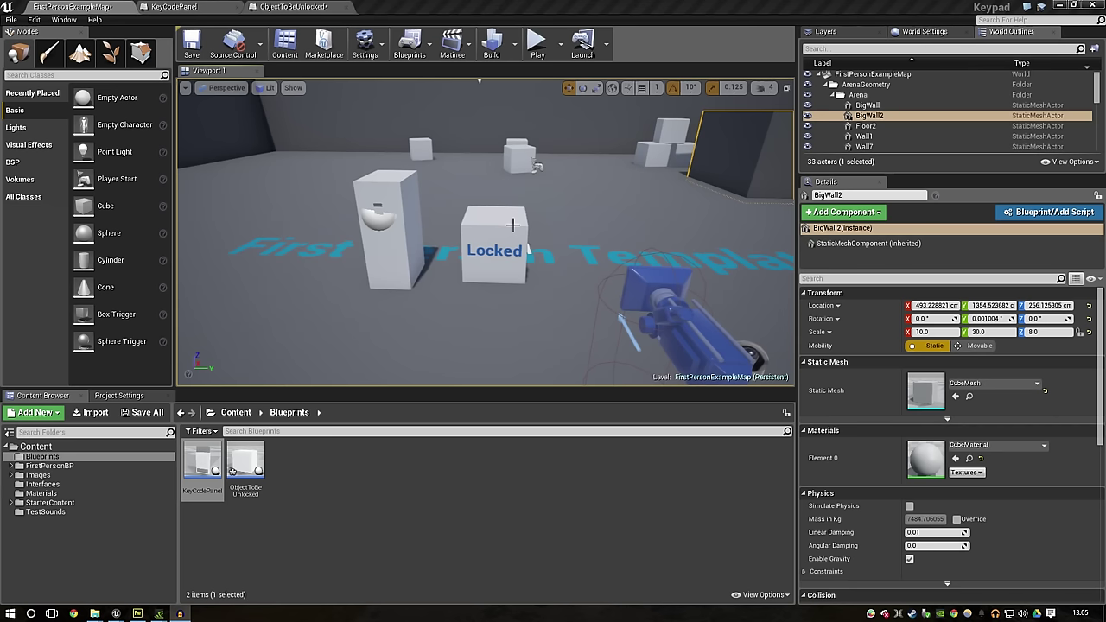
Step: Frame the wall, start play mode and walk the player up to the keypad
key("f")
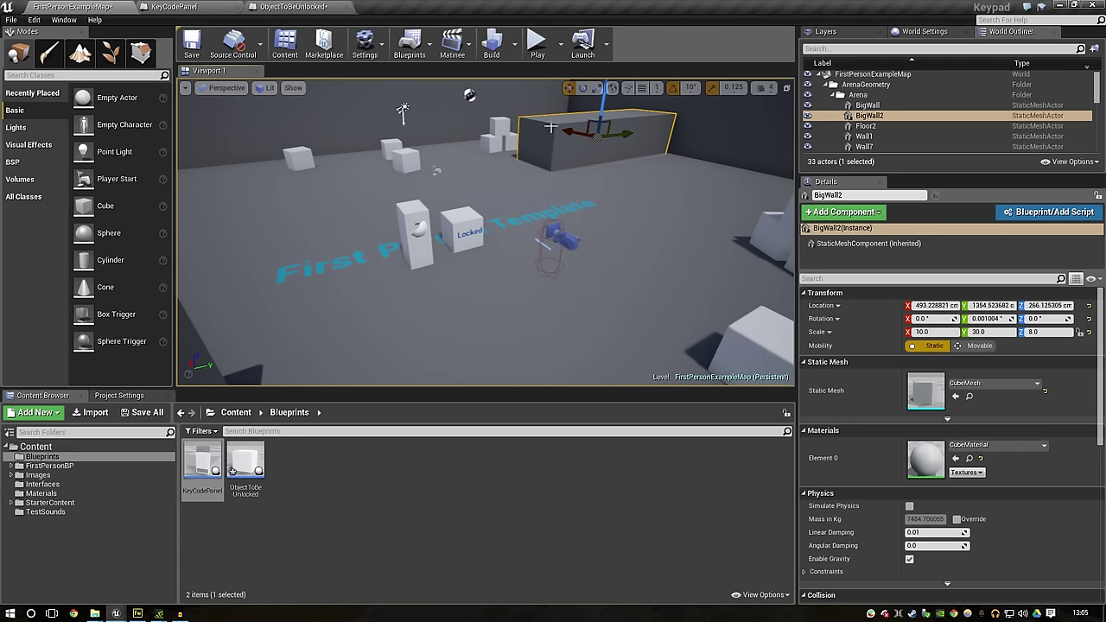
left_click(538, 43)
key("w")
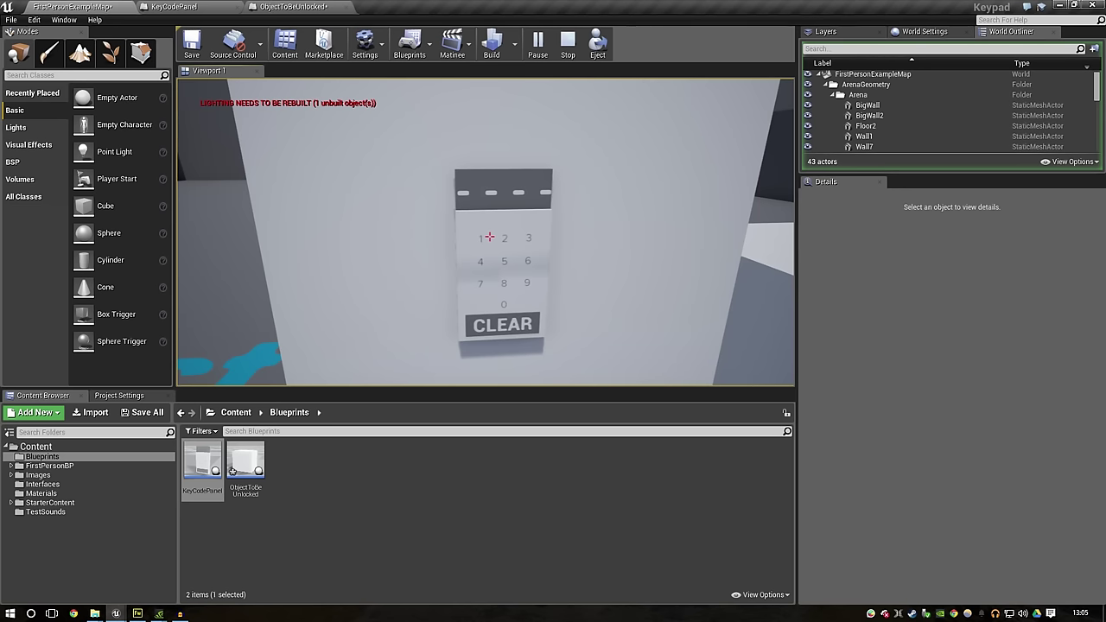
Step: Try wrong keypad codes 156 and 14, clear the display, then enter 55
left_click(489, 236)
left_click(489, 236)
left_click(489, 236)
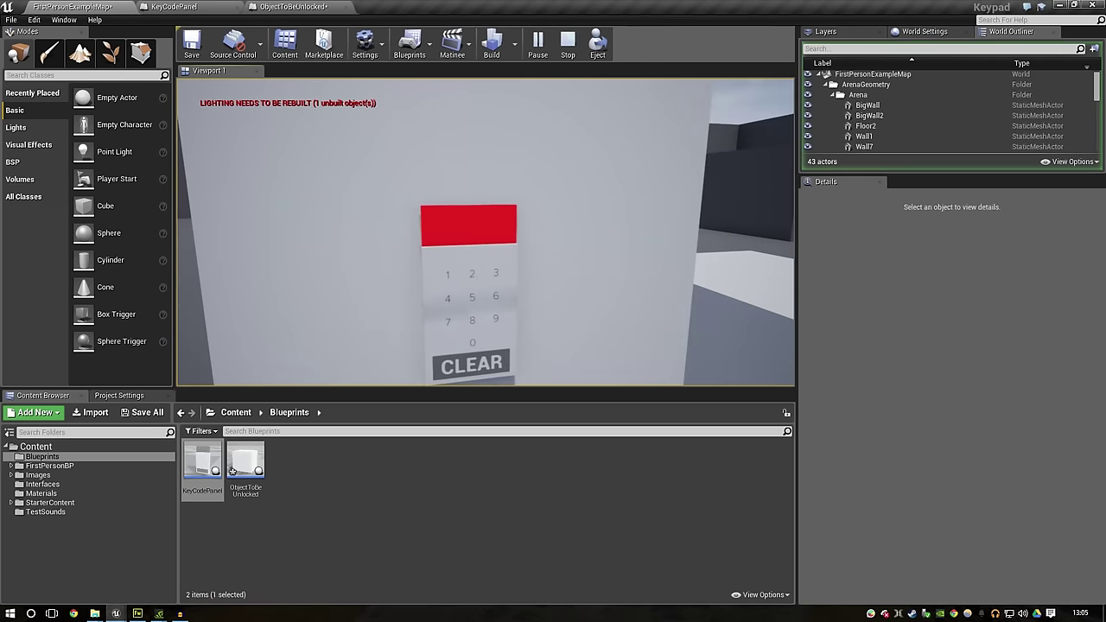
left_click(490, 235)
left_click(490, 235)
left_click(490, 235)
left_click(490, 235)
left_click(490, 235)
left_click(490, 235)
left_click(490, 235)
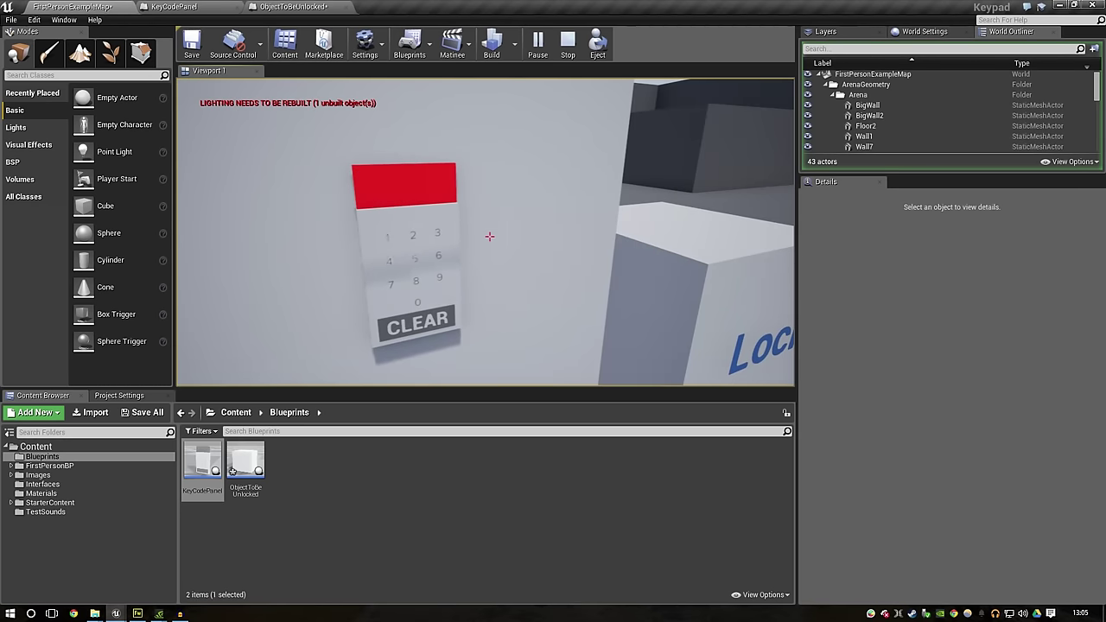
Step: Enter code 1234 to unlock the cube, then stop play and select KeyCodePanel
left_click(491, 235)
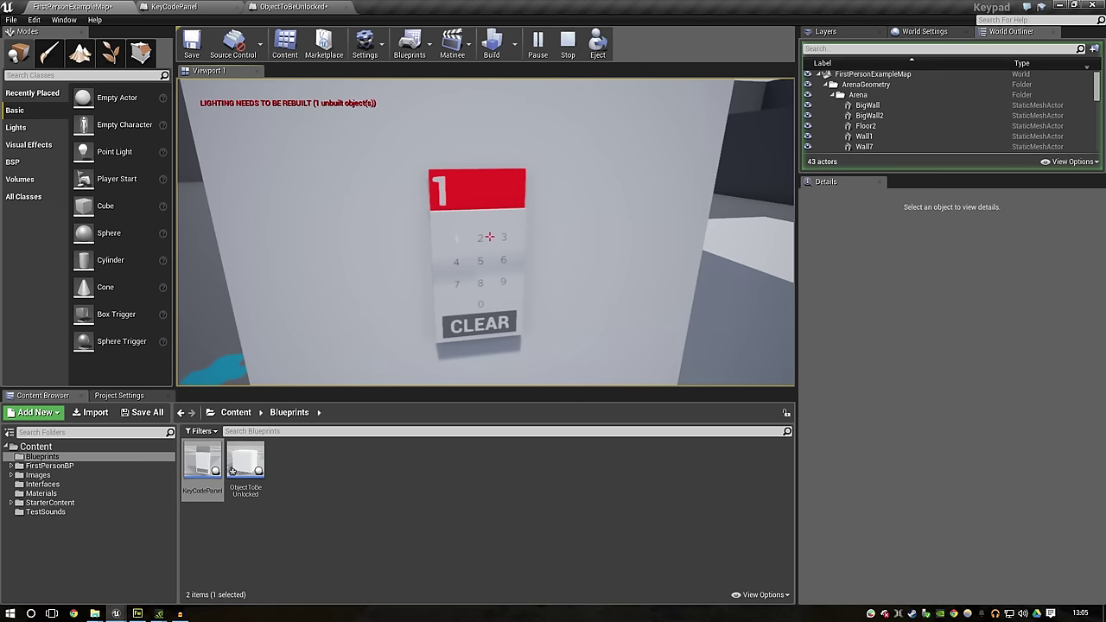
left_click(489, 236)
left_click(489, 236)
left_click(490, 236)
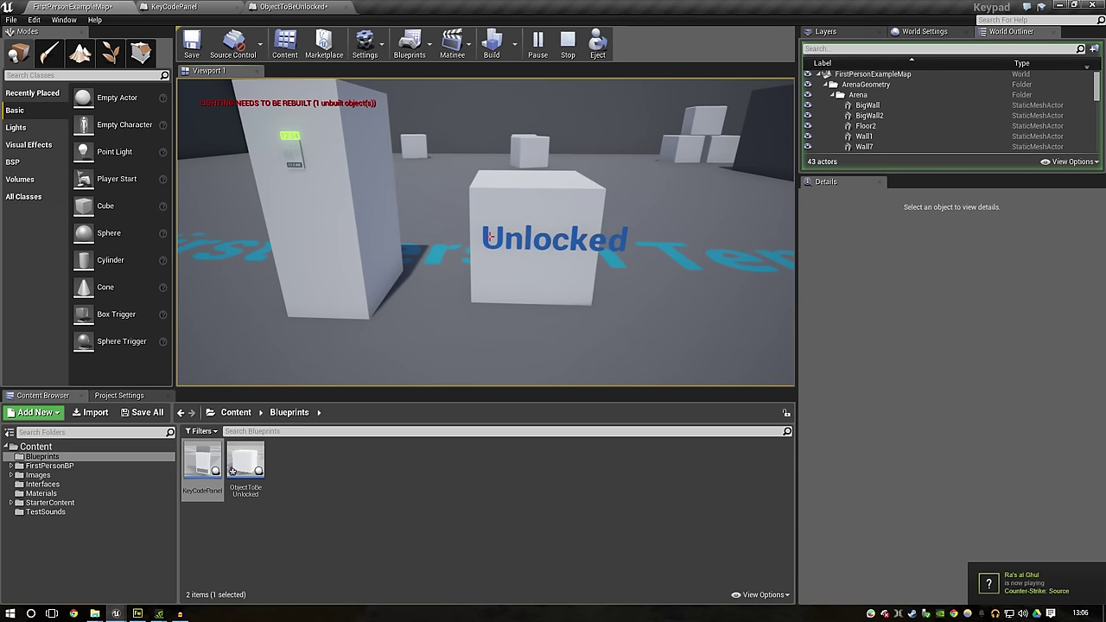
key("Escape")
left_click(292, 147)
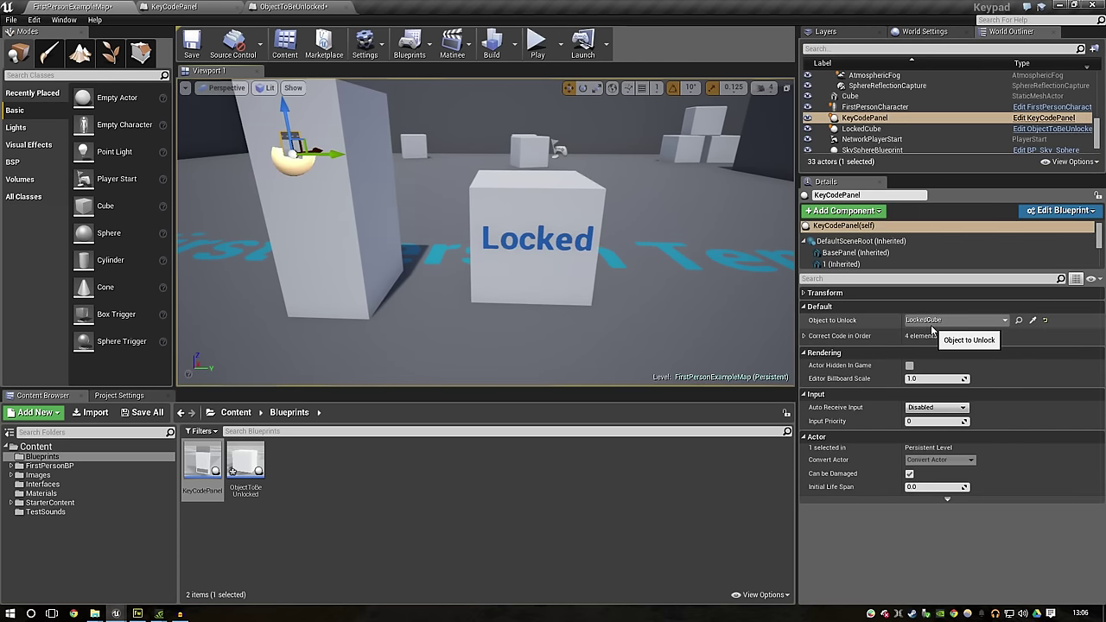
Step: Select LockedCube, replay the level, enter 1234 to unlock it, clear the keypad and stop
left_click(495, 236)
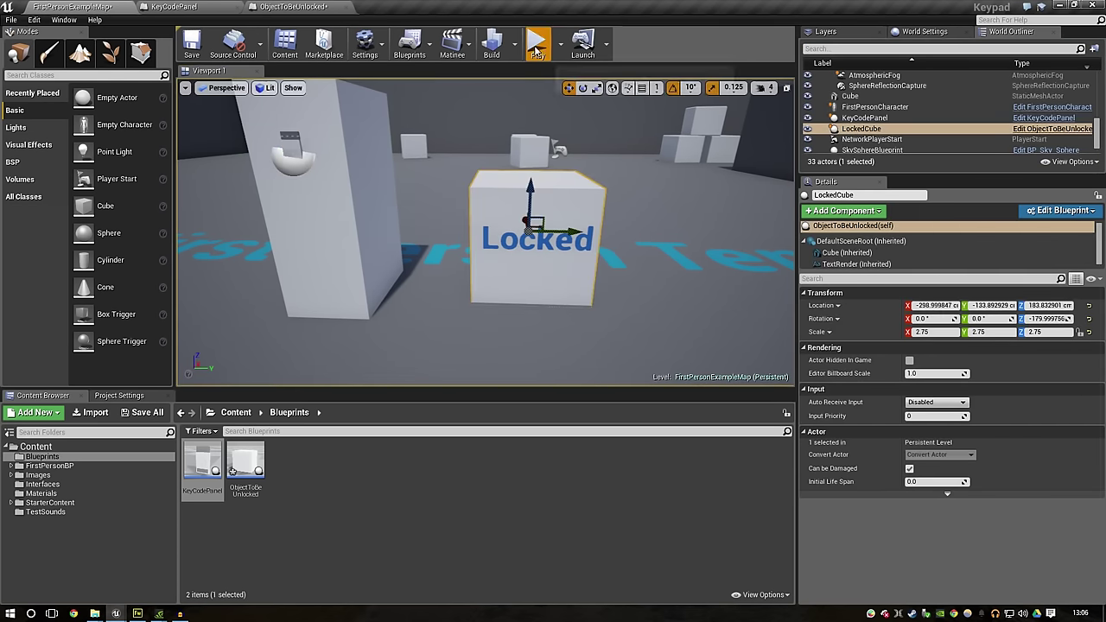
left_click(537, 43)
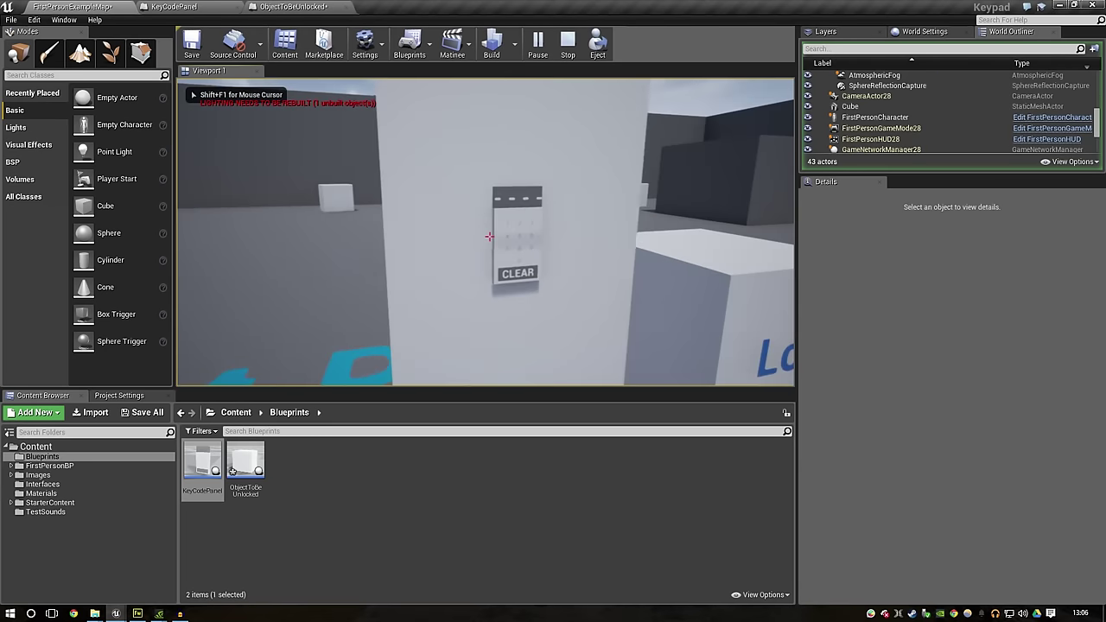
left_click(489, 236)
left_click(489, 236)
left_click(489, 236)
left_click(489, 236)
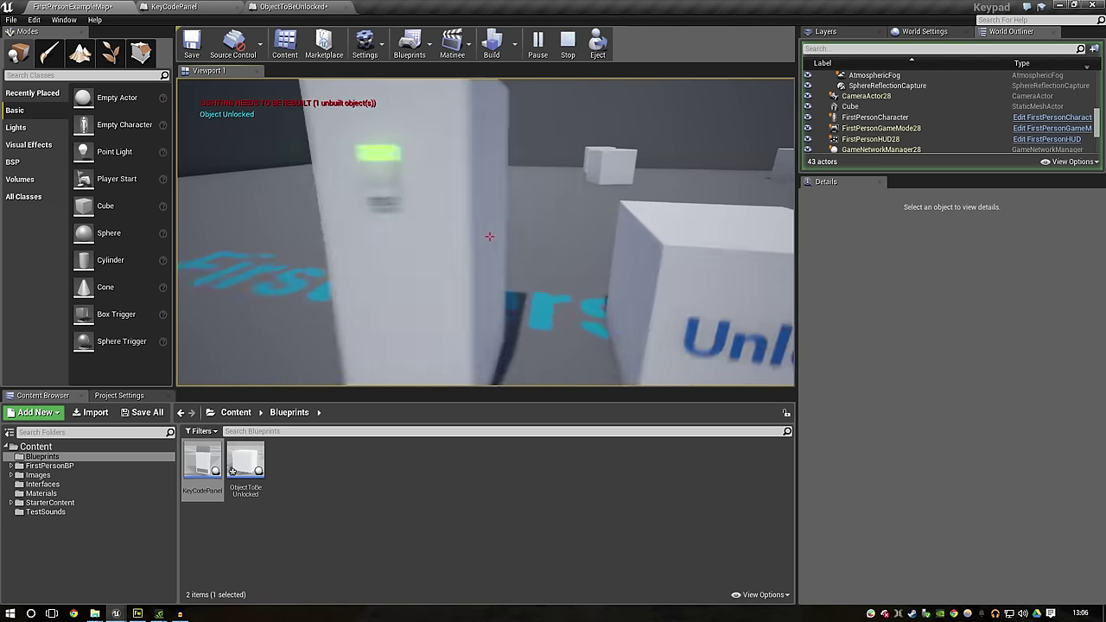
left_click(490, 236)
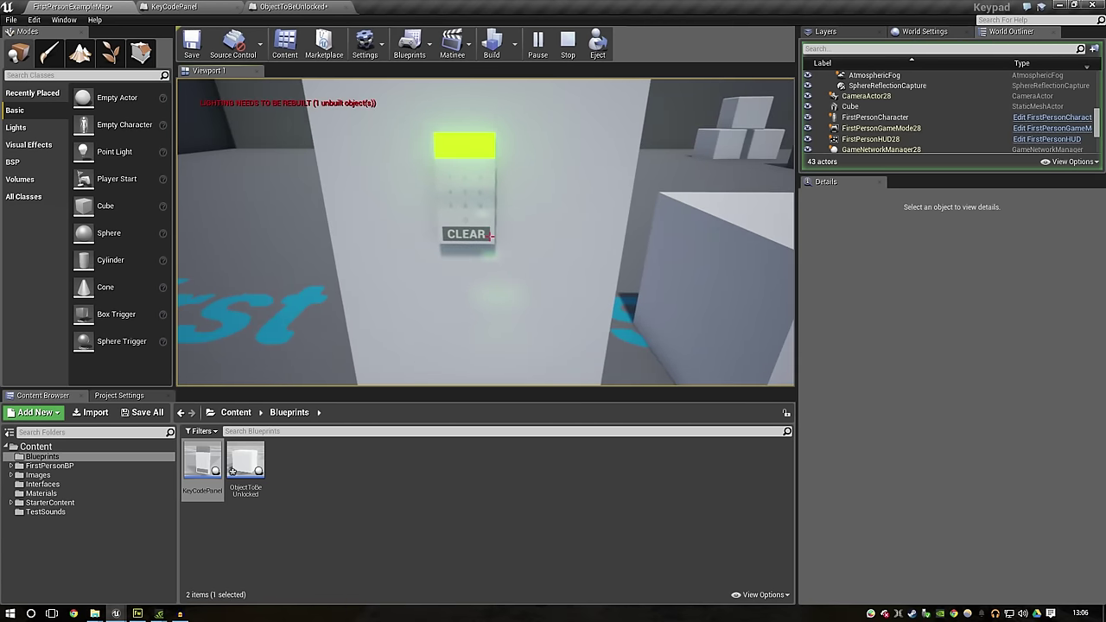
key("Escape")
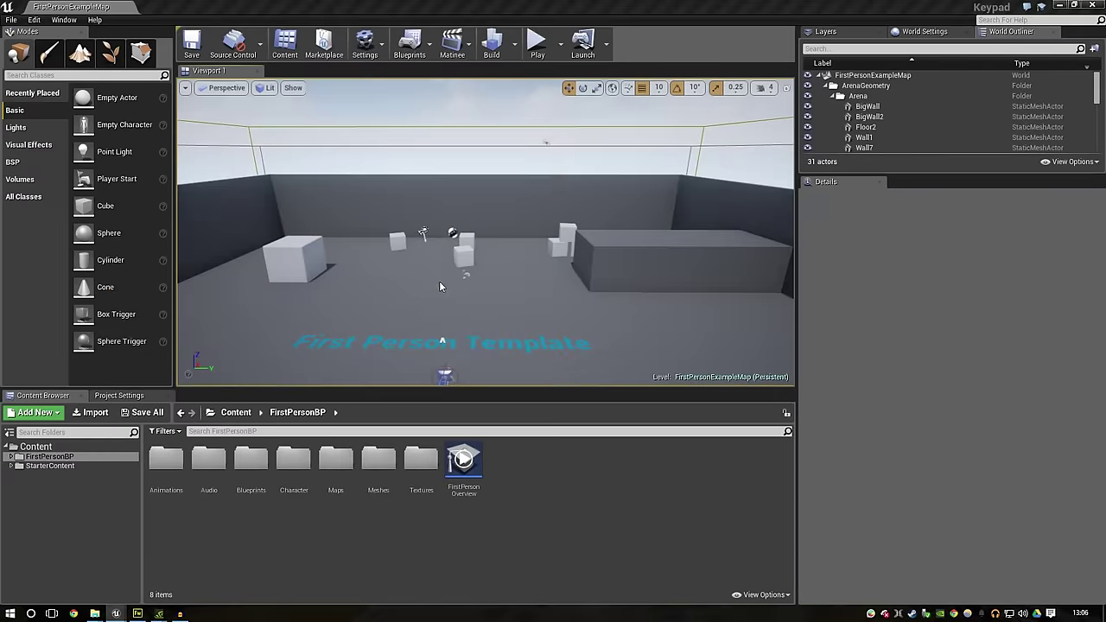
Step: Select the FirstPersonCharacter in the level and open its blueprint for editing
left_click(439, 287)
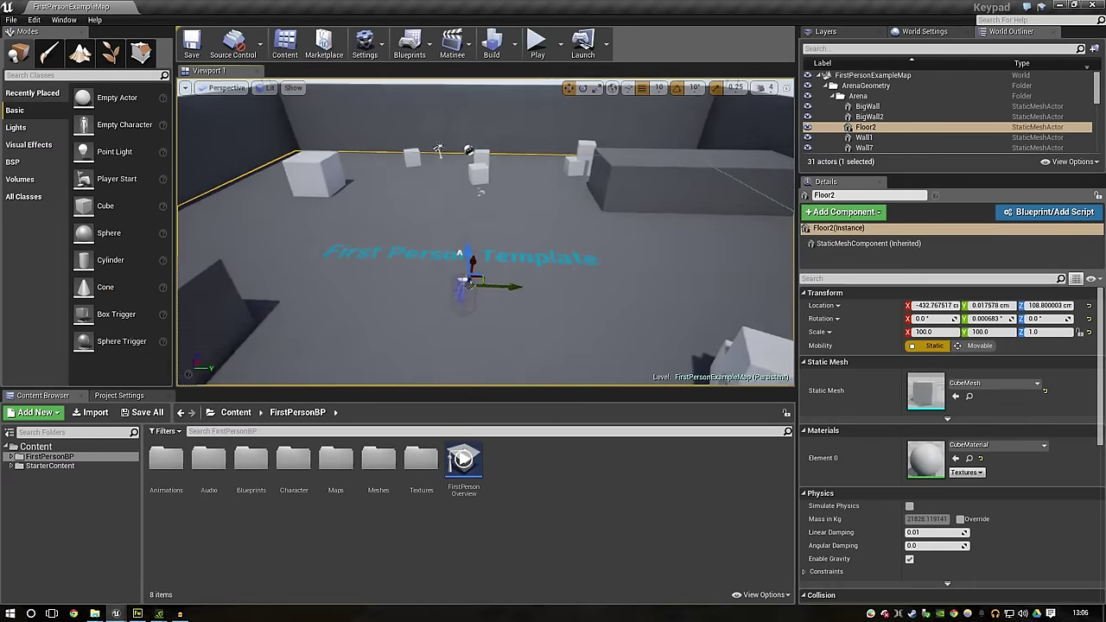
left_click_drag(439, 286, 621, 153)
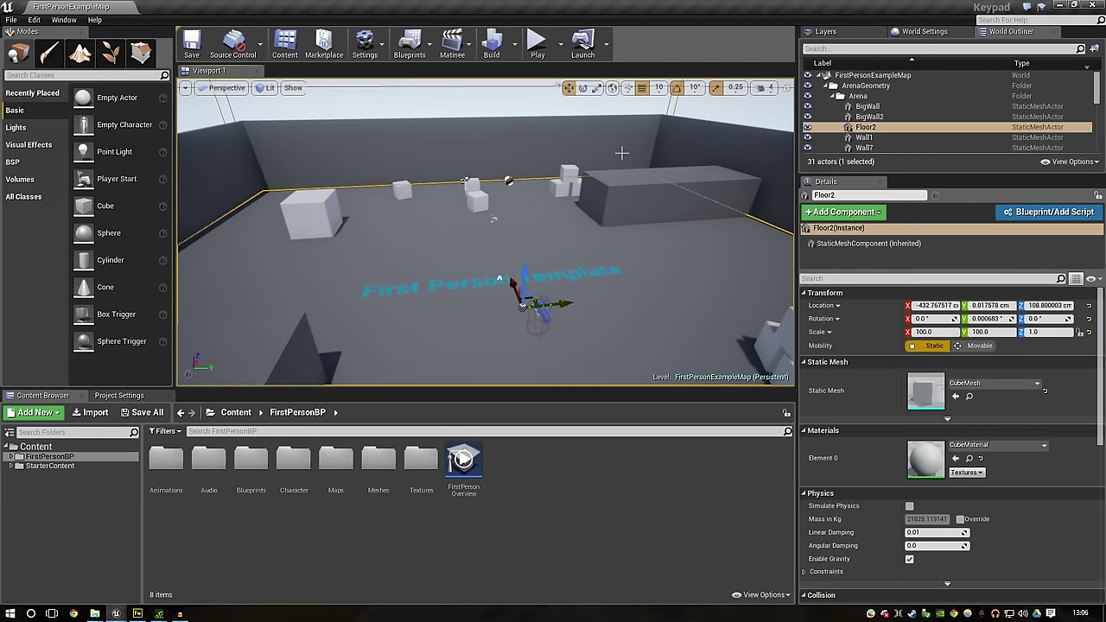
scroll(621, 153, "up", 5)
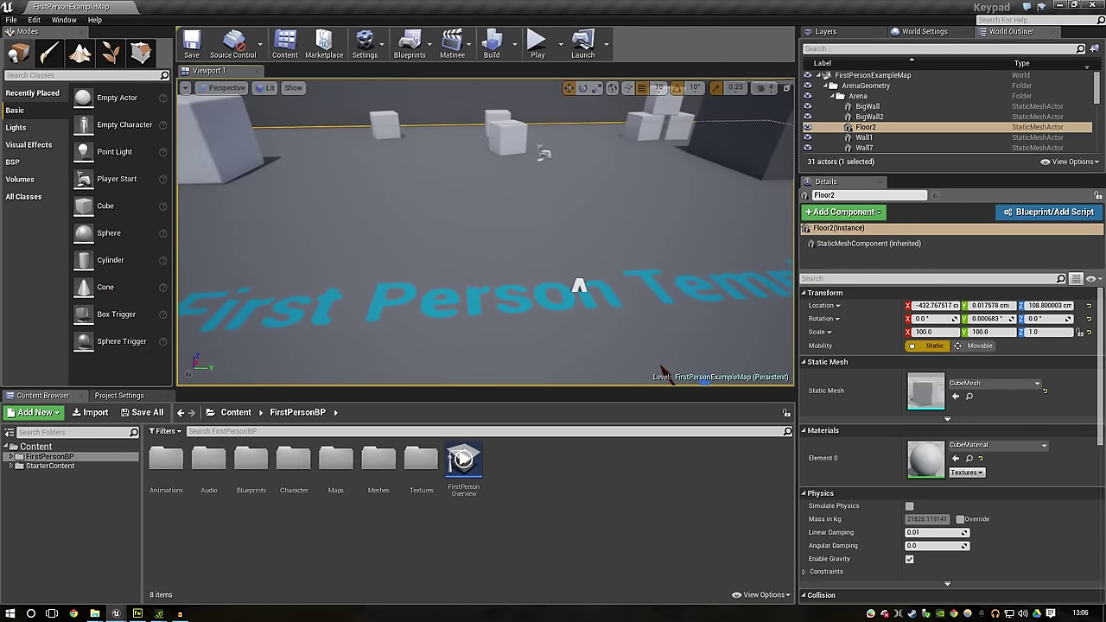
right_click_drag(576, 219, 608, 178)
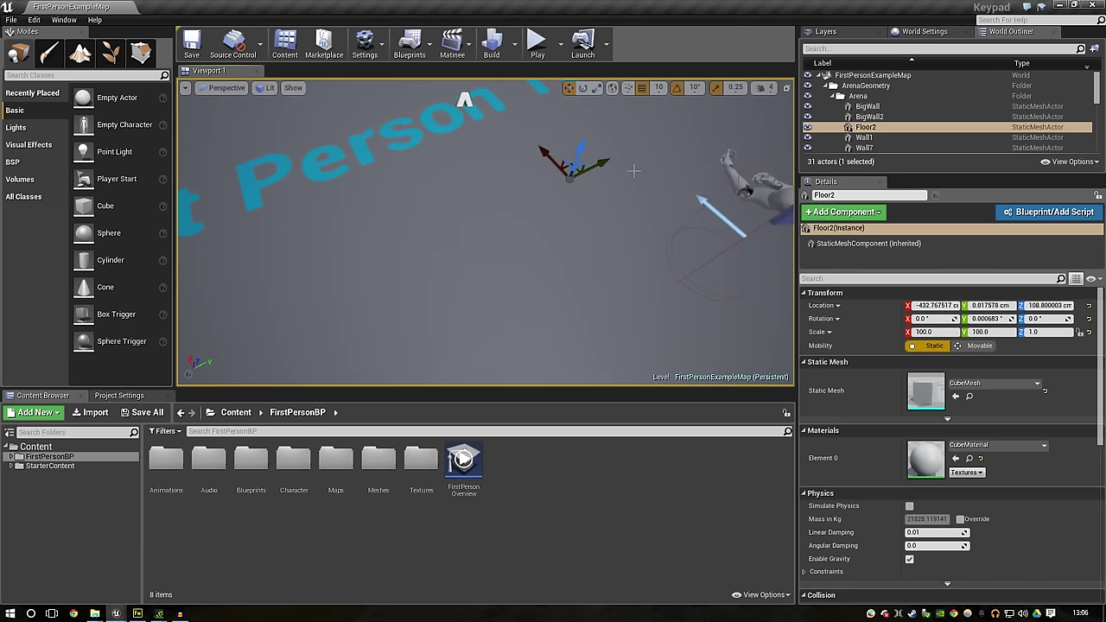
left_click(769, 203)
left_click(1059, 212)
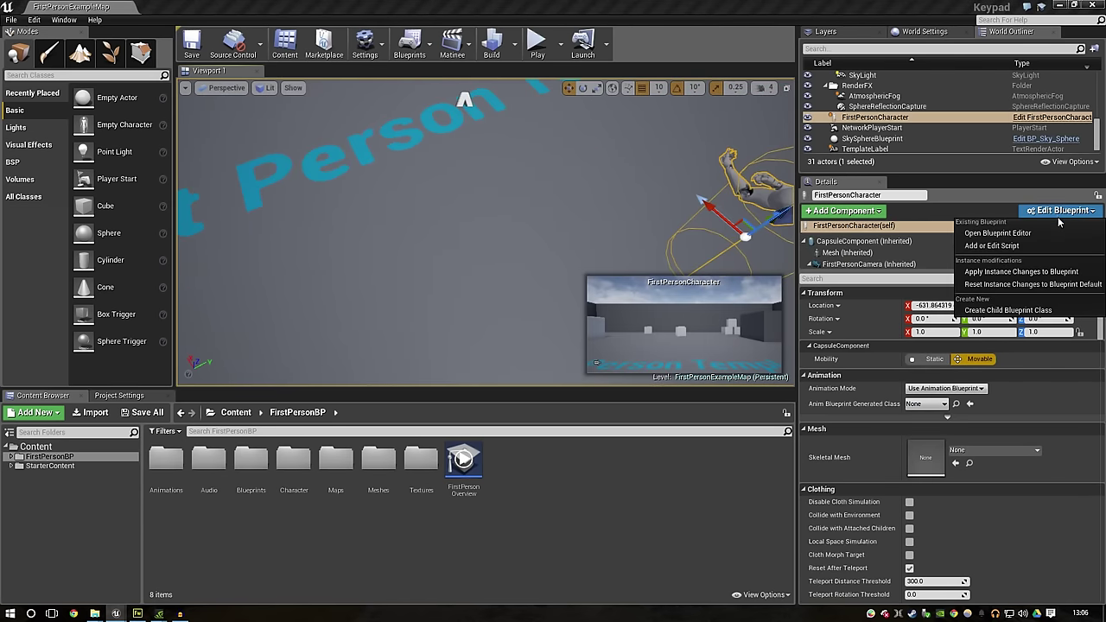
left_click(1053, 232)
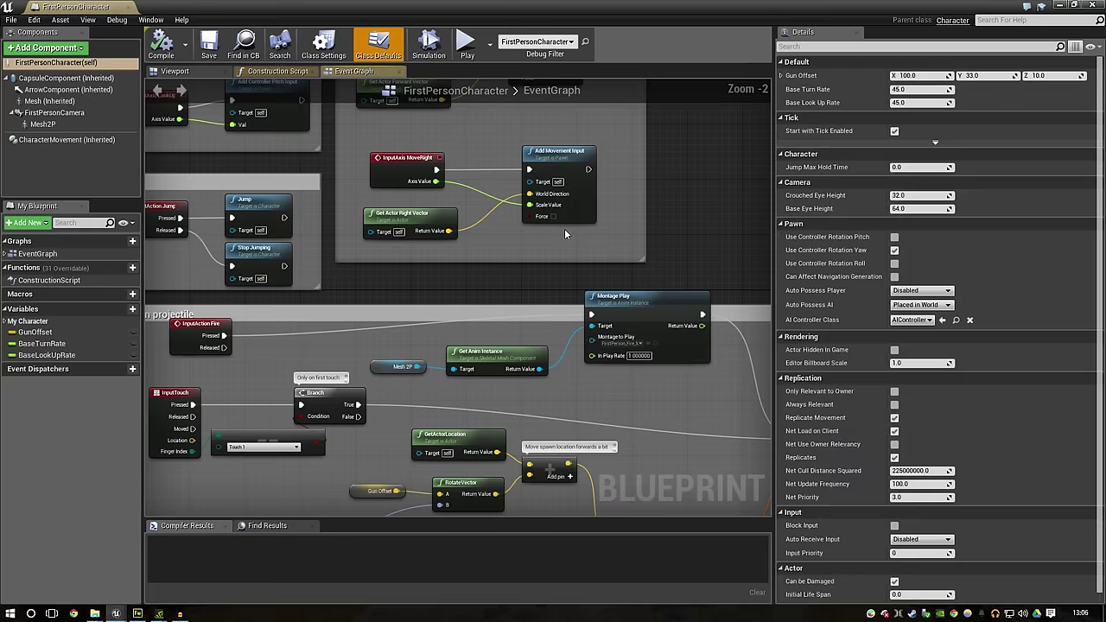
Step: Delete the Mesh2P first-person arms mesh and compile the blueprint
left_click(189, 73)
left_click(471, 253)
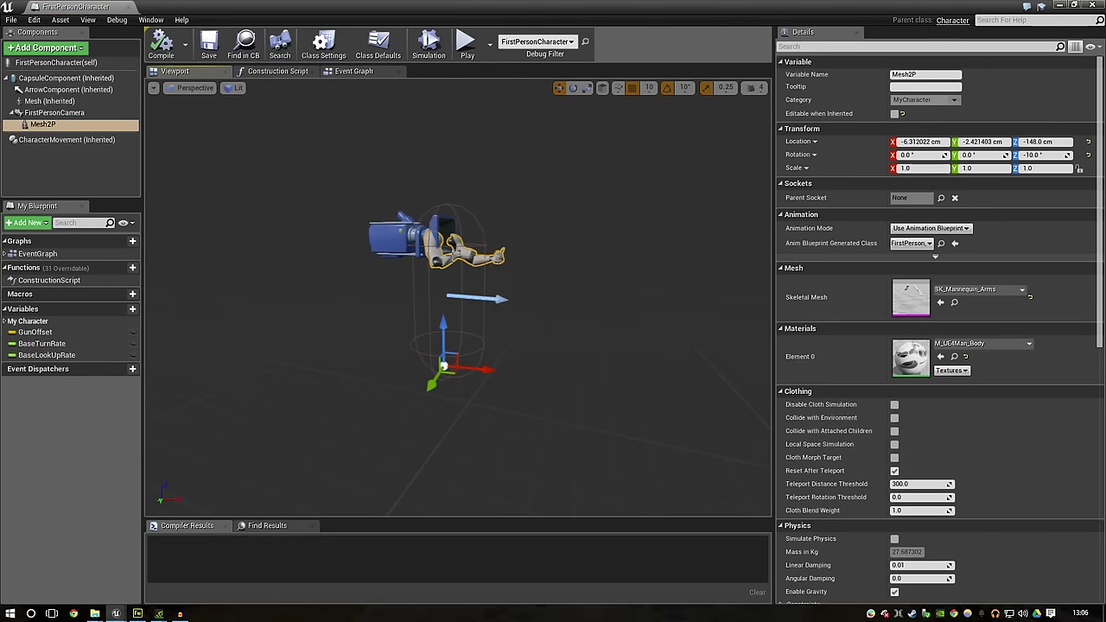
key("Delete")
left_click(161, 47)
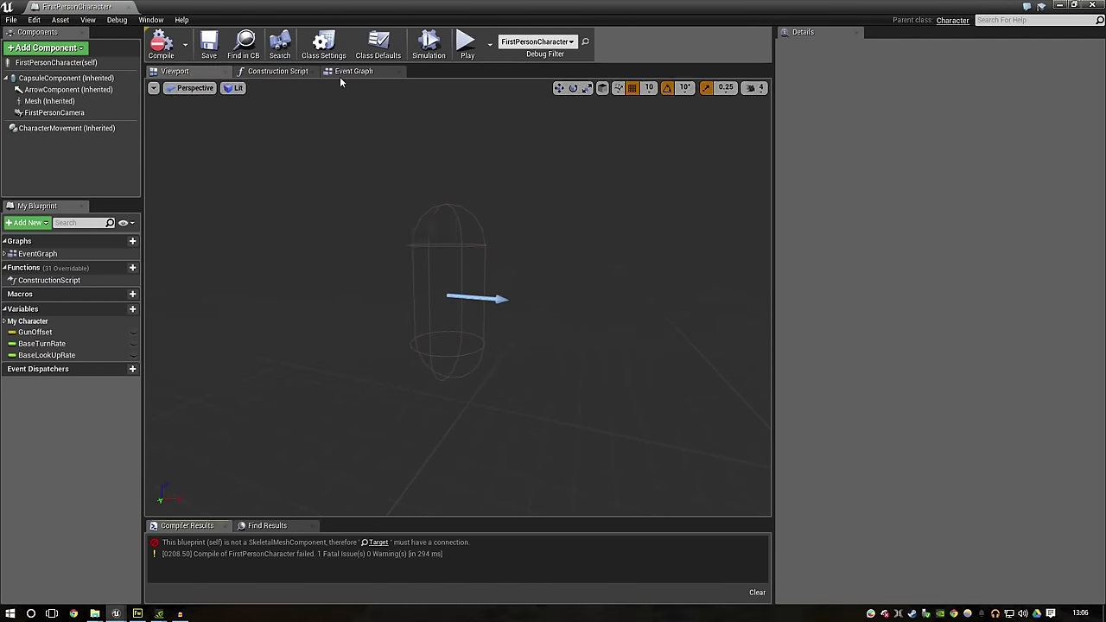
Step: Delete the Get Anim Instance and Montage Play nodes from the event graph and compile
left_click(342, 73)
right_click_drag(338, 200, 569, 249)
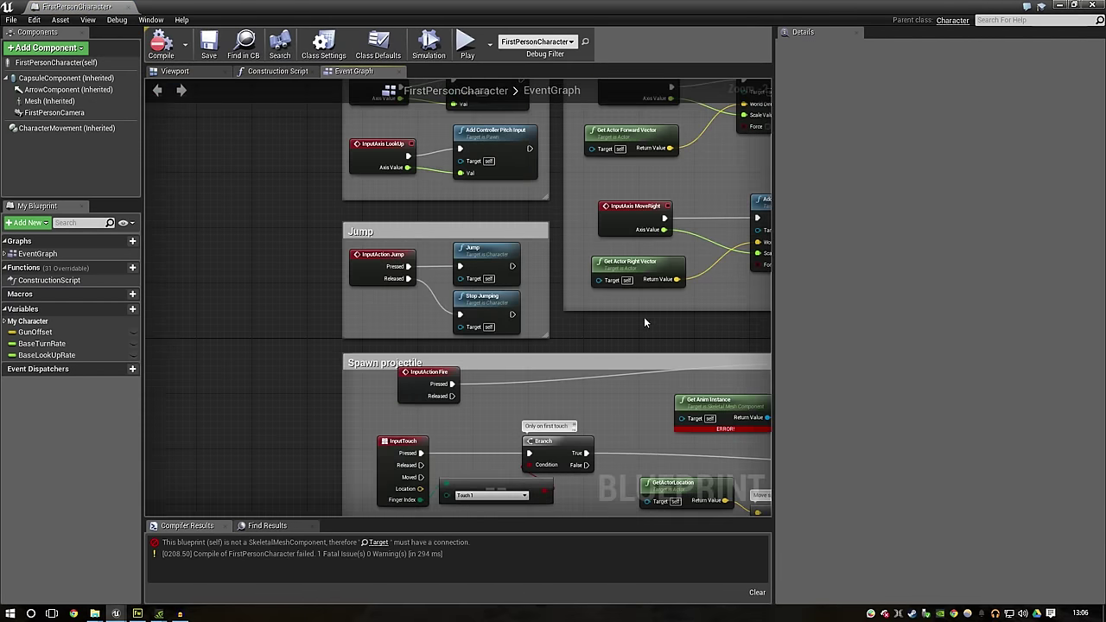
right_click_drag(644, 322, 465, 367)
left_click(582, 429)
key("Delete")
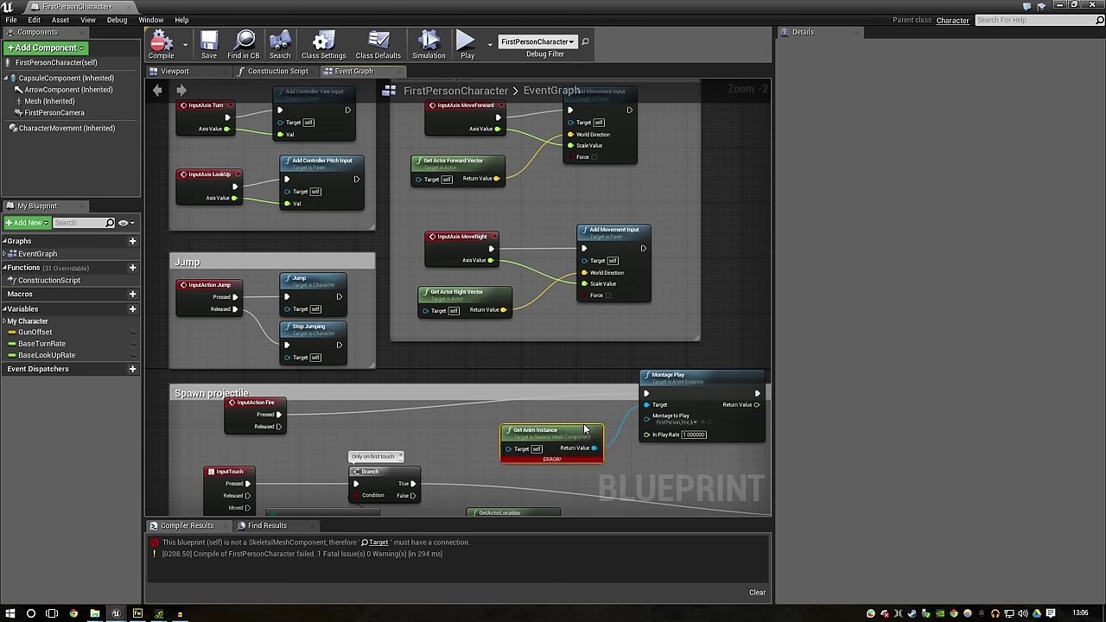
left_click(162, 48)
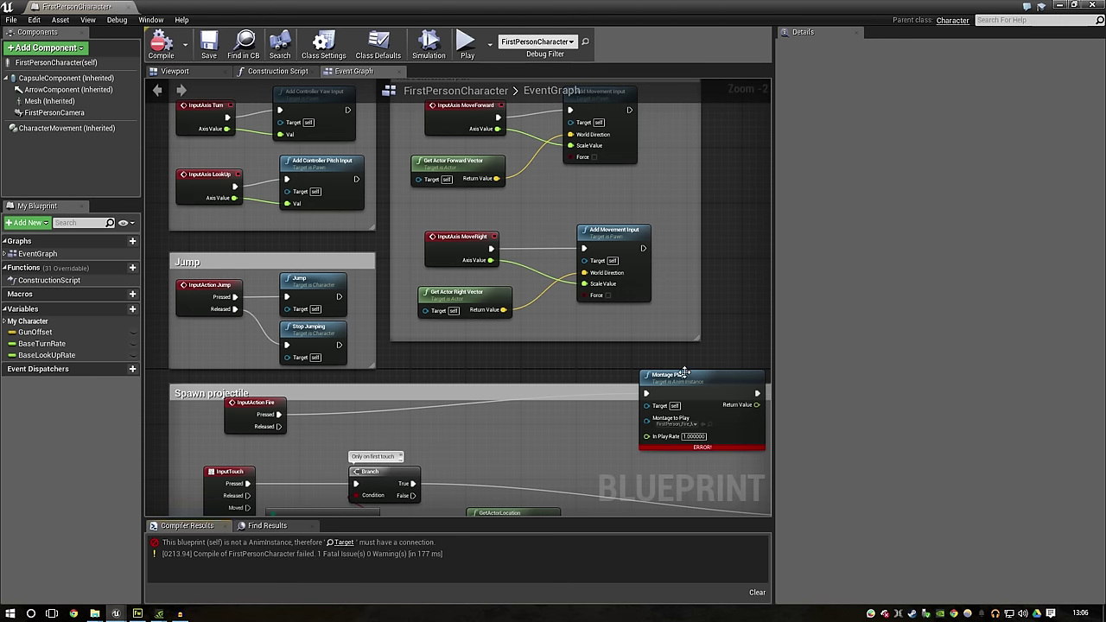
left_click(684, 373)
key("Delete")
right_click_drag(330, 430, 327, 308)
left_click(161, 48)
Step: Delete the InputAction Fire event node and recompile the blueprint
scroll(441, 337, "down", 4)
scroll(468, 350, "up", 2)
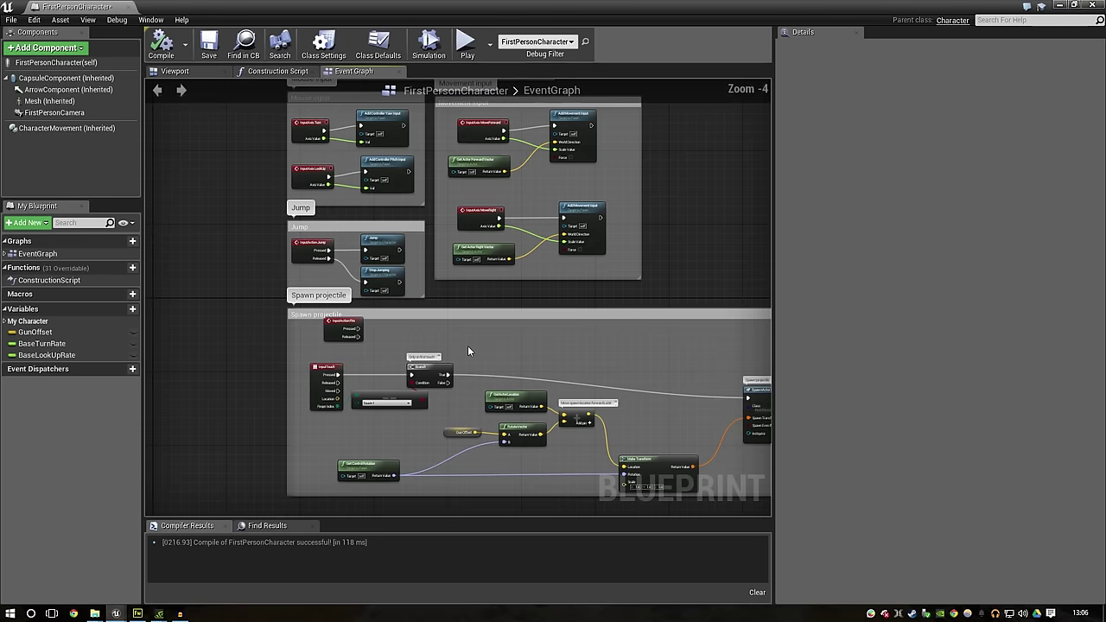
left_click(335, 333)
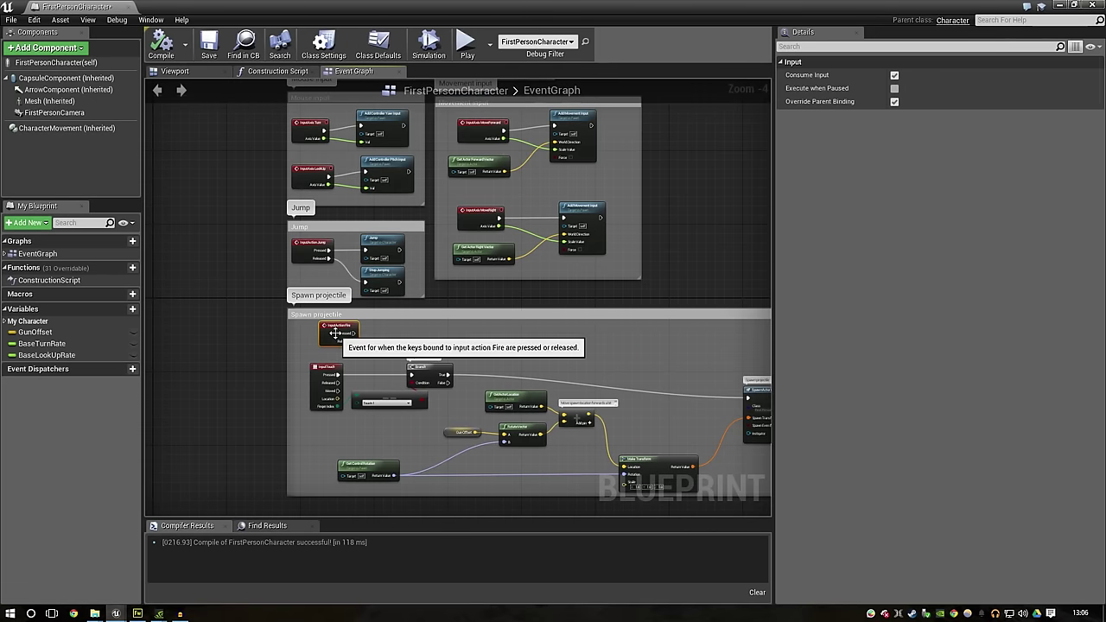
key("Delete")
left_click(158, 45)
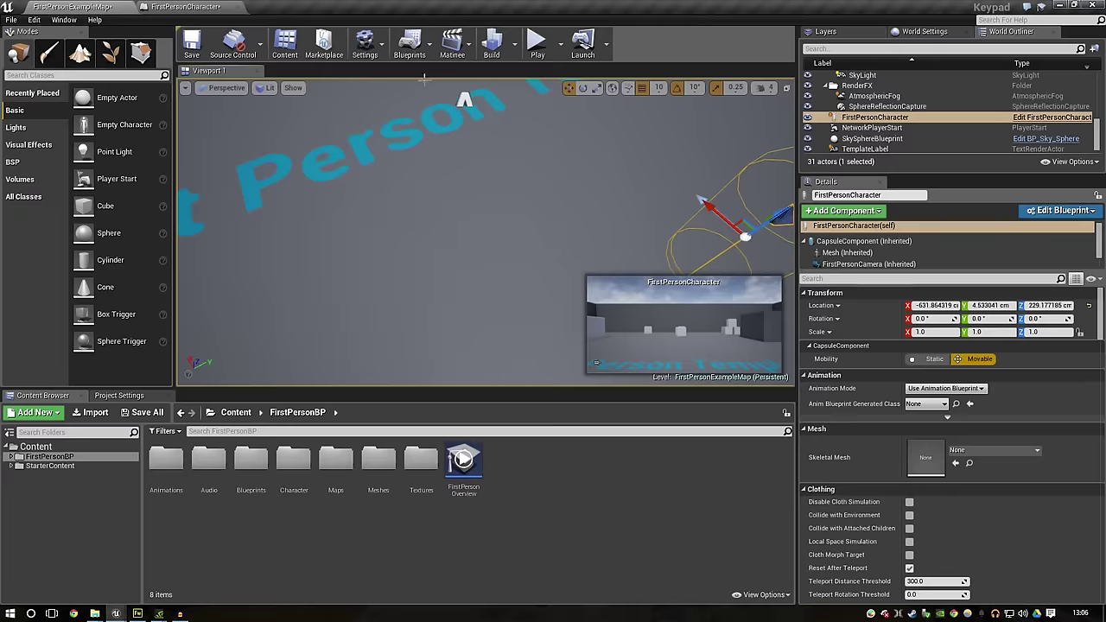
left_click(76, 5)
left_click(538, 44)
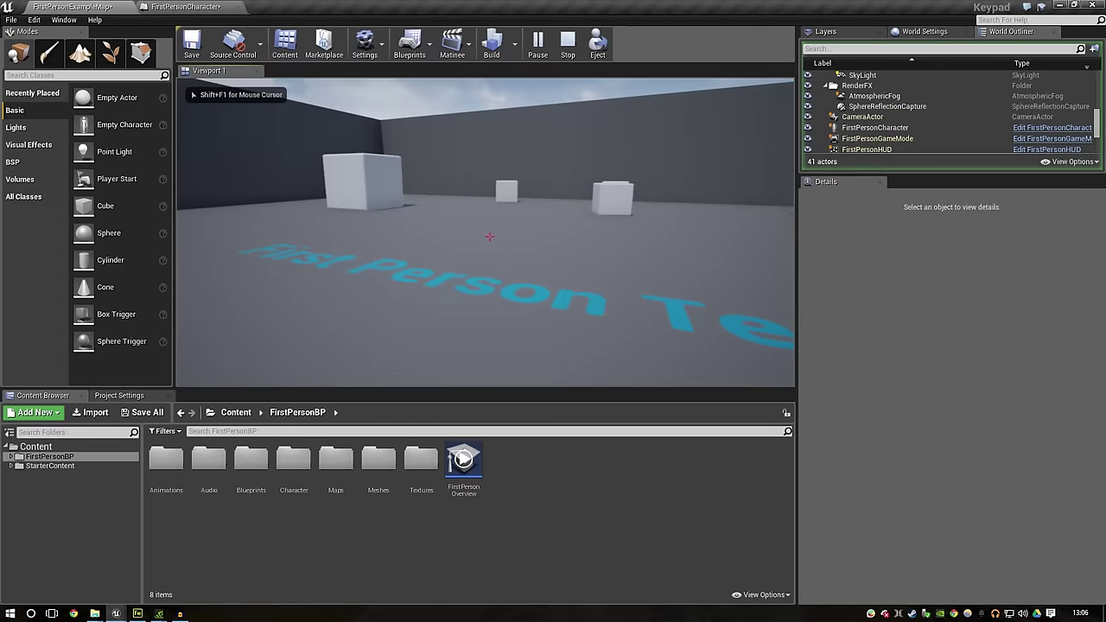
key("w")
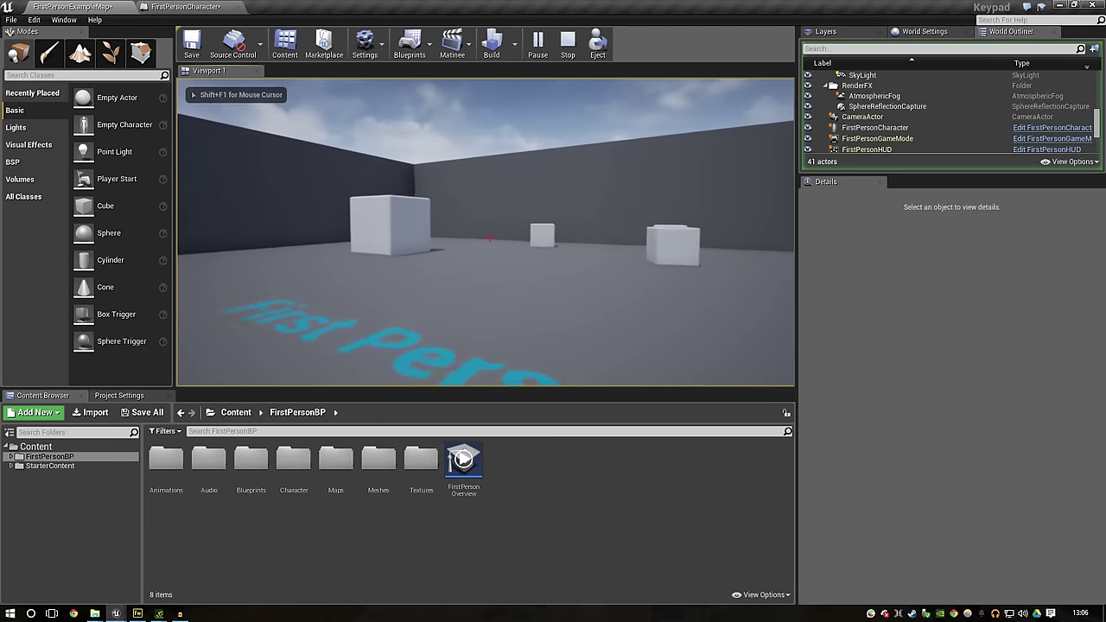
key("Escape")
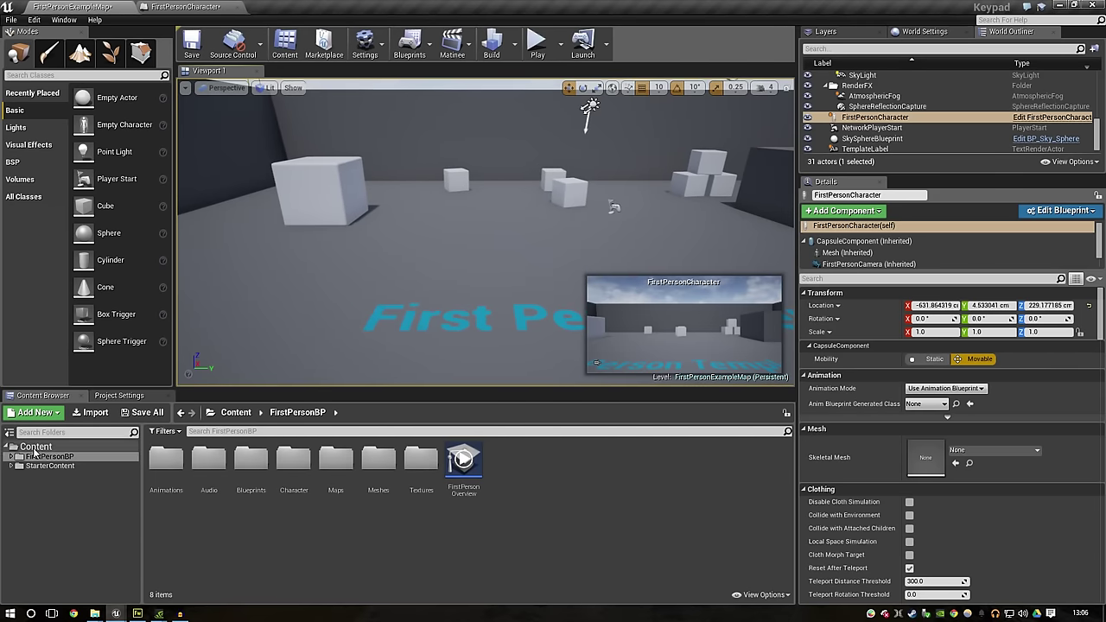
Step: Create a new folder under Content and rename it Blueprints
right_click(35, 446)
left_click(77, 263)
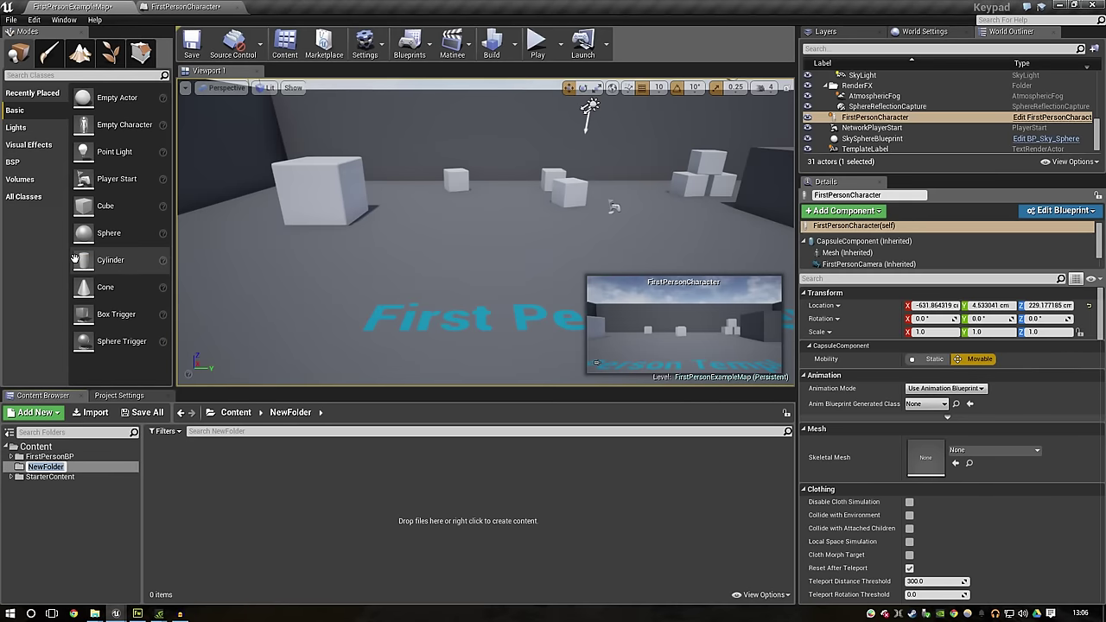
type("Blueprint")
key("Return")
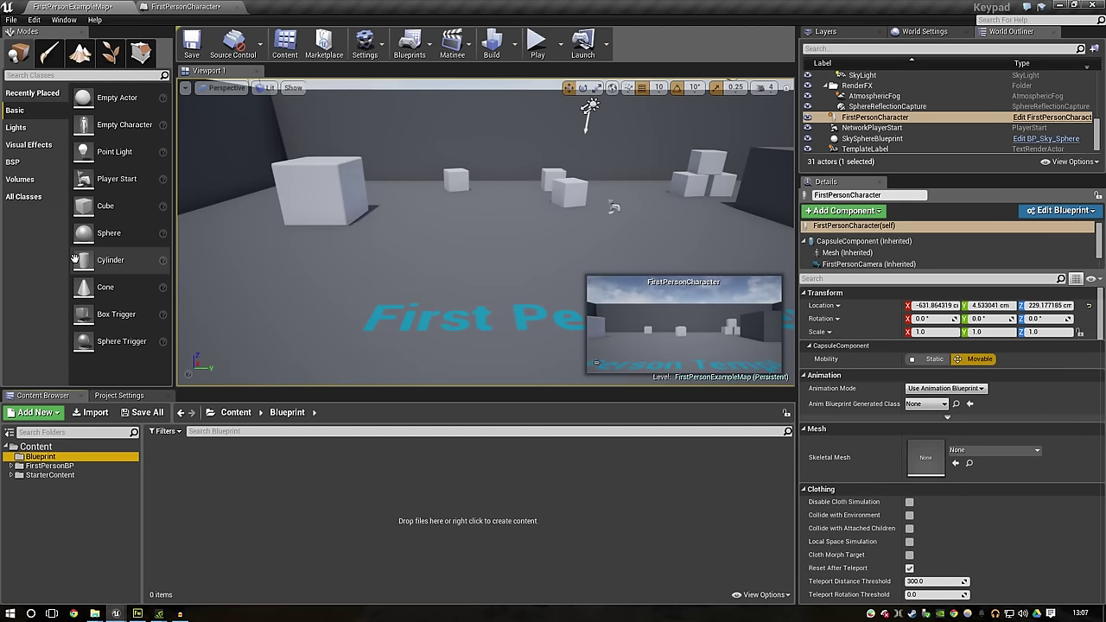
left_click(36, 447)
right_click(52, 457)
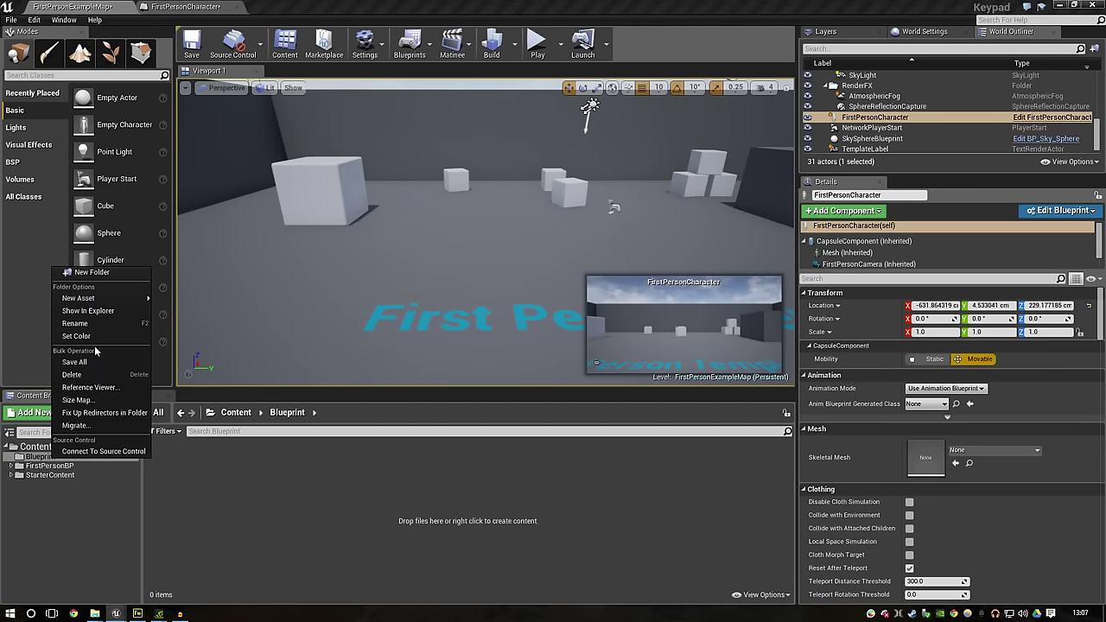
left_click(79, 323)
key("Return")
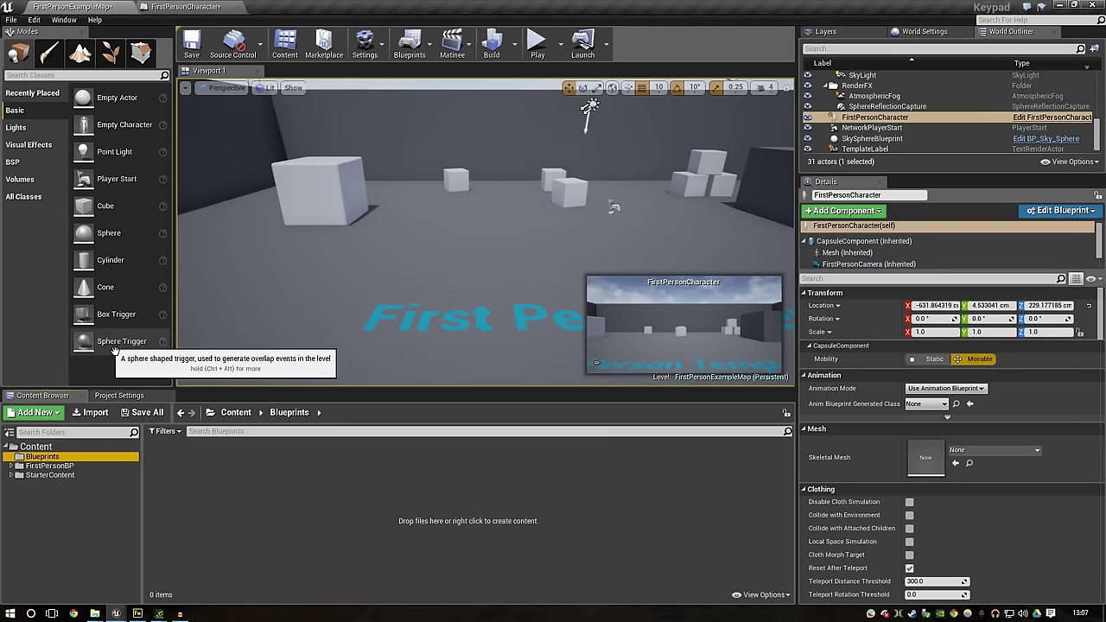
Step: Create an Actor blueprint named Keypad in Blueprints and open it in the blueprint editor
right_click(188, 467)
left_click(244, 267)
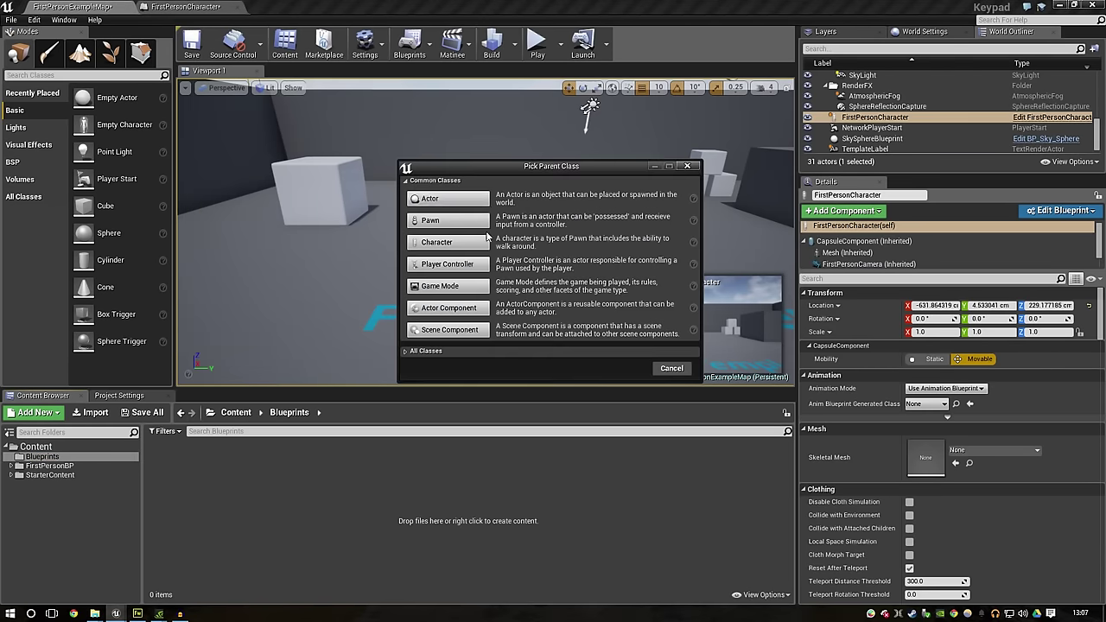
left_click(477, 202)
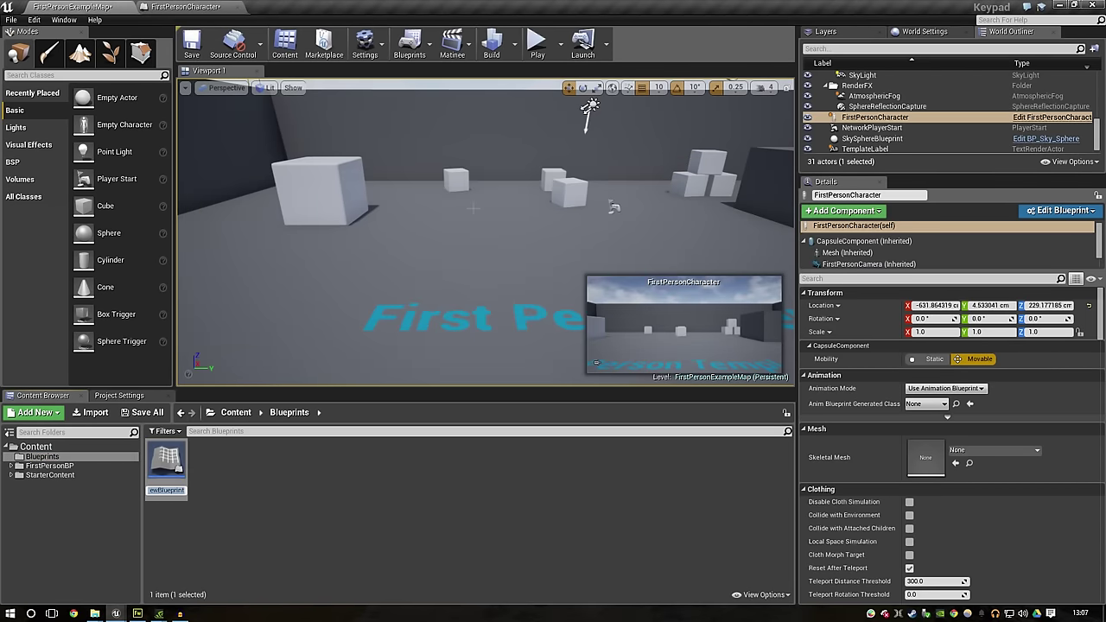
type("Keypad")
key("Return")
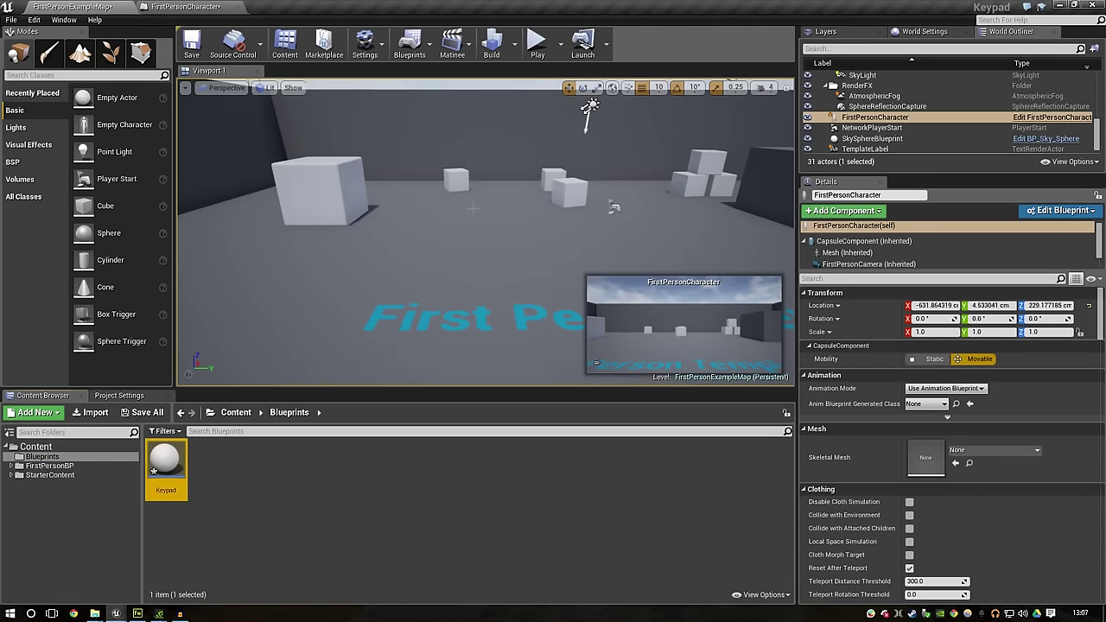
double_click(167, 460)
left_click(77, 50)
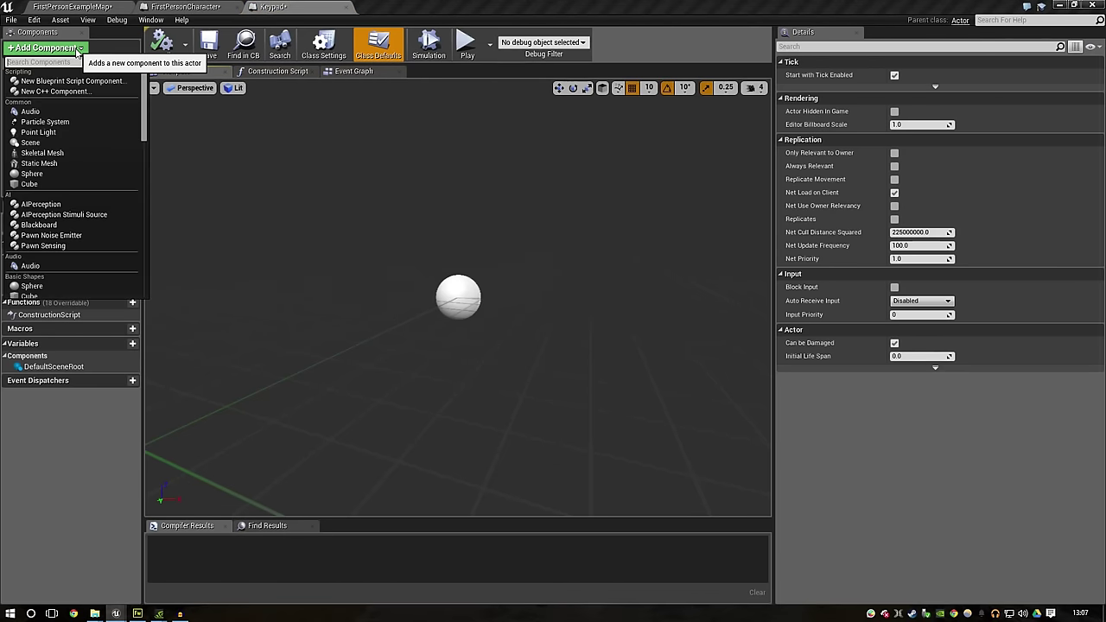
Step: Add a Cube component and scale it into a thin, narrow slab using 0.125 scale snapping
type("cube")
key("Return")
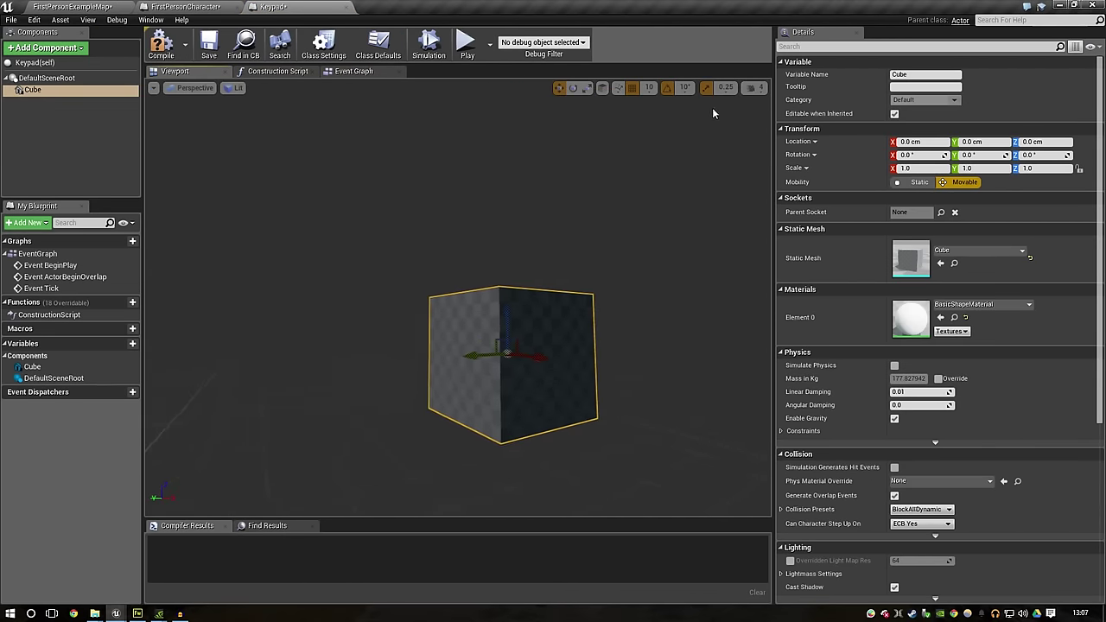
left_click(759, 88)
left_click_drag(553, 285, 553, 227)
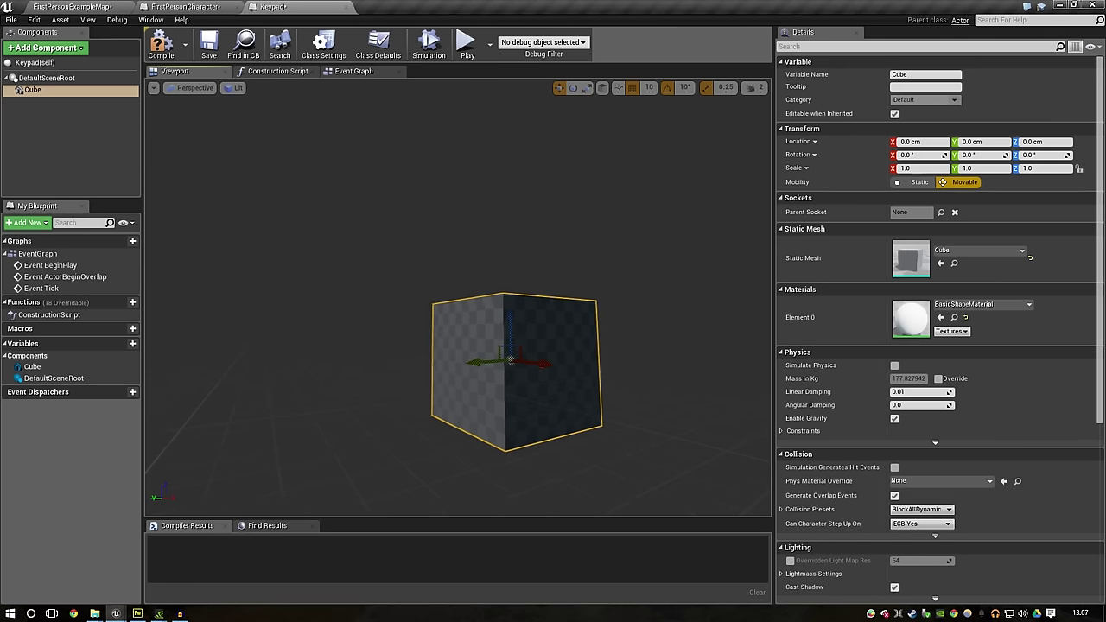
key("r")
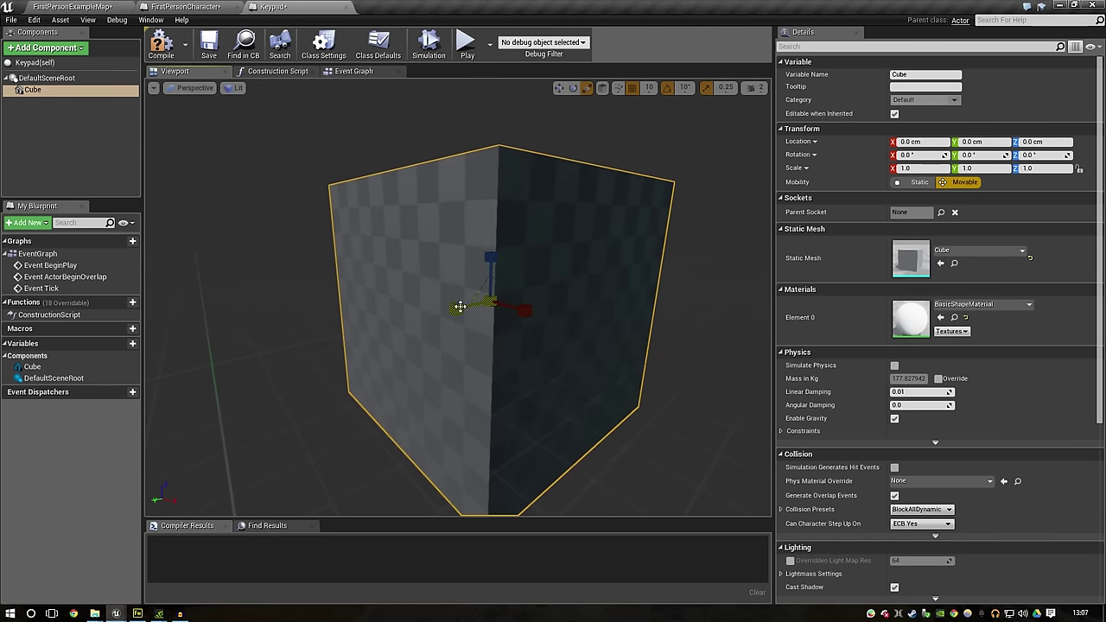
left_click_drag(456, 309, 484, 309)
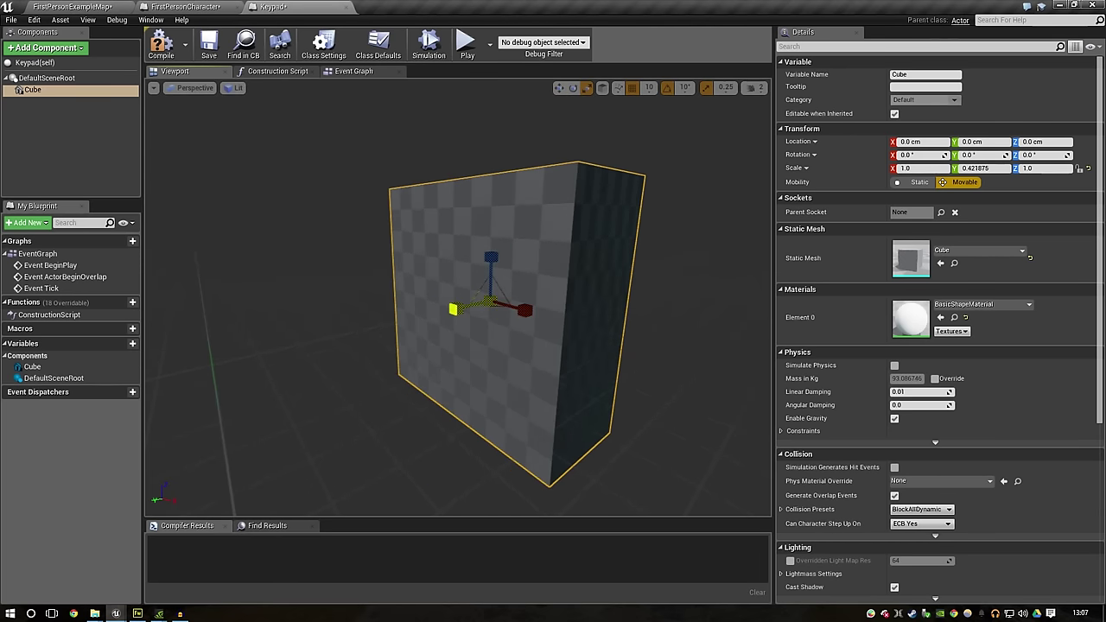
left_click(726, 87)
left_click(749, 152)
mouse_move(457, 308)
left_mouse_down()
mouse_move(437, 308)
mouse_move(440, 296)
mouse_move(440, 337)
mouse_move(450, 311)
mouse_move(427, 312)
left_mouse_up()
scroll(450, 337, "up", 3)
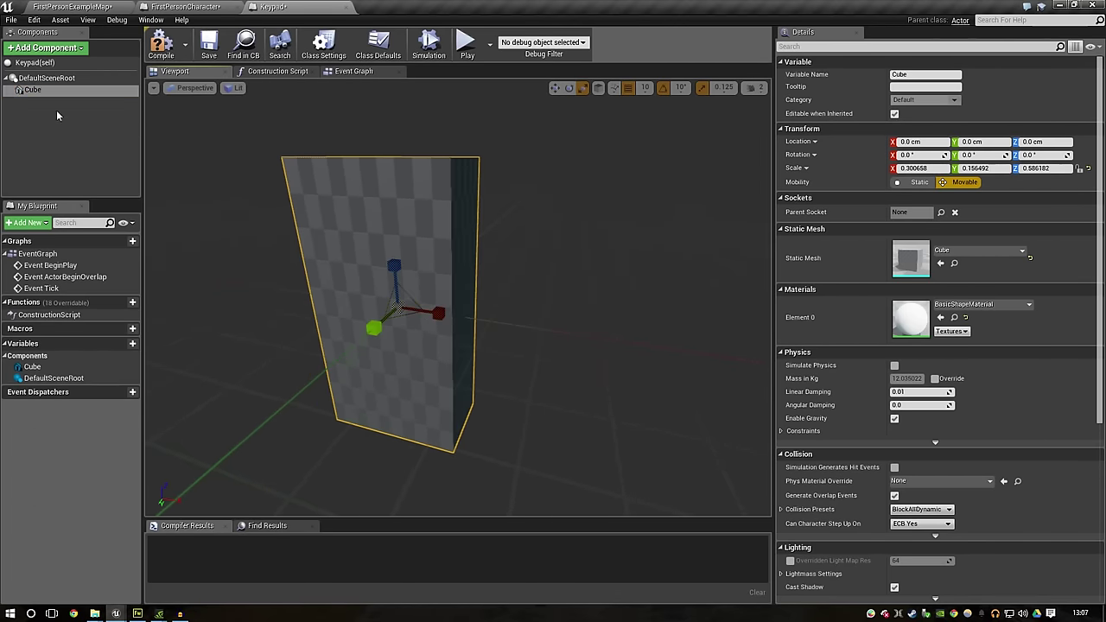
Step: Rename the Cube component to BackPanel
left_click(56, 104)
left_click(35, 90)
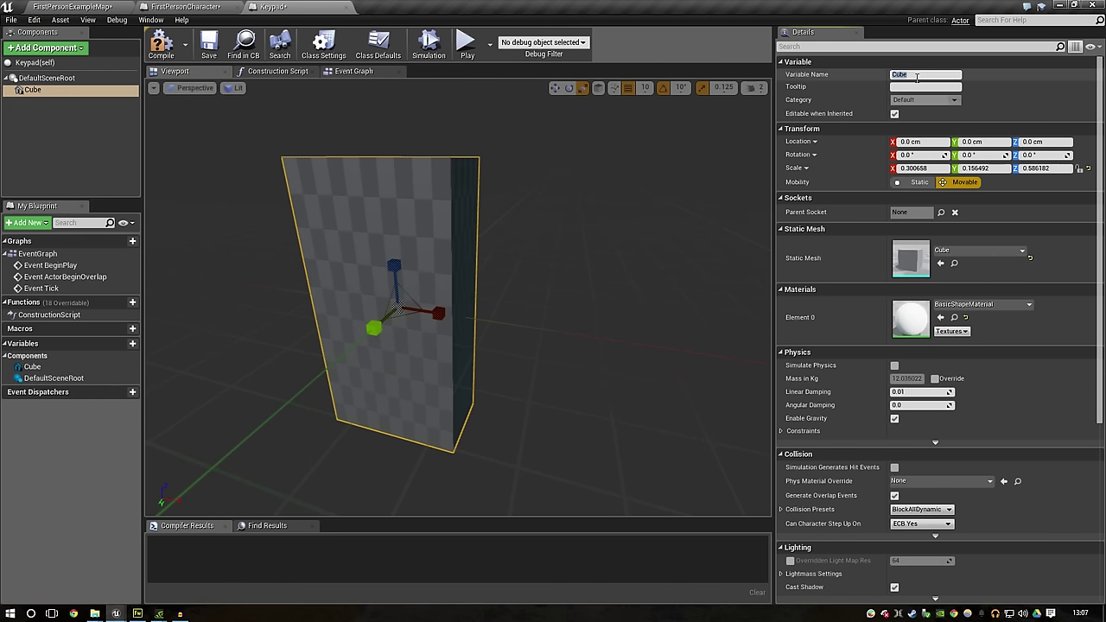
type("BackPanel")
key("Return")
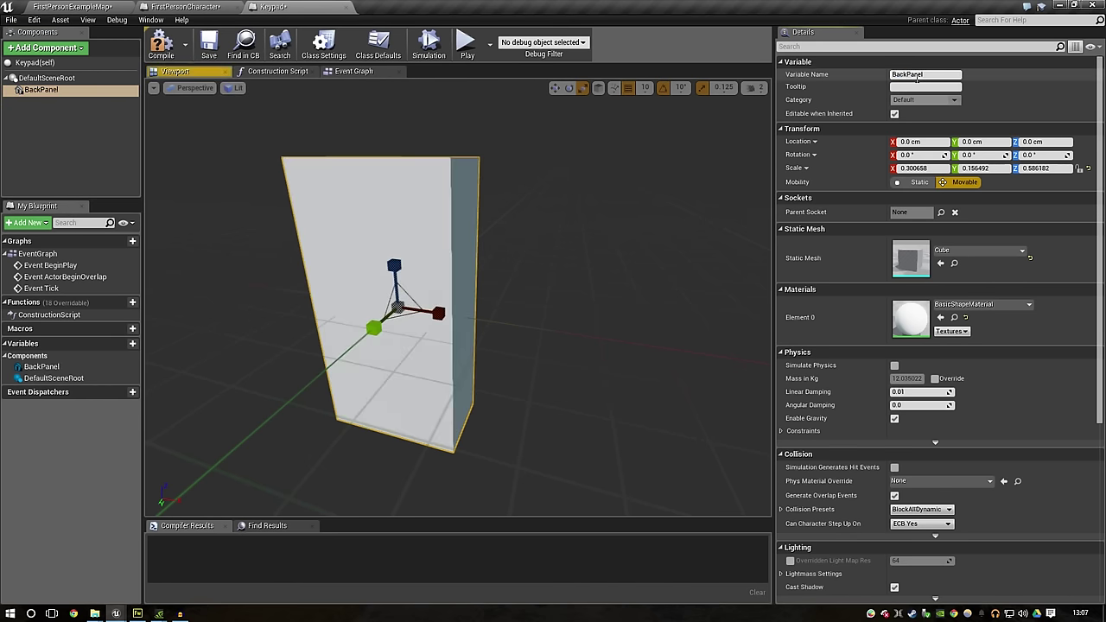
left_click(108, 177)
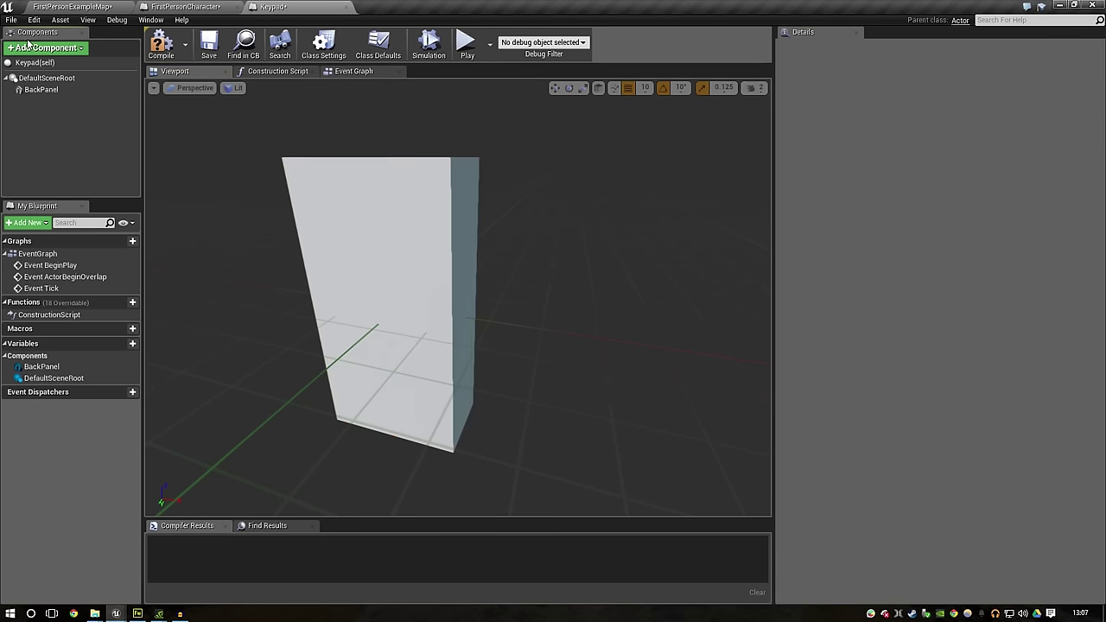
Step: Add a second Cube component and shrink it to a small key size
left_click(45, 48)
type("cube")
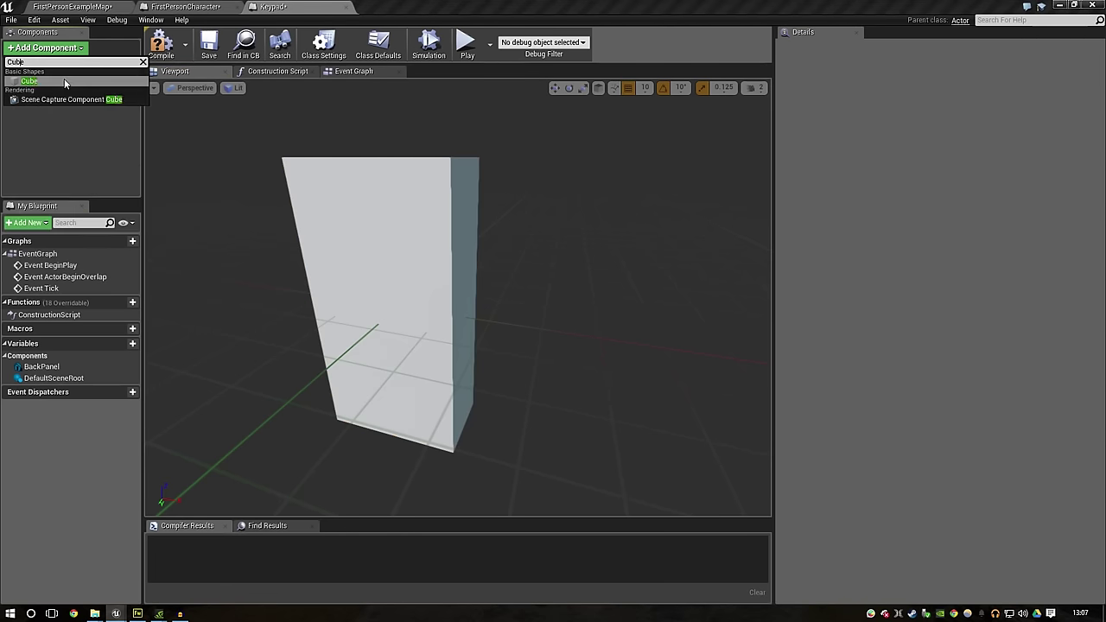
key("Return")
key("Return")
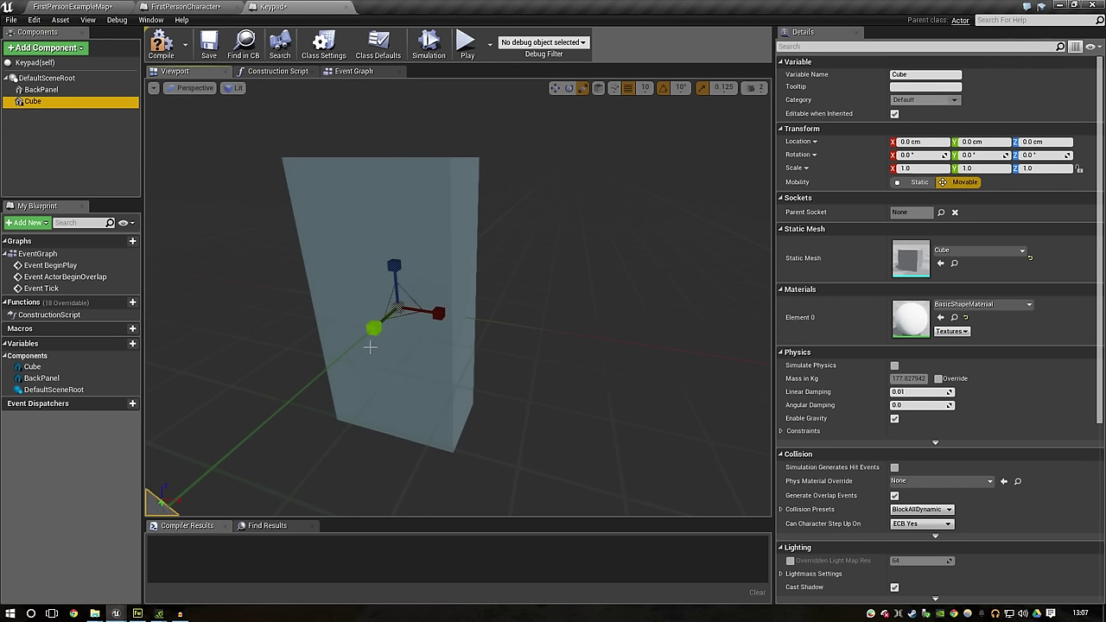
left_click_drag(373, 327, 363, 346)
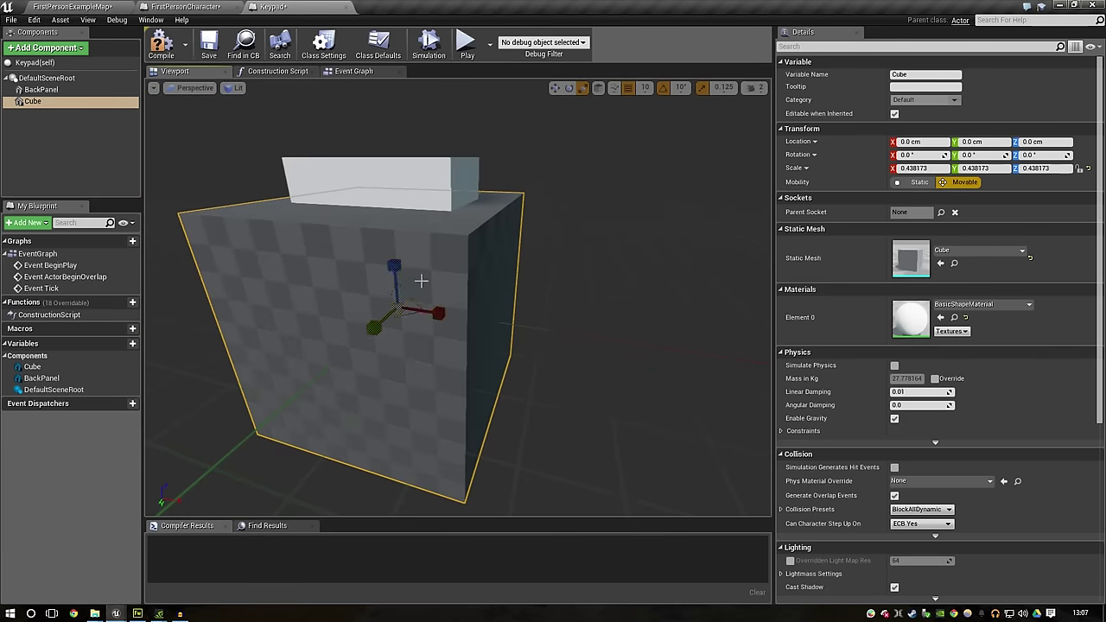
left_click_drag(398, 283, 403, 277)
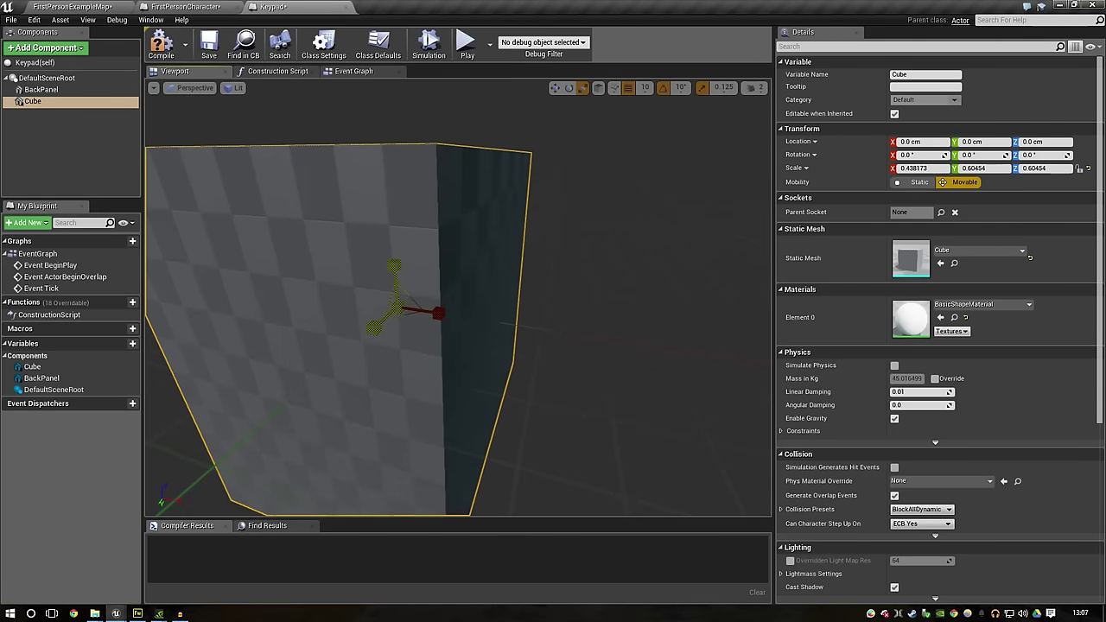
key("ctrl+z")
left_click_drag(373, 328, 373, 348)
Step: With position snap 1, move the small cube to the panel's upper left, 22 cm up, against its face
key("w")
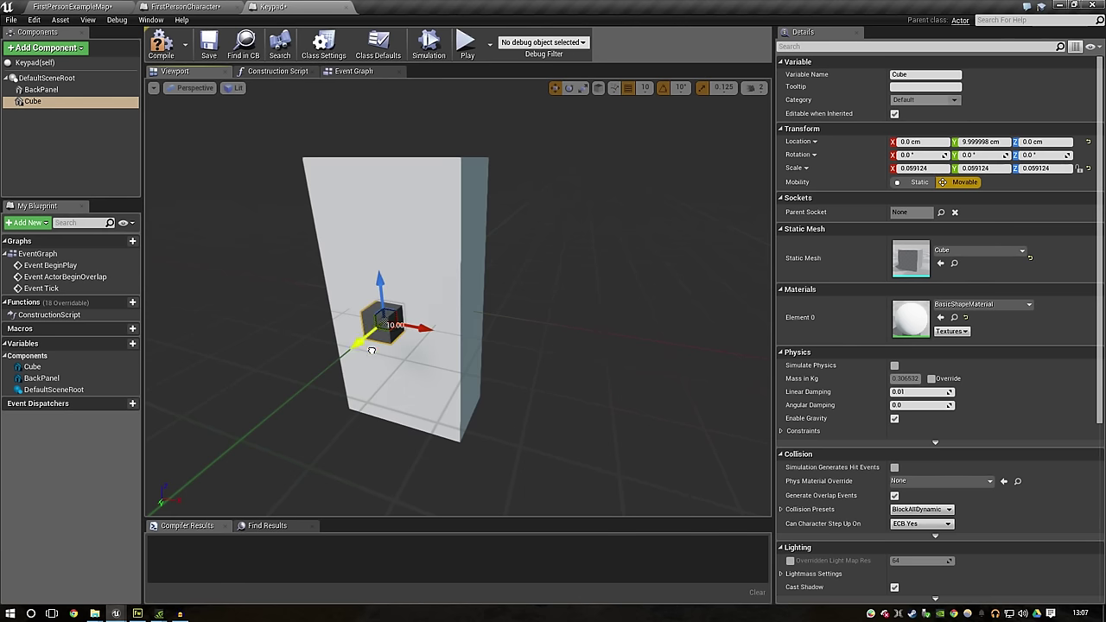
left_click_drag(381, 289, 381, 193)
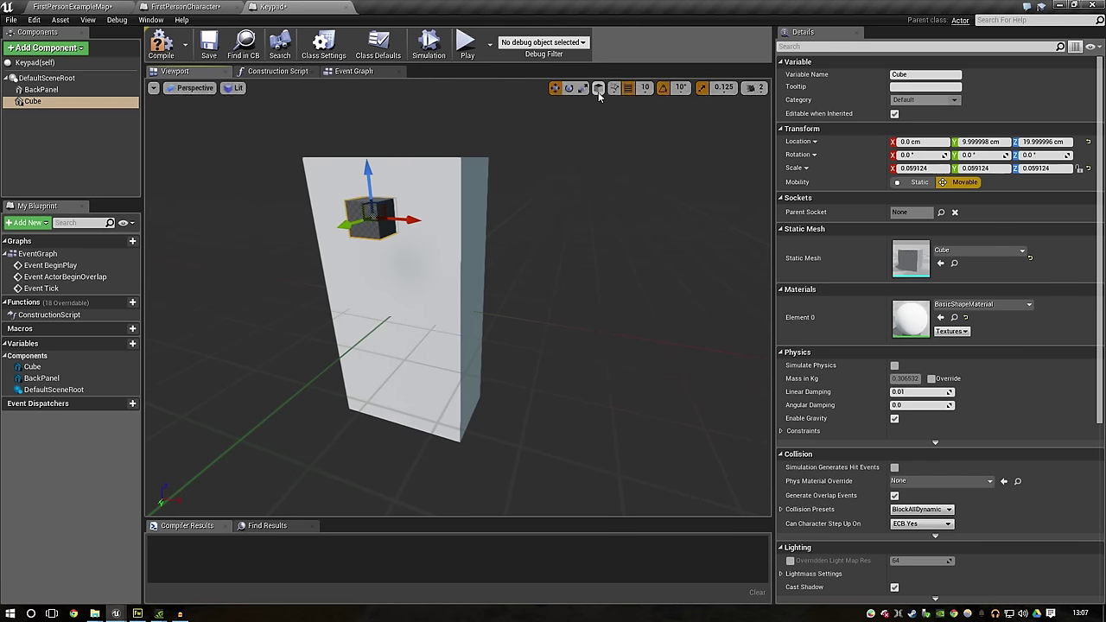
left_click(645, 87)
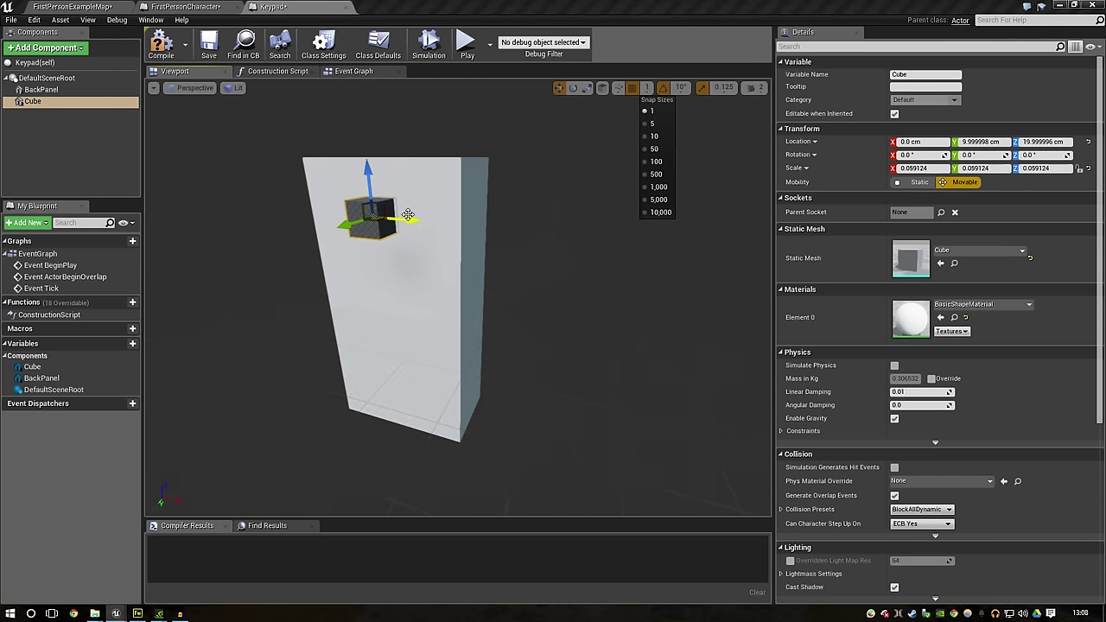
left_click(644, 111)
left_click_drag(407, 220, 355, 223)
mouse_move(356, 223)
right_mouse_down()
mouse_move(415, 260)
mouse_move(450, 260)
mouse_move(487, 175)
right_mouse_up()
key("f")
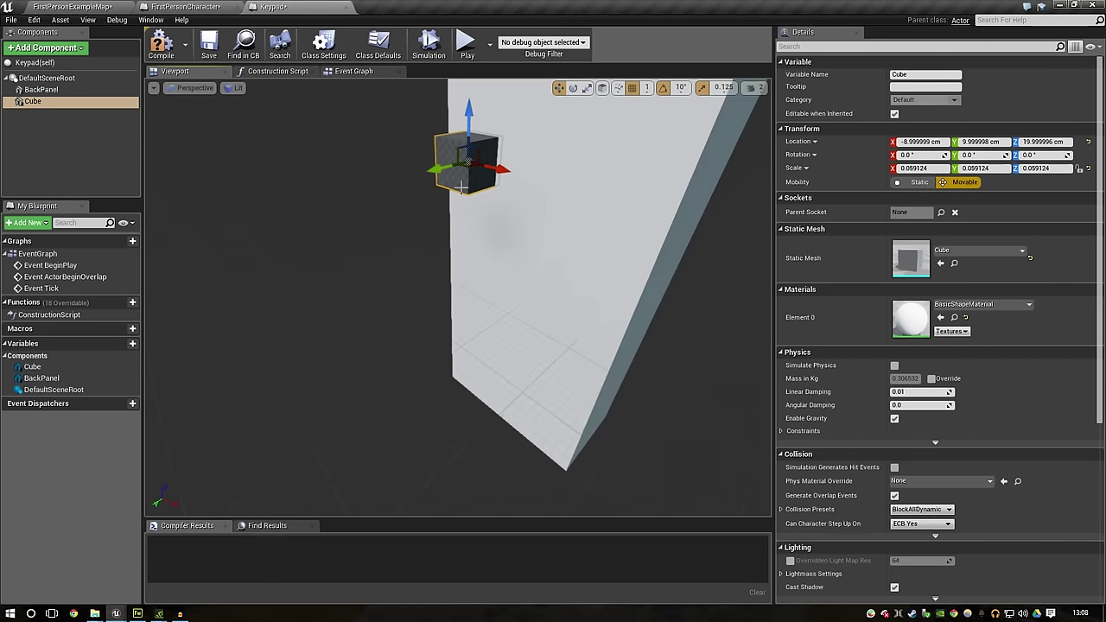
left_click_drag(445, 170, 459, 168)
left_click_drag(484, 129, 484, 121)
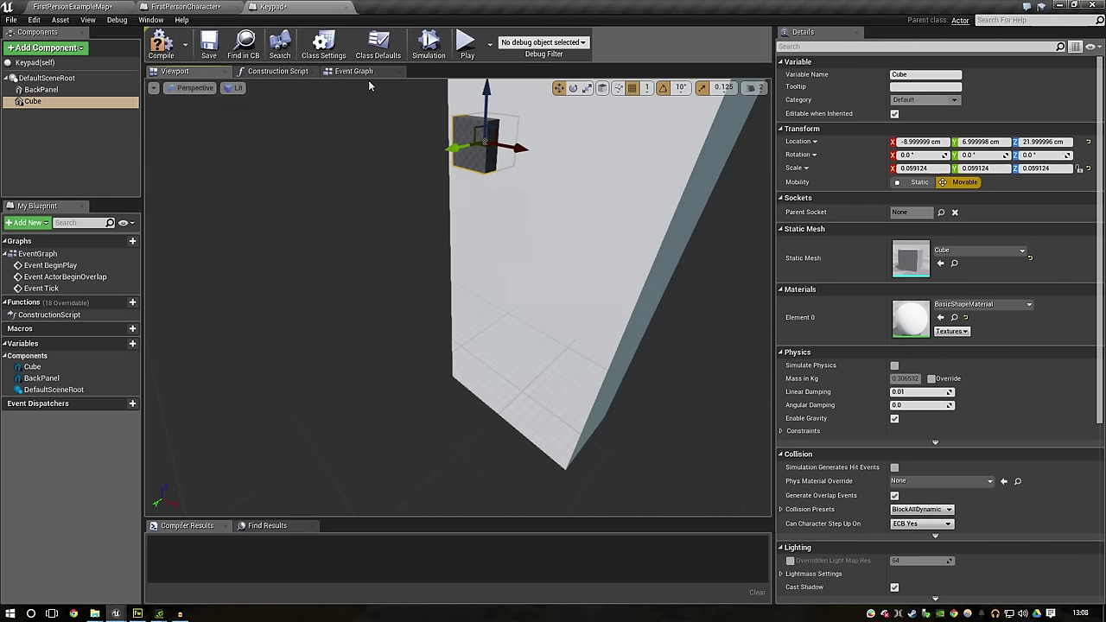
Step: Compile the Keypad blueprint, check the front view, and return to the level editor
left_click(161, 43)
right_click_drag(338, 184, 354, 183)
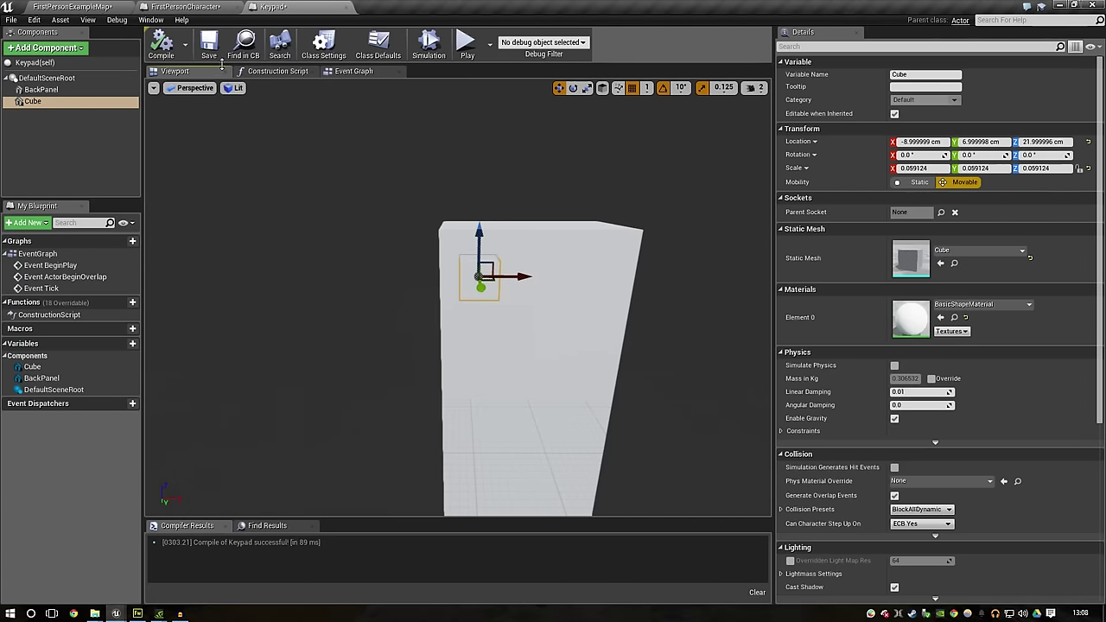
left_click(118, 6)
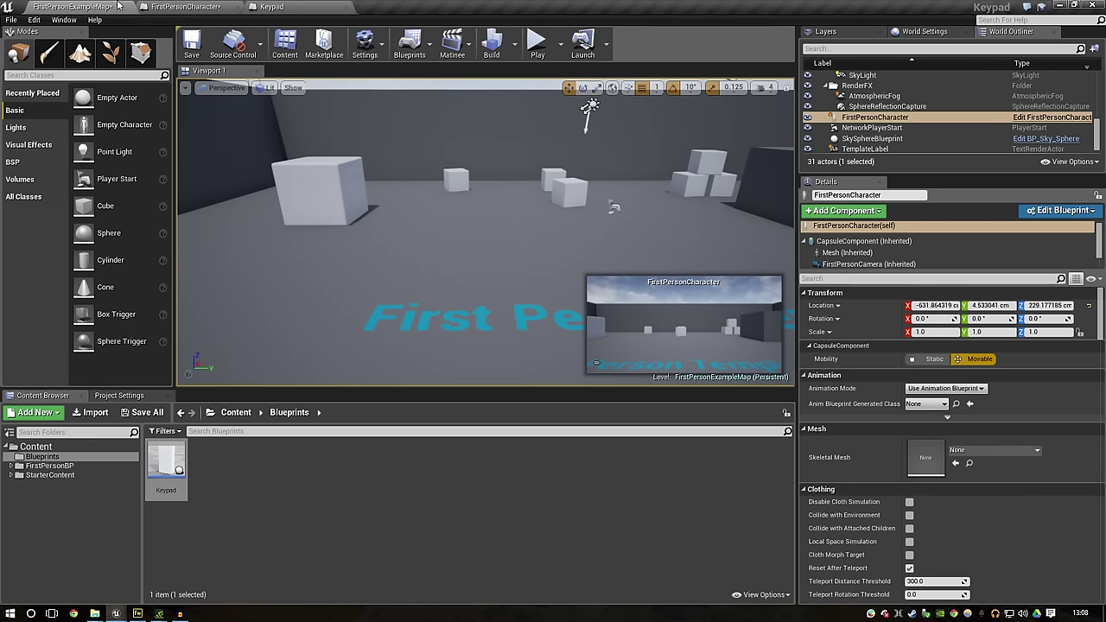
Step: Create a Materials folder under Content with a Keypad subfolder inside it
left_click(36, 447)
right_click(48, 447)
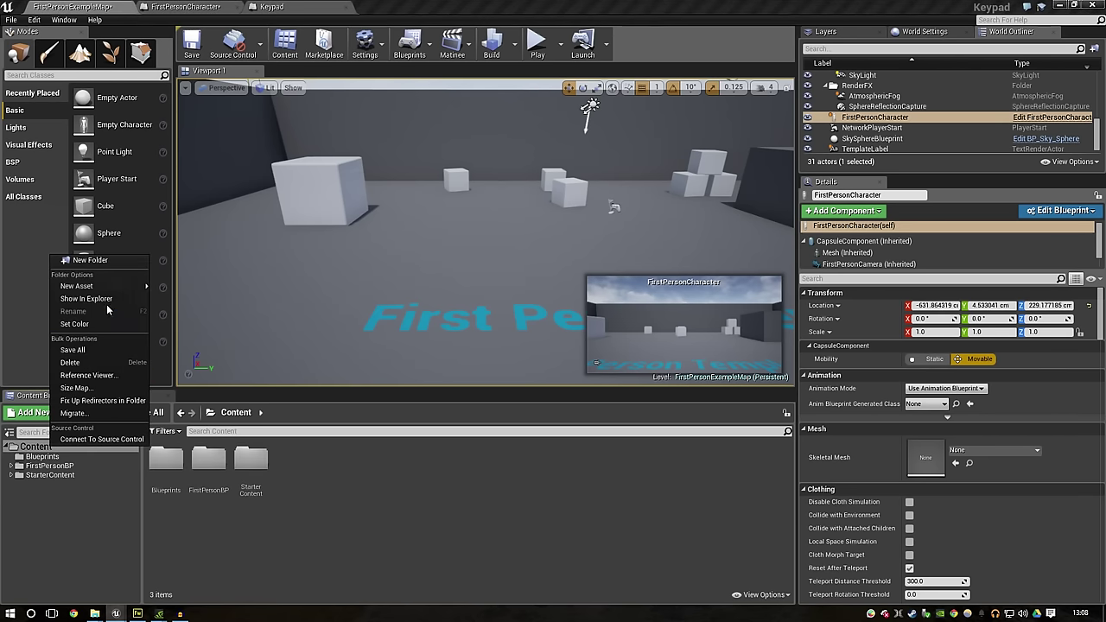
left_click(112, 261)
type("als")
key("Return")
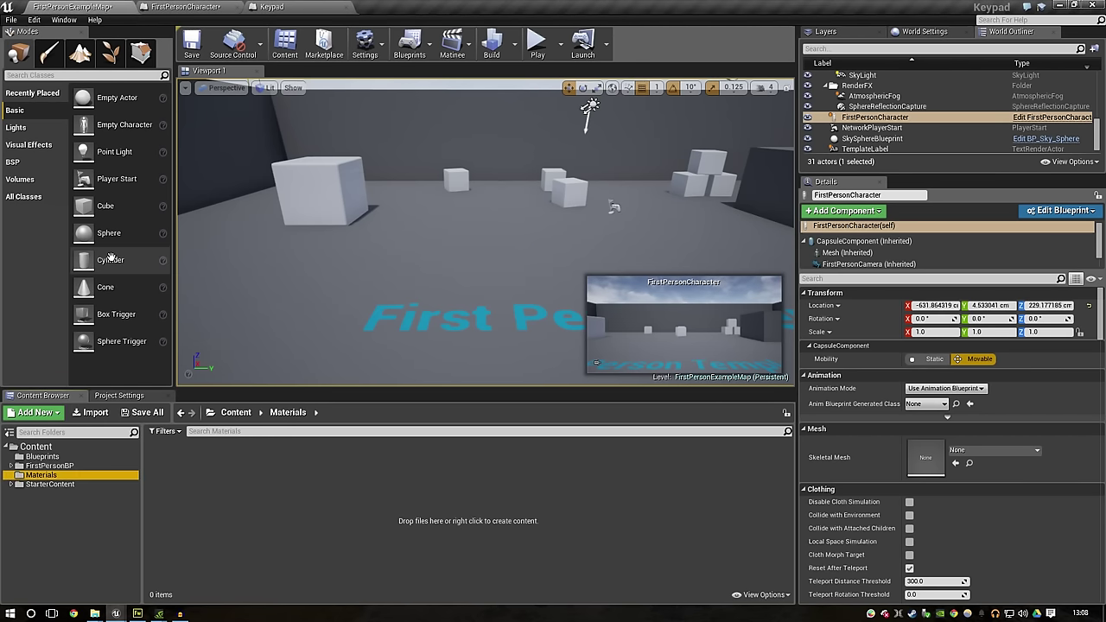
right_click(227, 528)
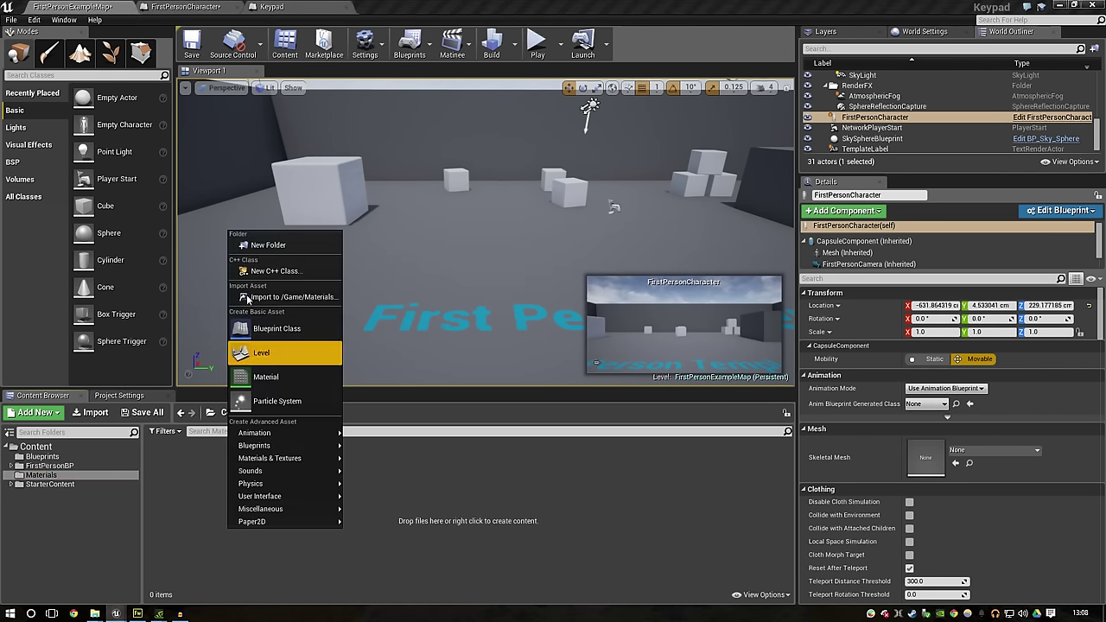
left_click(254, 242)
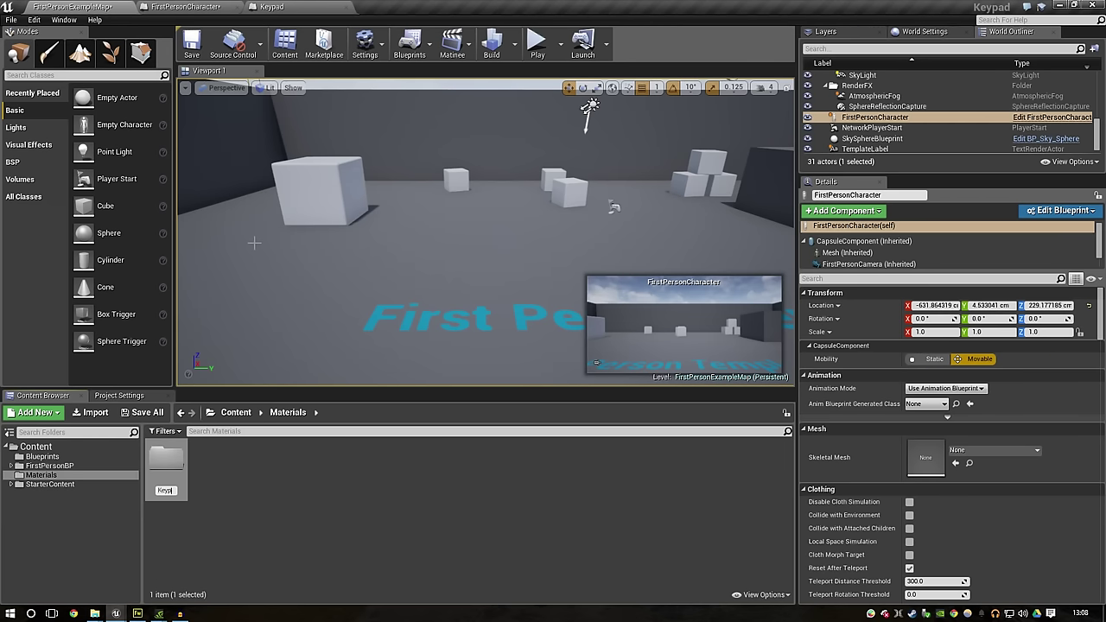
type("ad")
key("Return")
Step: Create a KeyMaterial material in the Keypad folder, open it, and bring up the Keys image folder
double_click(164, 455)
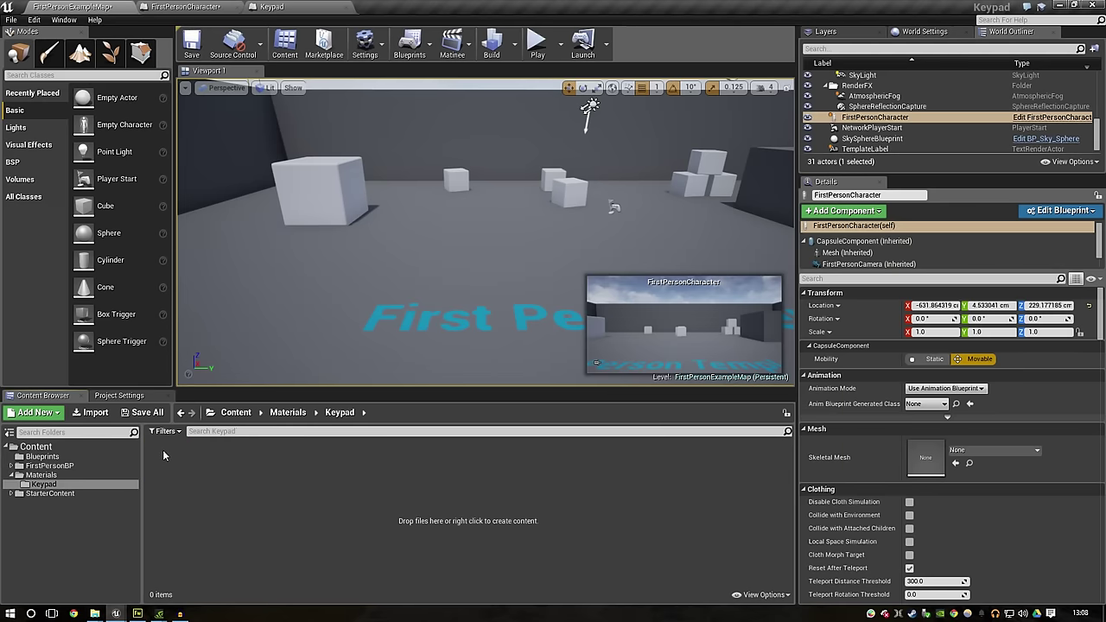
right_click(172, 450)
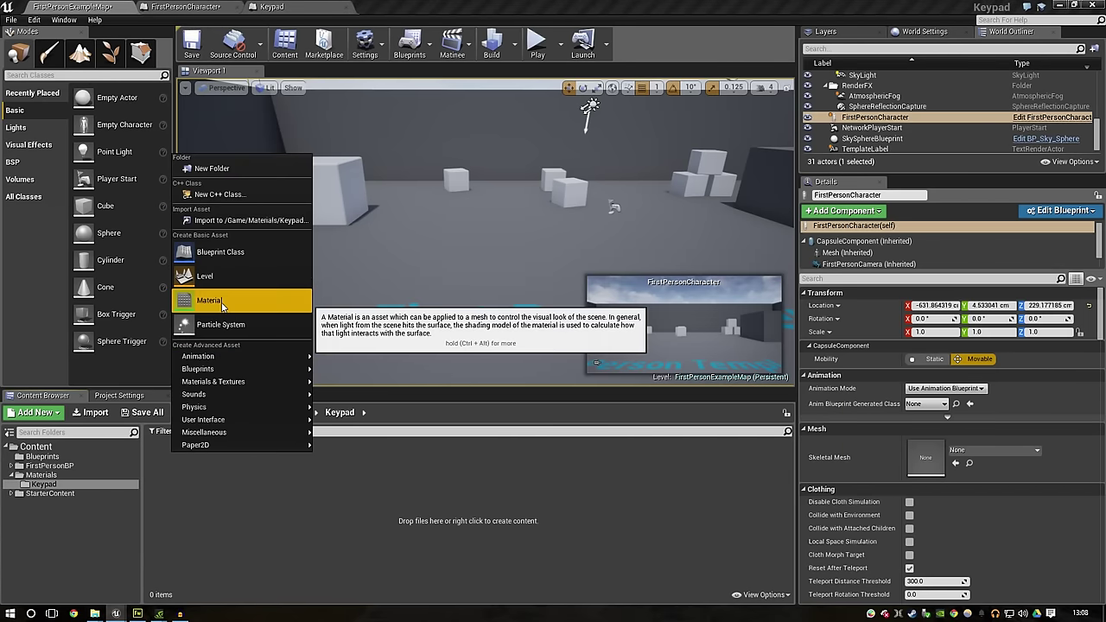
left_click(222, 302)
type("KeyMaterial")
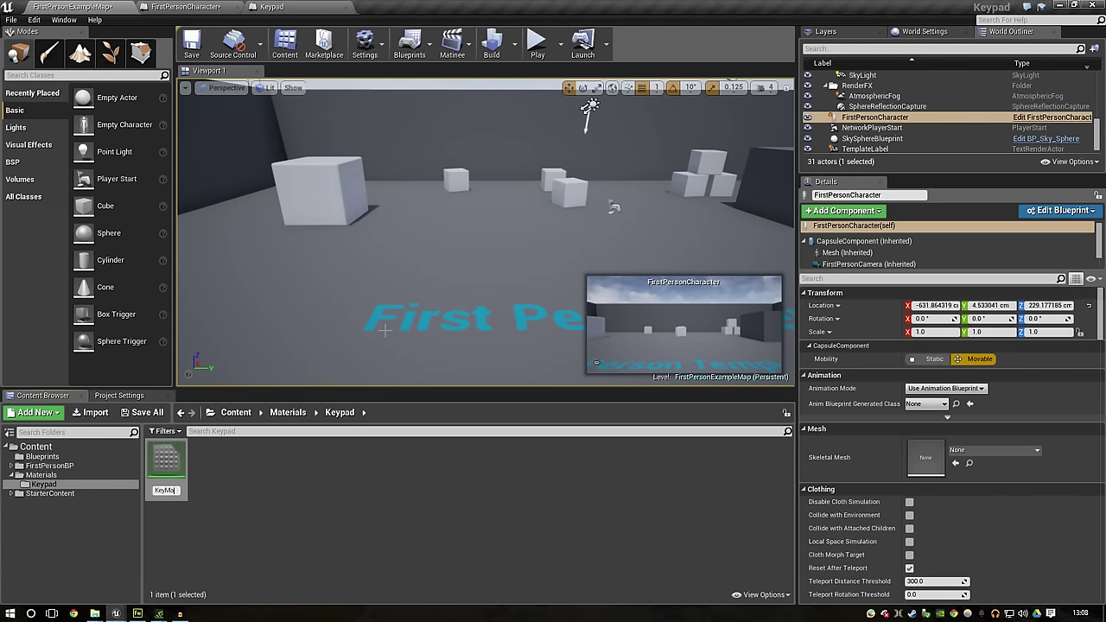
key("Return")
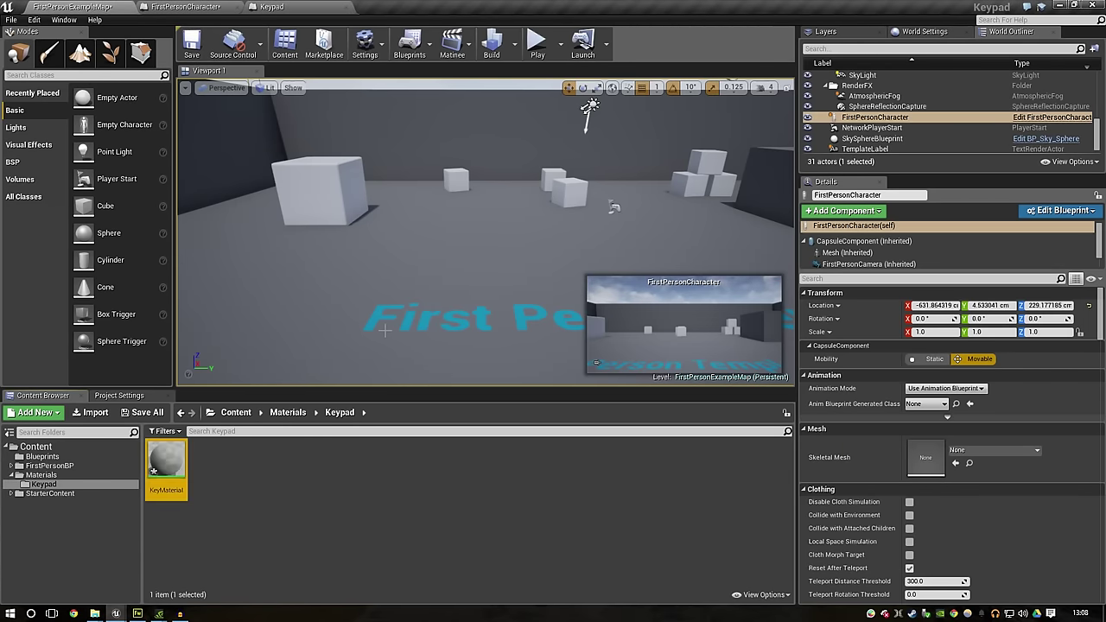
key("Return")
left_click(602, 239)
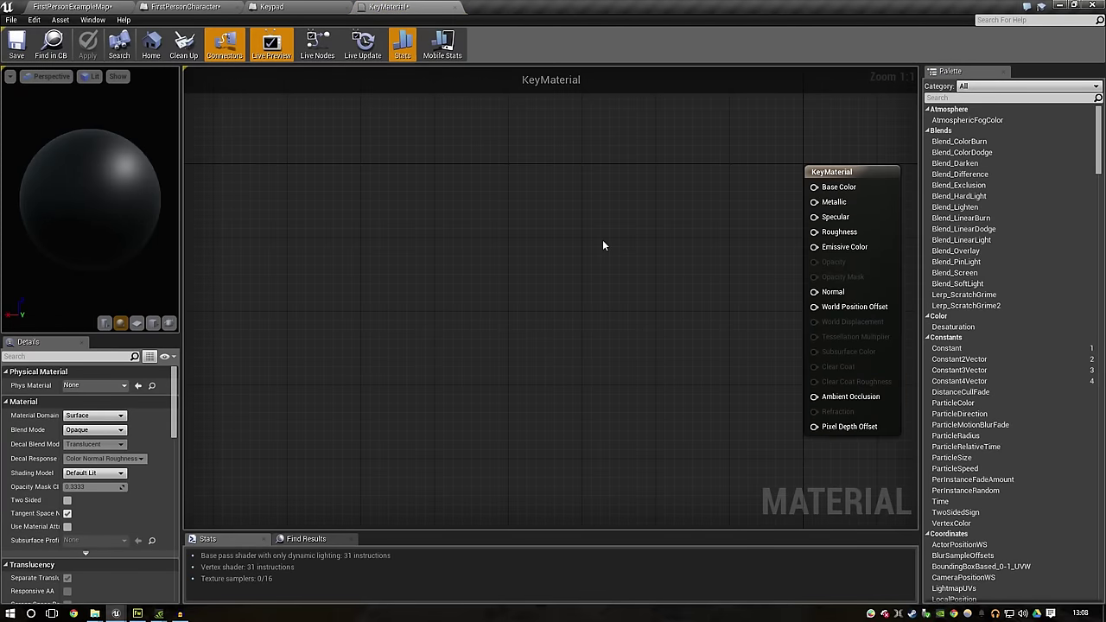
right_click_drag(602, 239, 523, 325)
mouse_move(98, 614)
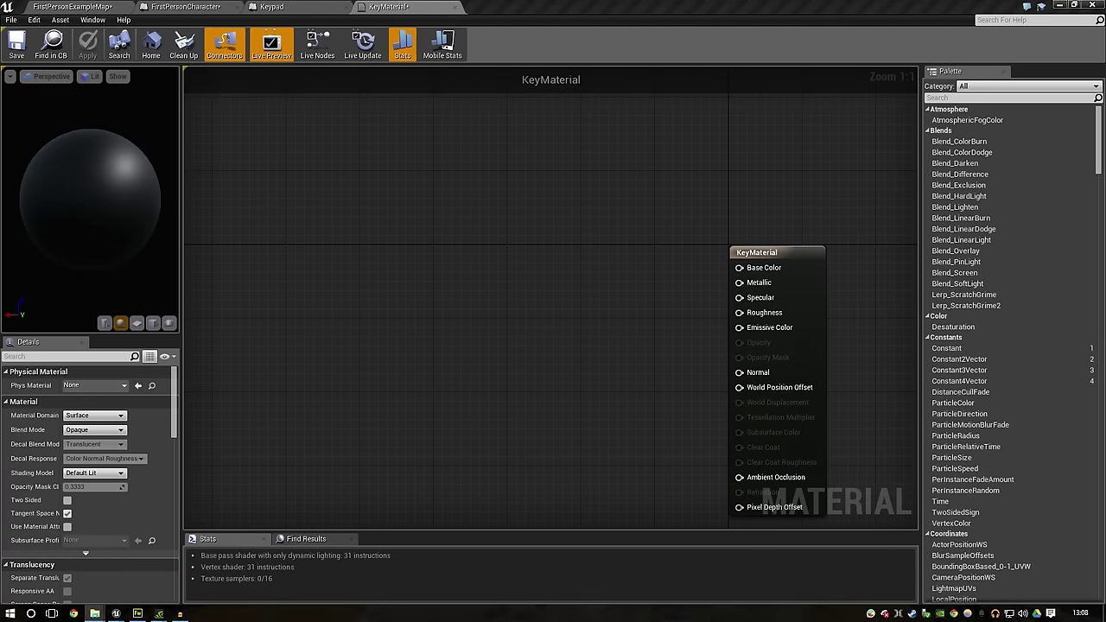
left_click(94, 614)
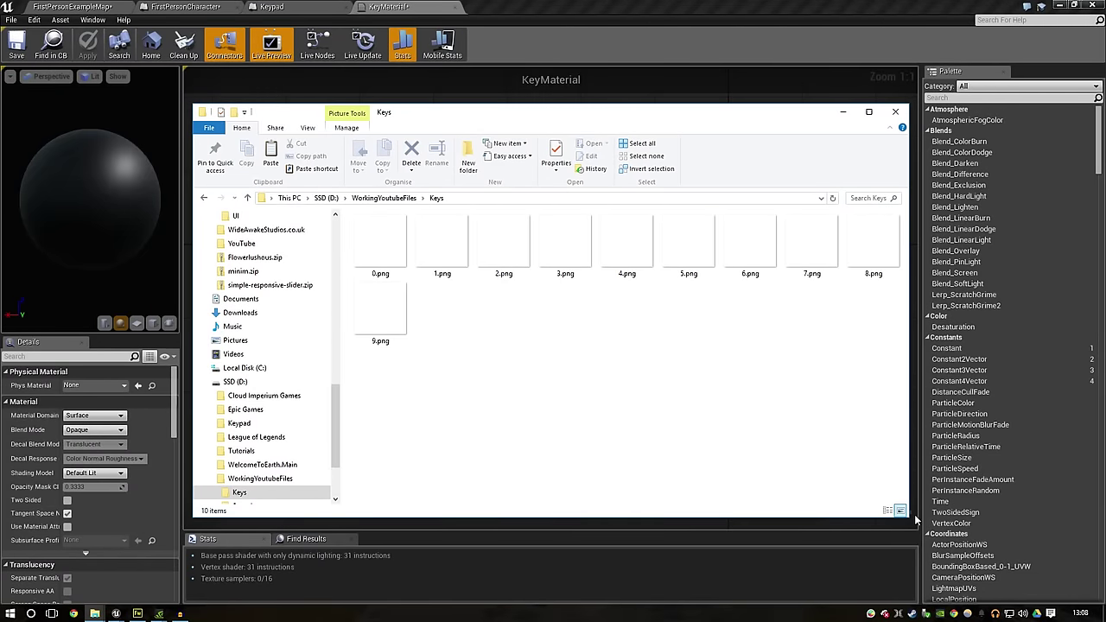
Step: Select 0.png in Keys, then reposition, maximize and restore the Untitled-2 canvas window
left_click(377, 235)
left_click(641, 390)
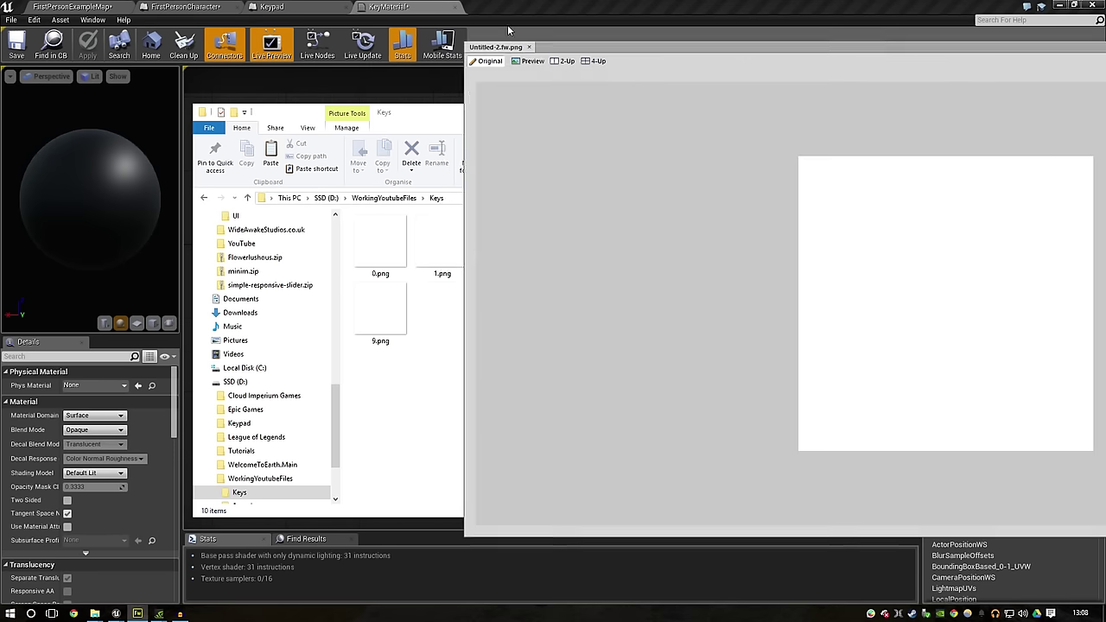
left_click_drag(549, 5, 451, 3)
double_click(541, 8)
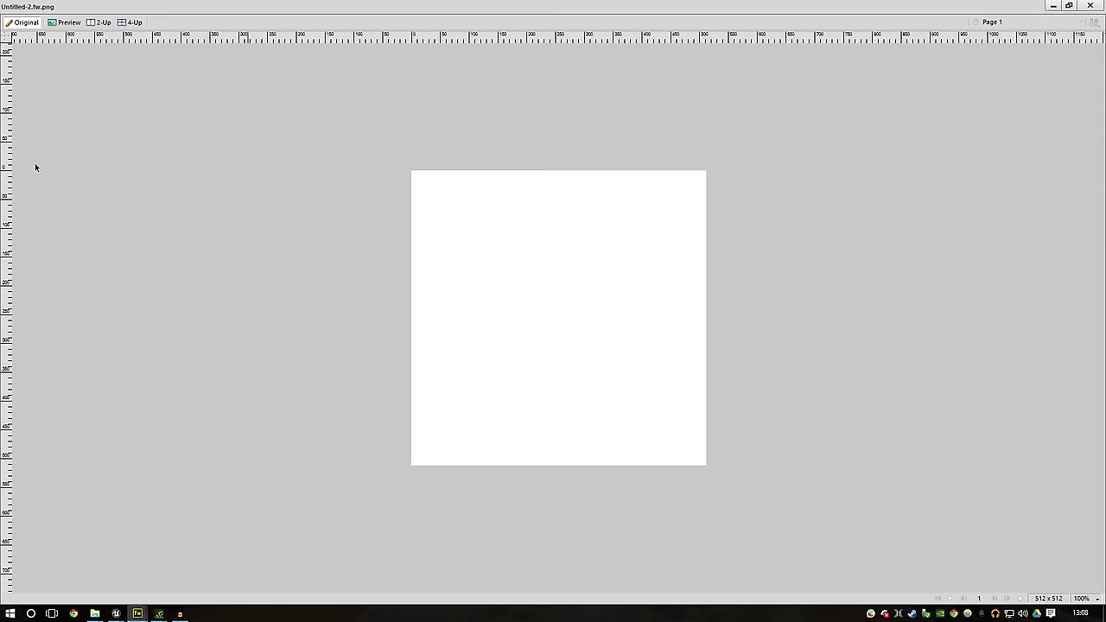
double_click(113, 12)
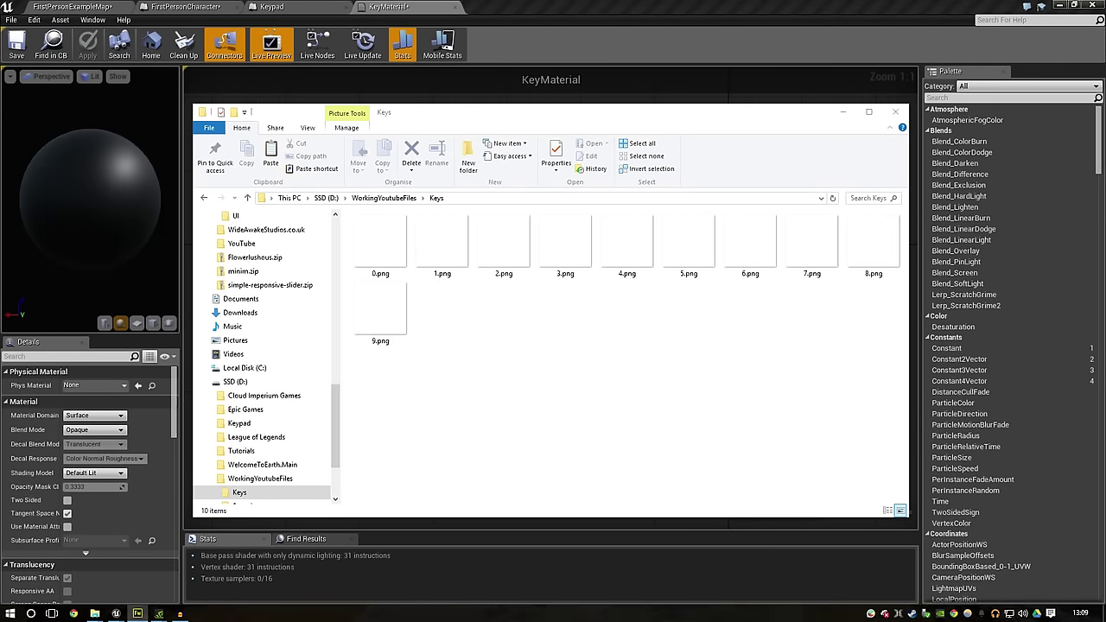
key("alt+Tab")
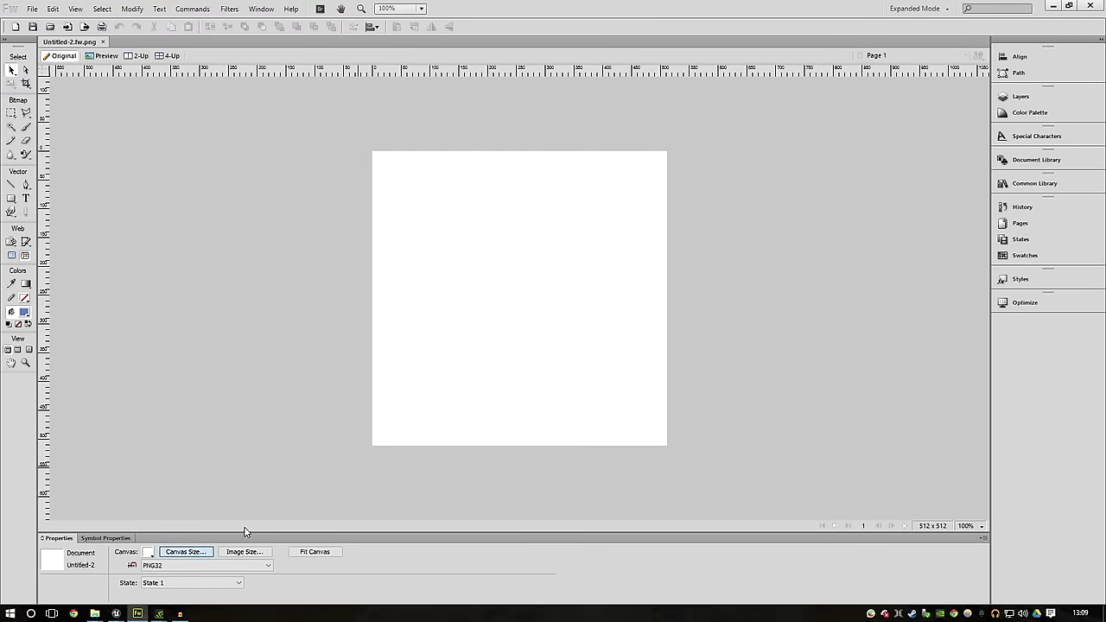
Step: Check the canvas is 512 pixels and return the view to 100% zoom
left_click(185, 551)
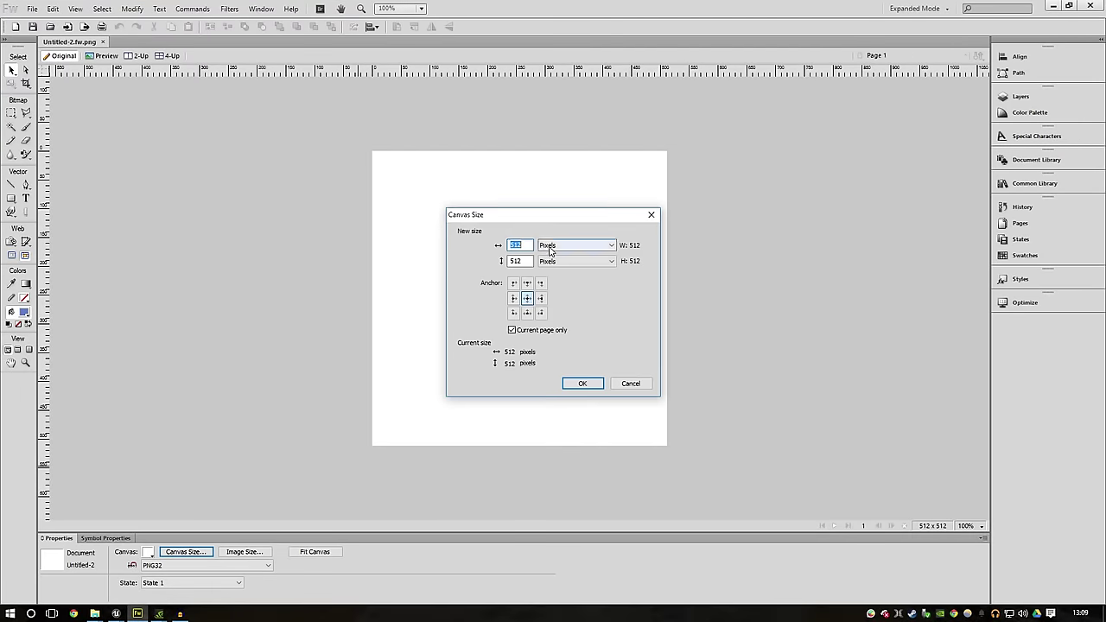
left_click(644, 385)
key("ctrl+minus")
key("ctrl+equal")
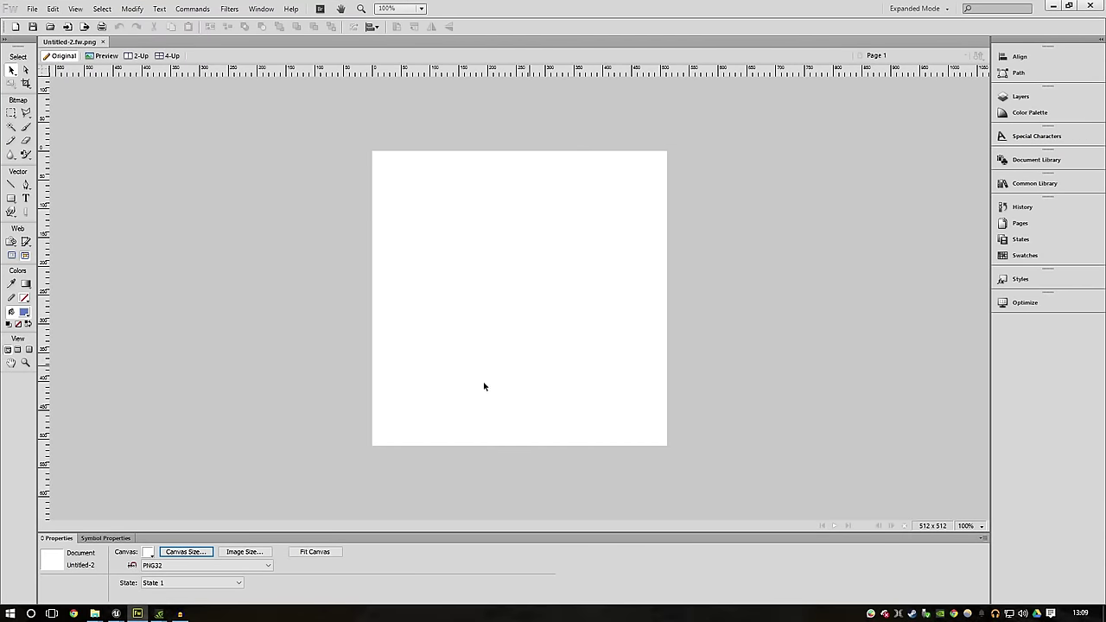
Step: Add a text box near the canvas top, colour it black and move it down-left
left_click(23, 199)
left_click_drag(455, 210, 591, 396)
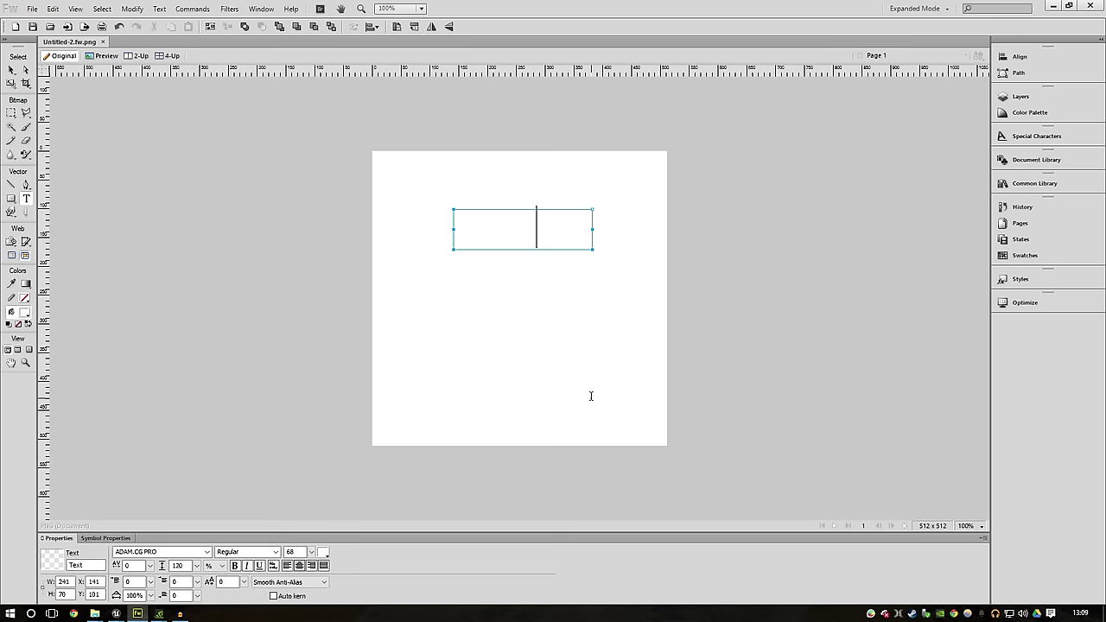
left_click(11, 70)
left_click(322, 552)
left_click(428, 389)
left_click_drag(539, 228, 526, 268)
Step: Select all the text in the box and give it a new colour
double_click(527, 268)
key("ctrl+a")
left_click(322, 551)
left_click(421, 444)
key("Escape")
Step: Apply the Proxima Nova font to the text
left_click(522, 278)
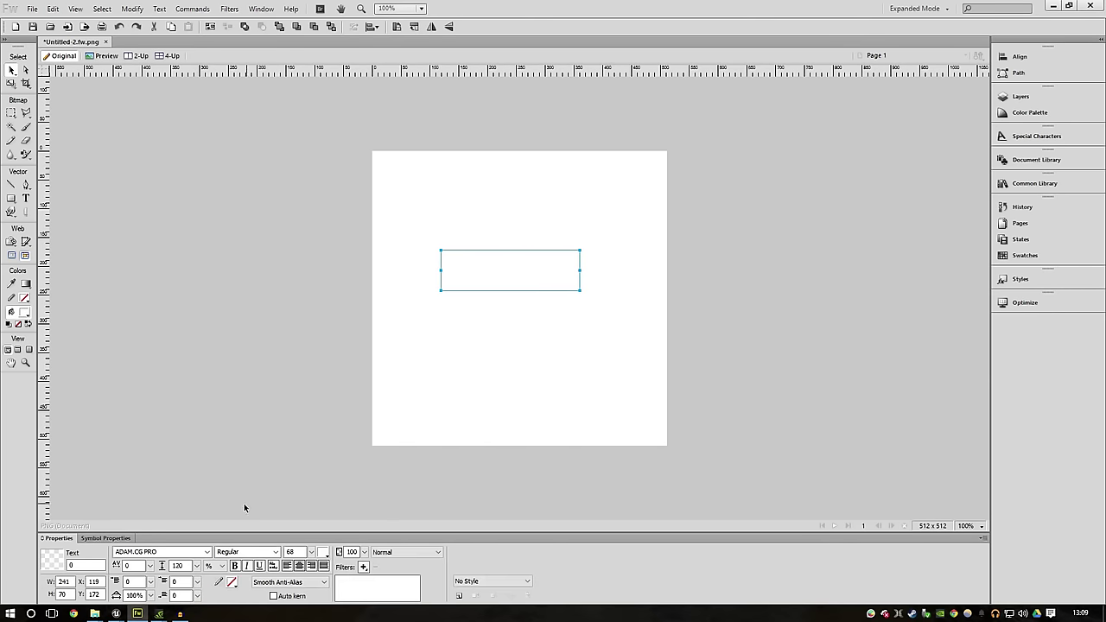
left_click(208, 552)
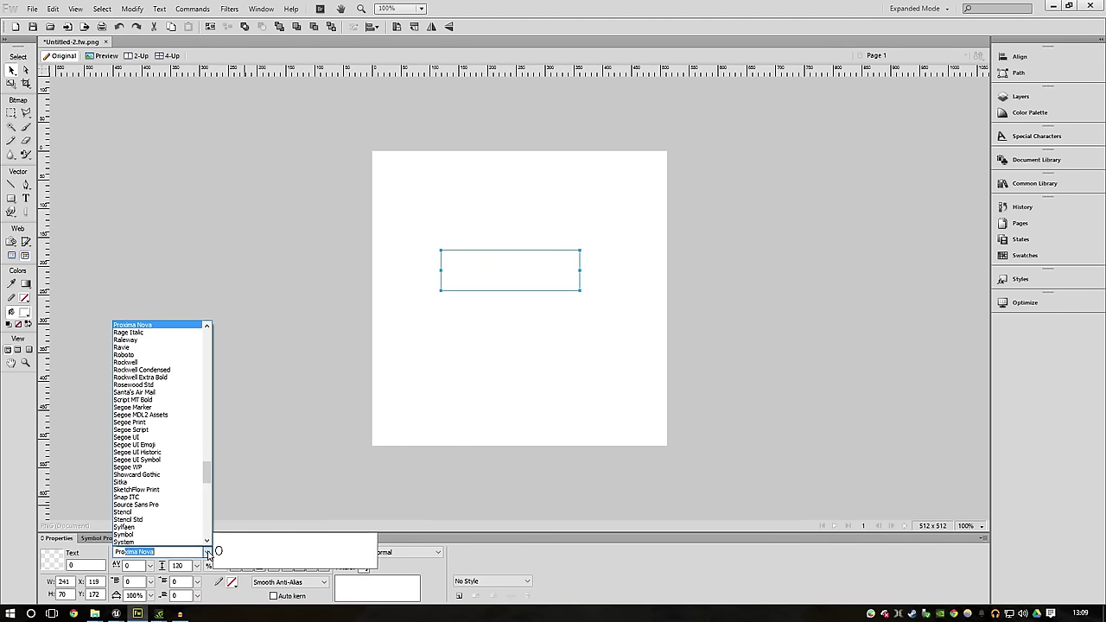
key("Return")
left_click(418, 509)
Step: Set the text fill colour and convert the text into vector paths
left_click(503, 265)
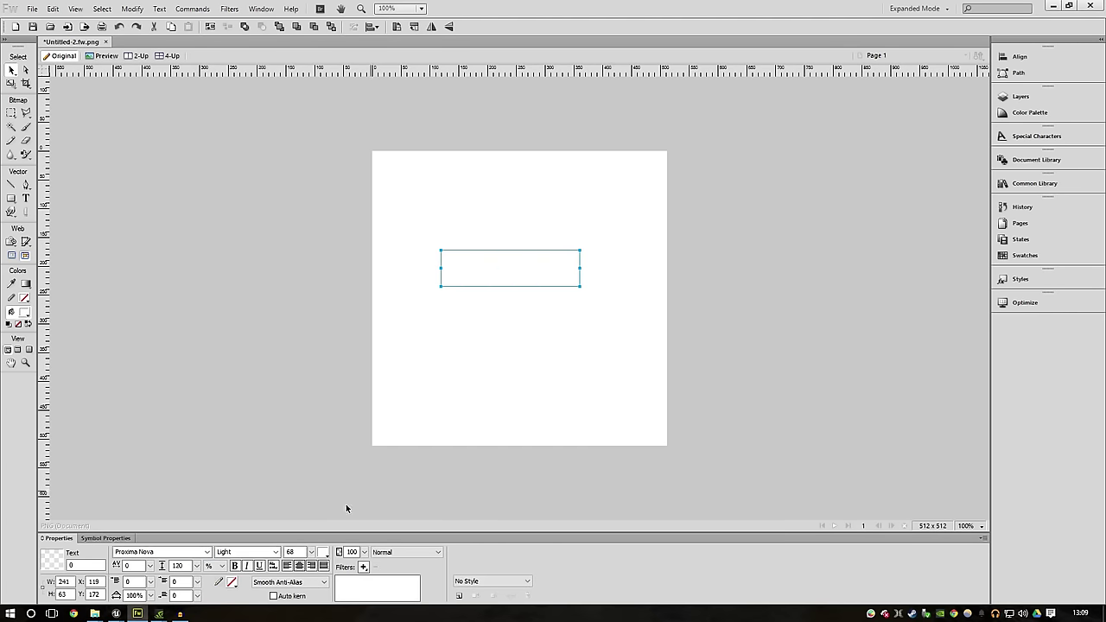
left_click(323, 552)
left_click(457, 398)
left_click(456, 394)
key("ctrl+a")
right_click(545, 262)
left_click(596, 414)
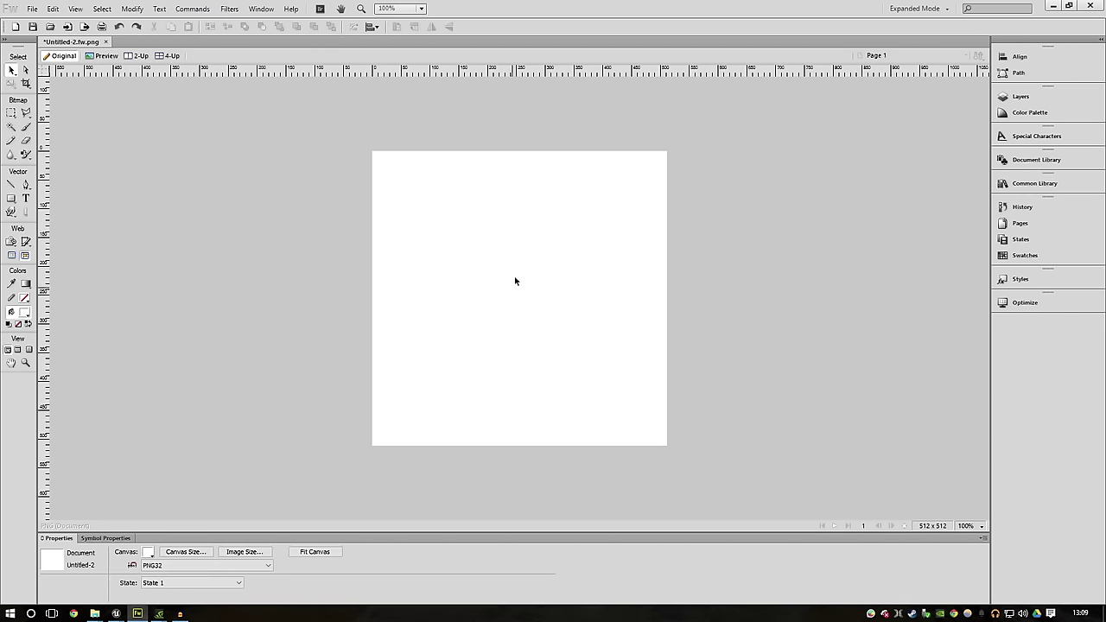
Step: Fill the 0 black, enlarge it over most of the canvas, and centre it both ways
left_click(508, 246)
left_click(129, 552)
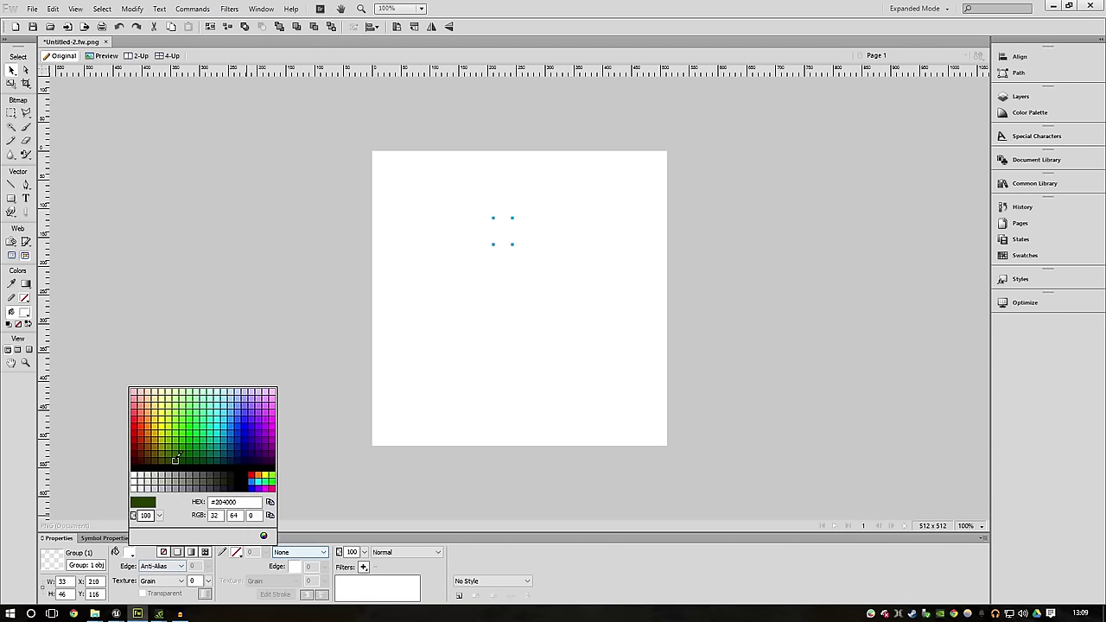
left_click(177, 464)
left_click_drag(512, 245, 622, 397)
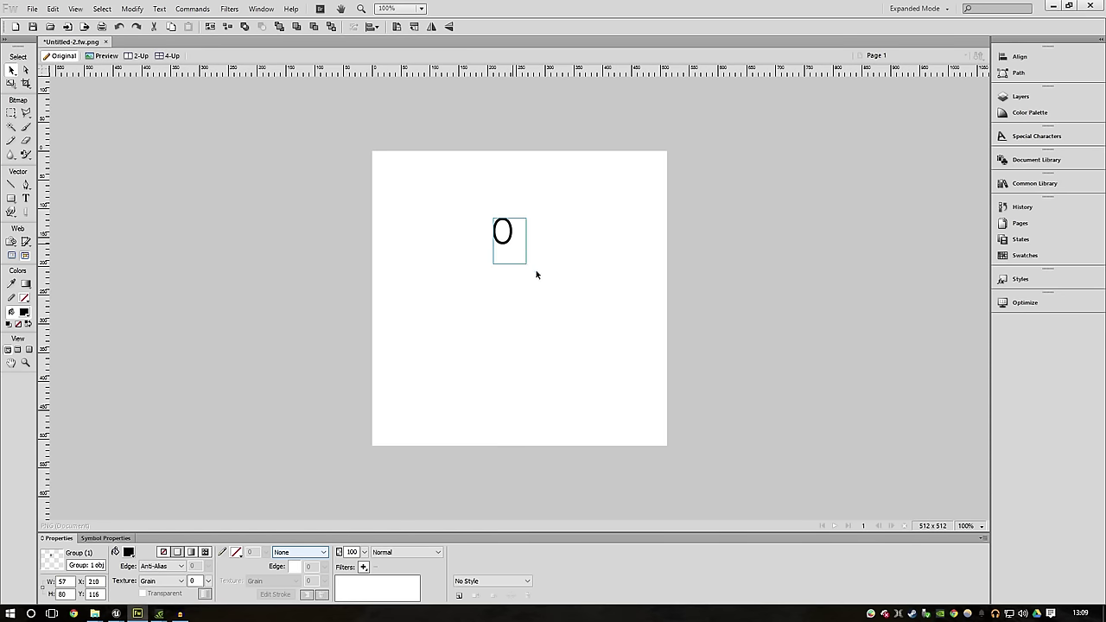
left_click(1043, 67)
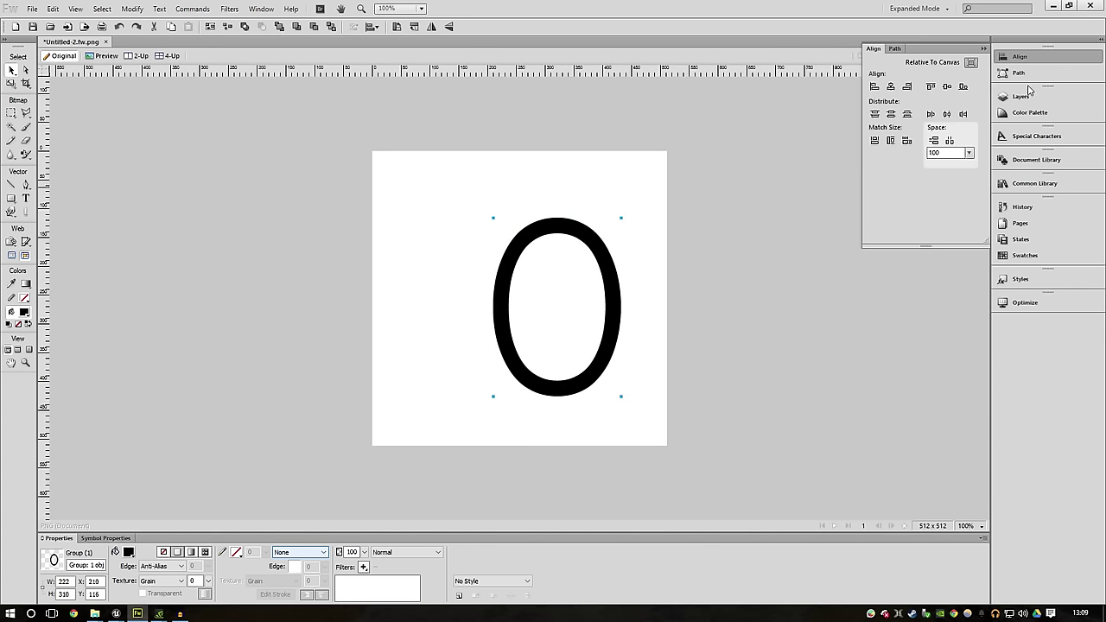
left_click(948, 87)
left_click(892, 87)
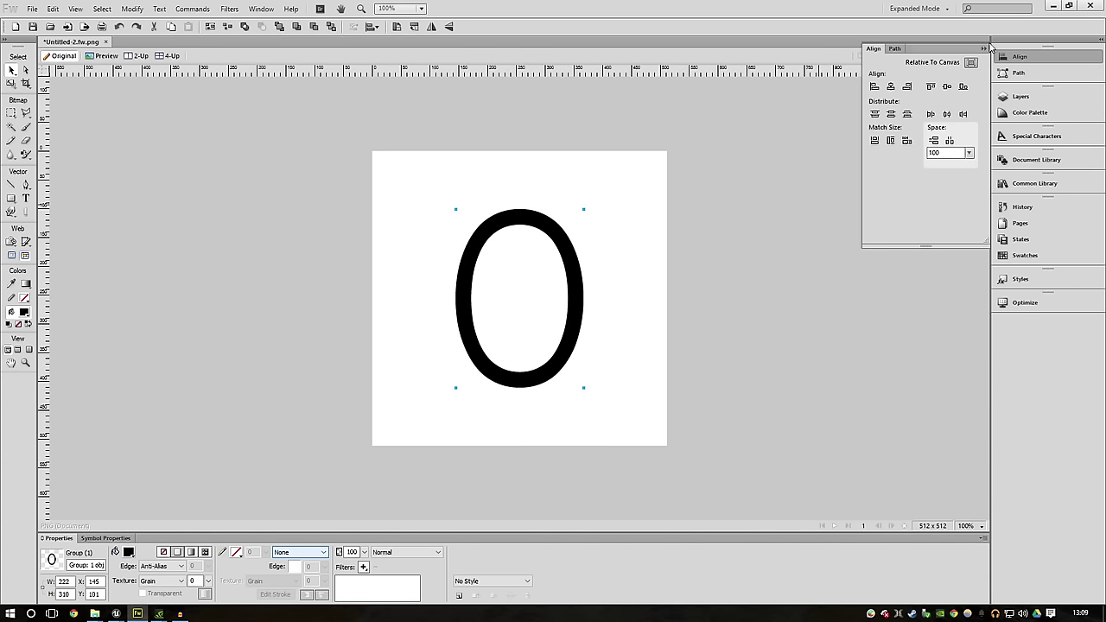
left_click(985, 49)
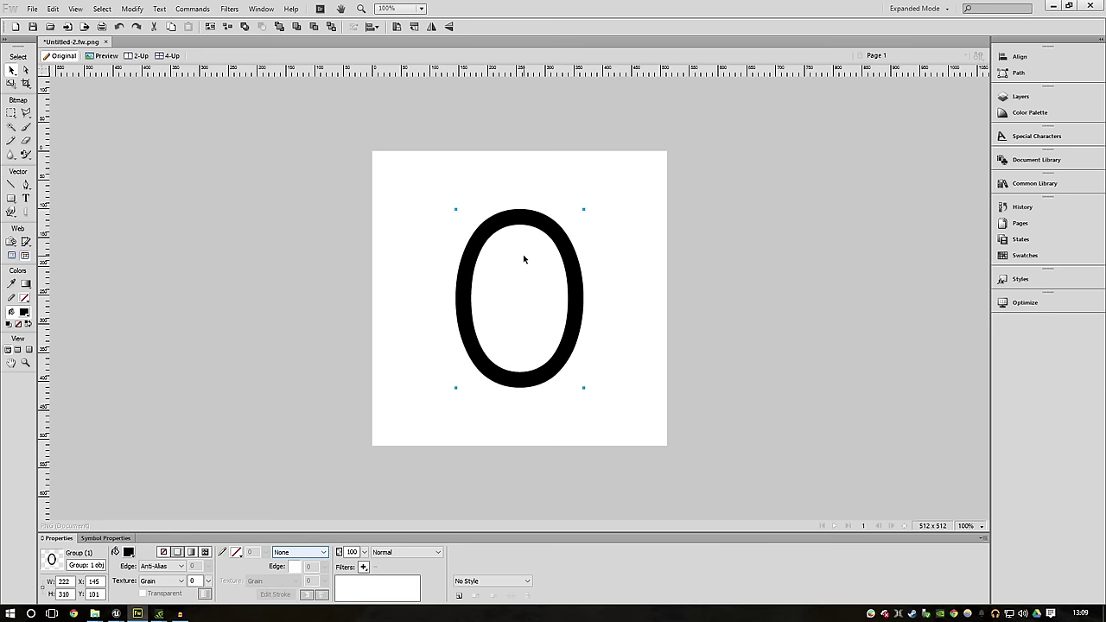
Step: Replace the 0 group with a new black text box reading 0
key("Delete")
left_click(26, 198)
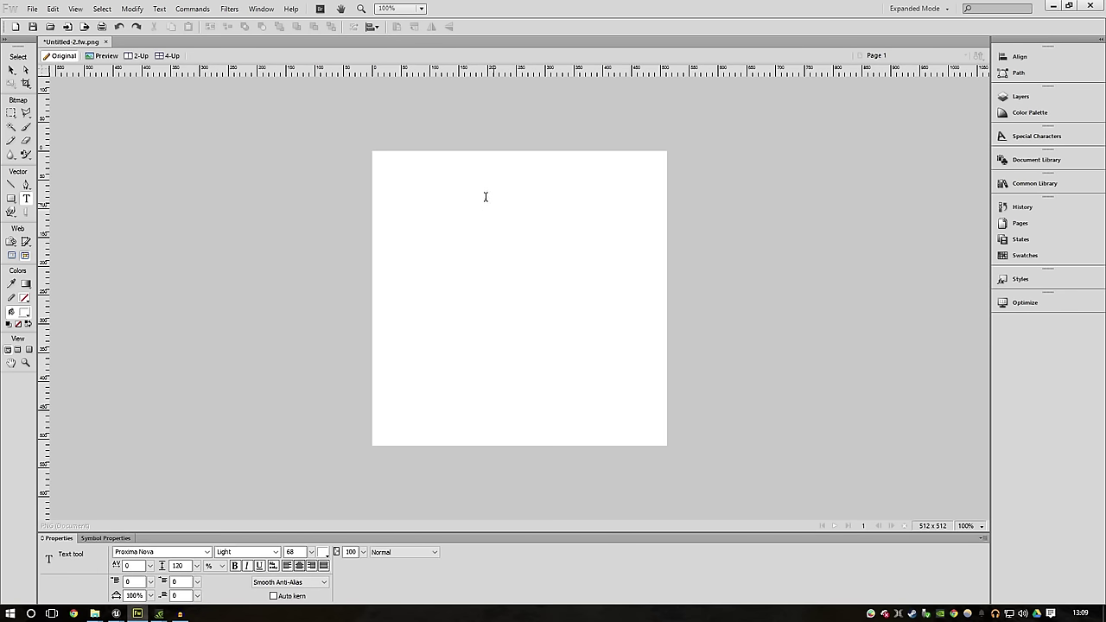
left_click_drag(485, 197, 669, 435)
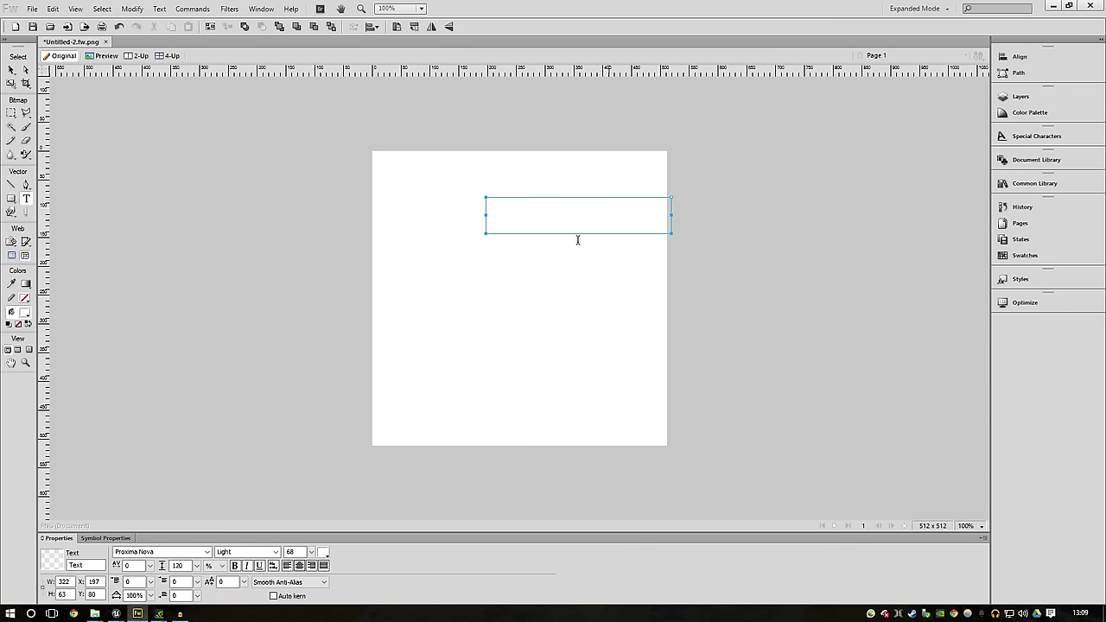
type("0")
left_click(11, 69)
left_click_drag(613, 225, 499, 277)
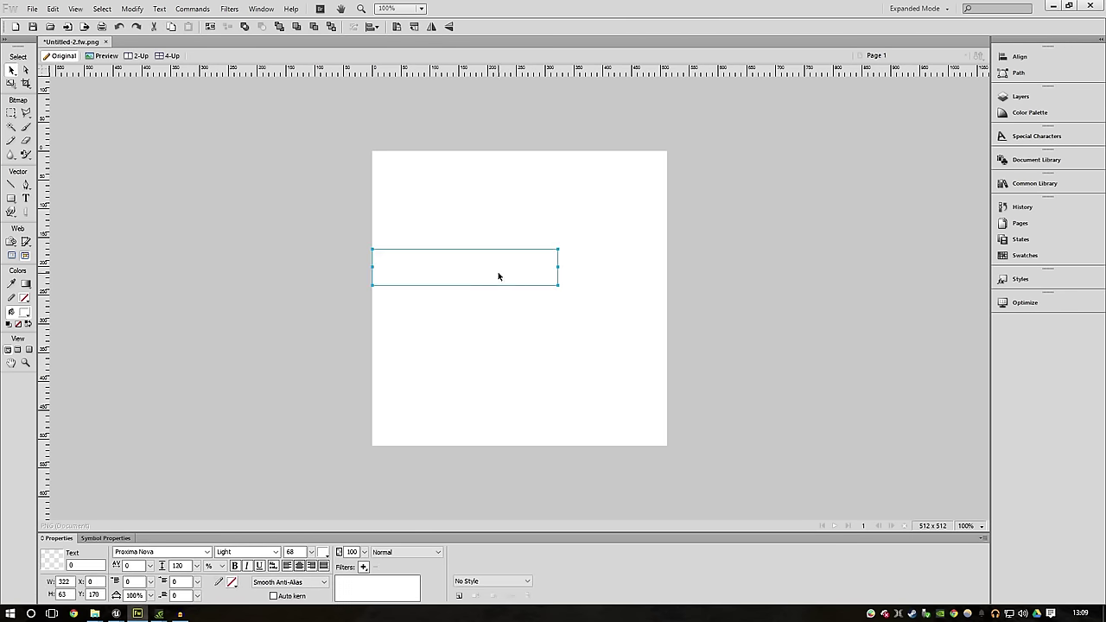
left_click(323, 552)
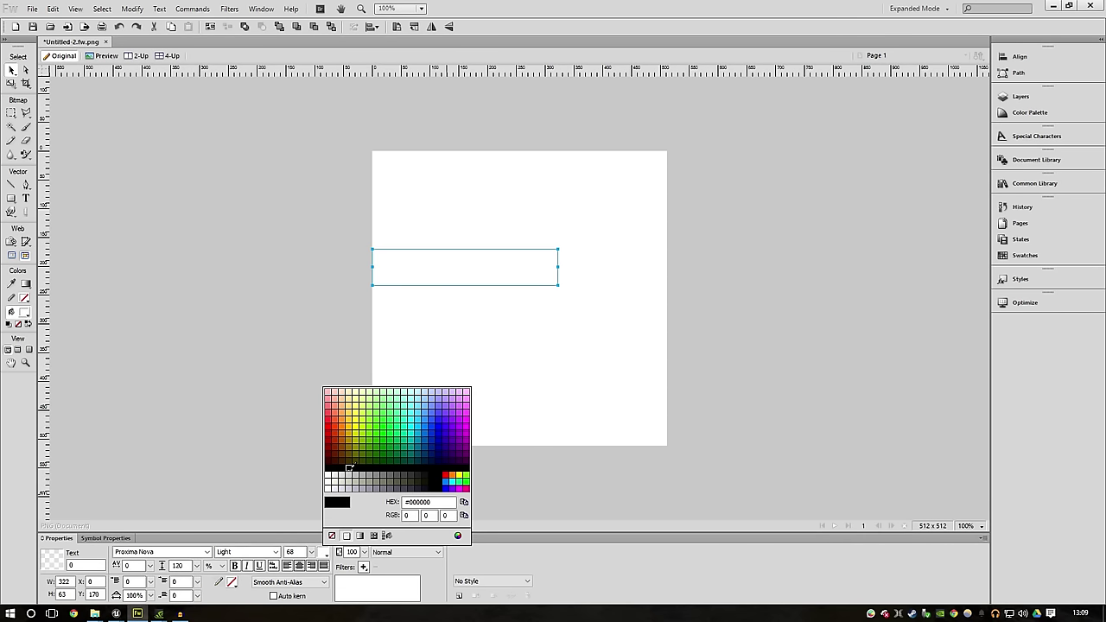
left_click(348, 459)
left_click_drag(466, 265, 488, 284)
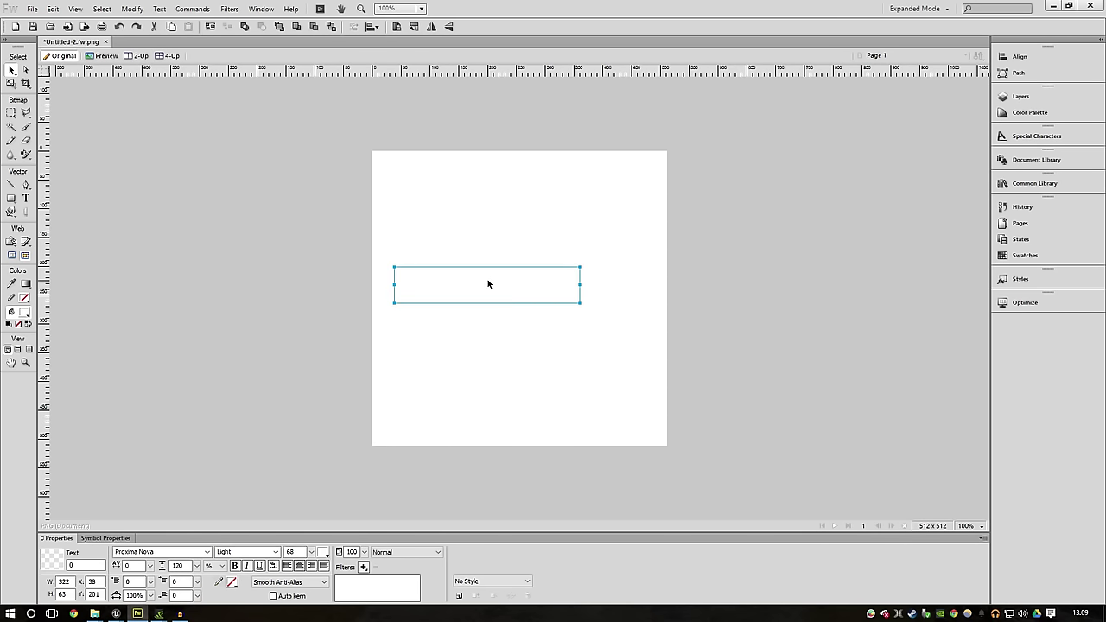
Step: Undo back to the large centred 0 and reselect it for alignment
key("ctrl+z")
key("ctrl+z")
key("ctrl+z")
key("ctrl+z")
key("ctrl+z")
key("ctrl+z")
left_click(559, 245)
left_click(1033, 57)
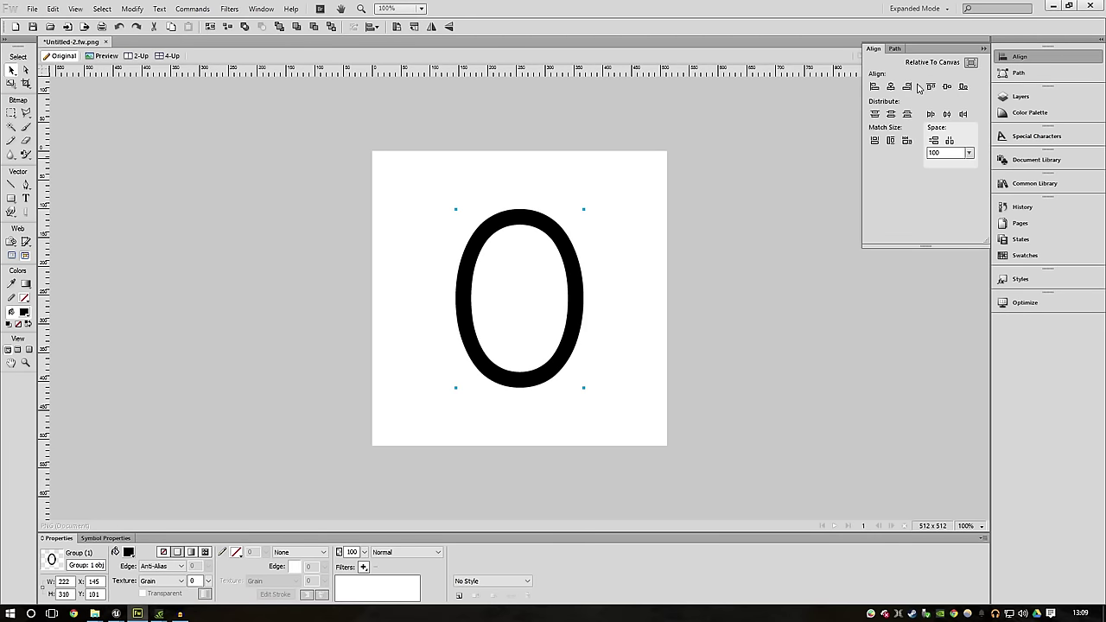
Step: Make the canvas background transparent and turn the 0 white
left_click(147, 428)
left_click(149, 555)
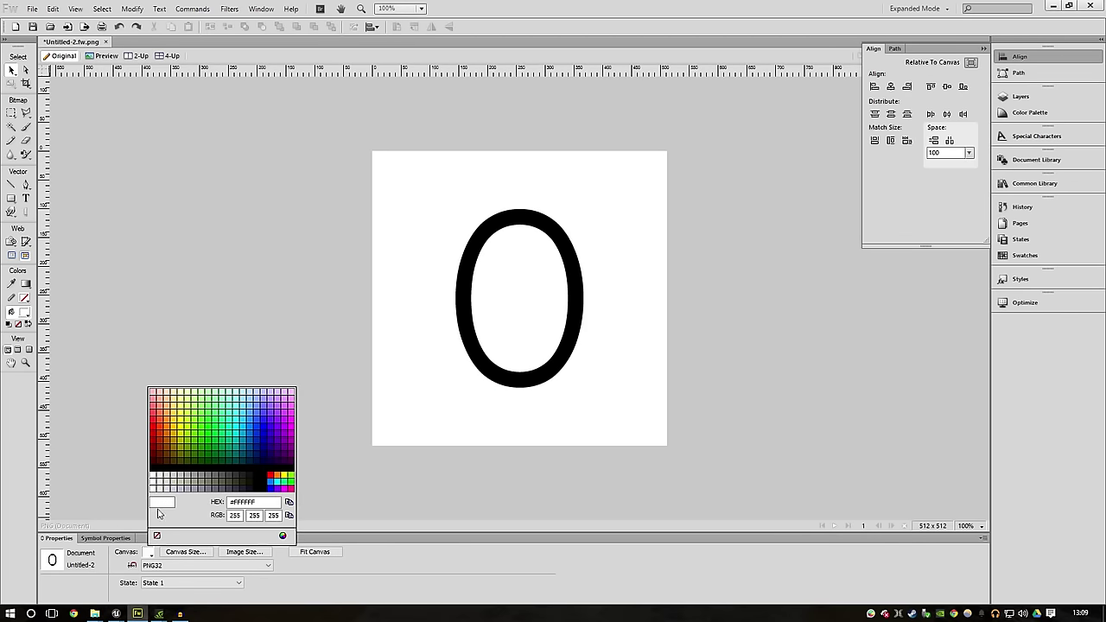
left_click(157, 537)
key("ctrl+a")
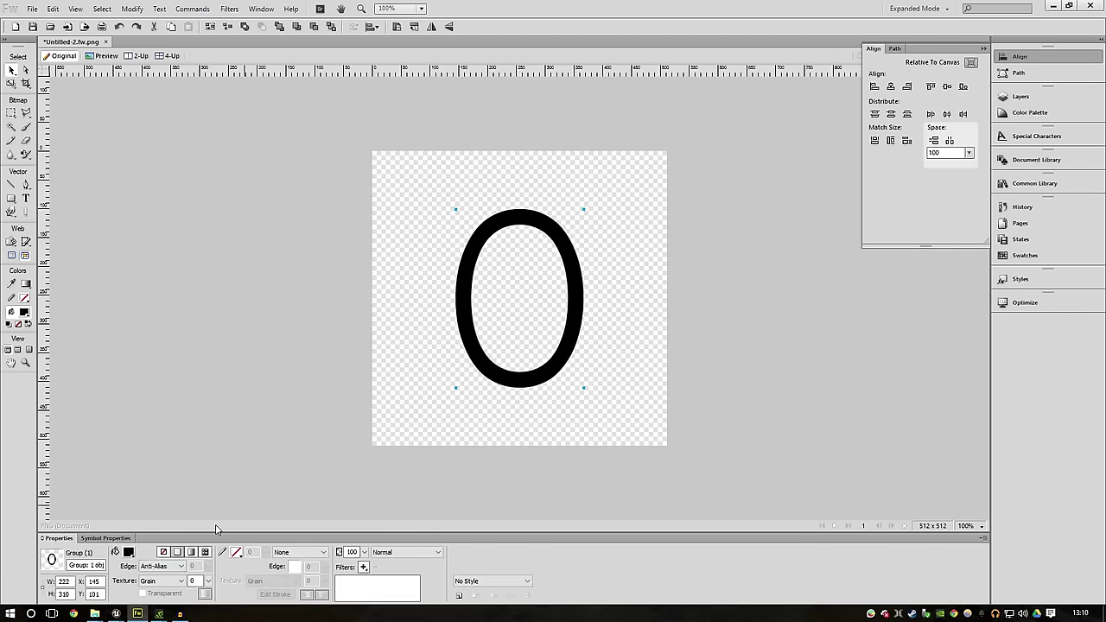
left_click(129, 552)
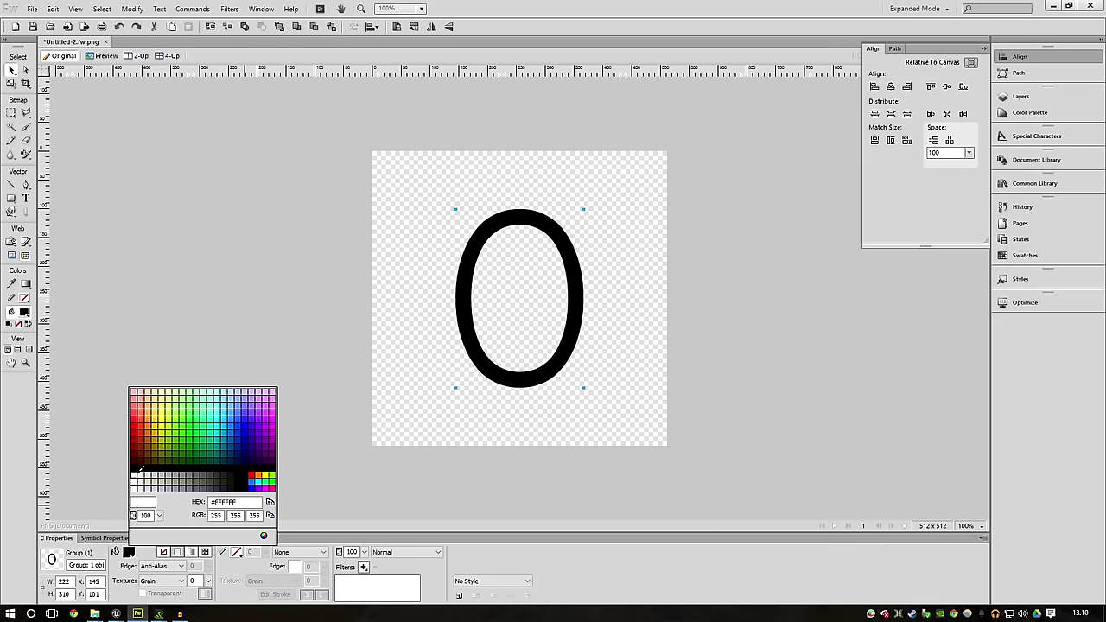
left_click(134, 475)
left_click(306, 361)
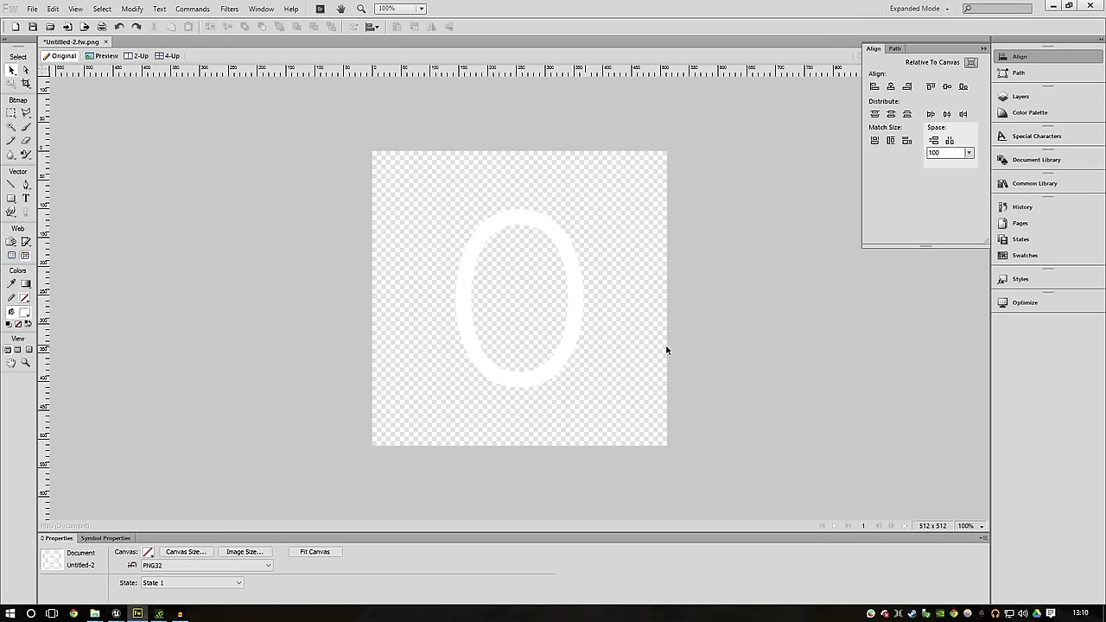
Step: Close the align panel and the Untitled-2 image without saving changes
left_click(719, 186)
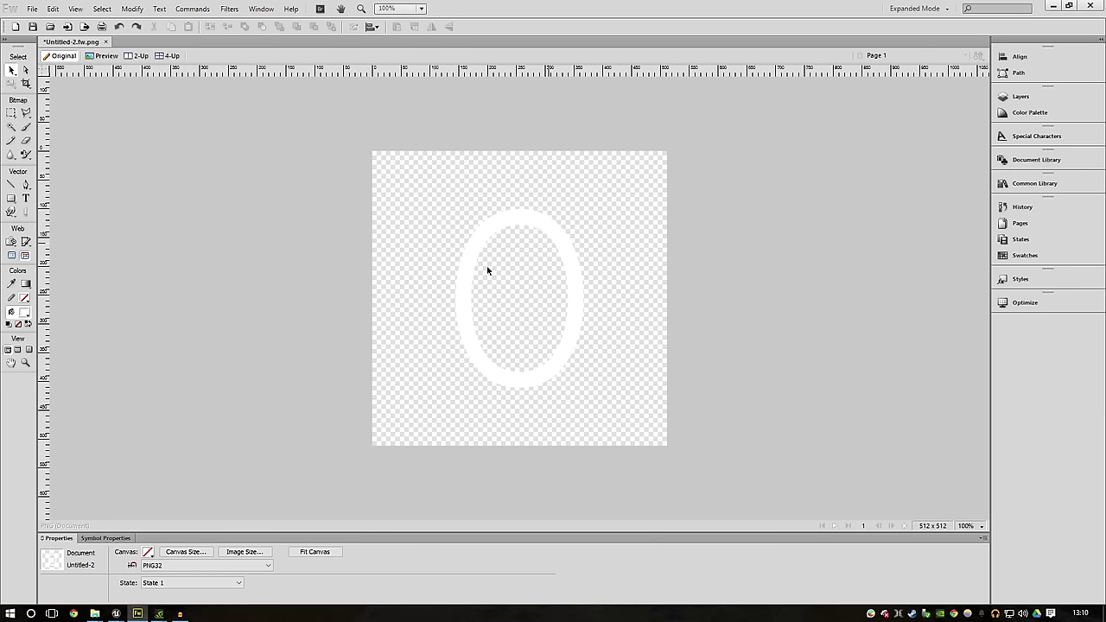
left_click(1091, 9)
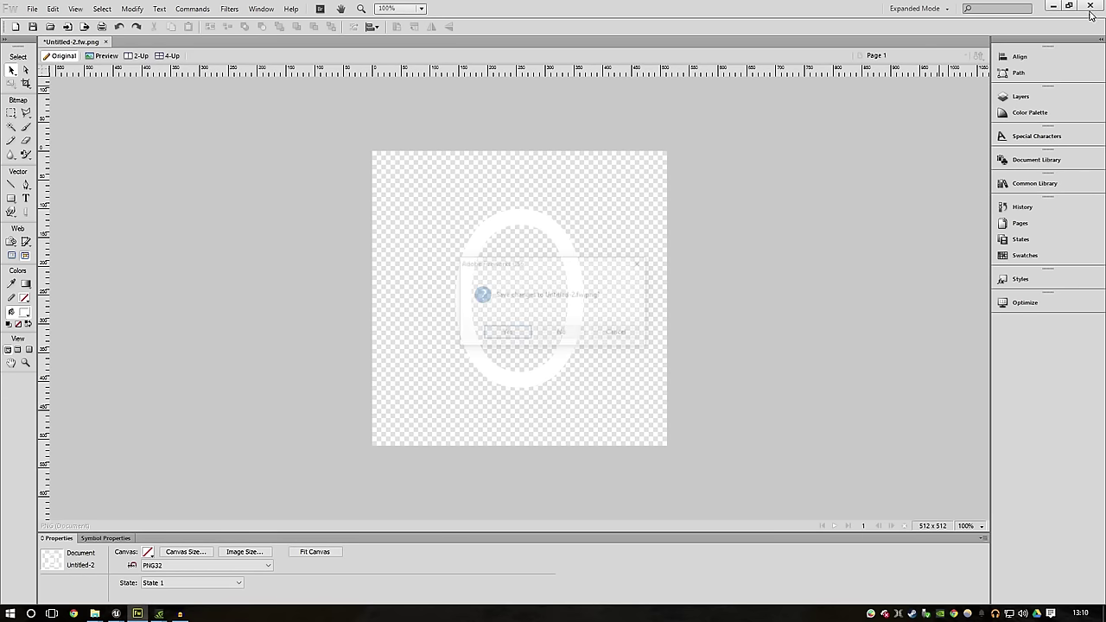
left_click(573, 338)
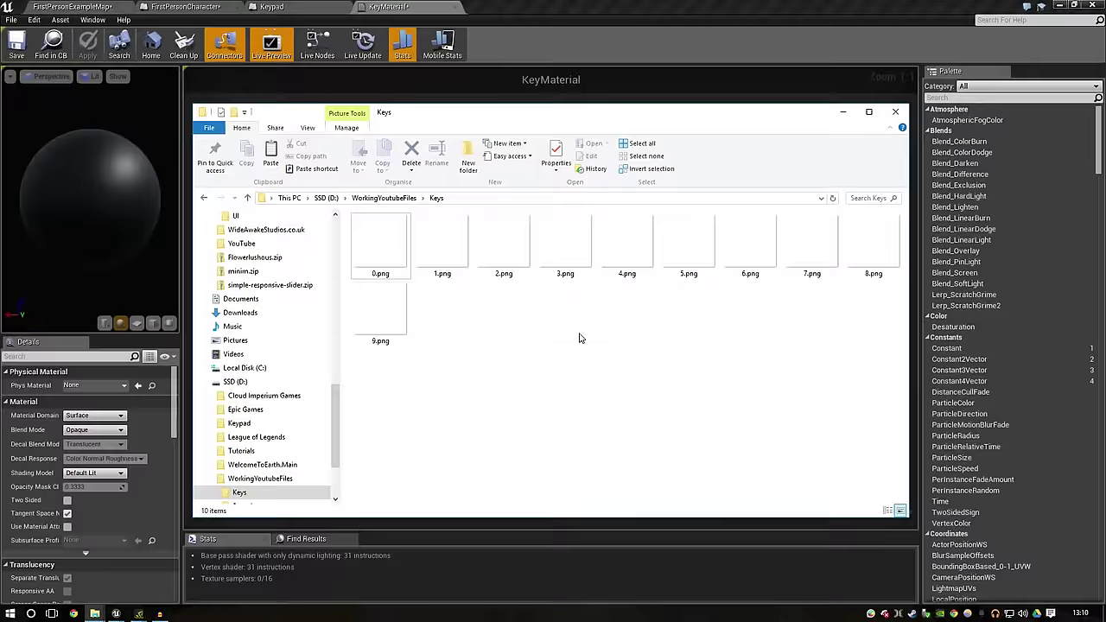
Step: Switch from the Keys image folder to the FirstPersonExampleMap level editor
left_click_drag(876, 331, 345, 214)
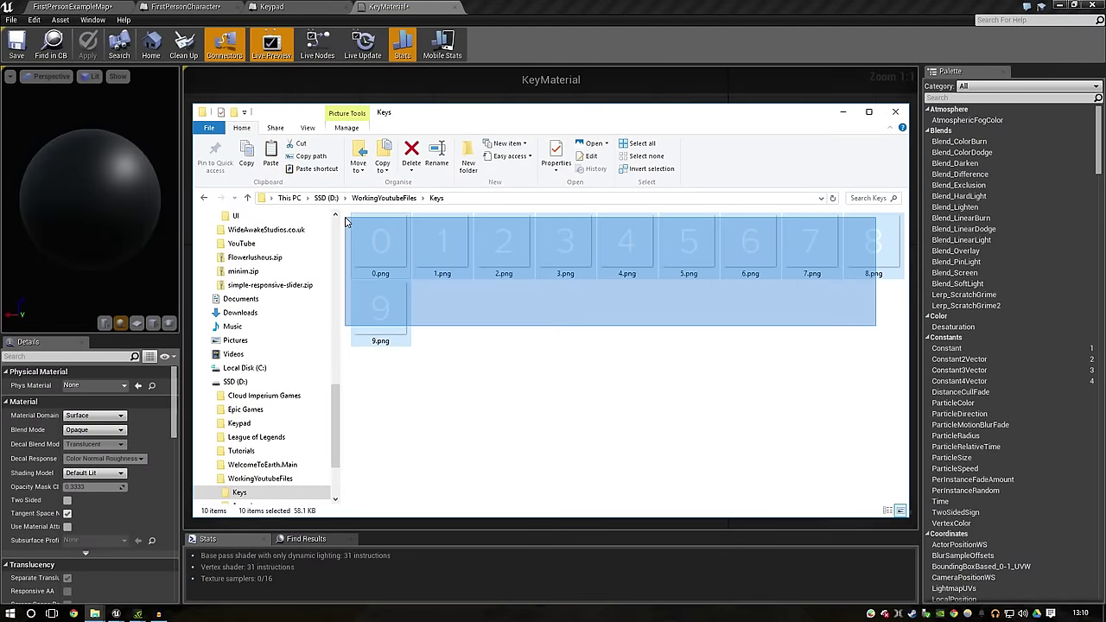
left_click(851, 408)
left_click(309, 6)
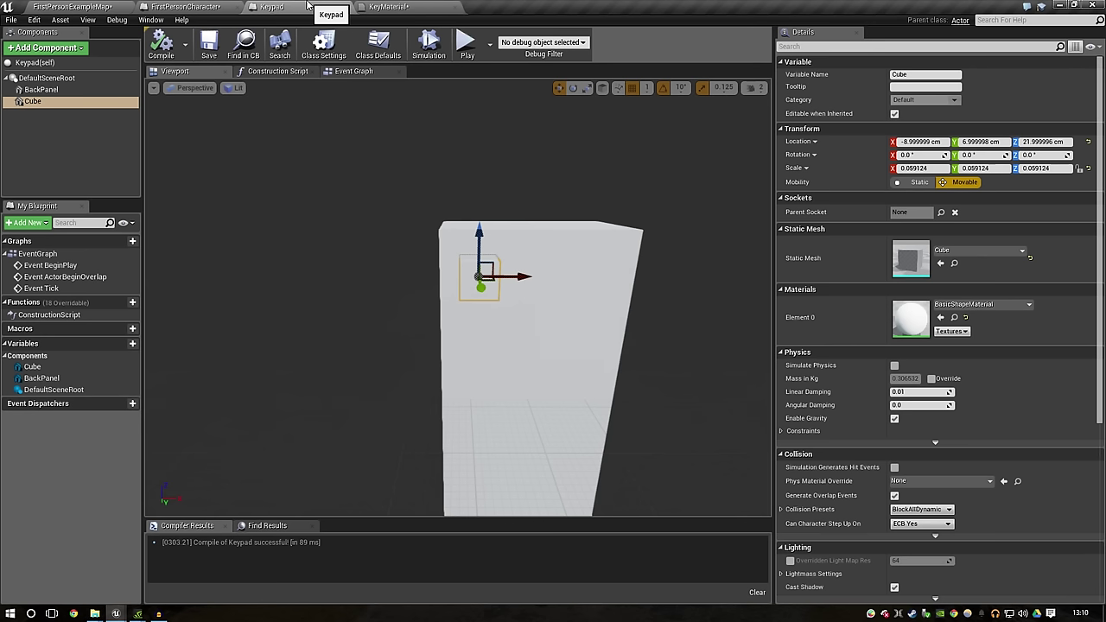
left_click(91, 6)
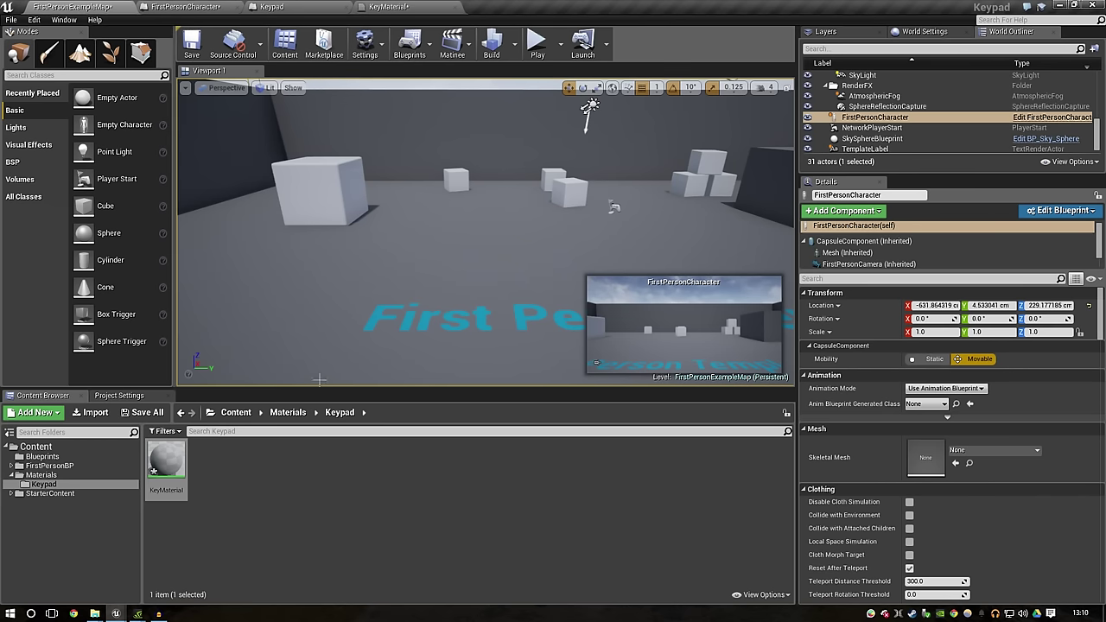
Step: Create a new folder named Images inside Materials
left_click(87, 476)
right_click(316, 496)
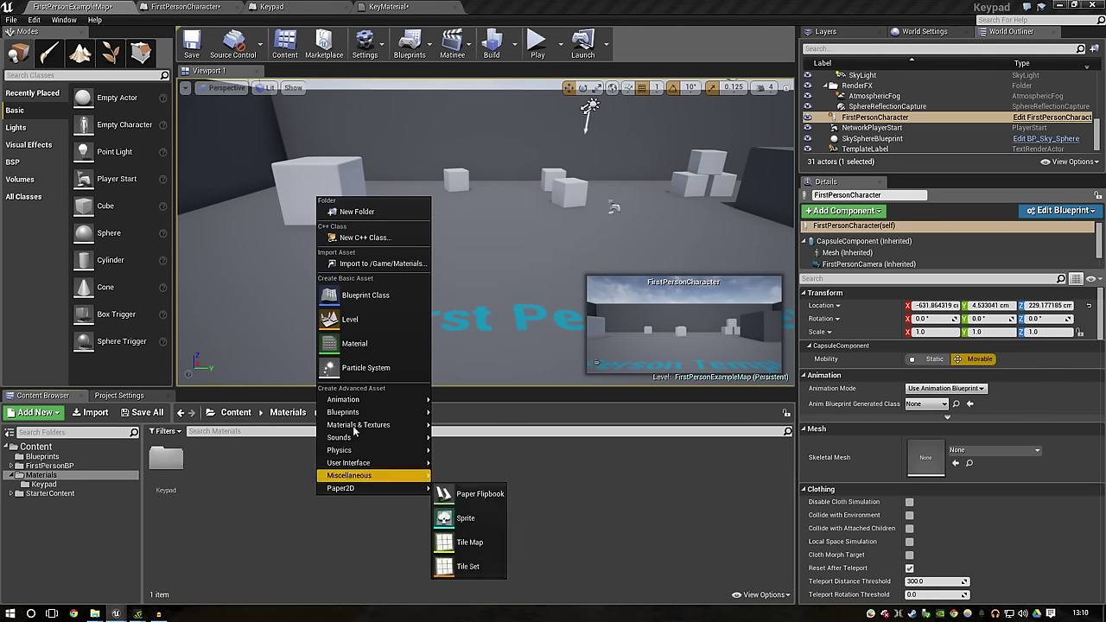
left_click(387, 210)
type("M")
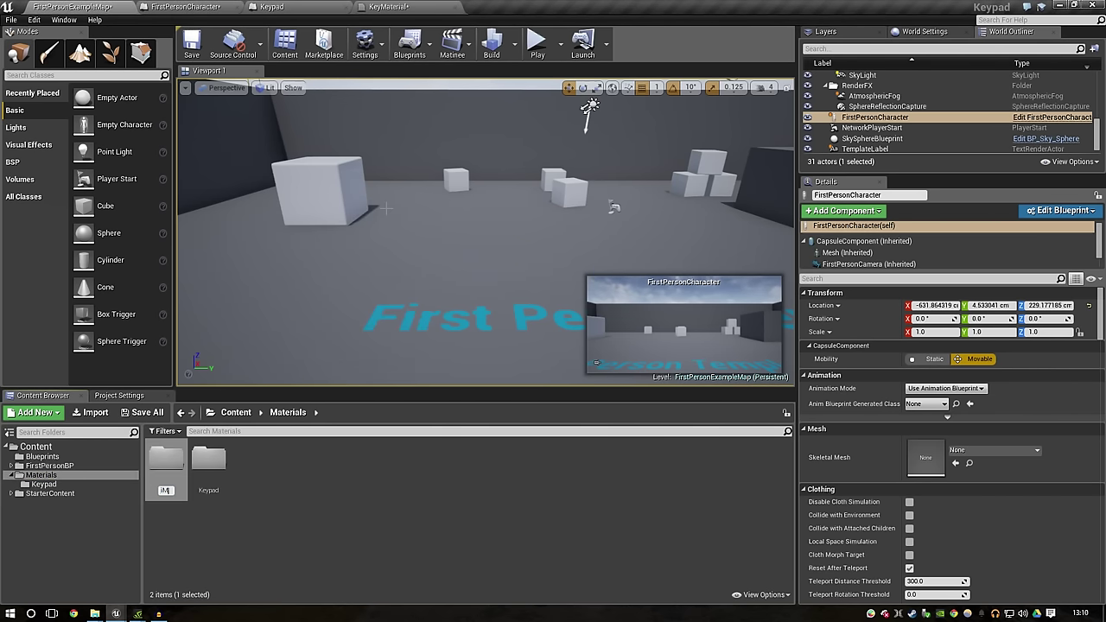
key("BackSpace")
type("L")
type("ges")
key("Return")
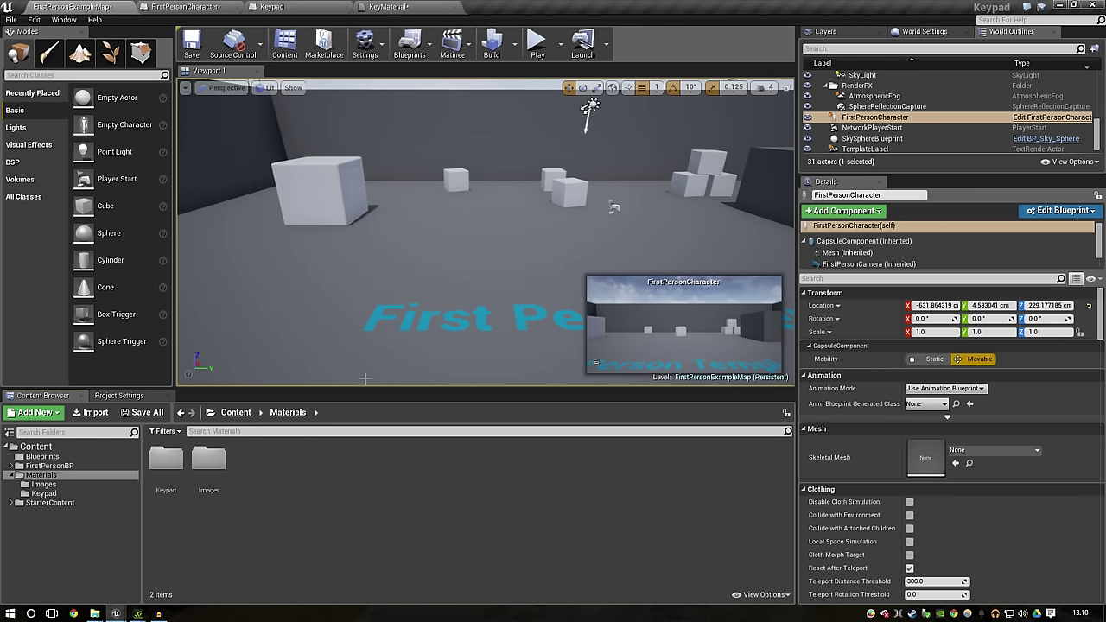
Step: Import the ten digit PNGs into the Images folder and save
double_click(208, 459)
key("alt+Tab")
key("ctrl+a")
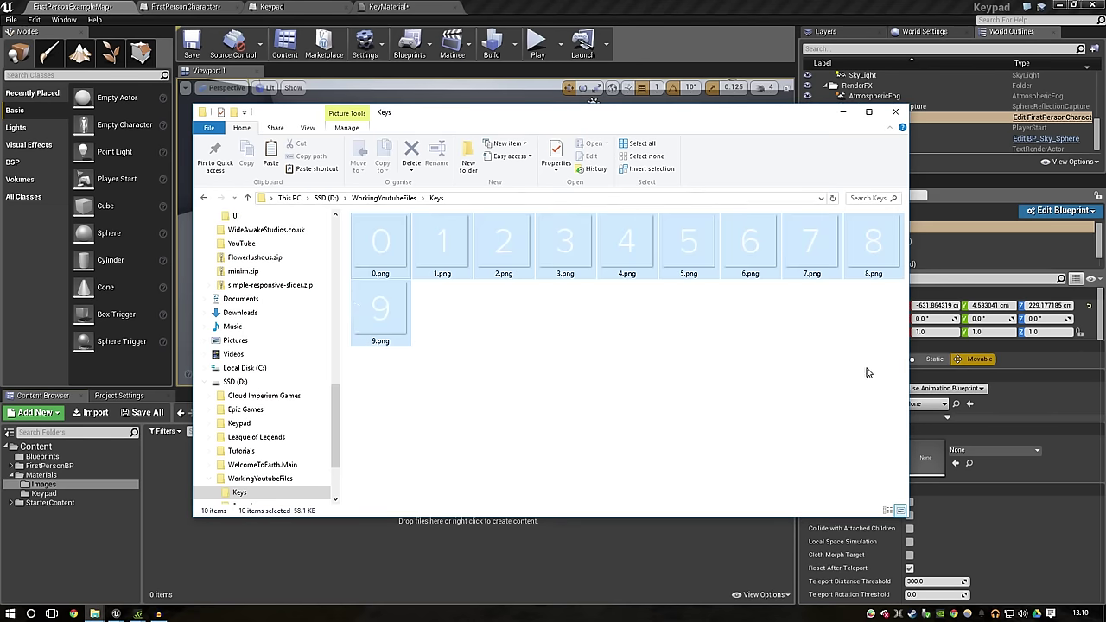
left_click_drag(450, 113, 672, 62)
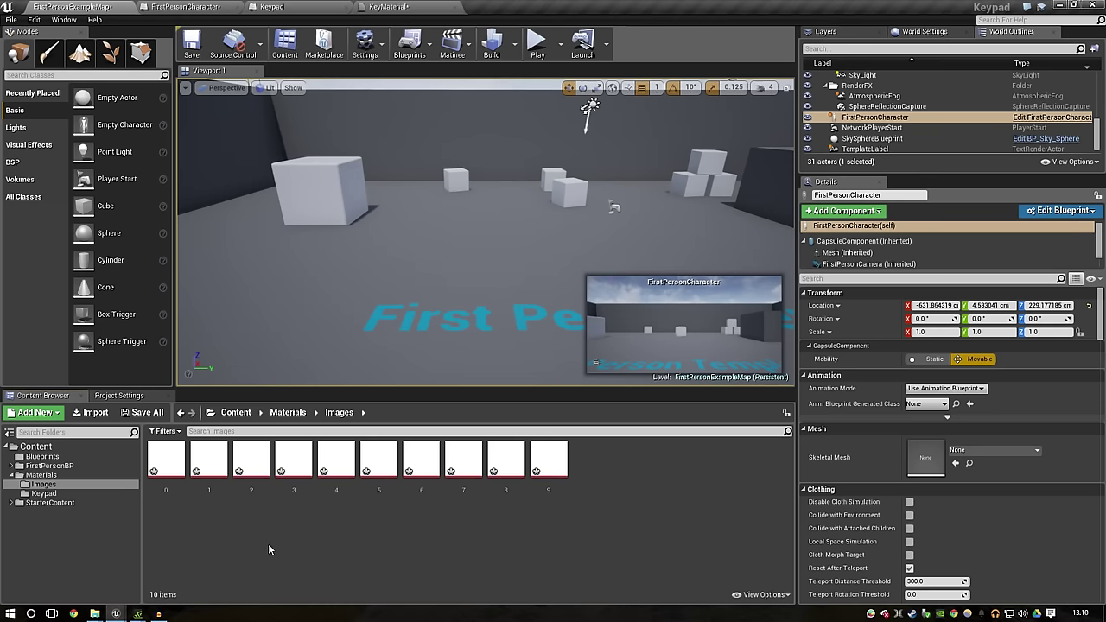
key("ctrl+s")
left_click(52, 494)
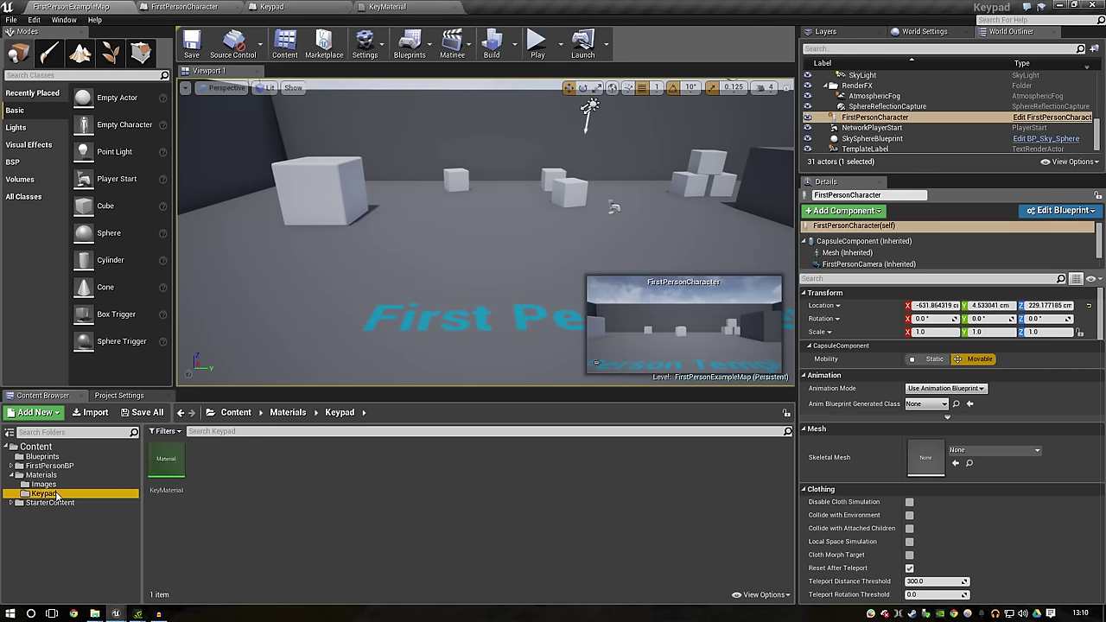
Step: In KeyMaterial, add a Texture Sample node using texture 0
double_click(167, 462)
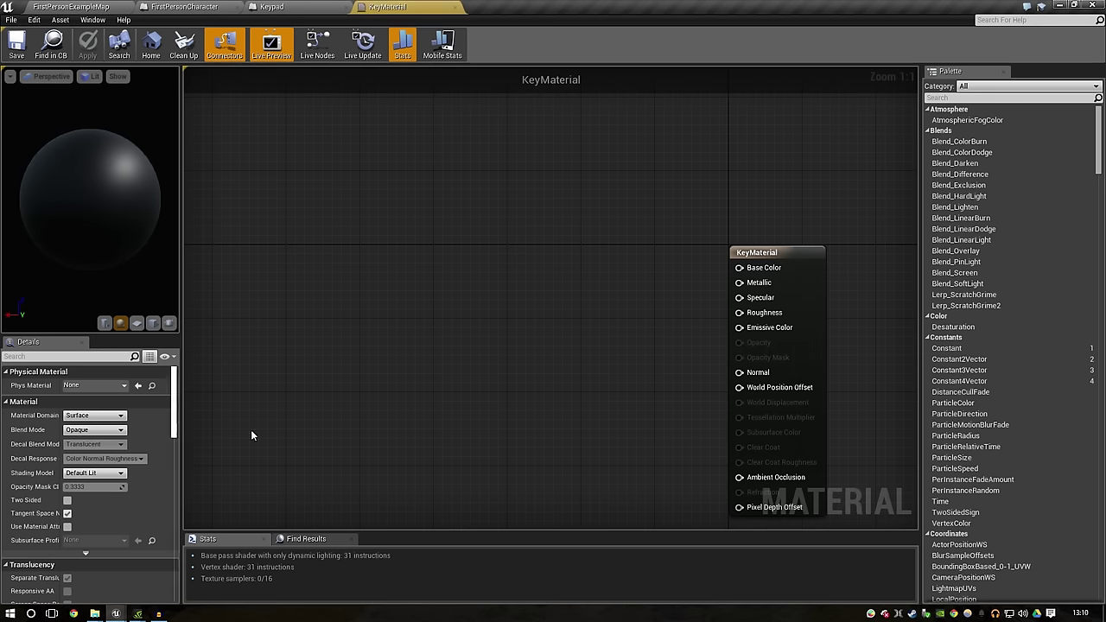
left_click(434, 240)
left_click_drag(486, 307, 404, 289)
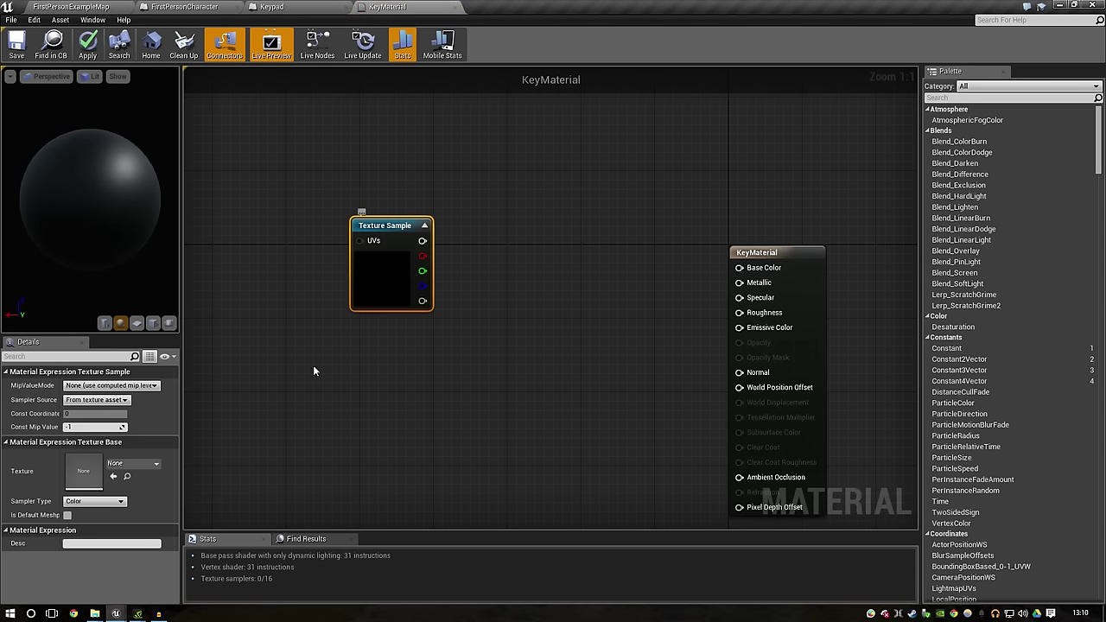
left_click(145, 464)
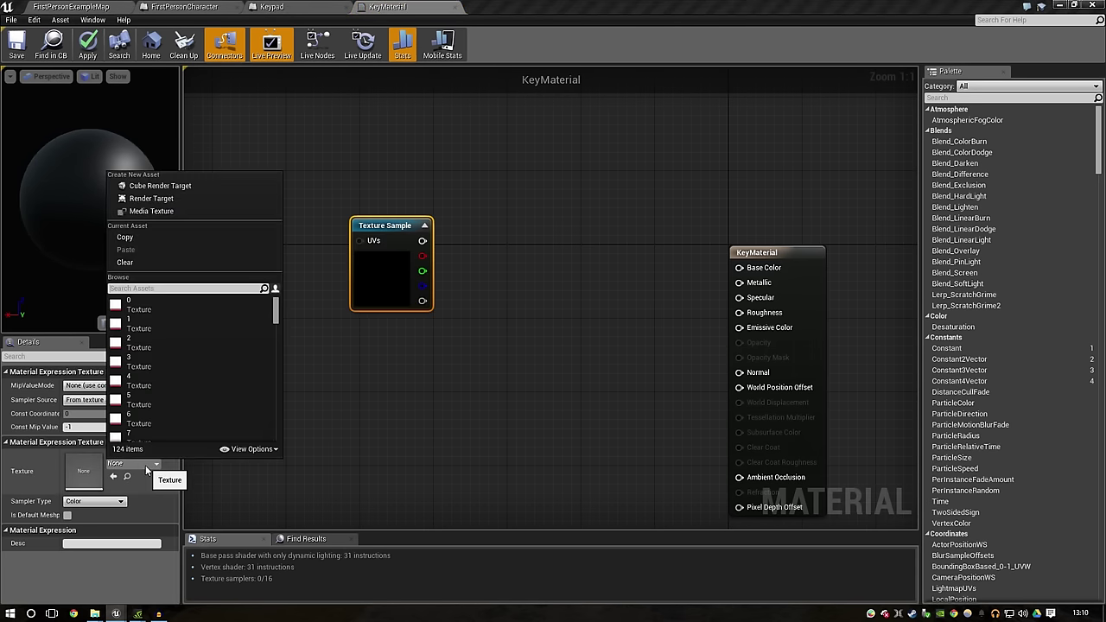
type("0")
left_click(212, 306)
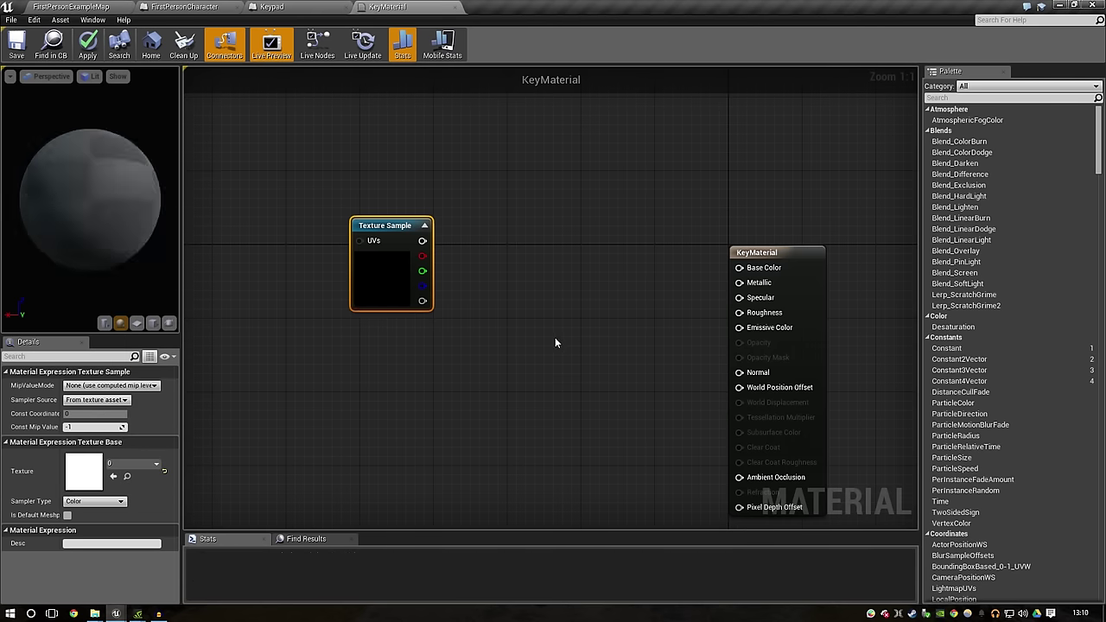
left_click_drag(398, 231, 408, 268)
Step: Convert the sample to a parameter named KeyImage and wire its RGB to Base Color
right_click(407, 268)
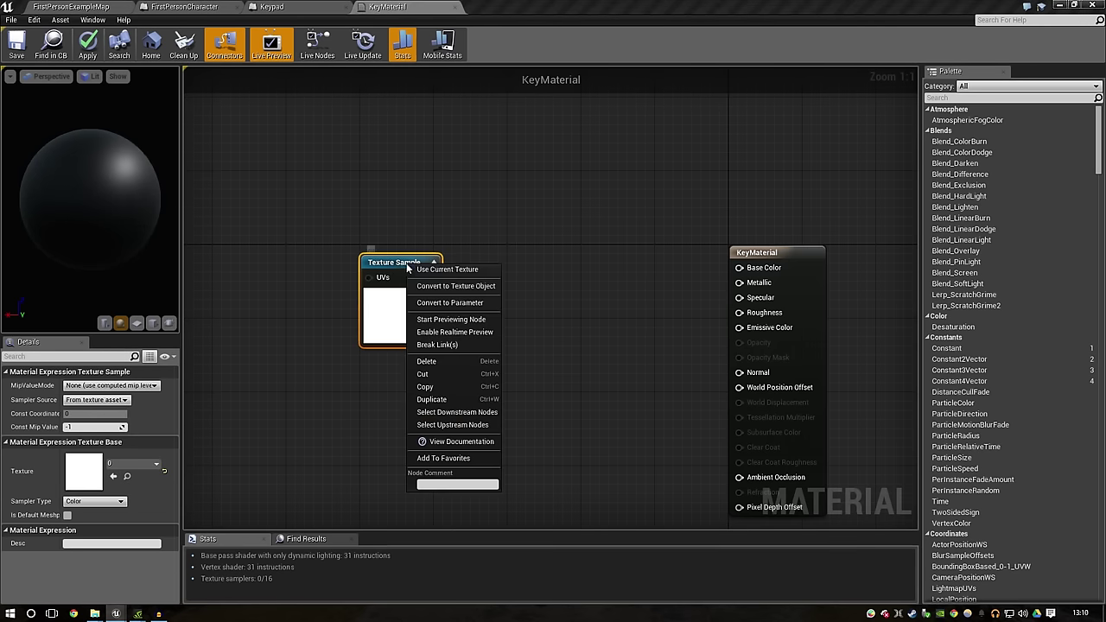
left_click(441, 303)
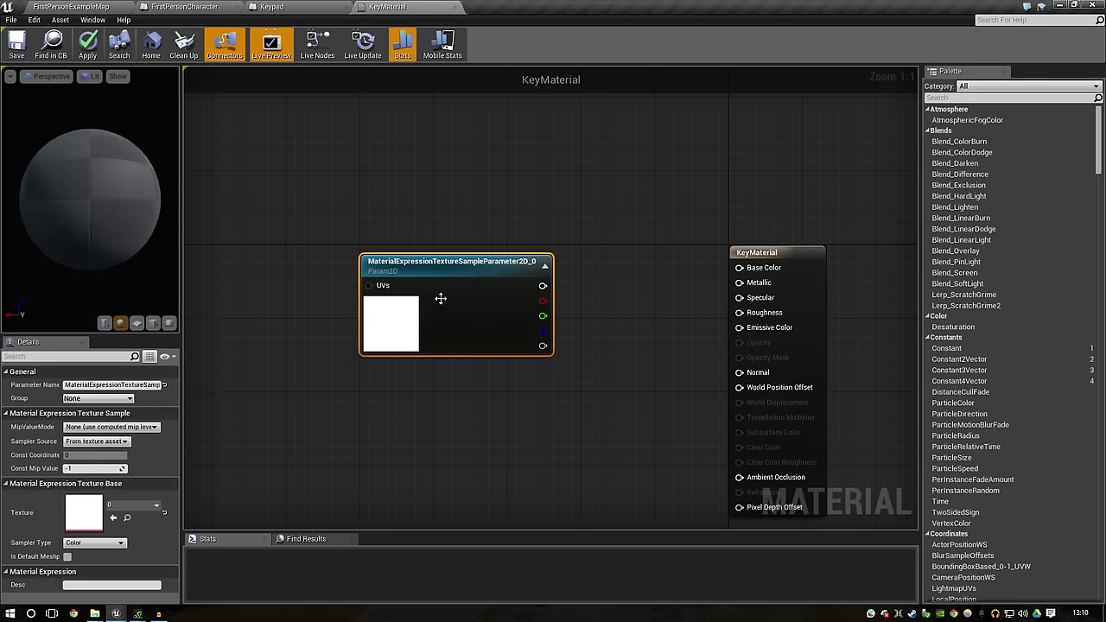
left_click_drag(441, 298, 386, 280)
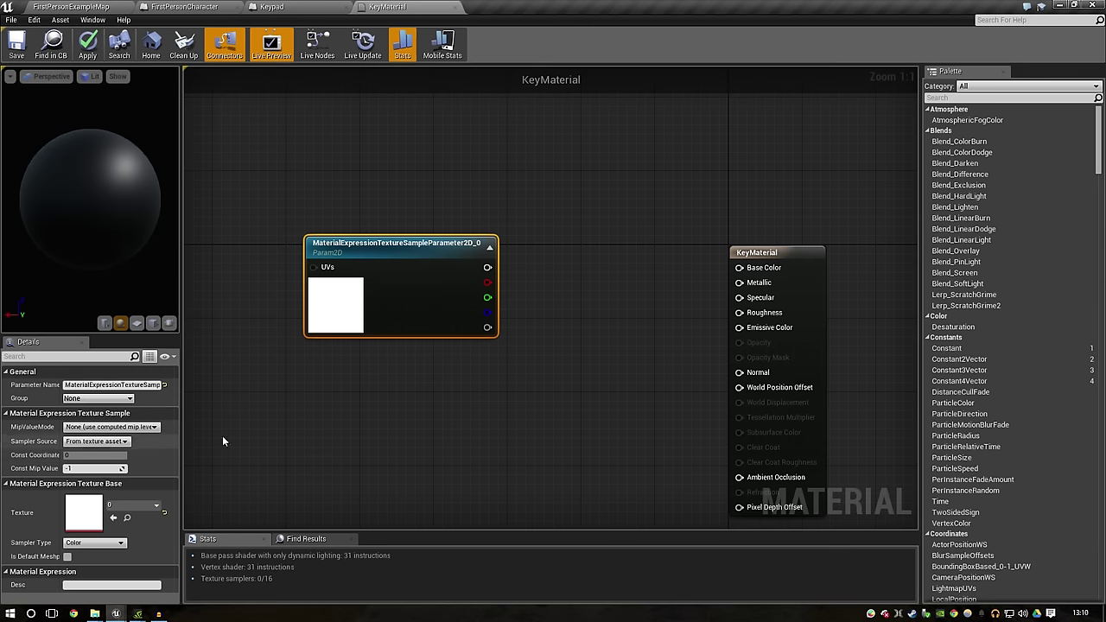
left_click(113, 385)
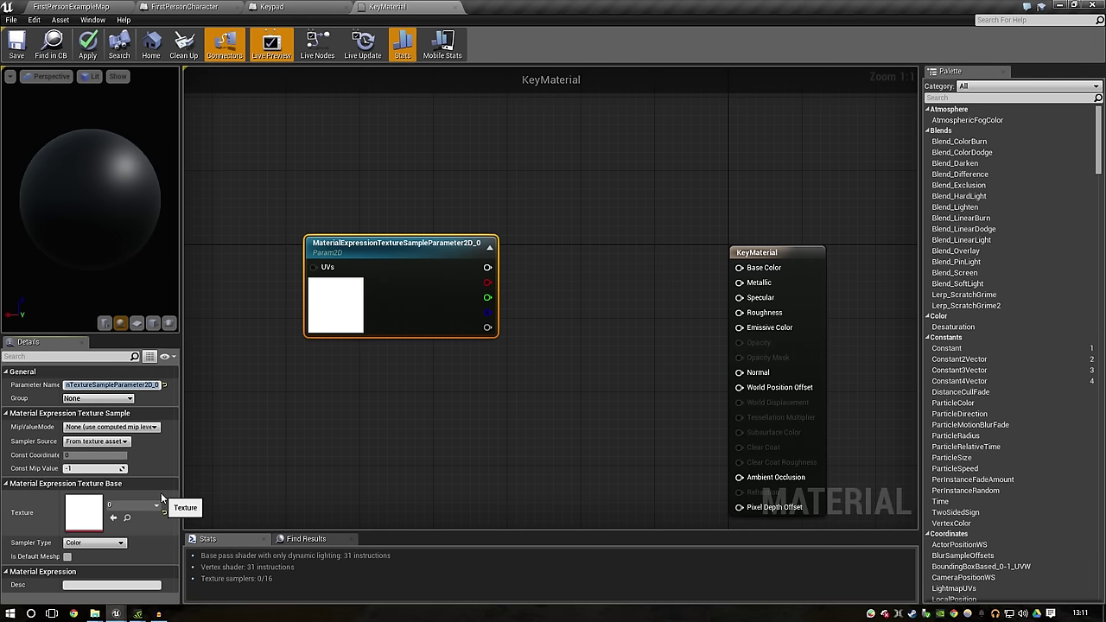
type("KeyImage")
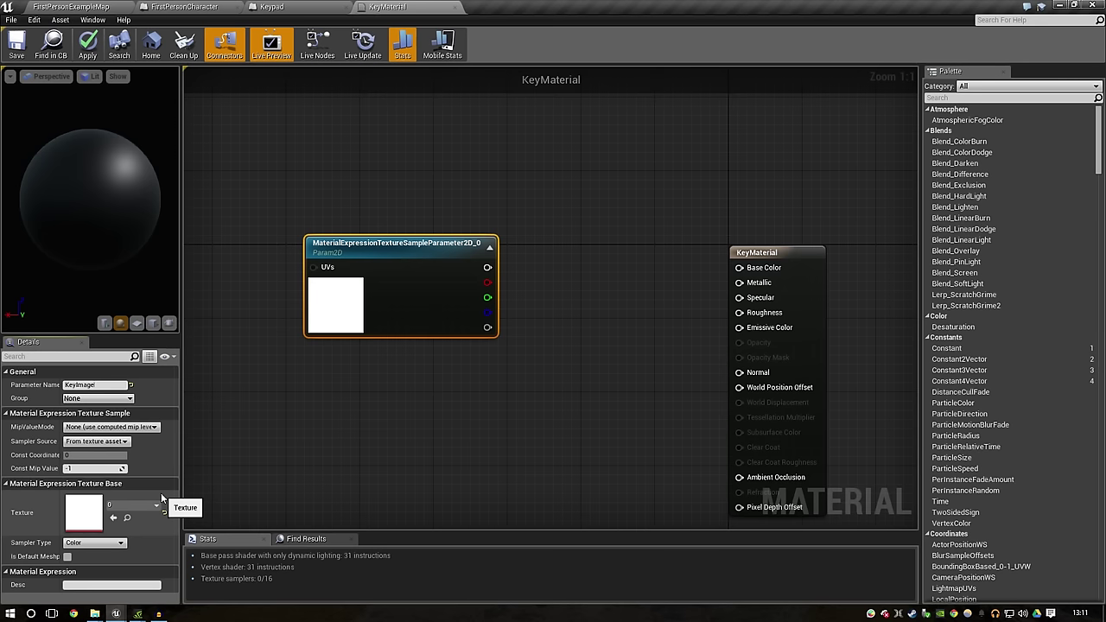
key("Return")
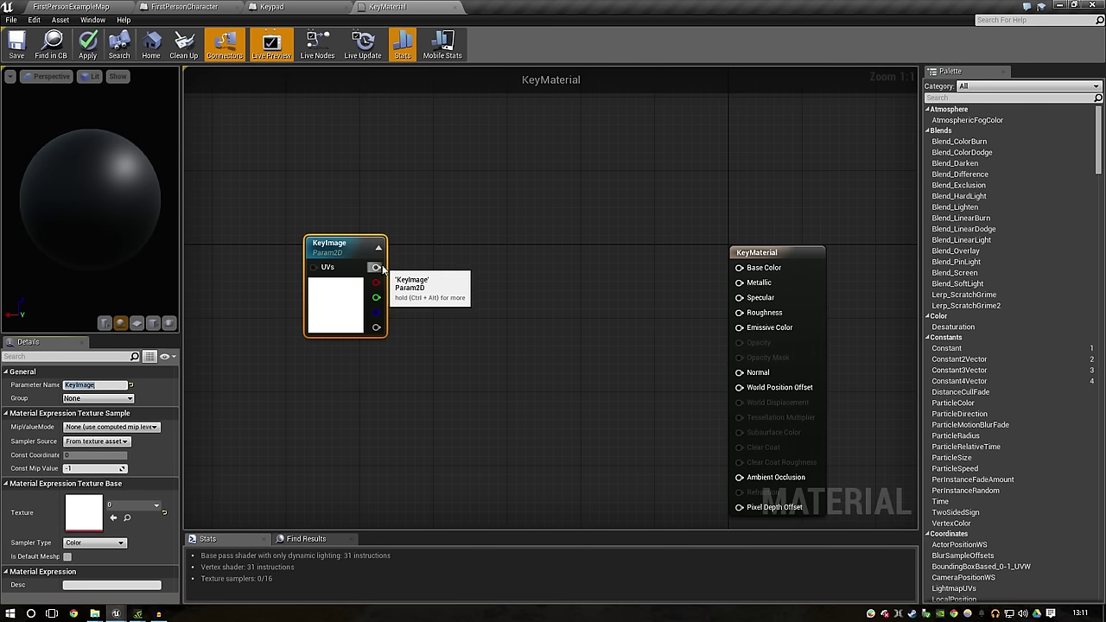
left_click_drag(376, 267, 739, 267)
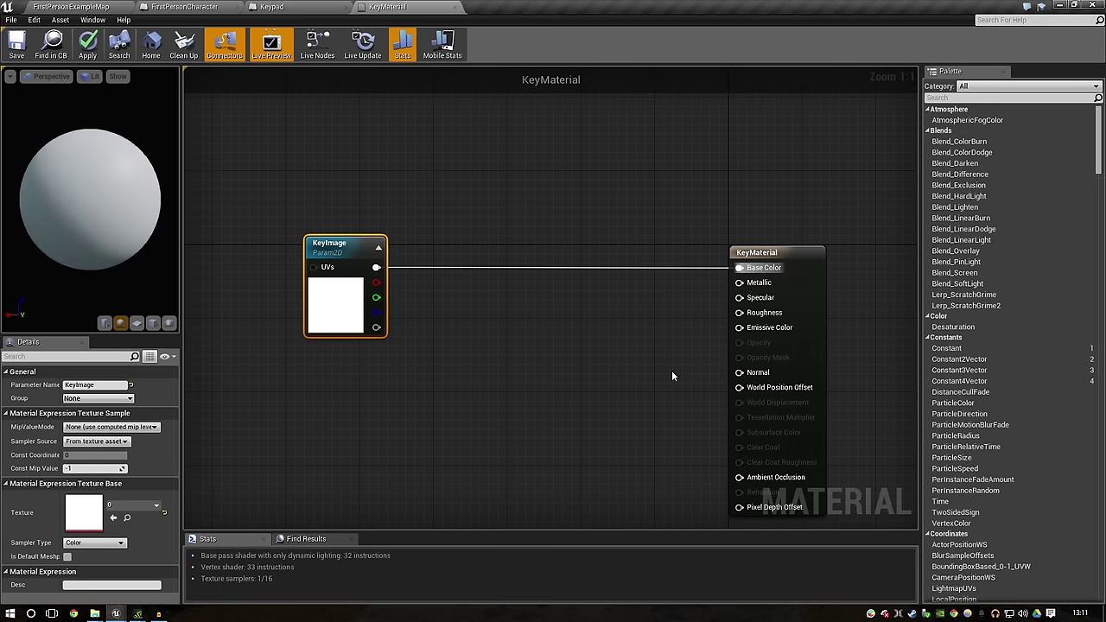
Step: Keep the KeyMaterial material domain set to Surface
left_click(778, 366)
left_click(95, 416)
left_click(114, 420)
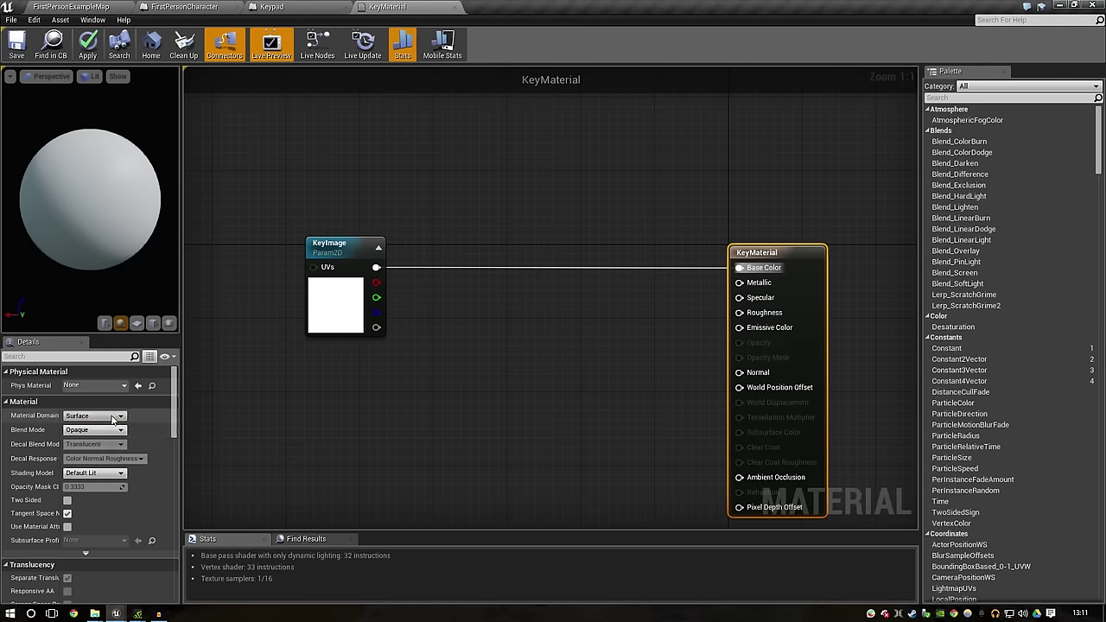
Step: Set Blend Mode to Translucent, preview on a plane, wire KeyImage alpha to Opacity, and apply
left_click(95, 430)
left_click(100, 452)
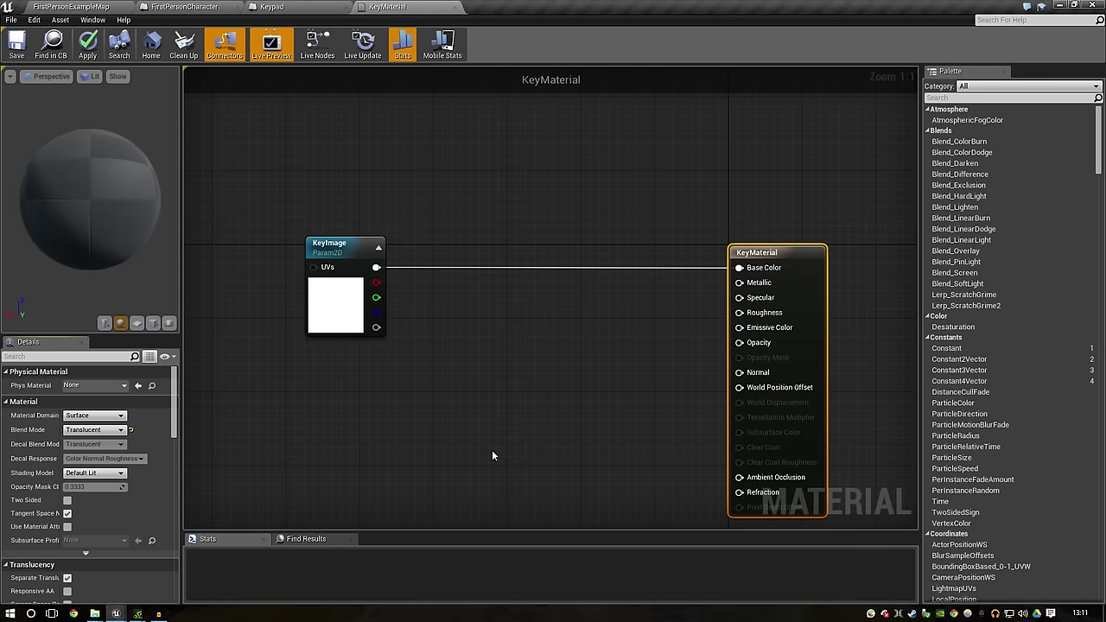
left_click(153, 322)
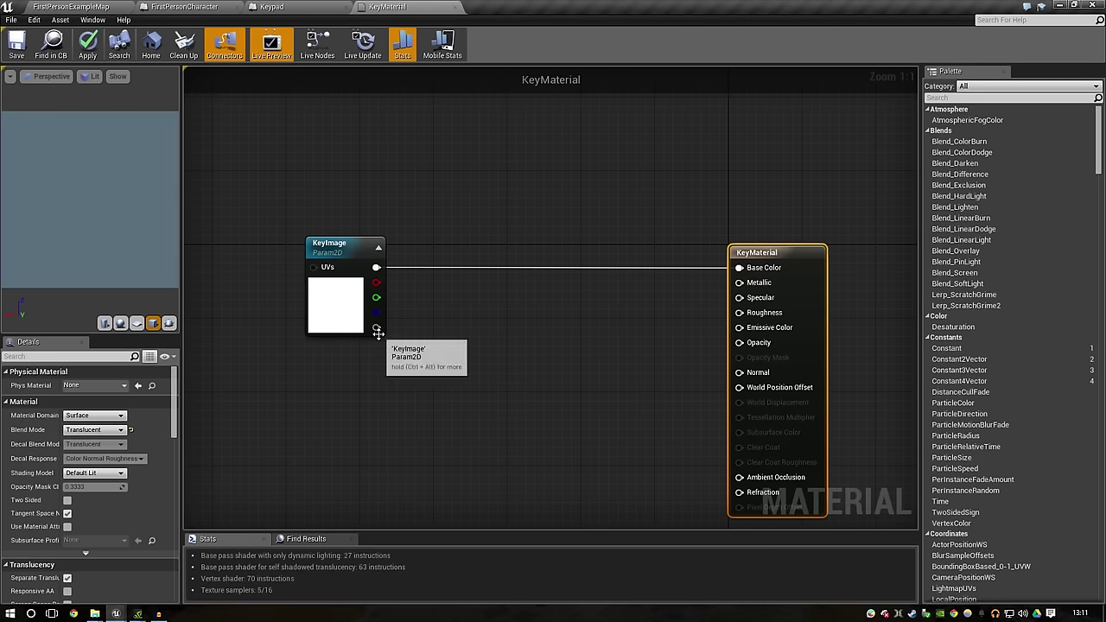
mouse_move(376, 327)
left_mouse_down()
mouse_move(771, 378)
mouse_move(769, 344)
left_mouse_up()
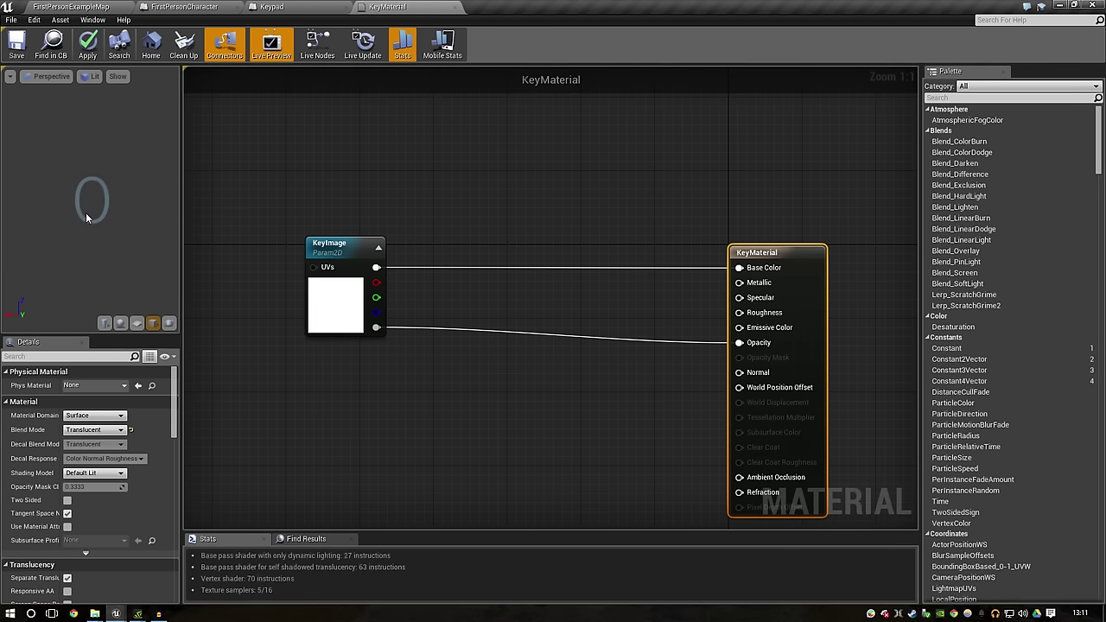
left_click(86, 52)
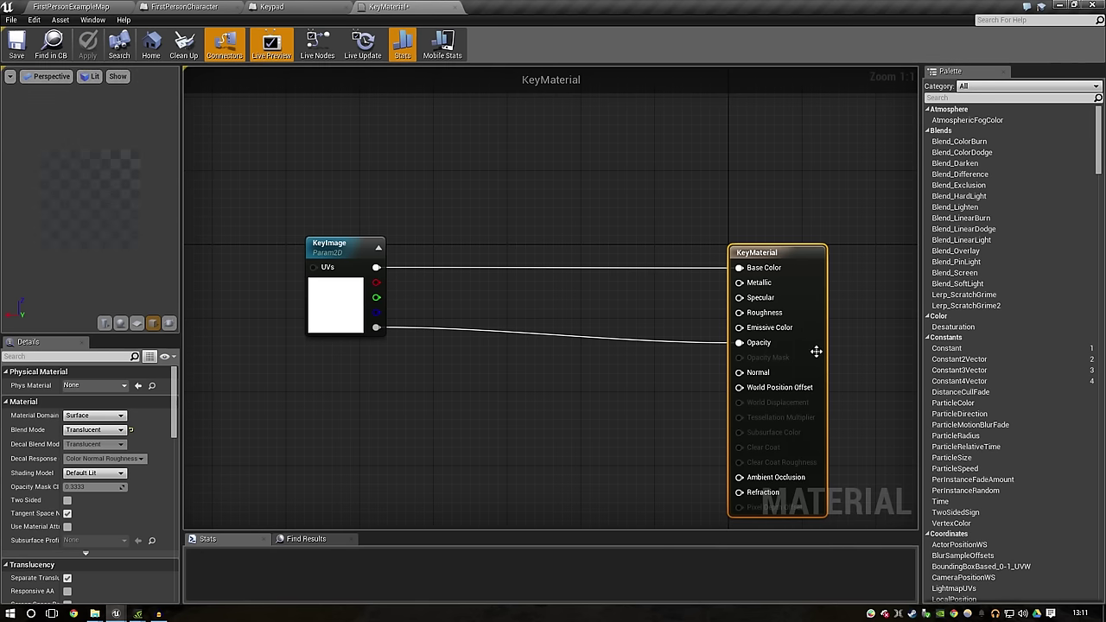
right_click_drag(664, 205, 479, 194)
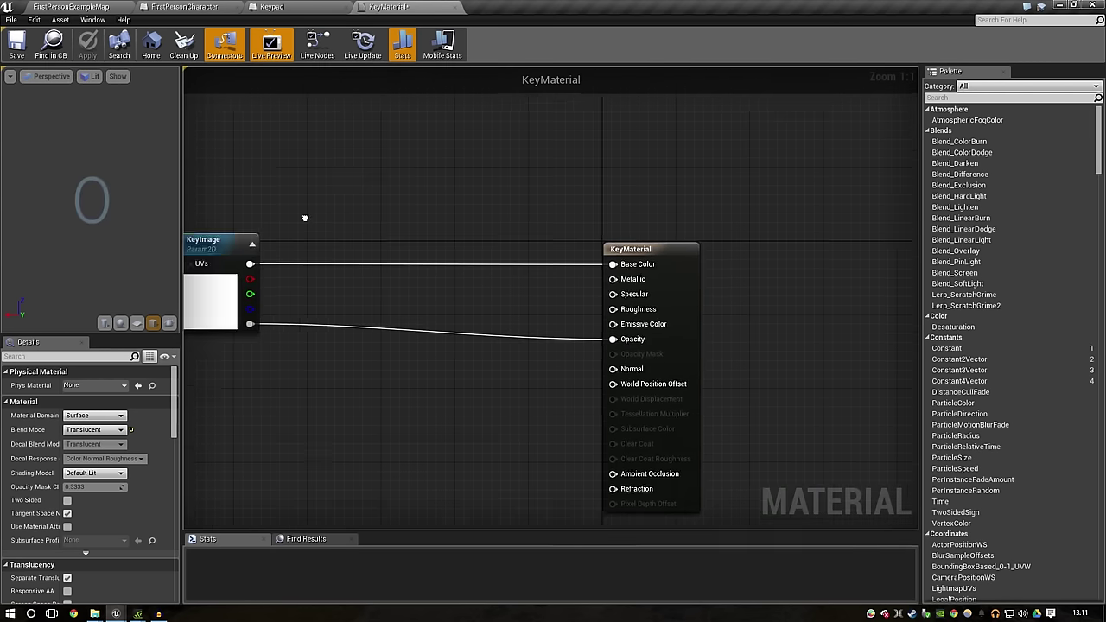
right_click_drag(330, 119, 498, 192)
right_click(499, 197)
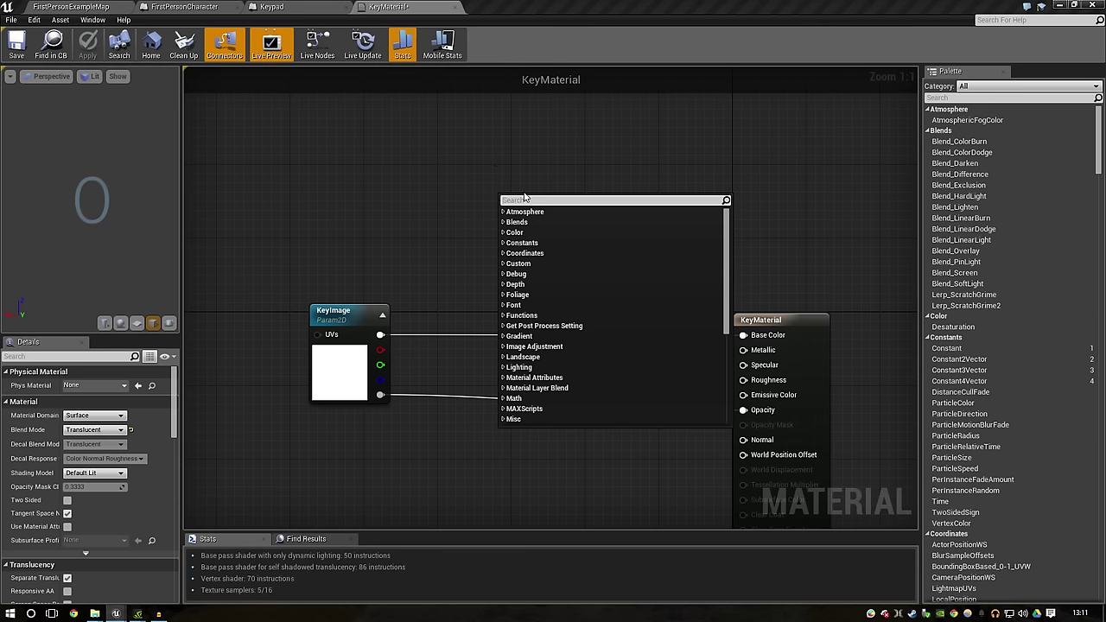
Step: Multiply KeyImage's RGB by a Constant3Vector and feed the result into Base Color
left_click(496, 193)
left_click(495, 192)
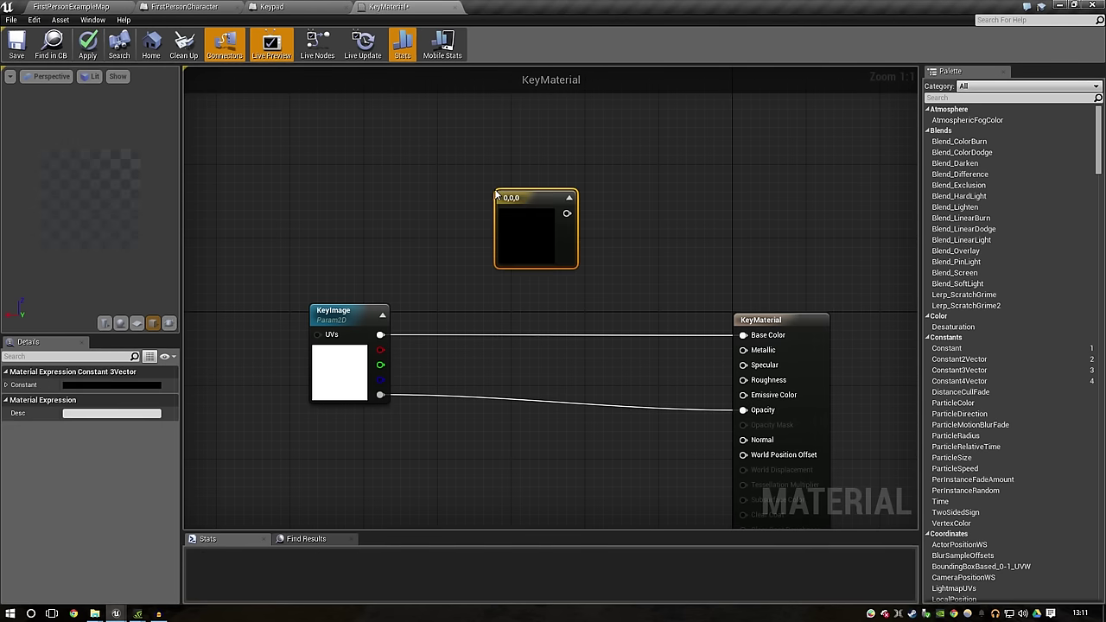
left_click_drag(530, 240, 387, 180)
left_click(579, 207)
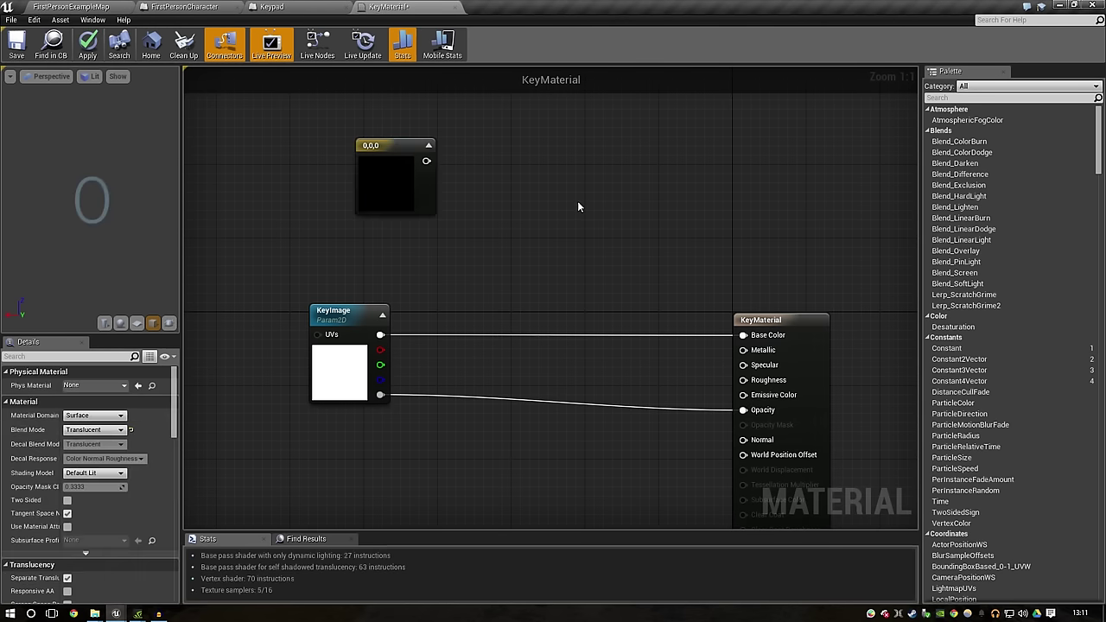
left_click(579, 206)
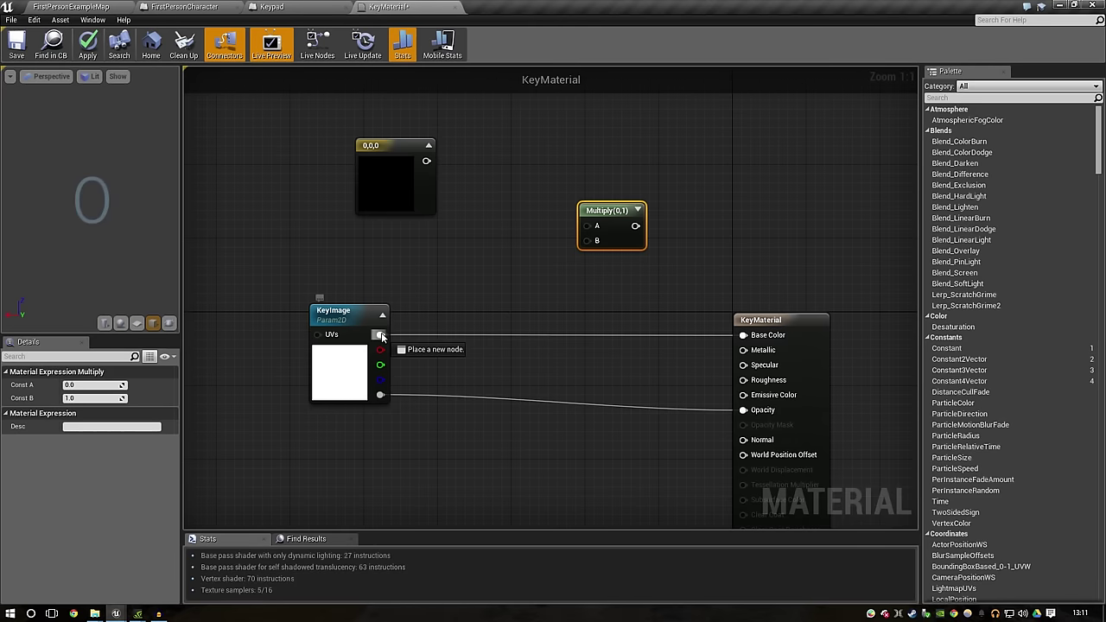
left_click_drag(382, 334, 596, 241)
mouse_move(424, 155)
left_mouse_down()
mouse_move(570, 227)
mouse_move(430, 136)
mouse_move(547, 229)
mouse_move(587, 226)
mouse_move(767, 340)
left_mouse_up()
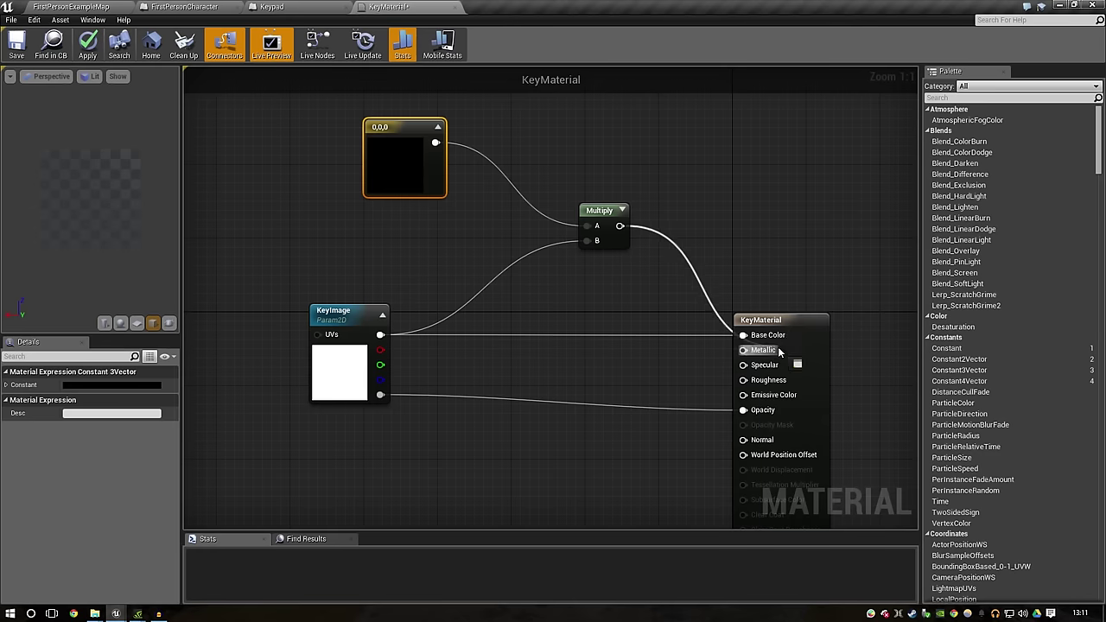
left_click(647, 309)
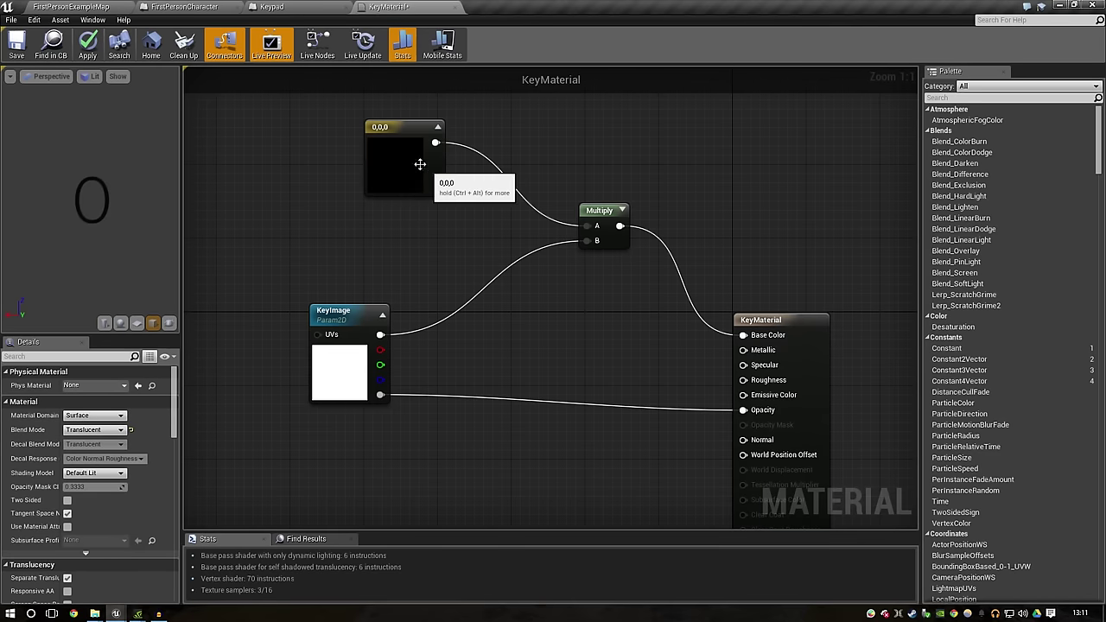
Step: Convert the constant into a vector parameter named colour and apply the changes
right_click(398, 123)
left_click(401, 130)
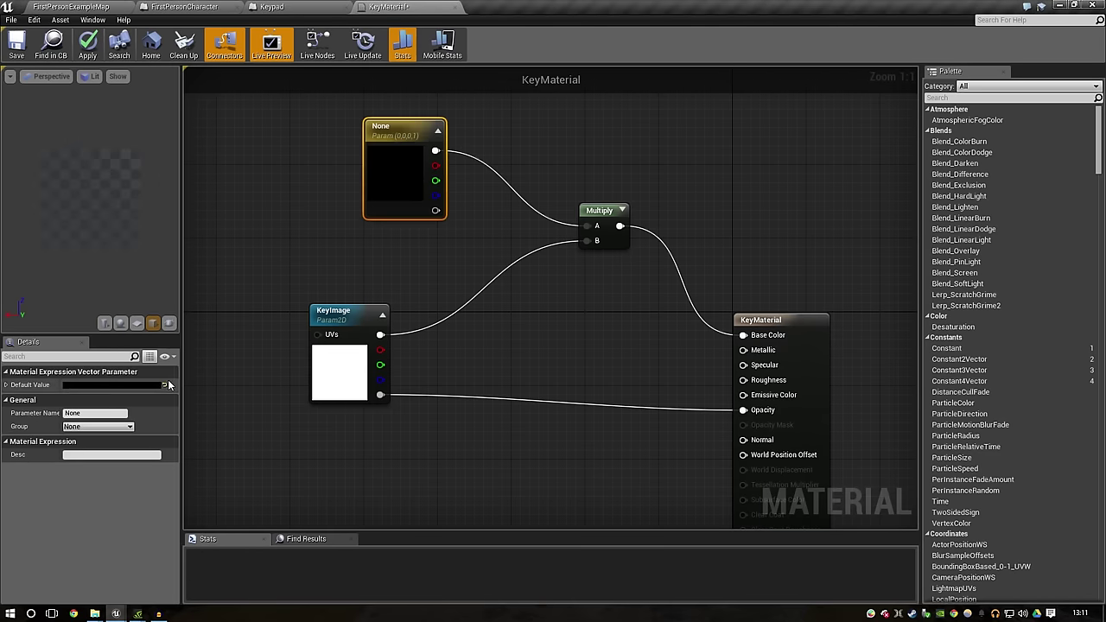
left_click(97, 413)
type("colour")
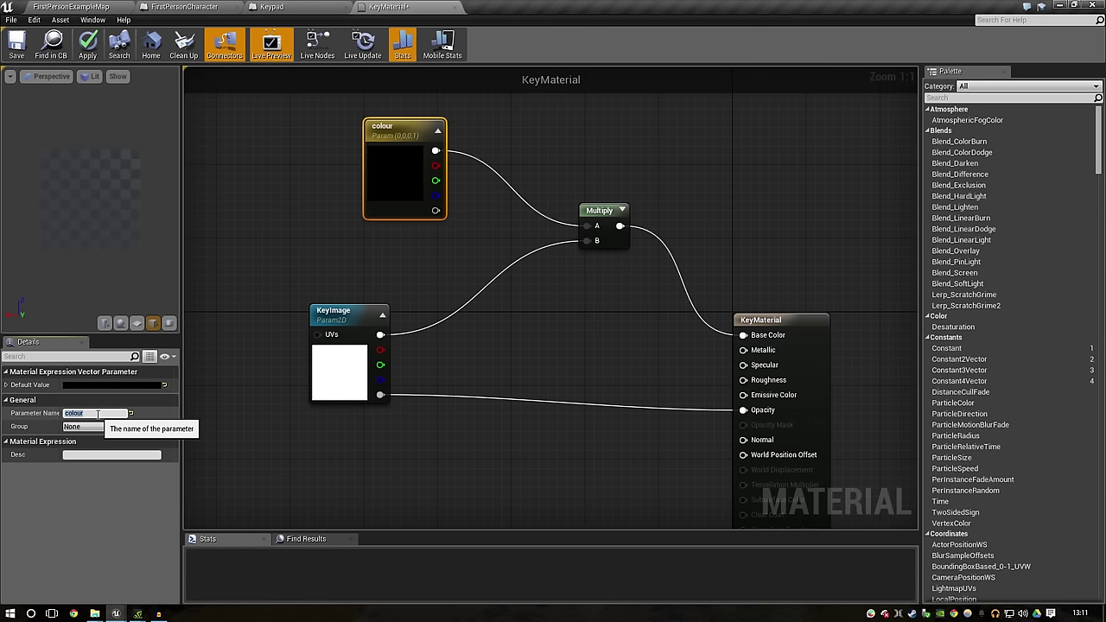
key("Return")
left_click(87, 42)
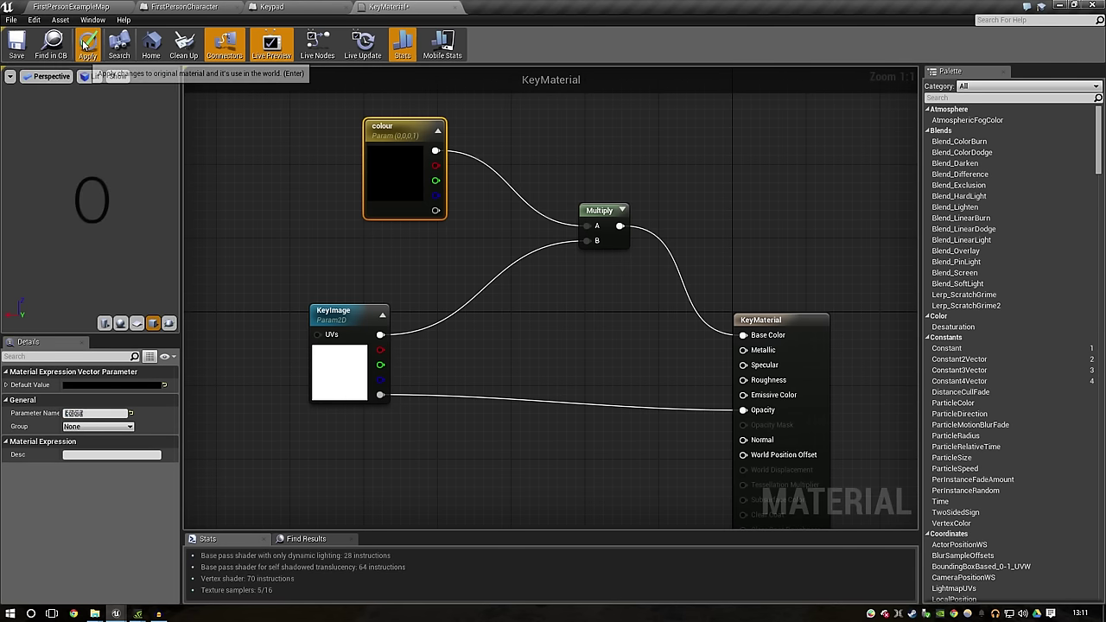
left_click(84, 6)
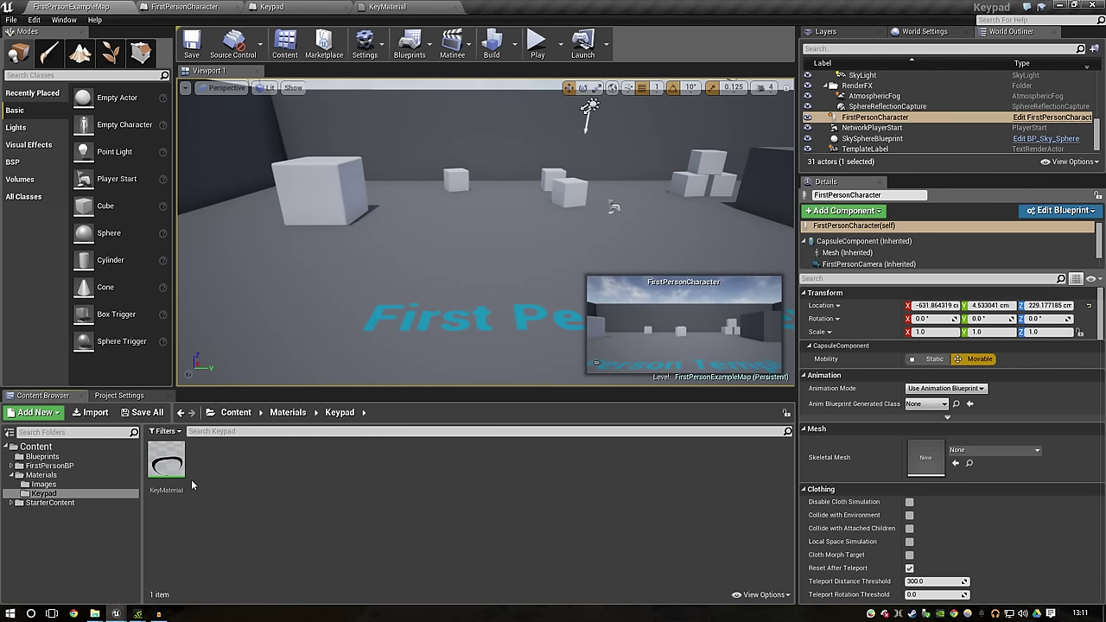
Step: Create a material instance of KeyMaterial named KeyMaterial_Inst_0
right_click(173, 463)
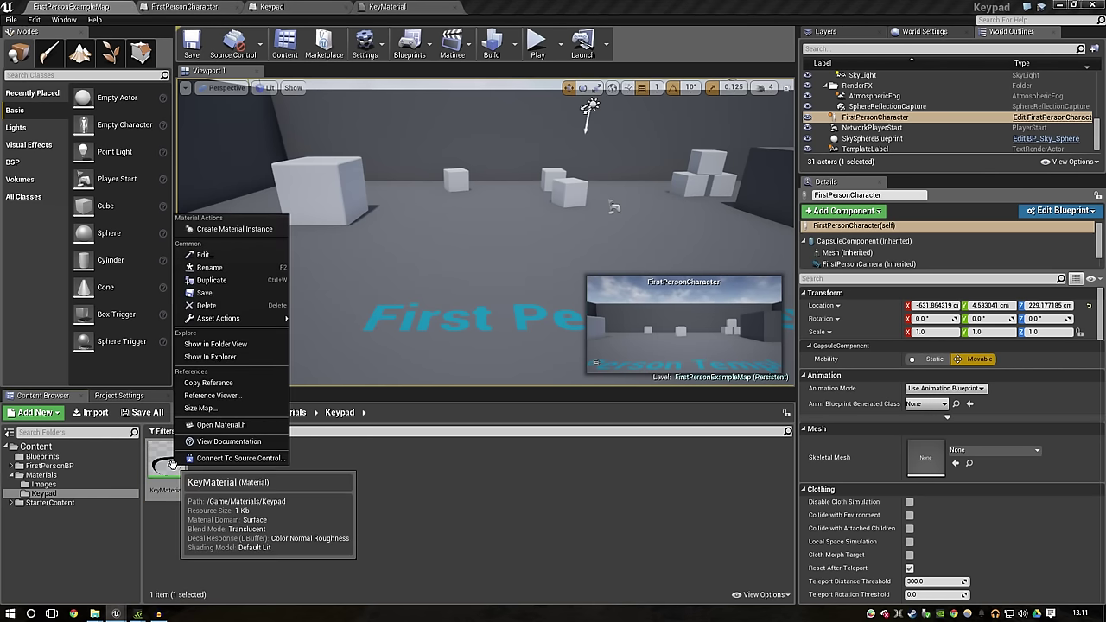
left_click(260, 229)
key("End")
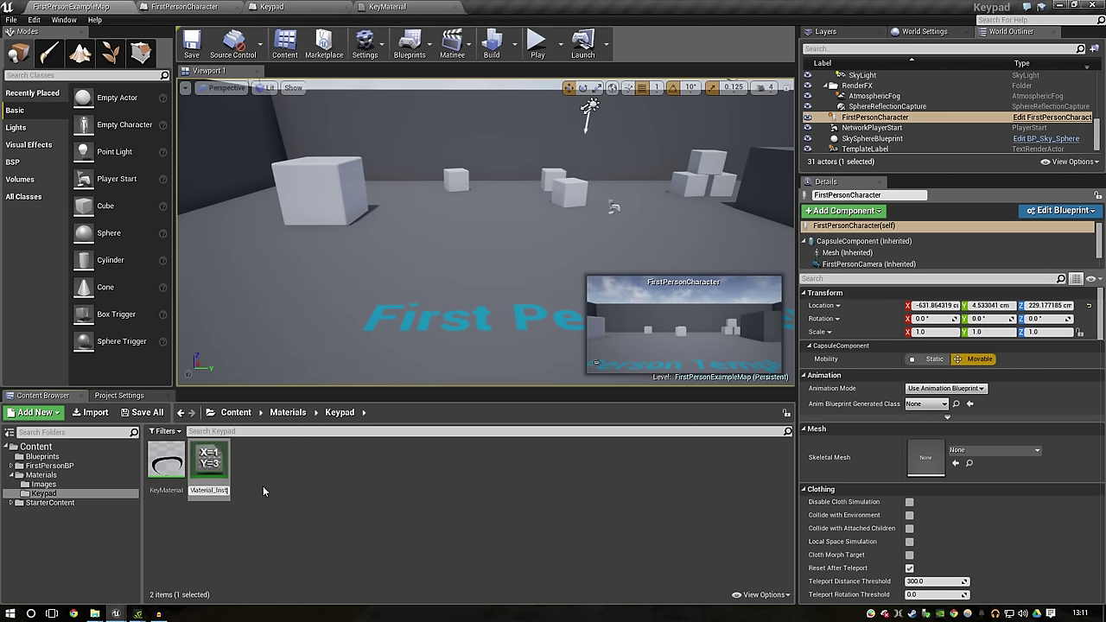
type("_0")
key("Return")
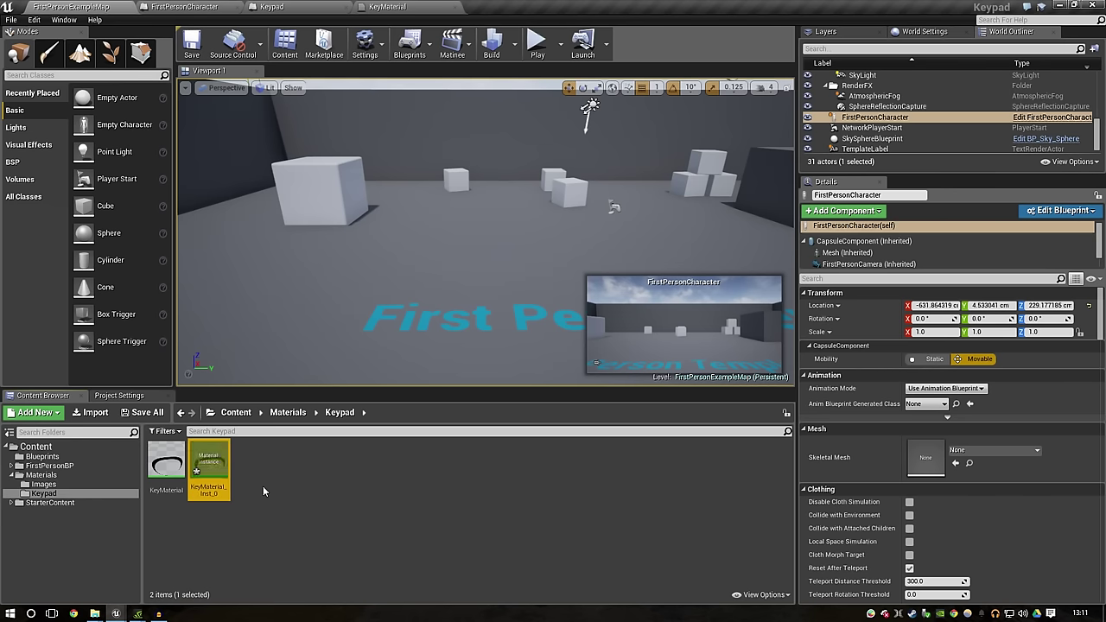
Step: Duplicate the instance as KeyMaterial_Inst_1
right_click(209, 476)
left_click(208, 476)
right_click(207, 480)
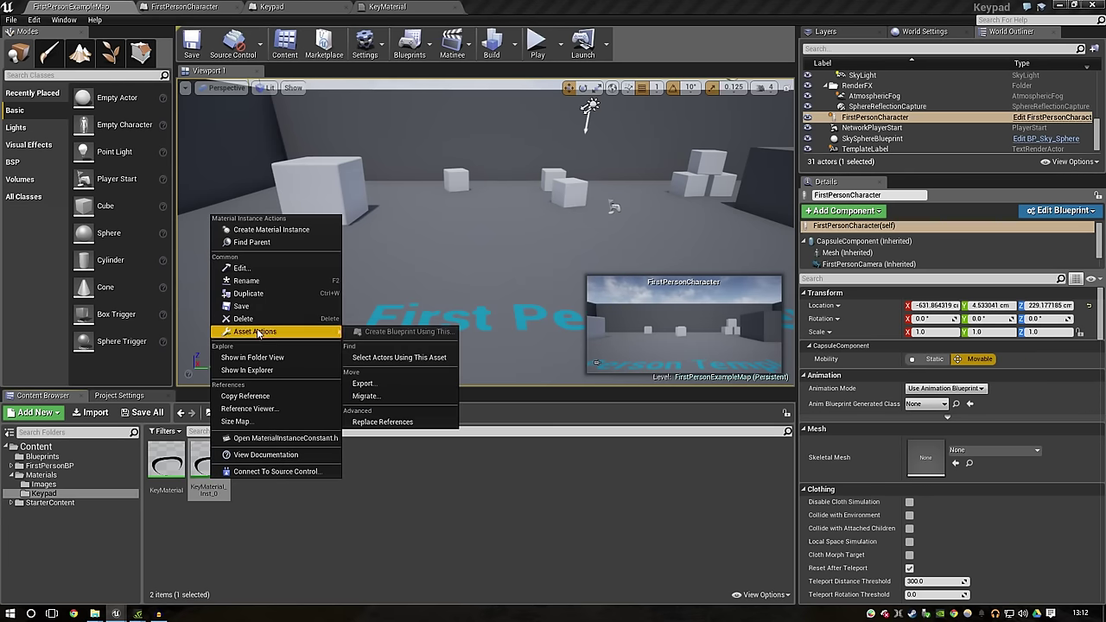
left_click(265, 295)
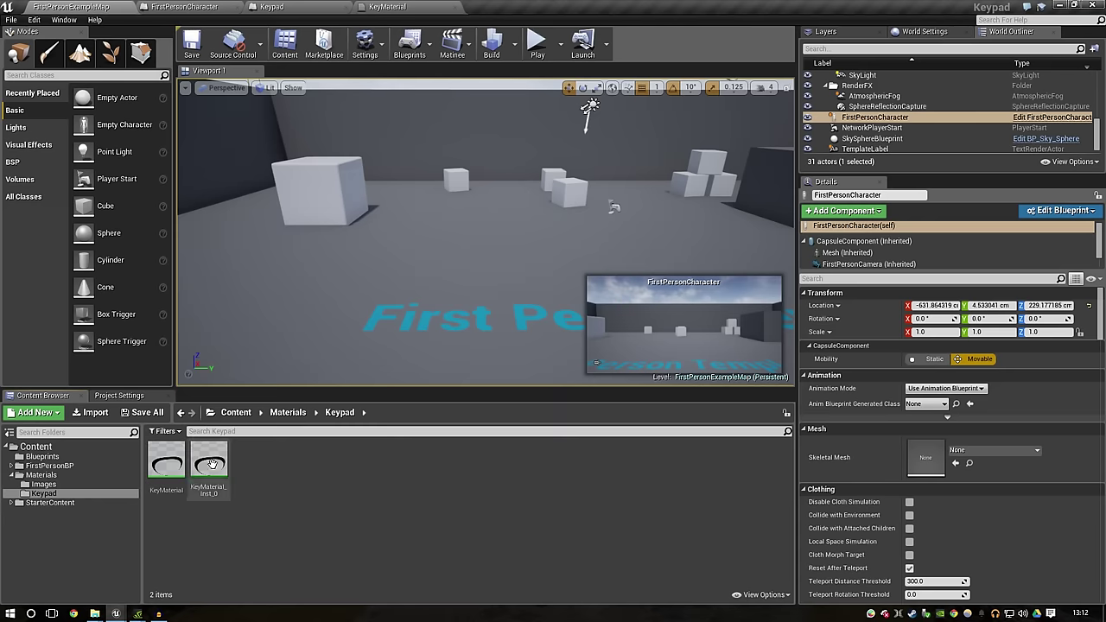
key("End")
type("1")
key("Return")
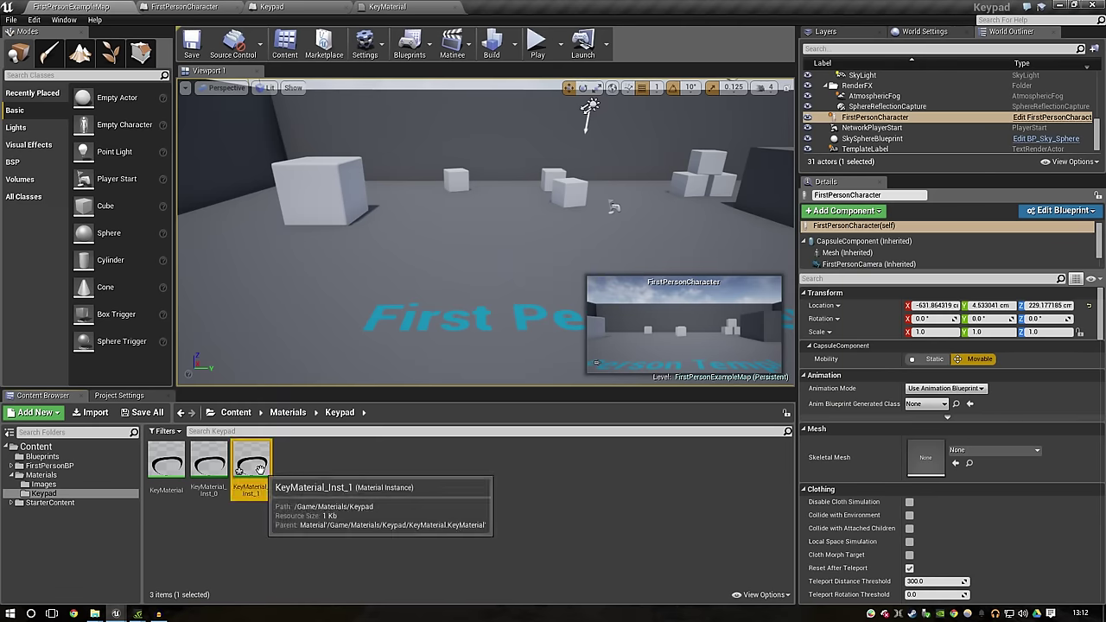
Step: Duplicate the instance repeatedly with Ctrl+W, creating KeyMaterial_Inst_2 onward
key("ctrl+w")
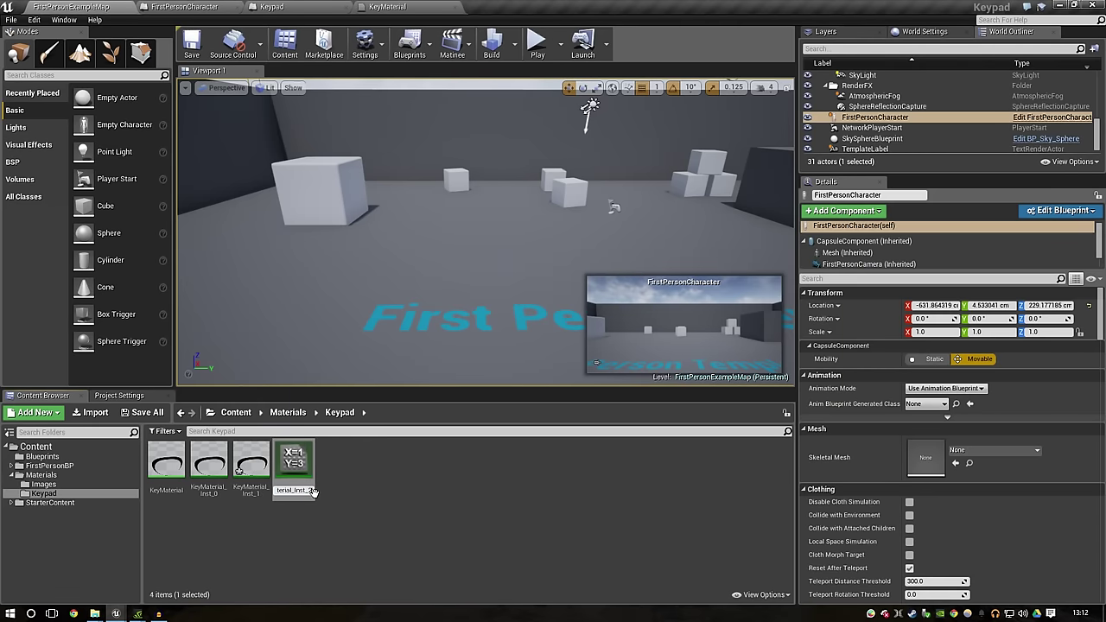
key("Return")
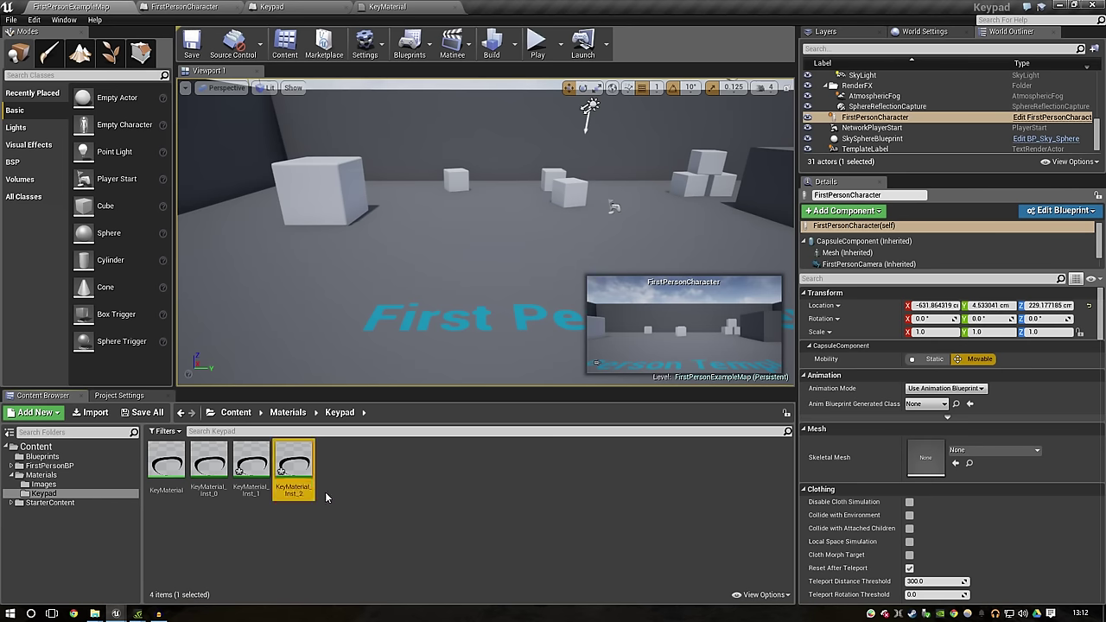
key("ctrl+w")
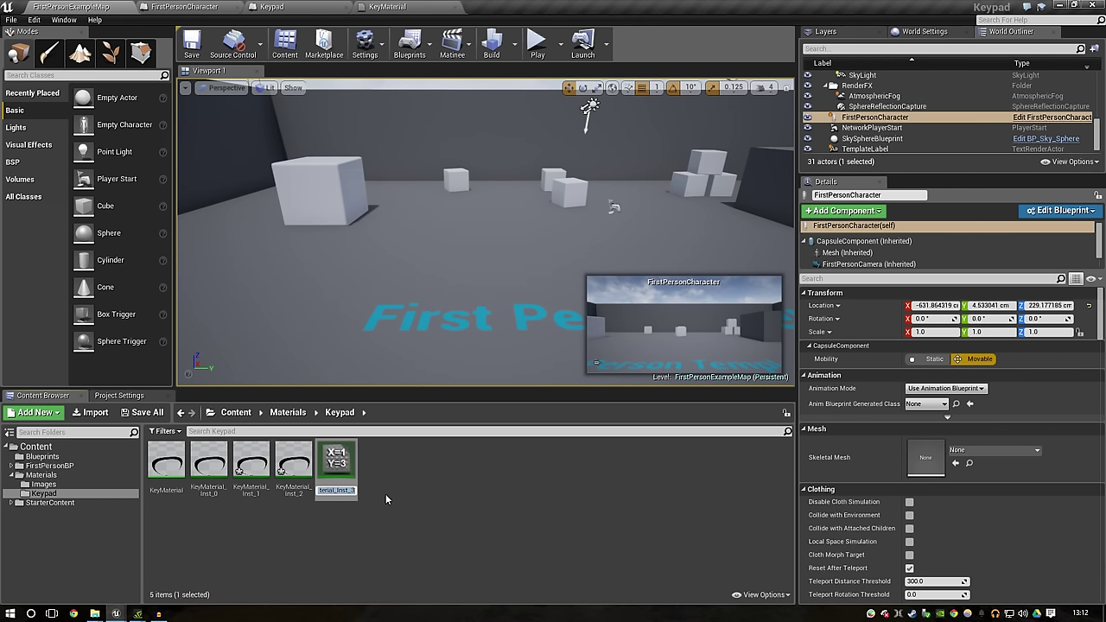
key("Return")
key("ctrl+w")
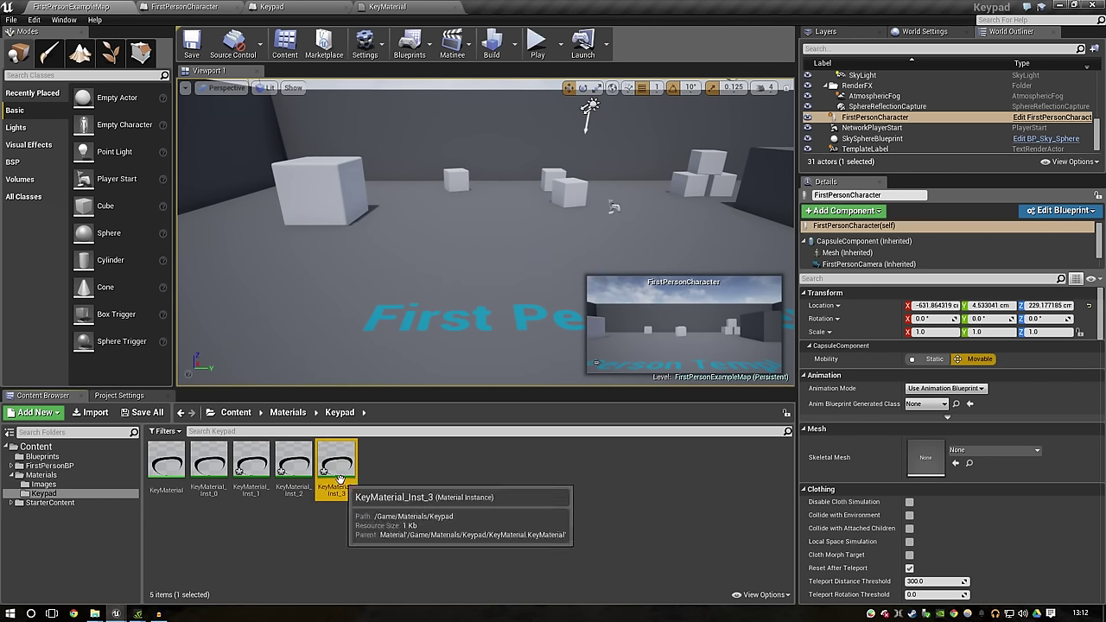
key("Return")
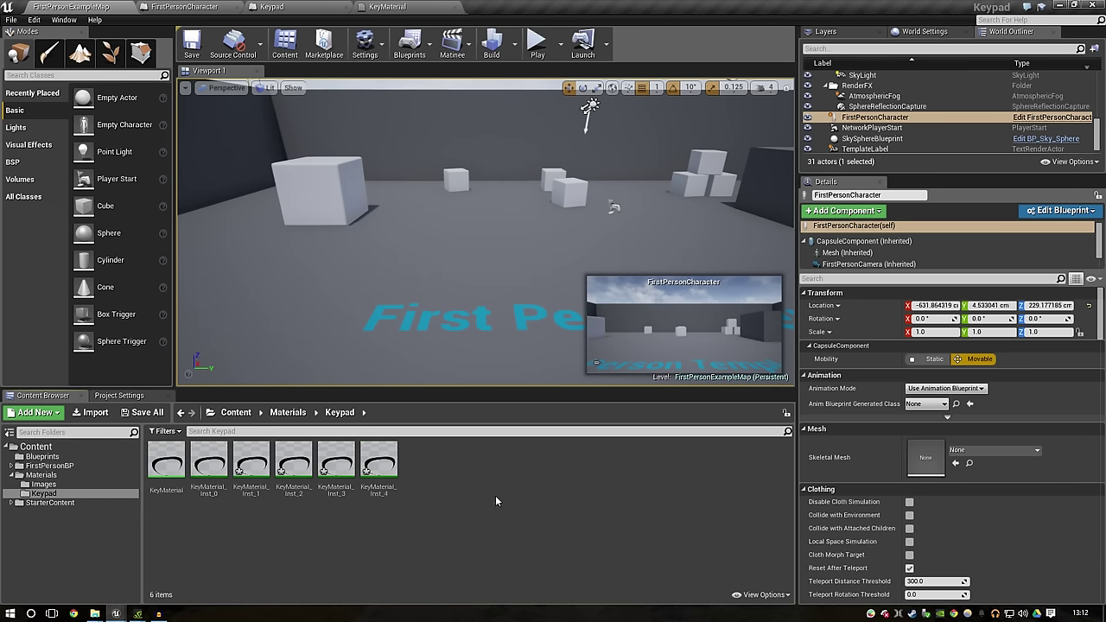
key("ctrl+w")
key("Escape")
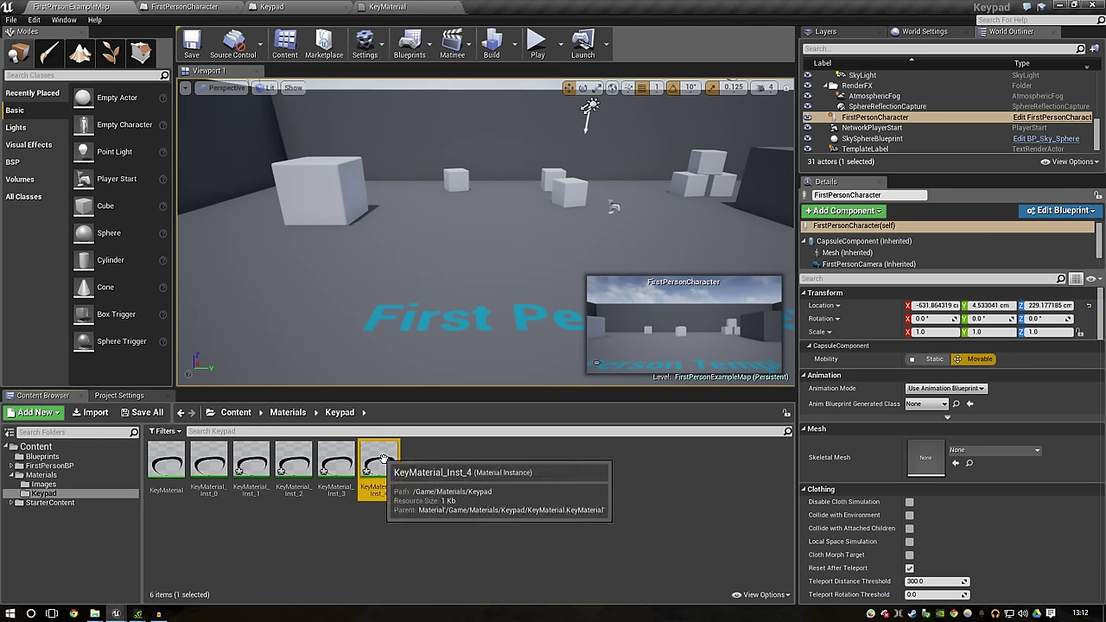
Step: Keep duplicating until the series reaches KeyMaterial_Inst_10
key("ctrl+w")
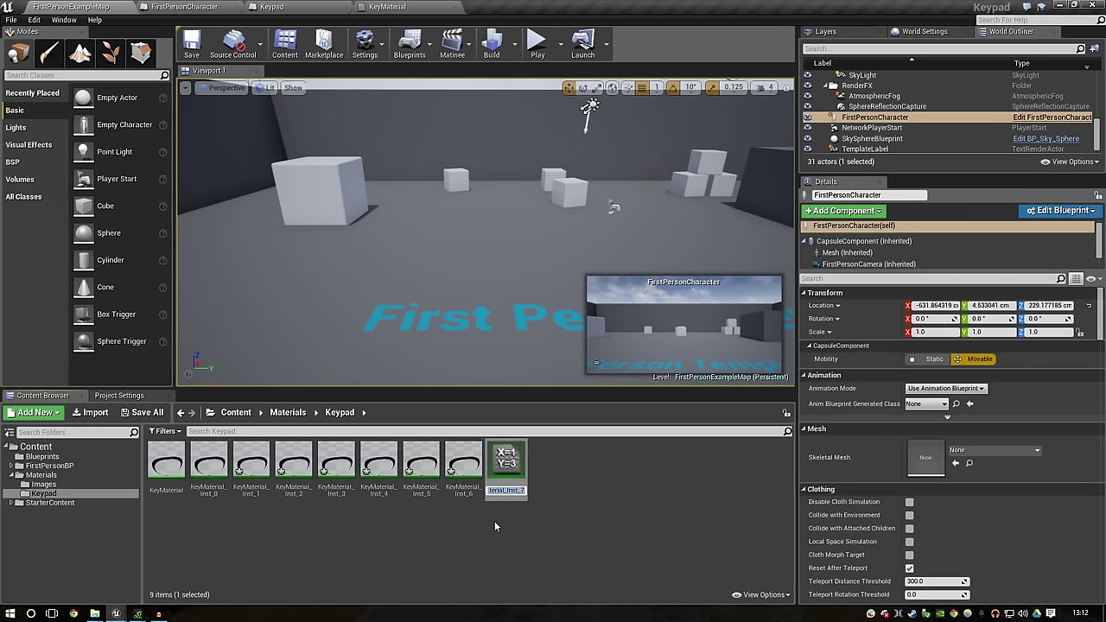
key("Escape")
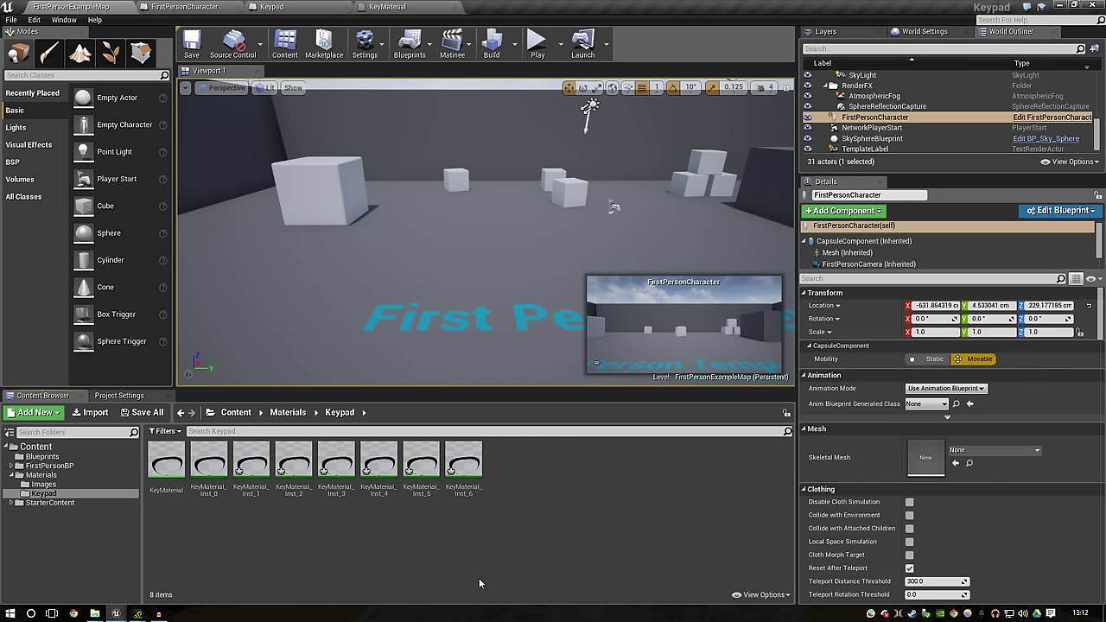
key("ctrl+w")
key("Escape")
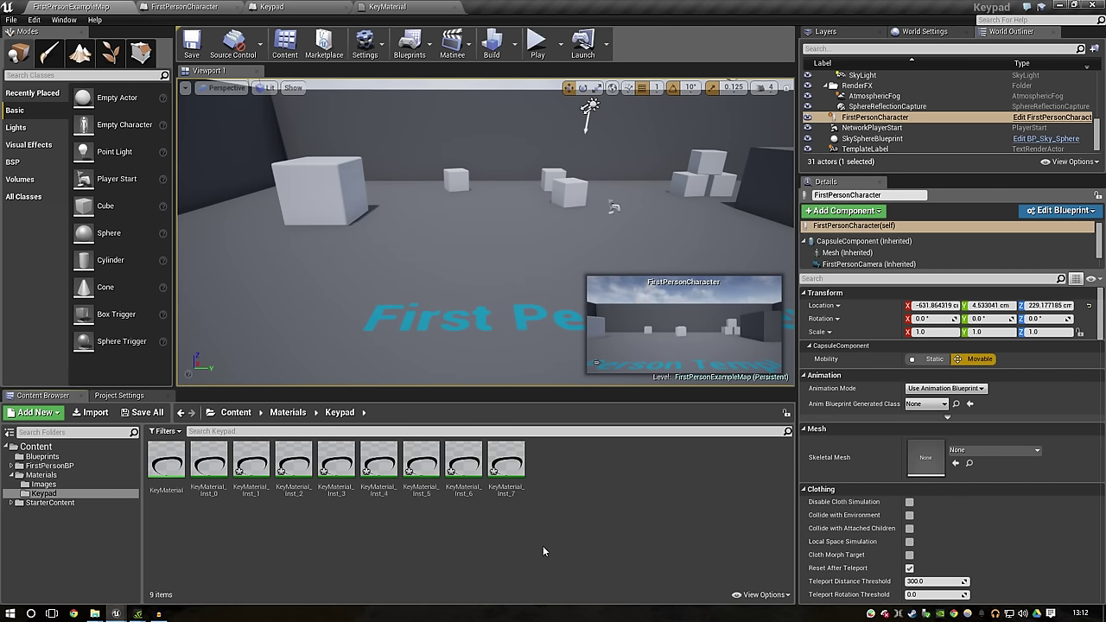
key("ctrl+w")
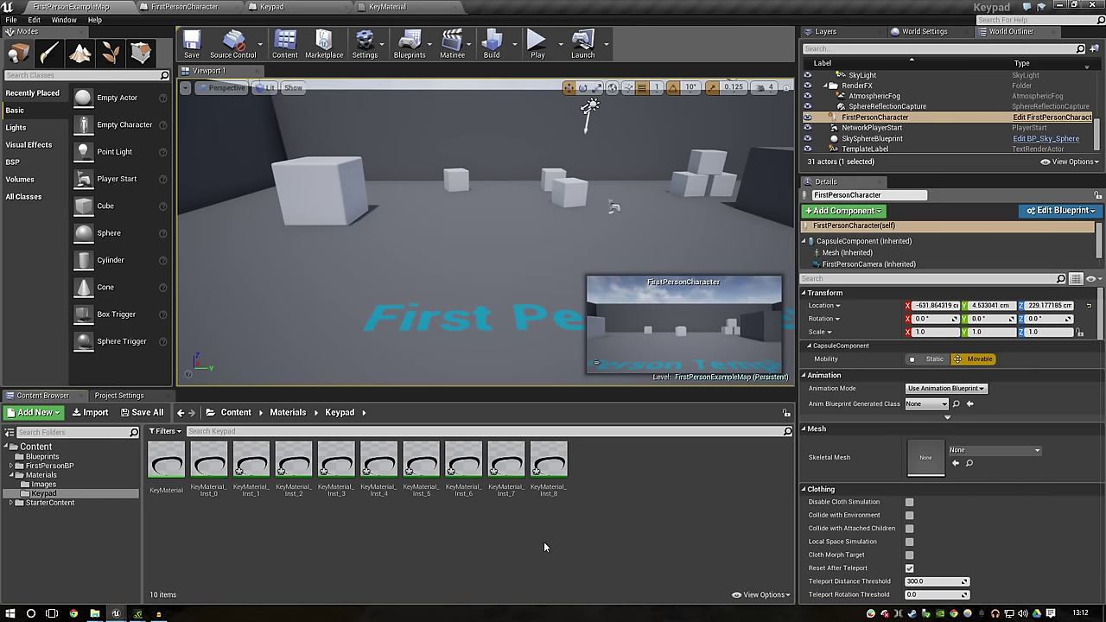
key("Escape")
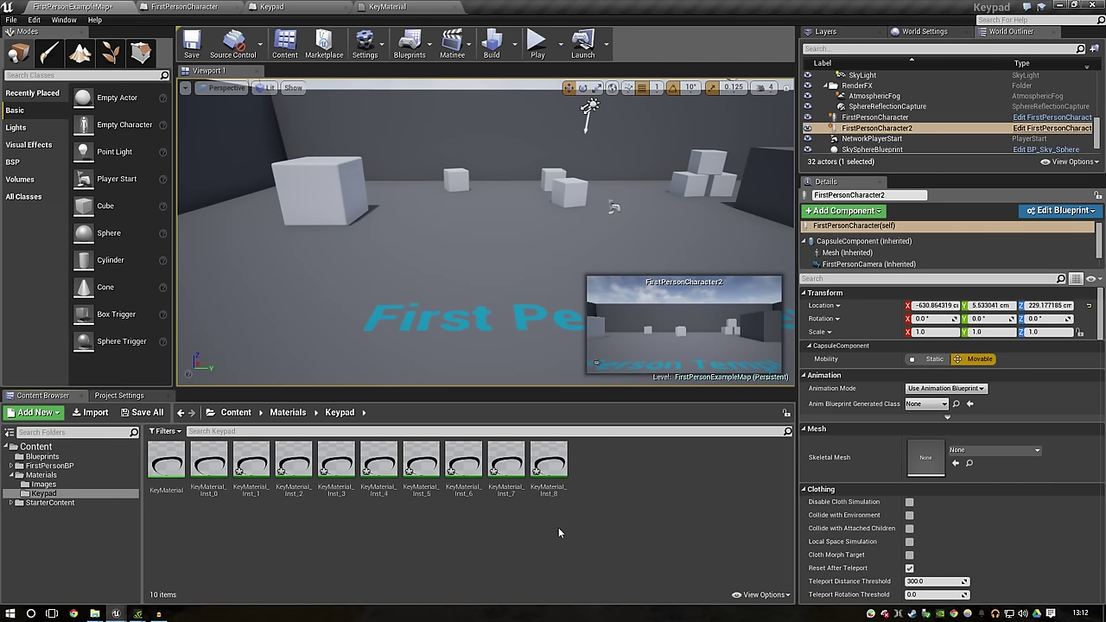
key("ctrl+w")
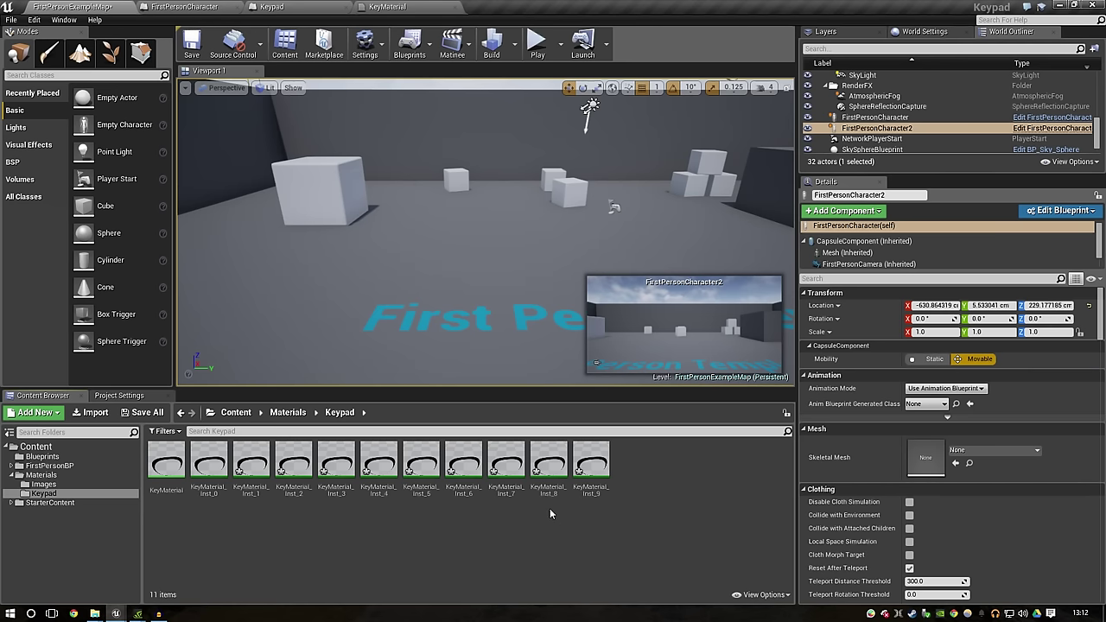
key("Escape")
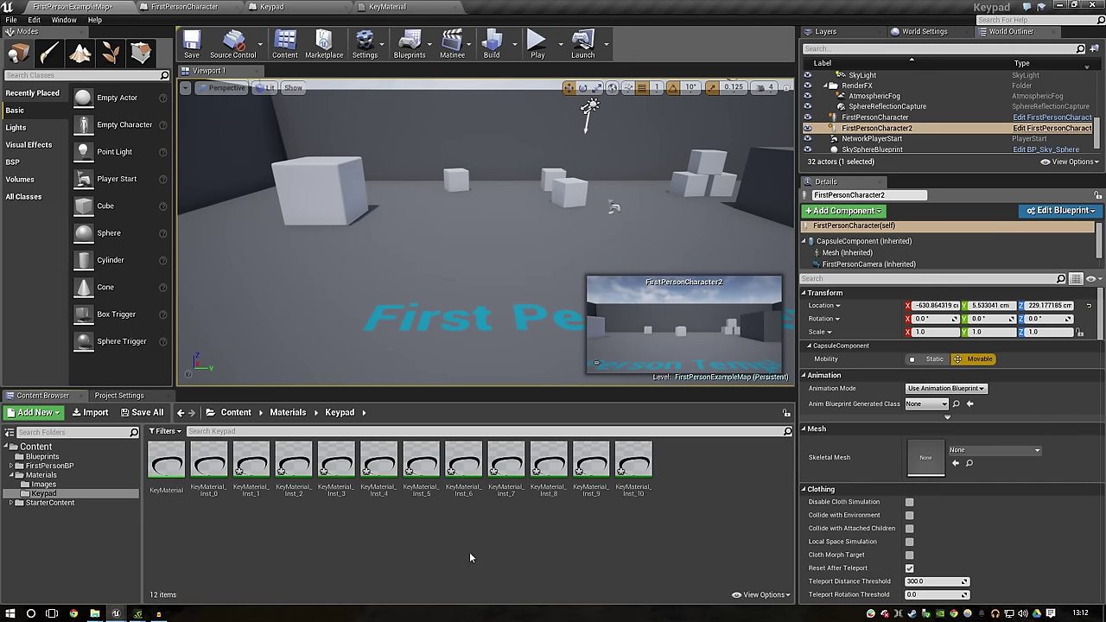
Step: Set KeyImage on KeyMaterial_Inst_1 and KeyMaterial_Inst_2 to digit textures 1 and 2, saving them
double_click(252, 491)
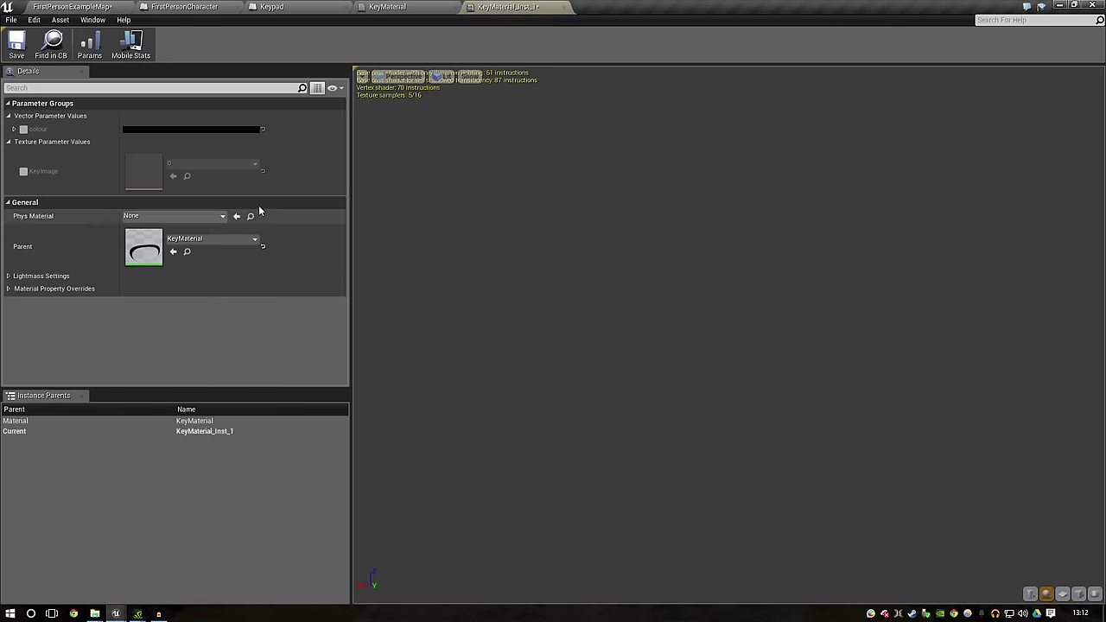
left_click(23, 172)
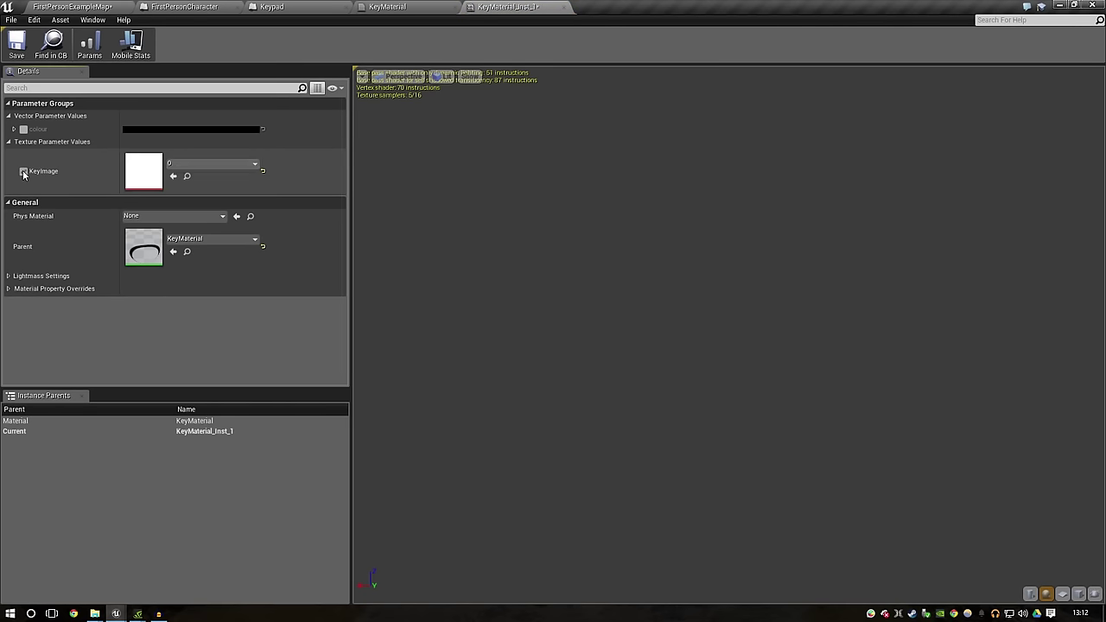
left_click(178, 171)
left_click(198, 337)
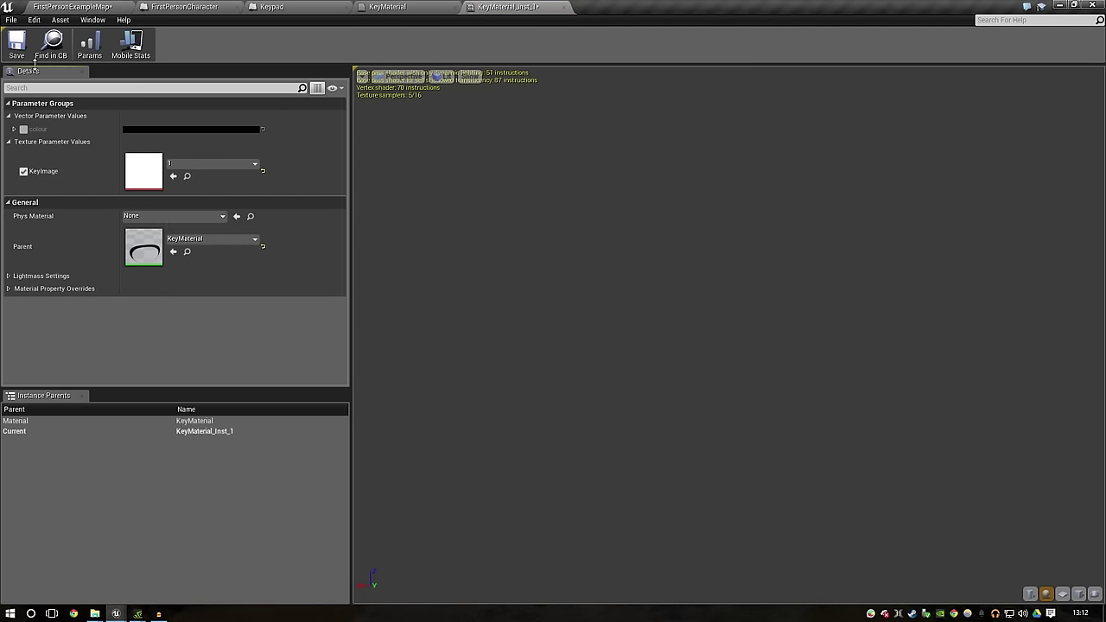
left_click(126, 6)
double_click(294, 465)
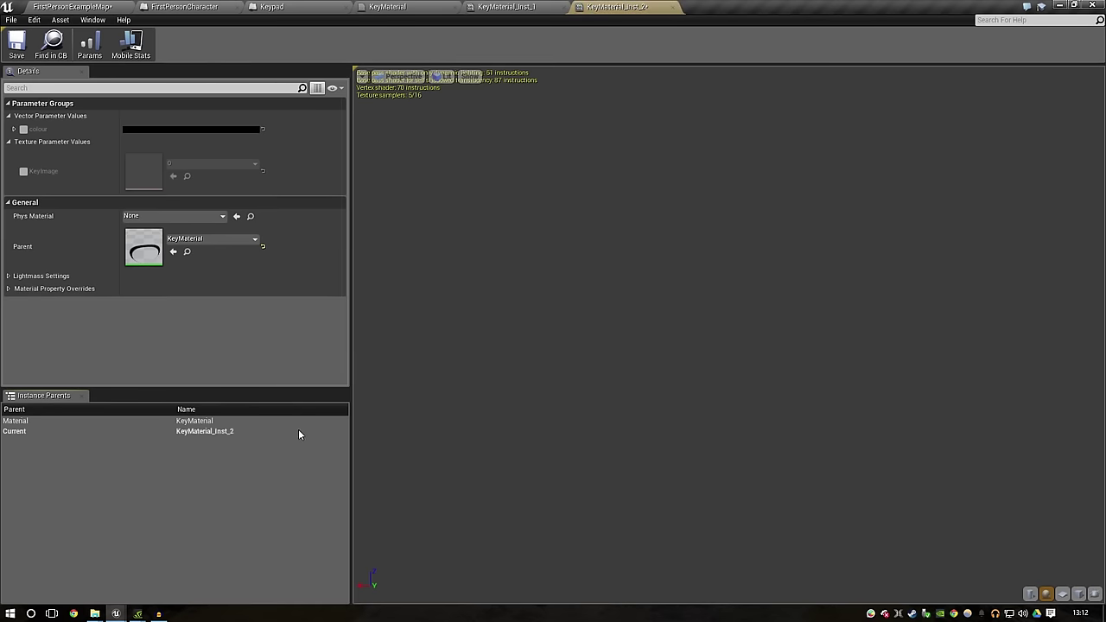
left_click(24, 171)
left_click(212, 164)
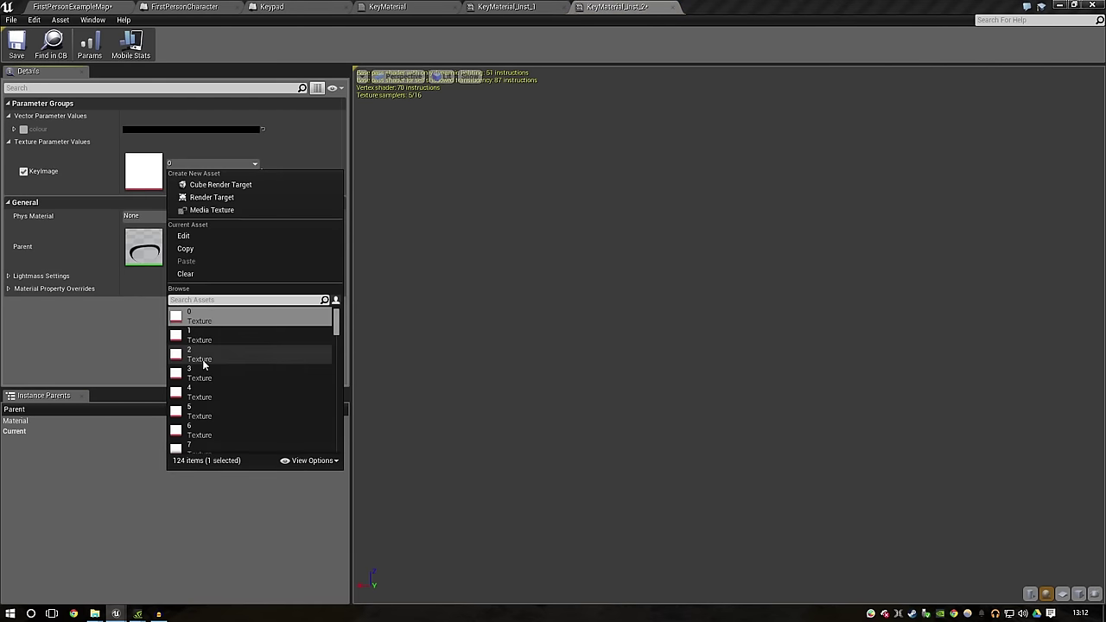
left_click(202, 363)
key("ctrl+s")
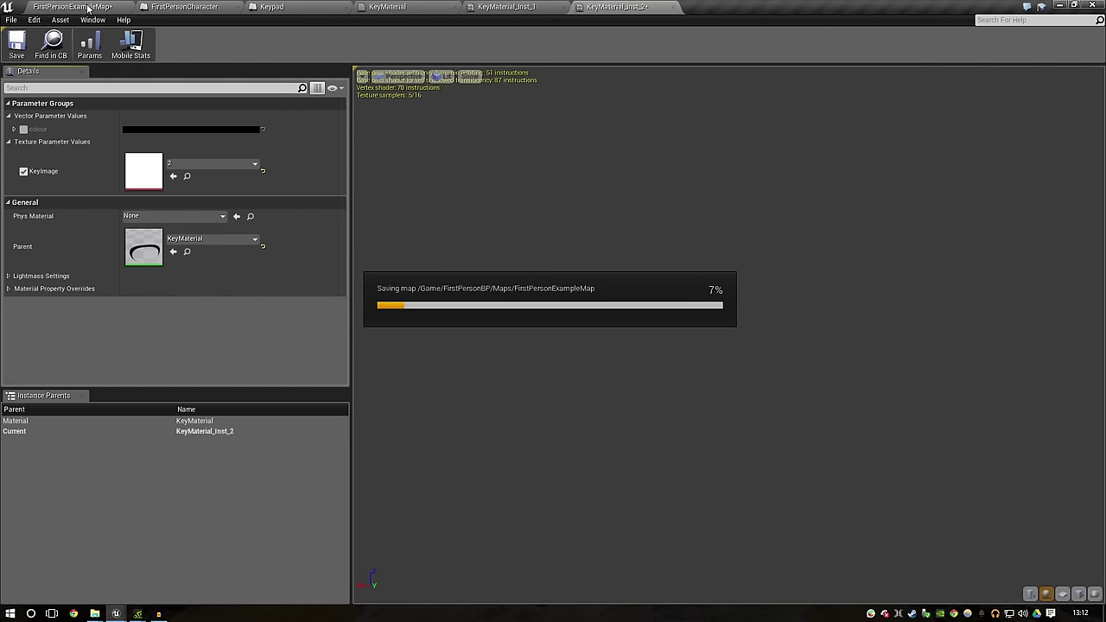
left_click(88, 7)
Step: Give KeyMaterial_Inst_3 and KeyMaterial_Inst_4 the digit textures 3 and 4 as KeyImage, and save both
left_click(336, 478)
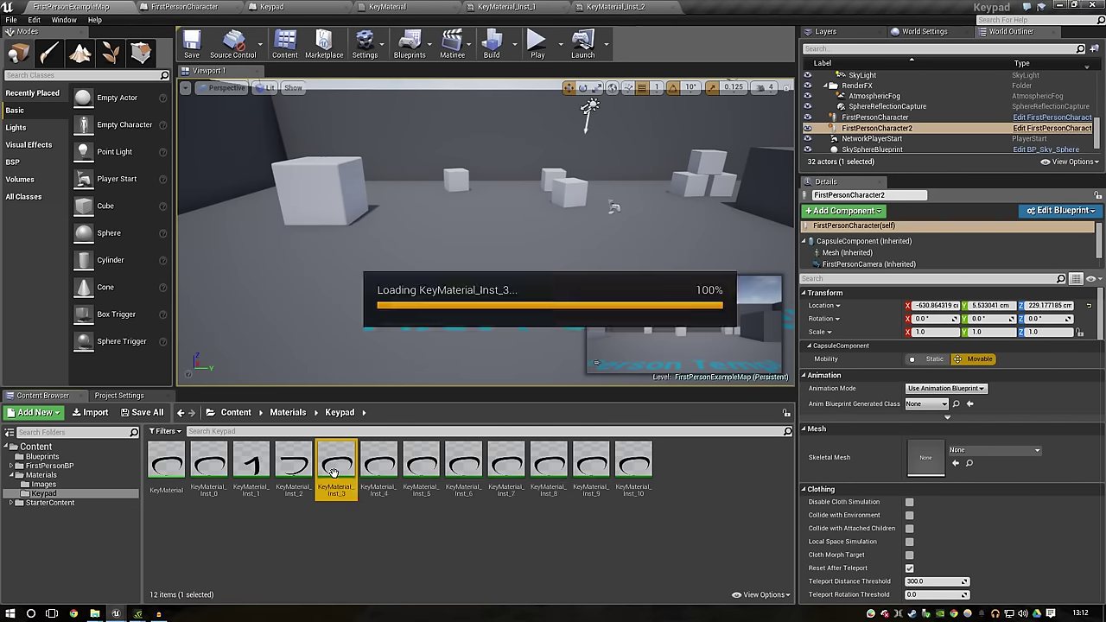
double_click(336, 478)
left_click(23, 171)
left_click(242, 164)
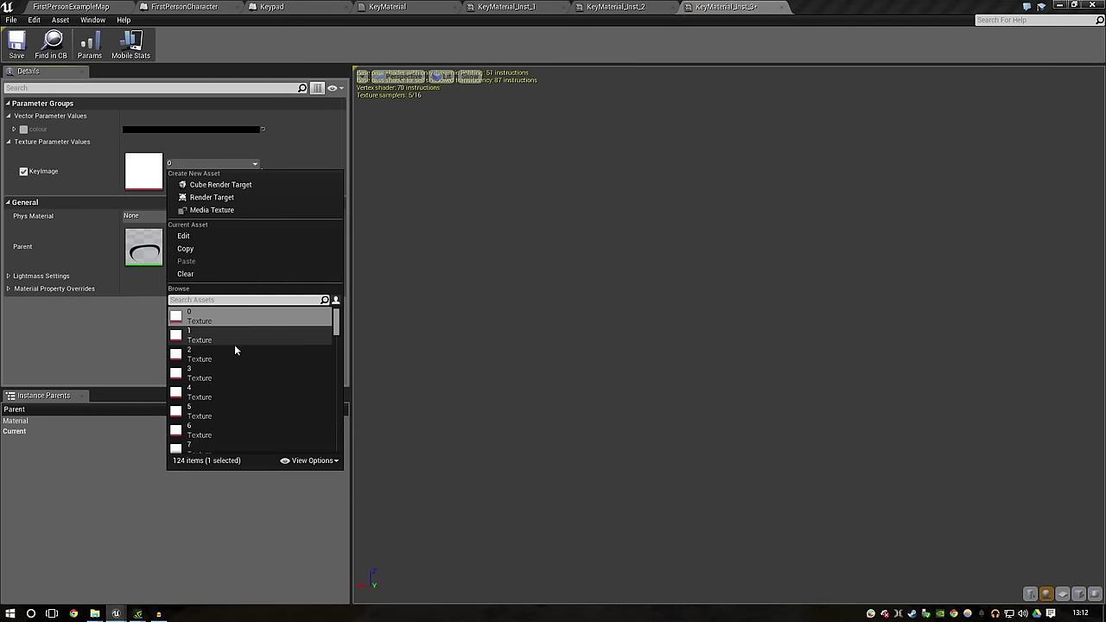
left_click(230, 375)
left_click(17, 43)
left_click(65, 8)
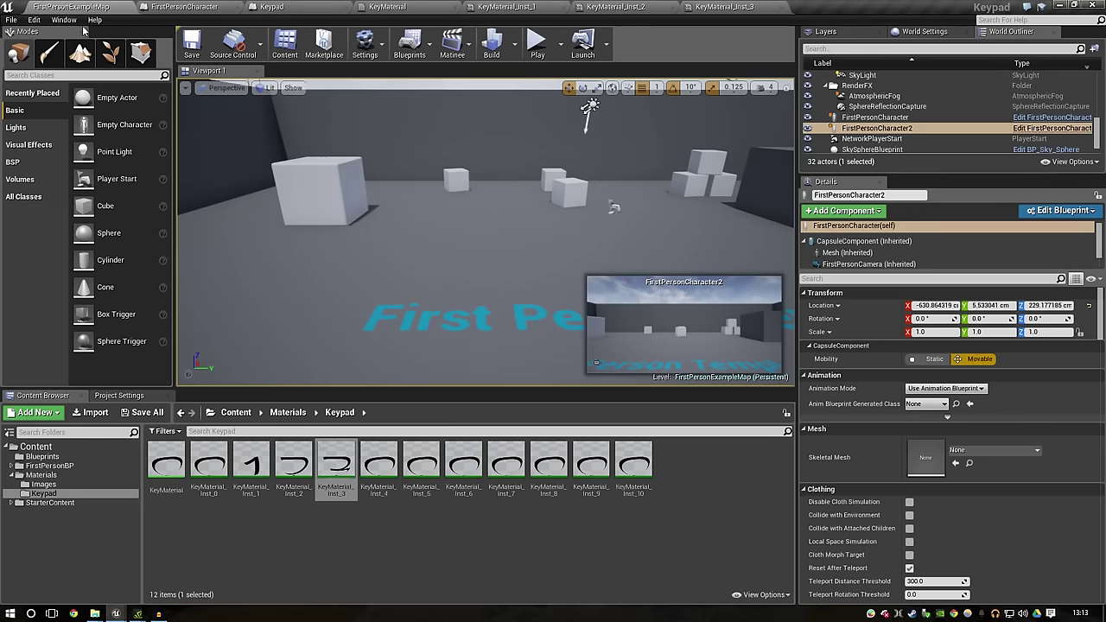
double_click(379, 461)
left_click(23, 171)
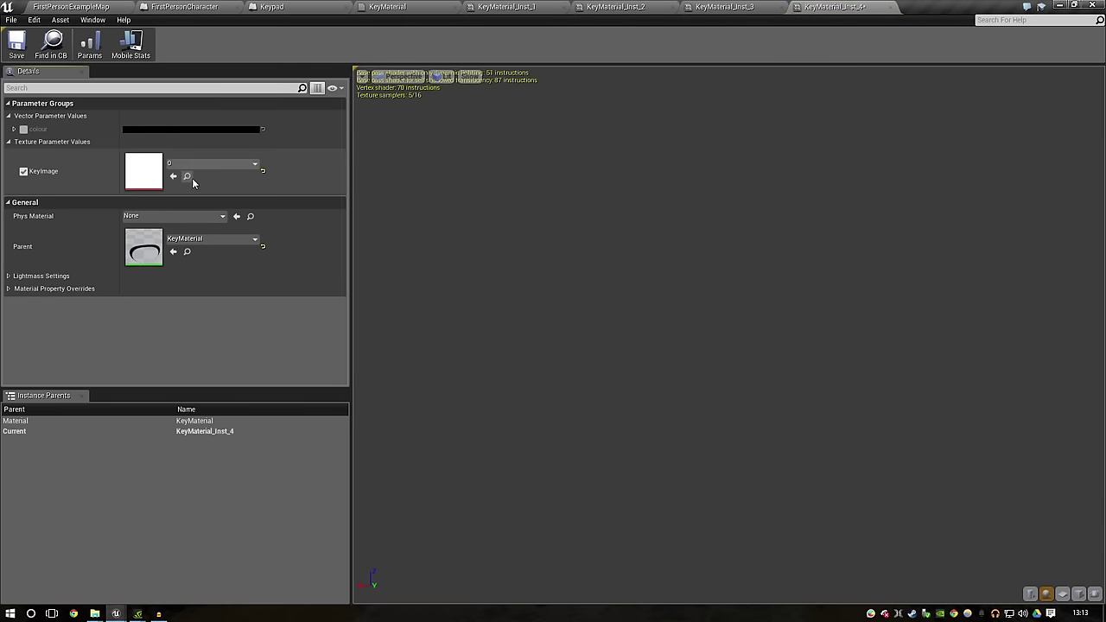
left_click(211, 164)
left_click(220, 376)
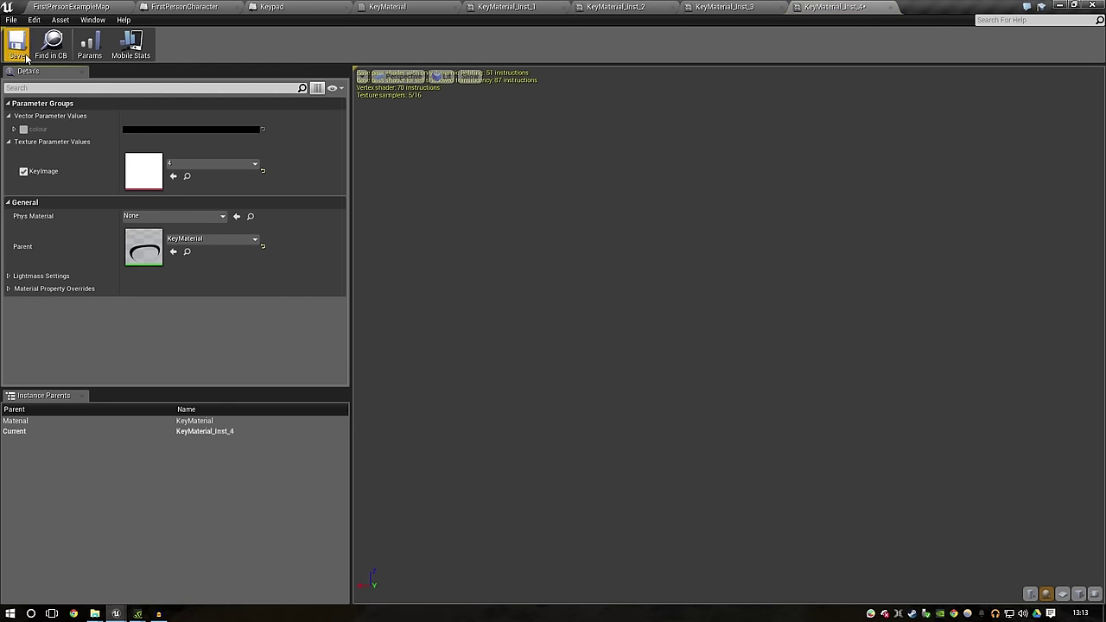
left_click(28, 59)
left_click(65, 8)
Step: Give KeyMaterial_Inst_5 and KeyMaterial_Inst_6 the digit textures 5 and 6 as KeyImage, and save both
double_click(421, 461)
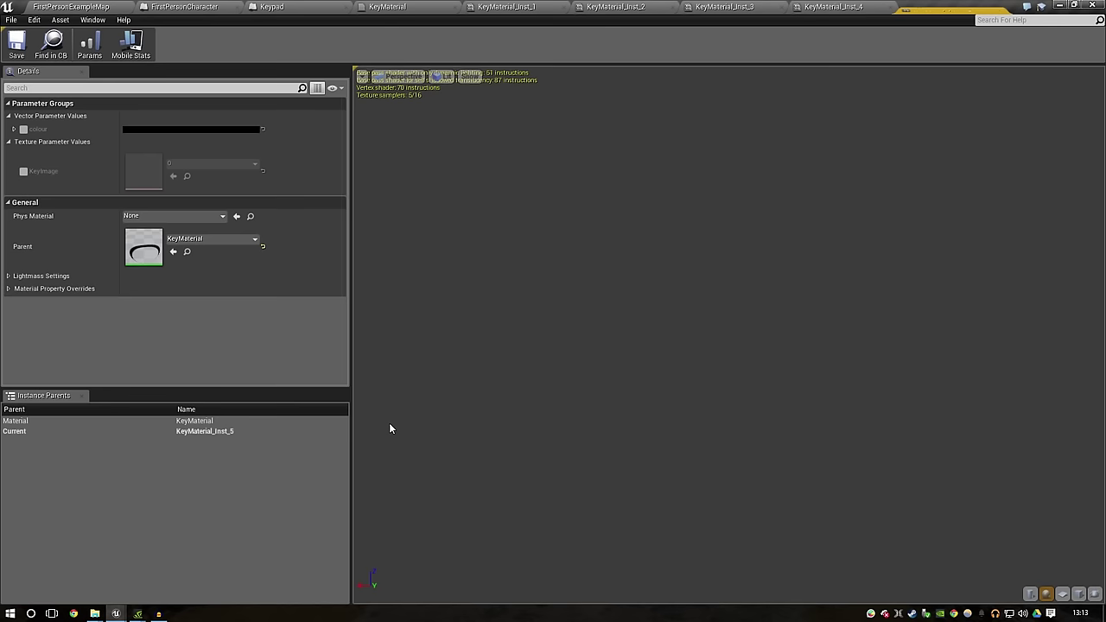
left_click(23, 172)
left_click(212, 163)
left_click(215, 410)
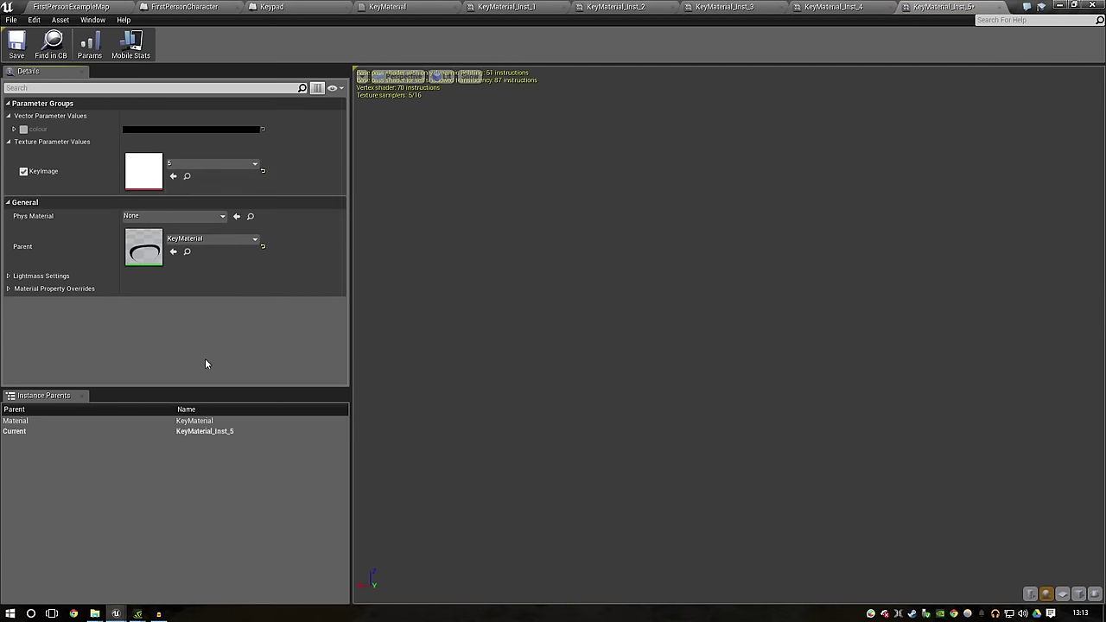
left_click(31, 66)
left_click(77, 6)
double_click(464, 460)
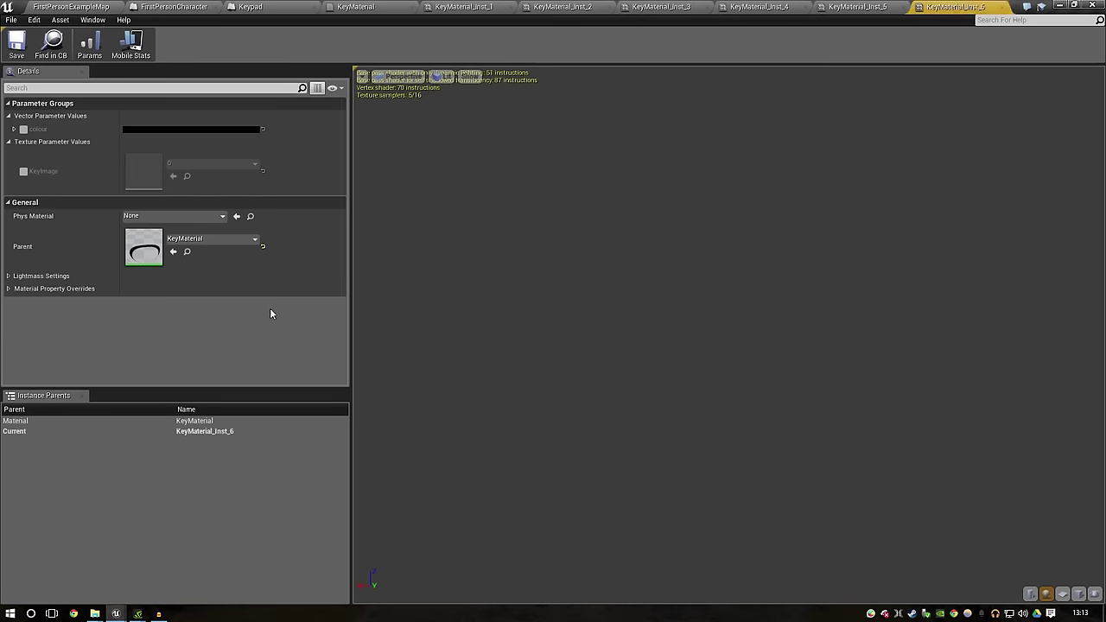
left_click(23, 172)
left_click(212, 164)
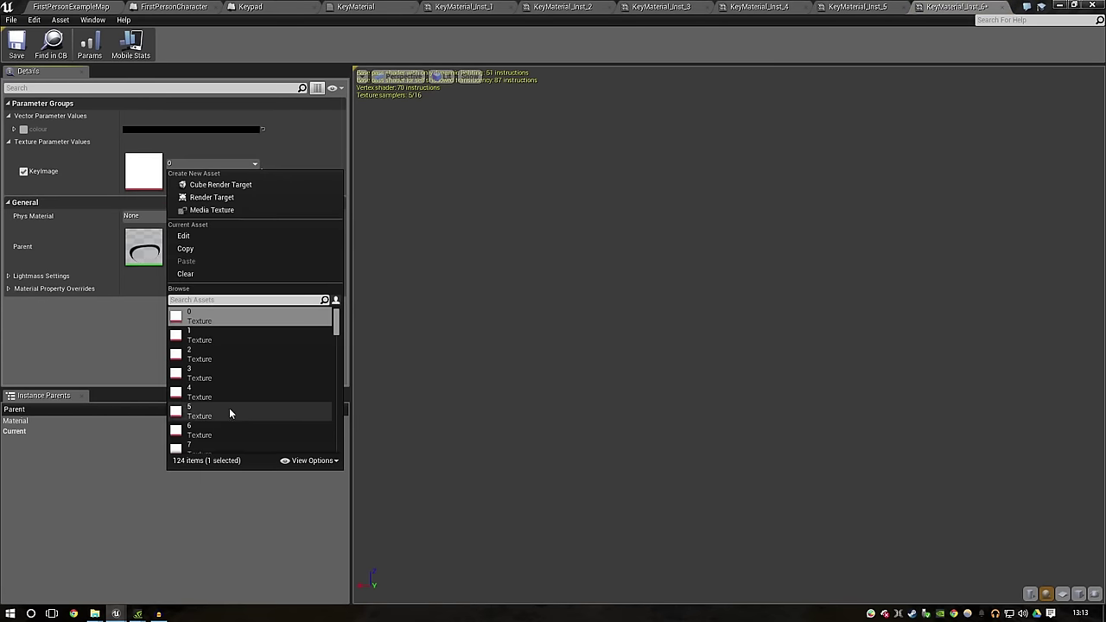
left_click(229, 409)
left_click(24, 38)
left_click(71, 6)
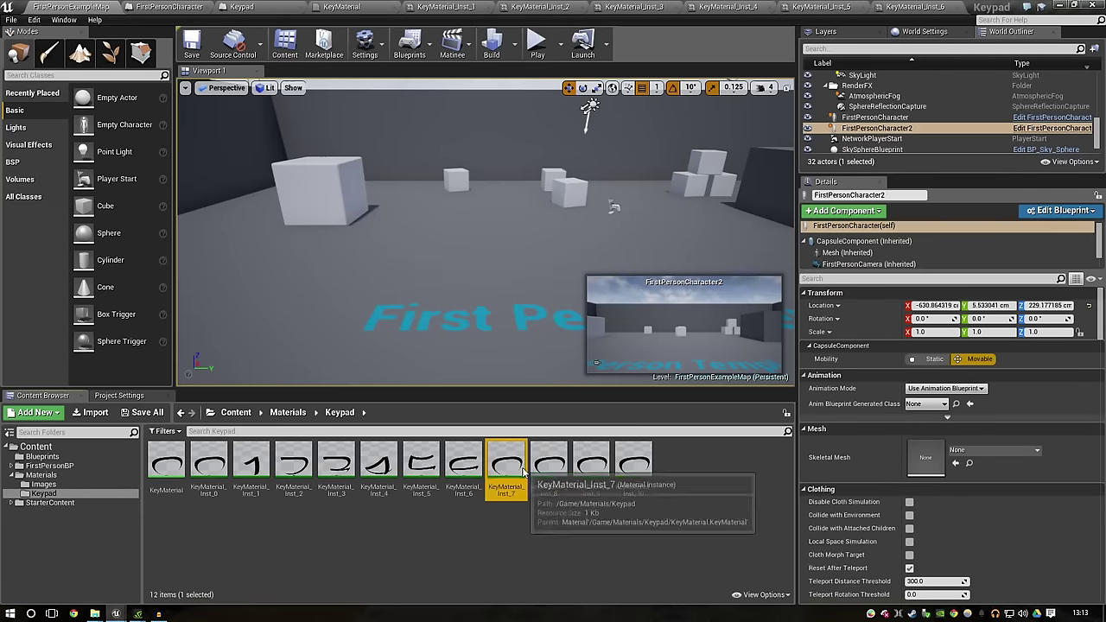
Step: Set KeyMaterial_Inst_7's KeyImage to digit texture 7 and save it
double_click(508, 461)
left_click(24, 171)
left_click(212, 163)
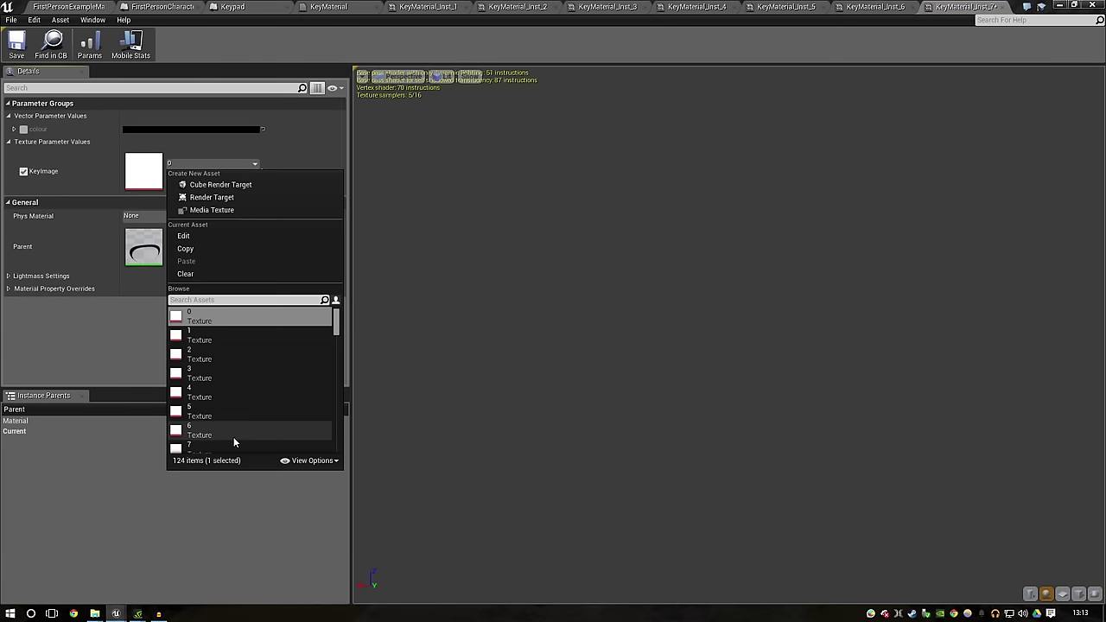
left_click(234, 424)
left_click(10, 43)
left_click(52, 6)
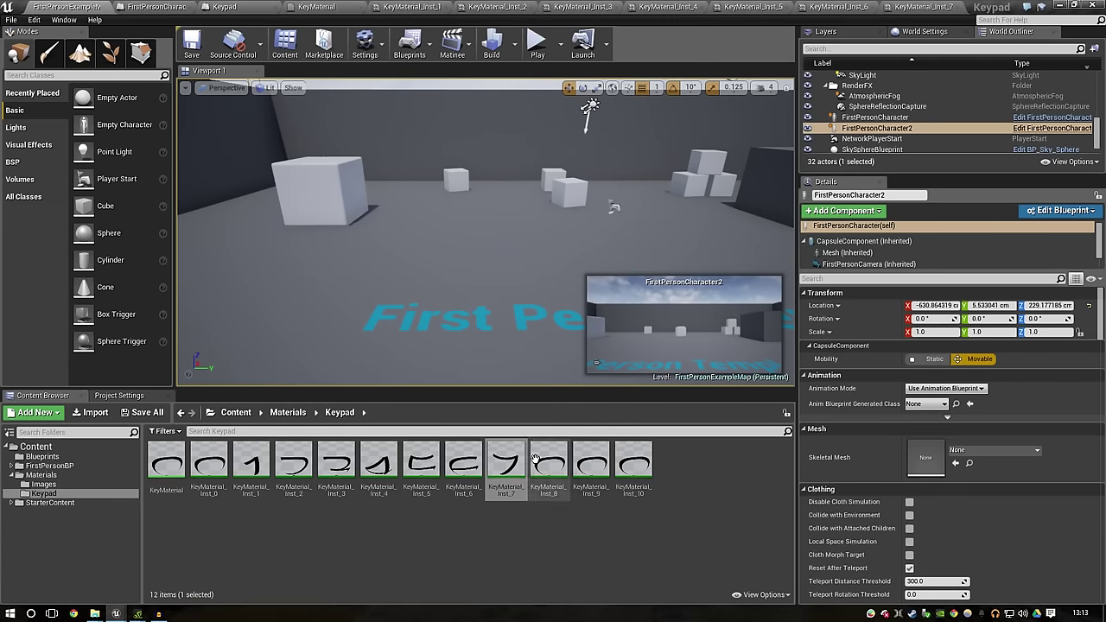
Step: Set KeyMaterial_Inst_8's KeyImage to digit texture 8, correcting a mistaken texture 7
double_click(535, 459)
left_click(23, 171)
left_click(231, 164)
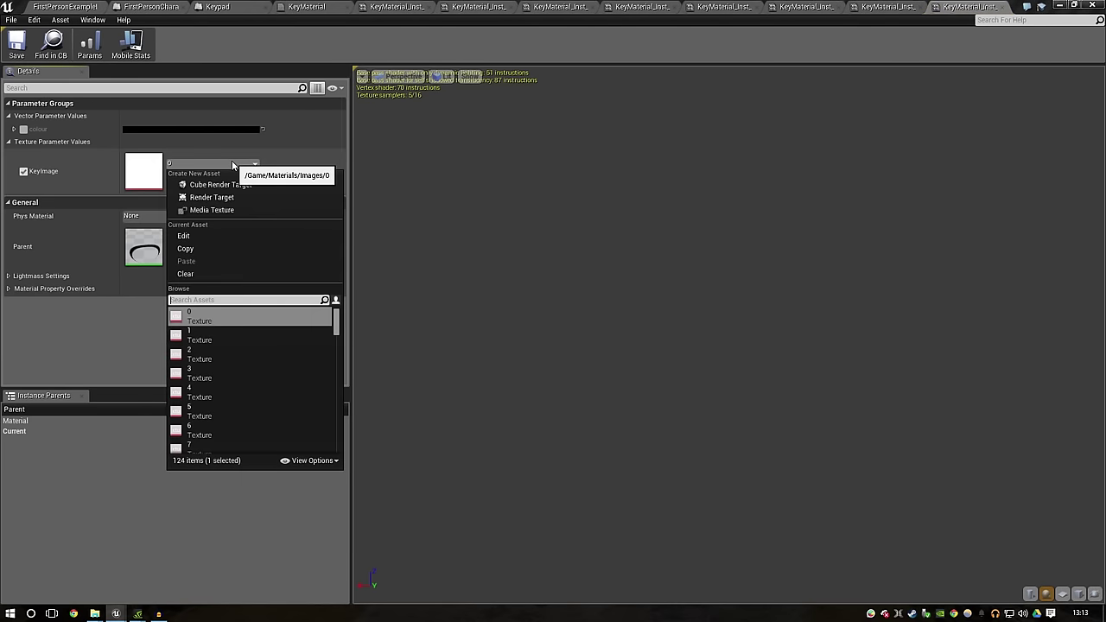
type("7")
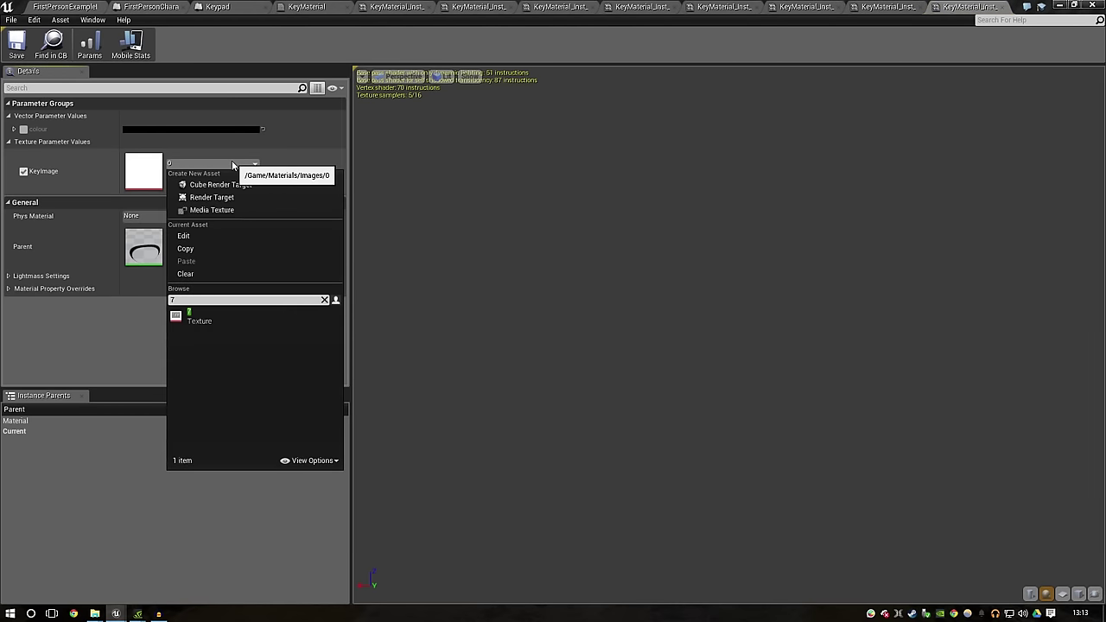
key("Return")
left_click(85, 6)
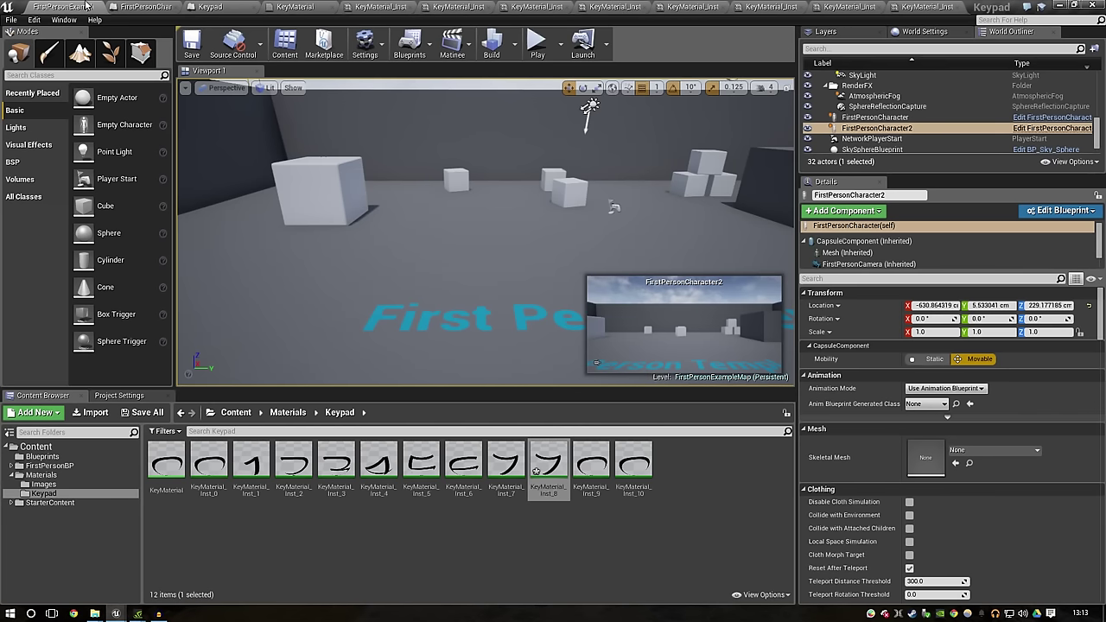
double_click(545, 460)
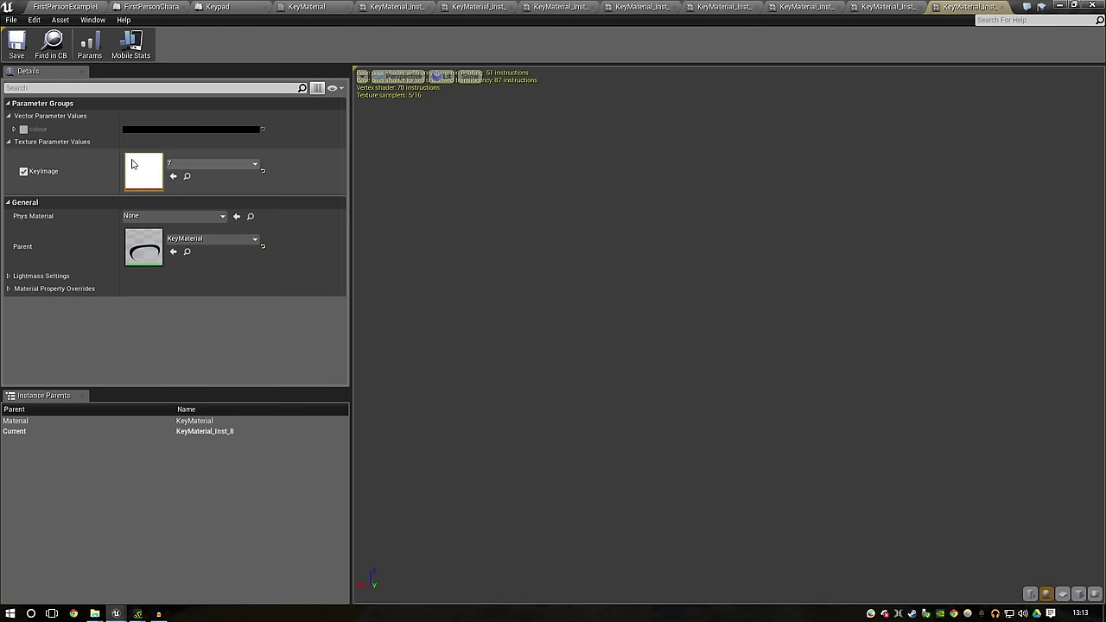
left_click(192, 163)
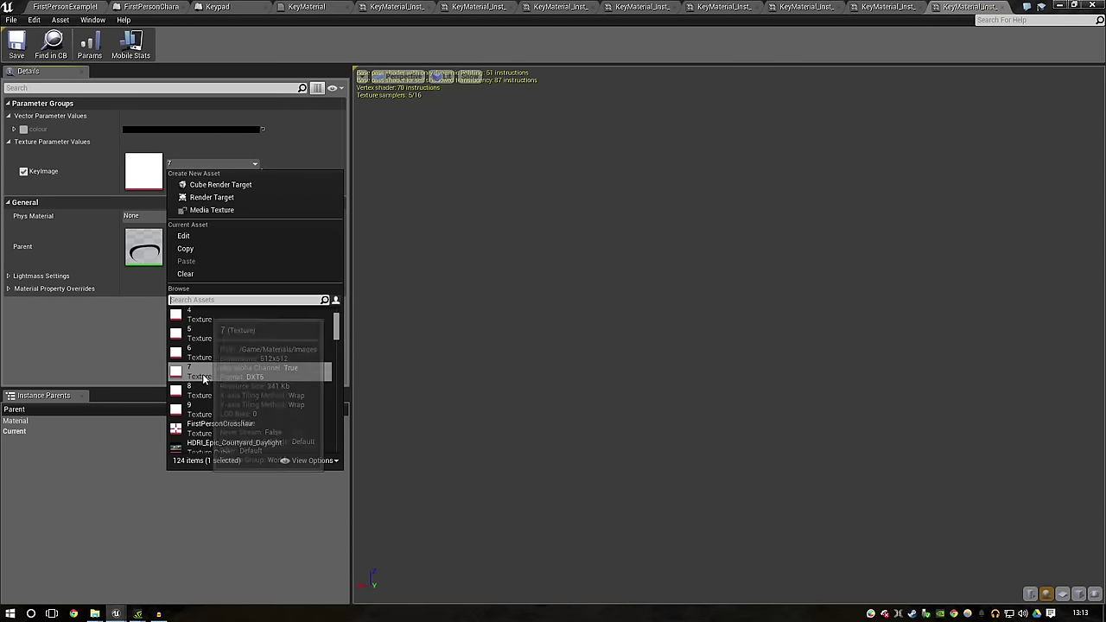
left_click(225, 378)
left_click(68, 6)
Step: Set KeyMaterial_Inst_9's KeyImage to texture 9, then delete the unneeded KeyMaterial_Inst_10
double_click(599, 473)
left_click(23, 171)
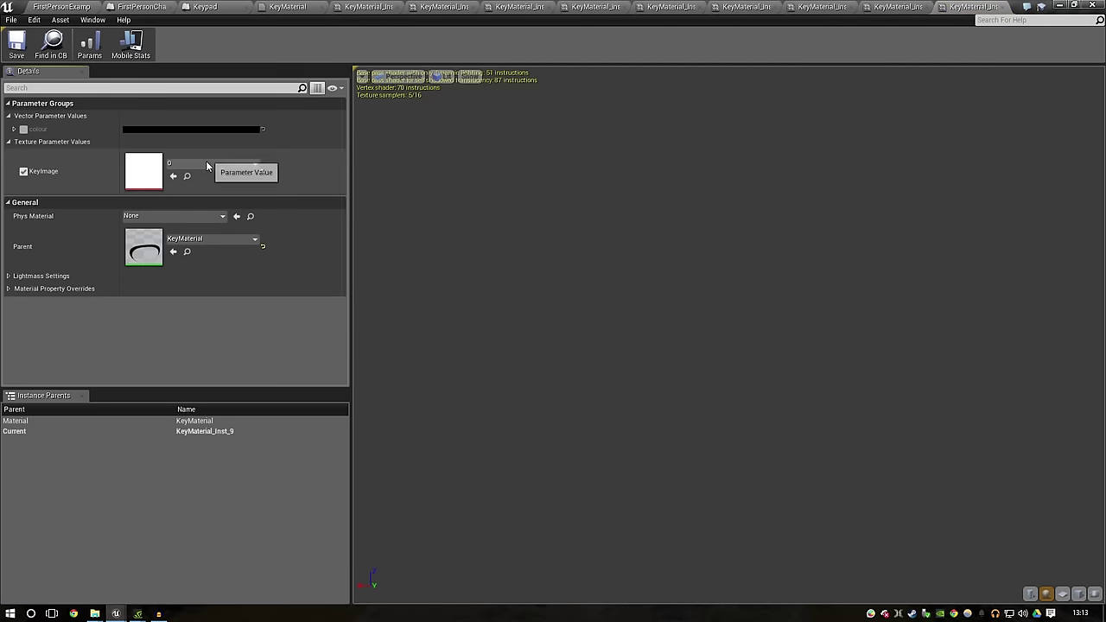
left_click(207, 164)
scroll(216, 411, "down", 2)
left_click(216, 412)
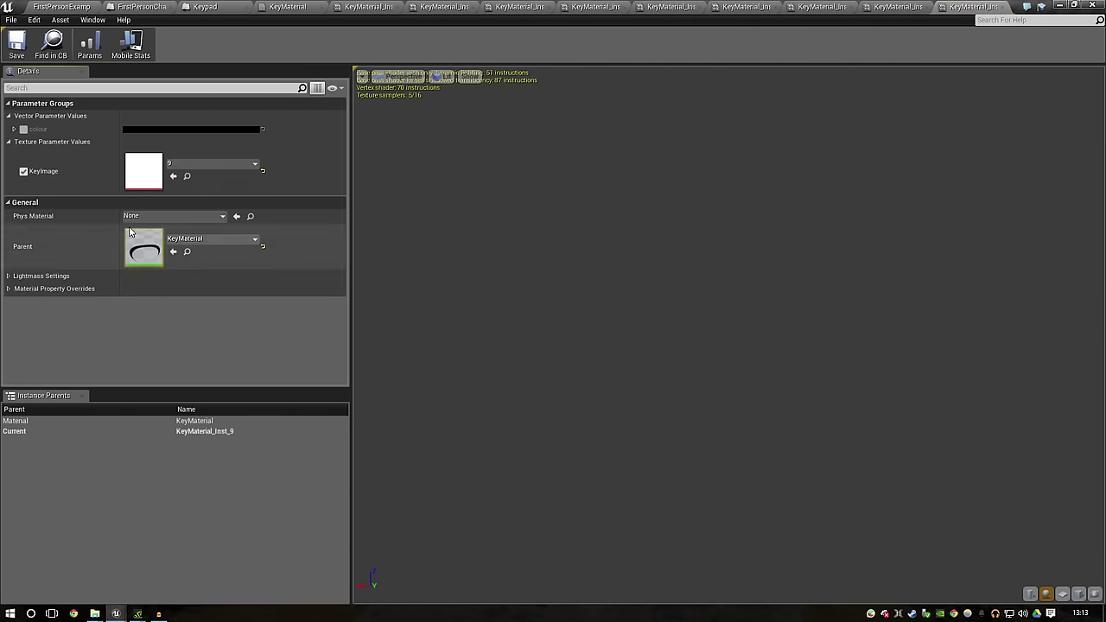
left_click(59, 6)
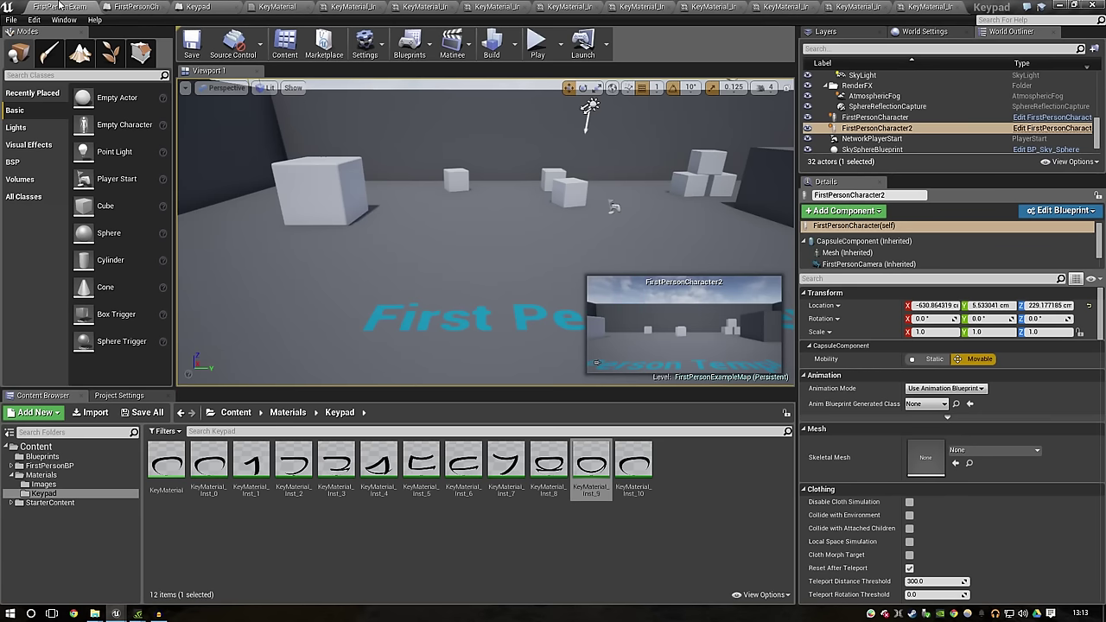
left_click(644, 496)
key("Delete")
Step: Confirm deleting KeyMaterial_Inst_10, save the level map, and close the KeyMaterial_Inst 2–9 editor tabs
key("Return")
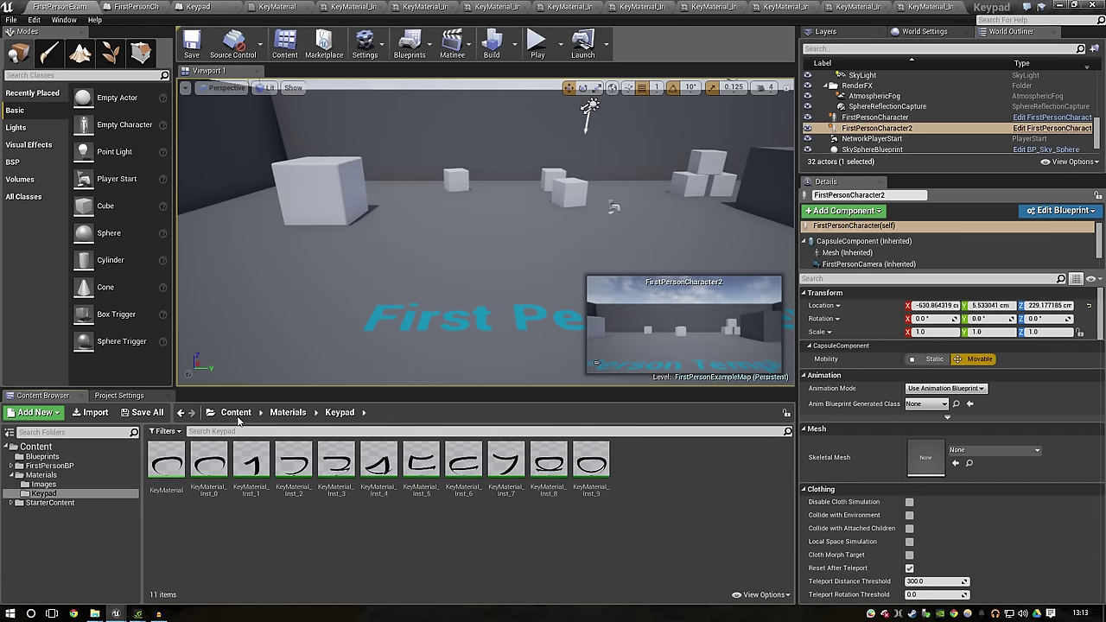
left_click(186, 45)
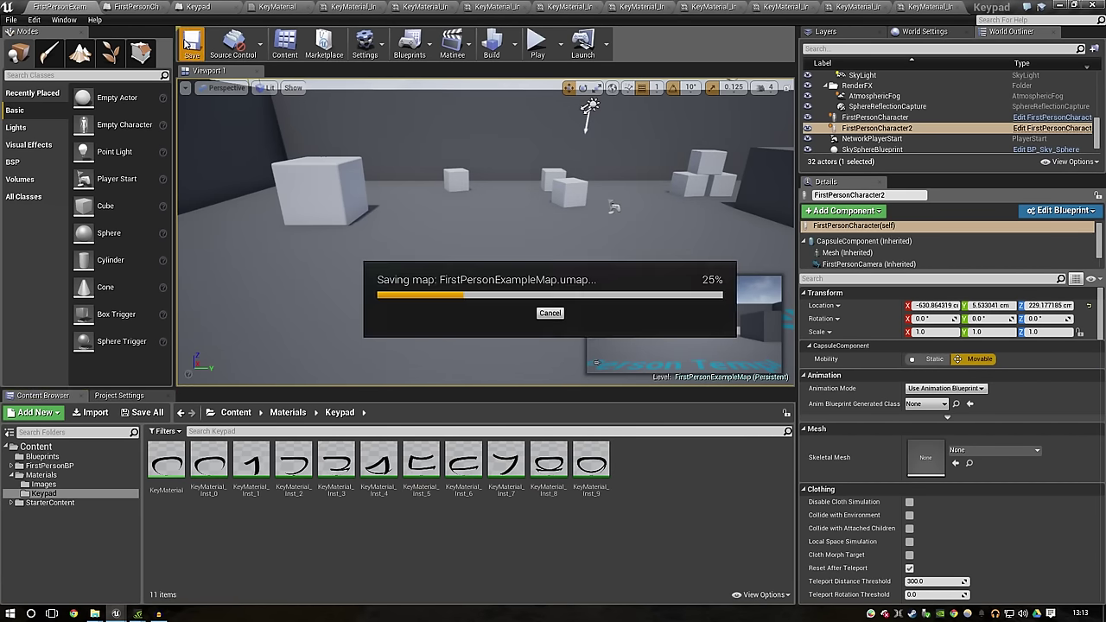
left_click(972, 7)
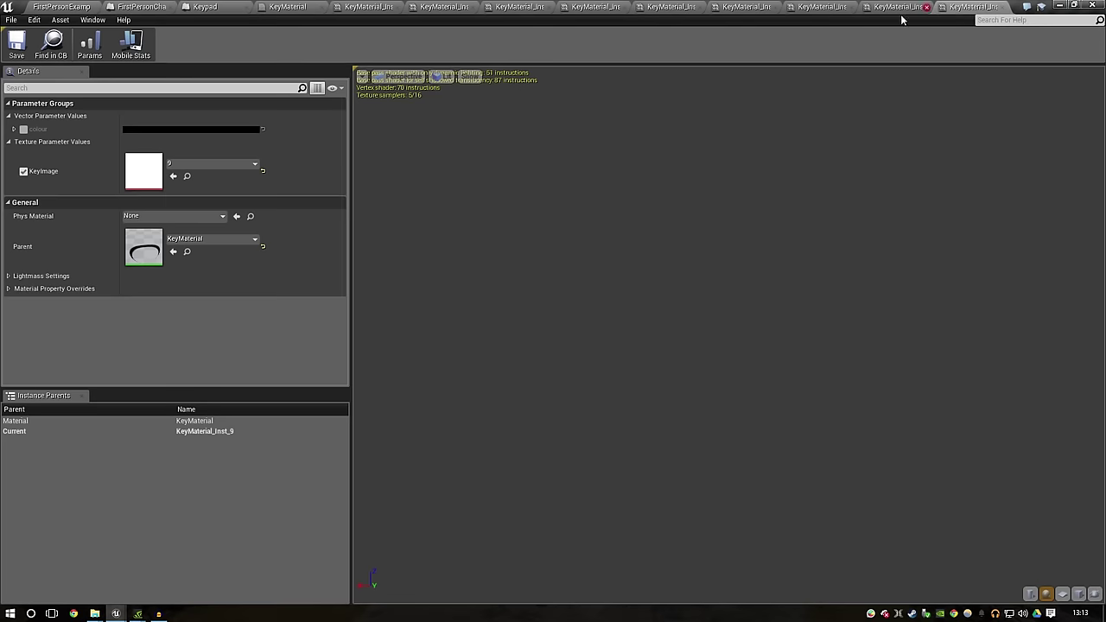
left_click(322, 7)
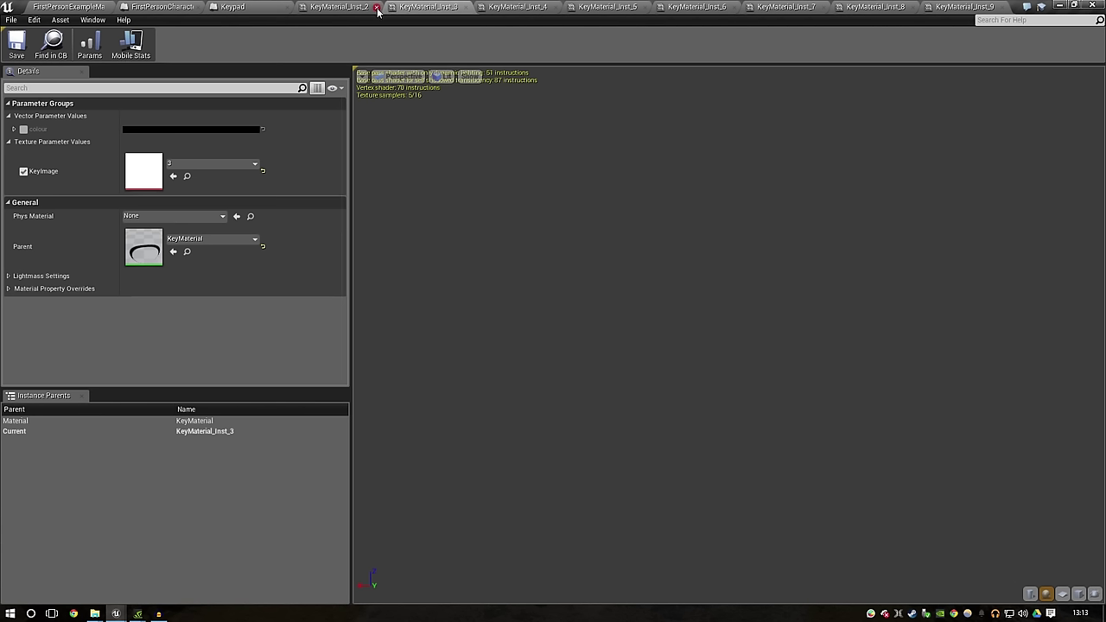
left_click(378, 7)
left_click(1001, 7)
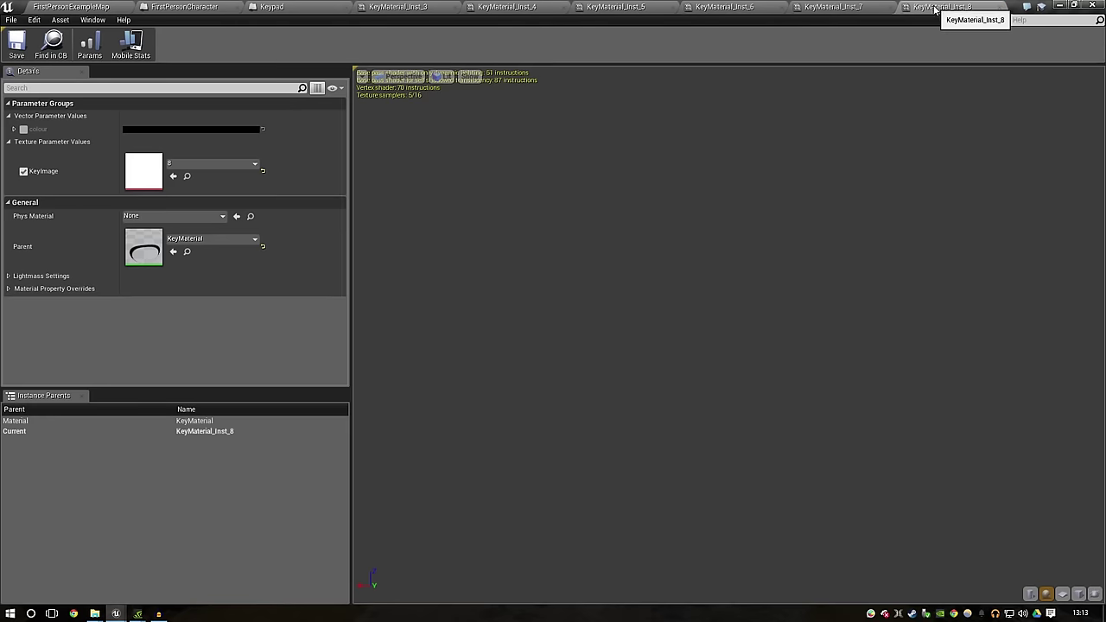
left_click(1000, 7)
left_click(891, 8)
left_click(781, 7)
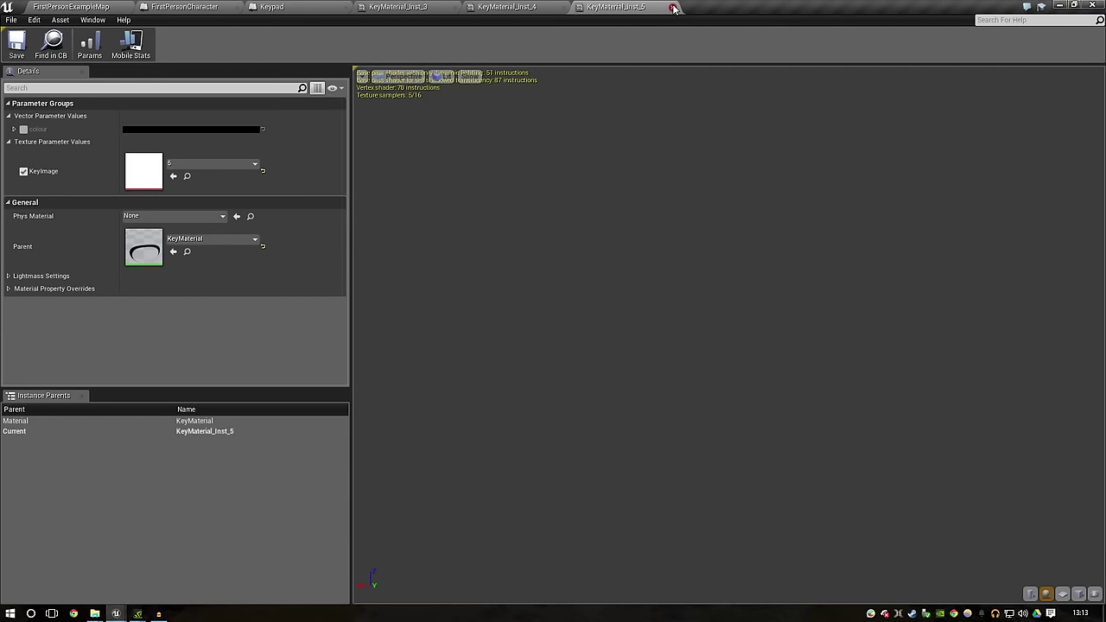
left_click(672, 7)
left_click(564, 8)
left_click(456, 7)
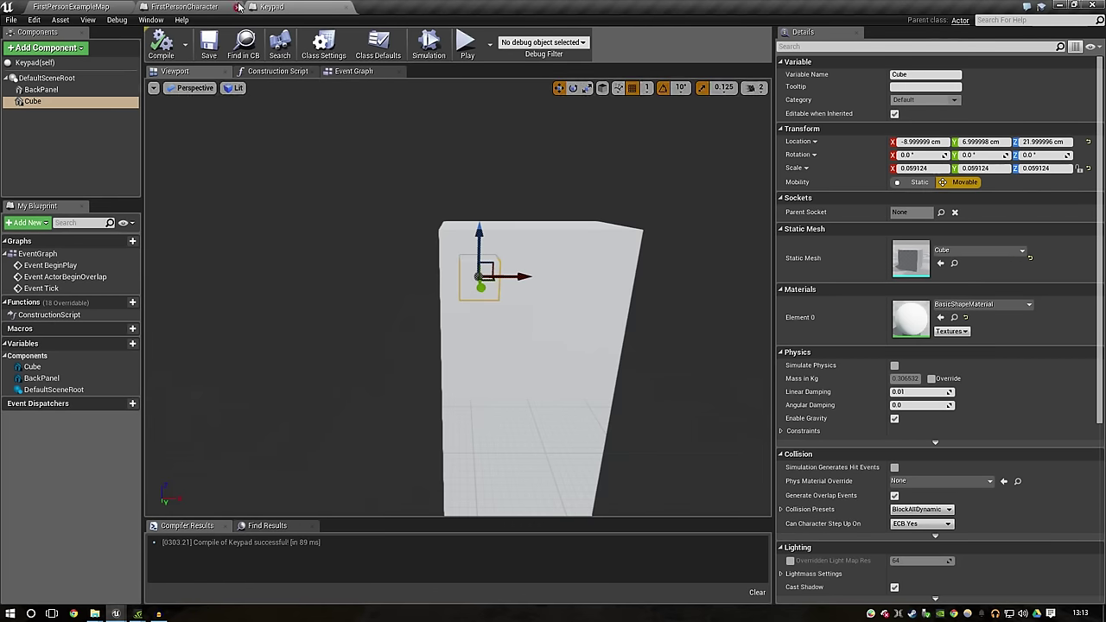
Step: Assign KeyMaterial_Inst_1 to the key cube's Element 0 material slot
left_click(980, 305)
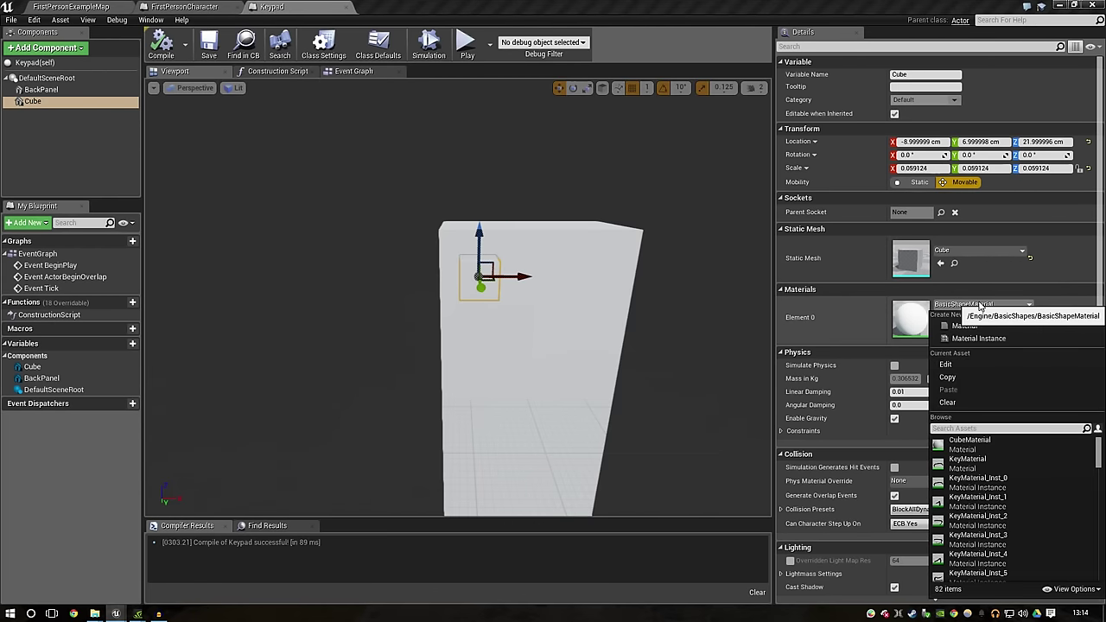
type("1")
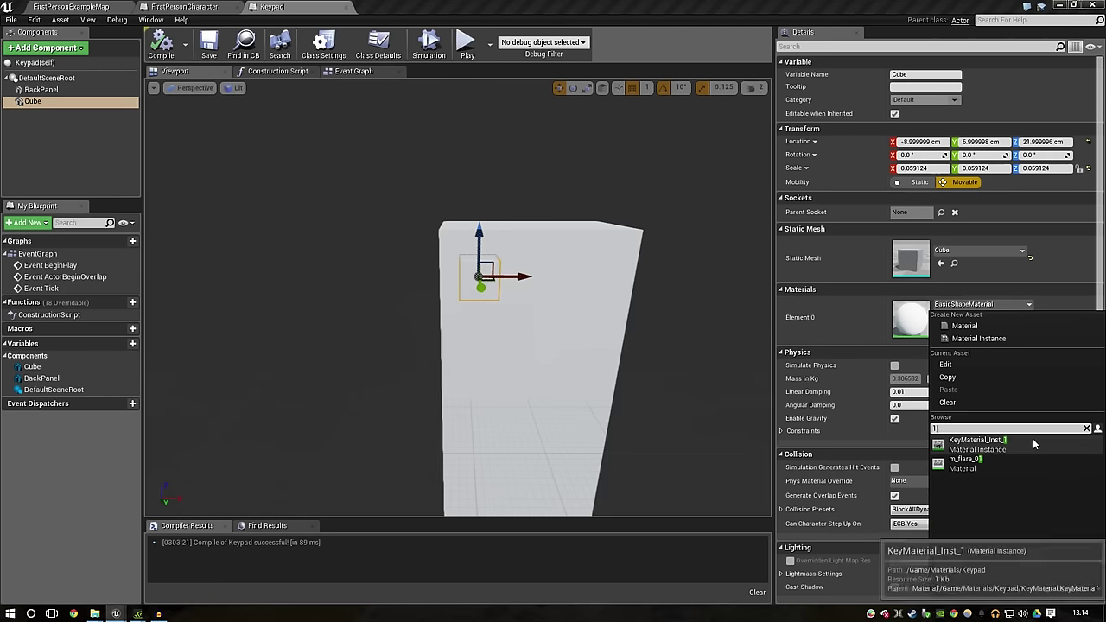
left_click(977, 445)
left_click(638, 297)
left_click(480, 281)
mouse_move(548, 334)
left_mouse_down("alt")
mouse_move(470, 368)
mouse_move(433, 355)
mouse_move(484, 372)
left_mouse_up("alt")
left_click_drag(546, 305, 458, 346, "alt")
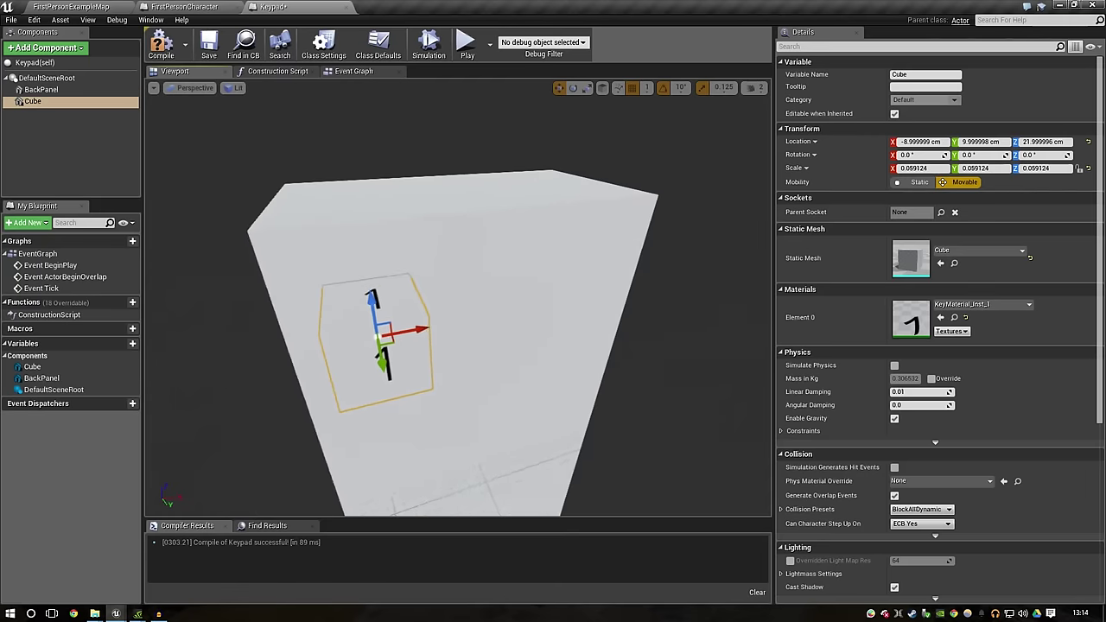
Step: Move the key cube back flush against the panel, to Location Y 4.999998
left_click(71, 47)
type("stat")
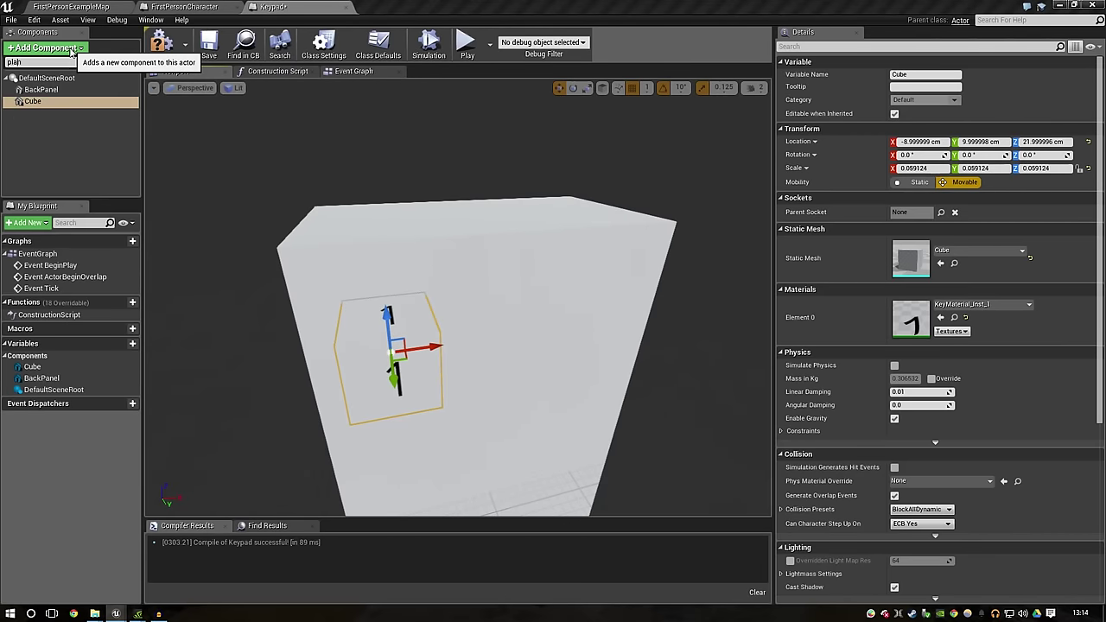
key("BackSpace")
key("BackSpace")
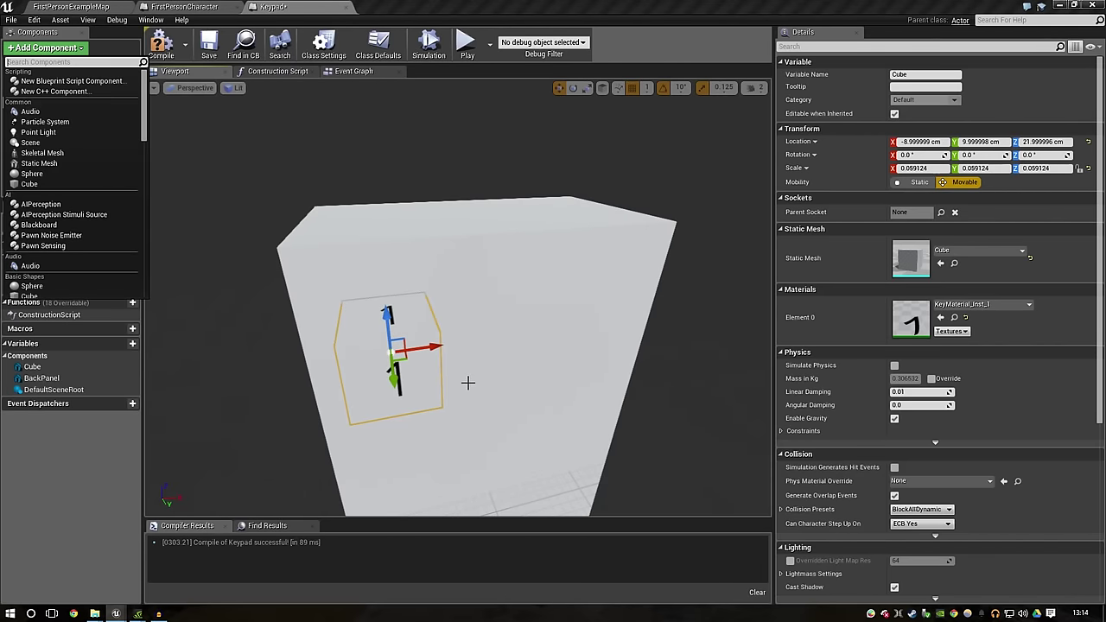
left_click(393, 368)
mouse_move(393, 368)
left_mouse_down("alt")
mouse_move(407, 370)
mouse_move(383, 380)
left_mouse_up("alt")
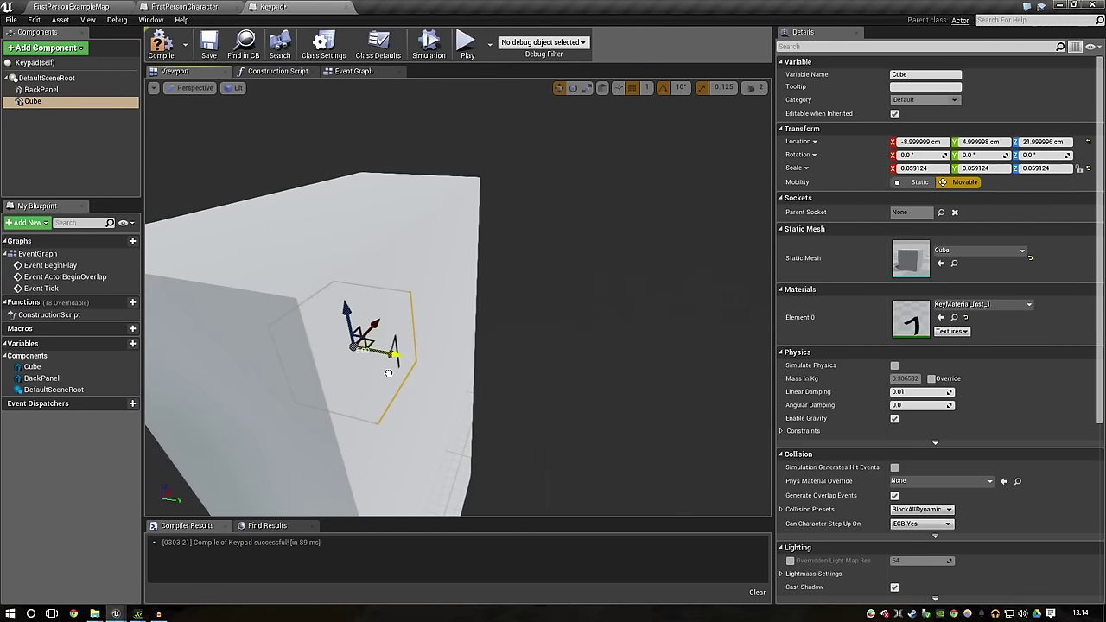
scroll(542, 265, "down", 5)
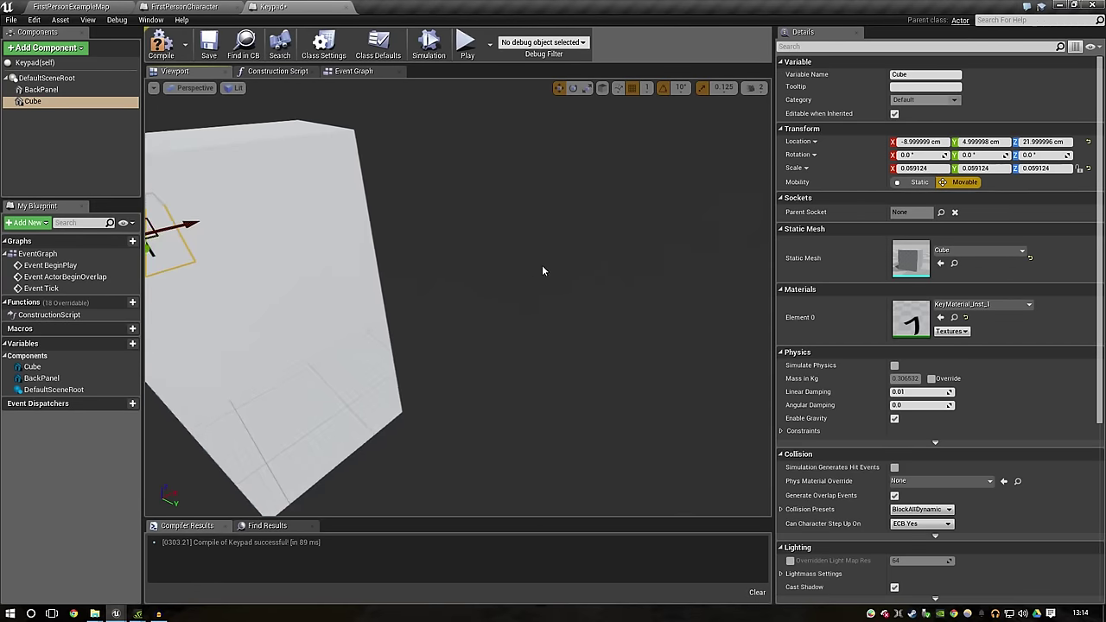
left_click(483, 237)
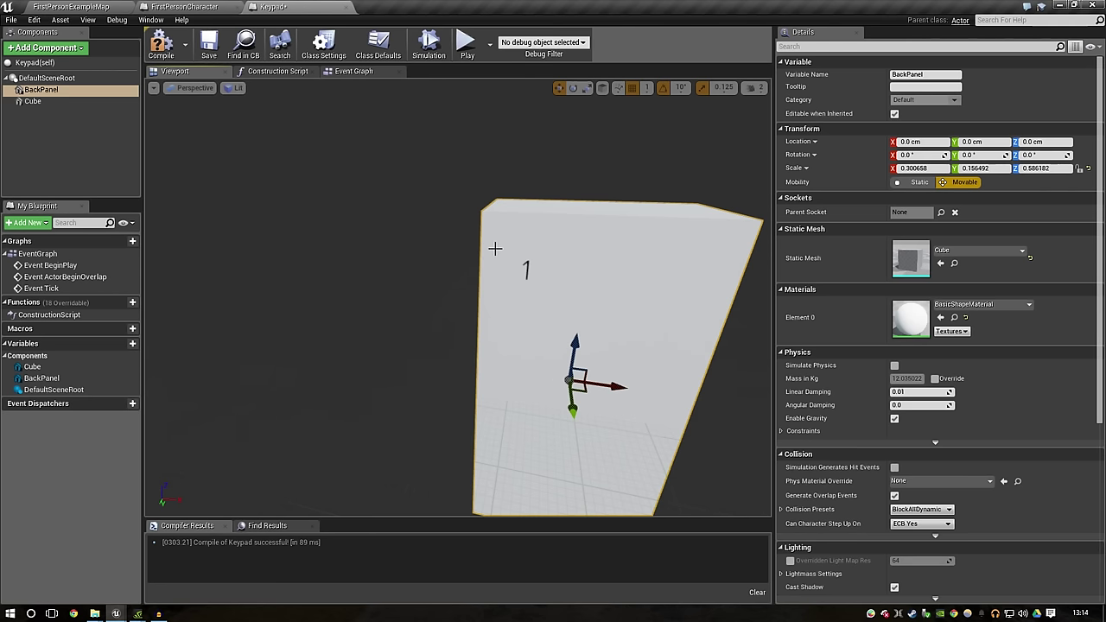
left_click(518, 264)
left_click_drag(518, 264, 463, 260, "alt")
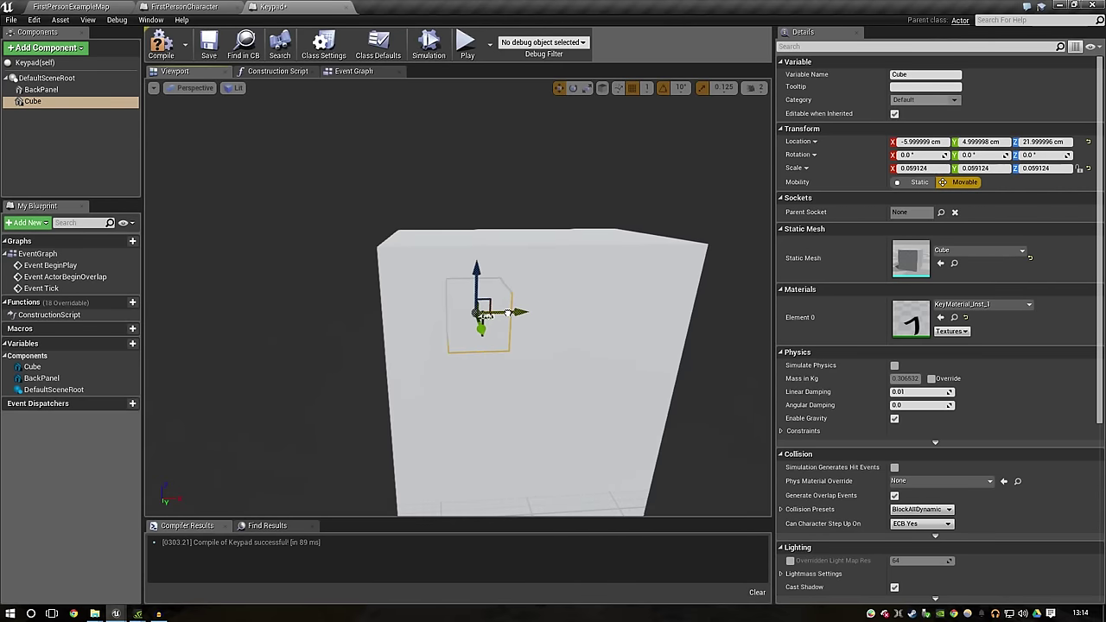
left_click(79, 101)
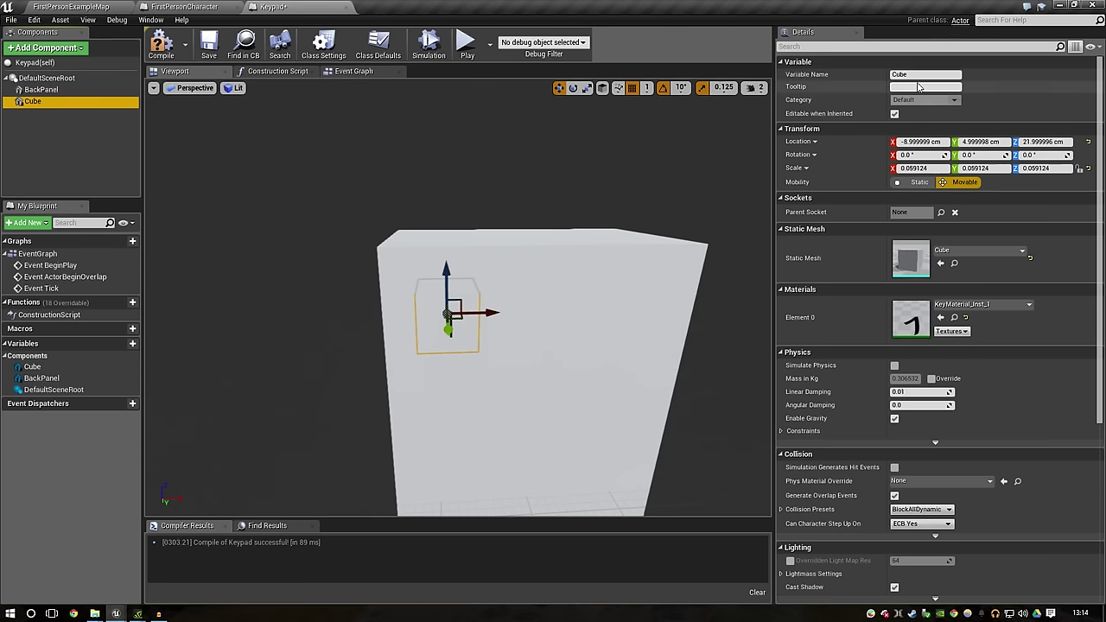
Step: Rename the key cube component to 1
key("F2")
type("1")
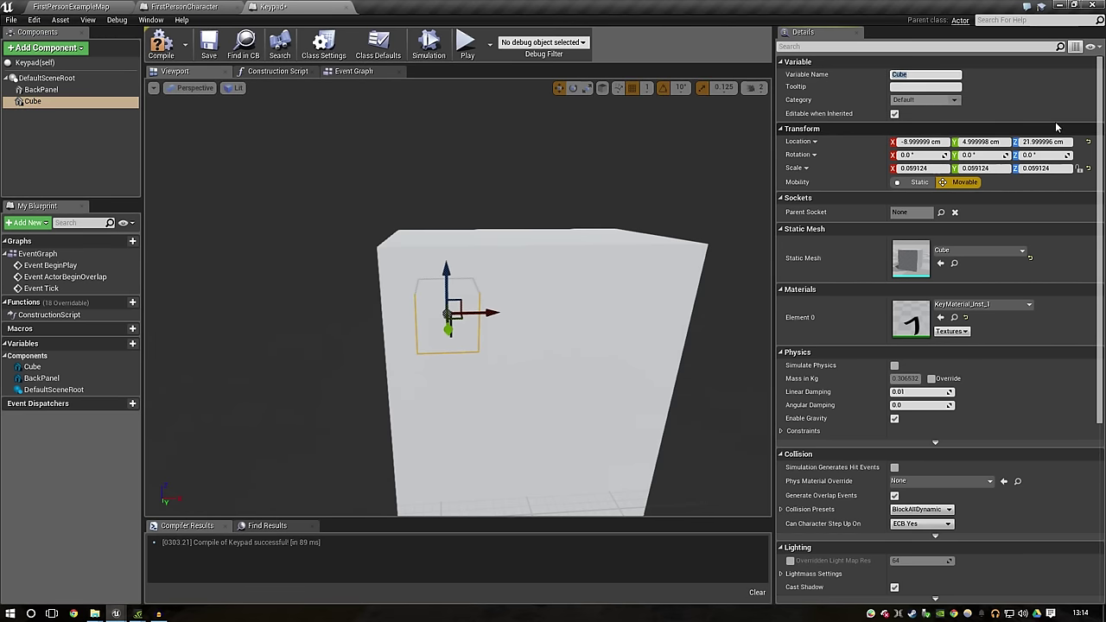
key("Return")
right_click(88, 102)
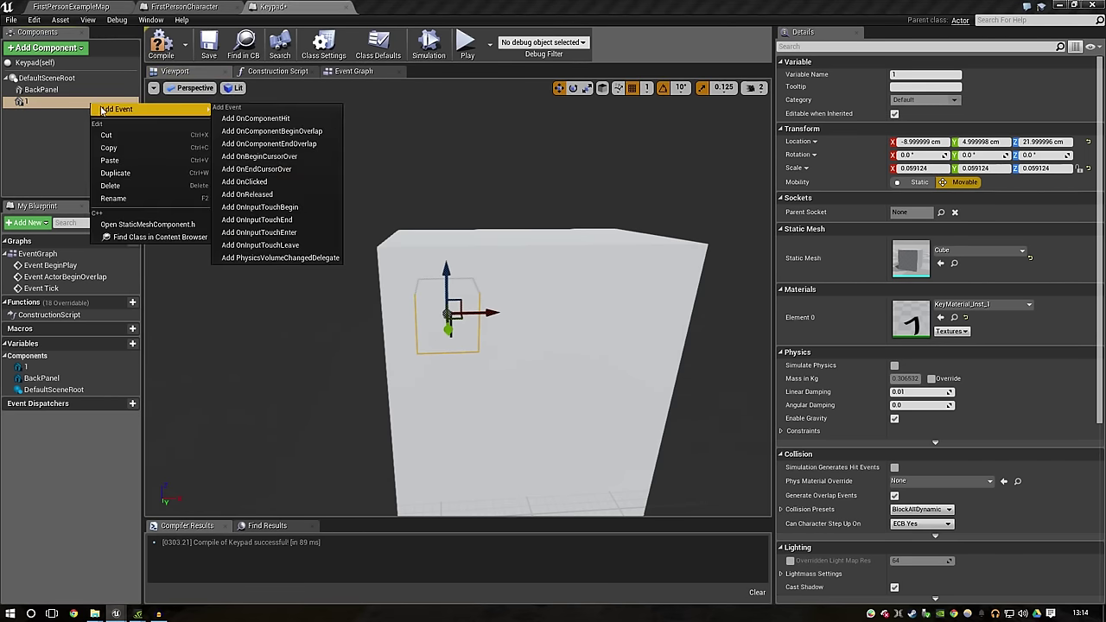
left_click(19, 147)
Step: Duplicate key 1 into key 2, place it to the right, and give it KeyMaterial_Inst_2
key("ctrl+w")
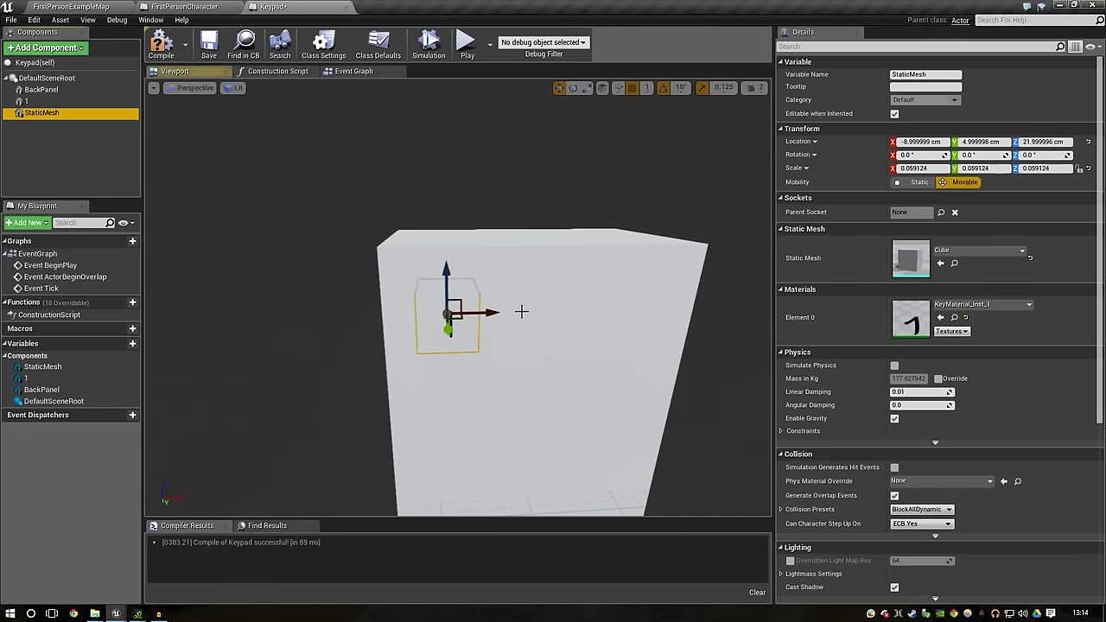
left_click(920, 74)
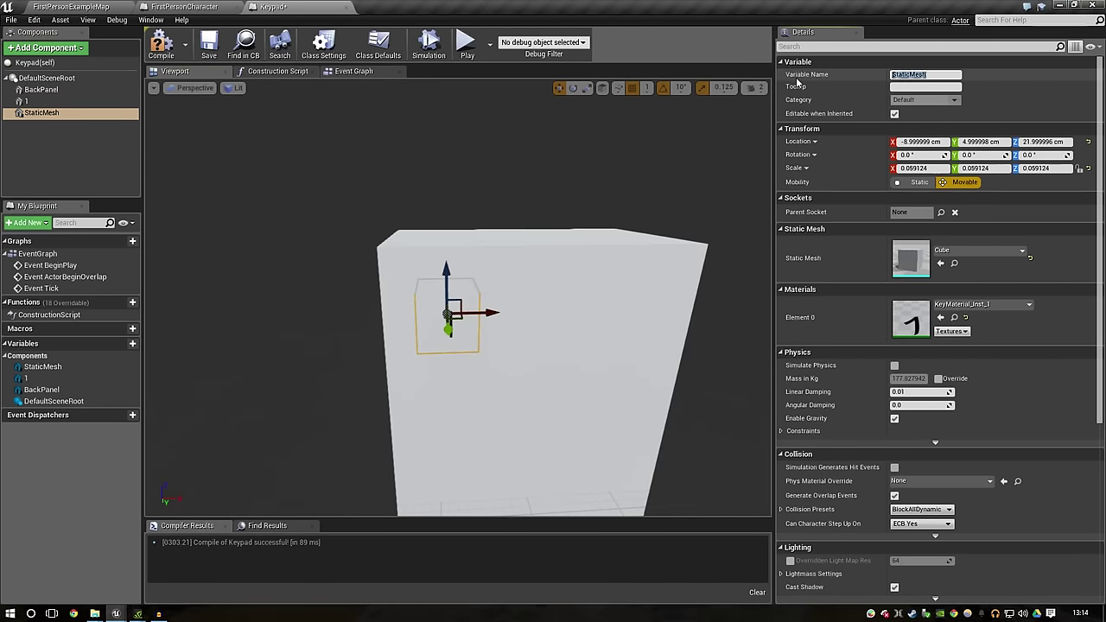
type("2")
left_click_drag(494, 312, 572, 314)
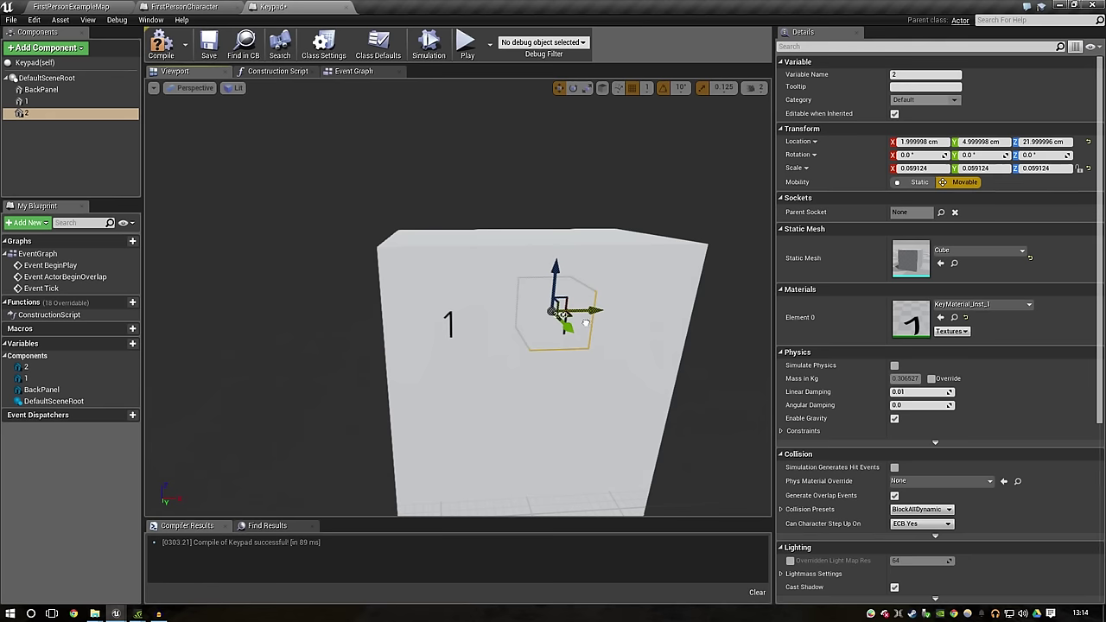
left_click_drag(572, 315, 561, 313)
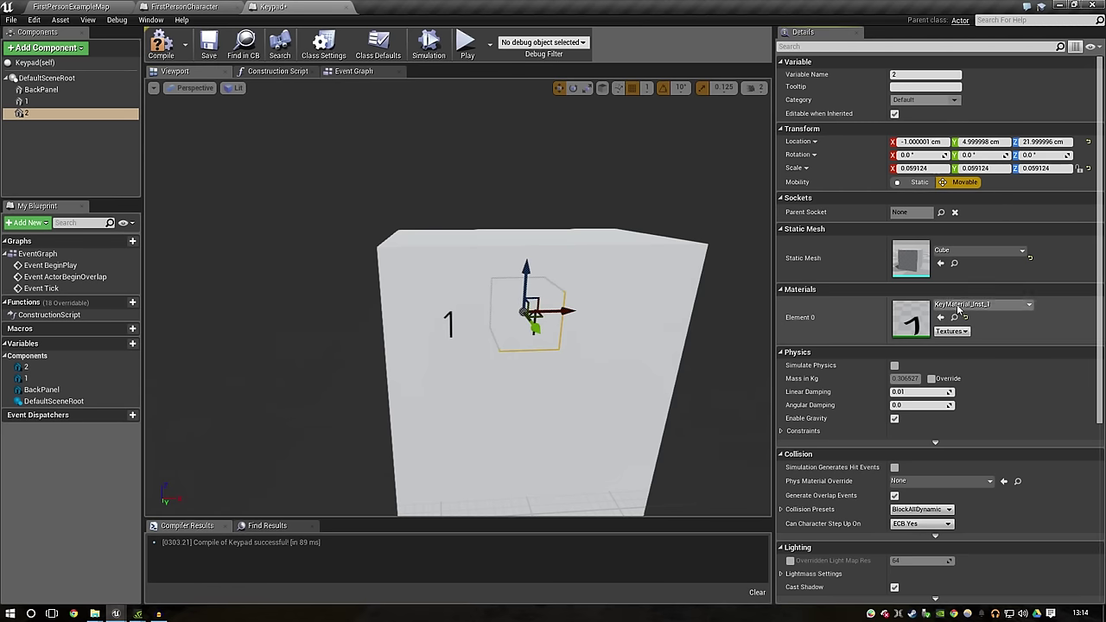
left_click(958, 307)
type("2")
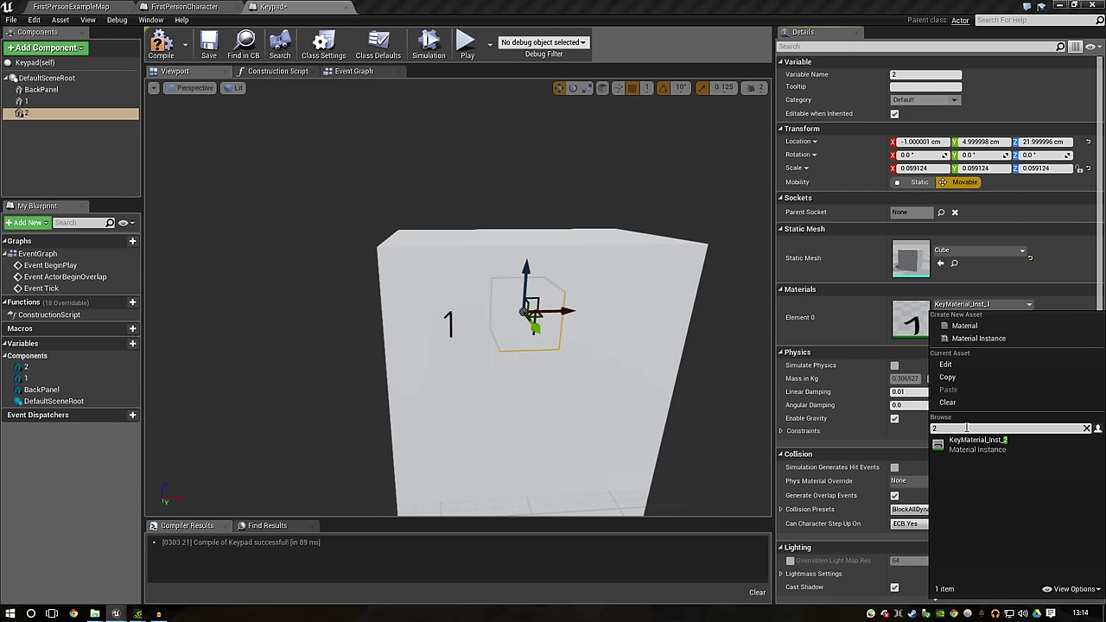
left_click(973, 442)
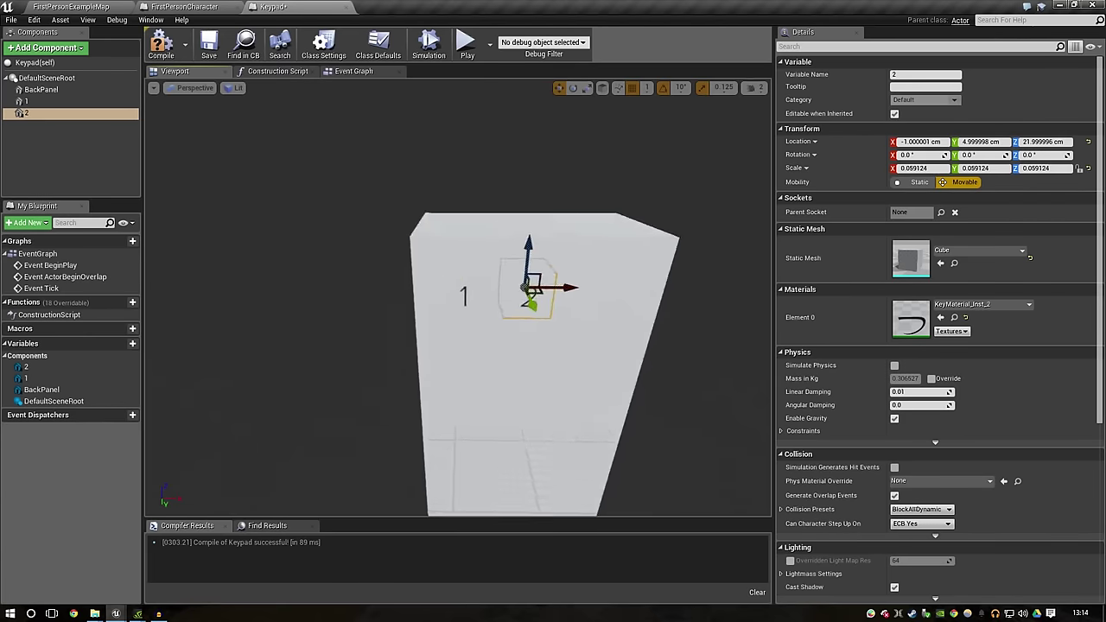
right_click(71, 112)
left_click(83, 155)
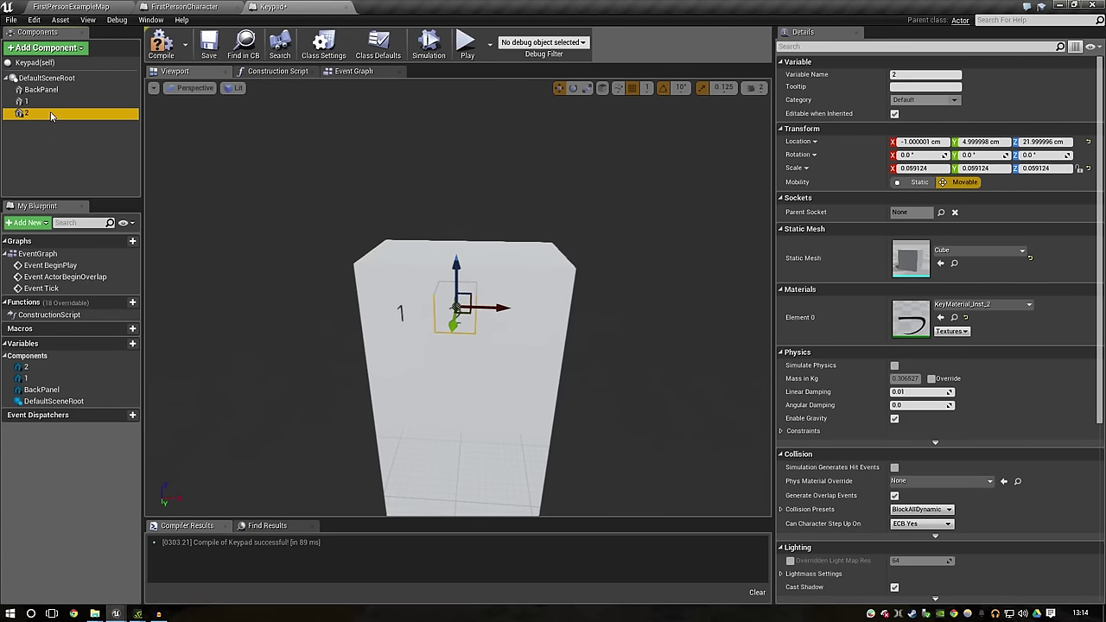
Step: Duplicate key 2 into key 3 with KeyMaterial_Inst_3, right of key 2, named 3
key("ctrl+w")
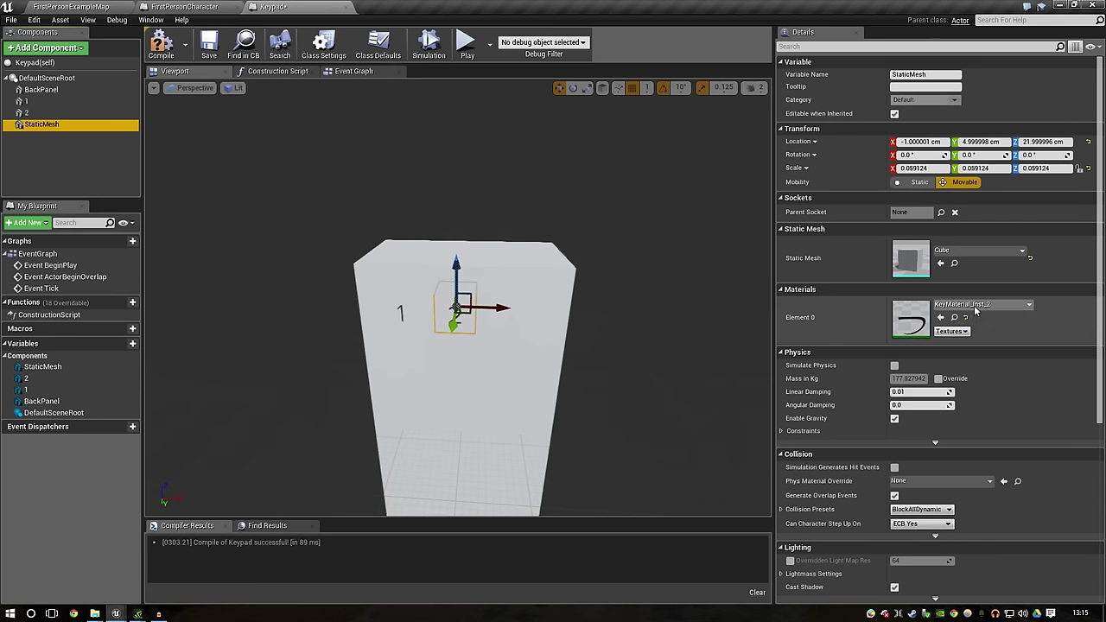
left_click(977, 305)
left_click(970, 442)
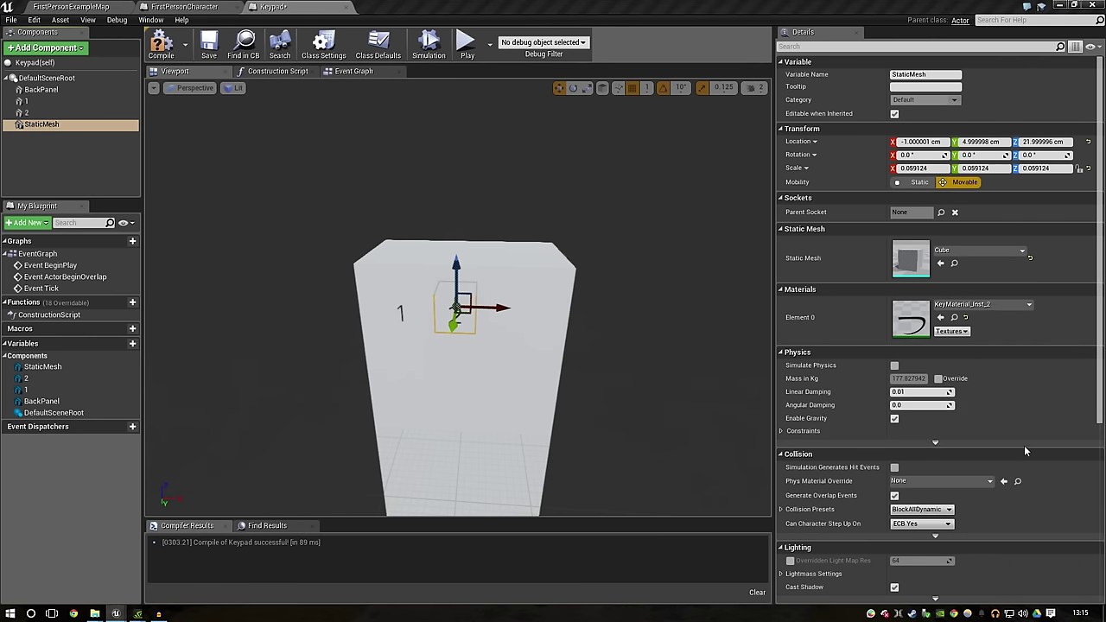
left_click_drag(480, 307, 543, 313)
right_click_drag(473, 363, 465, 329)
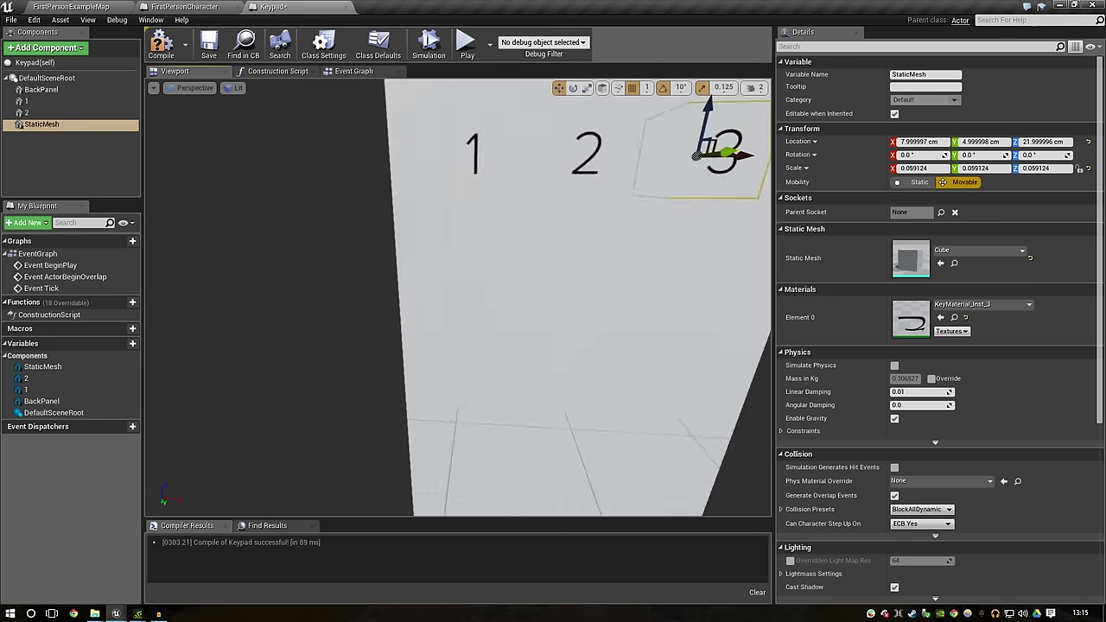
left_click(430, 287)
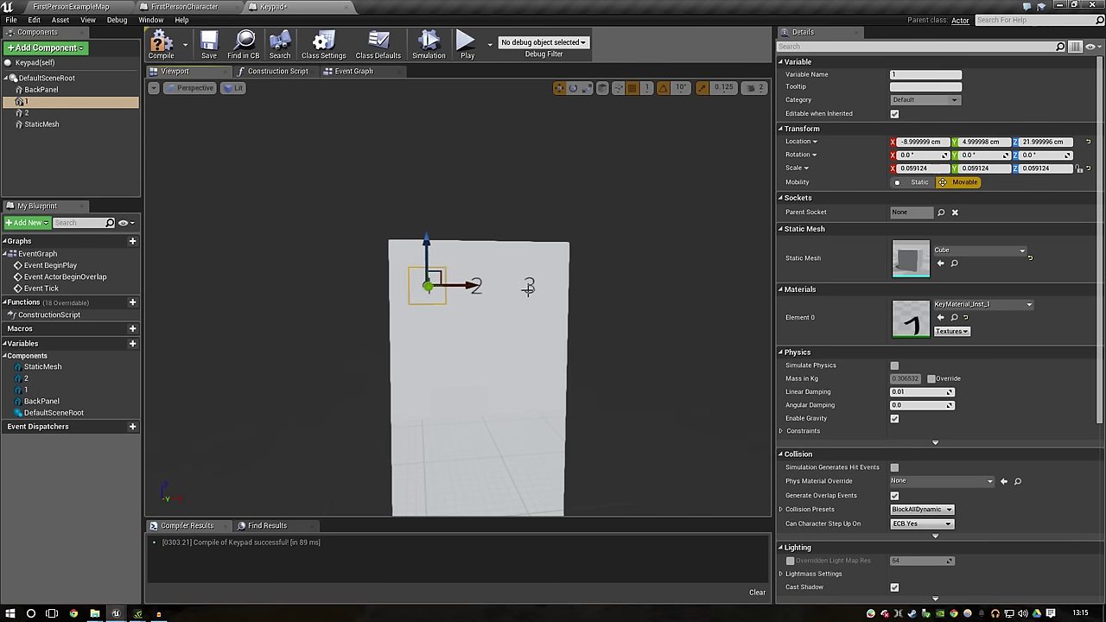
left_click(528, 289, "ctrl")
left_click(478, 288, "ctrl")
left_click(73, 123)
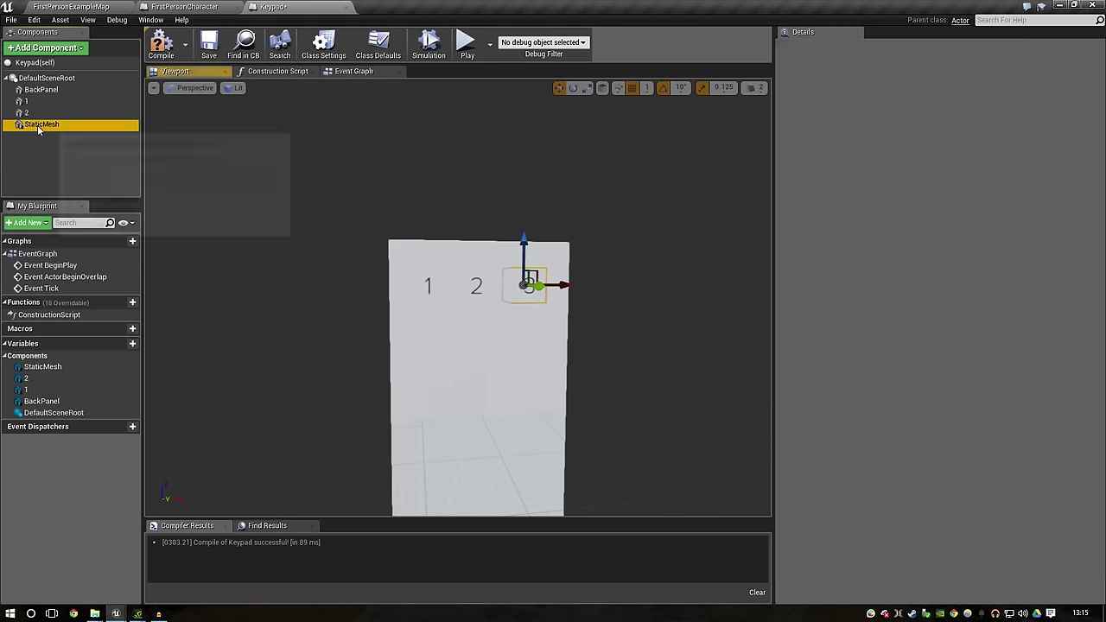
type("3")
key("Return")
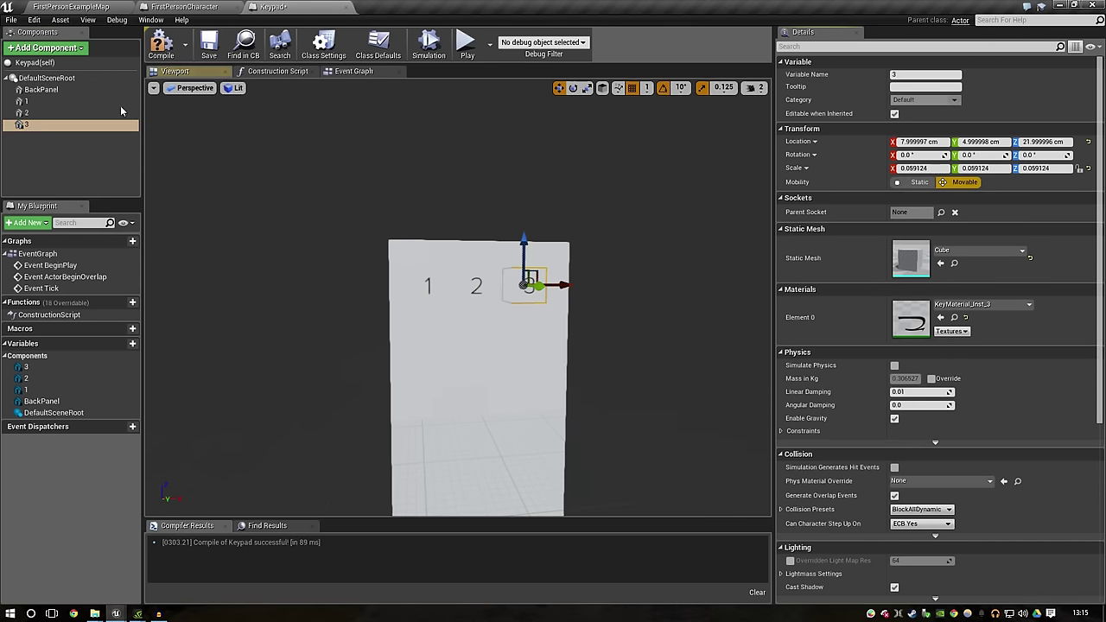
left_click(30, 101)
Step: Copy keys 1–3 and paste them as a second row below the first
left_click(40, 126, "shift")
right_click(42, 110)
left_click(76, 155)
right_click(77, 155)
left_click(93, 172)
left_click_drag(475, 244, 476, 294)
Step: Paste another copy of the row and move it down as the third row
left_click(60, 183)
right_click(61, 183)
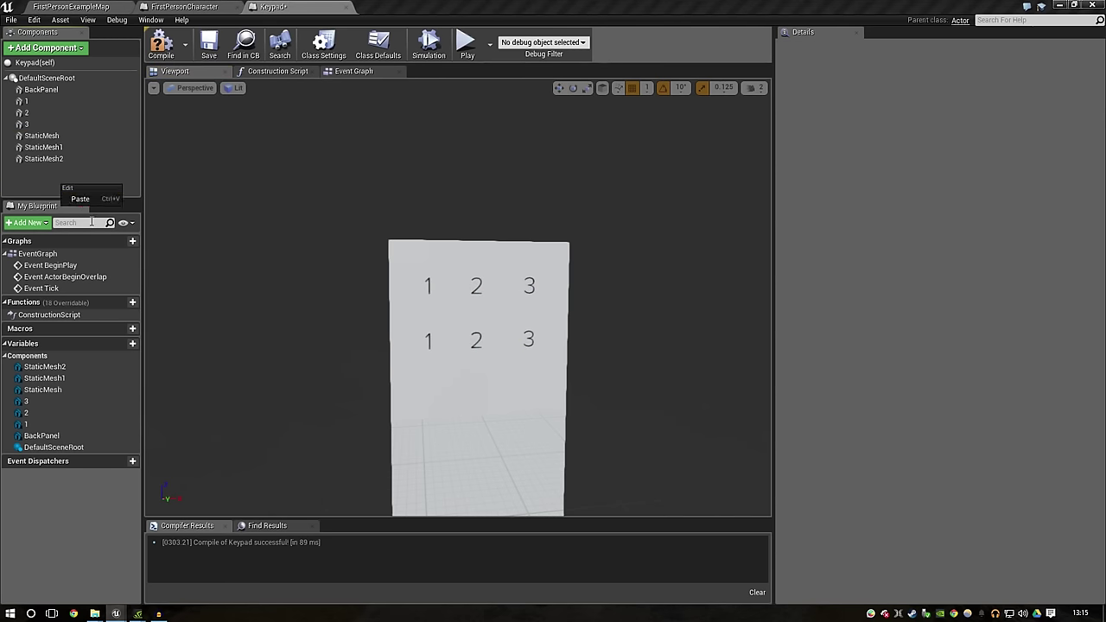
left_click(88, 196)
left_click_drag(473, 255, 474, 358)
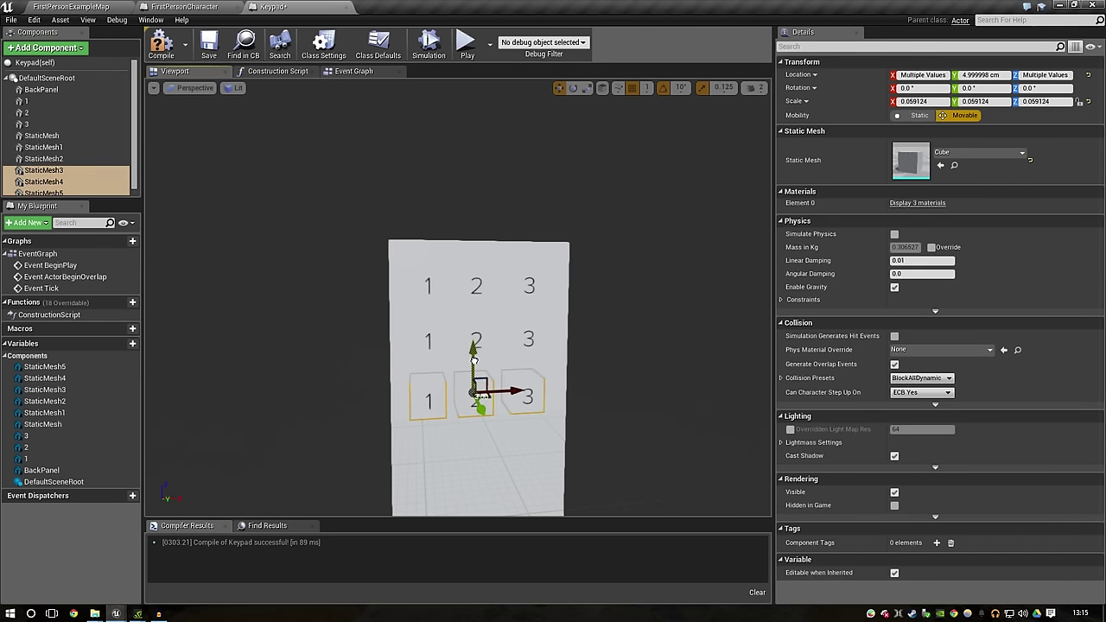
left_click_drag(600, 319, 588, 322)
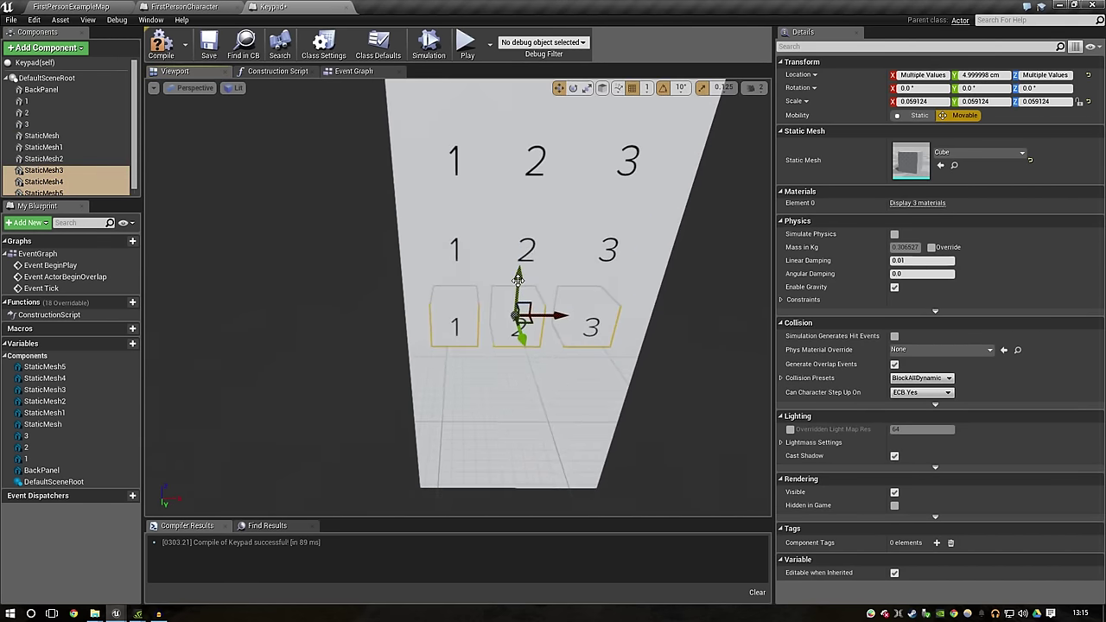
left_click(590, 329)
left_click(523, 322)
left_click_drag(613, 375, 457, 257)
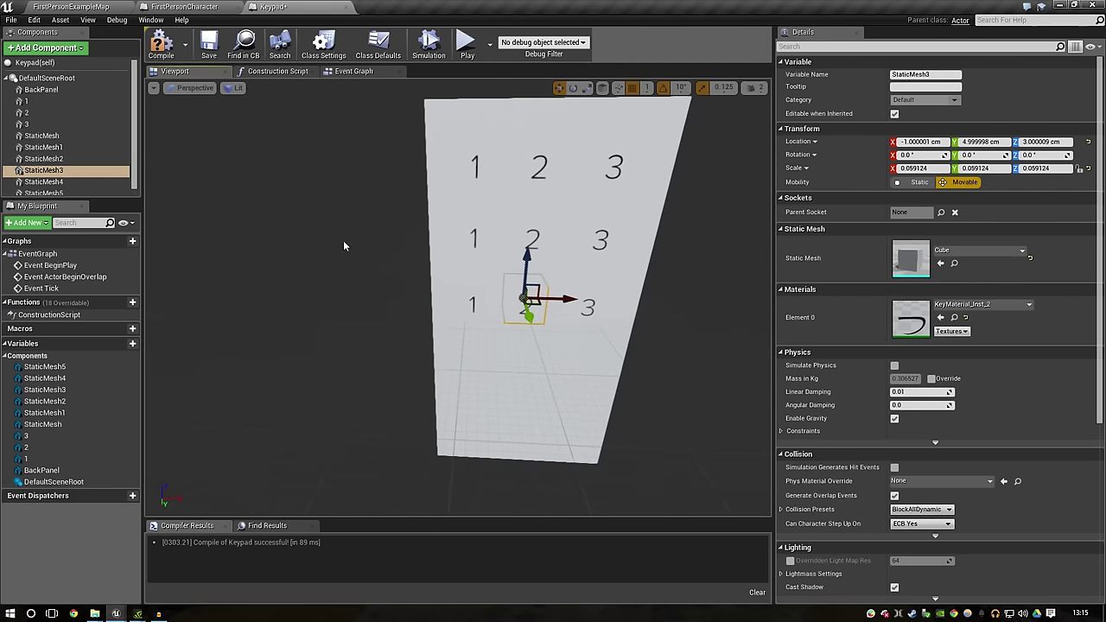
Step: Paste one extra key below the middle column, then select the second-row left key's material slot
right_click(69, 177)
left_click(43, 193)
right_click(91, 194)
left_click(121, 252)
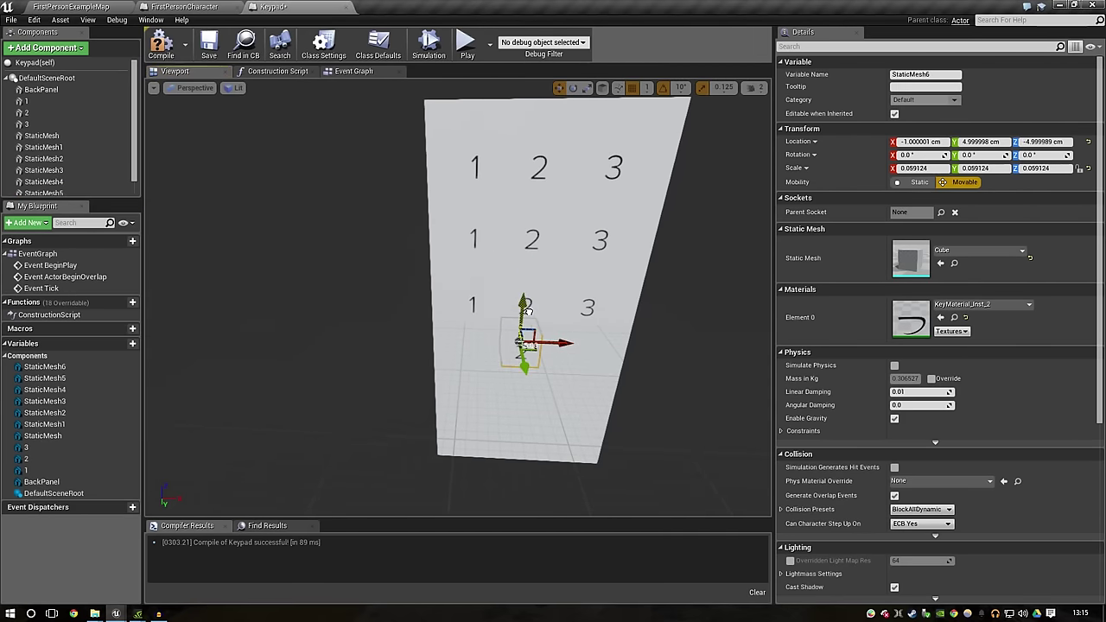
left_click(480, 239)
left_click(981, 304)
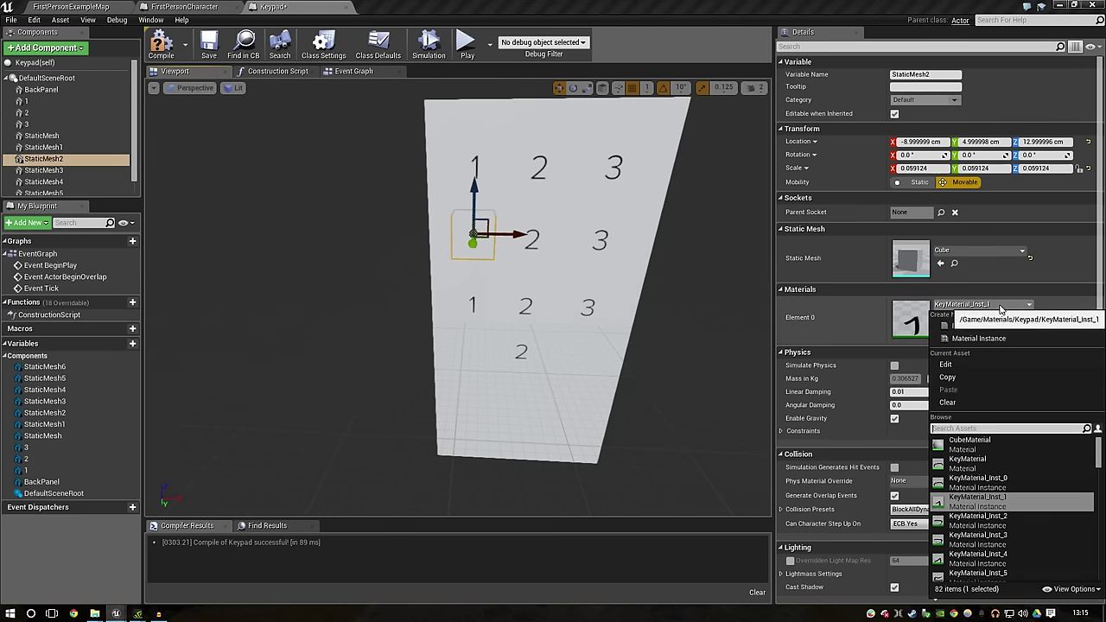
Step: Give key 4 the digit-4 material, then name the centre key 5 with KeyMaterial_Inst_5
scroll(995, 484, "down", 2)
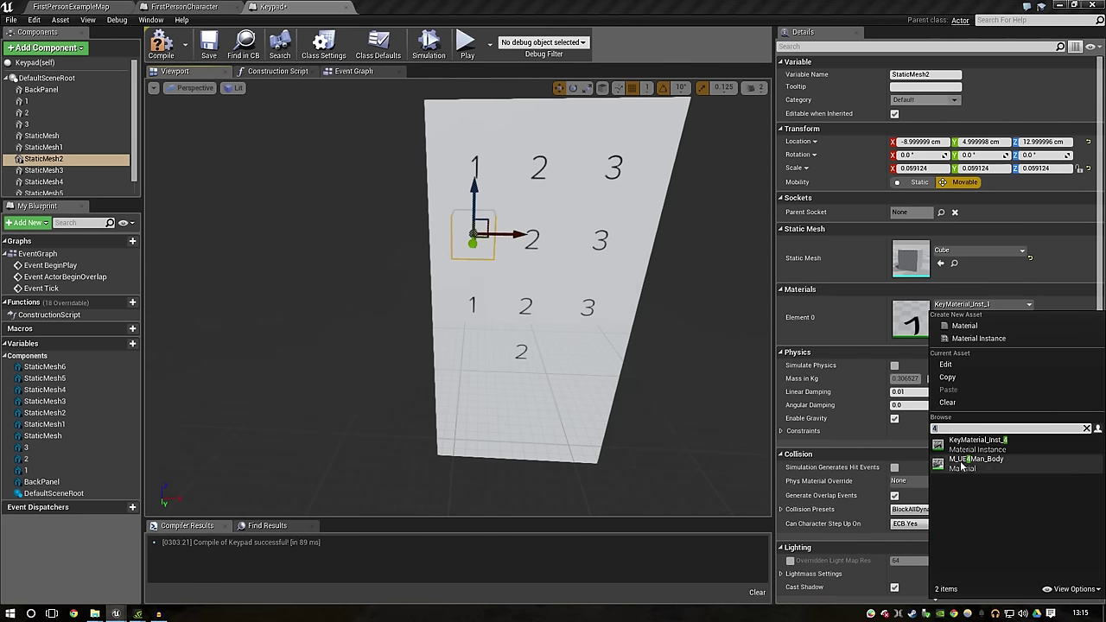
left_click(977, 465)
left_click(941, 73)
type("4")
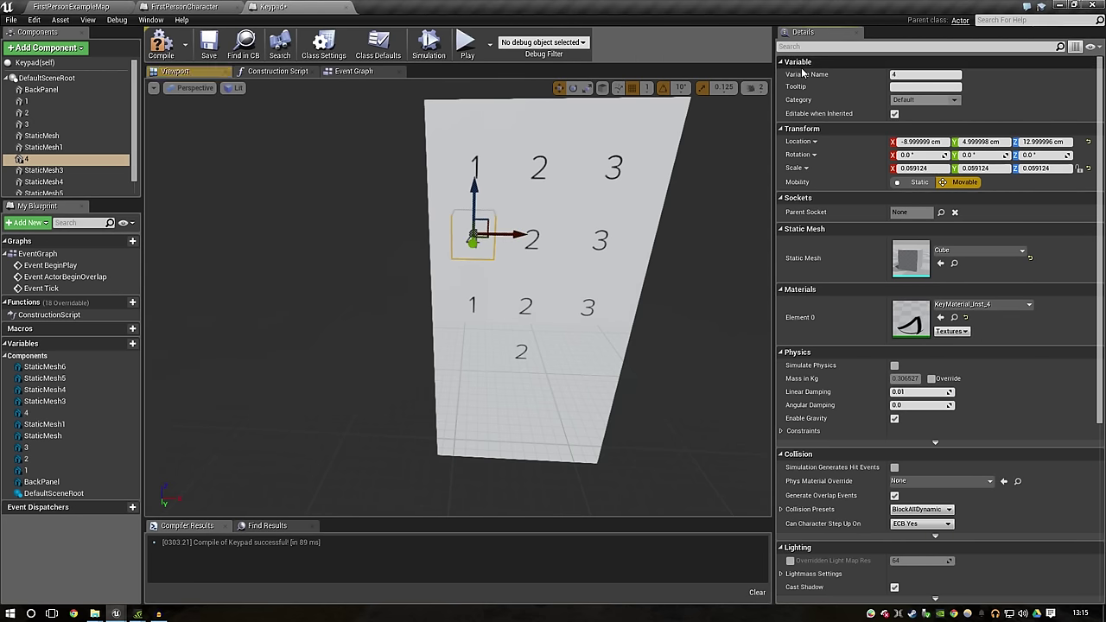
left_click(536, 240)
left_click(944, 74)
type("5")
key("Return")
left_click(977, 305)
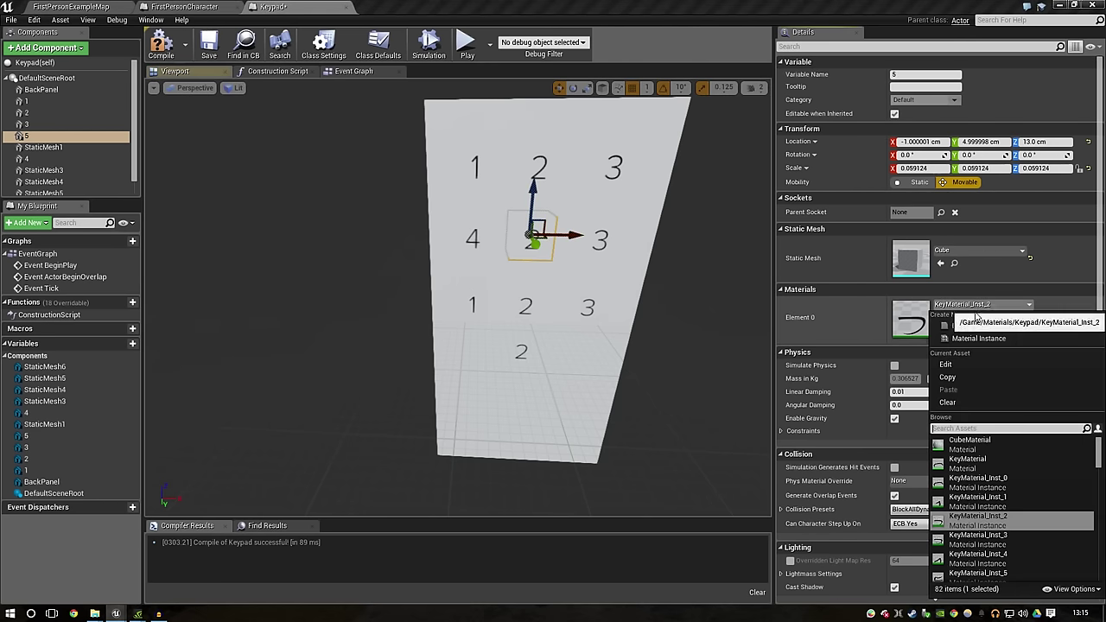
type("5")
key("Return")
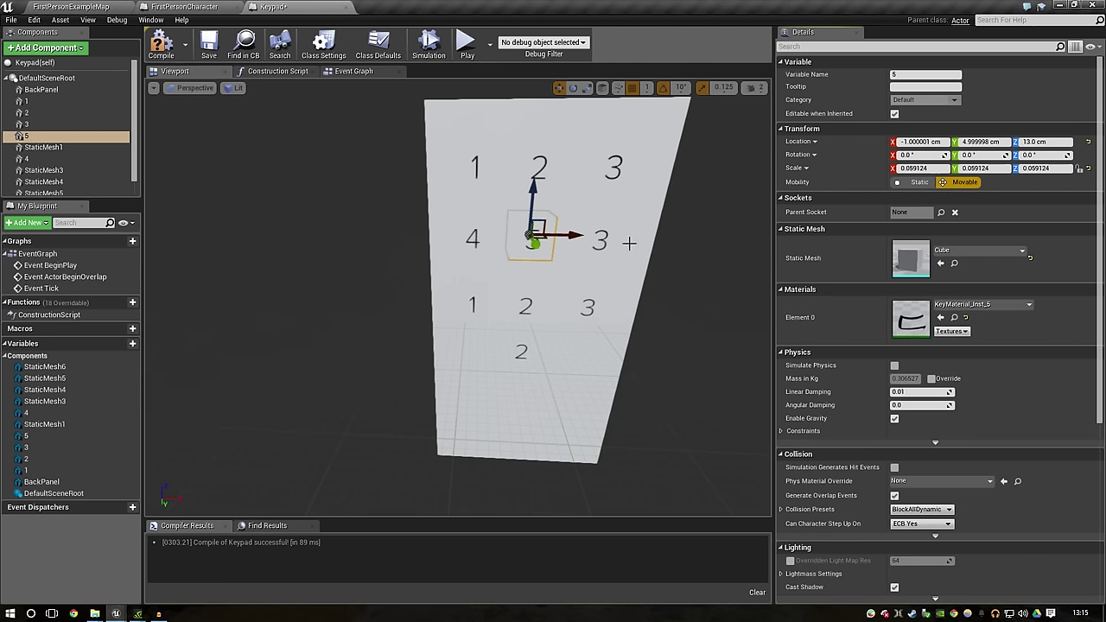
Step: Name the right middle key 6 and assign it KeyMaterial_Inst_6
left_click(630, 243)
key("F2")
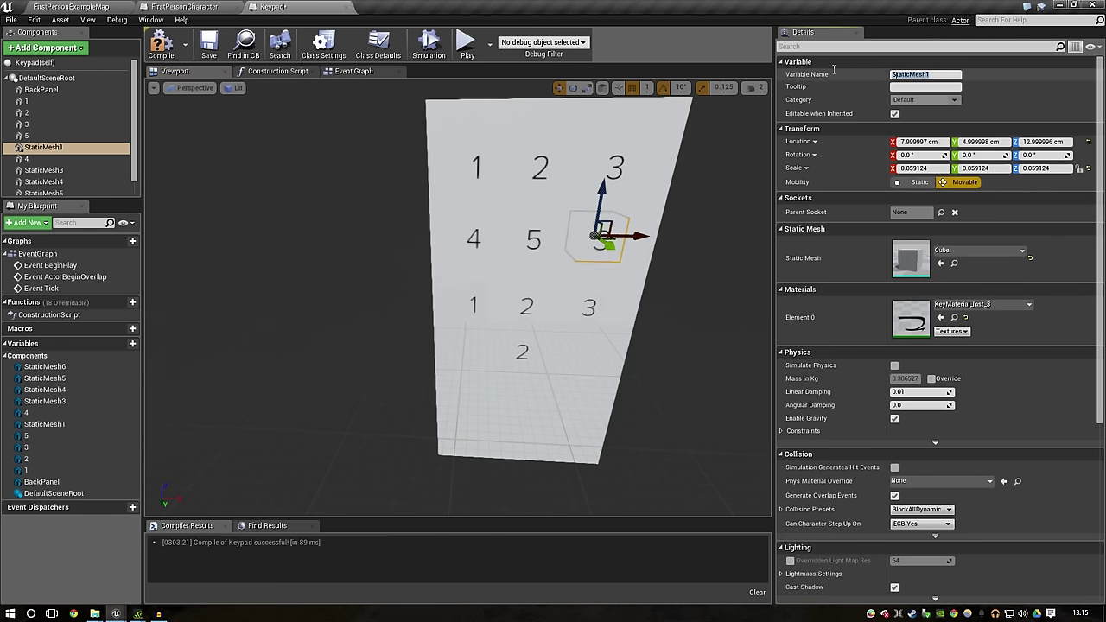
type("6")
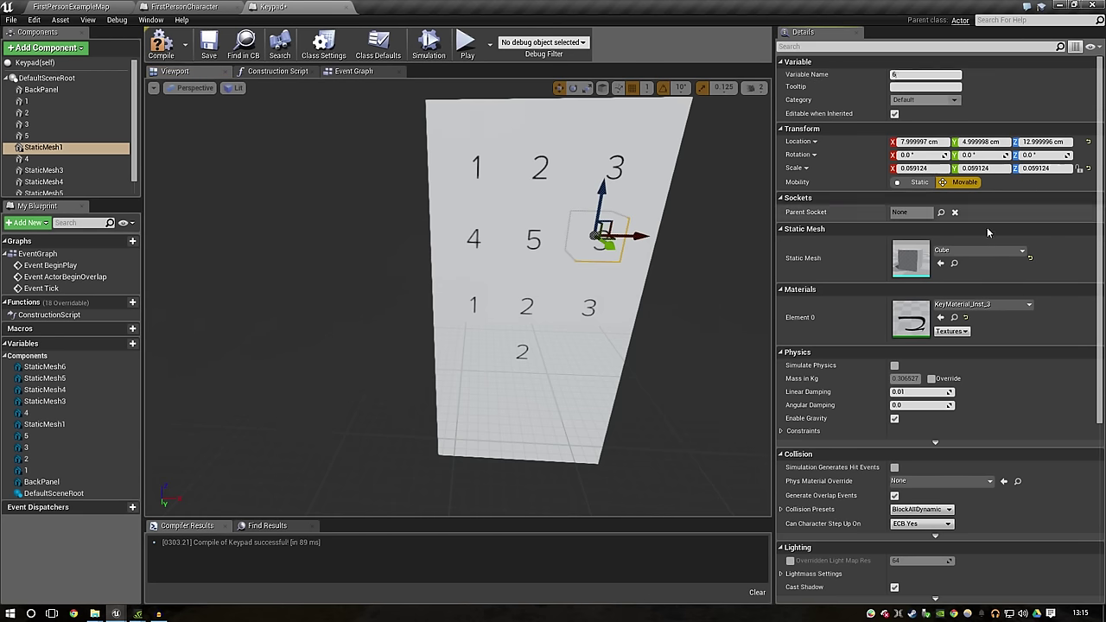
left_click(982, 306)
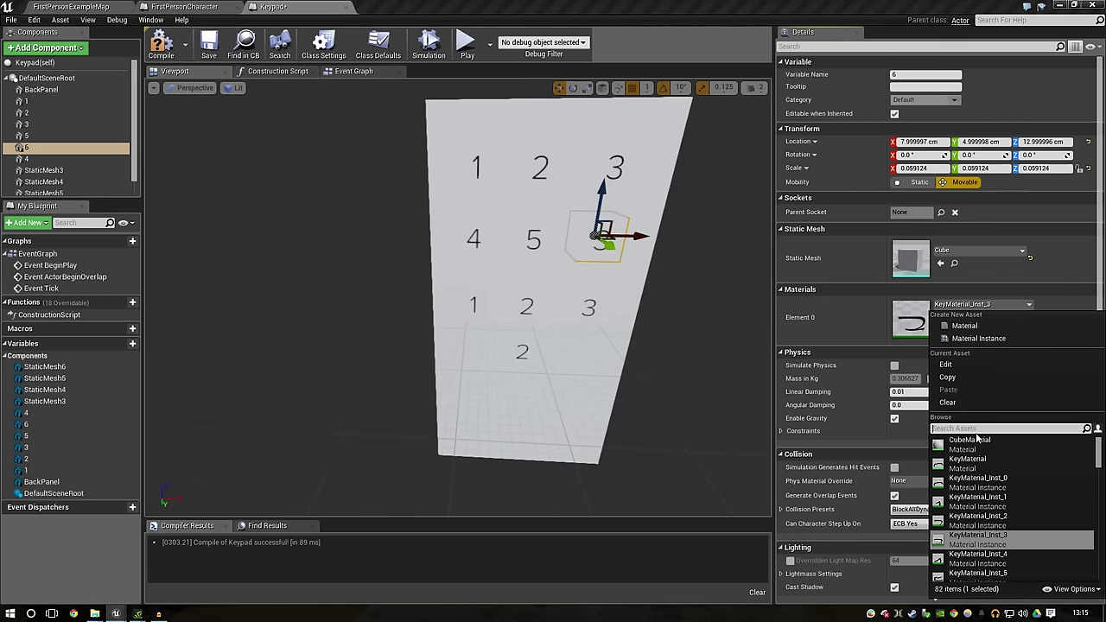
type("6")
left_click(978, 441)
Step: Name the bottom-left key 7 and assign it KeyMaterial_Inst_7
left_click(471, 311)
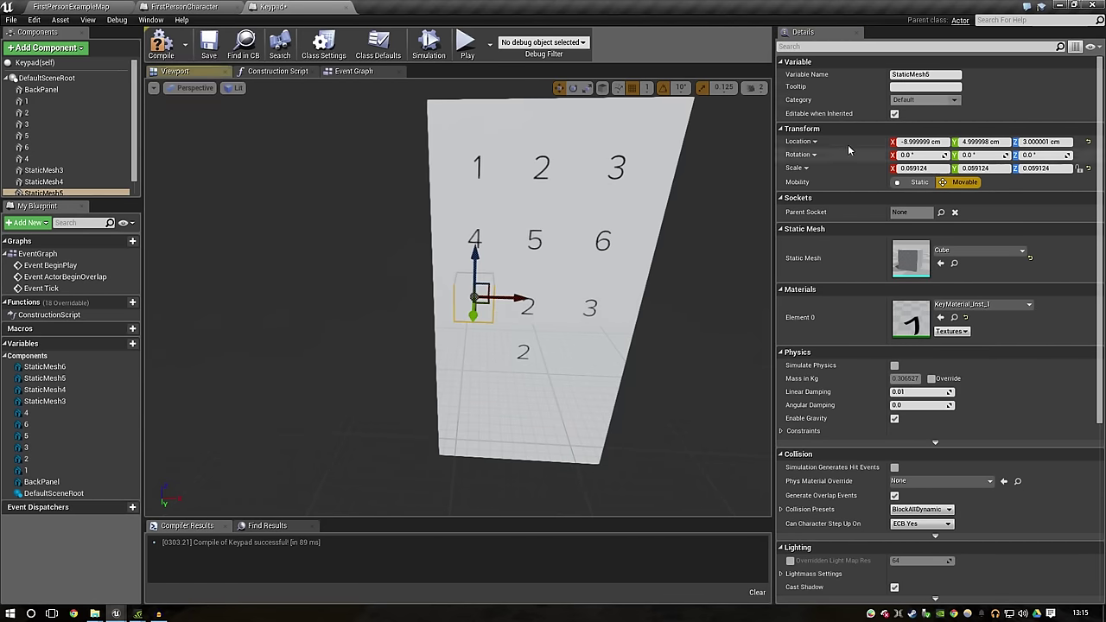
type("7")
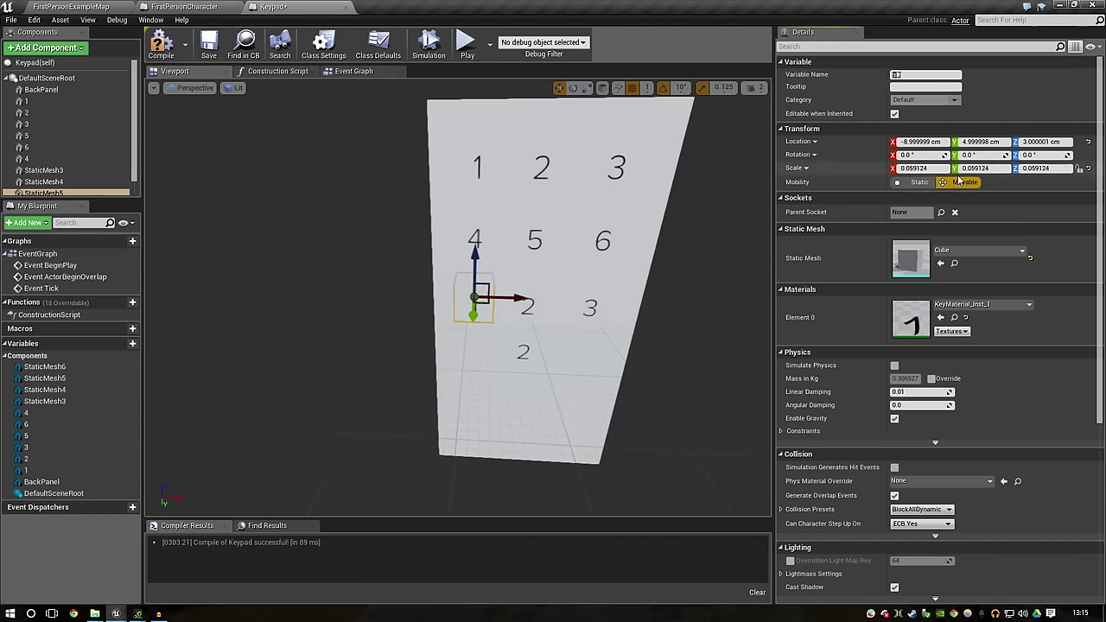
left_click(996, 306)
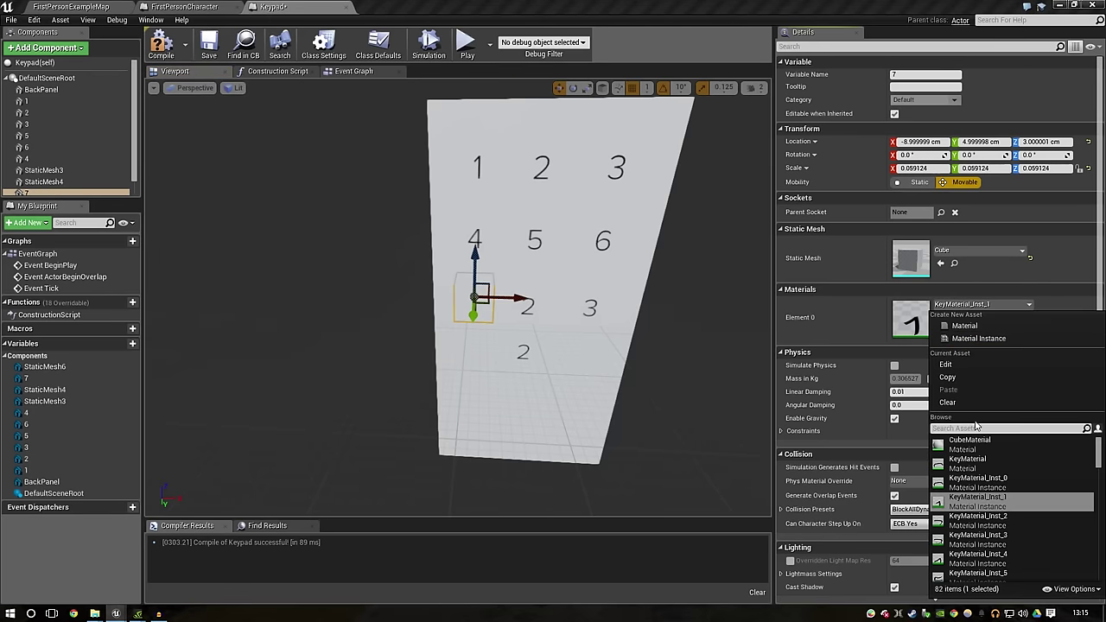
type("7")
key("Return")
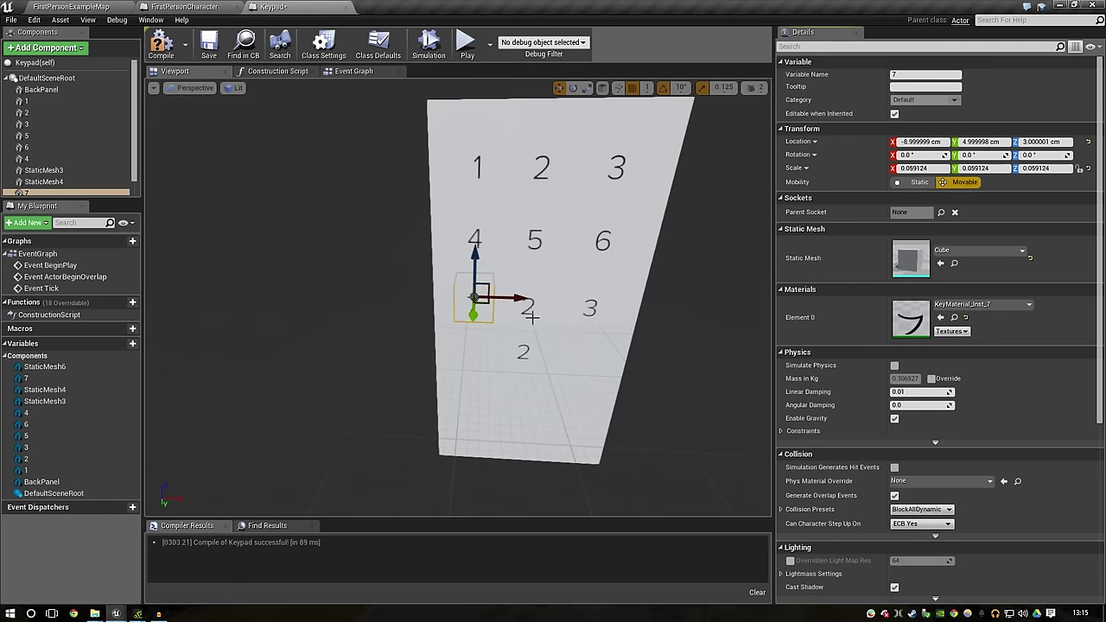
Step: Name the bottom-middle key 8 and assign it KeyMaterial_Inst_8
left_click(532, 302)
left_click(923, 74)
type("8")
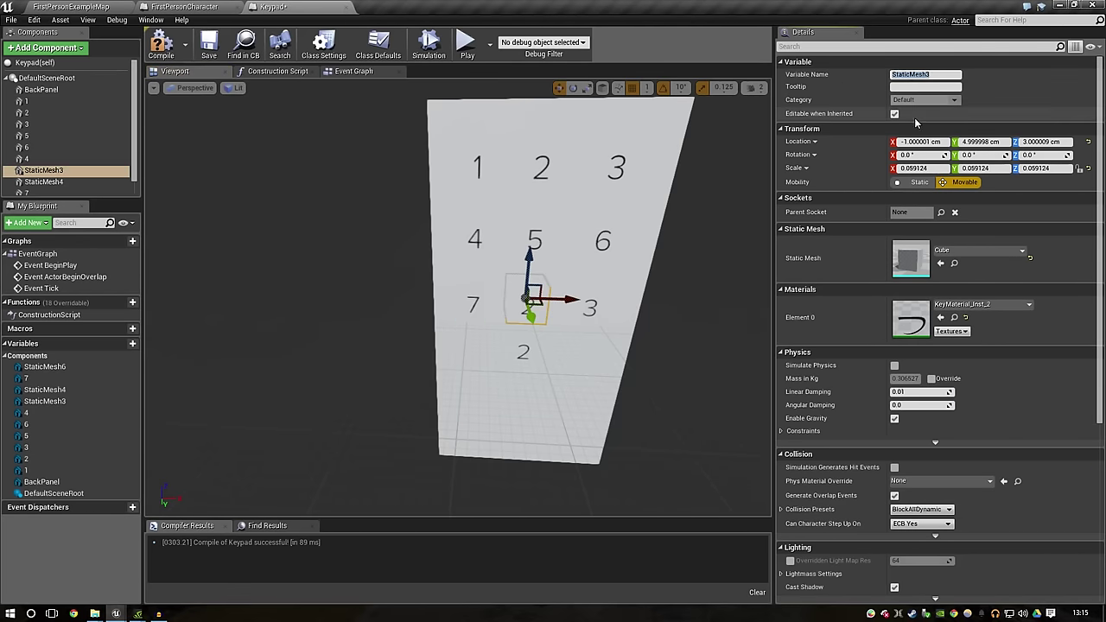
left_click(997, 313)
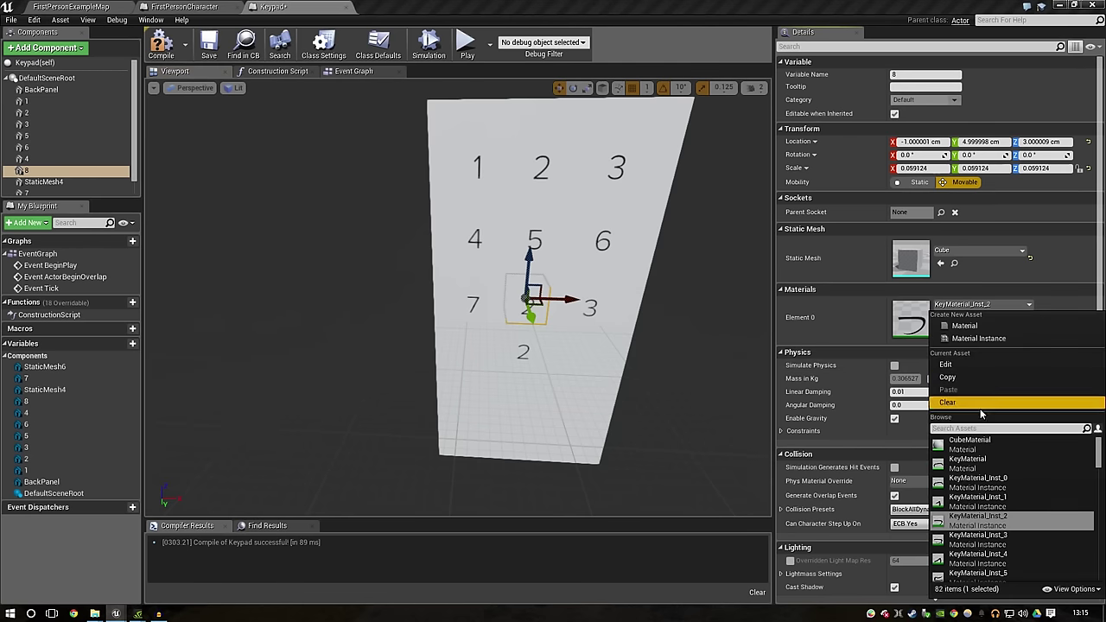
type("8")
key("Return")
Step: Name the bottom-right key 9 and assign it KeyMaterial_Inst_9
left_click(590, 318)
left_click(923, 75)
type("9")
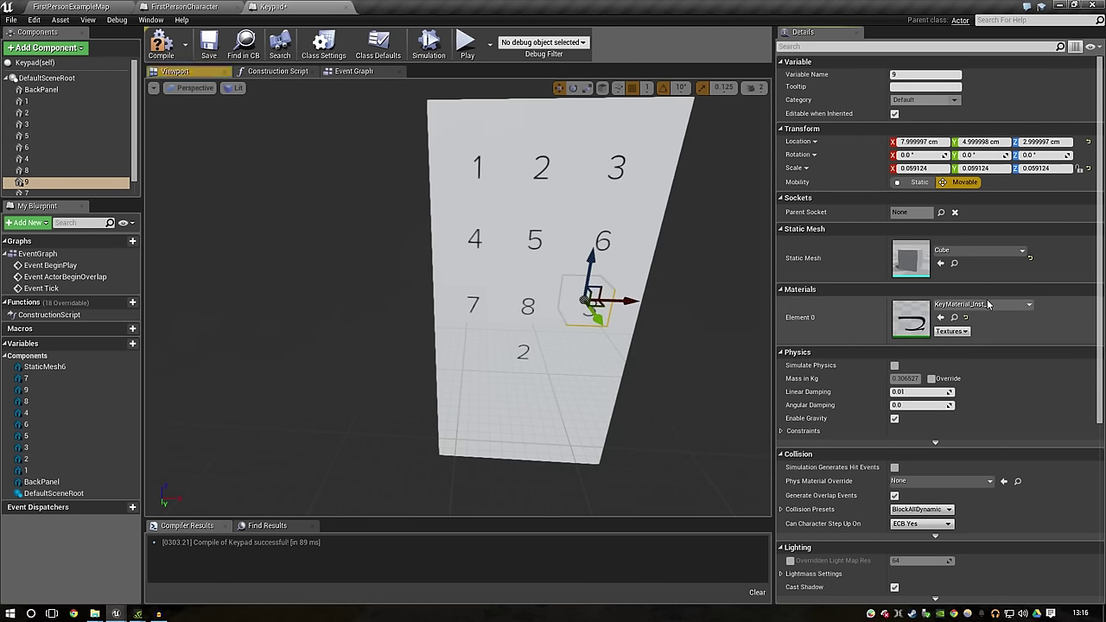
left_click(982, 304)
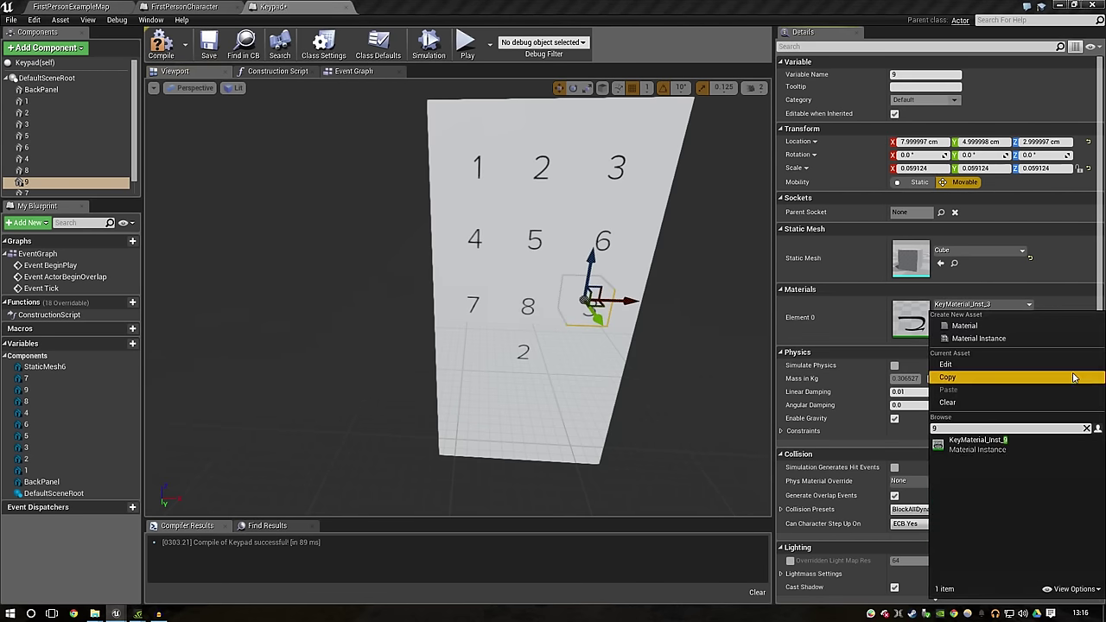
left_click(977, 439)
Step: Name the key below the grid 0 with KeyMaterial_Inst_0, then view the keypad frontally
left_click(532, 350)
left_click(923, 74)
type("9")
key("BackSpace")
type("0")
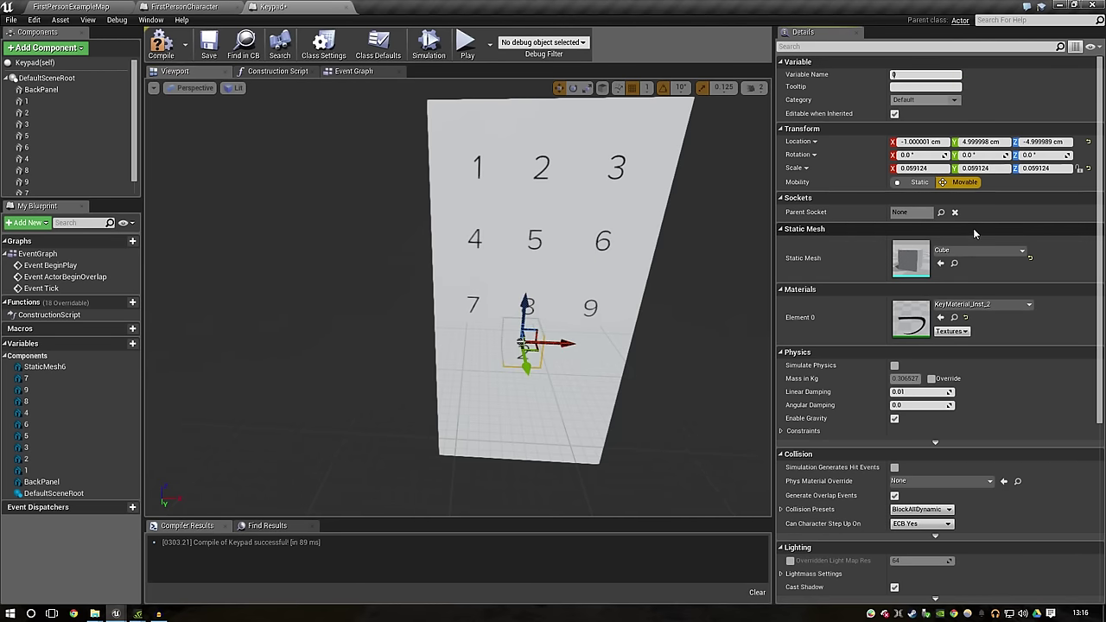
left_click(978, 305)
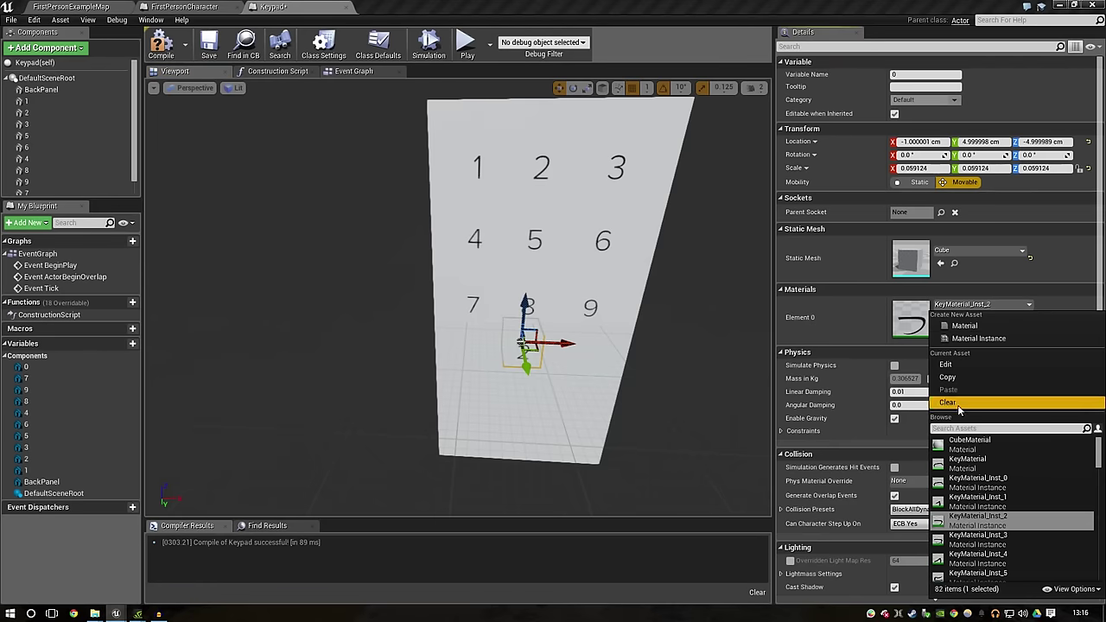
type("0")
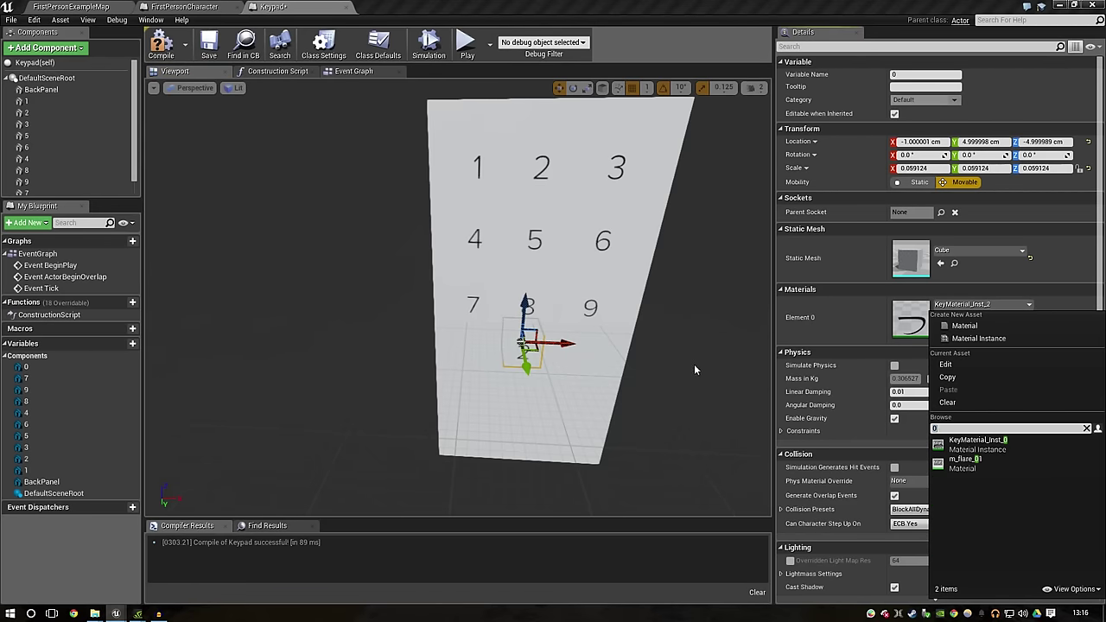
left_click(978, 444)
right_click_drag(519, 345, 484, 363)
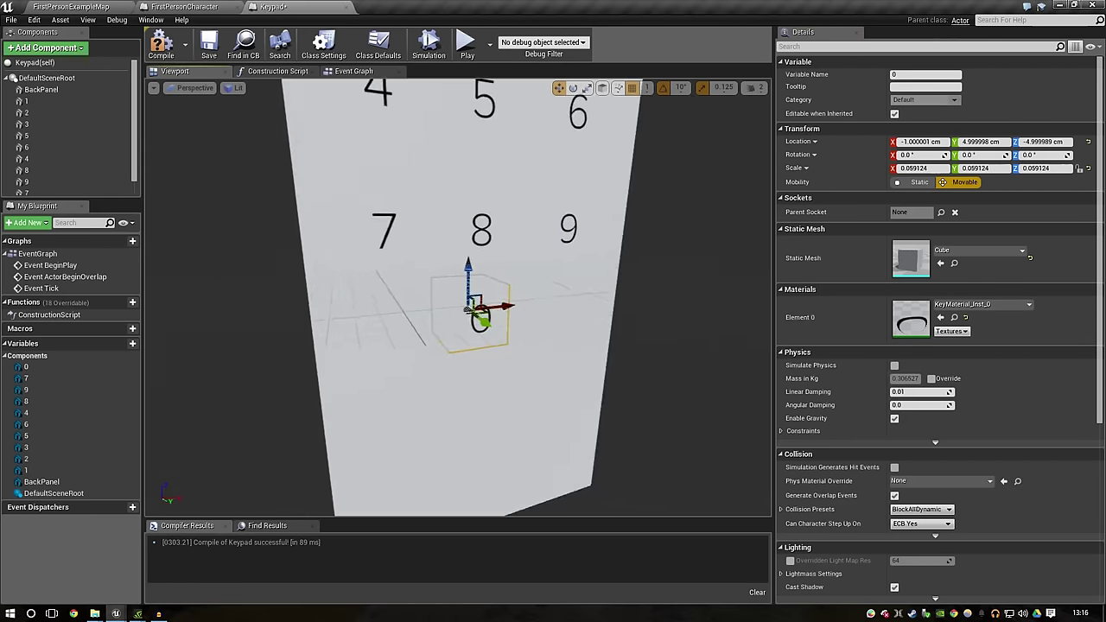
right_click_drag(464, 419, 449, 344)
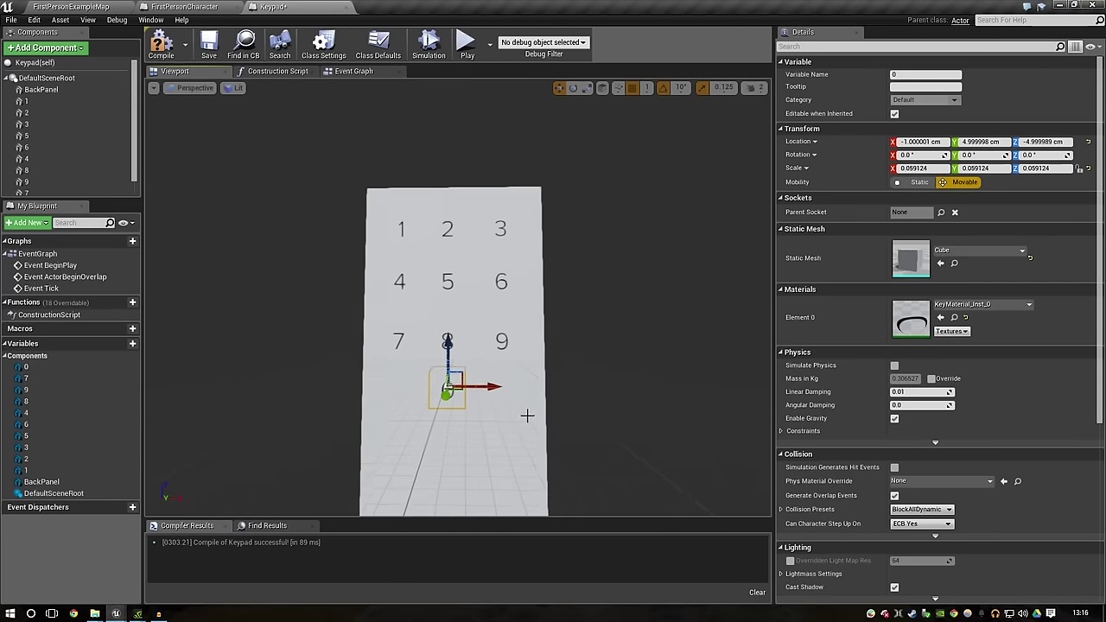
Step: Set Location X to 0.0 cm for keys 0, 8, 5 and 2
left_click(450, 335, "ctrl")
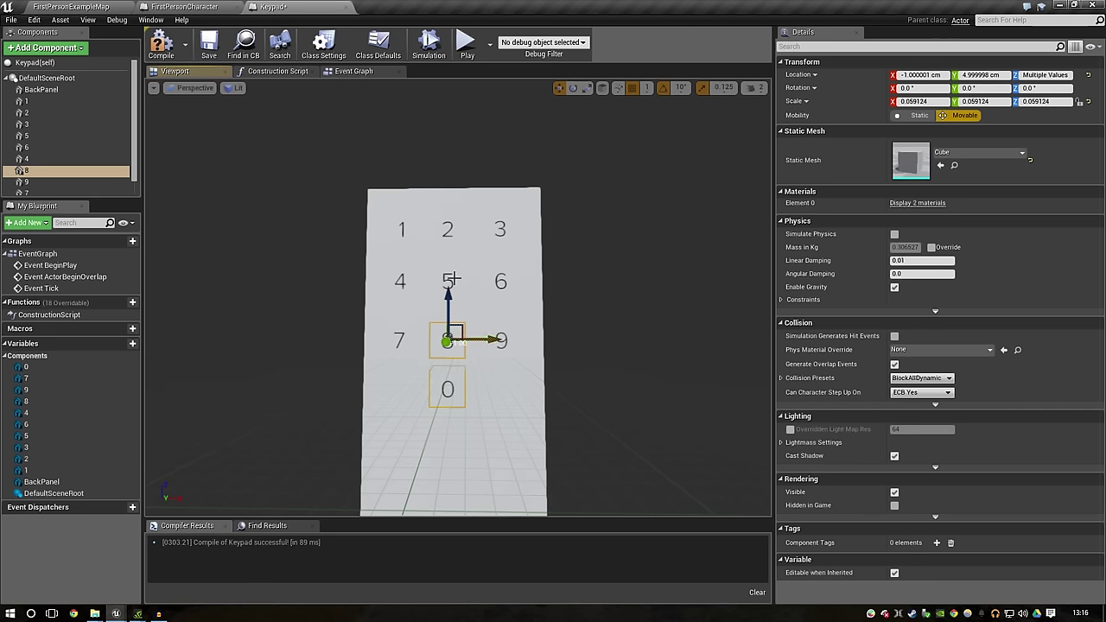
left_click(449, 282, "ctrl")
left_click(448, 227, "ctrl")
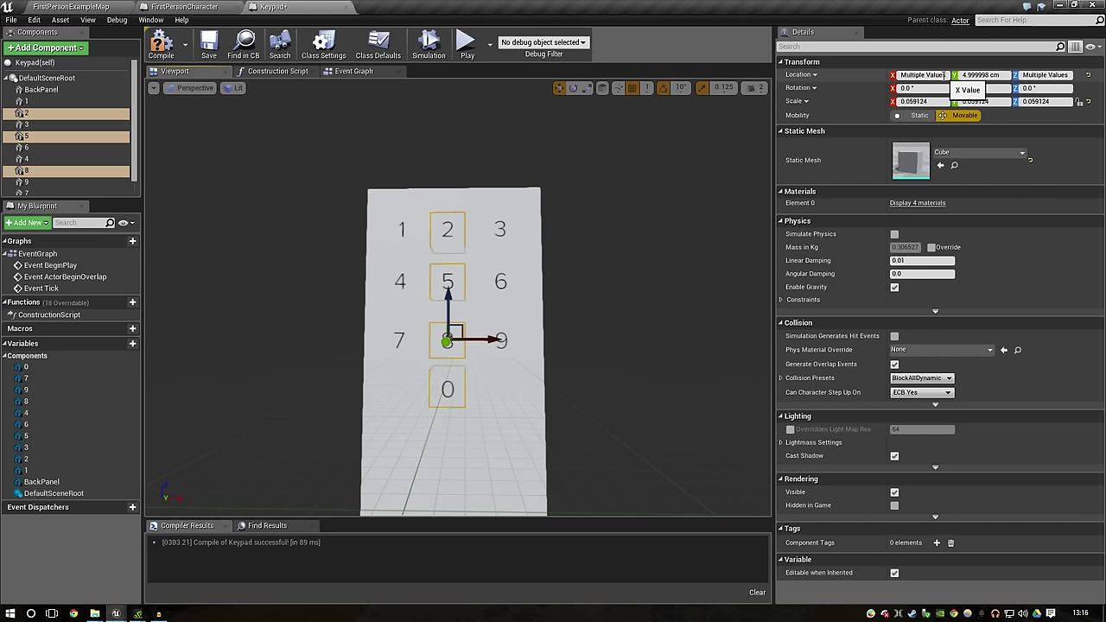
key("Return")
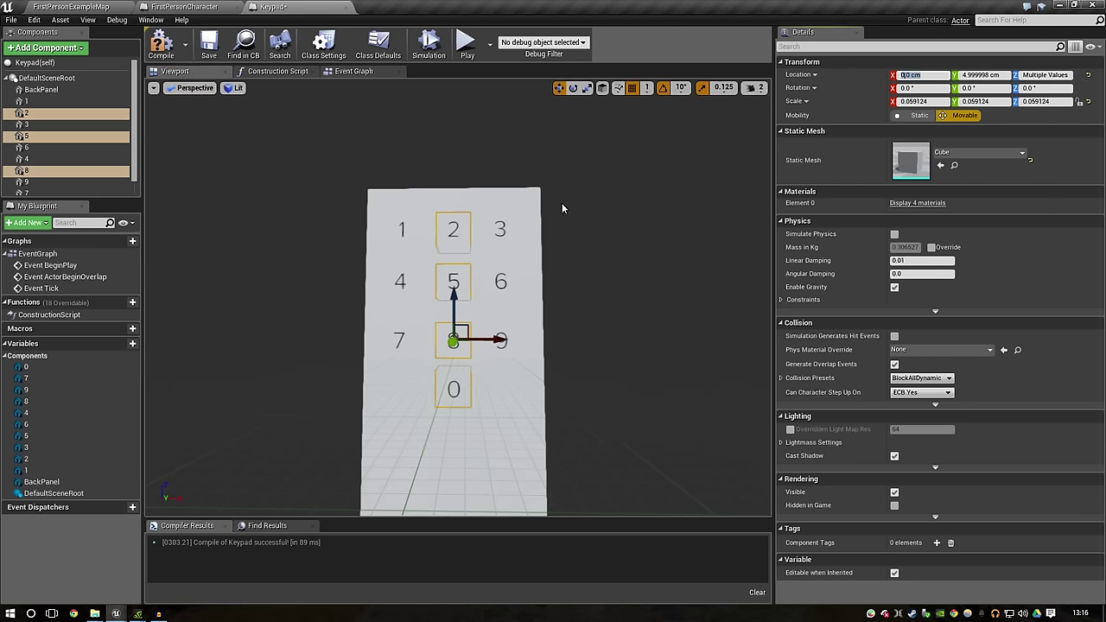
Step: Angle the view and select keys 6 and 3 together
left_click_drag(559, 193, 538, 199)
left_click(477, 247)
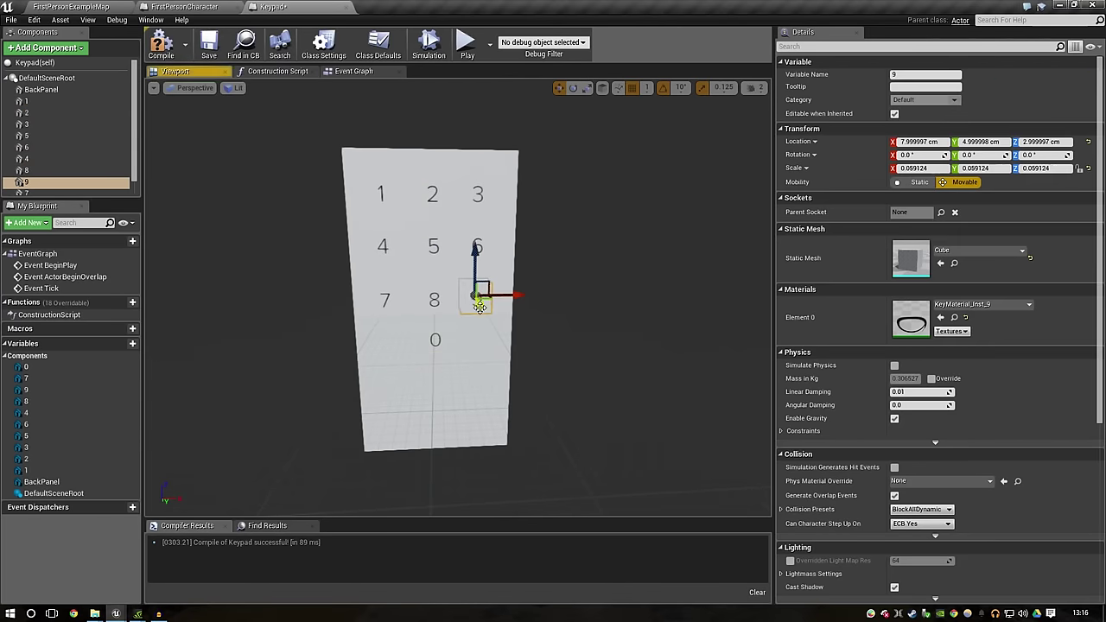
left_click(483, 191, "ctrl")
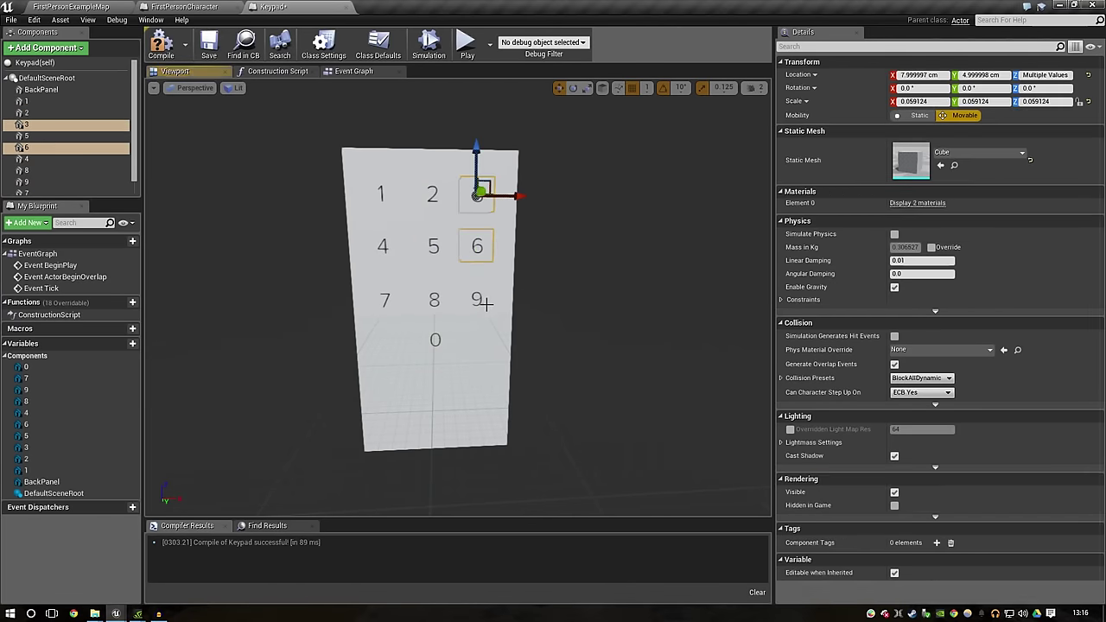
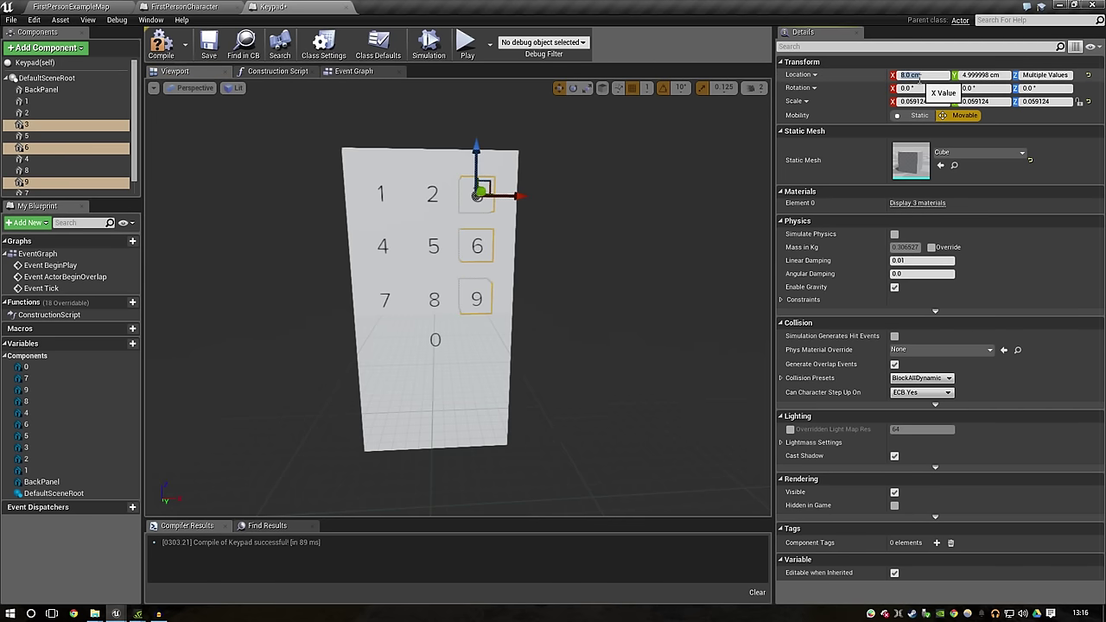
Step: Set Location X of keys 1, 4 and 7 to -9.0 cm
left_click(380, 193)
left_click(386, 299, "ctrl")
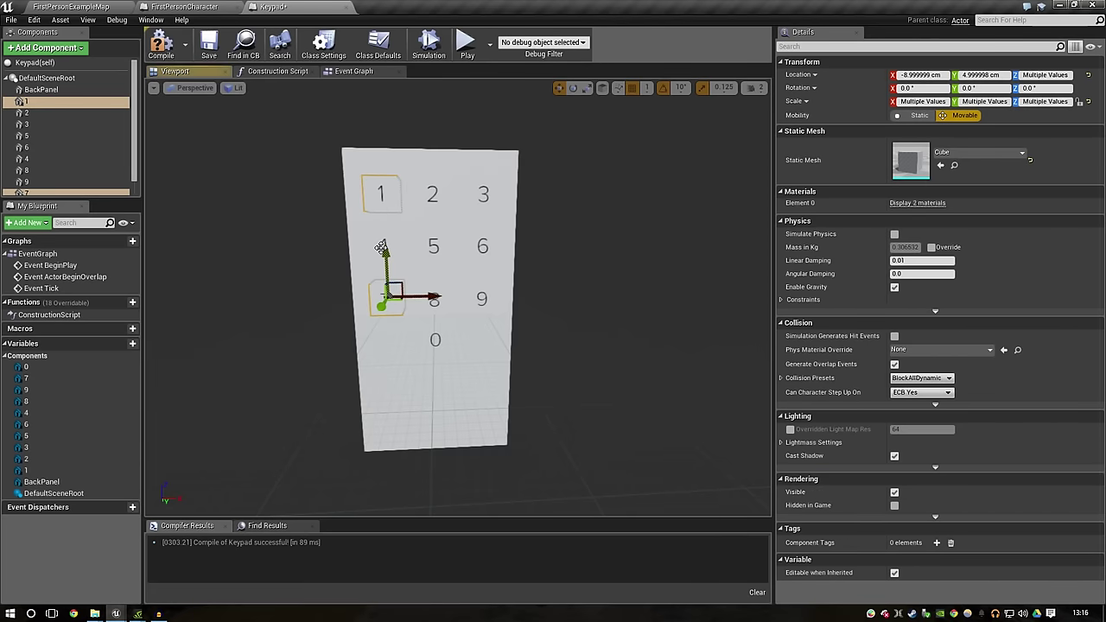
left_click(382, 248, "ctrl")
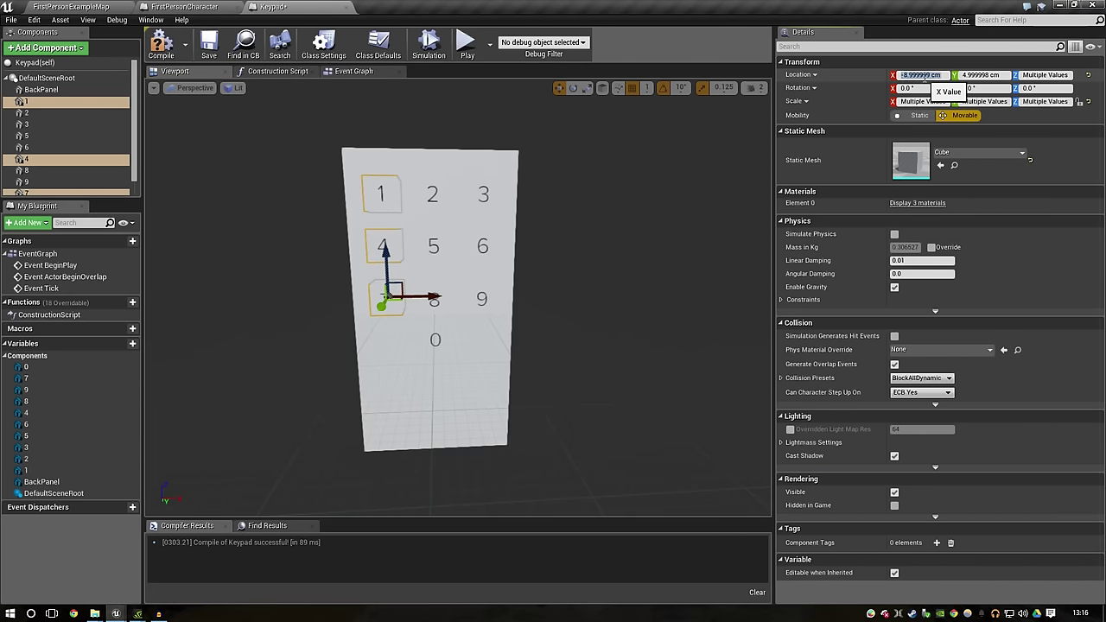
type("-9")
left_click(920, 76)
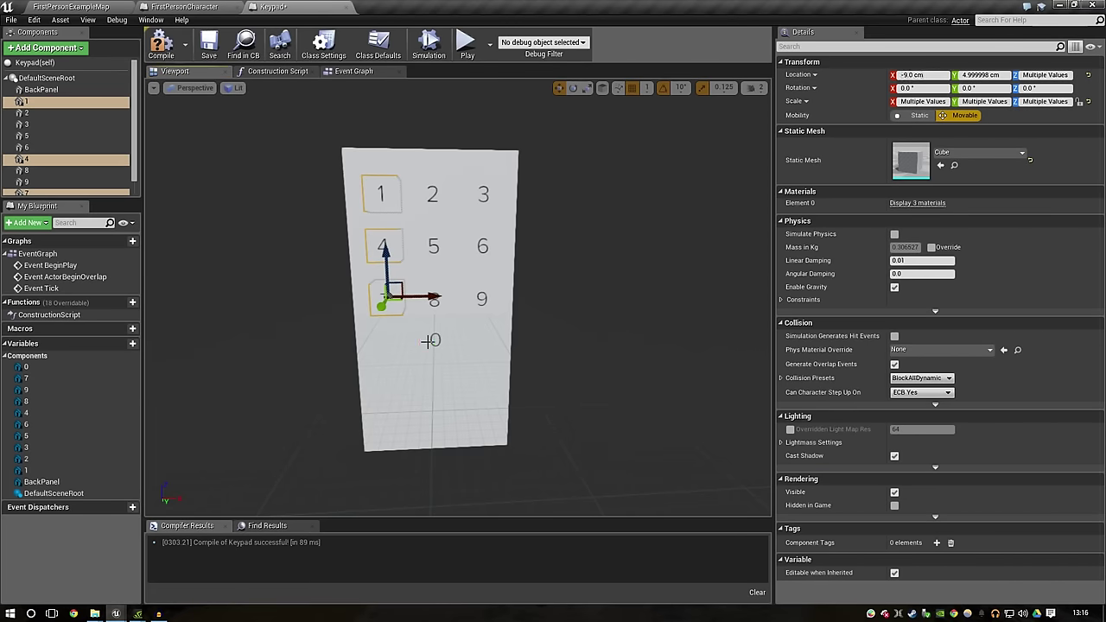
Step: Select all the number keys and move them lower on the panel with the Z arrow
left_click(427, 341)
left_click_drag(428, 342, 568, 311, "alt")
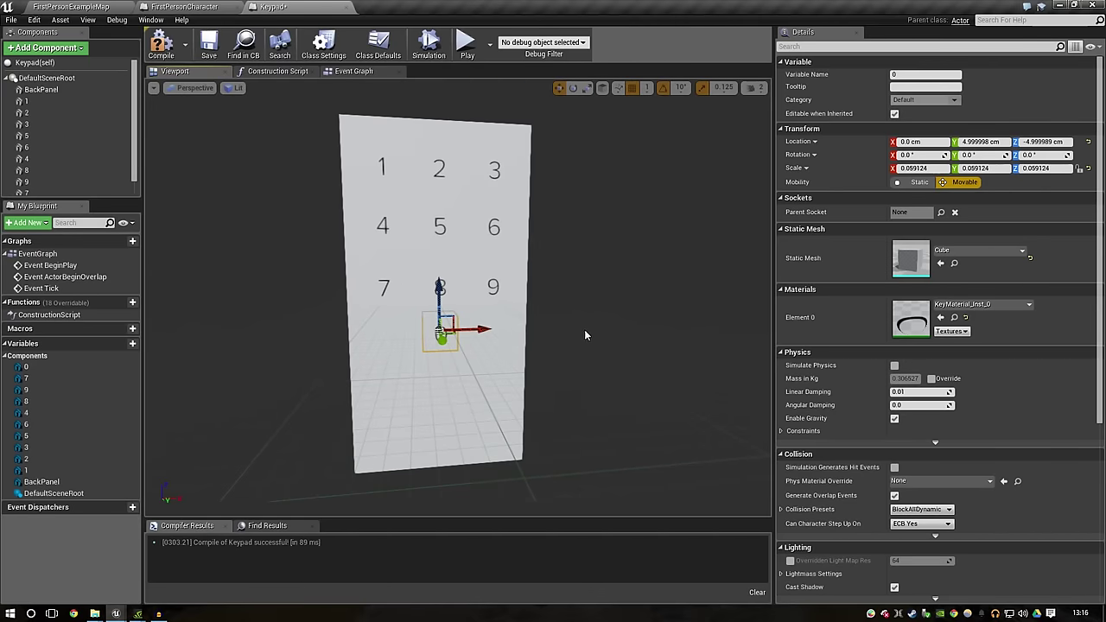
left_click(388, 287, "ctrl")
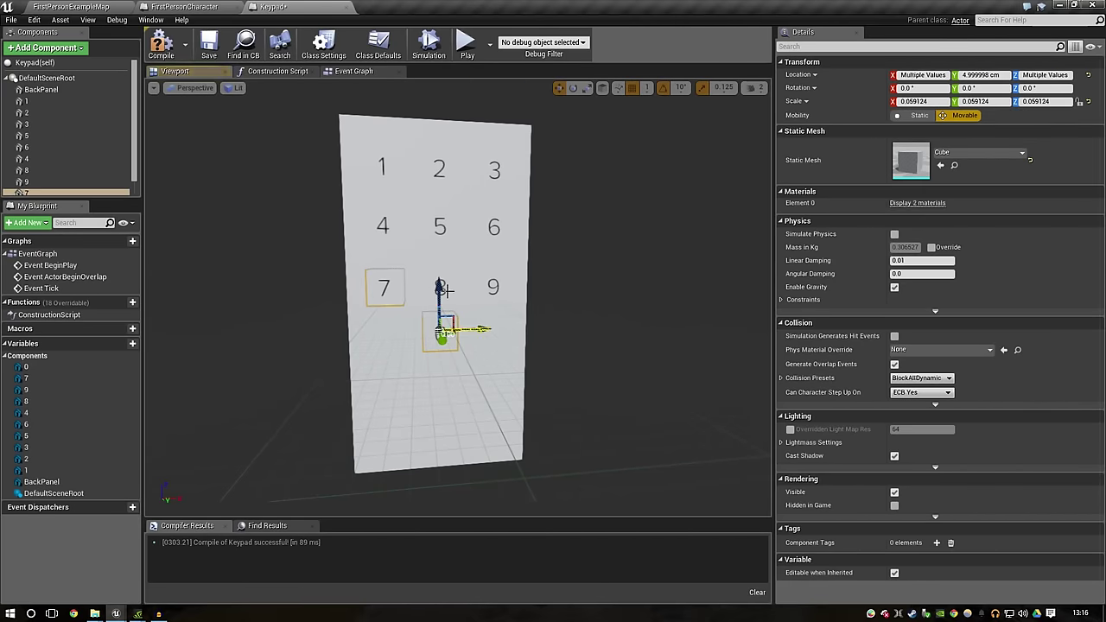
left_click(443, 290, "ctrl")
left_click(492, 287, "ctrl")
left_click(493, 226, "ctrl")
left_click(386, 166, "ctrl")
left_click(439, 168, "ctrl")
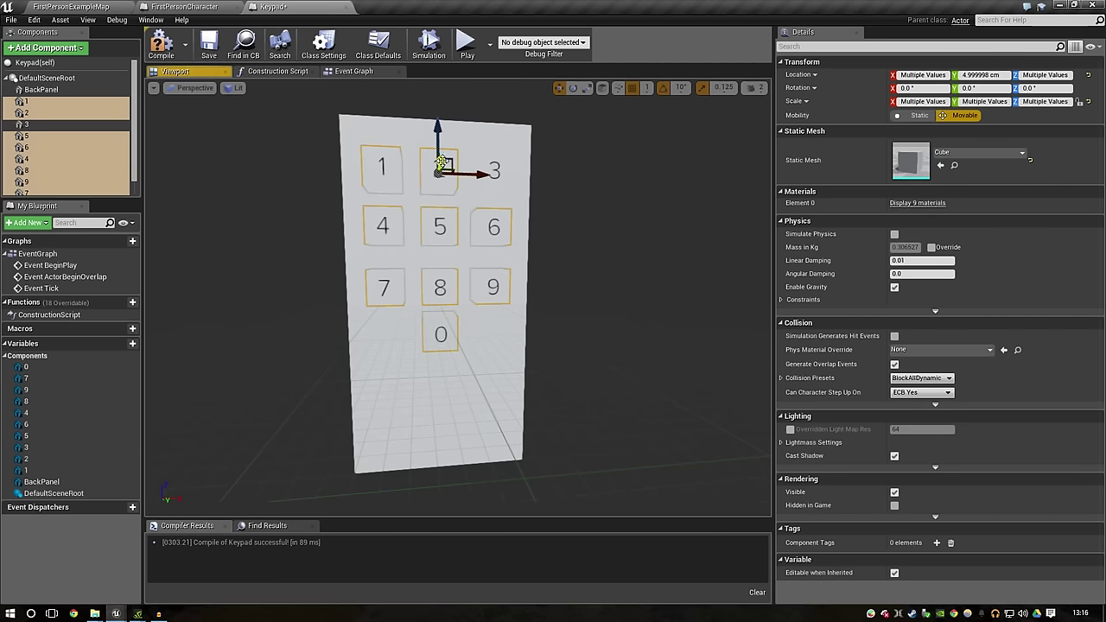
left_click(477, 153, "ctrl")
left_click_drag(493, 124, 496, 175)
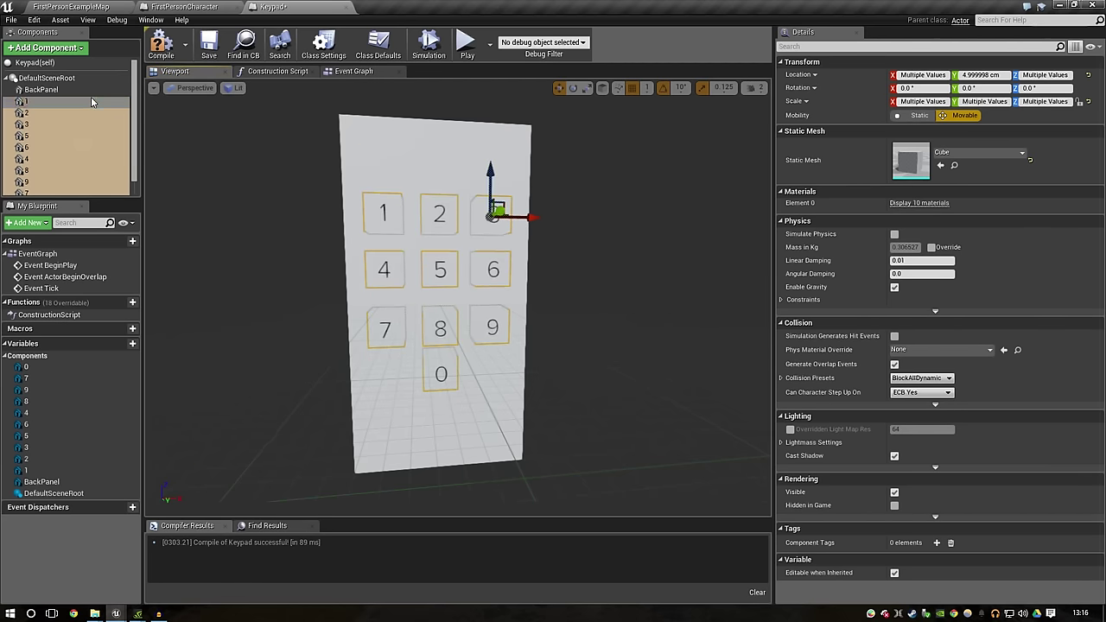
Step: Add a Cube component to the Keypad blueprint, undoing an accidental Box component
left_click(61, 55)
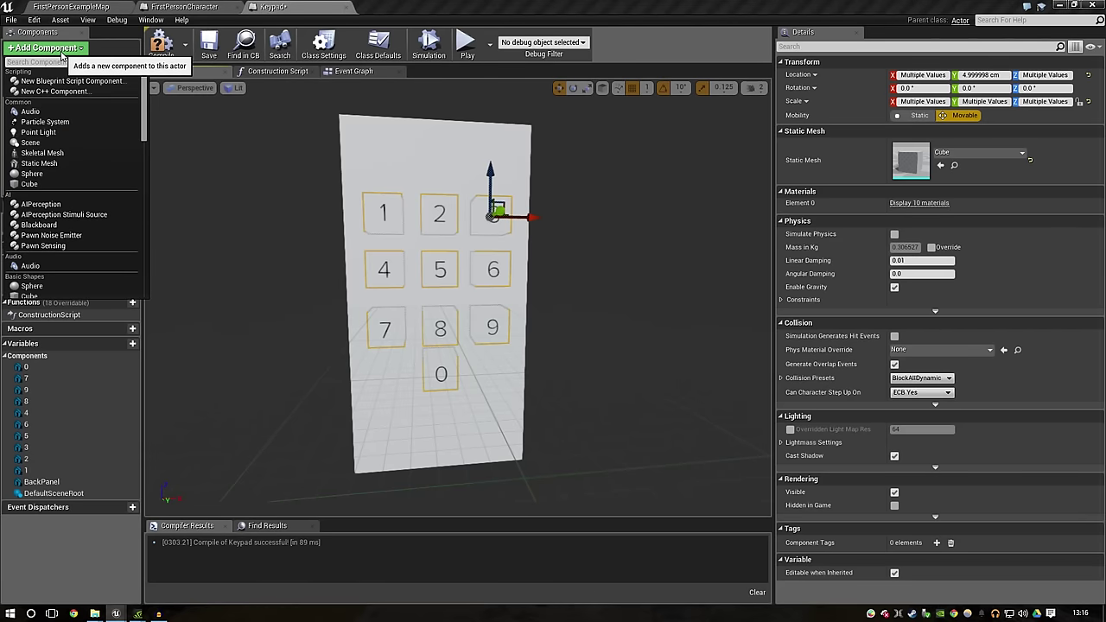
type("box")
key("Return")
key("ctrl+z")
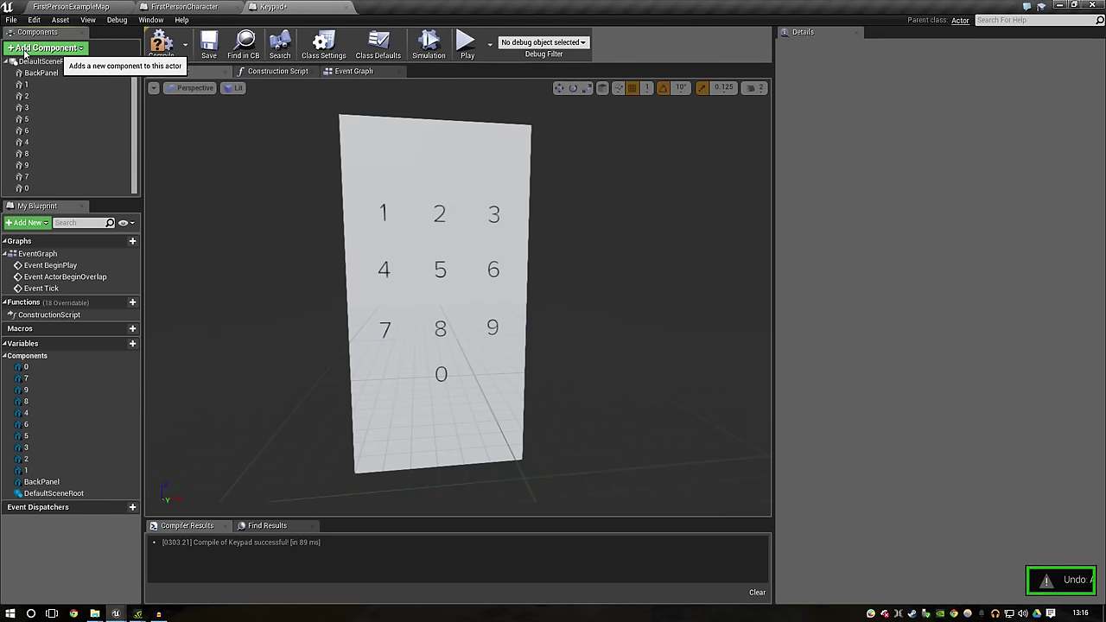
left_click(11, 53)
type("cube")
key("Return")
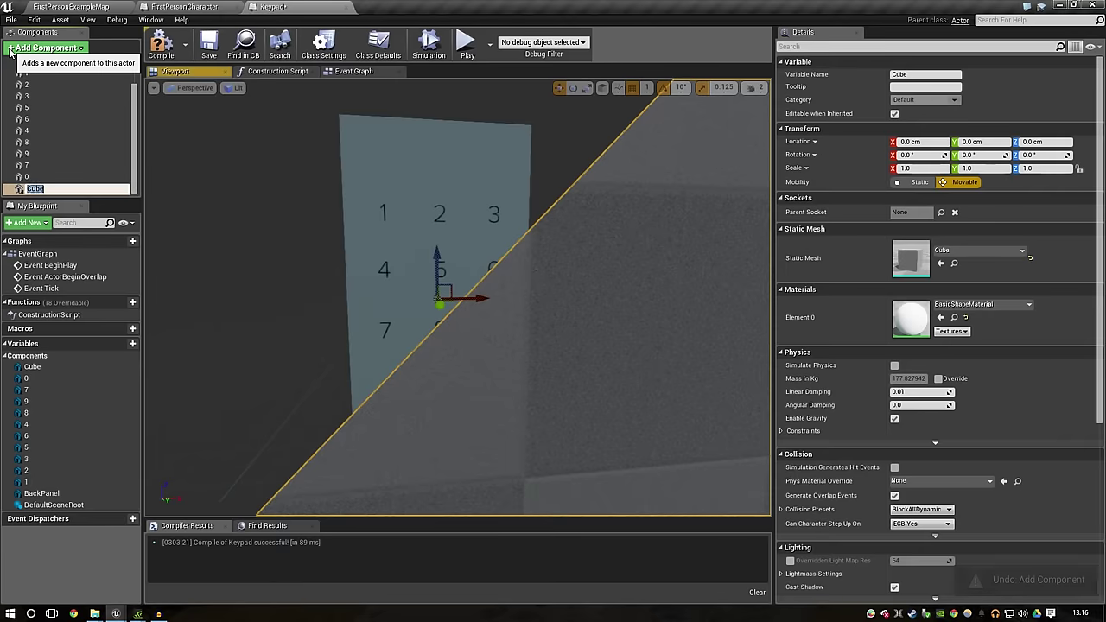
Step: Shrink the cube to about a fifth and raise it above the keypad
right_click_drag(432, 321, 432, 268)
scroll(432, 269, "down", 4)
left_click_drag(388, 290, 372, 311)
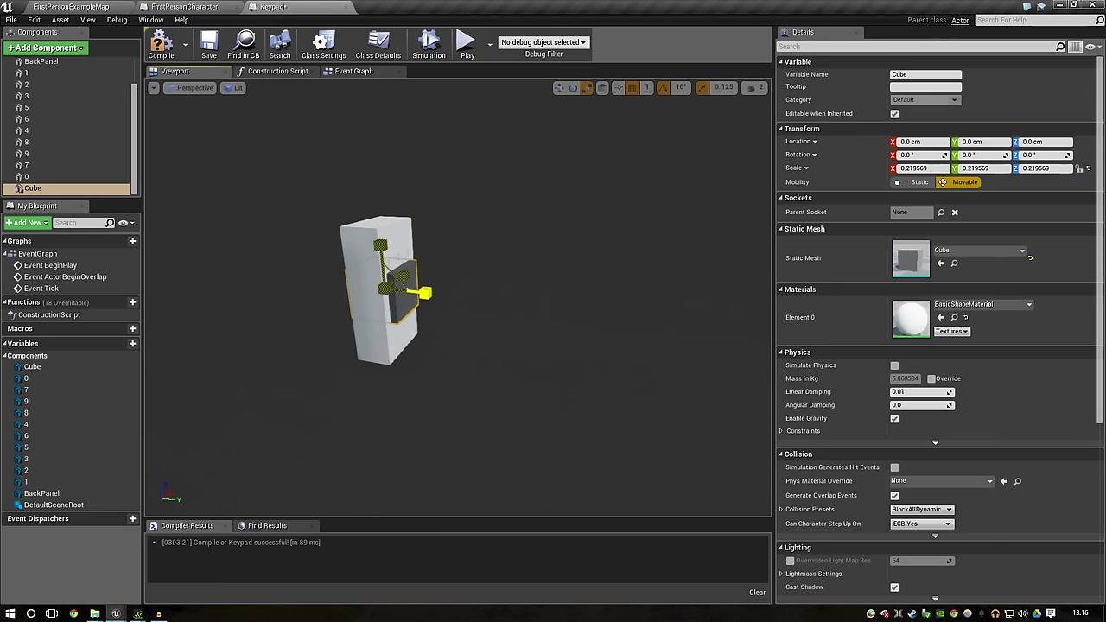
left_click_drag(383, 248, 364, 184)
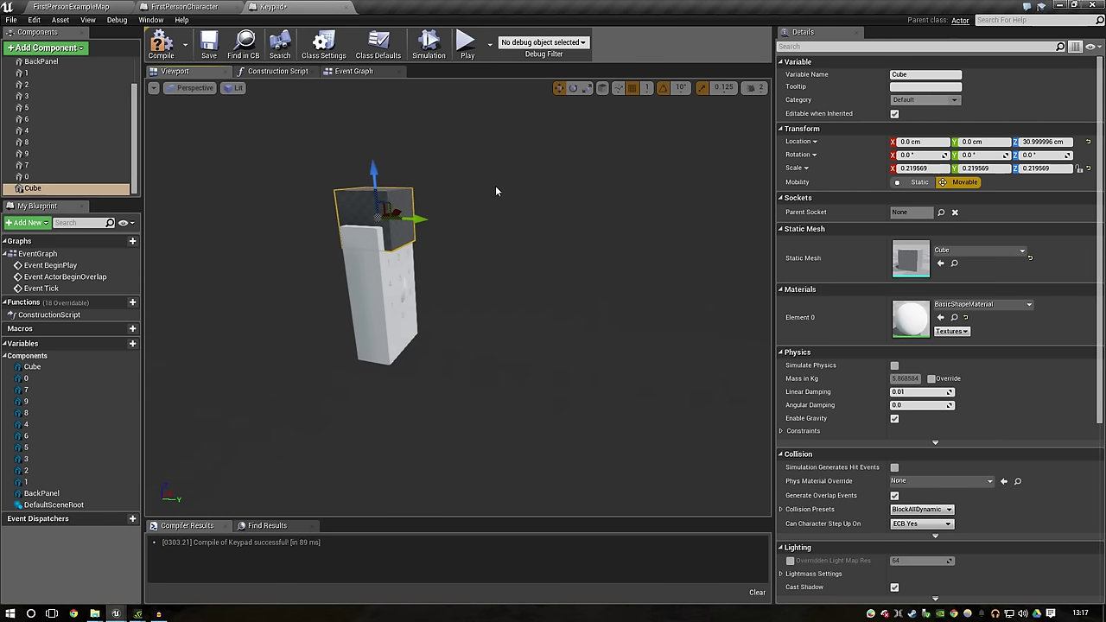
right_click_drag(482, 192, 449, 199)
left_click(372, 372)
right_click_drag(314, 280, 314, 280)
right_click_drag(363, 323, 363, 324)
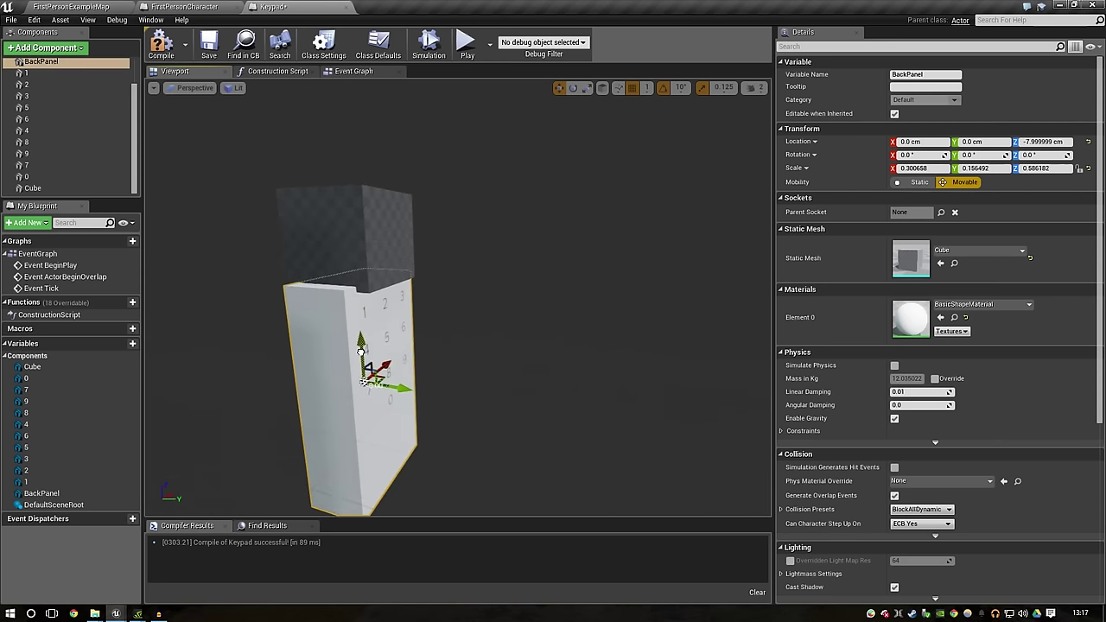
Step: Slide the cube 4 cm along Y, then flatten and lower it onto the keypad top
left_click(393, 248)
mouse_move(393, 248)
left_mouse_down()
mouse_move(355, 244)
mouse_move(450, 251)
mouse_move(406, 250)
left_mouse_up()
key("r")
key("w")
mouse_move(356, 207)
left_mouse_down()
mouse_move(356, 227)
mouse_move(357, 212)
left_mouse_up()
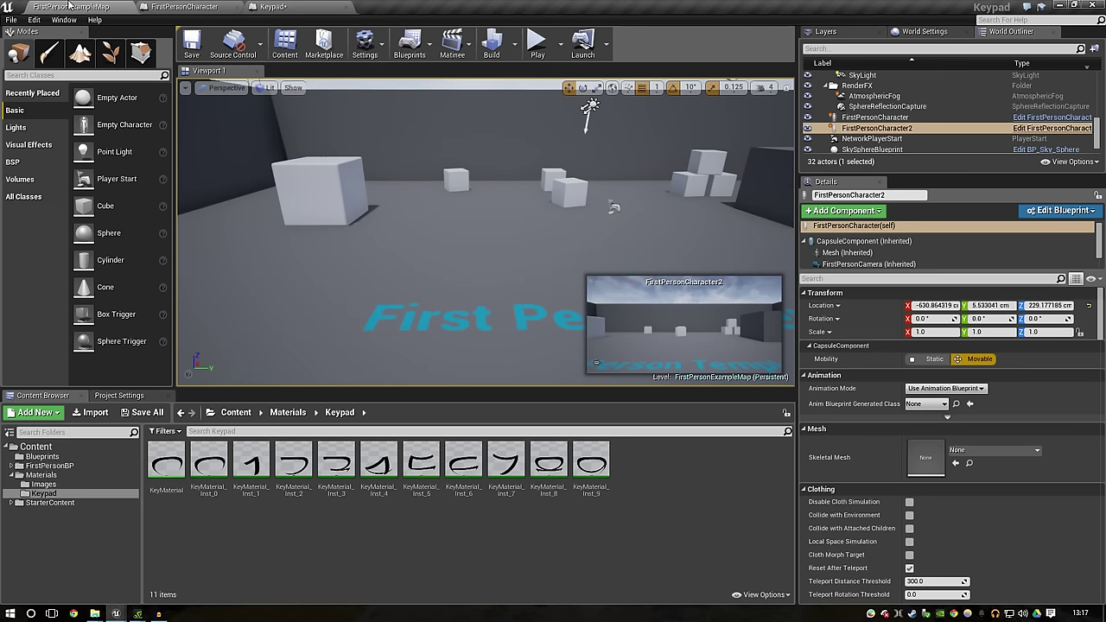
Step: Switch to FirstPersonExampleMap and browse the Materials Images folder
left_click(70, 6)
left_click(46, 486)
left_click(50, 477)
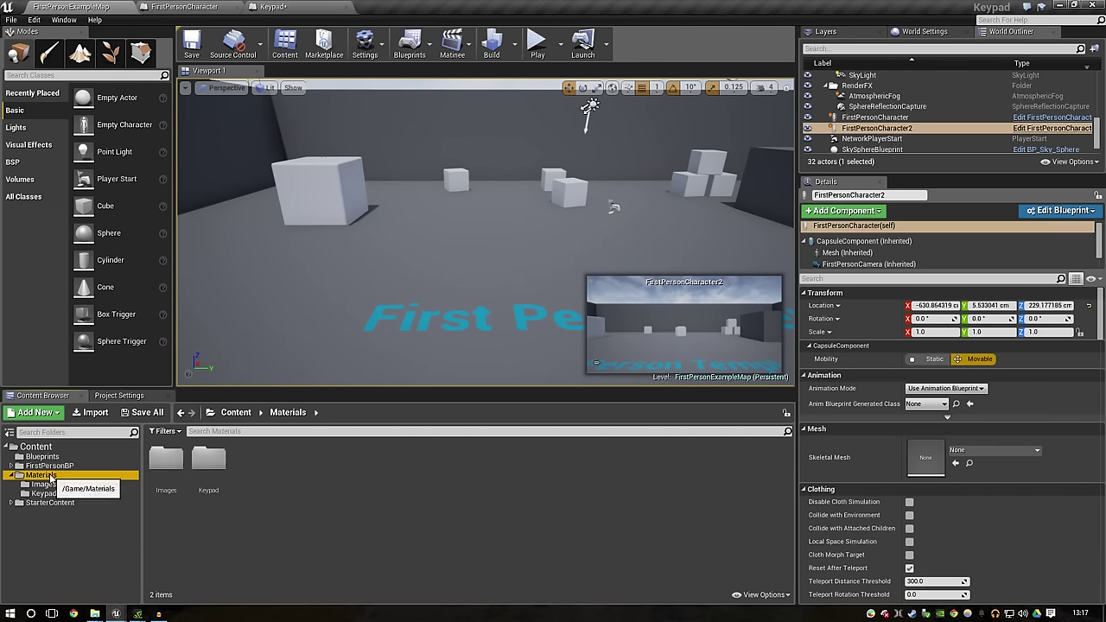
Step: Create a new material named Grey in the Keypad materials folder
double_click(208, 458)
right_click(266, 516)
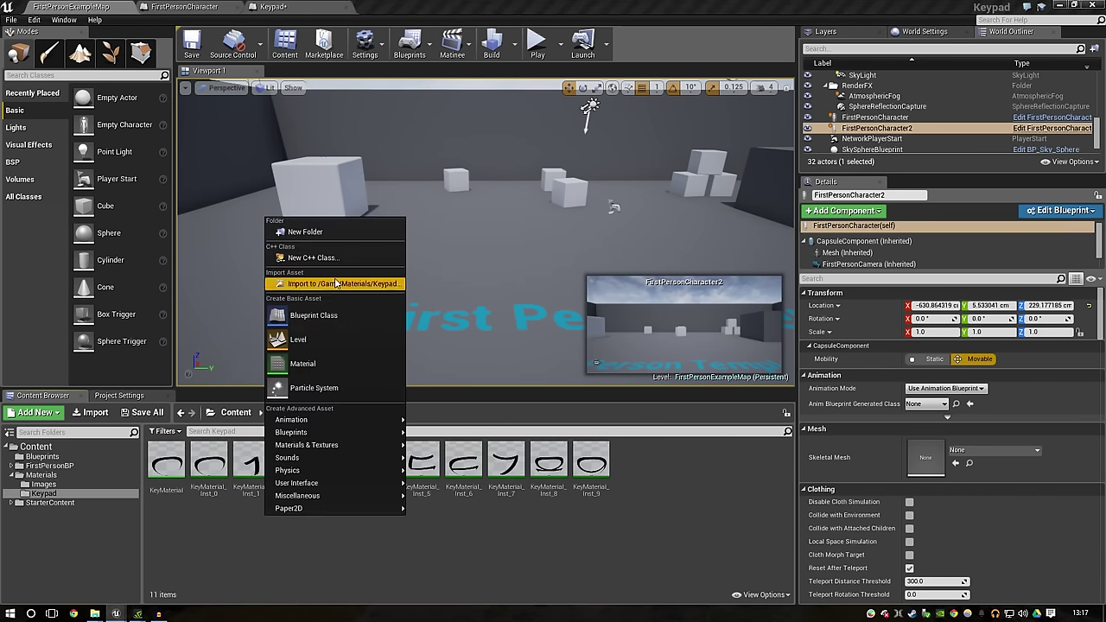
left_click(302, 364)
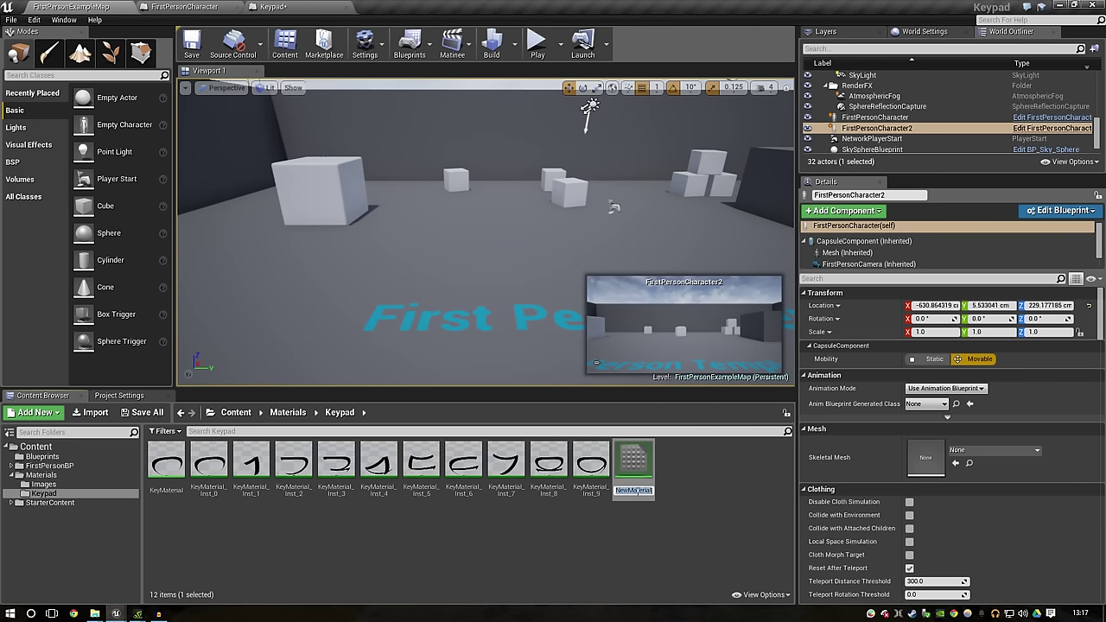
type("Grey")
key("Return")
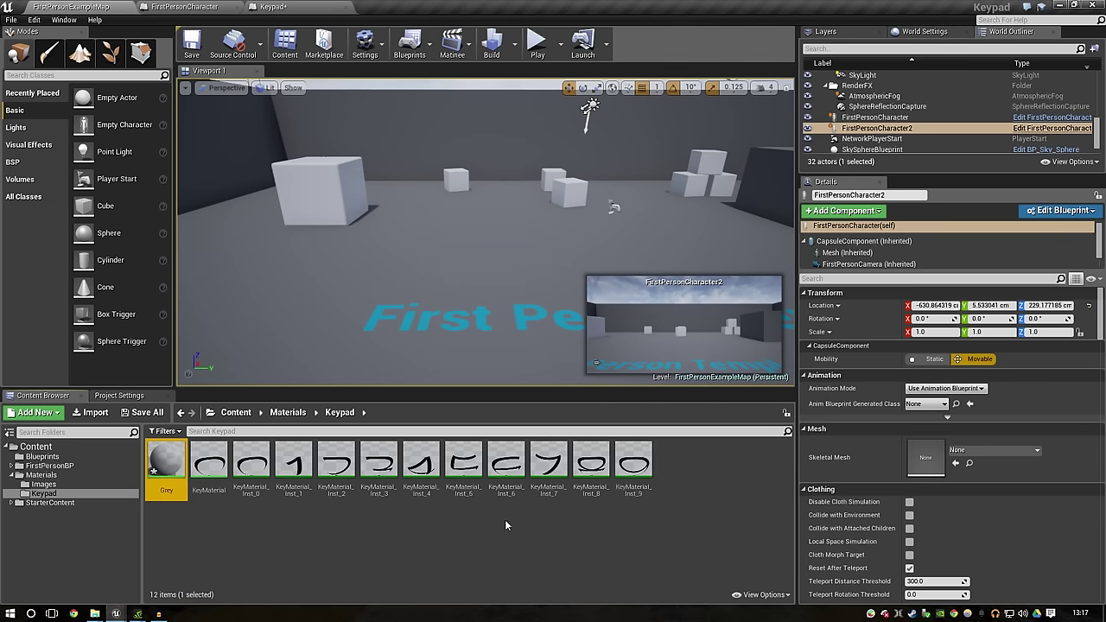
right_click(207, 526)
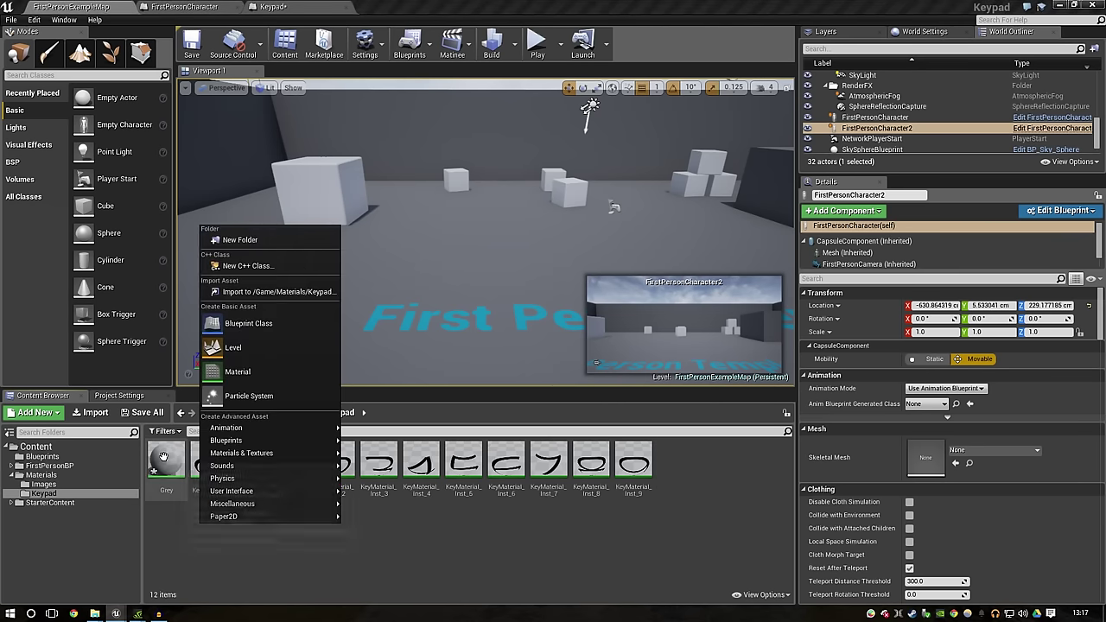
Step: Wire a 0.375 grey Constant3Vector into Grey's Base Color and apply
double_click(167, 461)
mouse_move(333, 239)
right_mouse_down()
mouse_move(432, 274)
mouse_move(407, 286)
right_mouse_up()
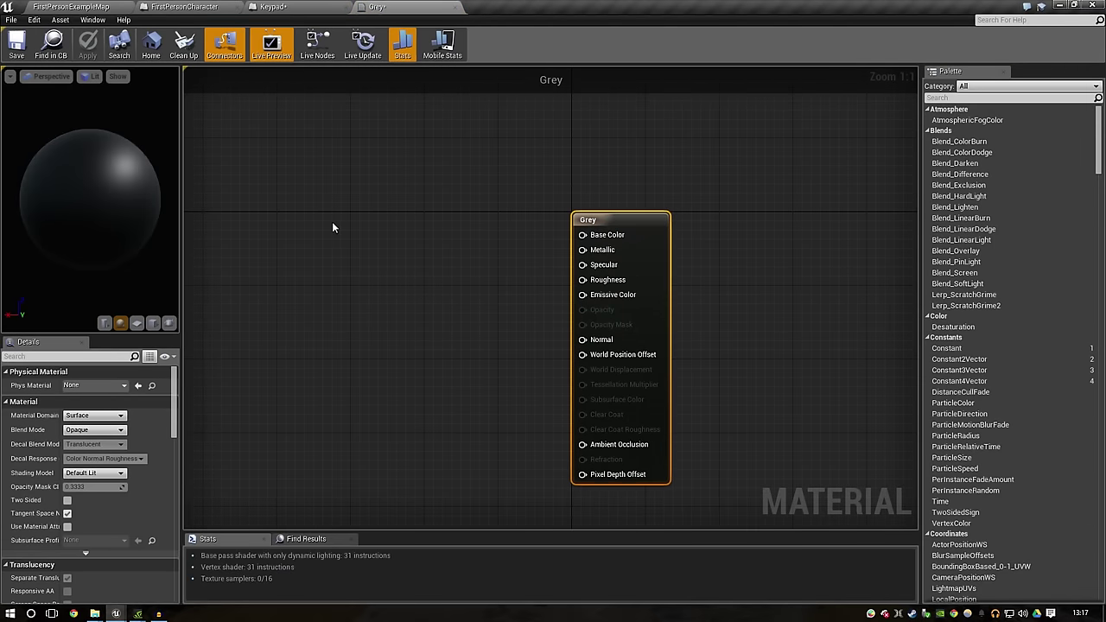
left_click(332, 222)
left_click_drag(407, 251, 425, 248)
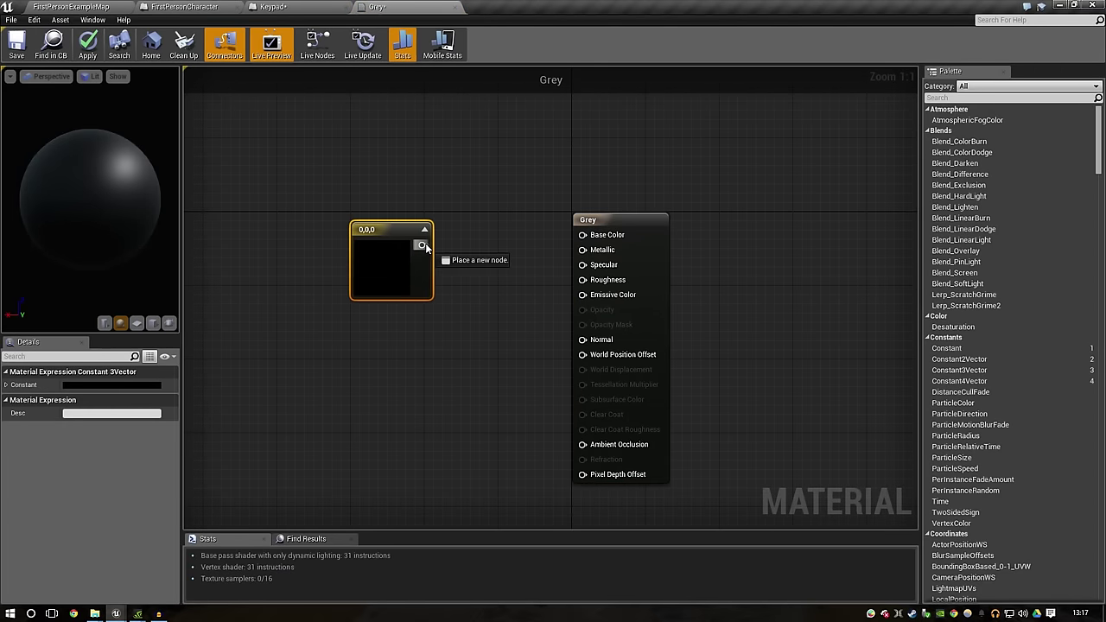
double_click(395, 267)
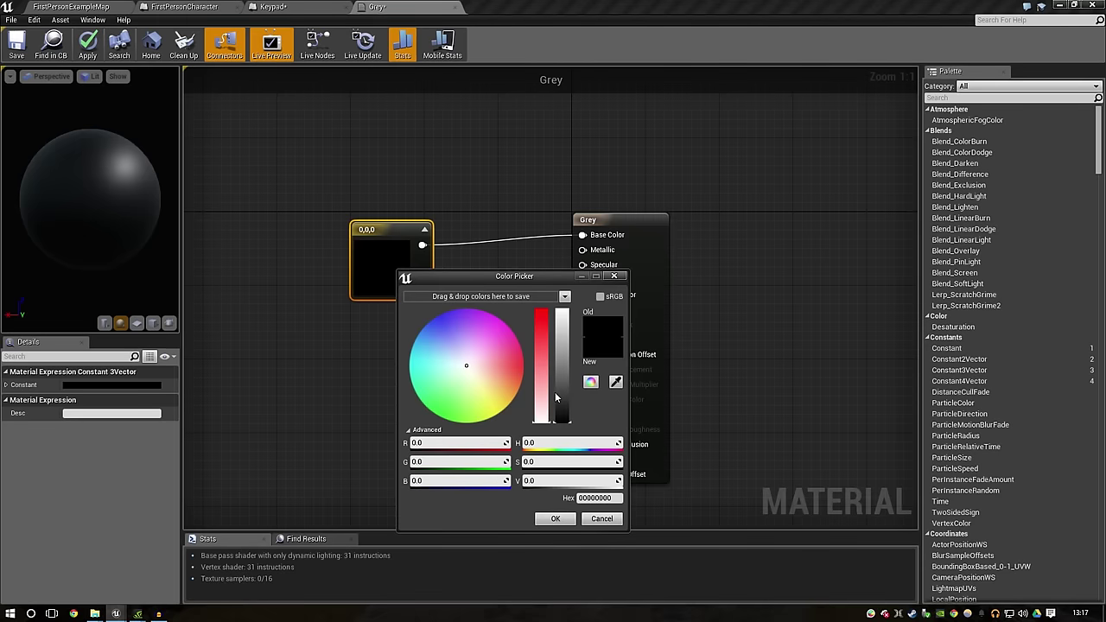
left_click_drag(555, 397, 570, 379)
left_click(575, 518)
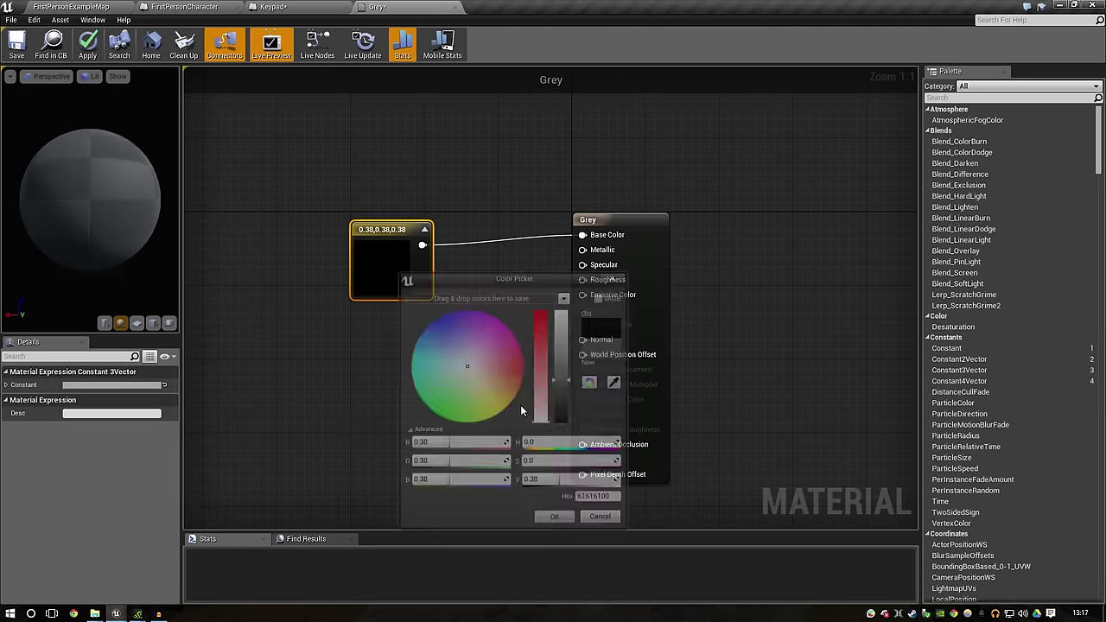
left_click(88, 44)
Step: Assign the Grey material to the Keypad cube's Element 0
left_click(93, 6)
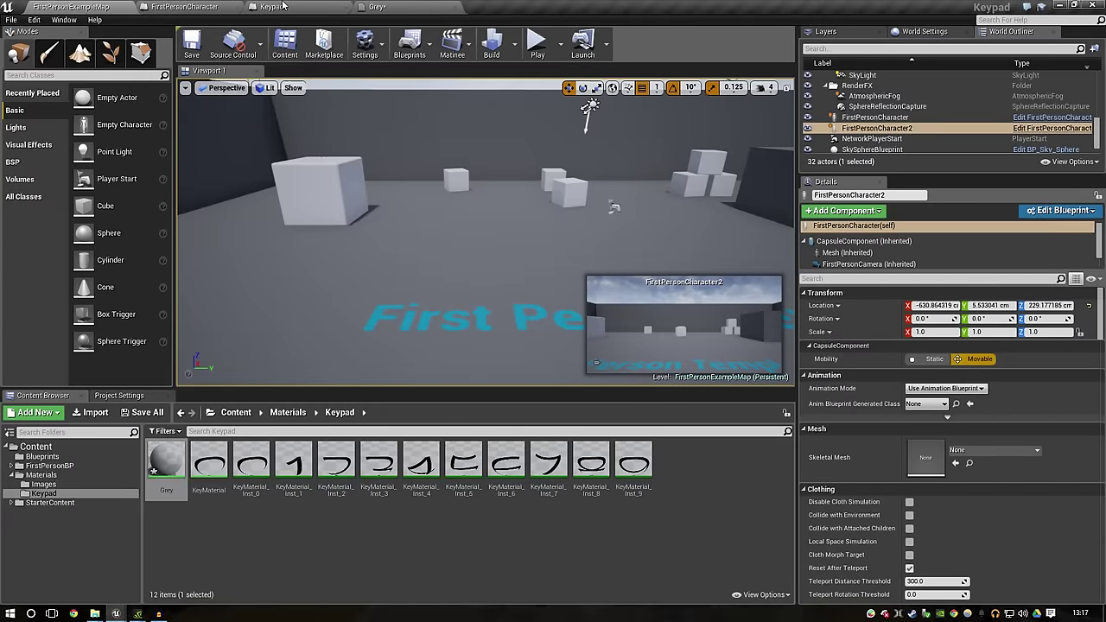
left_click(279, 6)
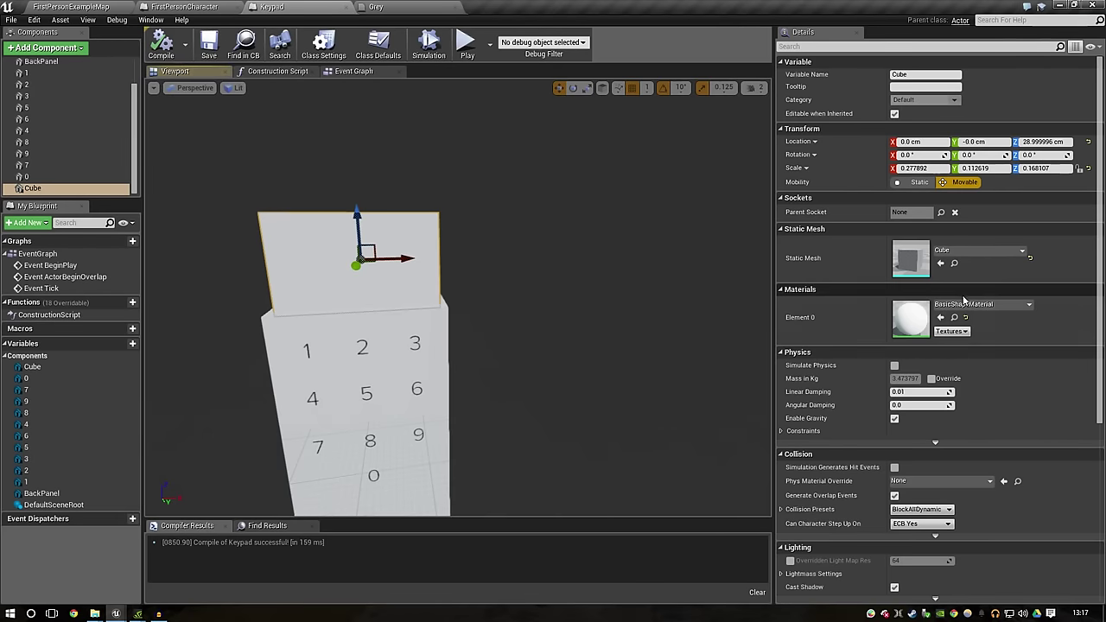
left_click(962, 306)
type("y")
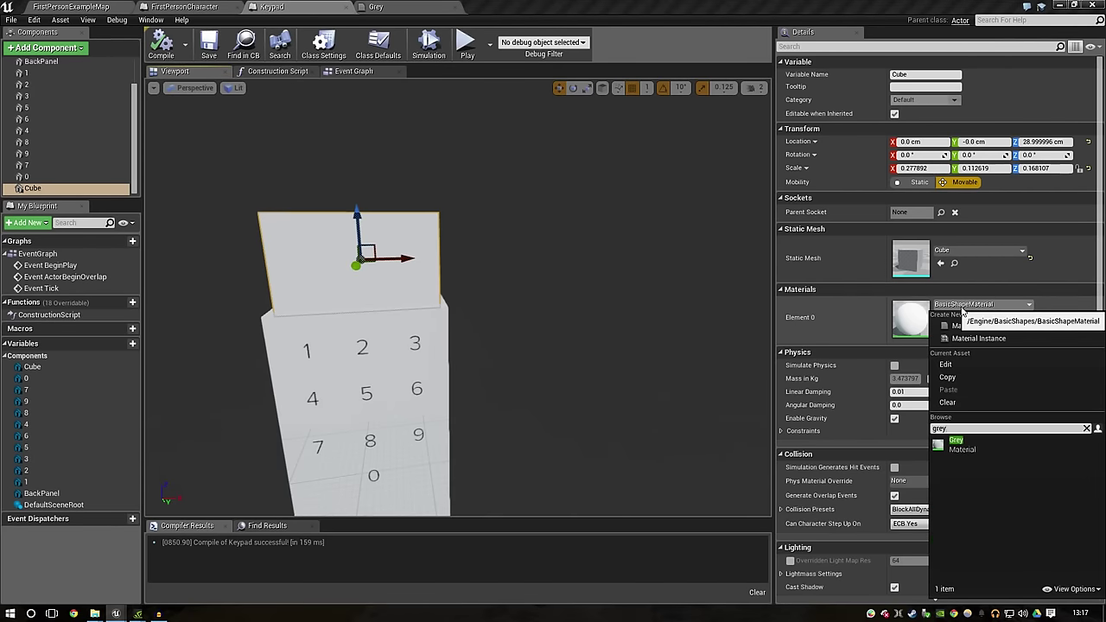
left_click(960, 443)
left_click_drag(553, 281, 484, 283)
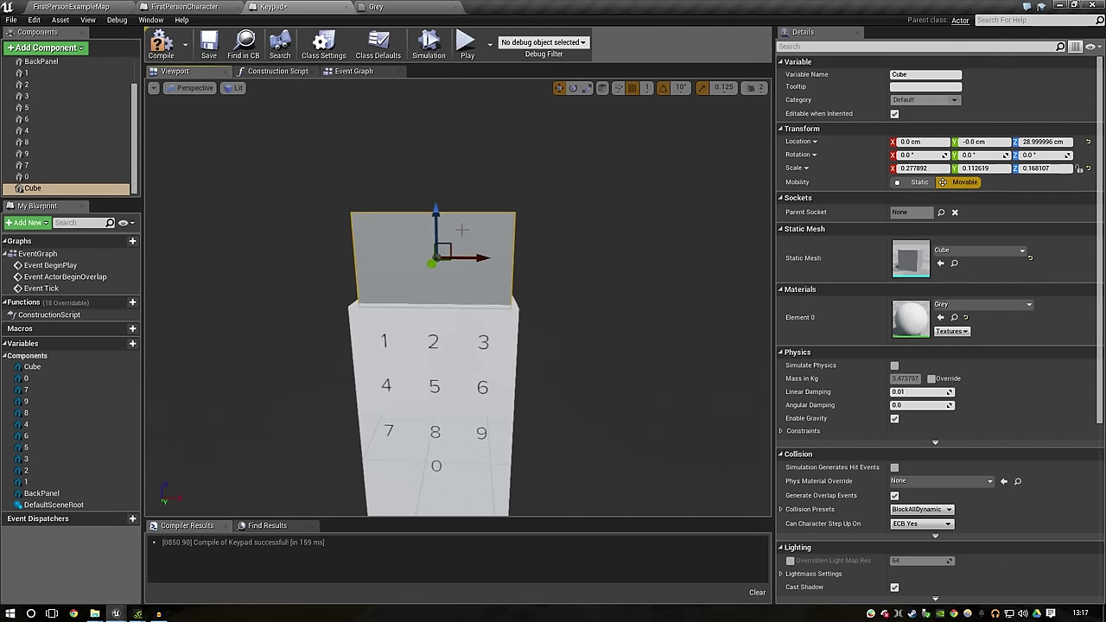
scroll(112, 107, "up", 5)
left_click(64, 50)
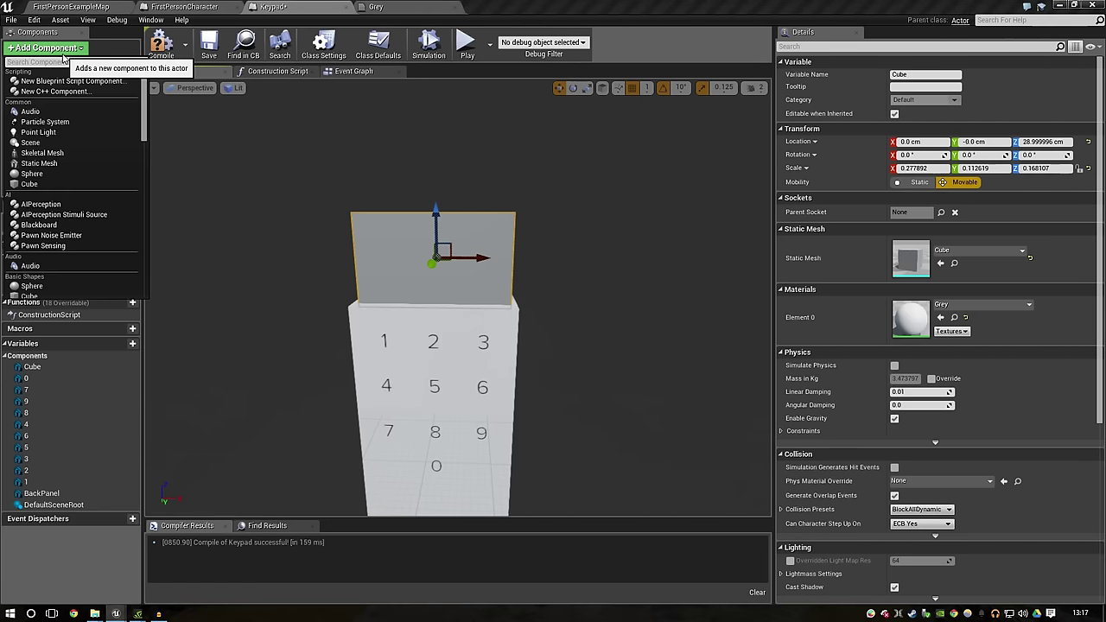
Step: Add a Text Render component and raise it toward the keypad top
type("text")
key("Return")
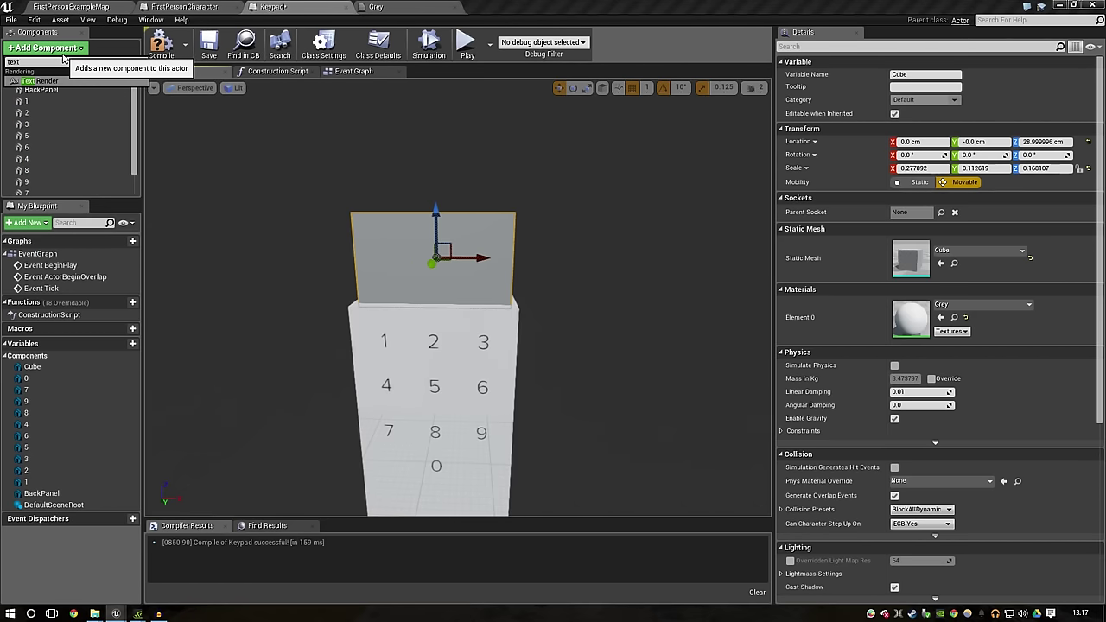
mouse_move(437, 350)
left_mouse_down()
mouse_move(446, 280)
mouse_move(325, 329)
left_mouse_up()
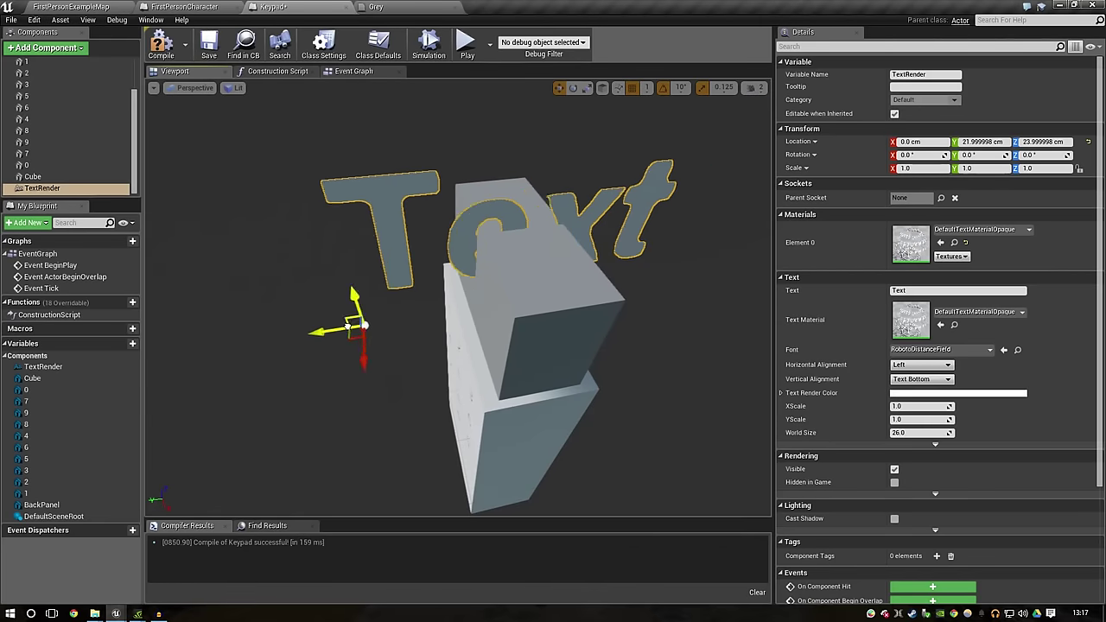
left_click_drag(303, 330, 300, 333)
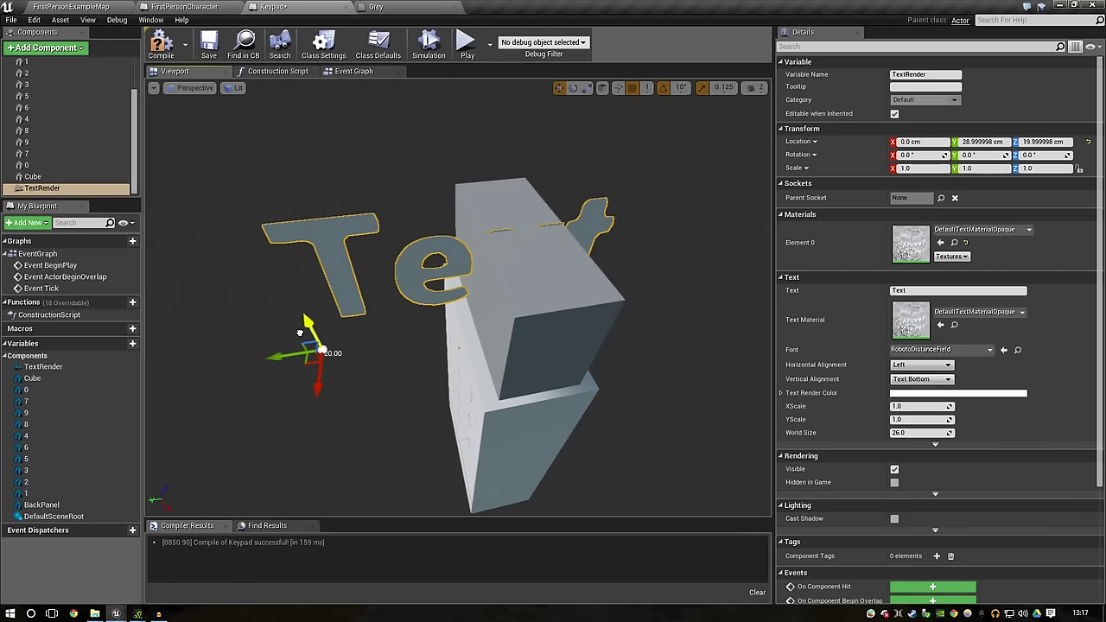
Step: Rotate the text to face the keypad front and move it over the panel
key("e")
left_click_drag(323, 370, 260, 355)
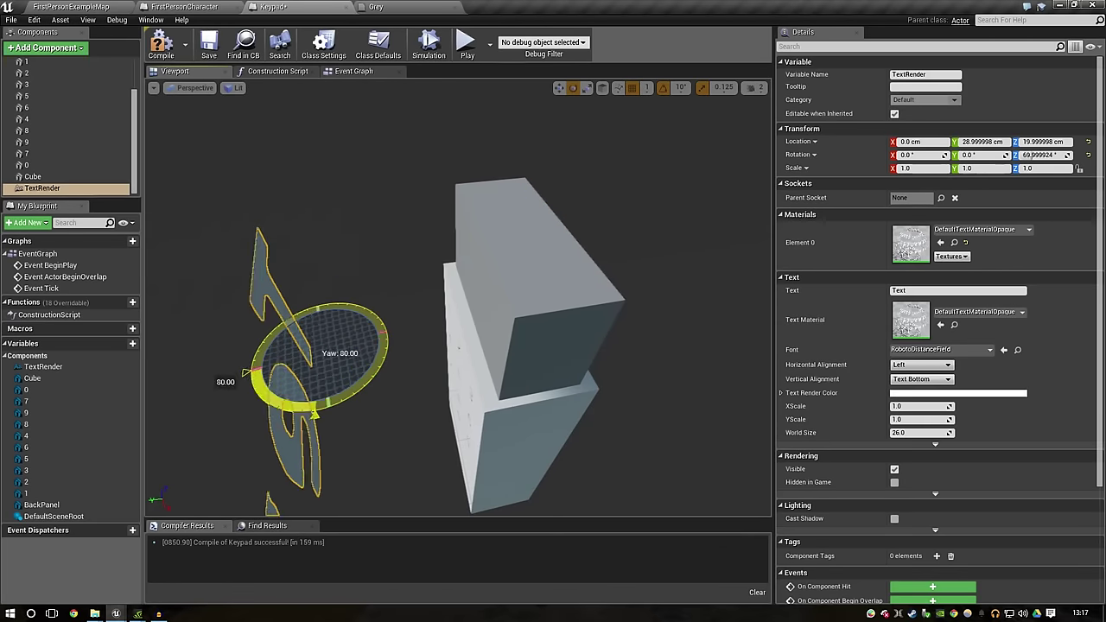
left_click_drag(260, 355, 250, 367)
left_click_drag(458, 303, 518, 285, "alt")
key("w")
left_click_drag(458, 302, 518, 285, "alt")
mouse_move(445, 259)
left_mouse_down()
mouse_move(605, 260)
mouse_move(449, 259)
mouse_move(516, 264)
mouse_move(518, 298)
left_mouse_up()
mouse_move(409, 317)
left_mouse_down("alt")
mouse_move(432, 316)
mouse_move(419, 295)
mouse_move(419, 320)
mouse_move(438, 319)
left_mouse_up("alt")
Step: Scale the text down to fit across the grey top panel
key("r")
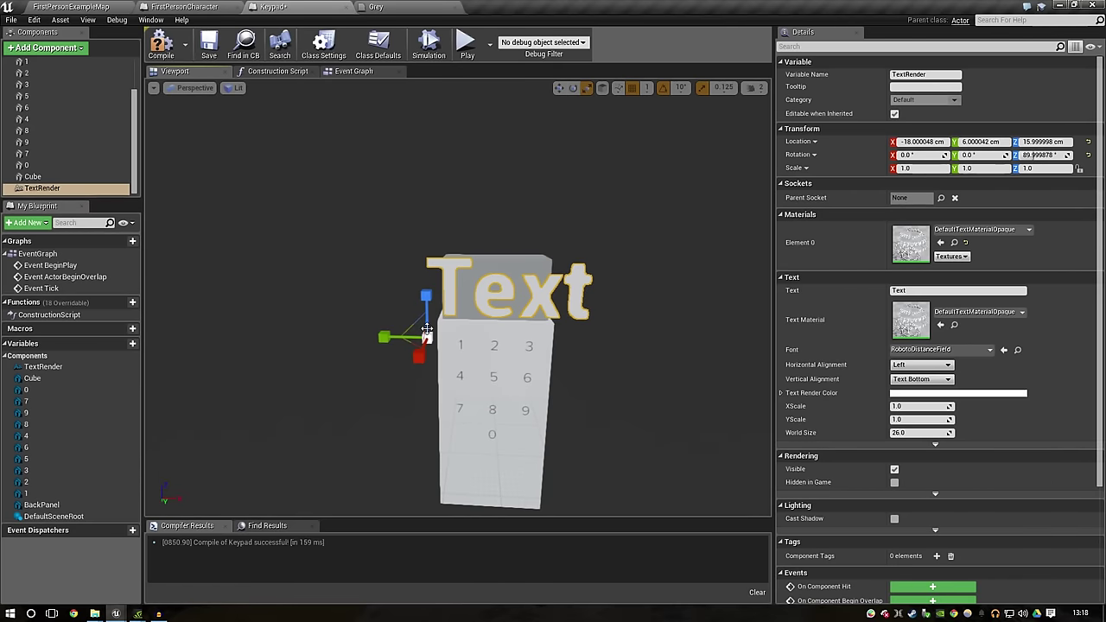
mouse_move(429, 337)
left_mouse_down()
mouse_move(411, 346)
mouse_move(464, 285)
mouse_move(458, 325)
left_mouse_up()
key("w")
mouse_move(466, 275)
left_mouse_down("alt")
mouse_move(471, 299)
mouse_move(473, 256)
mouse_move(474, 286)
mouse_move(519, 294)
left_mouse_up("alt")
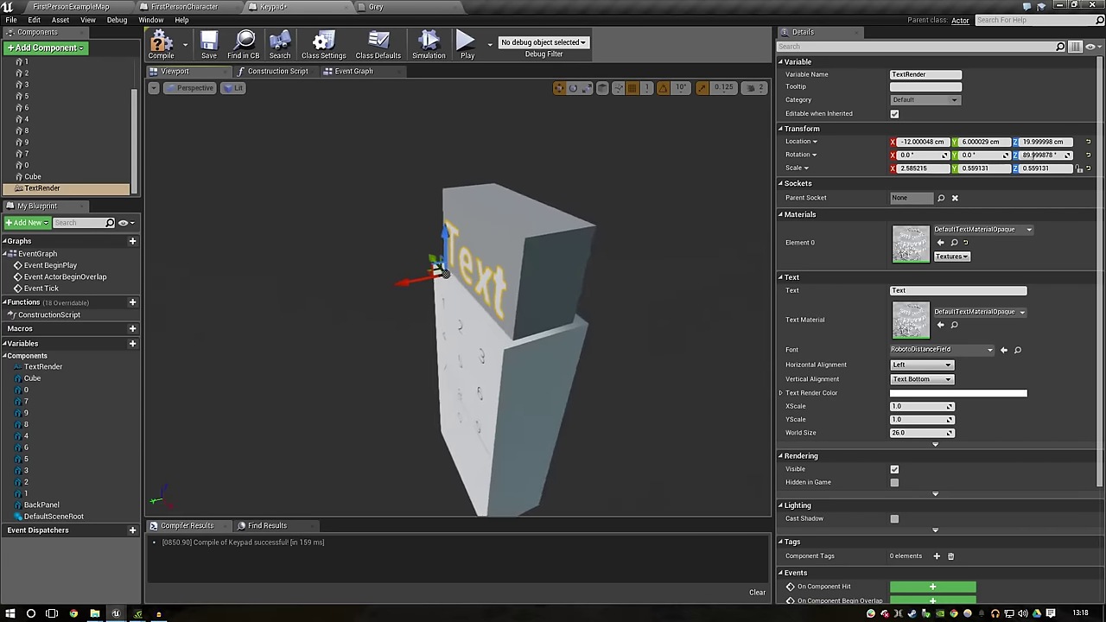
scroll(473, 286, "up", 3)
left_click(483, 288)
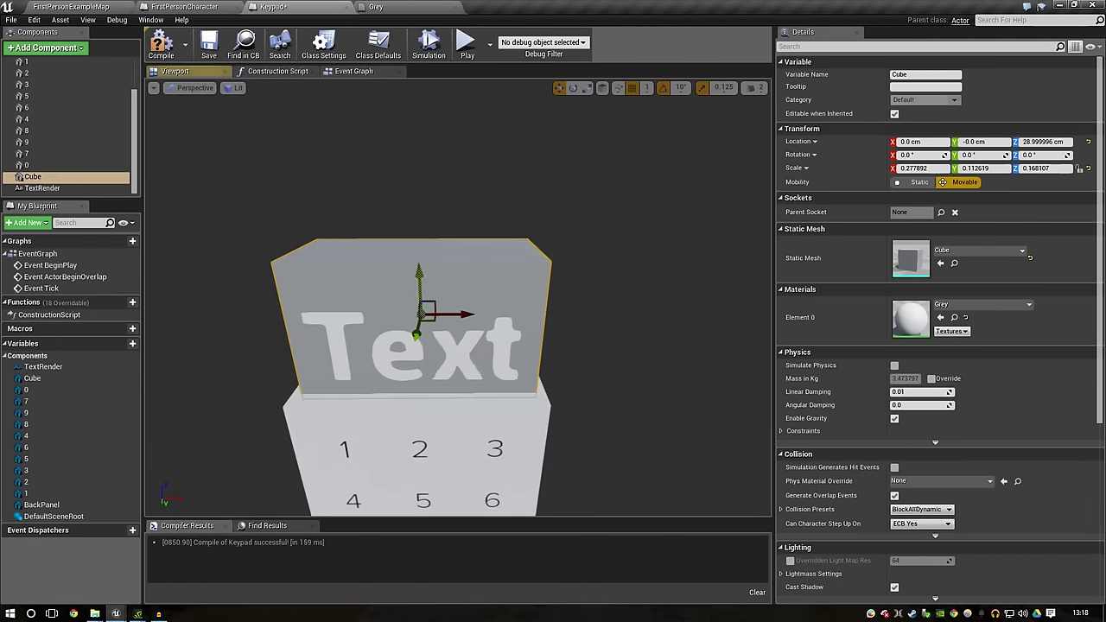
Step: Change the text to four dashes and nudge it into place on the panel
left_click(331, 326)
left_click_drag(312, 379, 270, 413)
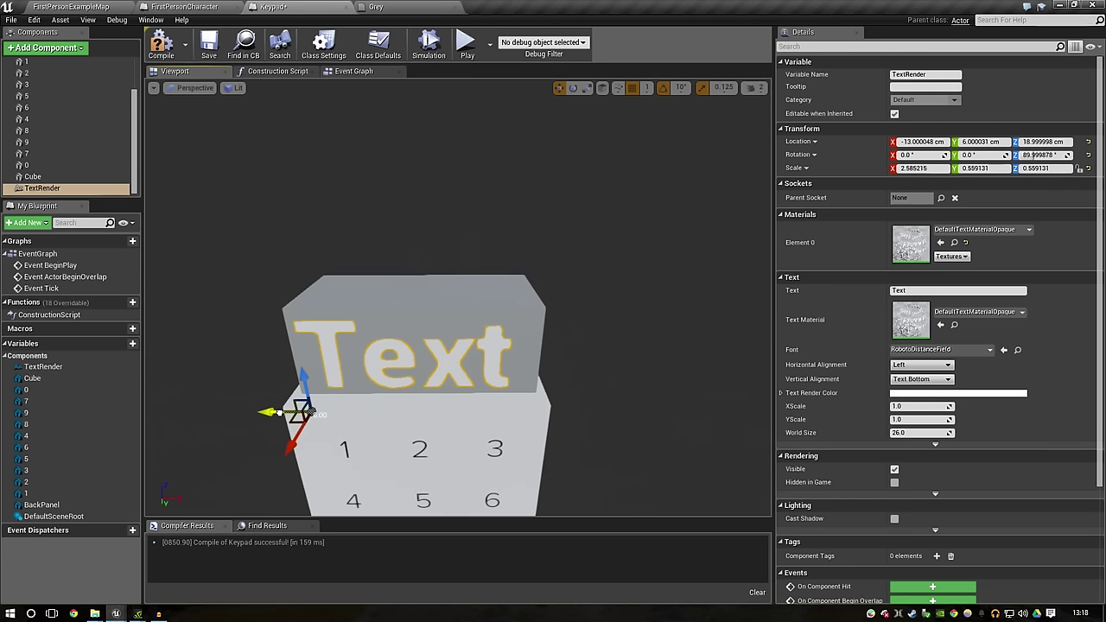
left_click(1013, 292)
type("- - - -")
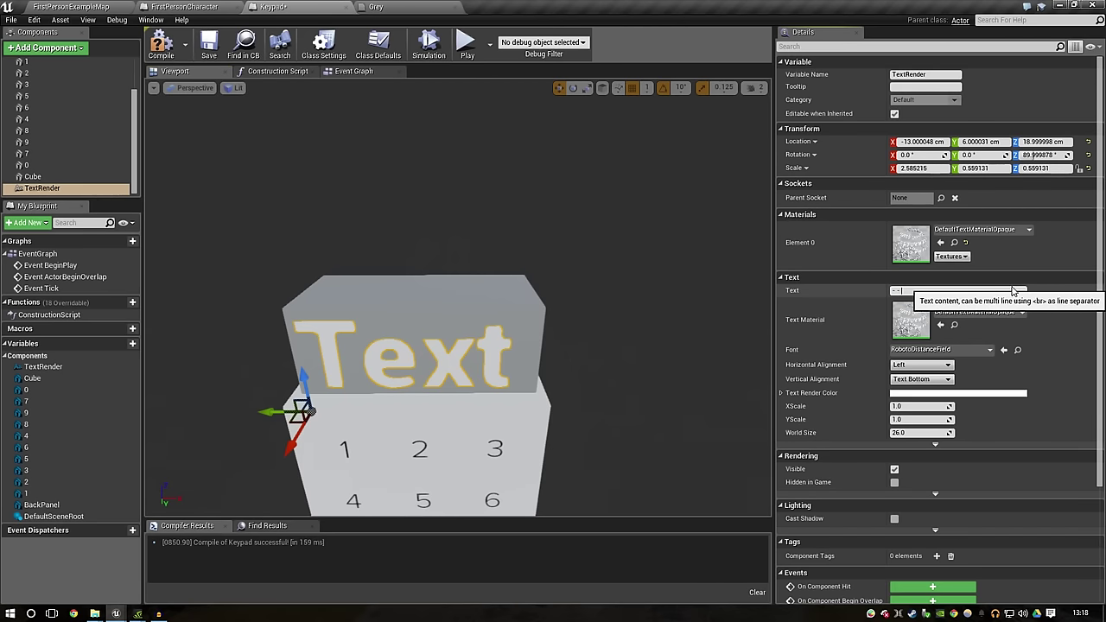
left_click(1014, 292)
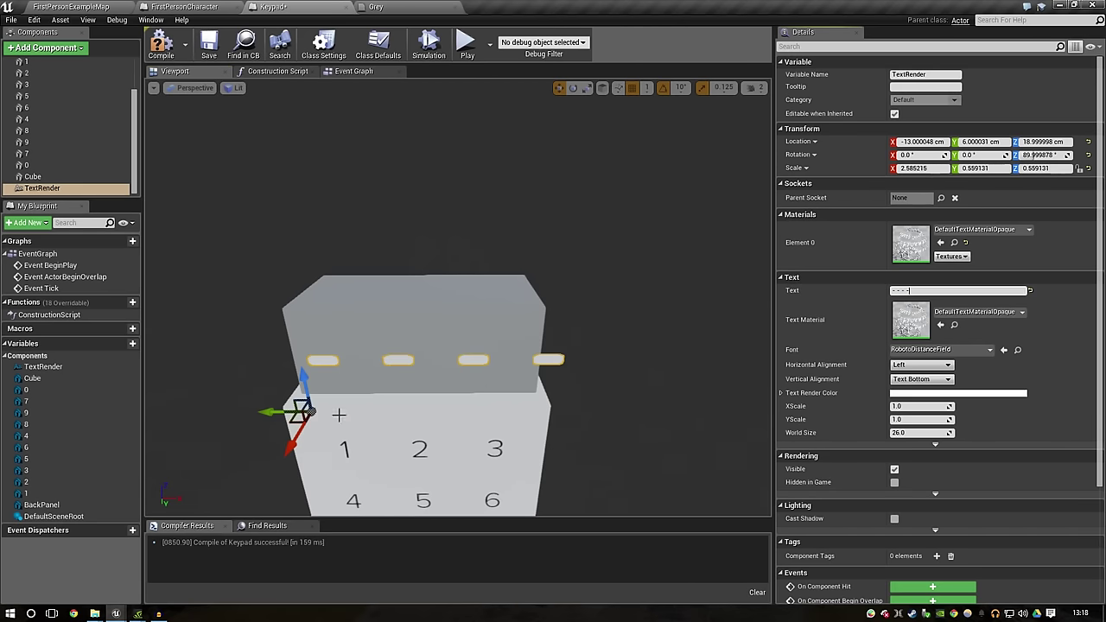
left_click_drag(267, 412, 257, 410)
Step: Widen the top panel cube slightly and rename it Indicator
left_click(436, 341)
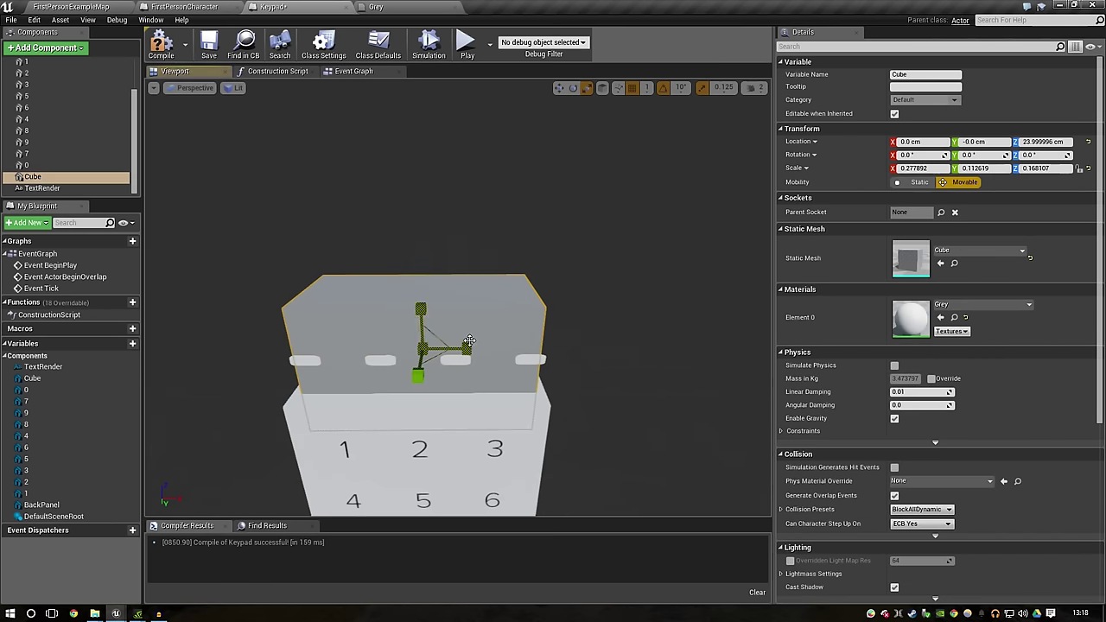
left_click_drag(467, 349, 478, 349)
mouse_move(567, 434)
left_mouse_down()
mouse_move(536, 432)
mouse_move(519, 415)
mouse_move(537, 144)
mouse_move(570, 147)
left_mouse_up()
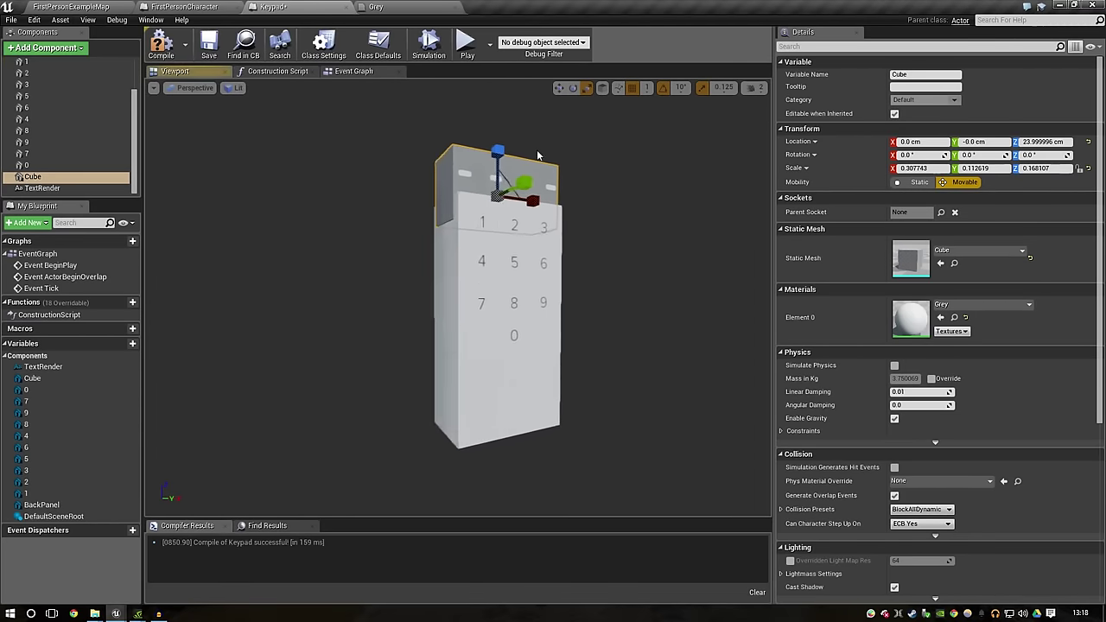
left_click(922, 76)
type("Indicator")
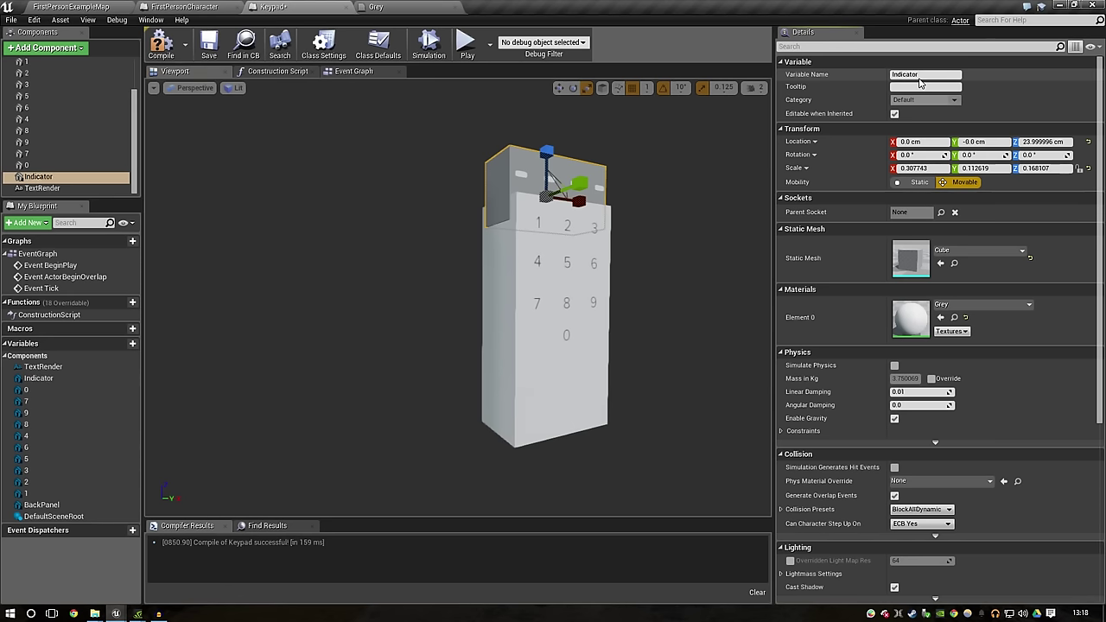
key("Return")
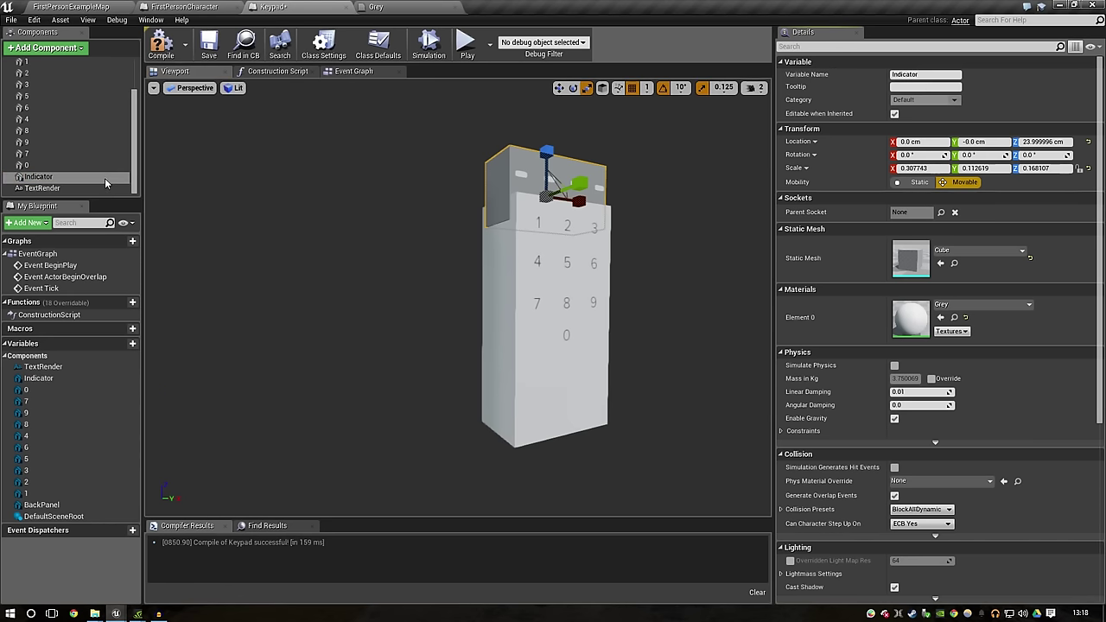
Step: Duplicate the Indicator component
right_click(107, 179)
left_click(128, 223)
right_click(117, 162)
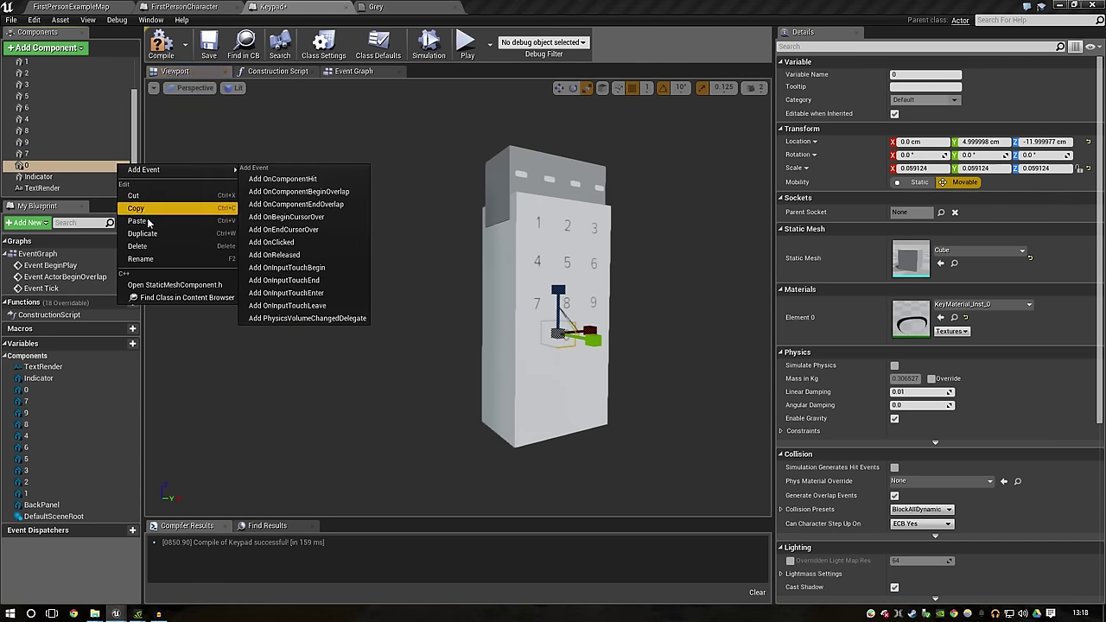
left_click(129, 233)
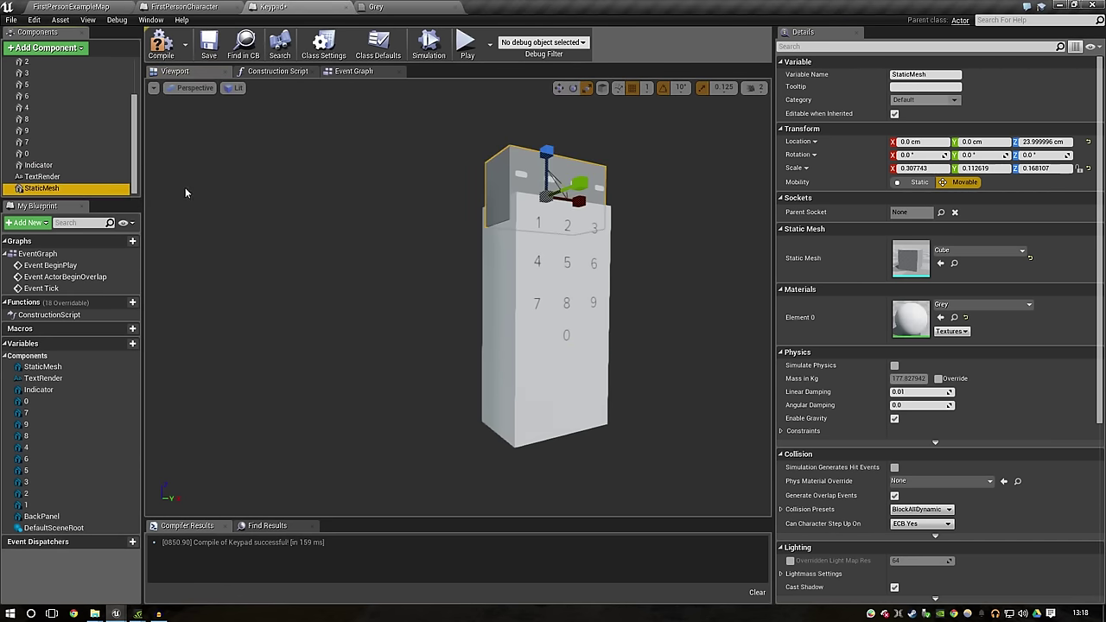
Step: Rename the duplicated StaticMesh to ClearPanel
left_click(943, 75)
left_click_drag(933, 73, 884, 77)
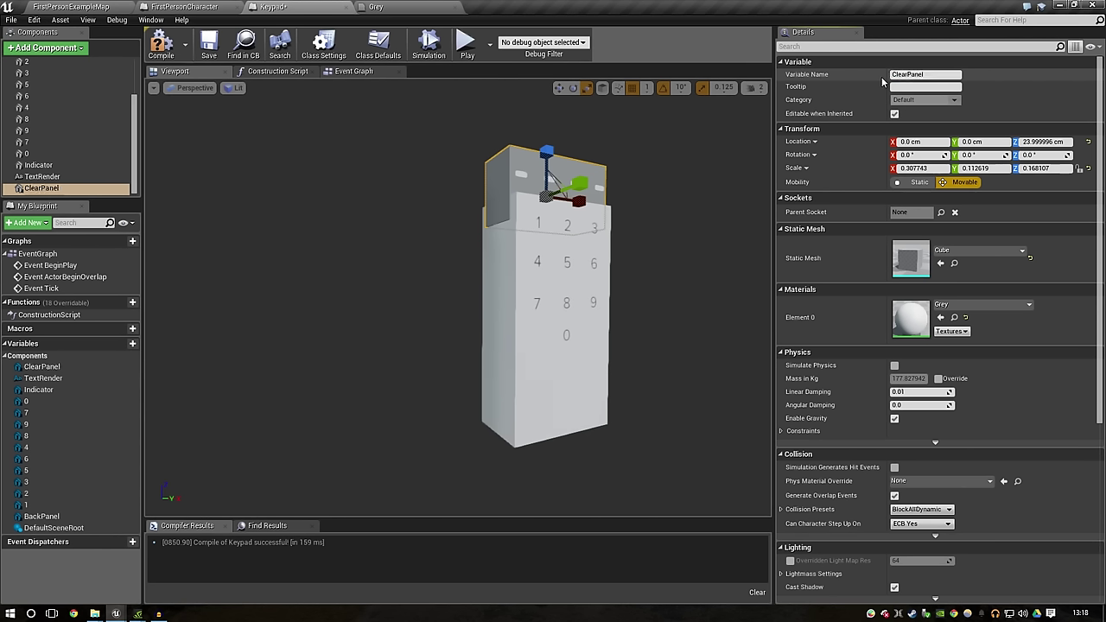
key("Return")
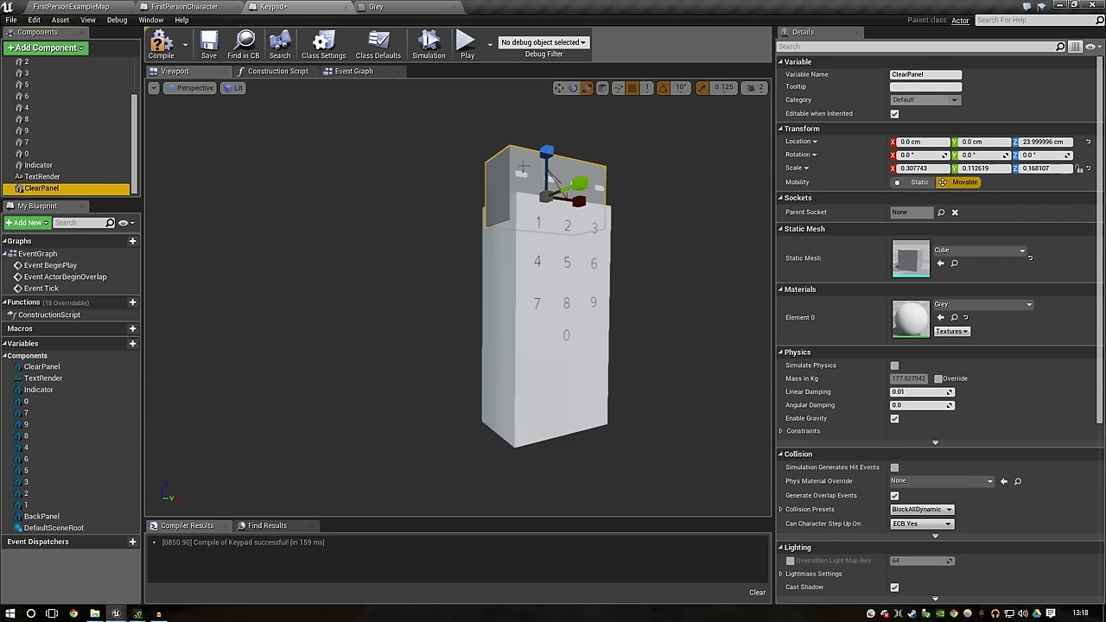
Step: Move ClearPanel down to sit just below the 0 key at Z -24.0 cm
left_click(41, 177)
left_click(42, 189)
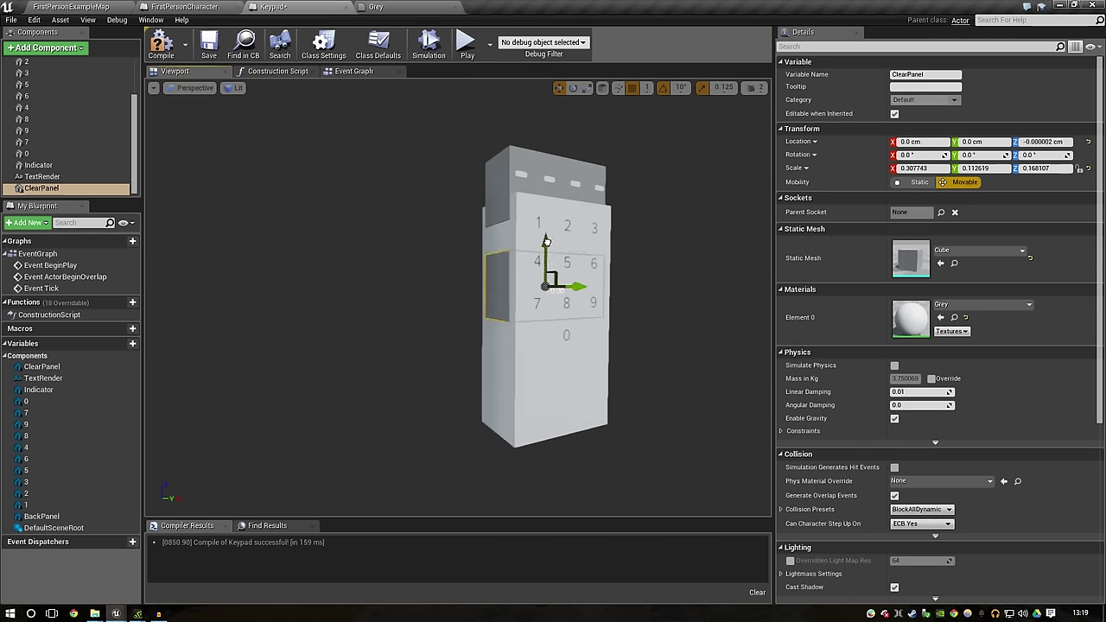
left_click_drag(553, 152, 553, 359)
left_click_drag(573, 415, 585, 421)
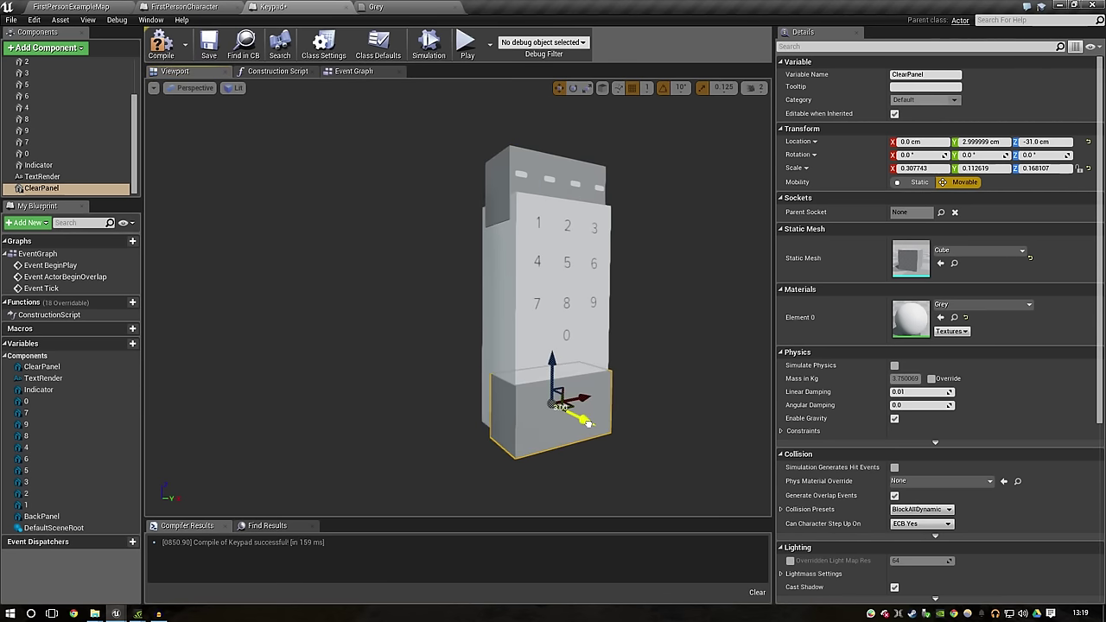
key("f")
mouse_move(538, 309)
left_mouse_down()
mouse_move(517, 251)
mouse_move(528, 267)
left_mouse_up()
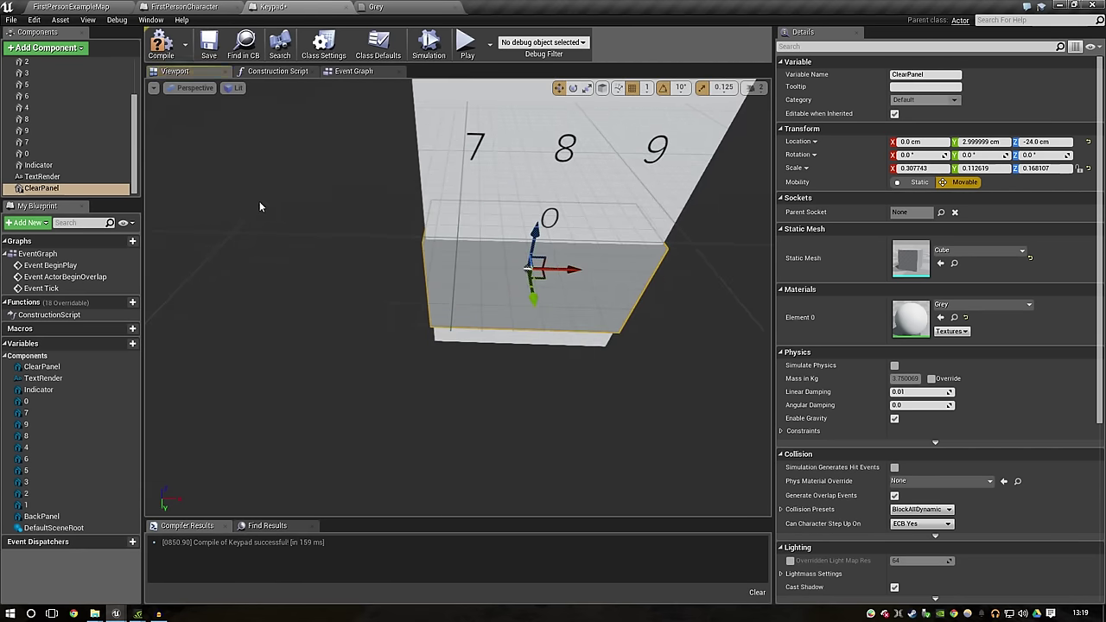
left_click_drag(278, 209, 285, 172, "alt")
left_click(473, 165)
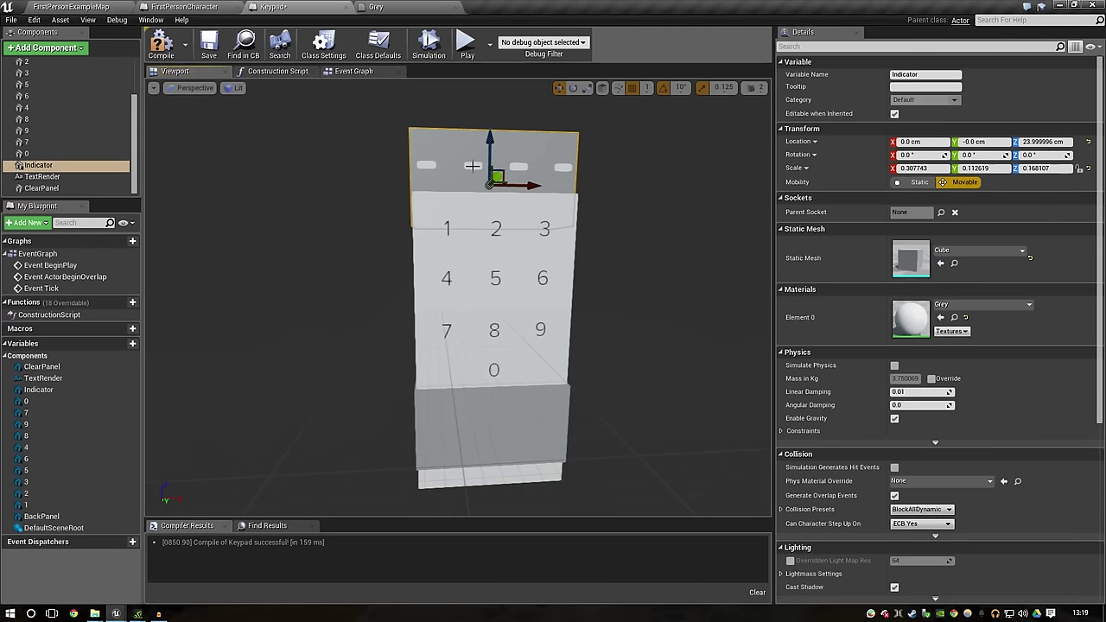
Step: Rename the text component to InputKeyText
left_click(907, 74)
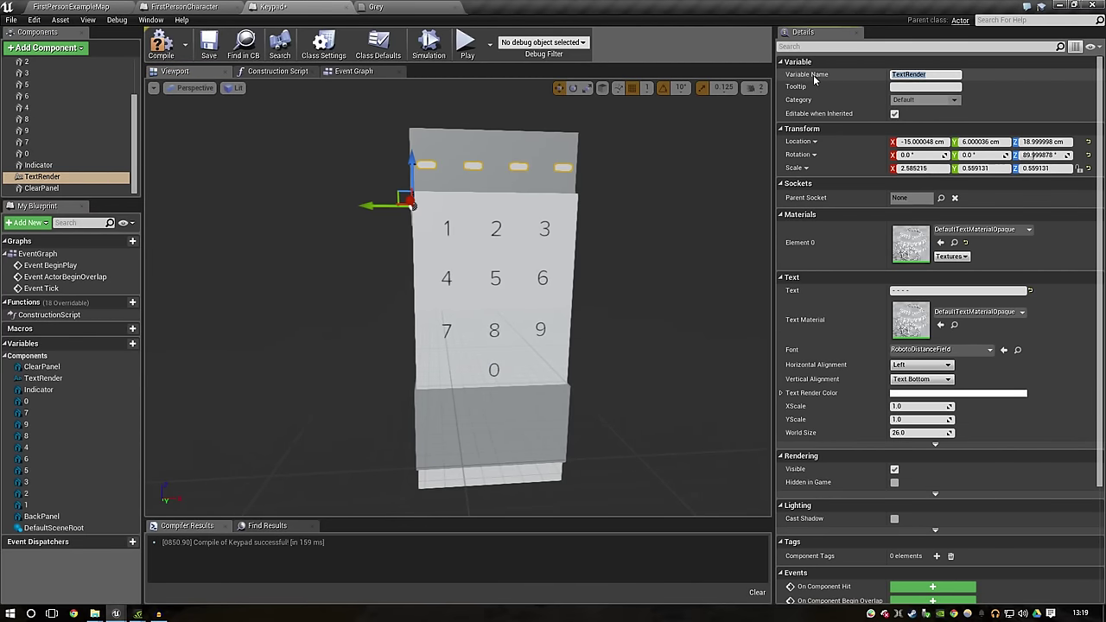
type("In")
key("Return")
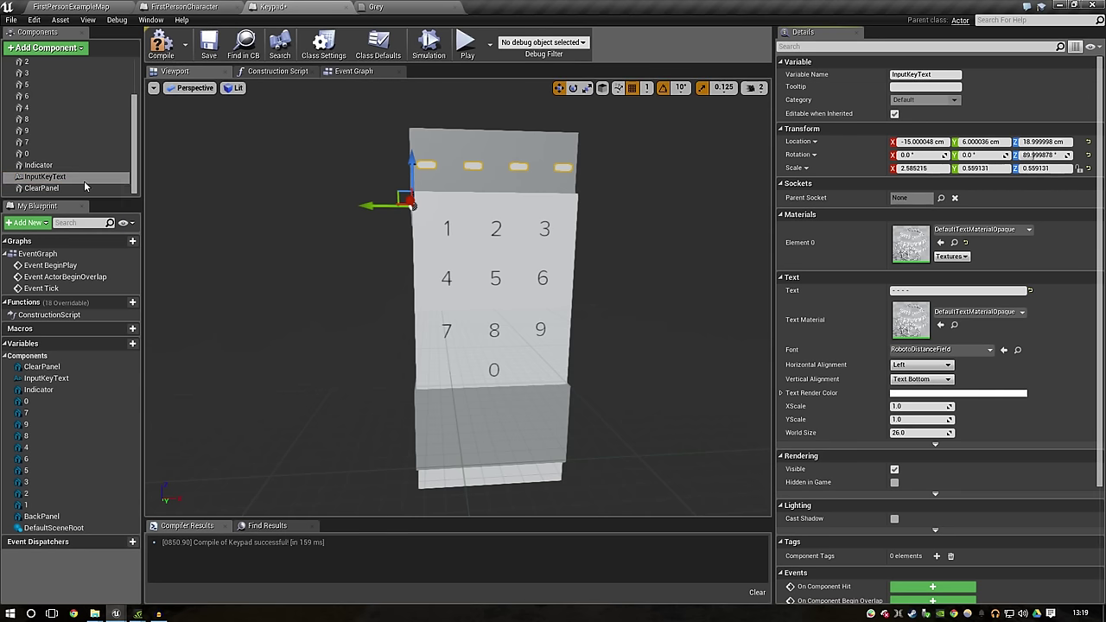
Step: Duplicate the InputKeyText component, undoing an accidental paste
right_click(85, 179)
left_click(104, 237)
key("ctrl+z")
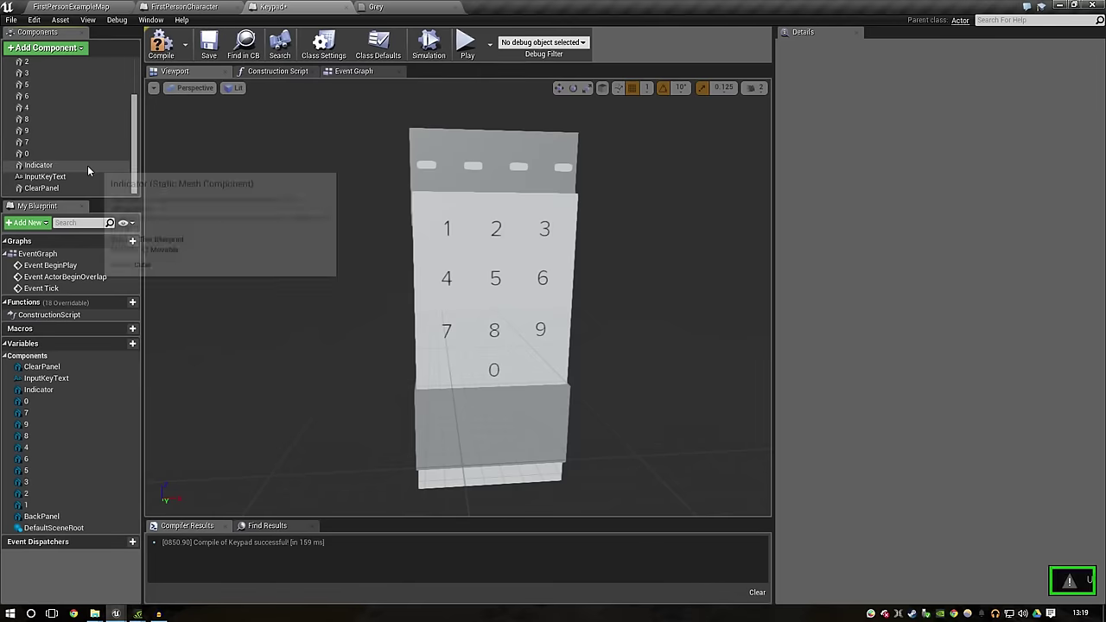
right_click(93, 178)
key("Escape")
right_click(95, 178)
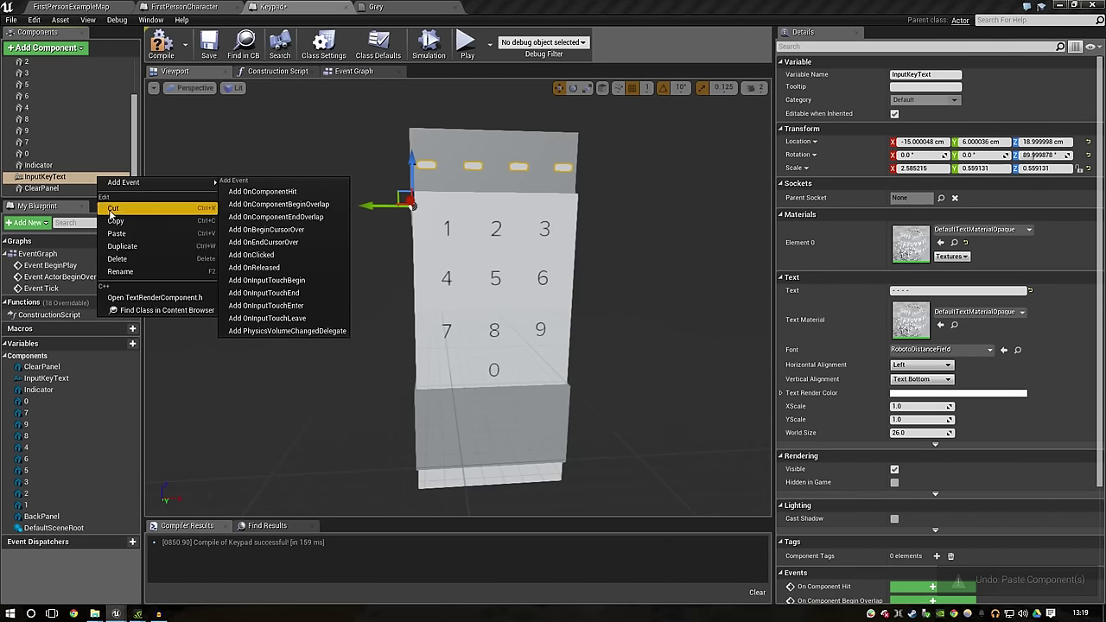
left_click(119, 238)
Step: Move the copy down onto ClearPanel and change its text to CLEAR
mouse_move(412, 177)
left_mouse_down()
mouse_move(393, 430)
mouse_move(399, 419)
left_mouse_up()
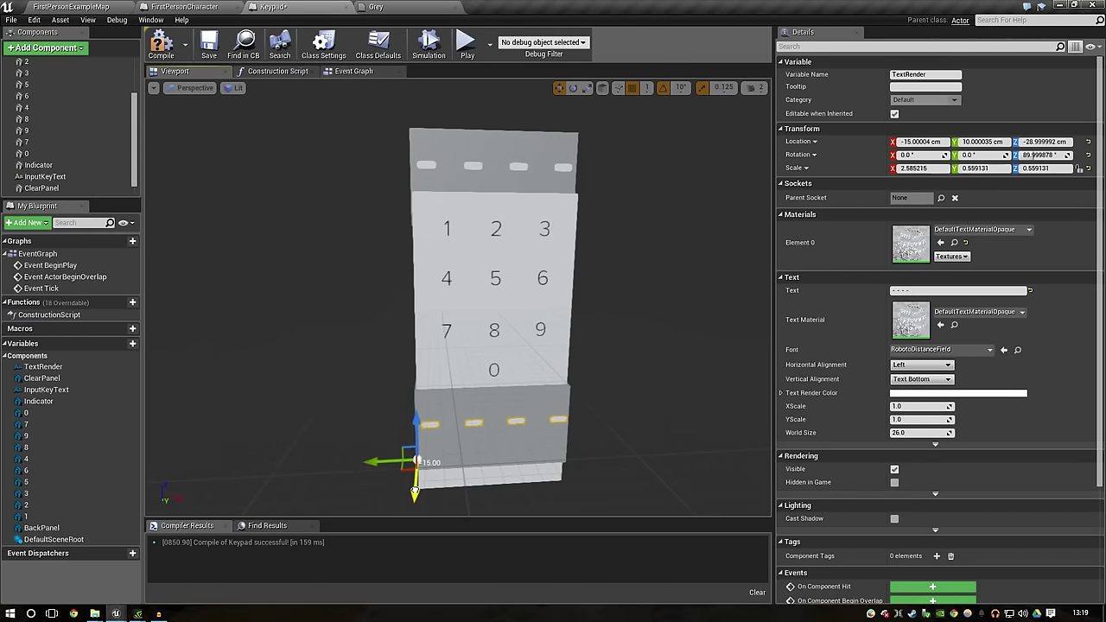
left_click(916, 290)
type("CLE")
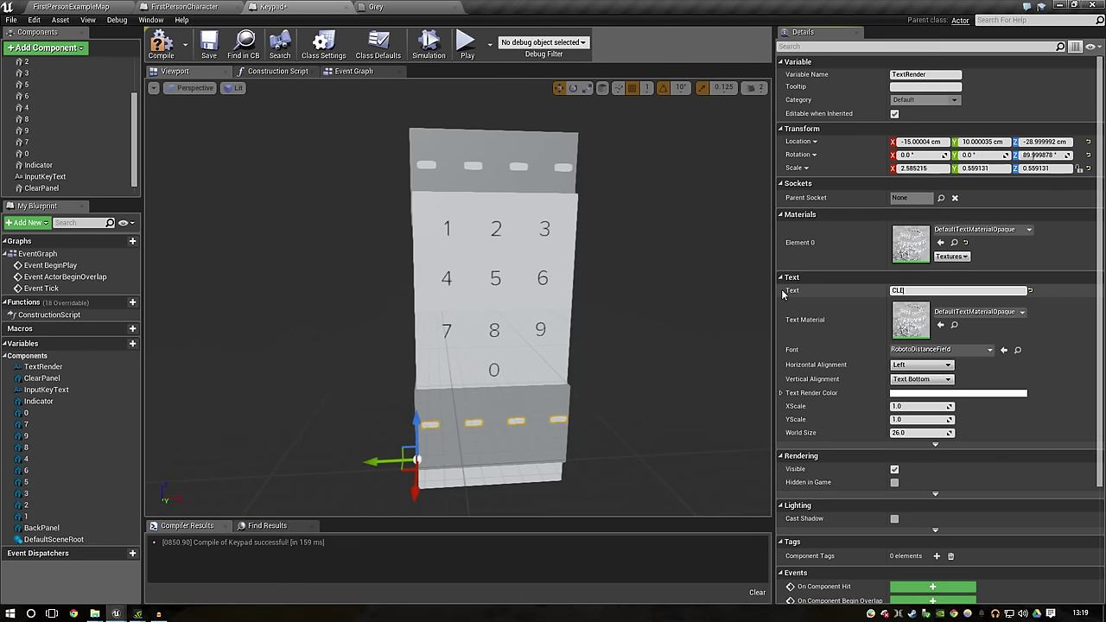
type("AR")
key("Return")
Step: Shrink the CLEAR text and centre it on the clear panel
left_click_drag(407, 464, 417, 490)
key("r")
key("w")
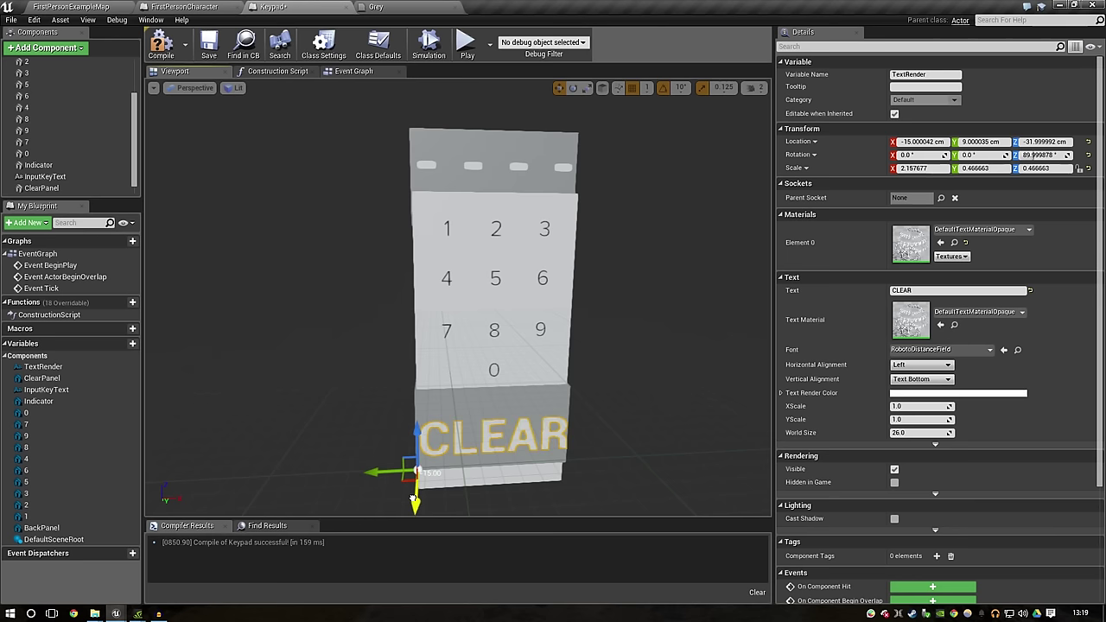
left_click_drag(384, 474, 374, 472)
left_click_drag(414, 427, 414, 421)
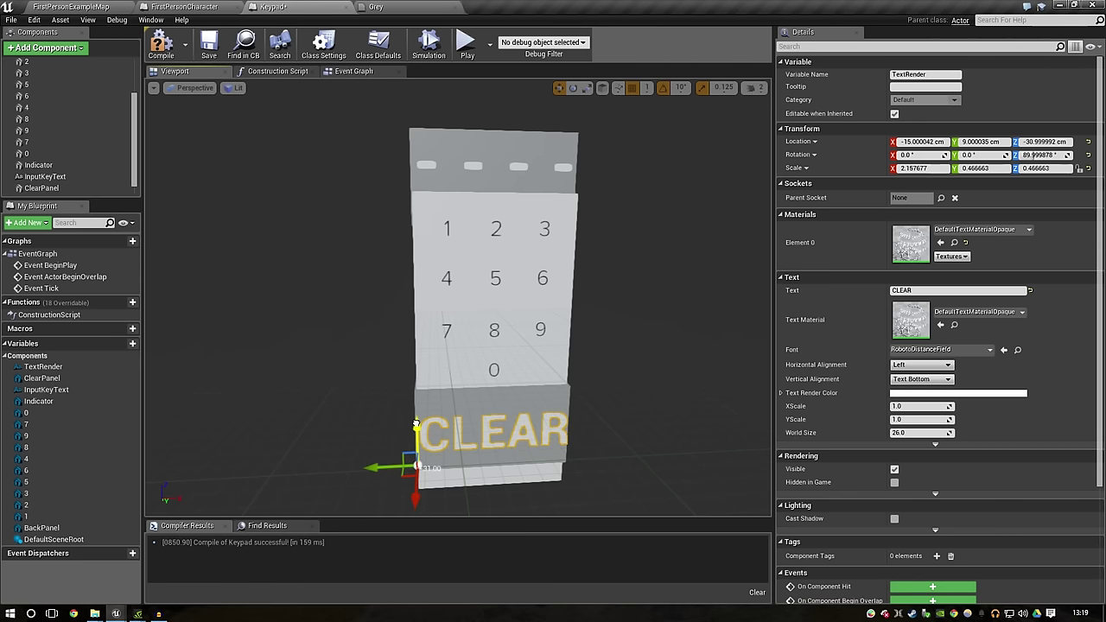
key("r")
left_click_drag(420, 466, 418, 477)
key("w")
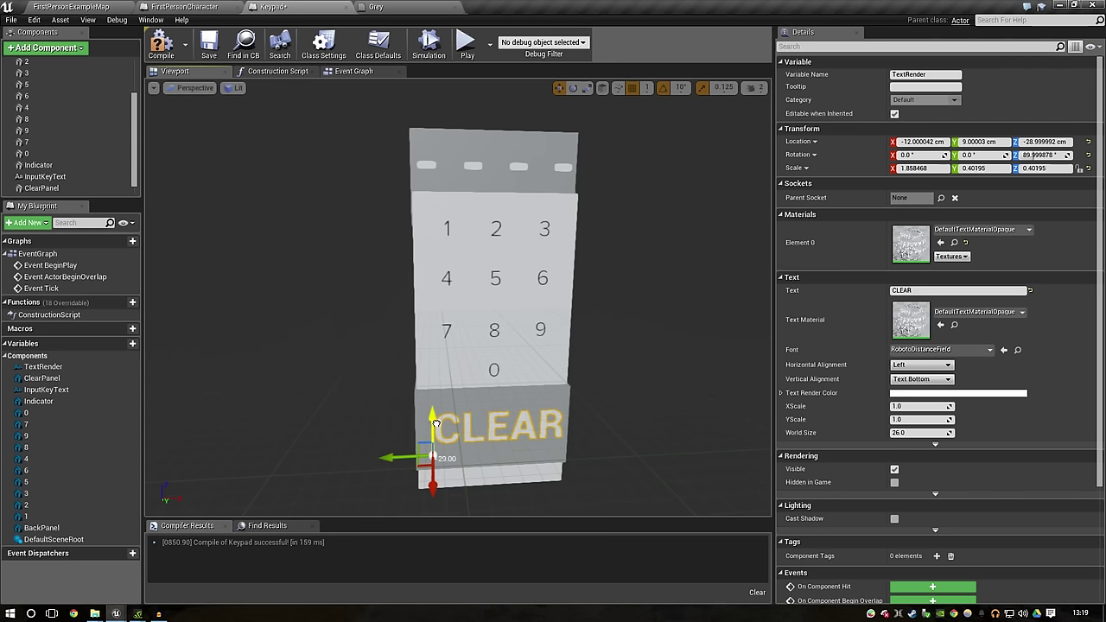
mouse_move(420, 467)
left_mouse_down()
mouse_move(443, 456)
mouse_move(403, 456)
left_mouse_up()
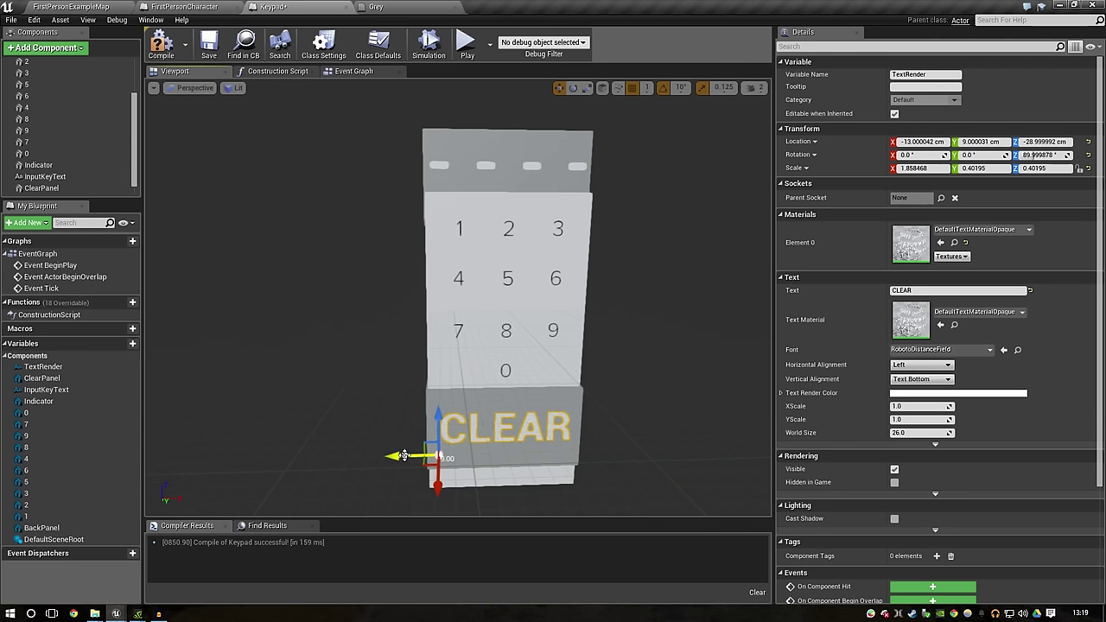
mouse_move(403, 456)
right_mouse_down()
mouse_move(359, 357)
mouse_move(325, 345)
right_mouse_up()
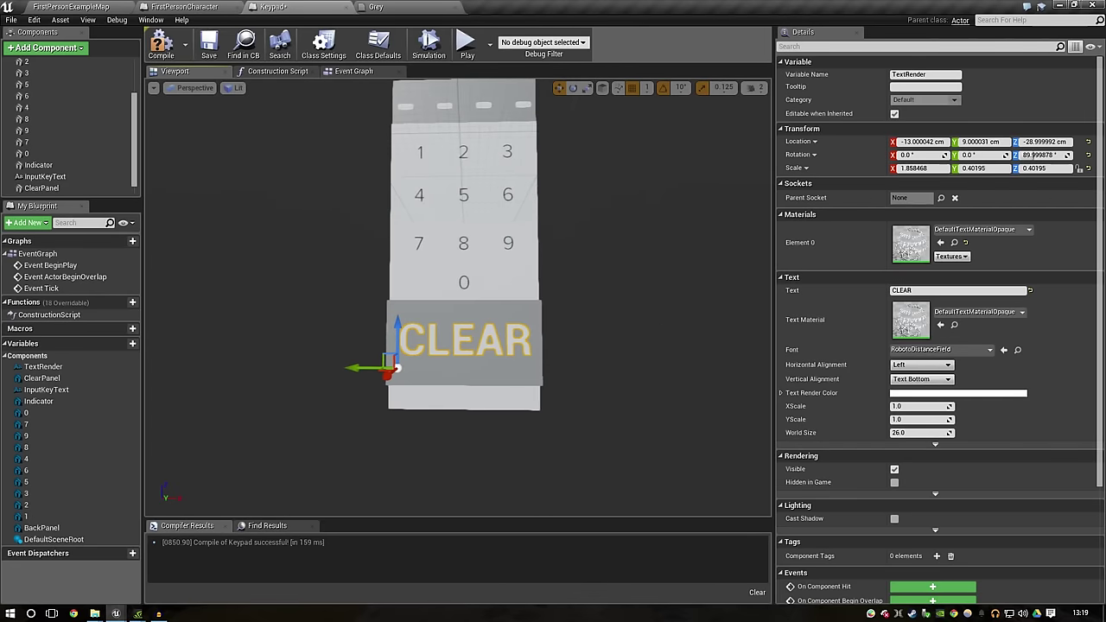
left_click(536, 310)
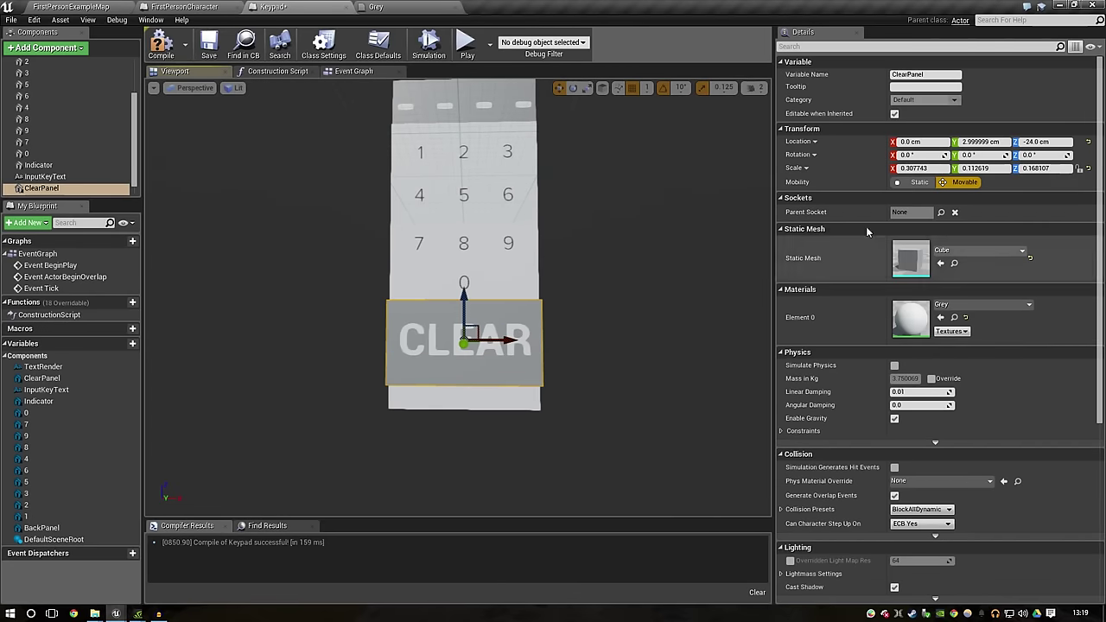
Step: Rename the CLEAR text component to ClearTextRender
left_click(45, 176)
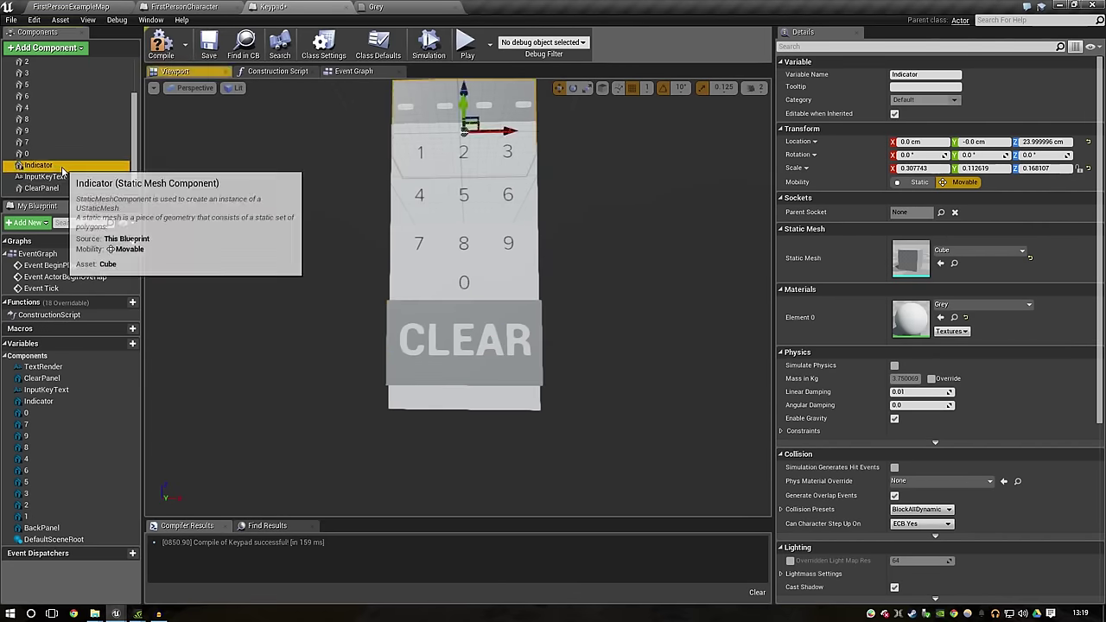
left_click(498, 344)
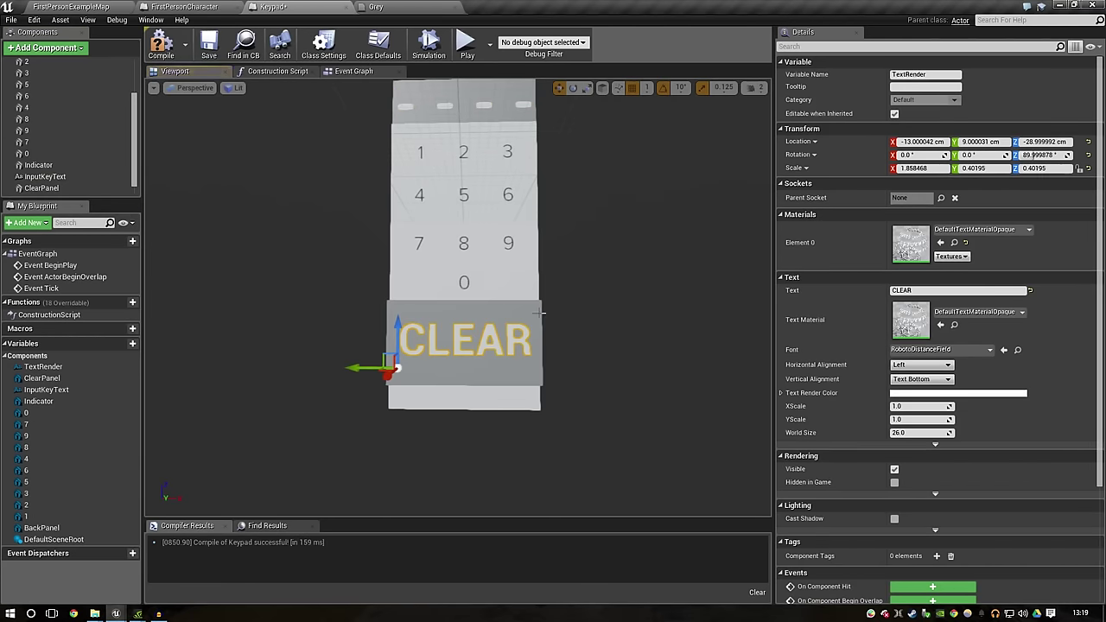
type("Clear")
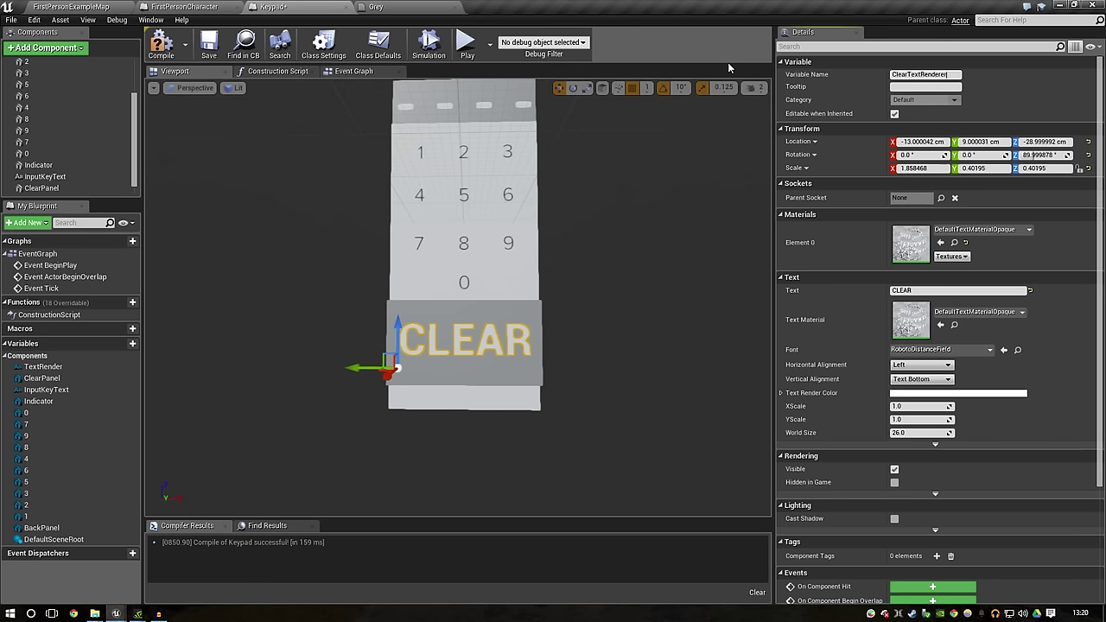
key("Return")
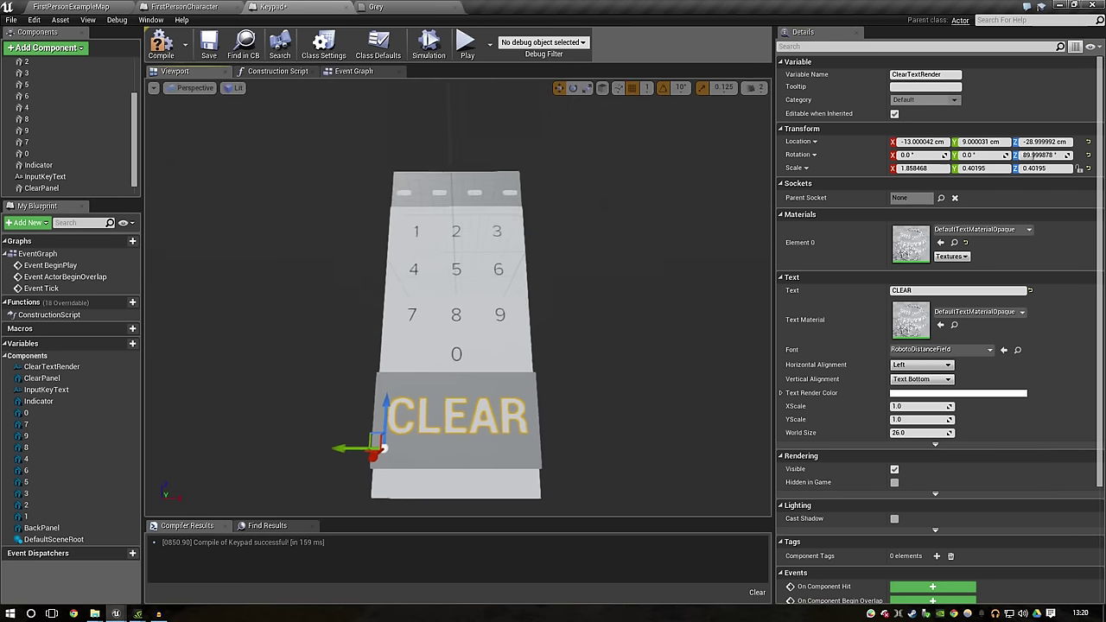
Step: Rename the InputKeyText component to InputKeyTextRender
scroll(462, 225, "up", 3)
left_click(477, 212)
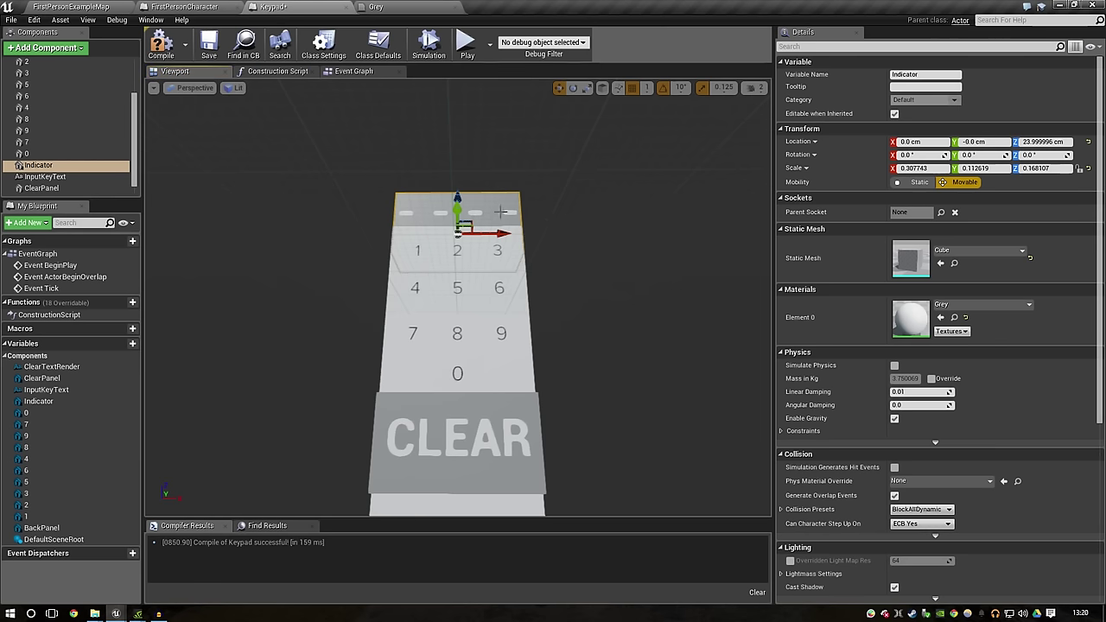
scroll(128, 151, "up", 3)
scroll(66, 102, "down", 3)
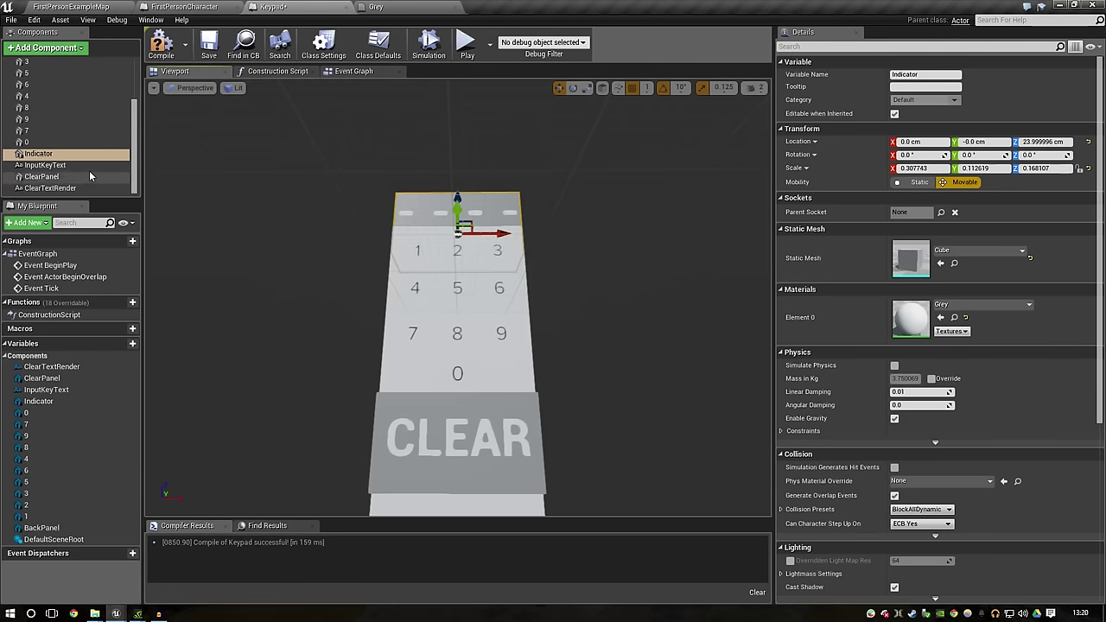
left_click(85, 165)
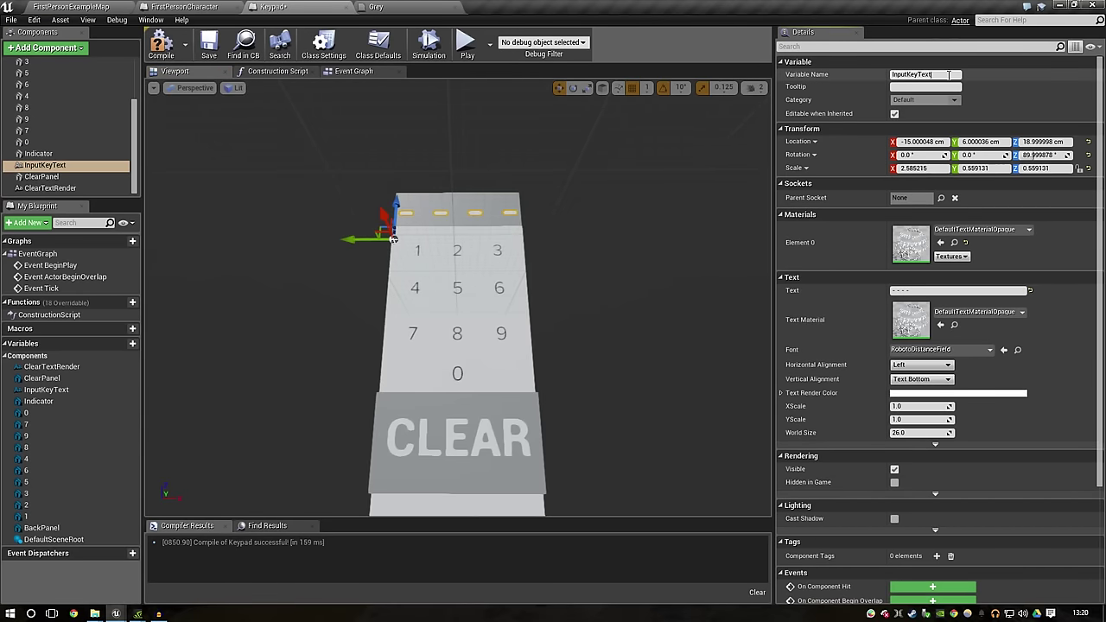
type("Render")
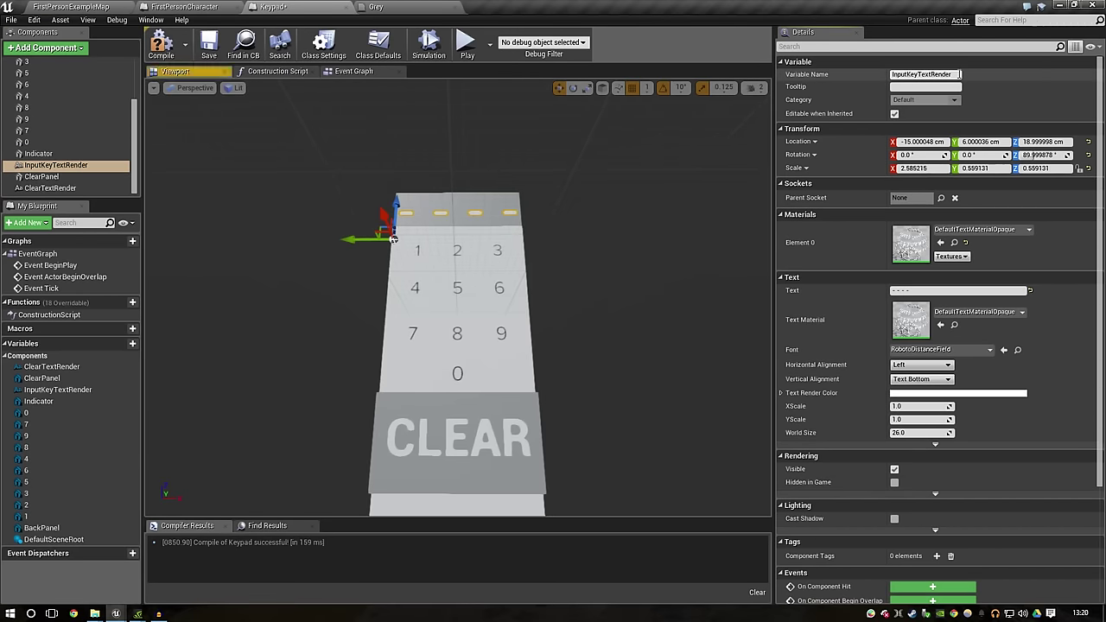
key("Return")
Step: Turn the viewport to face the keypad, then switch to the Keypad's Event Graph
scroll(346, 172, "up", 3)
scroll(565, 197, "down", 3)
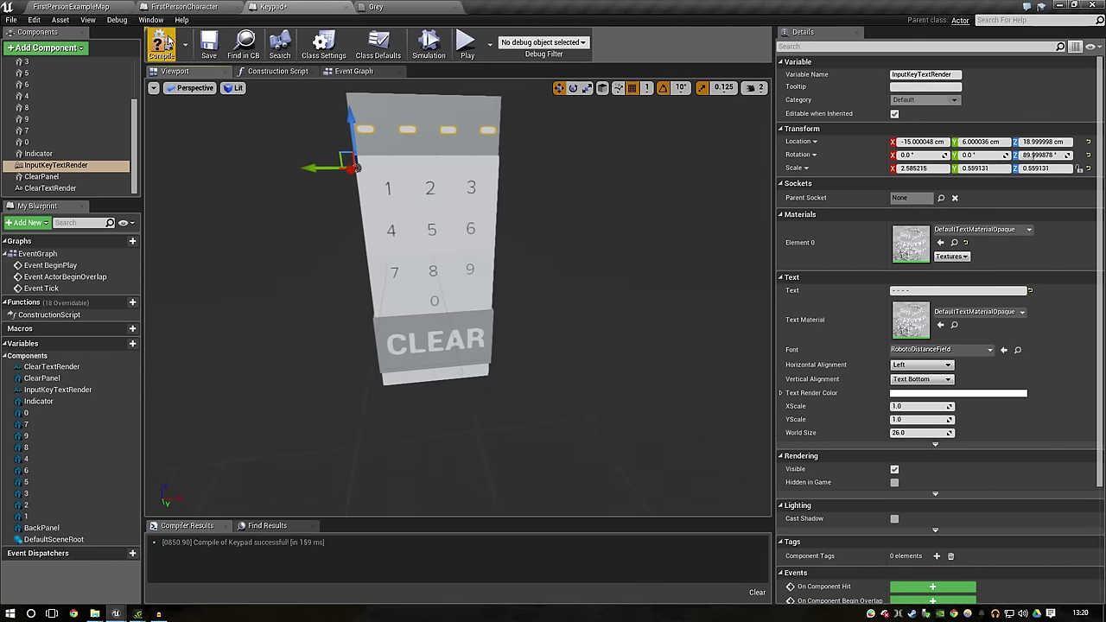
right_click_drag(595, 263, 562, 263)
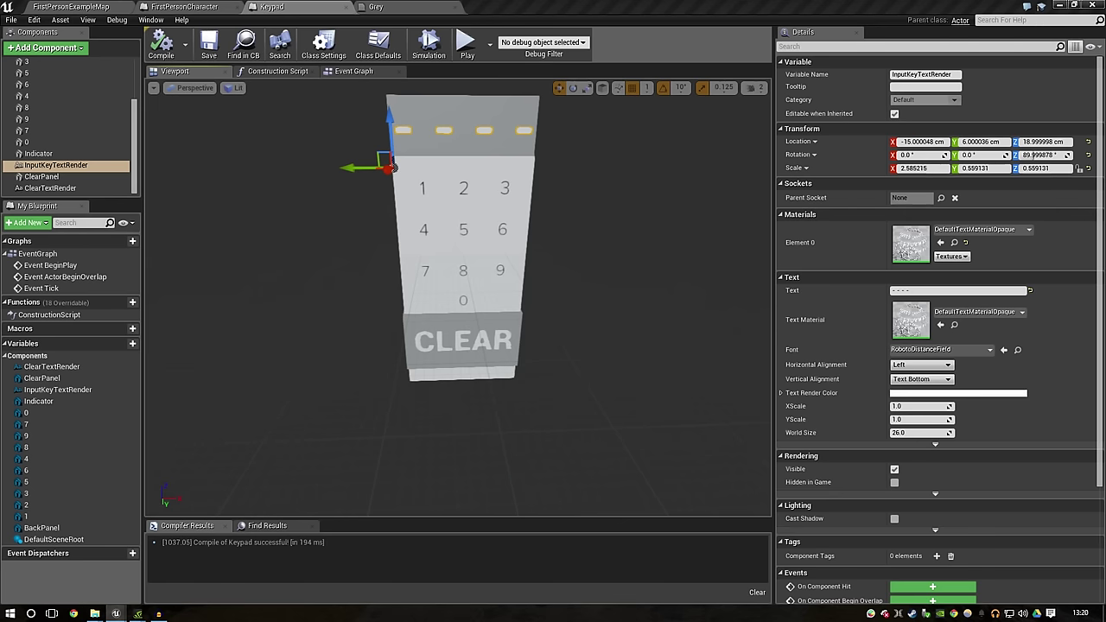
left_click(365, 74)
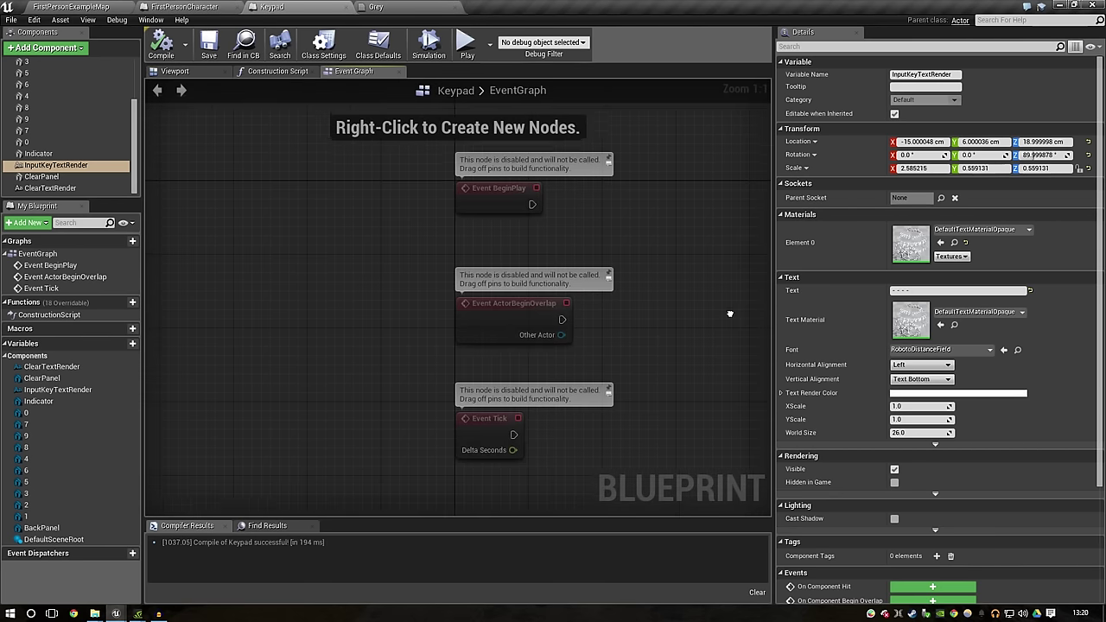
Step: From the level editor, open FirstPersonCharacter in Content > FirstPersonBP > Blueprints
right_click_drag(732, 314, 338, 295)
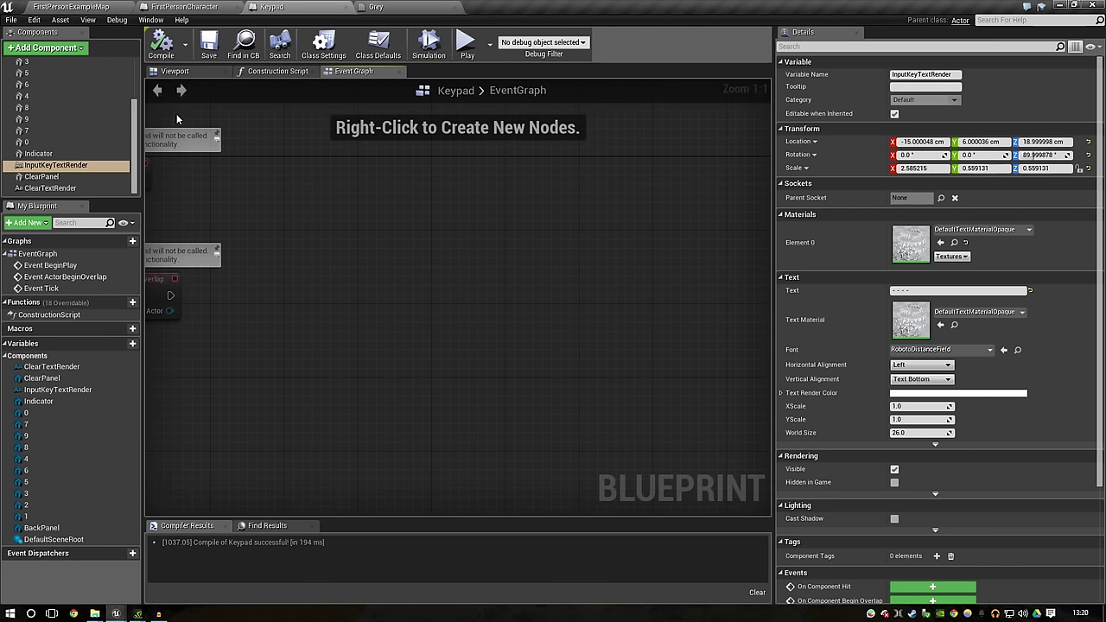
left_click(102, 6)
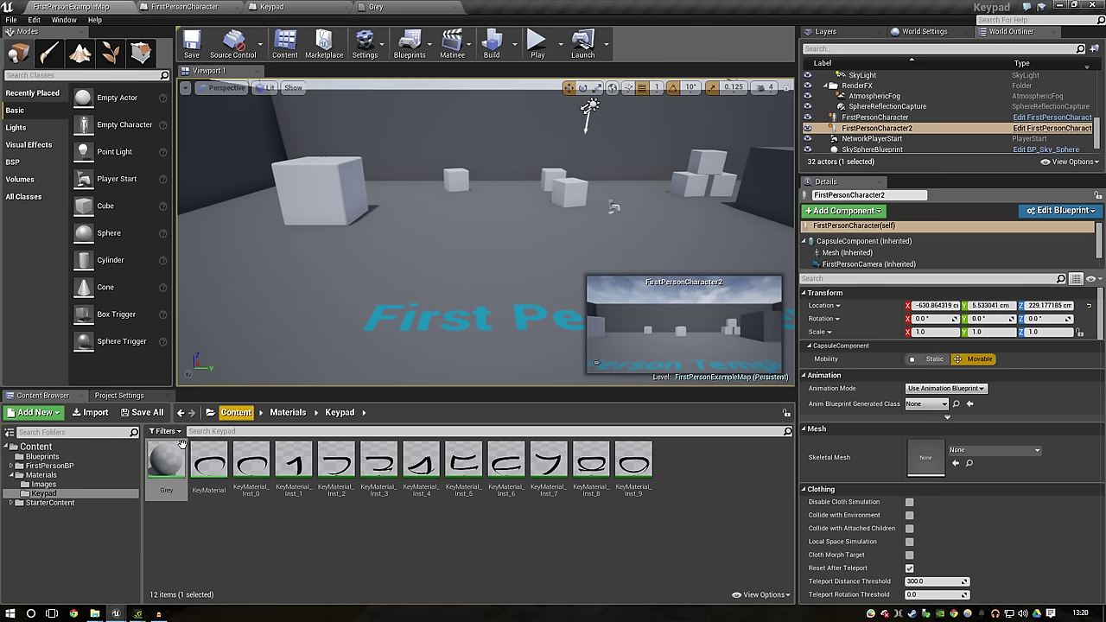
left_click(86, 465)
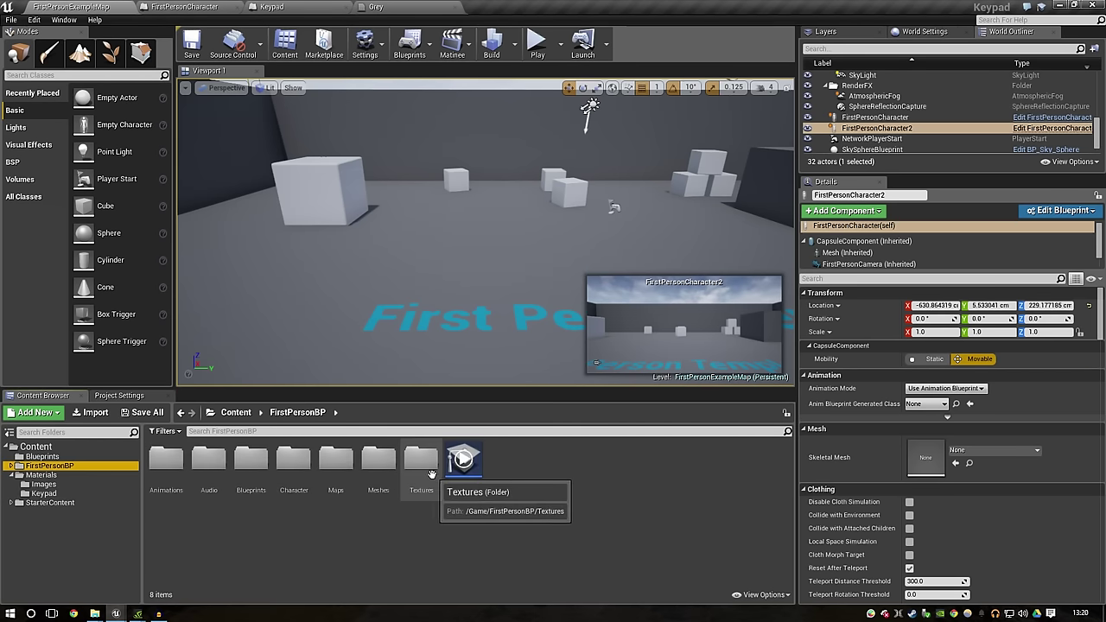
double_click(251, 458)
left_click(173, 467)
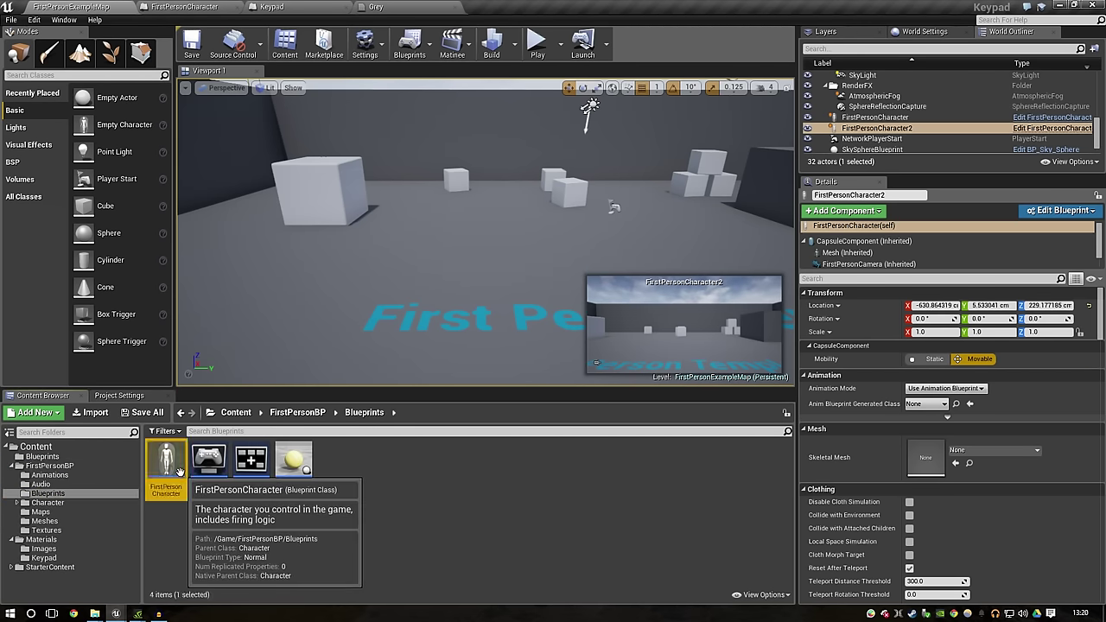
double_click(178, 471)
scroll(679, 231, "down", 5)
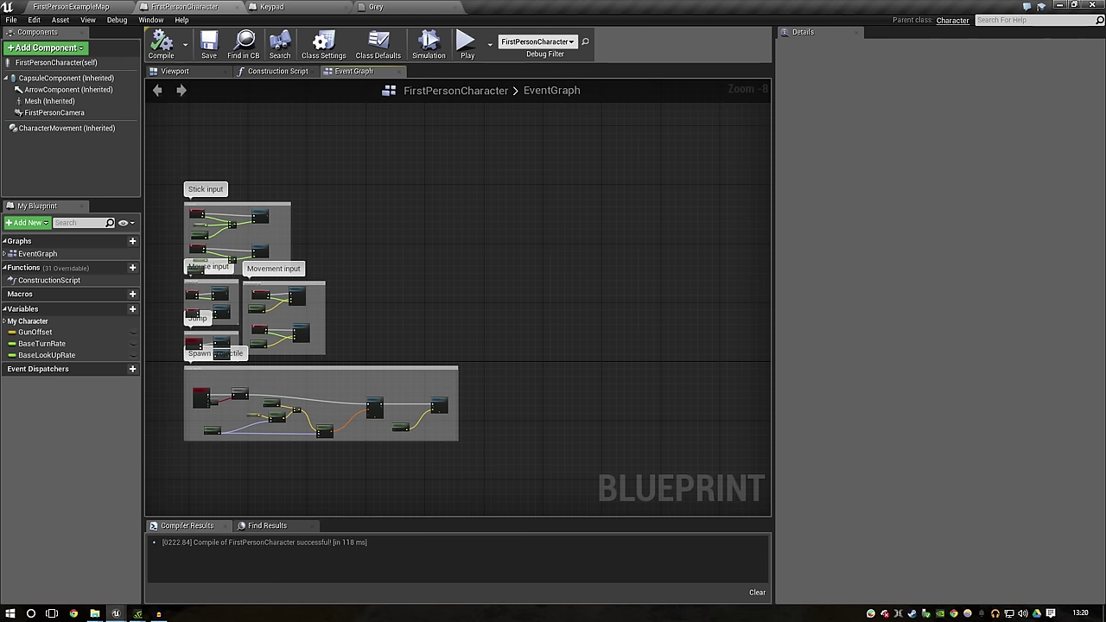
Step: Place a FirstPersonCamera reference and add a GetWorldLocation node linked to it
scroll(507, 300, "up", 1)
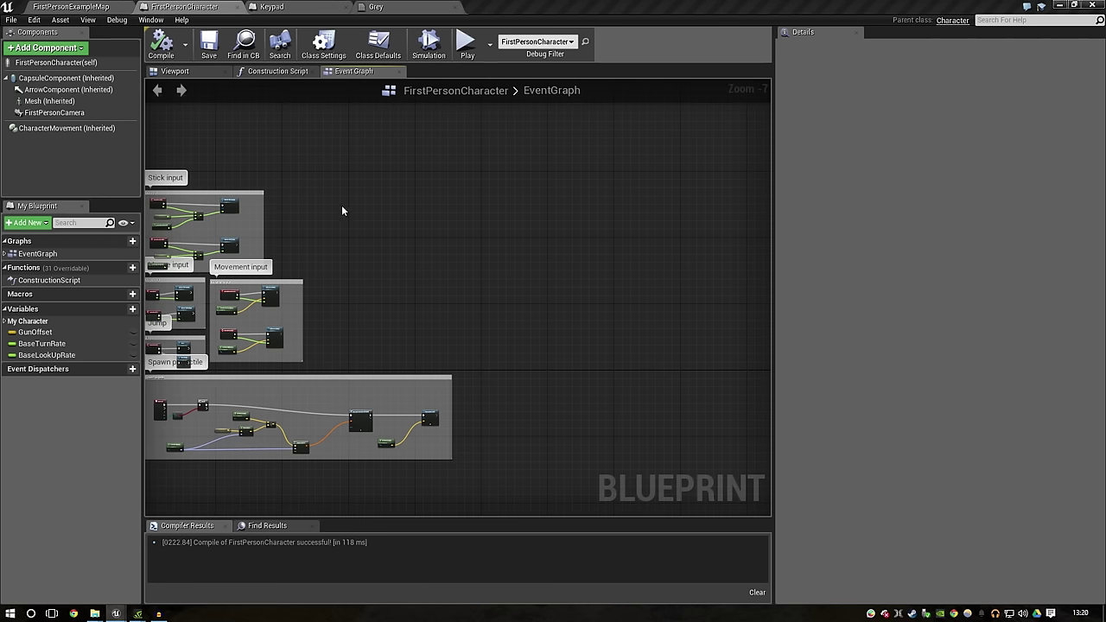
scroll(289, 242, "up", 1)
scroll(275, 259, "up", 1)
scroll(274, 260, "up", 1)
mouse_move(40, 111)
left_mouse_down()
mouse_move(360, 263)
mouse_move(512, 230)
left_mouse_up()
type("getworldlocation")
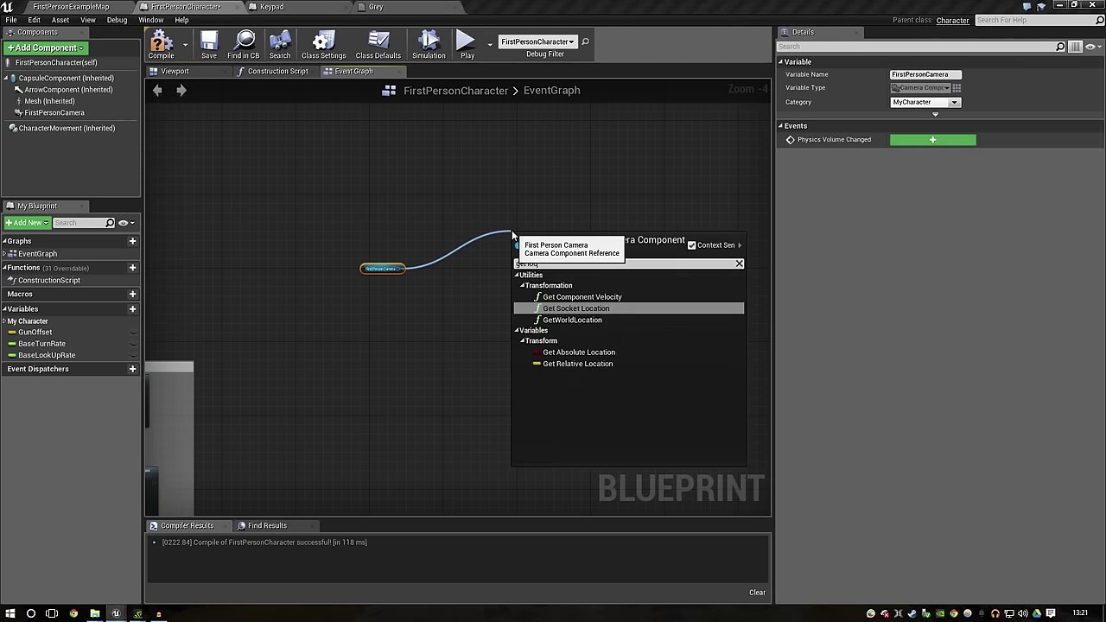
key("Return")
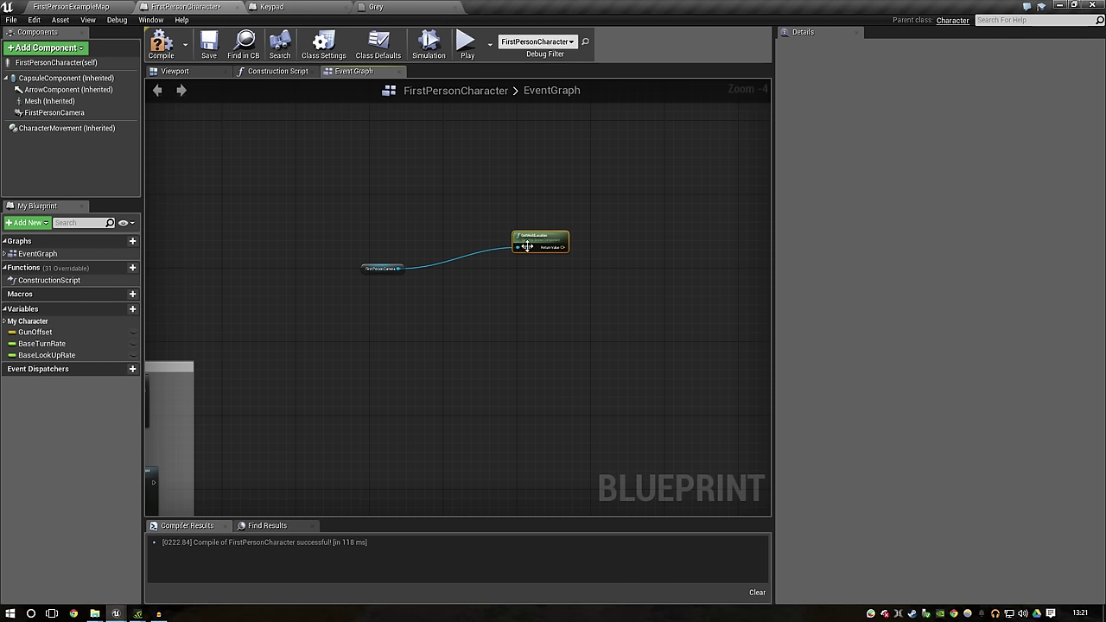
Step: Add a GetWorldRotation node connected to the FirstPersonCamera
scroll(526, 312, "up", 2)
right_click_drag(525, 312, 482, 315)
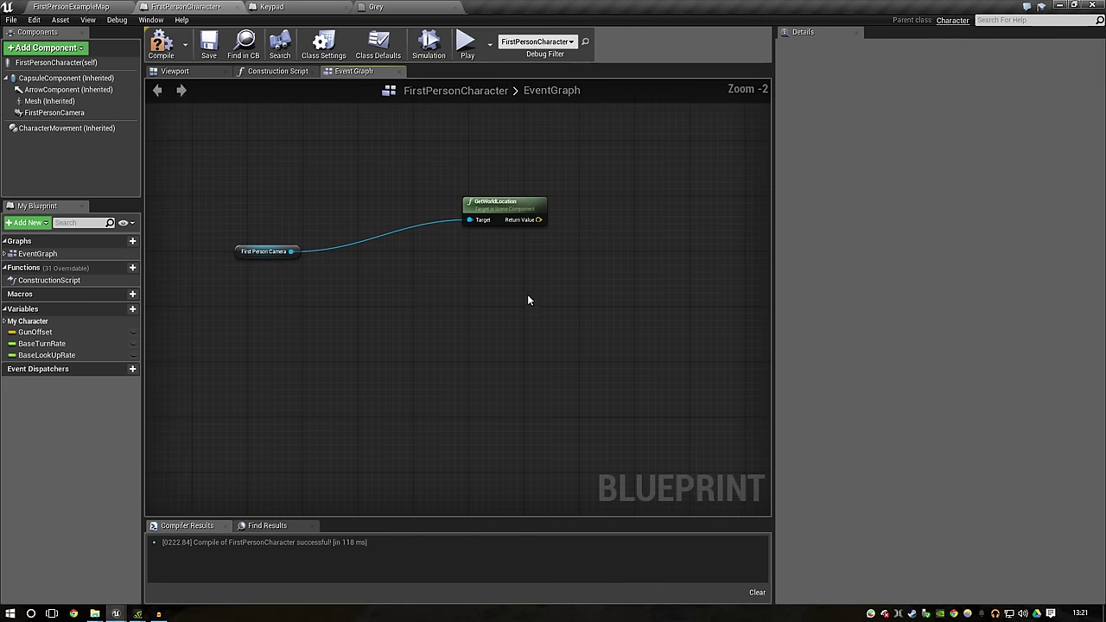
left_click_drag(292, 251, 455, 274)
type("get t")
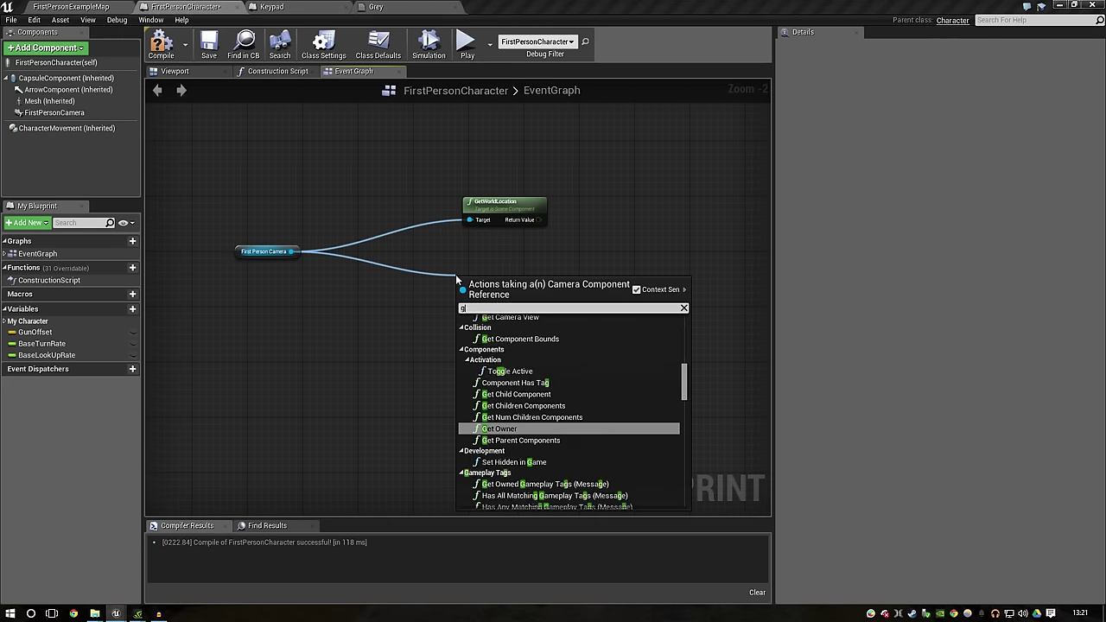
key("BackSpace")
type("rotat")
key("Down")
key("Return")
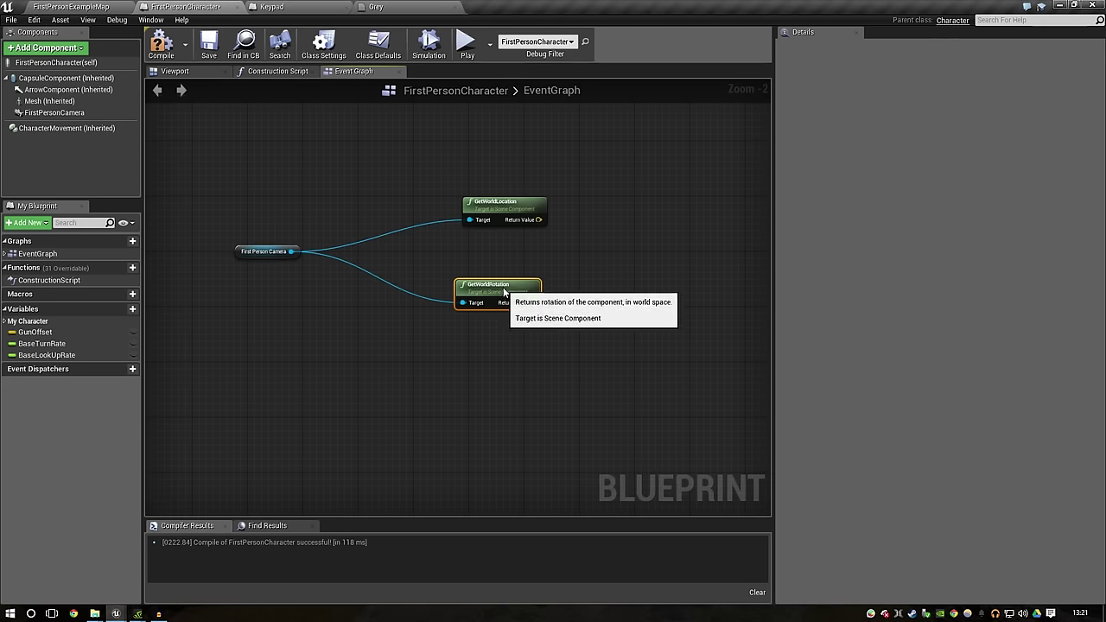
scroll(519, 266, "up", 2)
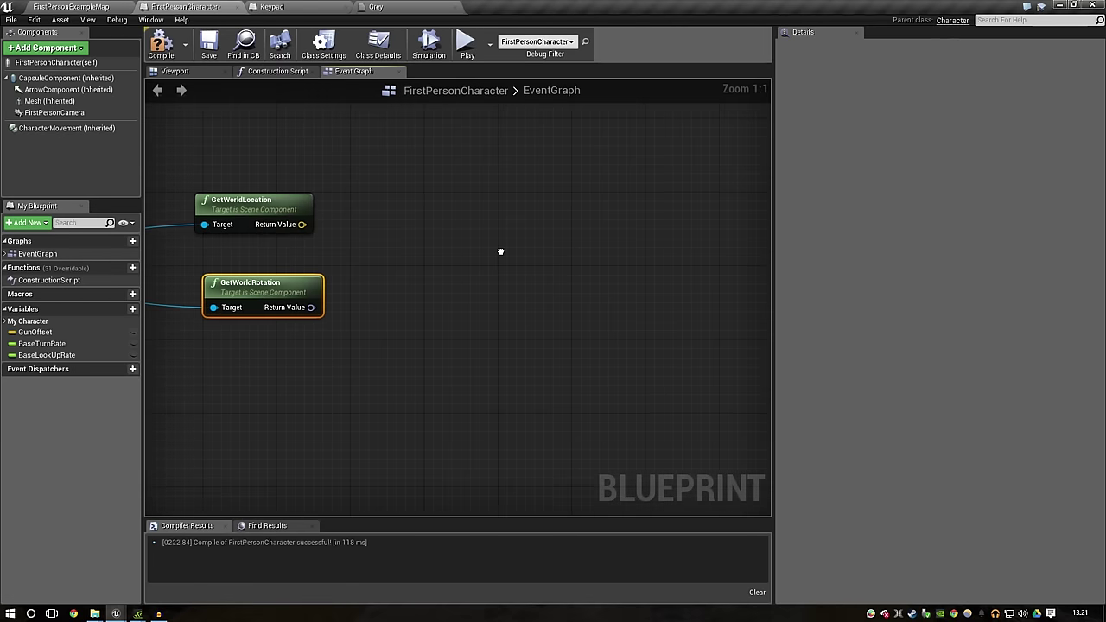
Step: Add a Get Forward Vector node fed by GetWorldRotation's Return Value, placed beside it
right_click(539, 237)
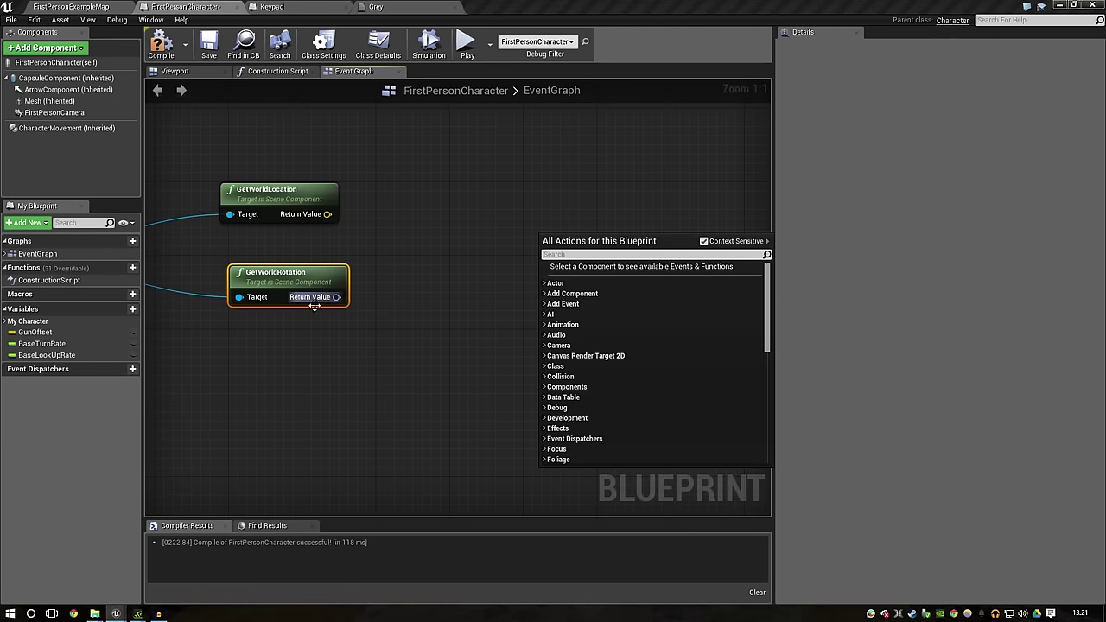
left_click_drag(337, 297, 440, 238)
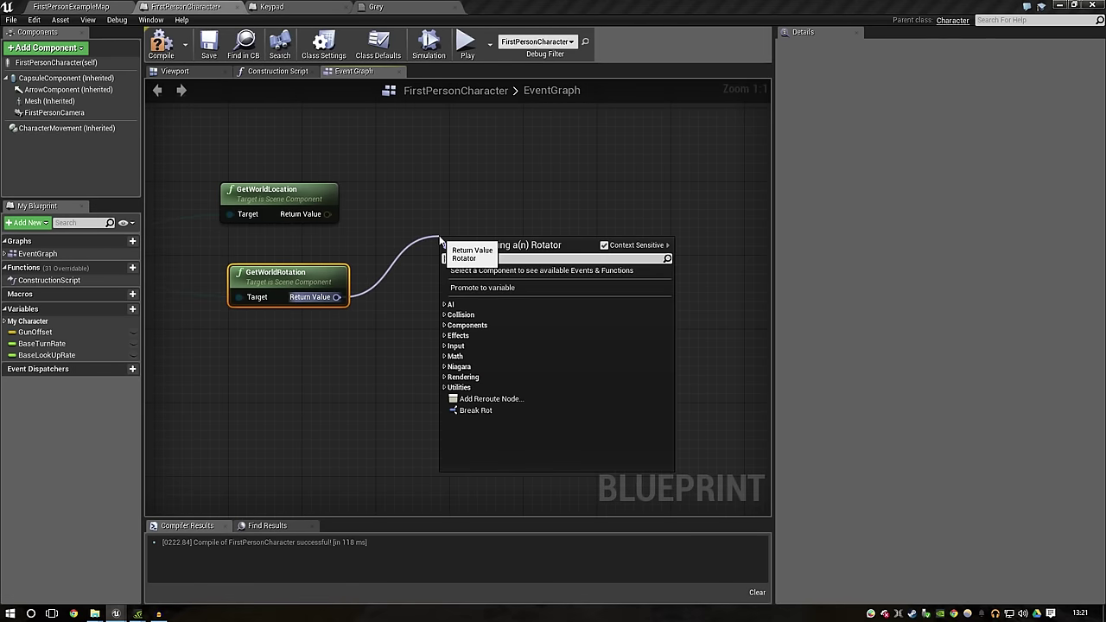
type("get forward")
left_click(493, 292)
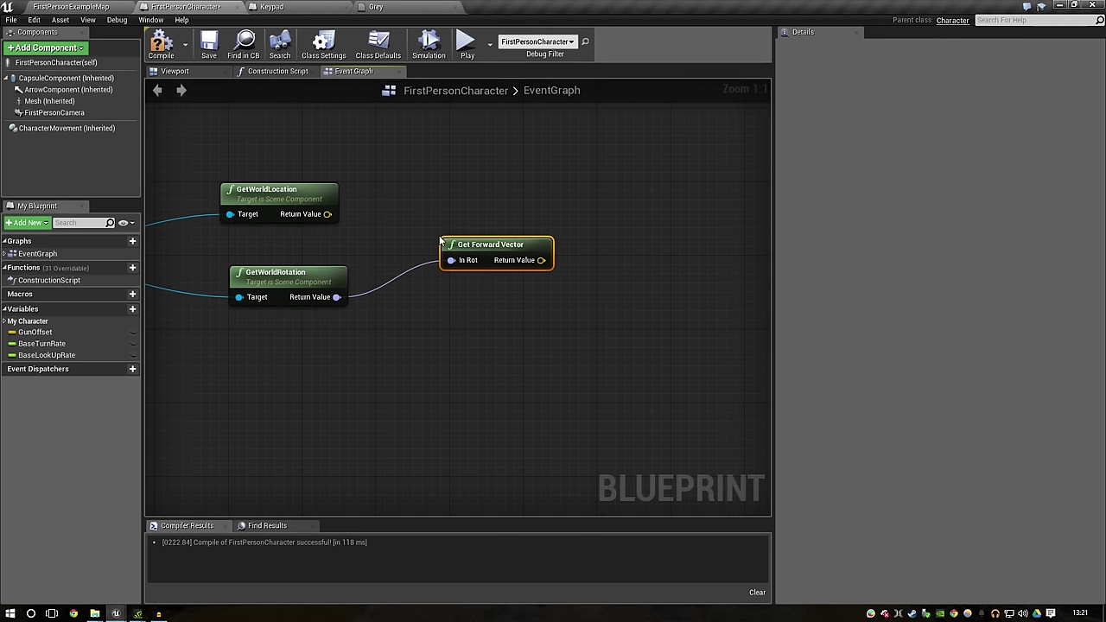
left_click_drag(498, 264, 423, 298)
mouse_move(484, 231)
right_mouse_down()
mouse_move(353, 224)
mouse_move(431, 227)
right_mouse_up()
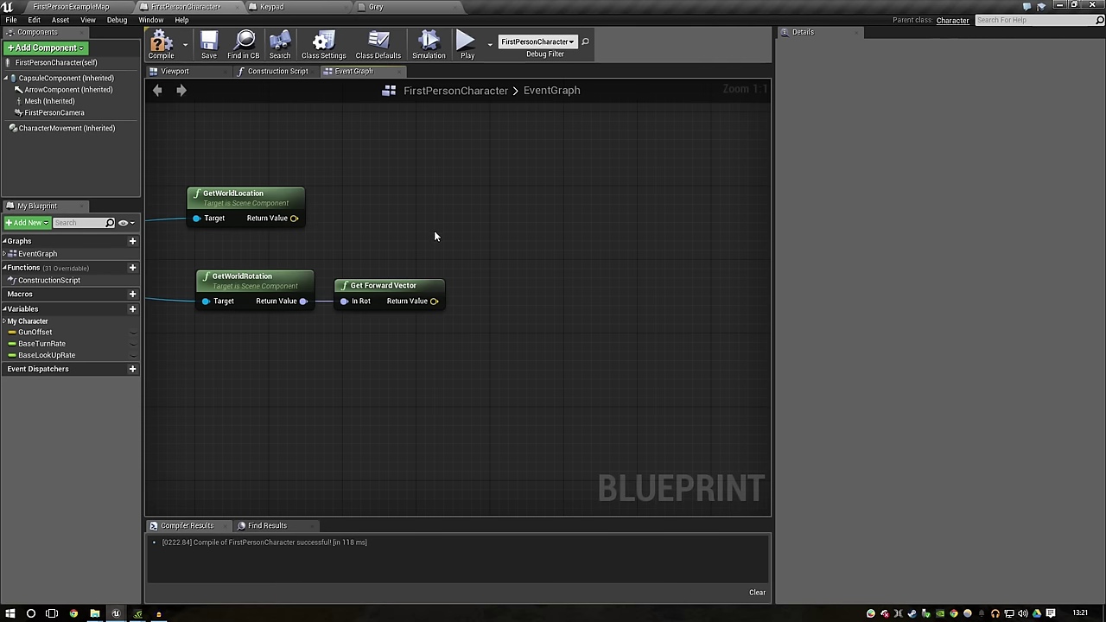
right_click_drag(505, 342, 431, 288)
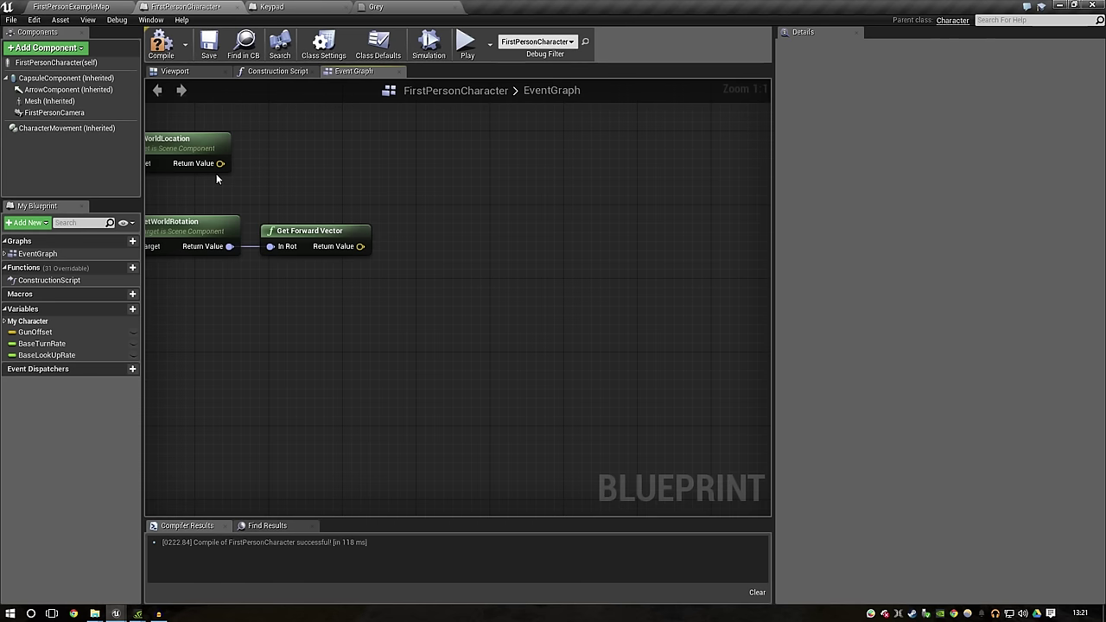
mouse_move(255, 154)
right_mouse_down()
mouse_move(303, 198)
mouse_move(554, 224)
right_mouse_up()
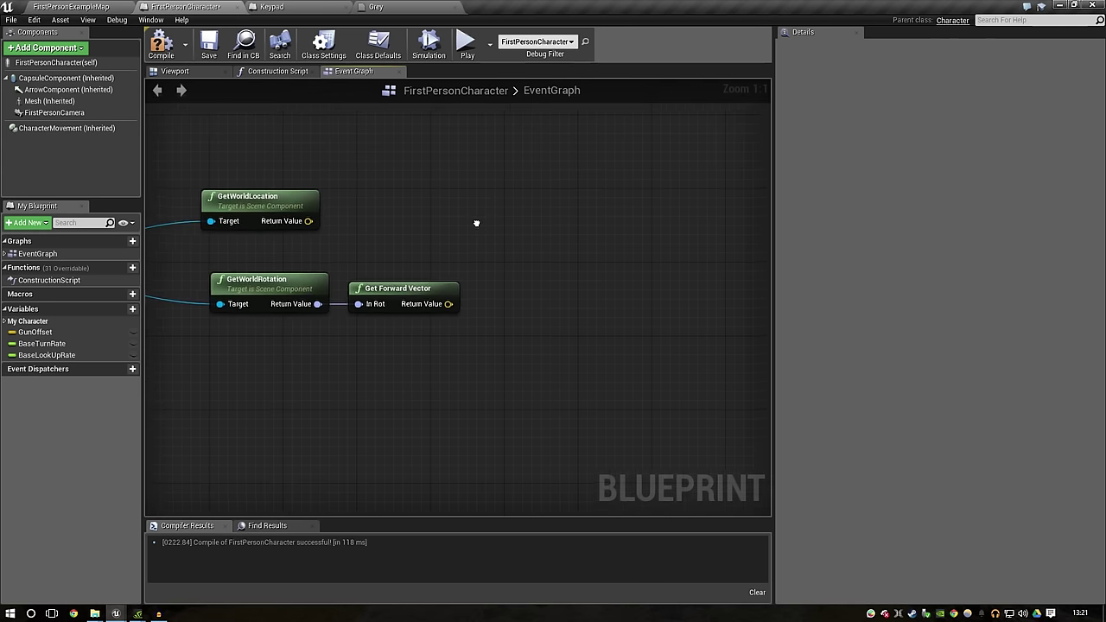
right_click_drag(474, 222, 435, 221)
right_click(615, 219)
Step: Add a LineTraceByChannel node with its Start wired from GetWorldLocation
type("line trac")
type("e by")
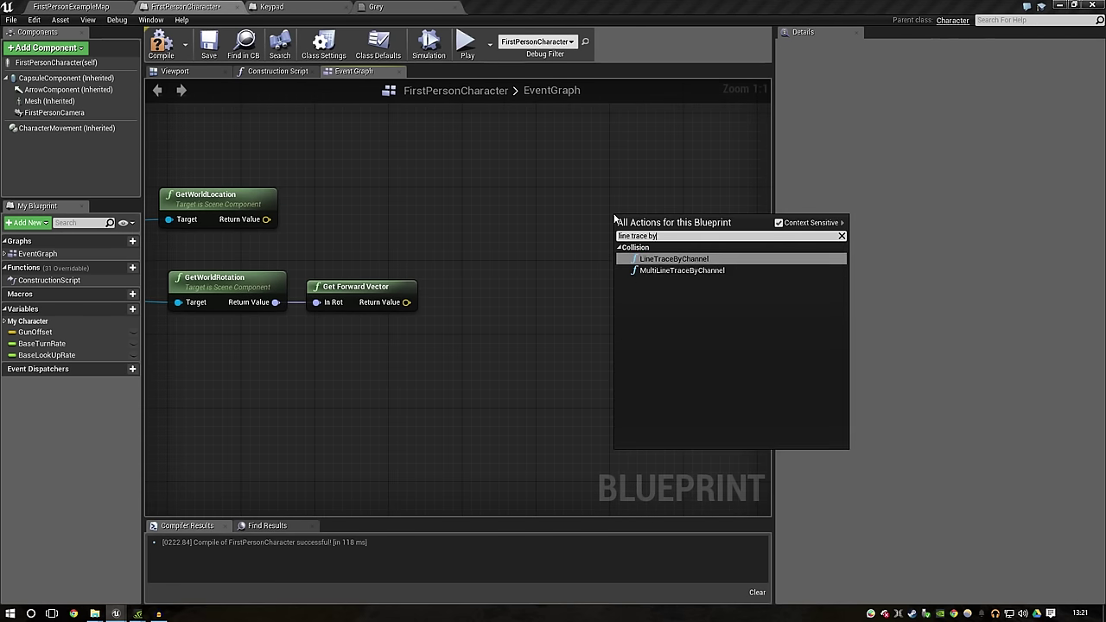
key("Return")
left_click_drag(704, 223, 638, 113)
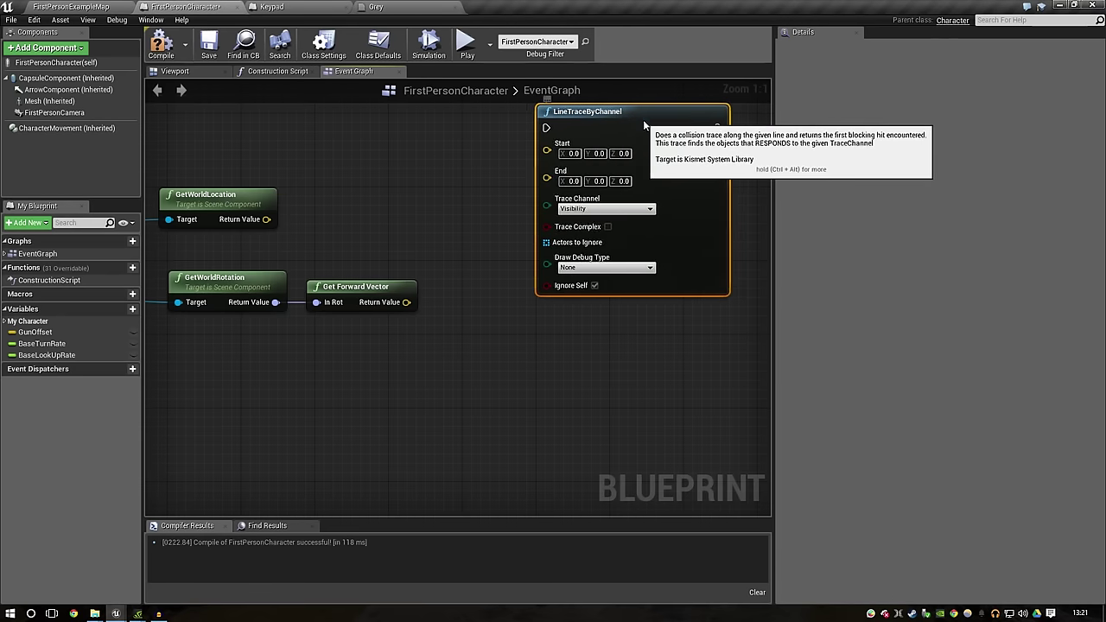
mouse_move(266, 219)
left_mouse_down()
mouse_move(505, 178)
mouse_move(555, 149)
left_mouse_up()
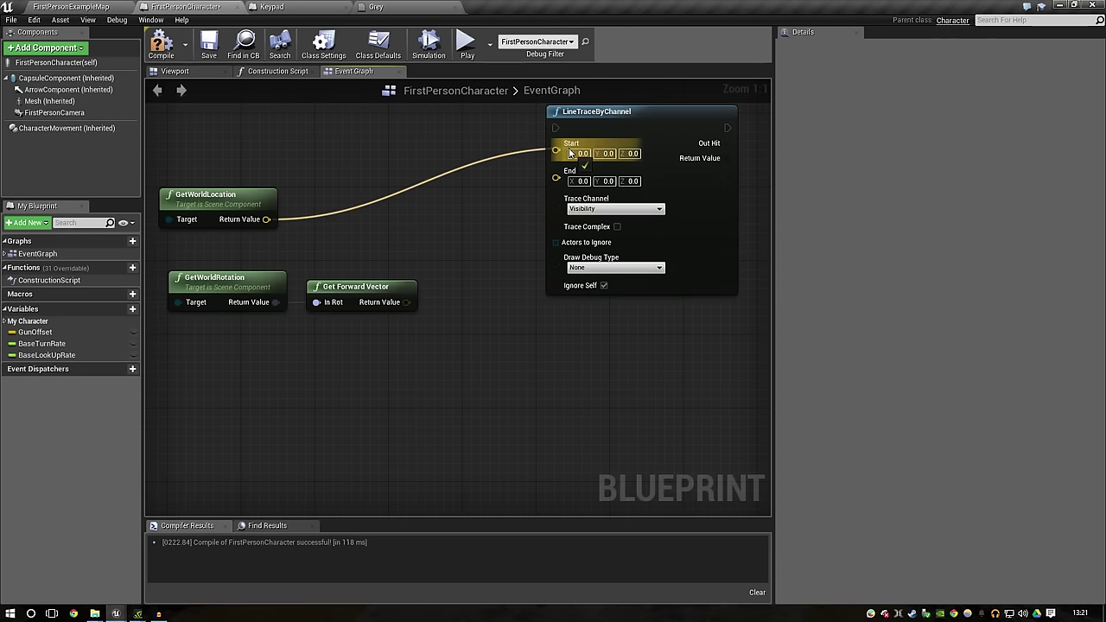
left_click_drag(696, 291, 770, 268)
Step: Add a vector + vector node summing world location and forward vector into the trace's End
right_click(405, 225)
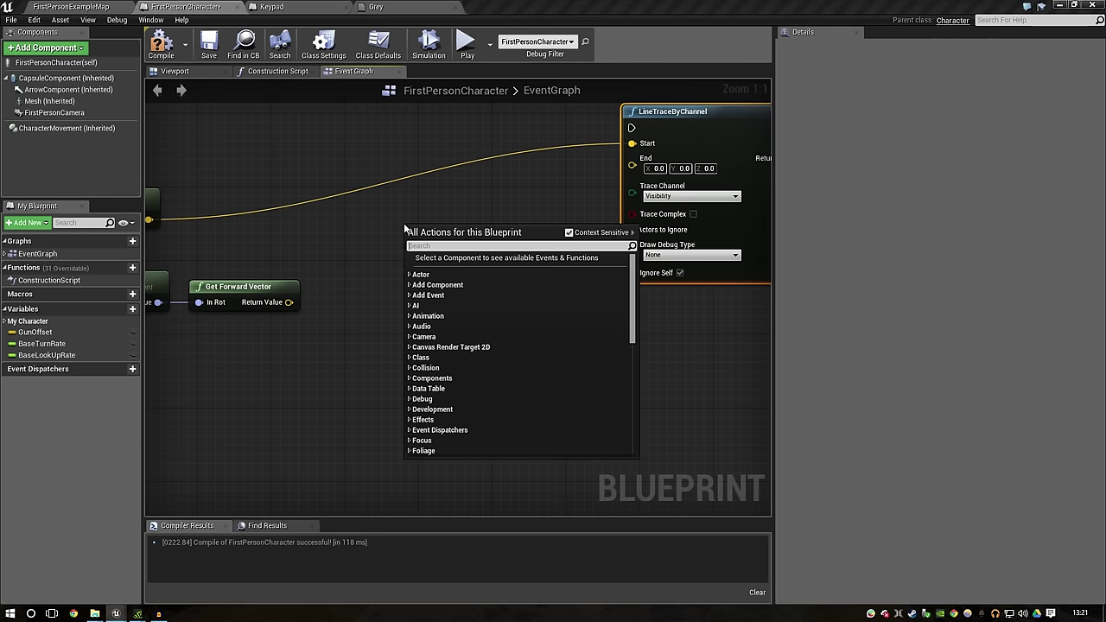
type("add")
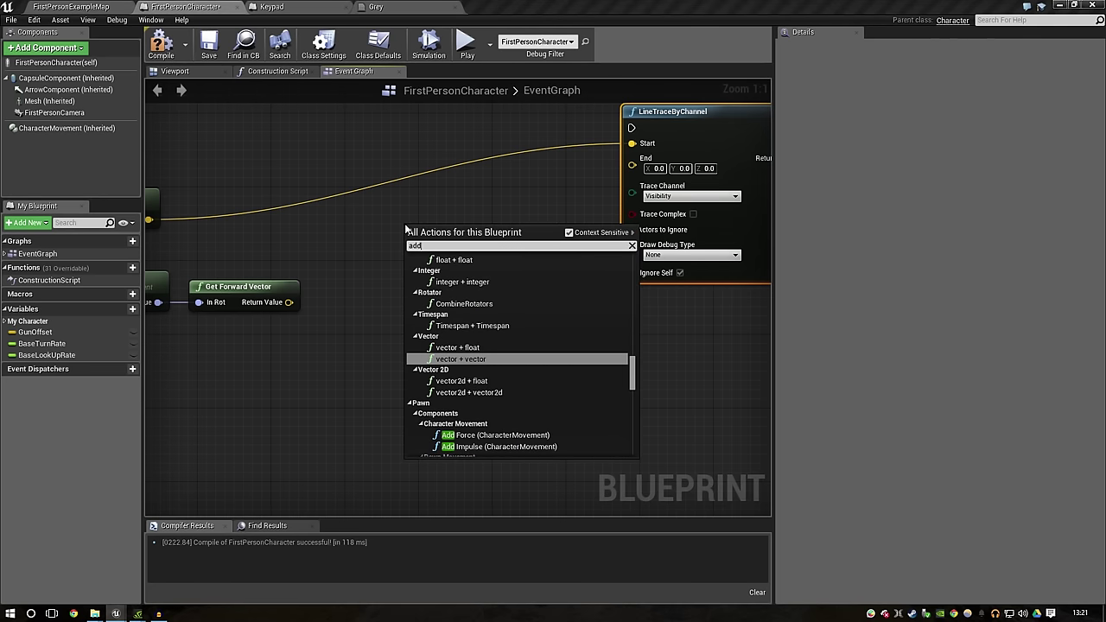
left_click(506, 359)
right_click_drag(377, 253, 445, 264)
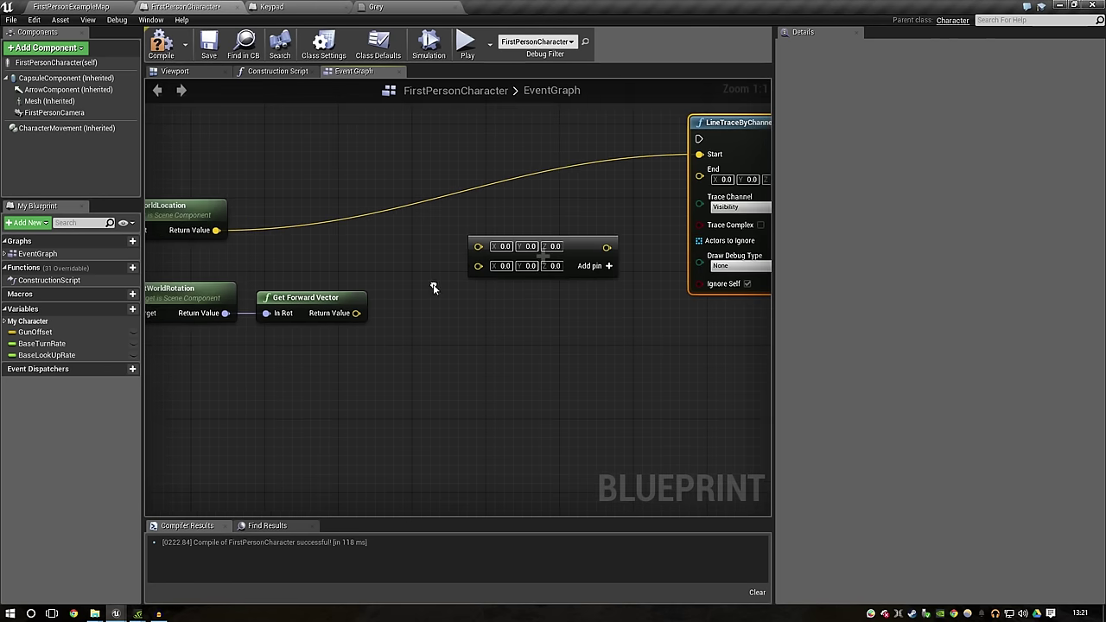
right_click_drag(354, 279, 330, 229)
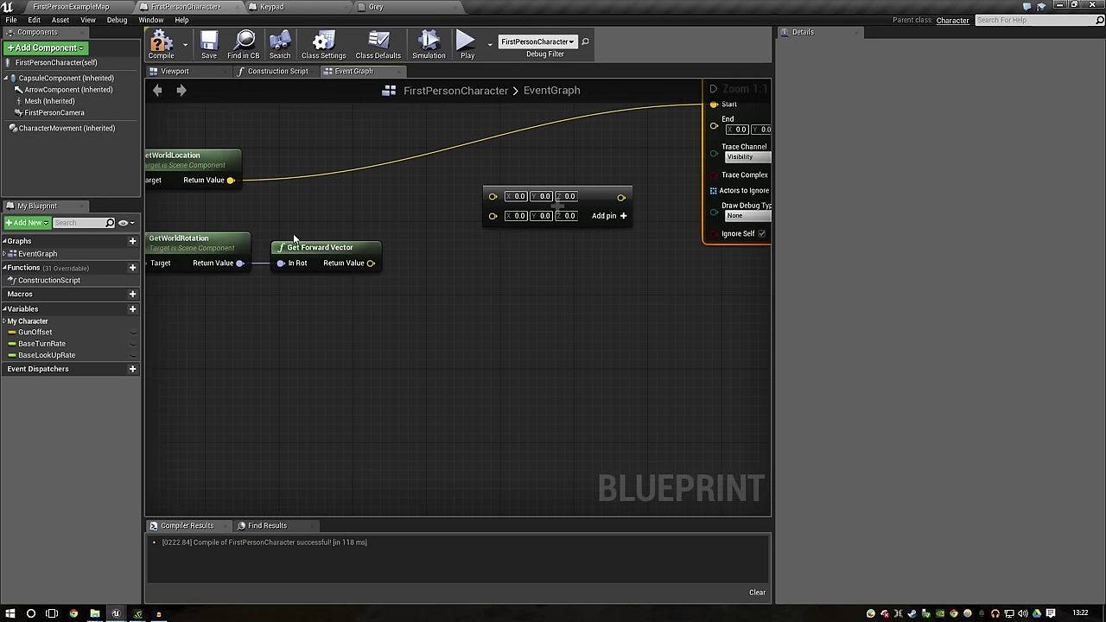
left_click_drag(370, 263, 493, 215)
right_click_drag(224, 178, 380, 169)
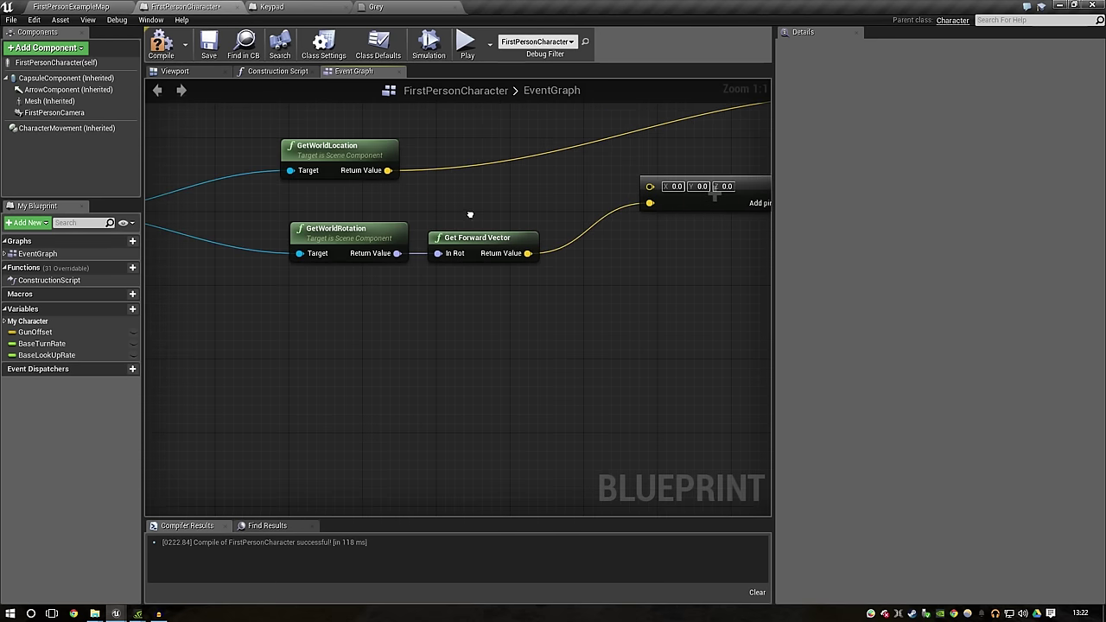
left_click_drag(380, 170, 650, 186)
right_click_drag(699, 182, 435, 224)
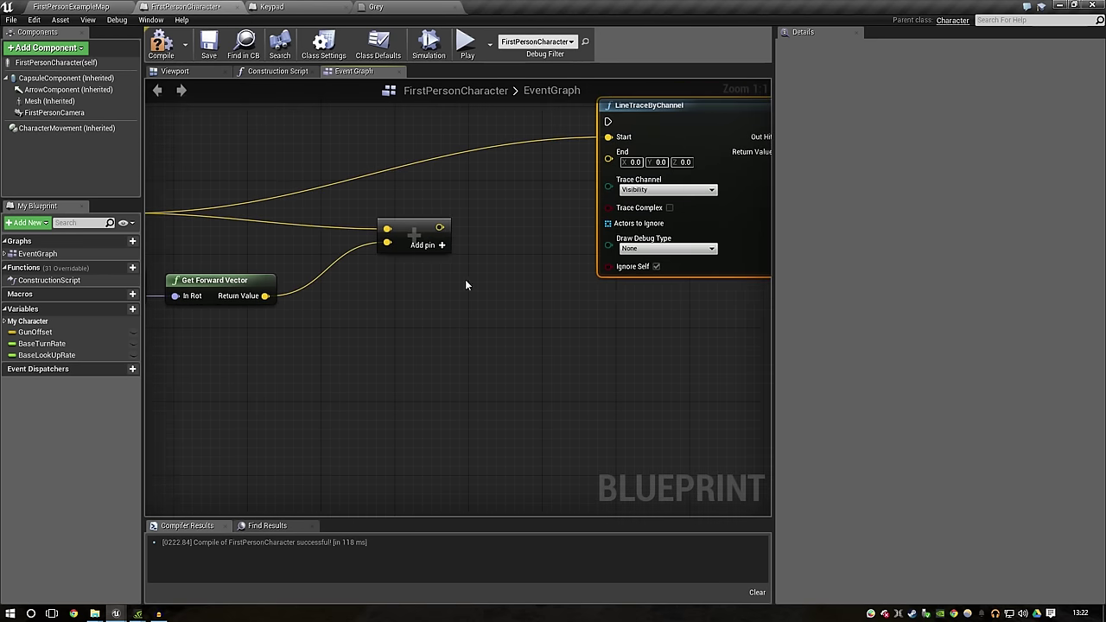
left_click_drag(439, 226, 609, 153)
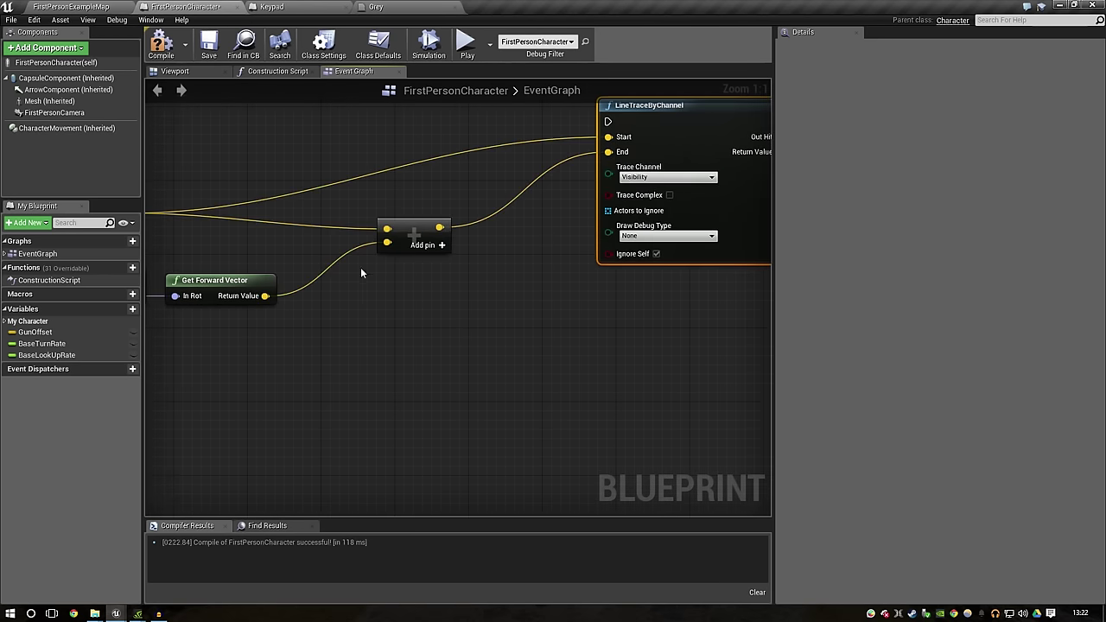
Step: Move the addition node closer to the trace and disconnect the forward vector from it
scroll(508, 390, "down", 4)
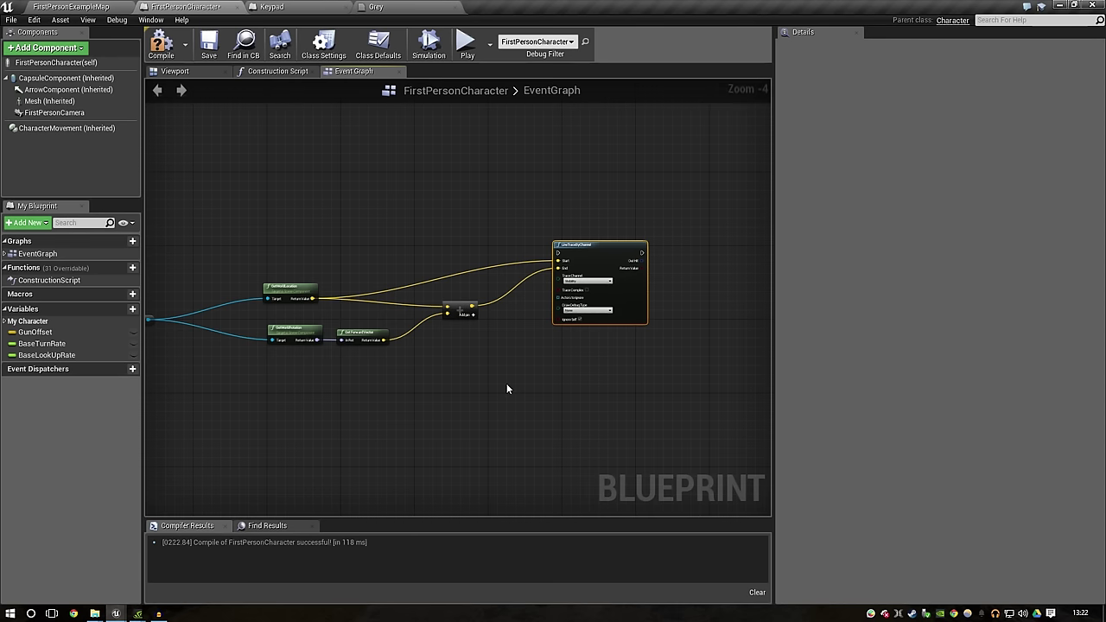
scroll(507, 388, "up", 3)
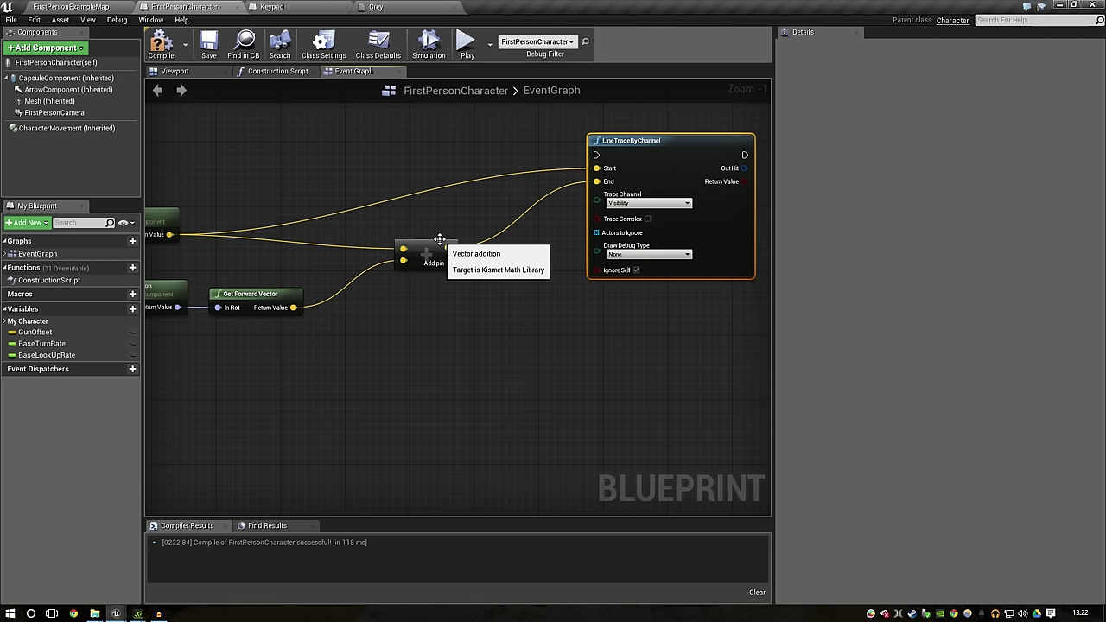
left_click_drag(440, 239, 479, 213)
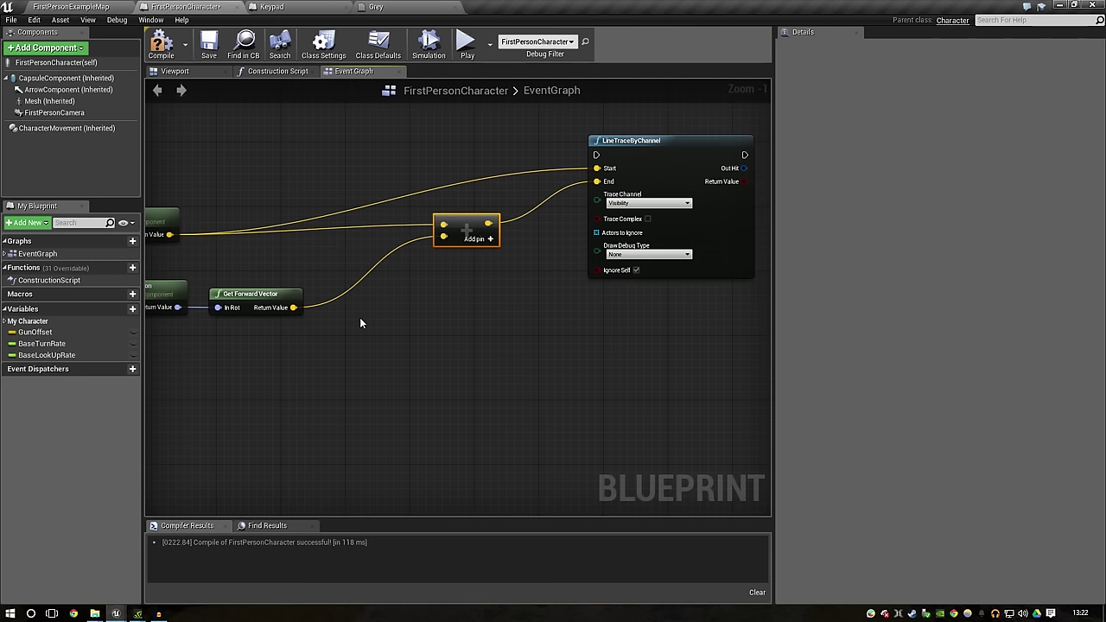
left_click(294, 308, "alt")
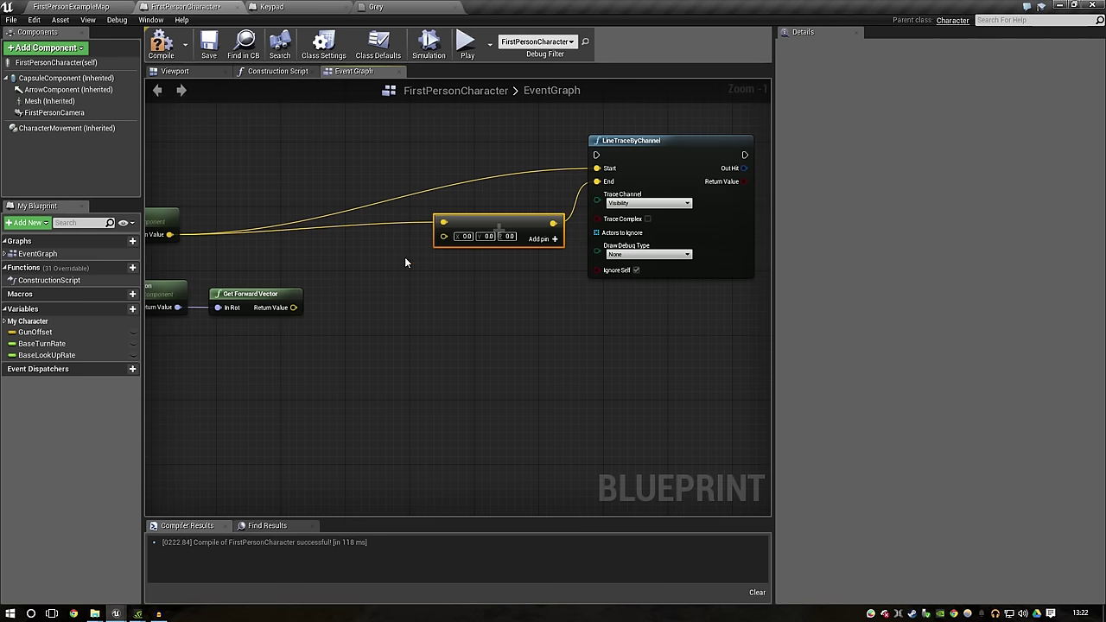
Step: Multiply the forward vector by a float and promote the float input to a variable
left_click_drag(294, 307, 370, 300)
type("mu")
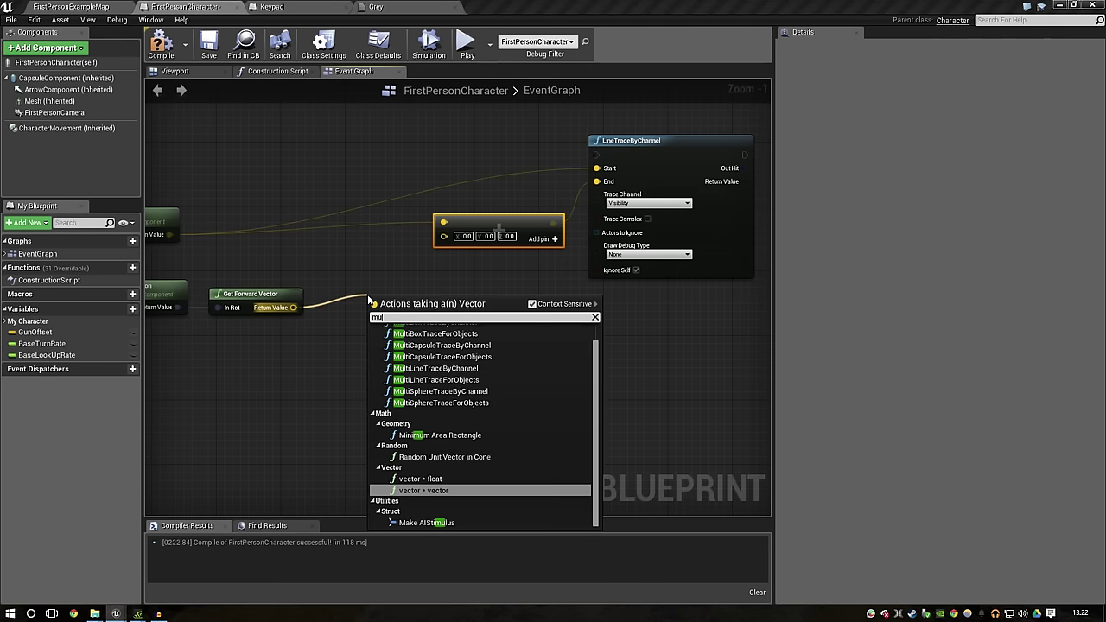
type("lt")
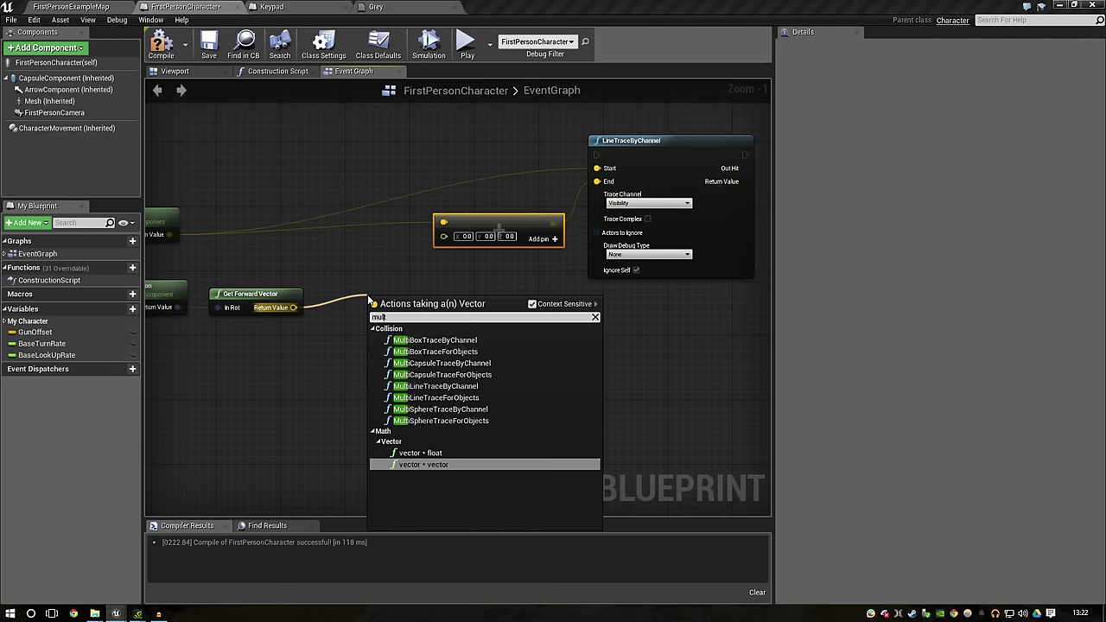
key("Up")
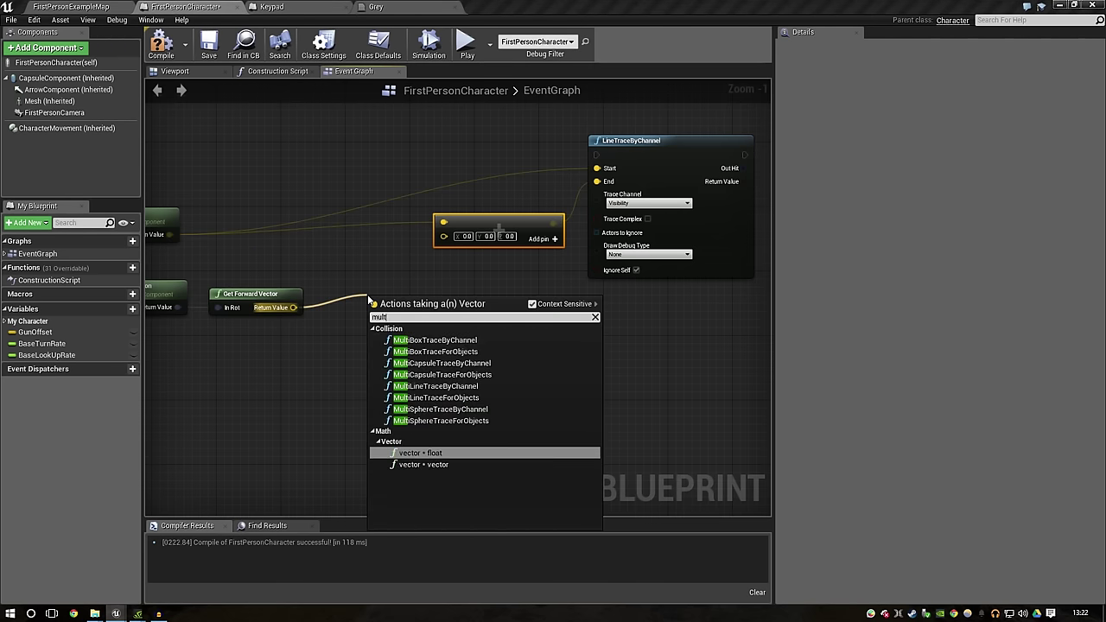
key("Return")
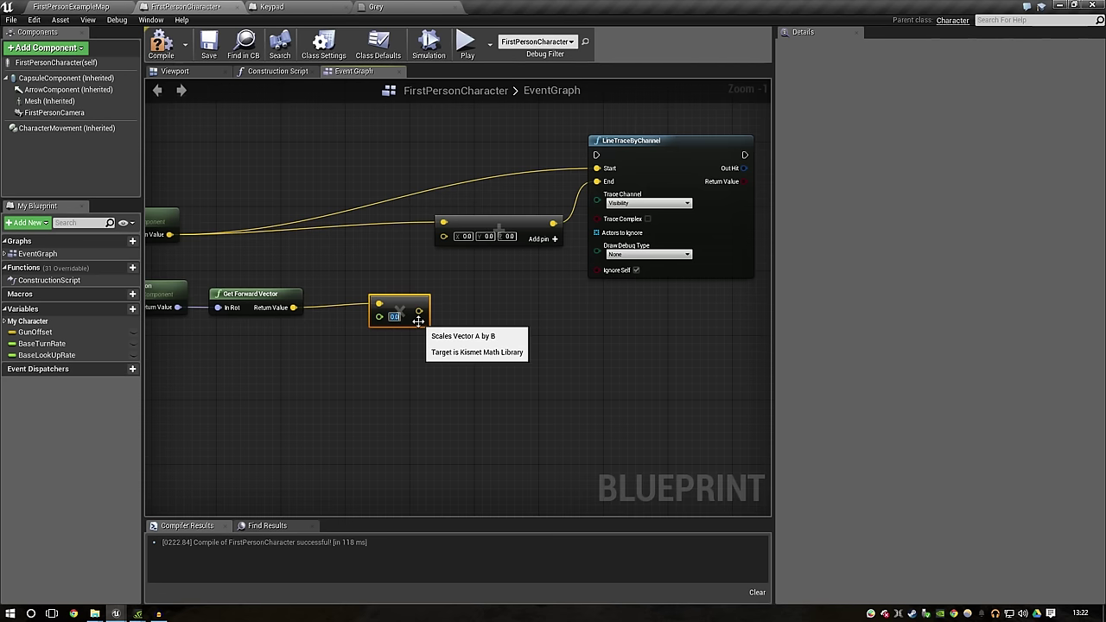
left_click(425, 341)
right_click(381, 319)
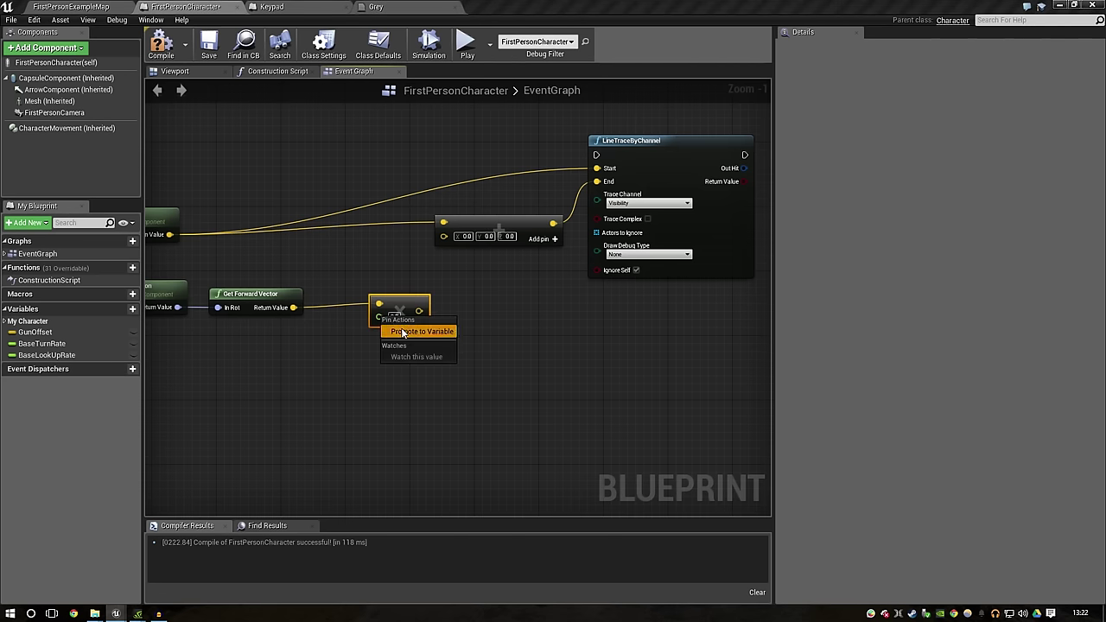
left_click(419, 329)
left_click_drag(359, 318, 319, 356)
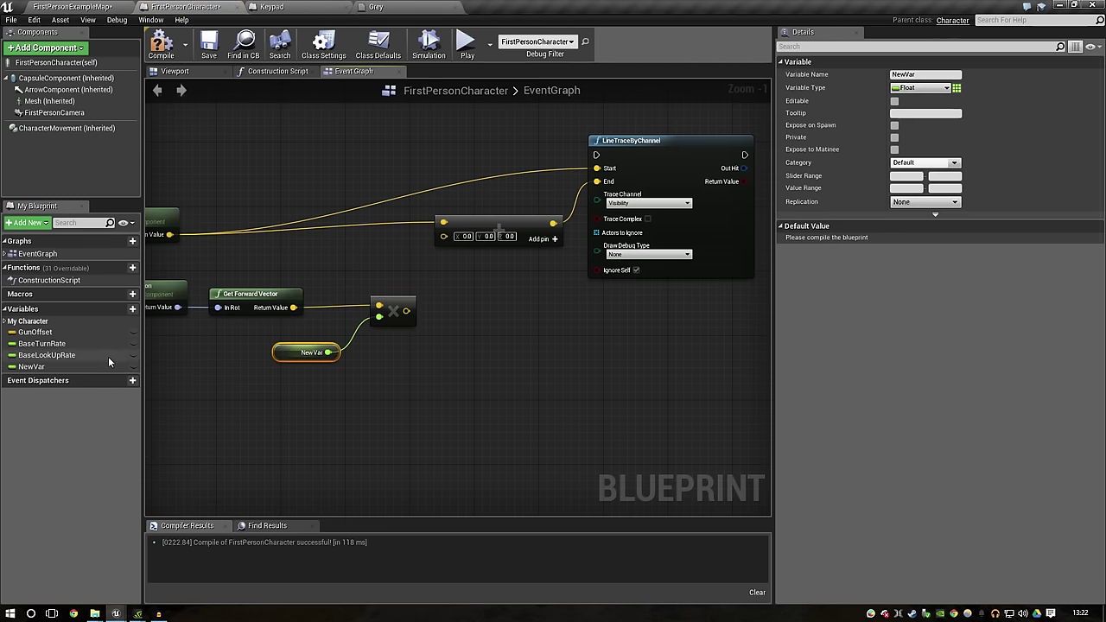
Step: Name the variable RayTraceDistance, compile, default it to 300, and wire the product into the addition
left_click(31, 367)
left_click(931, 75)
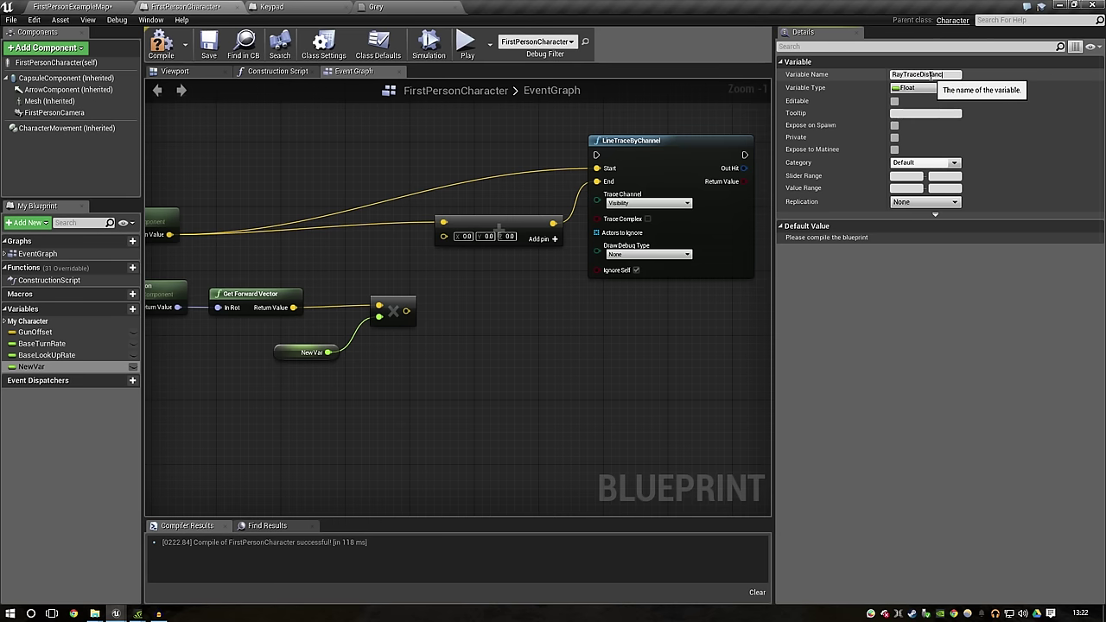
type("e")
key("Return")
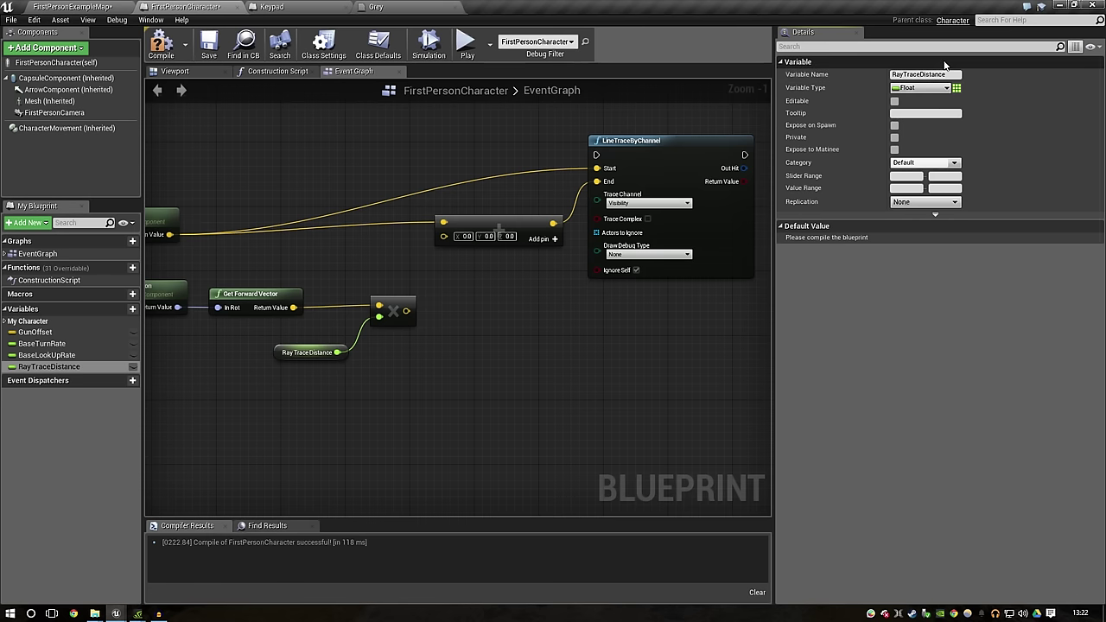
left_click(161, 44)
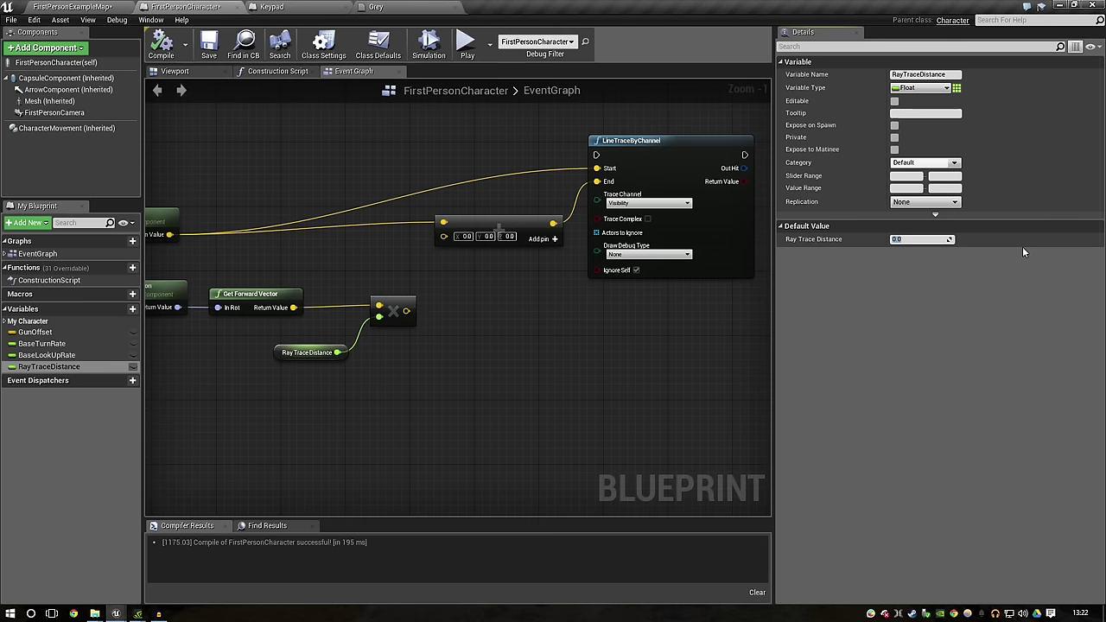
type("300")
key("Return")
left_click_drag(316, 351, 275, 336)
mouse_move(406, 311)
left_mouse_down()
mouse_move(443, 236)
mouse_move(461, 236)
left_mouse_up()
right_click_drag(510, 287, 195, 313)
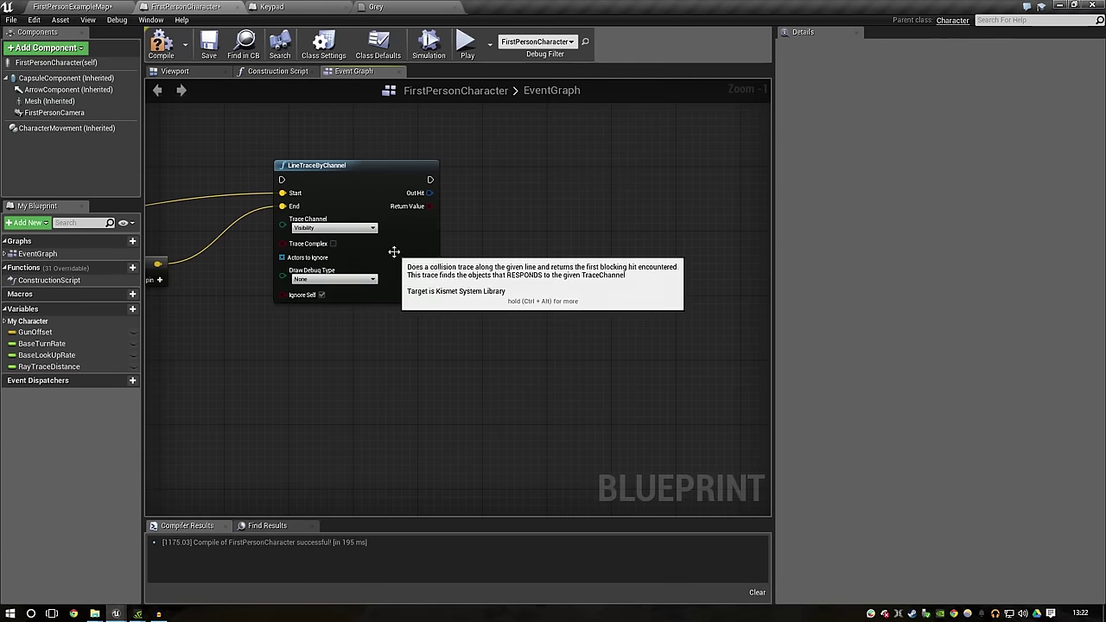
Step: Add a Break Hit Result node from the LineTraceByChannel's Out Hit output
left_click(398, 270)
mouse_move(601, 224)
right_mouse_down()
mouse_move(472, 251)
mouse_move(493, 256)
right_mouse_up()
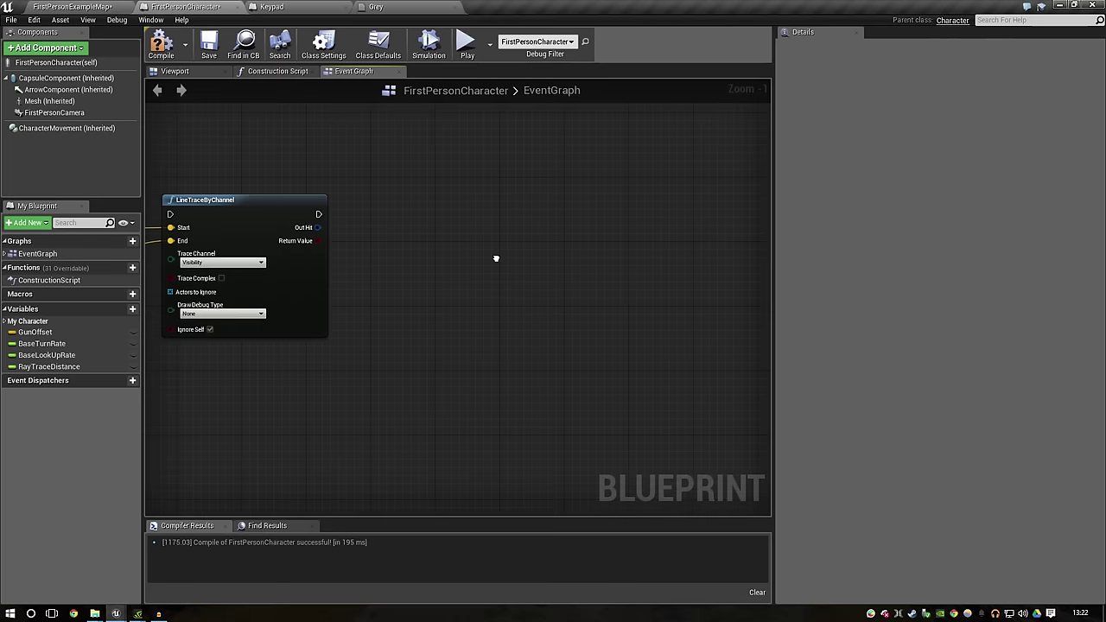
left_click_drag(318, 229, 319, 230)
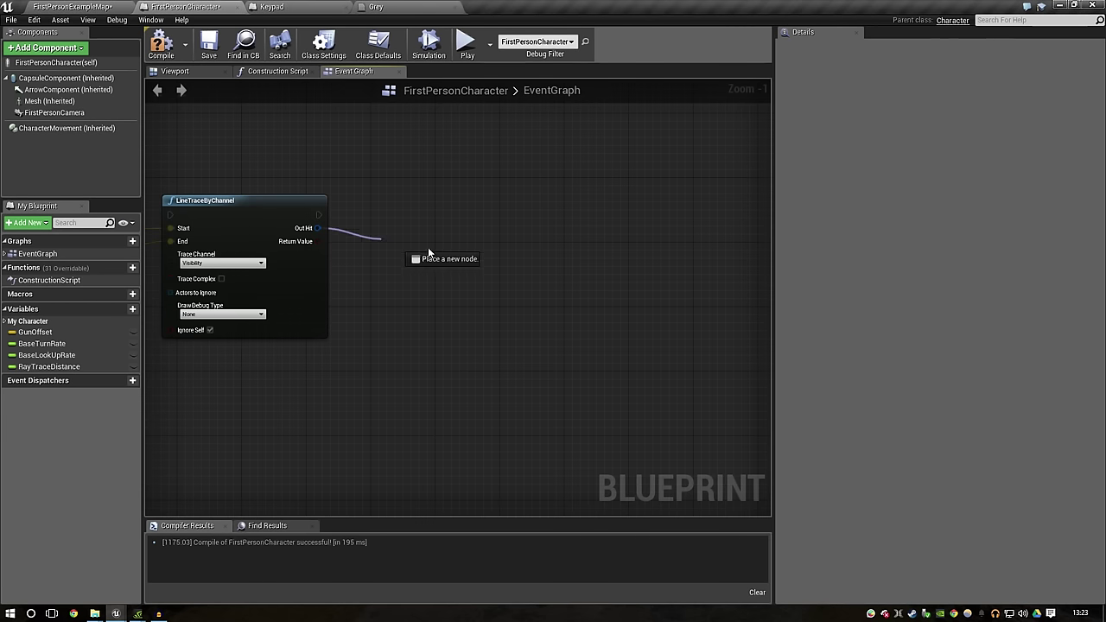
left_click_drag(319, 229, 493, 256)
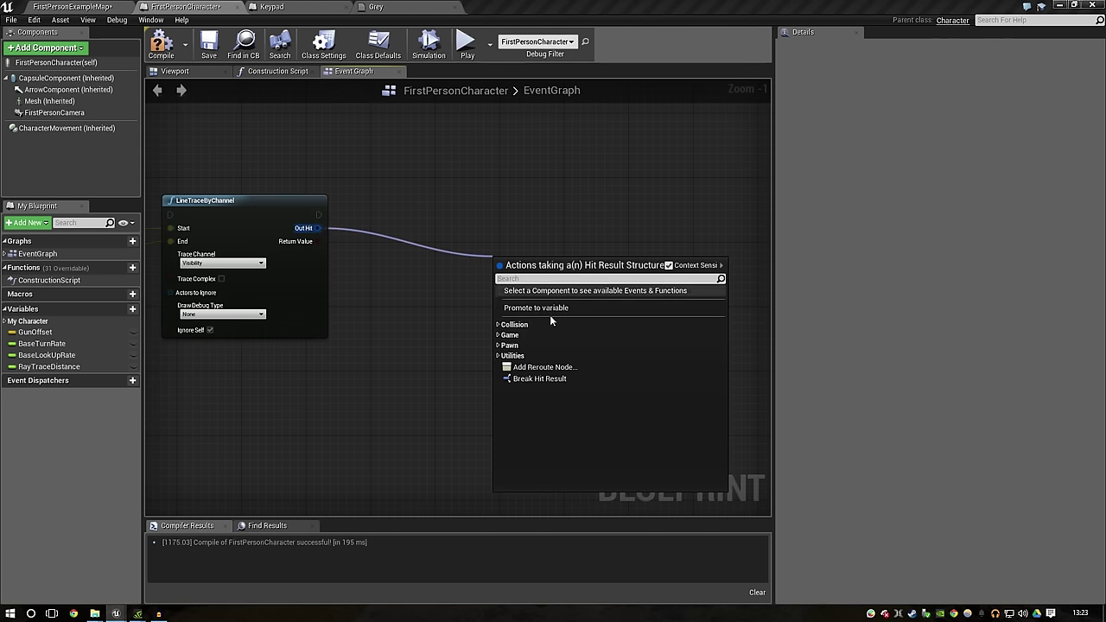
left_click(572, 378)
left_click_drag(512, 243, 485, 219)
Step: Pan and zoom the graph to reveal the trace's input nodes
right_click_drag(590, 294, 552, 271)
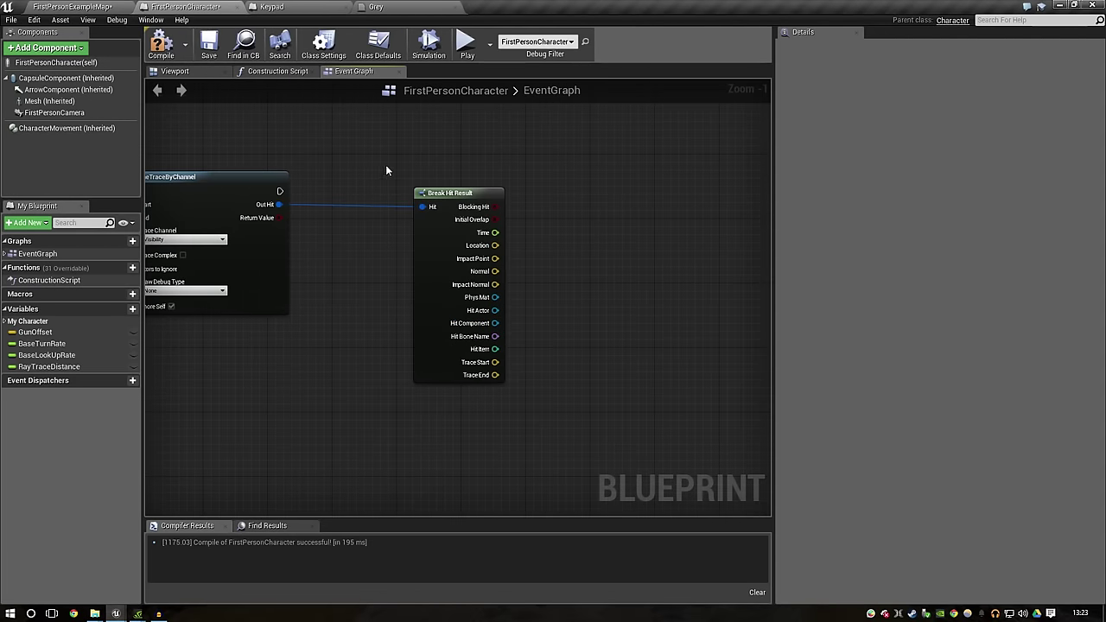
right_click_drag(386, 170, 580, 225)
scroll(527, 298, "down", 2)
mouse_move(467, 372)
right_mouse_down()
mouse_move(416, 368)
mouse_move(378, 311)
right_mouse_up()
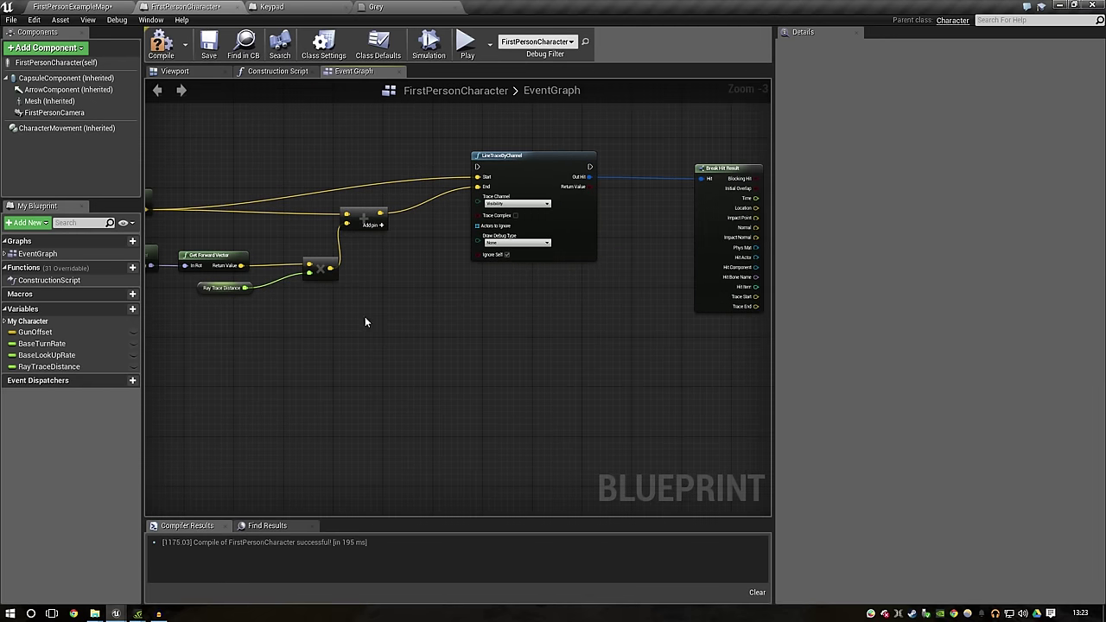
scroll(432, 322, "down", 1)
scroll(486, 363, "down", 3)
scroll(320, 336, "up", 4)
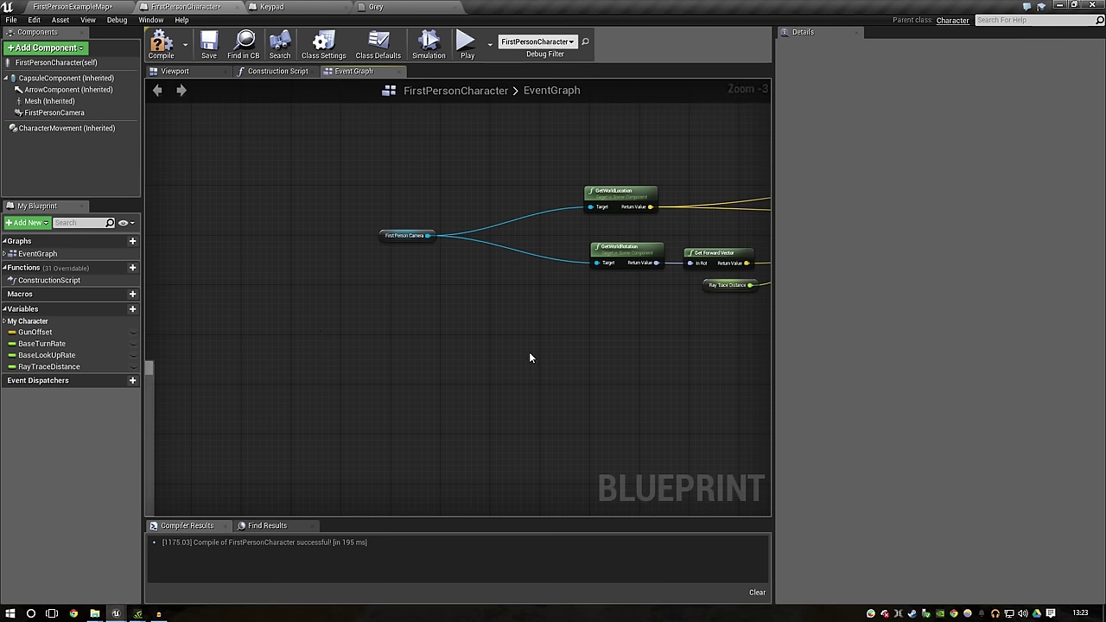
Step: Compile, set LineTraceByChannel's Draw Debug Type to For Duration, and recompile the blueprint
left_click(161, 41)
mouse_move(761, 256)
right_mouse_down()
mouse_move(574, 256)
mouse_move(476, 347)
right_mouse_up()
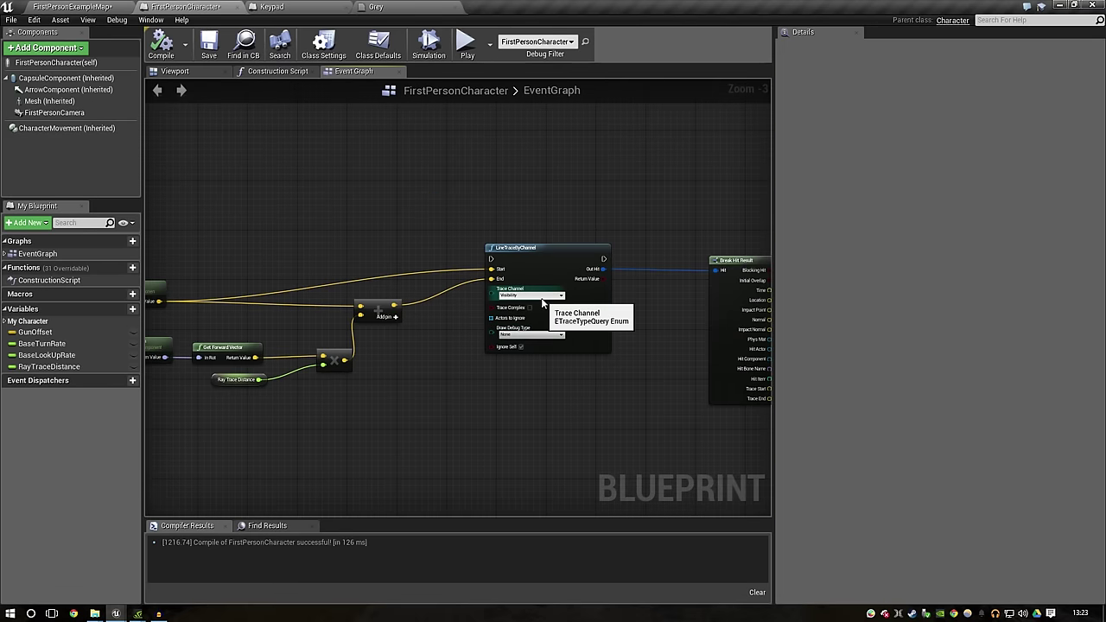
left_click(534, 334)
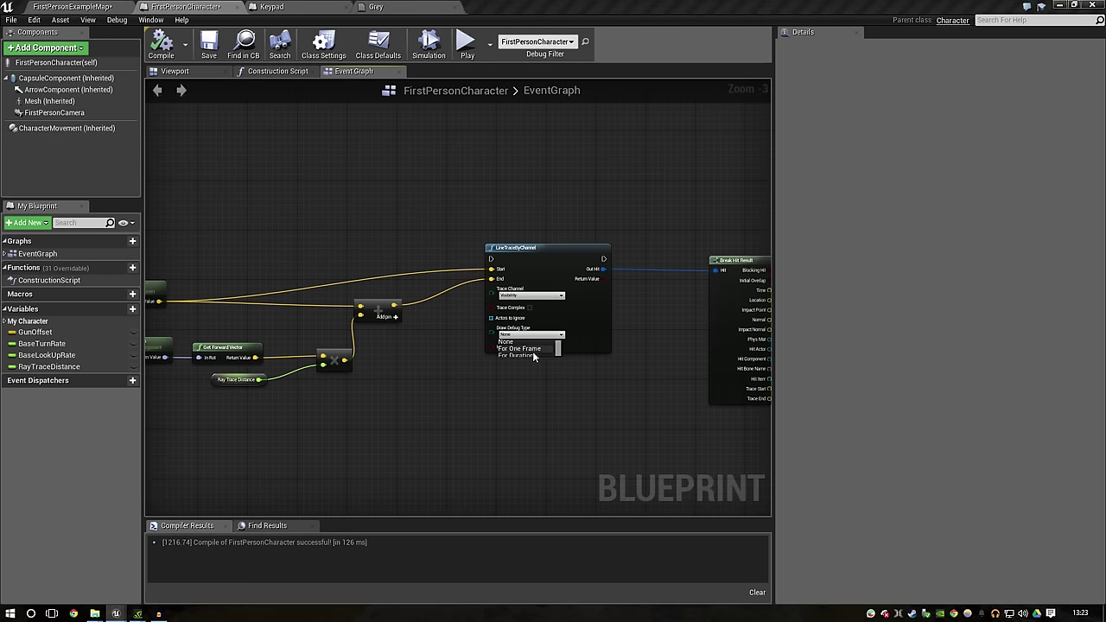
left_click(533, 350)
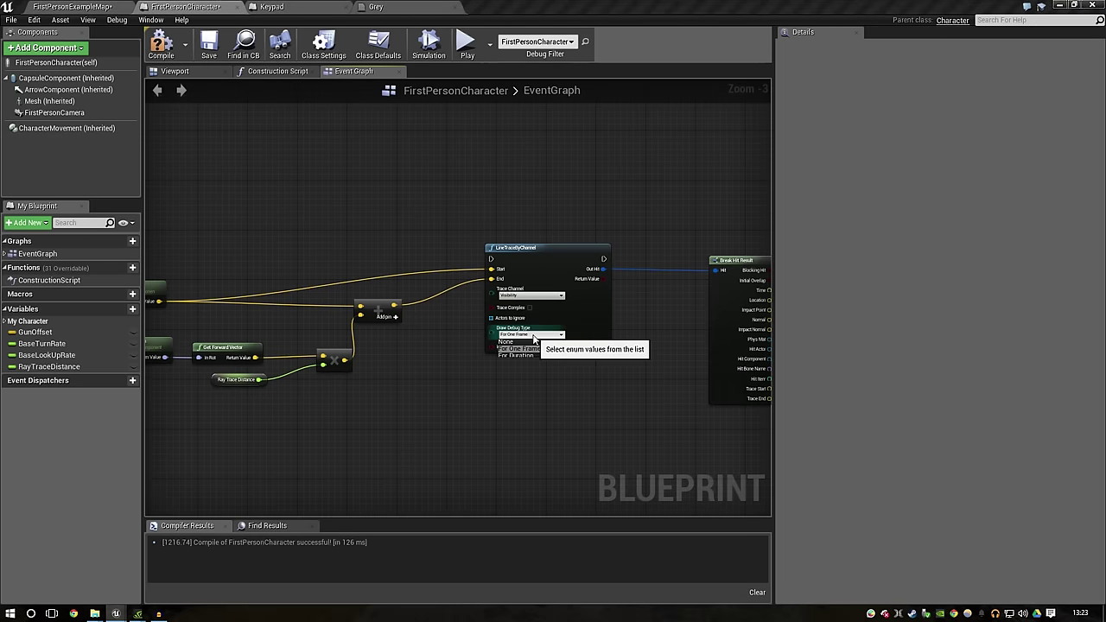
left_click(534, 335)
left_click(523, 354)
left_click(163, 54)
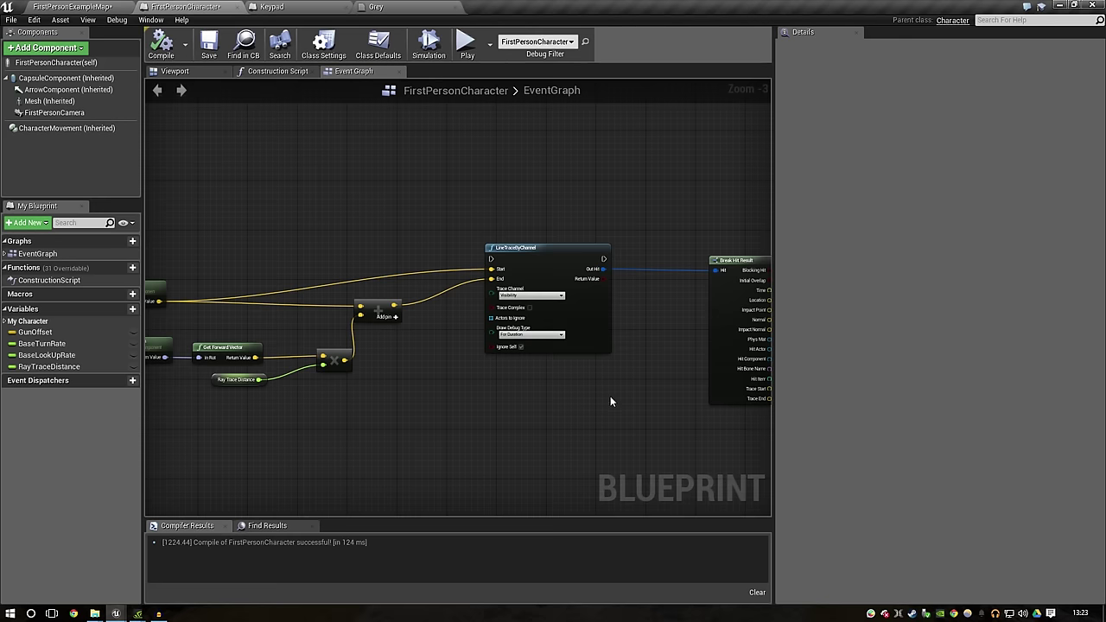
scroll(610, 396, "up", 2)
scroll(289, 173, "down", 1)
right_click_drag(289, 173, 444, 276)
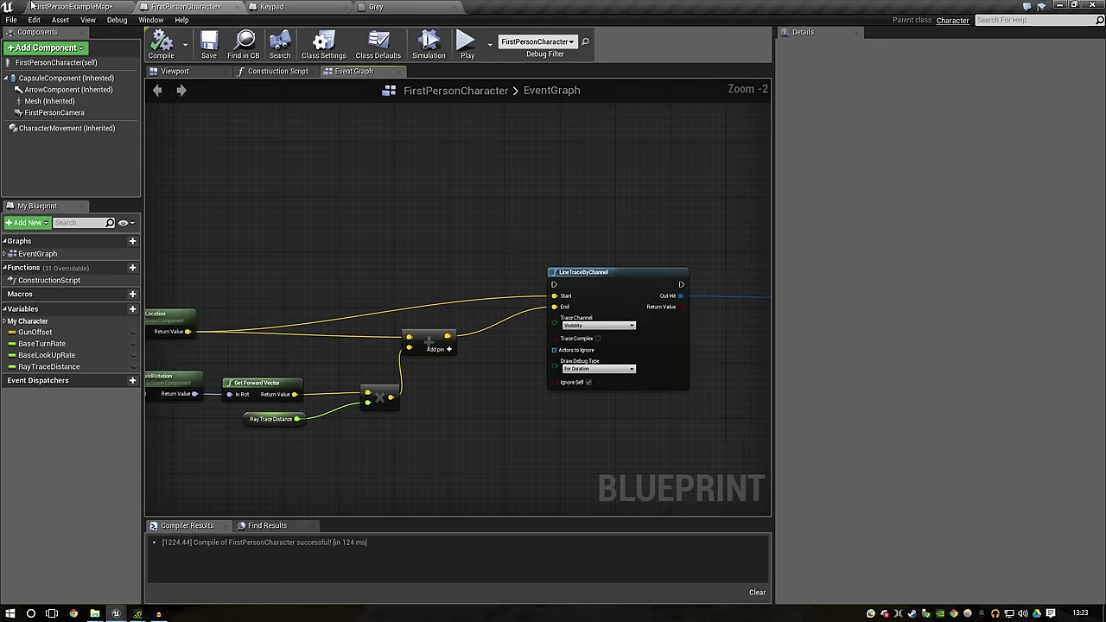
left_click(58, 7)
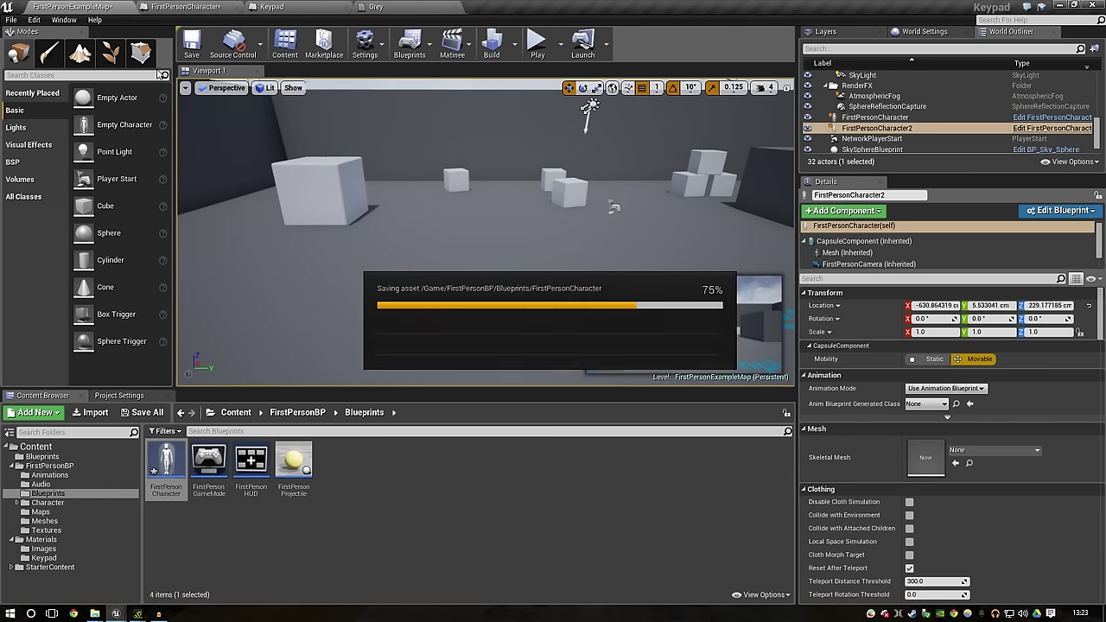
Step: Open the Input page of the Project Settings
left_click(100, 396)
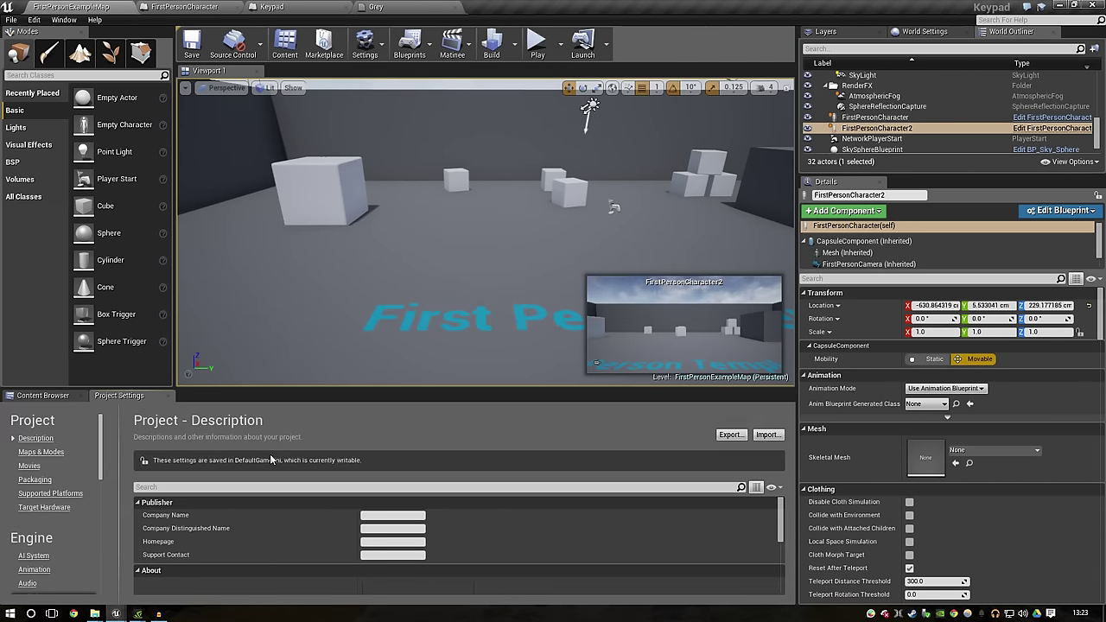
left_click(293, 372)
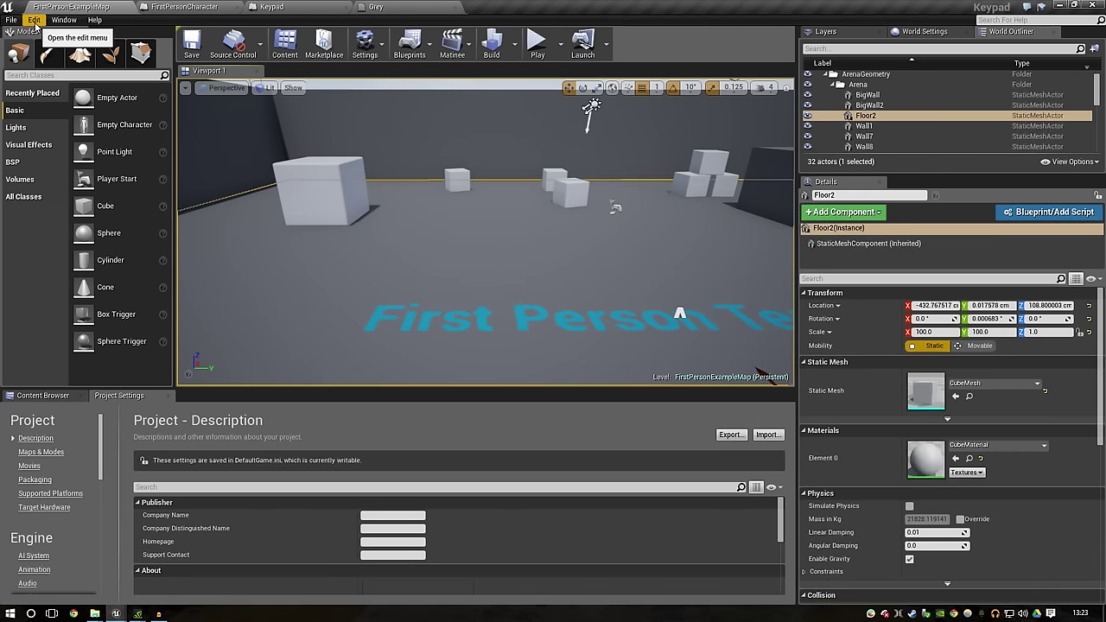
left_click(33, 19)
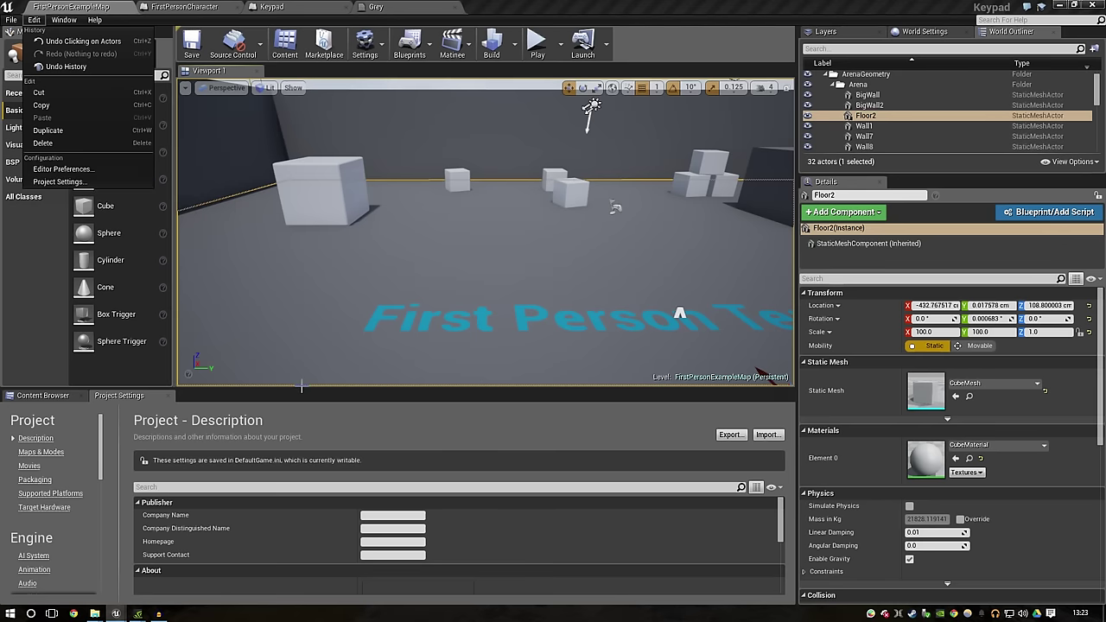
left_click_drag(295, 388, 294, 183)
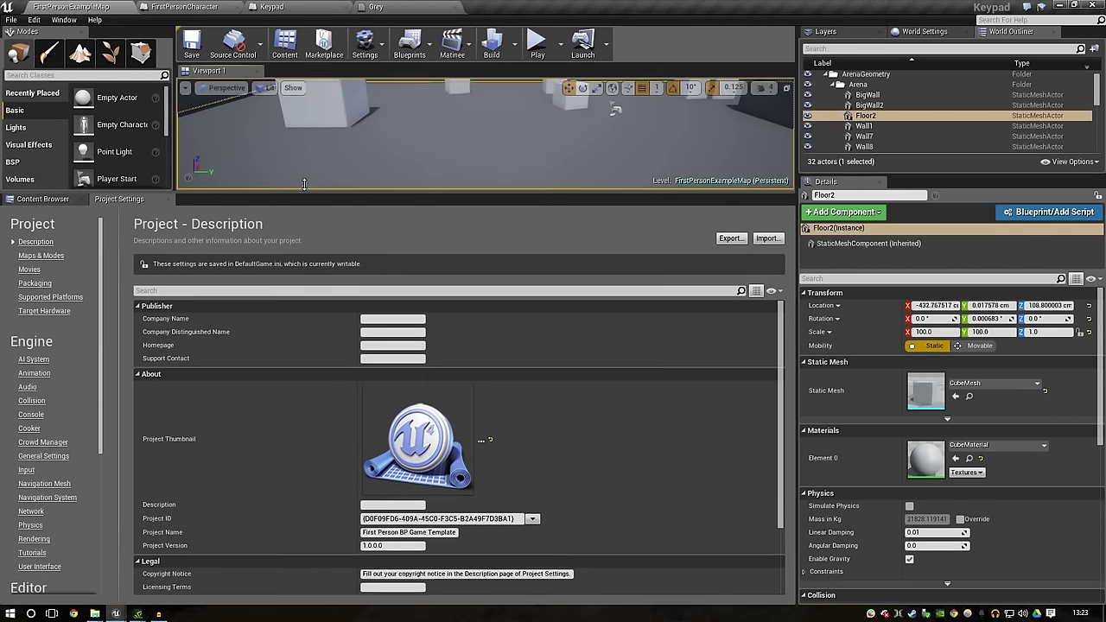
left_click(26, 459)
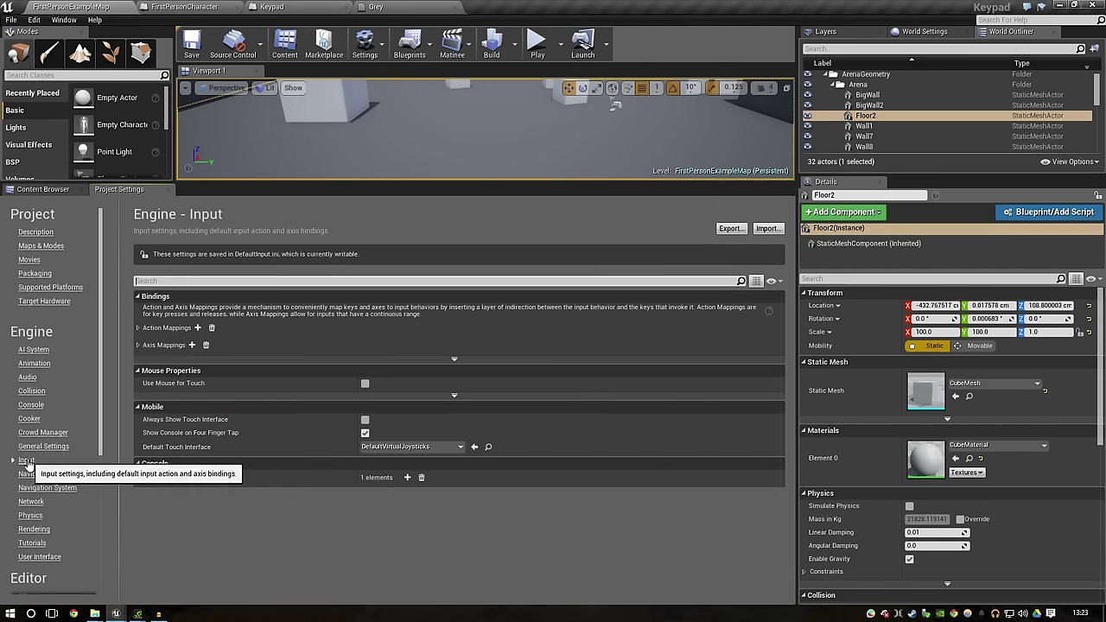
Step: Add an action mapping named Action bound to the E key
left_click(139, 328)
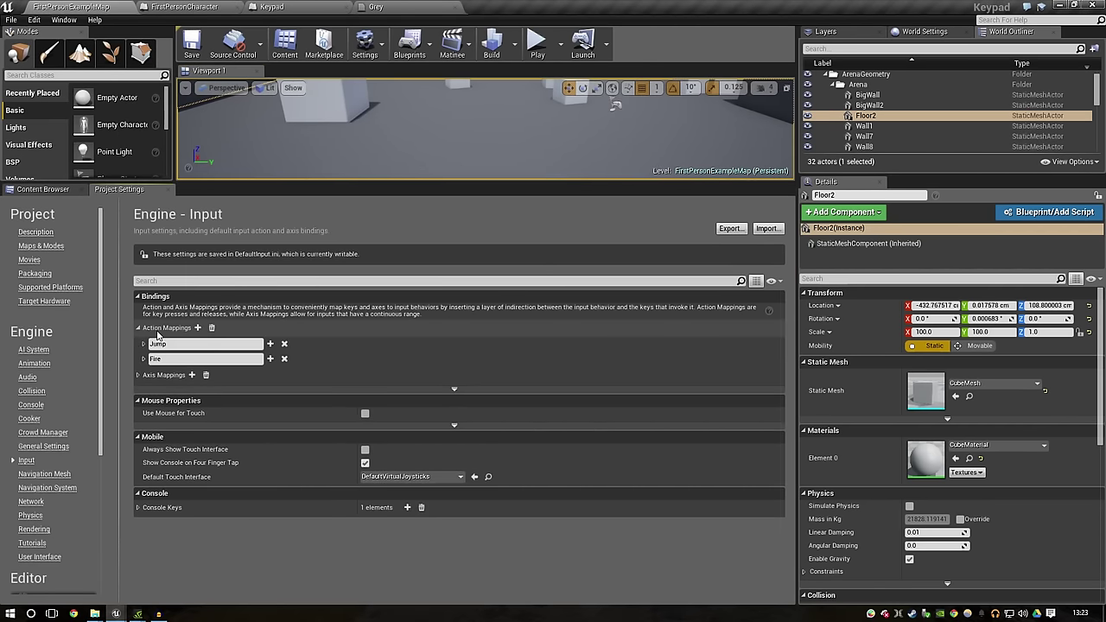
left_click(198, 328)
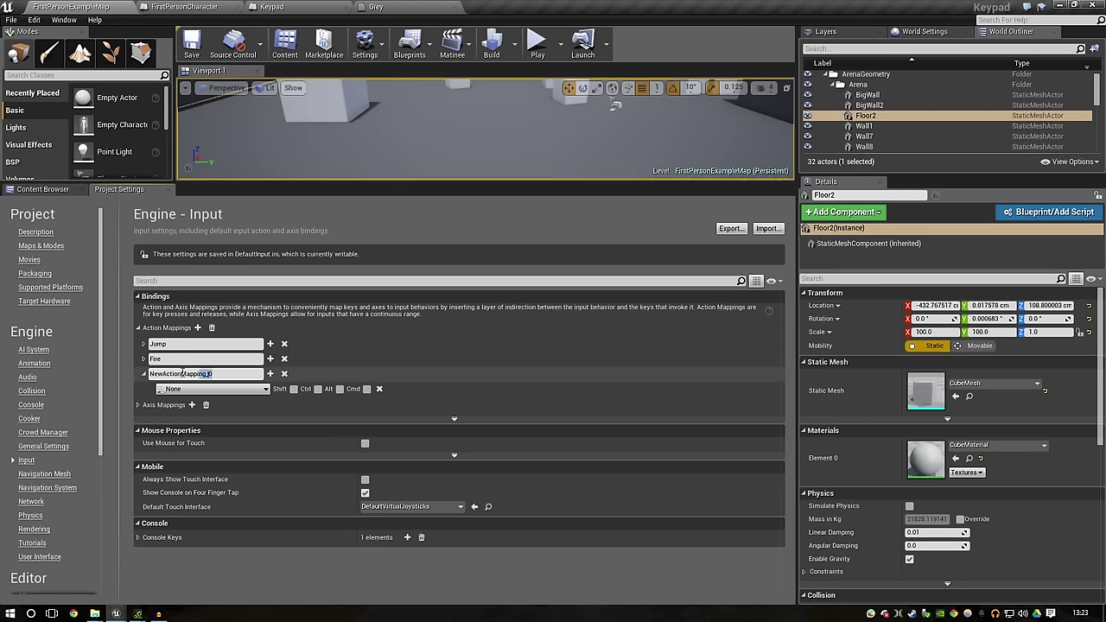
type("E")
type("Action")
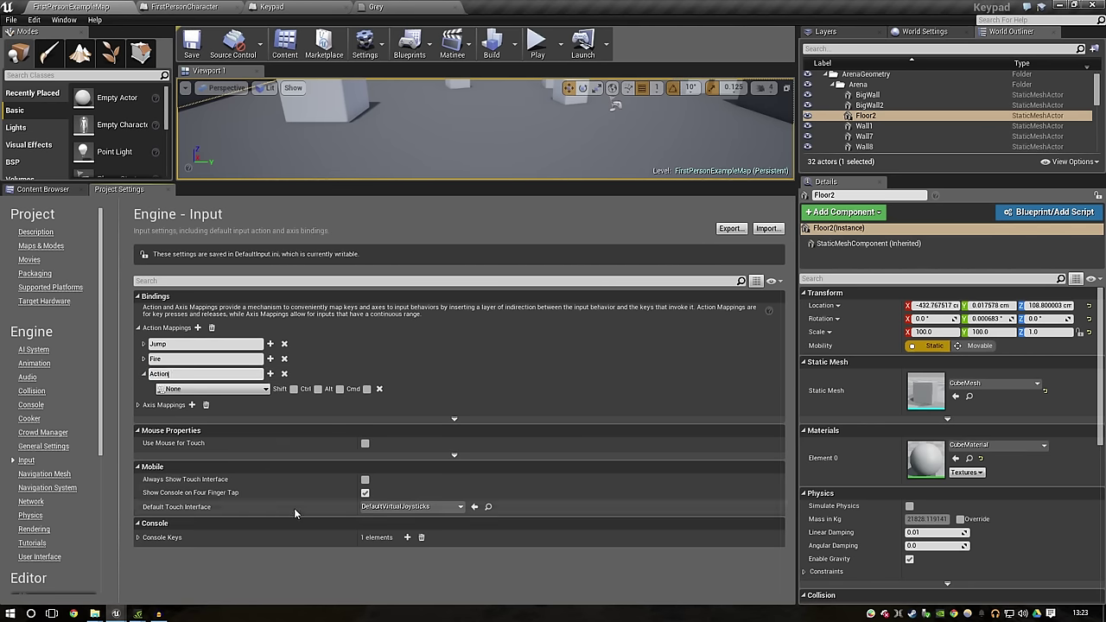
left_click(232, 391)
type("E")
scroll(217, 277, "down", 3)
scroll(207, 302, "down", 2)
left_click(197, 331)
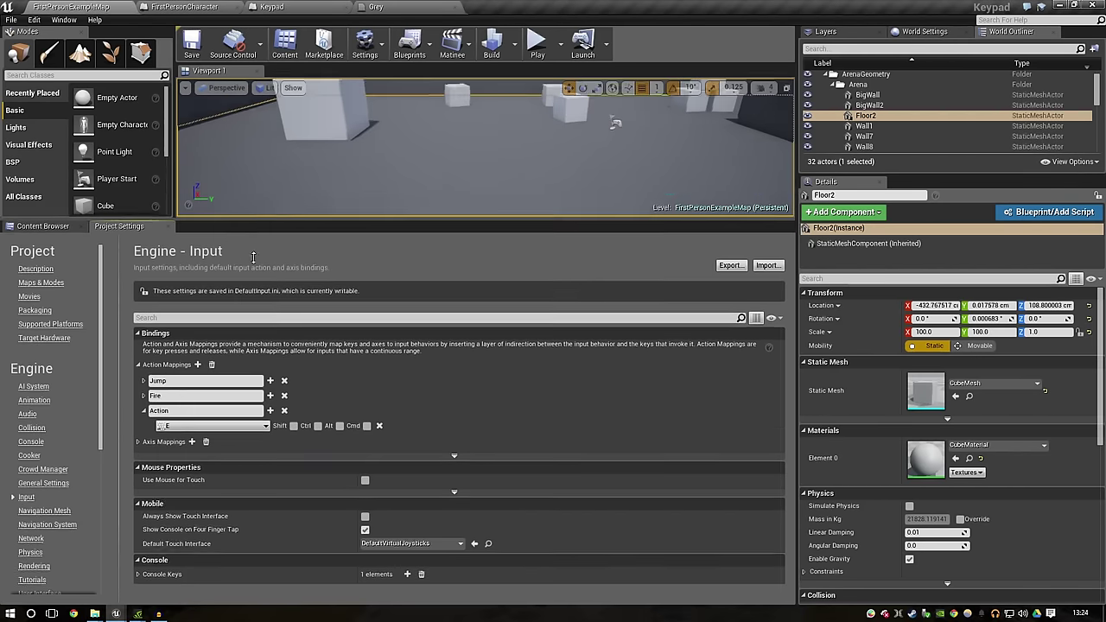
left_click_drag(245, 183, 245, 339)
left_click(42, 345)
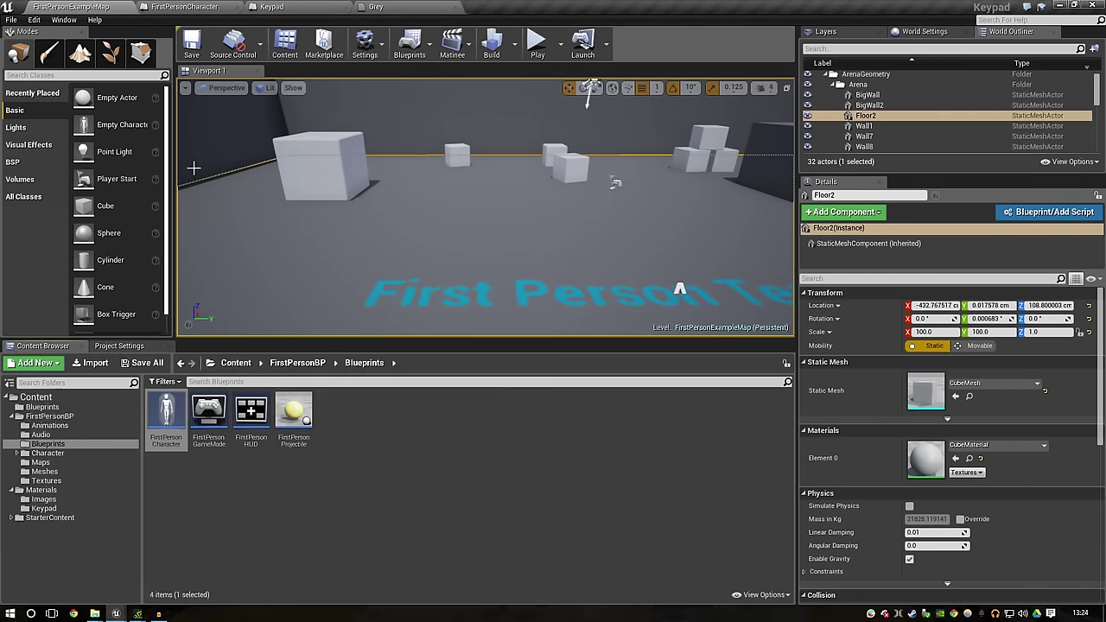
Step: Add an InputAction Action event firing LineTraceByChannel on Pressed, then play the level
left_click(184, 6)
right_click(274, 164)
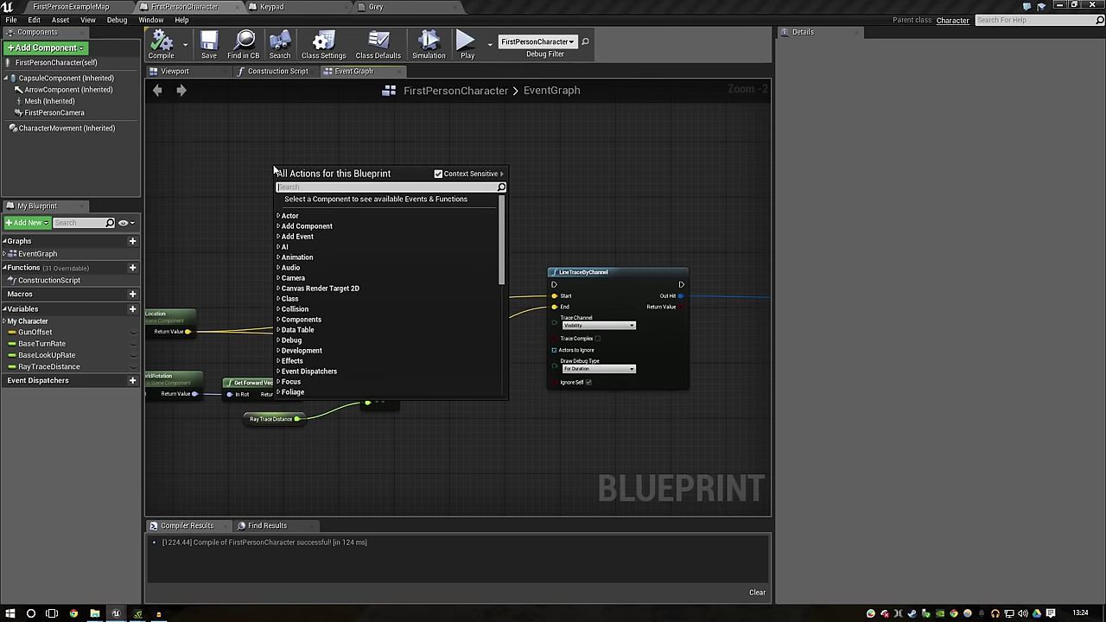
type("Event")
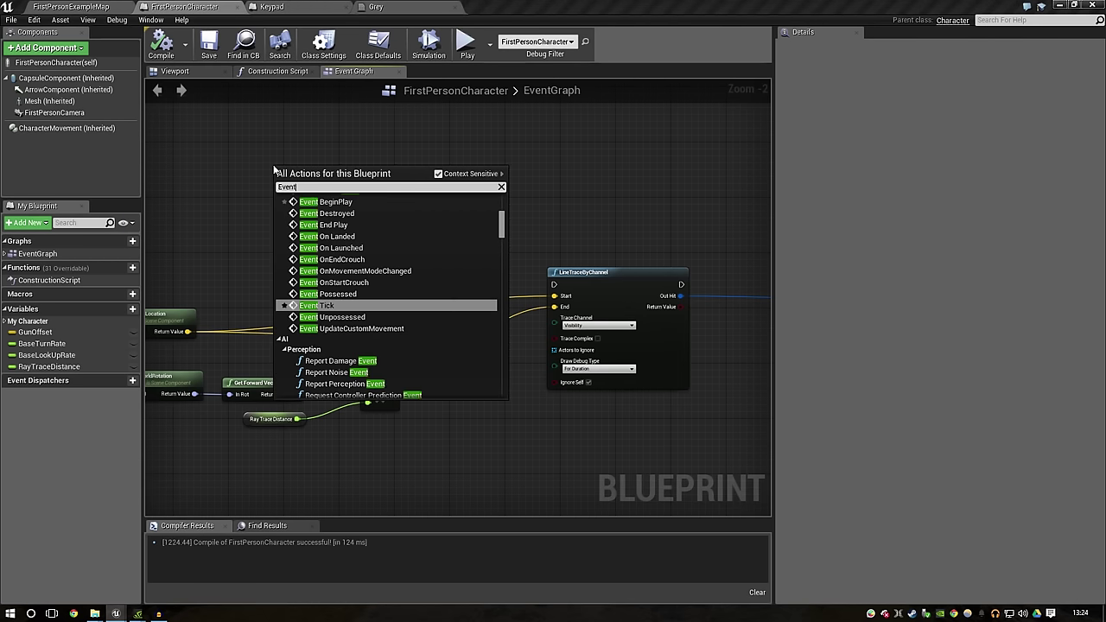
type(" ac")
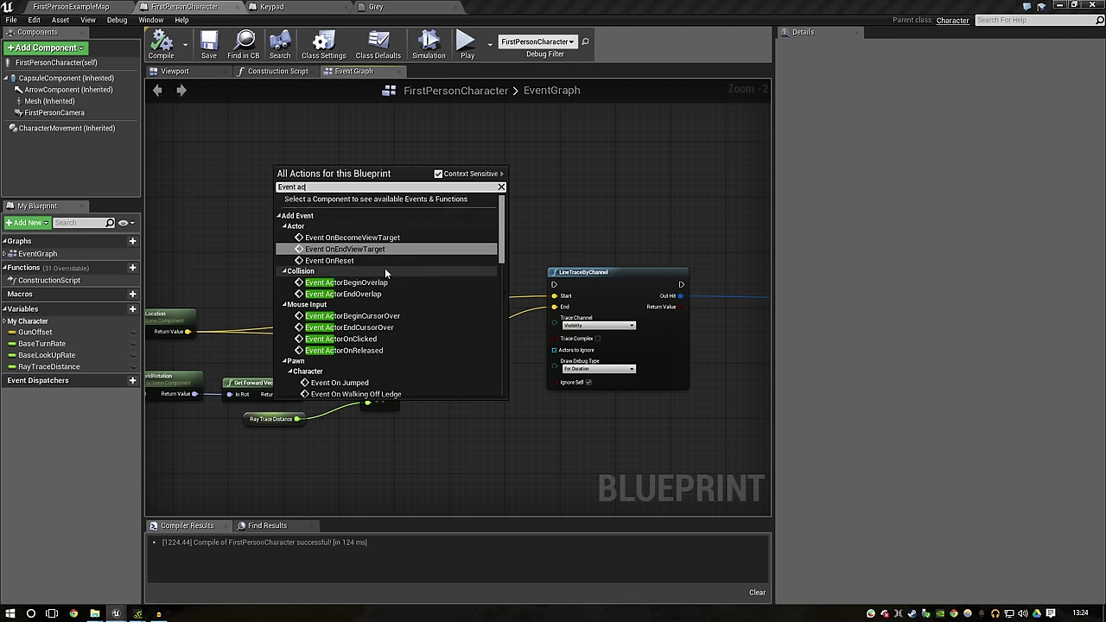
type("tion")
key("Return")
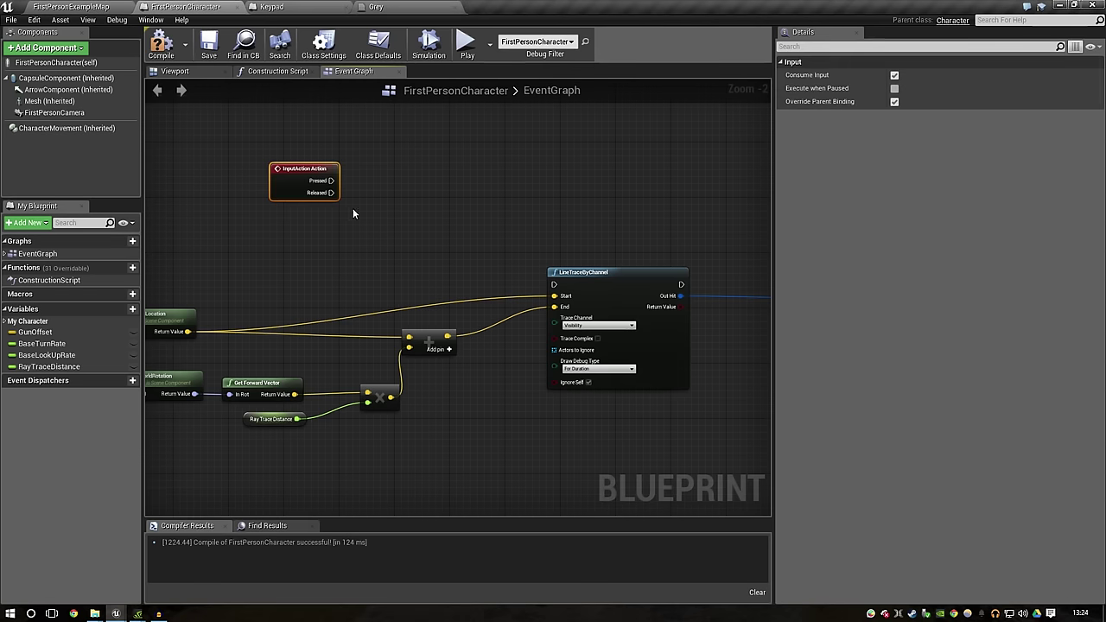
mouse_move(282, 216)
left_mouse_down()
mouse_move(276, 243)
mouse_move(575, 294)
mouse_move(555, 284)
left_mouse_up()
left_click_drag(290, 217, 296, 245)
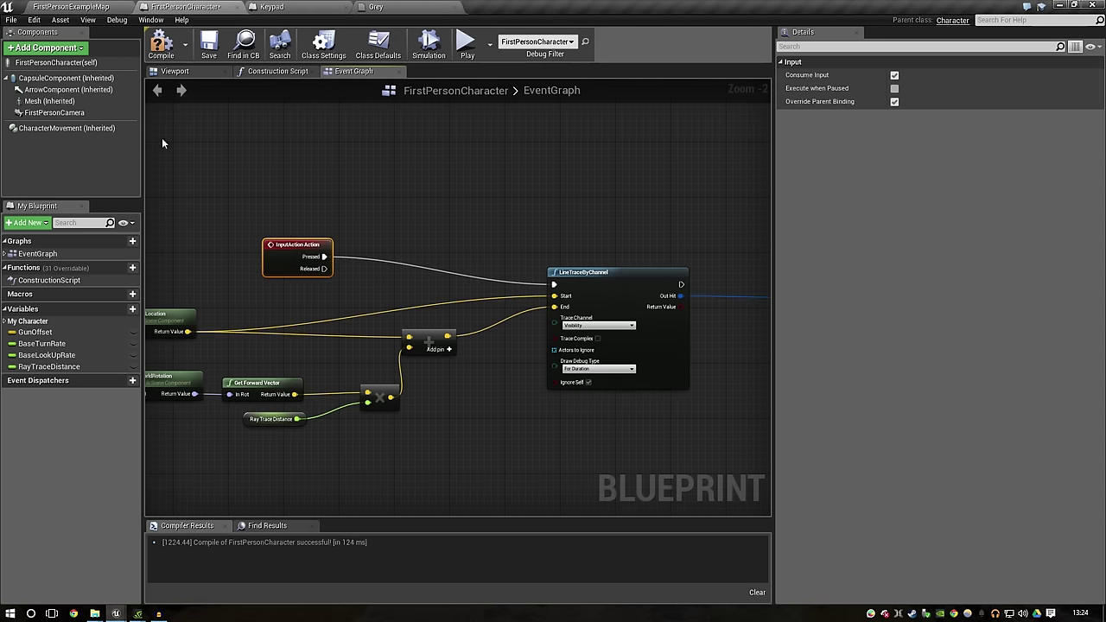
left_click(71, 6)
left_click(536, 42)
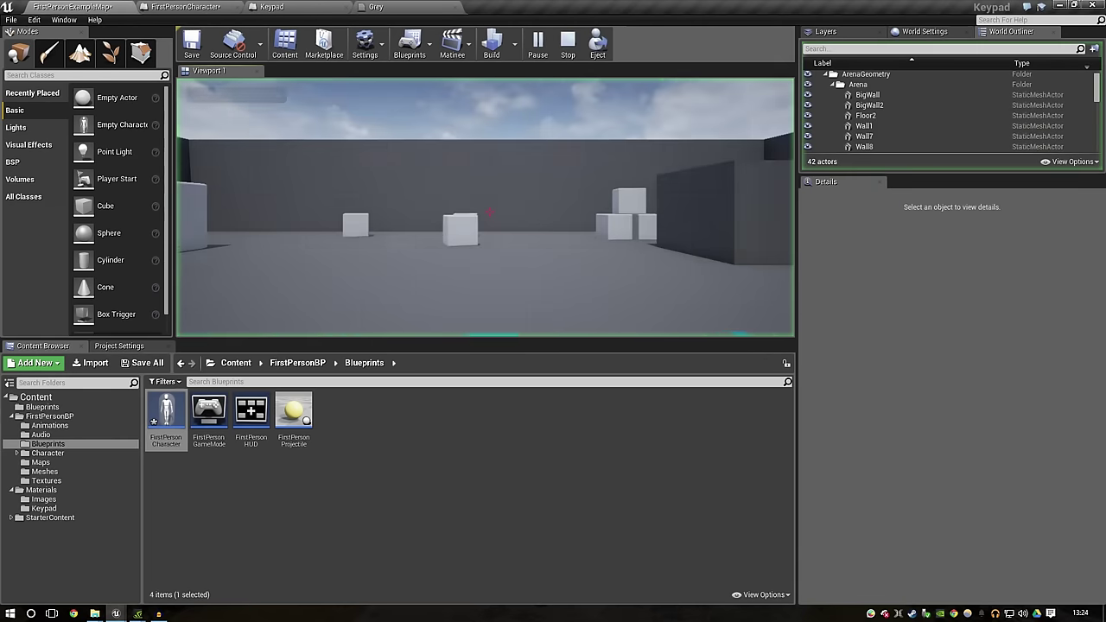
Step: Fire several line traces at the walls in the running game, then stop play
left_click(489, 211)
left_click(490, 212)
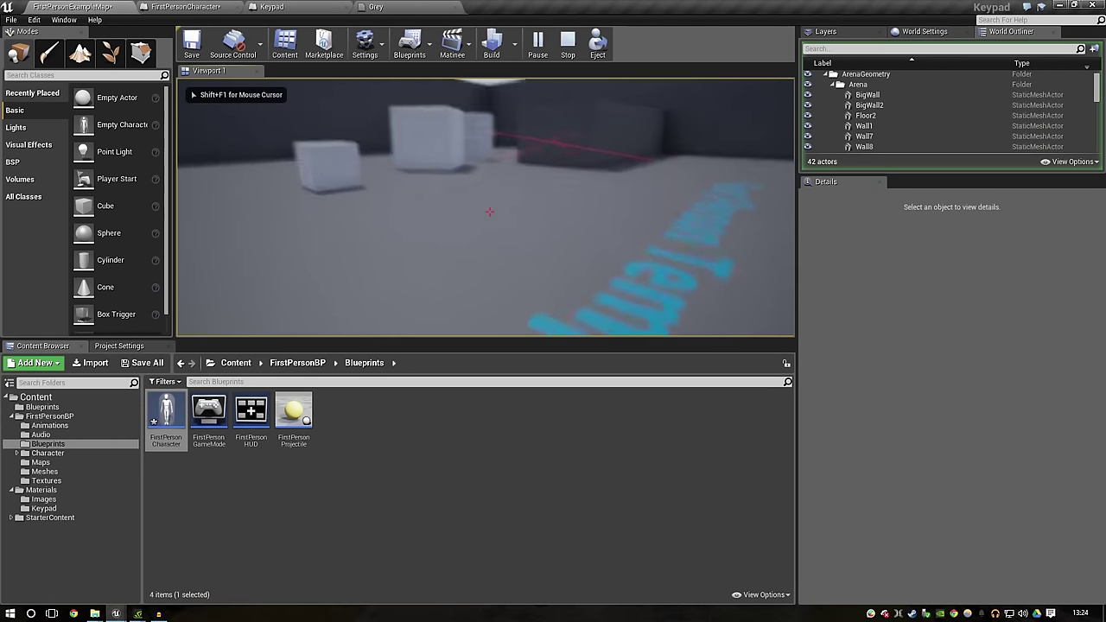
left_click(489, 212)
left_click(489, 212)
left_click(489, 212)
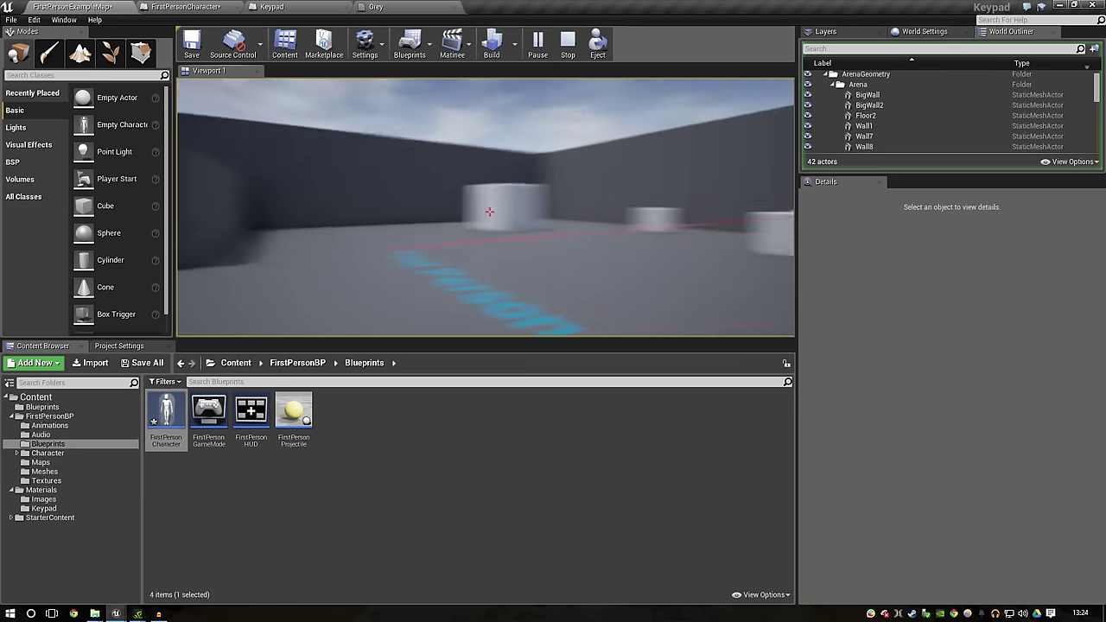
key("Escape")
Step: Set the LineTraceByChannel Draw Debug Type to None, recompile the character, and save the map
left_click(186, 7)
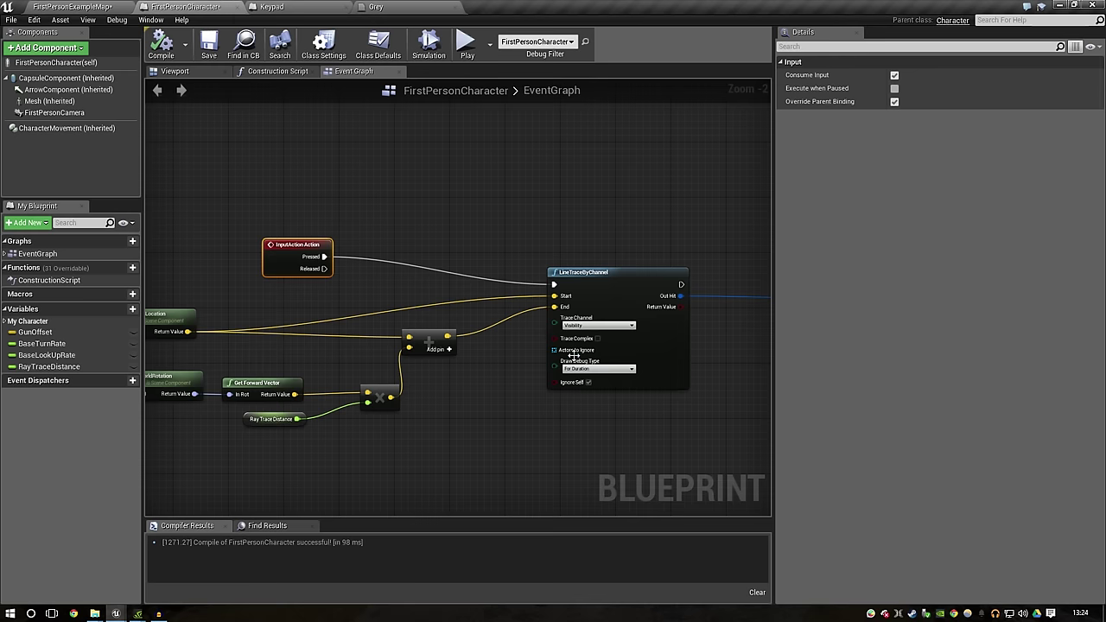
left_click(617, 366)
left_click(588, 375)
left_click(161, 44)
left_click(69, 7)
key("ctrl+s")
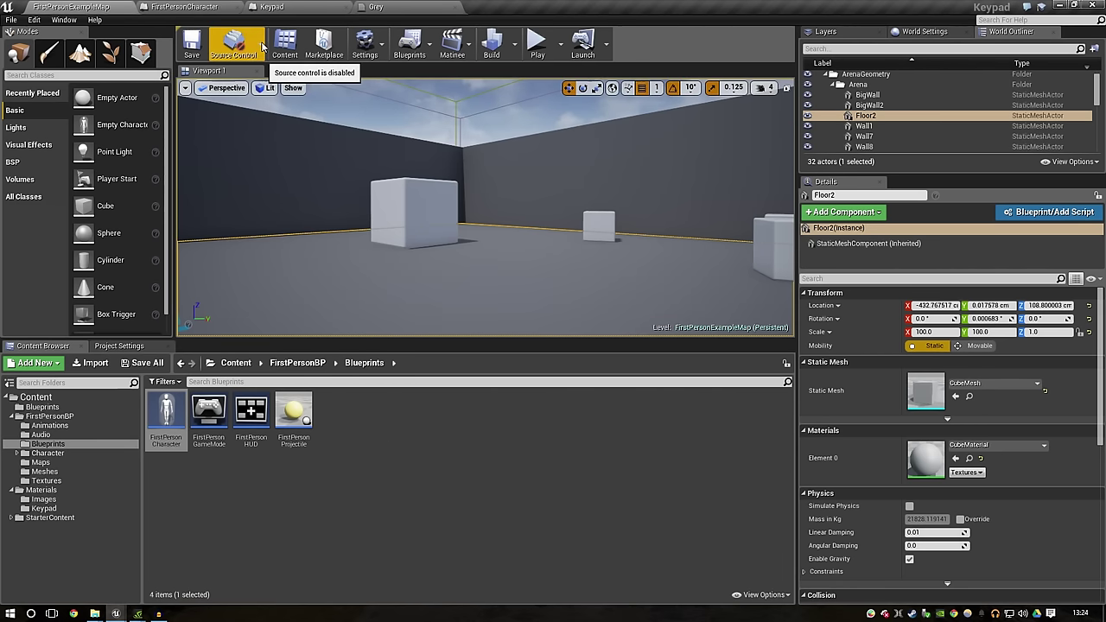
left_click(298, 7)
Step: Create a new folder named Interfaces in the top-level Content folder
scroll(537, 340, "down", 2)
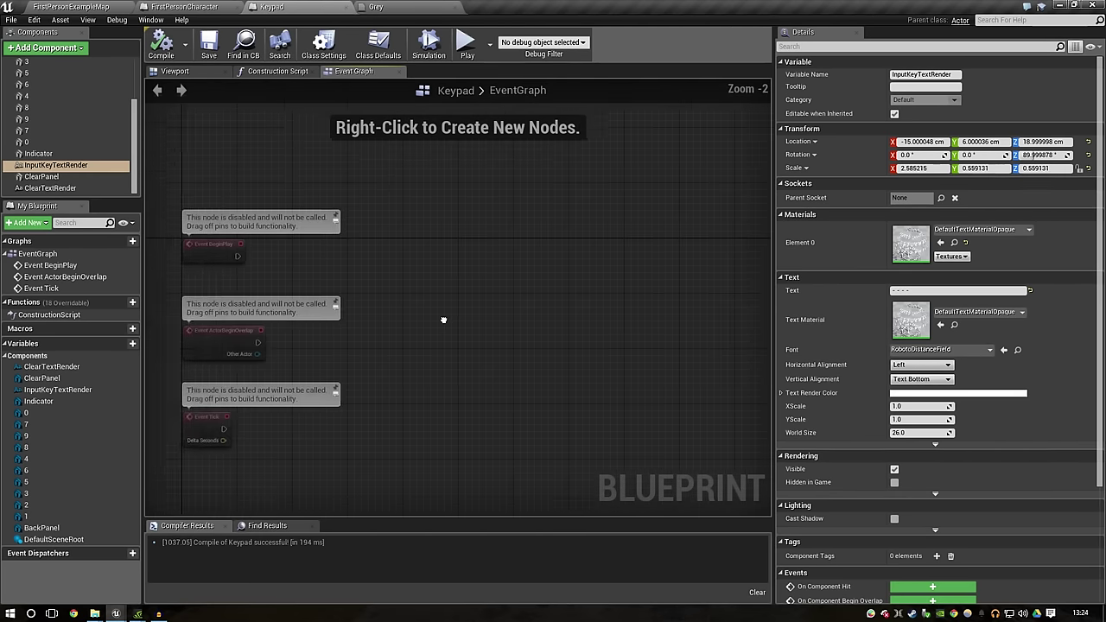
left_click(91, 6)
left_click(75, 397)
right_click(375, 471)
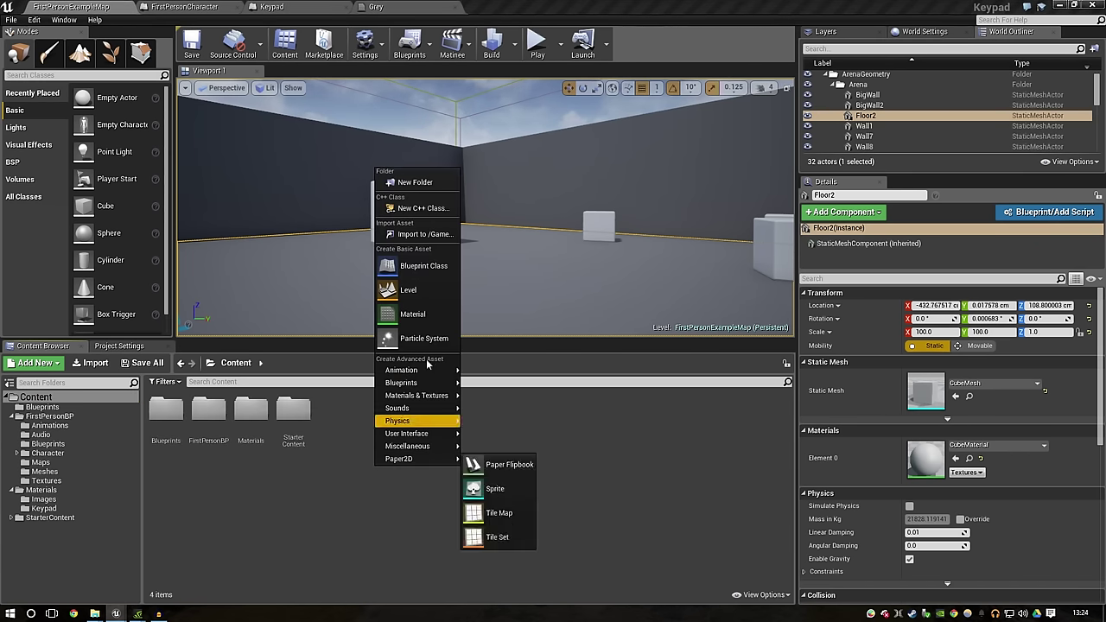
left_click(439, 184)
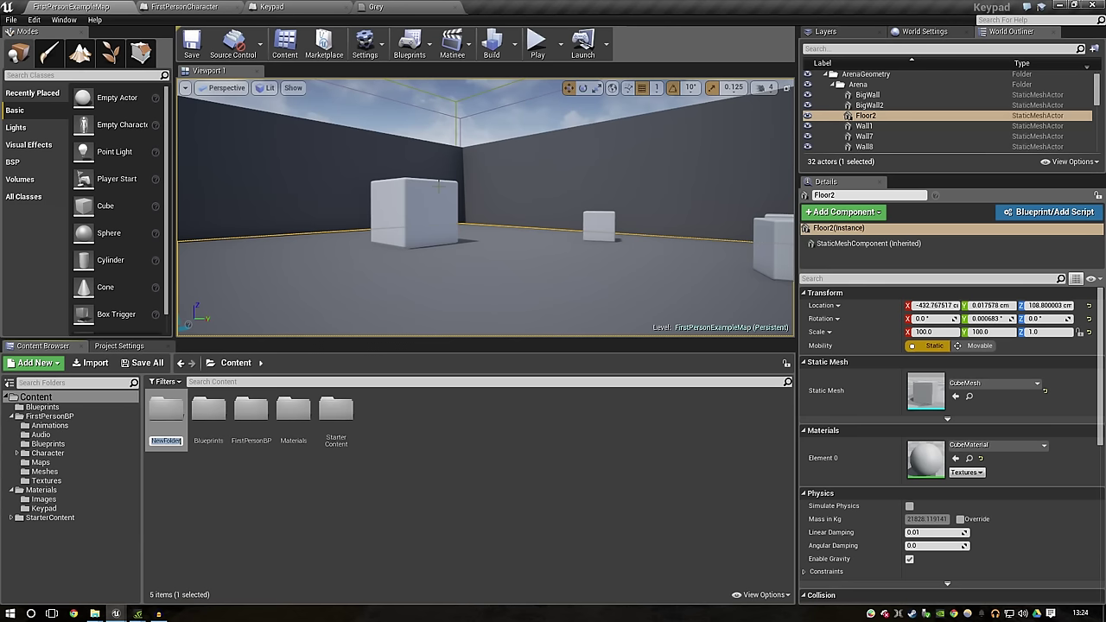
type("Interfaces")
key("Return")
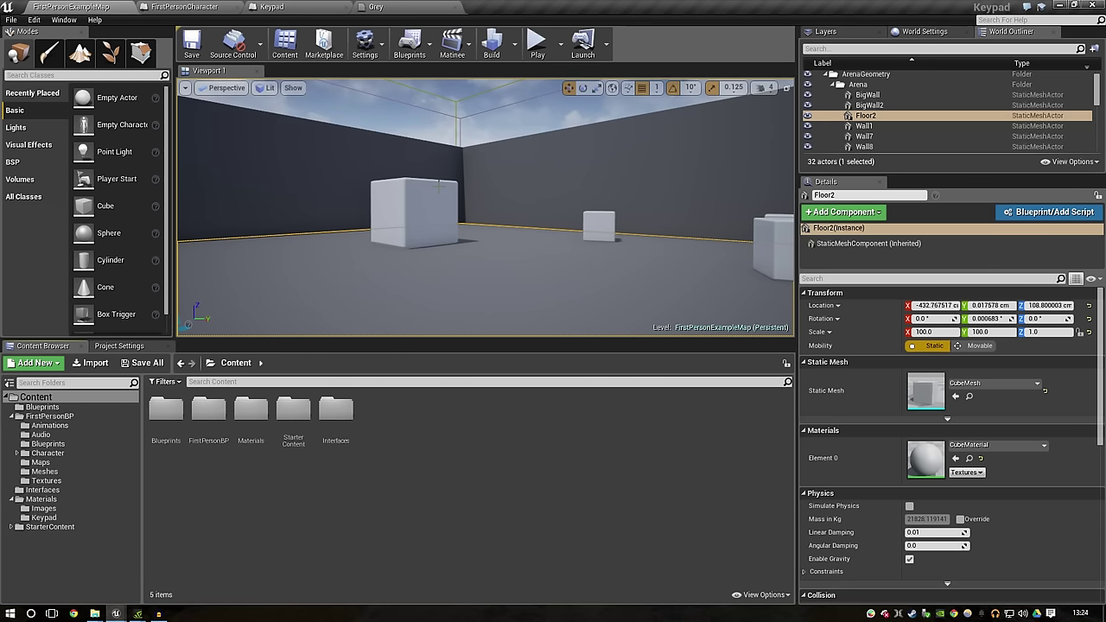
Step: Inside Interfaces, create a Blueprint Interface asset named PlayerActionRaycast
double_click(335, 413)
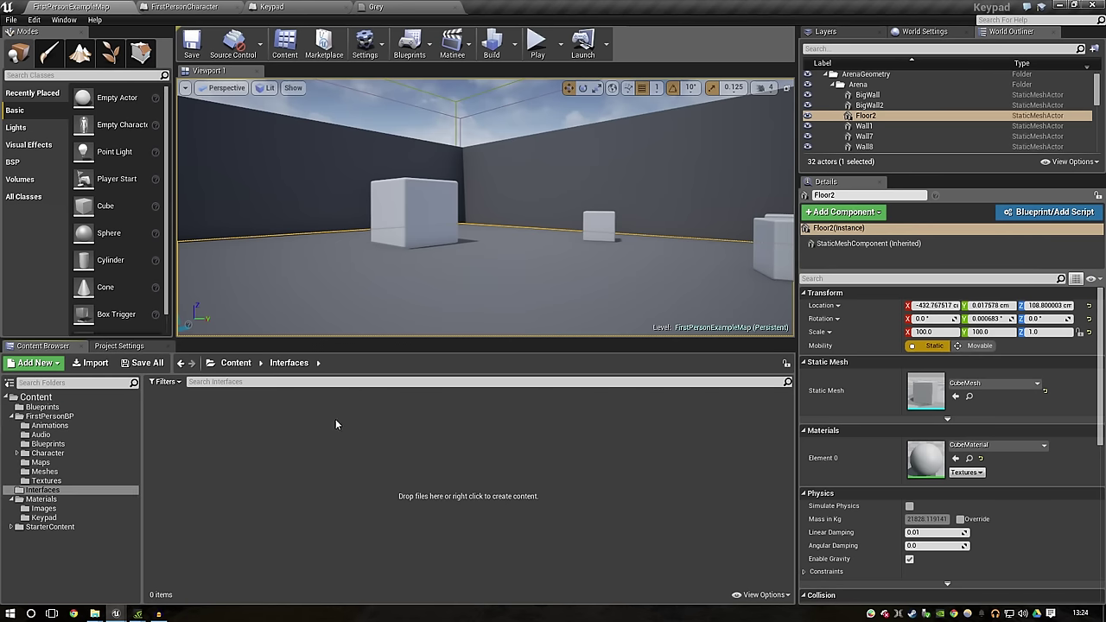
right_click(319, 423)
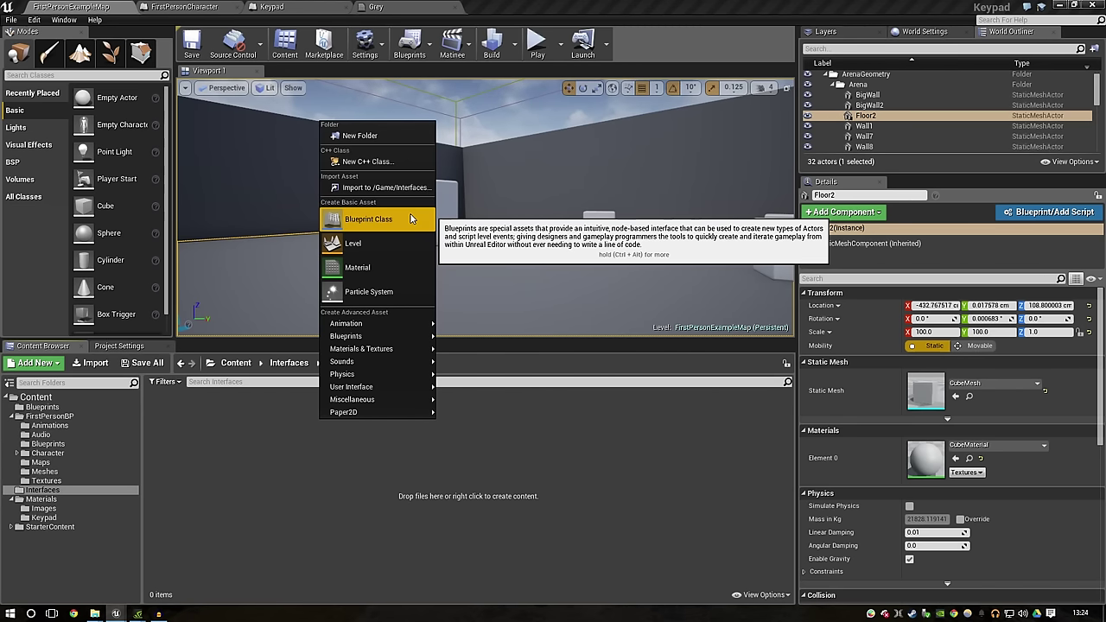
mouse_move(418, 403)
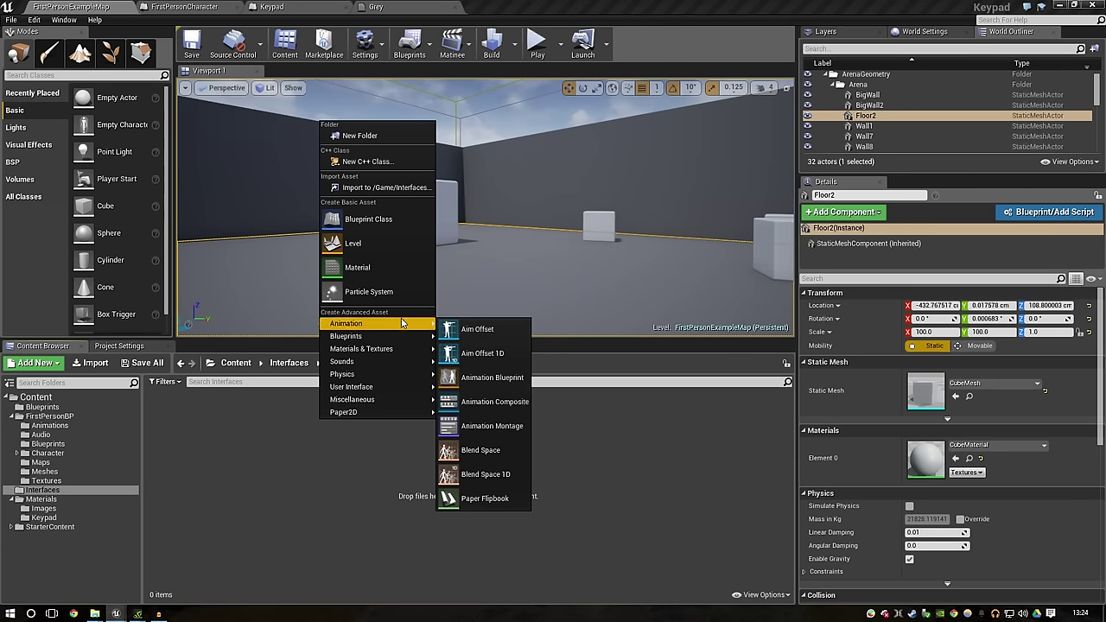
mouse_move(394, 335)
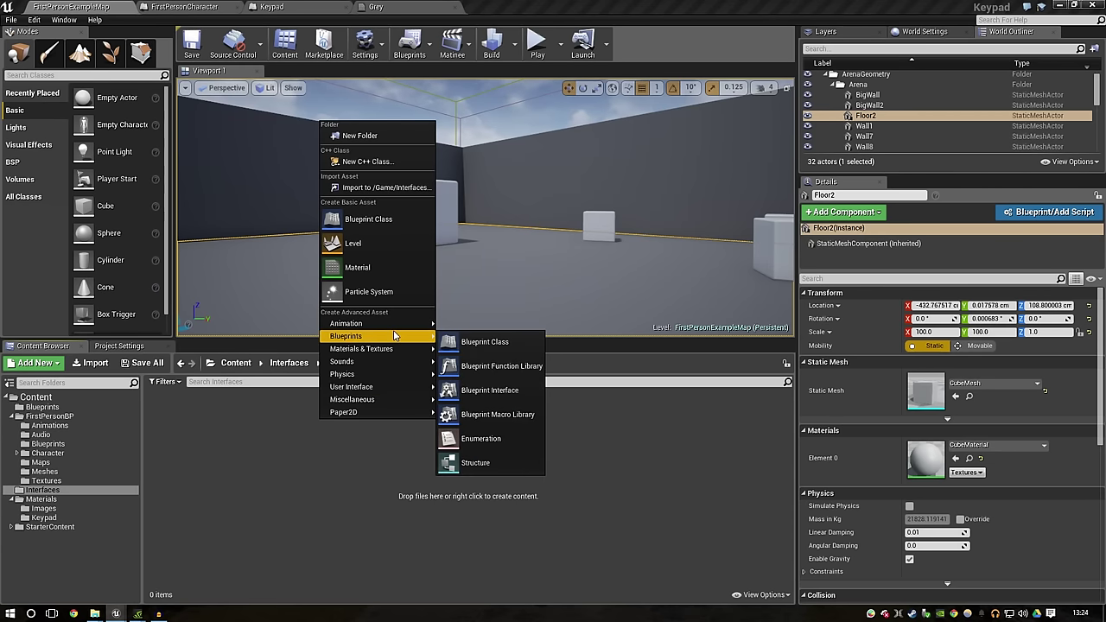
left_click(475, 390)
type("layerAction")
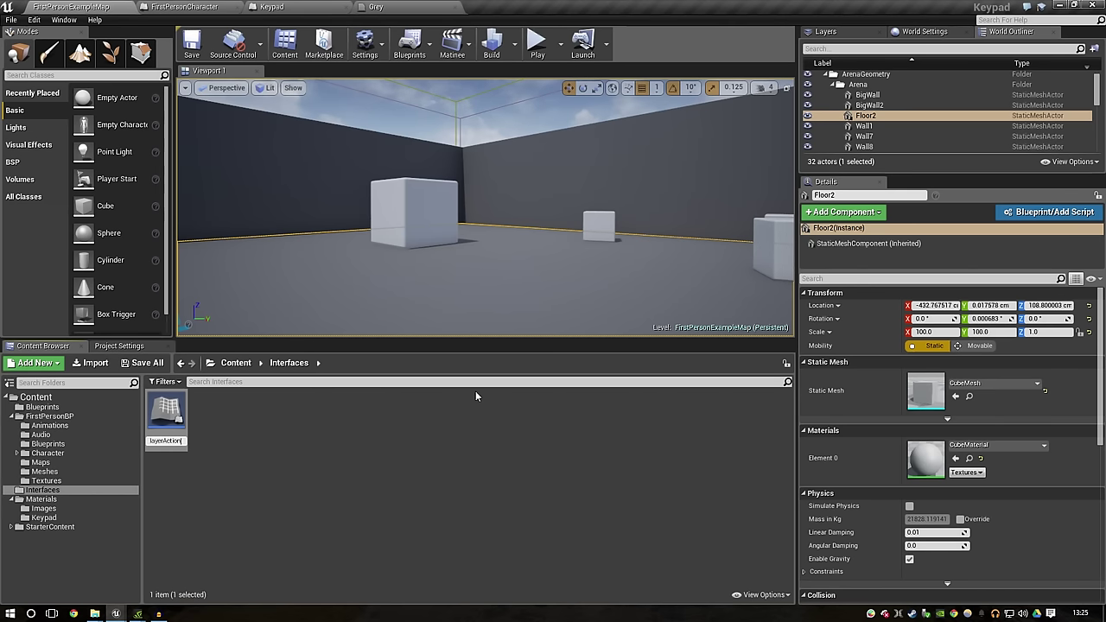
type("Ro")
Step: Rename the interface's NewFunction_0 to PlayerActionRaycast and compile
double_click(177, 419)
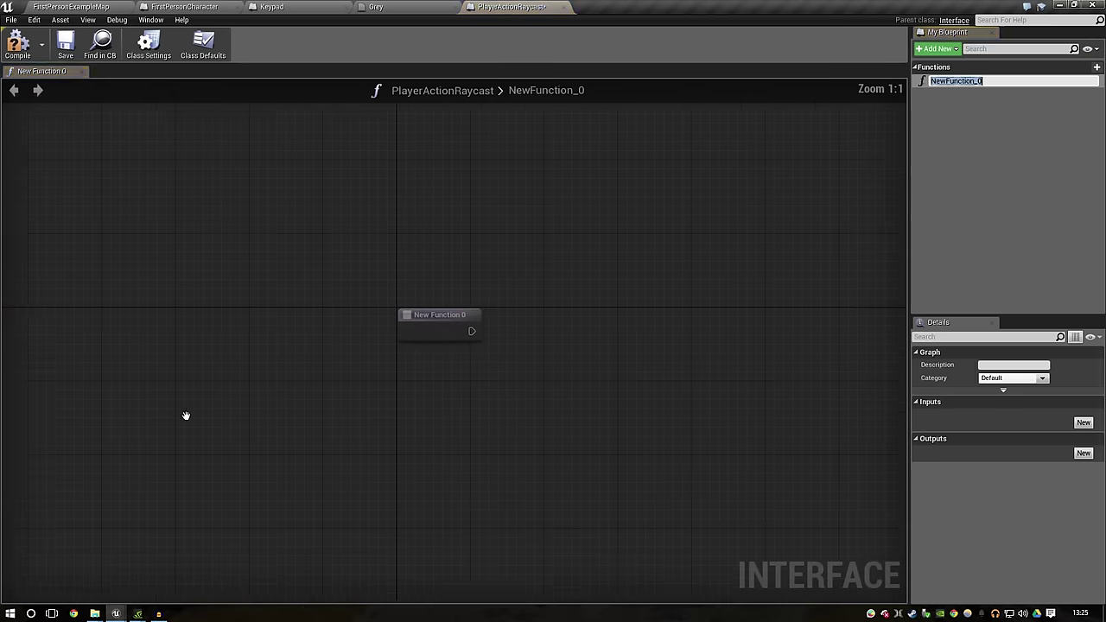
right_click_drag(186, 416, 267, 462)
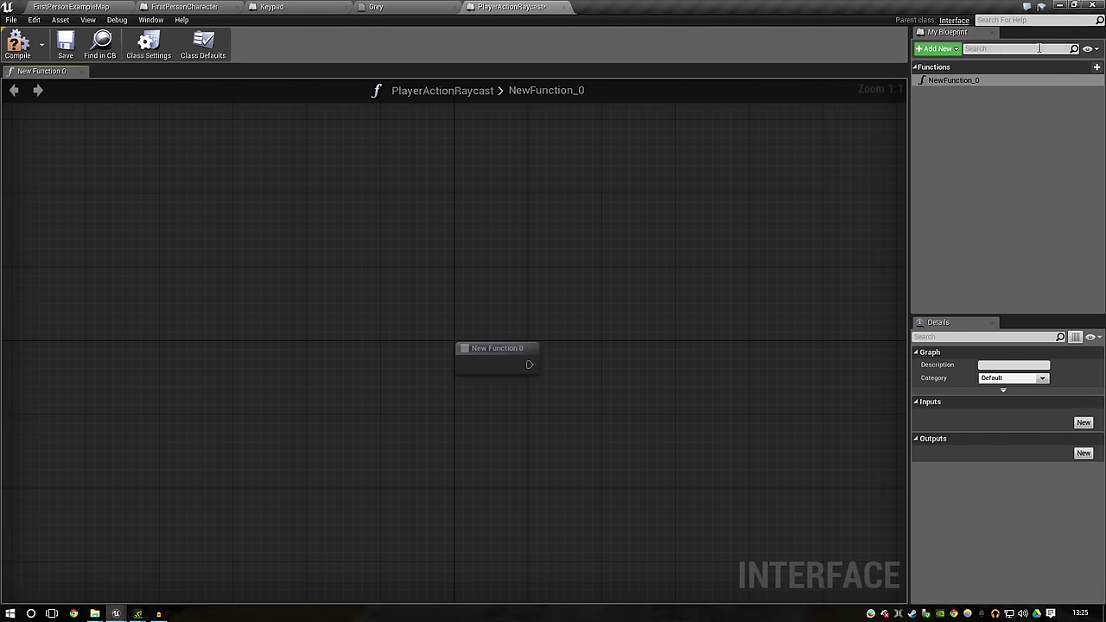
key("F2")
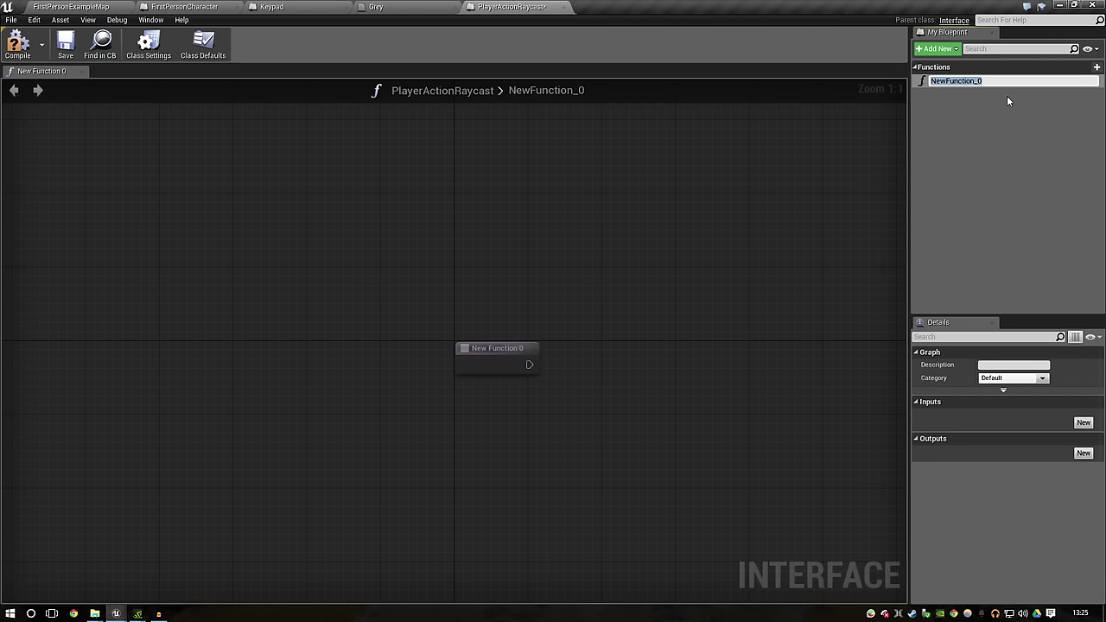
key("BackSpace")
type("PlayerAction")
key("Return")
left_click(17, 42)
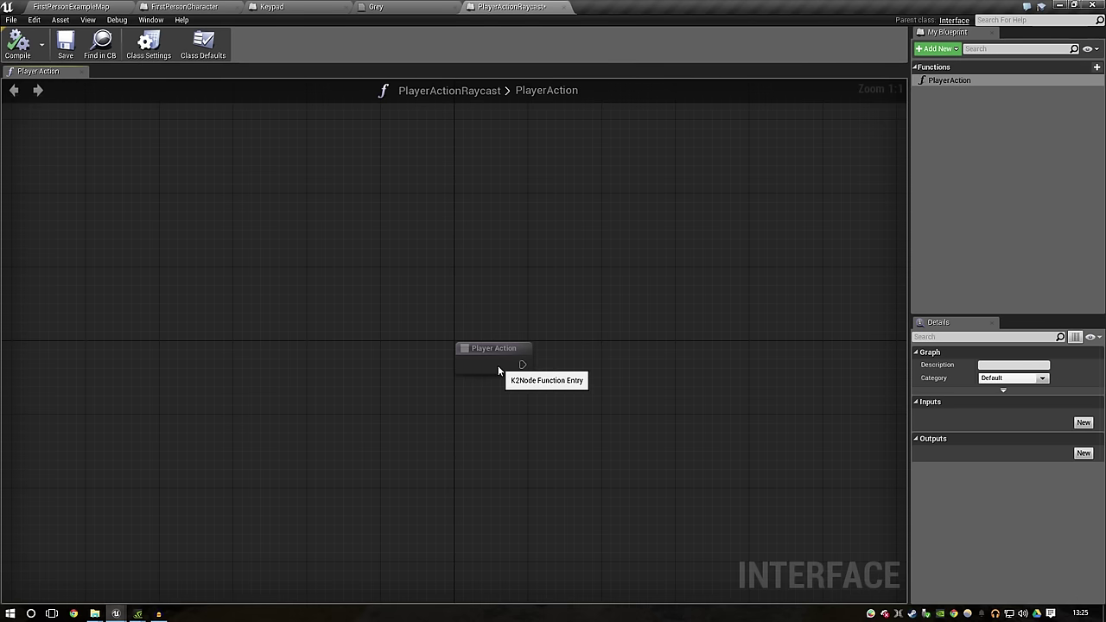
left_click(970, 79)
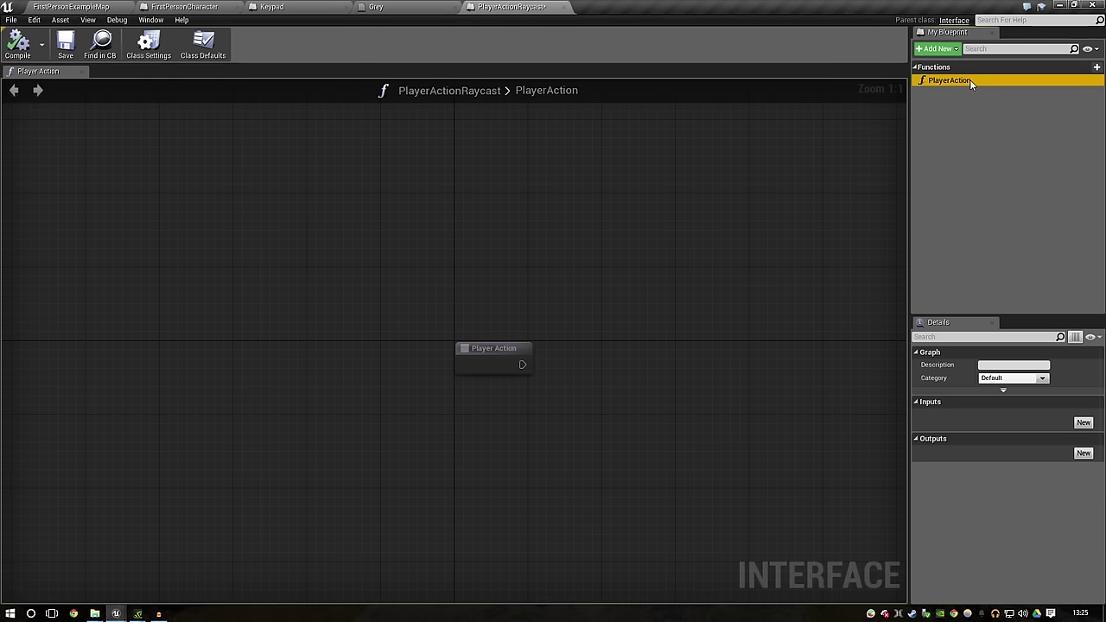
key("Escape")
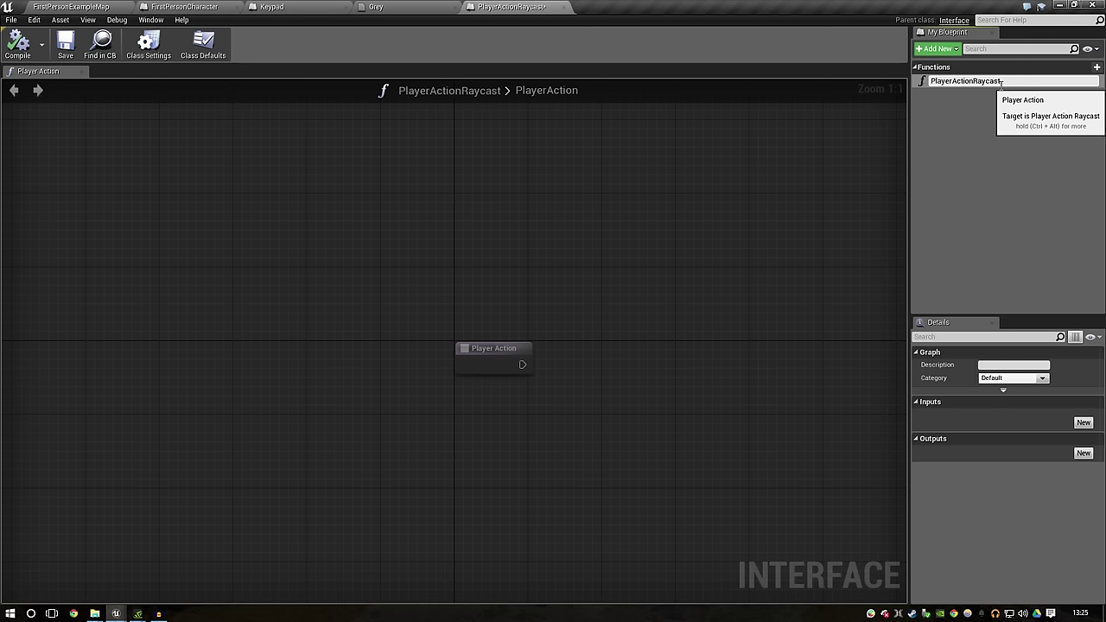
key("Return")
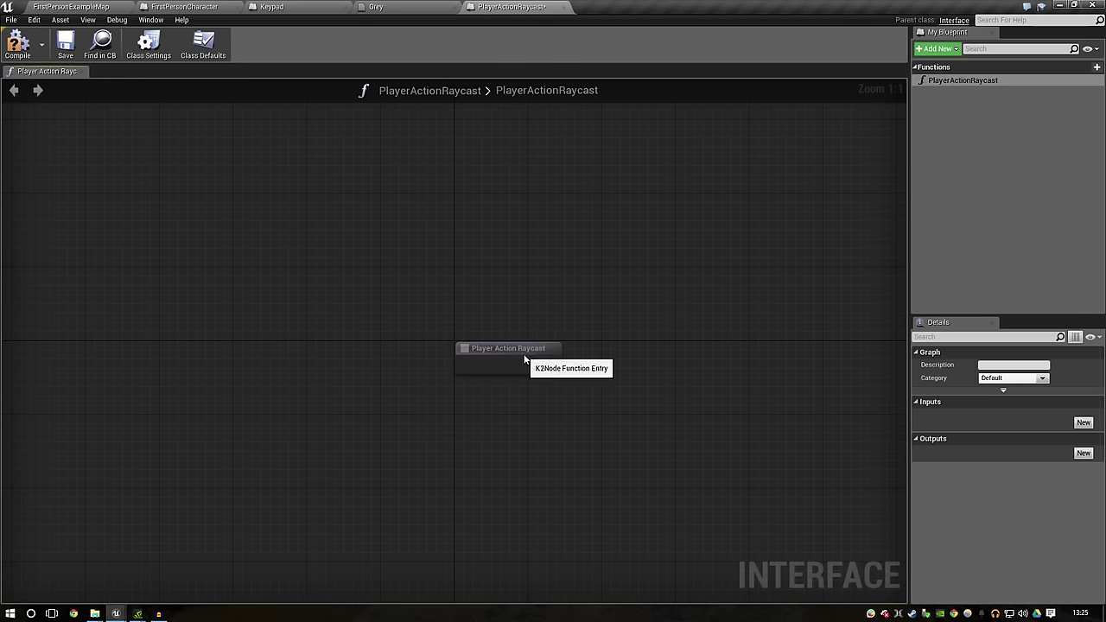
Step: Add an ActorHit input of type Actor to the function and recompile the interface
left_click(1084, 422)
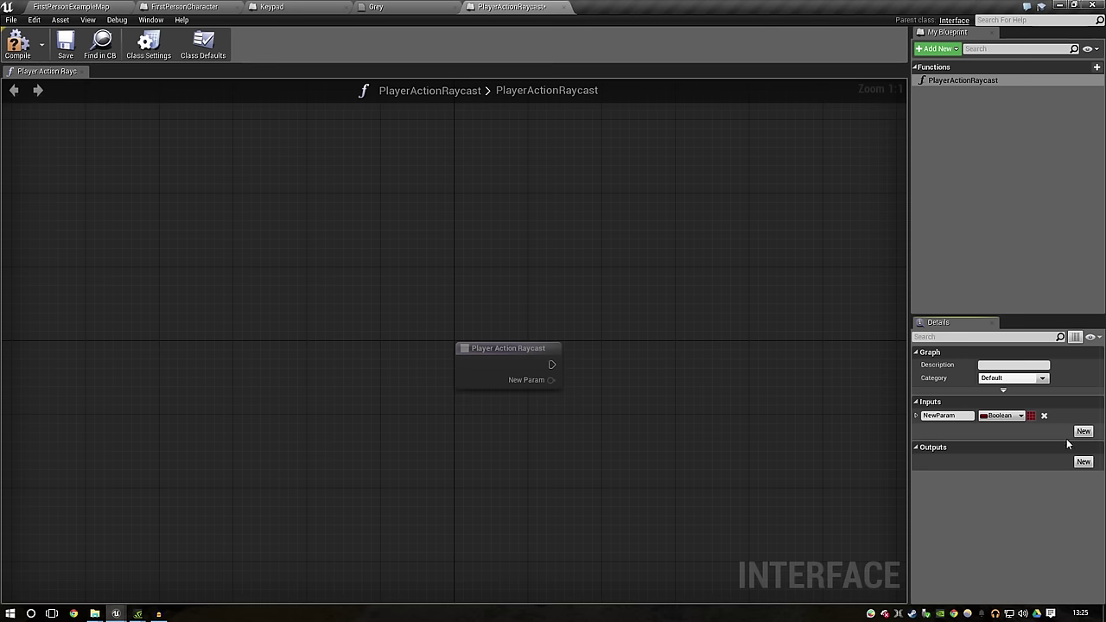
double_click(956, 416)
type("ActorHit")
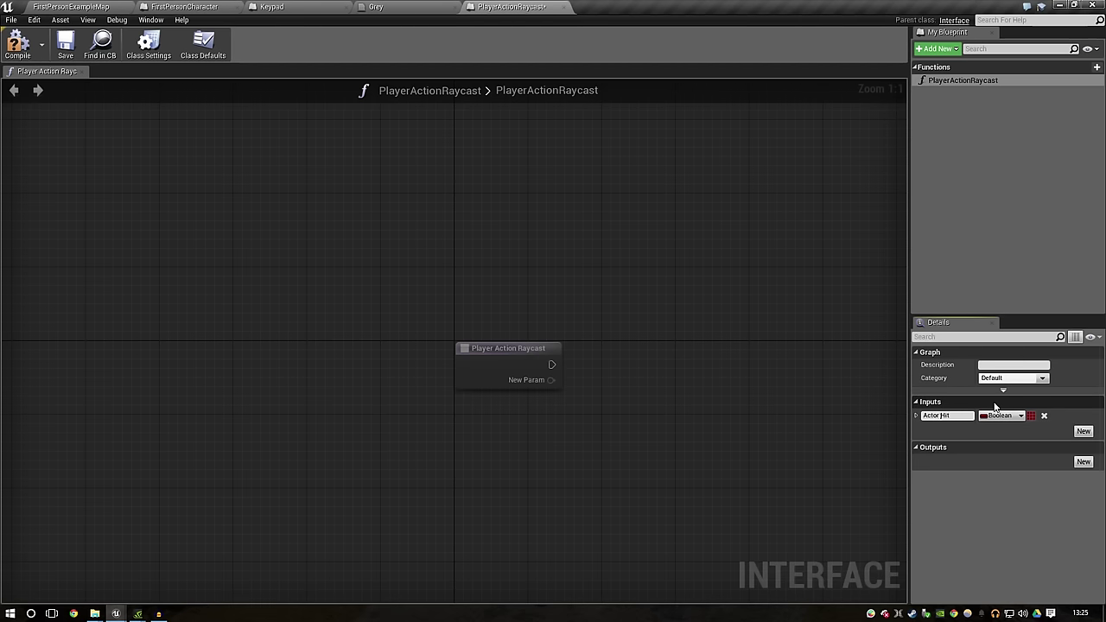
key("Return")
left_click(1003, 416)
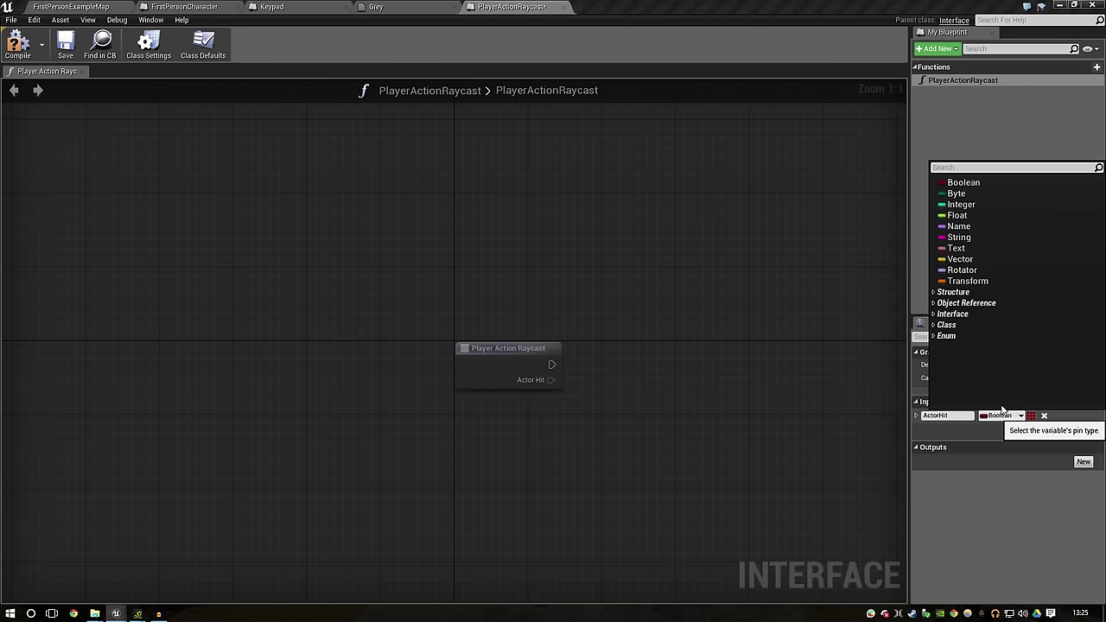
type("actor")
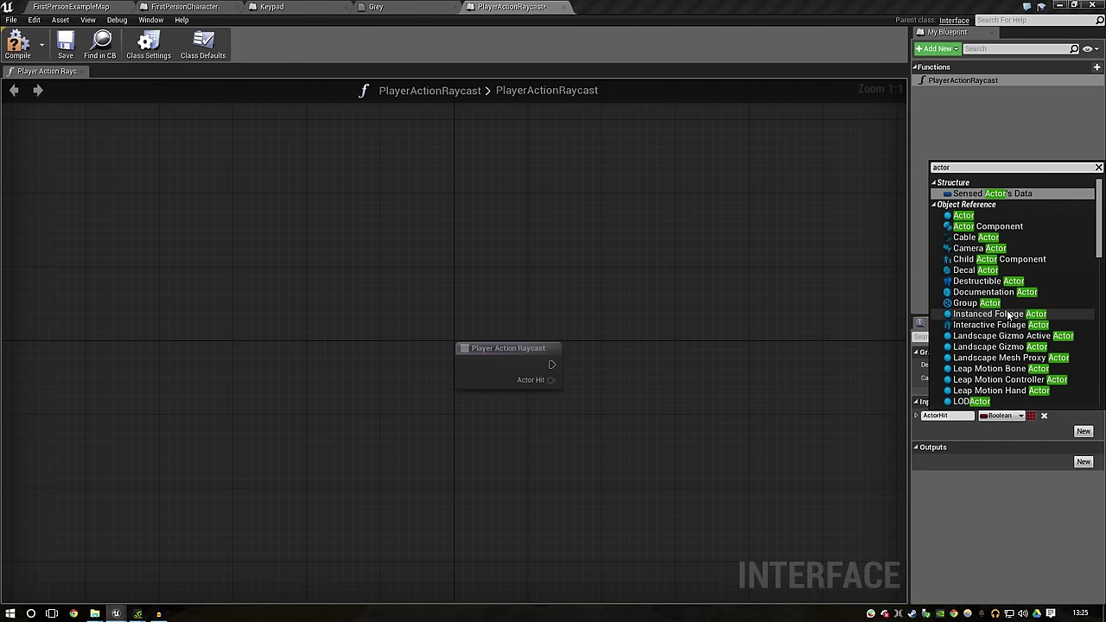
left_click(981, 217)
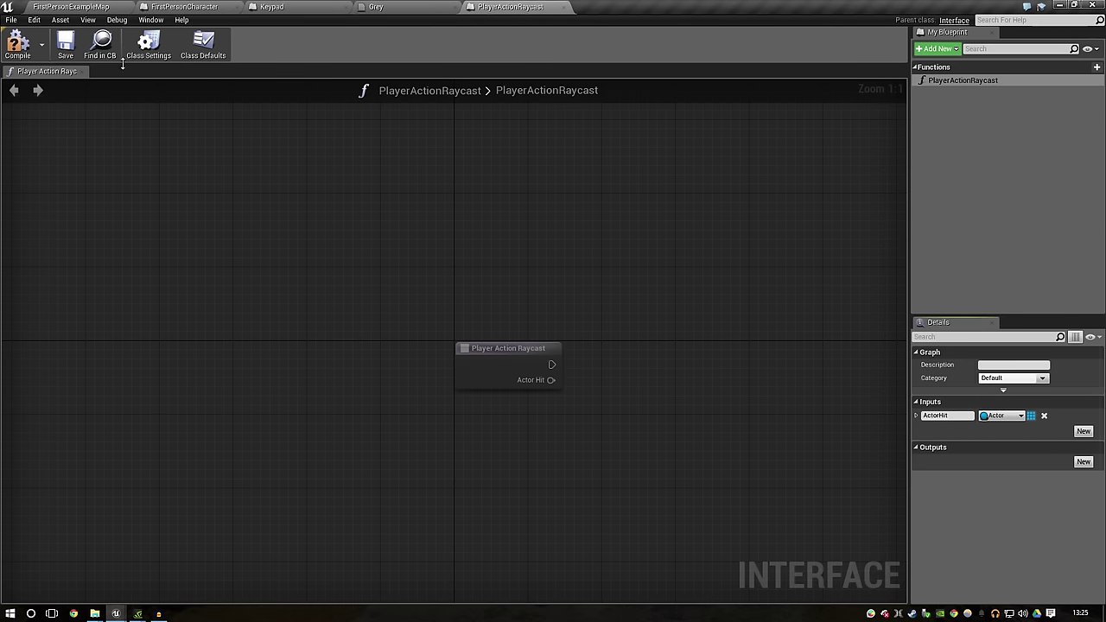
left_click(21, 54)
left_click(184, 7)
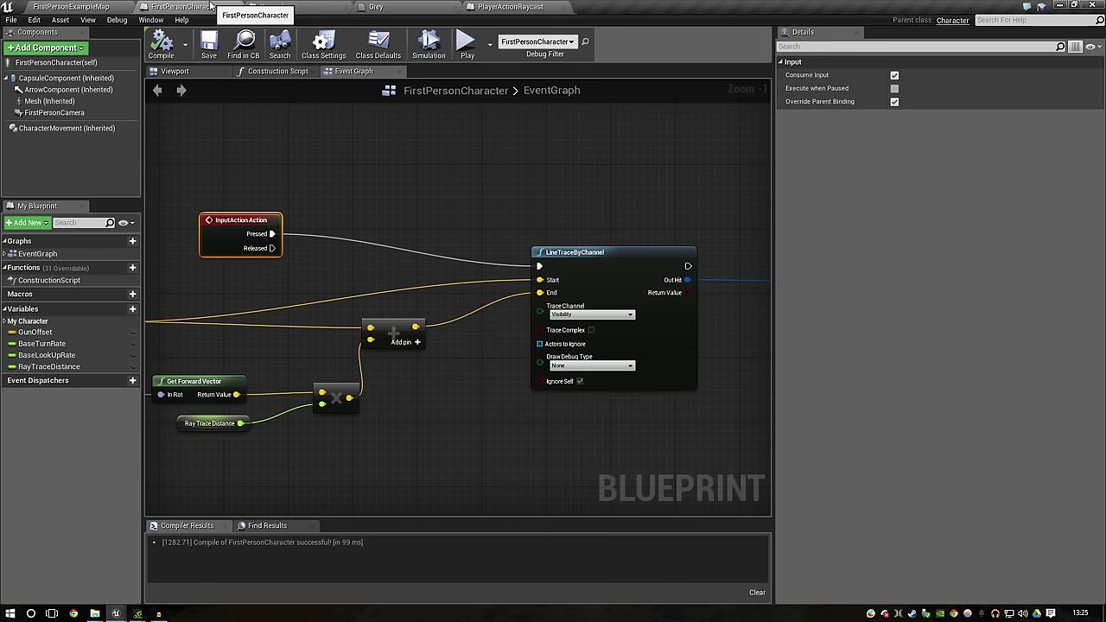
Step: Implement the PlayerActionRaycast interface in the character's Class Settings and recompile
right_click_drag(222, 113, 472, 201)
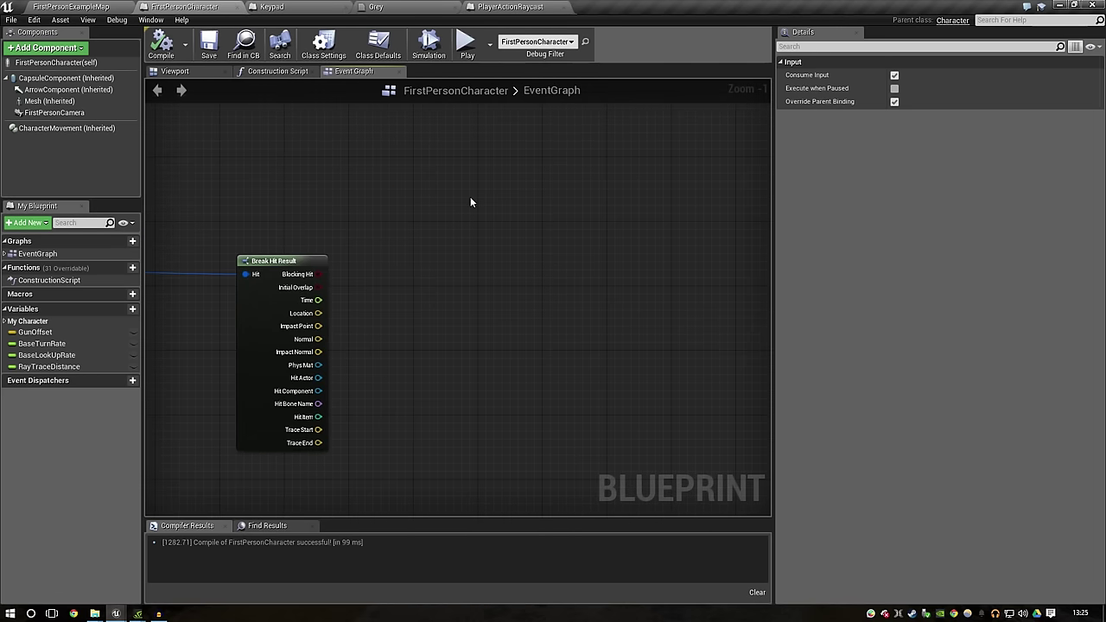
left_click(323, 43)
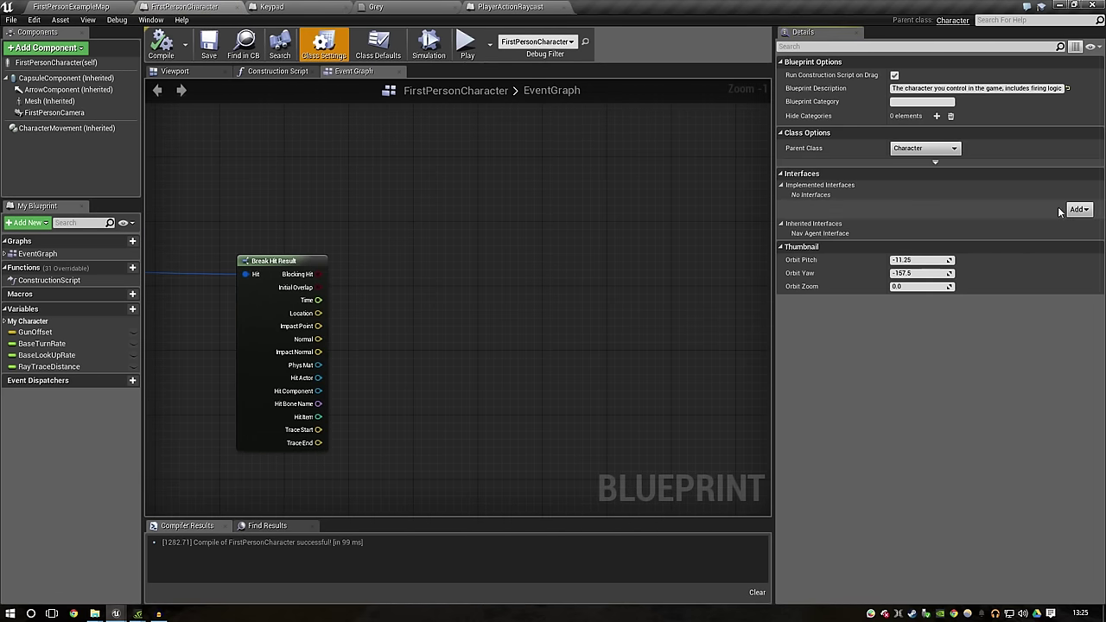
left_click(1080, 210)
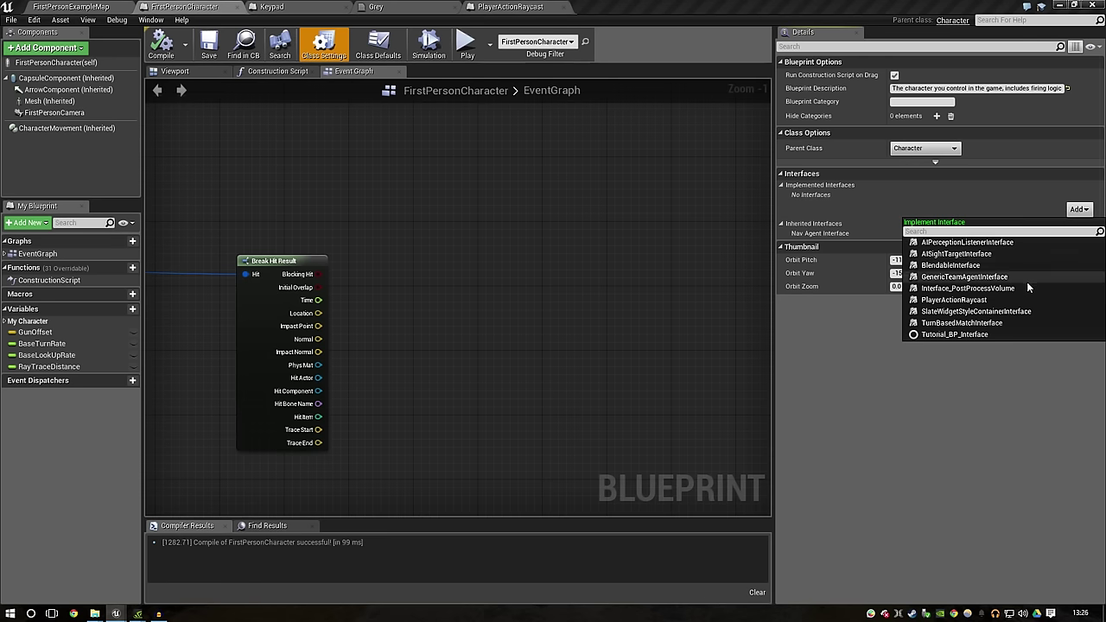
left_click(1014, 299)
left_click(177, 55)
Step: Place a Player Action Raycast call node beside the LineTraceByChannel node
right_click(450, 219)
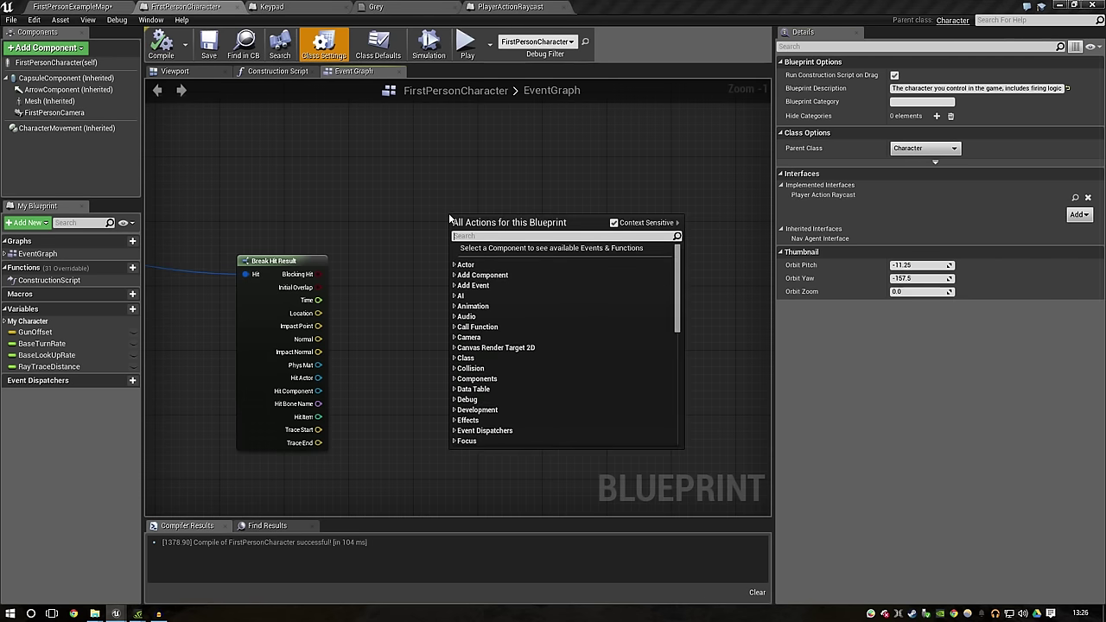
type("player action")
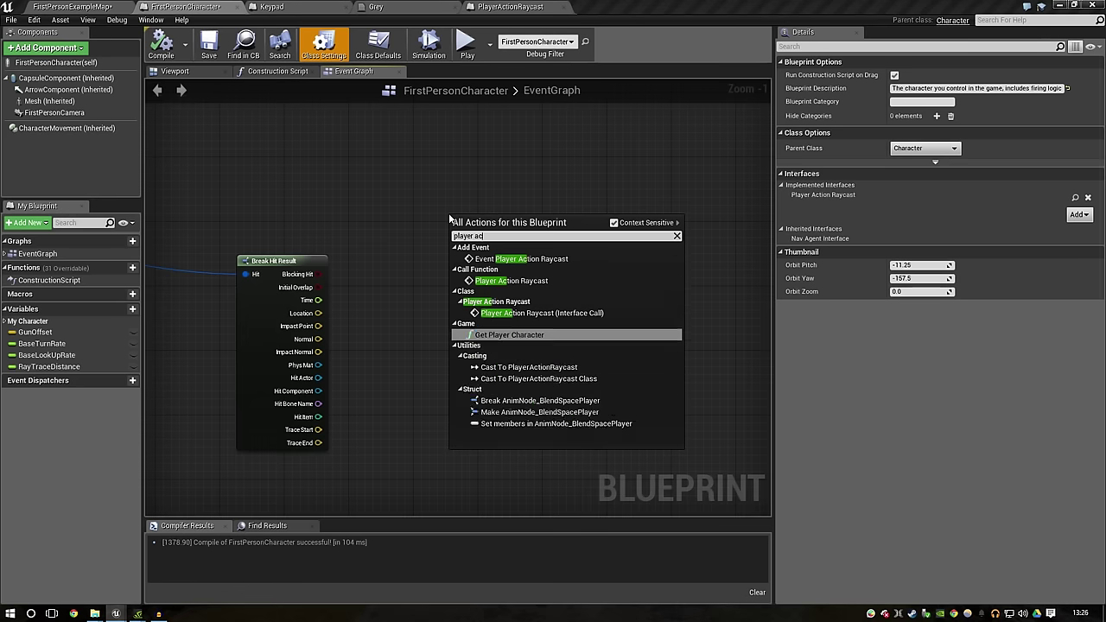
left_click(531, 278)
mouse_move(531, 260)
left_mouse_down()
mouse_move(535, 300)
mouse_move(452, 217)
left_mouse_up()
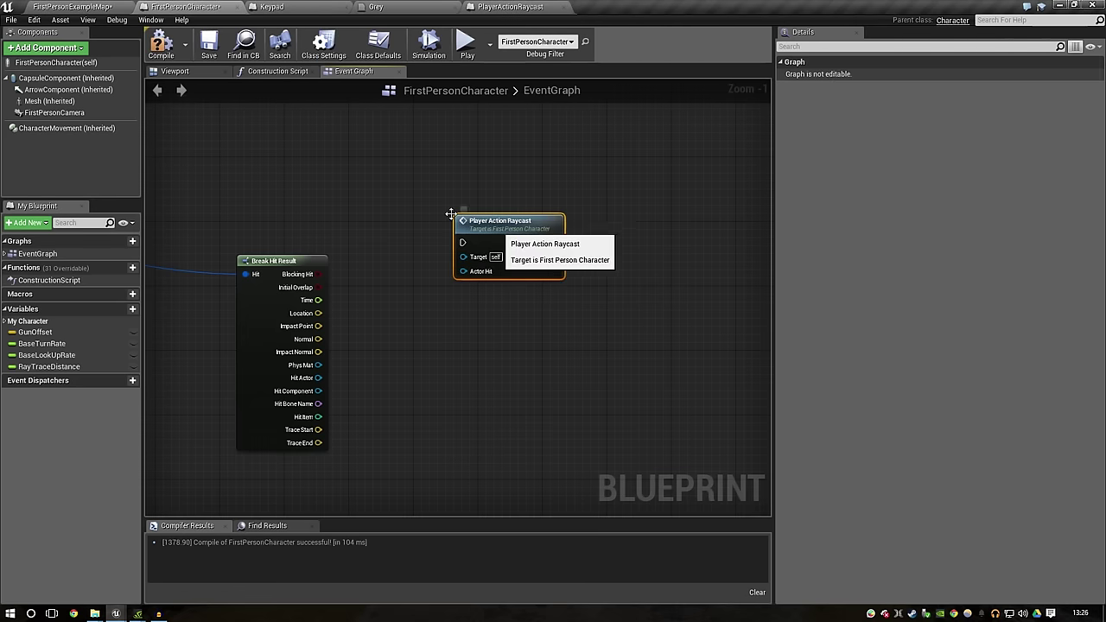
right_click_drag(357, 253, 614, 283)
left_click_drag(354, 288, 494, 257)
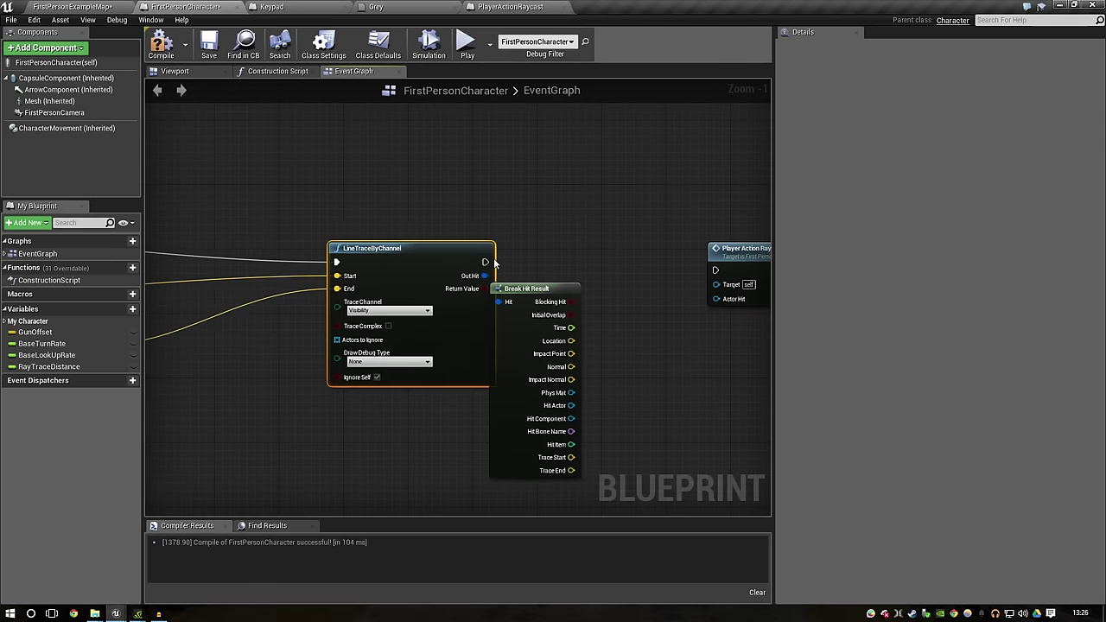
right_click_drag(338, 228, 640, 227)
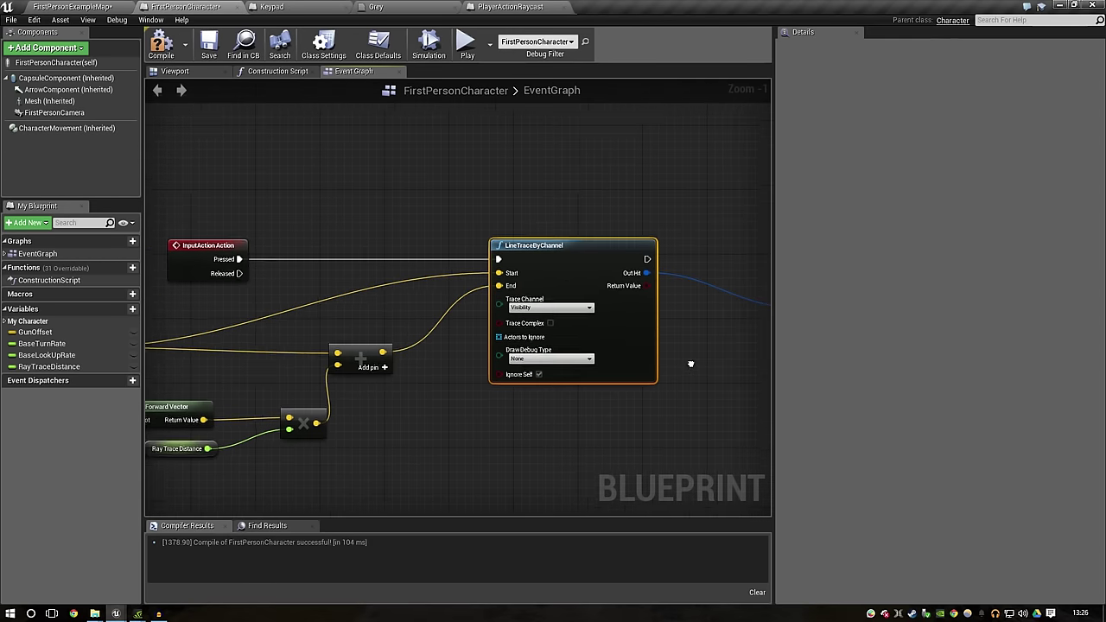
right_click_drag(554, 234, 397, 228)
Step: Run Player Action Raycast after the trace with Break Hit Result's Hit Actor, then compile
right_click_drag(506, 232, 343, 234)
mouse_move(337, 250)
left_mouse_down()
mouse_move(702, 268)
mouse_move(702, 227)
left_mouse_up()
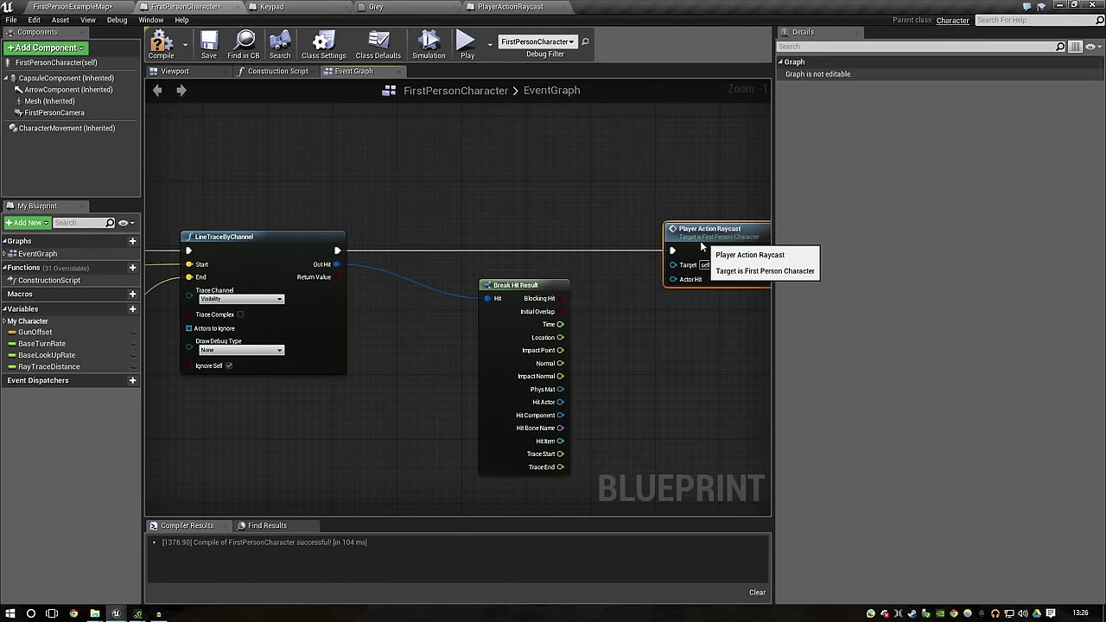
right_click_drag(478, 355, 305, 338)
left_click_drag(305, 338, 255, 329)
mouse_move(339, 376)
left_mouse_down()
mouse_move(495, 273)
mouse_move(493, 261)
left_mouse_up()
left_click(553, 333)
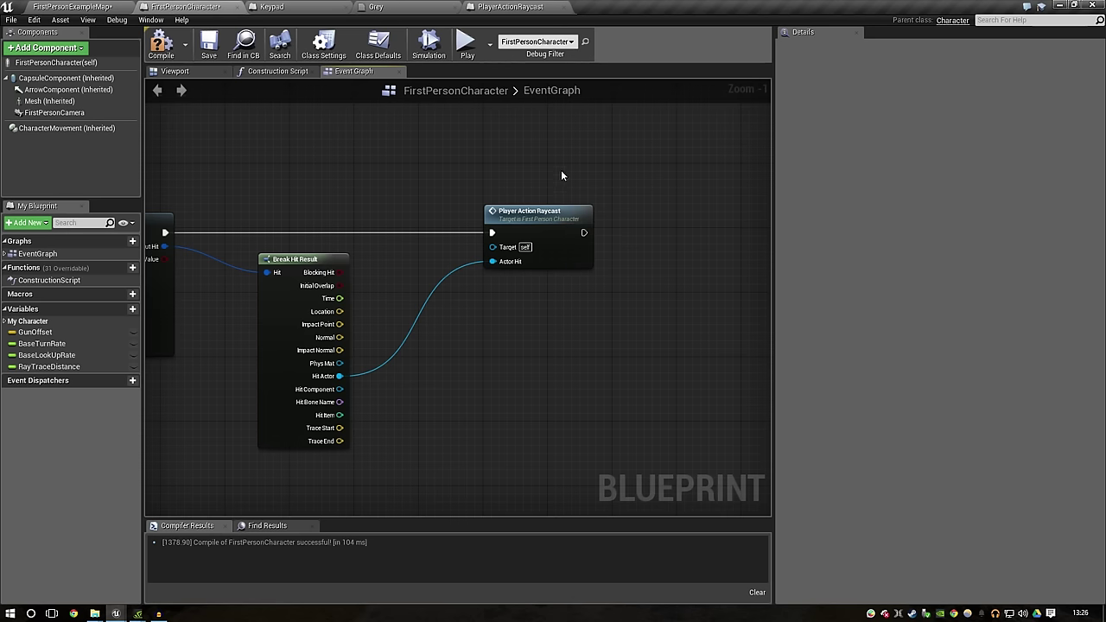
left_click(161, 43)
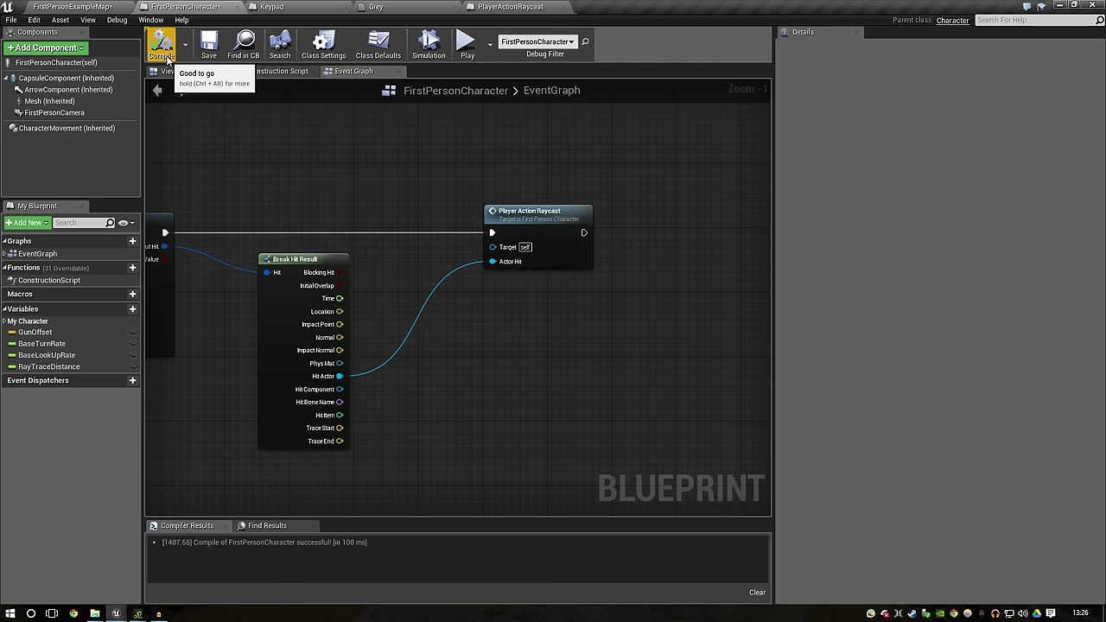
left_click(271, 7)
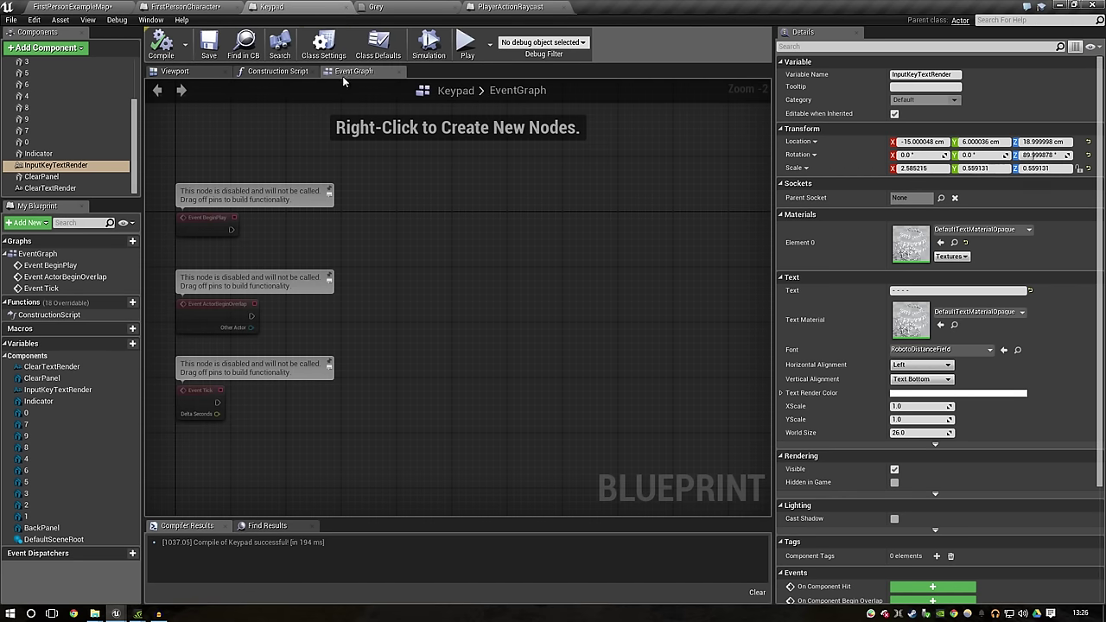
Step: Add the PlayerActionRaycast interface to Keypad's Class Settings and compile
left_click(324, 43)
left_click(1080, 210)
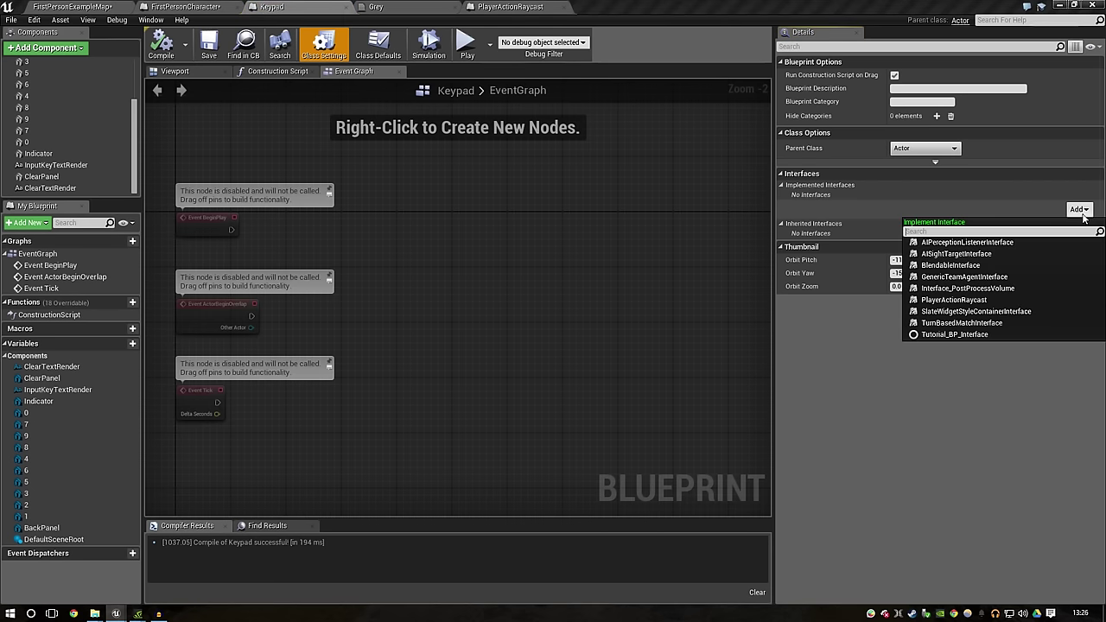
left_click(1011, 302)
left_click(160, 43)
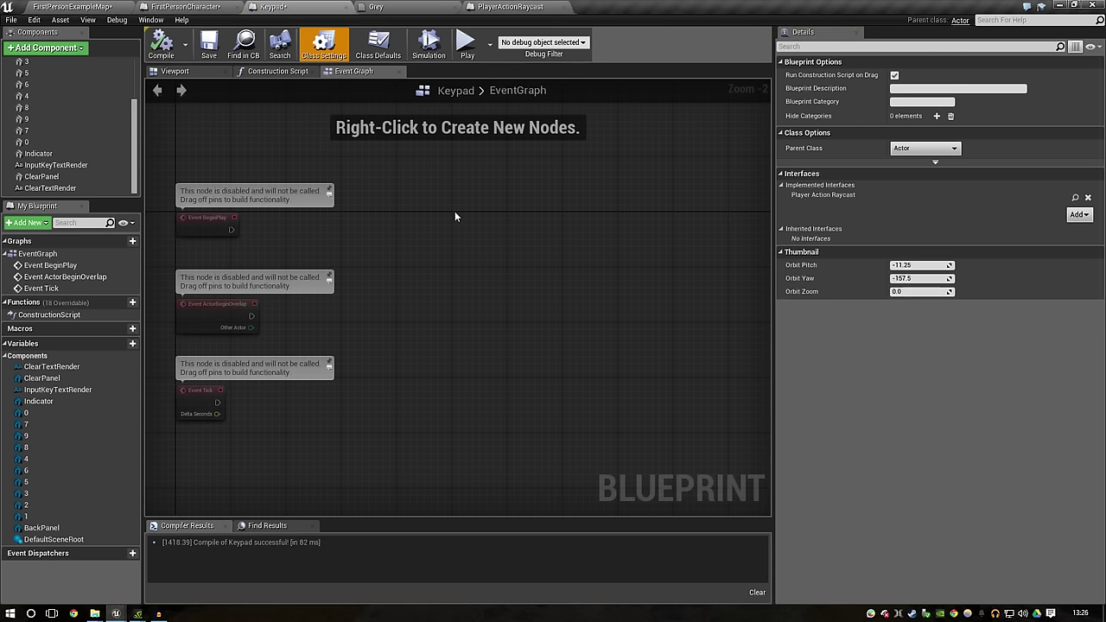
Step: Add Event Player Action Raycast and connect a Print String node to it
right_click(368, 221)
type("player")
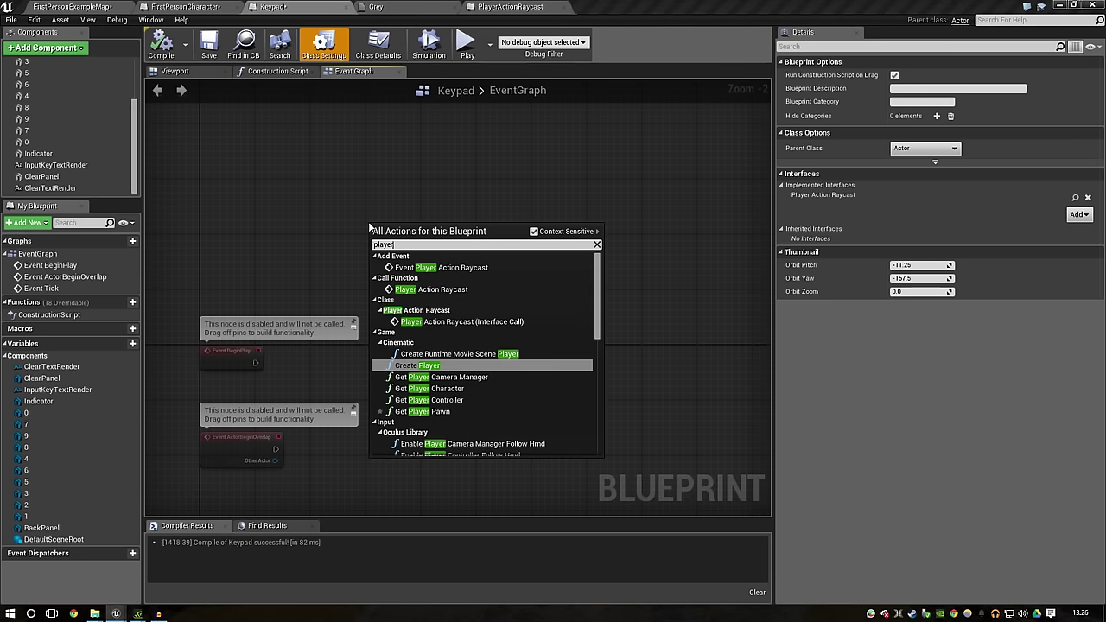
type("action")
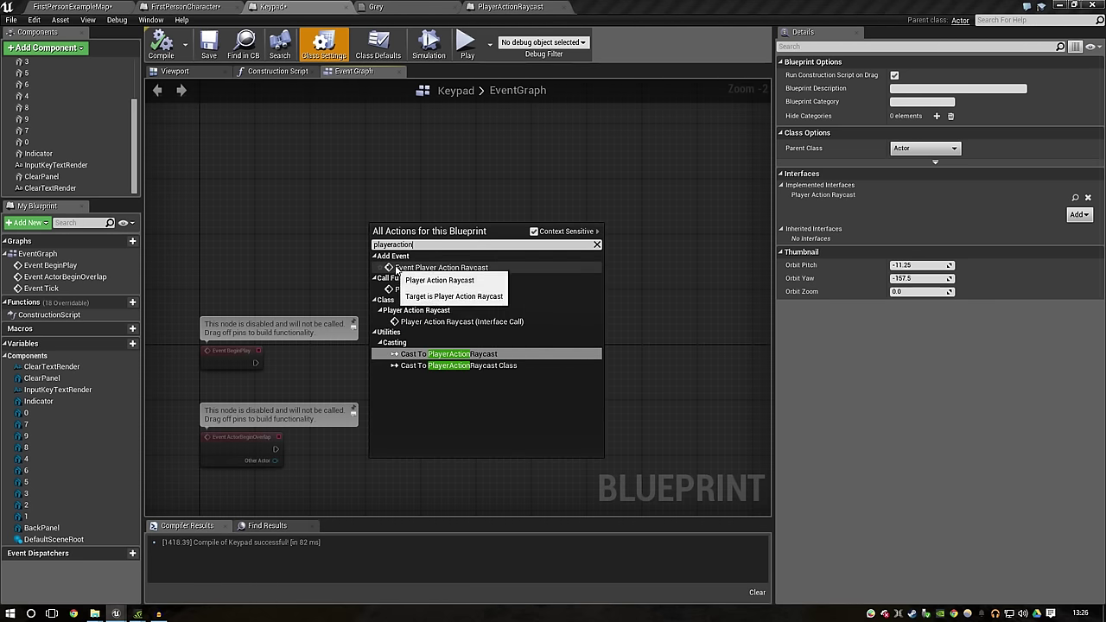
left_click(398, 268)
left_click_drag(321, 227, 288, 220)
right_click_drag(389, 221, 403, 263)
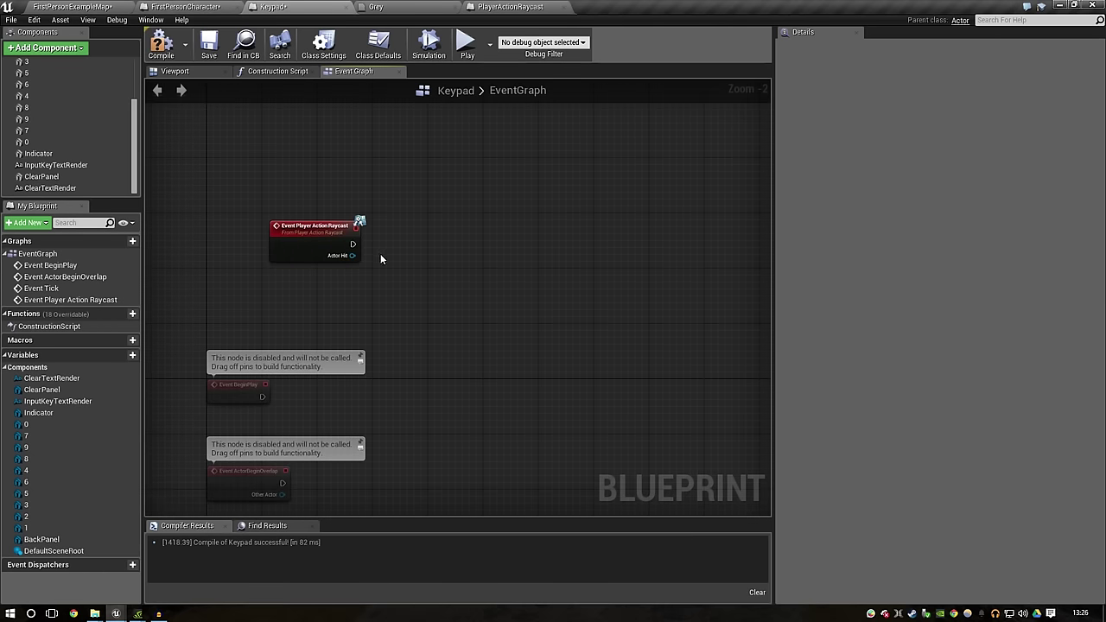
left_click_drag(354, 245, 473, 217)
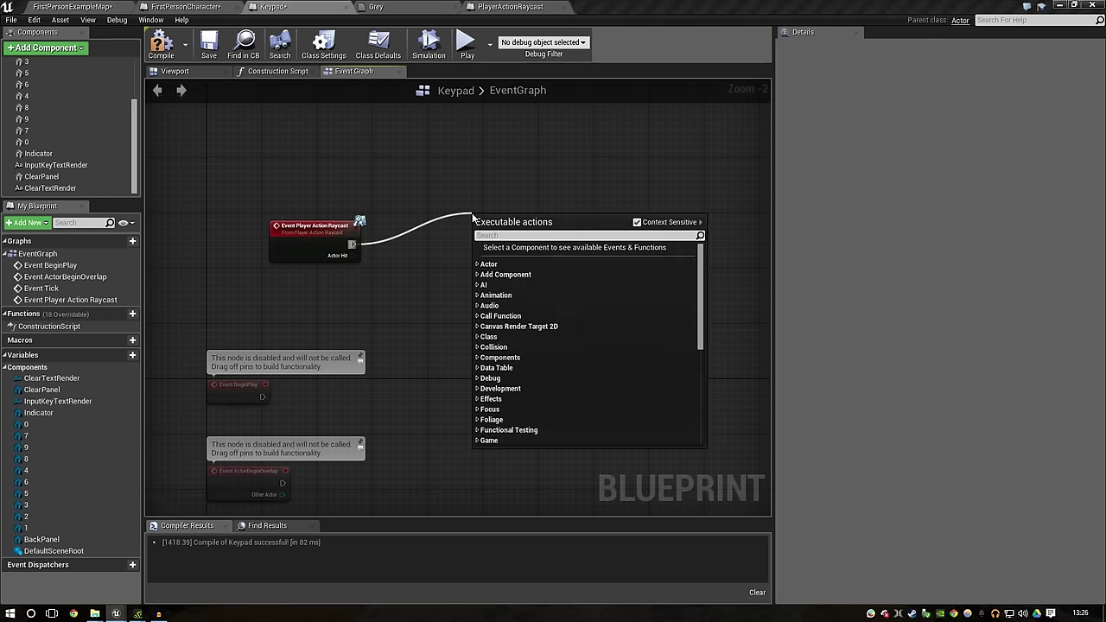
type("print")
key("Return")
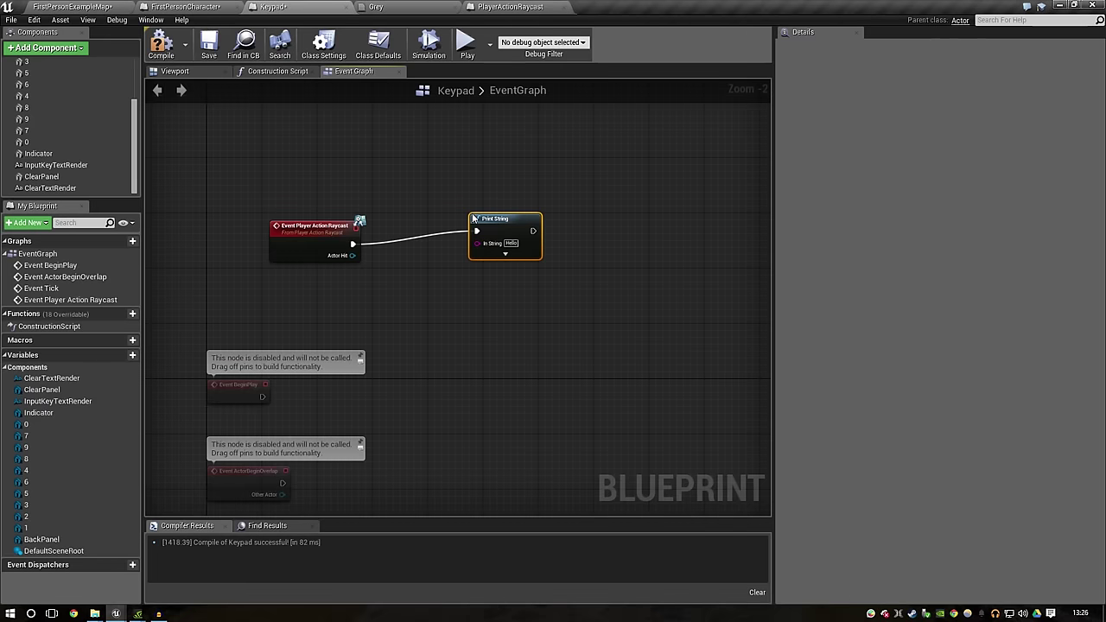
Step: Feed Get Object Name of Actor Hit into Print String's In String, then play the level
left_click_drag(352, 255, 386, 288)
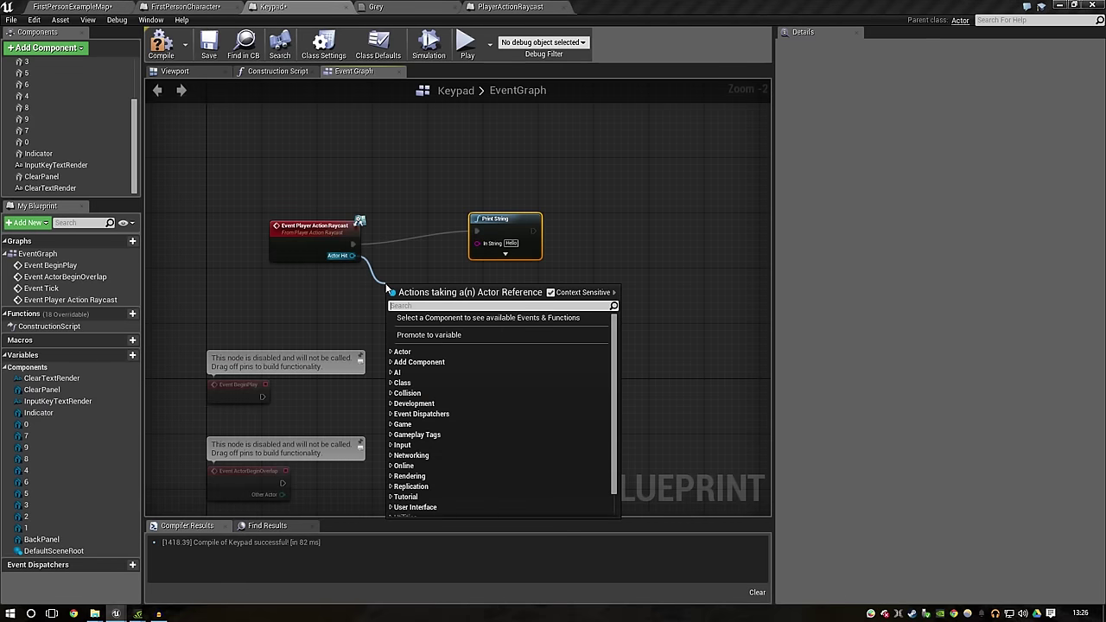
type("get name")
key("Return")
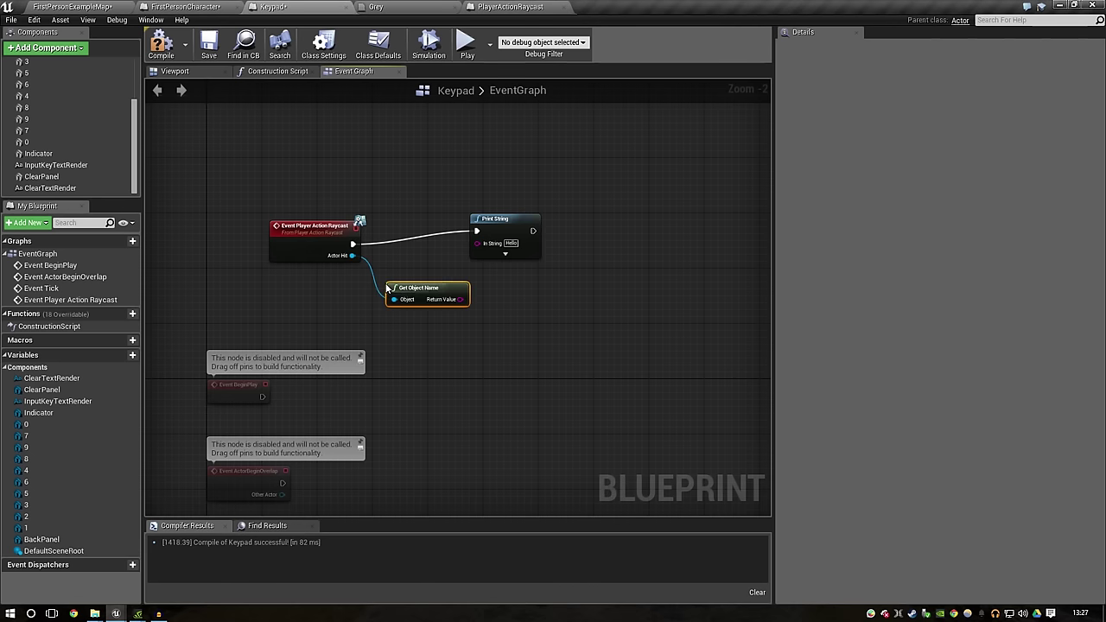
mouse_move(458, 299)
left_mouse_down()
mouse_move(476, 243)
mouse_move(592, 226)
left_mouse_up()
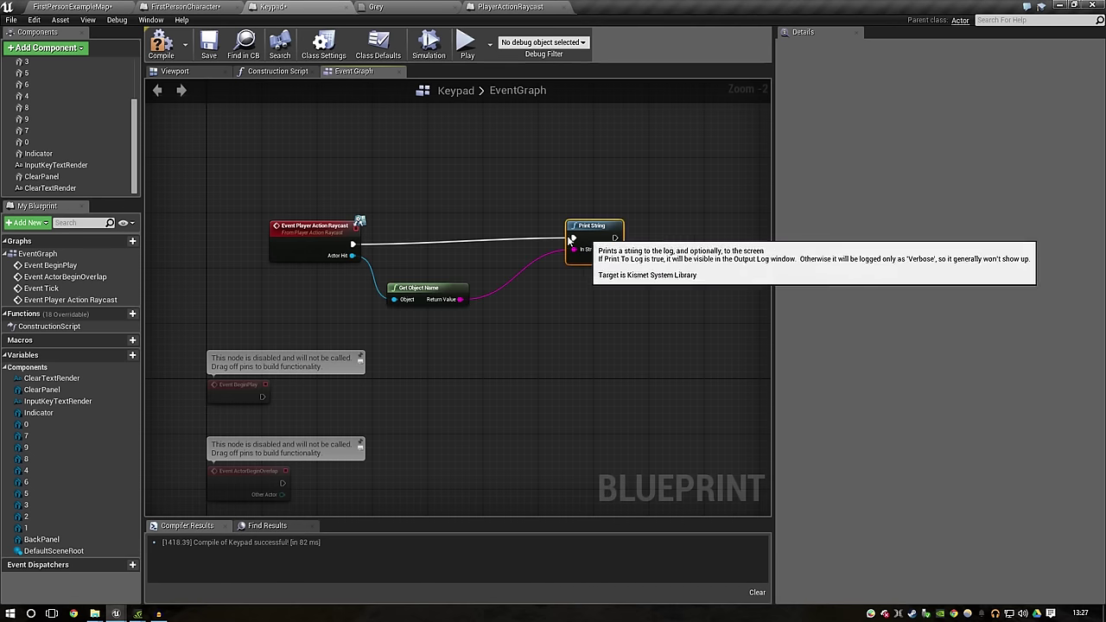
left_click(78, 6)
left_click(538, 43)
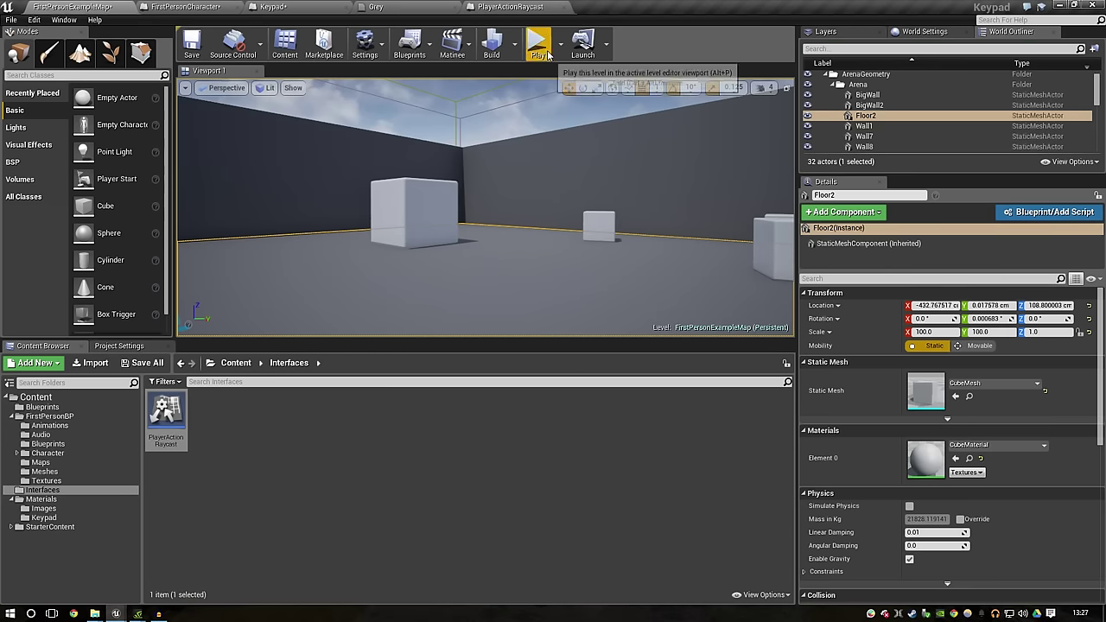
Step: Place a Keypad actor from Content/Blueprints on a wall in the level and save the map
key("Escape")
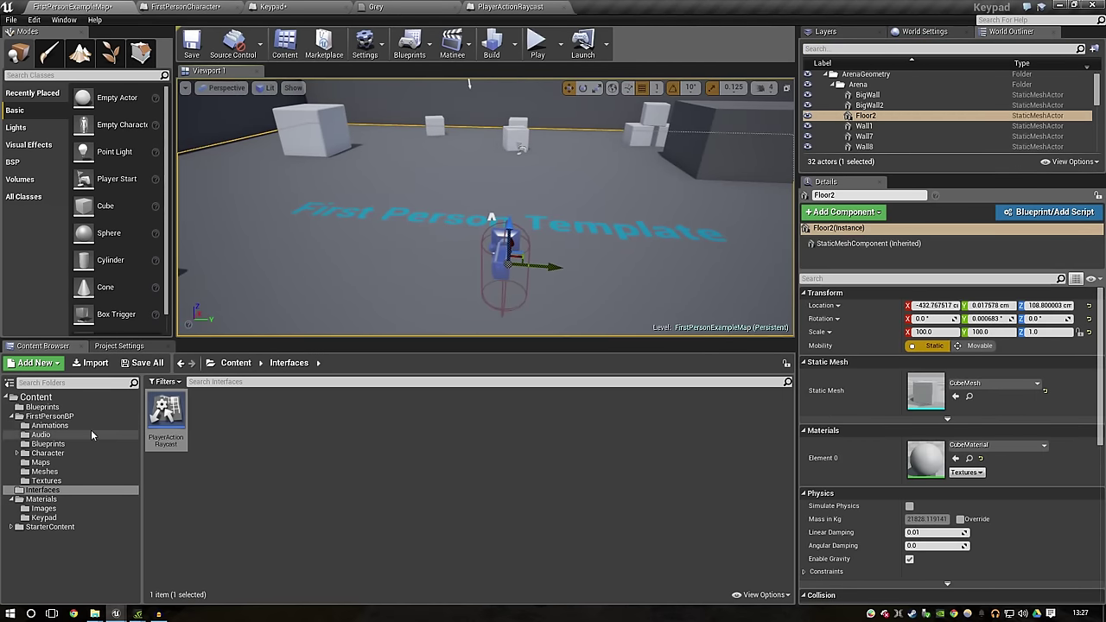
left_click(36, 397)
left_click(41, 408)
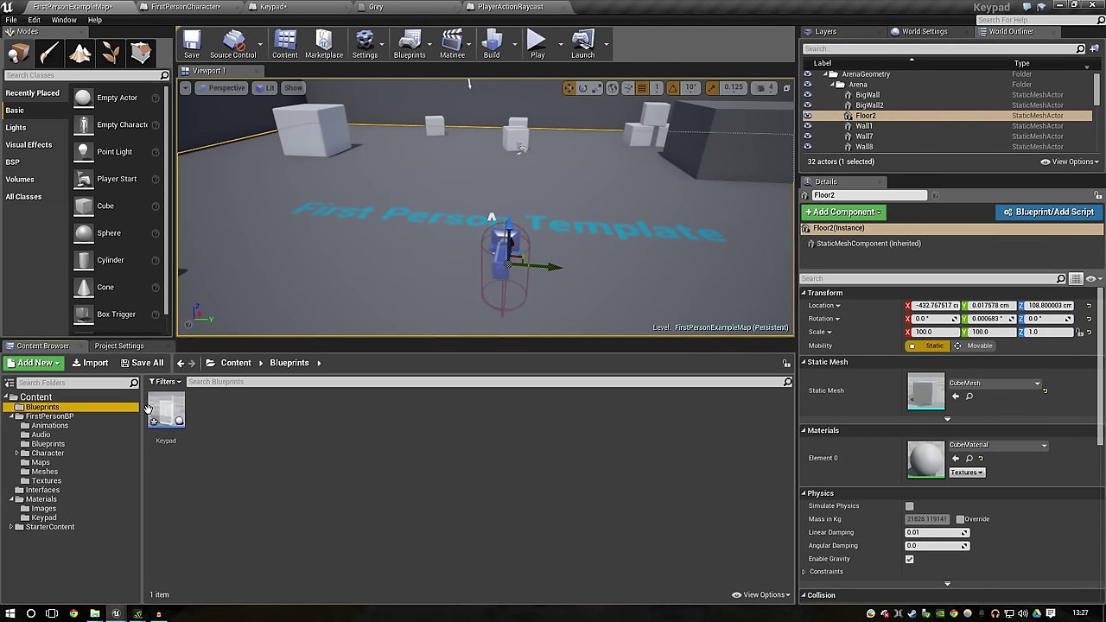
mouse_move(518, 216)
right_mouse_down()
mouse_move(596, 121)
mouse_move(441, 244)
right_mouse_up()
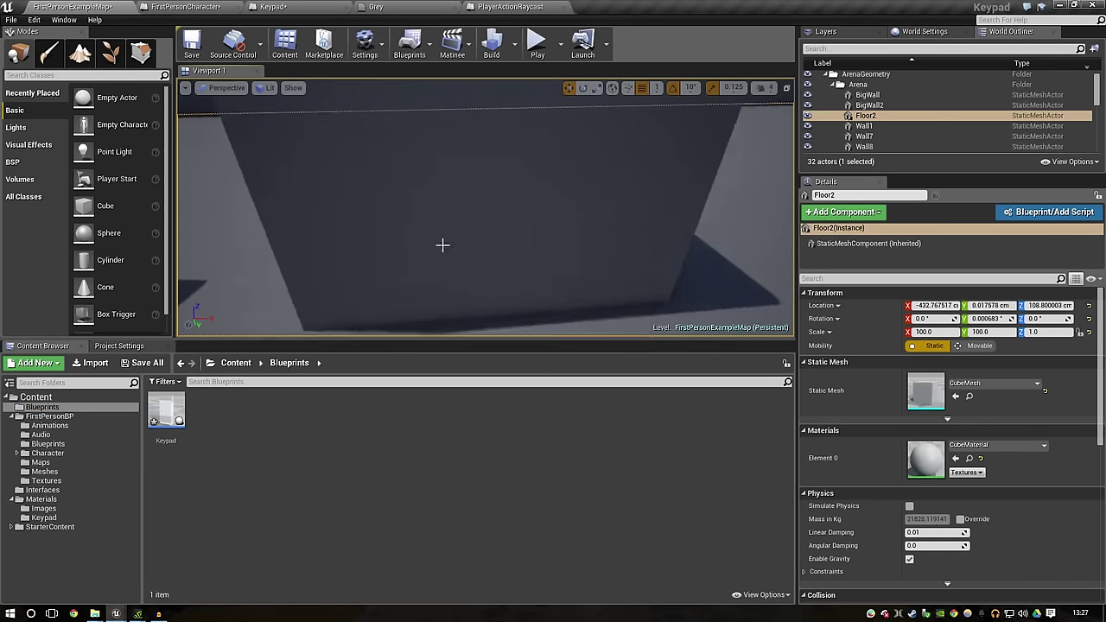
left_click_drag(166, 410, 538, 180)
right_click_drag(674, 234, 605, 129)
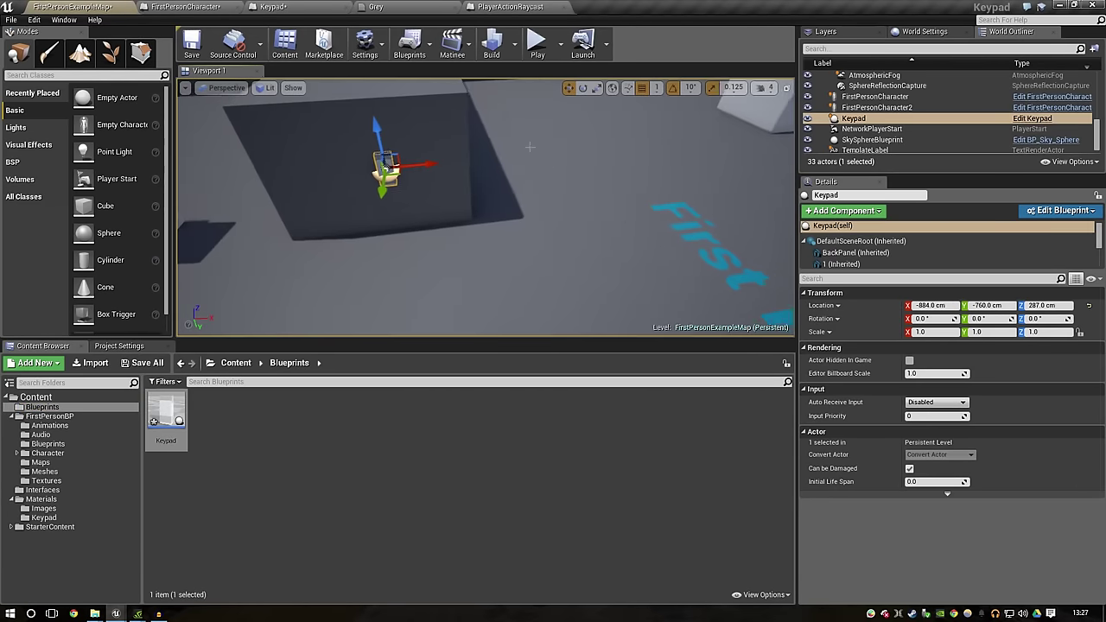
key("ctrl+s")
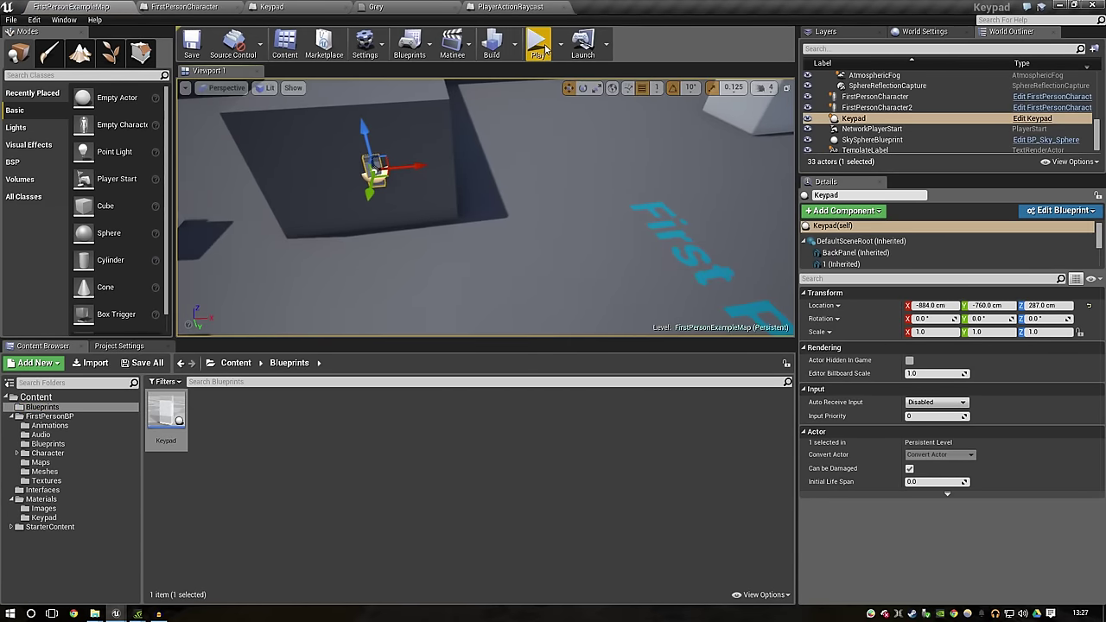
Step: Play-test by walking toward the placed keypad, then stop and reopen the Keypad blueprint
left_click(537, 43)
key("w")
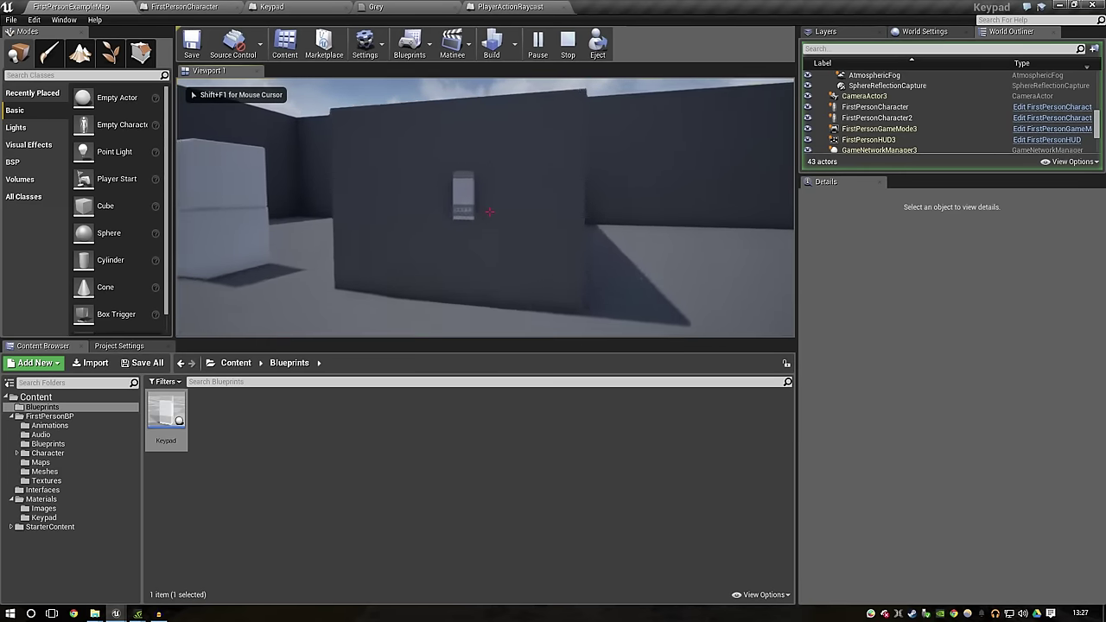
key("w")
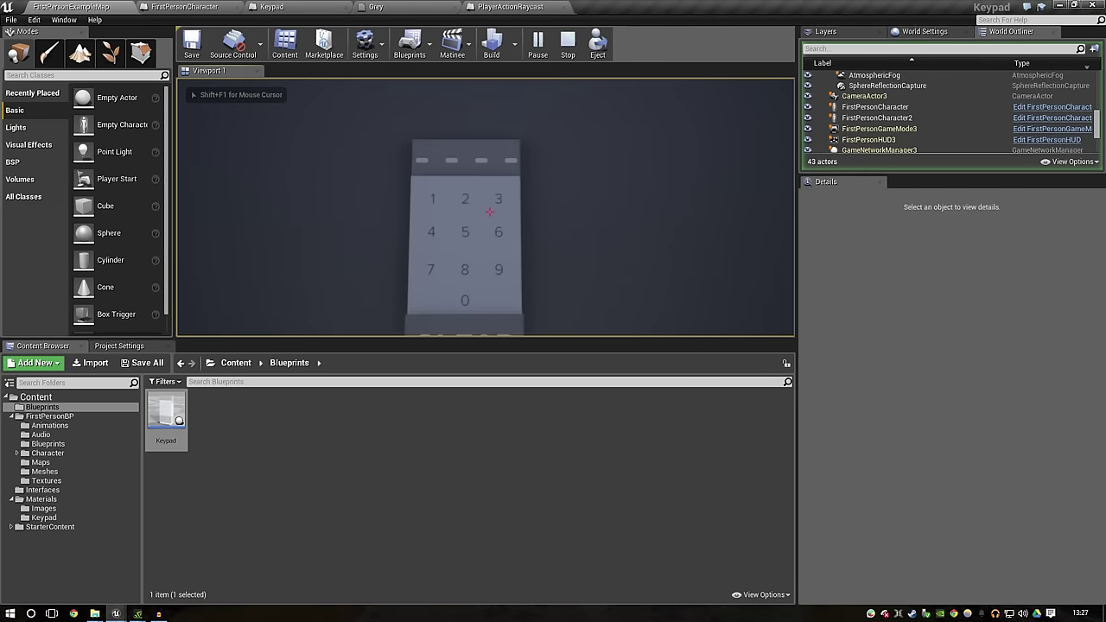
key("shift+F1")
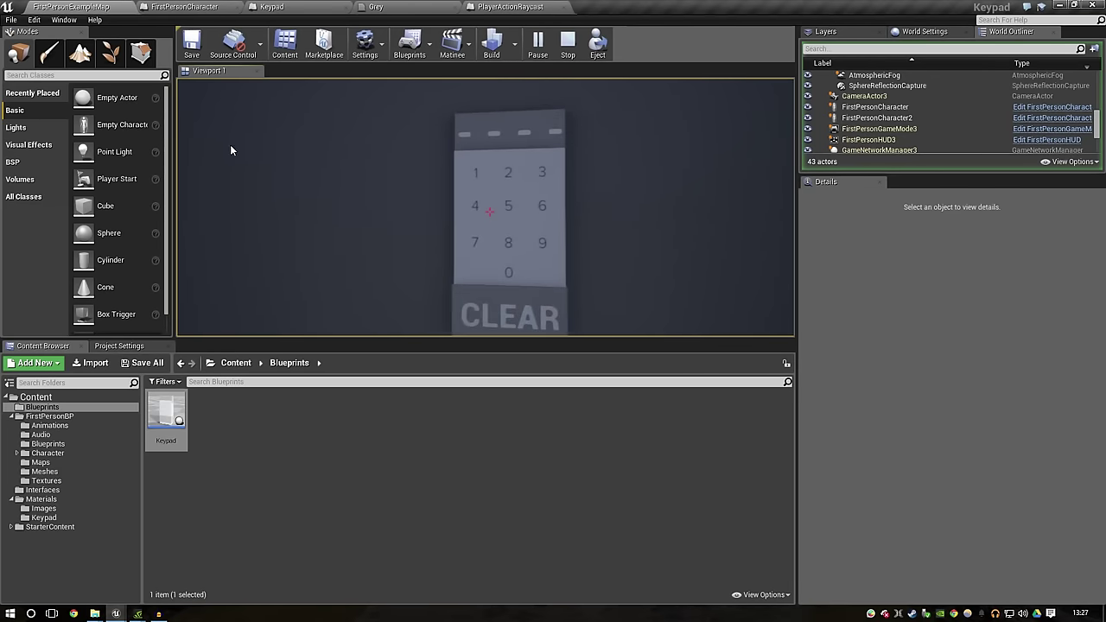
key("Escape")
left_click(308, 8)
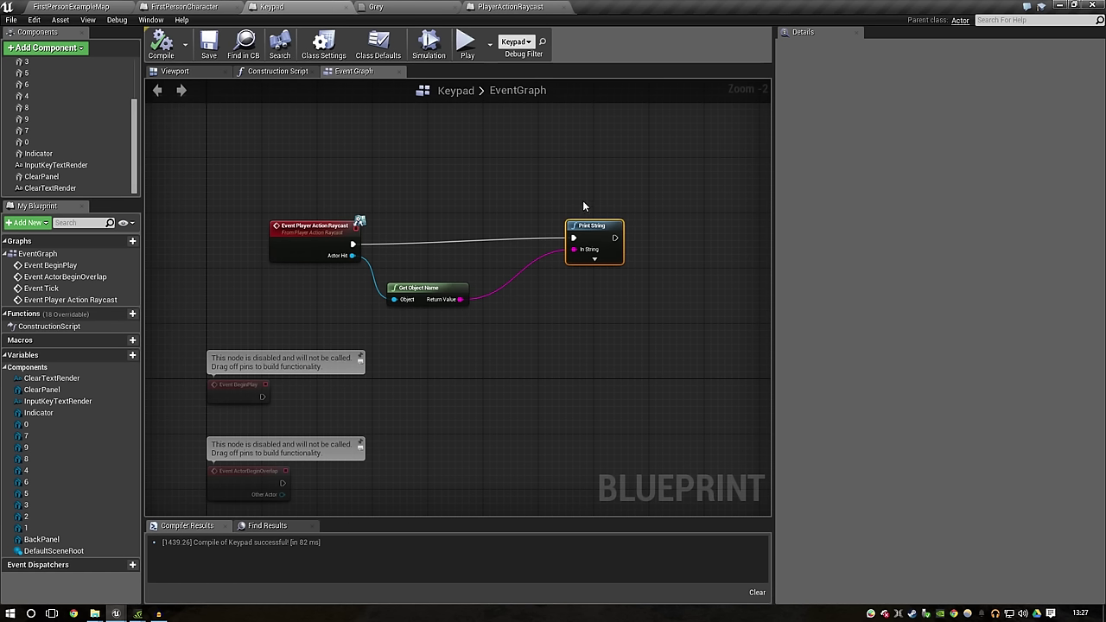
Step: Detach the FirstPersonCharacter event graph into an enlarged floating window
left_click(437, 6)
left_click(472, 6)
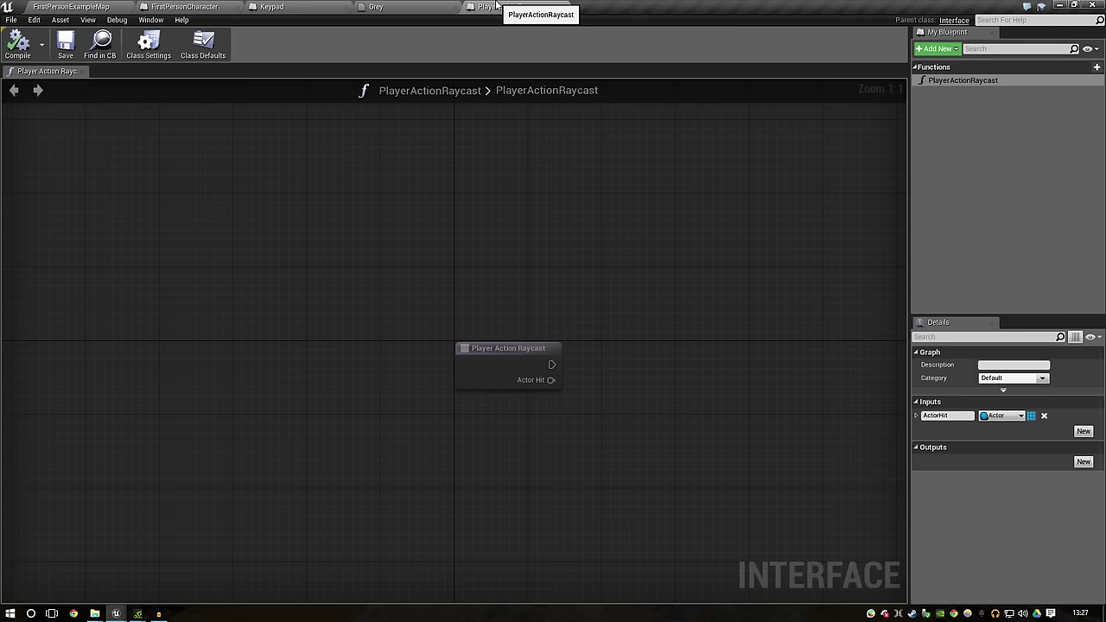
left_click(185, 6)
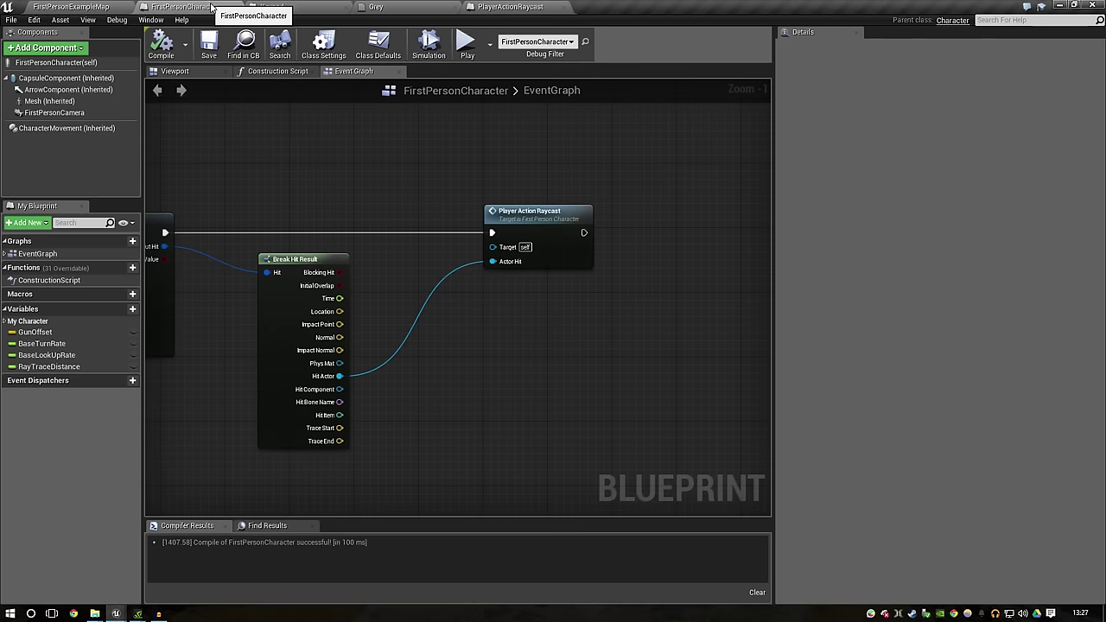
scroll(578, 187, "down", 3)
scroll(460, 320, "down", 1)
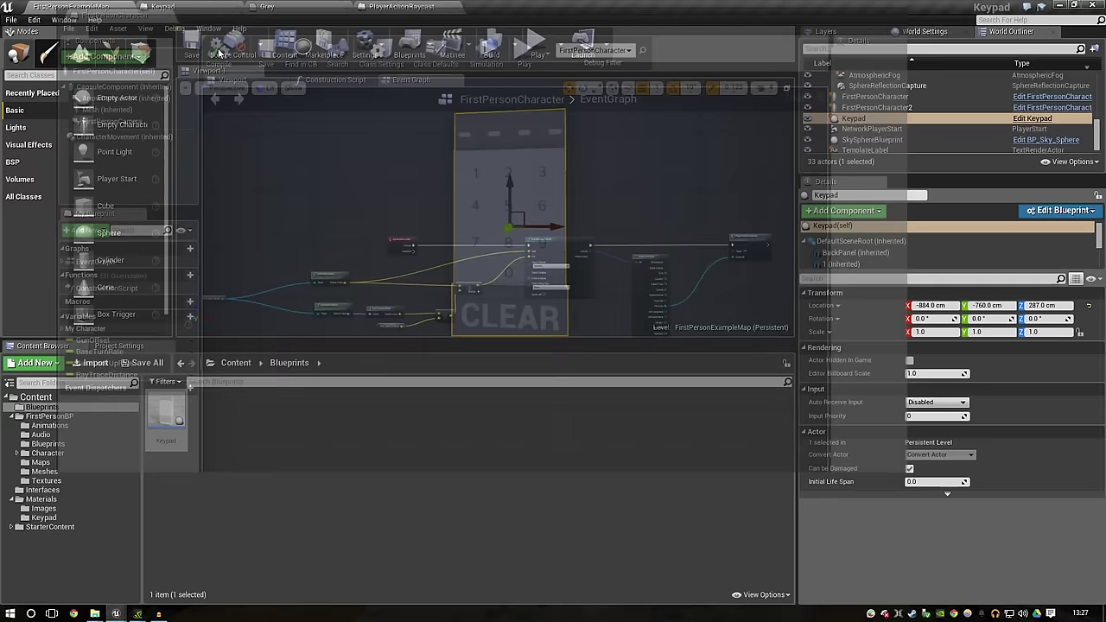
left_click_drag(184, 6, 311, 154)
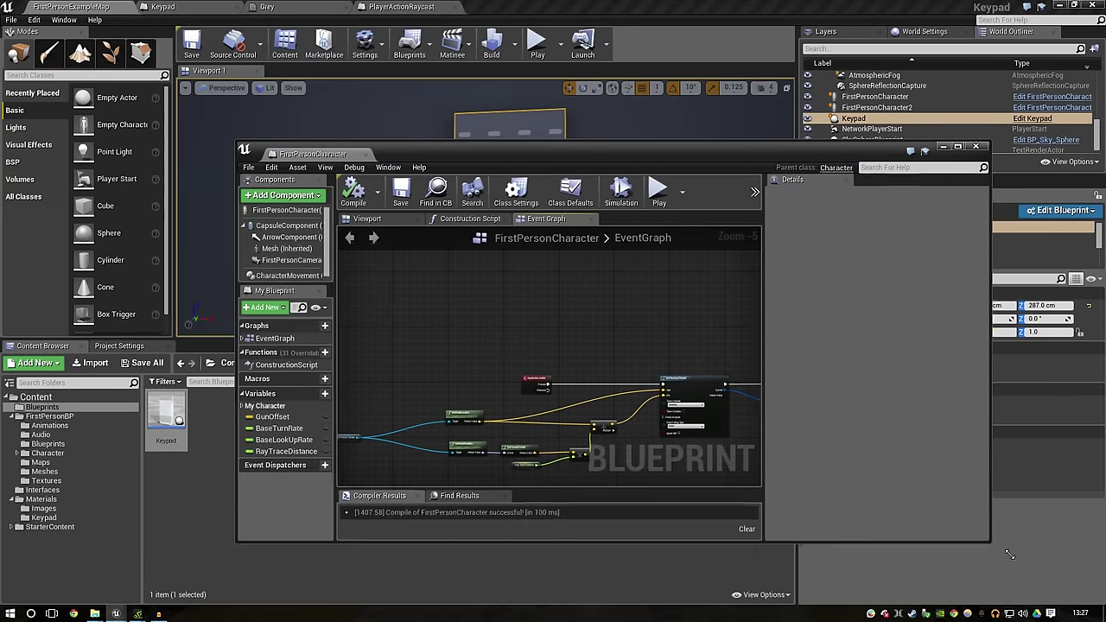
left_click_drag(694, 406, 1103, 607)
Step: Simulate the level briefly, then move the blueprint window right to show Break Hit Result
left_click(538, 41)
left_click(536, 104)
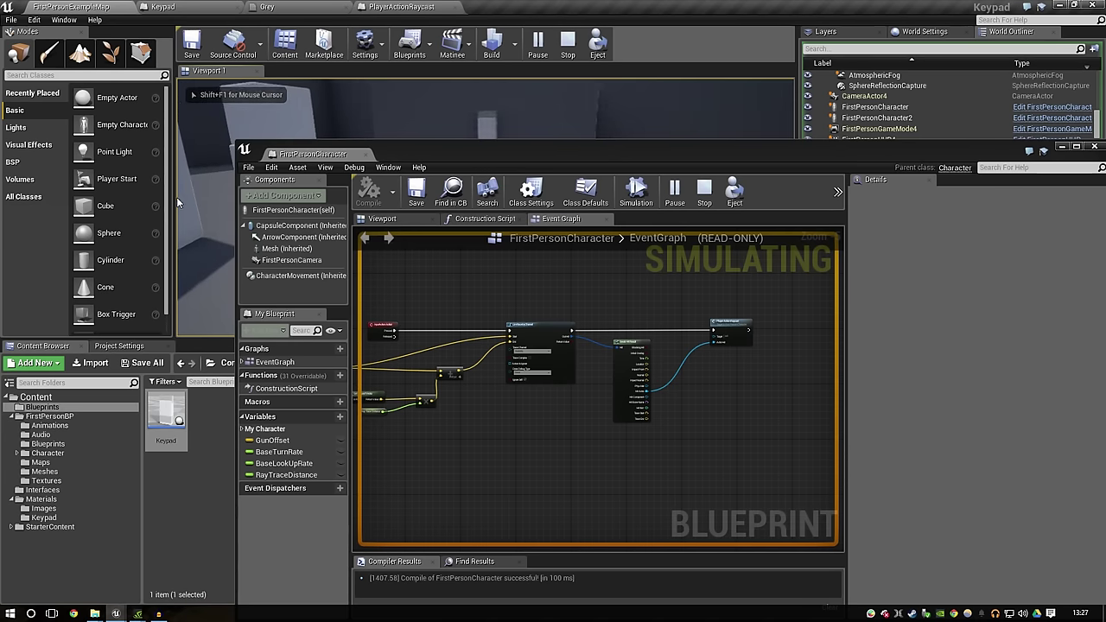
key("Escape")
mouse_move(424, 149)
left_mouse_down()
mouse_move(749, 147)
mouse_move(830, 167)
left_mouse_up()
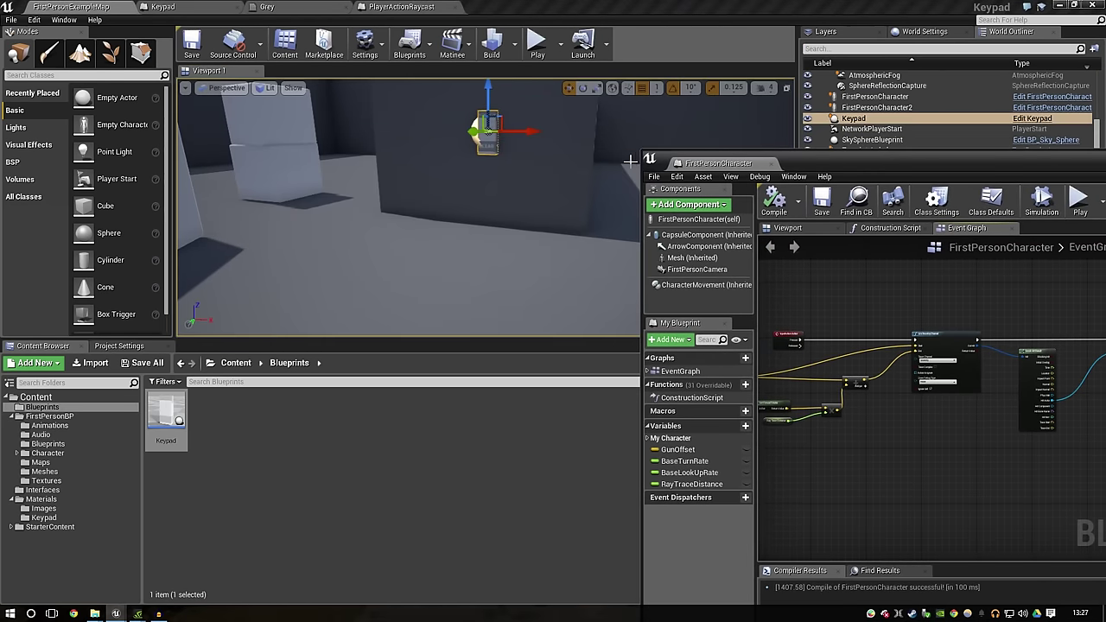
scroll(933, 415, "up", 2)
mouse_move(934, 433)
right_mouse_down()
mouse_move(811, 349)
mouse_move(819, 464)
mouse_move(891, 453)
mouse_move(864, 457)
right_mouse_up()
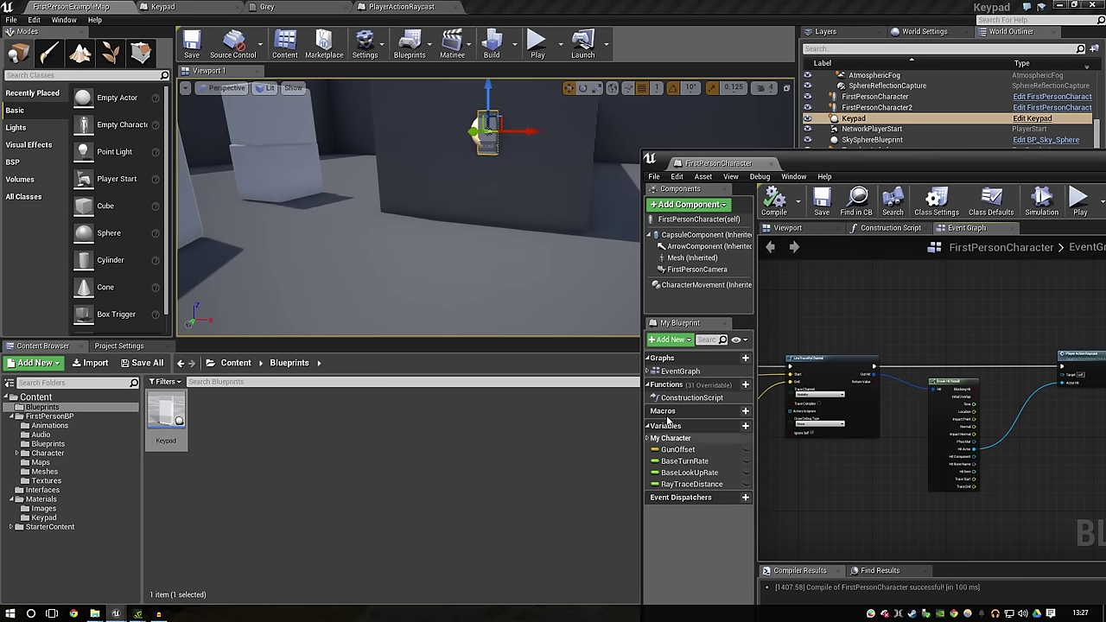
Step: Play-test the level several times while widening the floating blueprint window
left_click(537, 40)
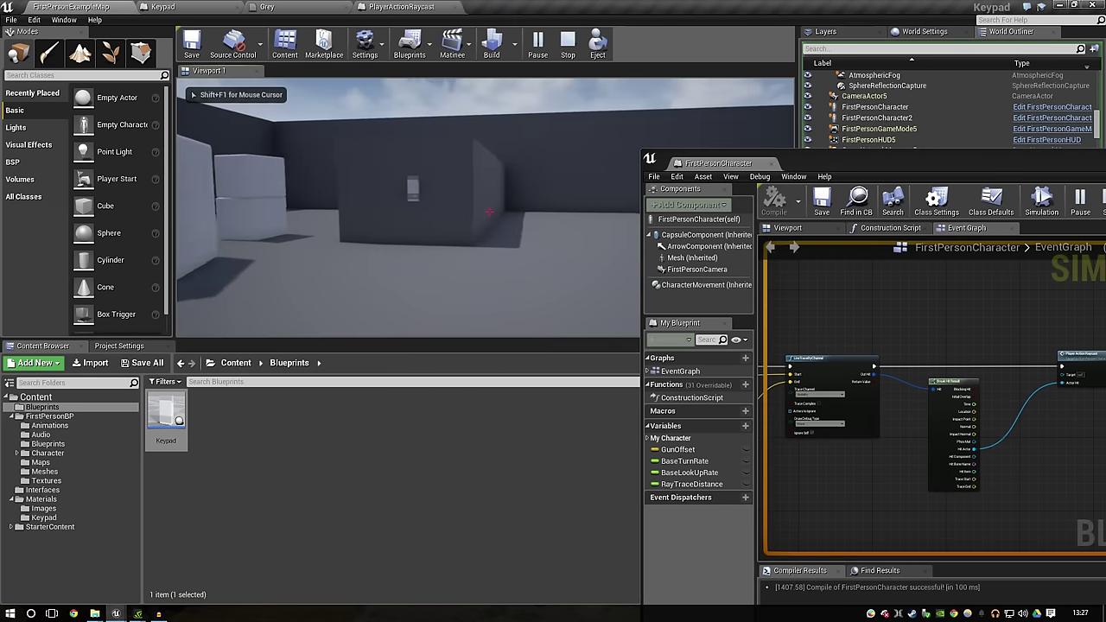
key("Escape")
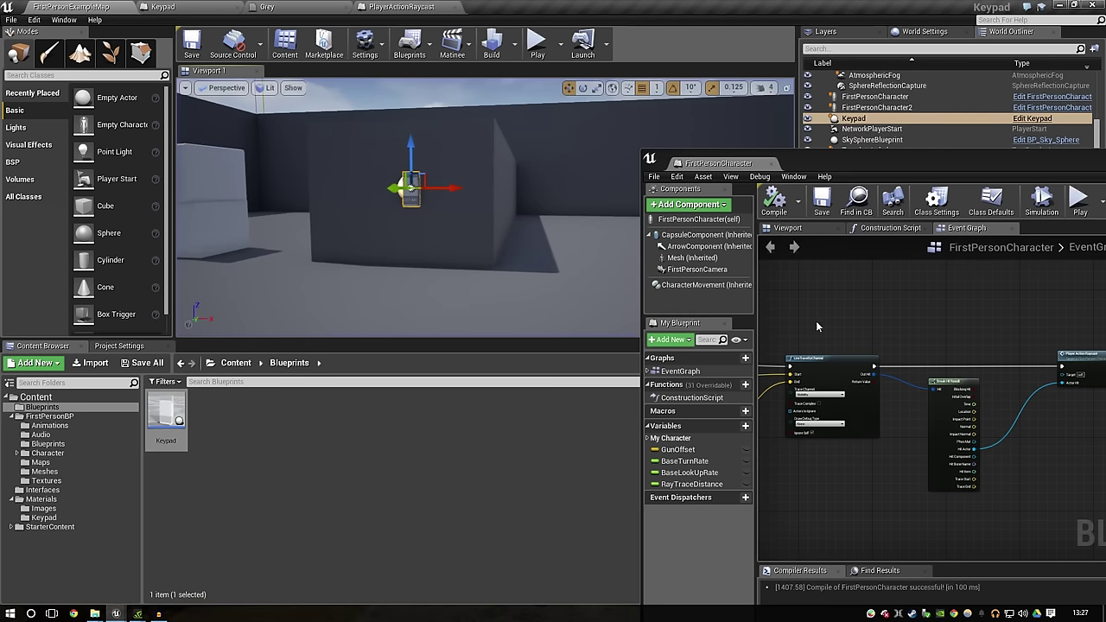
left_click(537, 54)
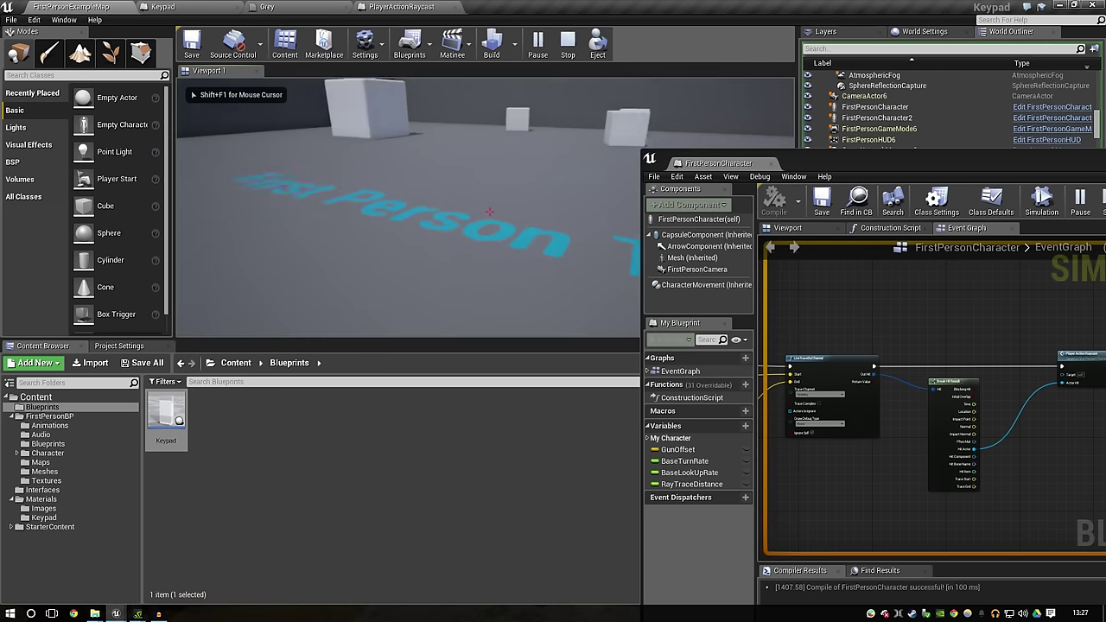
key("Escape")
left_click_drag(642, 332, 355, 320)
right_click_drag(612, 325, 852, 307)
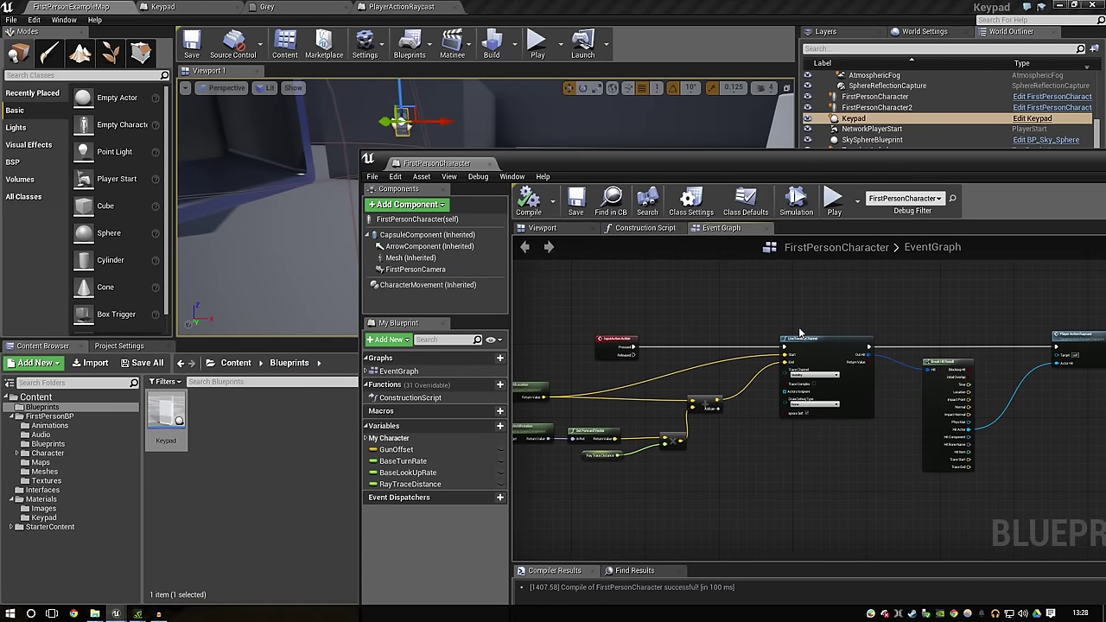
right_click_drag(653, 335, 660, 313)
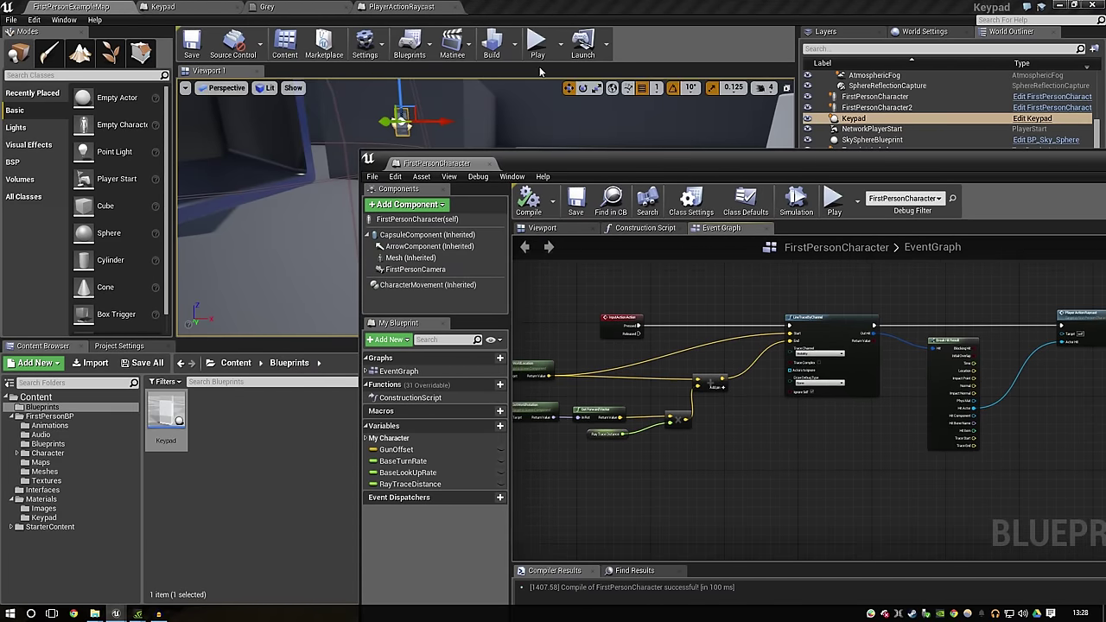
left_click(537, 54)
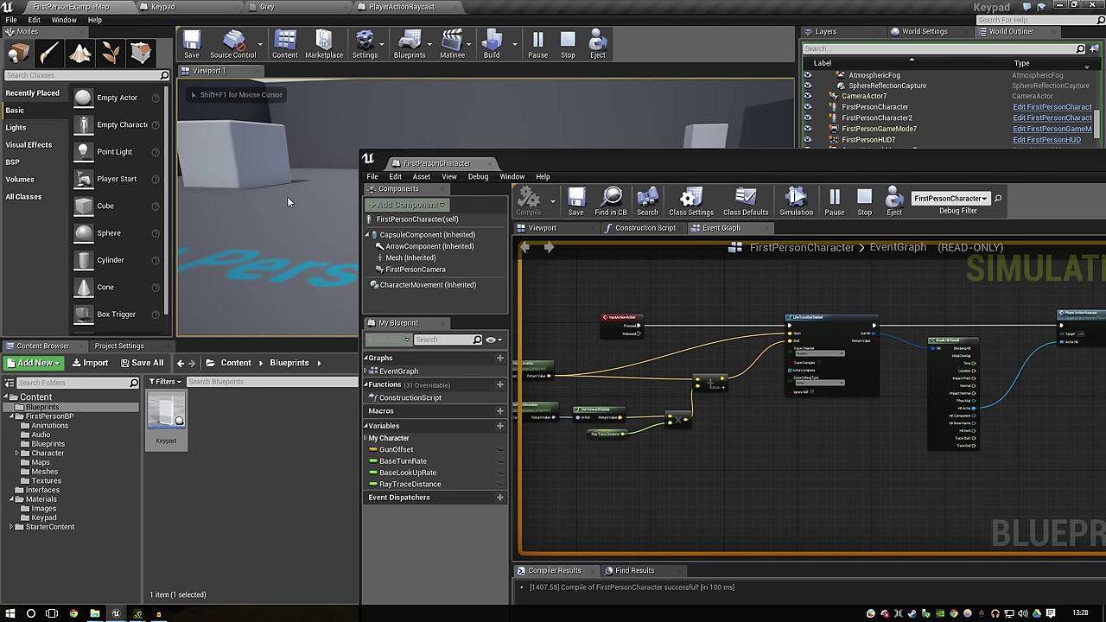
key("Escape")
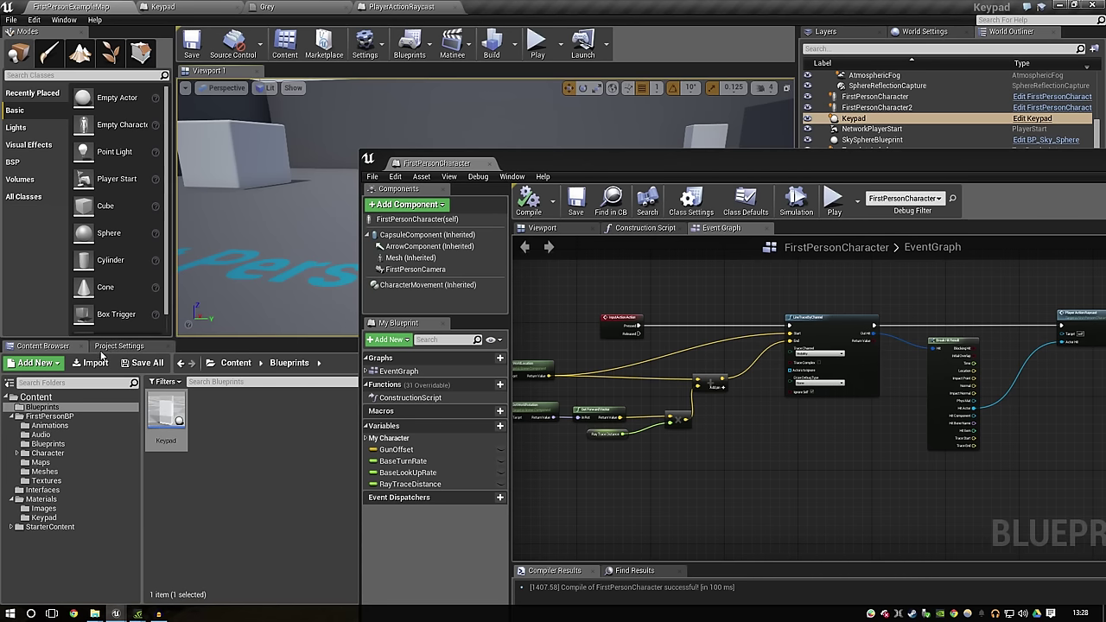
Step: Review the Jump, Fire and Action mappings in Engine - Input, then return the graph to the InputAction node
left_click(110, 350)
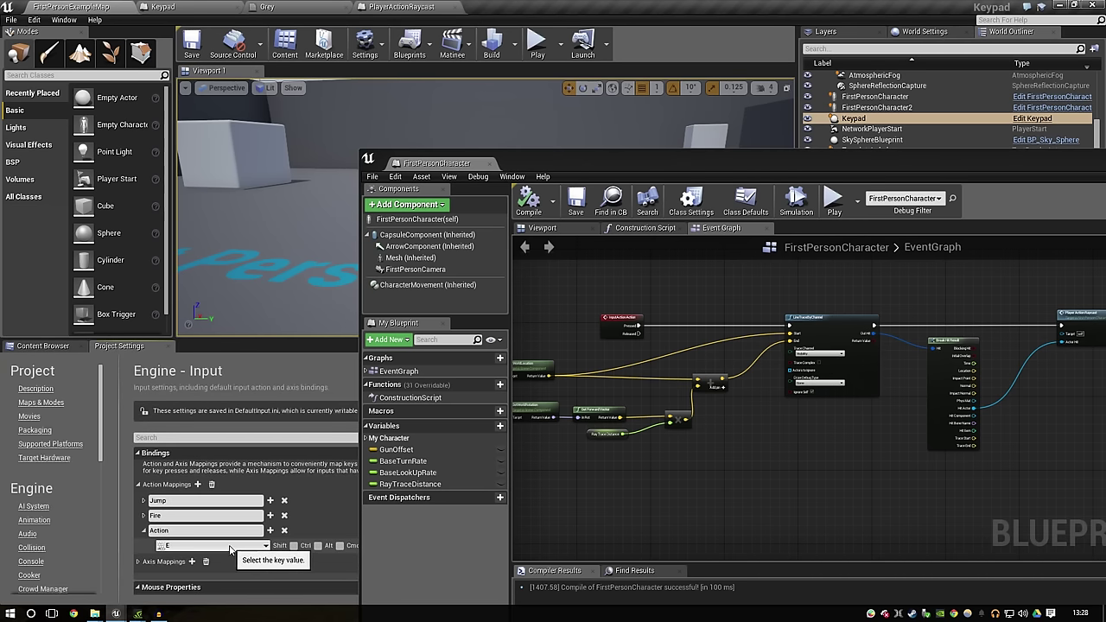
scroll(663, 339, "up", 1)
scroll(662, 339, "up", 1)
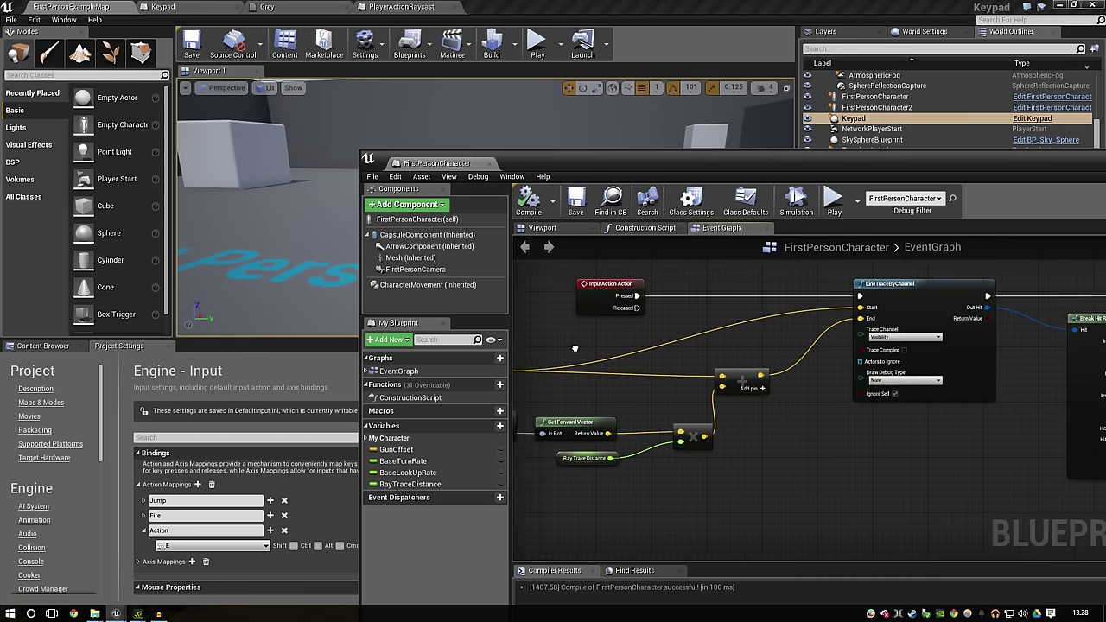
scroll(662, 339, "up", 1)
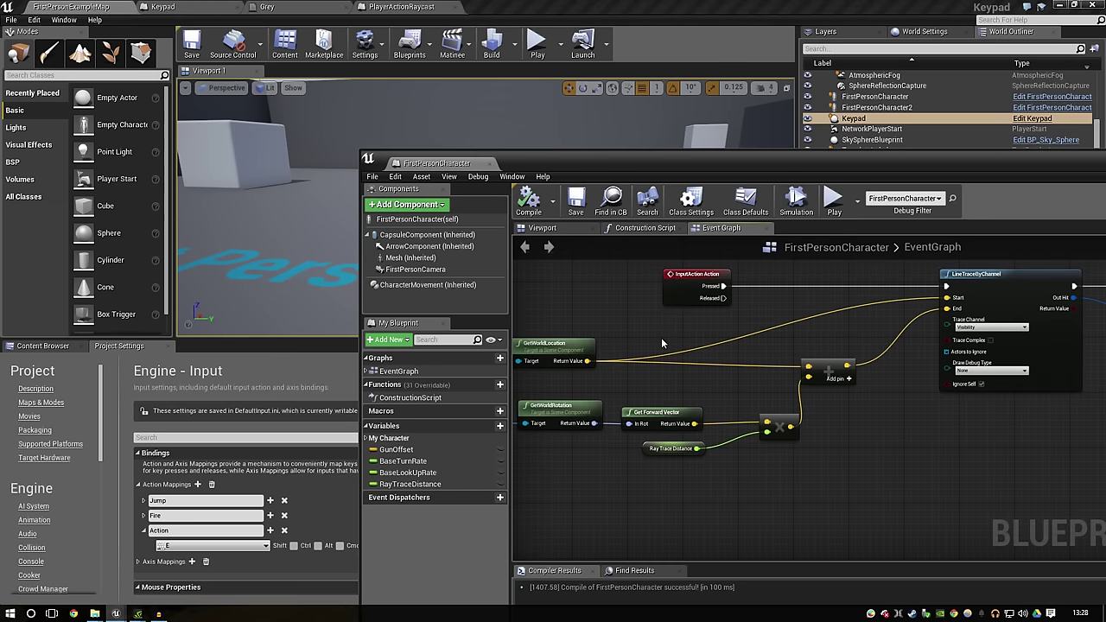
scroll(658, 401, "down", 1)
scroll(659, 400, "down", 1)
scroll(658, 400, "down", 1)
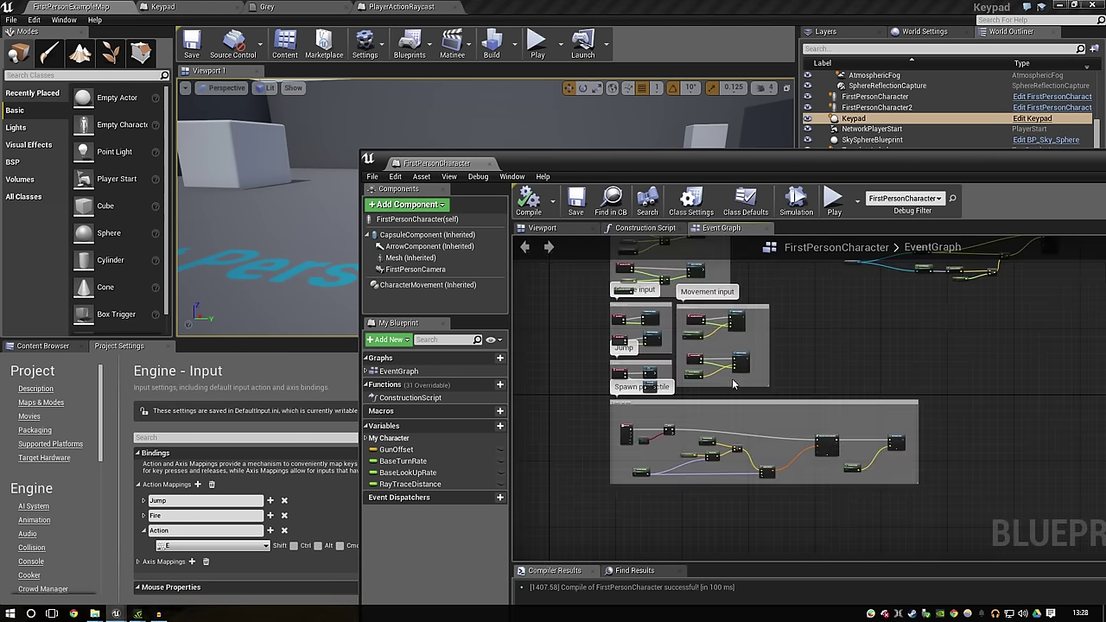
scroll(658, 401, "down", 1)
scroll(659, 400, "up", 2)
right_click_drag(903, 371, 605, 372)
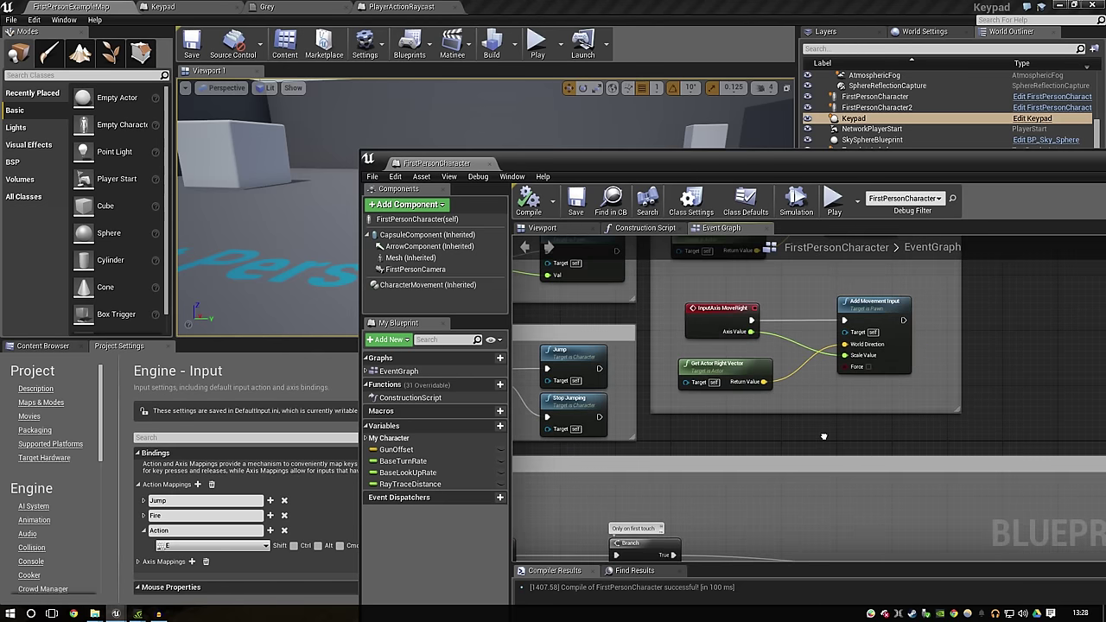
right_click_drag(1037, 303, 670, 426)
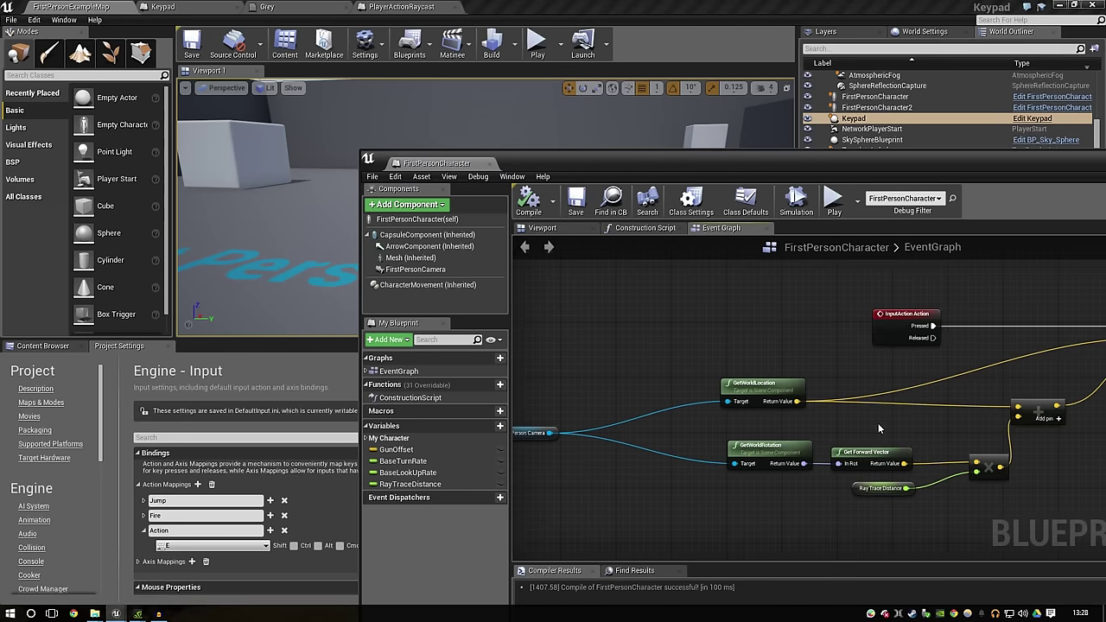
Step: Replace InputAction Action with InputAction Fire driving LineTraceByChannel, then compile and save
right_click(670, 302)
type("fire")
key("Return")
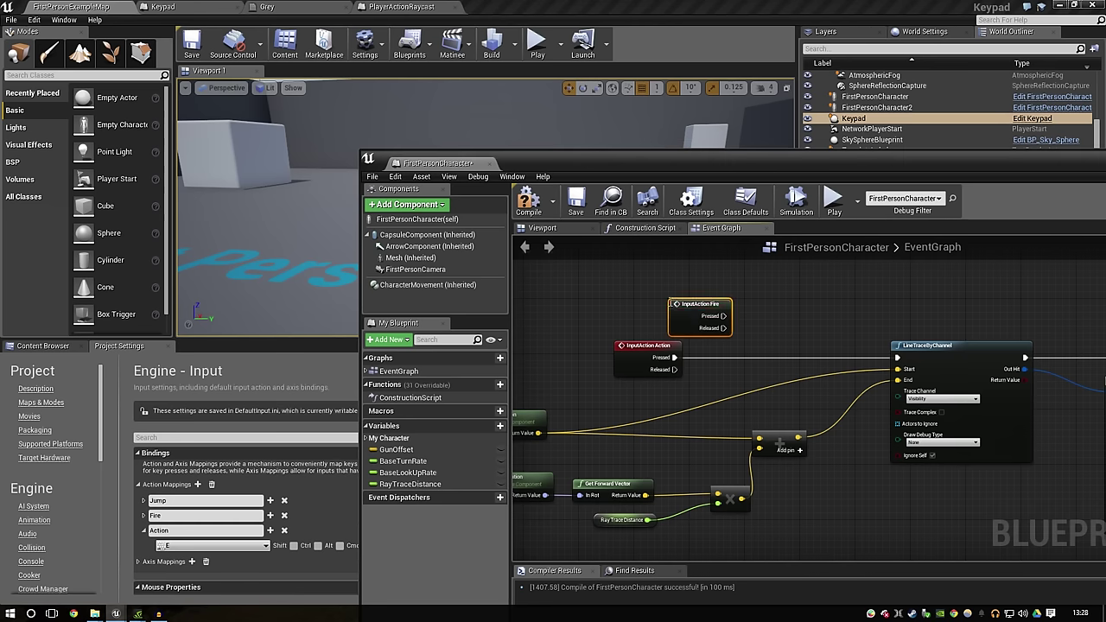
left_click(644, 369)
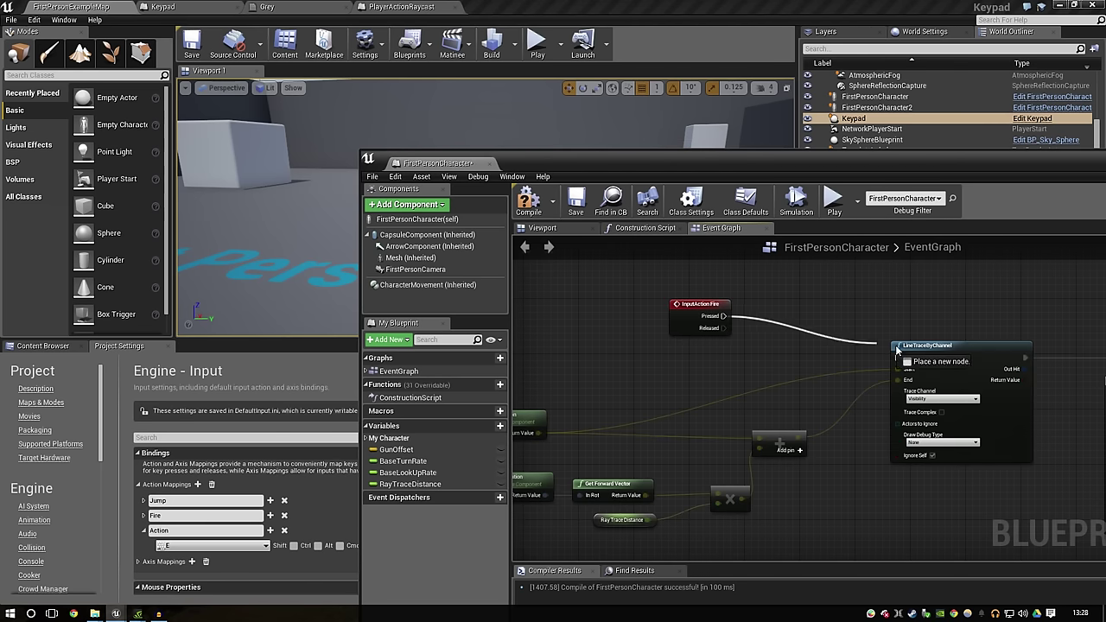
left_click_drag(722, 316, 897, 357)
left_click(529, 201)
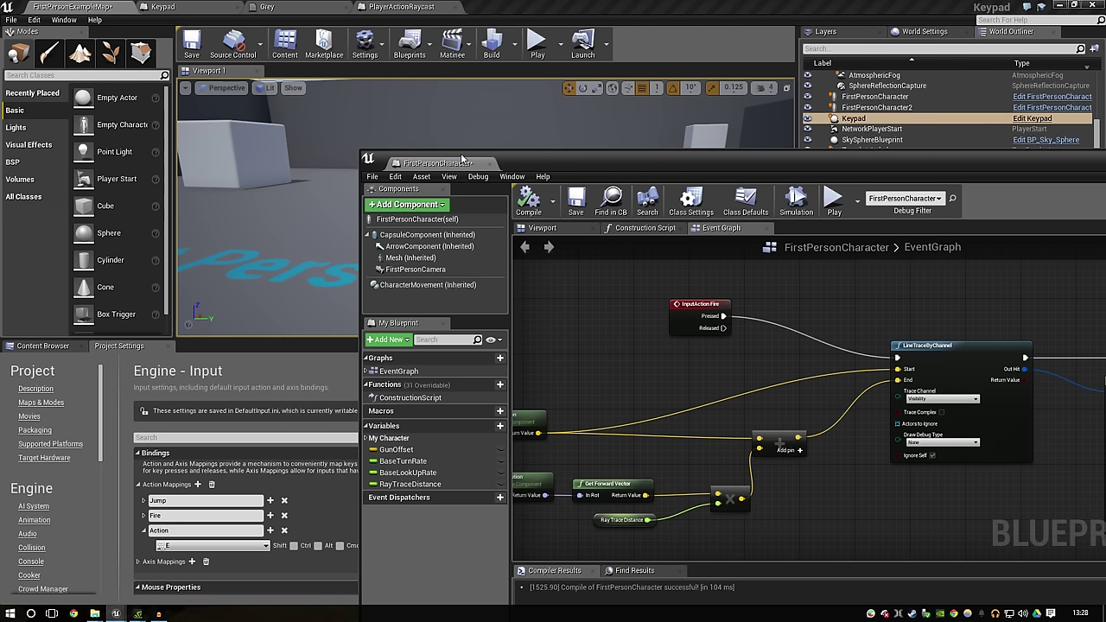
left_click(577, 209)
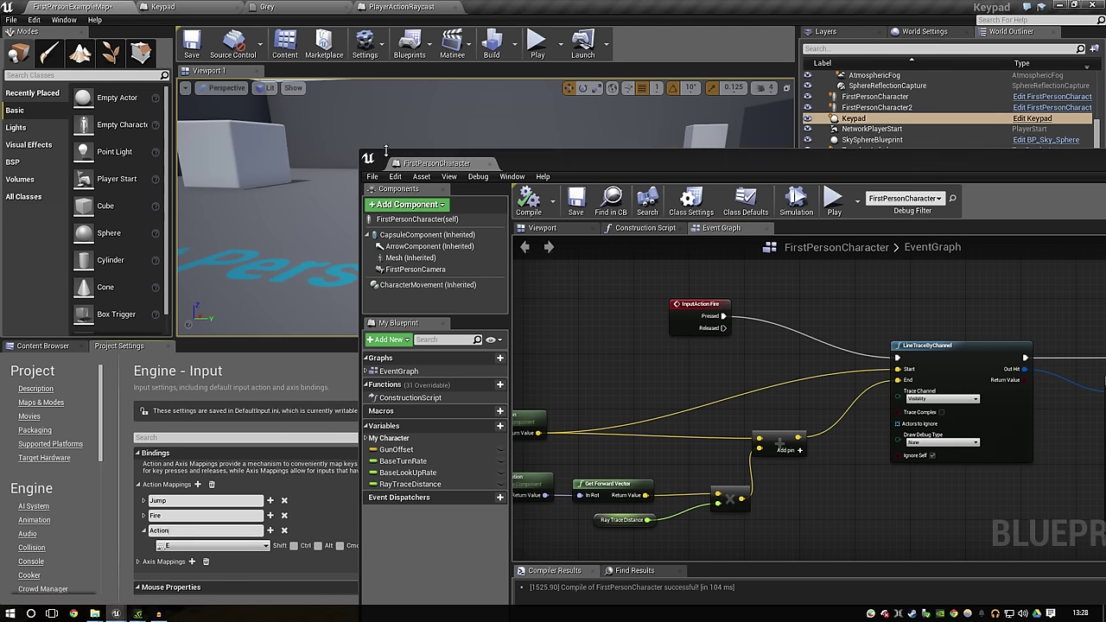
left_click_drag(383, 151, 569, 203)
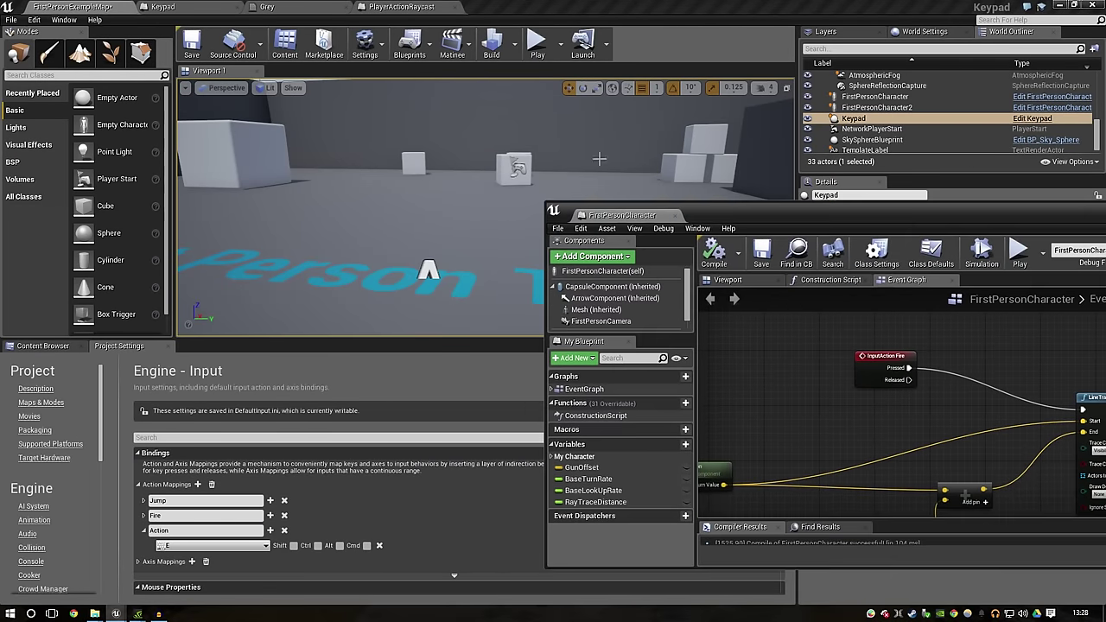
Step: Start a play session and place the Blueprint window beside the game view
left_click(536, 29)
left_click(537, 42)
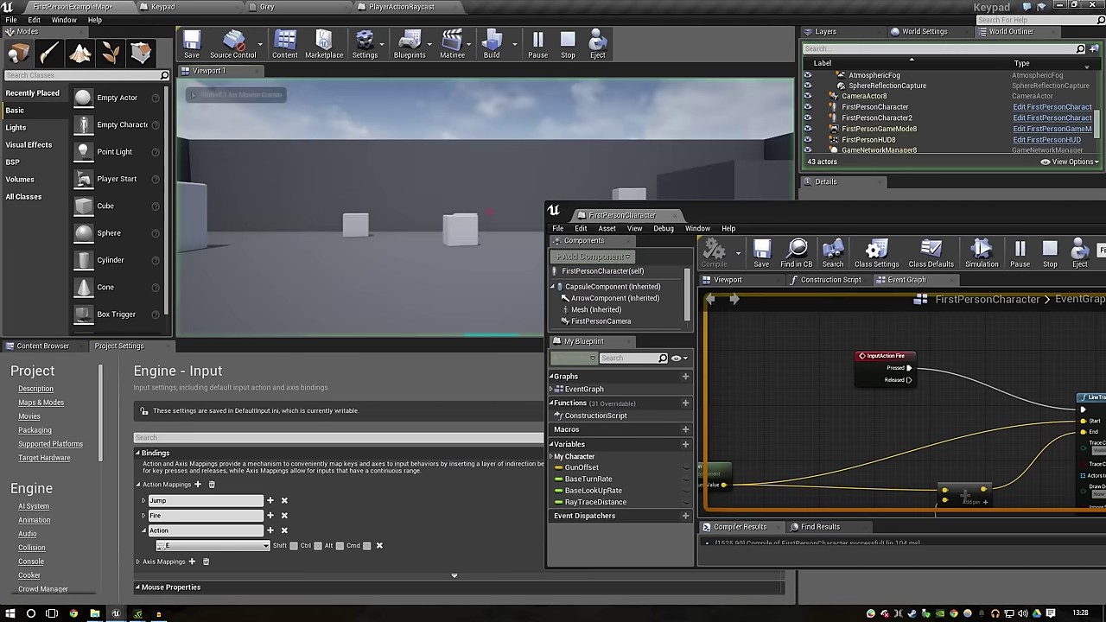
key("Escape")
left_click_drag(879, 207, 611, 206)
left_click(546, 47)
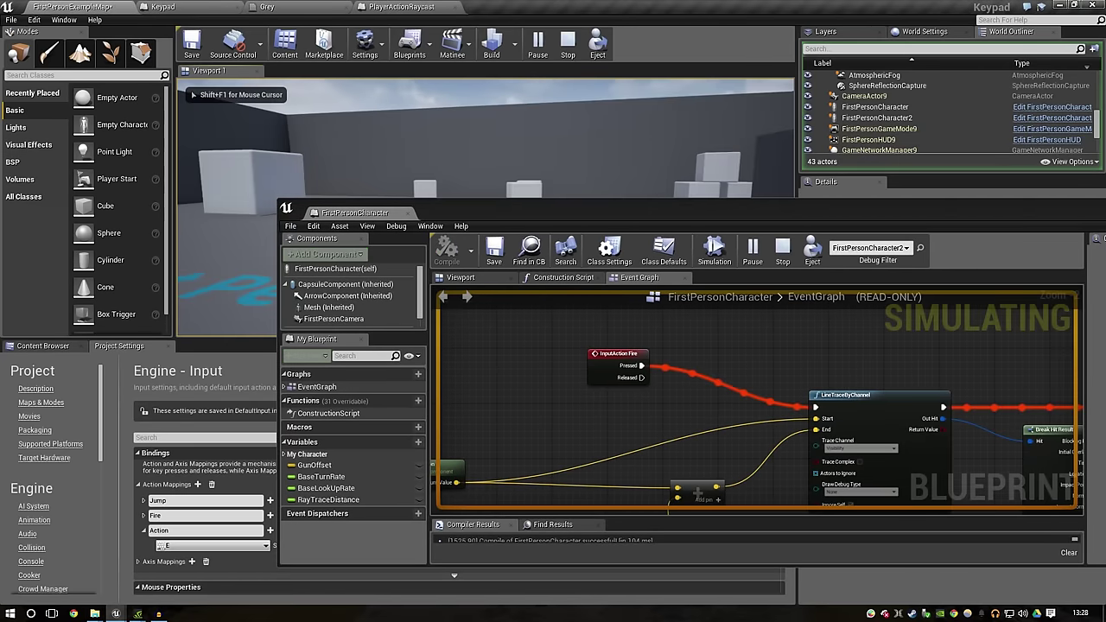
left_click_drag(691, 214, 877, 216)
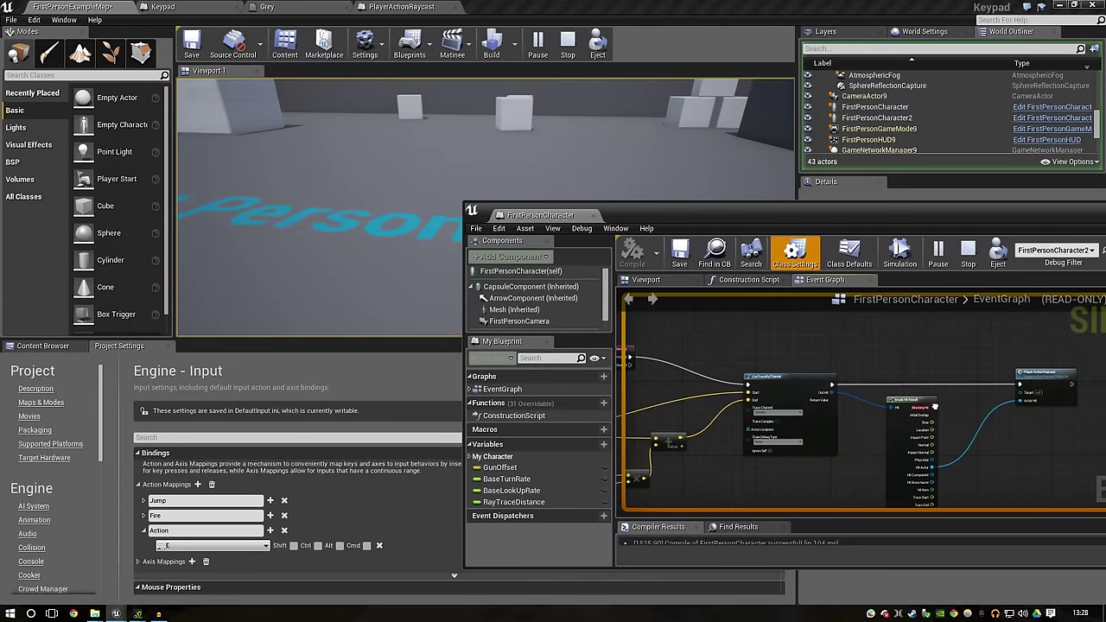
Step: Walk toward the cubes and keypad, firing repeatedly to test the line trace
left_click(320, 216)
left_click(320, 208)
key("w")
left_click(319, 207)
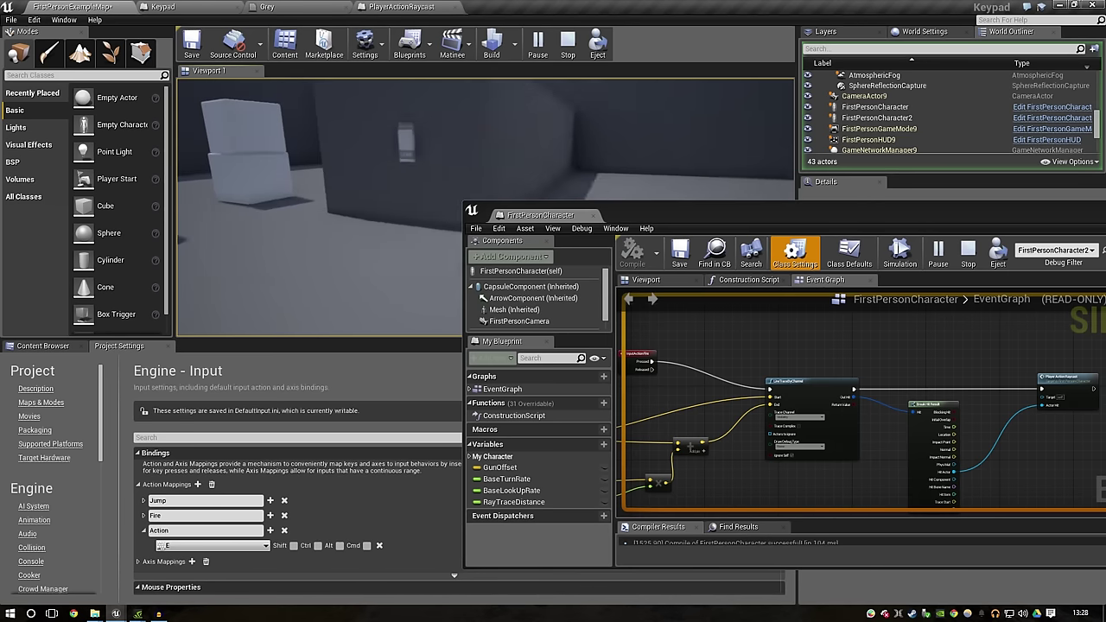
key("w")
left_click(320, 208)
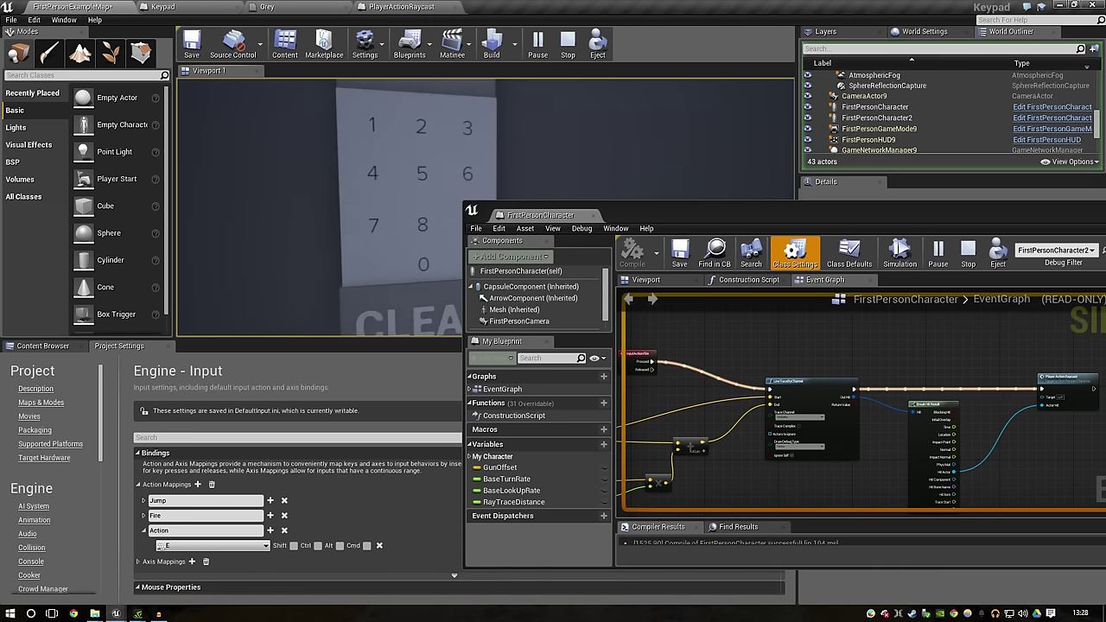
left_click(320, 208)
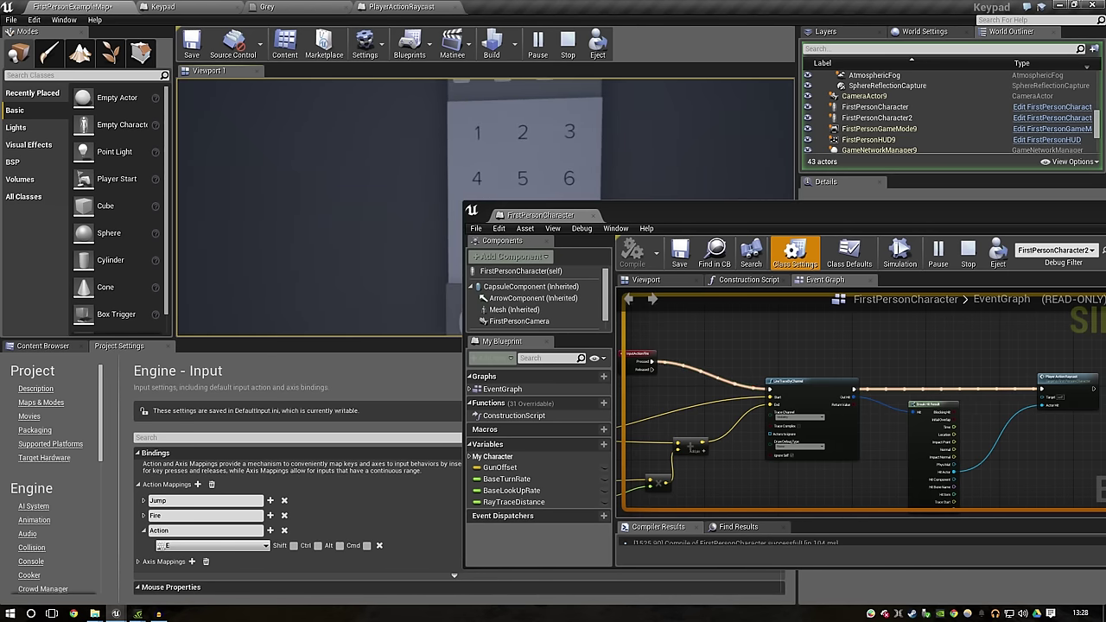
Step: Free the mouse with Shift+F1 and dock the Keypad Blueprint beside FirstPersonCharacter
key("shift+F1")
right_click_drag(1046, 349, 907, 323)
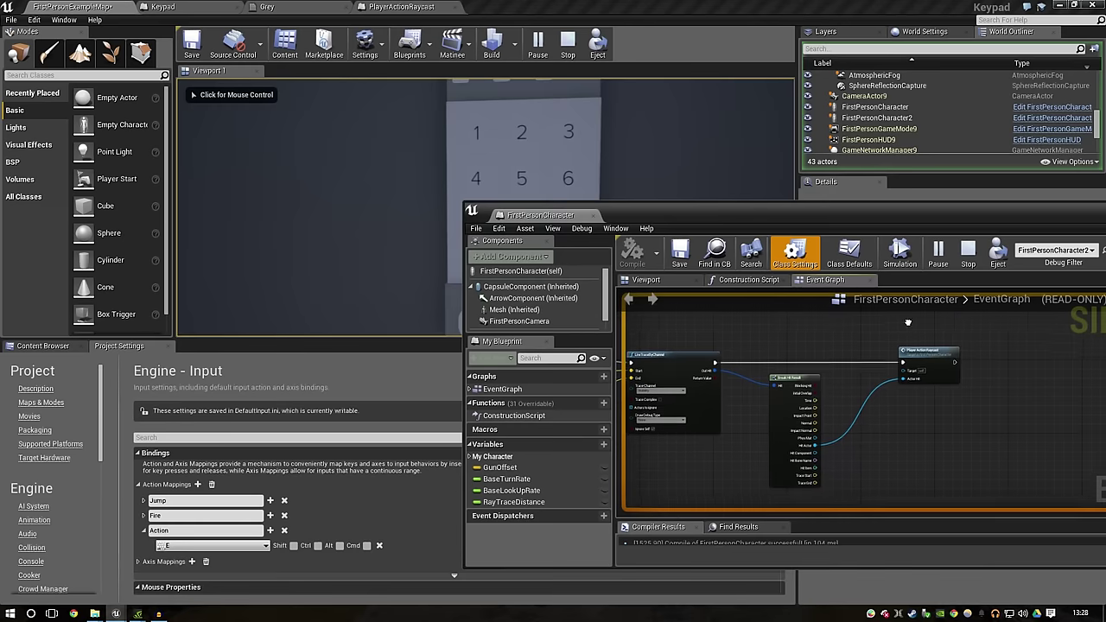
scroll(908, 323, "down", 2)
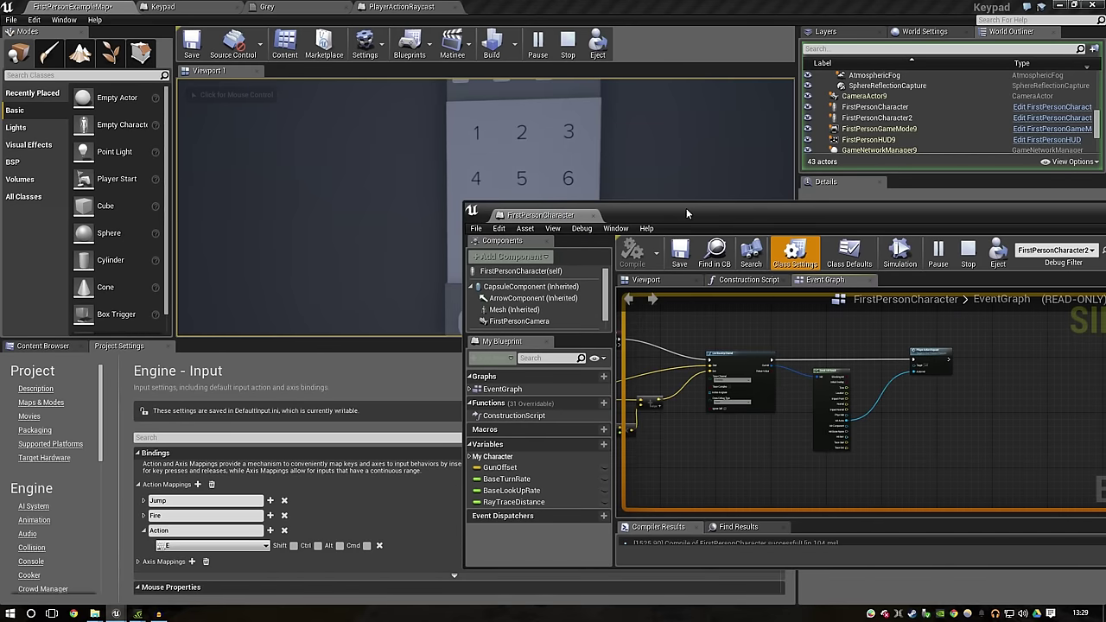
left_click_drag(686, 213, 800, 299)
left_click(683, 206)
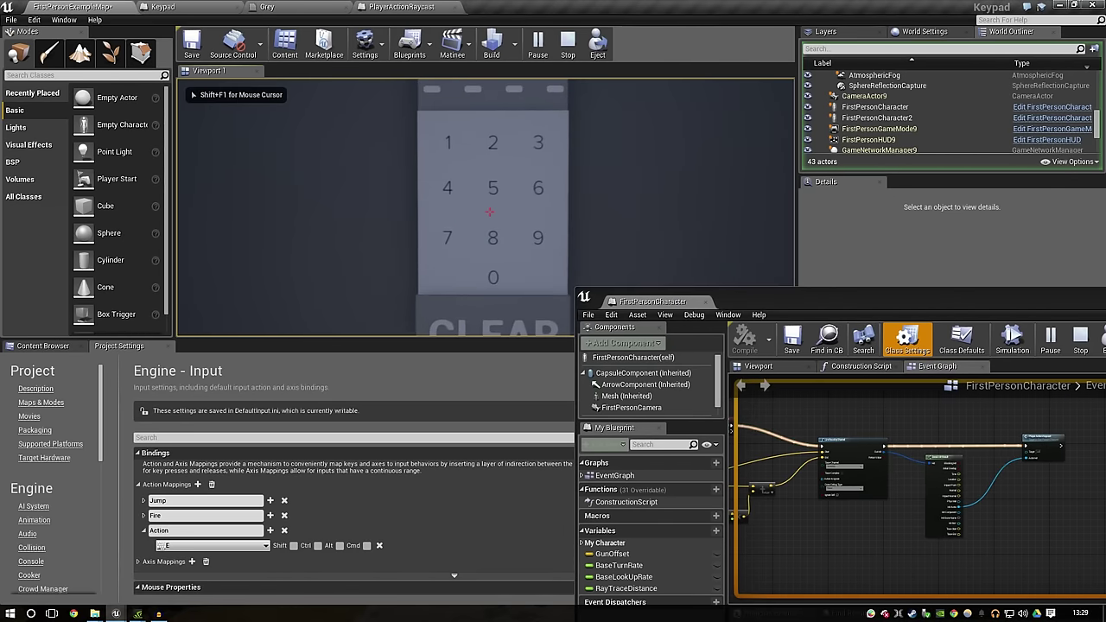
key("shift+F1")
left_click(402, 6)
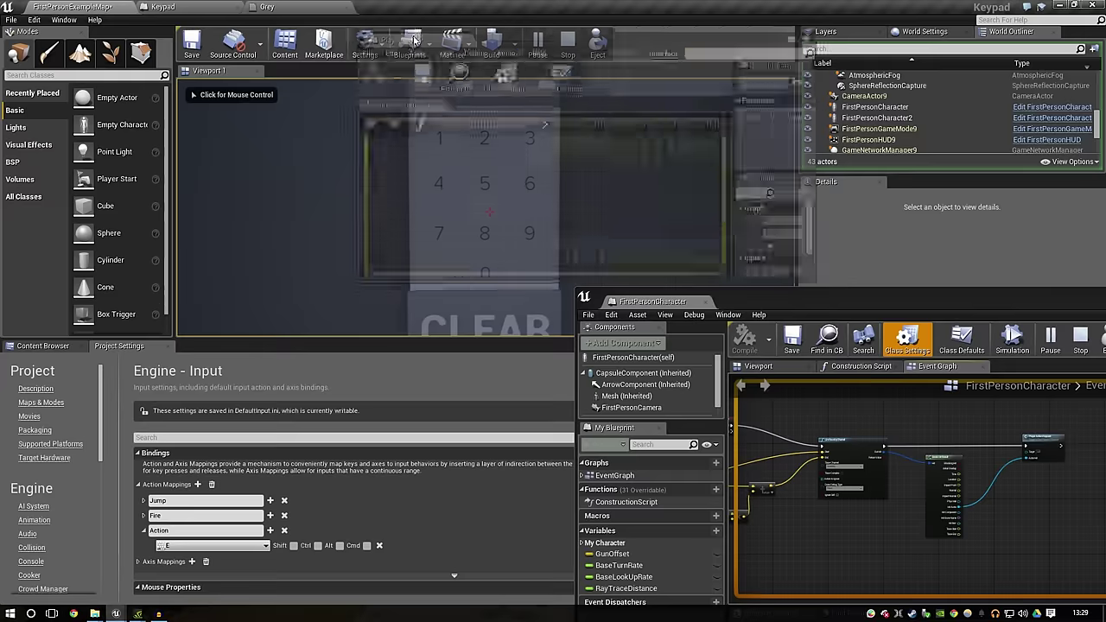
left_click(267, 7)
left_click(162, 6)
left_click_drag(164, 7, 740, 301)
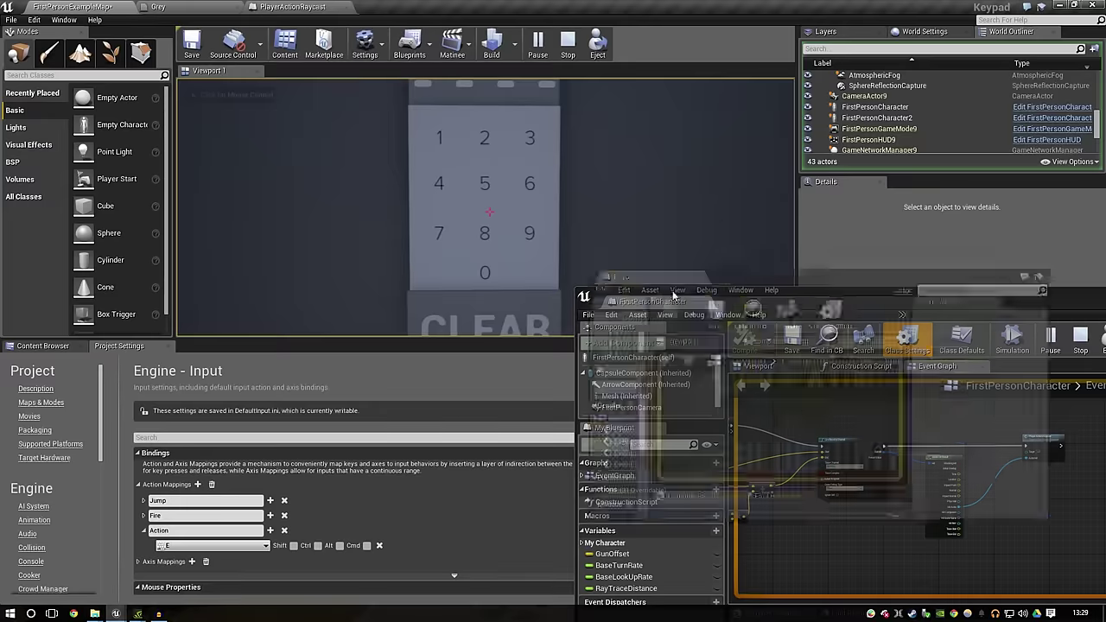
scroll(940, 477, "down", 2)
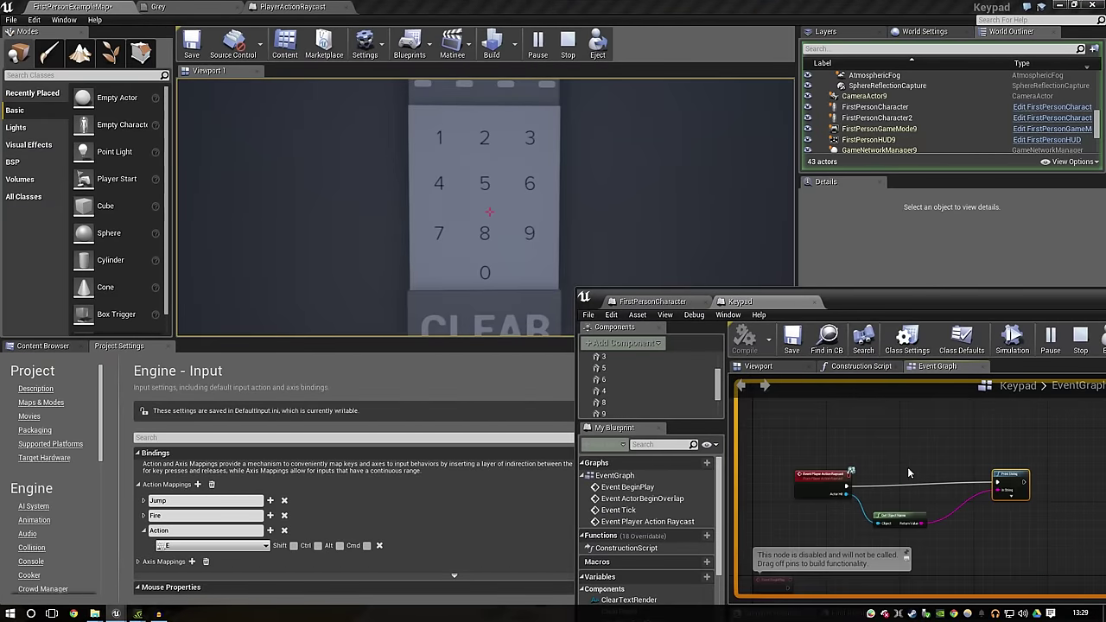
Step: Set the Keypad graph's debug filter to the placed Keypad instance
left_click(609, 214)
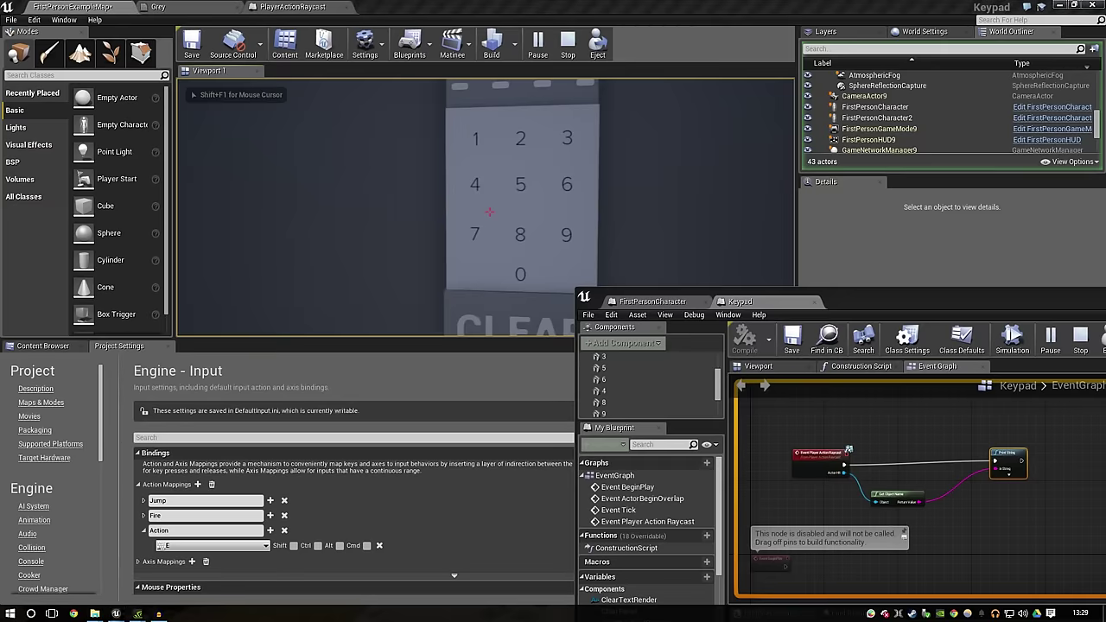
key("shift+F1")
mouse_move(917, 307)
left_mouse_down()
mouse_move(682, 294)
mouse_move(723, 264)
left_mouse_up()
left_click(932, 326)
left_click(914, 344)
left_click(605, 172)
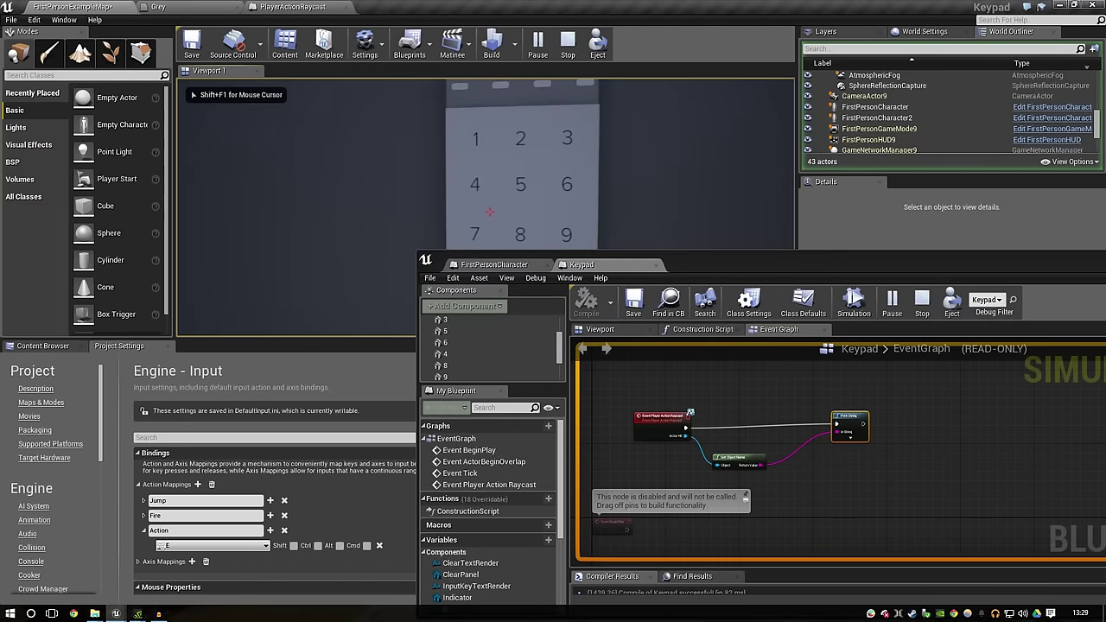
key("shift+F1")
scroll(759, 450, "up", 2)
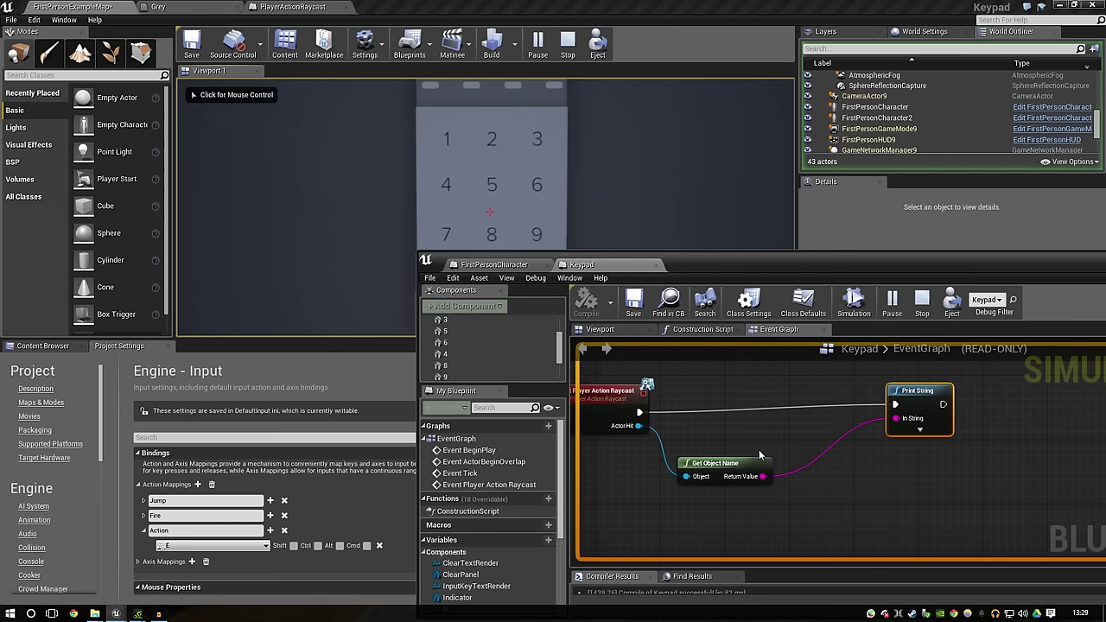
right_click_drag(716, 426, 805, 429)
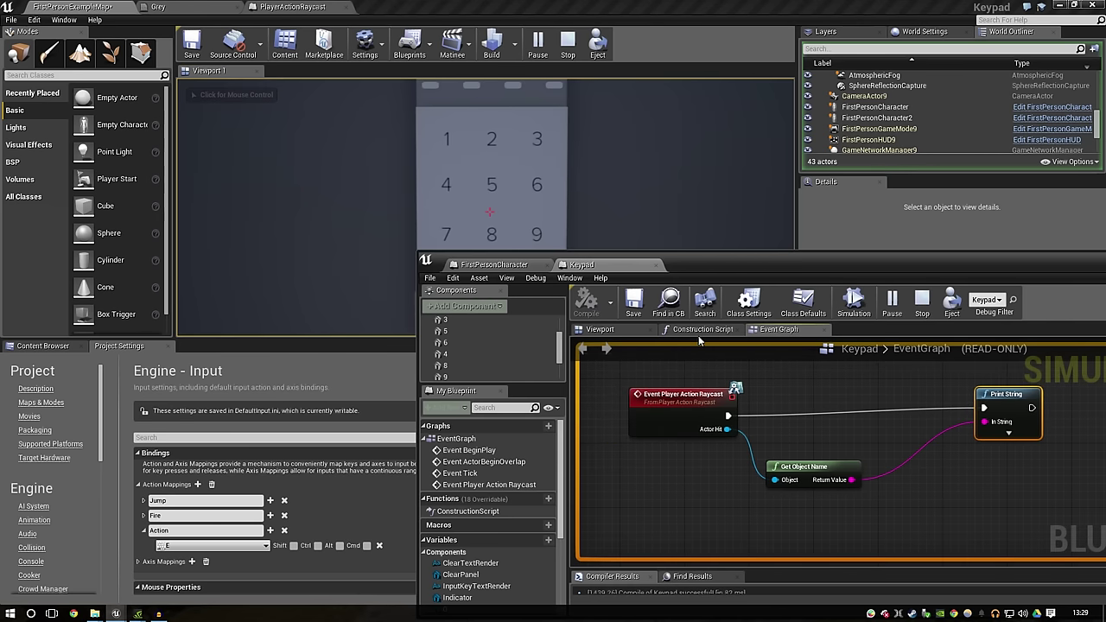
Step: Back in FirstPersonCharacter, select the Player Action Raycast call and the line trace node
left_click(495, 264)
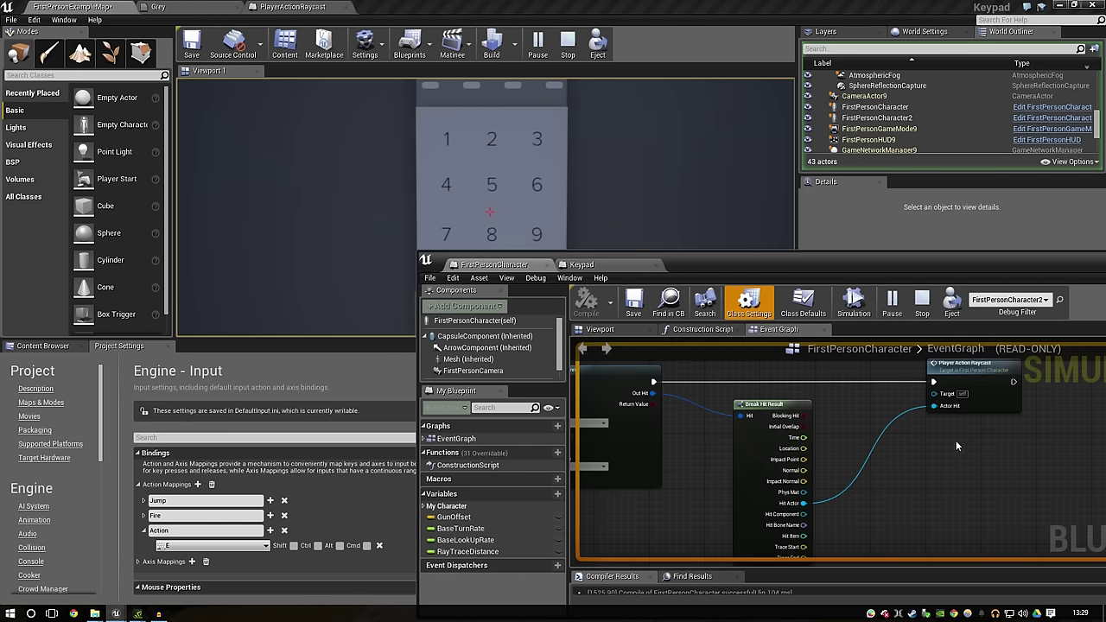
left_click(908, 402)
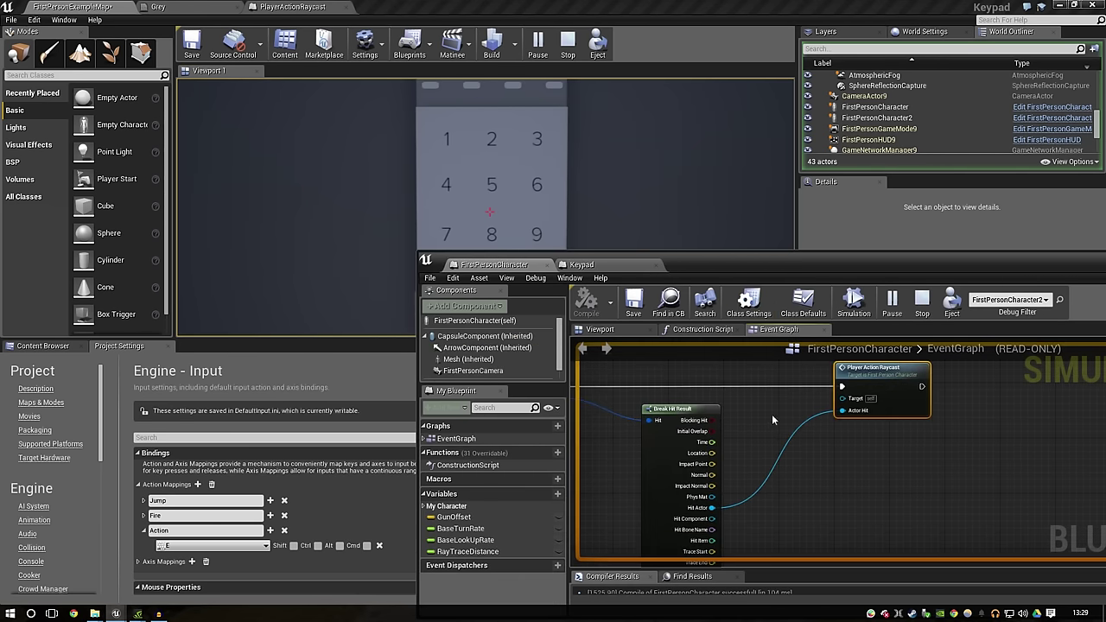
right_click_drag(774, 366, 751, 411)
left_click(615, 436)
Step: Stop the simulation and remove the misplaced and old Player Action Raycast nodes
left_click(922, 303)
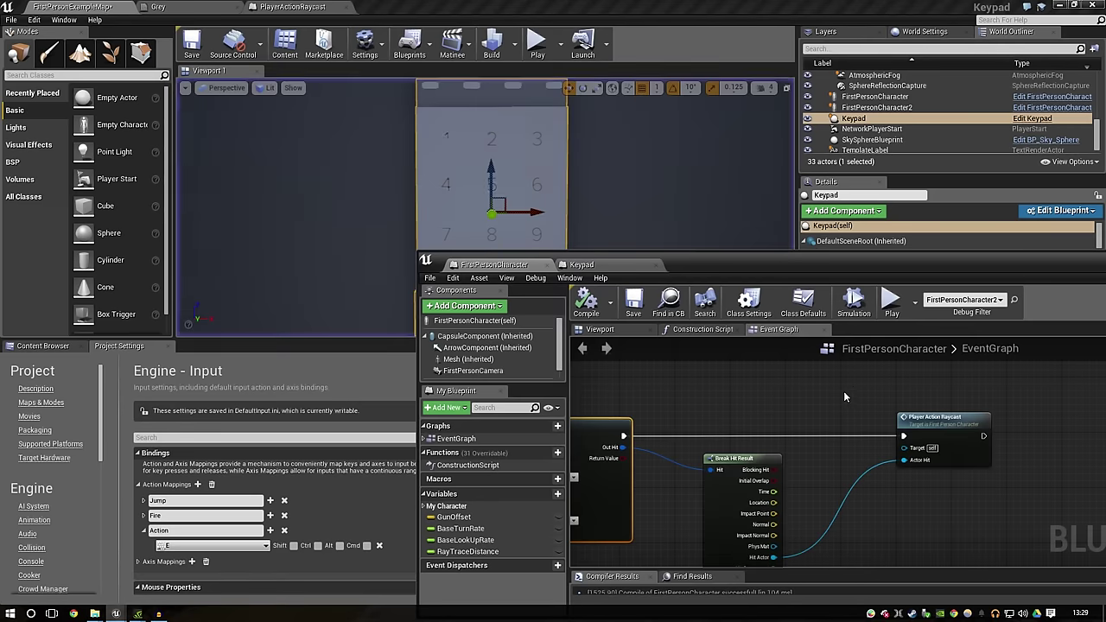
left_click_drag(623, 438, 657, 439)
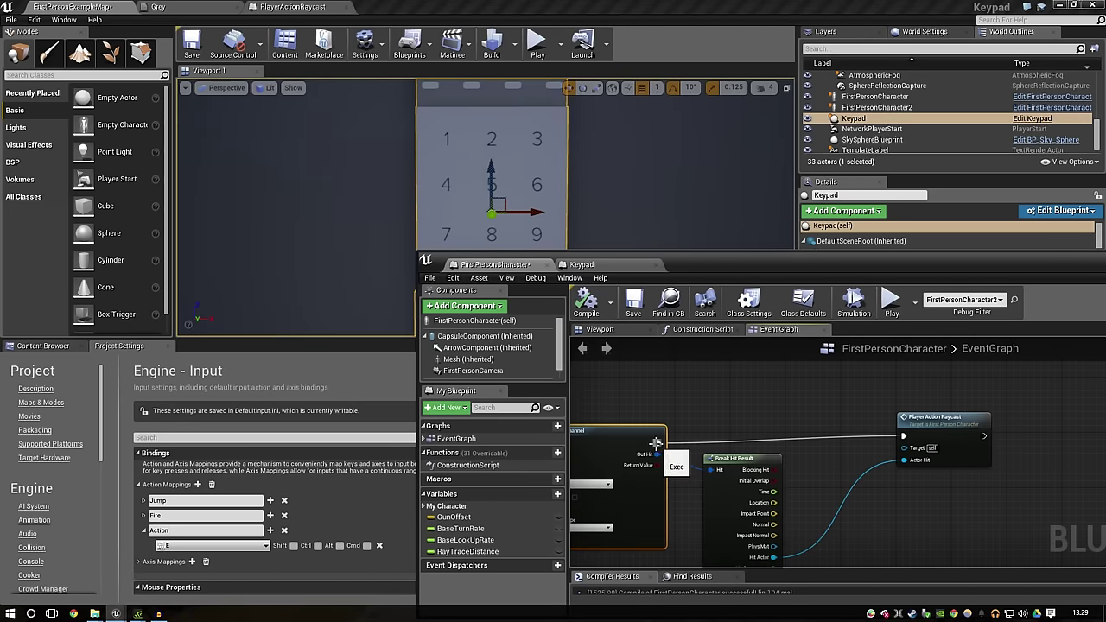
right_click_drag(762, 322, 762, 373)
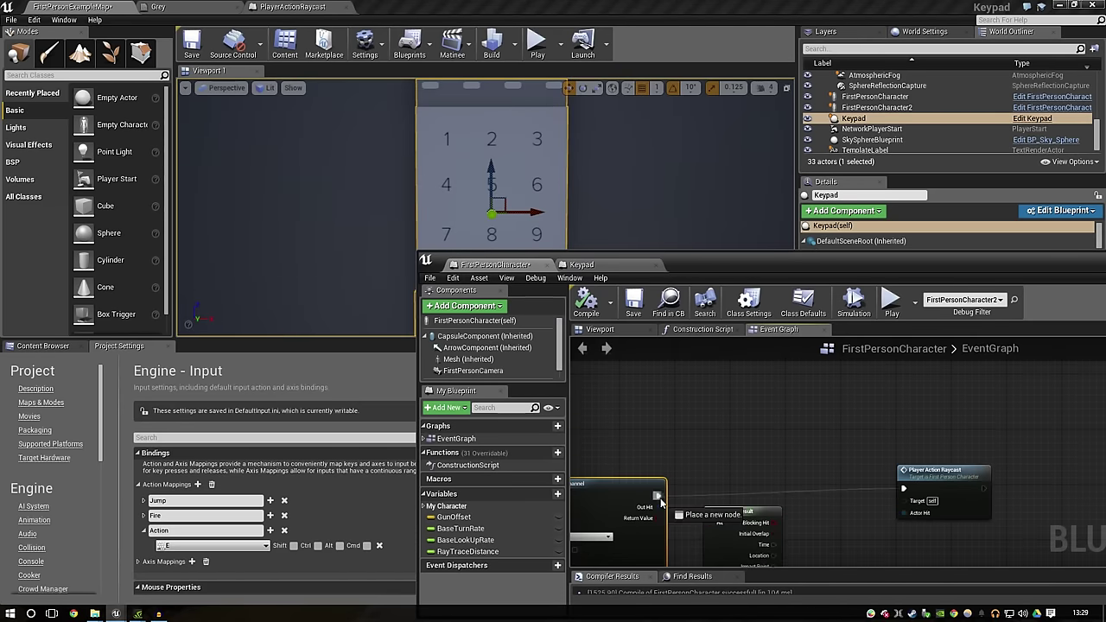
left_click_drag(658, 497, 775, 402)
type("player action")
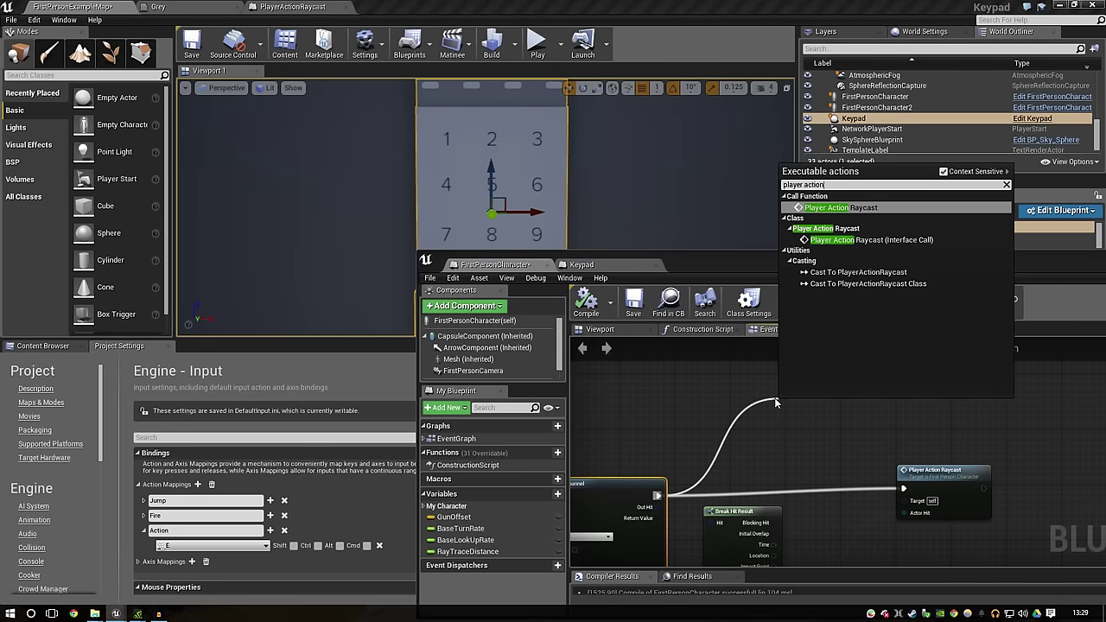
key("Down")
key("Return")
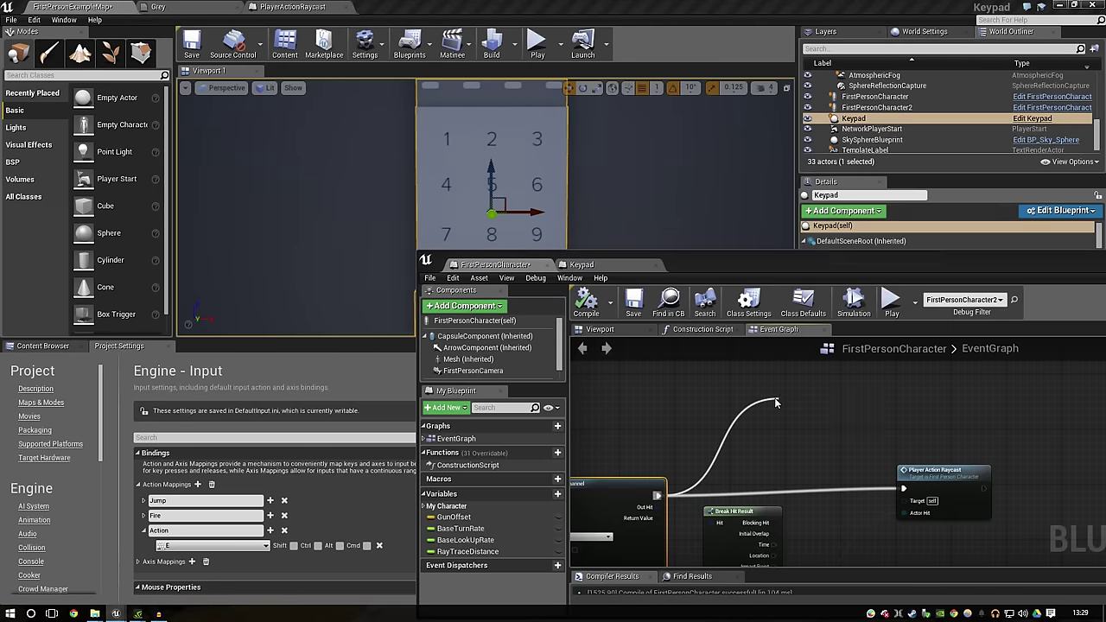
key("Delete")
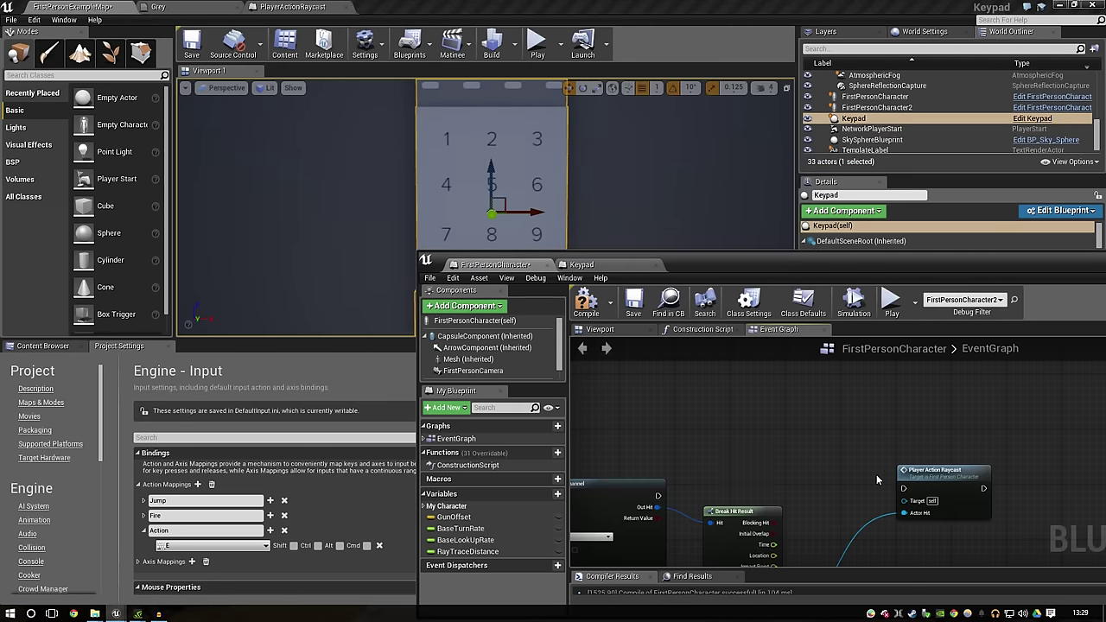
left_click_drag(945, 474, 875, 361)
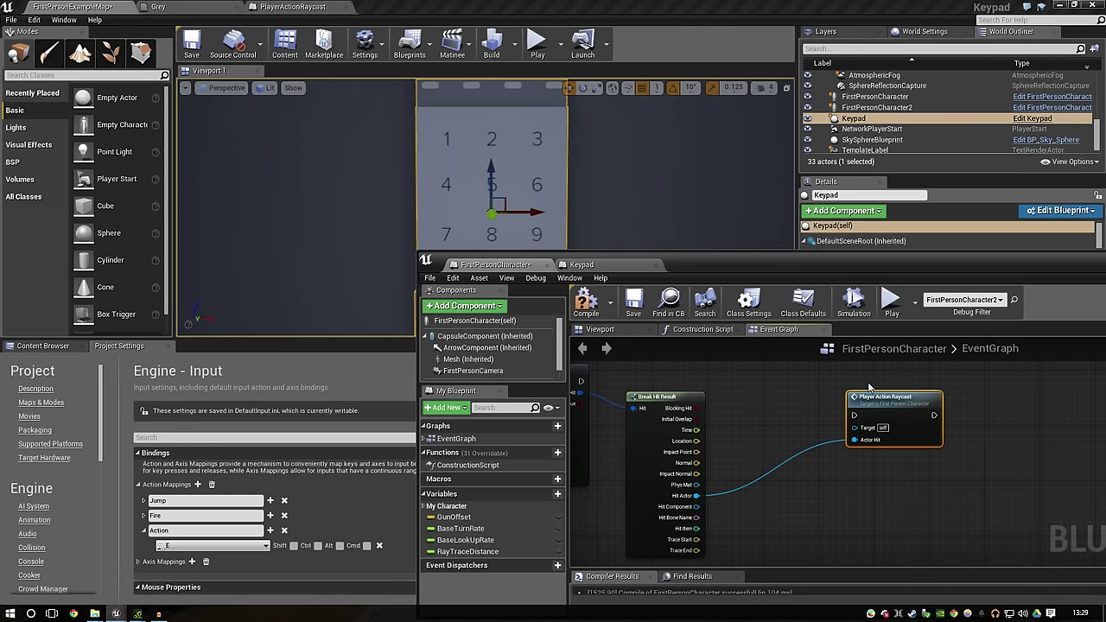
key("Delete")
Step: Add a Player Action Raycast call wired to the line trace's execution output
left_click_drag(584, 383, 885, 377)
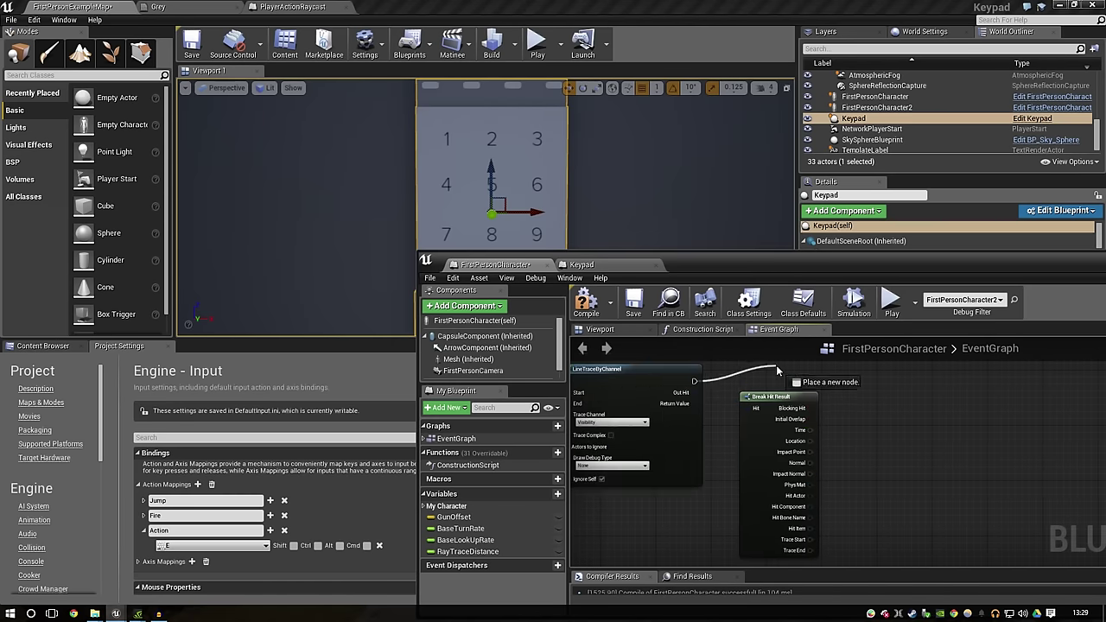
type("player action")
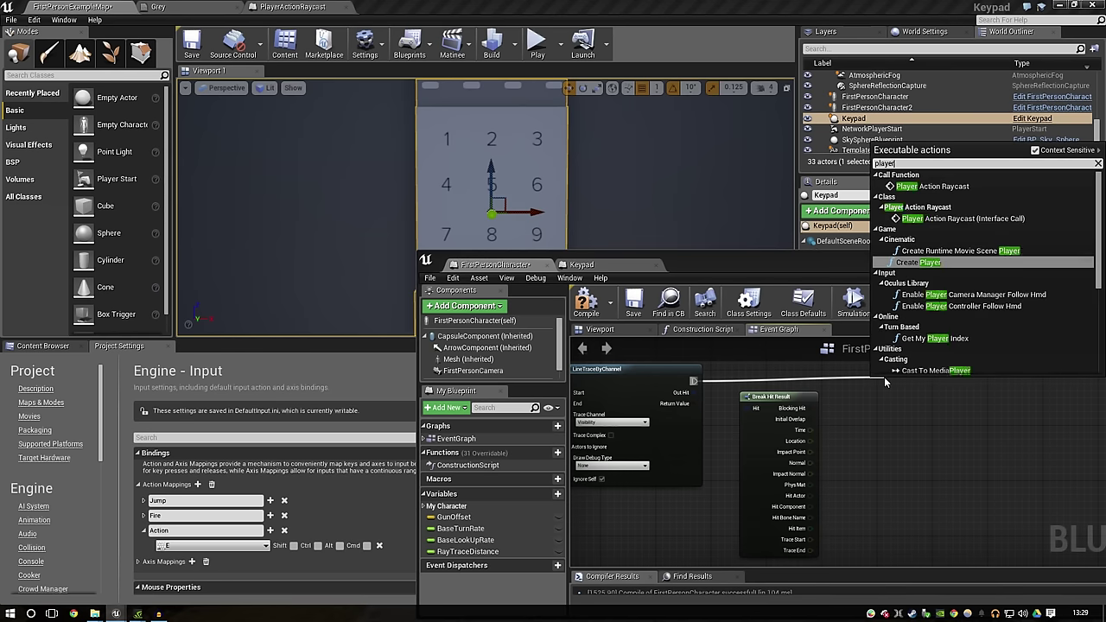
key("Return")
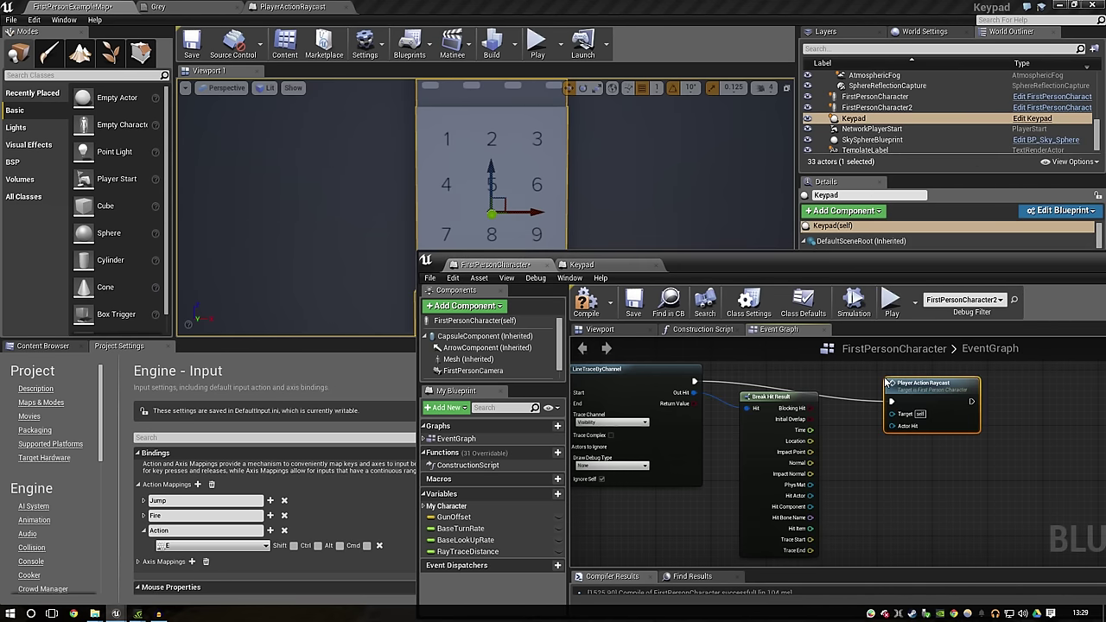
right_click_drag(963, 432, 906, 441)
left_click_drag(906, 437, 905, 410)
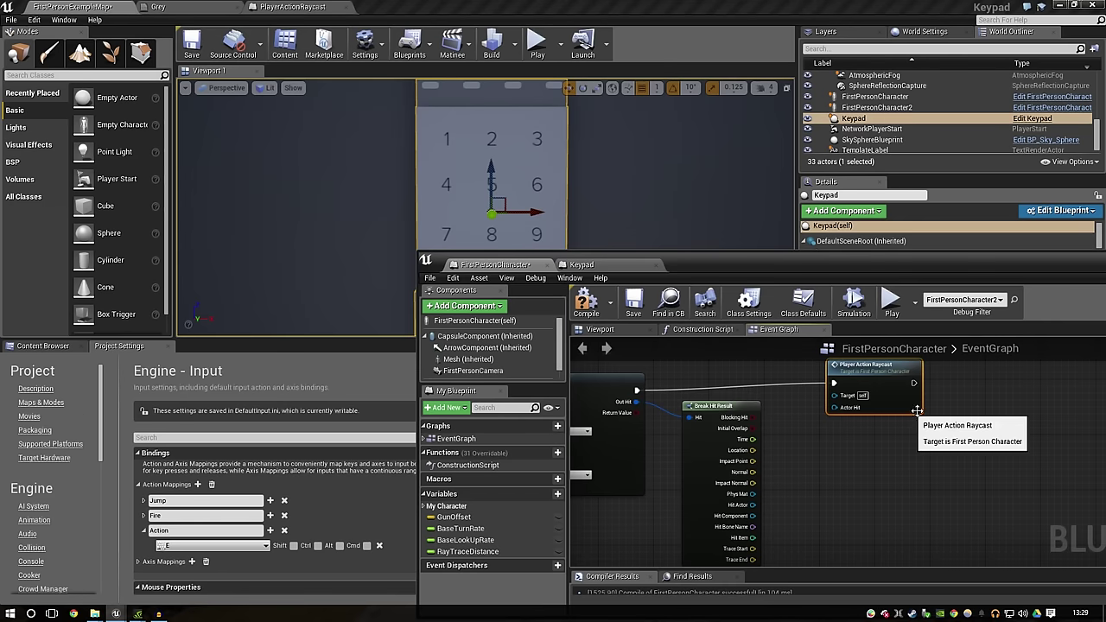
Step: Add an unconnected Player Action Raycast interface-call node from the full actions list
right_click(982, 421)
type("player")
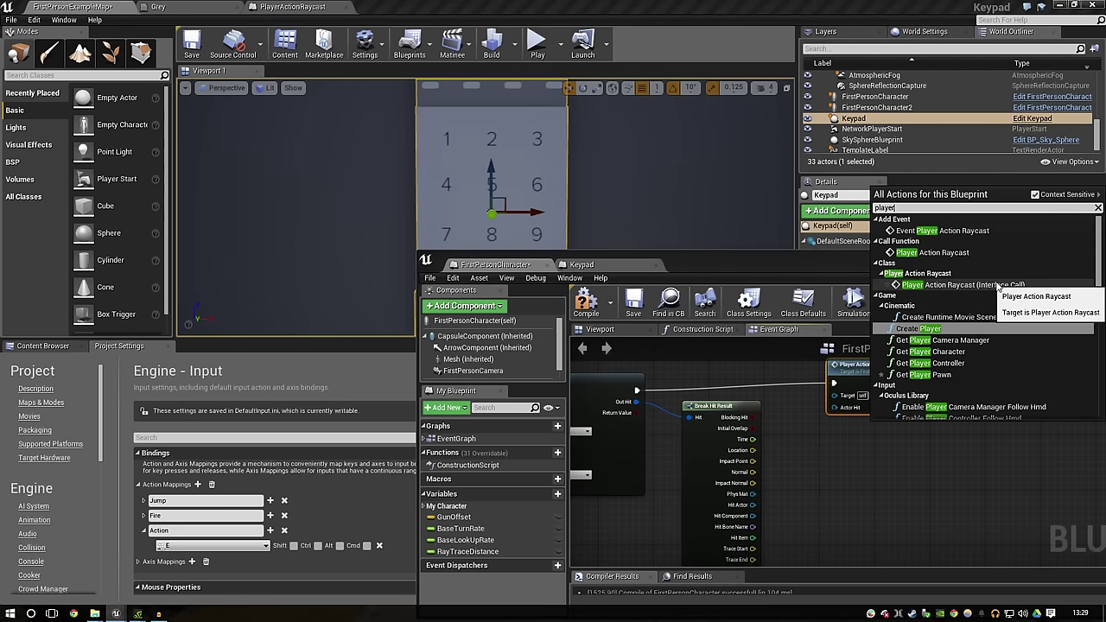
left_click(998, 285)
left_click_drag(1015, 437, 916, 436)
right_click_drag(994, 449, 895, 458)
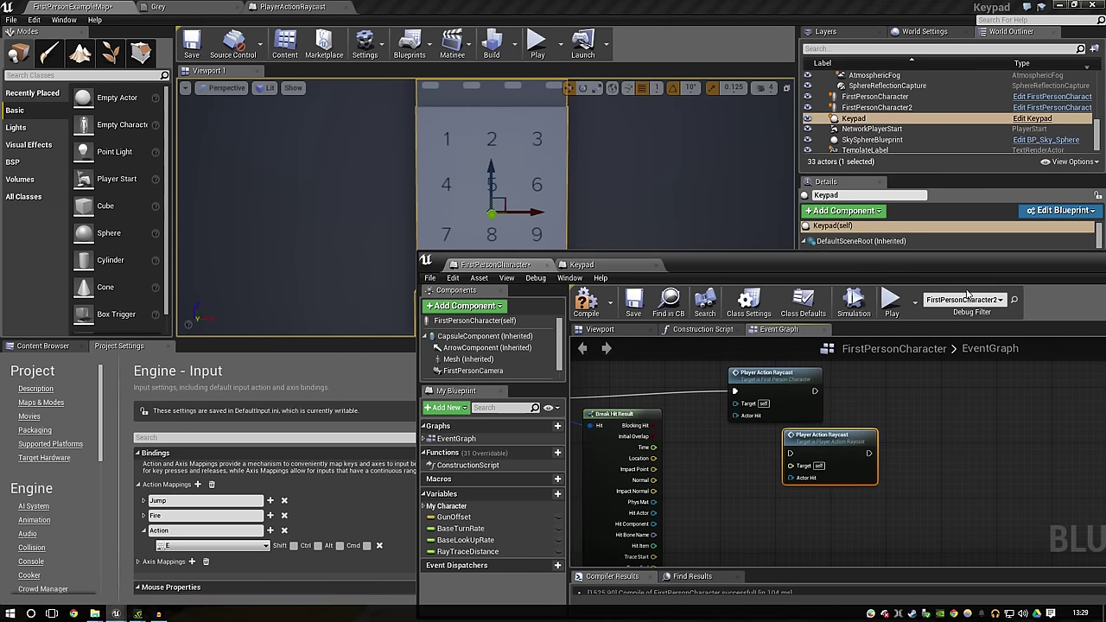
Step: Resize the Blueprint window and show the PlayerActionRaycast interface in the main editor
mouse_move(937, 262)
left_mouse_down()
mouse_move(516, 124)
mouse_move(759, 87)
left_mouse_up()
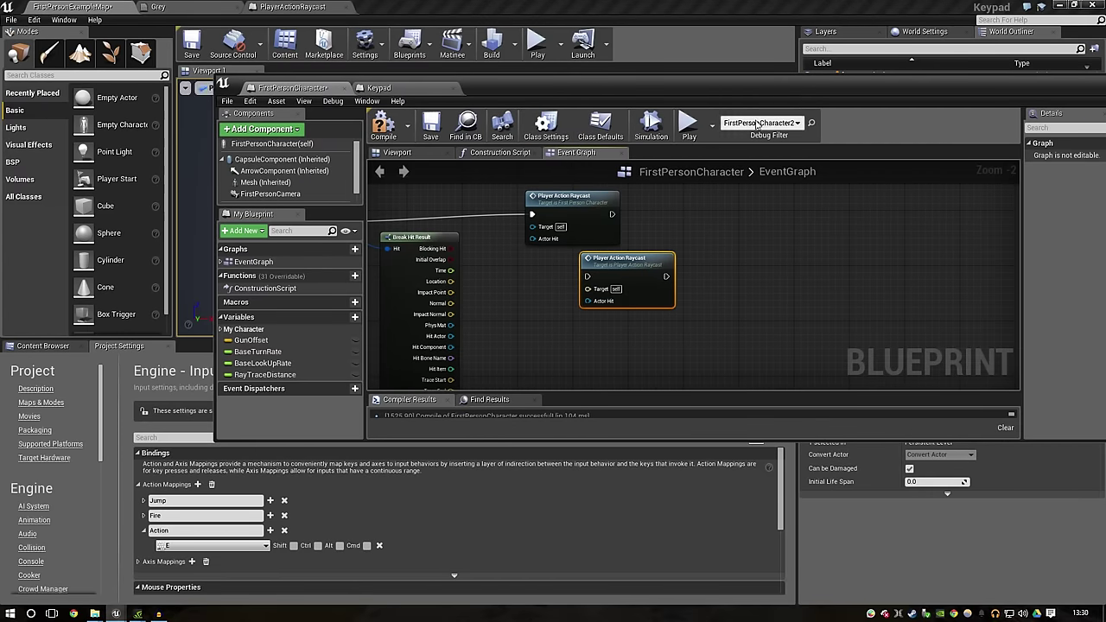
left_click(285, 9)
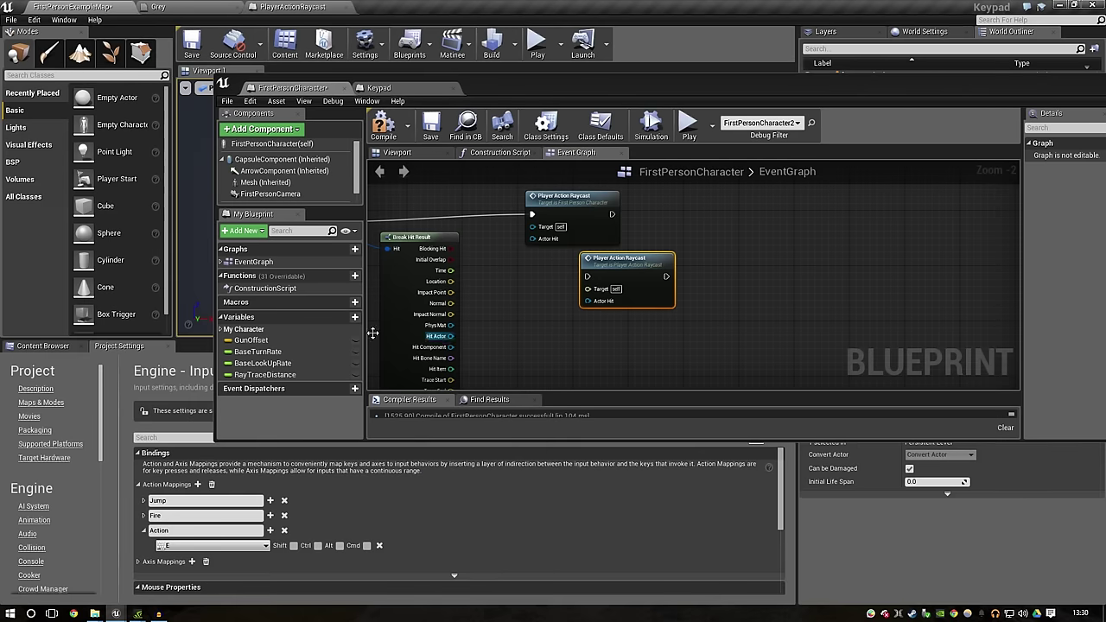
left_click_drag(217, 440, 510, 562)
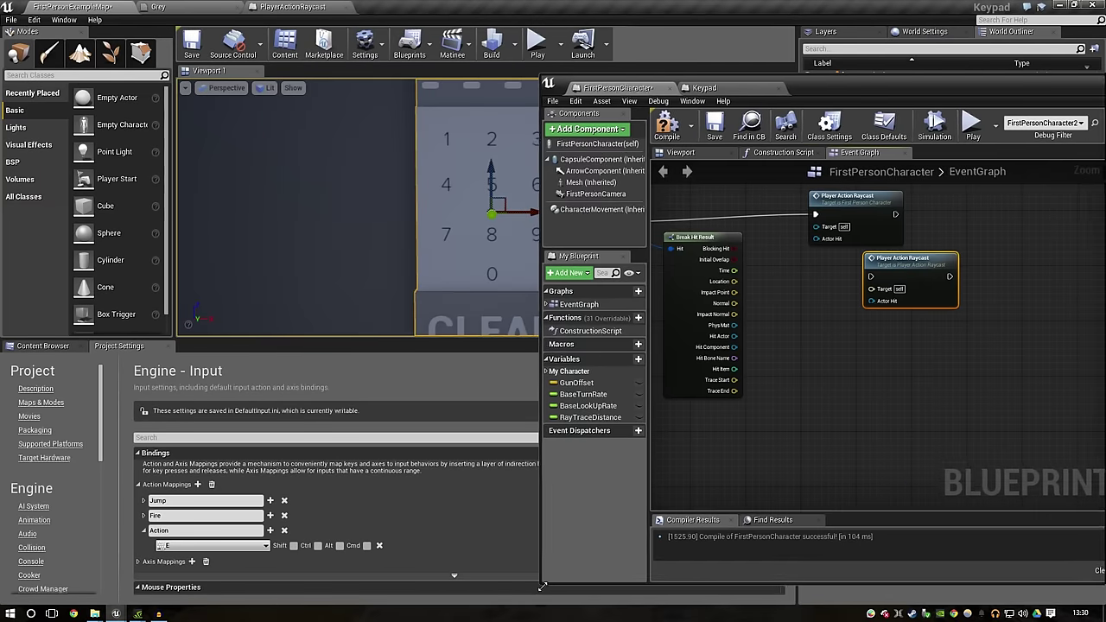
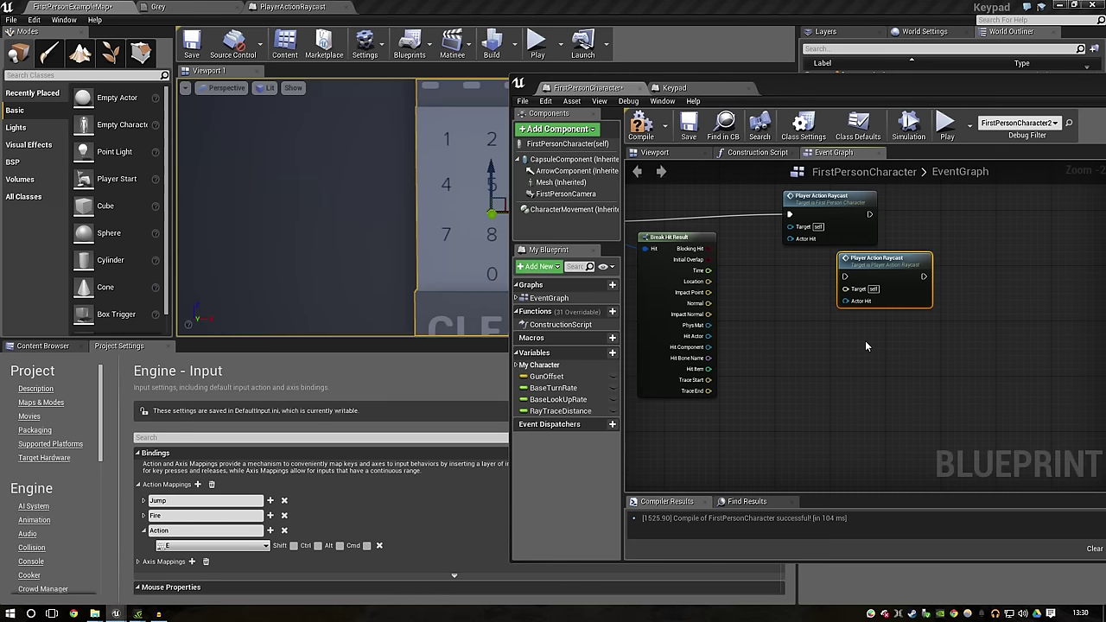
Step: Inspect FirstPersonCharacter's class settings and interfaces and reposition a Player Action Raycast node
right_click(872, 366)
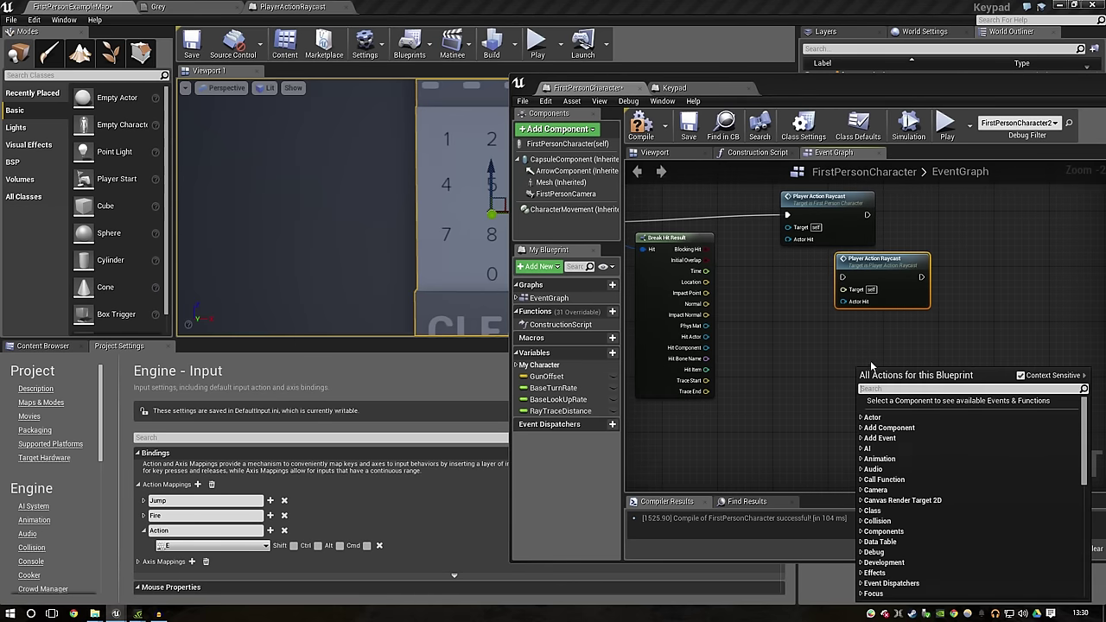
left_click(1039, 332)
left_click_drag(951, 88, 786, 88)
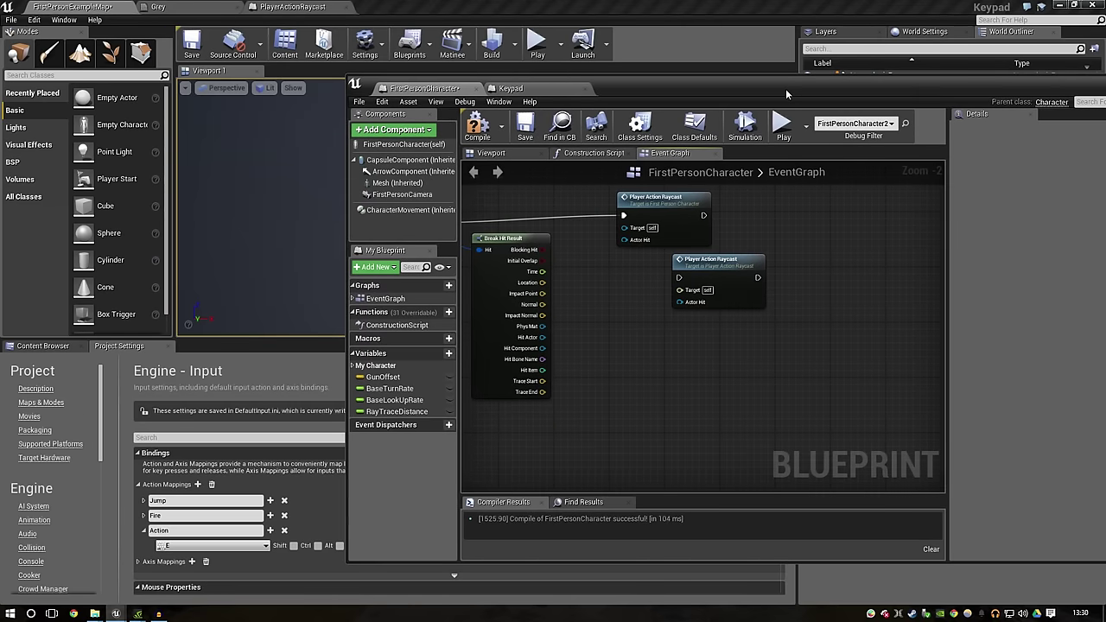
left_click(640, 128)
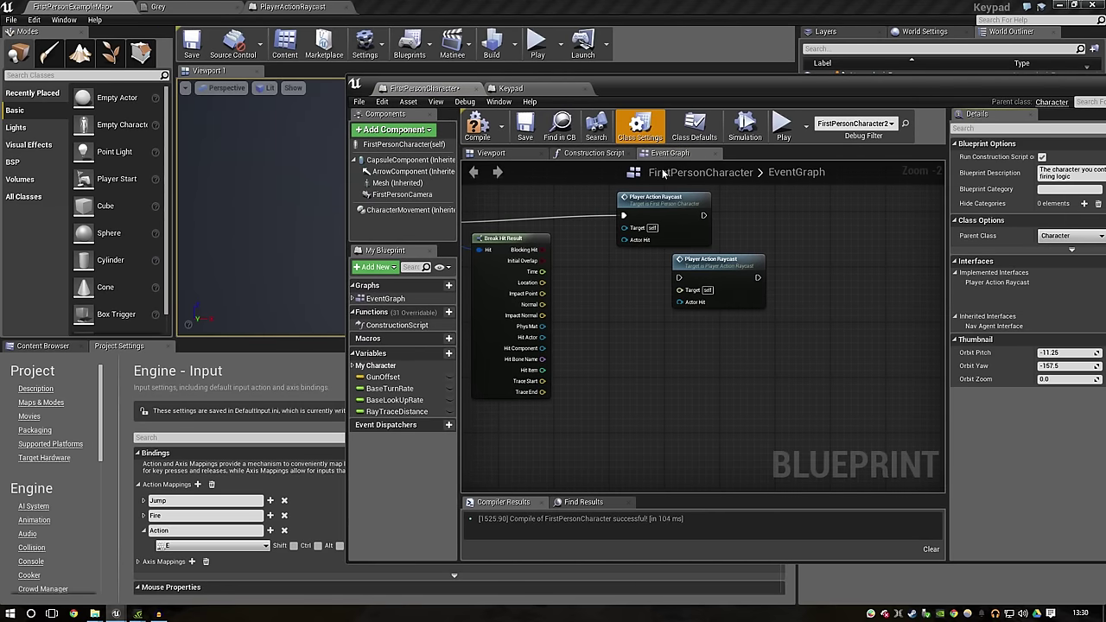
left_click(530, 102)
left_click(825, 289)
left_click_drag(751, 298, 832, 284)
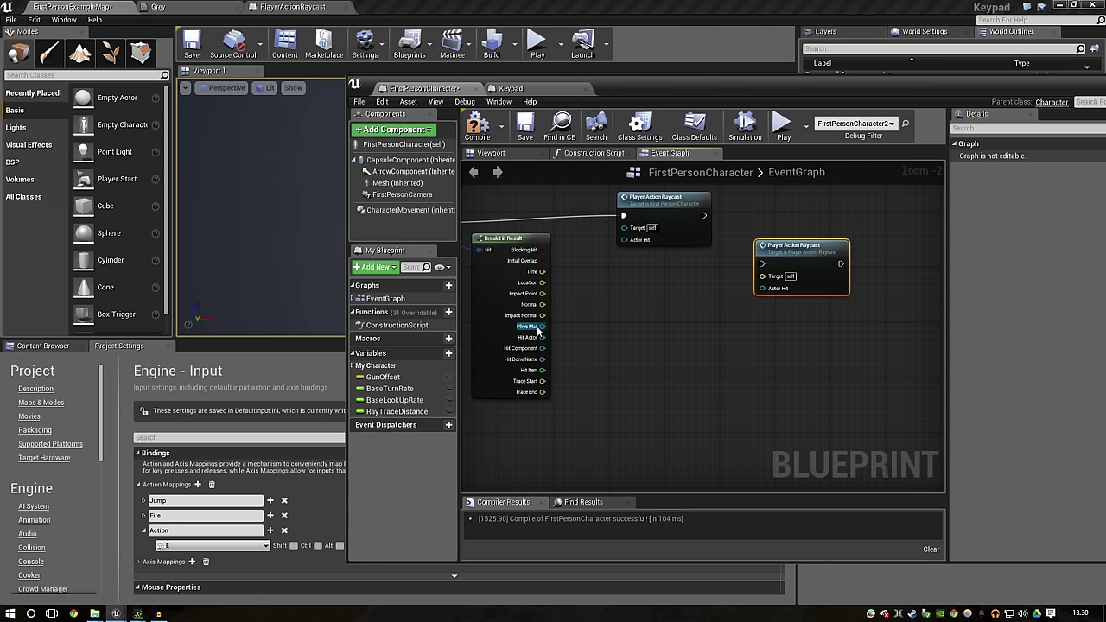
Step: Add a Player Action Raycast interface call wired from Hit Actor
left_click_drag(542, 337, 624, 308)
type("pl")
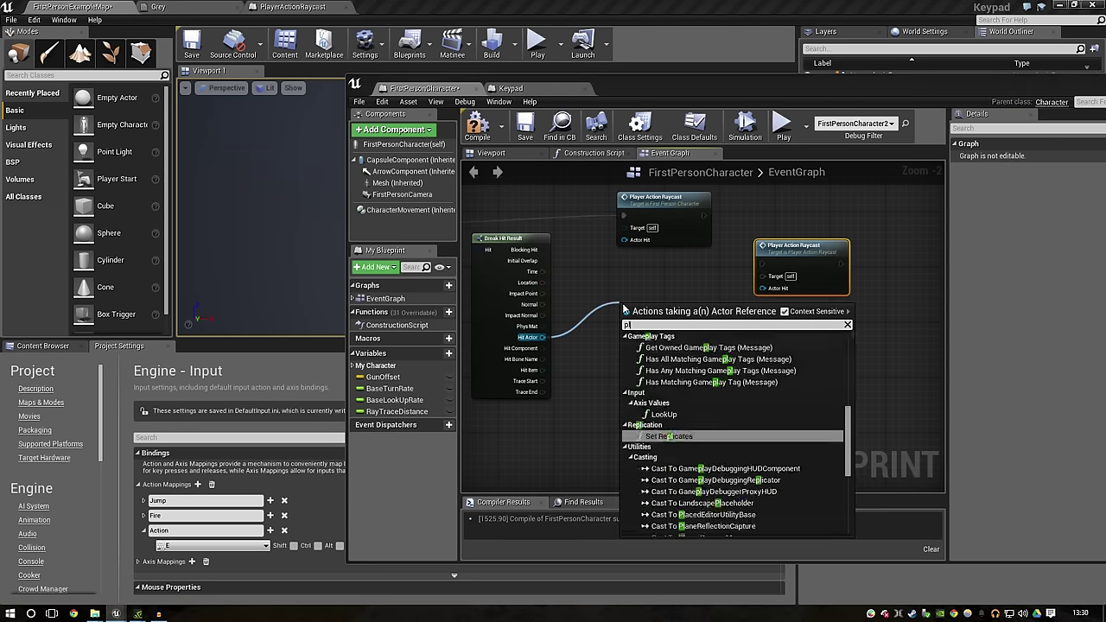
type("ayer action")
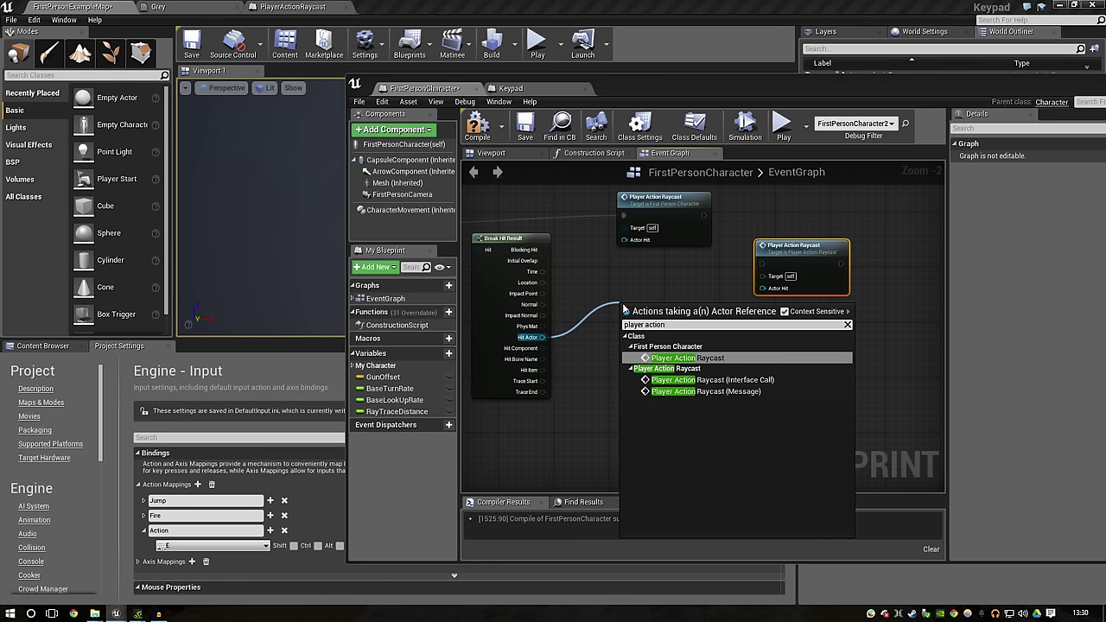
key("Down")
key("Return")
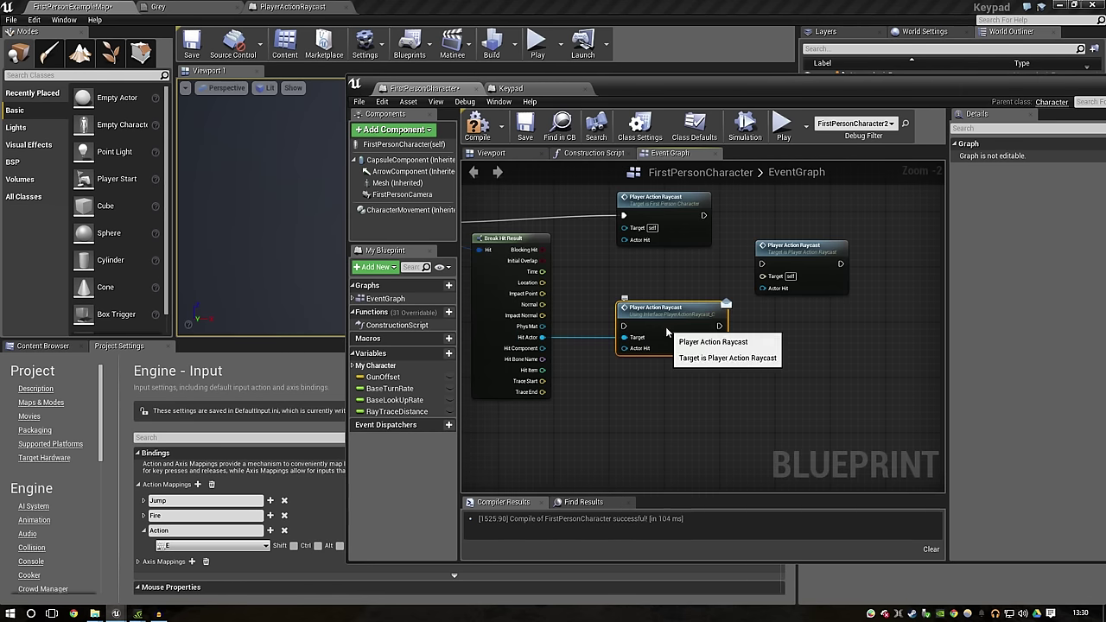
Step: Delete all the old Player Action Raycast nodes from the graph
key("Delete")
left_click(766, 253)
key("Delete")
right_click_drag(613, 264, 669, 330)
left_click(726, 260)
key("Delete")
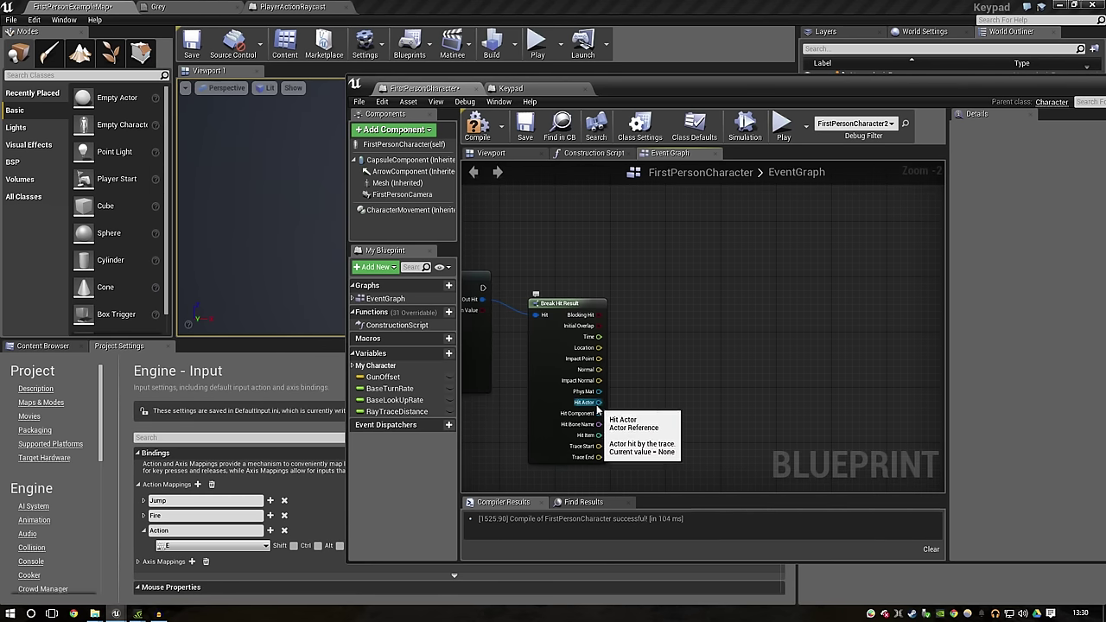
Step: Add Player Action Raycast (Message) from Hit Actor, wire it after LineTraceByChannel, and compile
left_click_drag(599, 403, 714, 310)
type("player action")
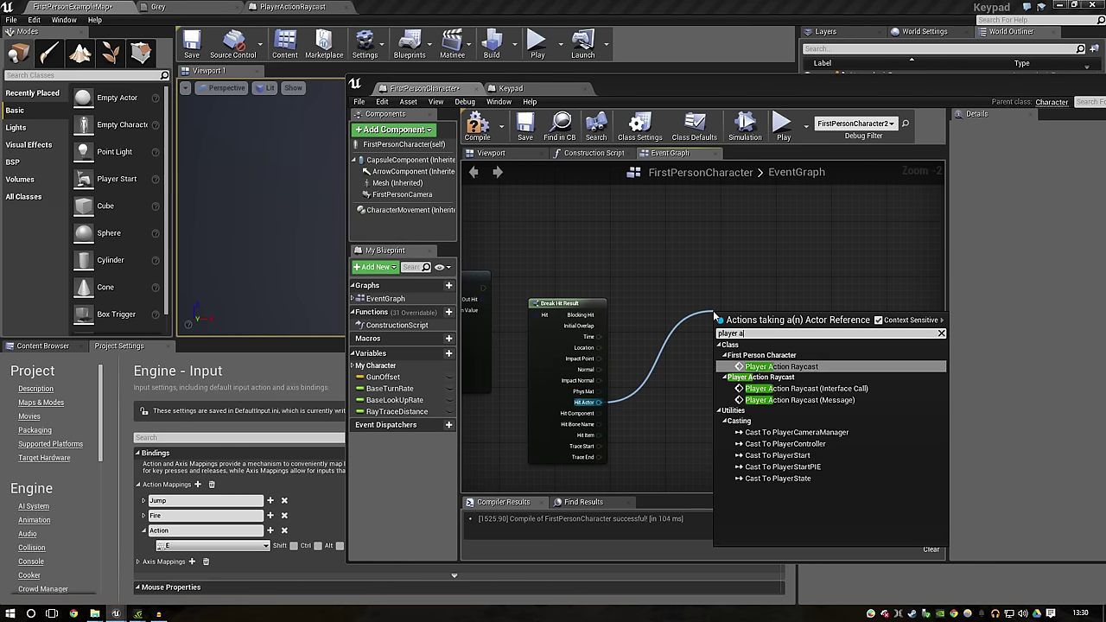
left_click(884, 400)
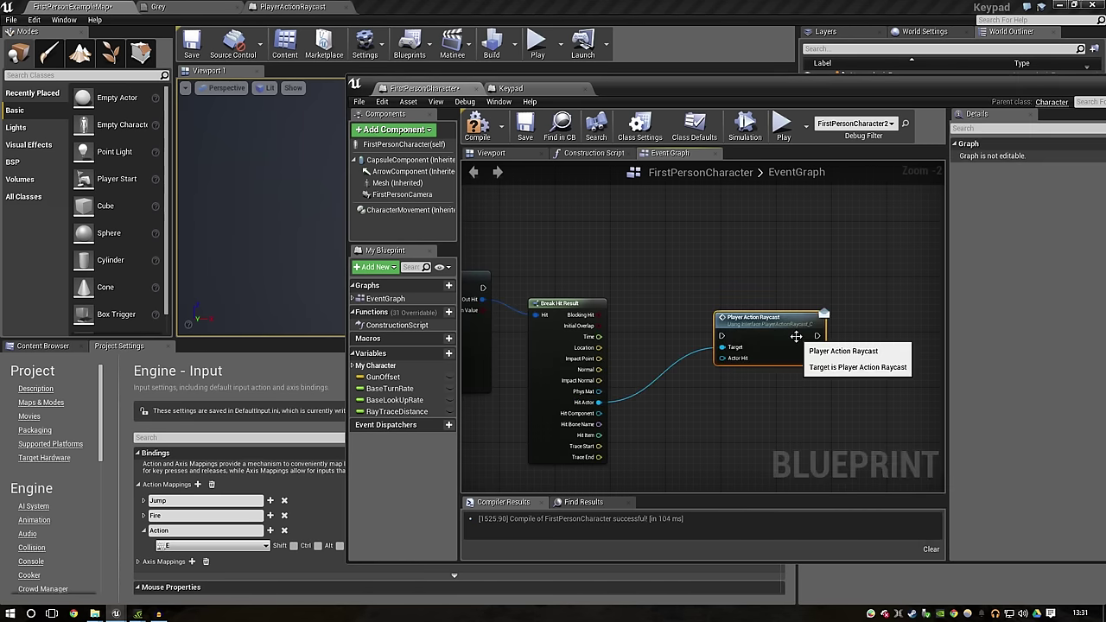
left_click_drag(760, 322, 752, 257)
right_click_drag(538, 229, 638, 289)
left_click_drag(591, 351, 870, 353)
left_click(910, 317)
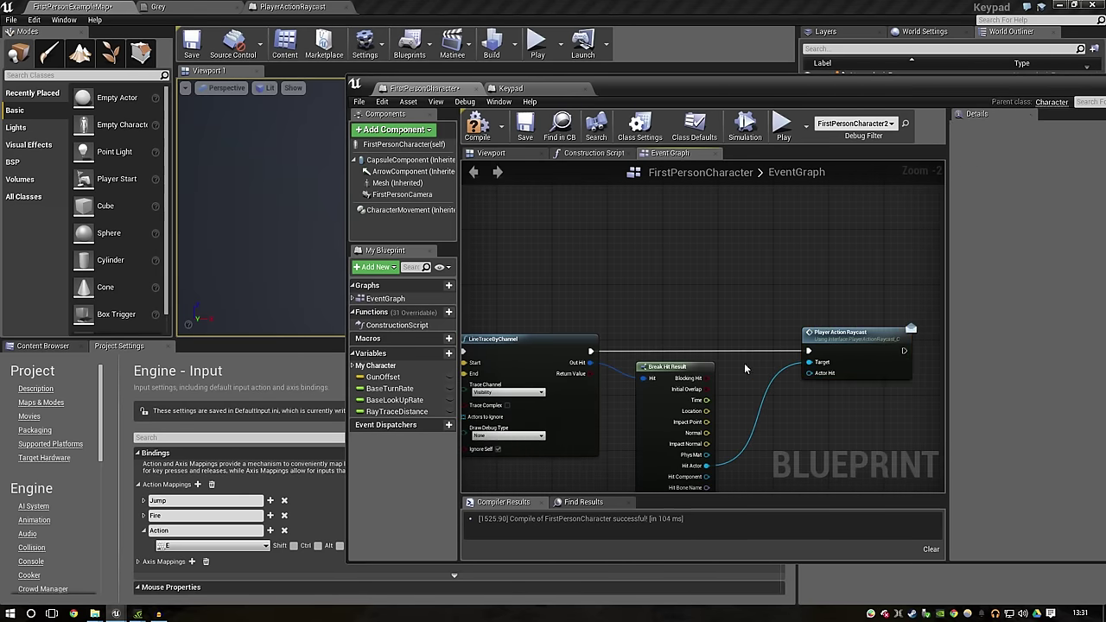
right_click_drag(865, 421, 796, 394)
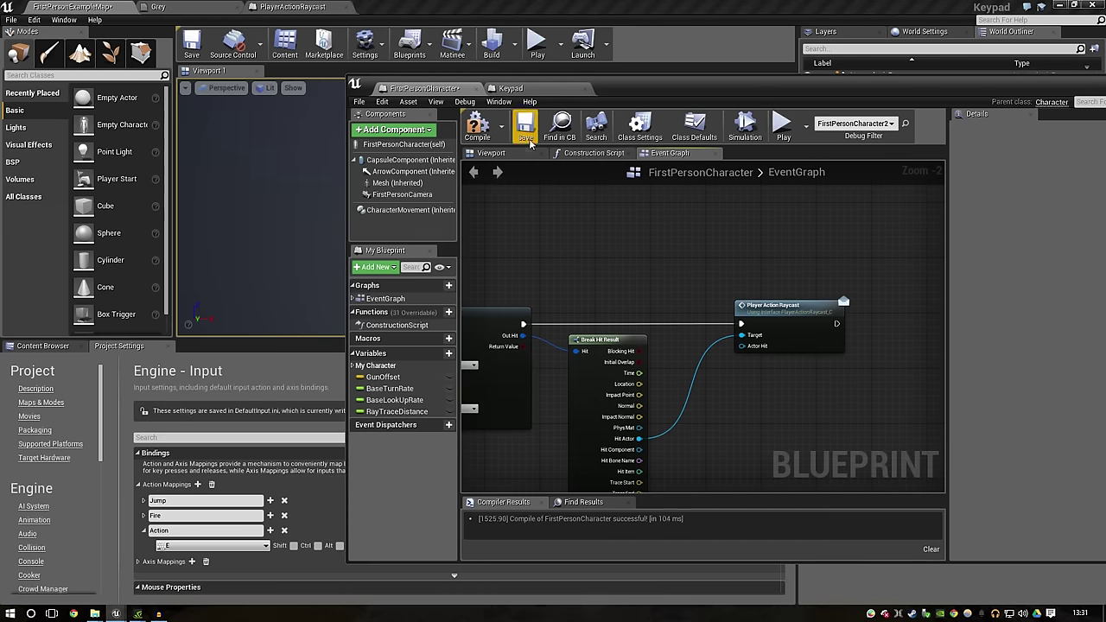
left_click(477, 126)
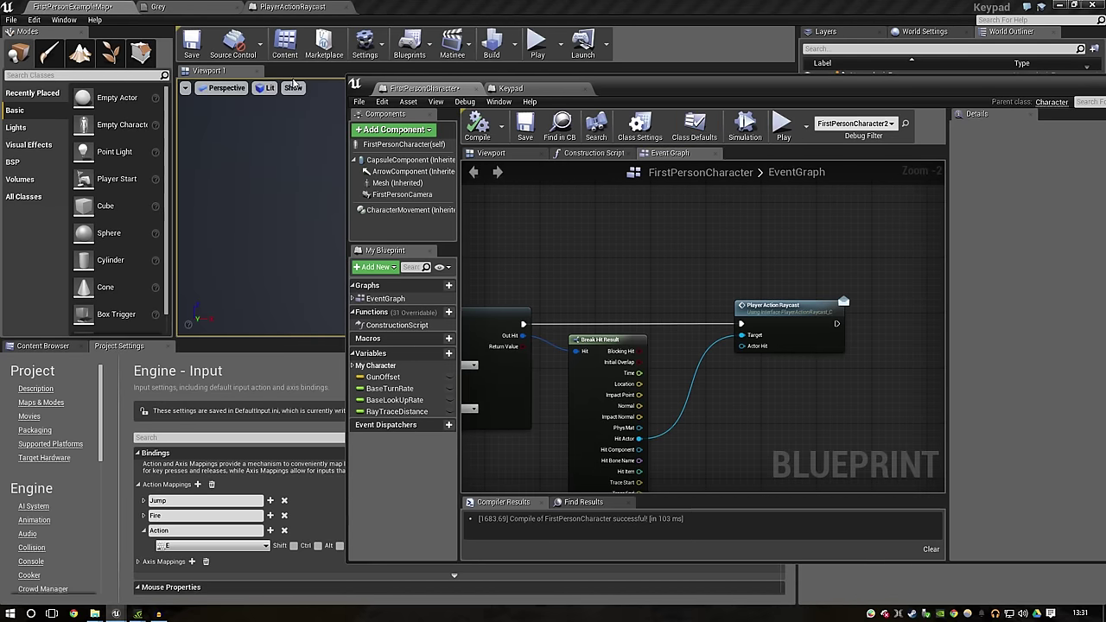
Step: Run a brief simulation walking toward the keypad, then stop it
left_click_drag(605, 88, 893, 179)
left_click(1034, 216)
key("w")
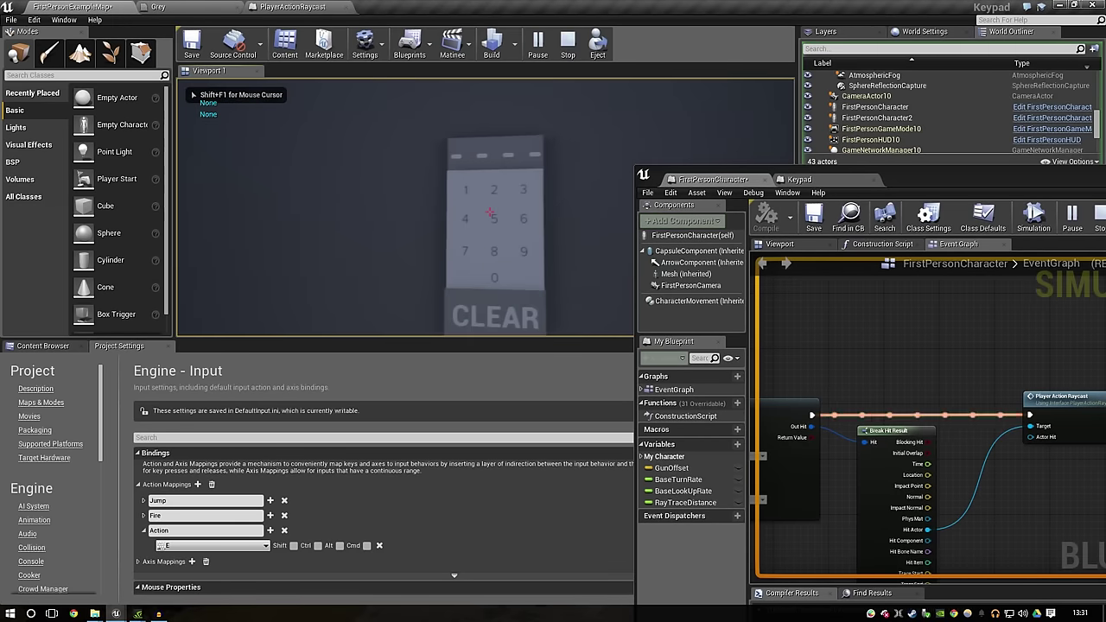
key("Escape")
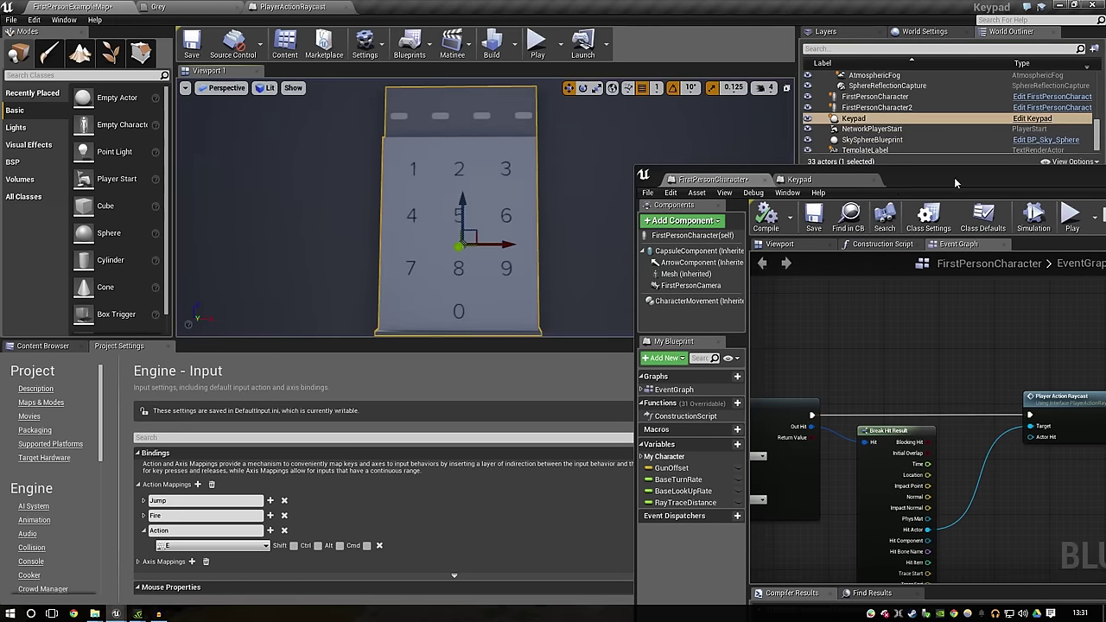
Step: Dock the Keypad and FirstPersonCharacter blueprints as main editor tabs
left_click_drag(954, 177, 798, 178)
left_click(644, 179)
left_click_drag(644, 179, 599, 7)
left_click_drag(557, 171, 512, 7)
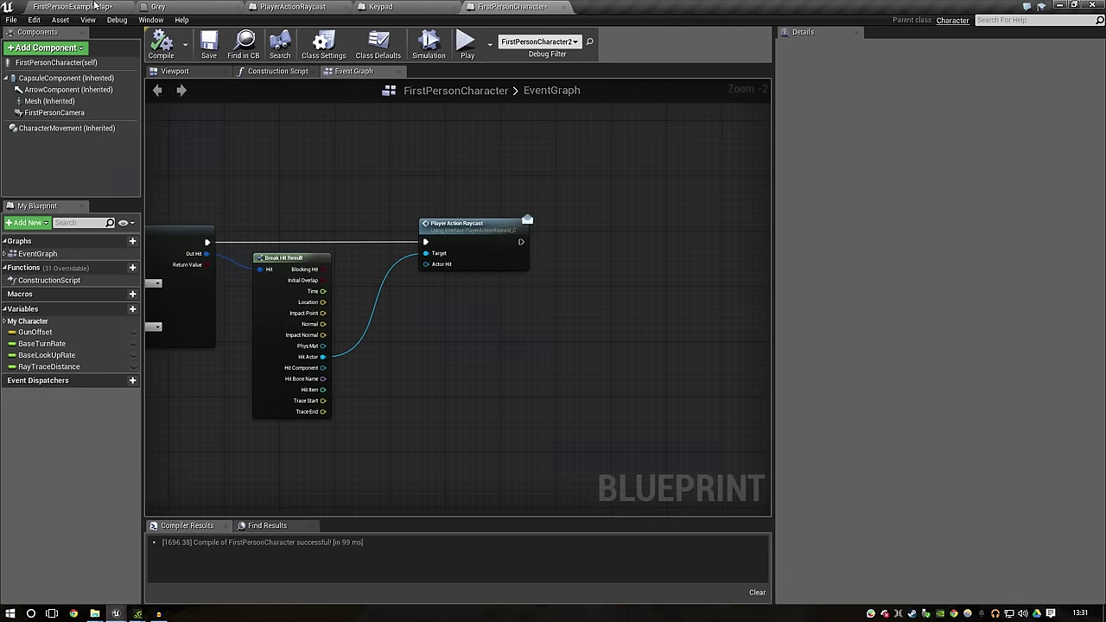
Step: Play-test by walking to the keypad and triggering it, then save the map
left_click(72, 6)
left_click(517, 43)
left_click(536, 43)
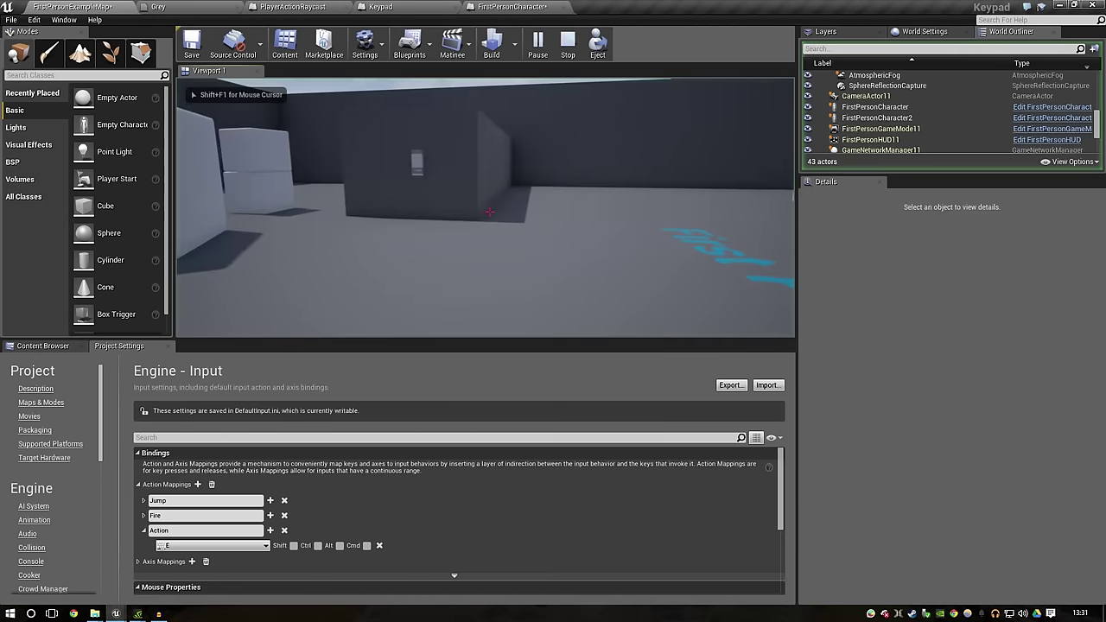
key("w")
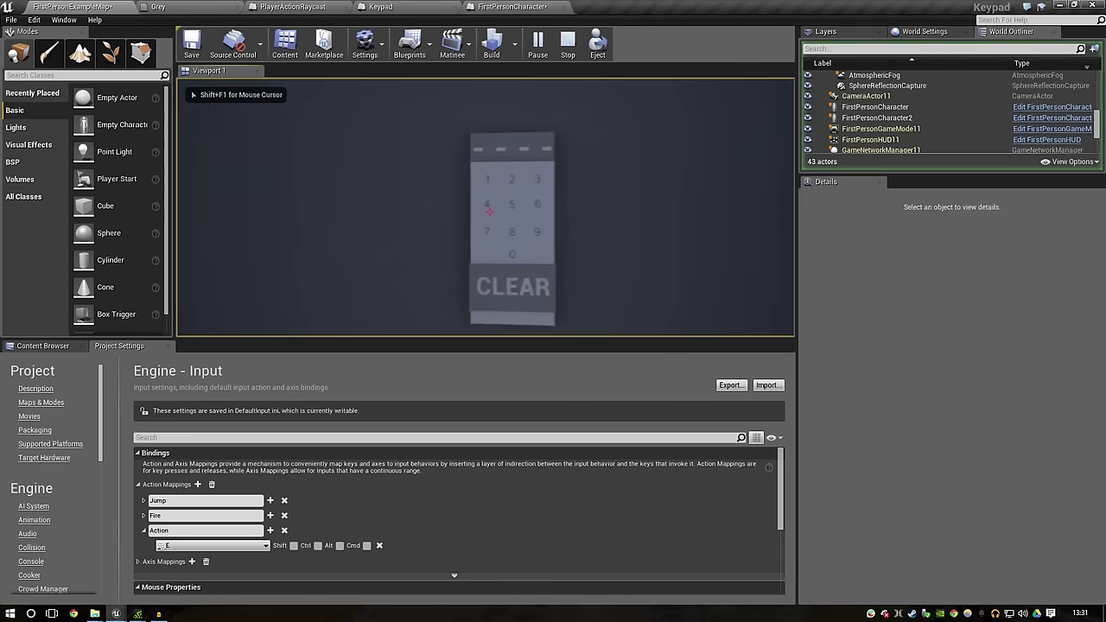
key("e")
key("e")
key("e")
key("e")
key("e")
key("e")
key("e")
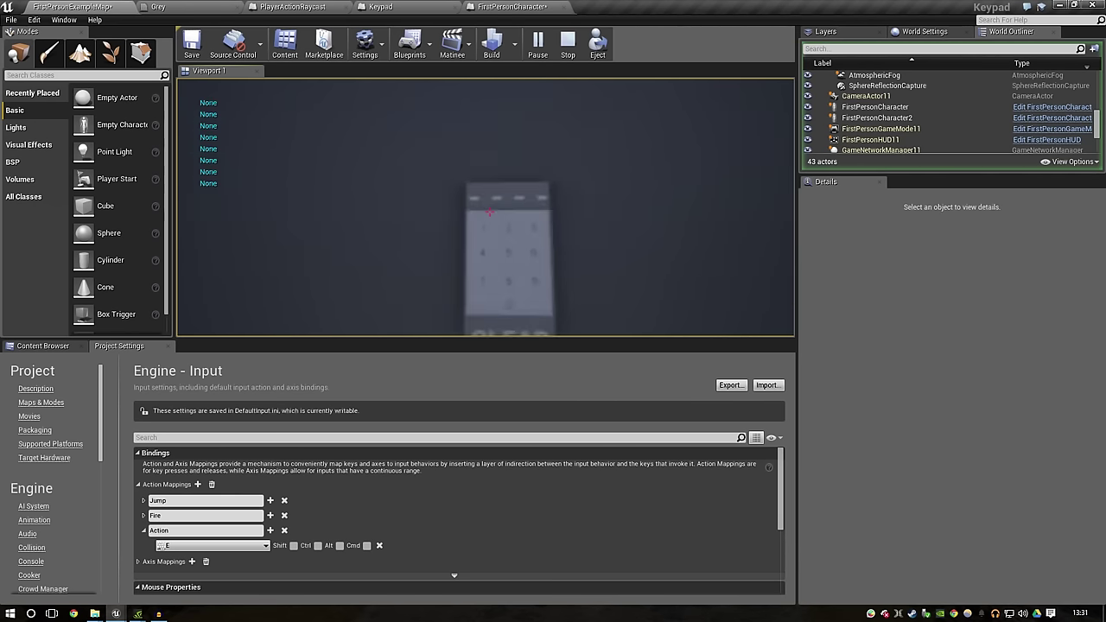
key("Escape")
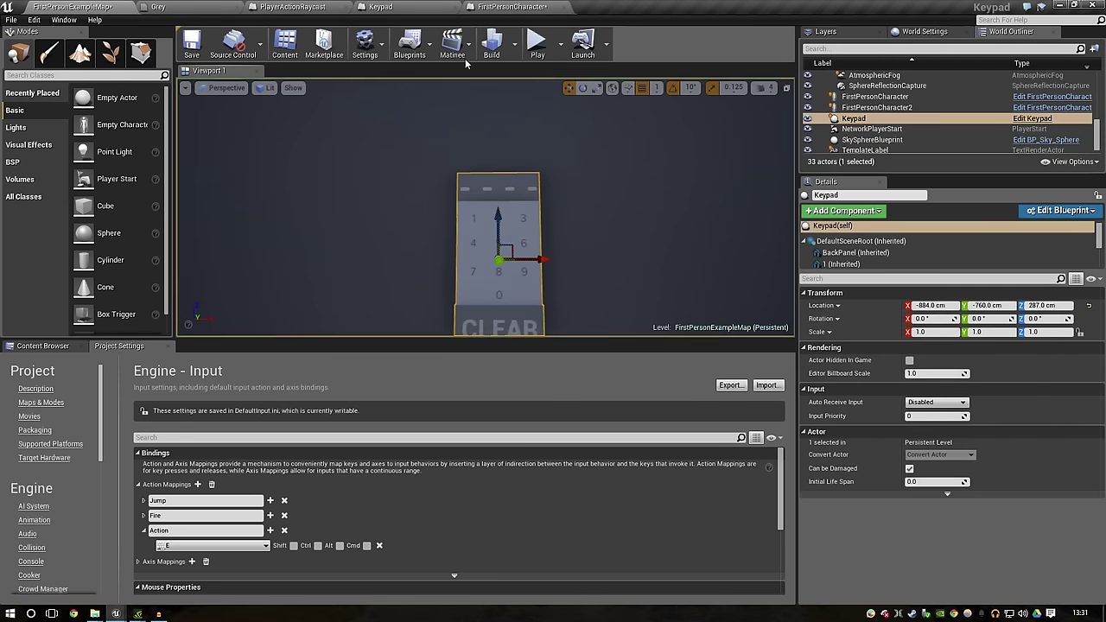
left_click(509, 6)
key("ctrl+s")
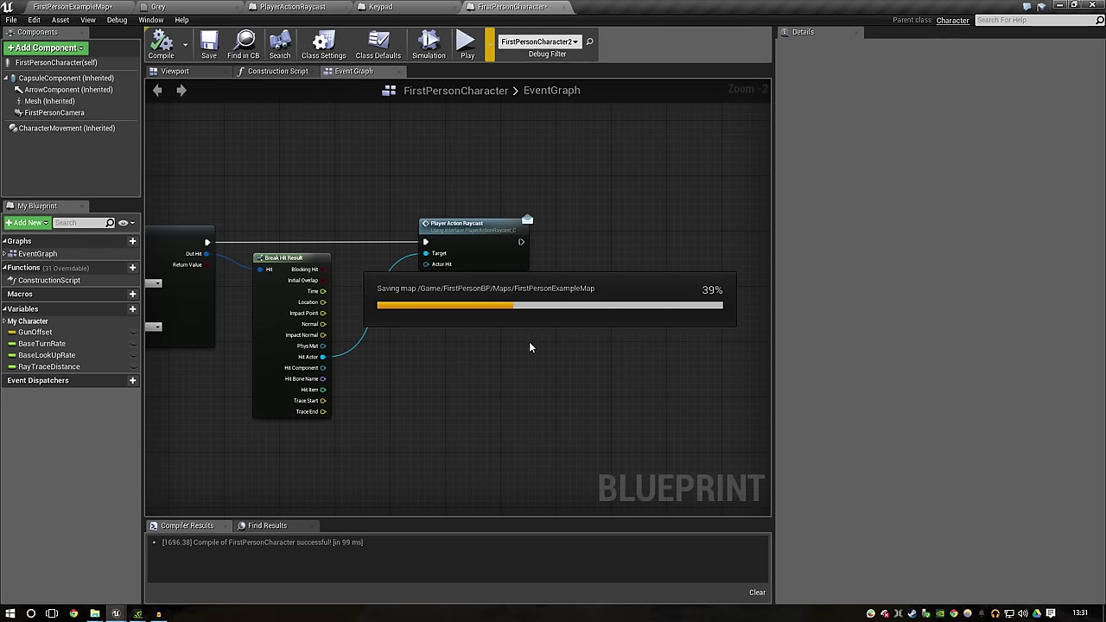
Step: Delete the Get Object Name node from the Keypad event graph
left_click(407, 6)
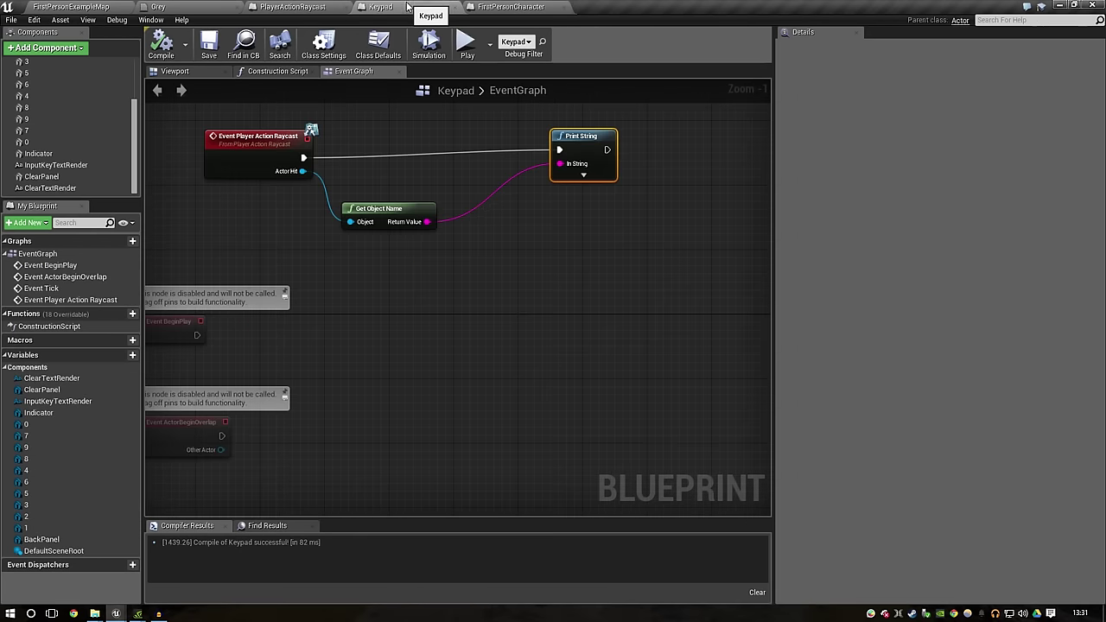
right_click_drag(444, 219, 415, 304)
left_click(388, 292)
key("Delete")
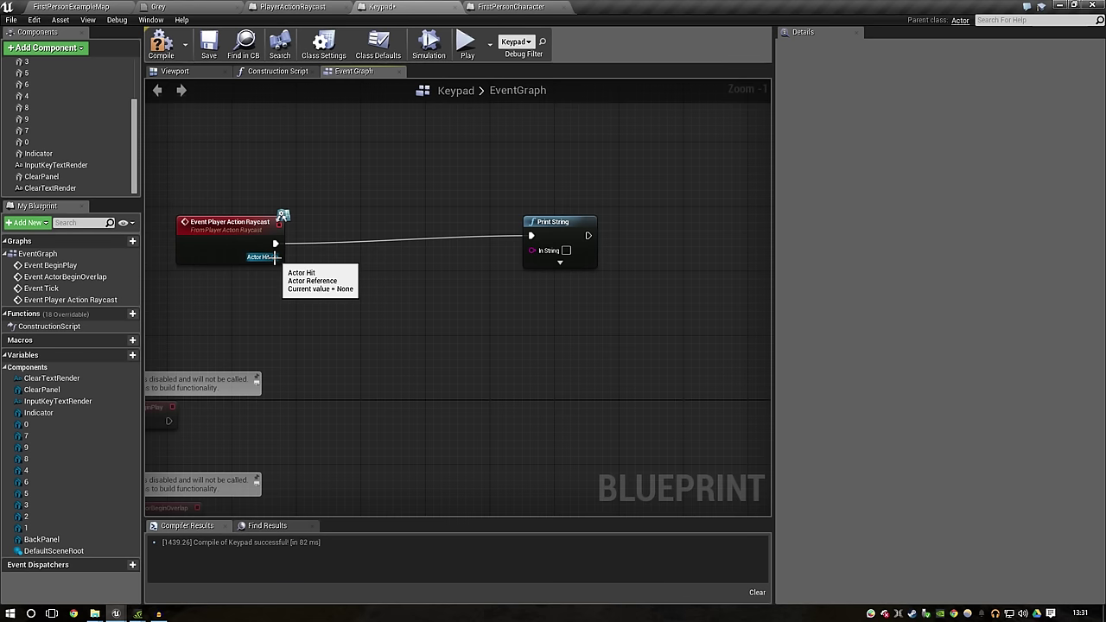
left_click_drag(275, 257, 303, 301)
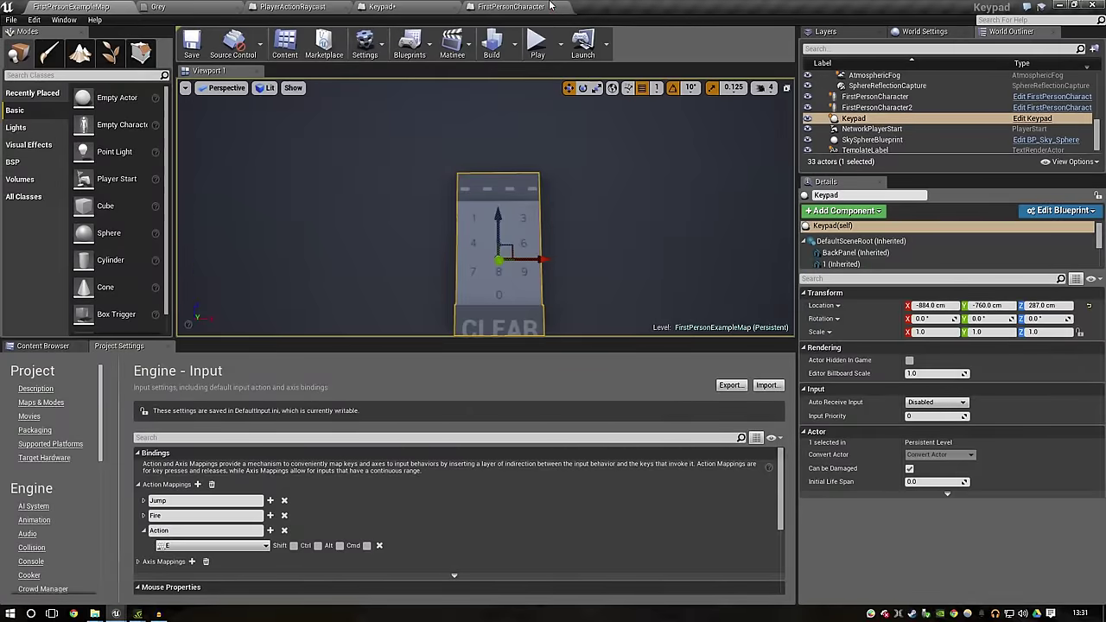
Step: In FirstPersonCharacter, connect Hit Actor to the Actor Hit input instead of Hit Component
left_click(544, 6)
scroll(449, 418, "up", 2)
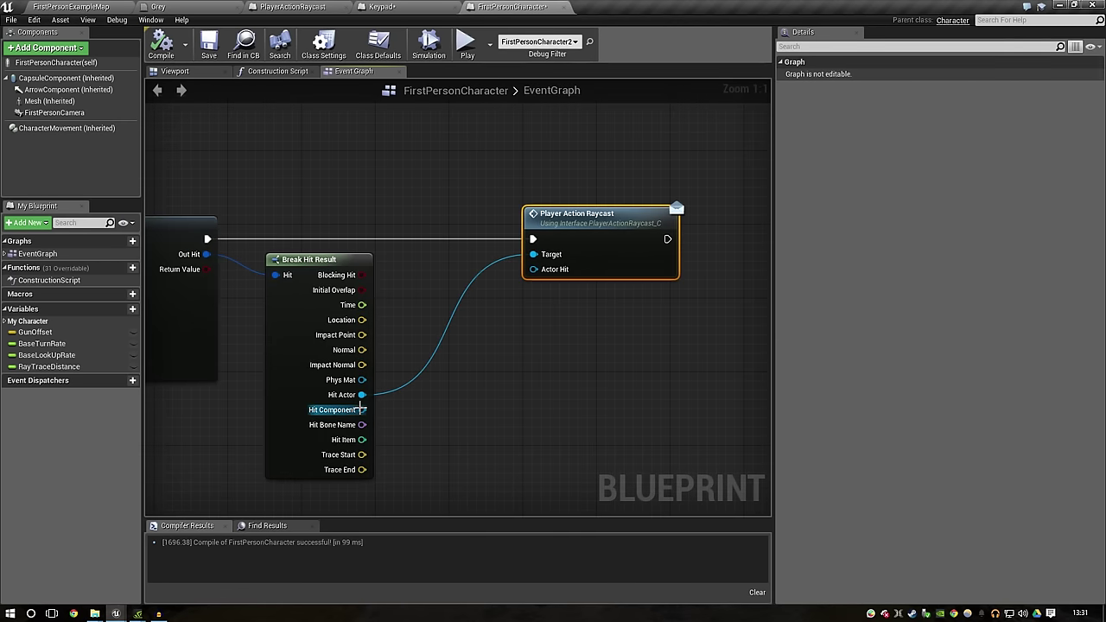
left_click_drag(362, 410, 545, 260)
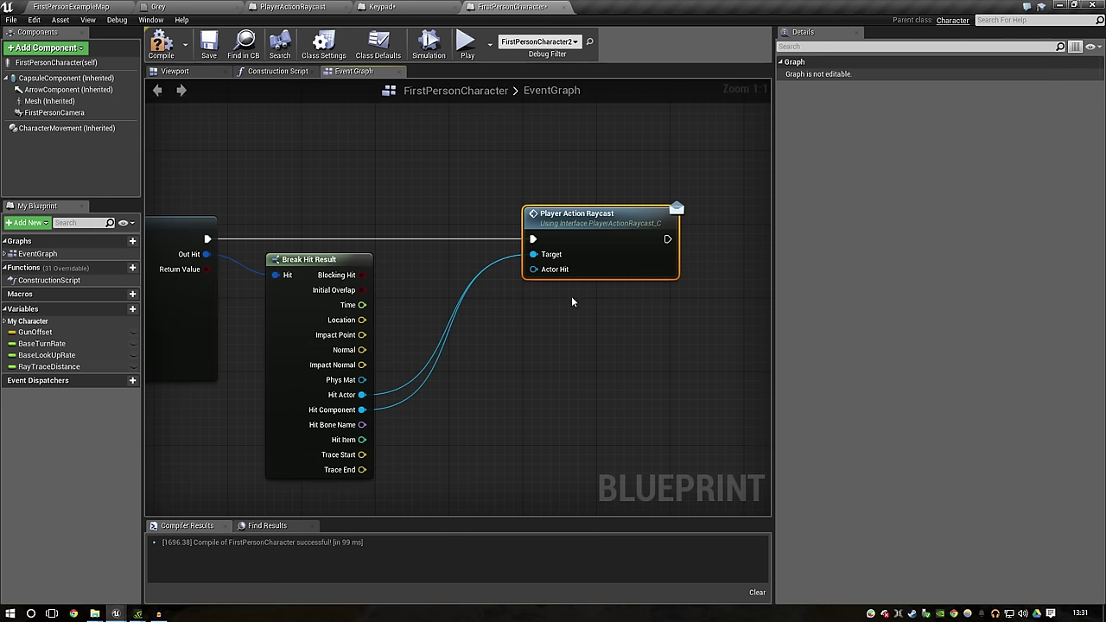
key("ctrl+z")
mouse_move(362, 396)
left_mouse_down()
mouse_move(546, 281)
mouse_move(535, 269)
left_mouse_up()
left_click(554, 259)
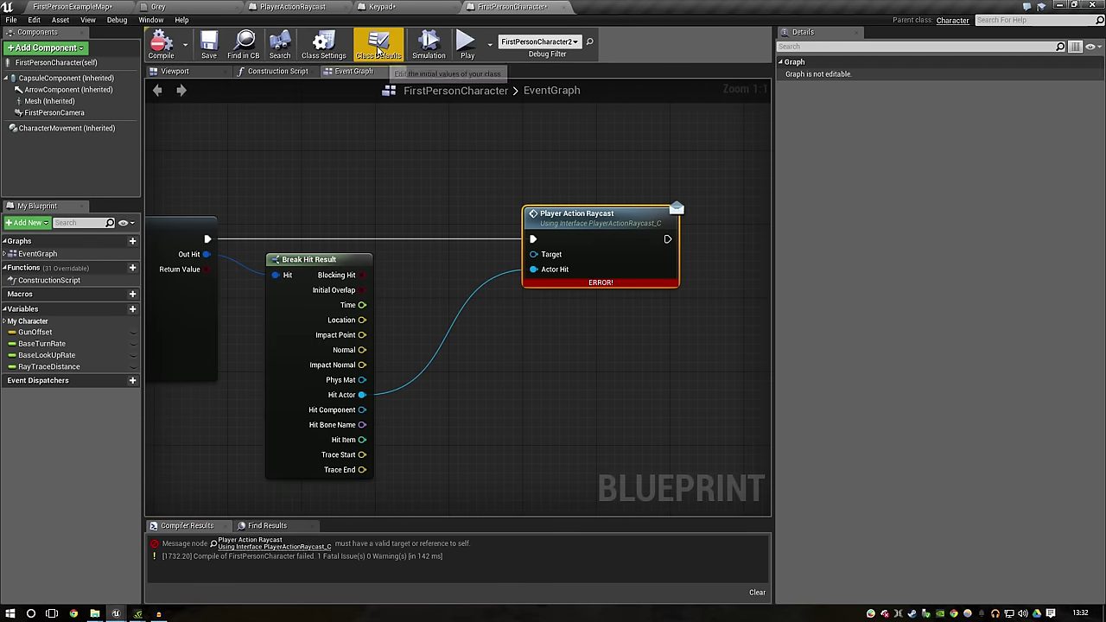
left_click(292, 6)
left_click(104, 6)
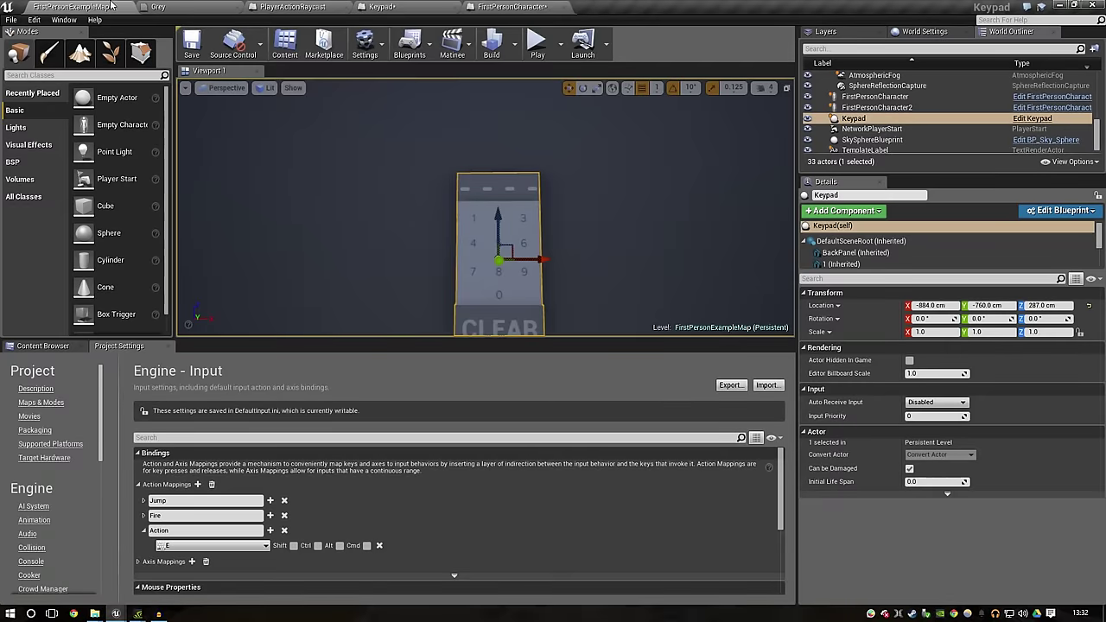
Step: Add a ComponentHit input of type Actor Component to PlayerActionRaycast and save all
left_click(286, 6)
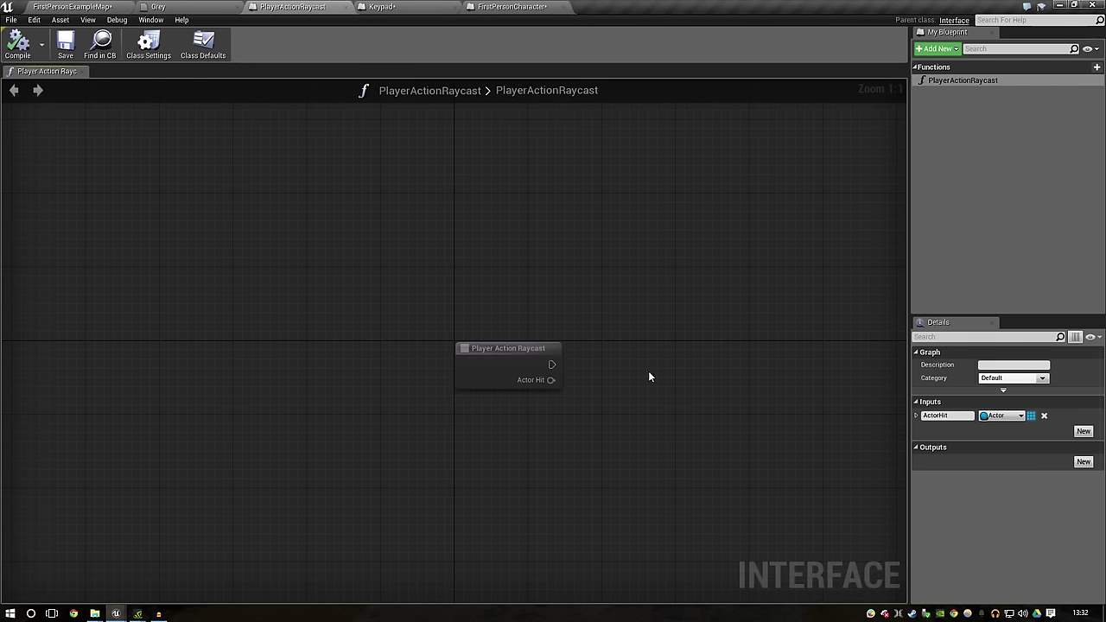
left_click(1084, 431)
left_click(967, 430)
type("O")
type("omponentHit")
key("Return")
left_click(1010, 432)
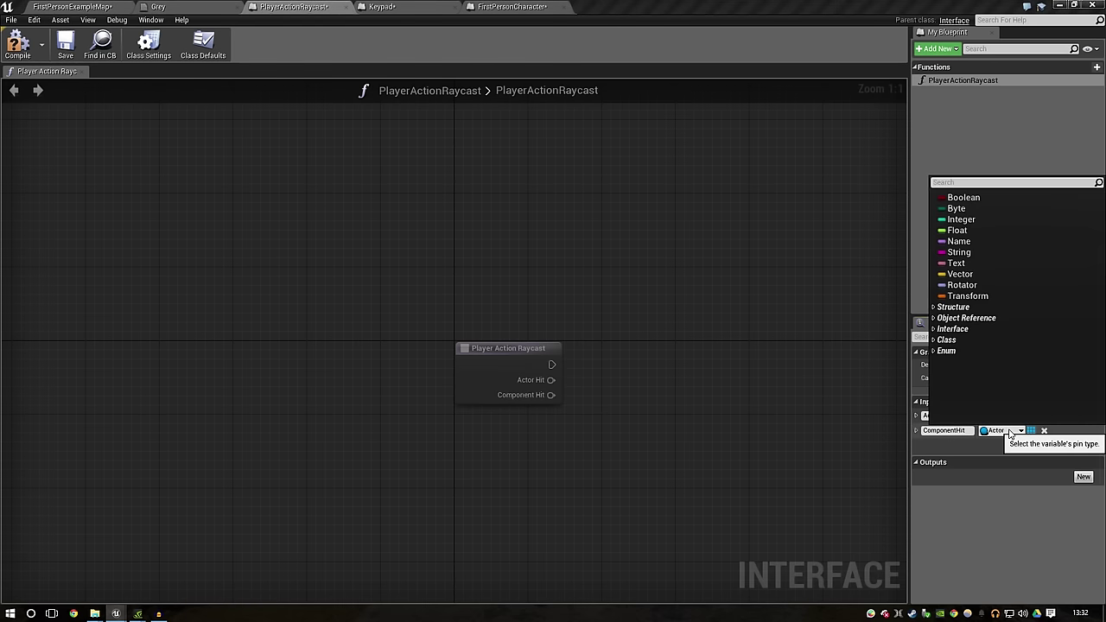
type("compon")
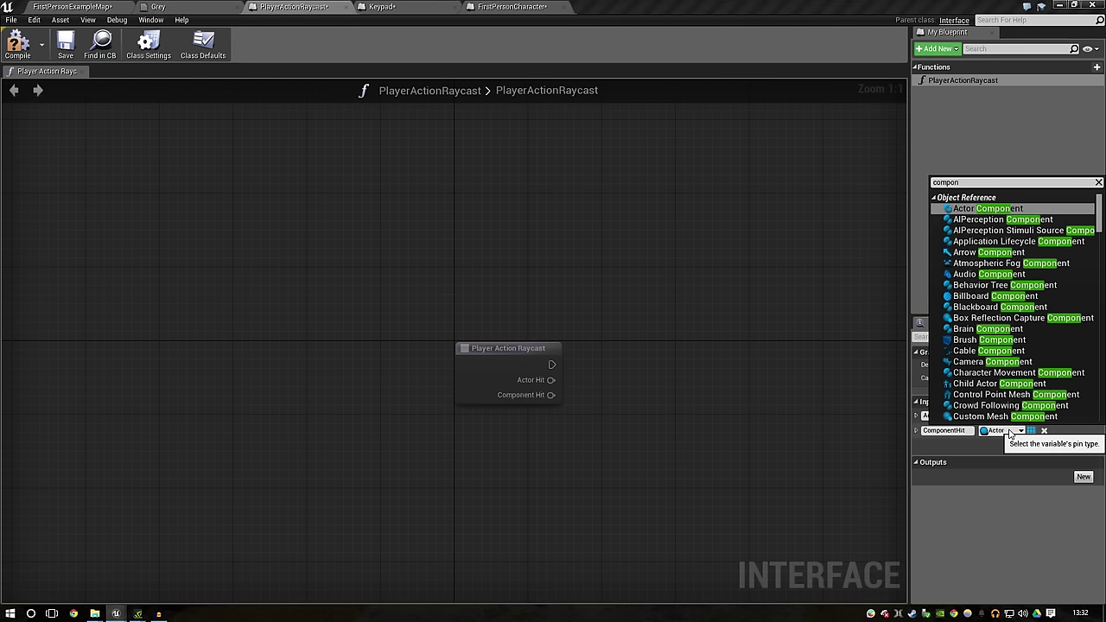
left_click(1026, 206)
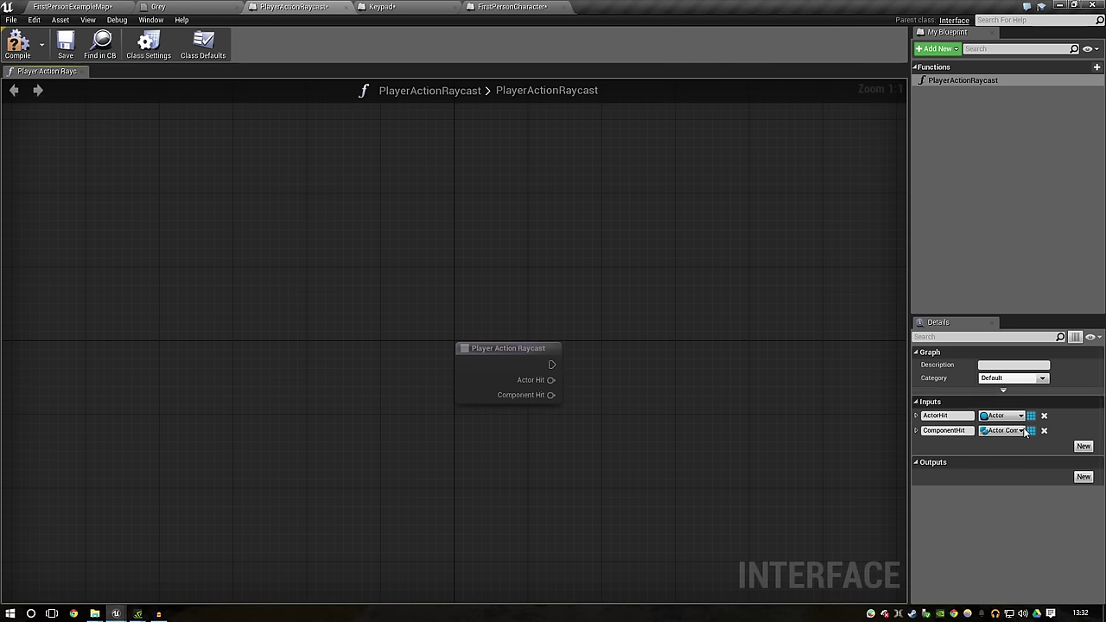
key("ctrl+shift+s")
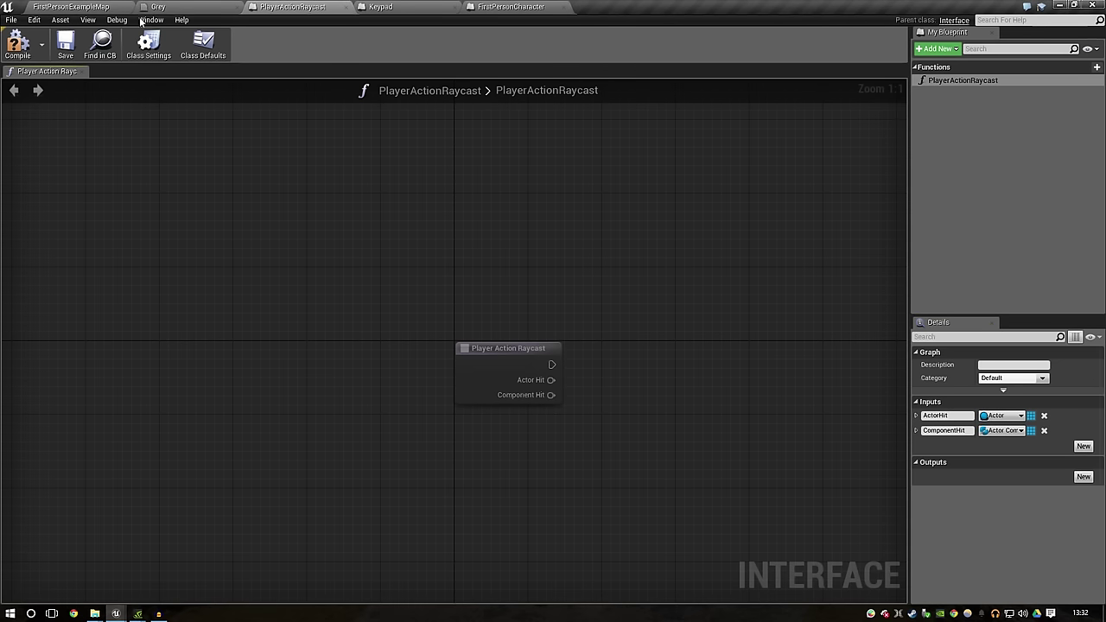
left_click(72, 6)
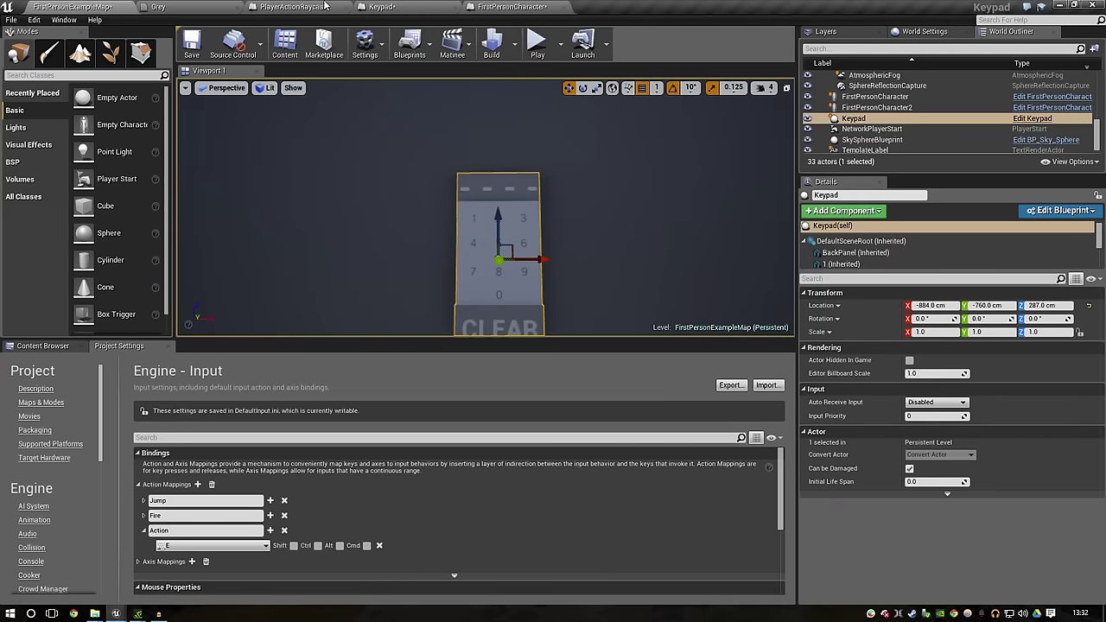
Step: Wire Hit Component to Component Hit, Hit Actor to Actor Hit and Target, then compile and save
left_click(294, 6)
left_click(510, 6)
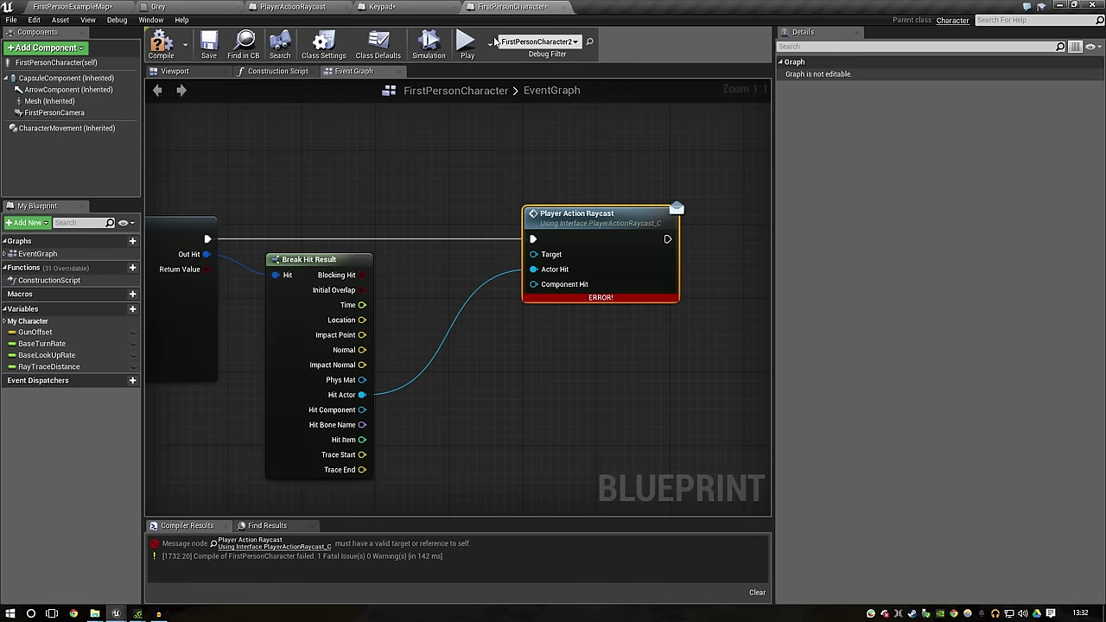
left_click(556, 275, "alt")
left_click_drag(362, 409, 545, 295)
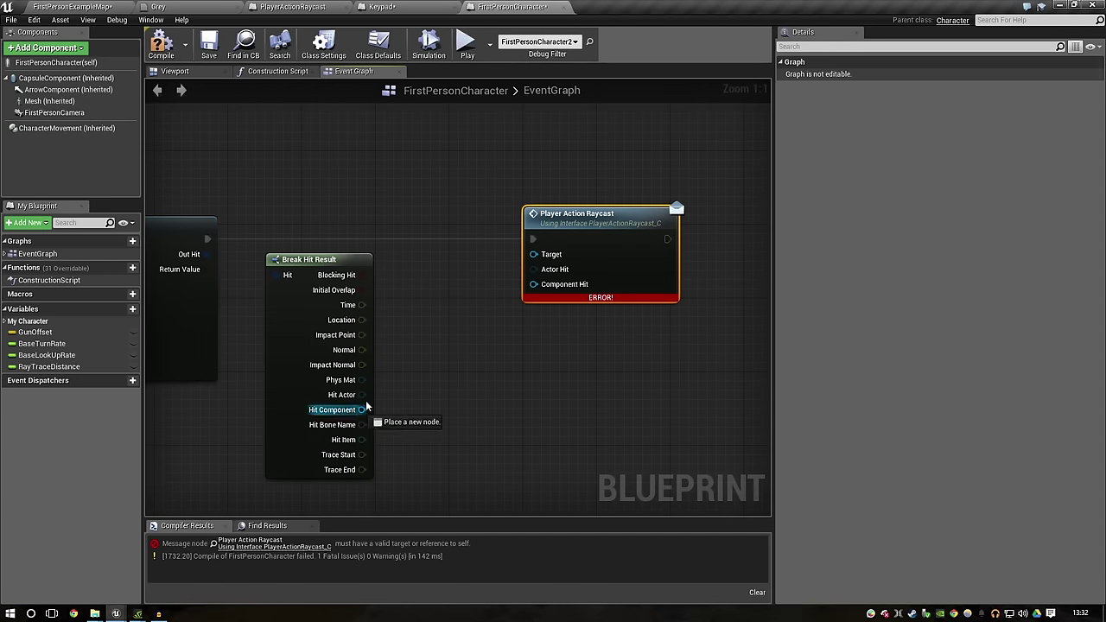
left_click_drag(362, 395, 560, 273)
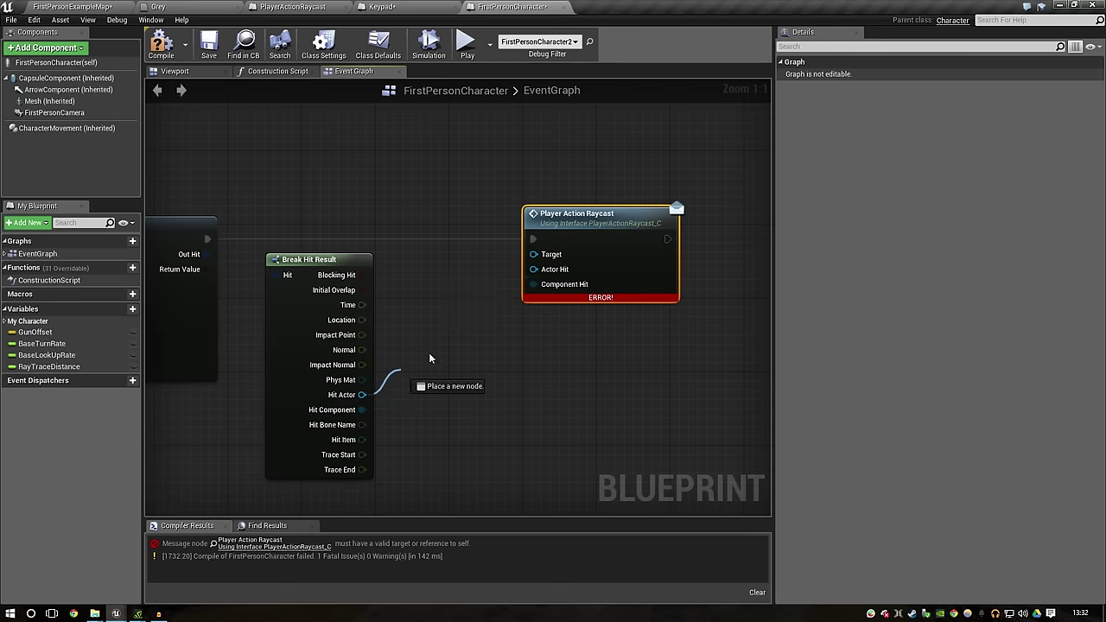
left_click_drag(362, 395, 534, 254)
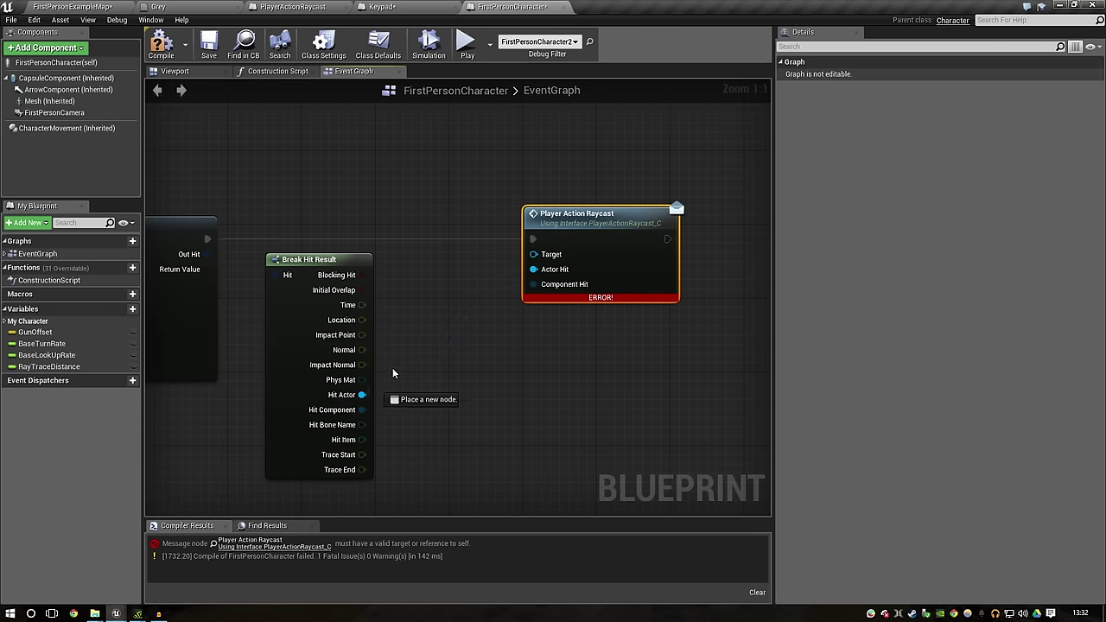
left_click(161, 48)
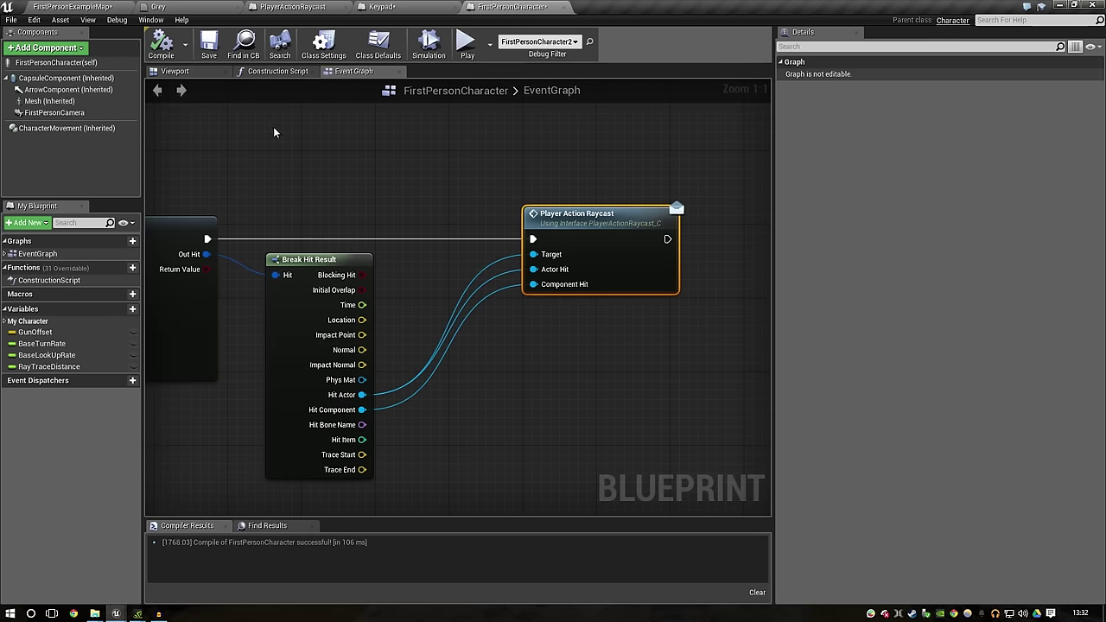
left_click(209, 47)
left_click(199, 6)
left_click(276, 6)
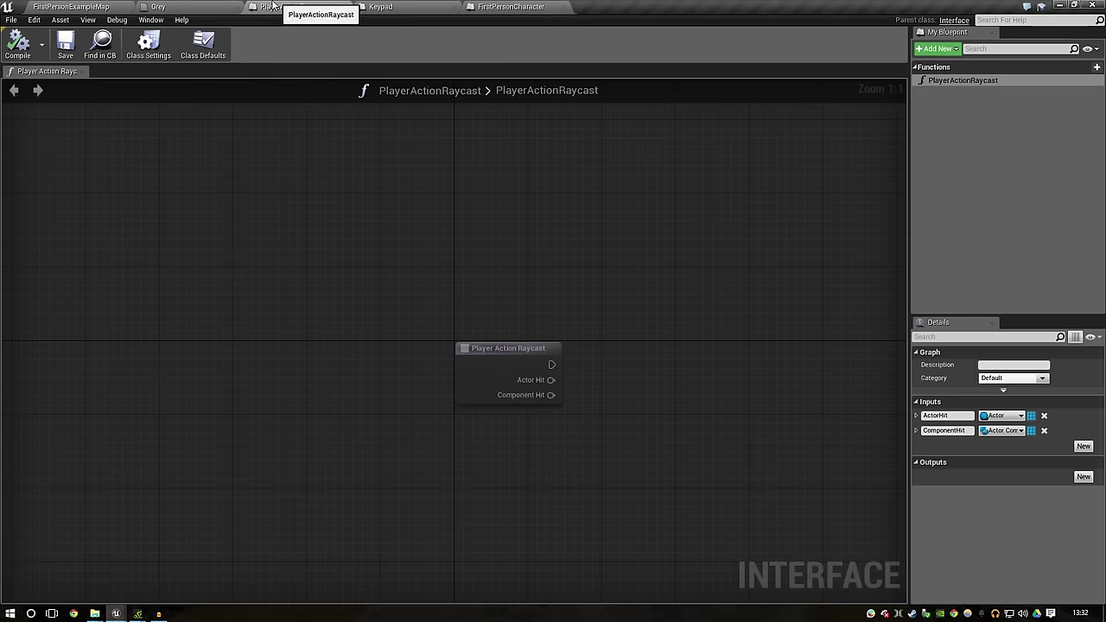
Step: Feed Component Hit's Get Display Name into Keypad's Print String, then start Play
left_click(383, 6)
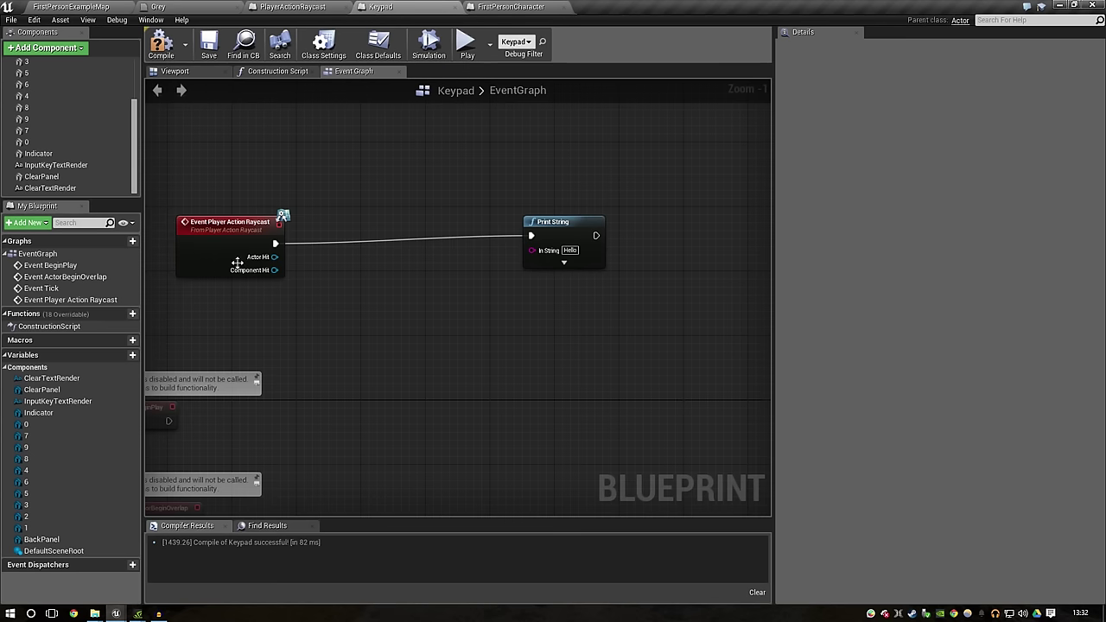
left_click_drag(274, 270, 362, 259)
type("get name")
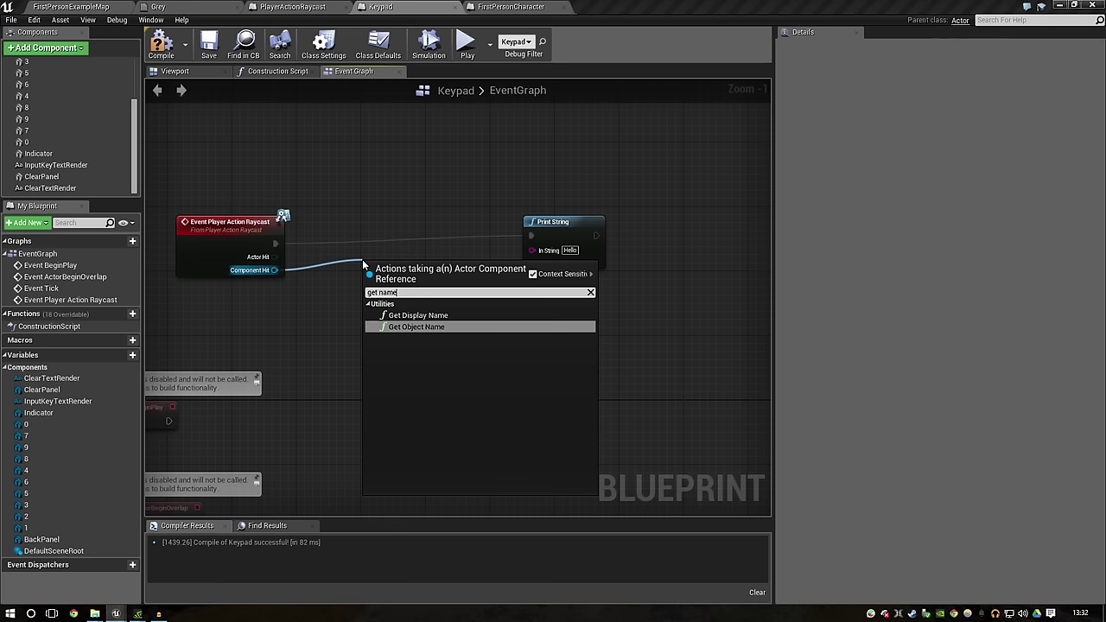
key("Return")
left_click_drag(447, 283, 532, 250)
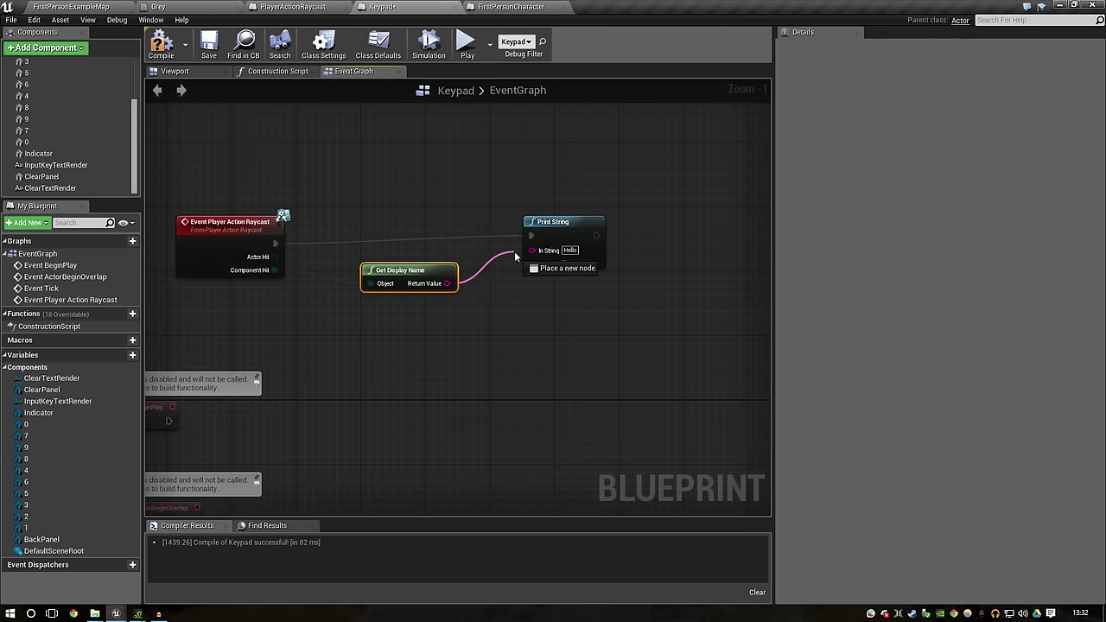
left_click(160, 43)
left_click(71, 6)
left_click(537, 44)
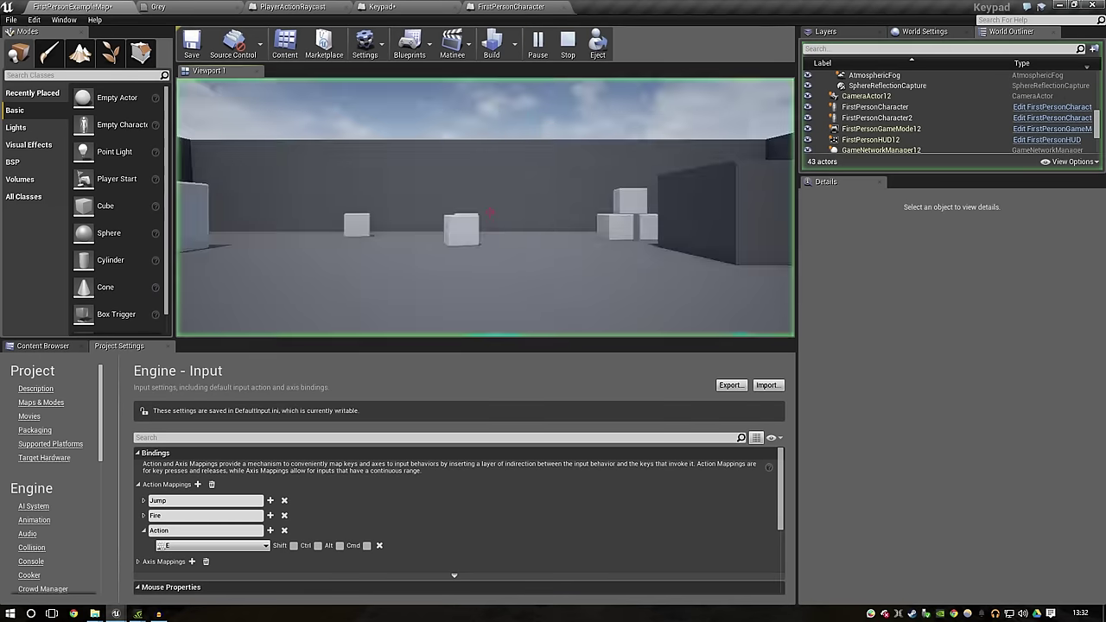
Step: Test keypad hits, printing names like BackPanel Cube, then stop and save the map
key("e")
key("e")
key("e")
key("e")
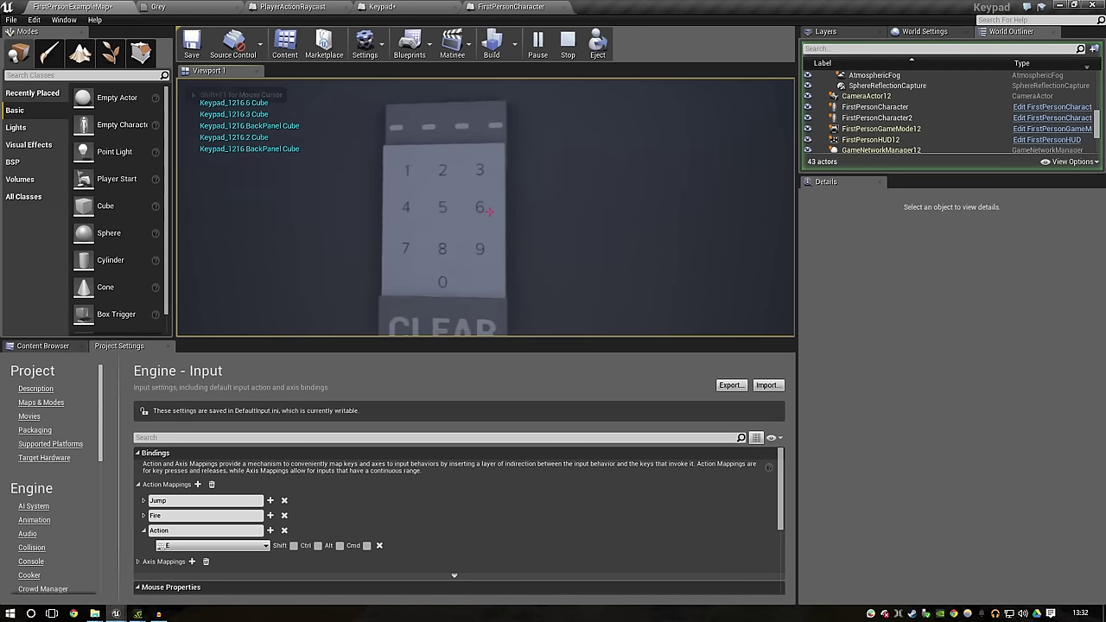
key("e")
key("e")
key("e")
key("e")
key("e")
key("e")
key("Escape")
key("ctrl+s")
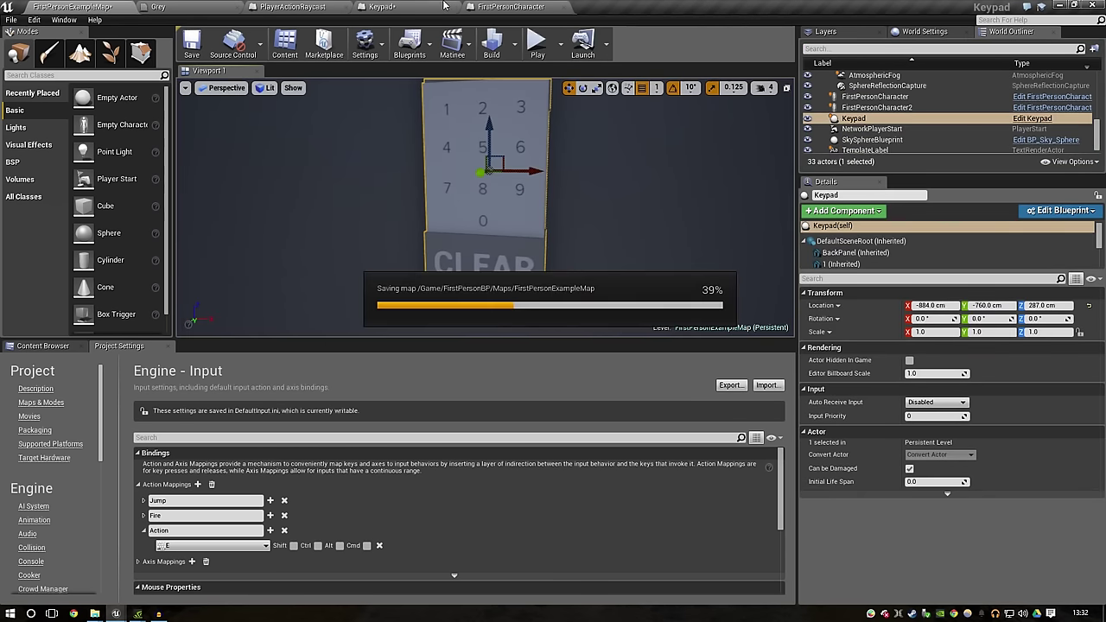
left_click(443, 6)
Step: Filter Details to tag and add component tags to keys 1 and 2, tagging key 2 as '2'
left_click(45, 100)
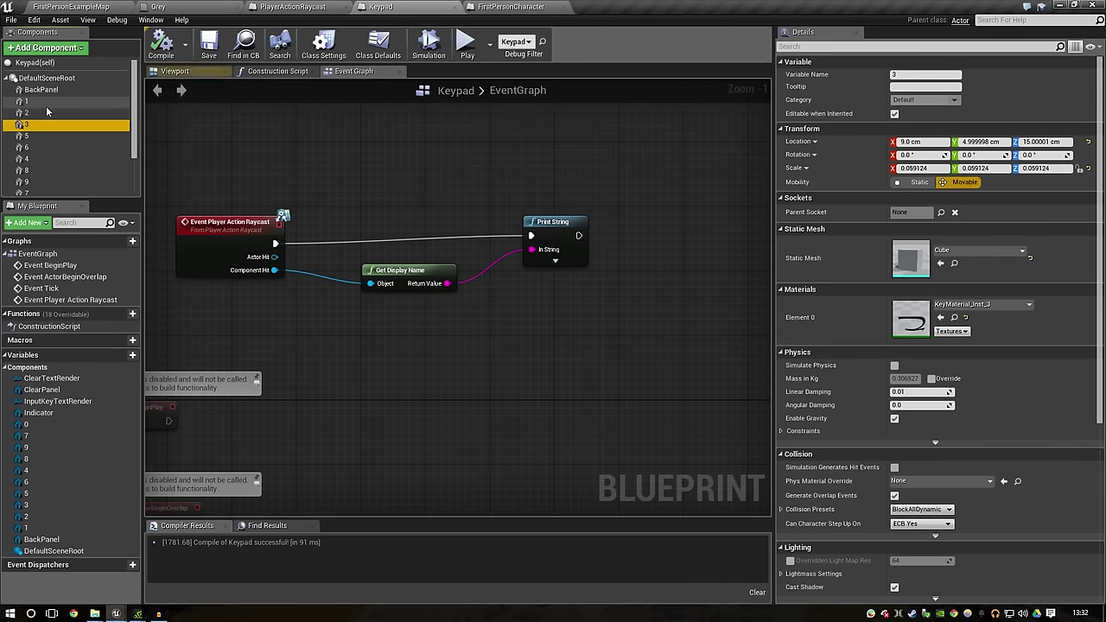
left_click(52, 100)
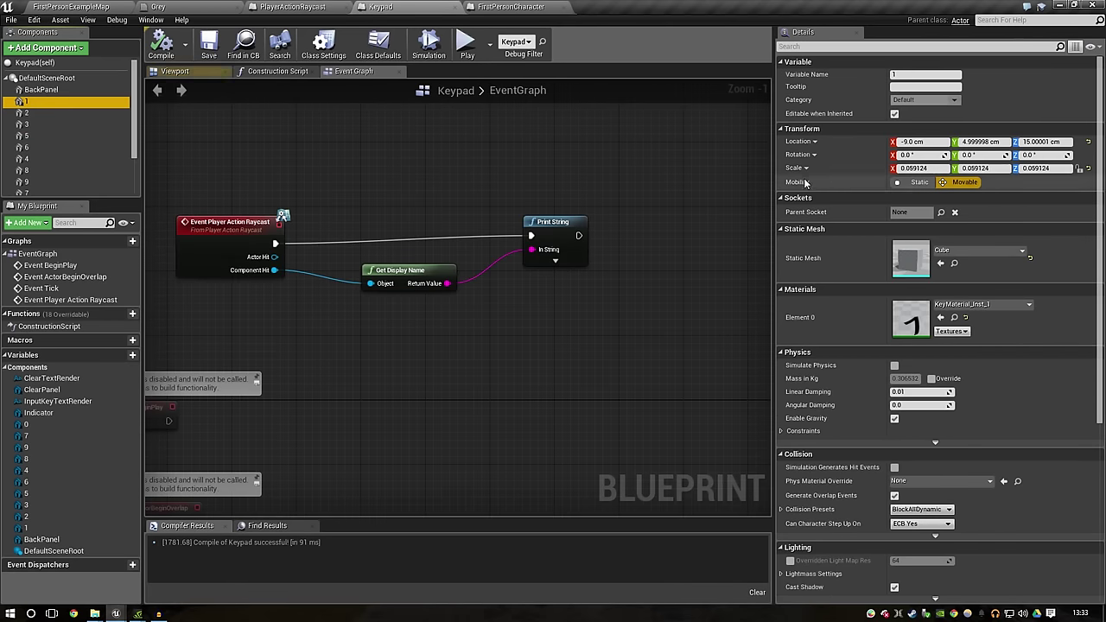
scroll(932, 250, "down", 5)
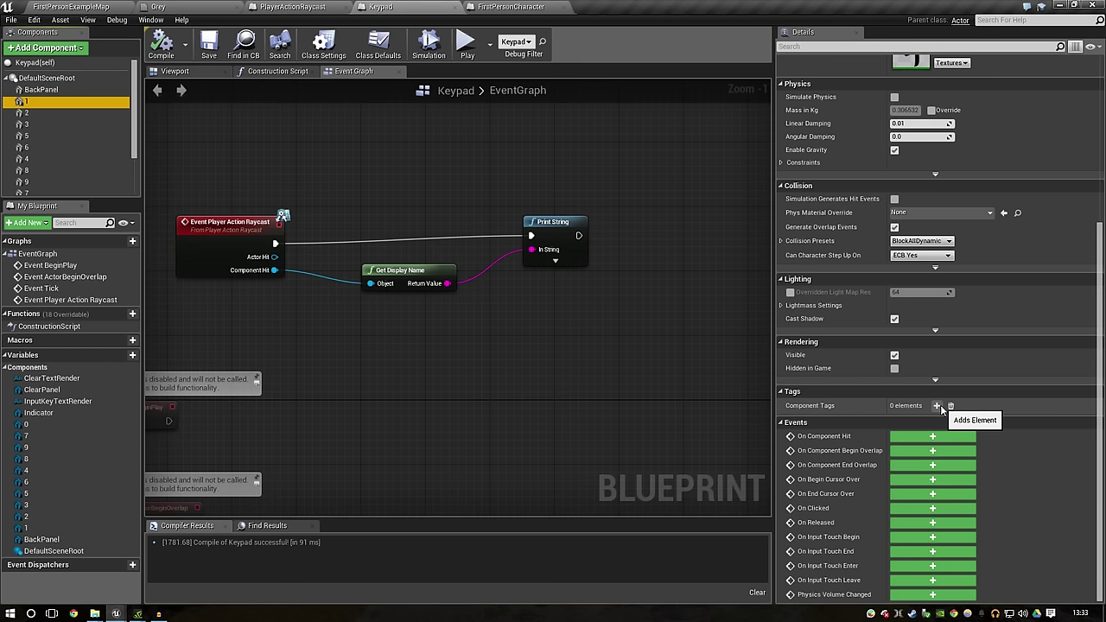
left_click(800, 47)
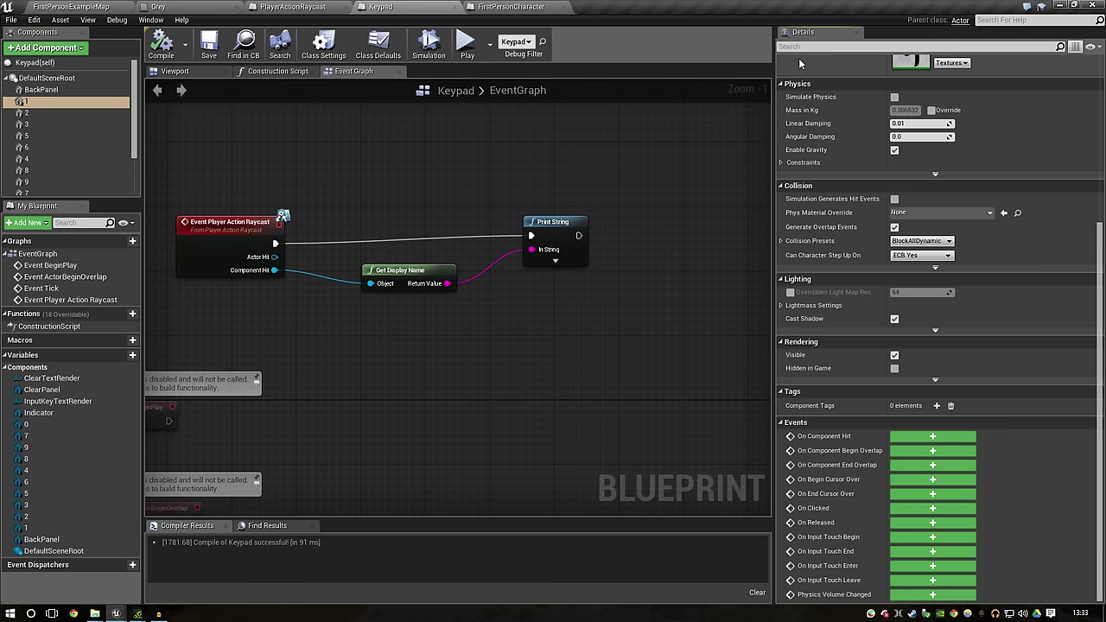
type("tag")
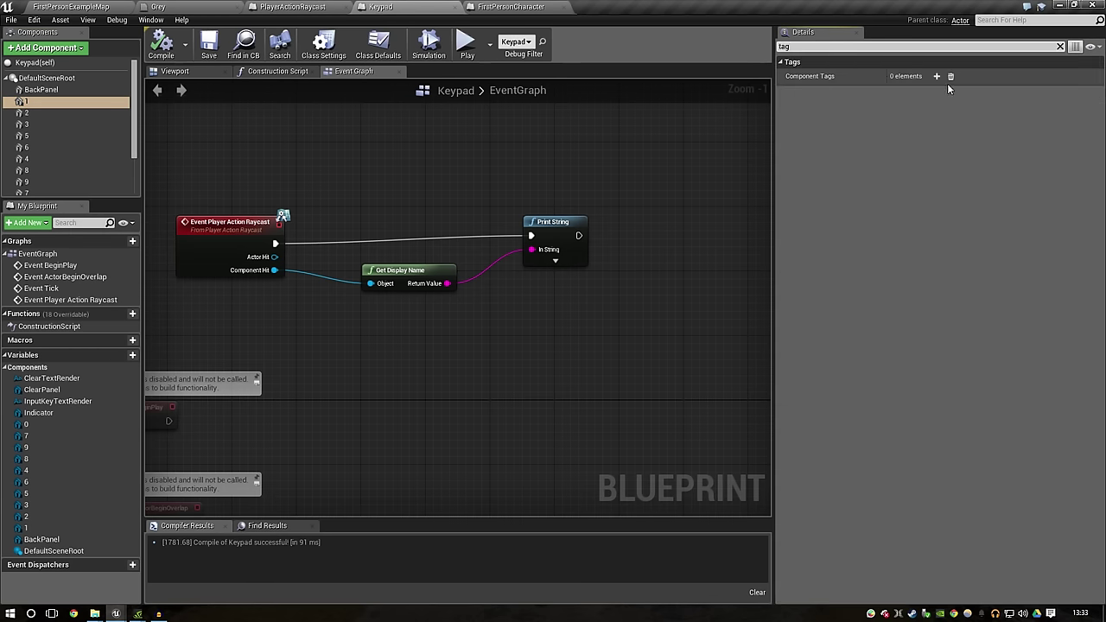
left_click(936, 76)
left_click(46, 112)
left_click(933, 78)
left_click(916, 91)
type("2")
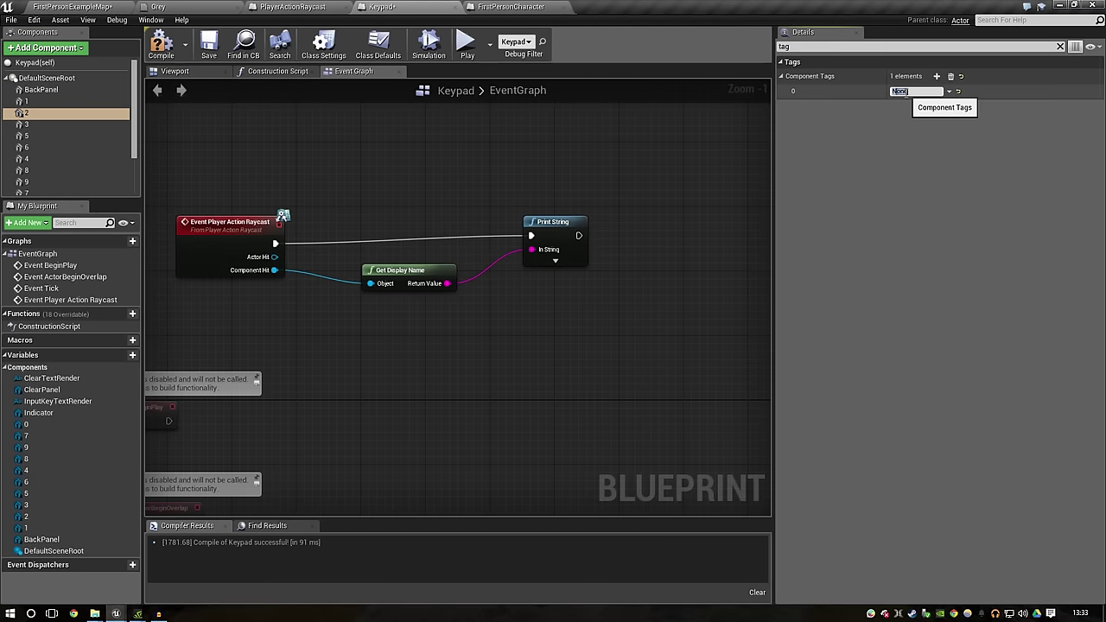
Step: Add component tag entries to number keys 3, 5, 6 and 4
left_click(39, 124)
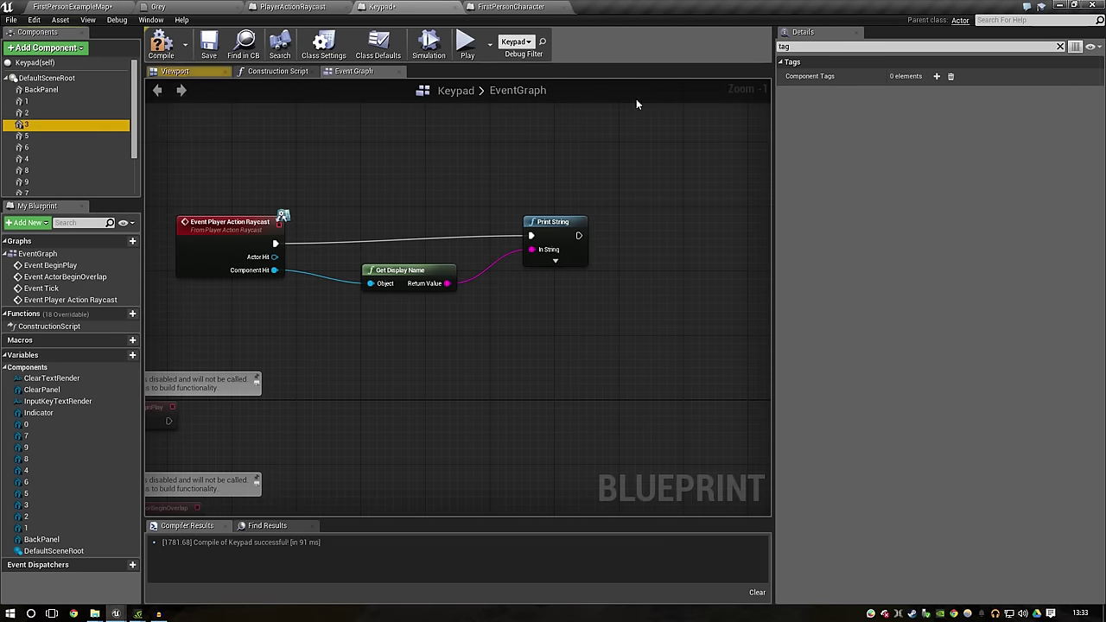
left_click(937, 77)
left_click(930, 91)
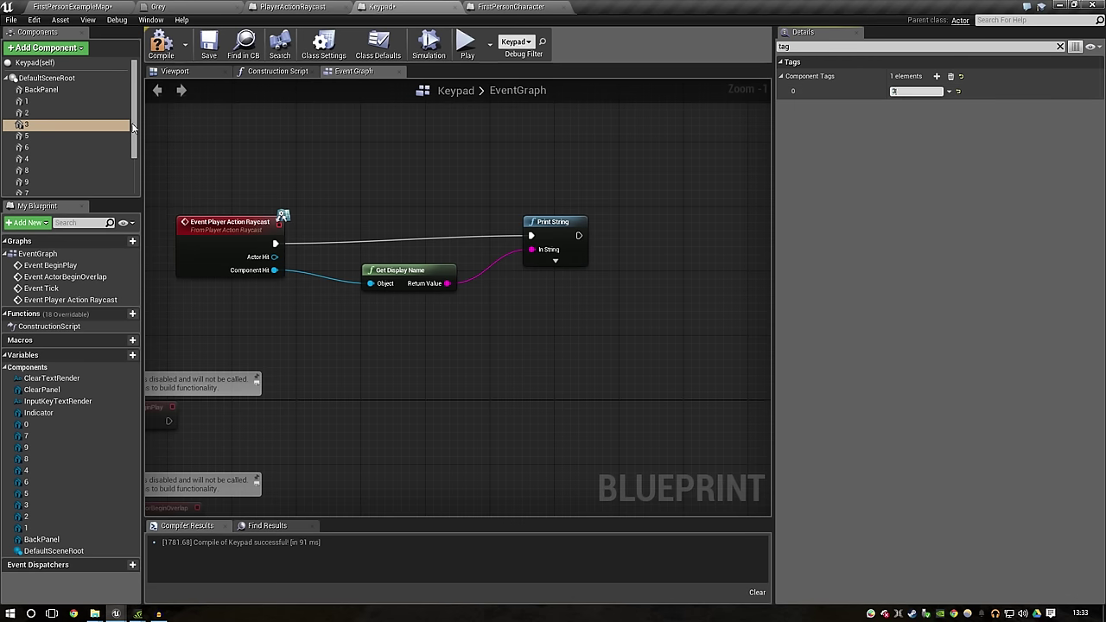
left_click(57, 135)
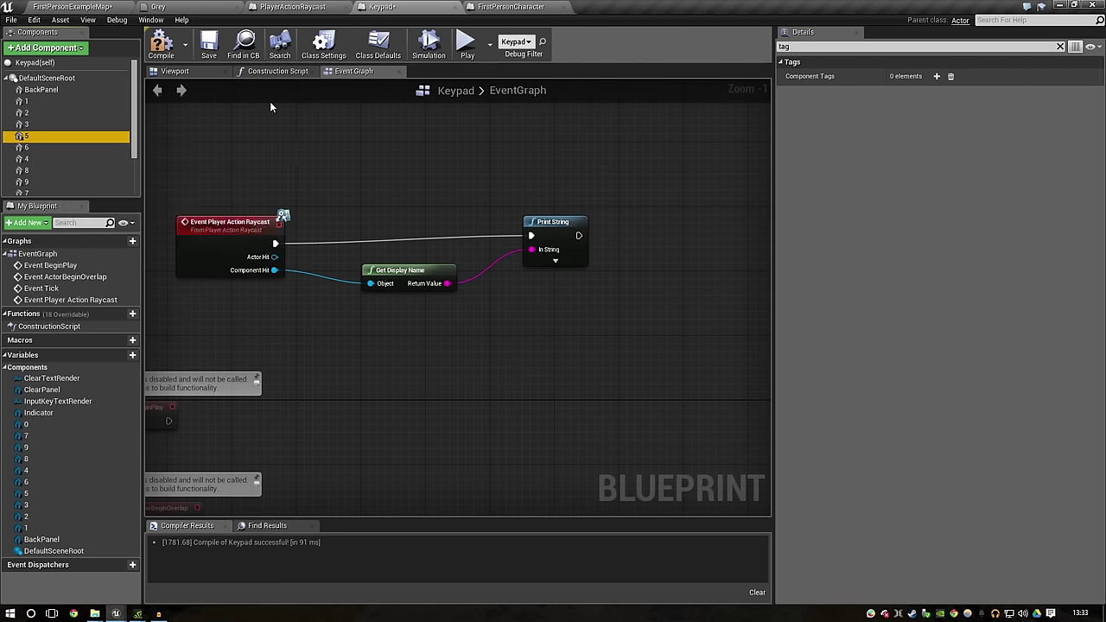
left_click(936, 76)
left_click(928, 91)
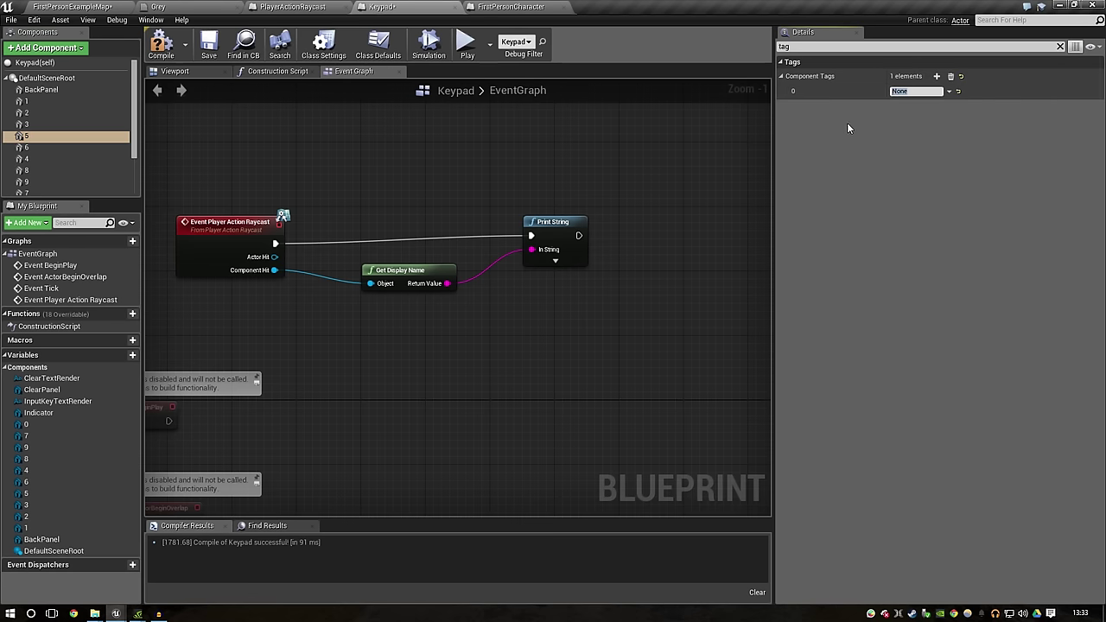
left_click(26, 147)
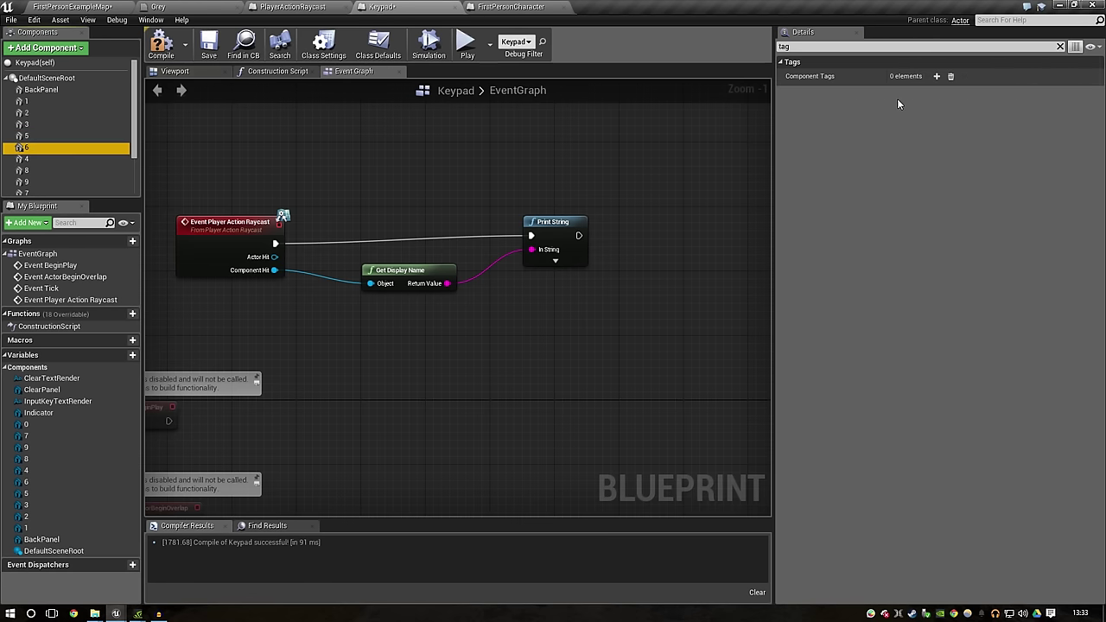
left_click(936, 77)
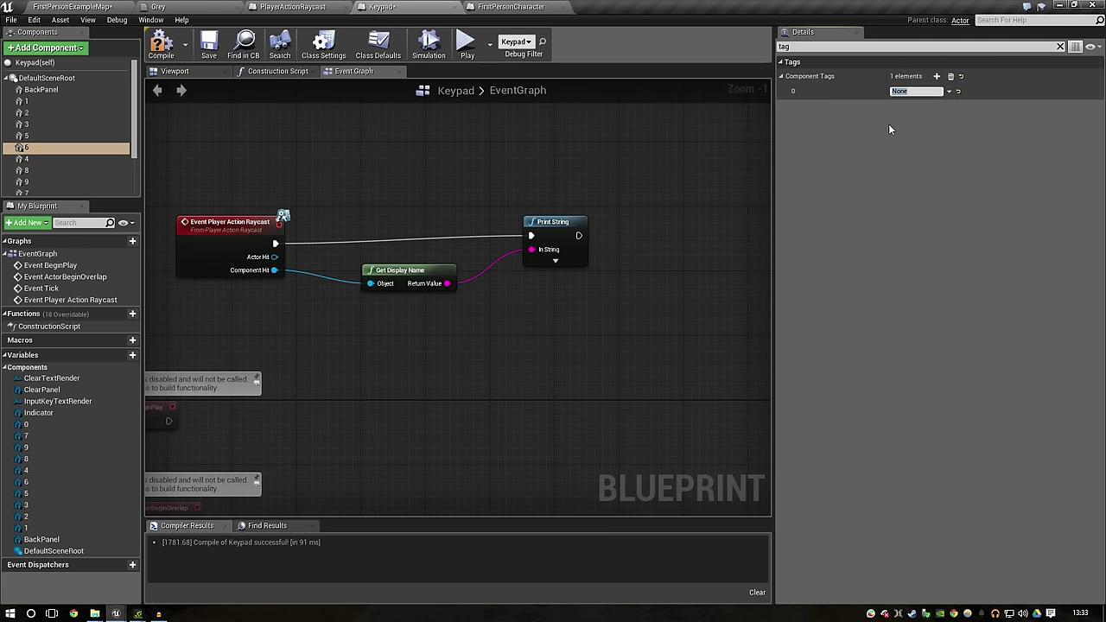
left_click(26, 159)
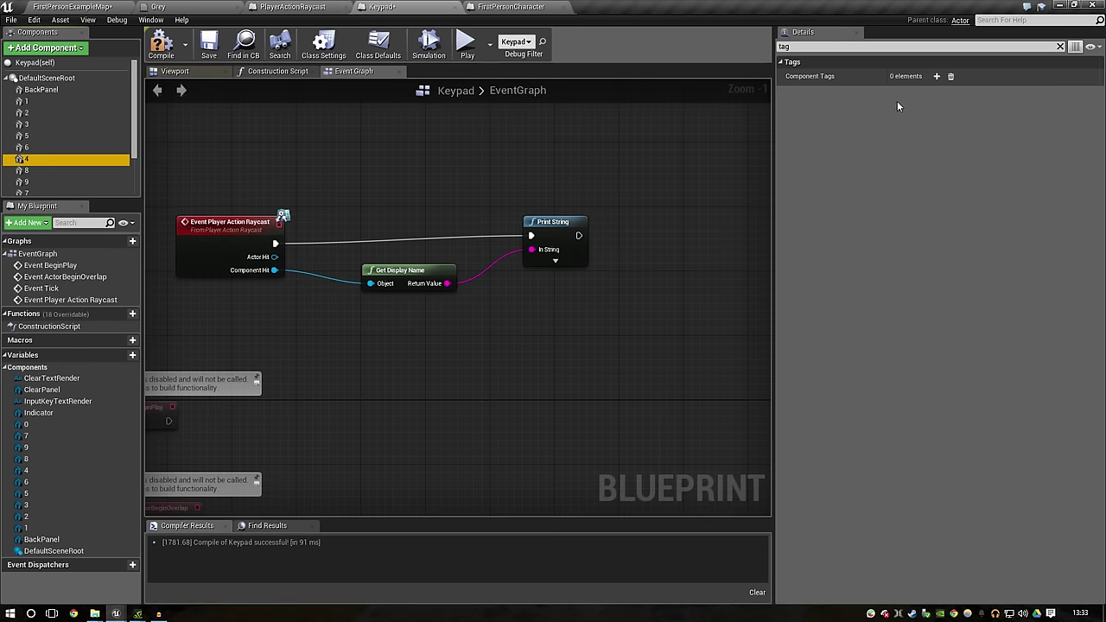
left_click(943, 76)
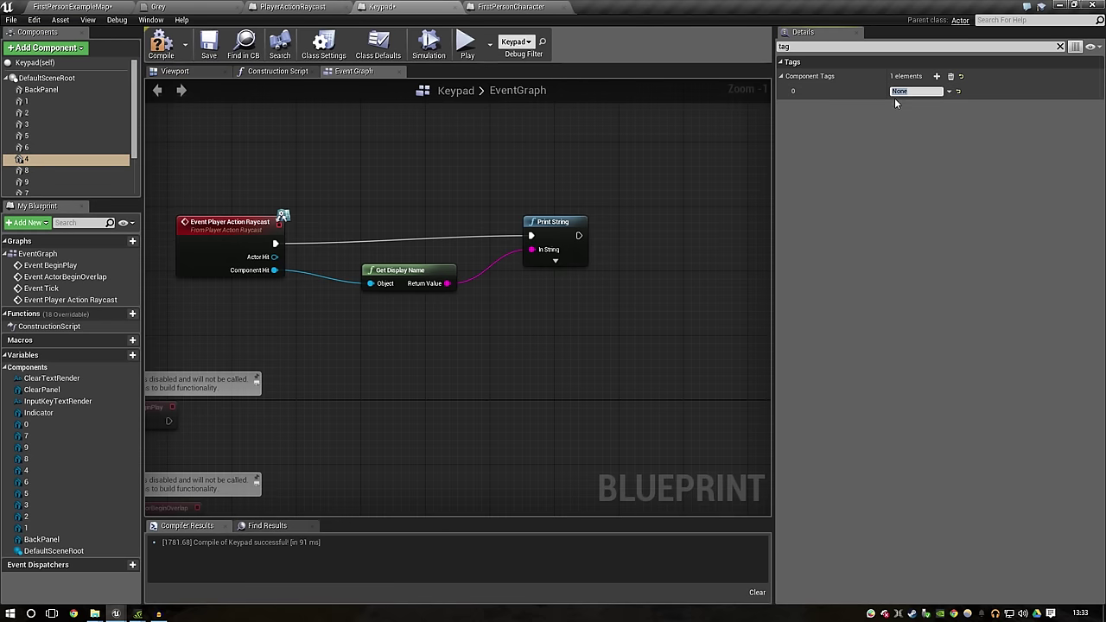
Step: Add component tag entries to keys 8, 9, 7 and 0, tagging key 0 as '0'
left_click(26, 170)
left_click(938, 76)
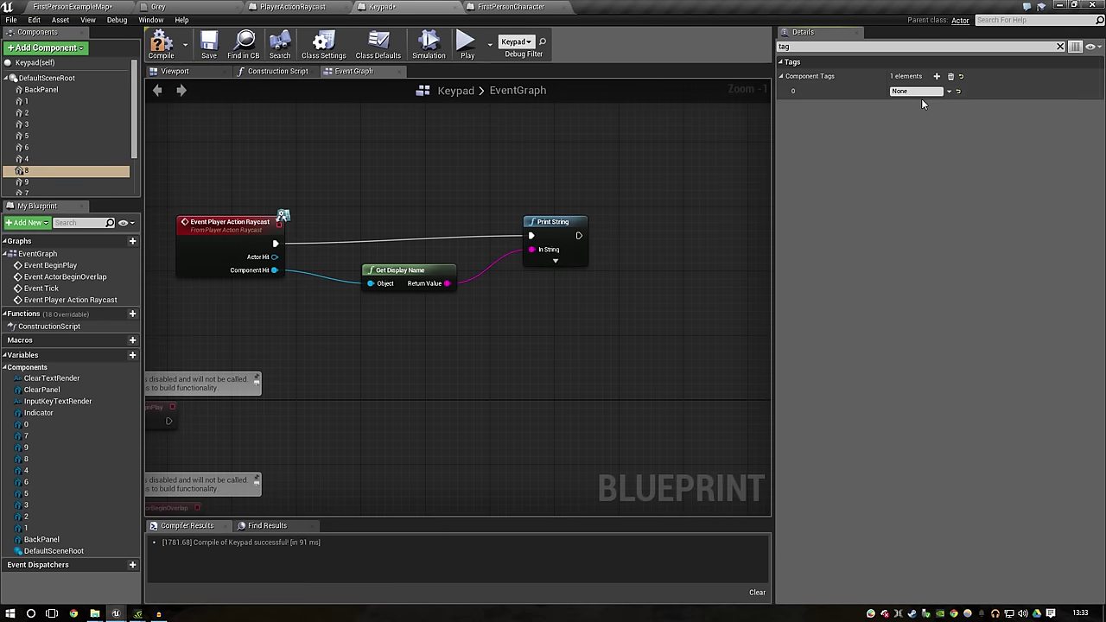
type("8")
left_click(95, 182)
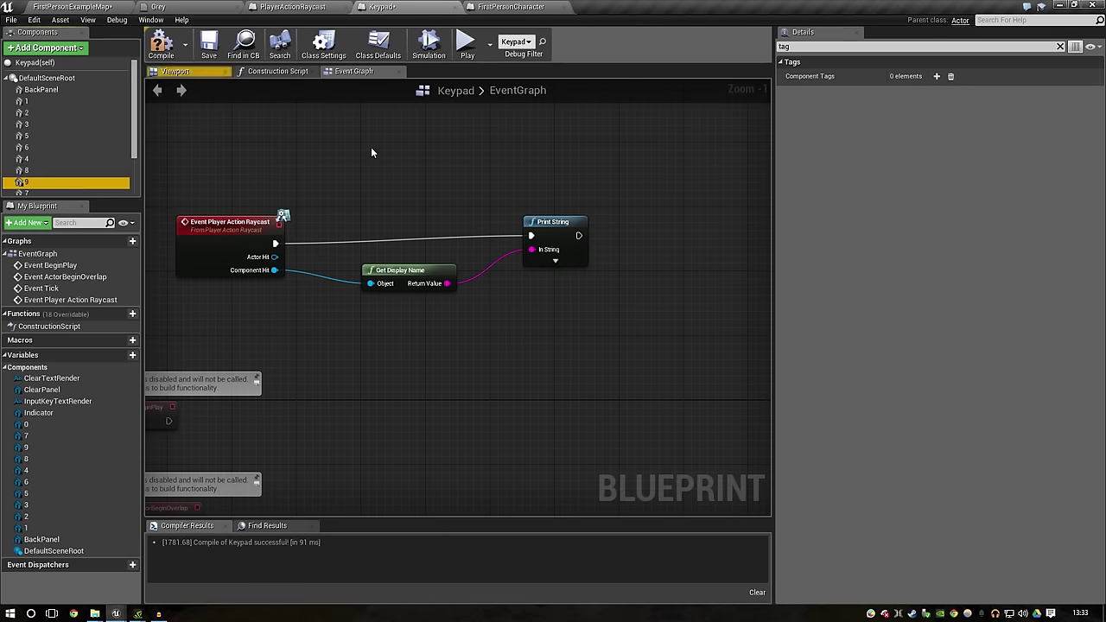
left_click(937, 76)
type("9")
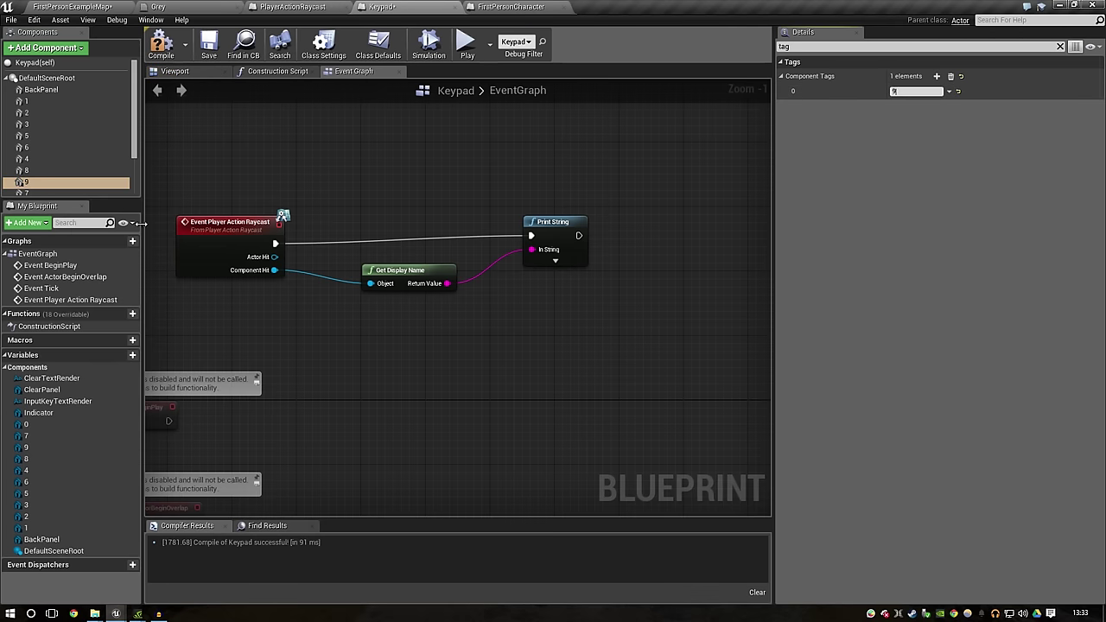
left_click(91, 190)
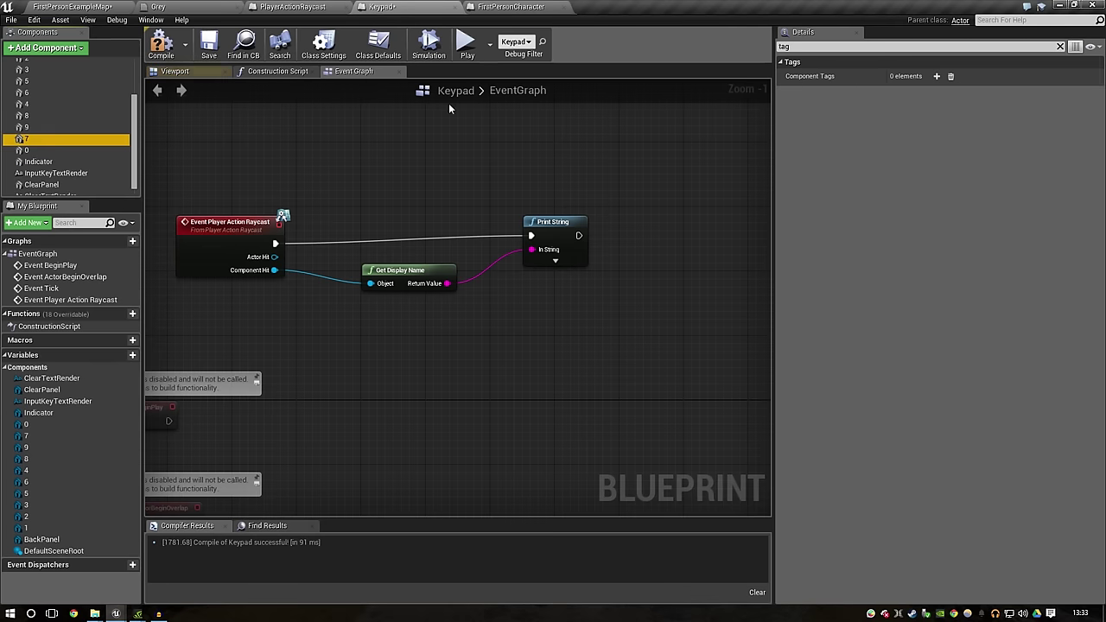
left_click(937, 76)
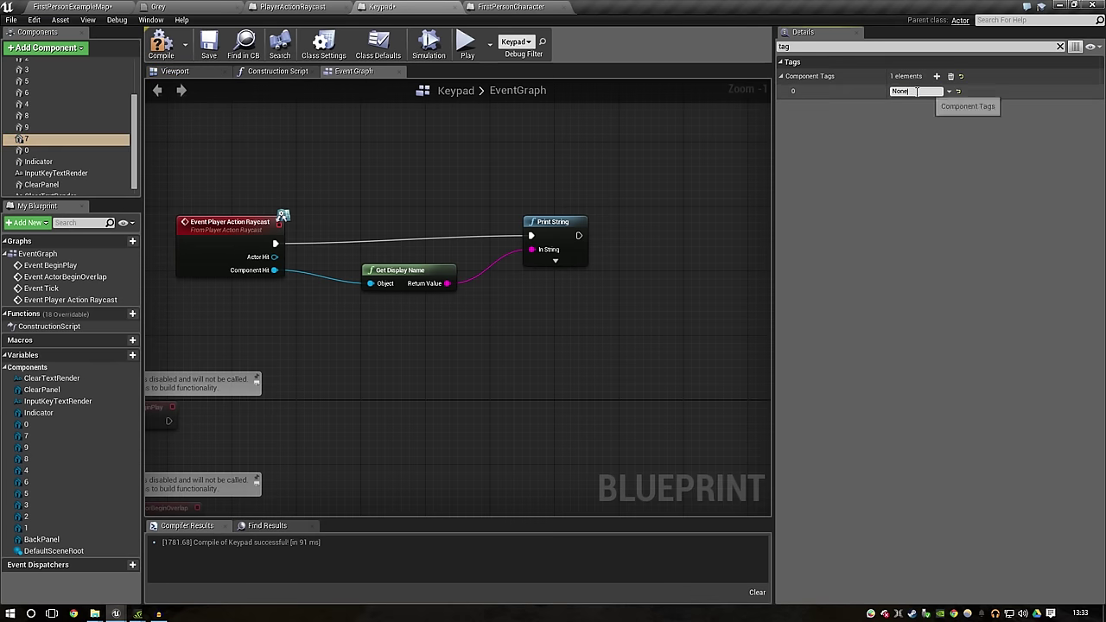
left_click(77, 151)
left_click(937, 76)
type("0")
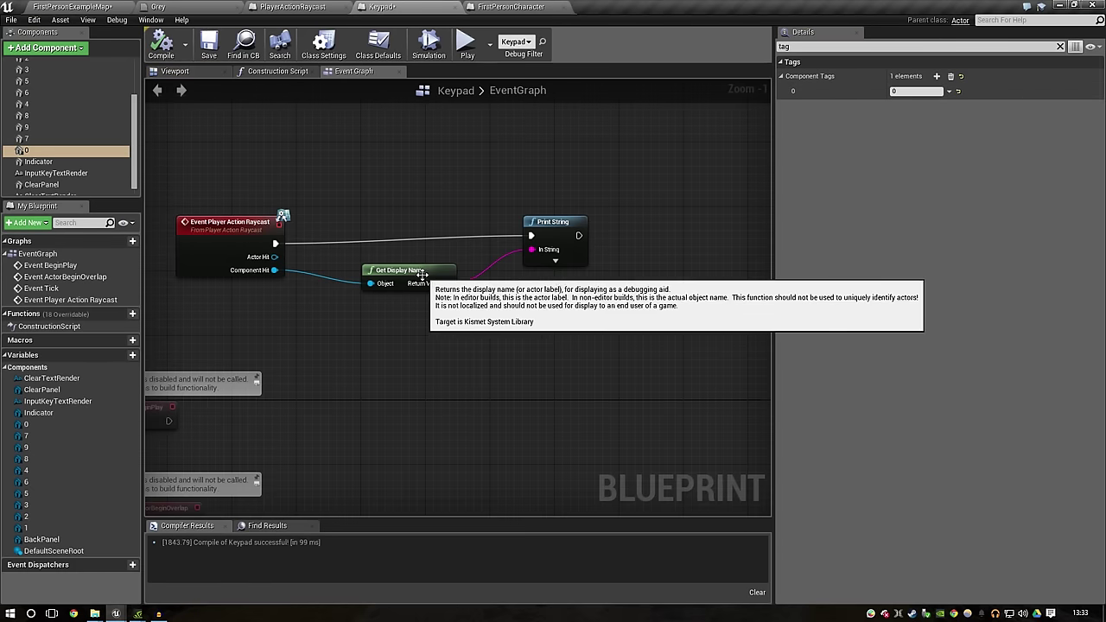
Step: Replace Get Display Name with Component Hit's Get Component Tags and a GET item feeding Print String
left_click(422, 275)
key("Delete")
left_click_drag(274, 271, 363, 280)
type("ge")
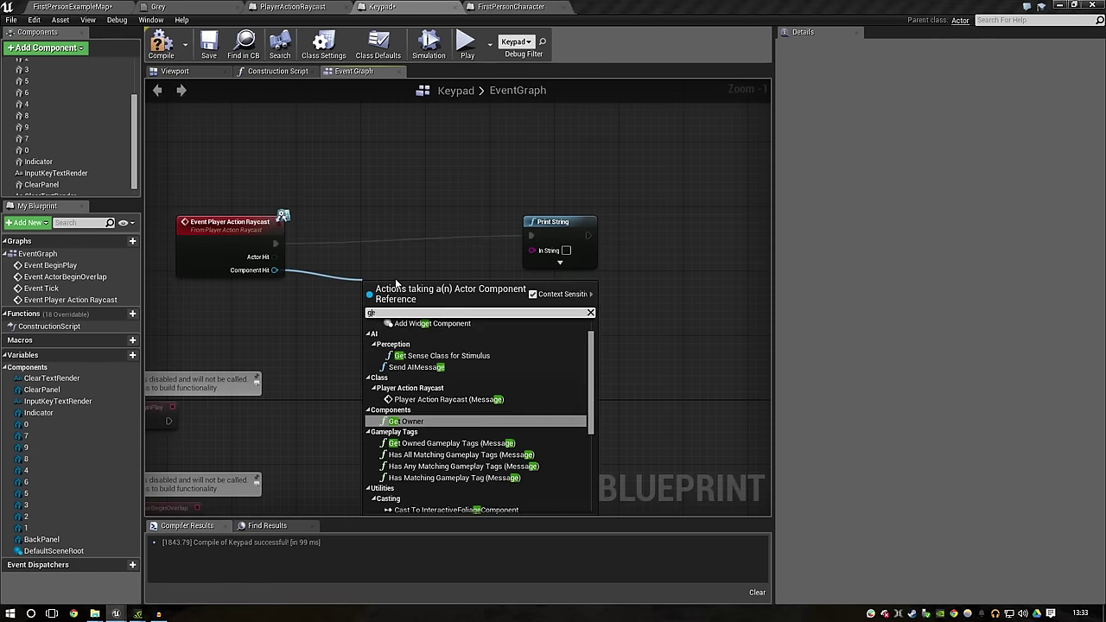
type("t tag")
key("Return")
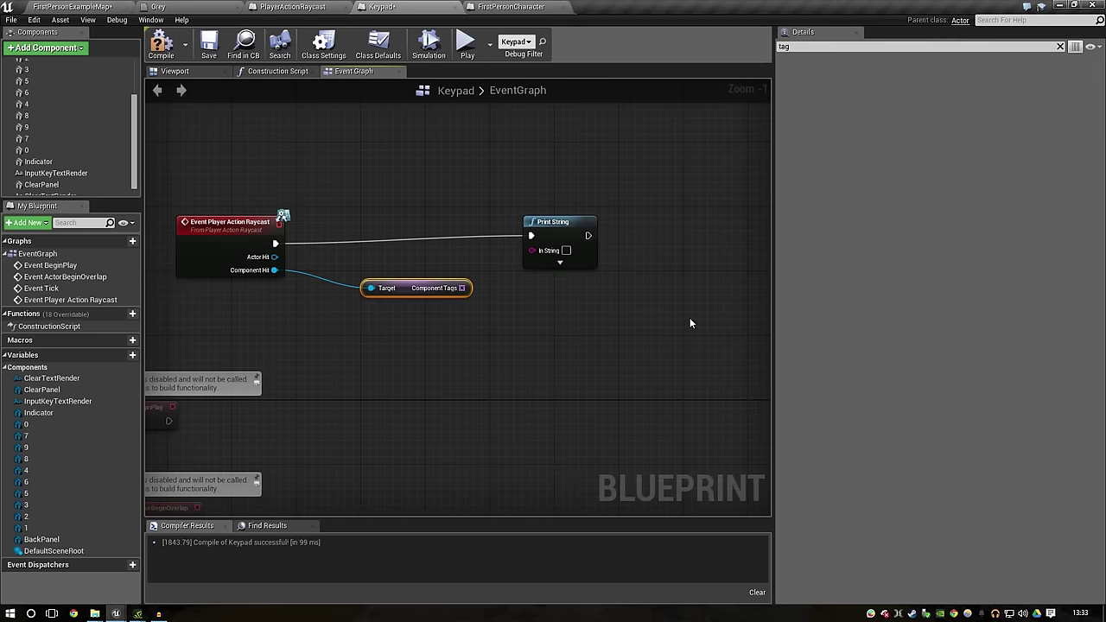
left_click_drag(556, 227, 596, 211)
left_click_drag(462, 287, 499, 264)
type("get")
key("Return")
mouse_move(566, 279)
left_mouse_down()
mouse_move(571, 235)
mouse_move(684, 206)
left_mouse_up()
left_click_drag(553, 241, 633, 281)
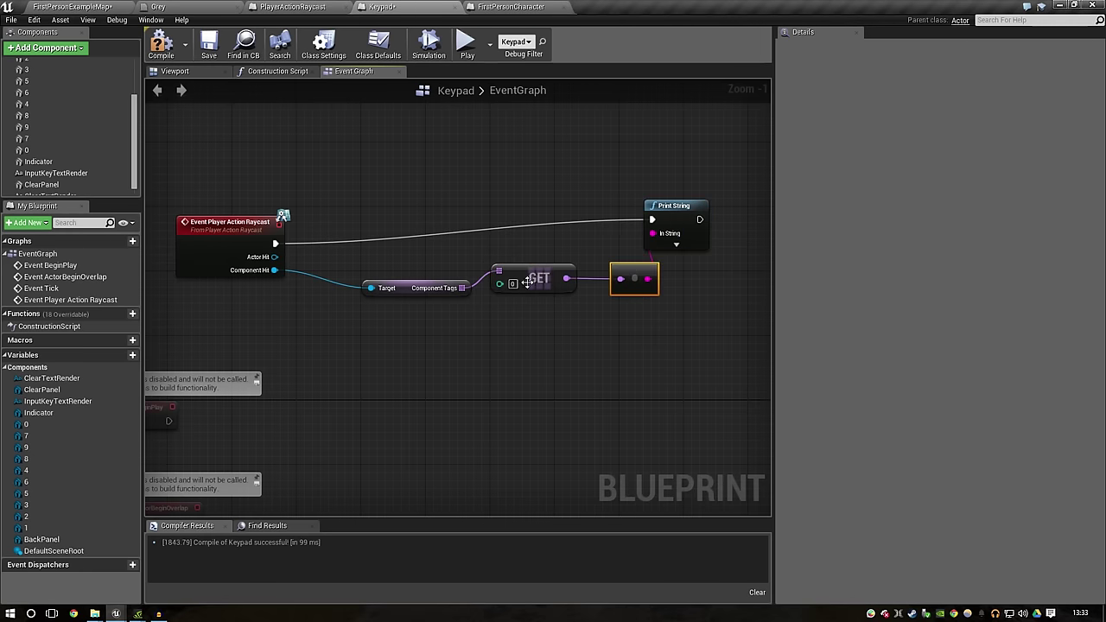
Step: Play-test pressing several keypad keys to print digit tags like 2, 5 and 6
left_click(78, 6)
left_click(538, 42)
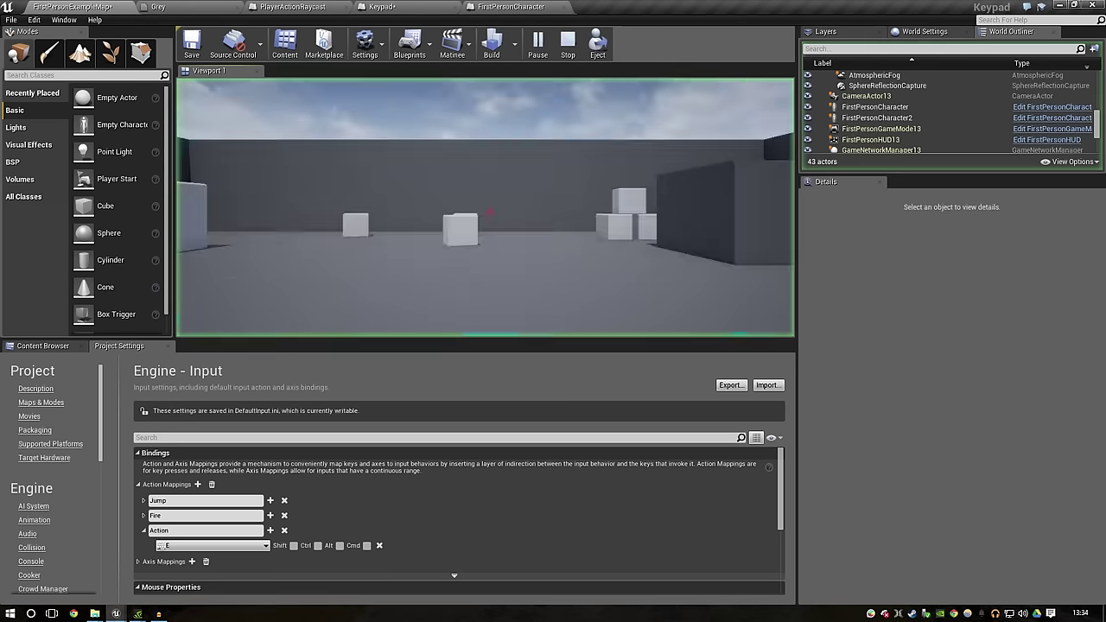
key("w")
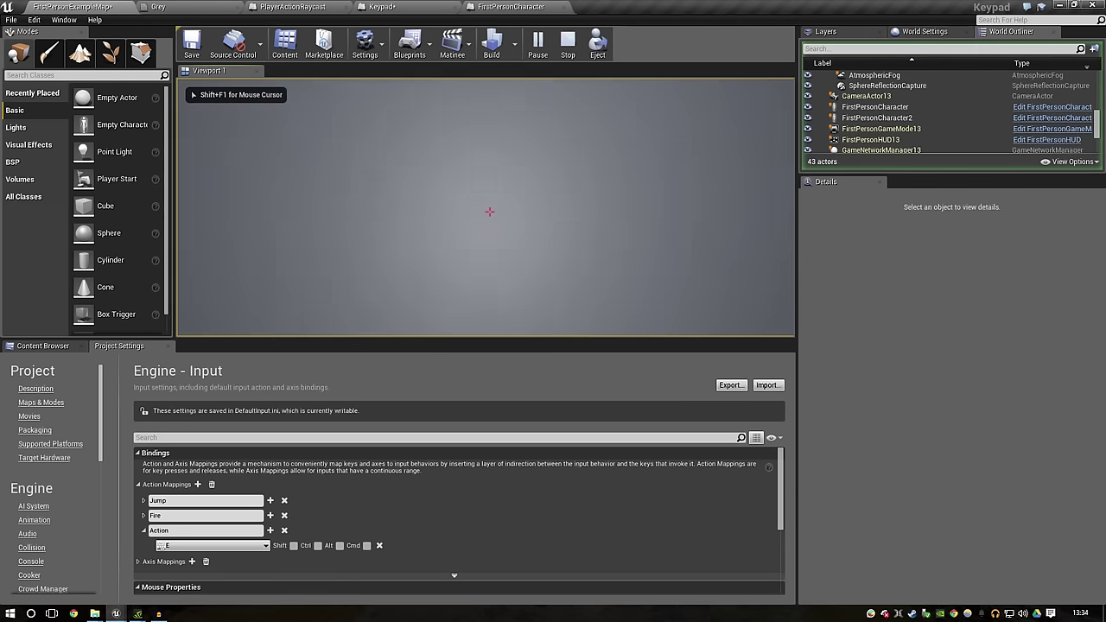
key("s")
key("w")
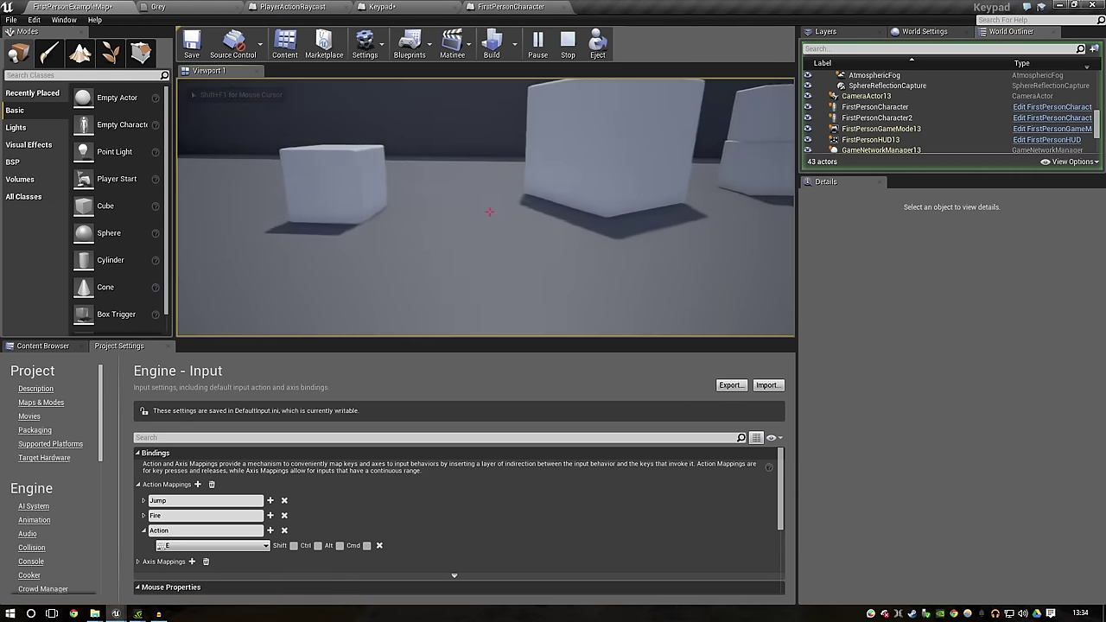
key("w")
key("e")
key("e")
key("e")
key("e")
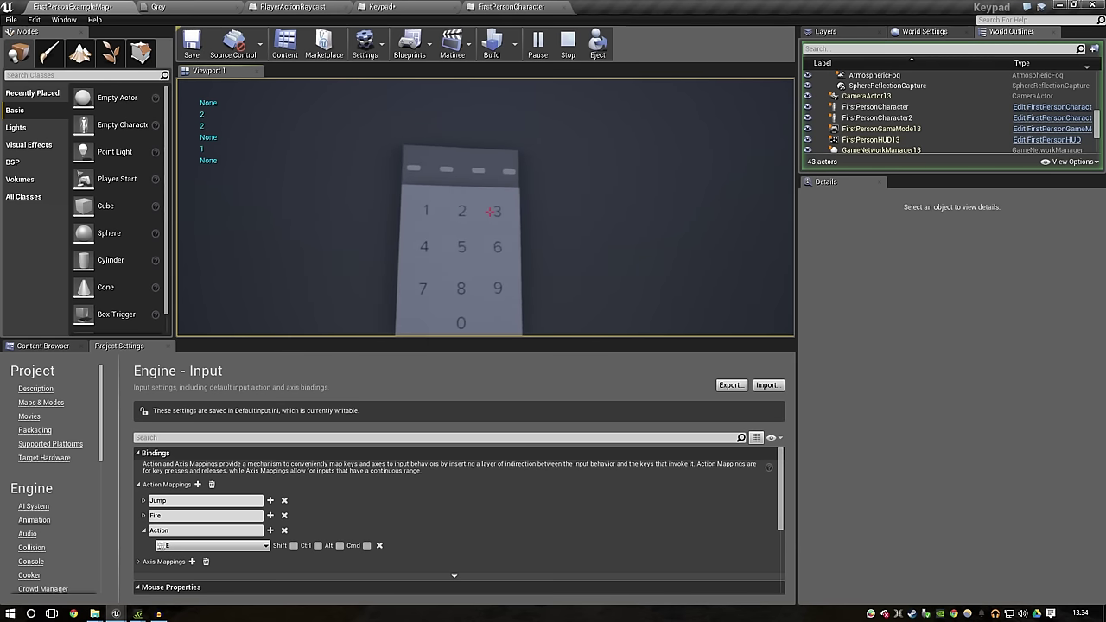
key("e")
key("e")
key("e")
key("e")
key("e")
key("e")
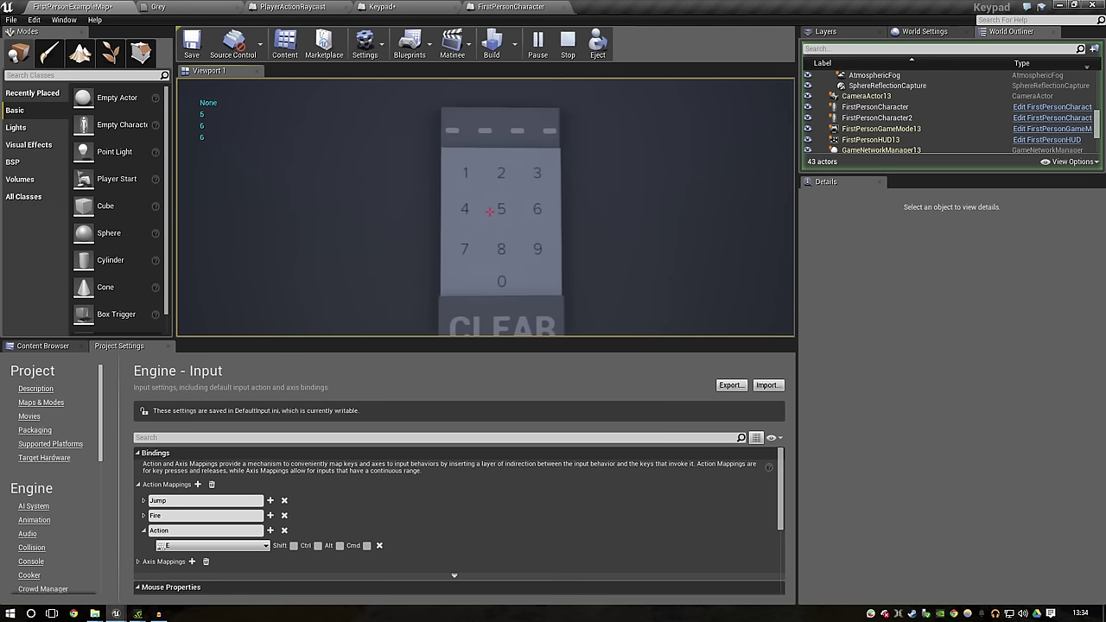
key("e")
key("e")
key("e")
key("e")
key("e")
key("Escape")
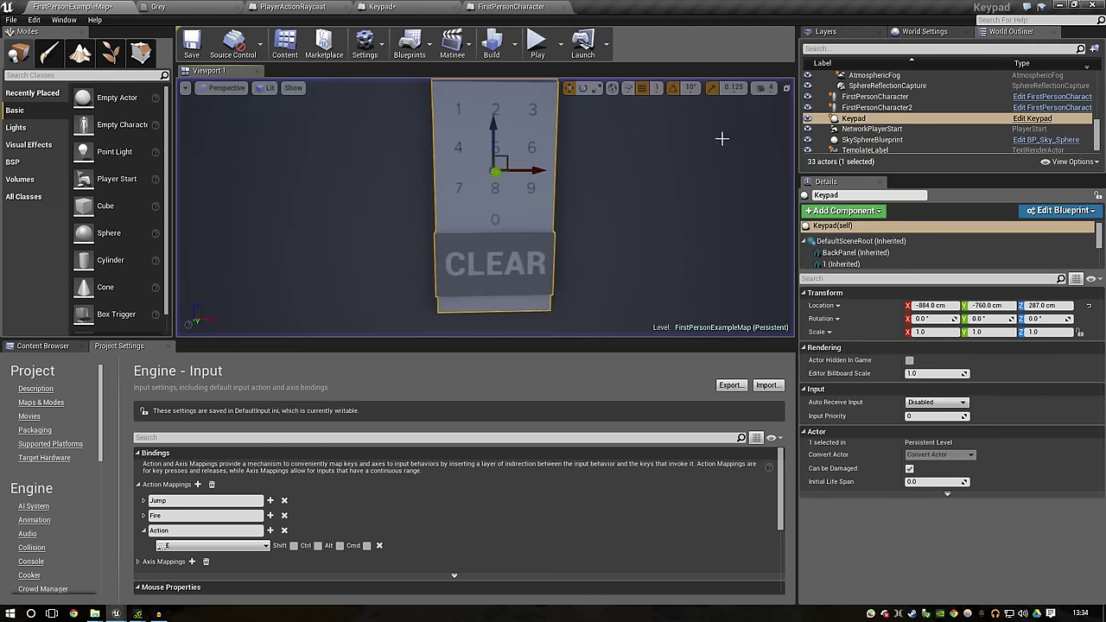
left_click(523, 7)
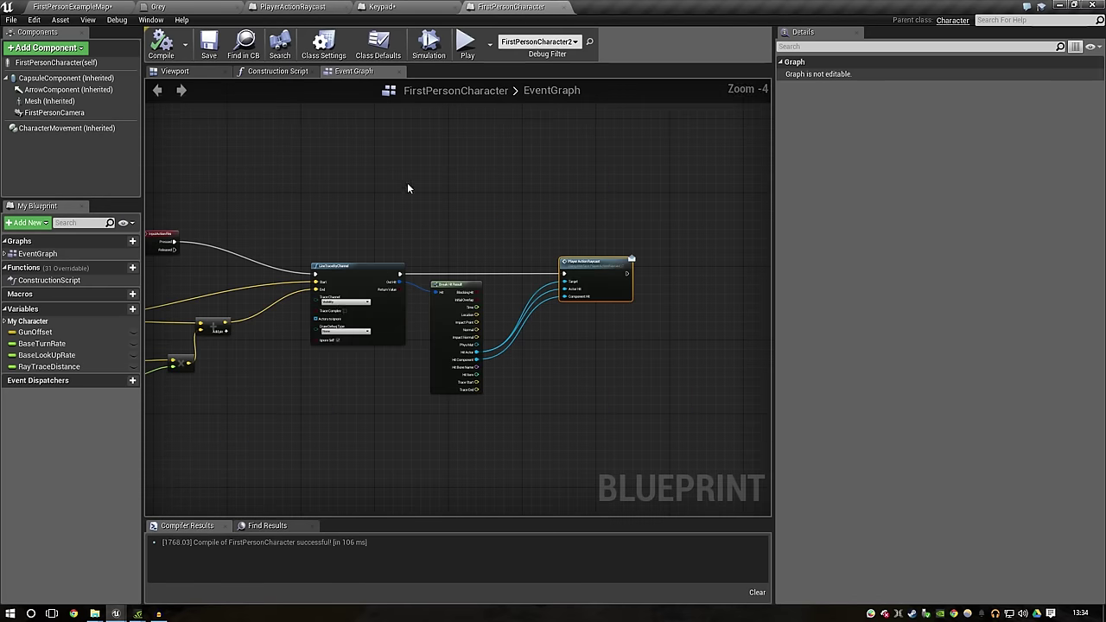
Step: Return to the Keypad blueprint and save the map and all changes
left_click(382, 7)
key("ctrl+shift+s")
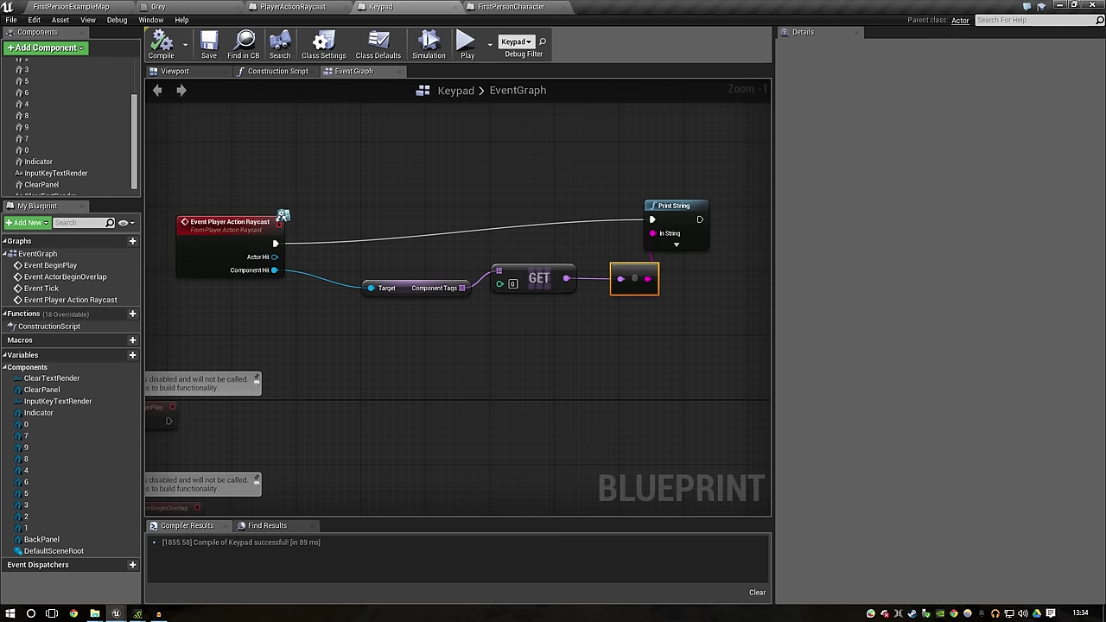
Step: Delete the tag-reading and Print String nodes from the Keypad event graph
left_click_drag(713, 351, 374, 166)
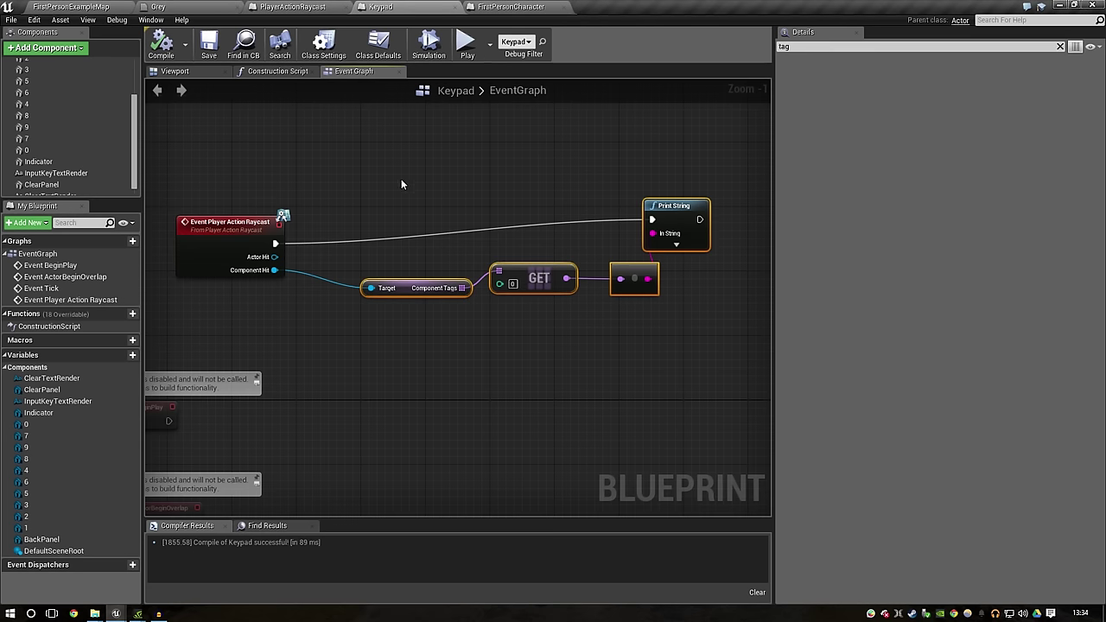
key("Delete")
scroll(370, 216, "down", 3)
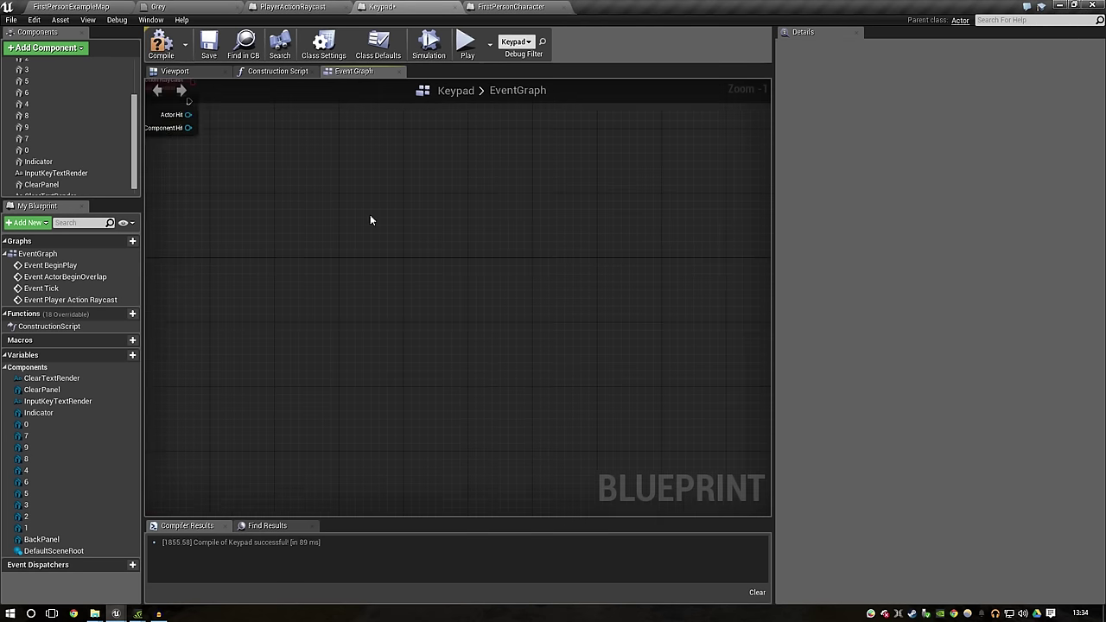
Step: Add a custom event named HitKey and place it below the raycast event
right_click(391, 204)
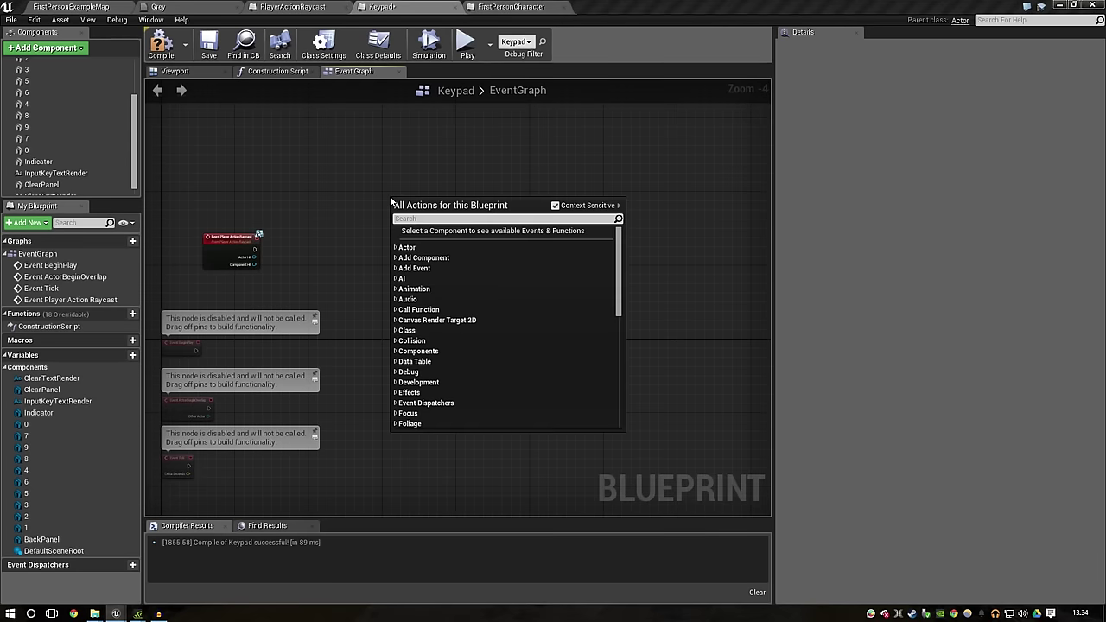
type("hit")
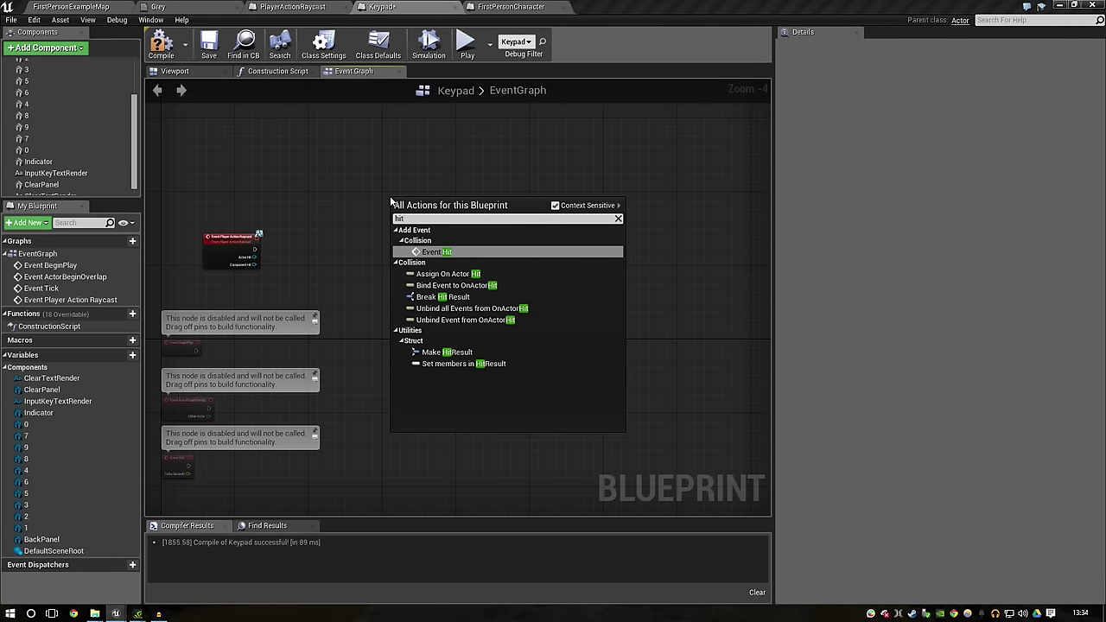
key("BackSpace")
key("BackSpace")
key("BackSpace")
type("create c")
type("use")
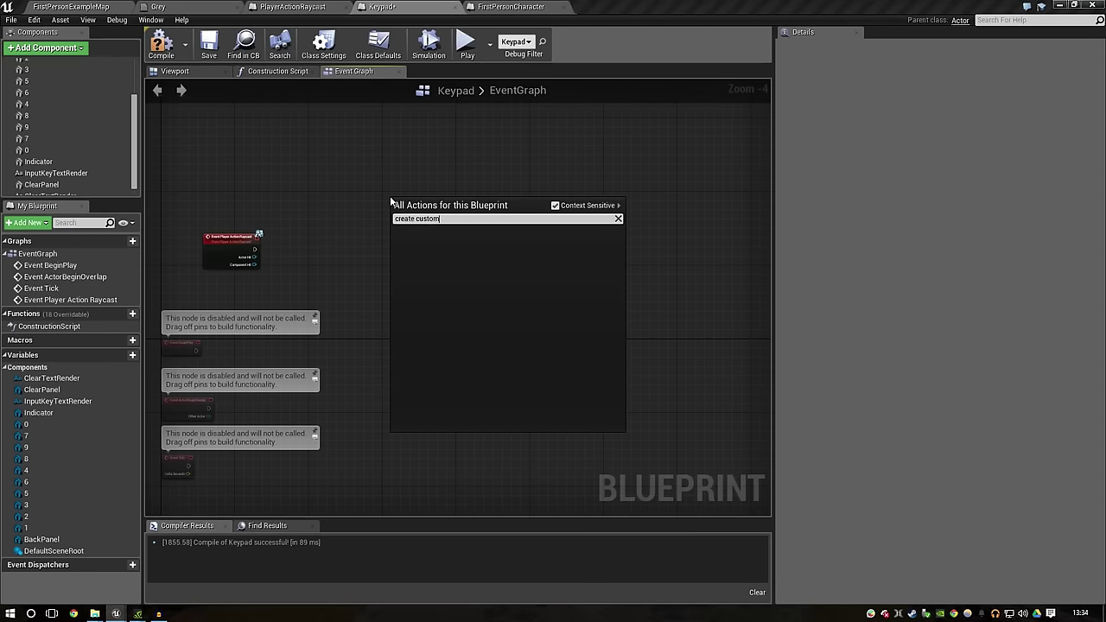
type("custom")
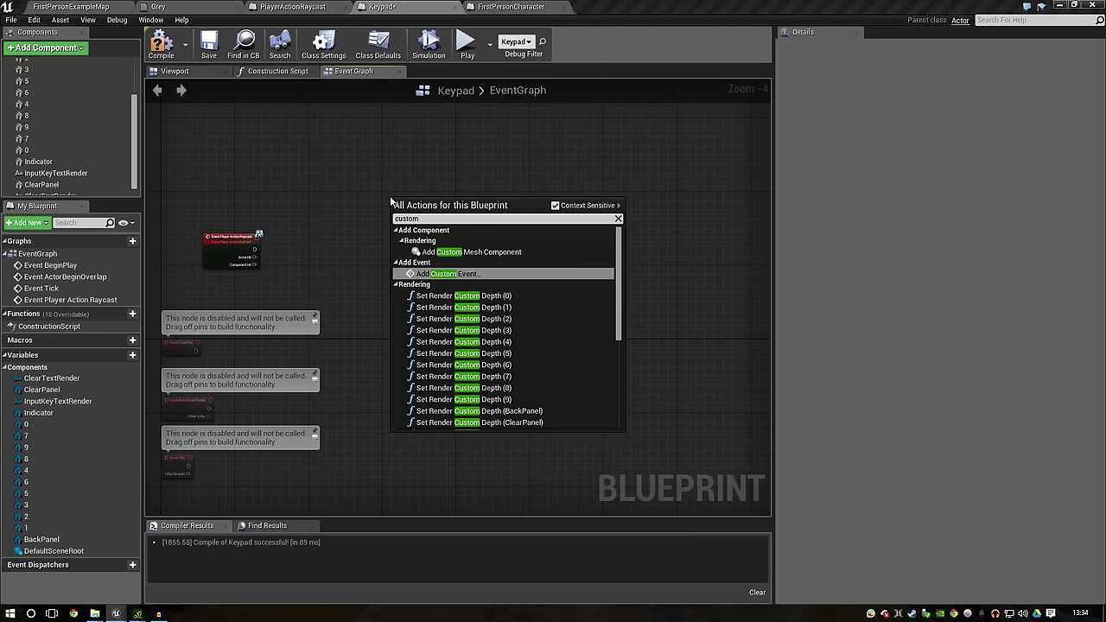
key("Return")
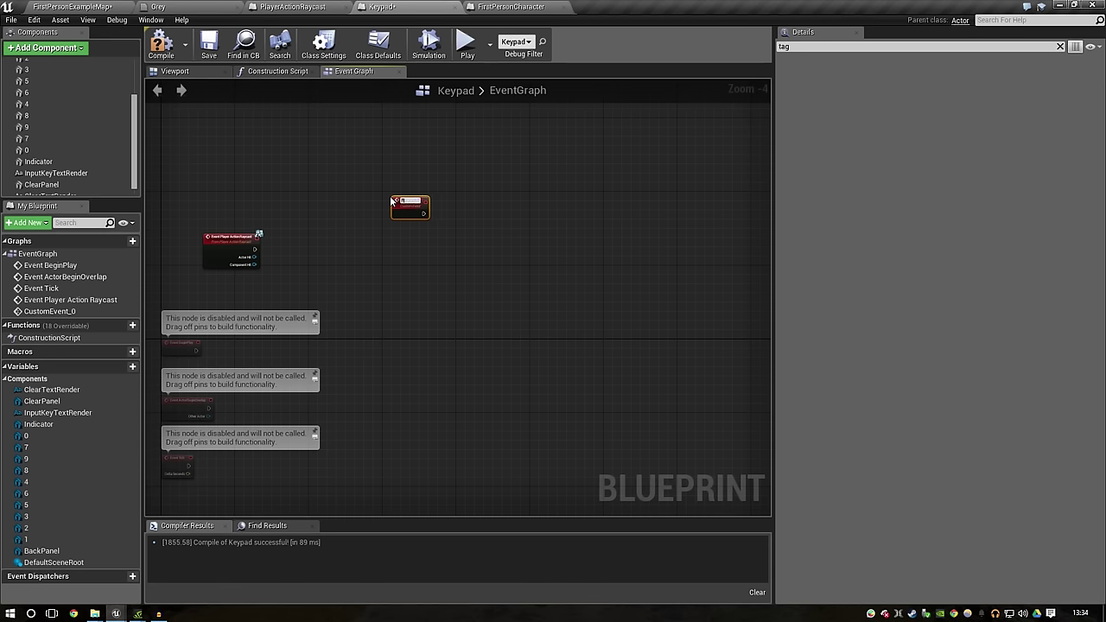
key("Return")
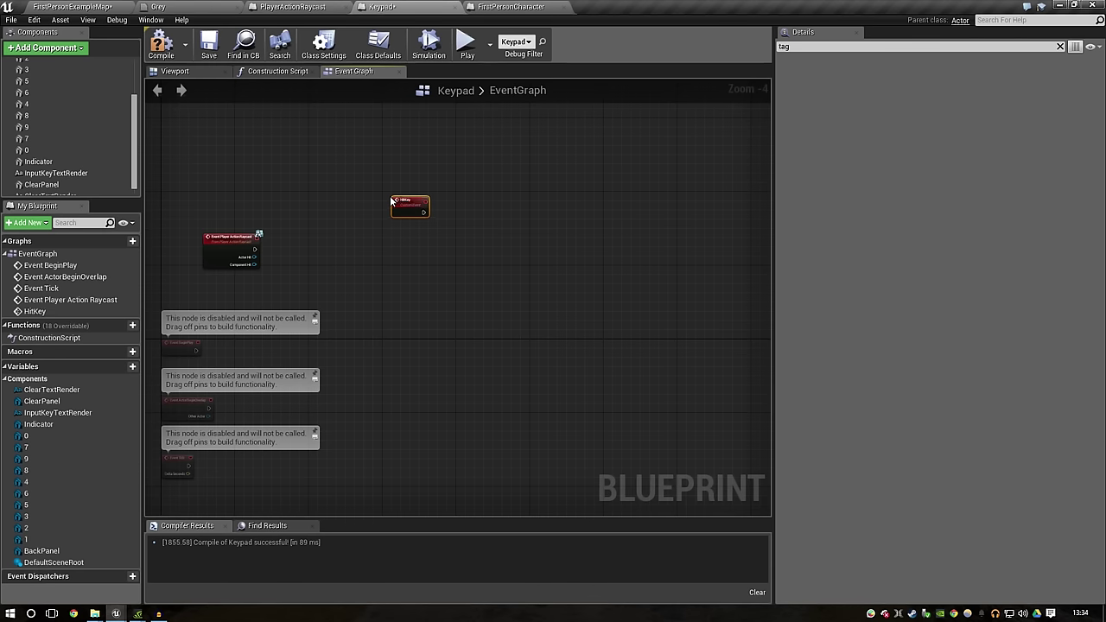
mouse_move(393, 204)
left_mouse_down()
mouse_move(448, 301)
mouse_move(437, 344)
left_mouse_up()
left_click_drag(232, 239, 368, 153)
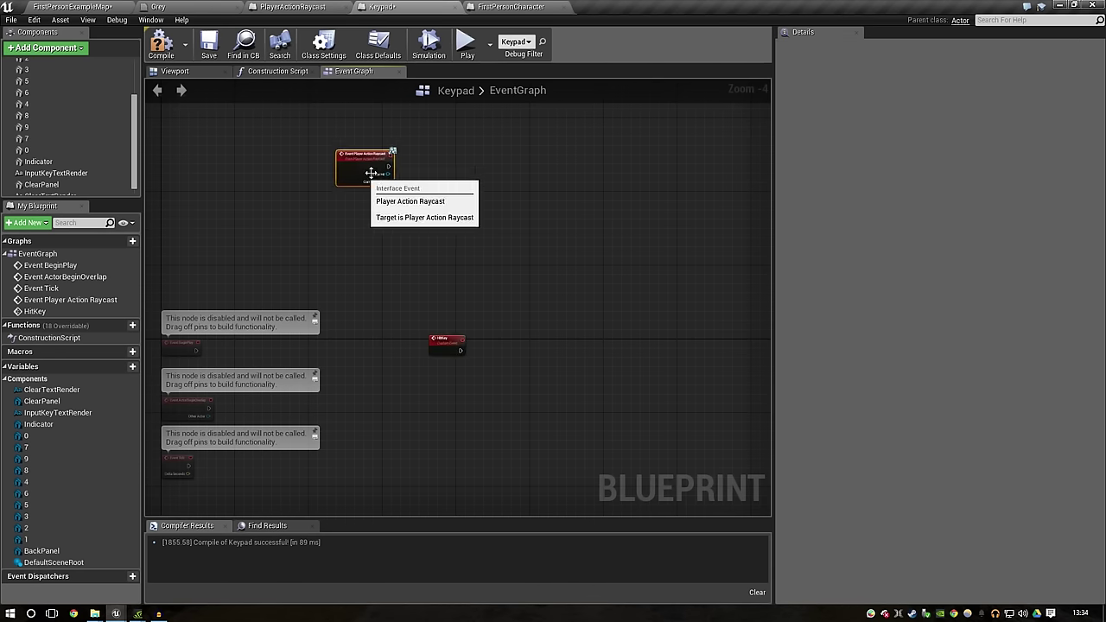
Step: Add a Hit Key call driven by Event Player Action Raycast's execution
scroll(472, 158, "up", 3)
right_click(473, 163)
type("hit")
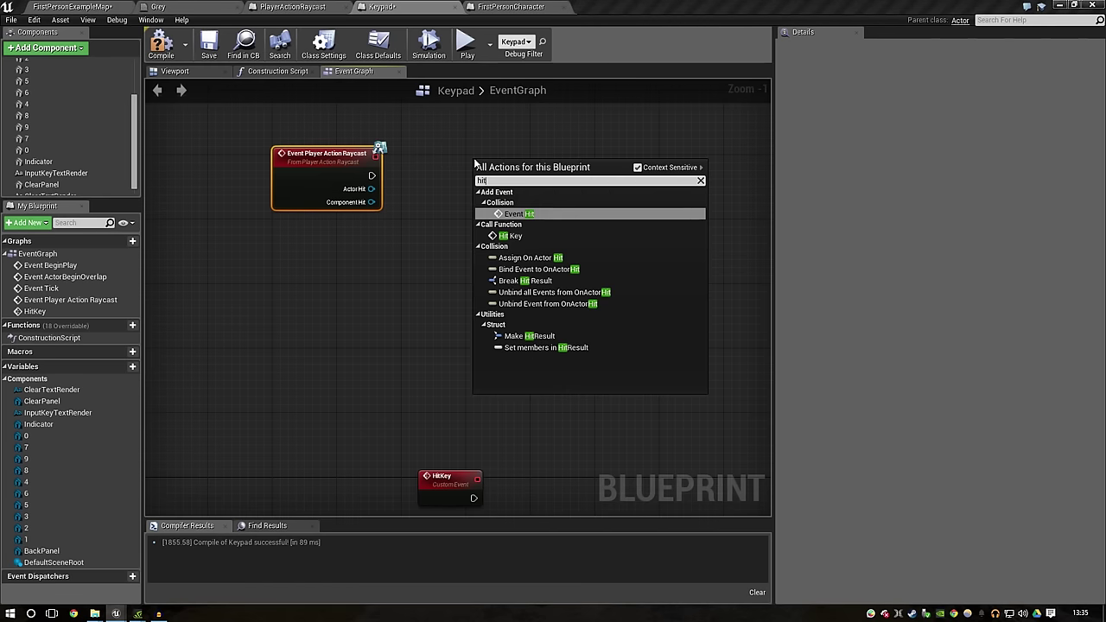
key("Down")
key("Return")
left_click_drag(371, 176, 482, 184)
right_click_drag(549, 345, 492, 287)
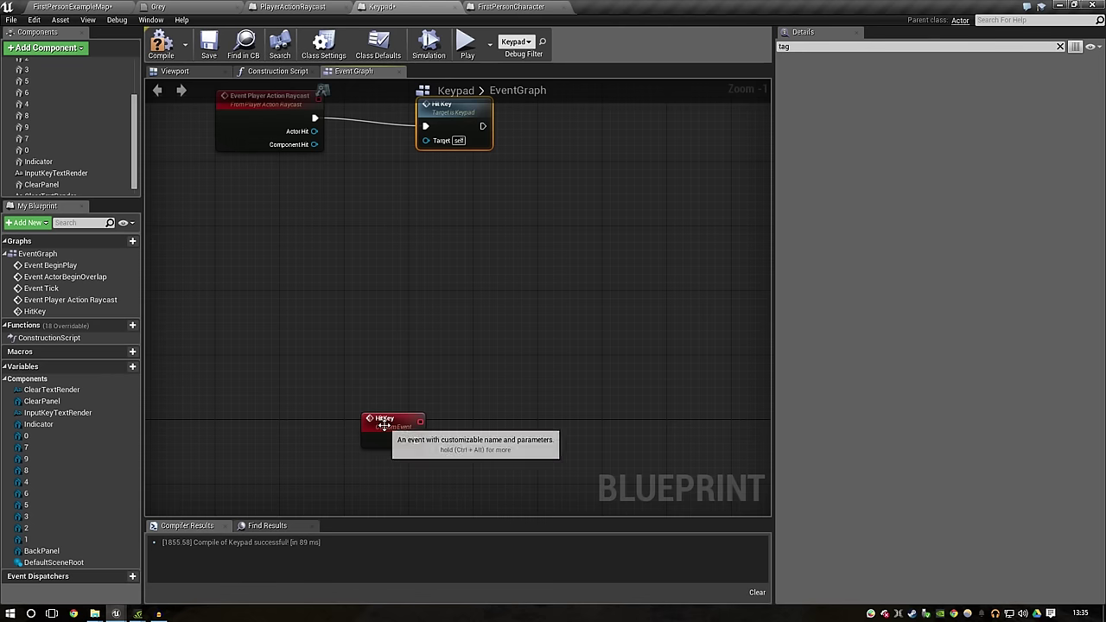
left_click_drag(384, 424, 384, 352)
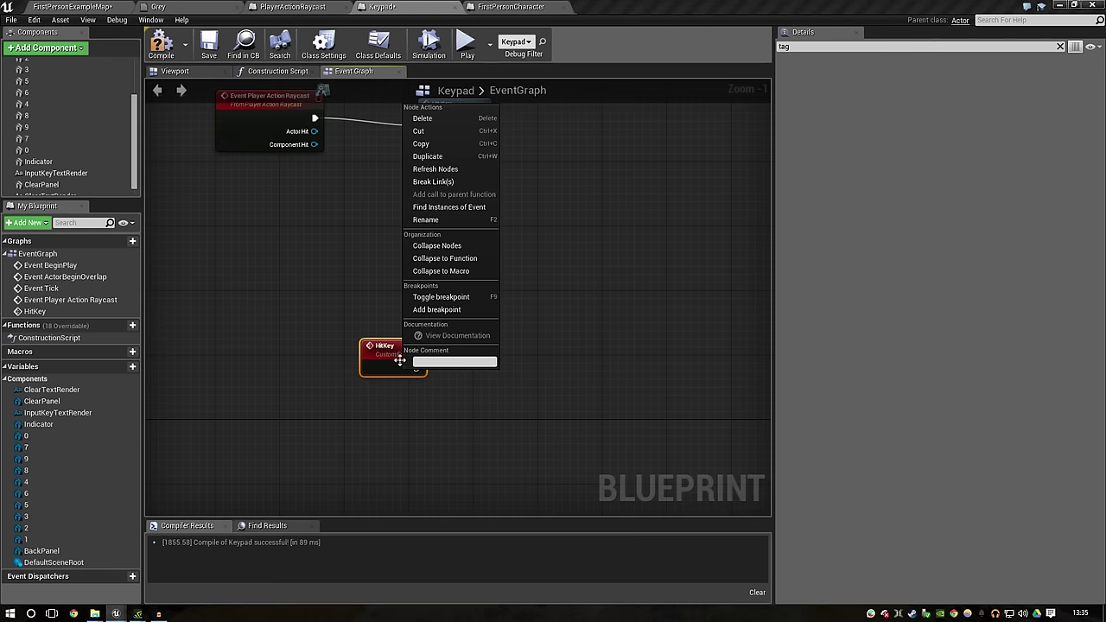
Step: Give HitKey a String input parameter named KeyTag, then save and compile Keypad
left_click(821, 65)
key("BackSpace")
key("BackSpace")
key("BackSpace")
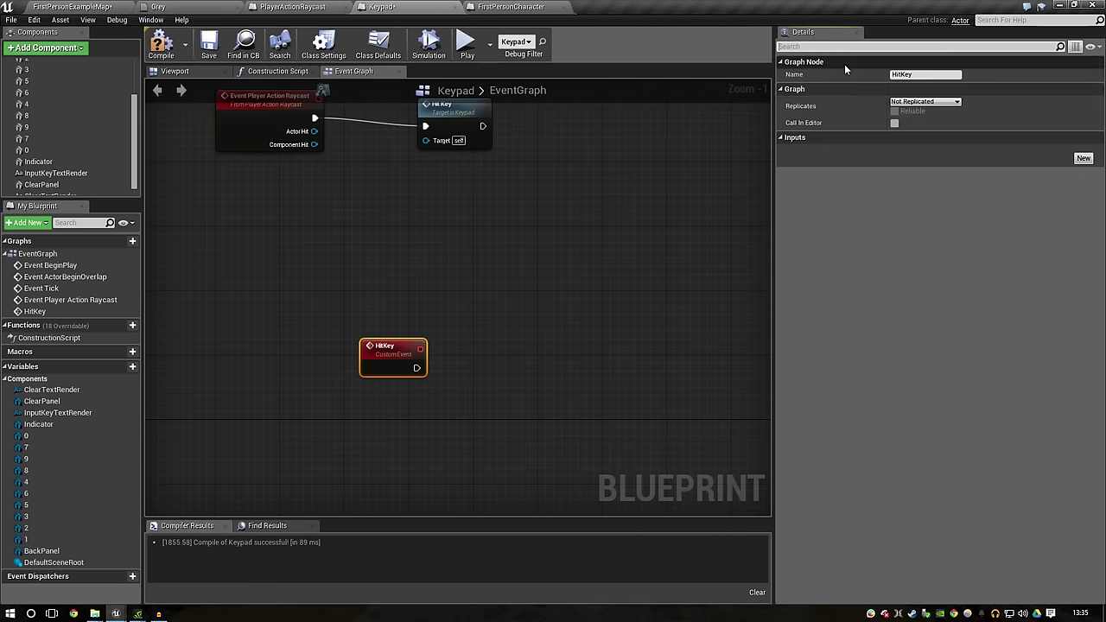
left_click(1080, 157)
left_click(874, 153)
type("KeyN")
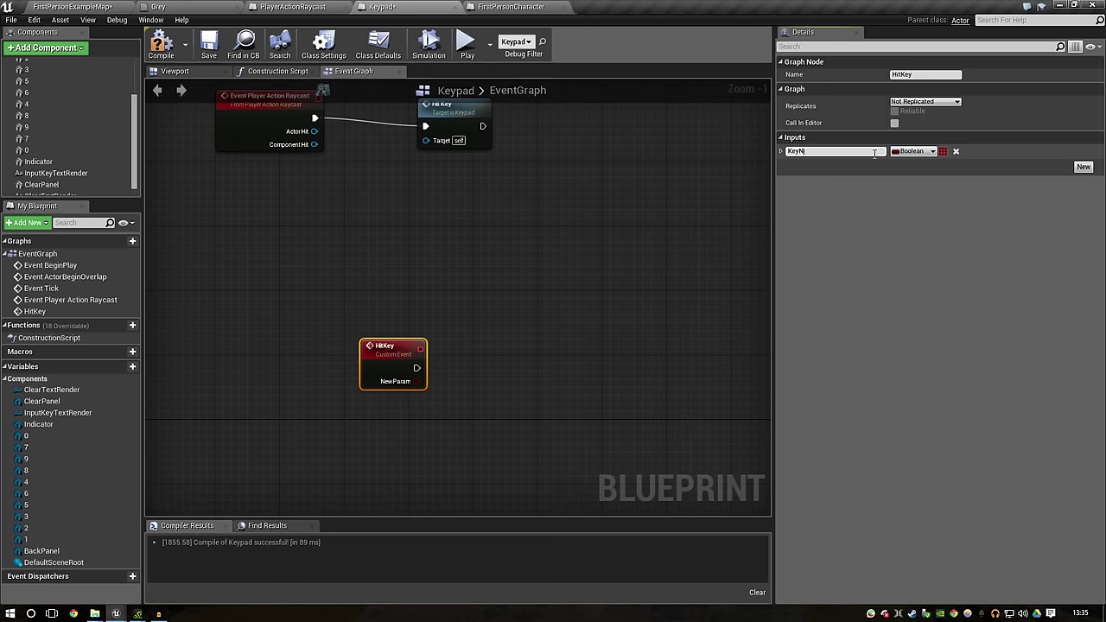
key("BackSpace")
key("BackSpace")
key("Return")
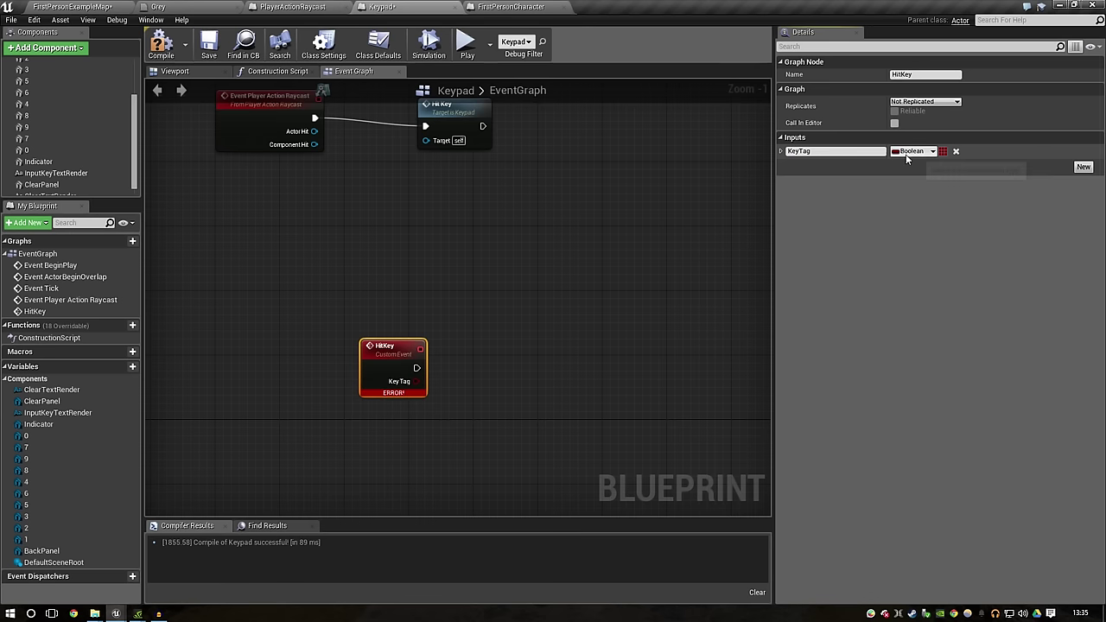
left_click(908, 152)
type("str")
key("Return")
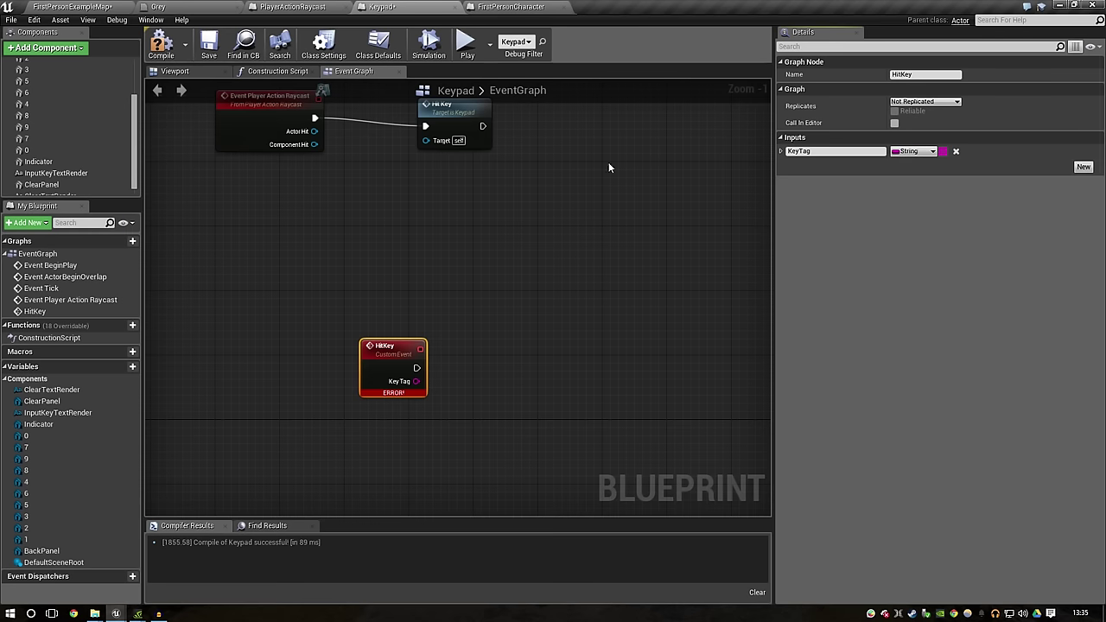
key("ctrl+s")
left_click(173, 57)
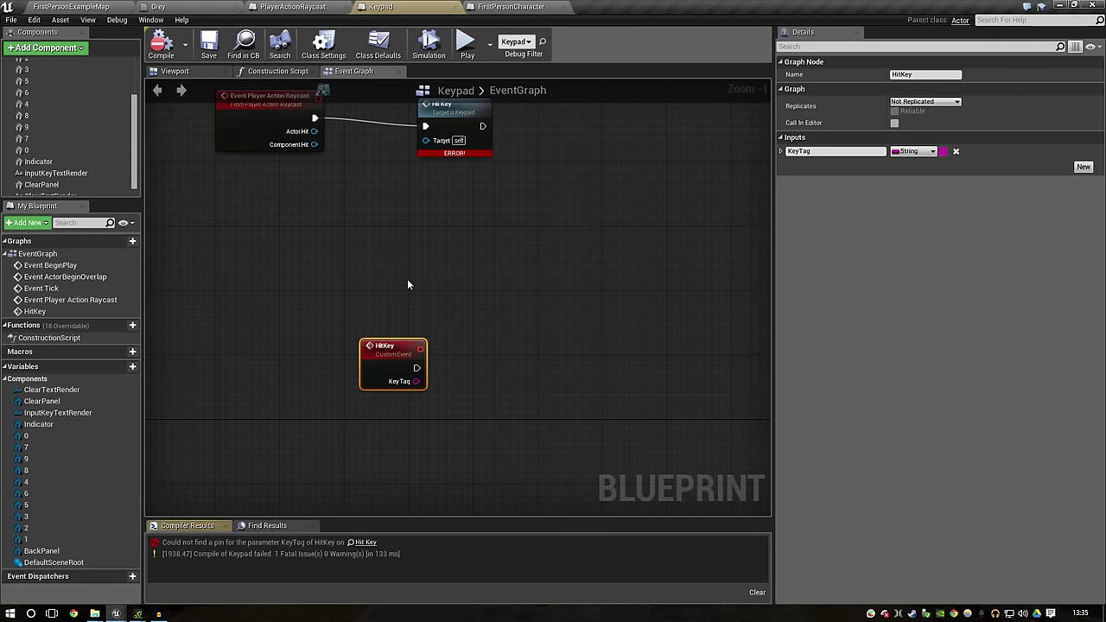
Step: Refresh the Hit Key call node so its Key Tag pin appears
right_click(457, 160)
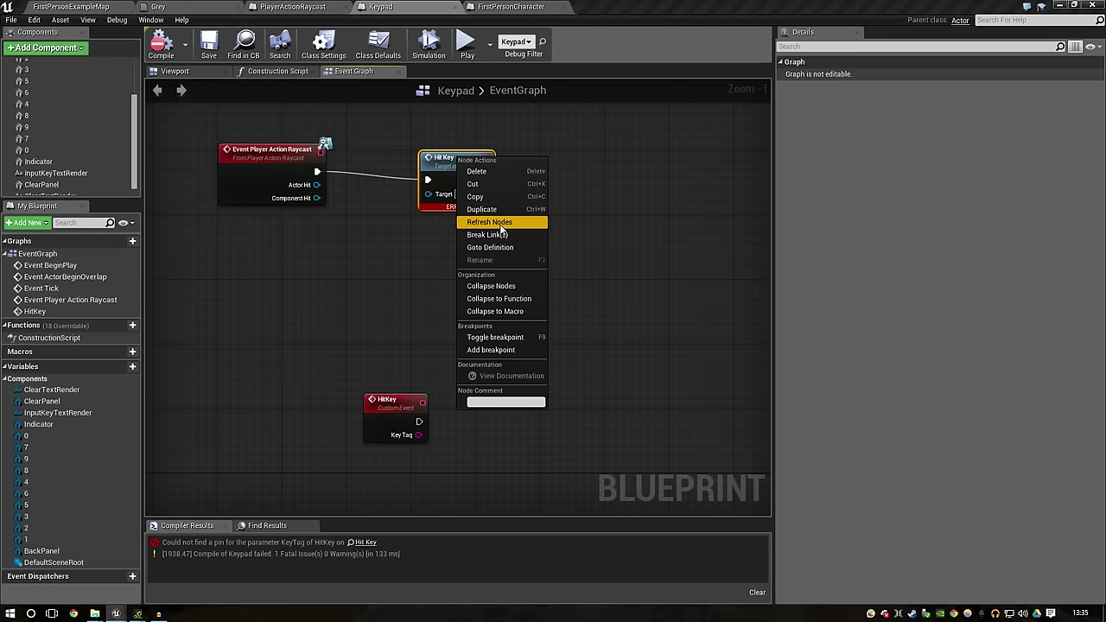
left_click(499, 221)
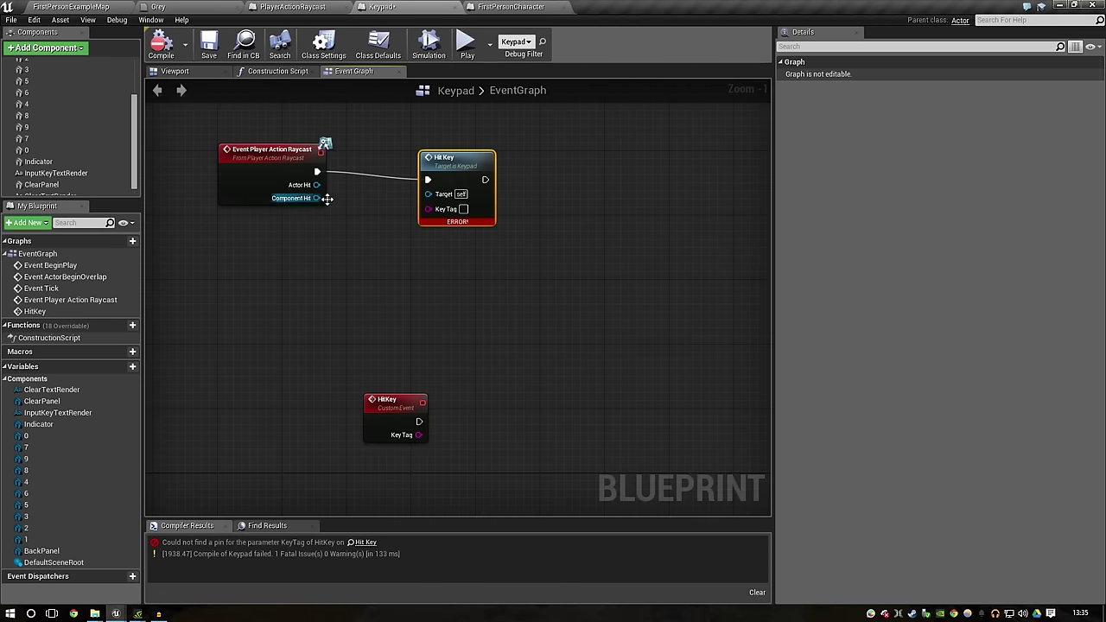
left_click_drag(448, 157, 505, 150)
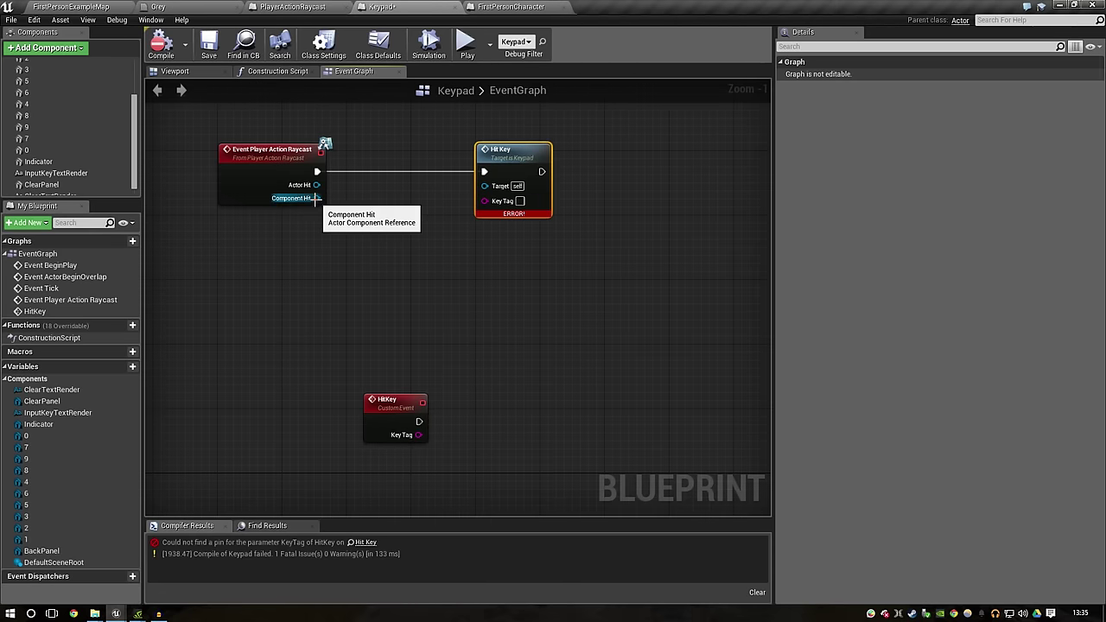
left_click(404, 264)
Step: Feed Component Hit's first tag, via Get Component Tags and GET, into Hit Key's Key Tag
left_click_drag(316, 198, 349, 247)
type("get tags")
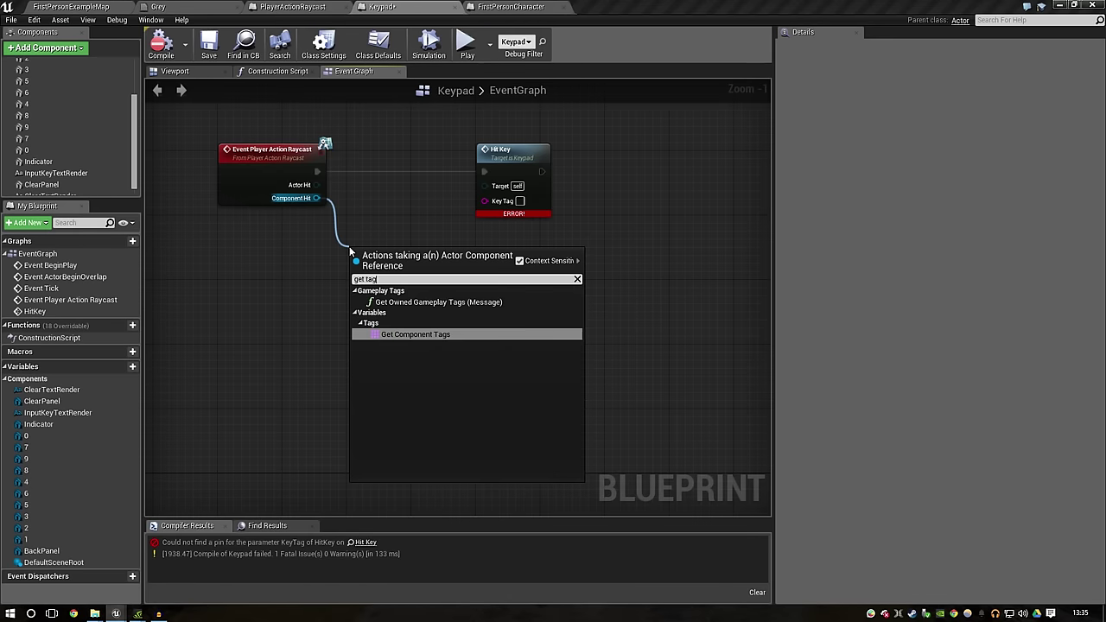
key("Return")
left_click_drag(451, 255, 496, 260)
type("get")
key("Return")
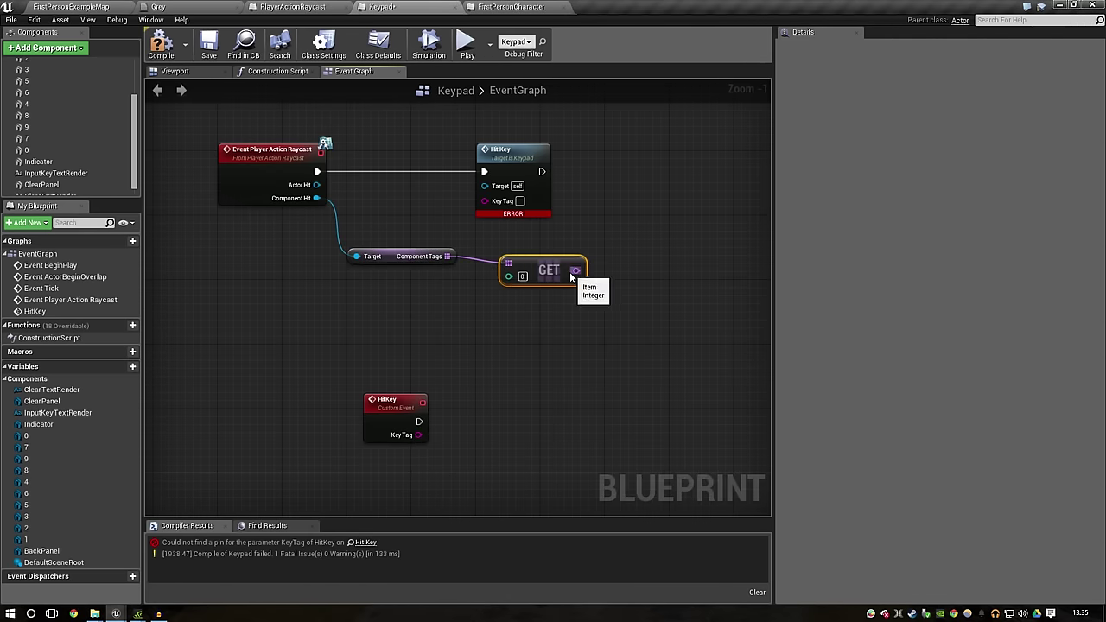
left_click_drag(553, 270, 521, 240)
left_click_drag(515, 156, 673, 163)
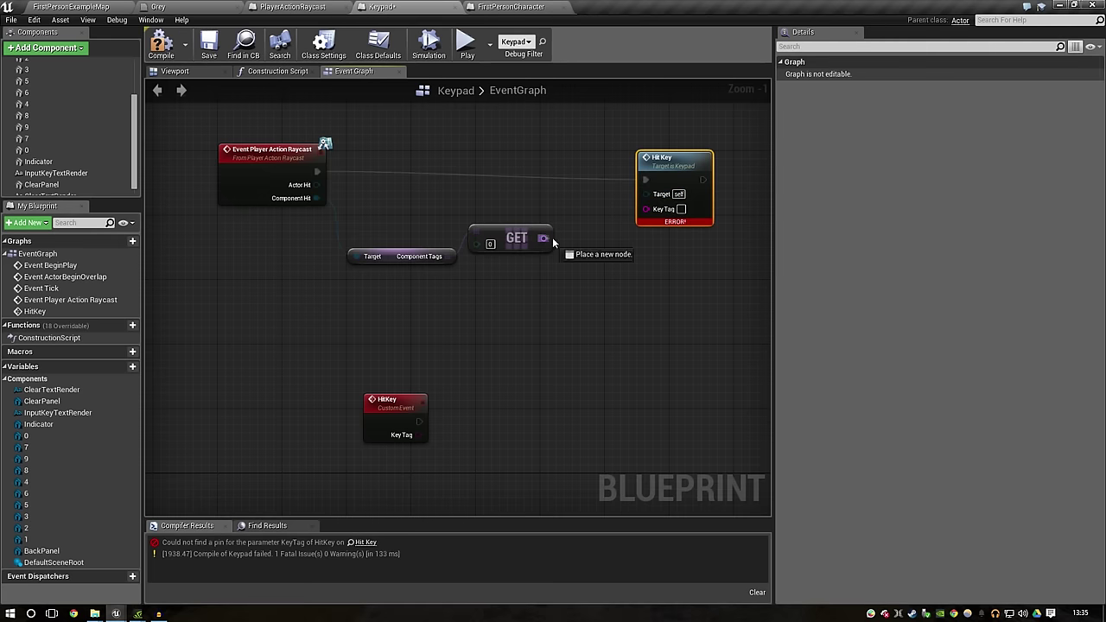
mouse_move(543, 238)
left_mouse_down()
mouse_move(646, 209)
mouse_move(520, 258)
mouse_move(529, 265)
left_mouse_up()
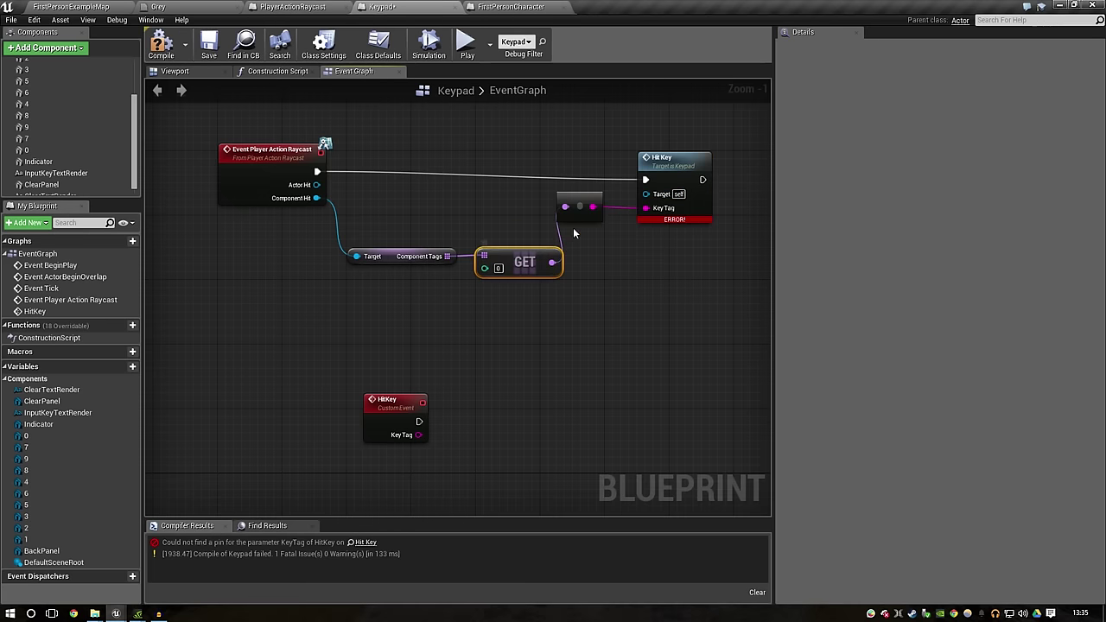
left_click_drag(579, 204, 596, 261)
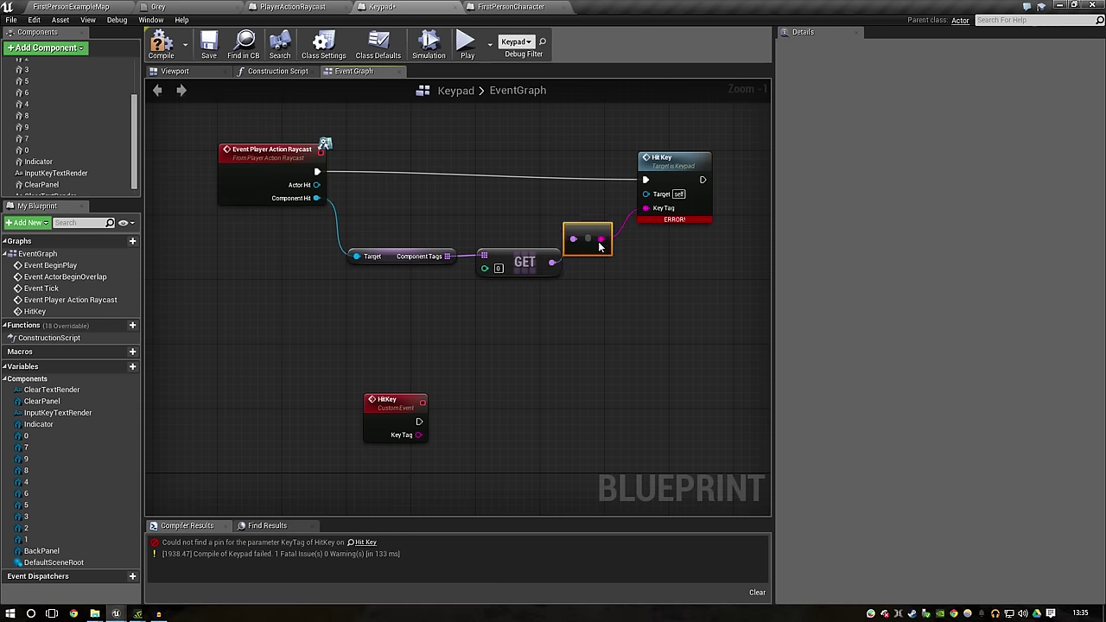
left_click(162, 43)
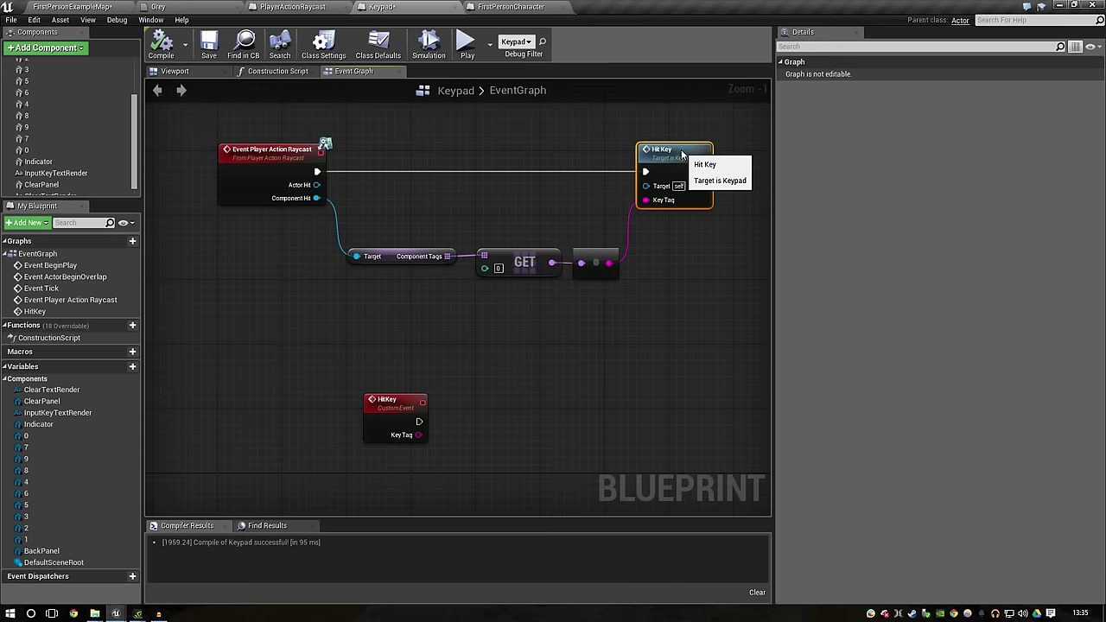
Step: Move the tag node chain up and left, then recompile Keypad successfully
scroll(659, 315, "down", 1)
mouse_move(661, 288)
left_mouse_down()
mouse_move(452, 243)
mouse_move(422, 220)
left_mouse_up()
scroll(337, 306, "down", 2)
mouse_move(322, 283)
left_mouse_down()
mouse_move(604, 207)
mouse_move(340, 140)
left_mouse_up()
left_click(484, 175)
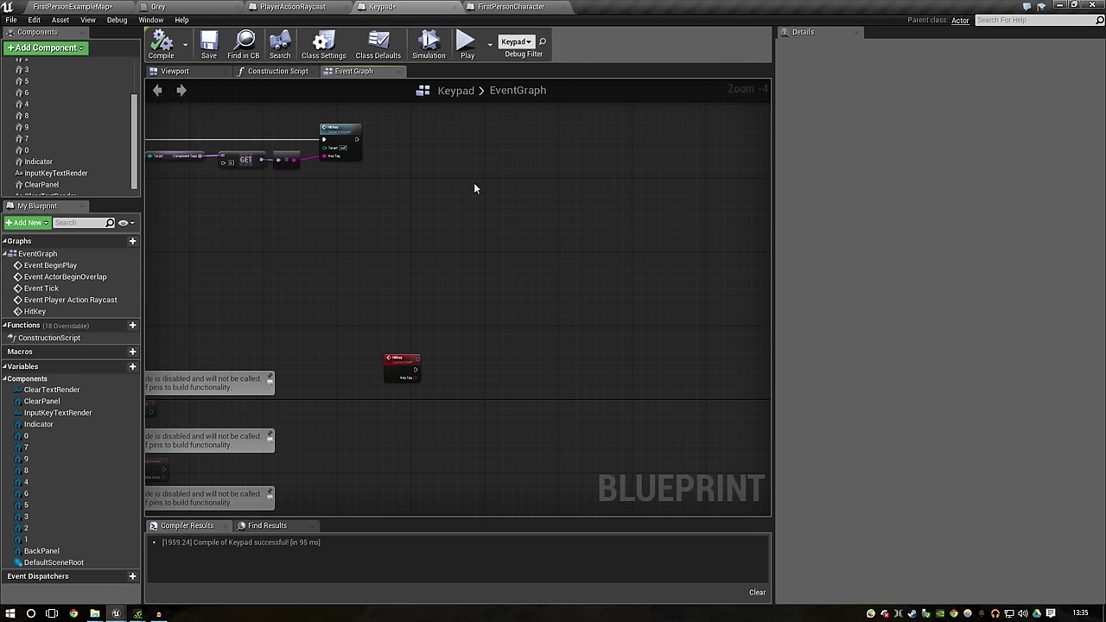
left_click(160, 43)
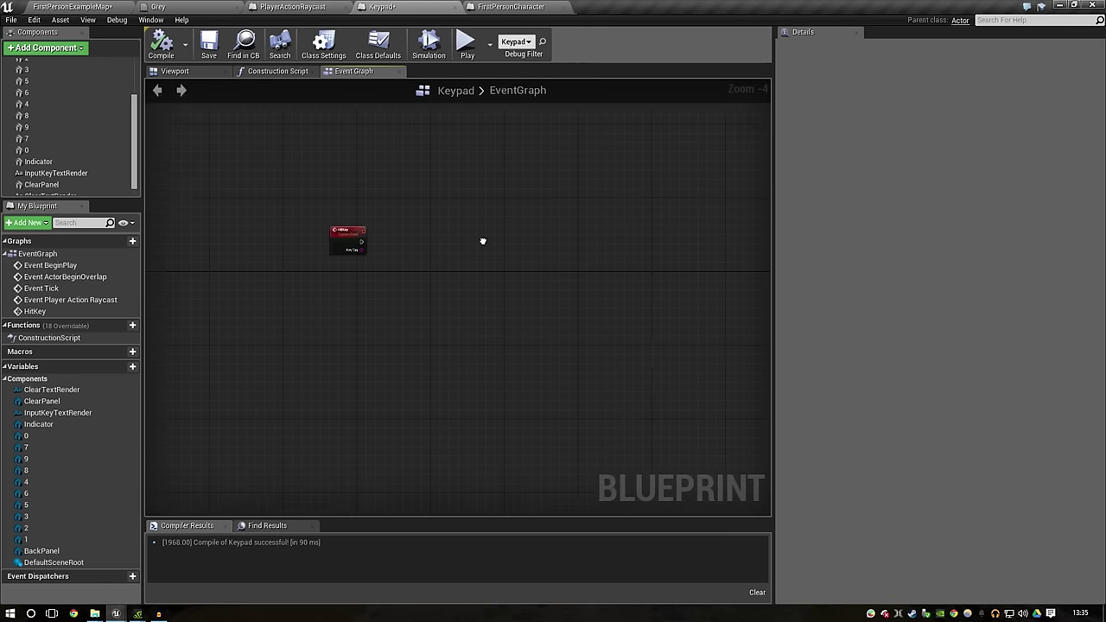
left_click(294, 149)
scroll(424, 268, "up", 4)
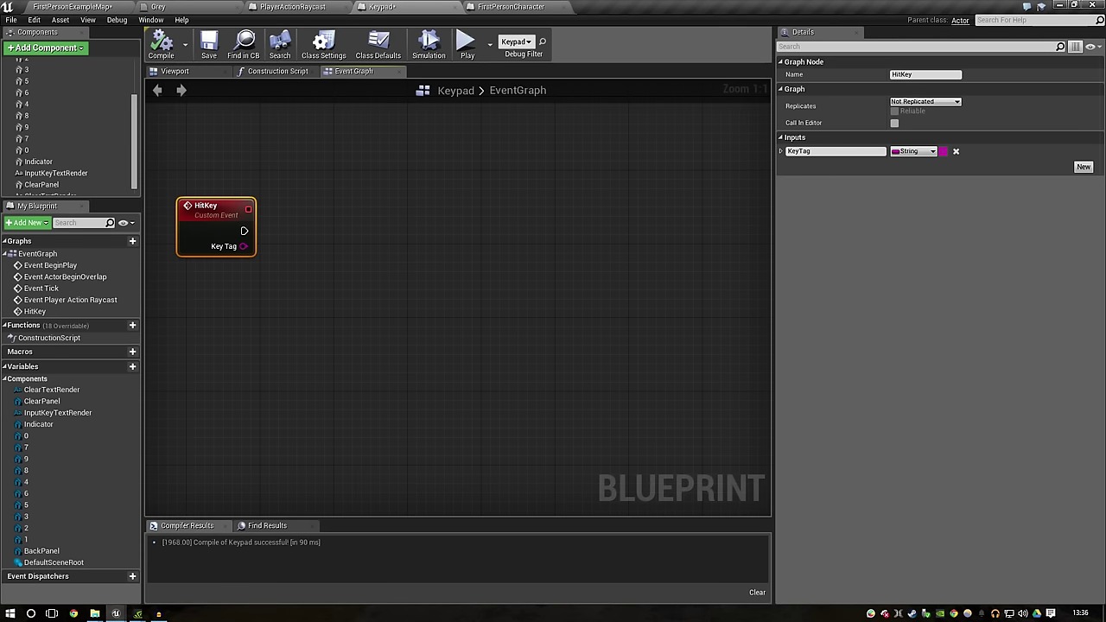
scroll(266, 271, "down", 1)
scroll(267, 275, "down", 1)
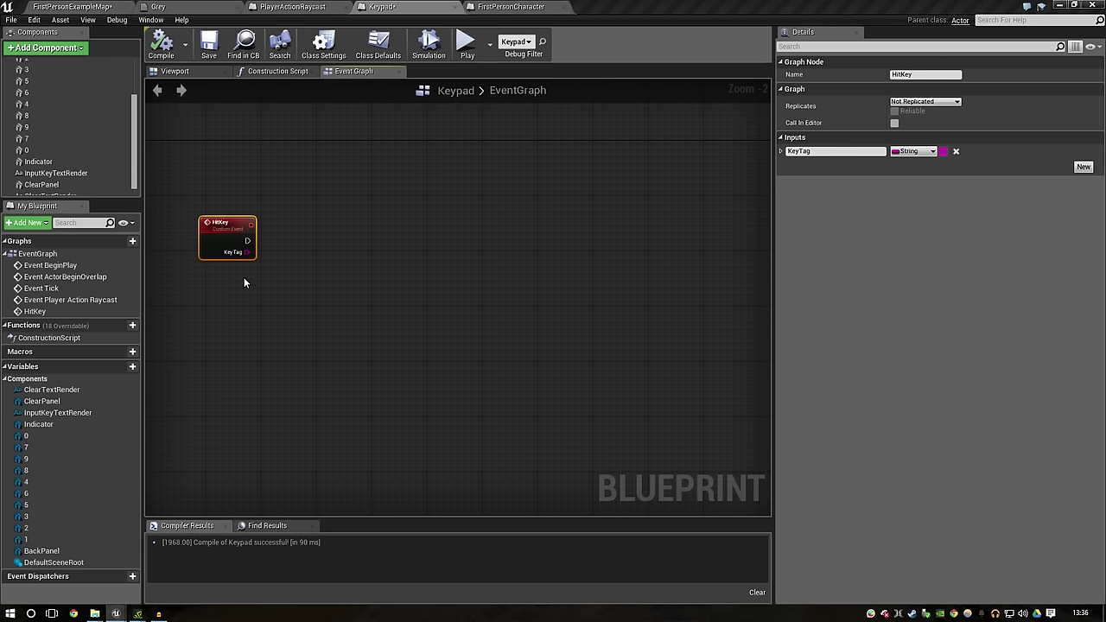
Step: Create a String array variable named AllKeys, compile, and go to the Construction Script
left_click(9, 379)
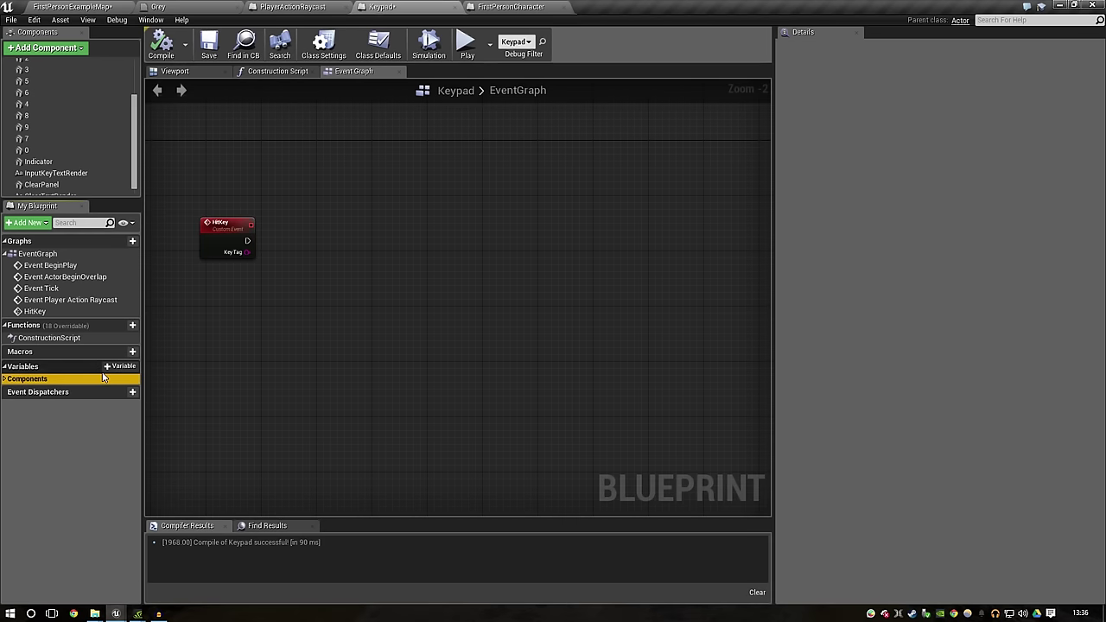
left_click(132, 367)
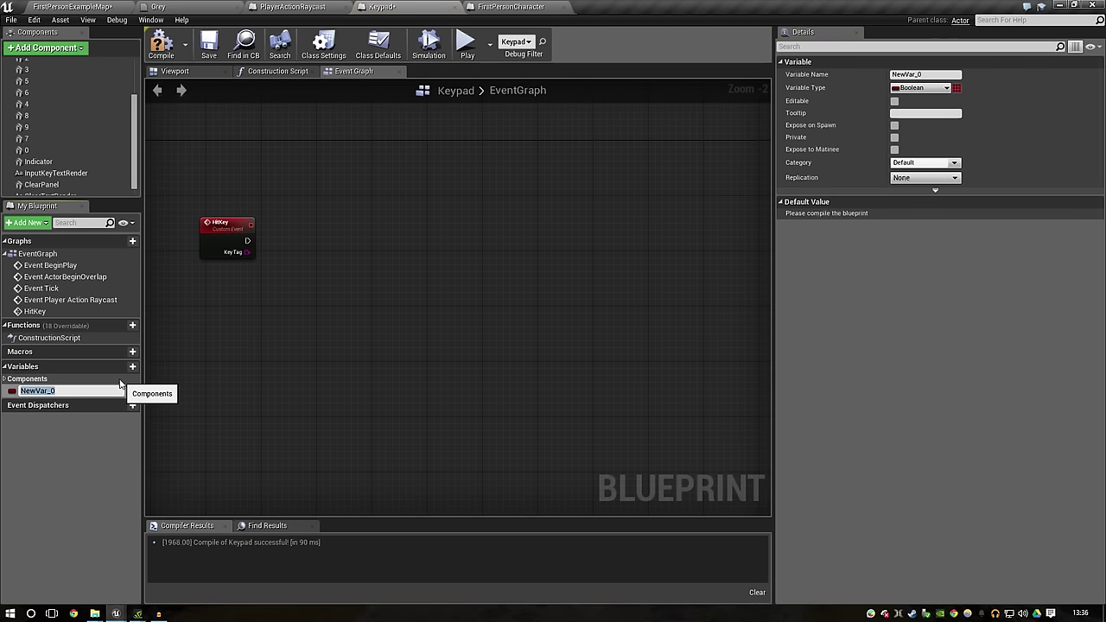
type("a")
key("BackSpace")
type("All")
type("Keys")
key("Return")
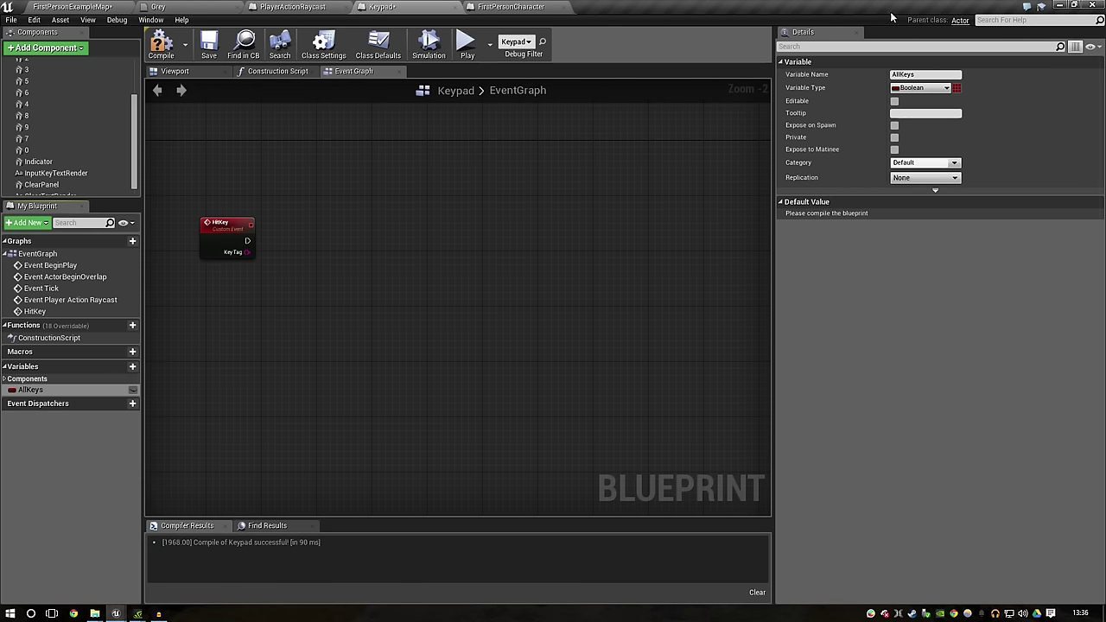
left_click(940, 88)
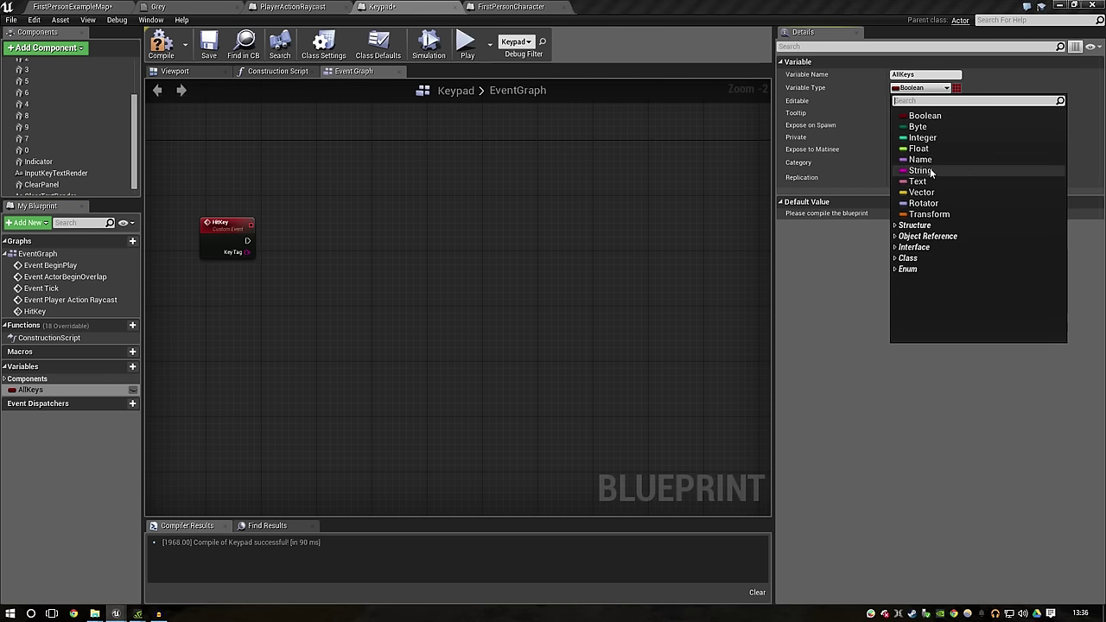
left_click(920, 170)
left_click(947, 87)
left_click(956, 87)
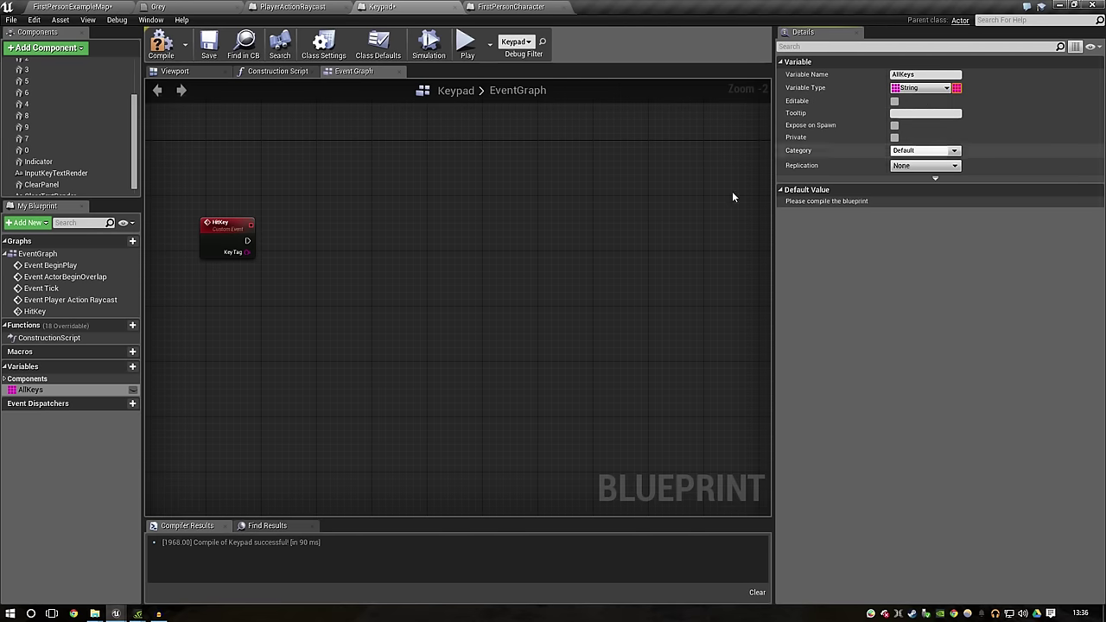
left_click(94, 391)
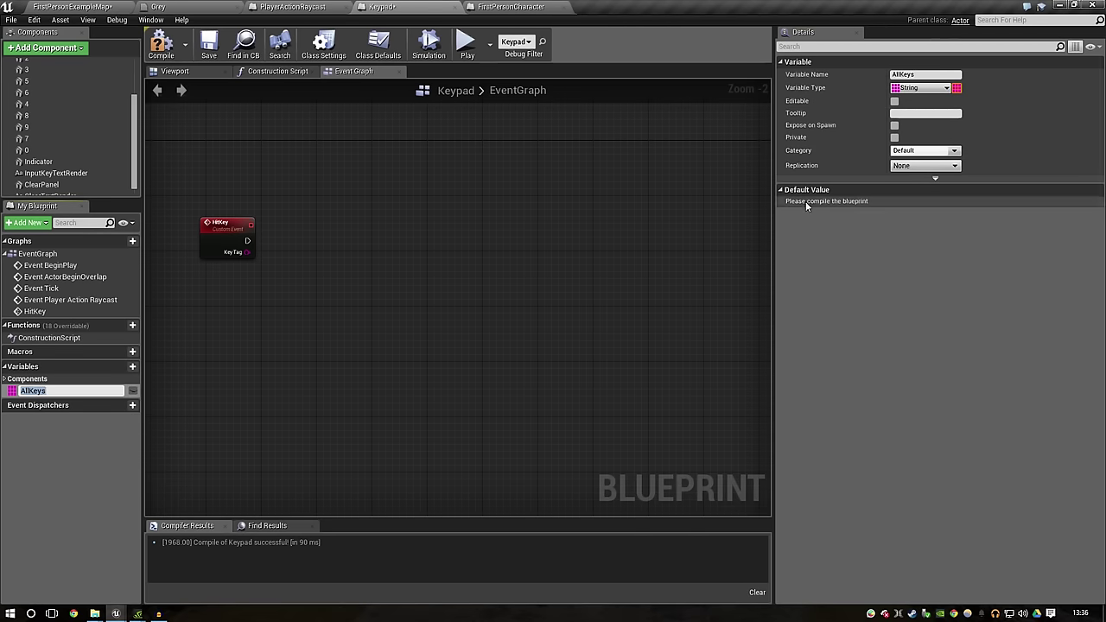
left_click(161, 43)
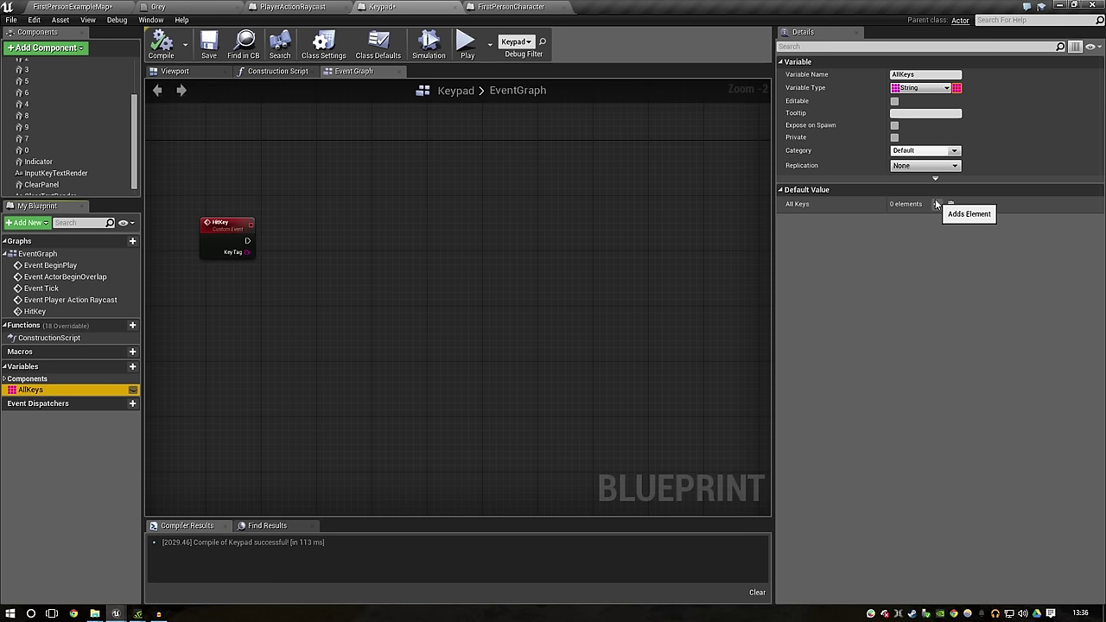
left_click(272, 72)
Step: Add a SET AllKeys node run from the Construction Script and compile
scroll(679, 372, "down", 3)
right_click_drag(678, 371, 412, 363)
mouse_move(30, 390)
left_mouse_down()
mouse_move(445, 303)
mouse_move(491, 276)
left_mouse_up()
left_click(451, 321)
mouse_move(304, 328)
left_mouse_down()
mouse_move(371, 277)
mouse_move(491, 276)
mouse_move(471, 275)
left_mouse_up()
left_click(161, 43)
Step: Feed All Keys from a Make Array node expanded to ten inputs
right_click_drag(369, 332, 387, 270)
scroll(387, 277, "up", 2)
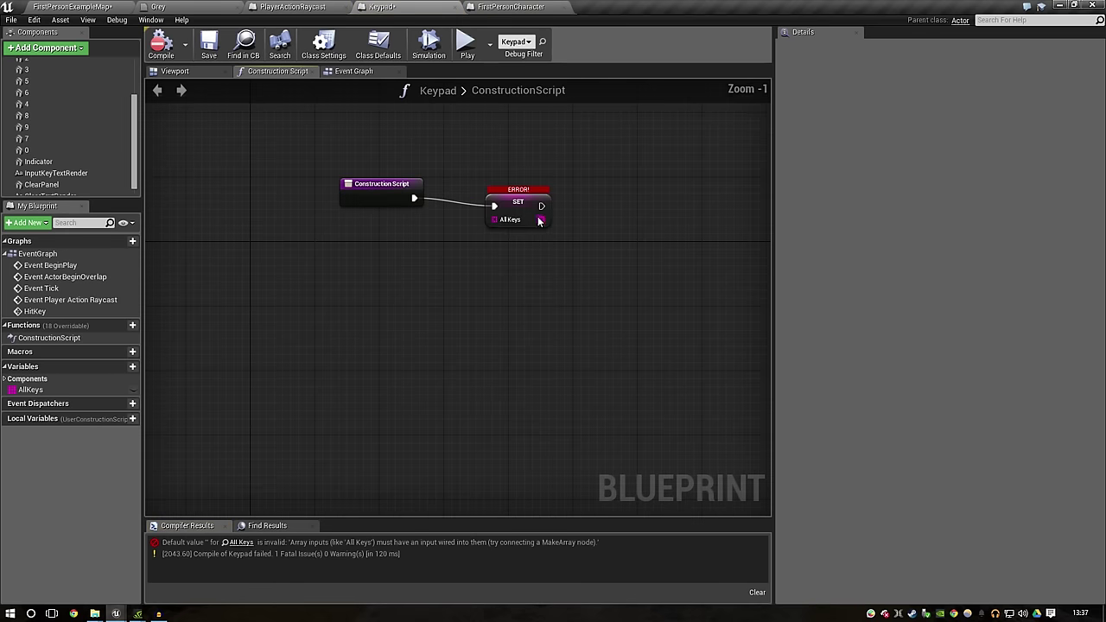
left_click_drag(493, 220, 376, 289)
type("make")
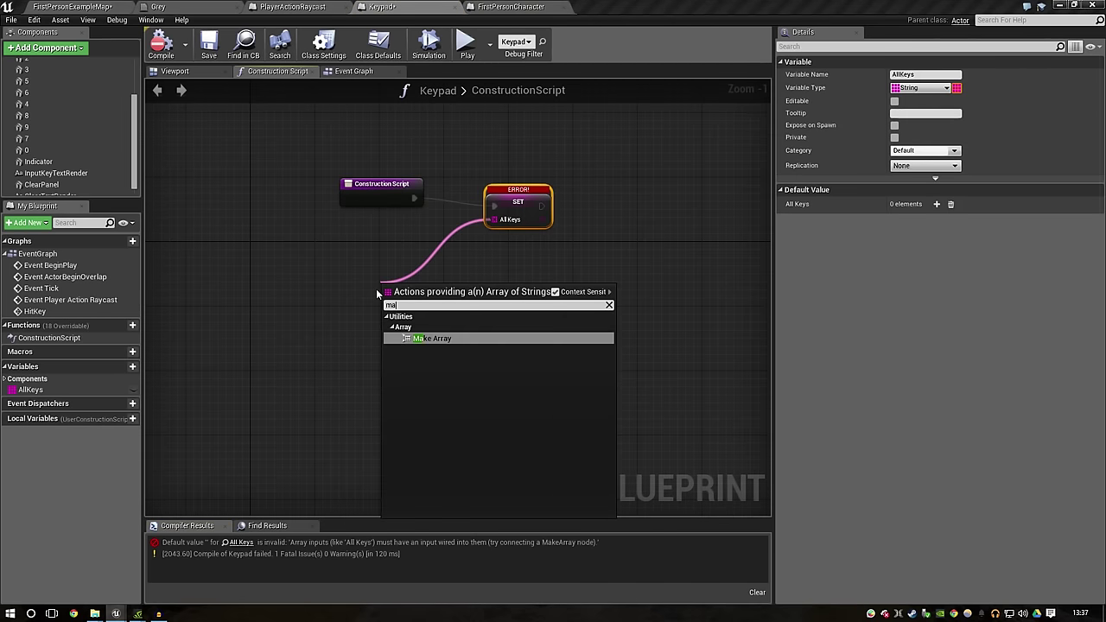
key("Return")
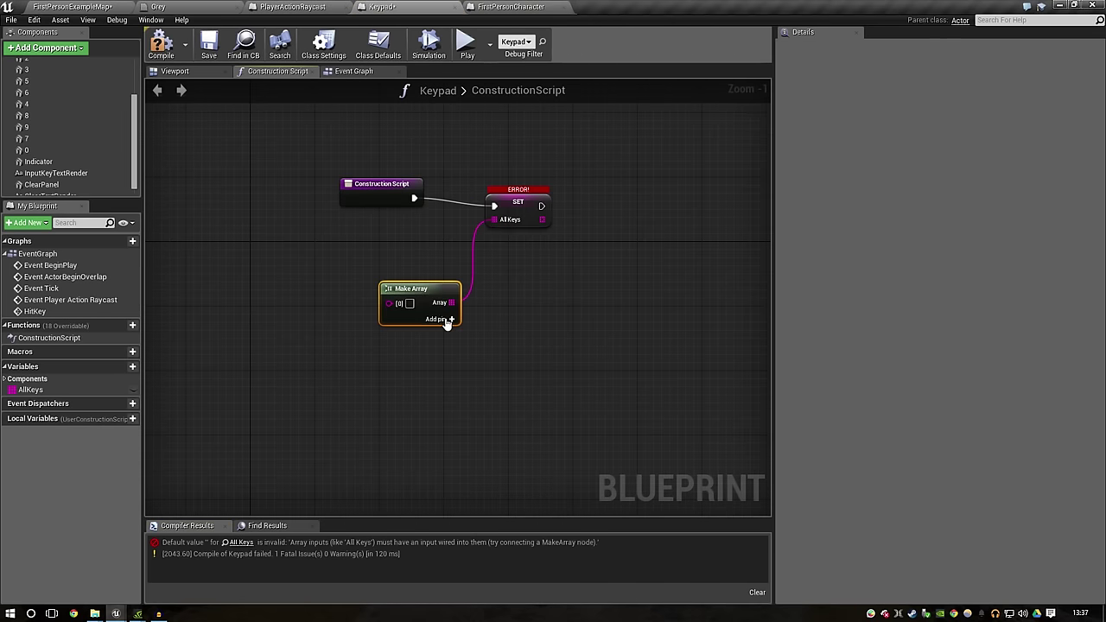
triple_click(448, 319)
triple_click(449, 320)
left_click(448, 320)
left_click(449, 320)
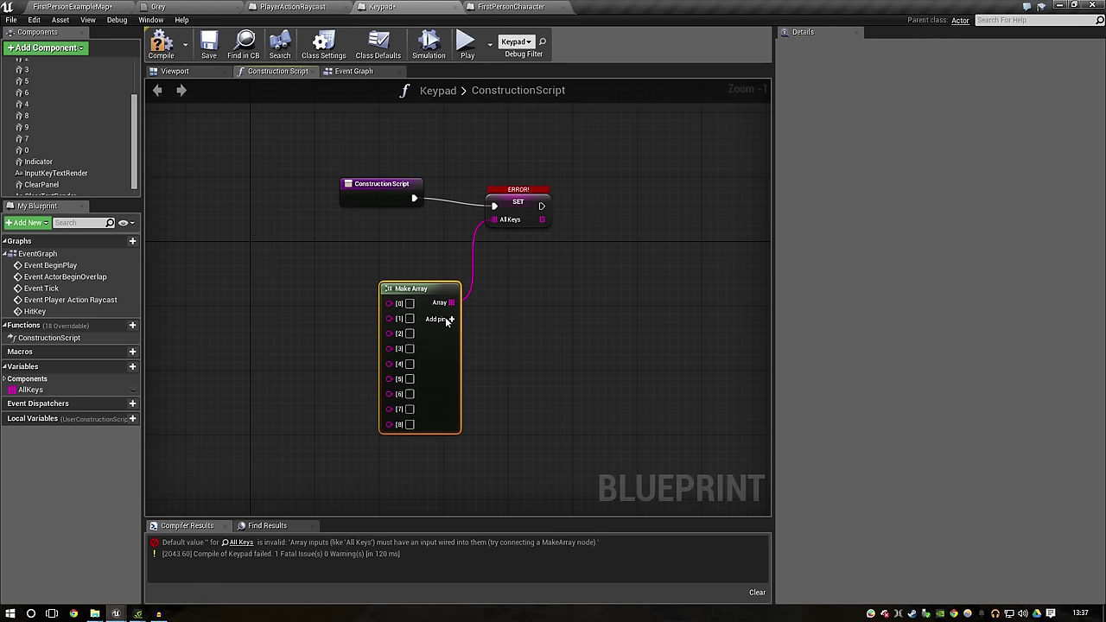
left_click(449, 320)
Step: Fill the Make Array entries with the values 0 through 9
type("0")
key("Tab")
type("1")
key("Tab")
type("2")
key("Tab")
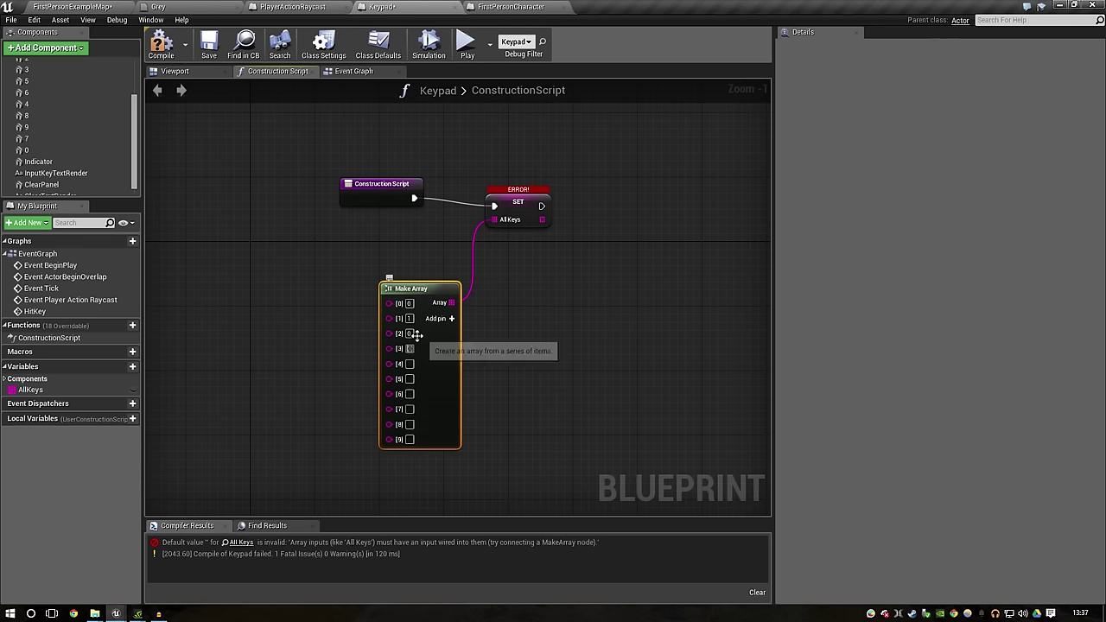
type("3")
key("Tab")
type("4")
key("Tab")
type("5")
key("Tab")
type("6")
key("Tab")
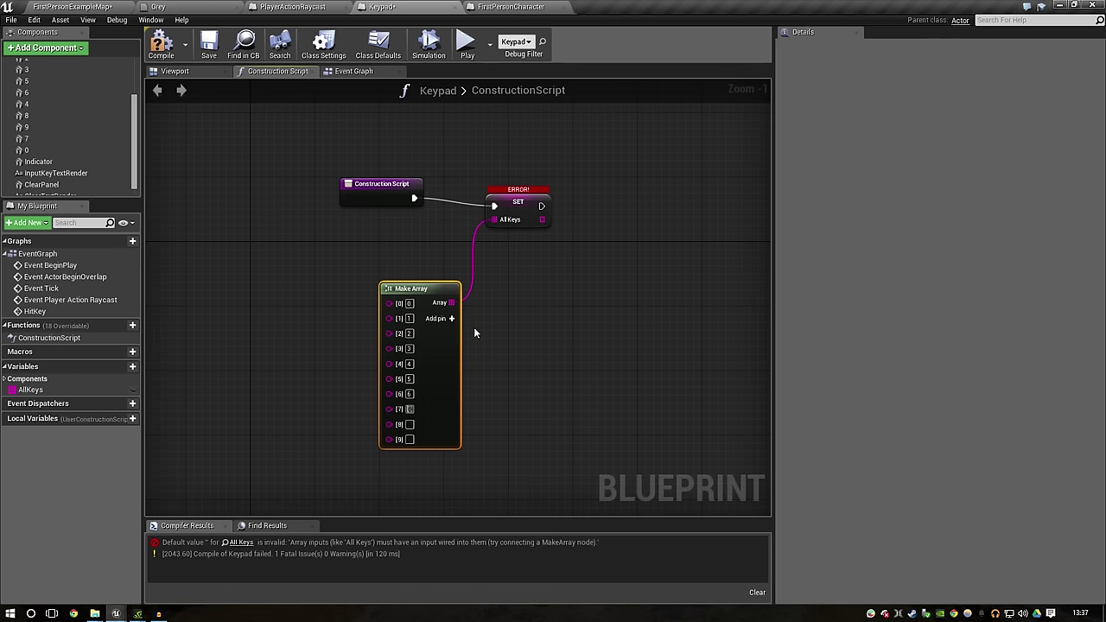
type("7")
key("Tab")
type("8")
key("Tab")
type("9")
key("Tab")
Step: Compile Keypad, save all changed assets, and return to the Keypad Event Graph
left_click(161, 43)
left_click(510, 7)
key("ctrl+shift+s")
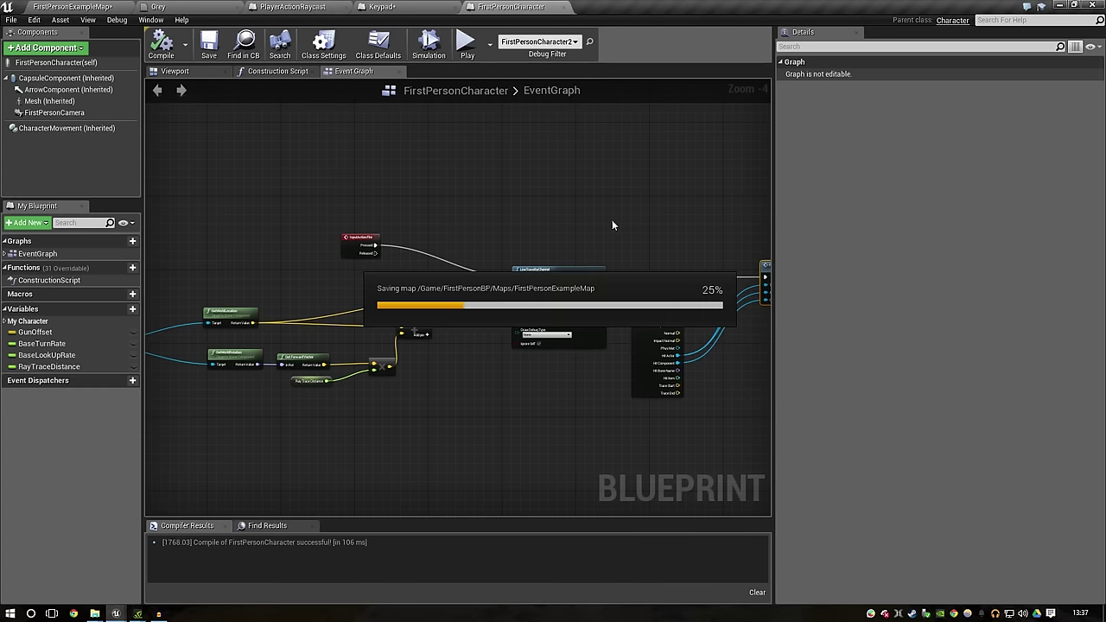
left_click(385, 6)
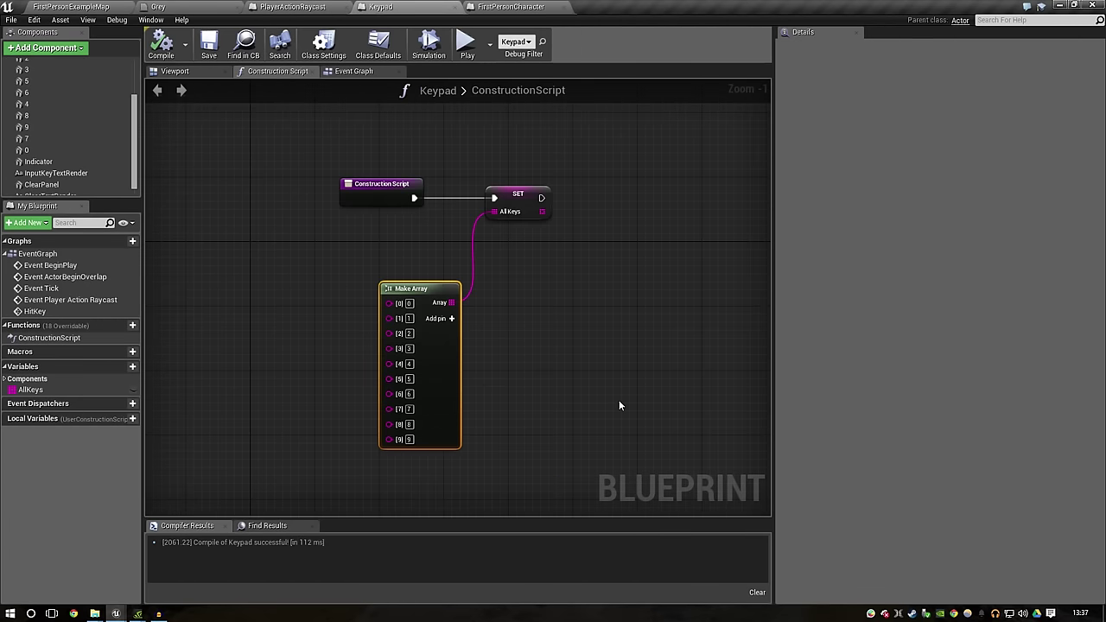
left_click(352, 71)
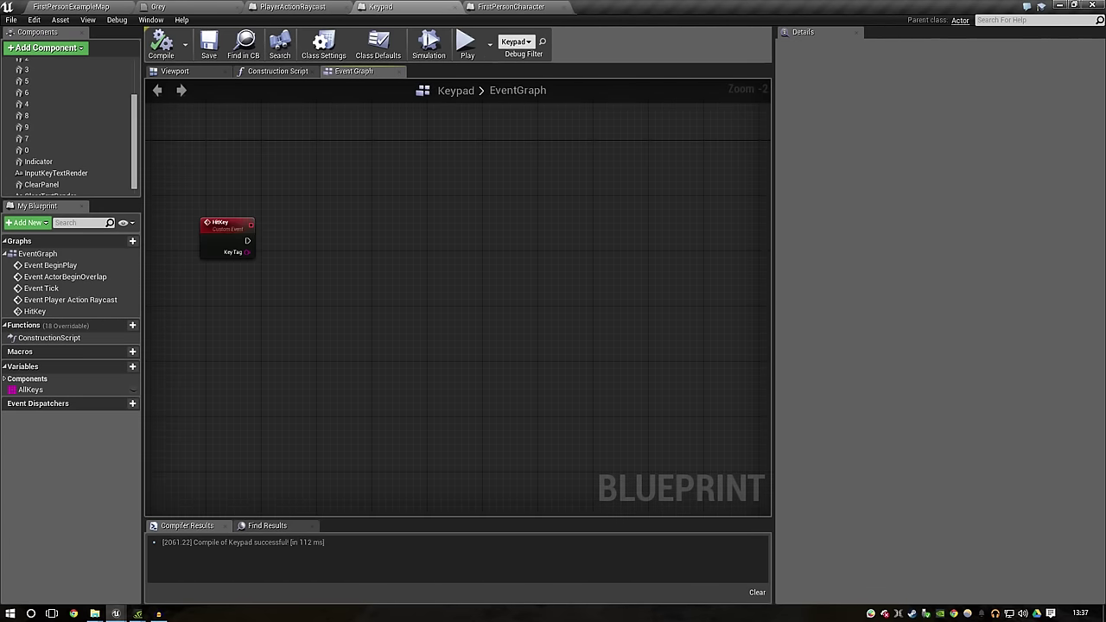
Step: Add a Boolean variable named FinishingSequence and drag it into the EventGraph
left_click(121, 366)
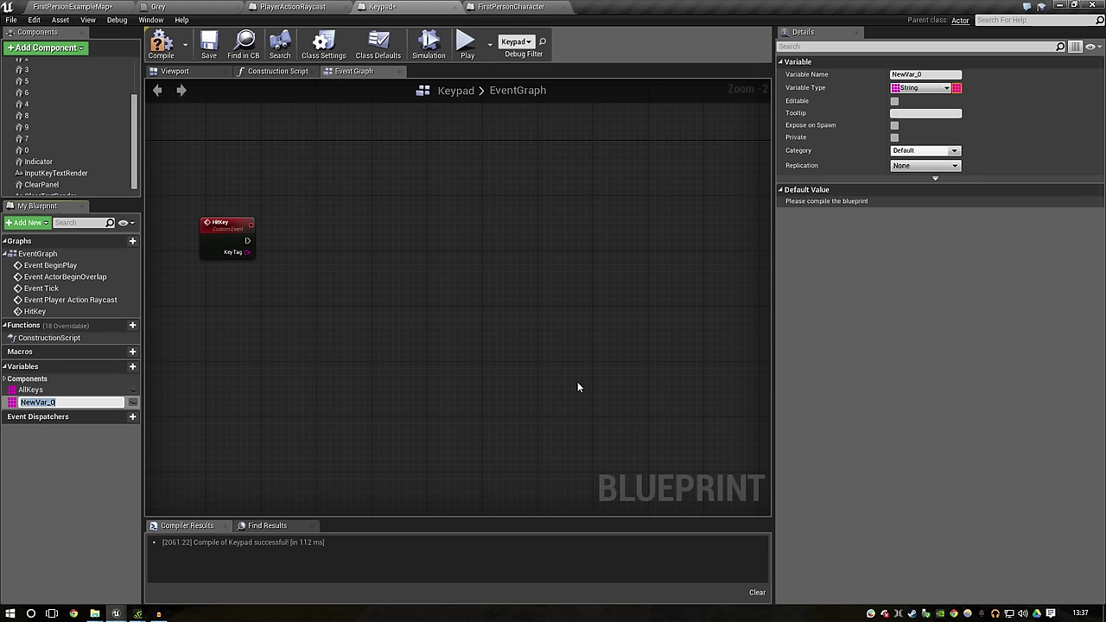
type("FinishingSequence")
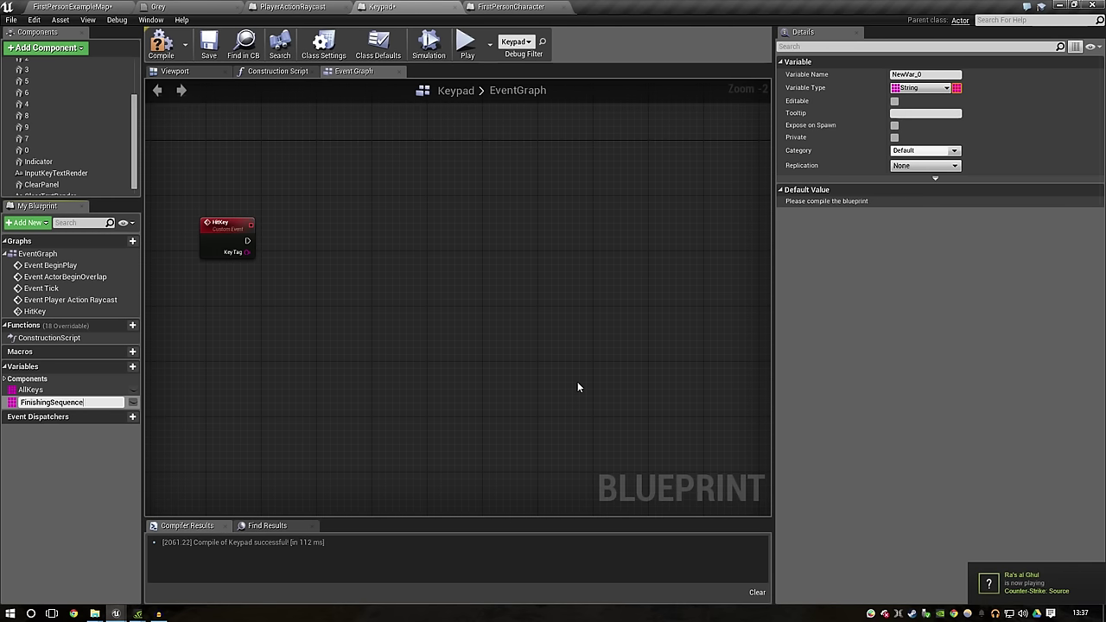
key("Return")
left_click(921, 88)
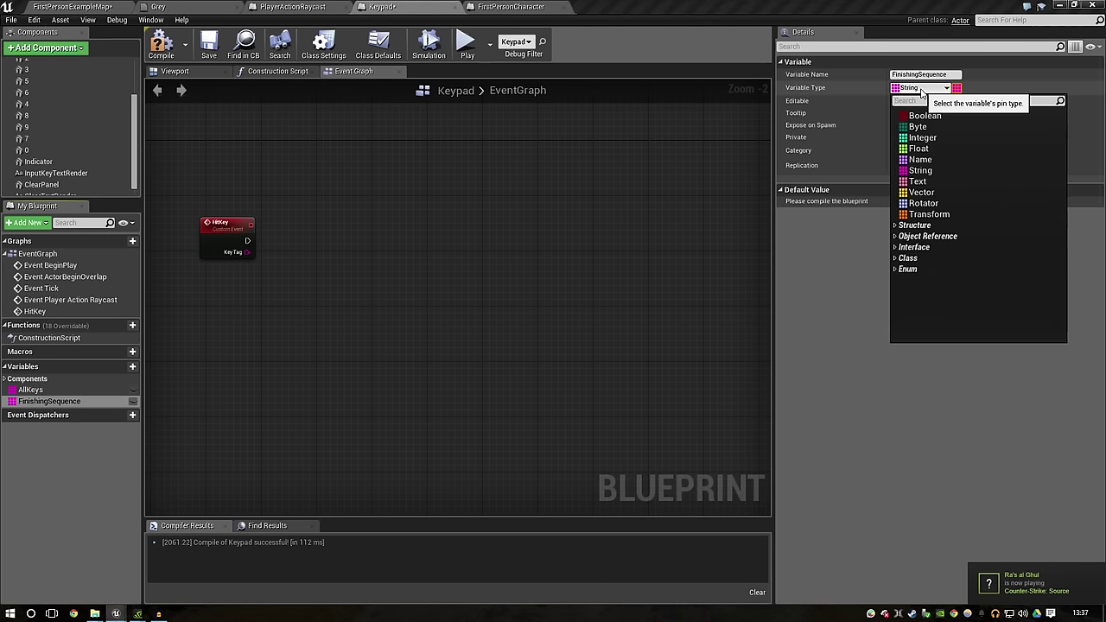
left_click(924, 116)
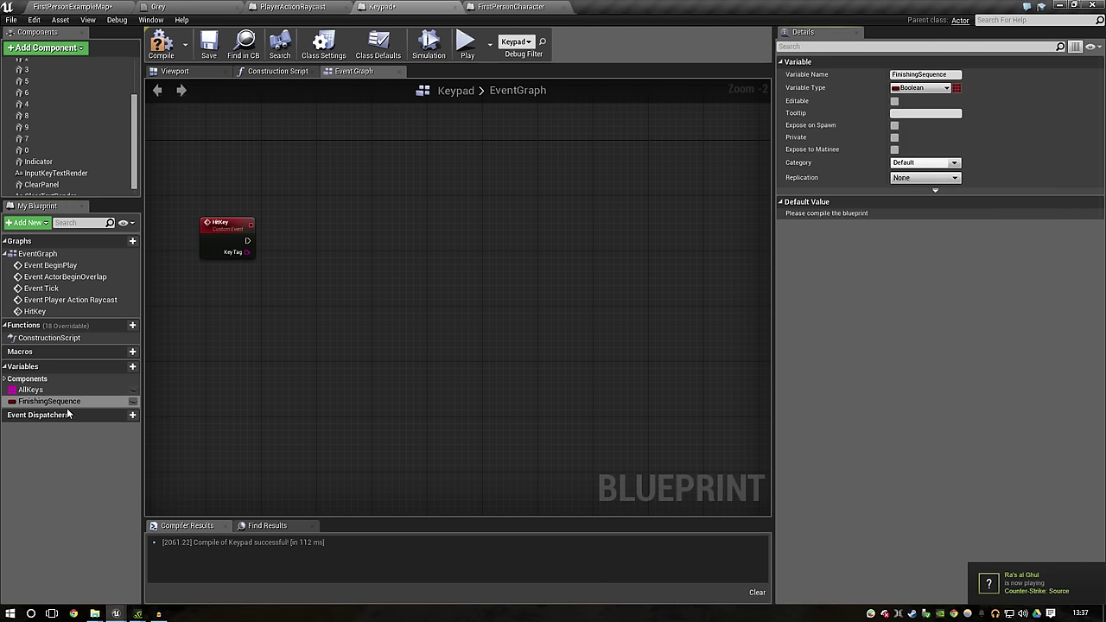
mouse_move(50, 401)
left_mouse_down()
mouse_move(313, 278)
mouse_move(404, 264)
left_mouse_up()
Step: Add a FinishingSequence getter feeding a new Branch, and wire HitKey's execution into the Branch
left_click(365, 286)
type("branch")
key("Return")
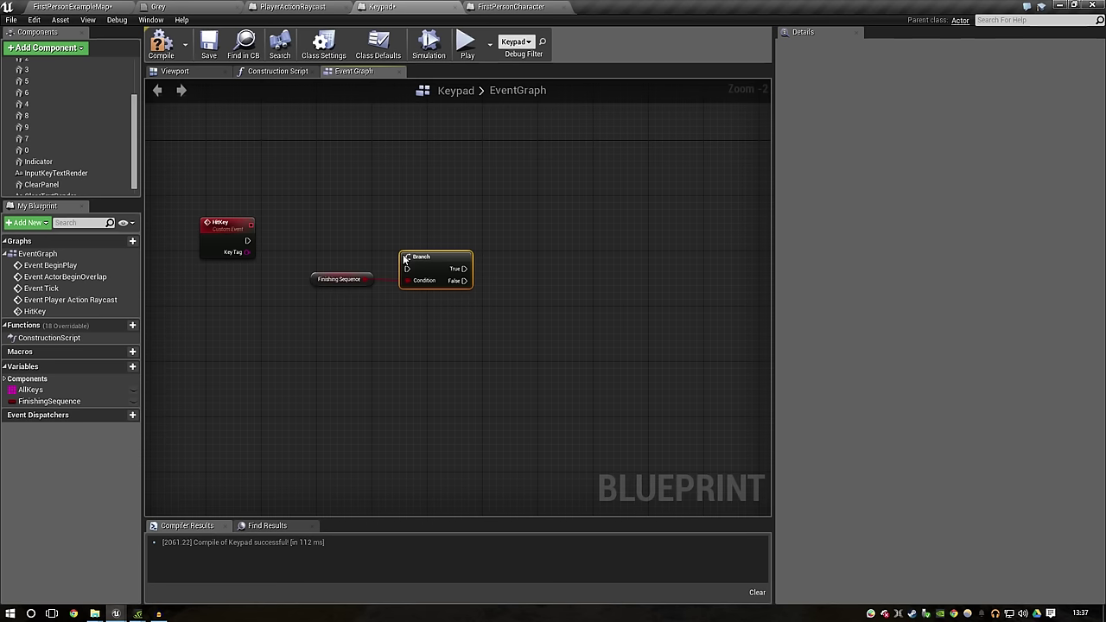
left_click_drag(248, 241, 420, 285)
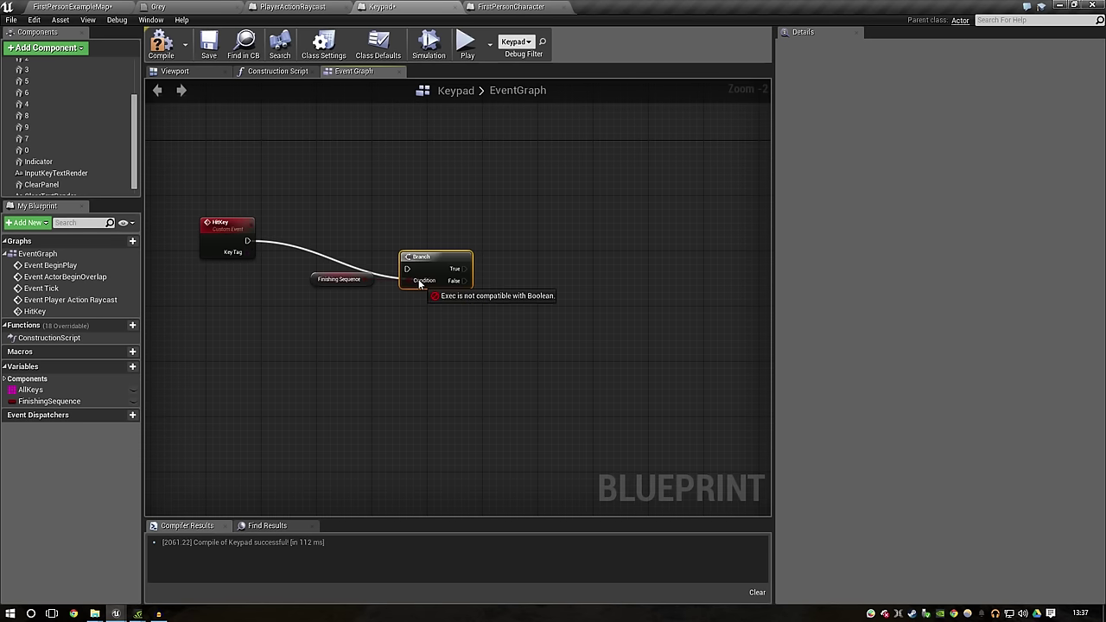
mouse_move(247, 241)
left_mouse_down()
mouse_move(398, 271)
mouse_move(411, 230)
left_mouse_up()
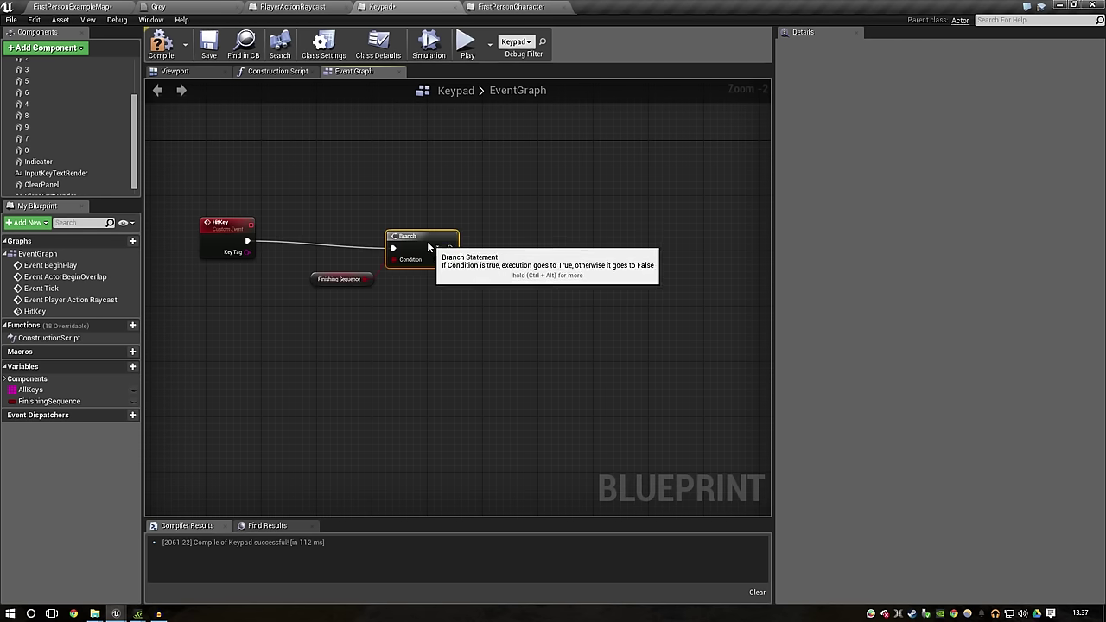
Step: Place the getter beside the Branch condition and pull a wire from the False output
left_click(328, 280)
left_click_drag(312, 282, 302, 254)
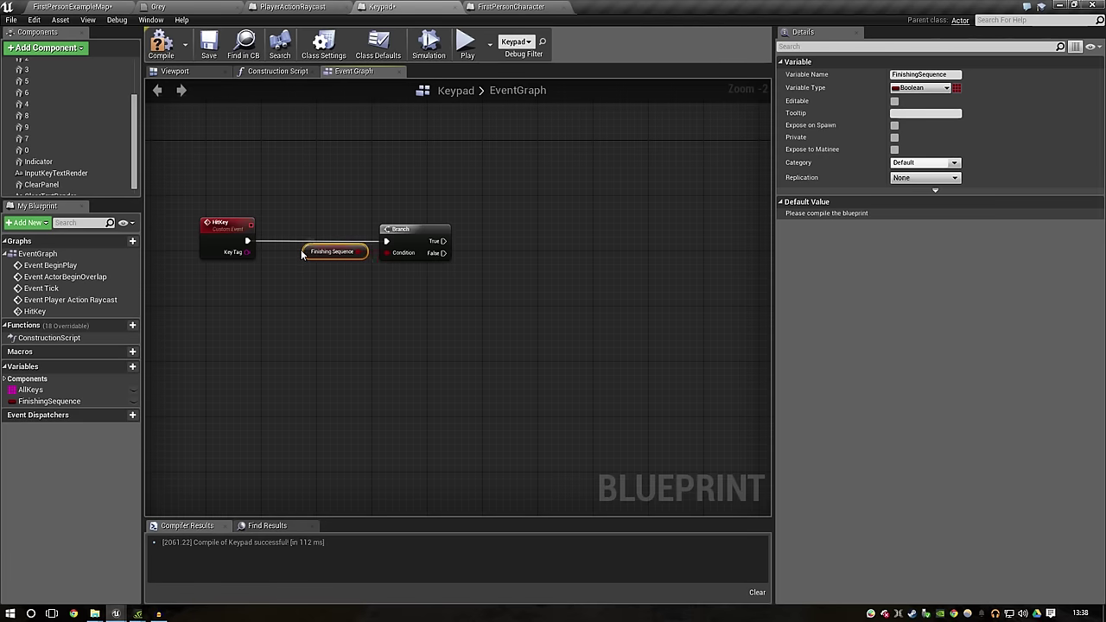
left_click(302, 304)
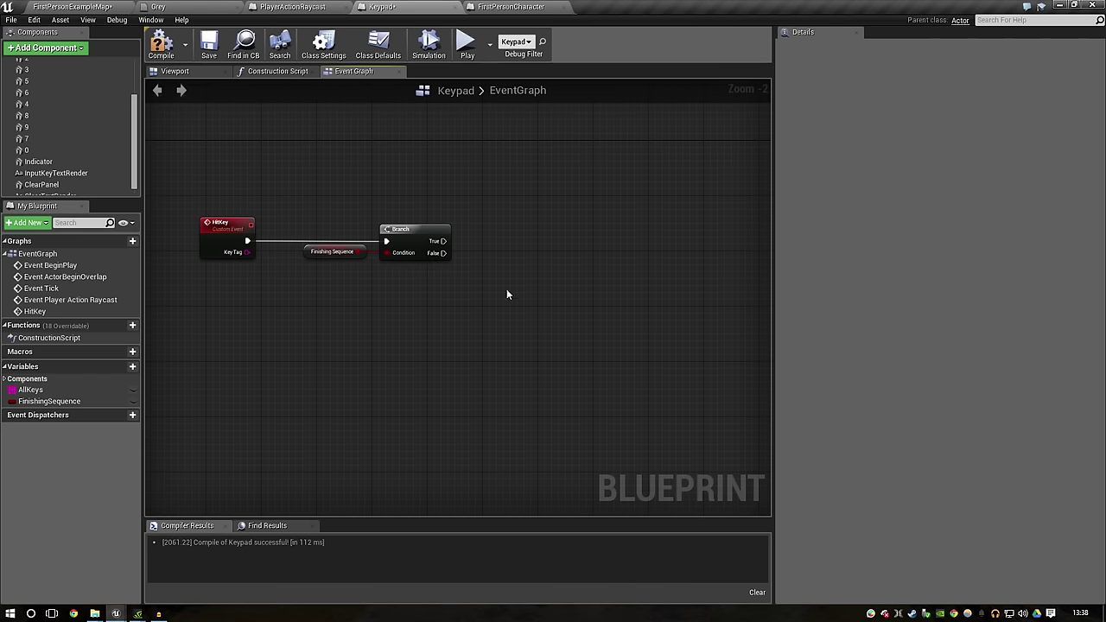
right_click_drag(547, 286, 392, 268)
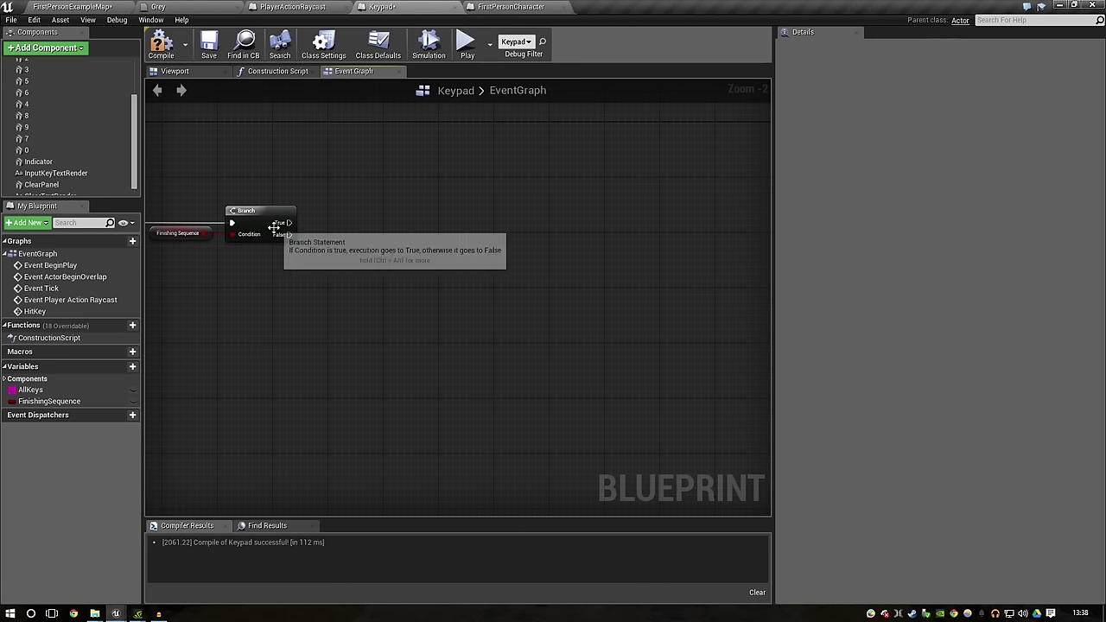
left_click_drag(507, 223, 508, 223)
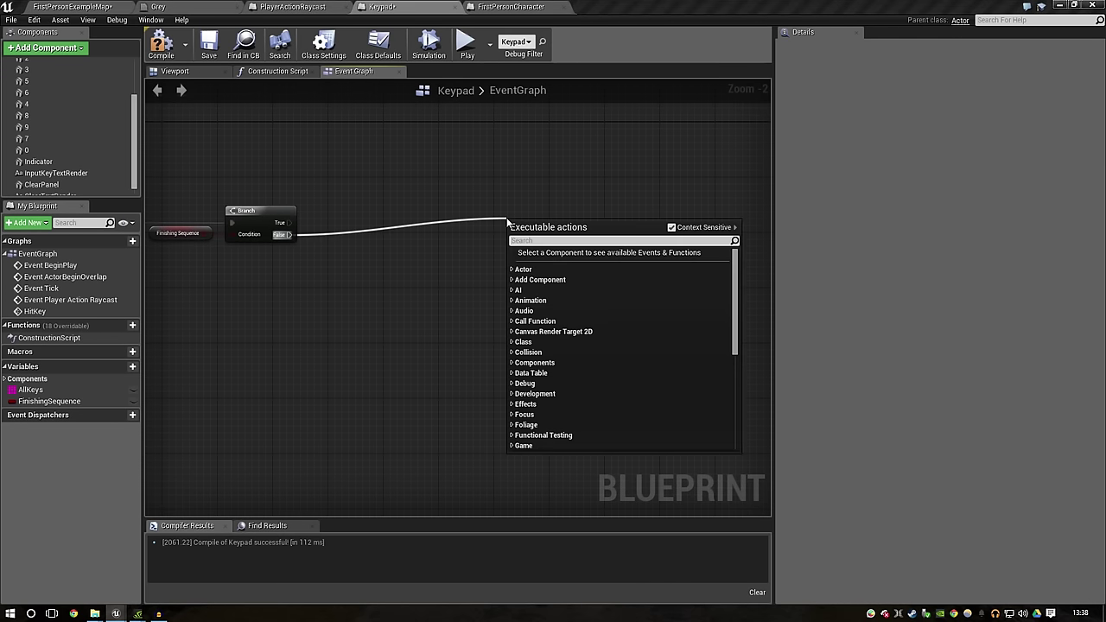
Step: Add a ForEachLoop over an All Keys getter, driven by the Branch's False output
type("for each")
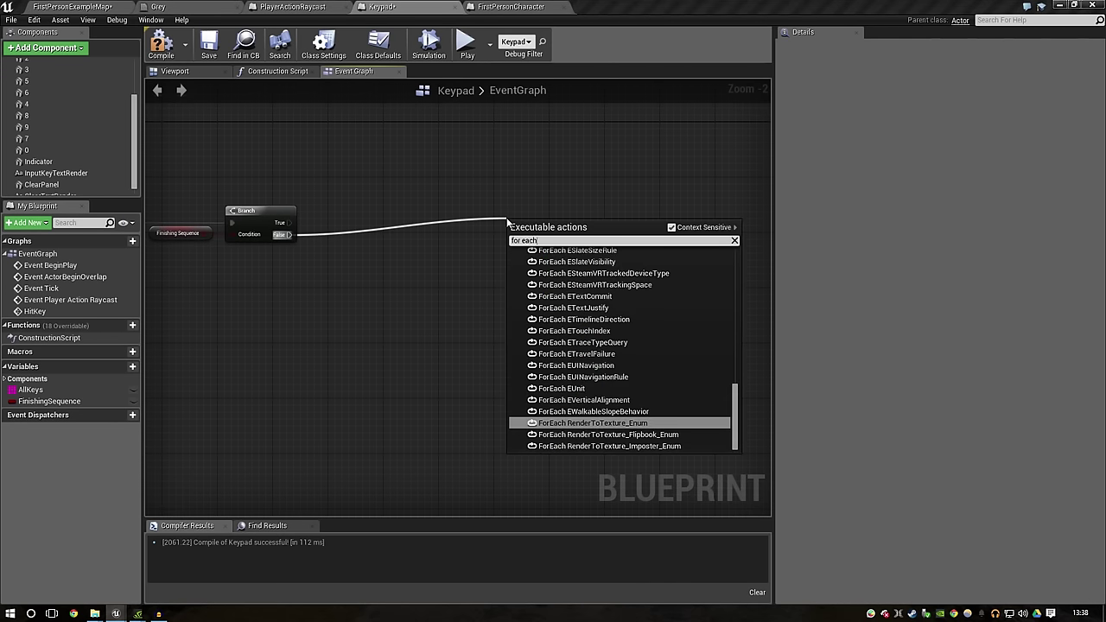
left_click(474, 191)
mouse_move(31, 390)
left_mouse_down()
mouse_move(305, 270)
mouse_move(378, 275)
mouse_move(405, 239)
left_mouse_up()
left_click(310, 277)
type("for each")
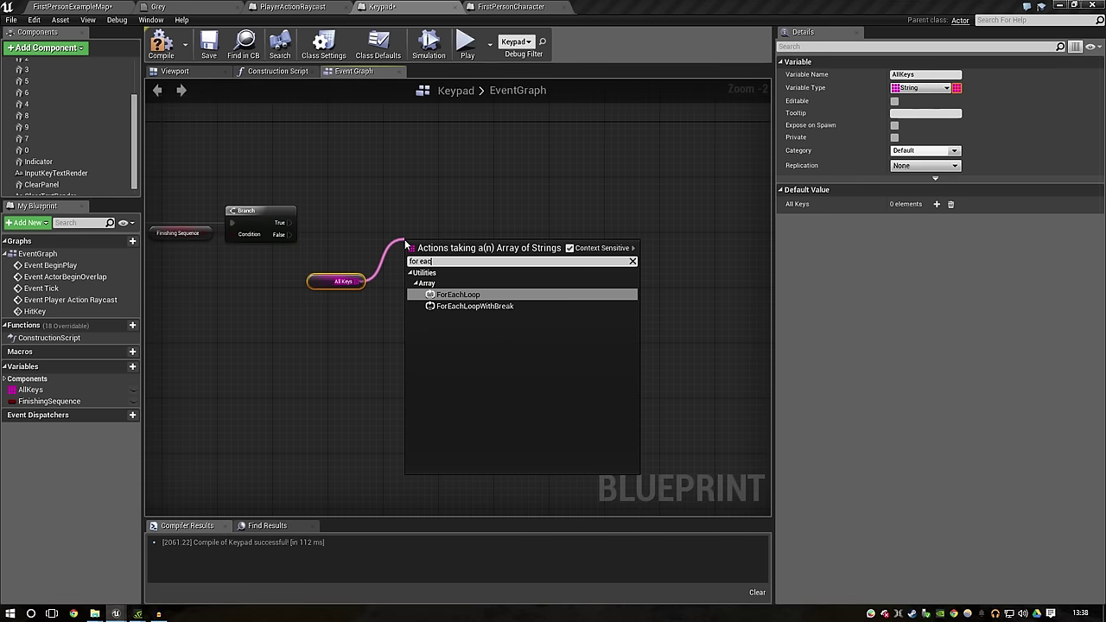
key("Return")
left_click_drag(407, 244, 406, 251)
left_click_drag(288, 235, 413, 264)
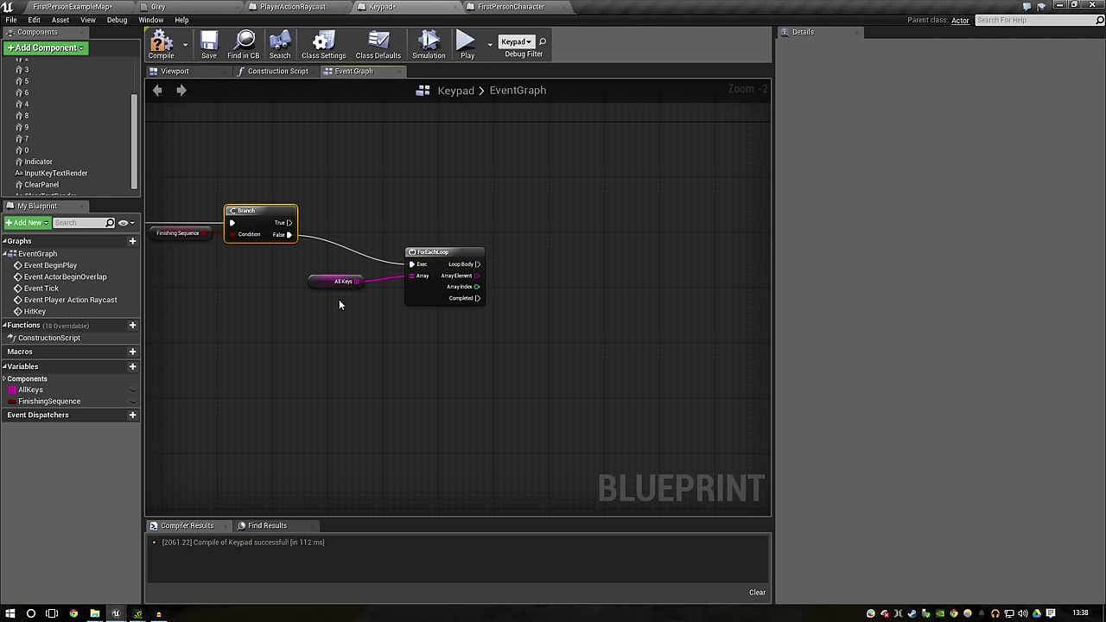
Step: Add an Equal (string) node pulled from HitKey's Key Tag, placed right of the loop
scroll(406, 293, "down", 1)
right_click_drag(273, 324, 332, 237)
left_click_drag(310, 195, 568, 299)
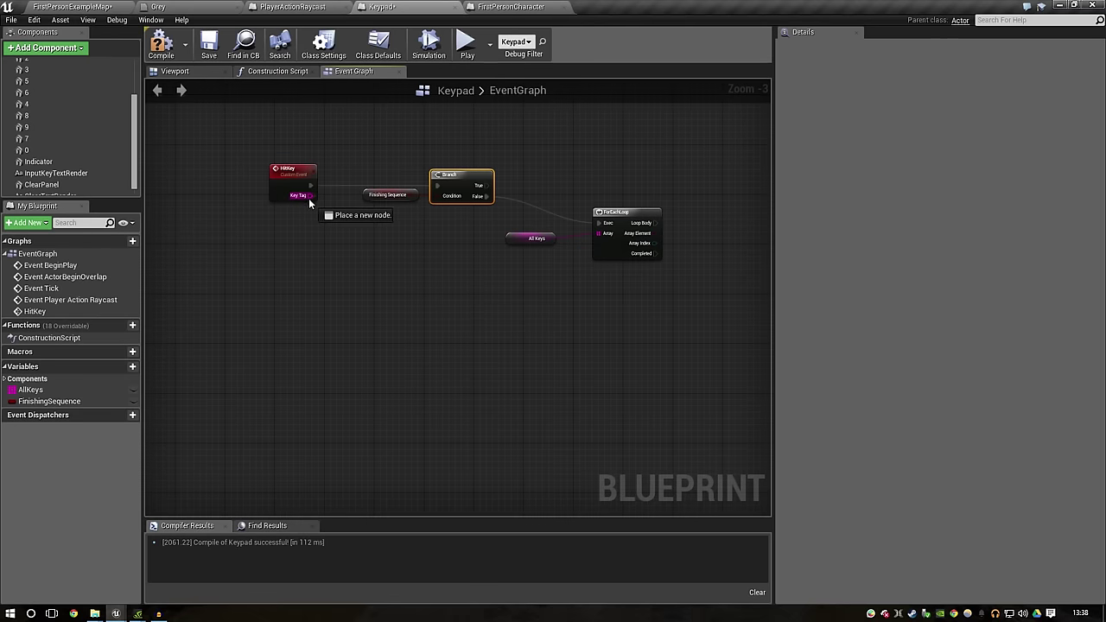
type("==")
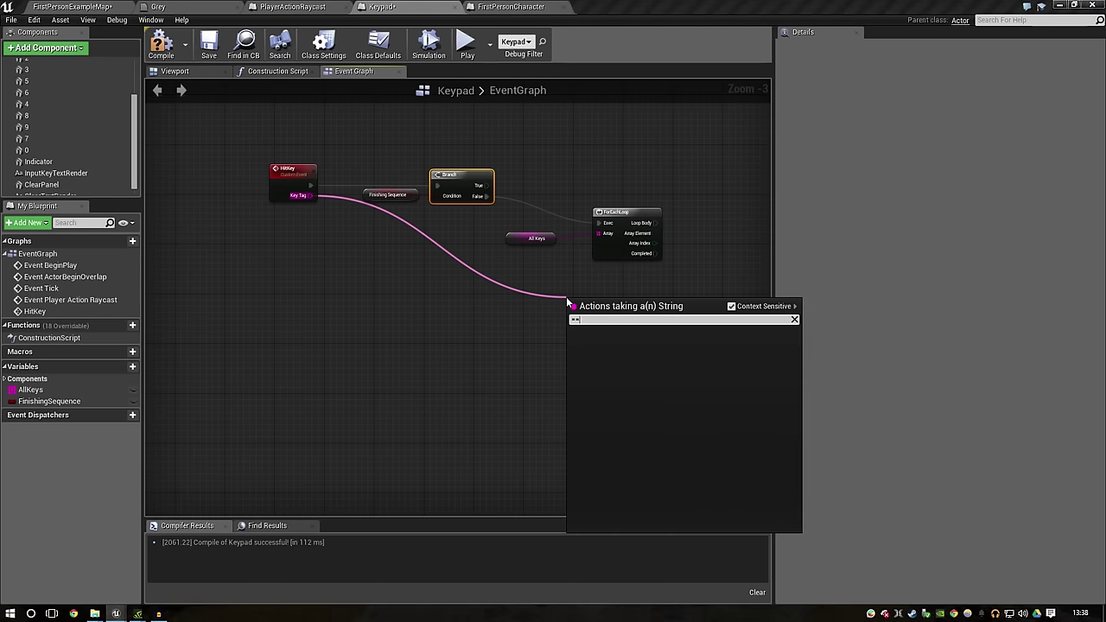
key("BackSpace")
key("BackSpace")
type("equ")
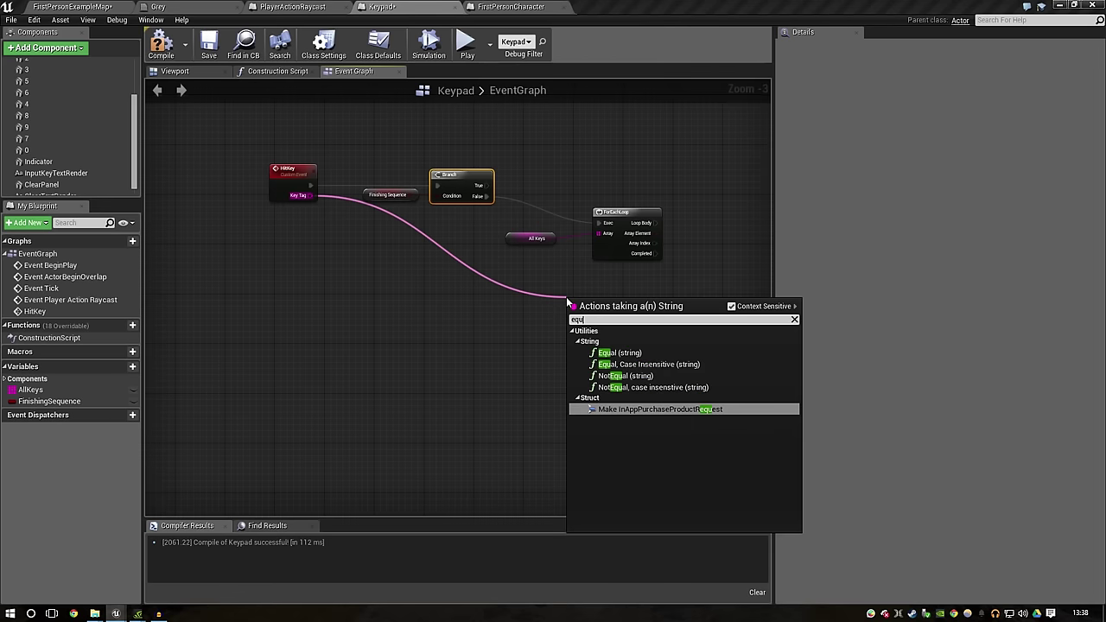
key("Up")
key("Up")
key("Up")
key("Return")
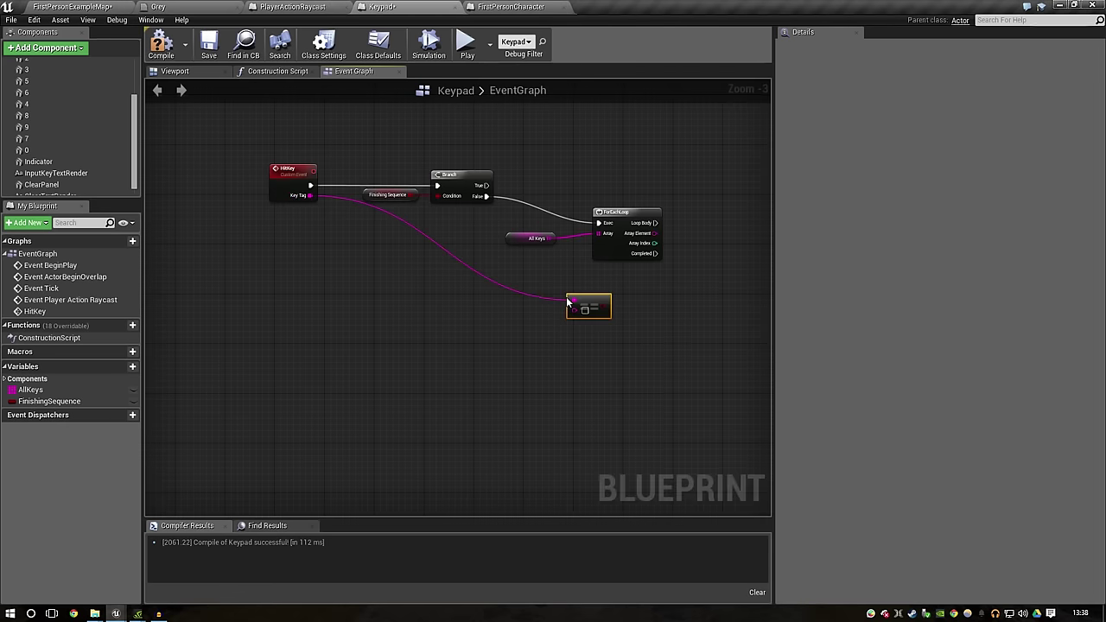
right_click_drag(609, 300, 447, 383)
left_click_drag(376, 378, 503, 370)
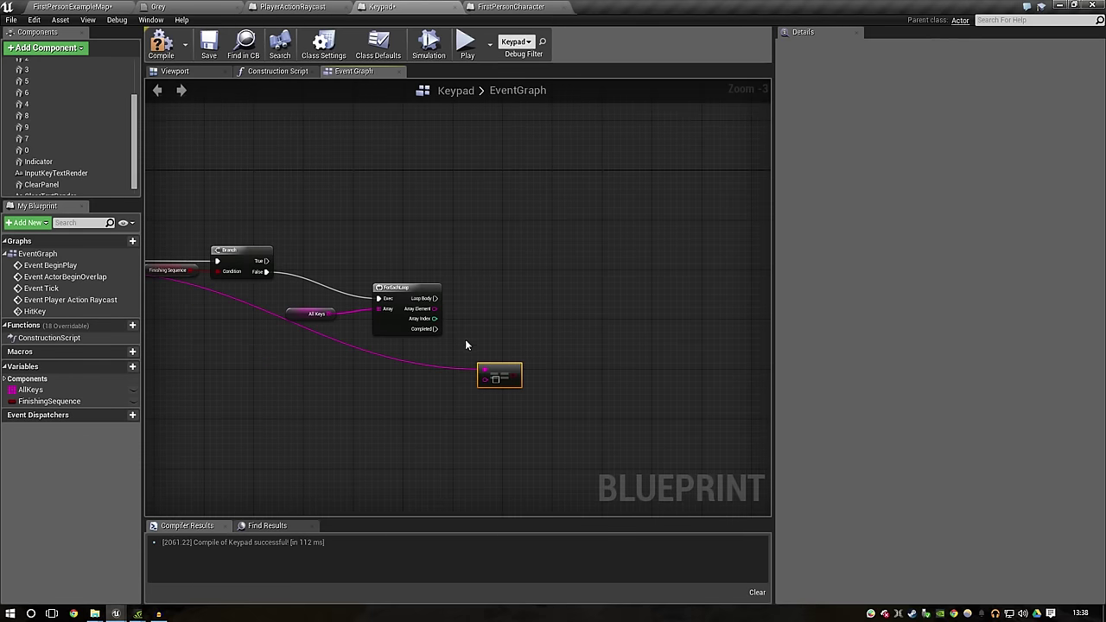
Step: Wire the loop's Array Element and HitKey's Key Tag into the Equal node
left_click(485, 370, "alt")
left_click_drag(435, 309, 485, 387)
key("Escape")
left_click_drag(485, 386, 258, 271)
left_click_drag(633, 269, 569, 310)
right_click(536, 277)
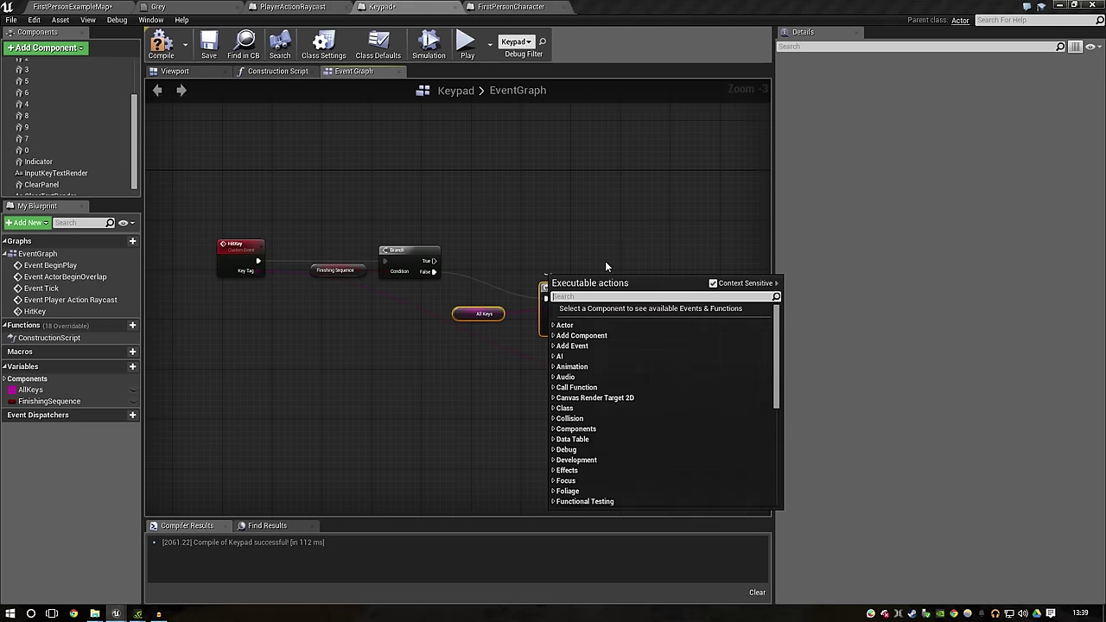
mouse_move(604, 252)
left_mouse_down()
mouse_move(519, 307)
mouse_move(449, 321)
mouse_move(447, 292)
mouse_move(465, 289)
left_mouse_up()
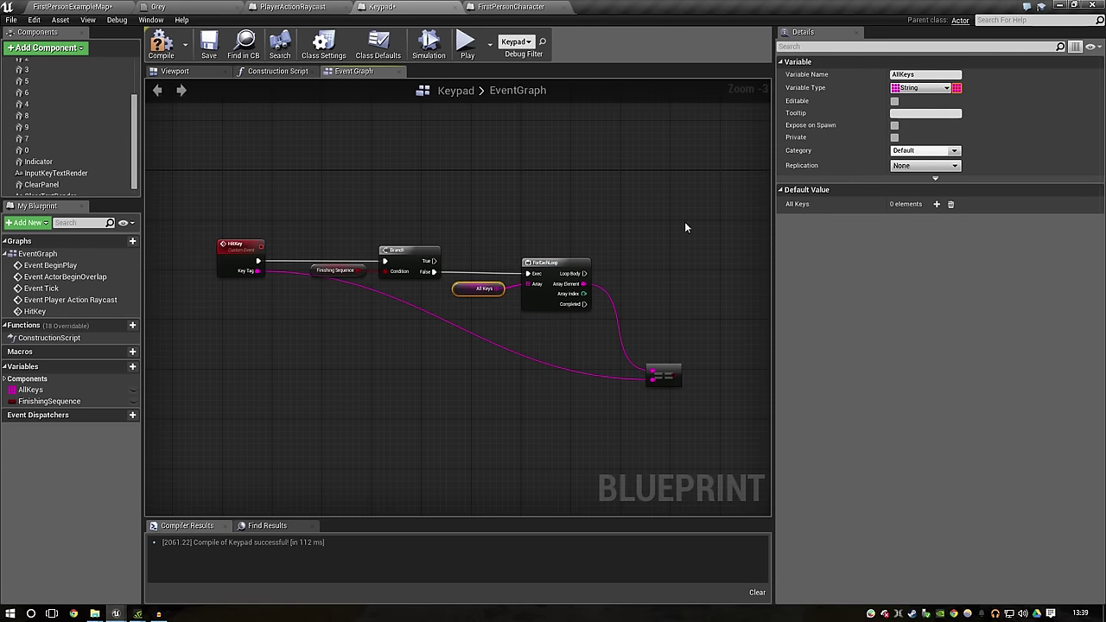
right_click_drag(673, 242, 472, 215)
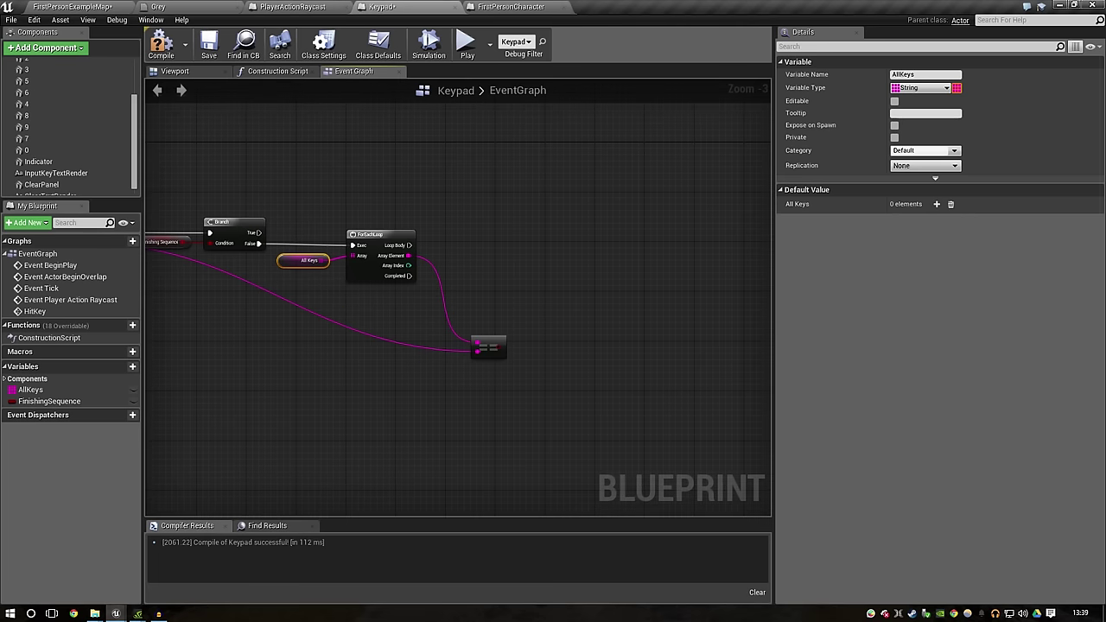
left_click(489, 348)
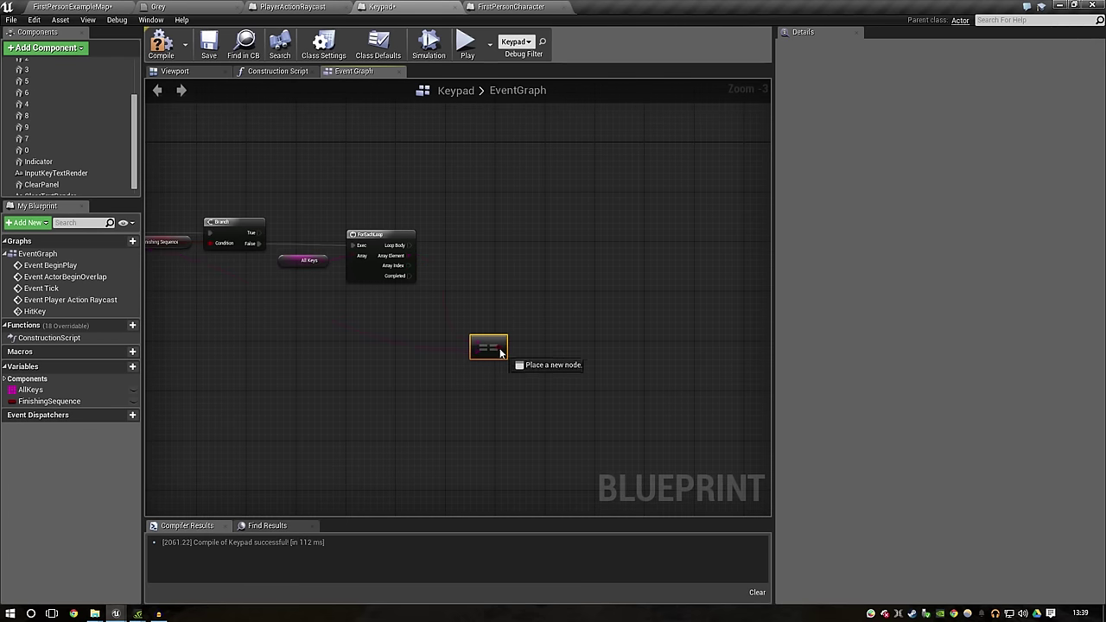
Step: Add a Branch on the Equal result and run the Loop Body into it
left_click_drag(505, 348, 579, 260)
type("branch")
key("Return")
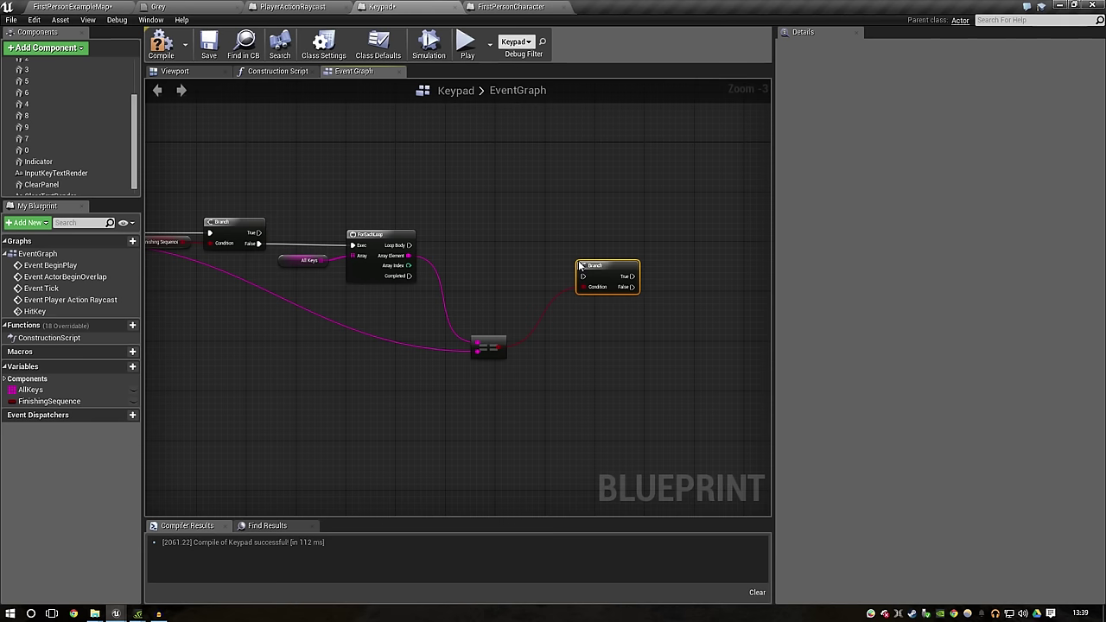
mouse_move(409, 246)
left_mouse_down()
mouse_move(584, 275)
mouse_move(597, 257)
mouse_move(577, 242)
left_mouse_up()
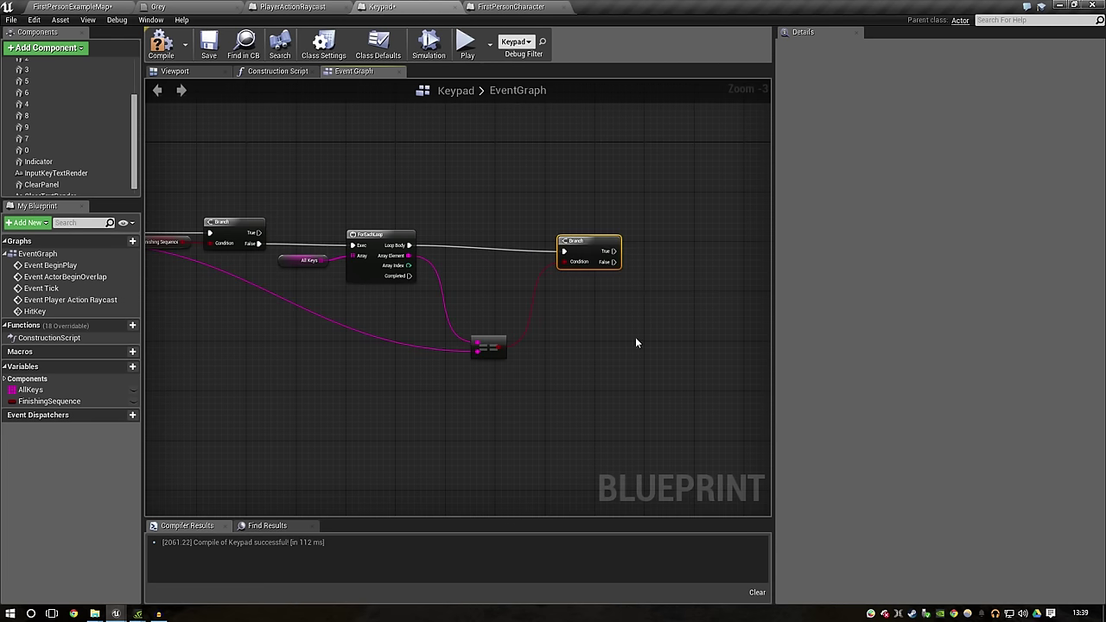
right_click_drag(635, 343, 436, 321)
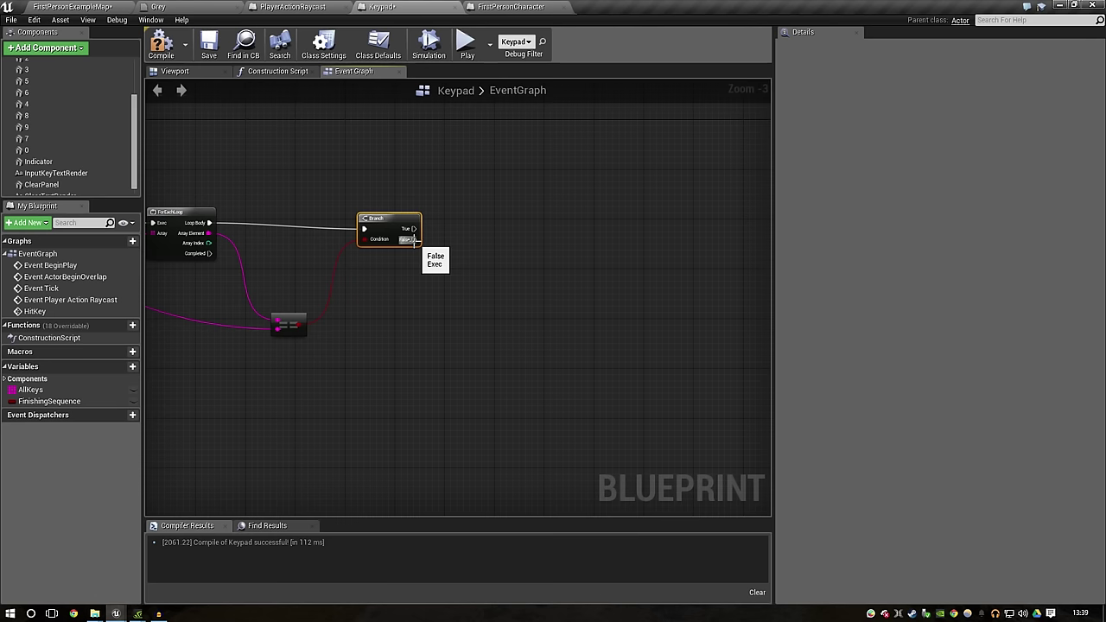
Step: Add a second Branch off the first Branch's False output
left_click_drag(407, 240, 447, 255)
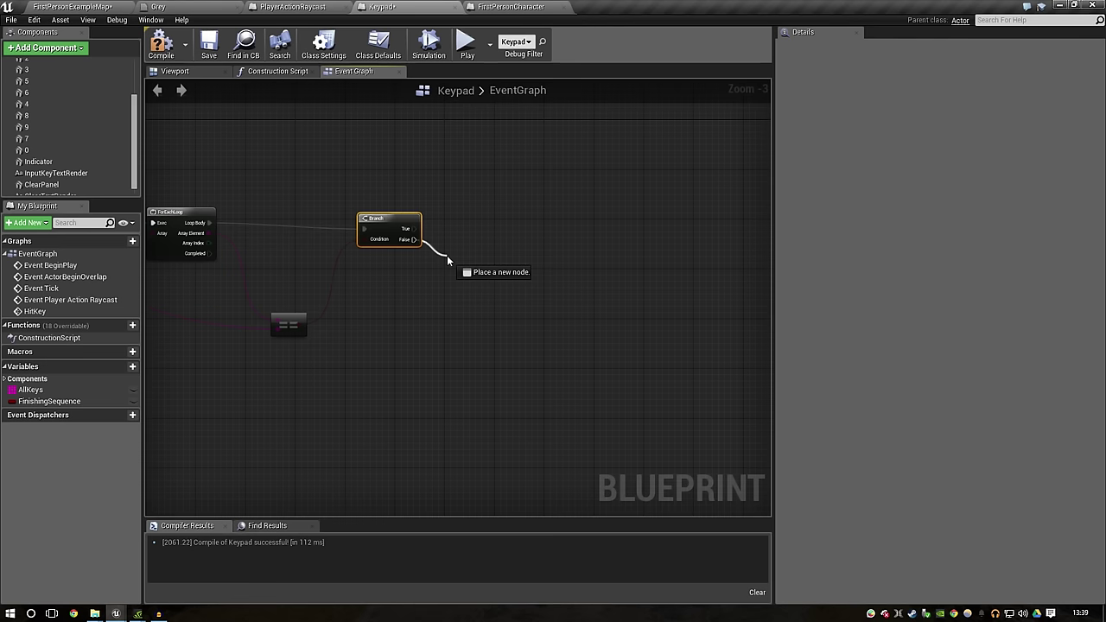
left_click_drag(446, 255, 447, 255)
type("bran")
key("Return")
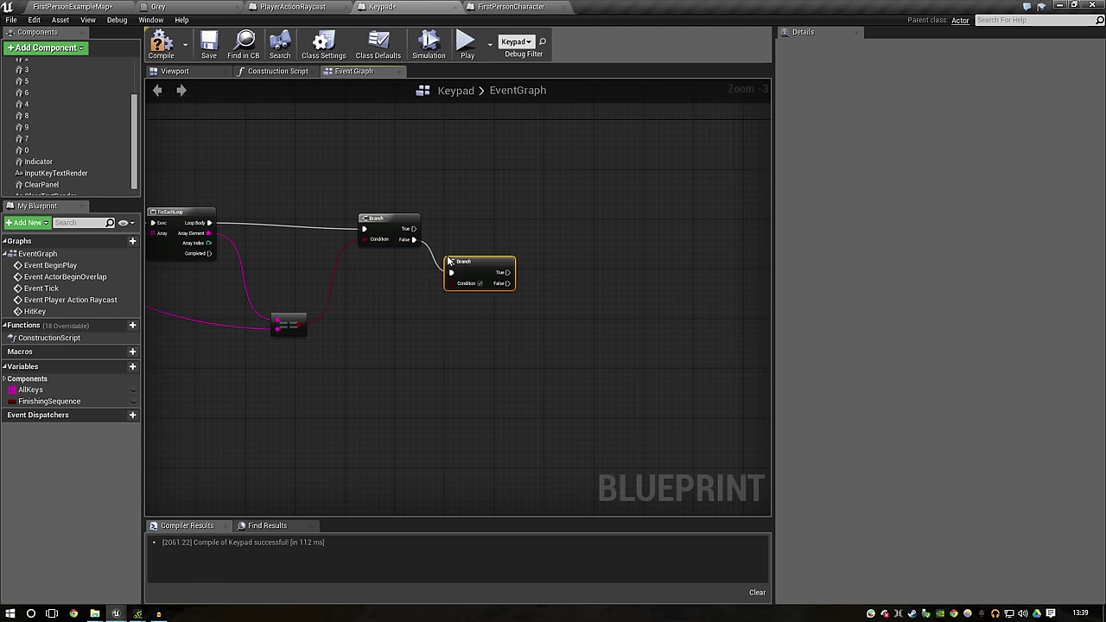
left_click_drag(474, 265, 566, 265)
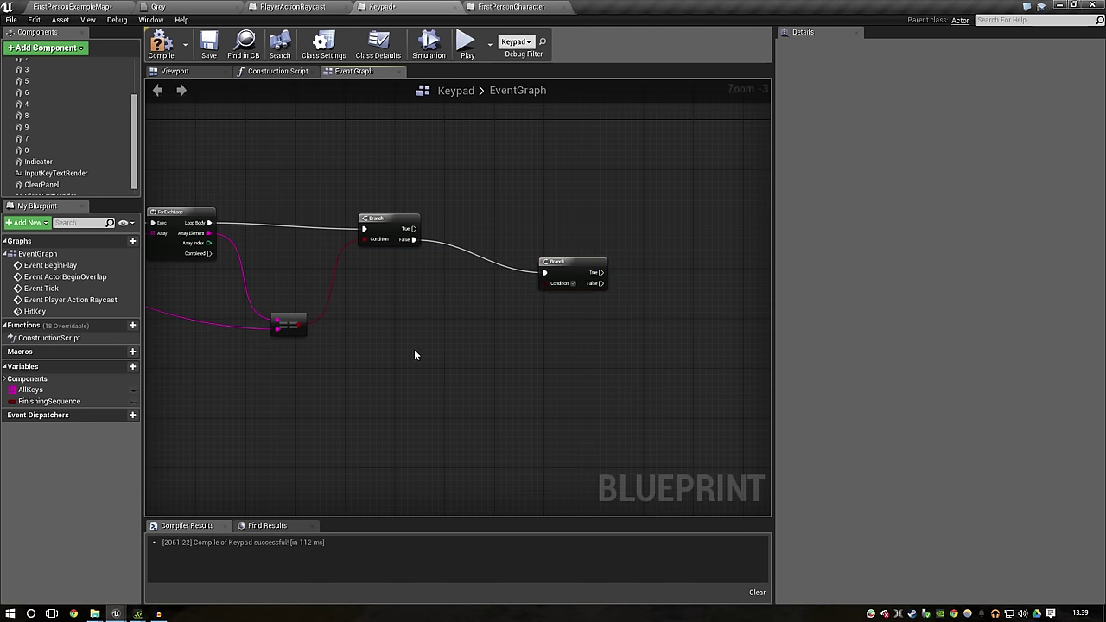
Step: Add an Equal (String) node from HitKey's Key Tag with B set to 'Clear'
right_click_drag(195, 364, 584, 326)
left_click_drag(273, 182, 669, 273)
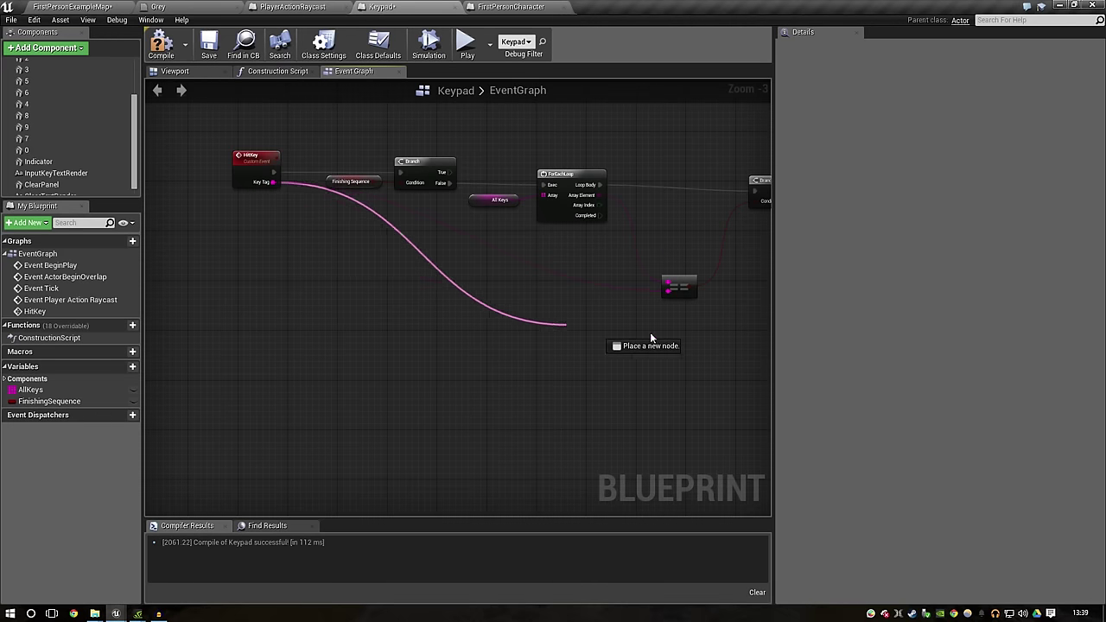
type("eq")
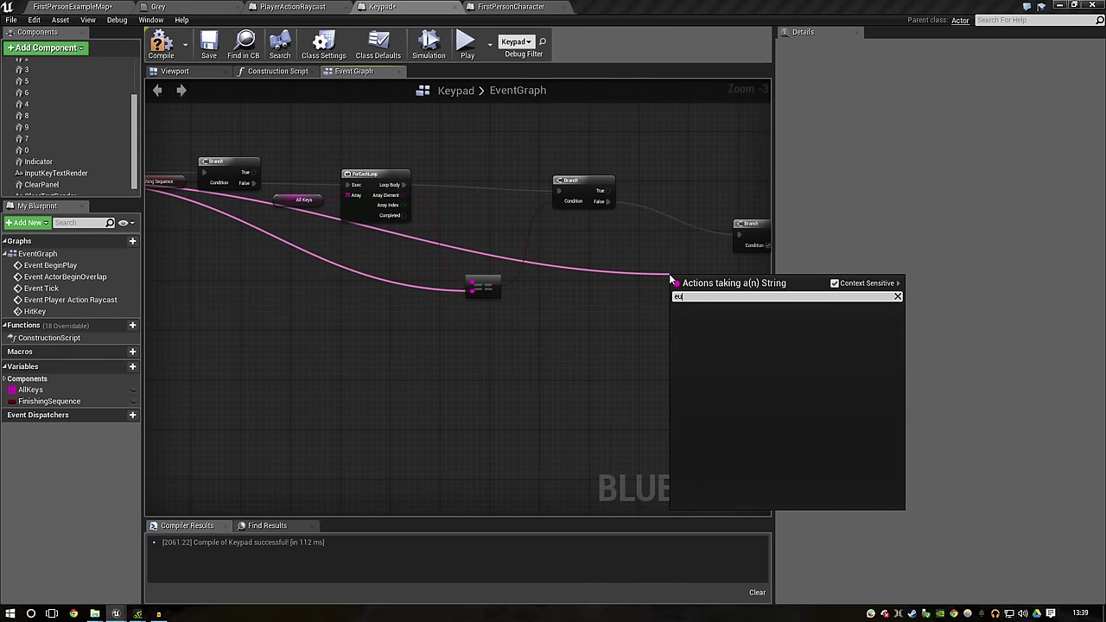
key("Up")
key("Up")
key("Up")
key("Return")
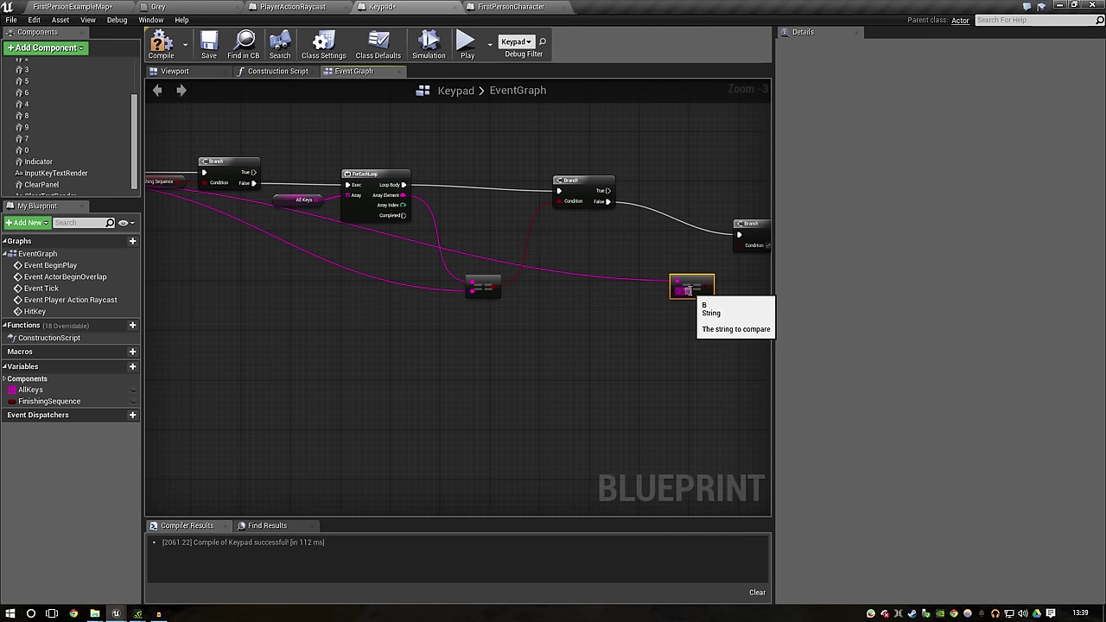
left_click(691, 290)
type("Clear")
left_click(708, 376)
Step: Give the ClearPanel component the component tag 'clear'
scroll(101, 181, "down", 1)
left_click(101, 177)
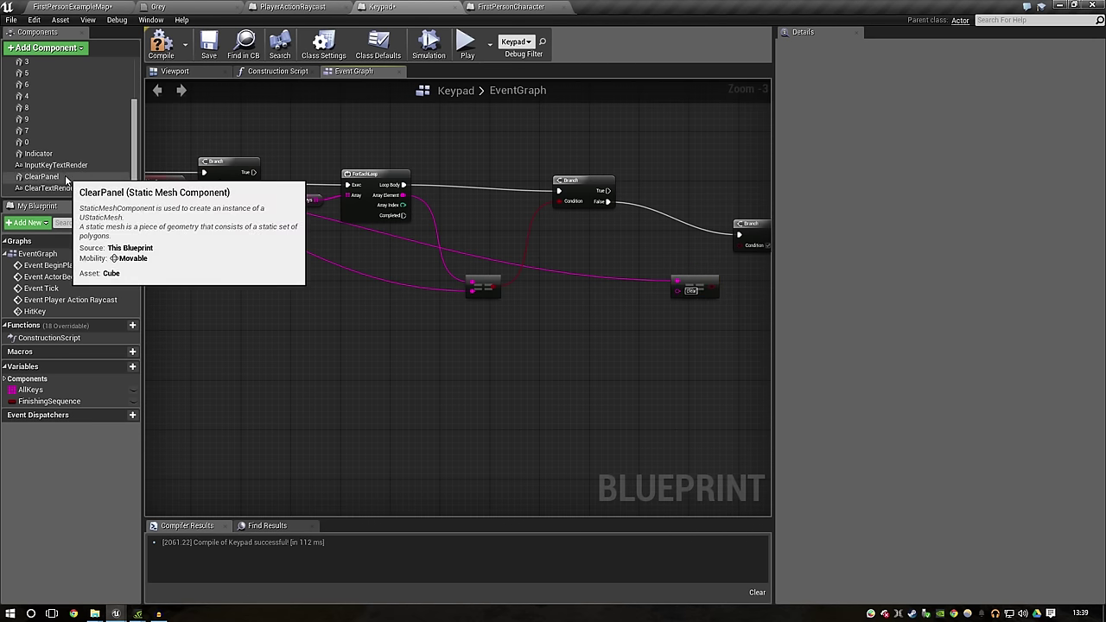
left_click(864, 46)
type("tag")
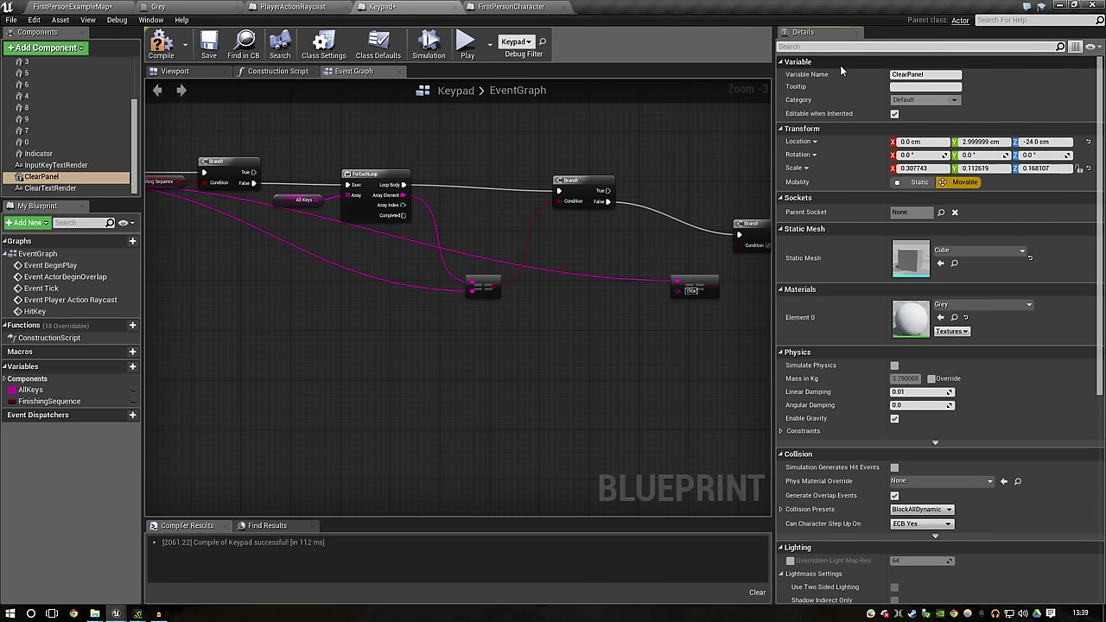
left_click(937, 76)
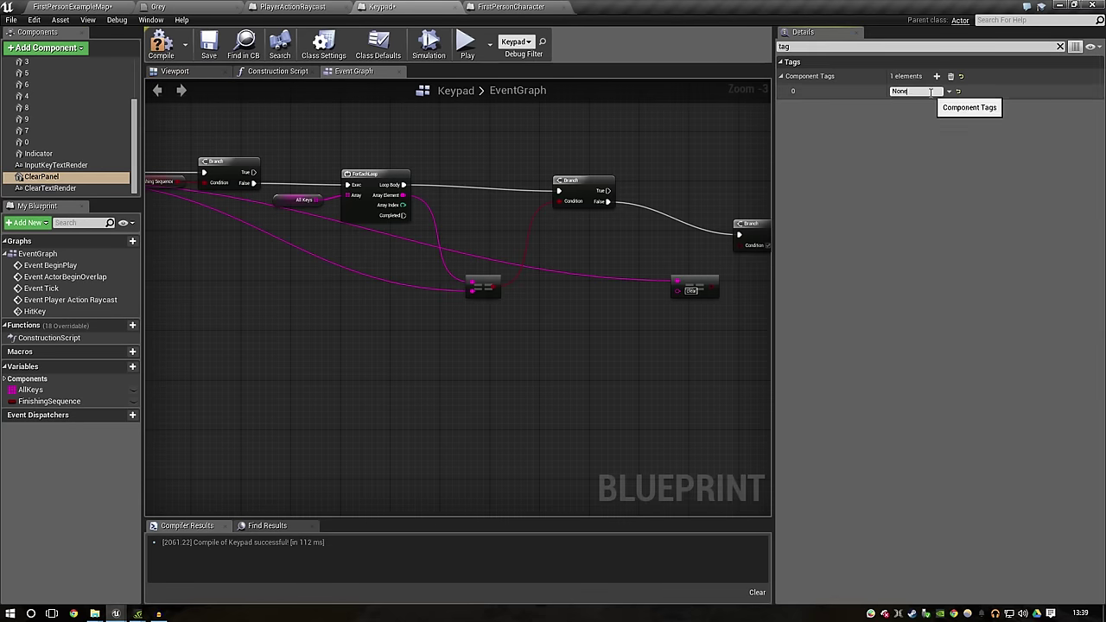
left_click(818, 47)
key("BackSpace")
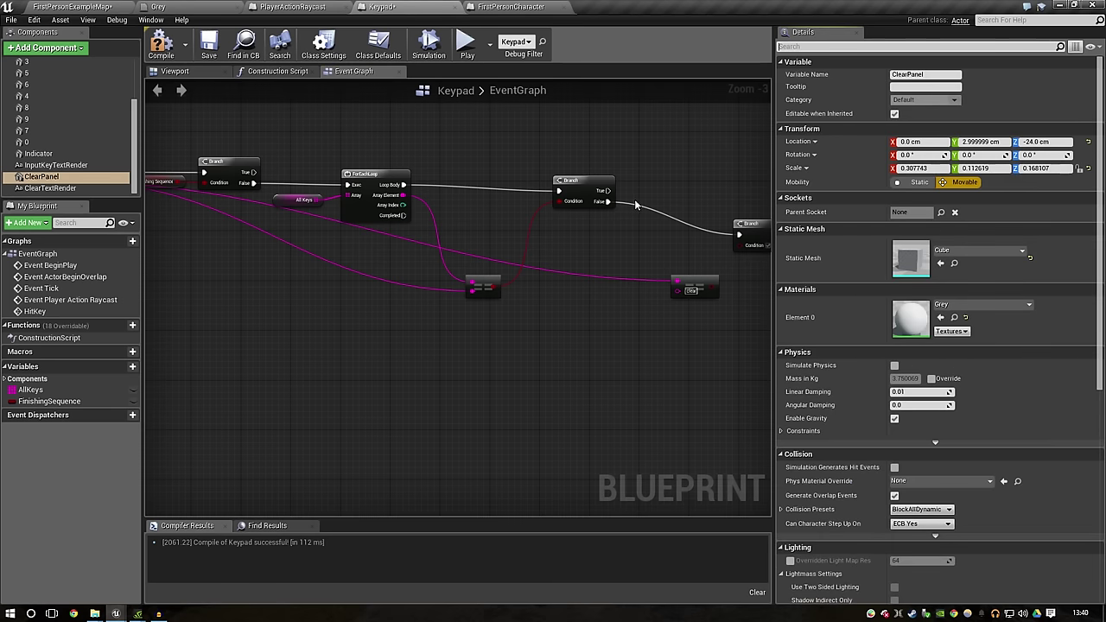
Step: Connect the 'Clear' equality result to the second Branch's Condition
right_click_drag(763, 276, 625, 308)
left_click_drag(577, 321, 602, 276)
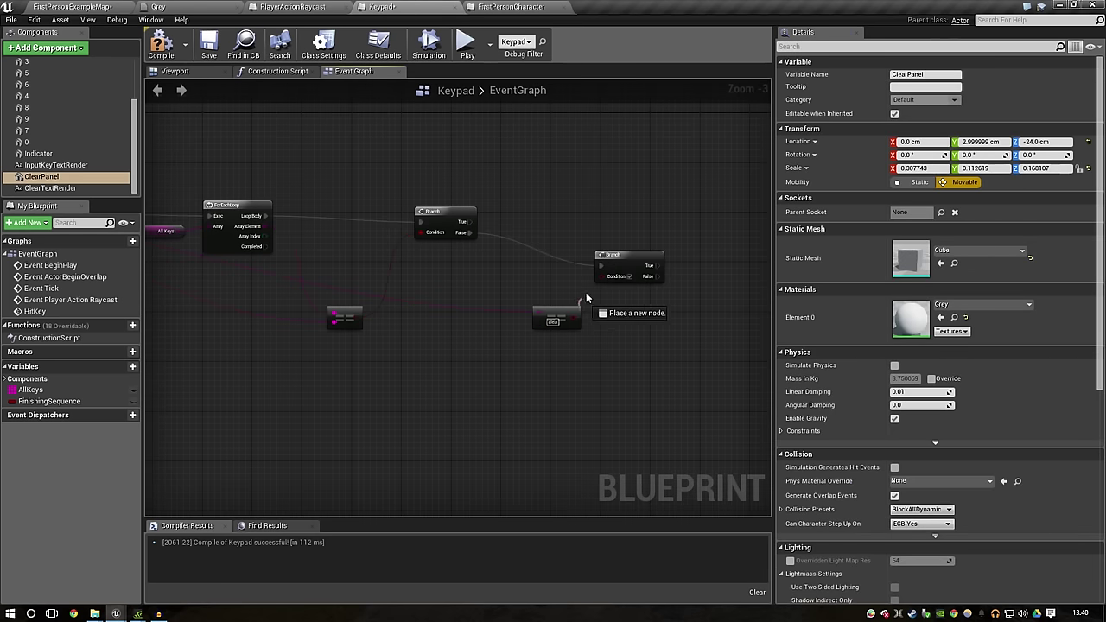
right_click_drag(635, 311, 407, 323)
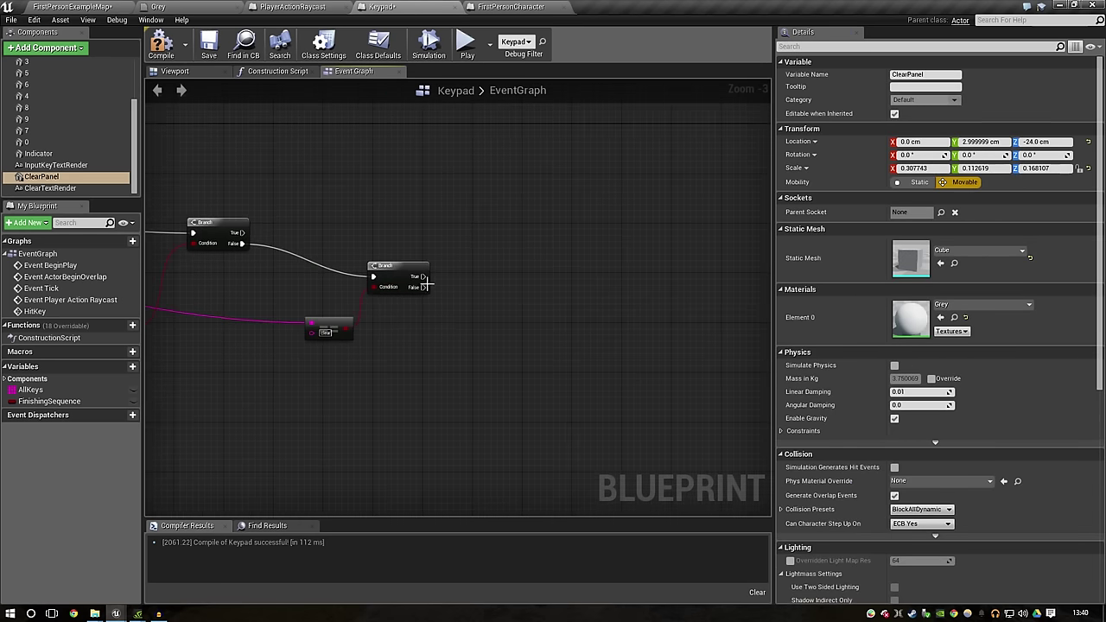
left_click(437, 274)
right_click_drag(466, 396, 551, 310)
scroll(551, 310, "down", 4)
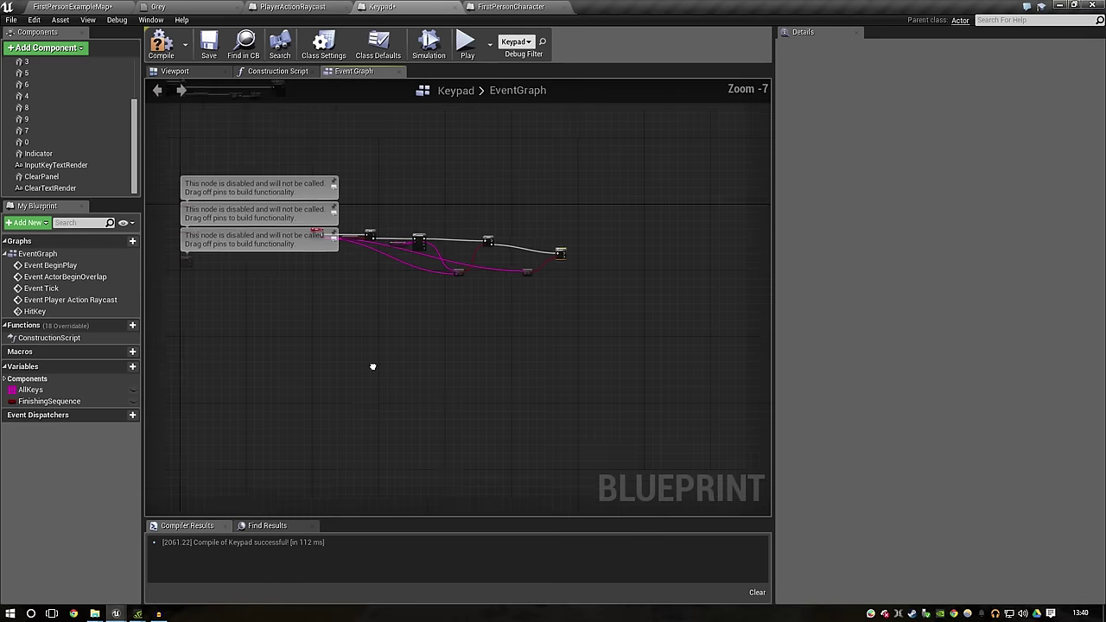
Step: Create a custom event named ClearInput in empty graph space
right_click_drag(371, 365, 382, 318)
right_click(382, 318)
type("custom")
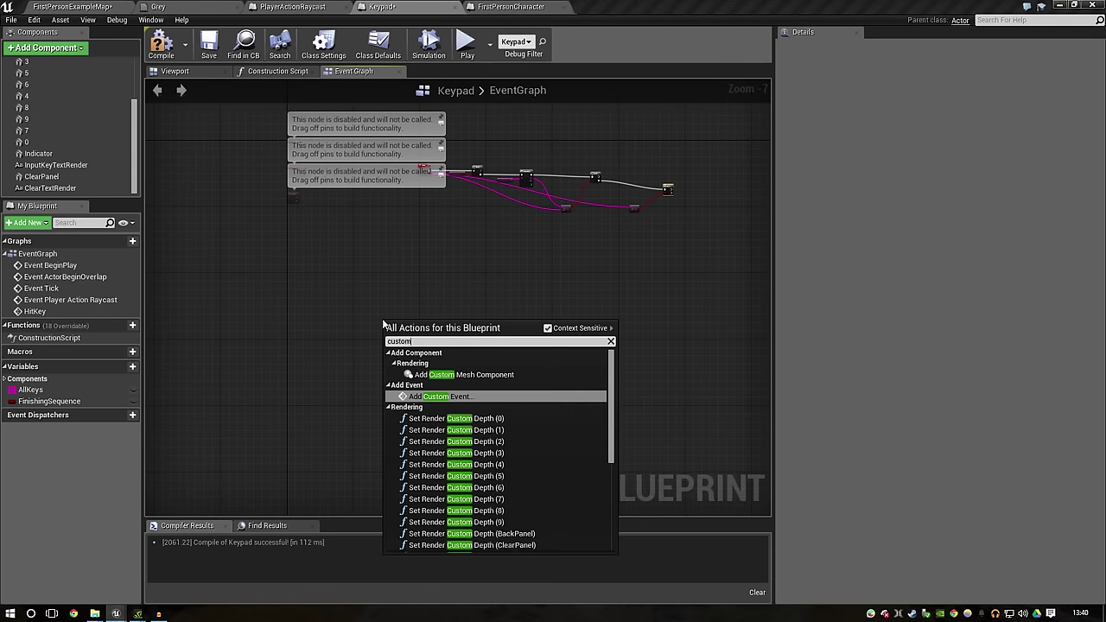
key("Return")
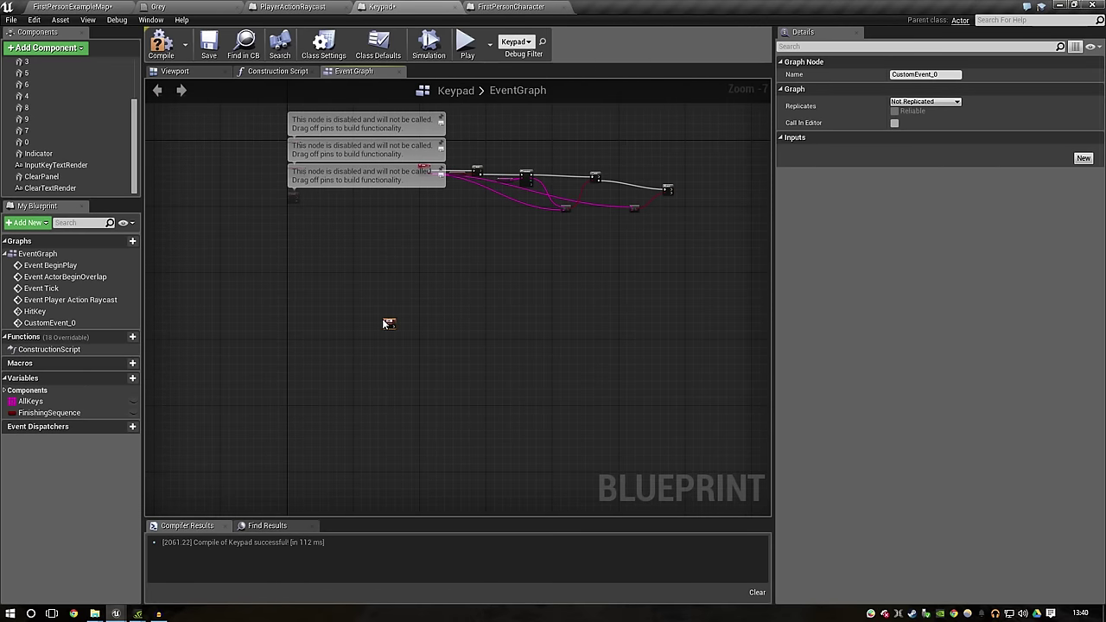
key("Return")
key("f")
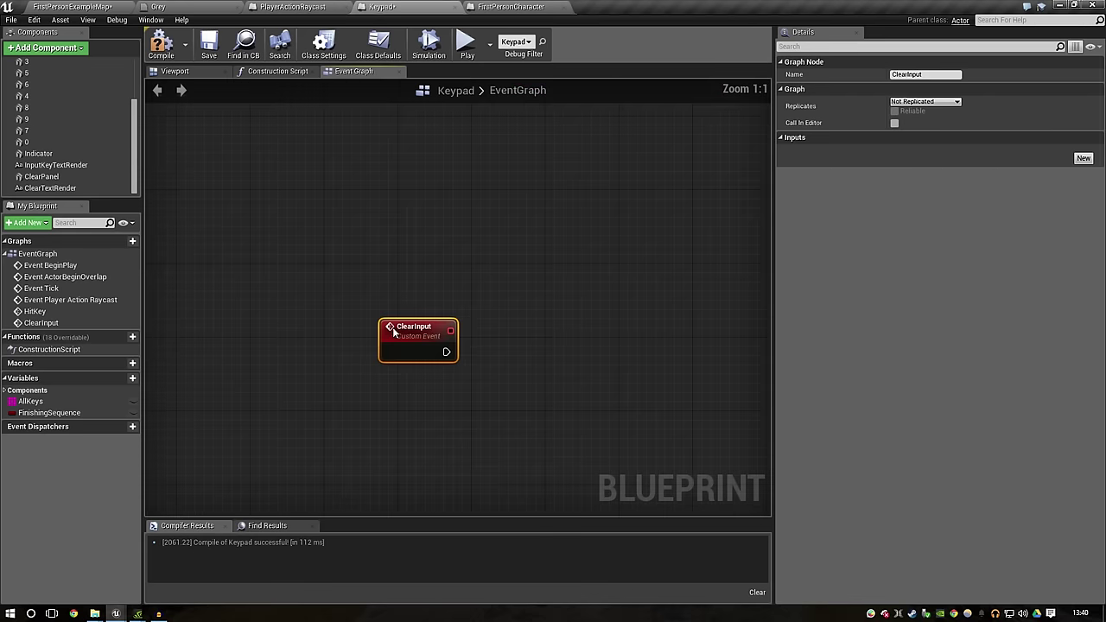
Step: Call Clear Input from the second Branch's True output, then add a new Boolean variable
right_click_drag(635, 244, 443, 242)
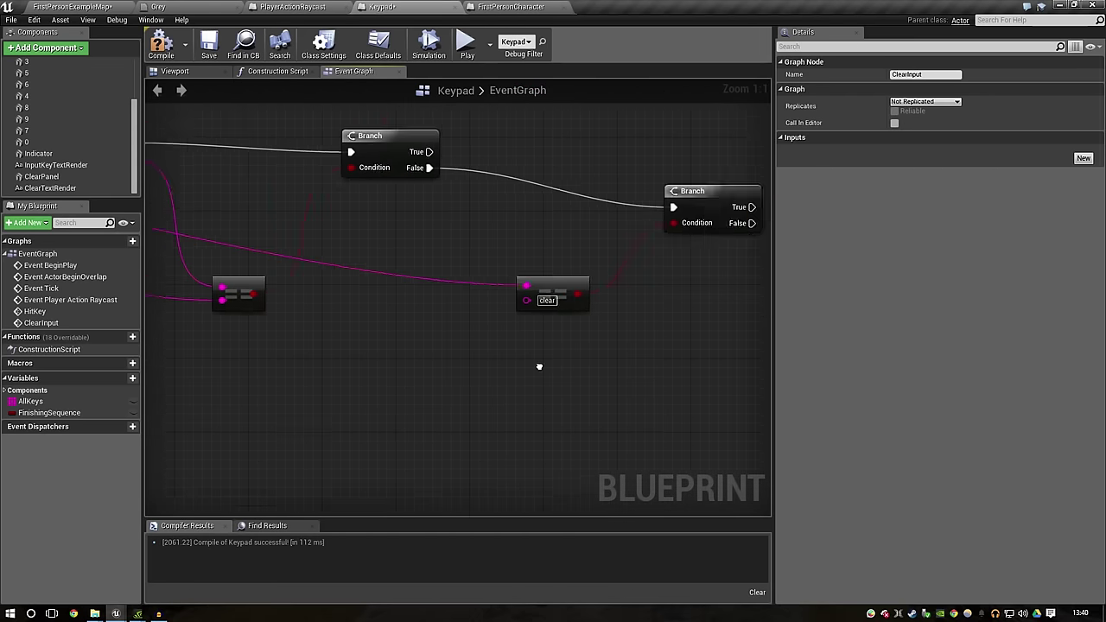
right_click(442, 241)
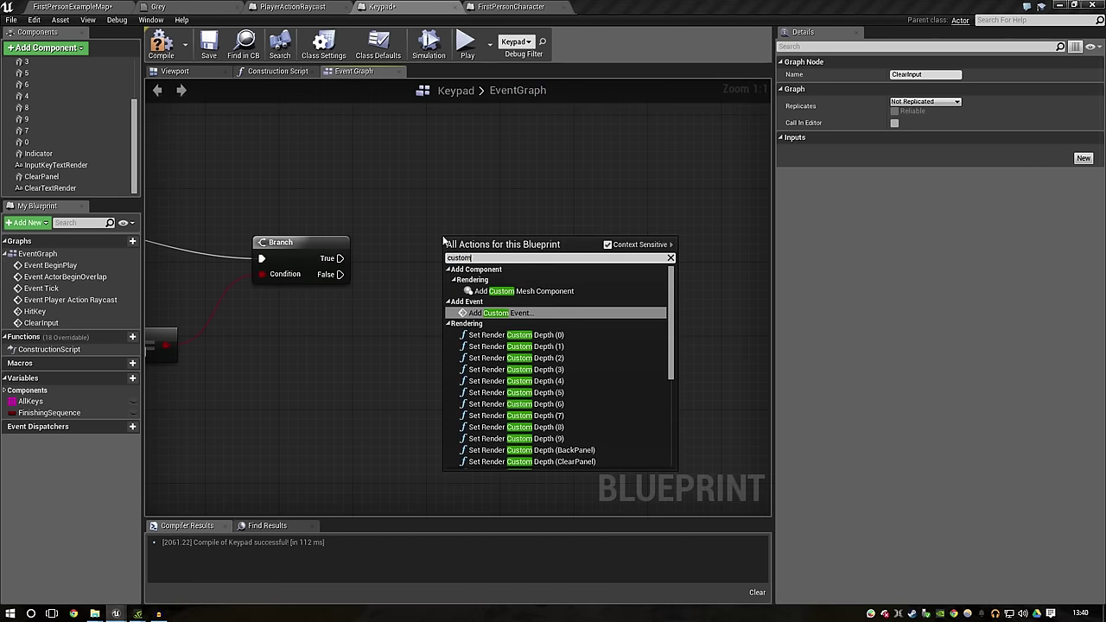
type("clear in")
key("Return")
mouse_move(339, 258)
left_mouse_down()
mouse_move(465, 261)
mouse_move(435, 239)
left_mouse_up()
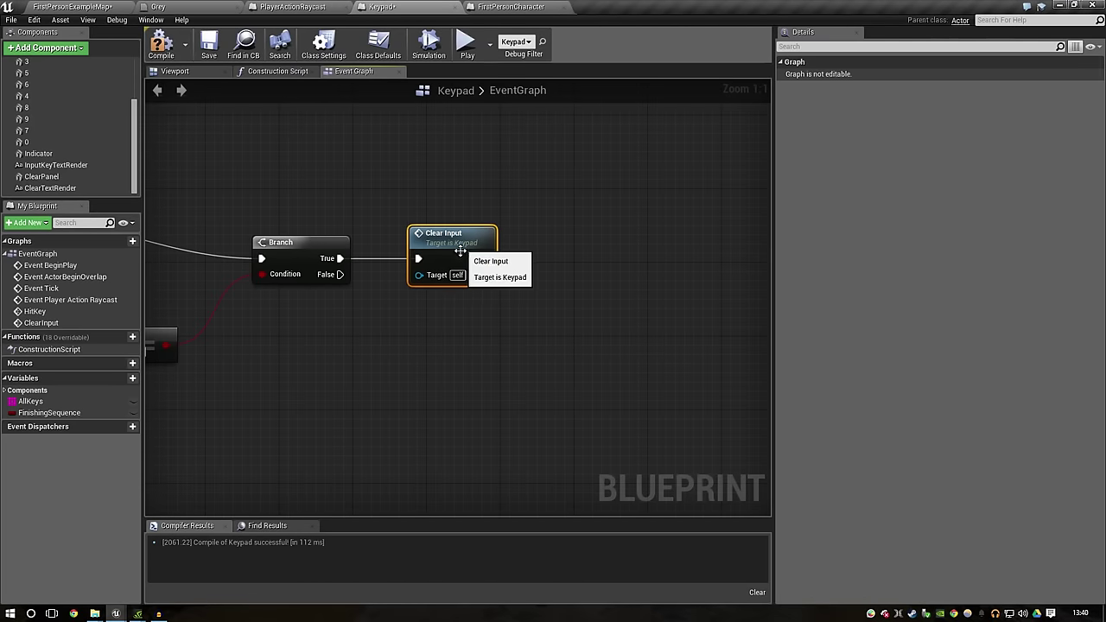
right_click_drag(536, 260, 588, 291)
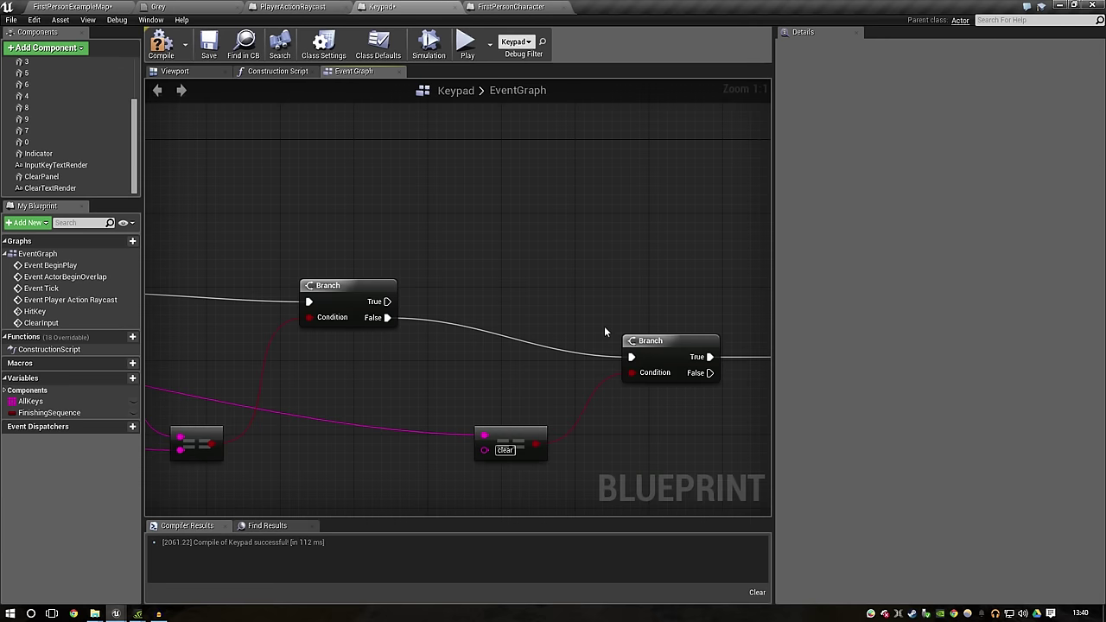
left_click(133, 378)
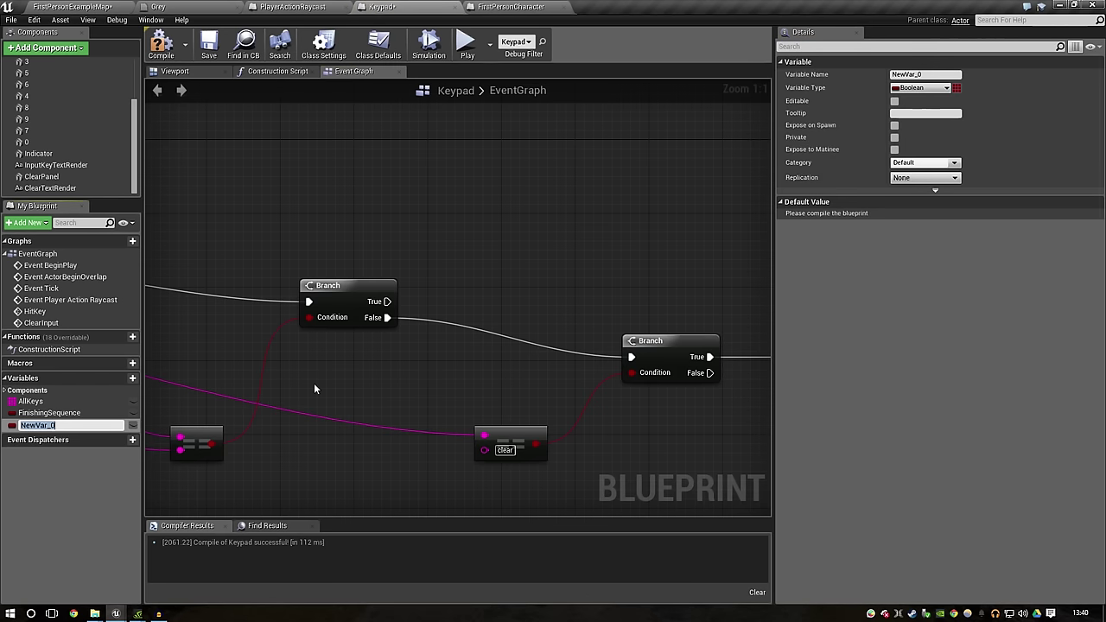
type("Hits")
key("Return")
left_click(919, 88)
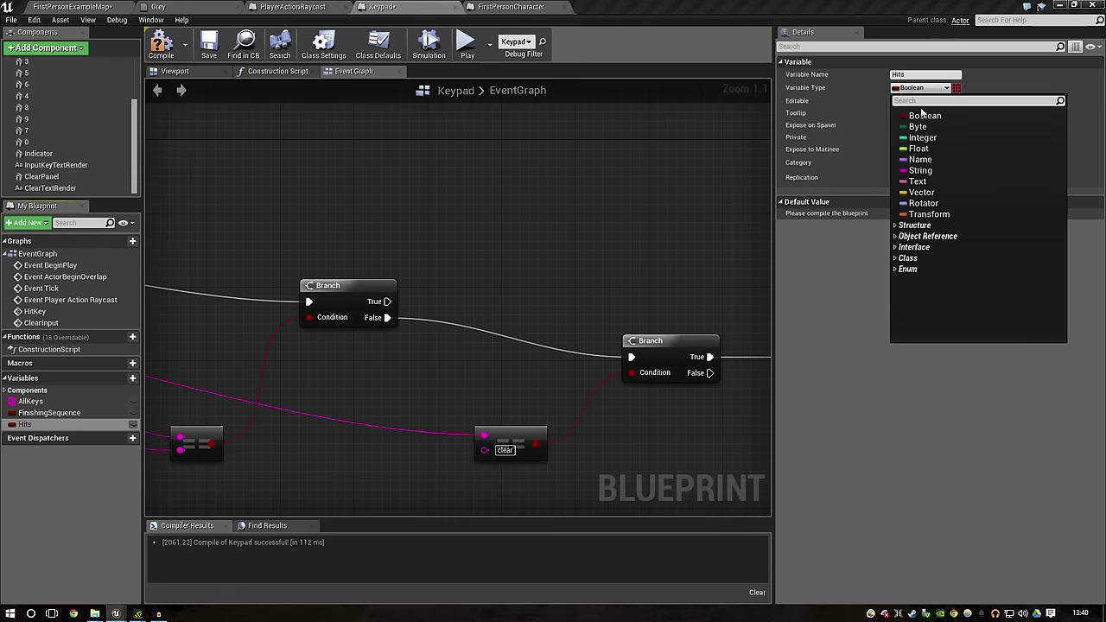
left_click(923, 138)
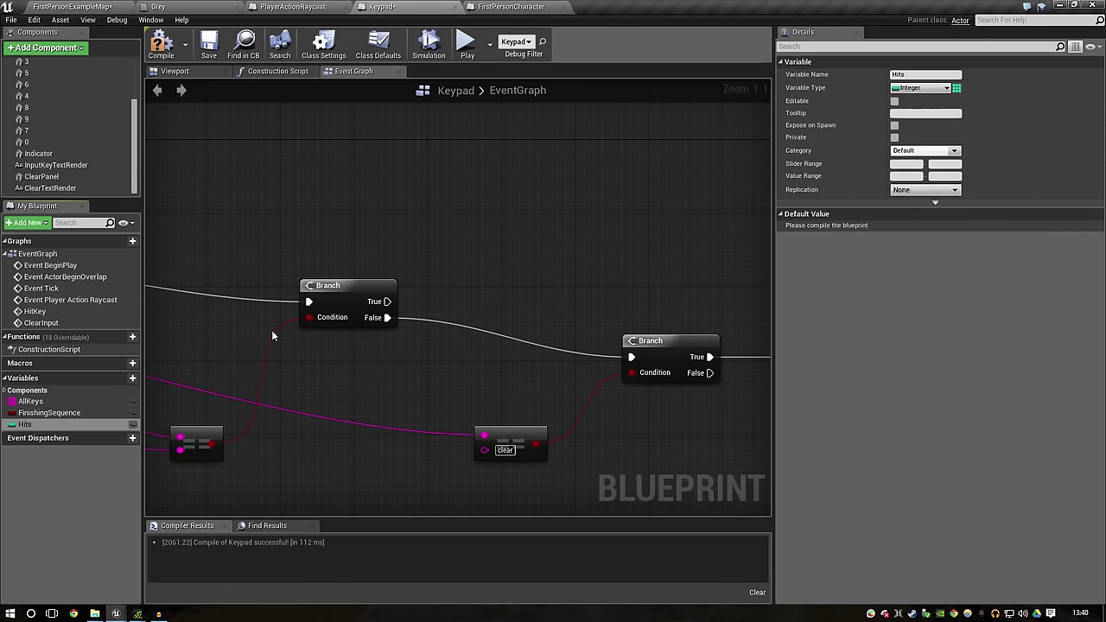
left_click_drag(25, 425, 554, 230)
left_click(560, 246)
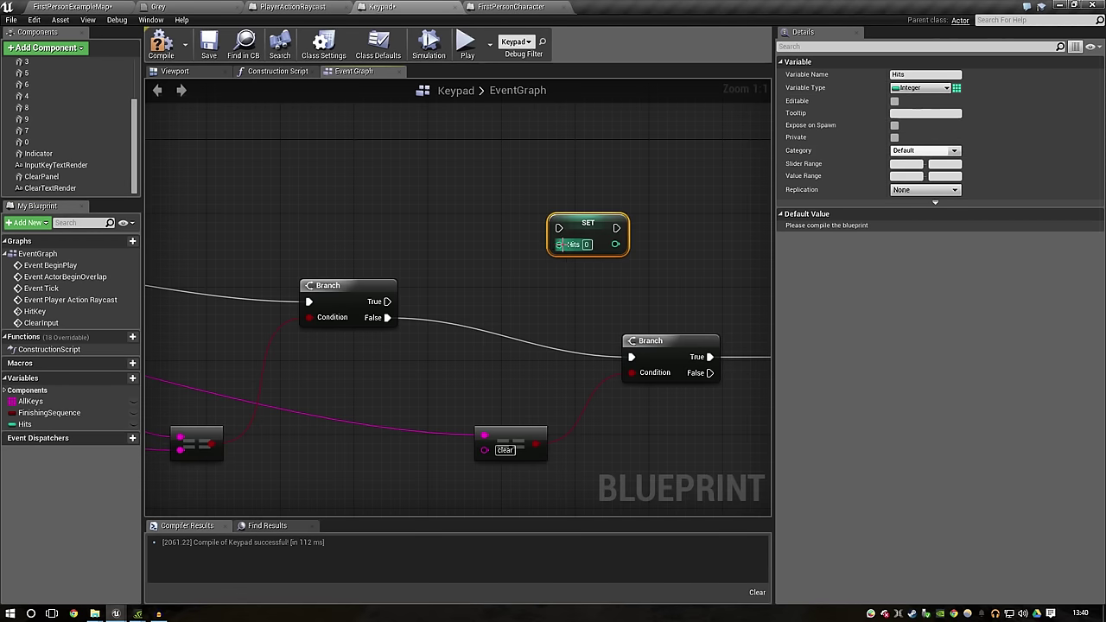
left_click_drag(387, 302, 558, 229)
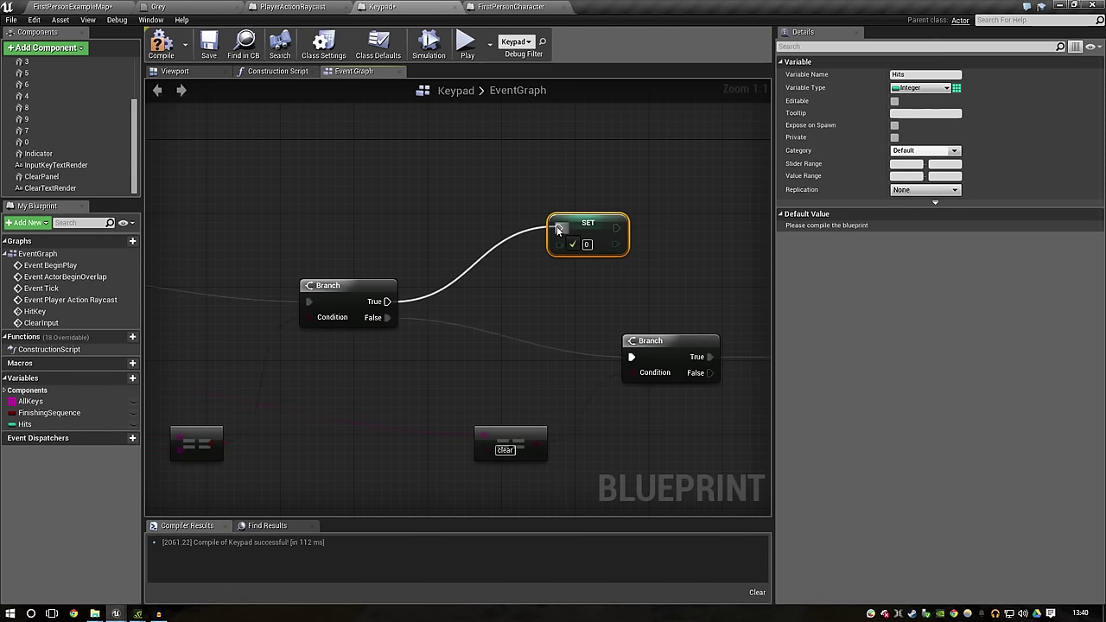
right_click_drag(625, 178, 414, 160)
mouse_move(386, 194)
left_mouse_down()
mouse_move(491, 170)
mouse_move(472, 152)
left_mouse_up()
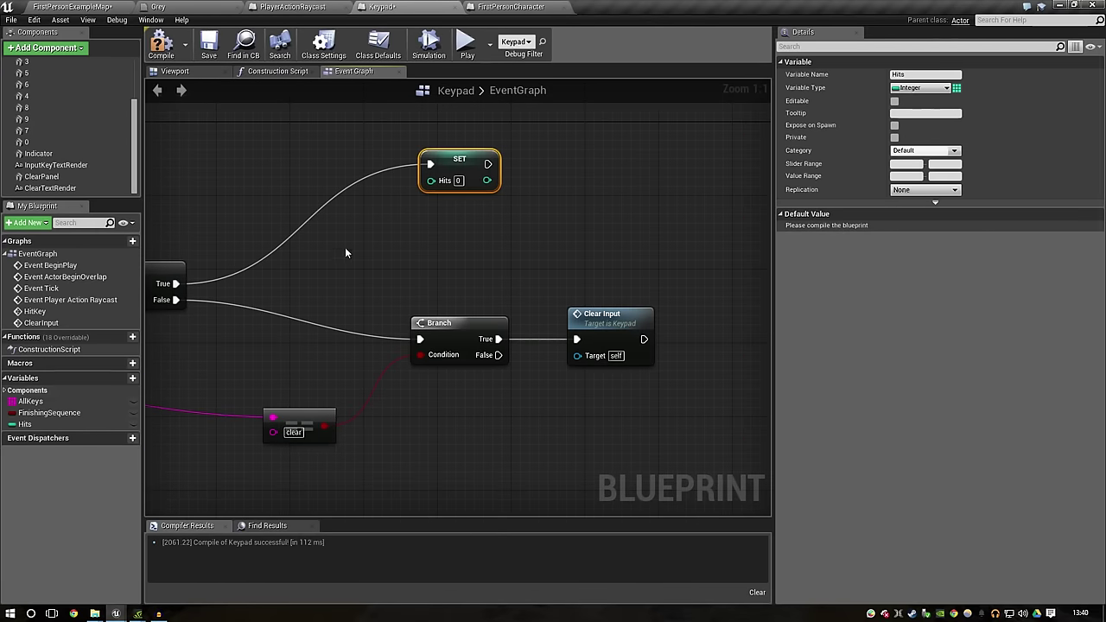
mouse_move(24, 425)
left_mouse_down()
mouse_move(363, 275)
mouse_move(322, 280)
mouse_move(416, 256)
left_mouse_up()
left_click(398, 283)
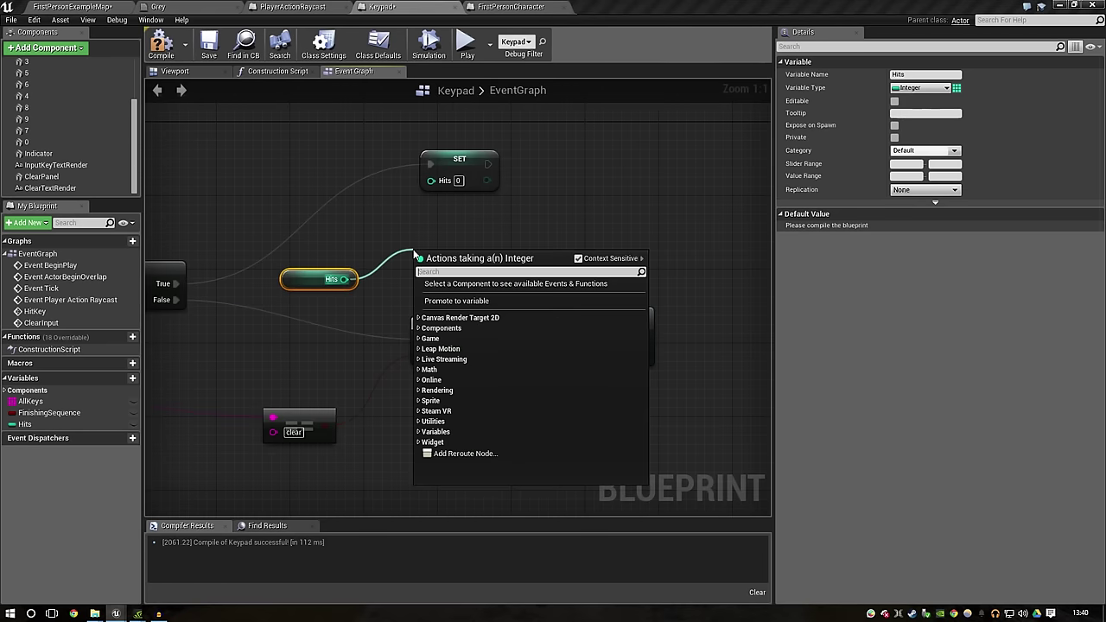
type("add")
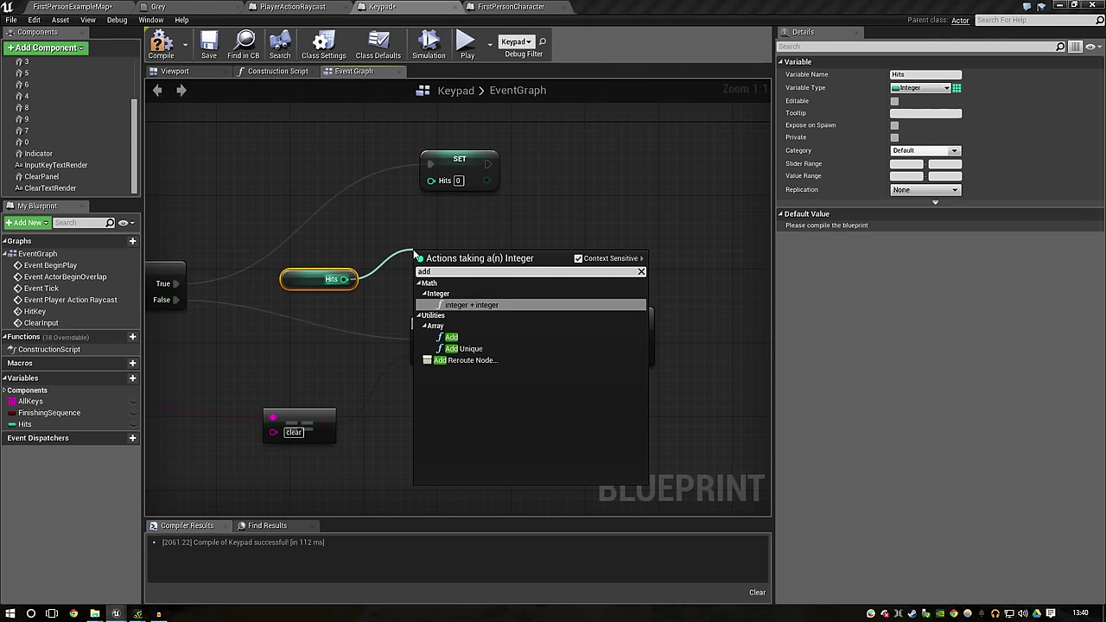
key("Return")
mouse_move(483, 260)
left_mouse_down()
mouse_move(431, 179)
mouse_move(569, 215)
left_mouse_up()
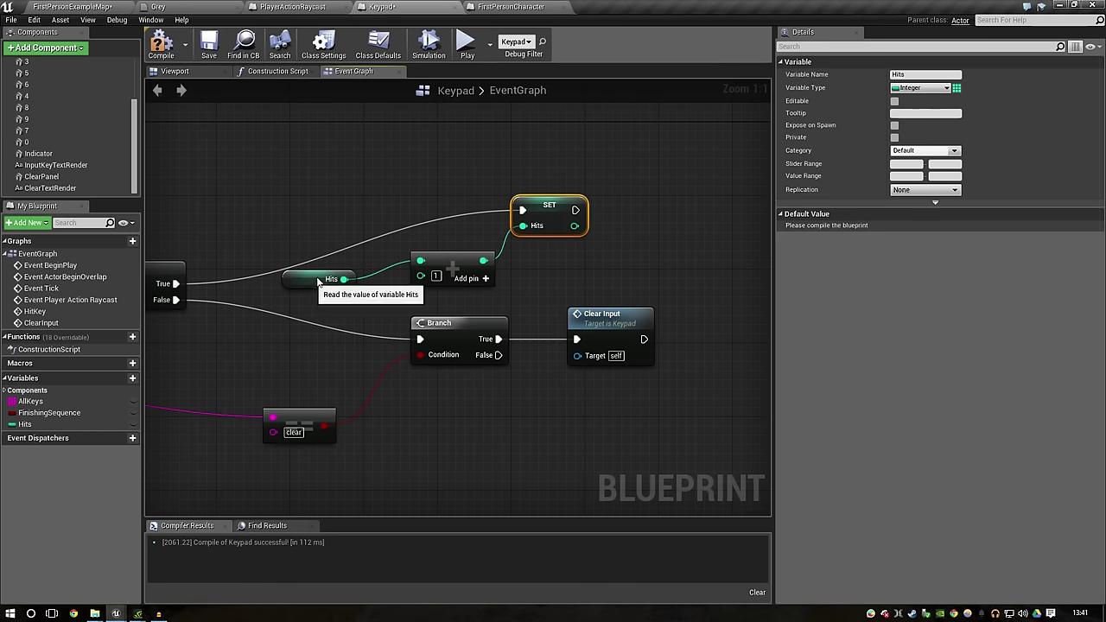
left_click_drag(318, 281, 362, 263)
left_click(597, 221)
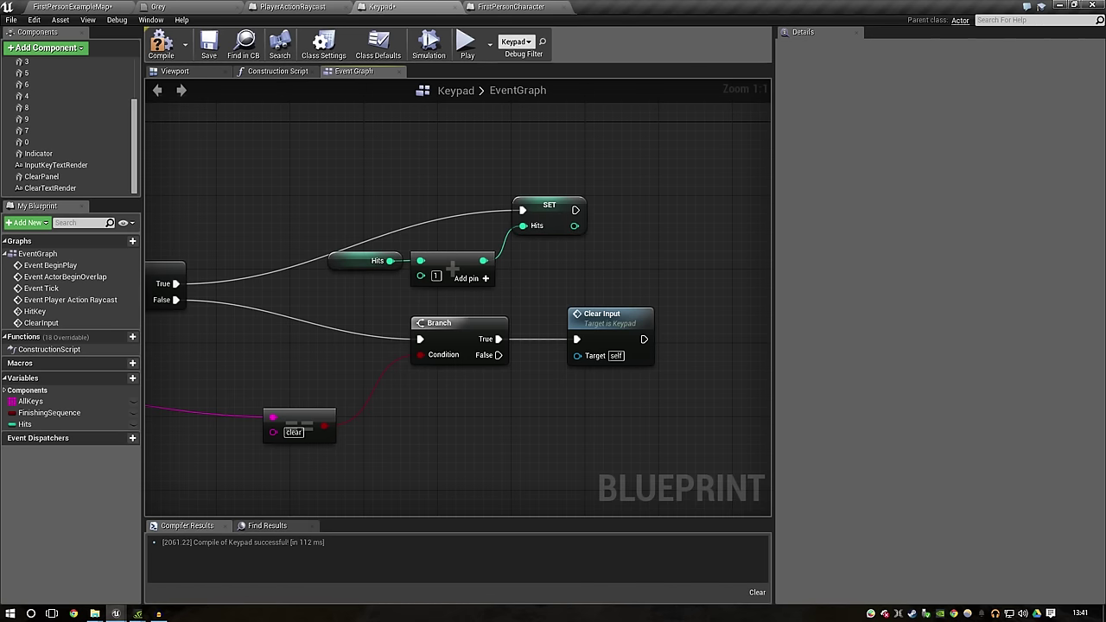
right_click(491, 333)
right_click_drag(638, 194, 475, 243)
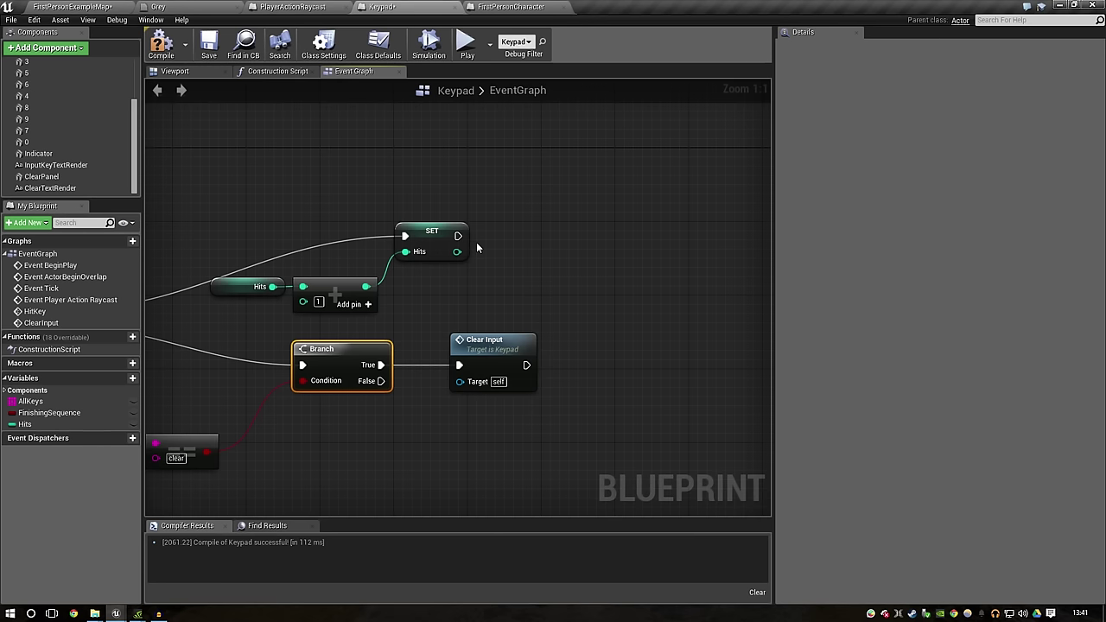
left_click_drag(459, 235, 584, 130)
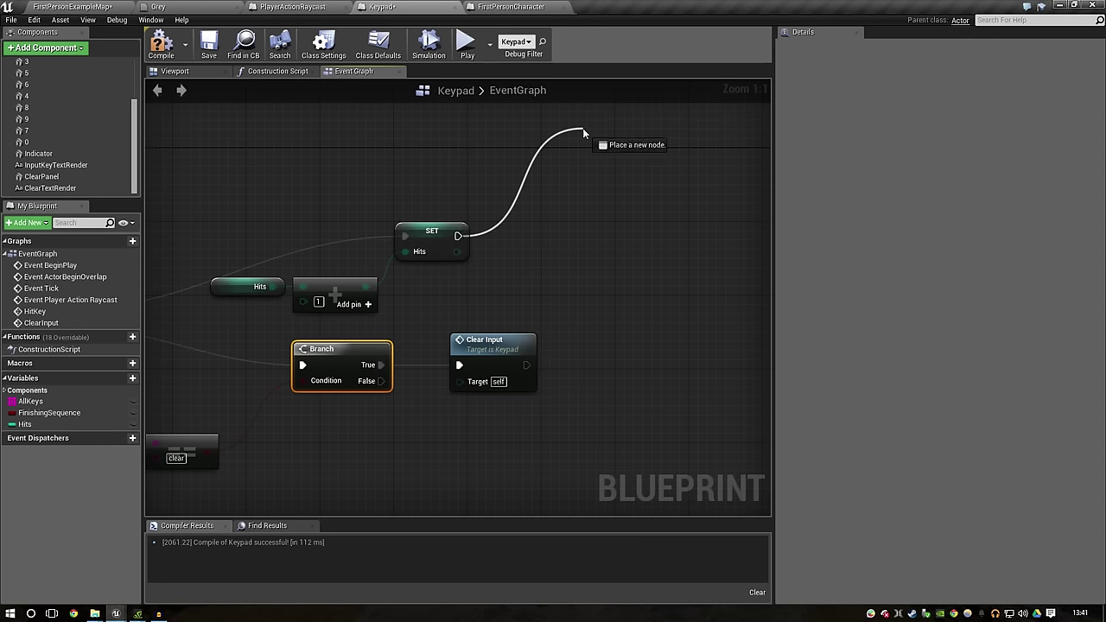
Step: Add a Branch node wired after the SET Hits node
type("branch")
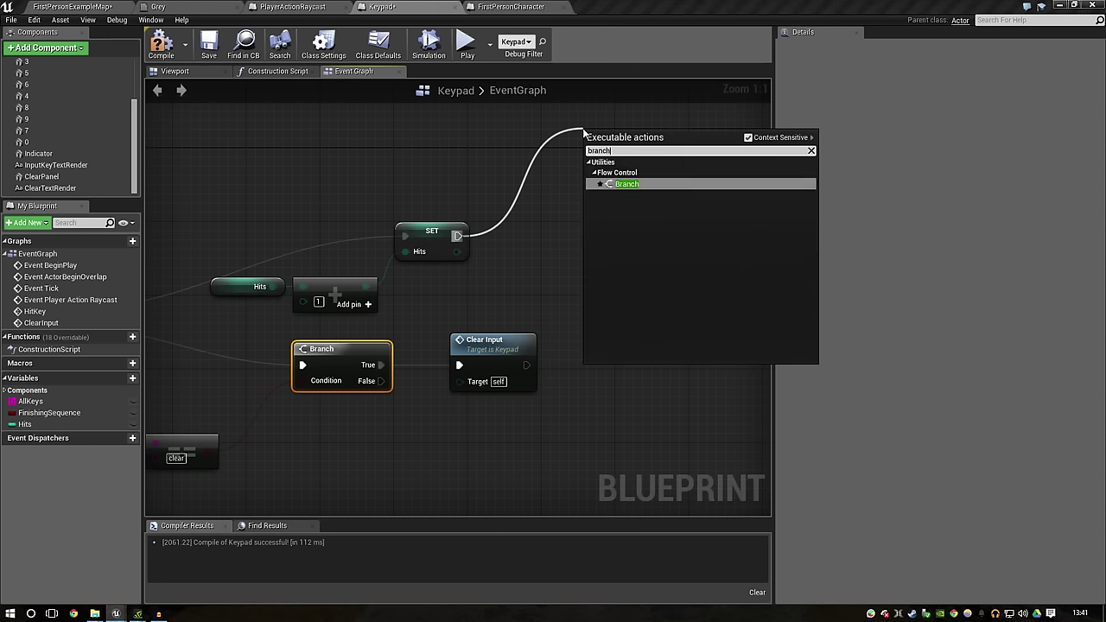
key("Return")
mouse_move(581, 134)
right_mouse_down()
mouse_move(557, 284)
mouse_move(568, 331)
right_mouse_up()
left_click_drag(666, 372, 413, 294)
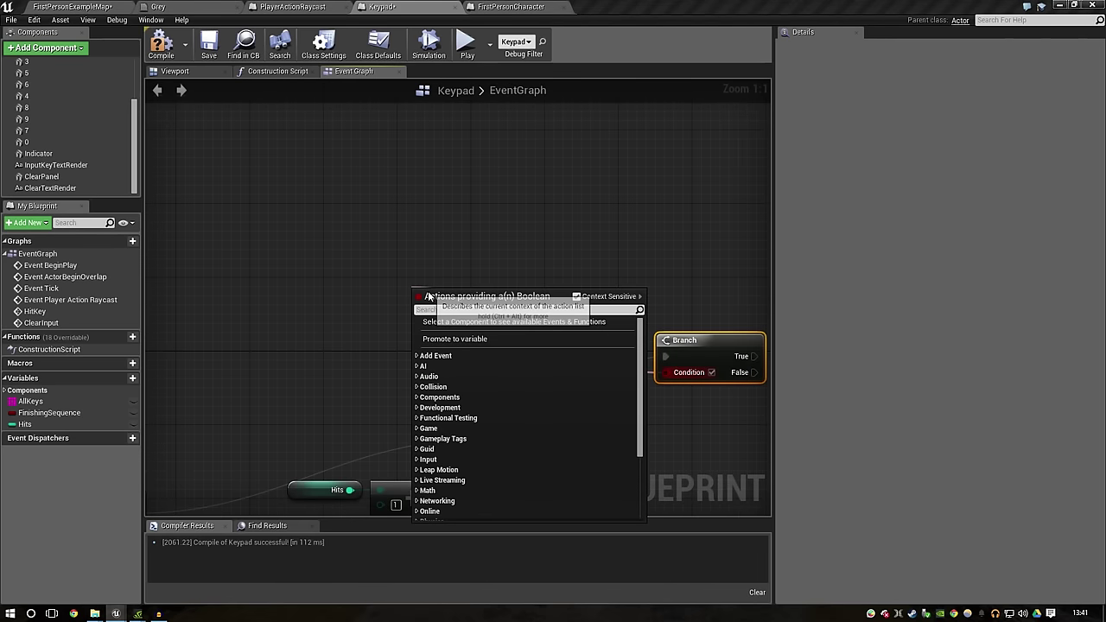
left_click(394, 243)
right_click_drag(614, 459, 584, 405)
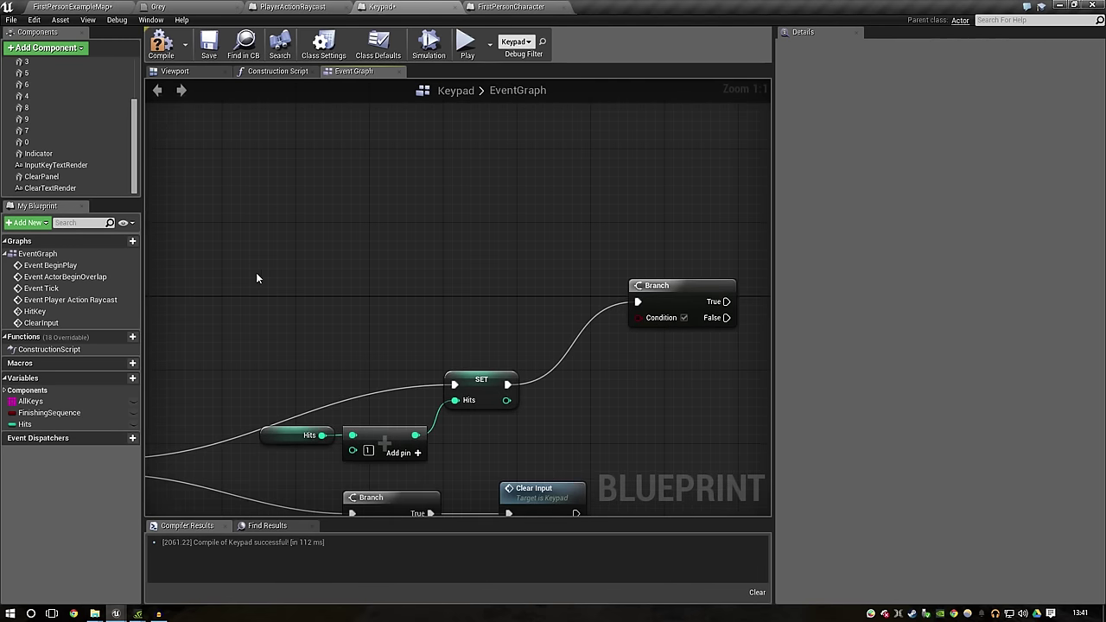
Step: Check the Hits getter, reposition the new Branch, and show the keypad Viewport
left_click(291, 434)
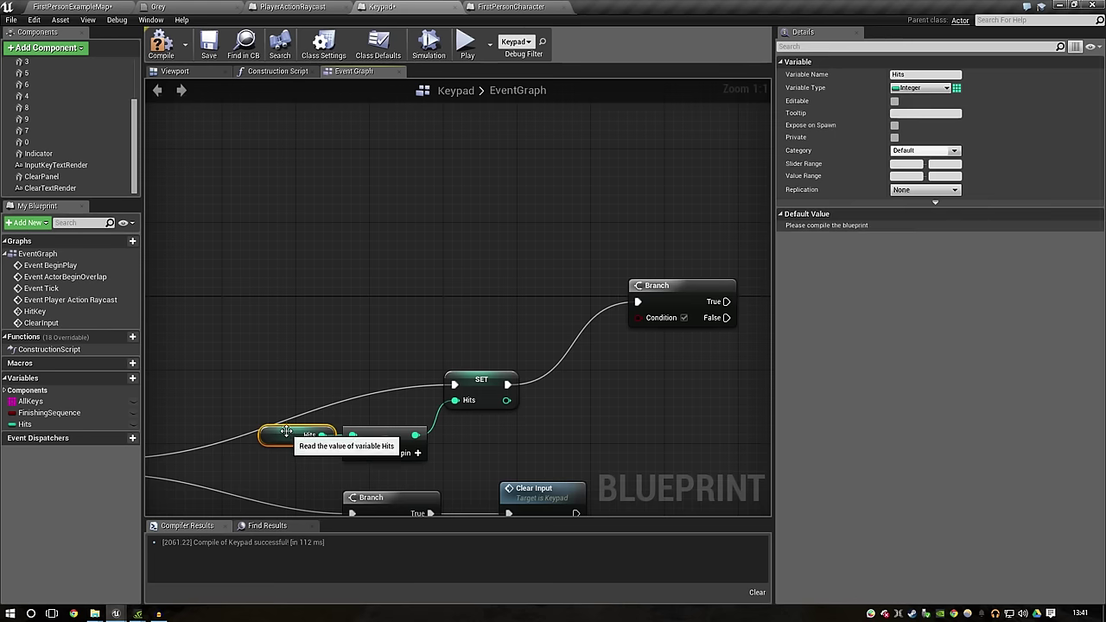
right_click(444, 278)
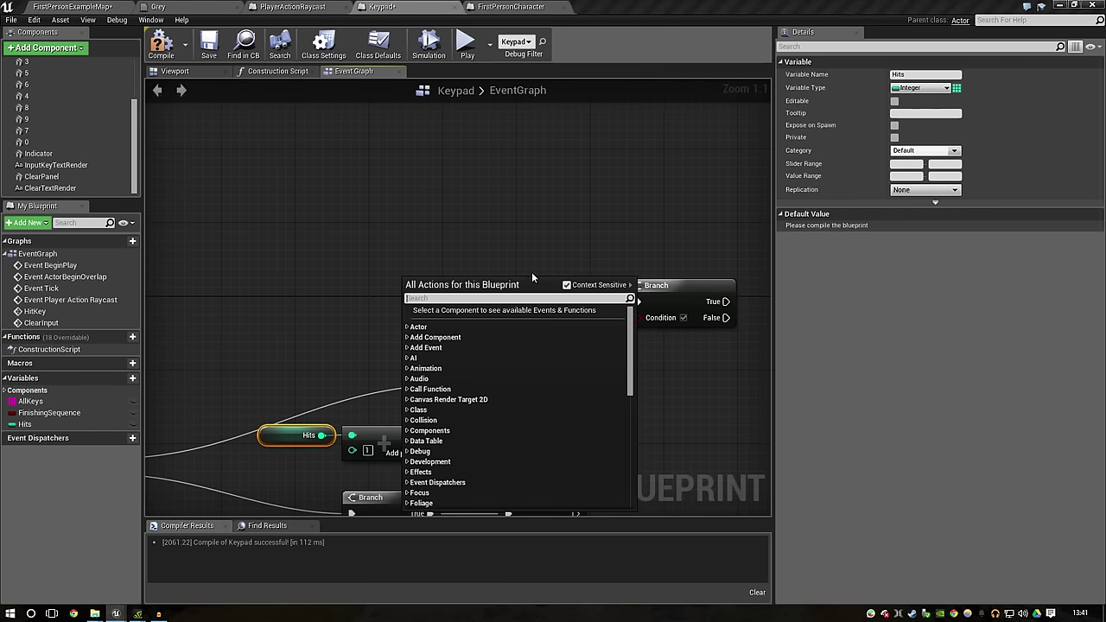
right_click_drag(531, 272, 441, 279)
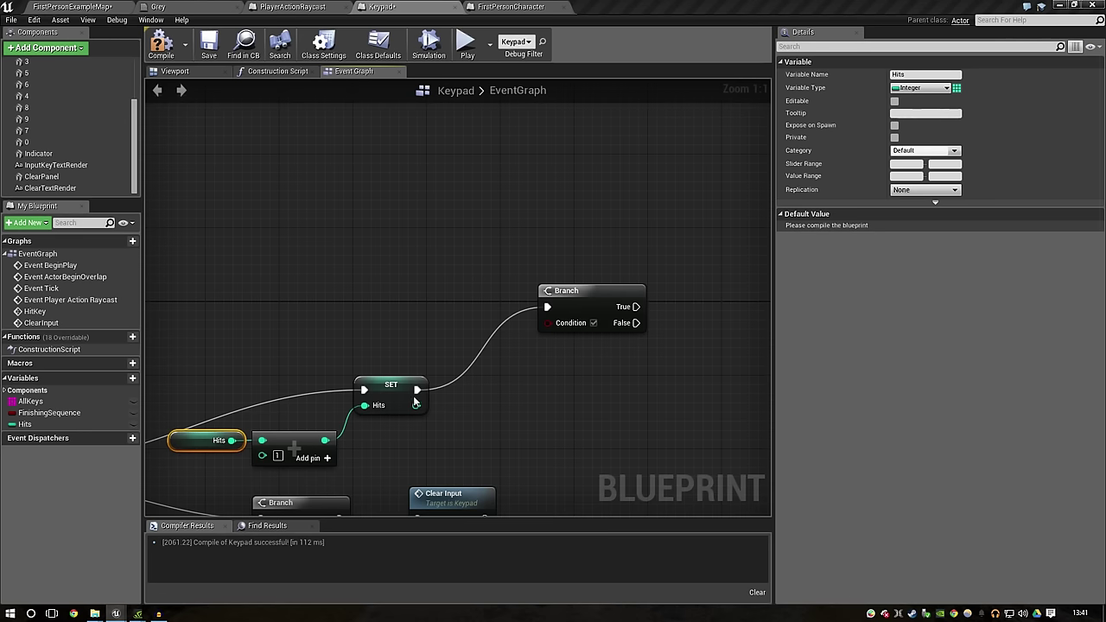
left_click_drag(577, 298, 603, 390)
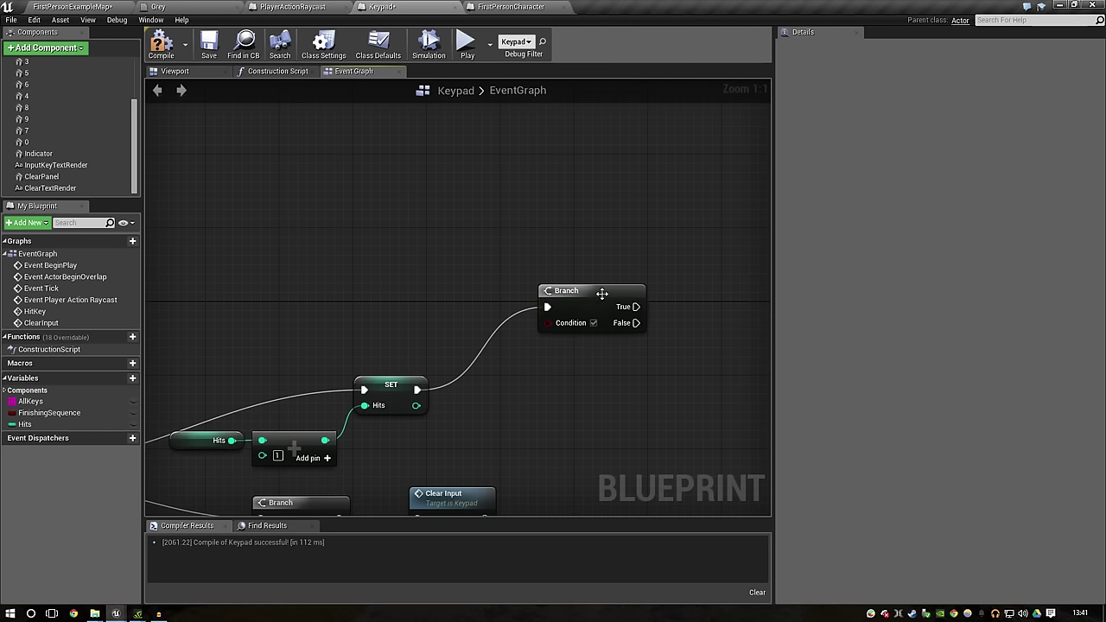
right_click_drag(390, 325, 499, 296)
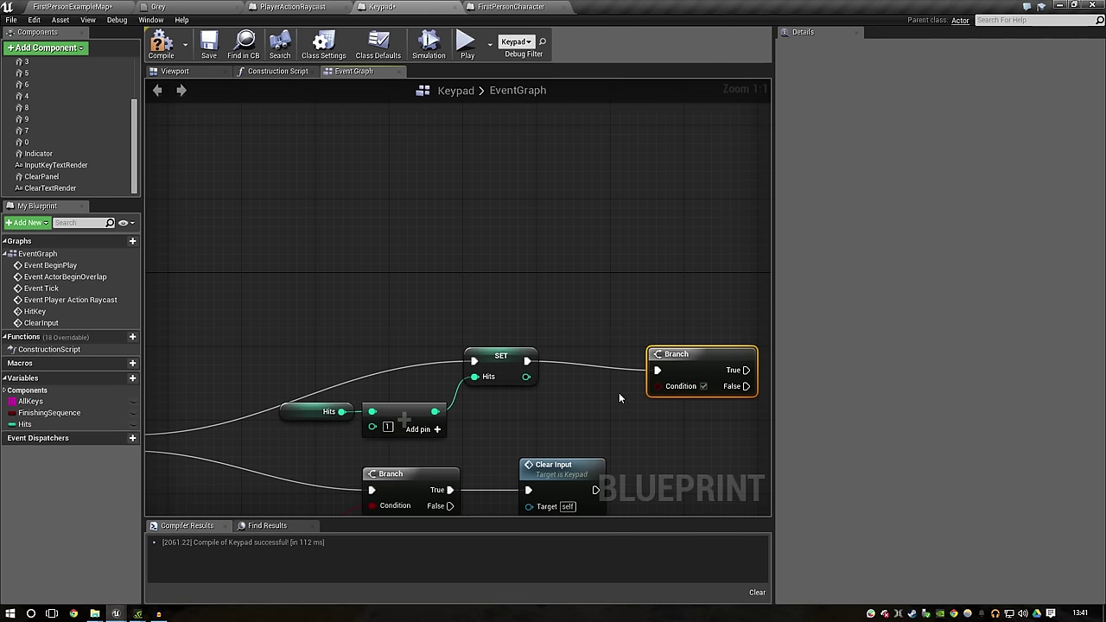
left_click(179, 72)
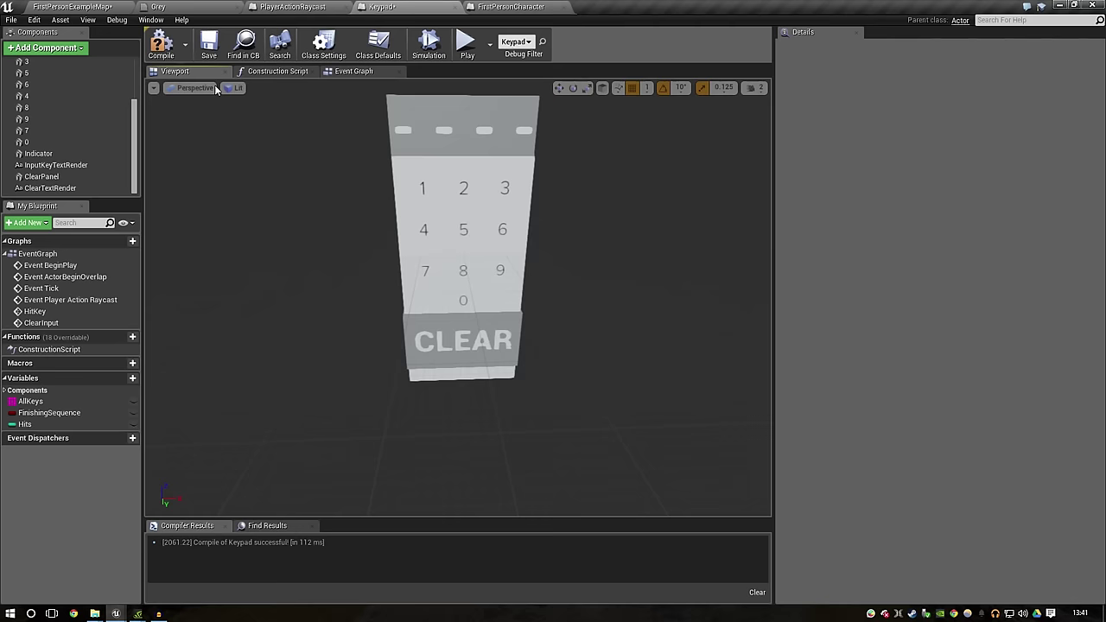
Step: Inspect InputKeyTextRender's Text field, selecting its '- - - -' placeholder
left_click(446, 136)
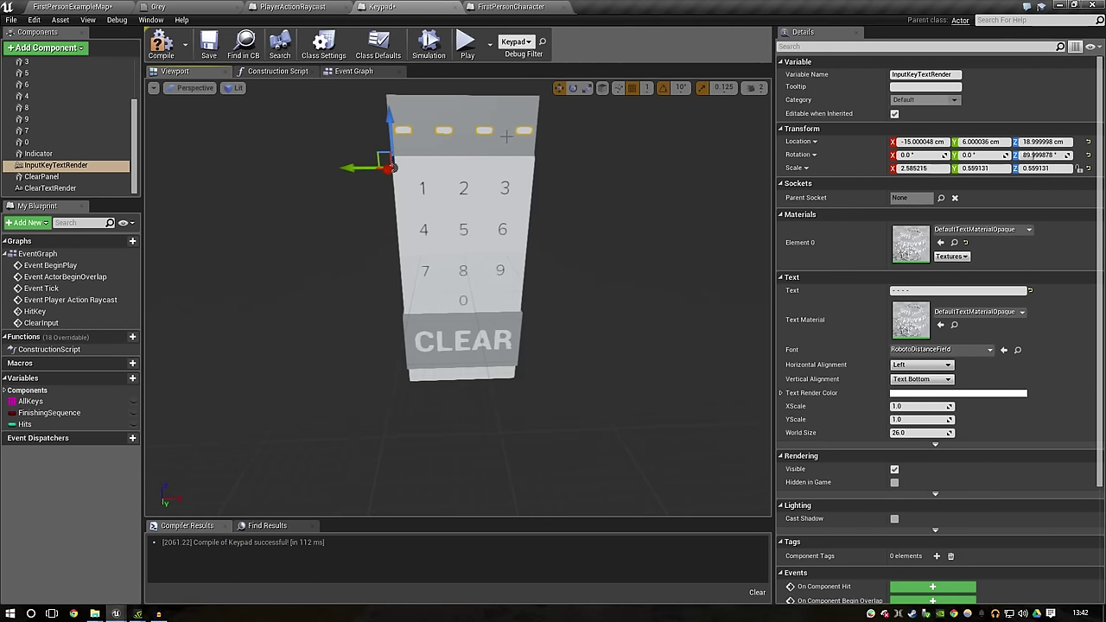
left_click(941, 292)
left_click_drag(941, 297, 883, 293)
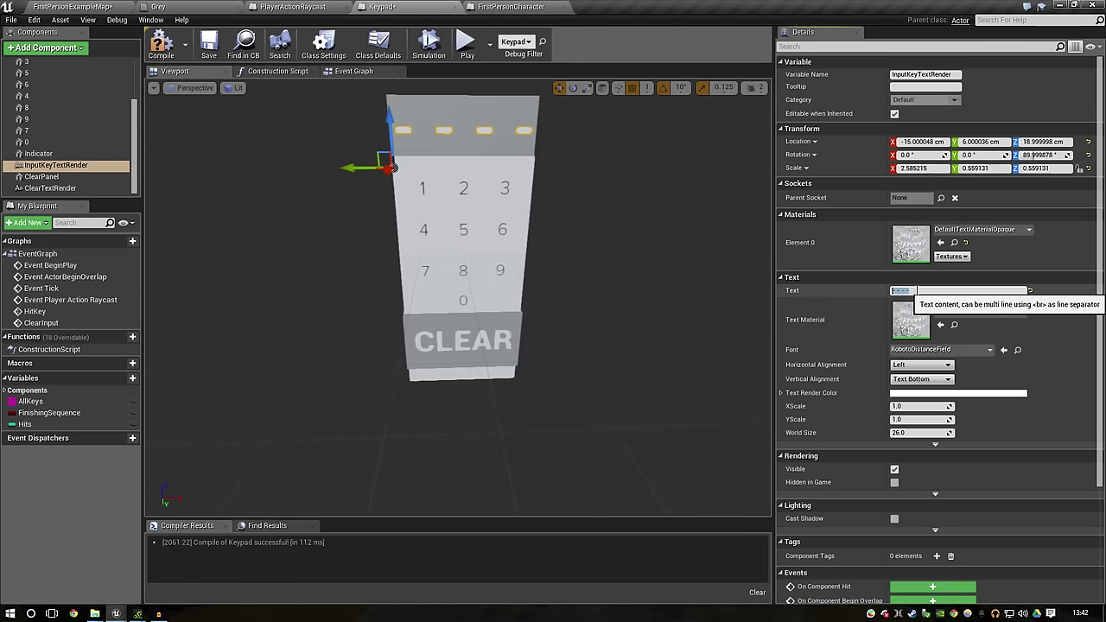
Step: Glance at FirstPersonCharacter, PlayerActionRaycast and Grey, then return to Keypad's Event Graph
left_click(519, 7)
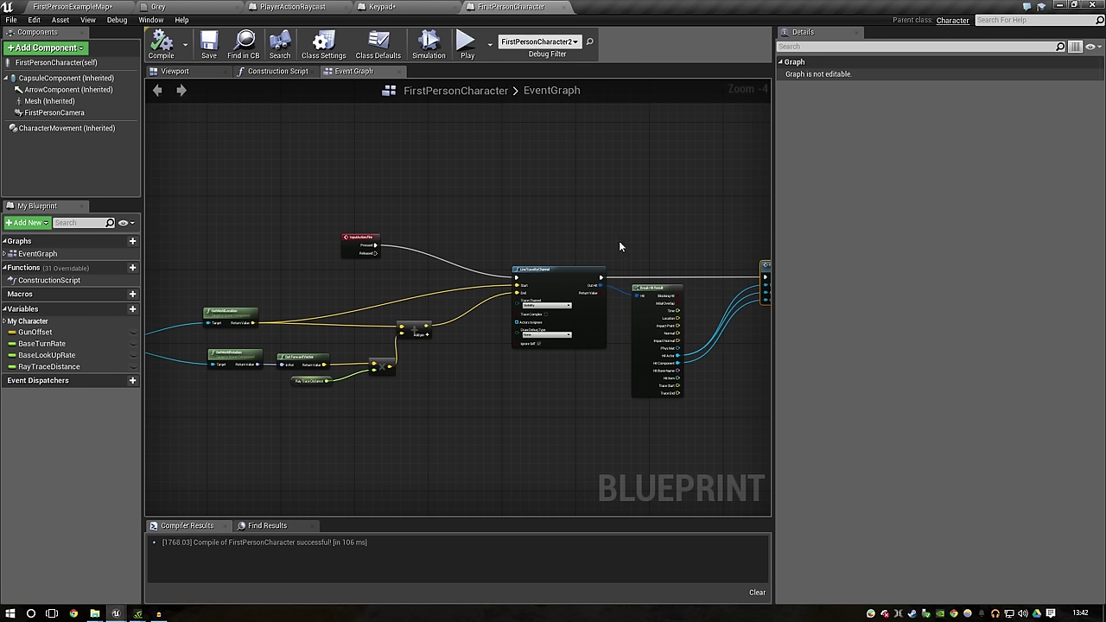
left_click(436, 7)
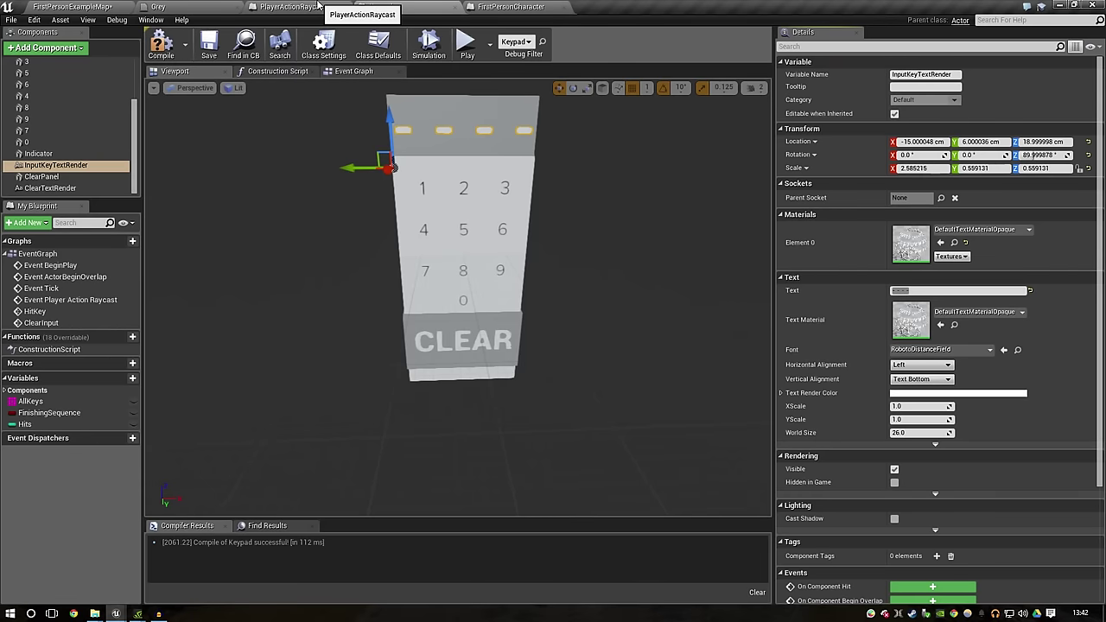
left_click(318, 6)
left_click(208, 6)
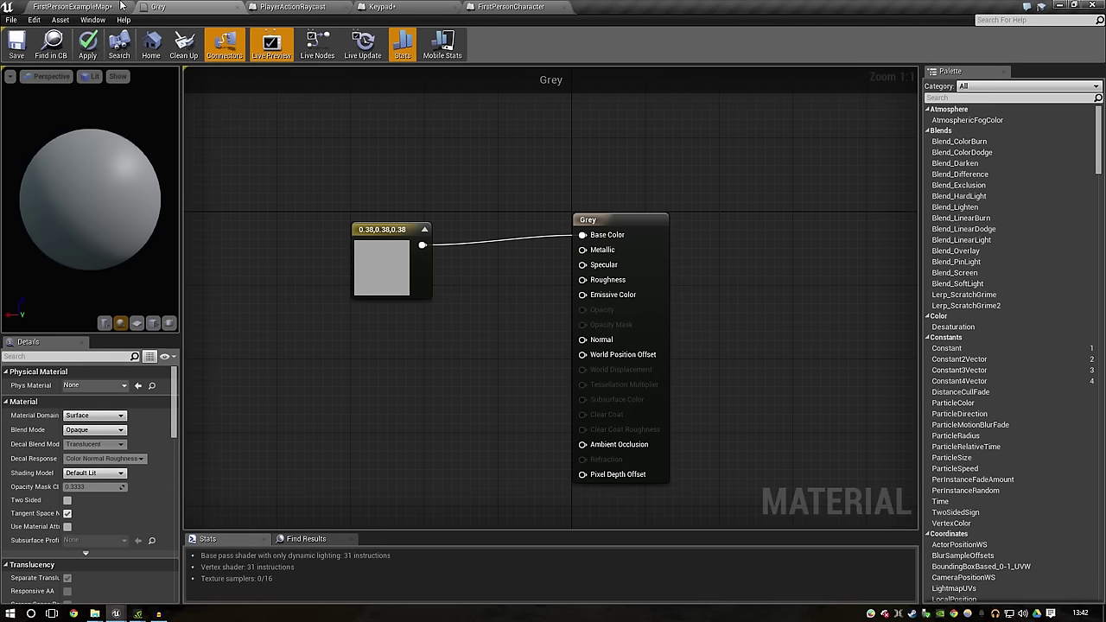
left_click(432, 7)
left_click(363, 71)
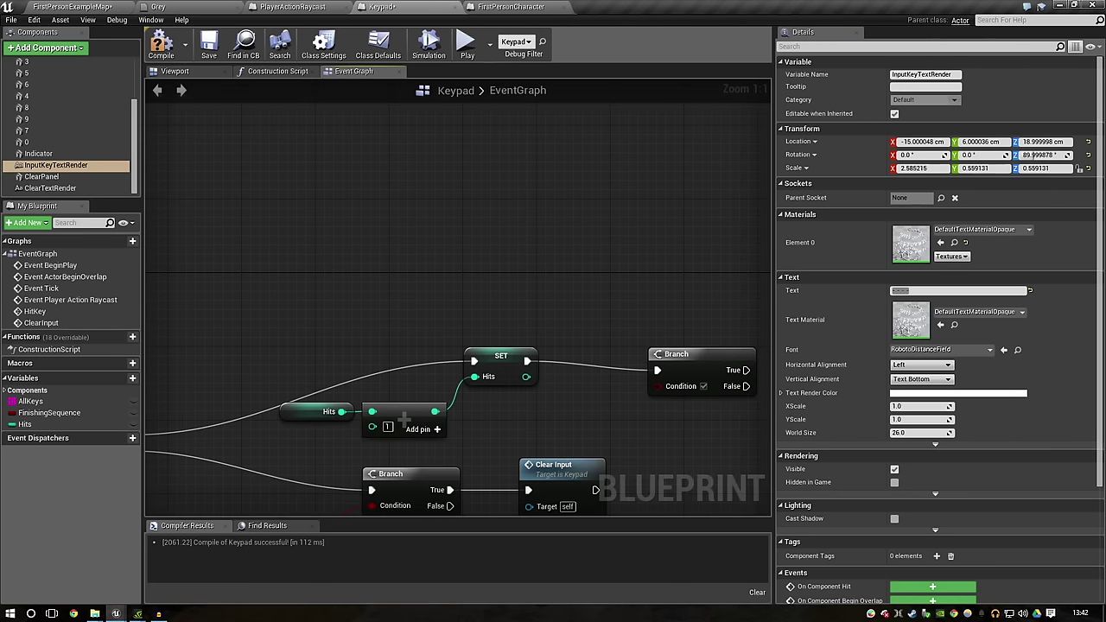
left_click(39, 166)
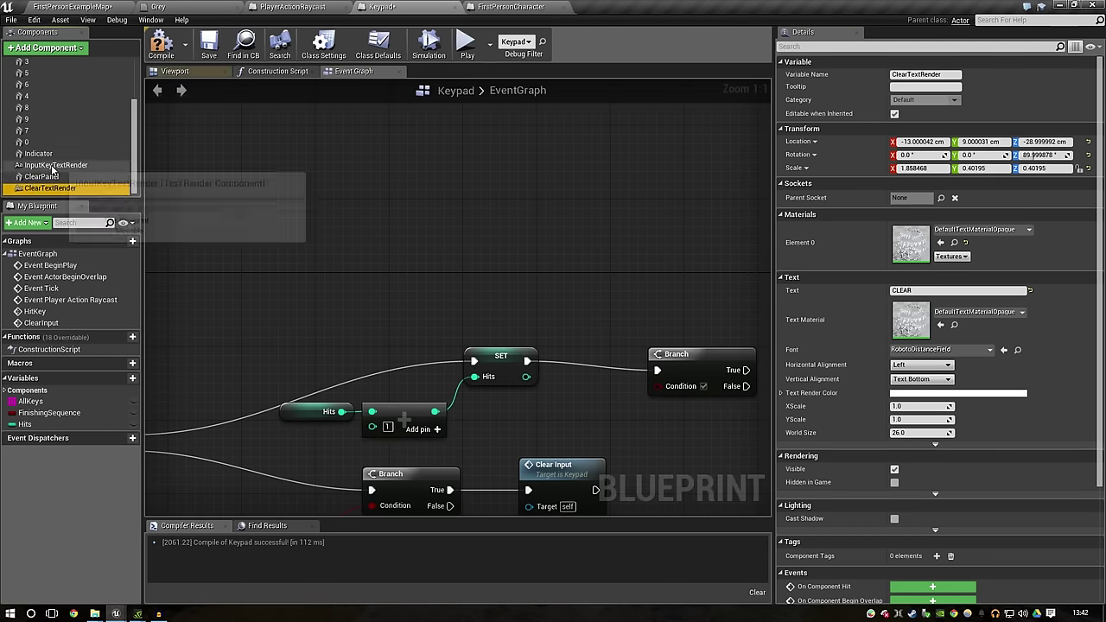
Step: Place an InputKeyTextRender reference with Get Text and ToString nodes
mouse_move(39, 166)
left_mouse_down()
mouse_move(484, 238)
mouse_move(307, 247)
mouse_move(478, 239)
left_mouse_up()
type("text")
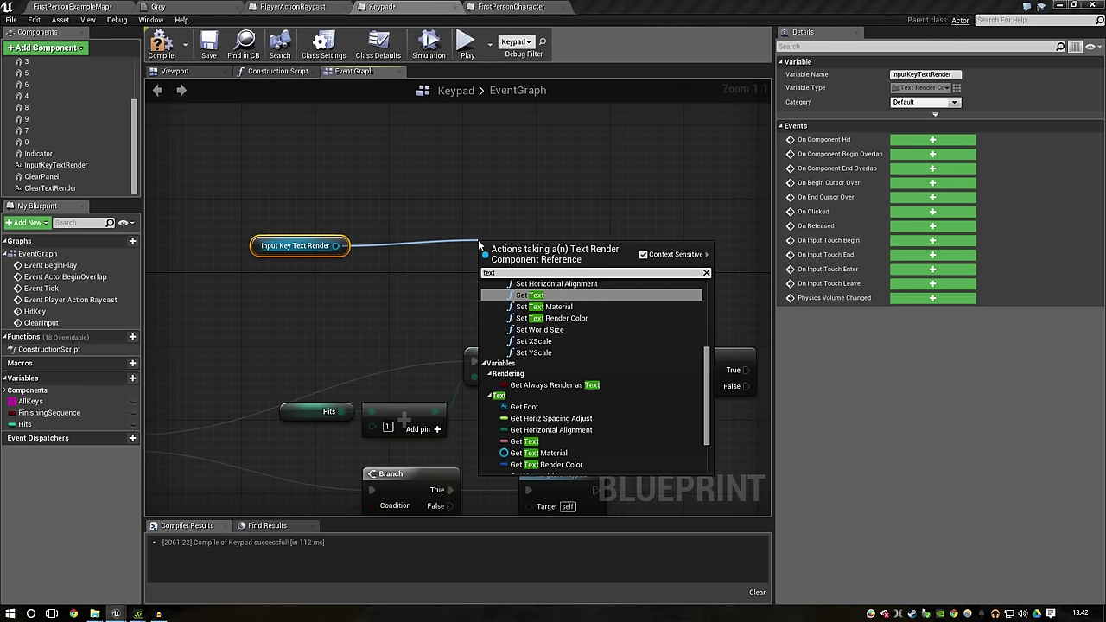
key("ctrl+a")
type("get text")
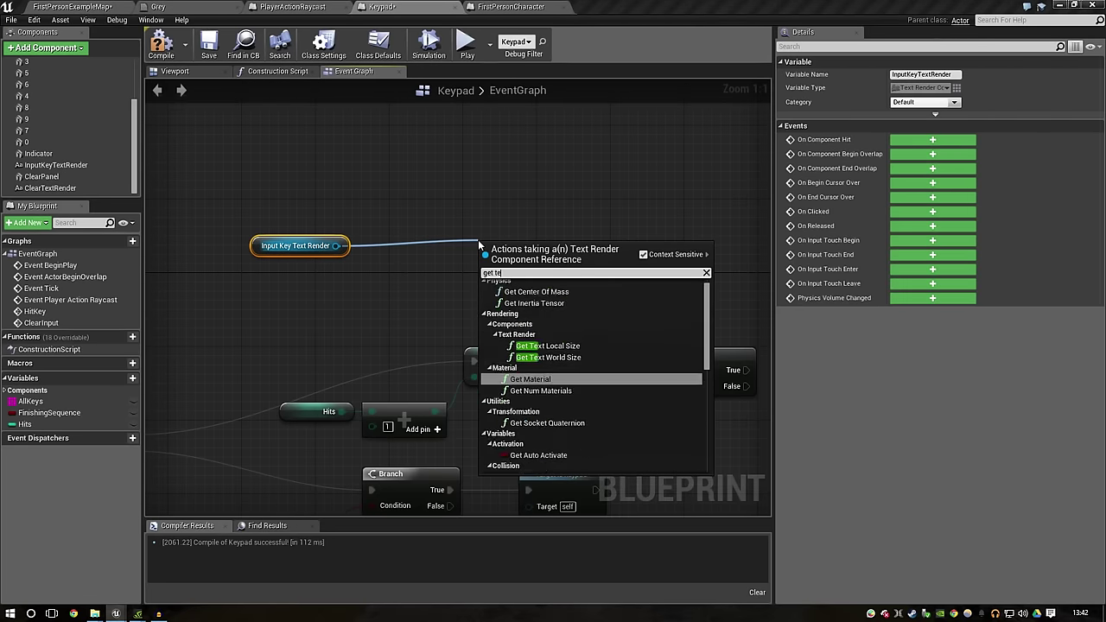
key("Return")
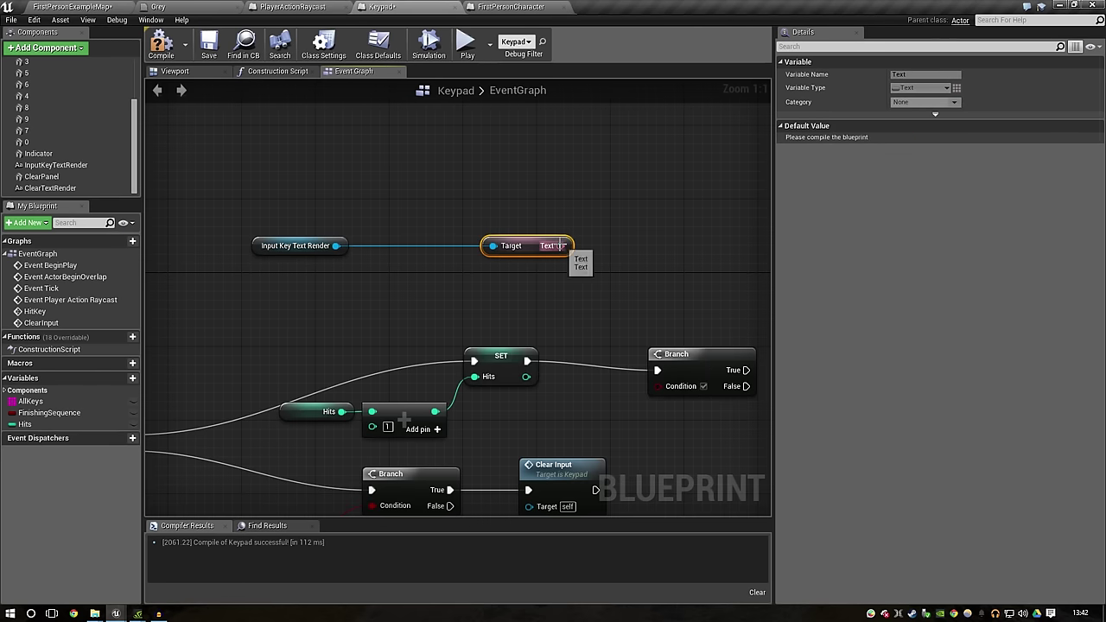
right_click_drag(555, 248, 290, 233)
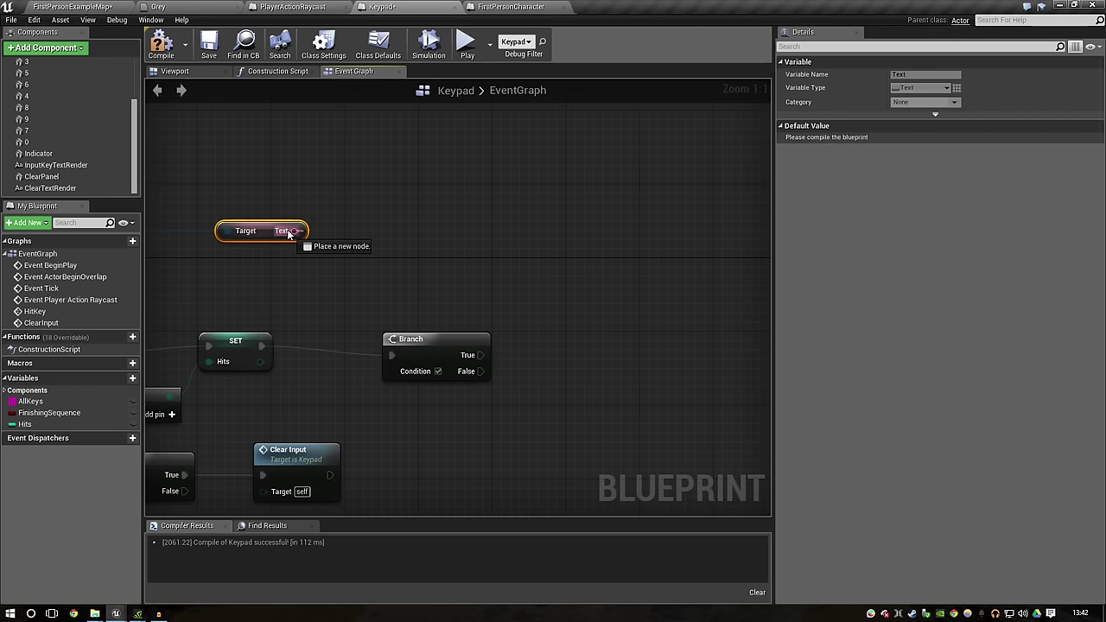
left_click_drag(290, 233, 421, 227)
type("to st")
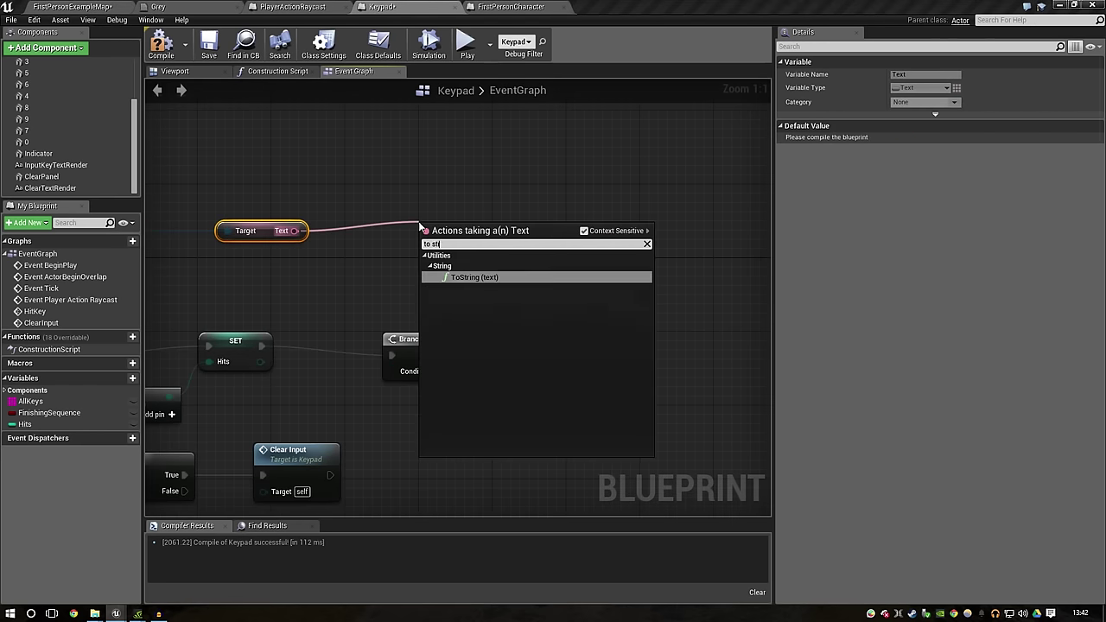
type("r")
key("Return")
mouse_move(420, 227)
left_mouse_down()
mouse_move(337, 218)
mouse_move(379, 232)
mouse_move(478, 220)
left_mouse_up()
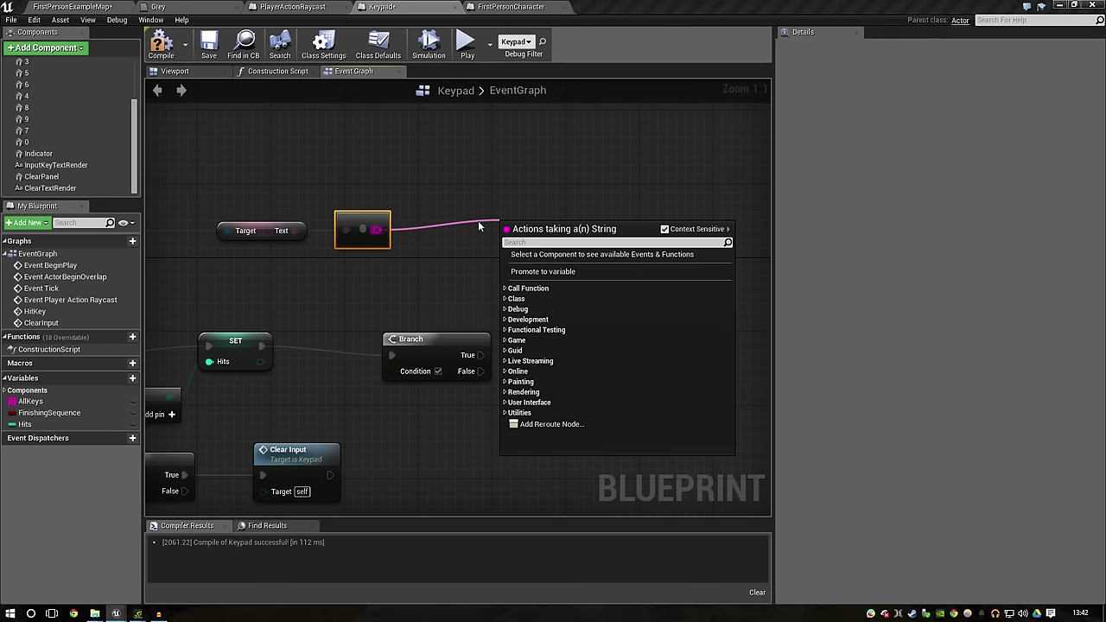
Step: Measure the string with Len and test whether it is >= 4
type("len")
key("Return")
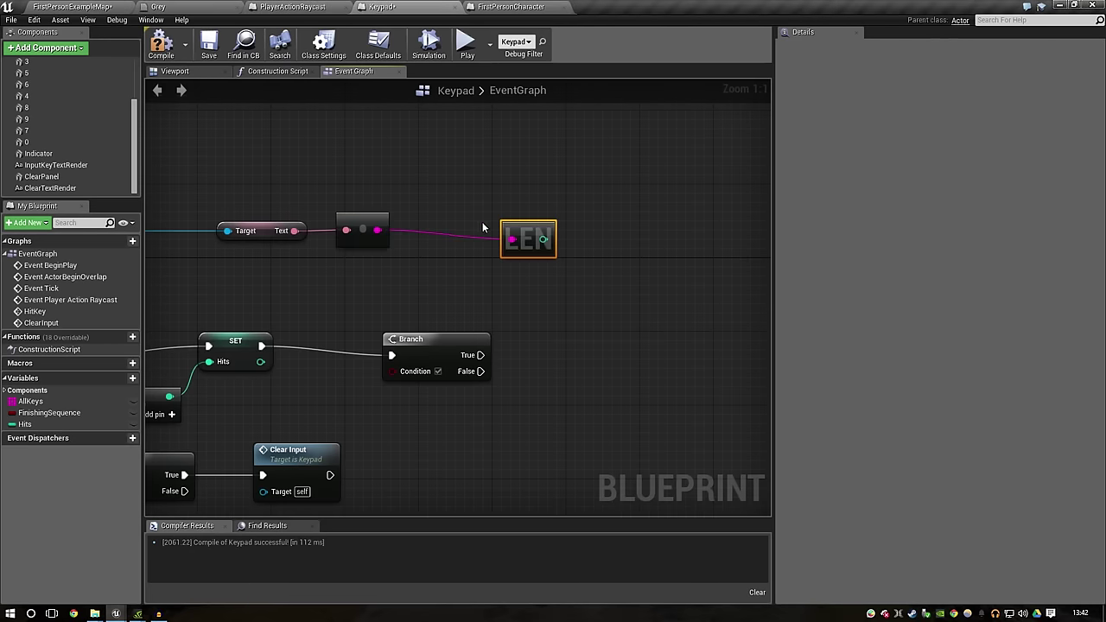
left_click_drag(461, 230, 566, 208)
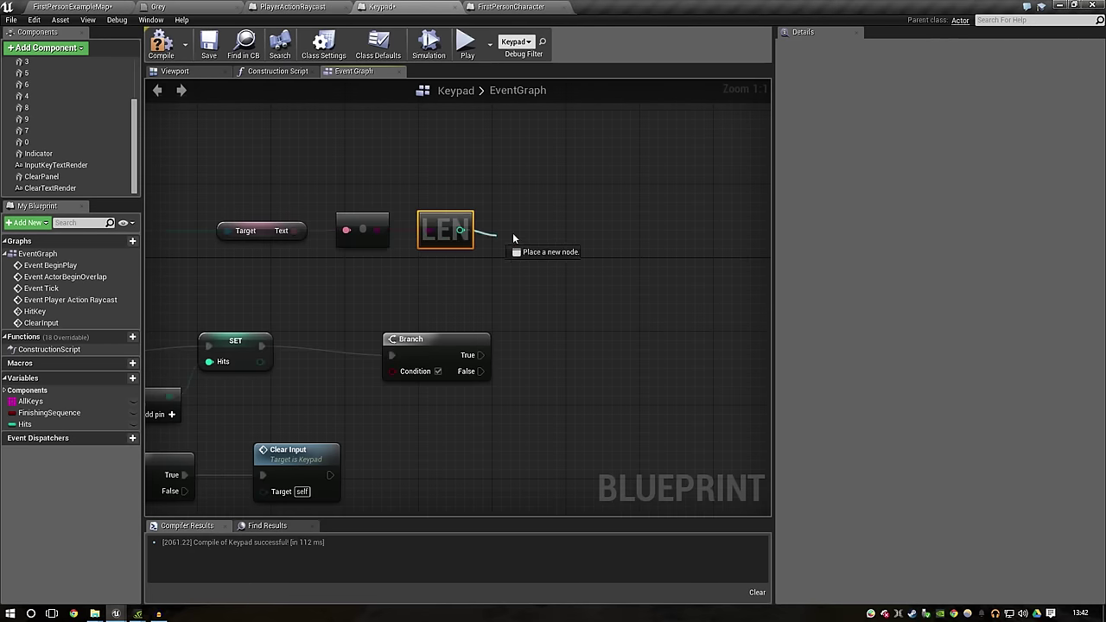
type(">=")
key("Return")
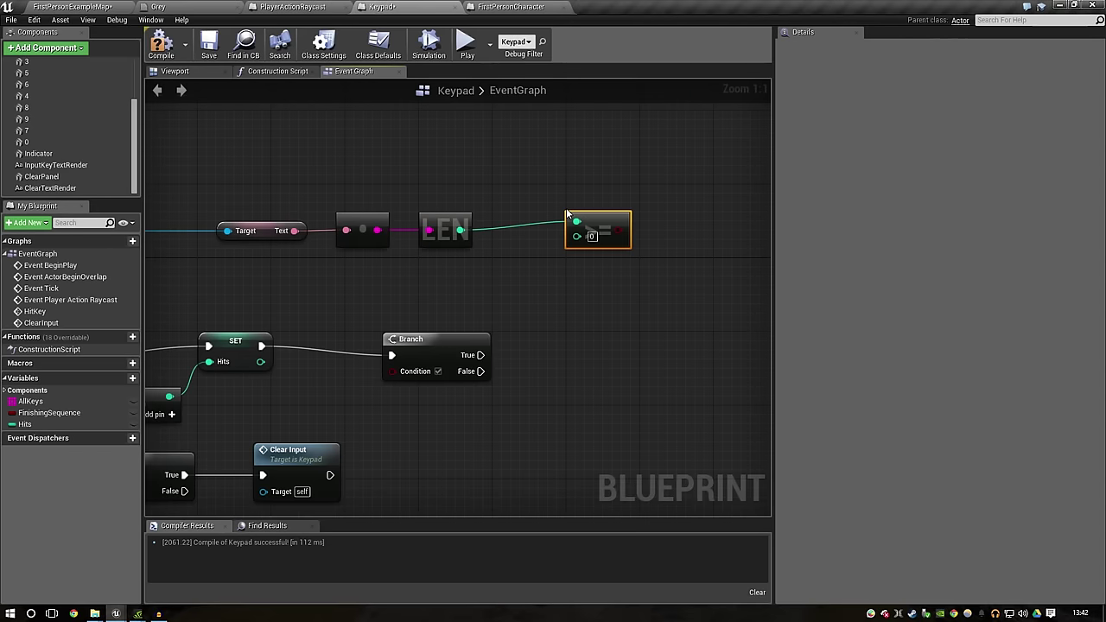
type("4")
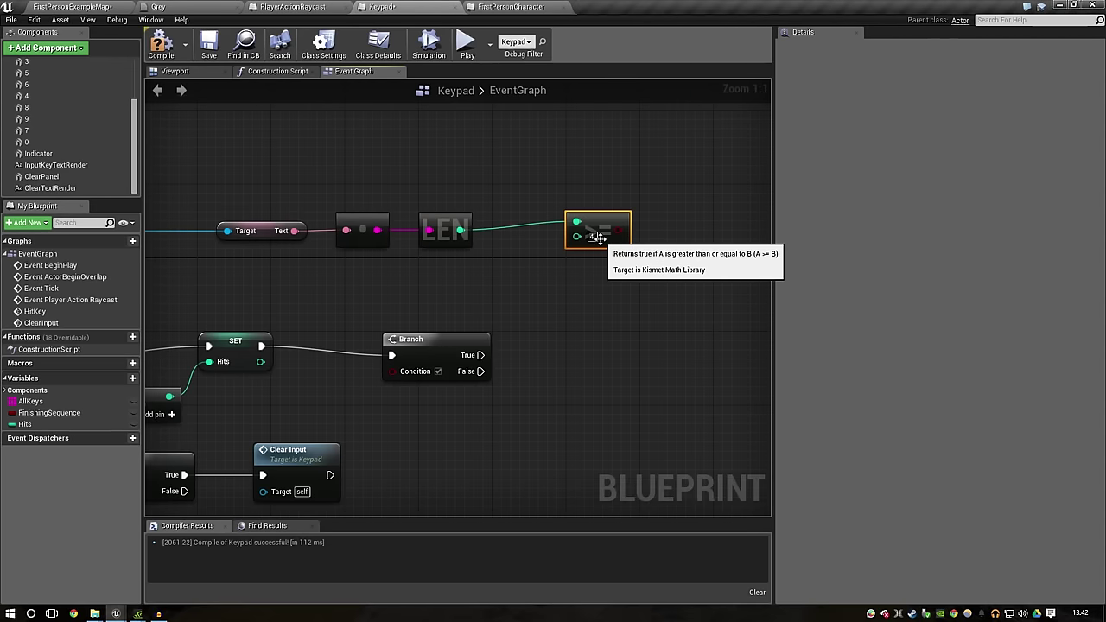
mouse_move(605, 218)
left_mouse_down()
mouse_move(568, 237)
mouse_move(550, 228)
mouse_move(391, 371)
left_mouse_up()
right_click_drag(387, 312, 521, 332)
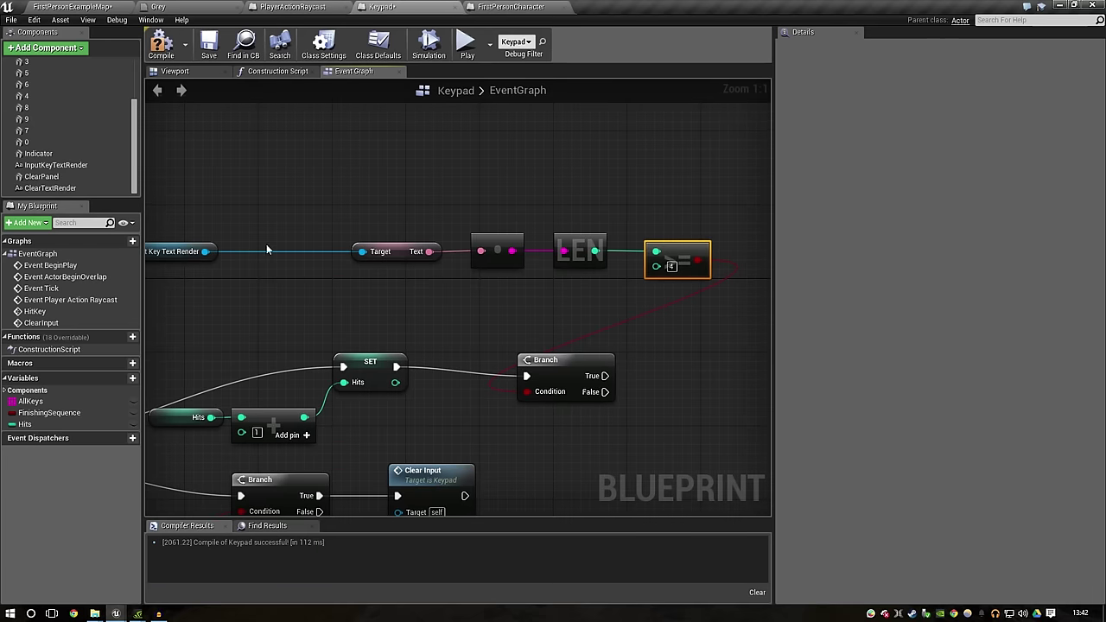
Step: Shift the Input Key Text Render, ToString, LEN and >= nodes left beside the Branch
left_click_drag(206, 252, 288, 251)
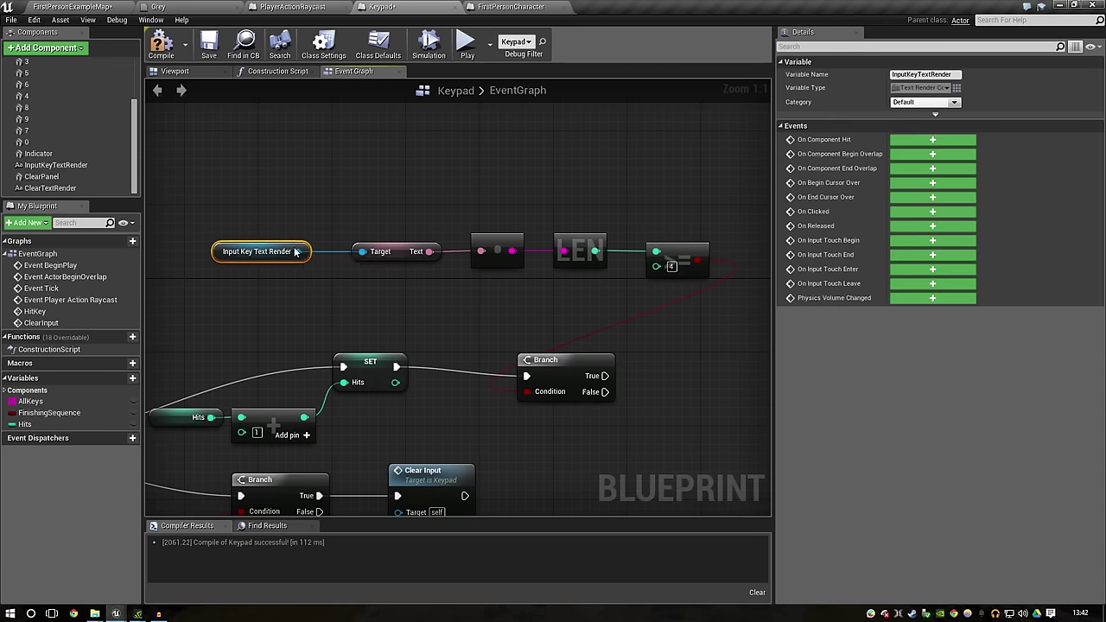
left_click_drag(657, 287, 291, 230)
left_click_drag(657, 266, 358, 251)
left_click(244, 309)
left_click_drag(714, 142, 347, 282)
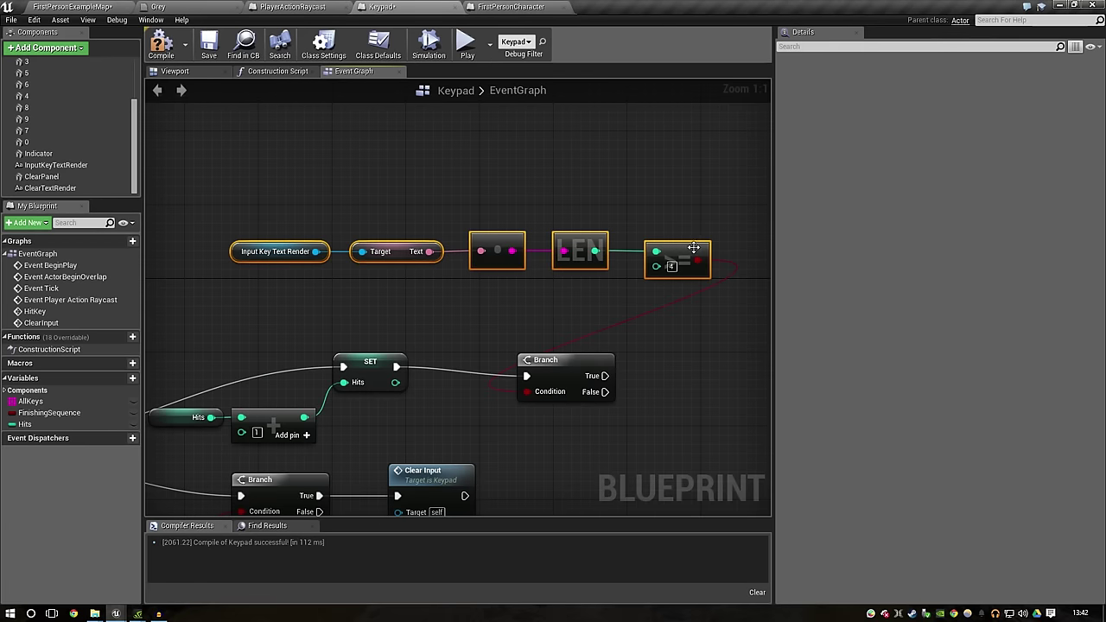
left_click_drag(692, 251, 413, 270)
right_click_drag(612, 274, 502, 370)
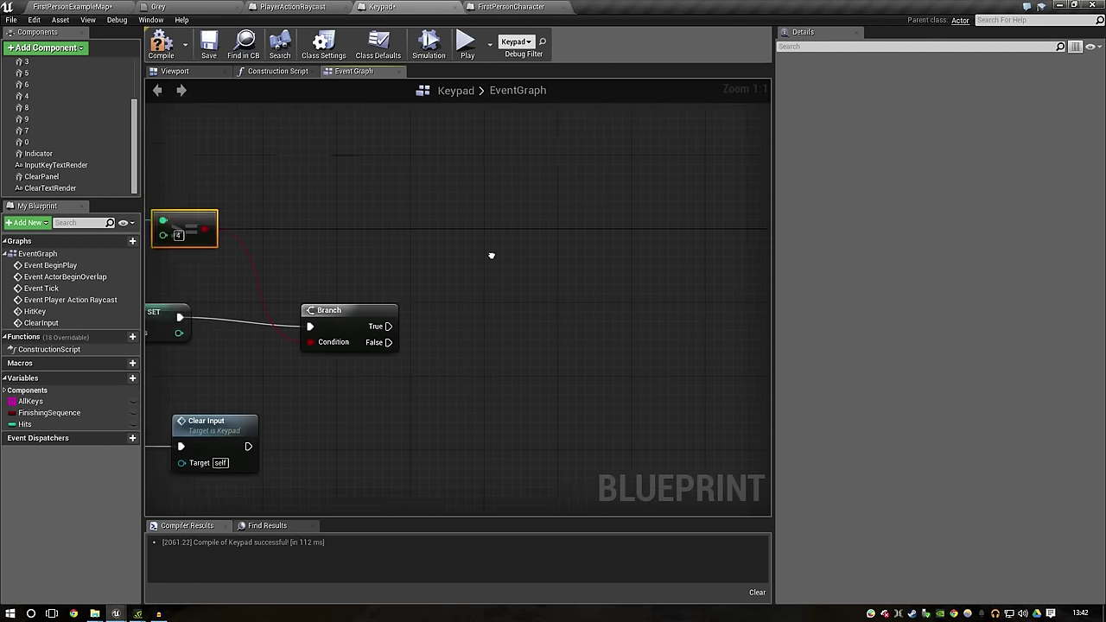
Step: Add a Set Text node targeting Input Key Text Render
left_click_drag(467, 374, 600, 200)
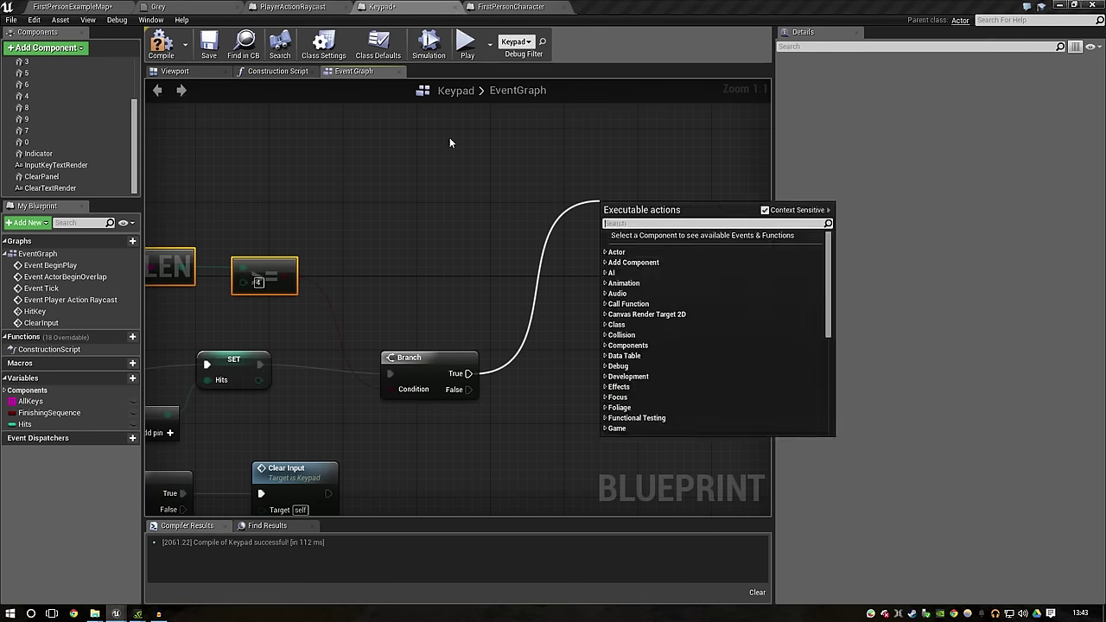
right_click_drag(481, 145, 812, 148)
left_click_drag(208, 262, 386, 248)
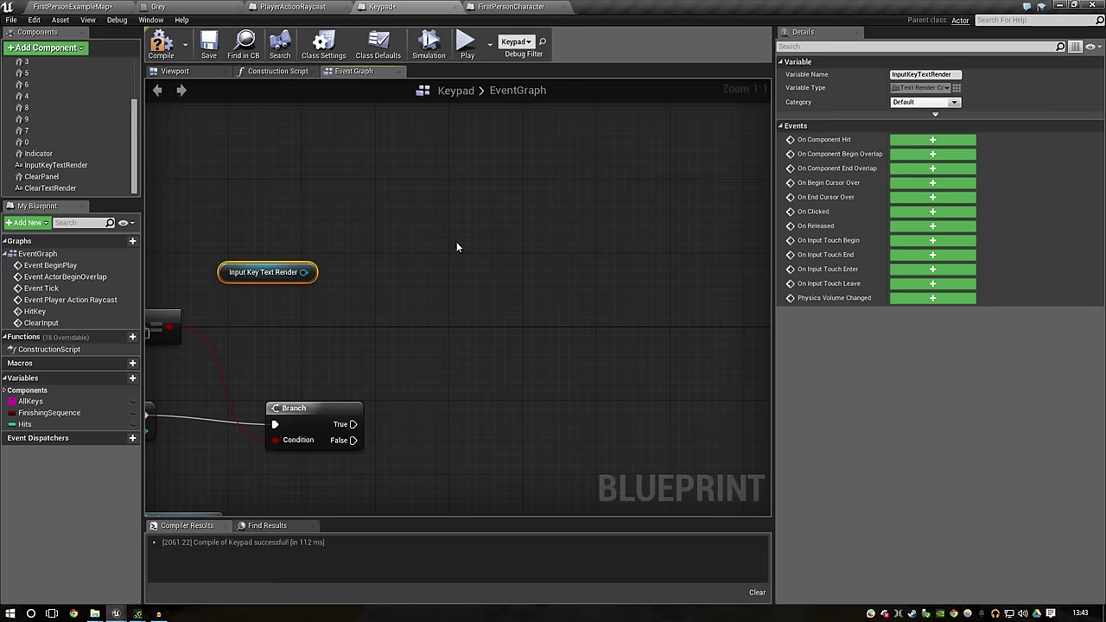
mouse_move(269, 269)
left_mouse_down()
mouse_move(324, 306)
mouse_move(460, 261)
left_mouse_up()
type("set t")
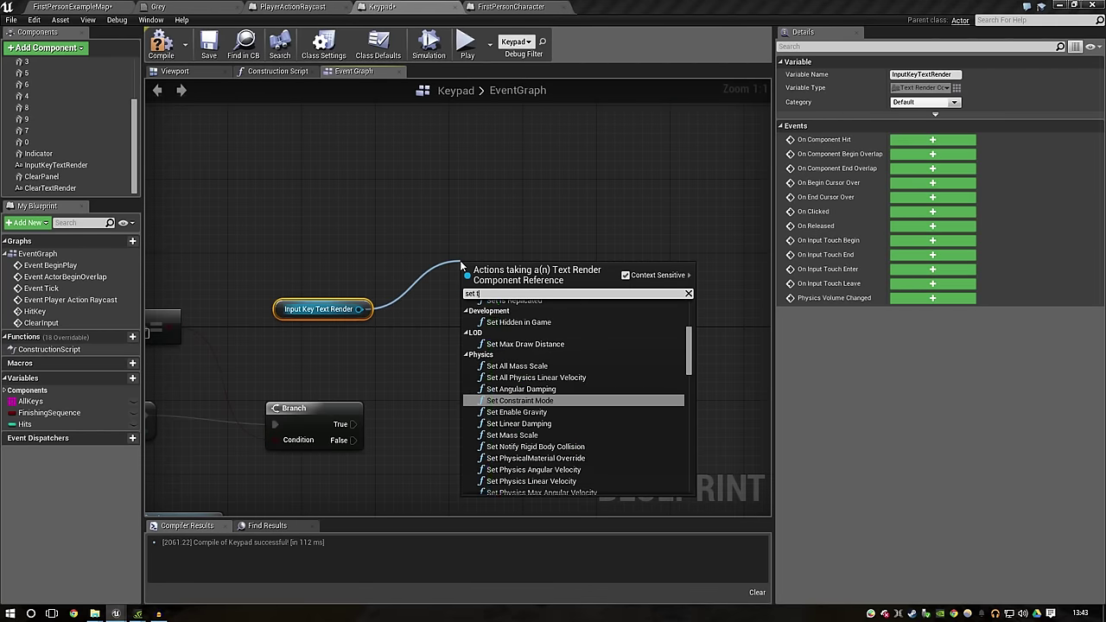
type("ext")
key("Return")
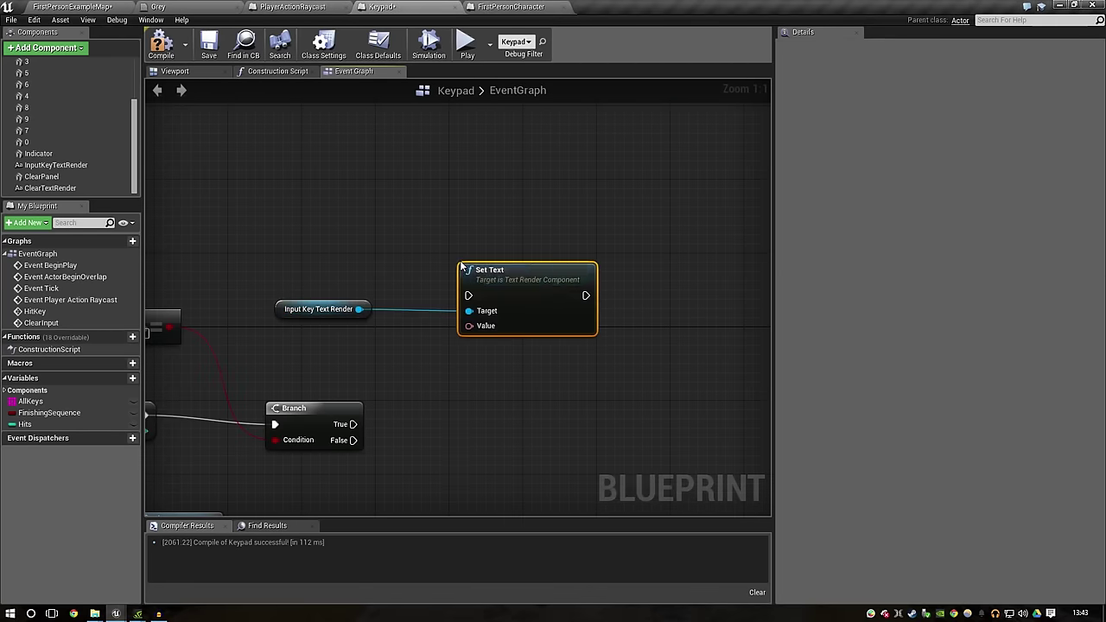
Step: Wire the Branch's True output into Set Text and tidy the node positions
mouse_move(348, 428)
left_mouse_down()
mouse_move(467, 308)
mouse_move(356, 417)
left_mouse_up()
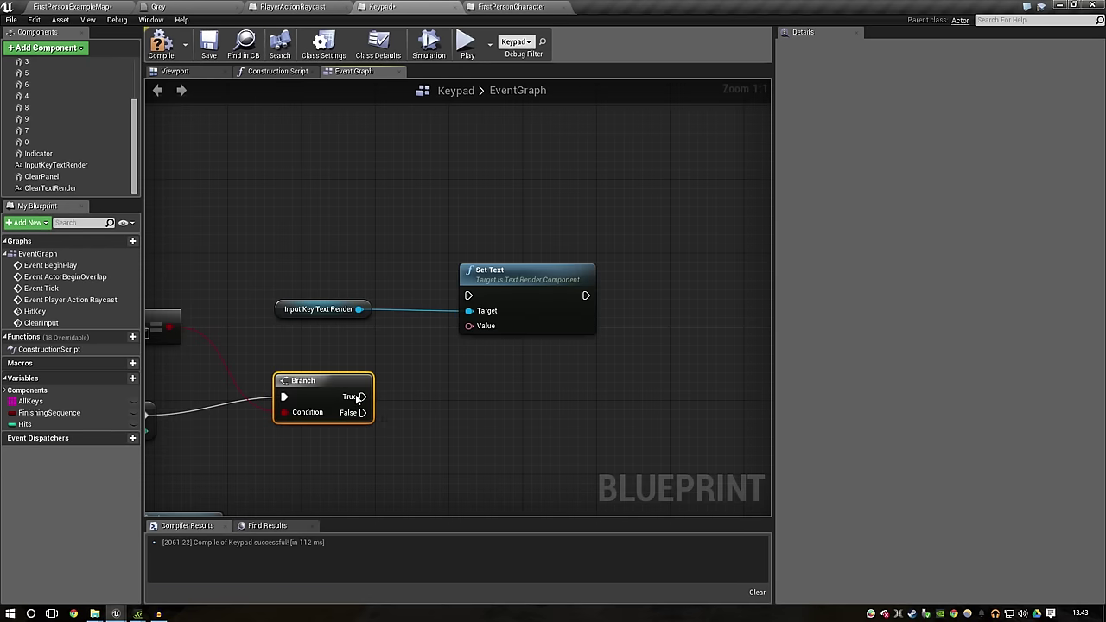
left_click_drag(358, 416, 469, 295)
left_click_drag(532, 249, 363, 299)
left_click_drag(531, 296, 554, 206)
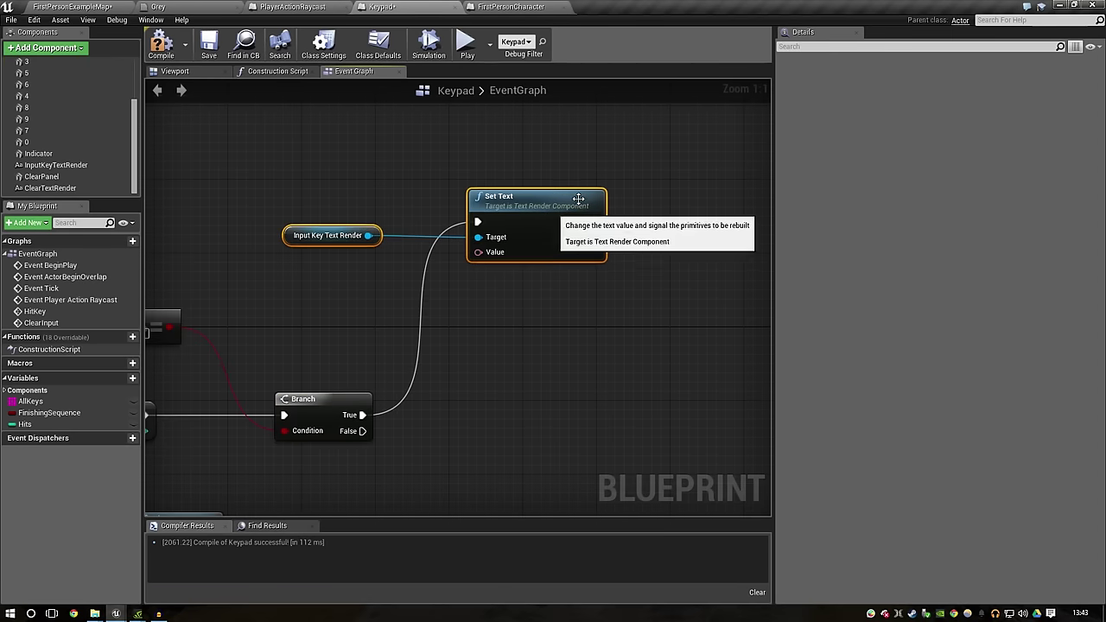
left_click(516, 330)
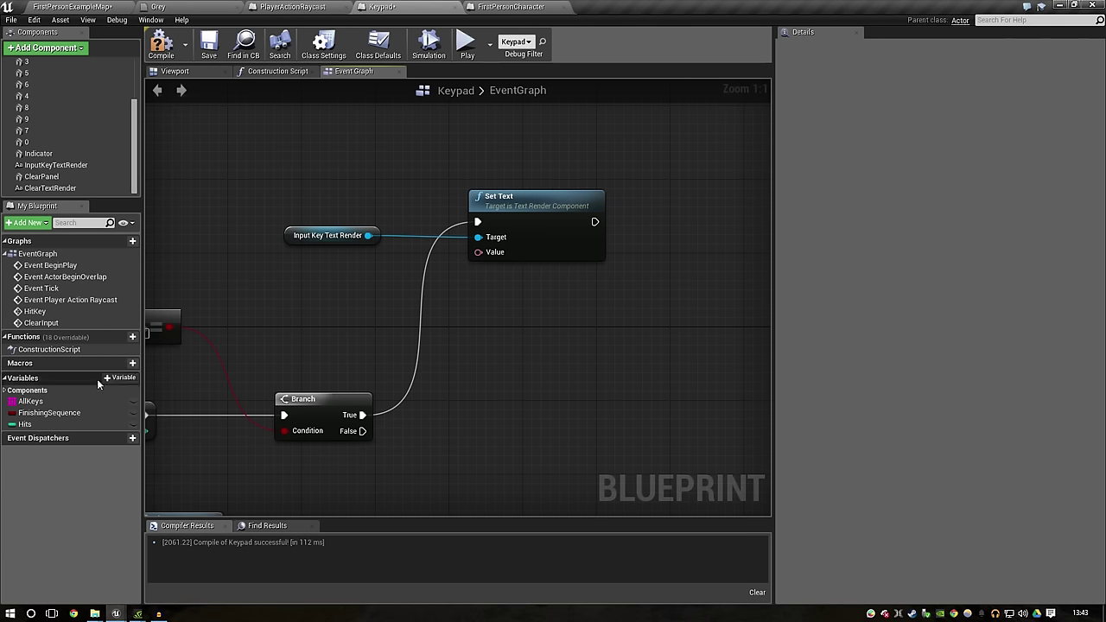
Step: Create a new blueprint variable named clearText of type Text
left_click(132, 378)
type("C")
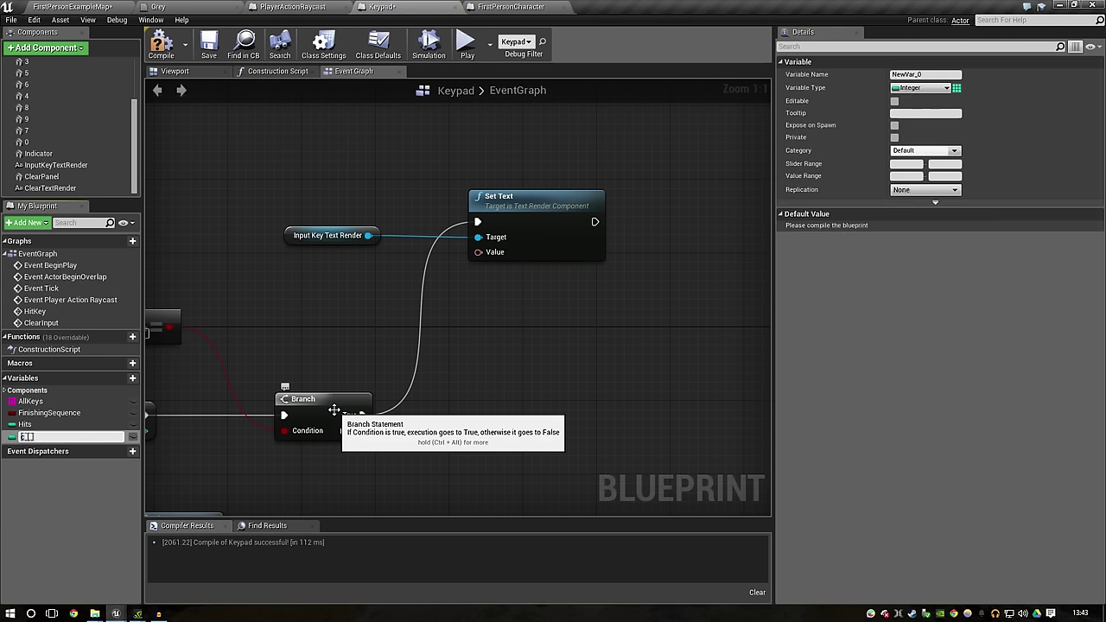
type("xt")
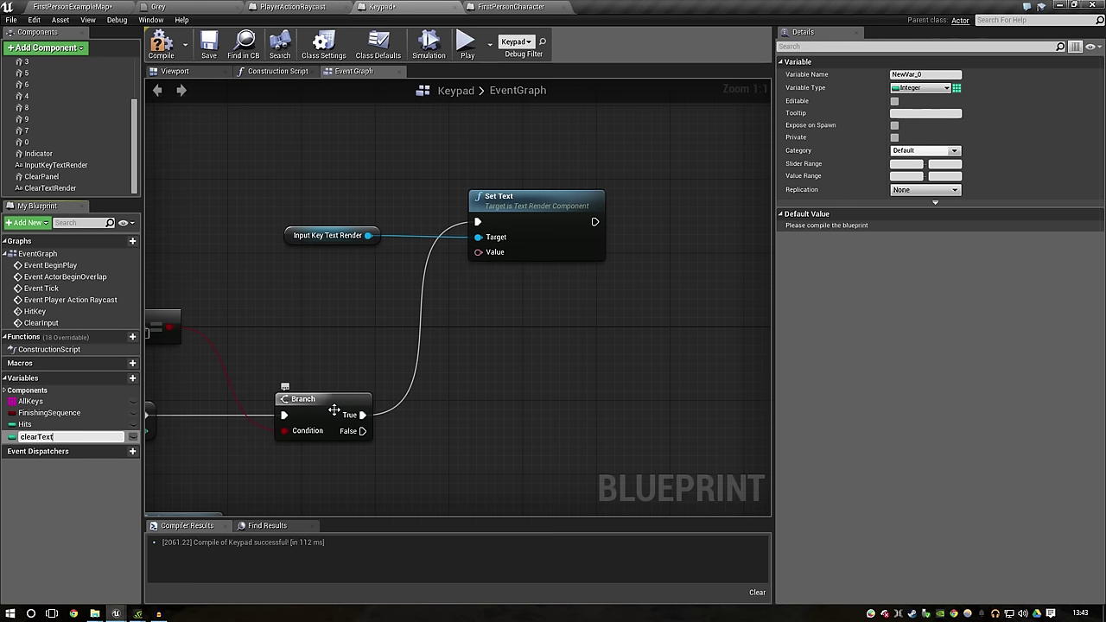
key("Return")
left_click(933, 91)
type("text")
key("Escape")
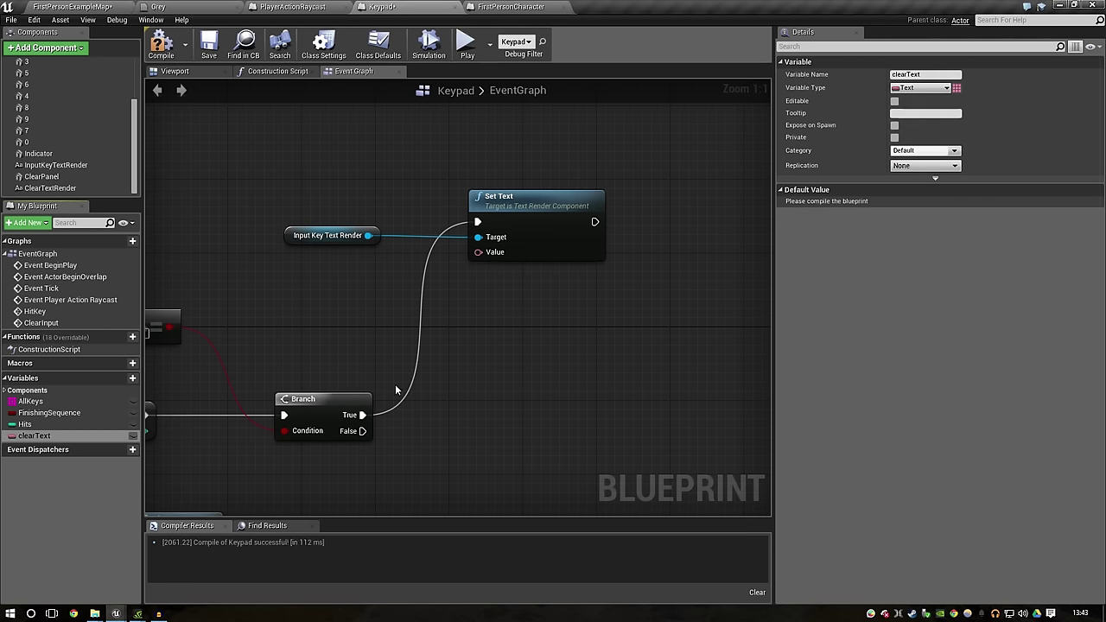
Step: Wire a clearText getter into Set Text's Value and compile the Keypad blueprint
left_click_drag(35, 435, 347, 292)
left_click(348, 300)
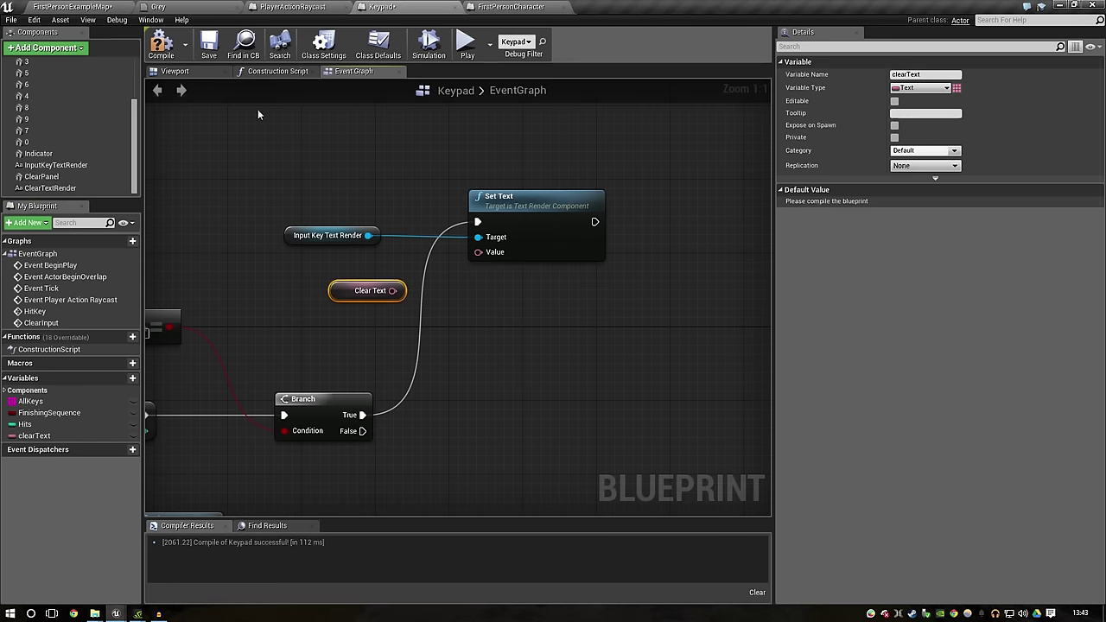
left_click(161, 43)
left_click_drag(392, 290, 478, 252)
left_click_drag(348, 289, 320, 269)
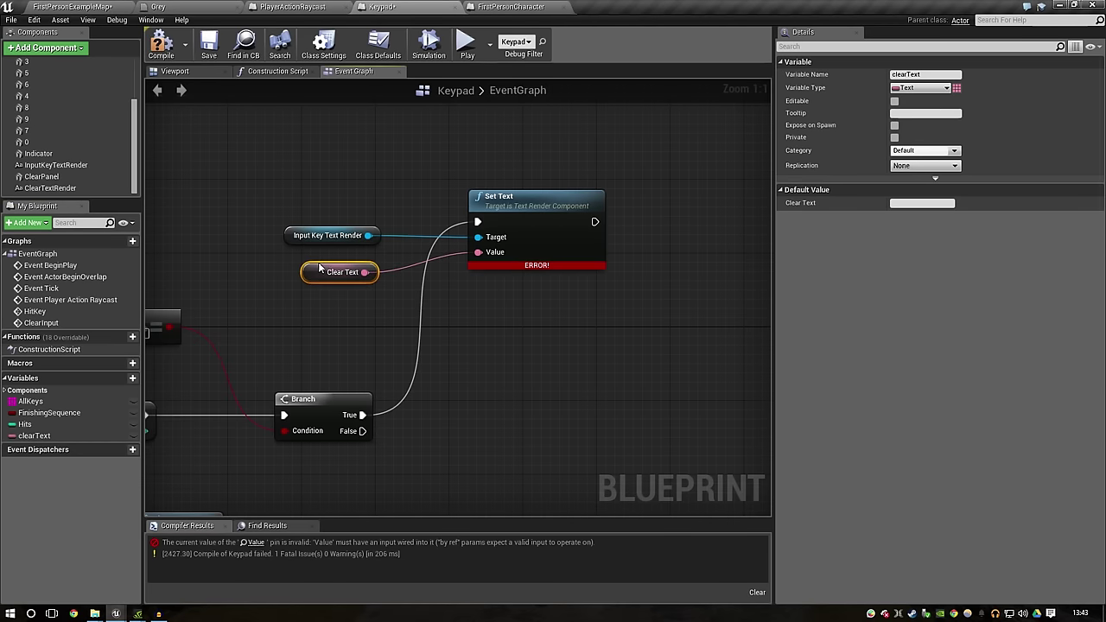
left_click(161, 43)
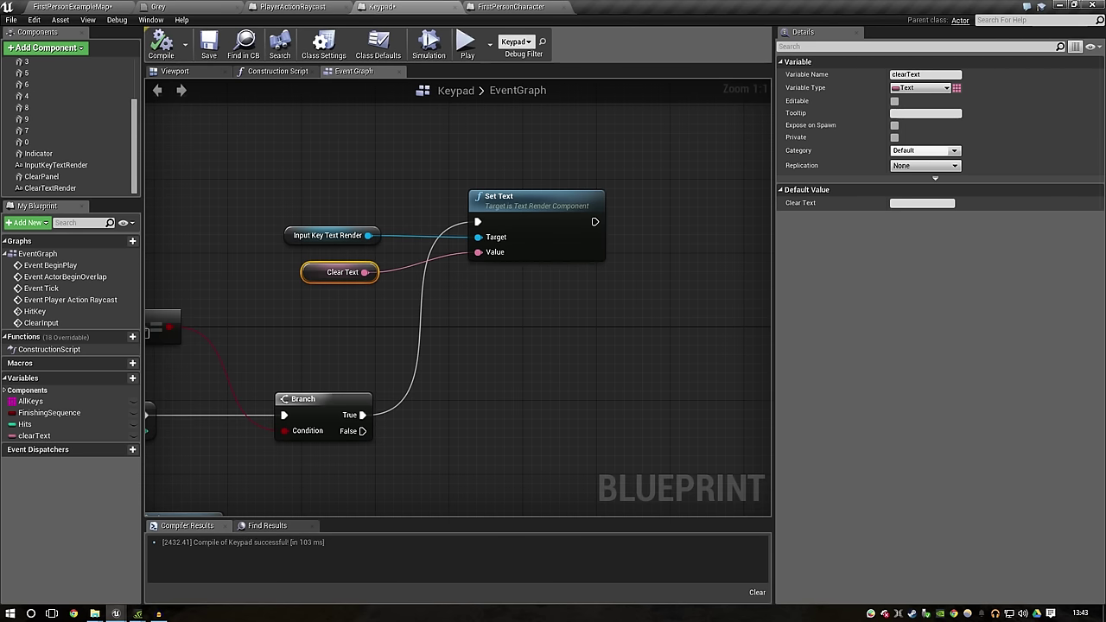
Step: Pan the graph and drag a new connection from the Branch's False output
left_click(558, 293)
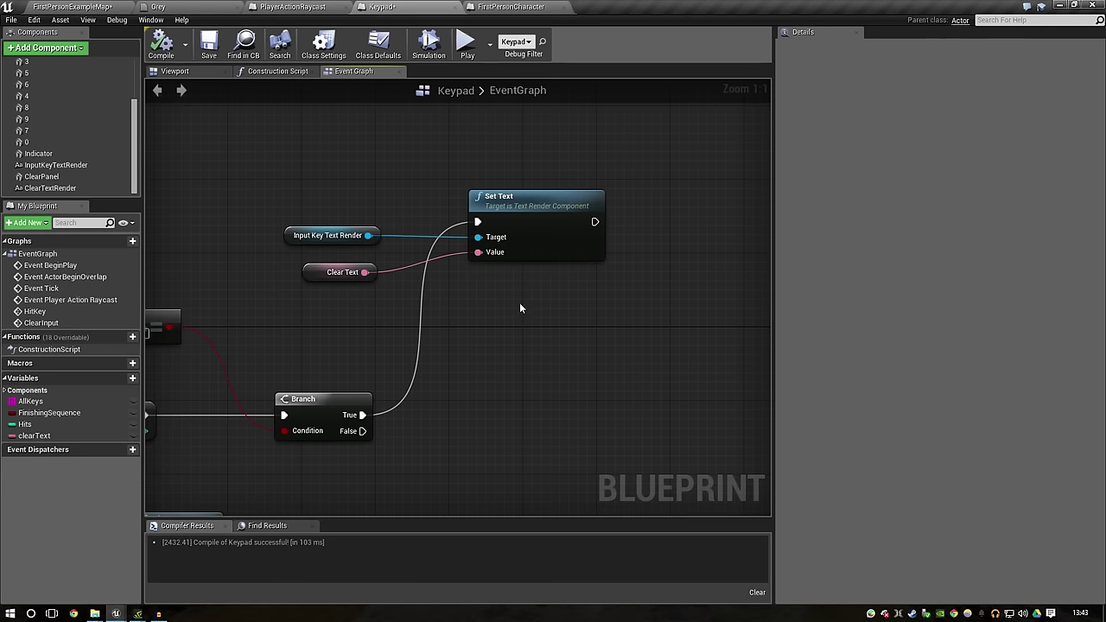
scroll(460, 418, "down", 3)
right_click_drag(461, 382, 580, 264)
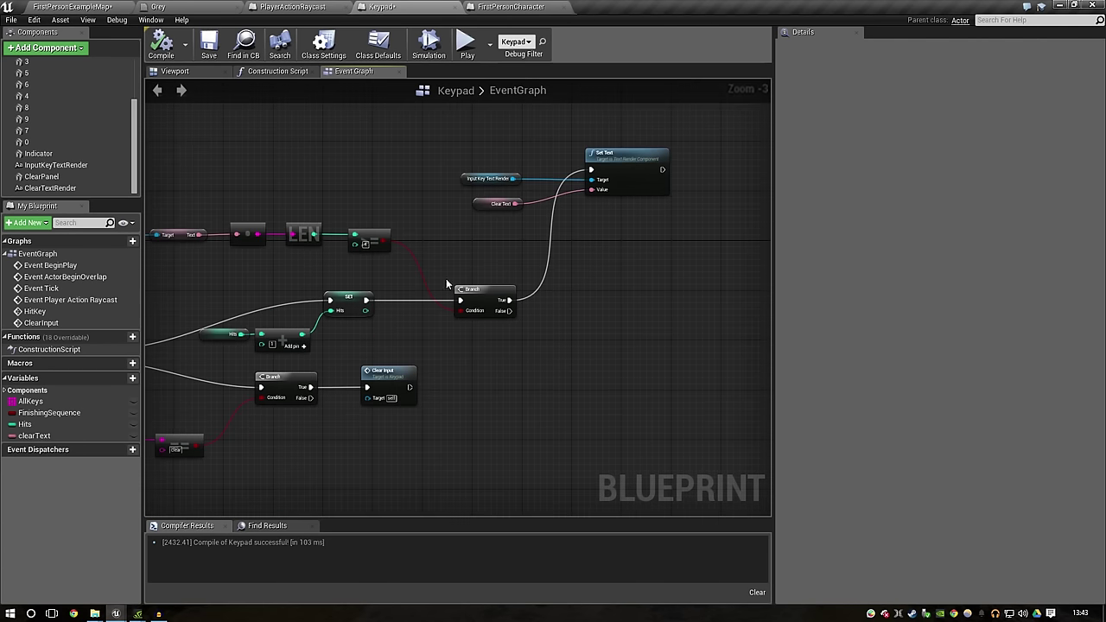
right_click_drag(455, 335, 317, 337)
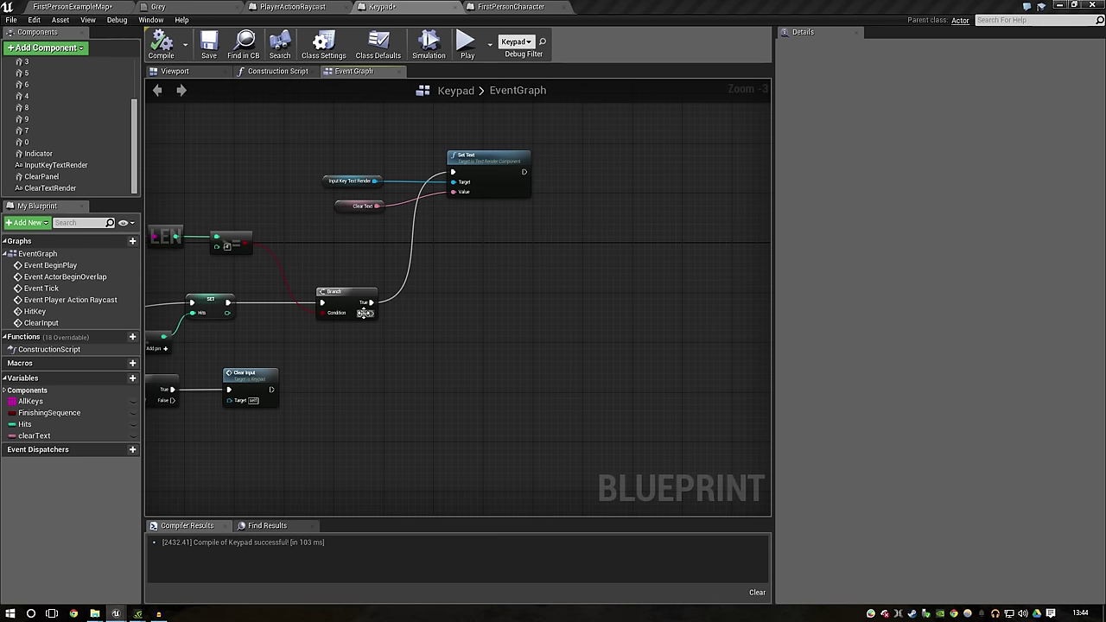
left_click_drag(364, 314, 546, 312)
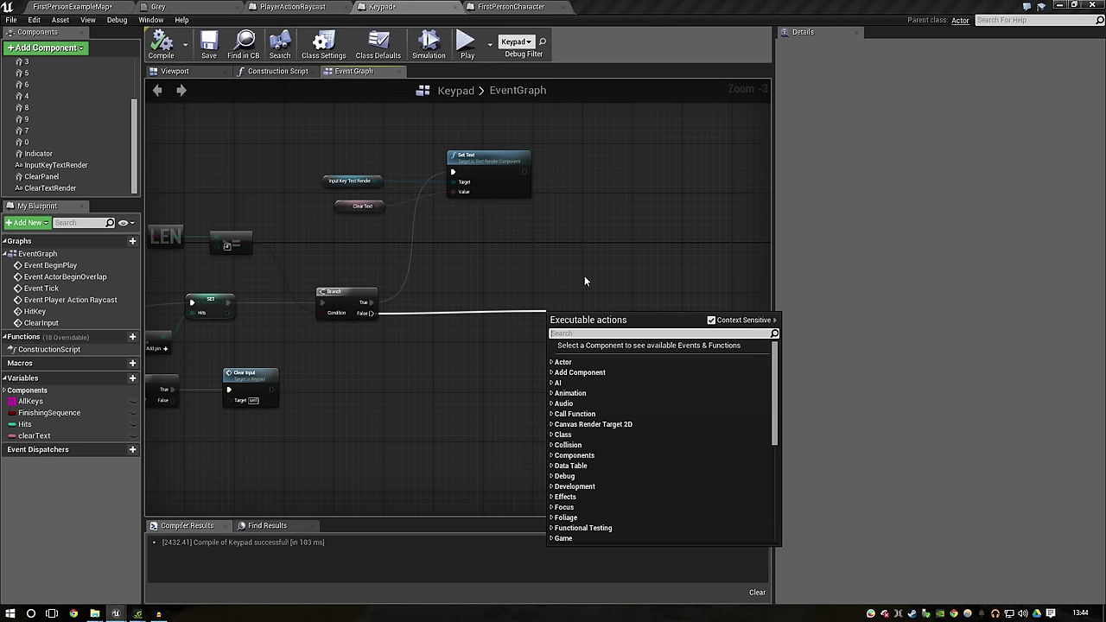
Step: Place a ForLoop on the Branch's False path, fed by Set Text's exec output
type("f")
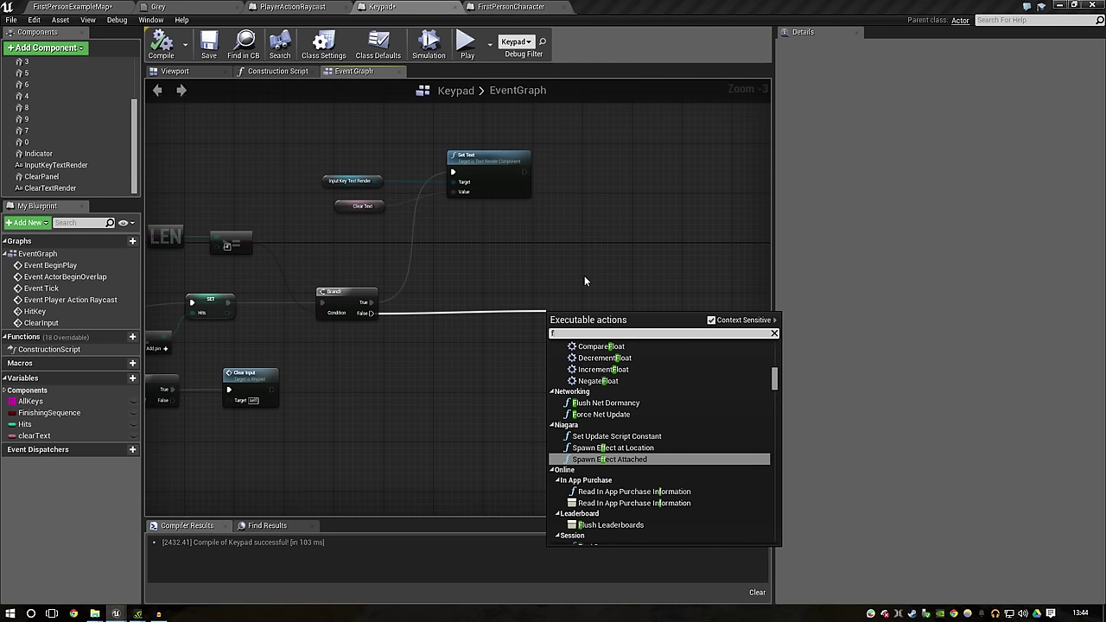
type("or loo")
key("Return")
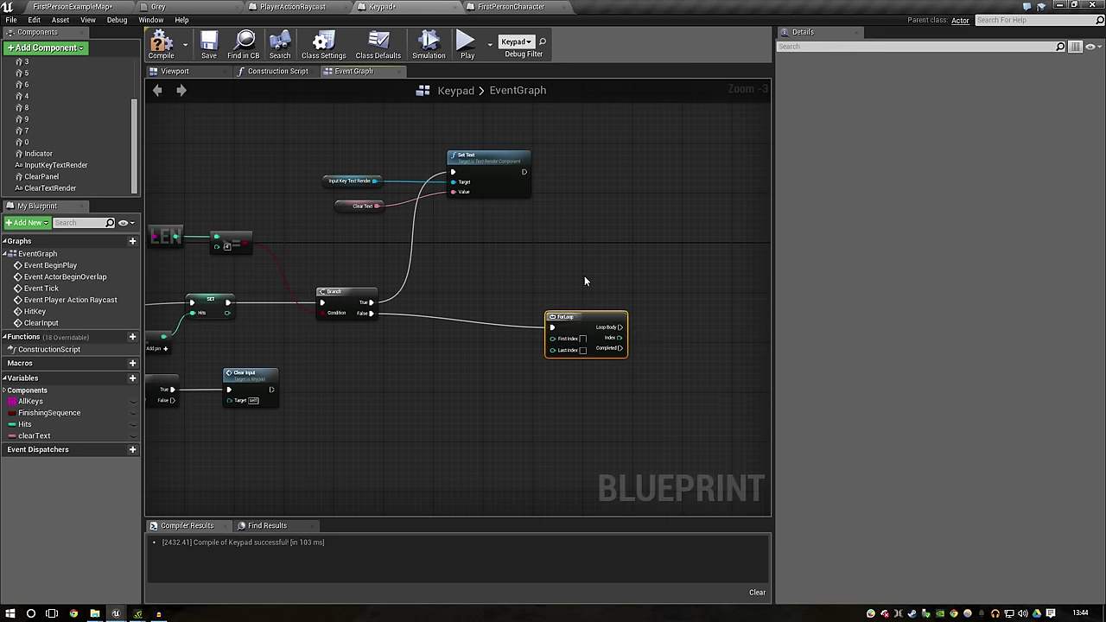
mouse_move(524, 171)
left_mouse_down()
mouse_move(536, 310)
mouse_move(553, 335)
mouse_move(678, 302)
left_mouse_up()
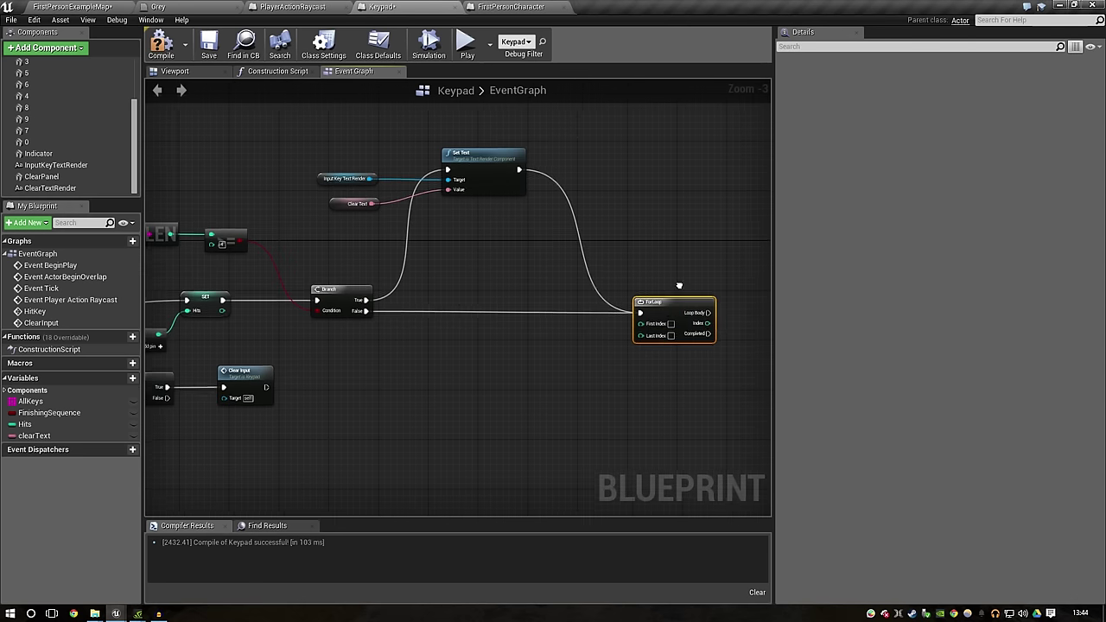
right_click_drag(680, 285, 429, 245)
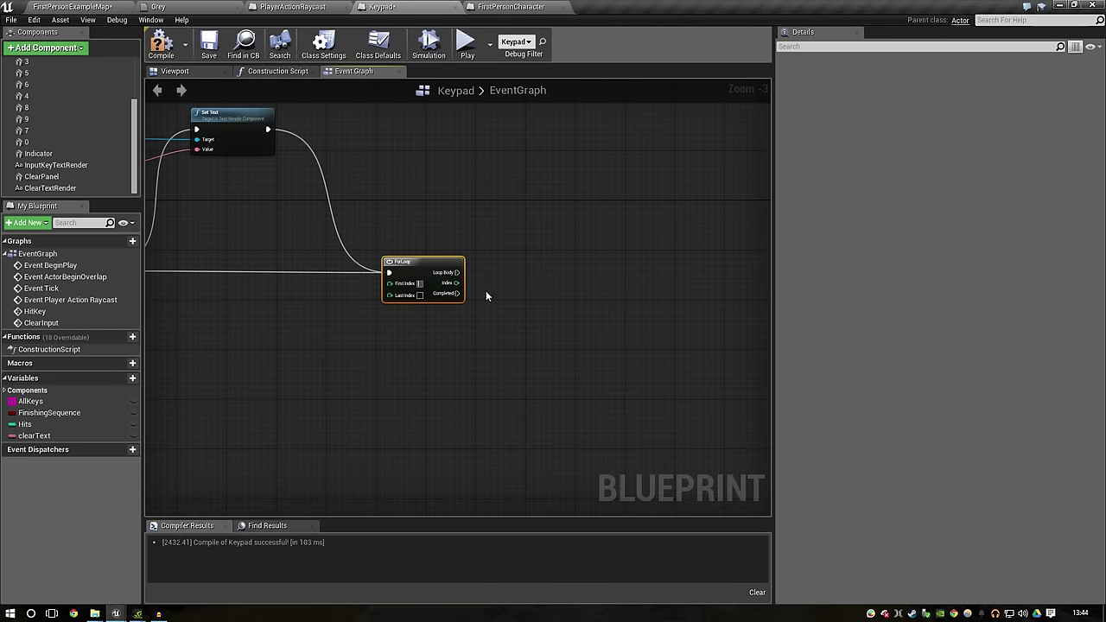
right_click_drag(485, 297, 441, 311)
scroll(381, 303, "up", 1)
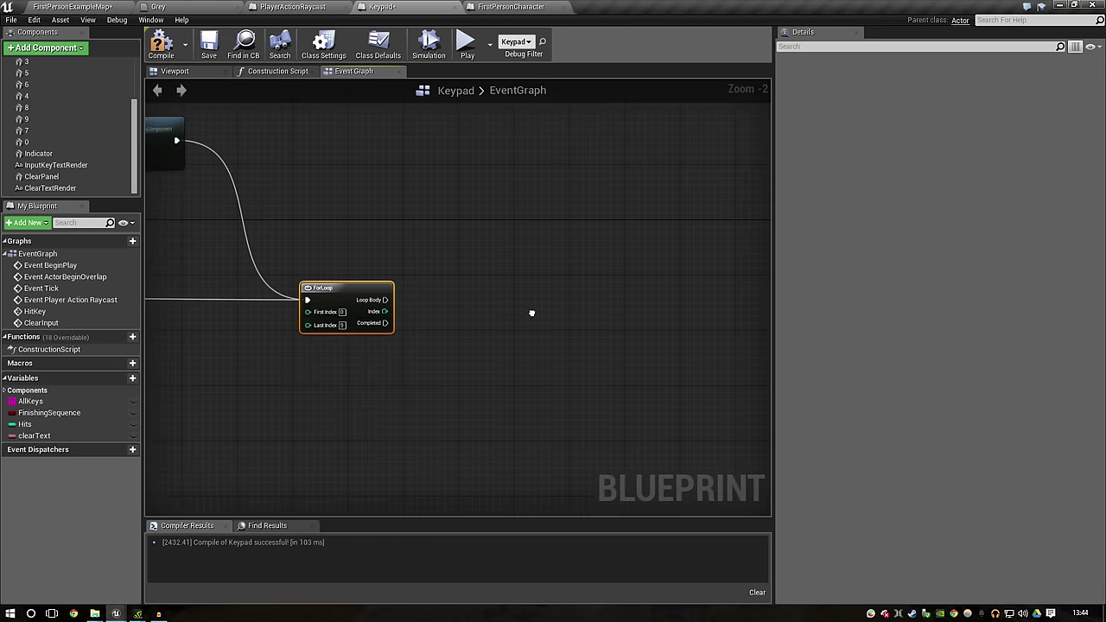
Step: Convert the ForLoop's Index with a ToString (int) node placed beside the loop
left_click_drag(384, 303, 523, 276)
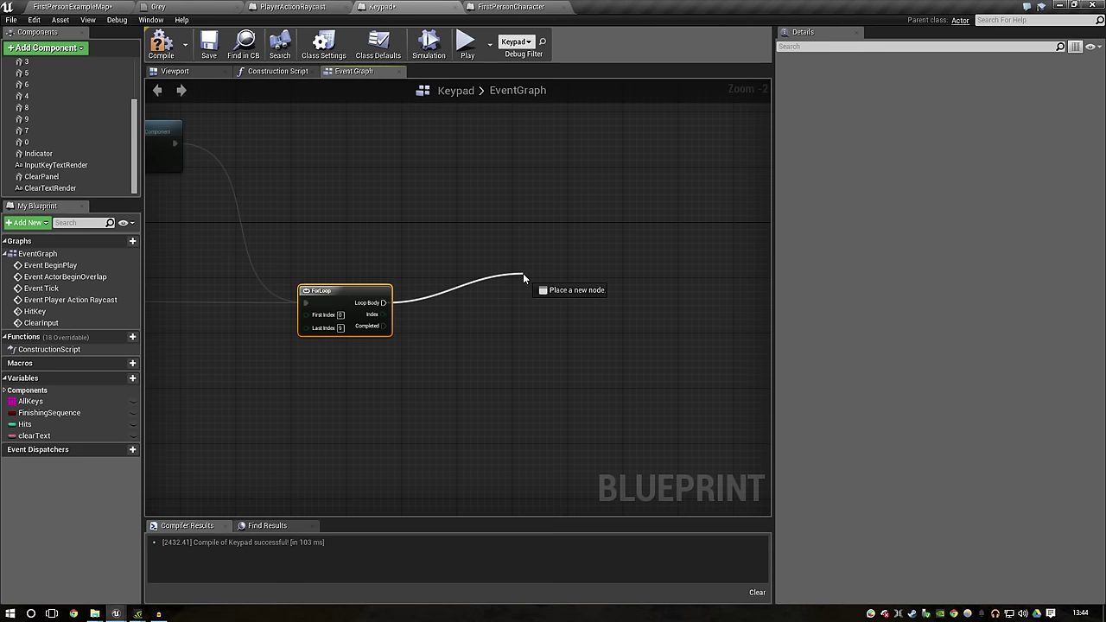
left_click_drag(523, 273, 523, 273)
key("Escape")
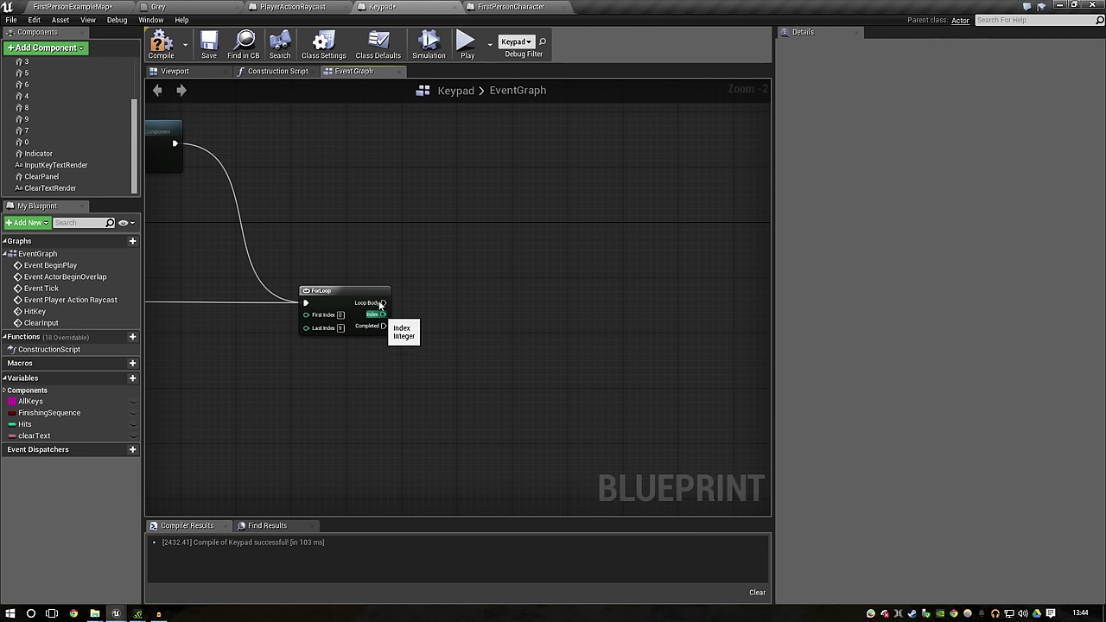
left_click_drag(381, 316, 587, 269)
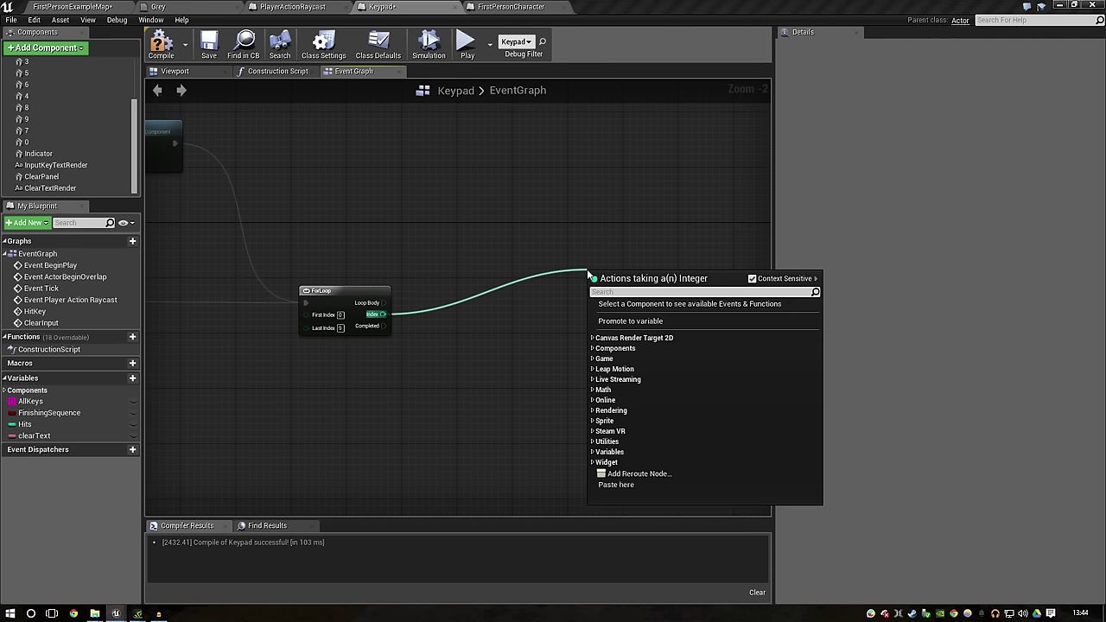
type("tostring")
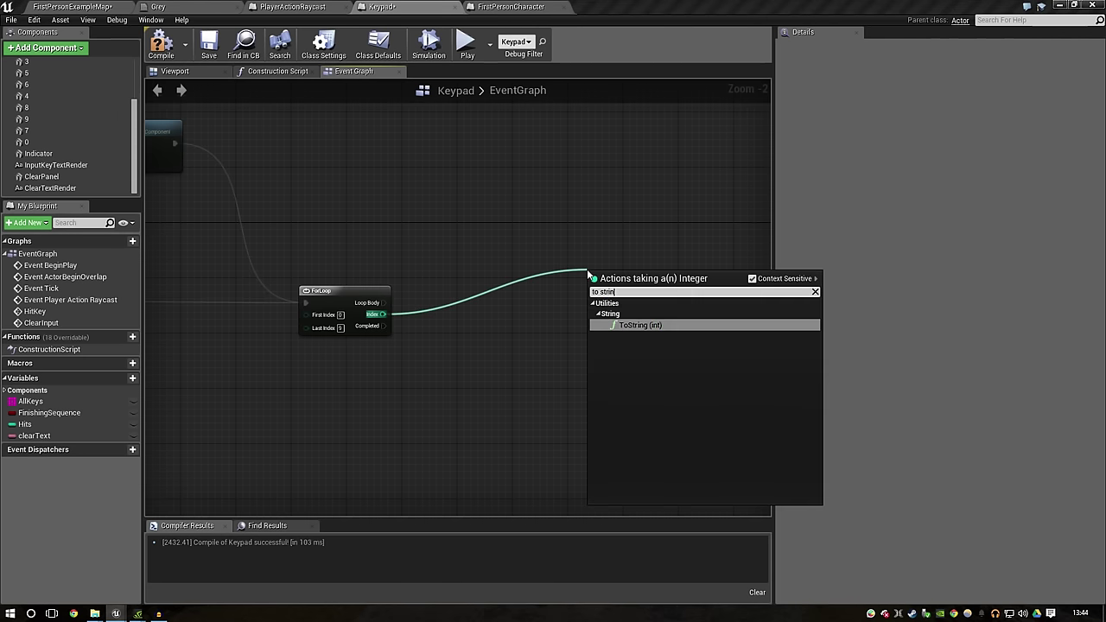
key("Return")
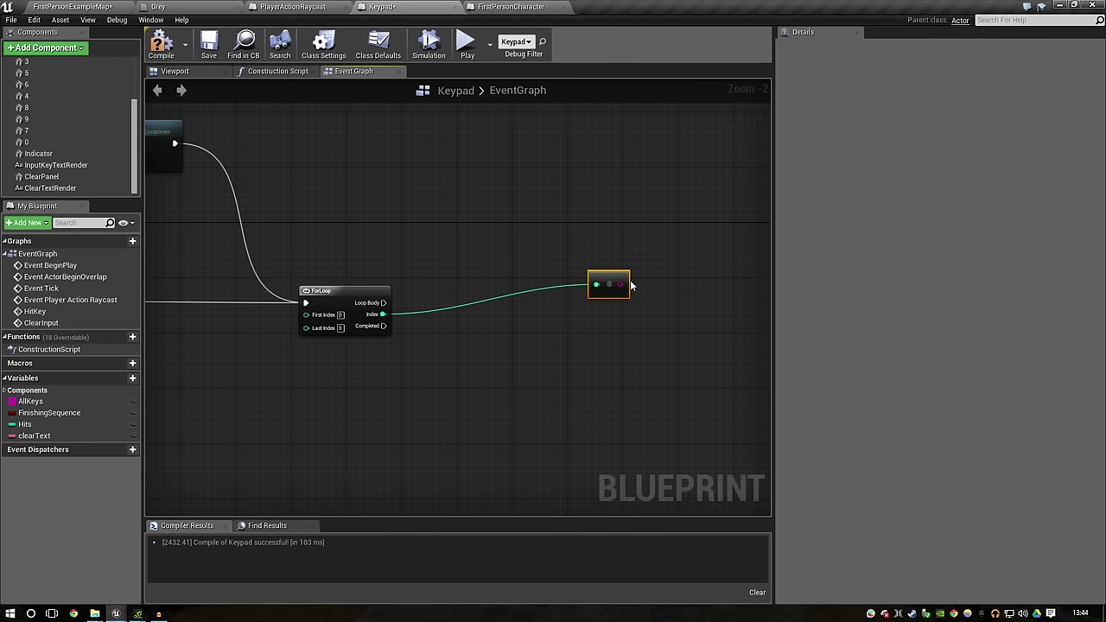
left_click_drag(627, 286, 474, 321)
left_click(626, 207)
right_click(626, 207)
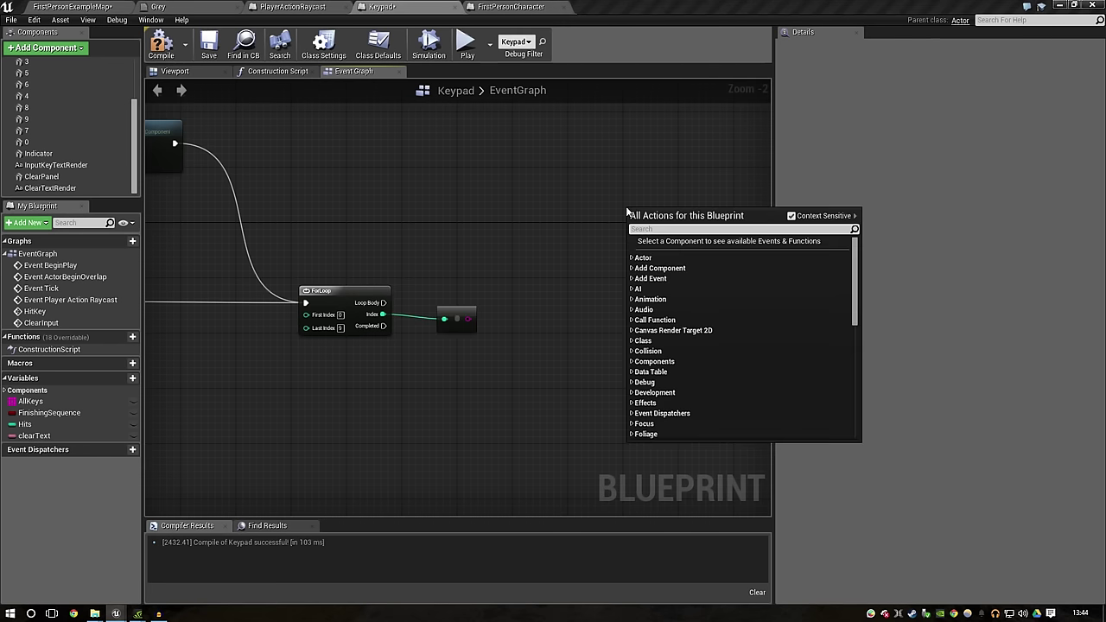
Step: Add Get Components by Tag and feed the name-converted loop index into its Tag input
type("get componen")
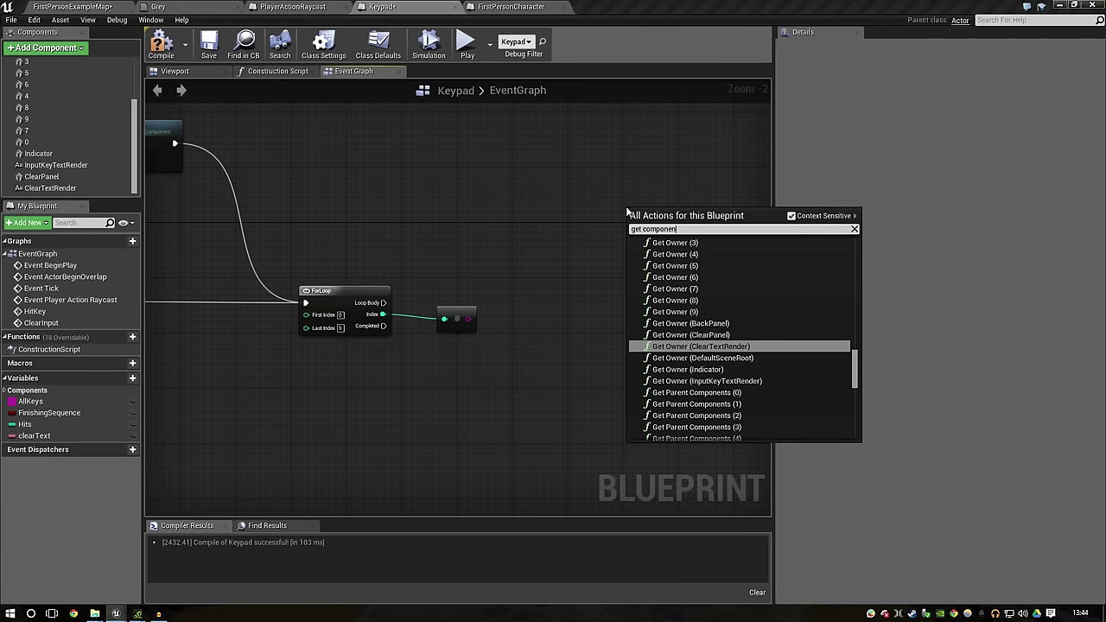
type("ts")
key("Up")
key("Return")
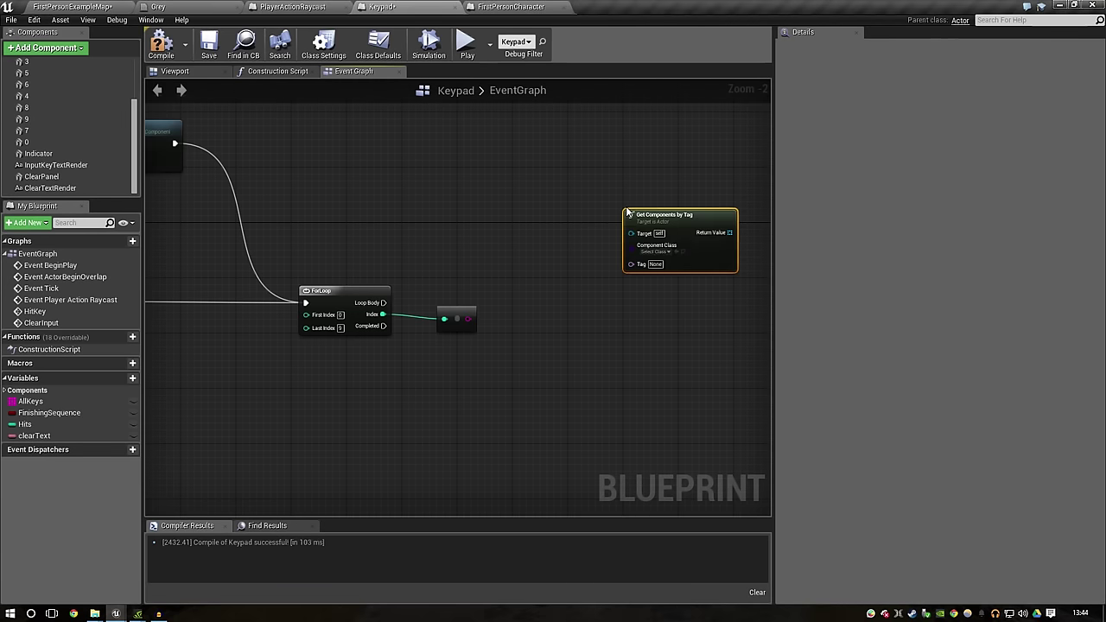
left_click_drag(465, 318, 637, 265)
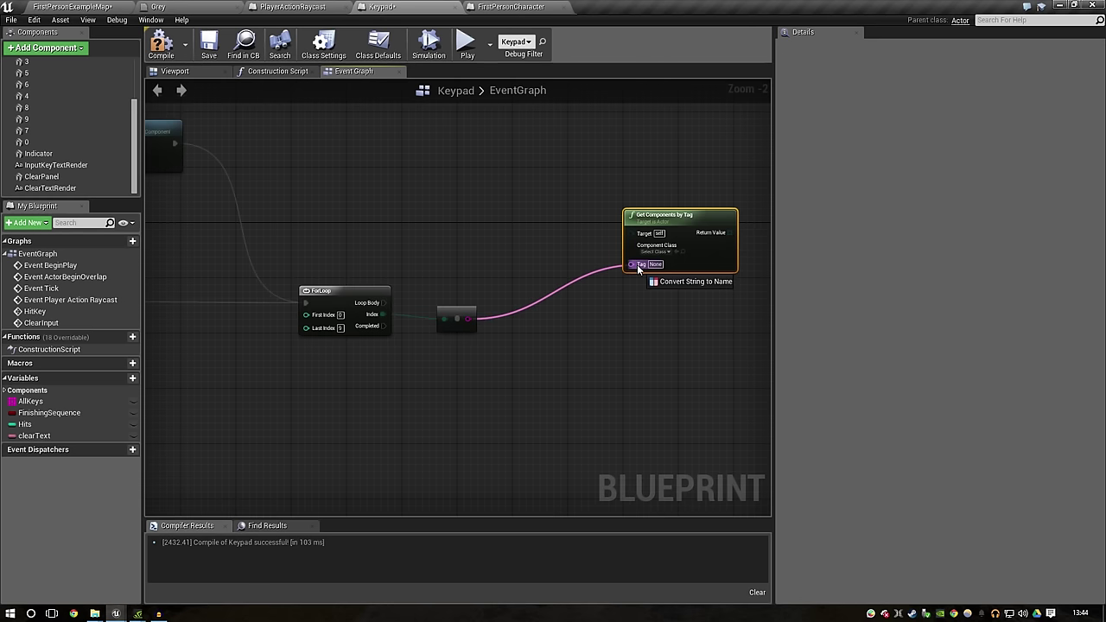
left_click_drag(577, 272, 543, 321)
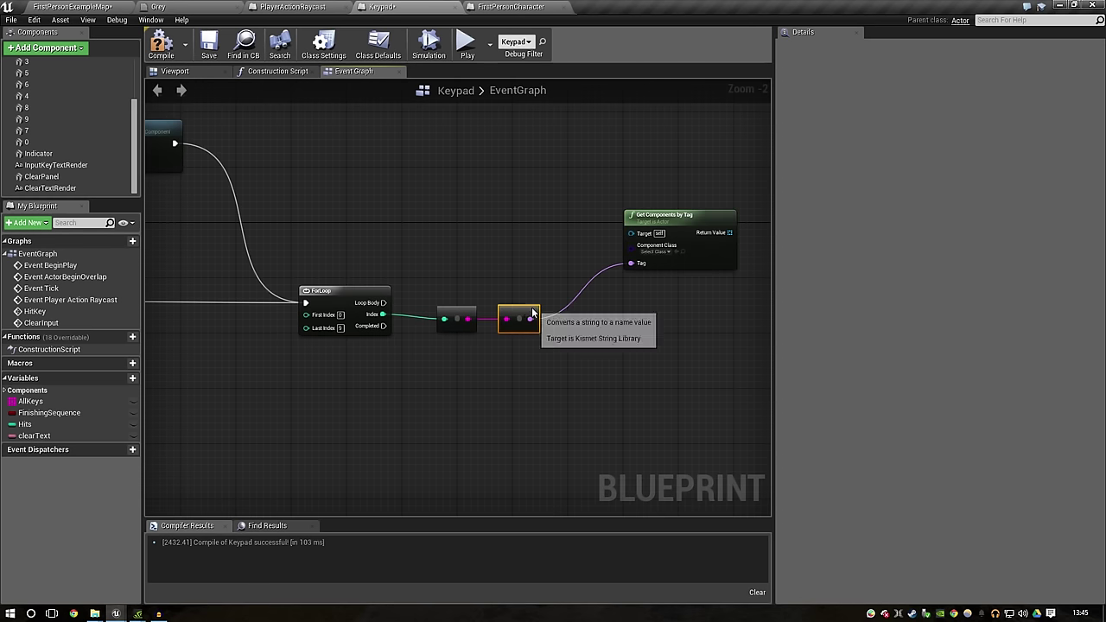
left_click(467, 319)
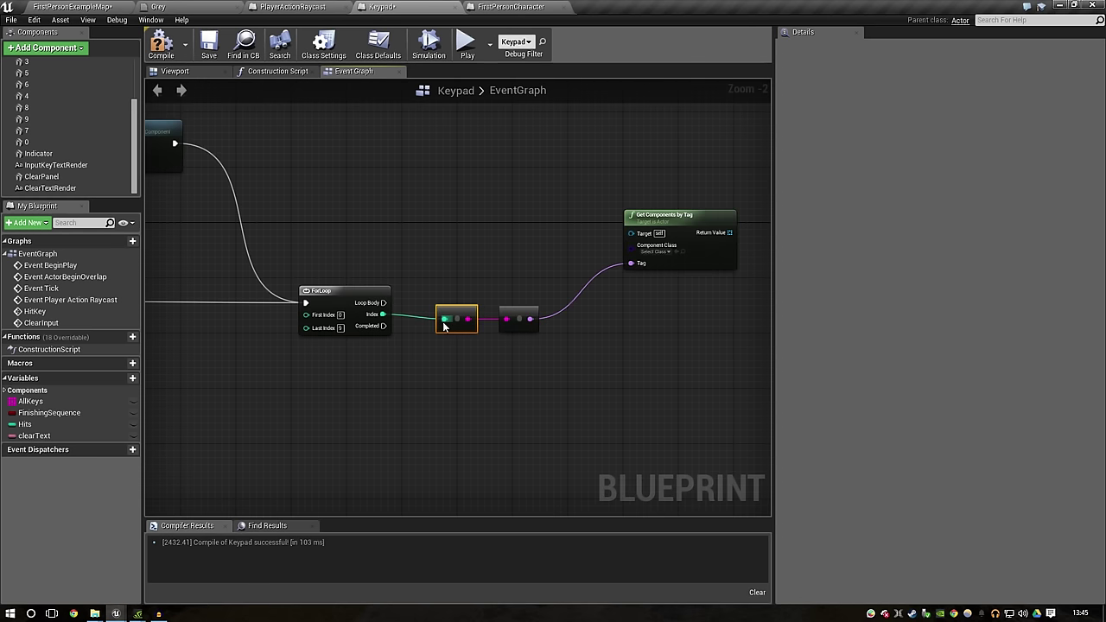
left_click(632, 264, "alt")
mouse_move(383, 313)
left_mouse_down()
mouse_move(638, 273)
mouse_move(446, 320)
left_mouse_up()
left_click_drag(599, 275, 632, 264)
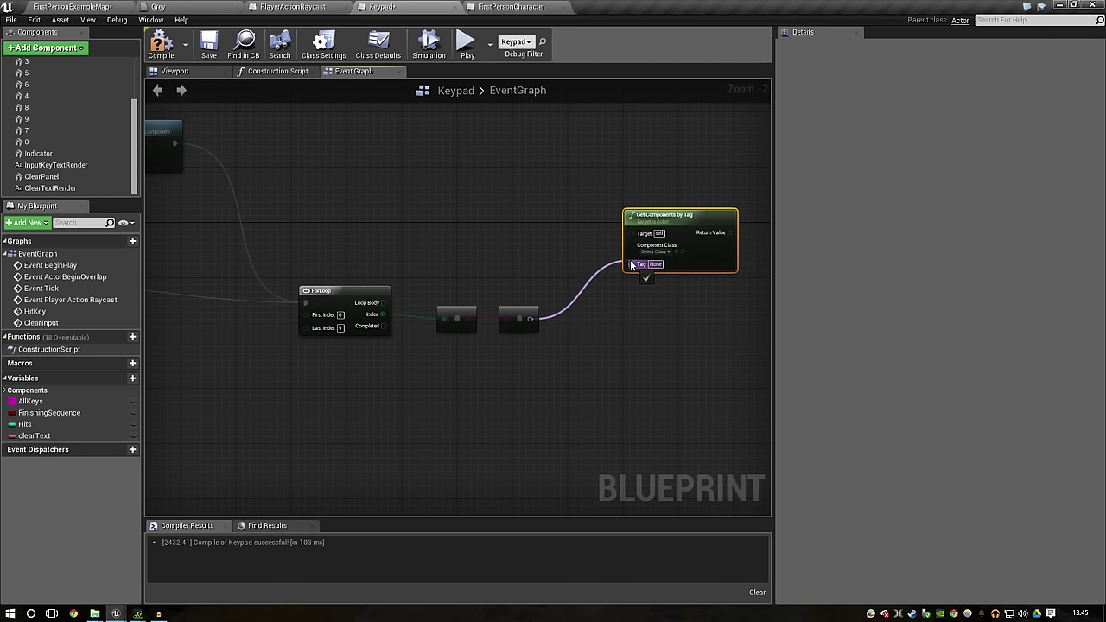
Step: Set Get Components by Tag's Component Class to Actor Component
right_click_drag(529, 199, 399, 182)
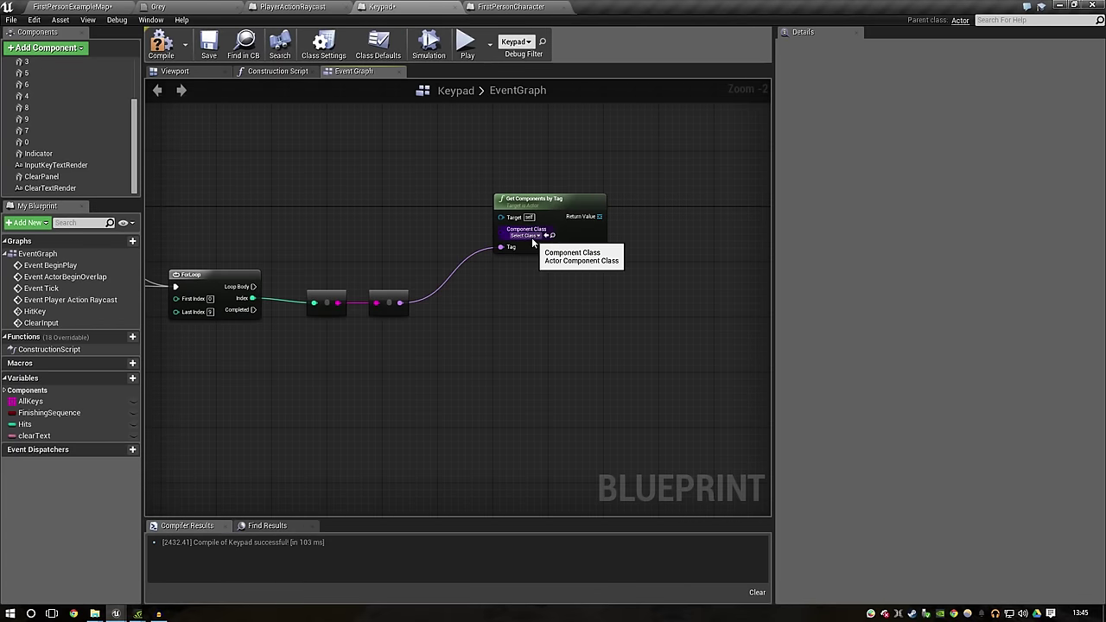
left_click(533, 242)
type("actor compon")
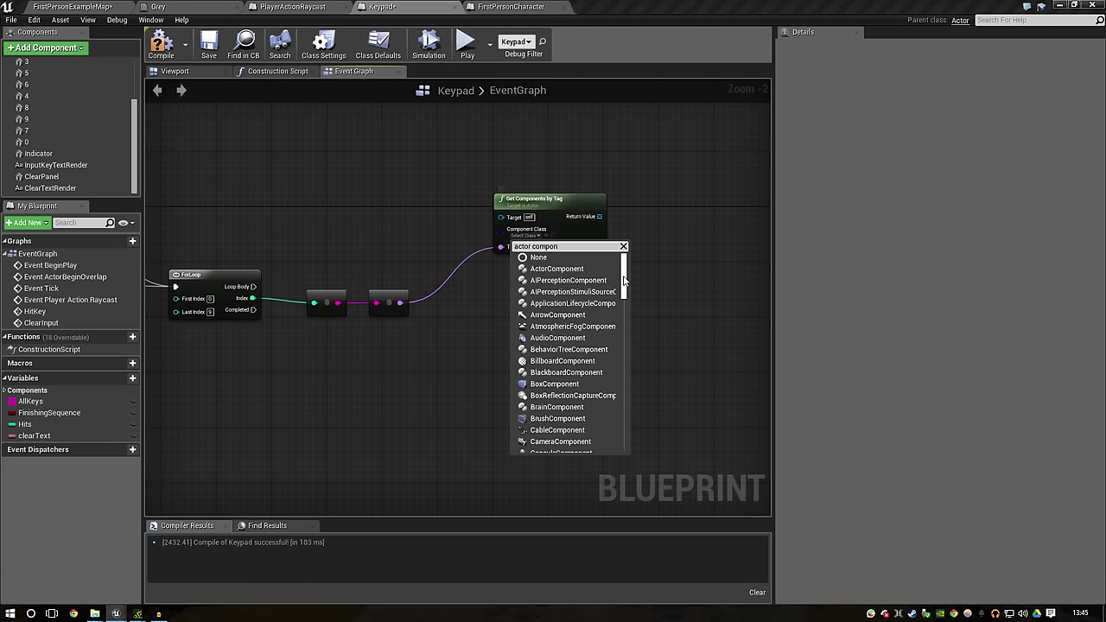
key("Return")
Step: Add an array GET node on the returned components, then zoom out over the graph
right_click_drag(667, 287, 518, 273)
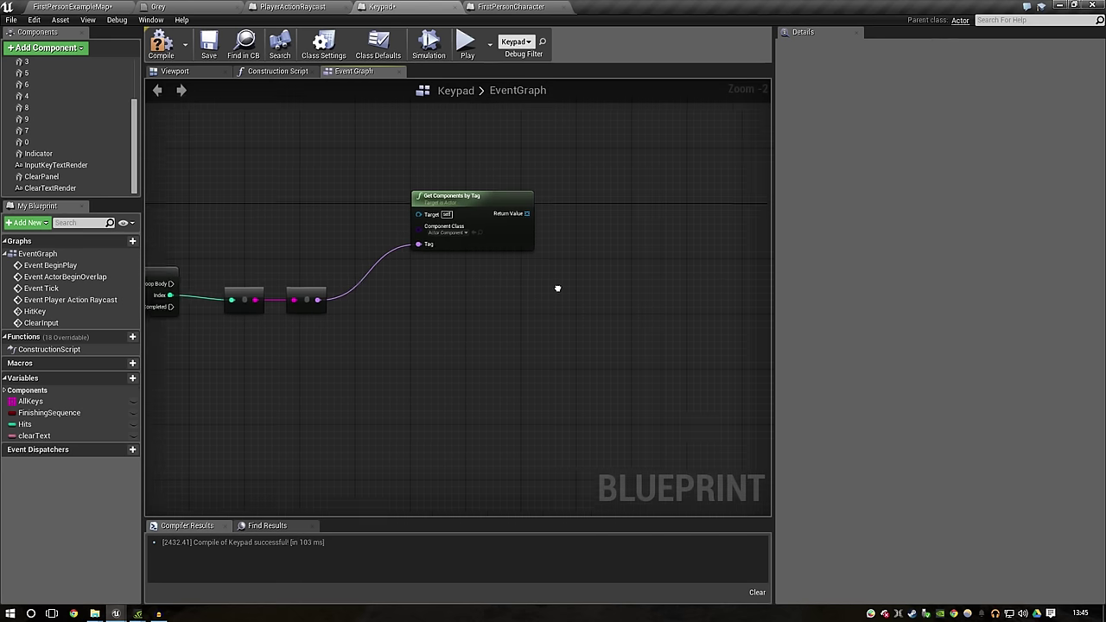
mouse_move(427, 189)
left_mouse_down()
mouse_move(414, 243)
mouse_move(482, 262)
mouse_move(532, 256)
left_mouse_up()
type("get")
key("Return")
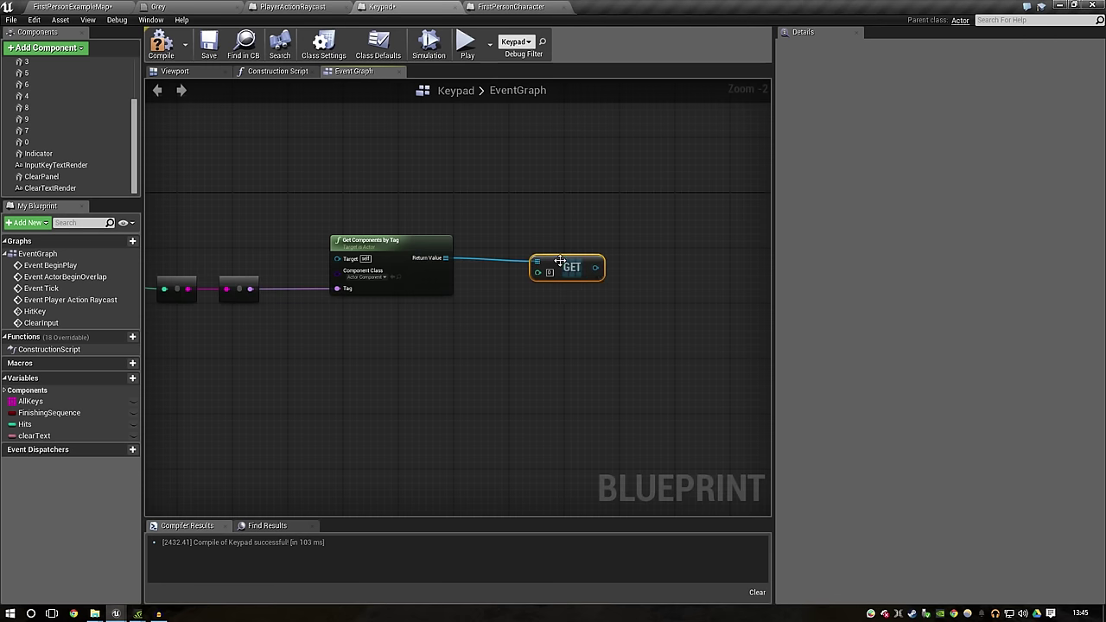
left_click_drag(567, 267, 519, 267)
left_click(412, 333)
mouse_move(392, 366)
right_mouse_down()
mouse_move(419, 337)
mouse_move(597, 299)
right_mouse_up()
scroll(306, 375, "down", 3)
right_click_drag(213, 370, 716, 284)
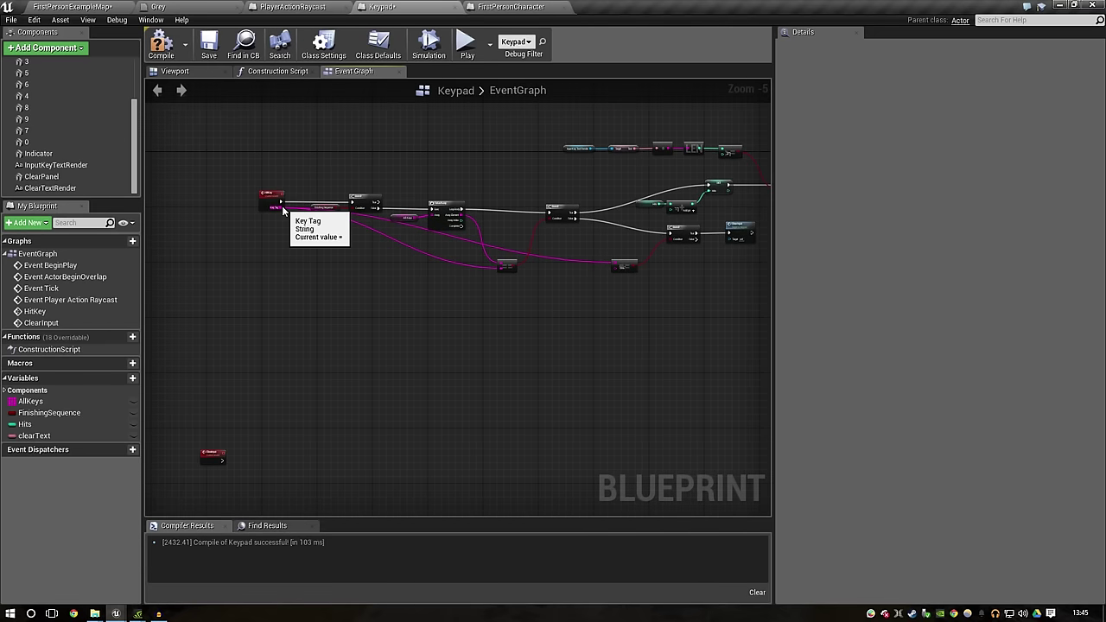
Step: Run HitKey's Key Tag string into a new String To Int node
mouse_move(281, 208)
left_mouse_down()
mouse_move(321, 309)
mouse_move(531, 257)
mouse_move(459, 228)
left_mouse_up()
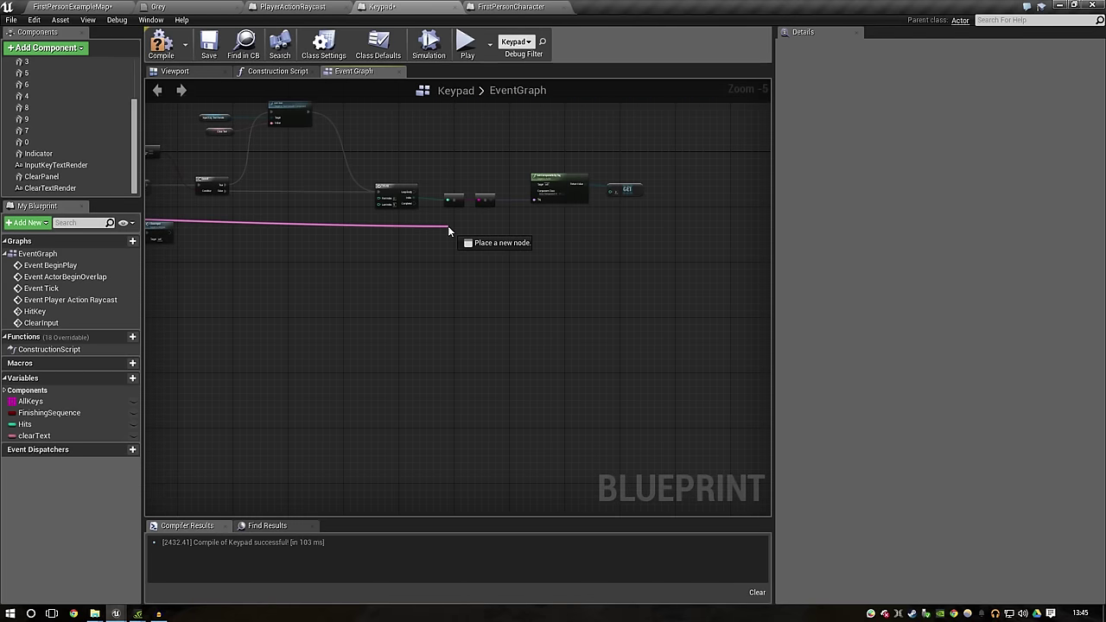
left_click_drag(458, 224, 448, 226)
type("cons")
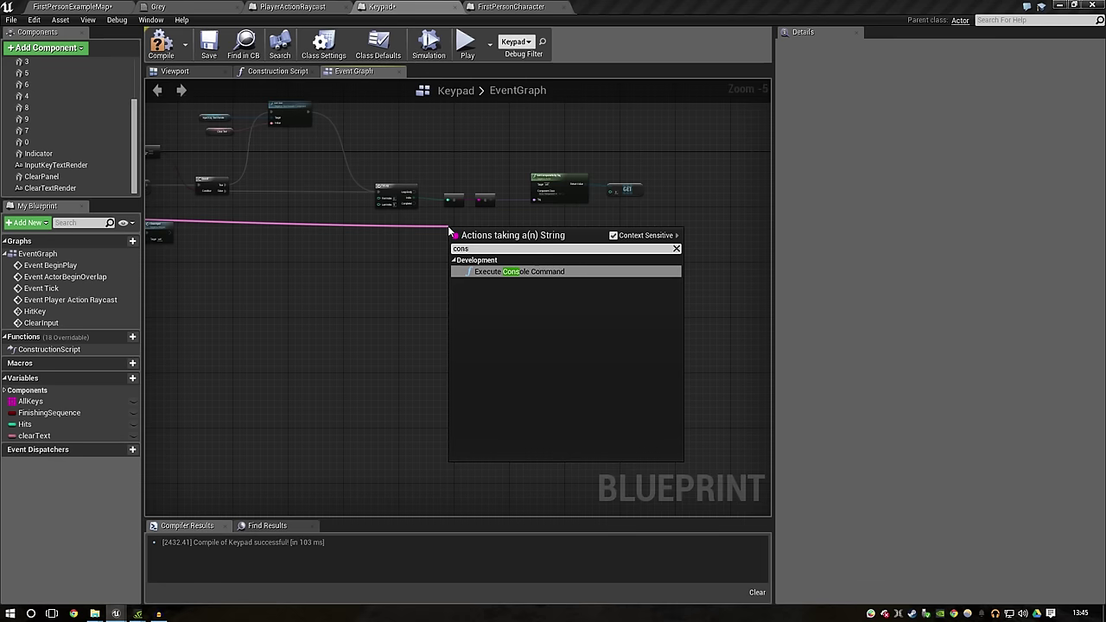
key("BackSpace")
key("BackSpace")
key("BackSpace")
type("to")
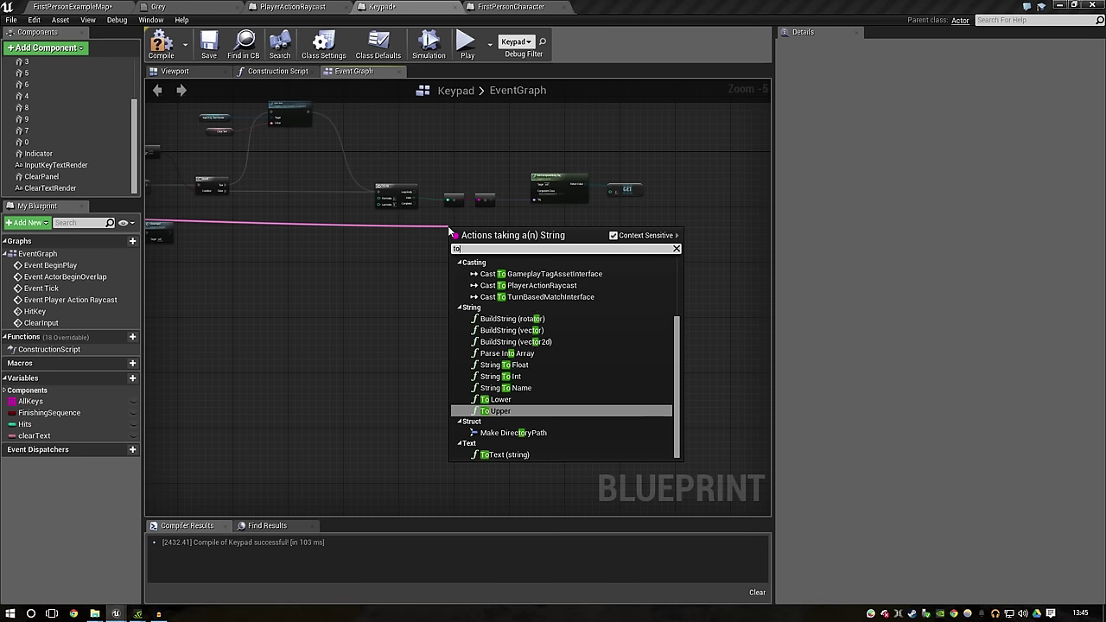
type(" int")
key("Return")
scroll(448, 225, "up", 2)
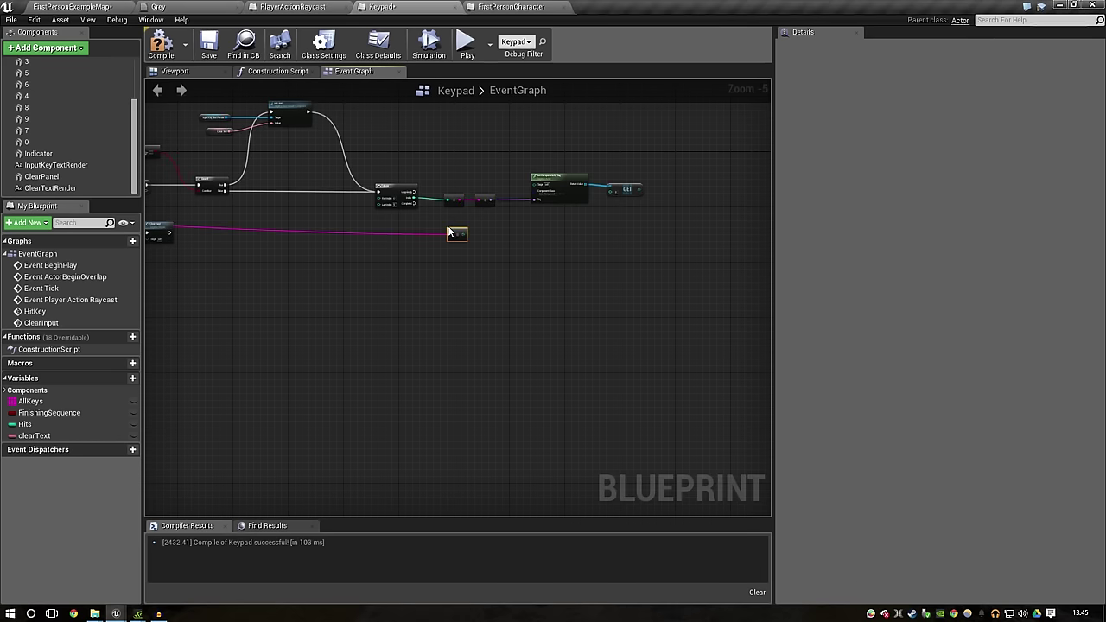
scroll(448, 225, "up", 1)
scroll(447, 231, "up", 1)
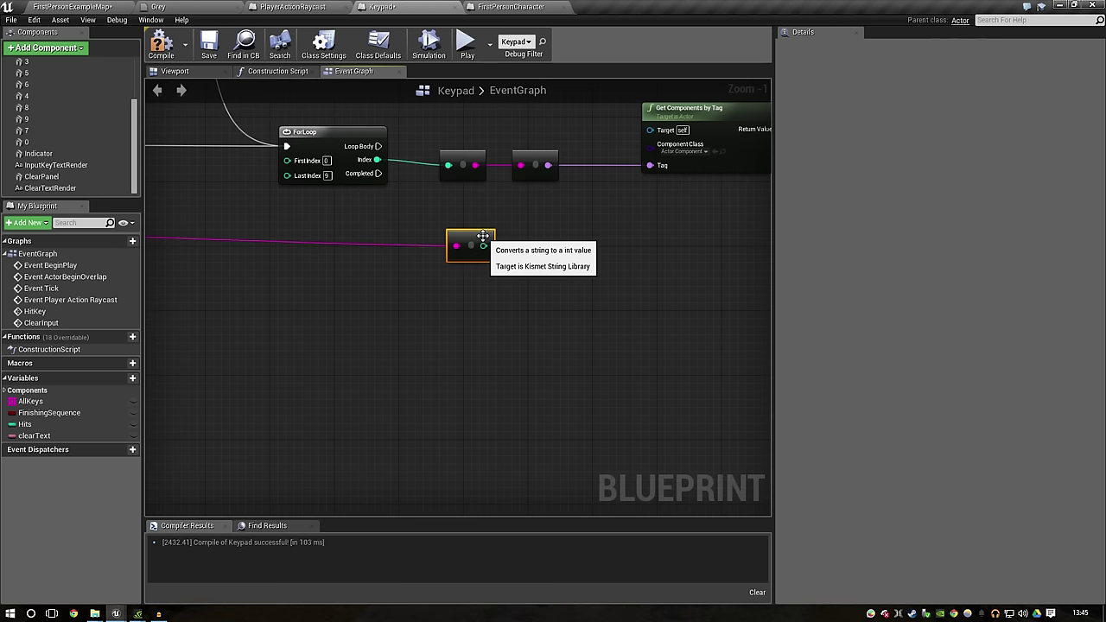
left_click_drag(481, 242, 363, 254)
right_click_drag(554, 234, 392, 261)
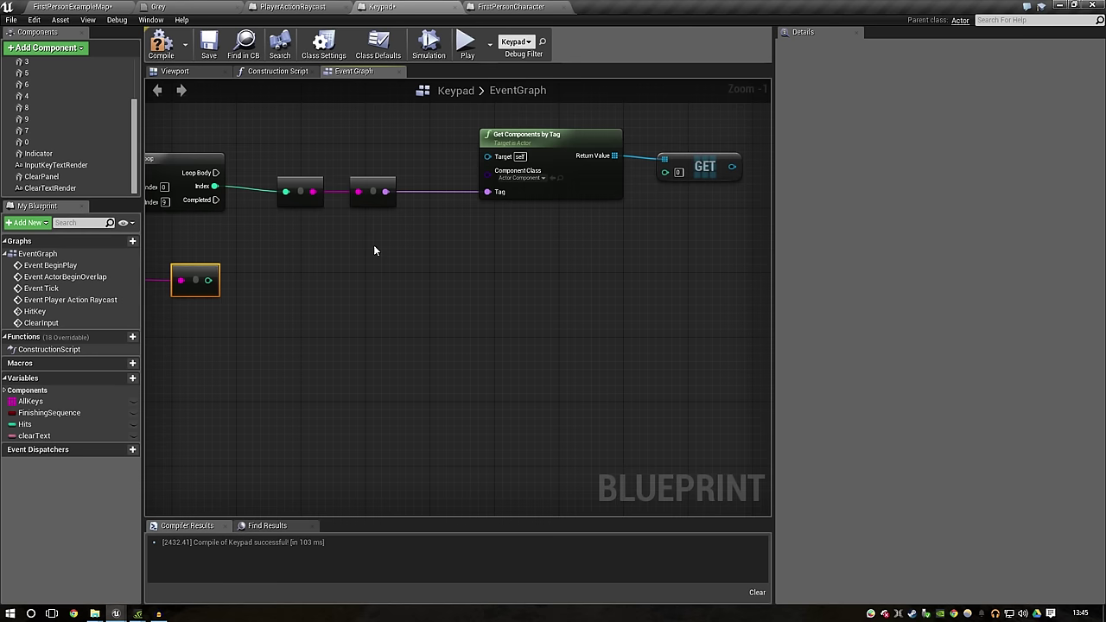
Step: Shift the two conversion nodes right together and start a connection from the ForLoop index
left_click(370, 194)
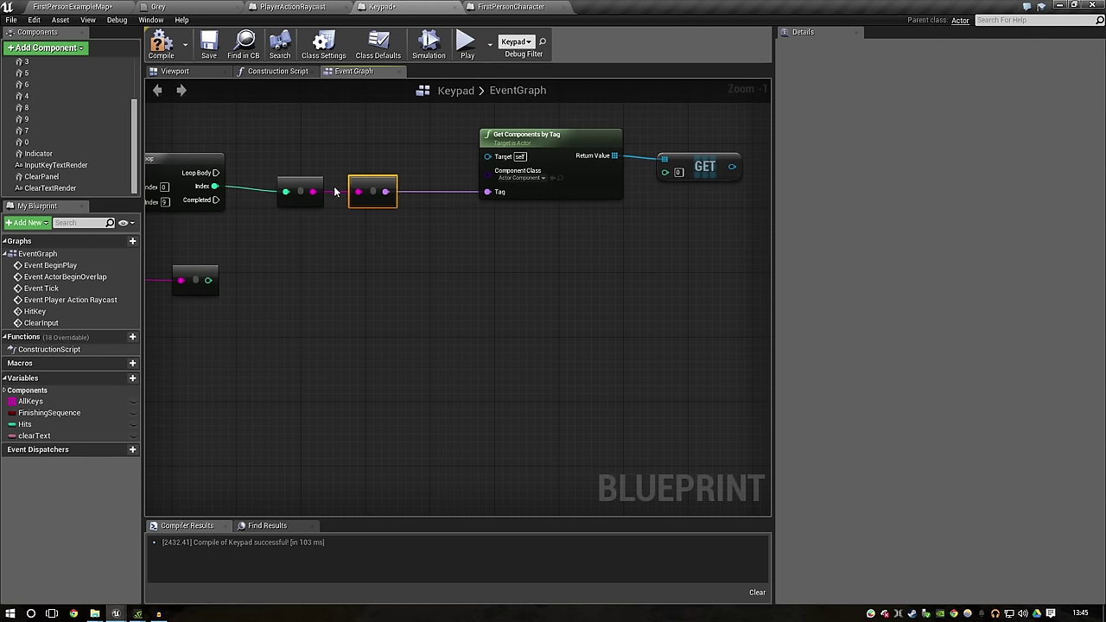
mouse_move(423, 259)
left_mouse_down()
mouse_move(270, 187)
mouse_move(346, 177)
left_mouse_up()
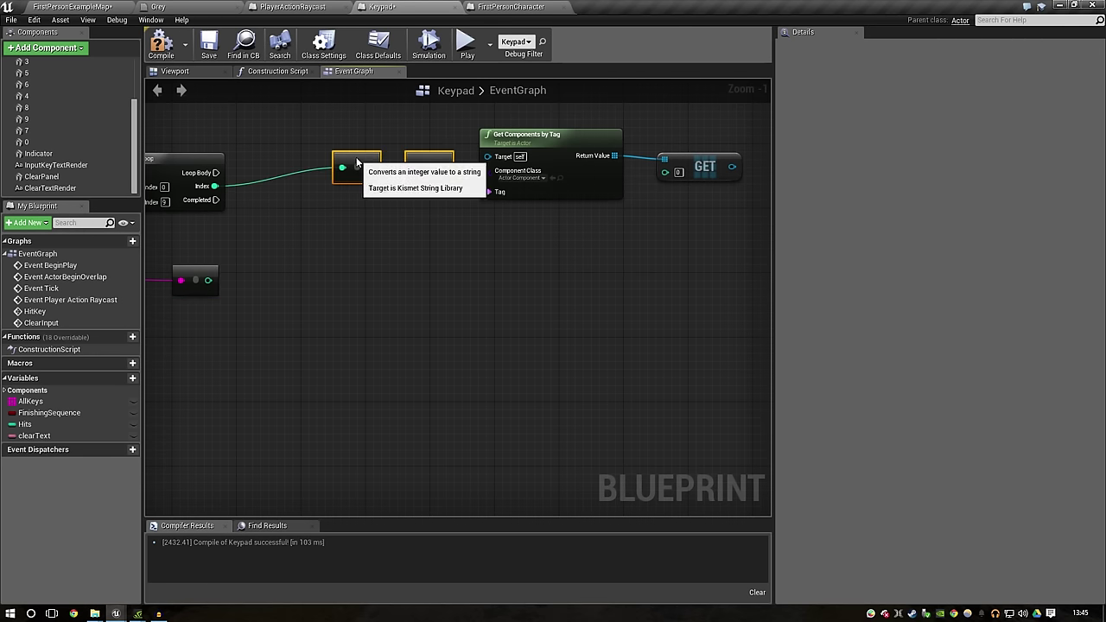
left_click(332, 221)
right_click_drag(244, 274, 383, 281)
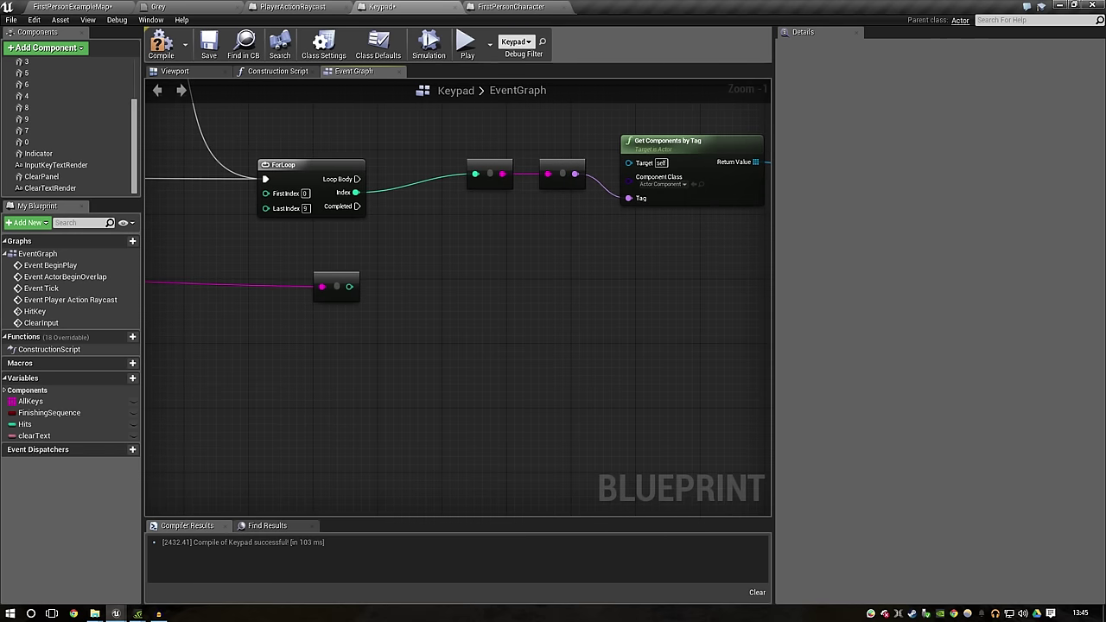
right_click_drag(345, 234, 432, 278)
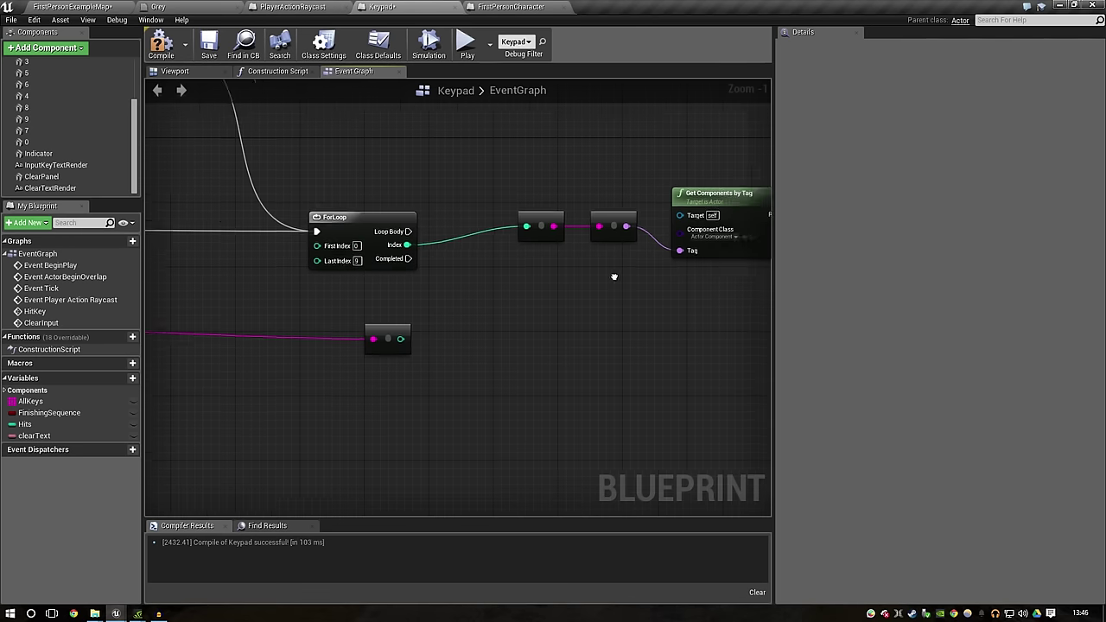
right_click_drag(654, 272, 459, 288)
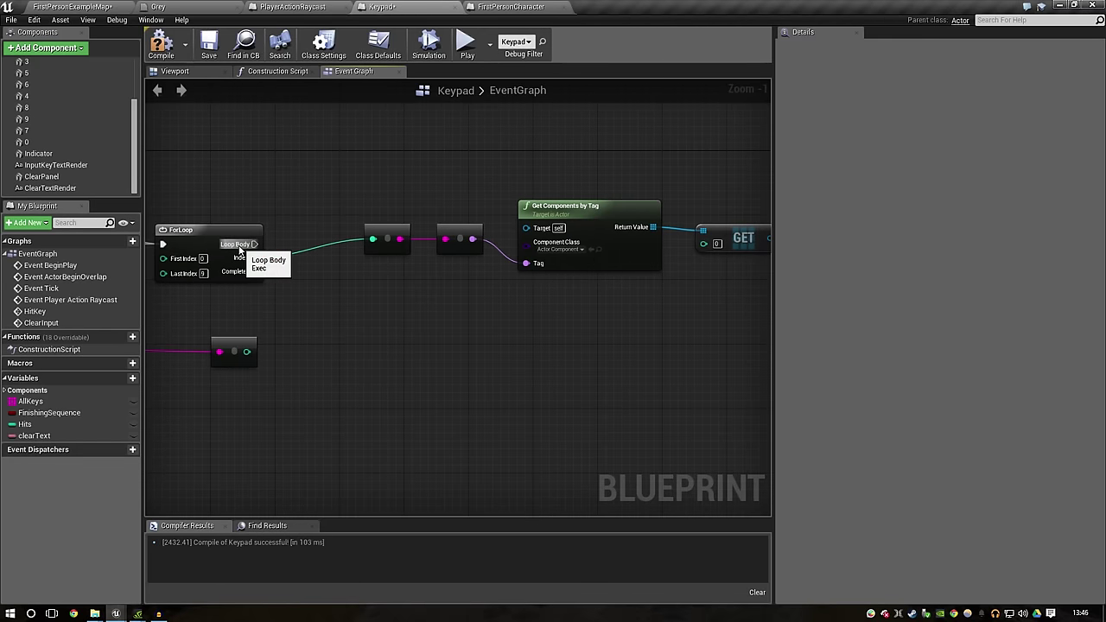
left_click_drag(253, 244, 384, 160)
key("Escape")
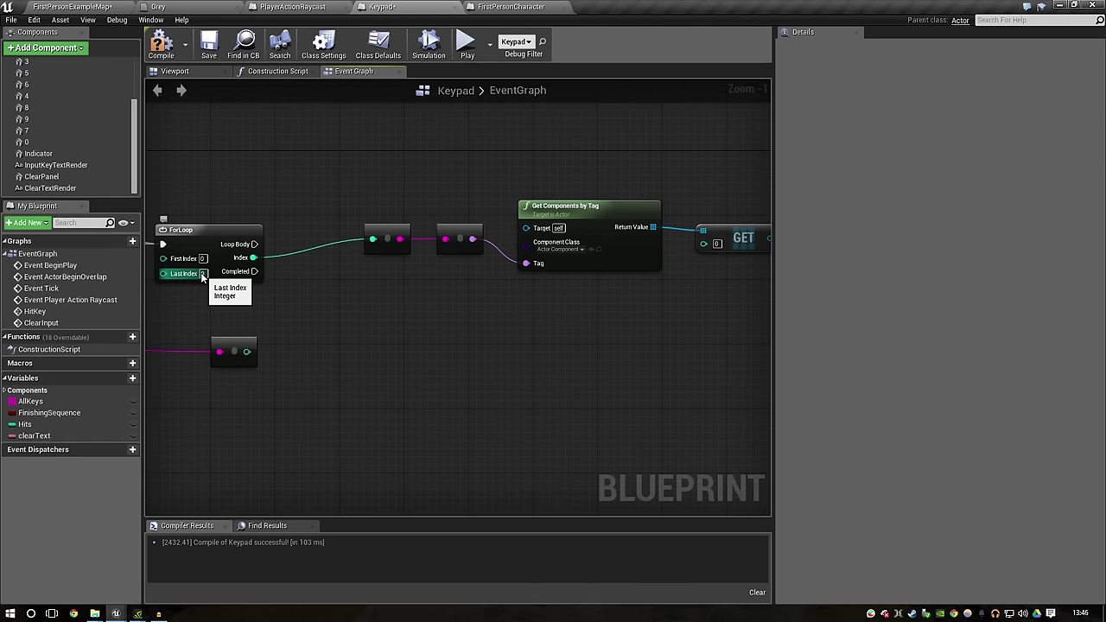
left_click_drag(253, 258, 373, 239)
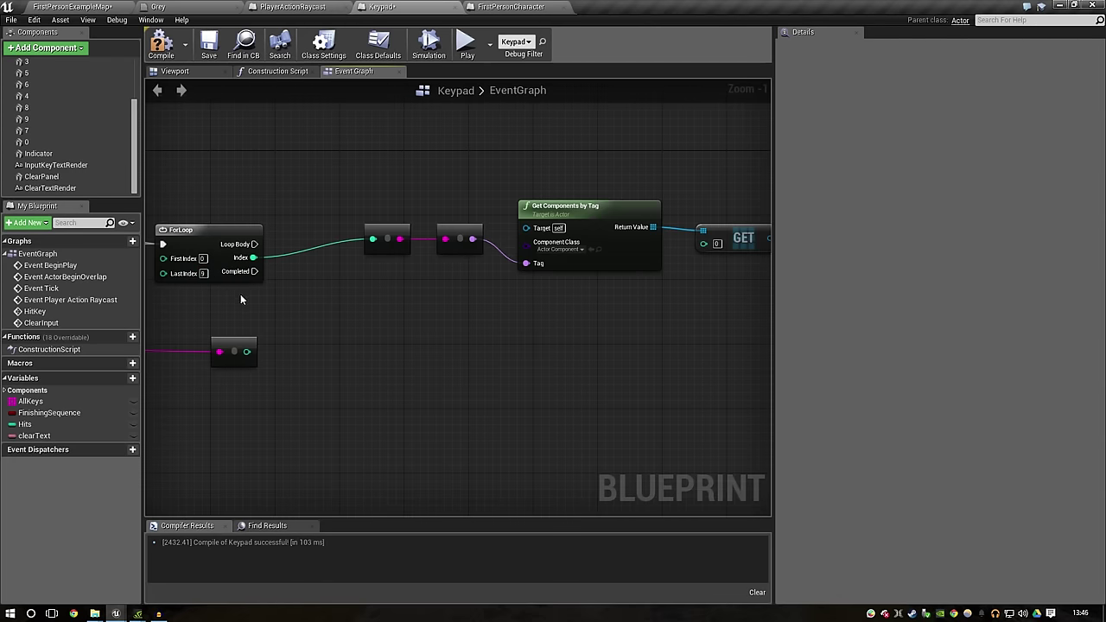
Step: Compare the ForLoop Index with the String-to-Int result using integer Equal, driving a new Branch
right_click_drag(232, 299, 328, 334)
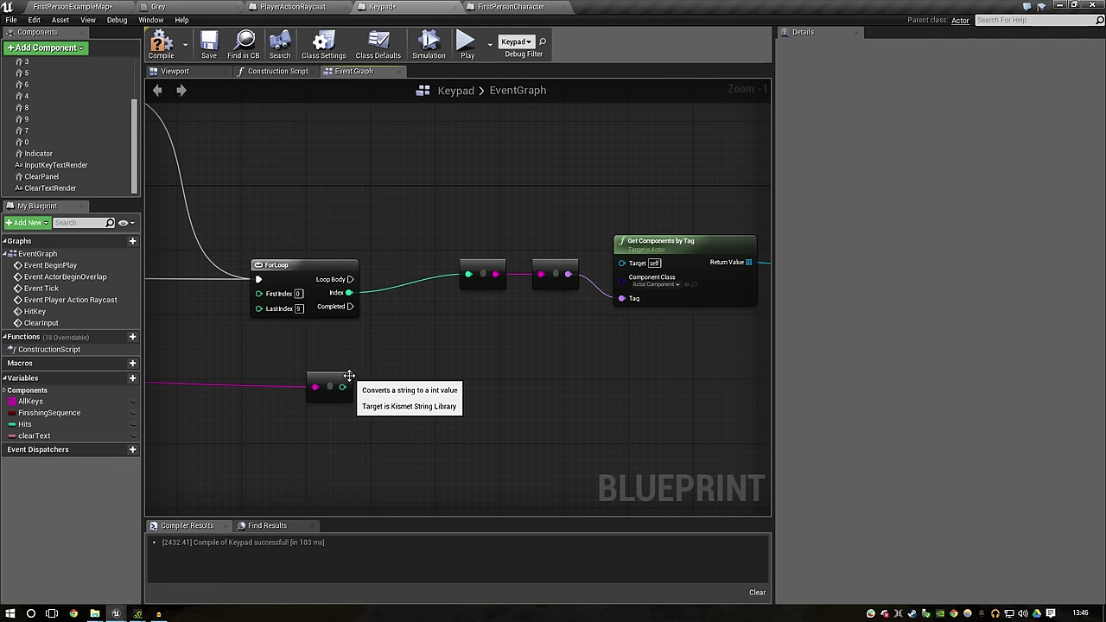
right_click_drag(301, 392, 183, 385)
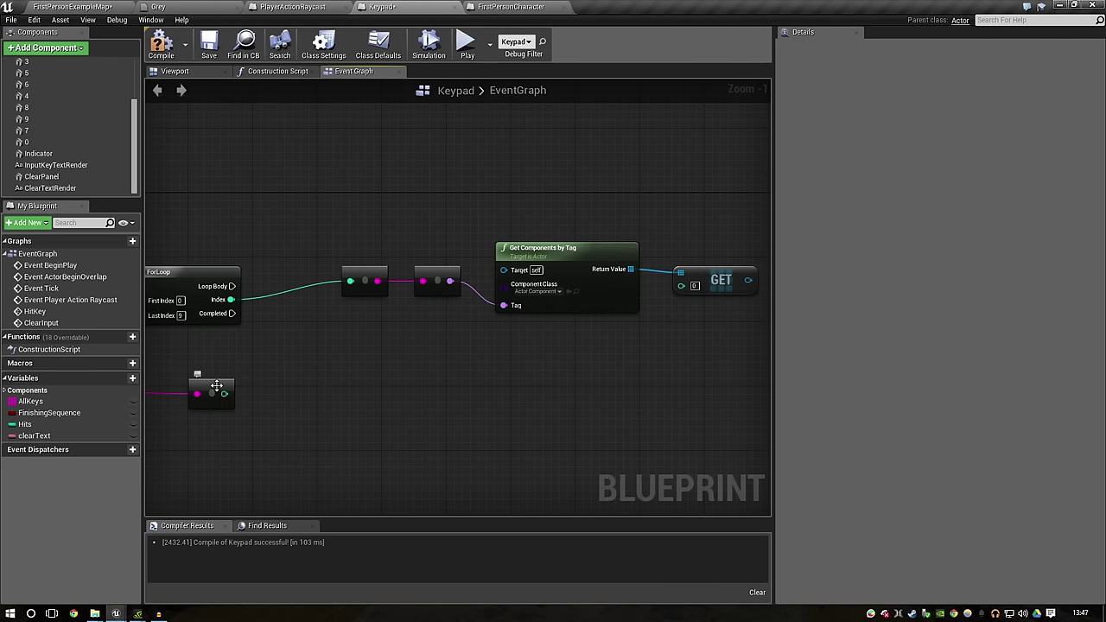
left_click_drag(227, 299, 390, 372)
type("==")
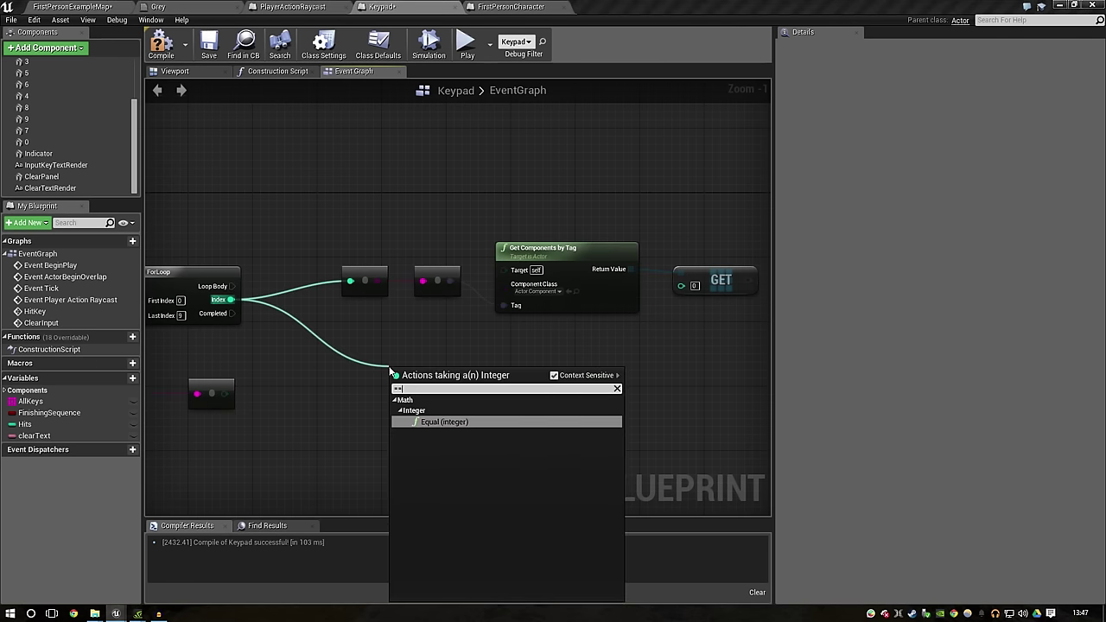
key("Return")
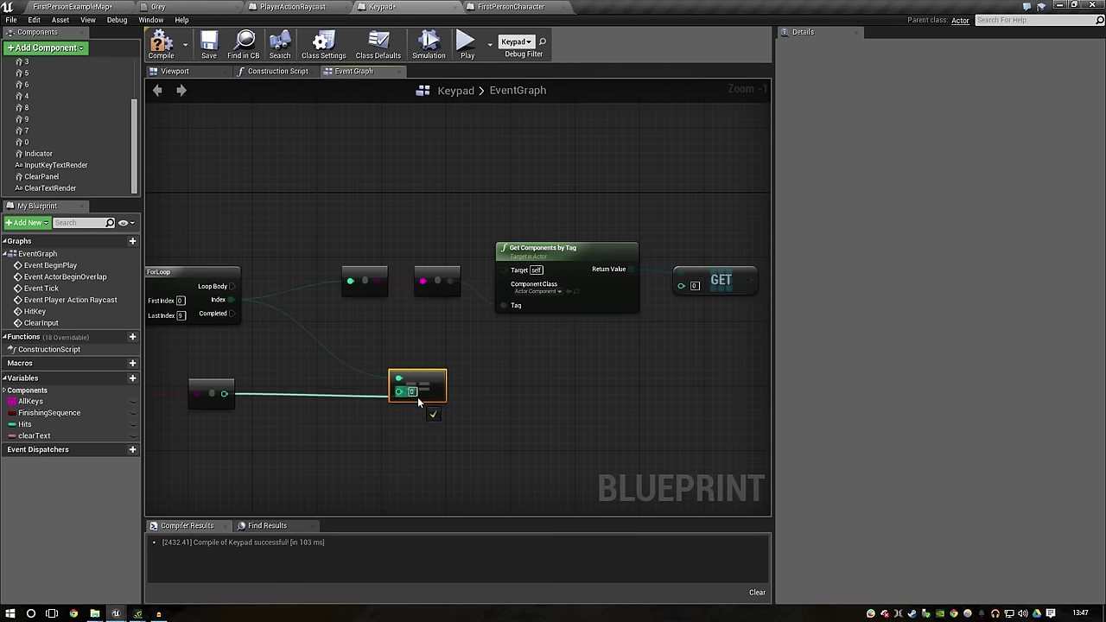
left_click_drag(222, 392, 555, 377)
type("branch")
key("Return")
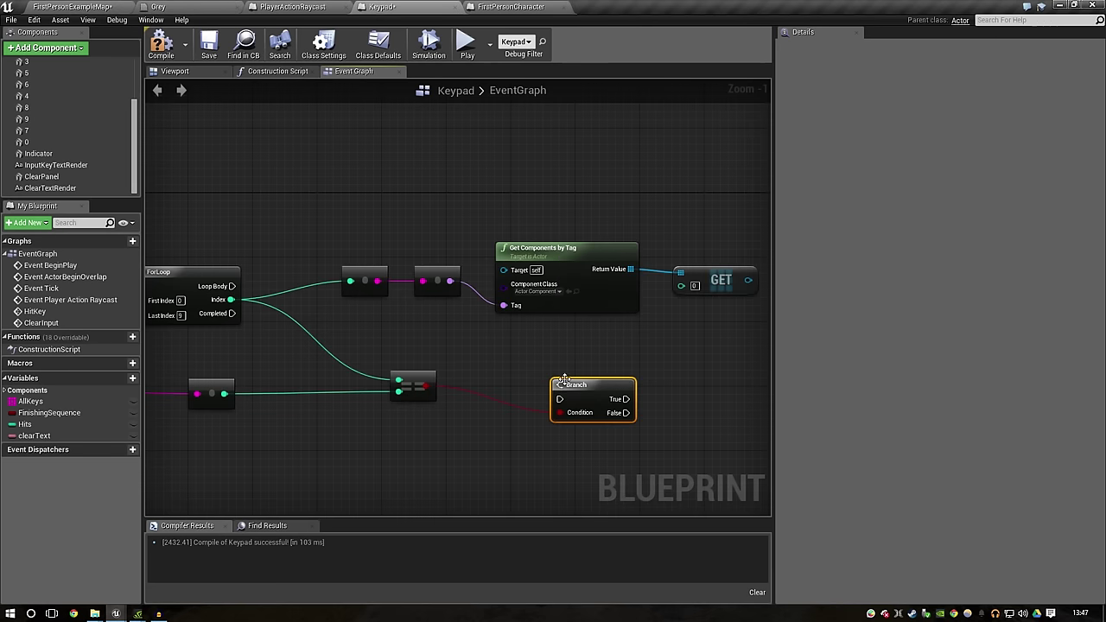
Step: Move the top row of nodes up and wire ForLoop Loop Body into the Branch execution input
left_click_drag(557, 382, 541, 358)
right_click_drag(582, 338, 560, 329)
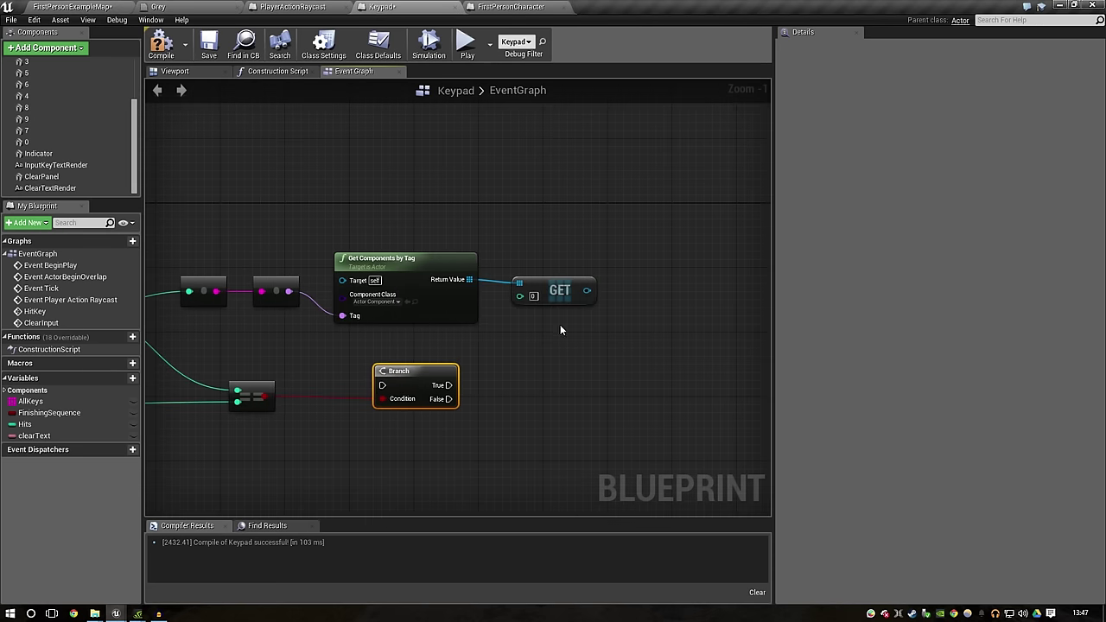
right_click_drag(630, 330, 743, 278)
left_click_drag(727, 286, 329, 217)
left_click_drag(555, 266, 489, 137)
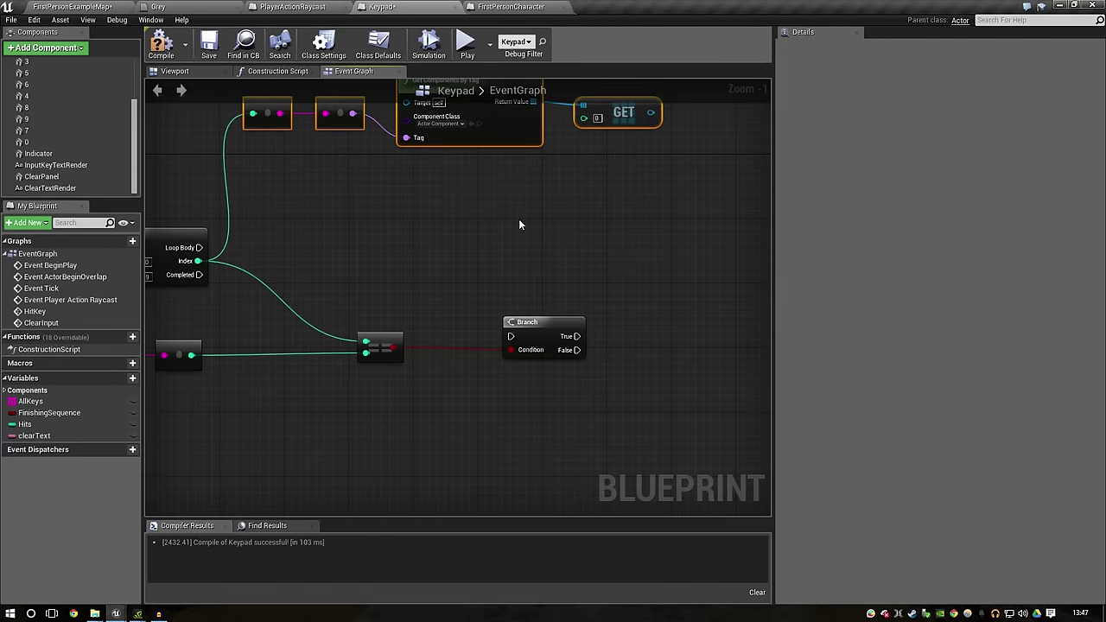
mouse_move(199, 247)
left_mouse_down()
mouse_move(511, 336)
mouse_move(556, 249)
left_mouse_up()
left_click(658, 291)
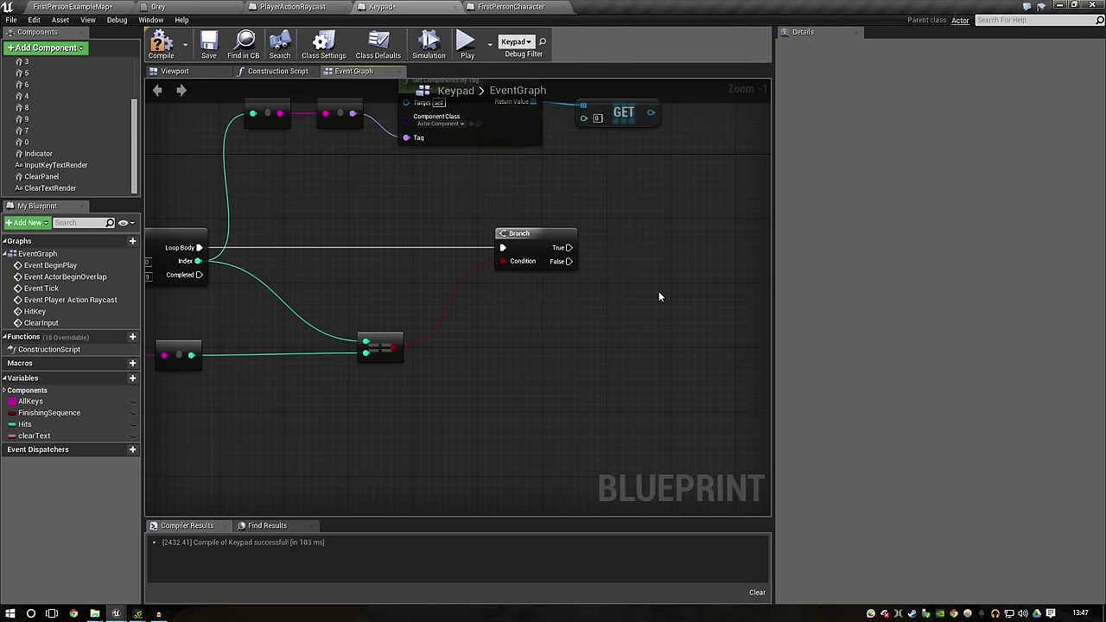
Step: Nudge the GET and Get Components by Tag nodes into place, then pull a wire from GET's item
right_click_drag(389, 392, 293, 384)
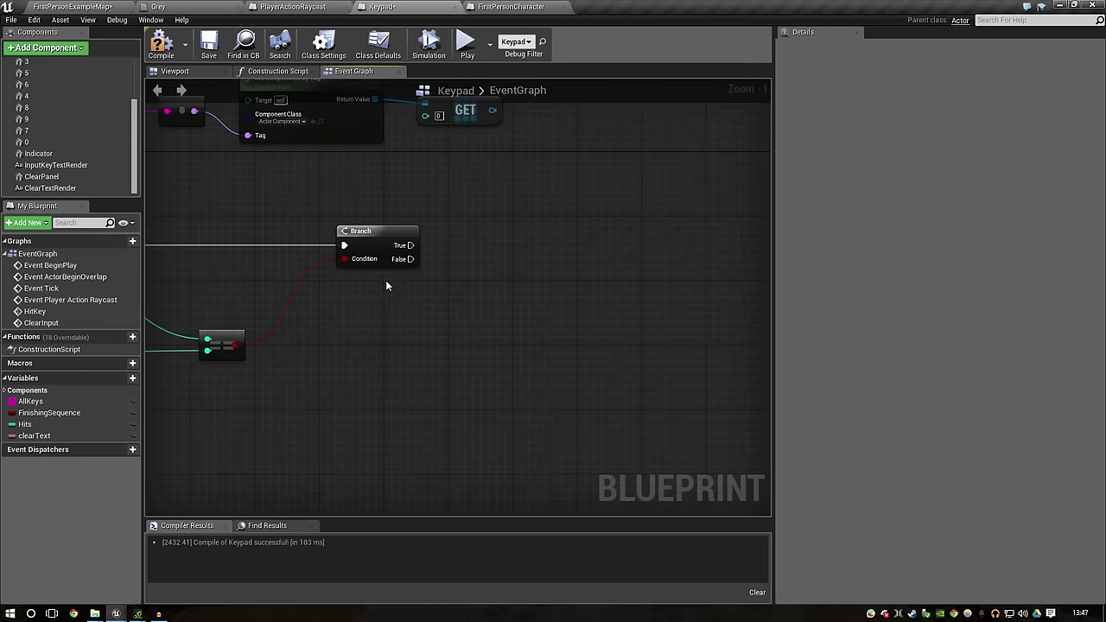
right_click_drag(386, 295, 341, 363)
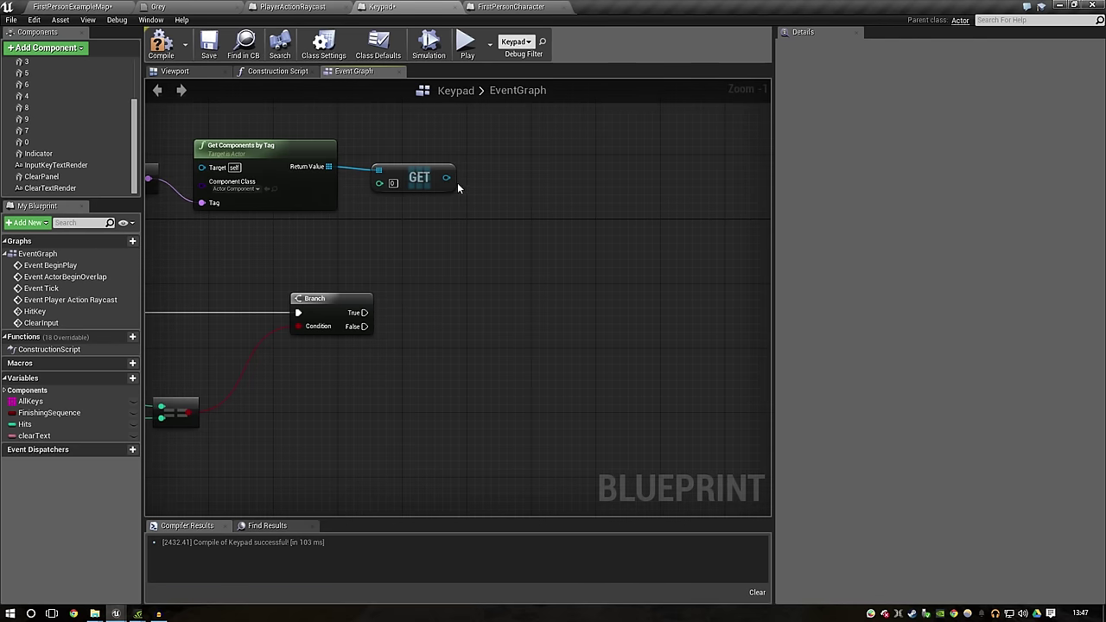
left_click_drag(445, 182, 419, 171)
right_click_drag(283, 255, 543, 266)
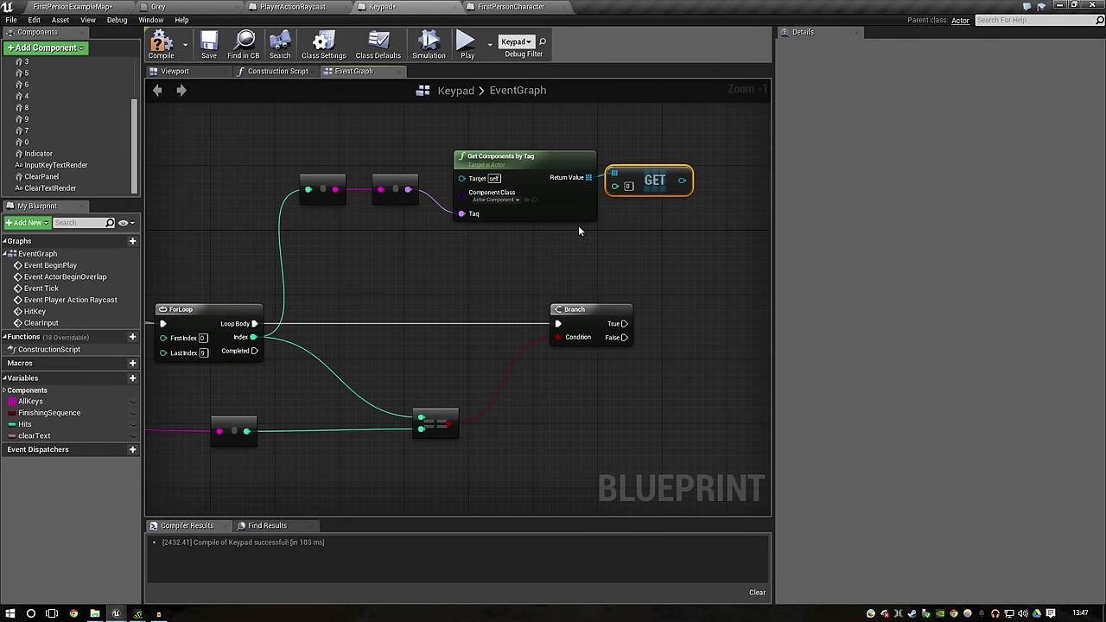
left_click_drag(536, 211, 518, 187)
left_click(666, 187)
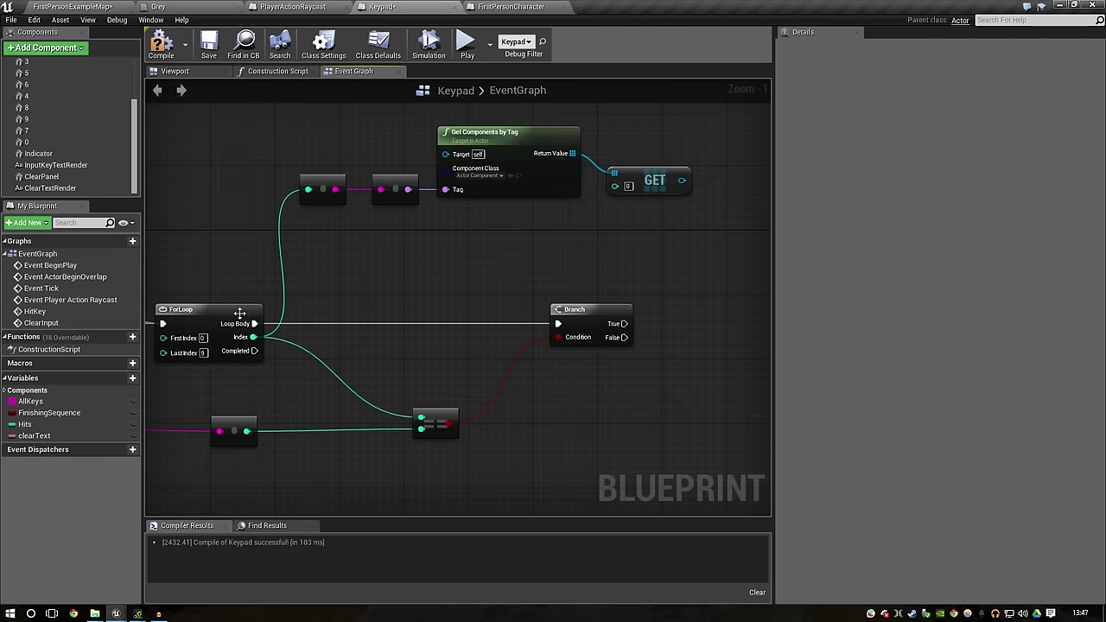
right_click_drag(703, 205, 600, 211)
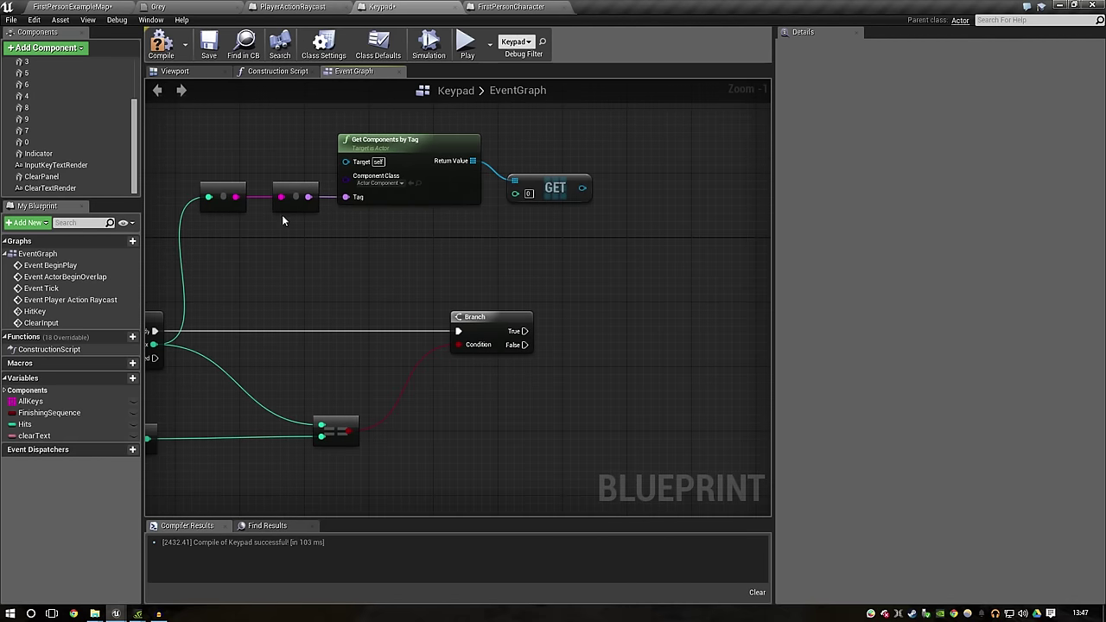
right_click_drag(601, 211, 449, 202)
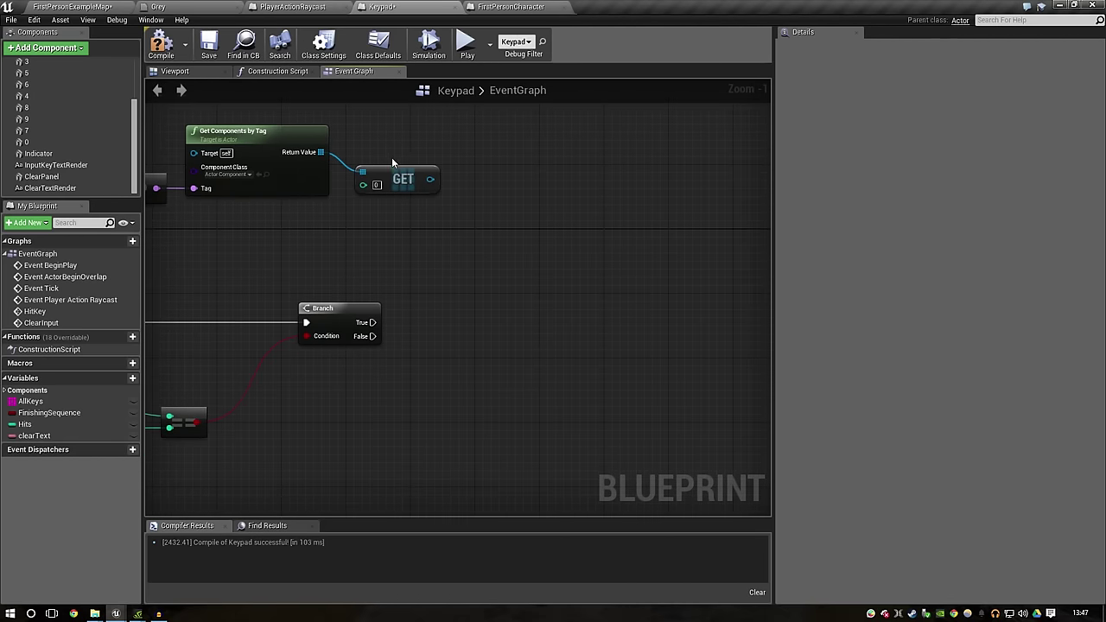
left_click_drag(430, 179, 542, 183)
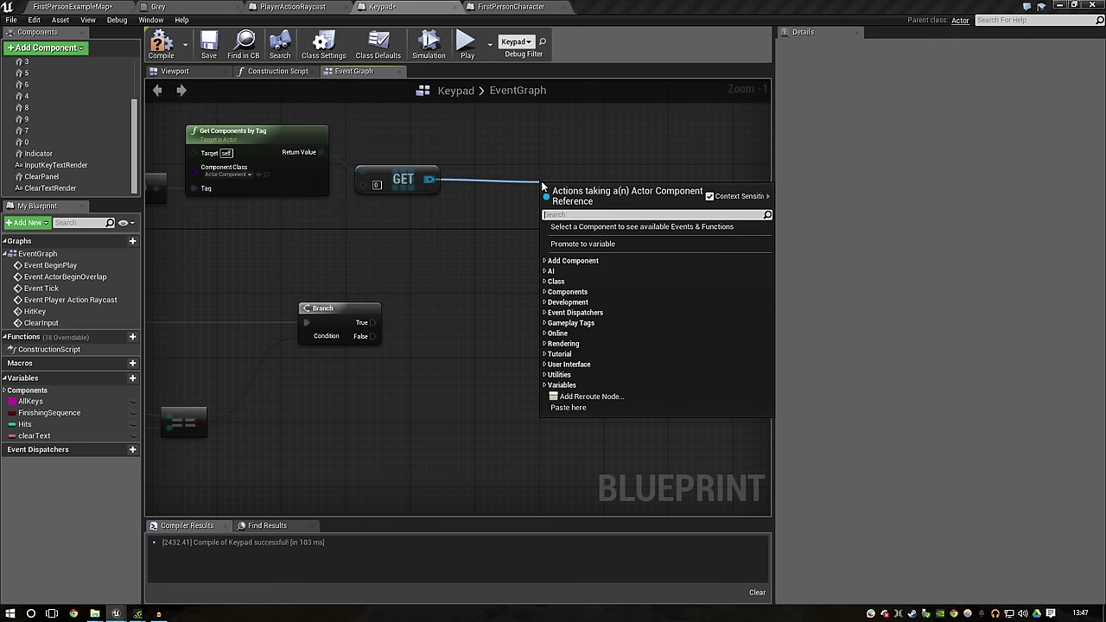
Step: Cast the GET item to StaticMeshComponent and run the cast from the Branch's True output
type("cast")
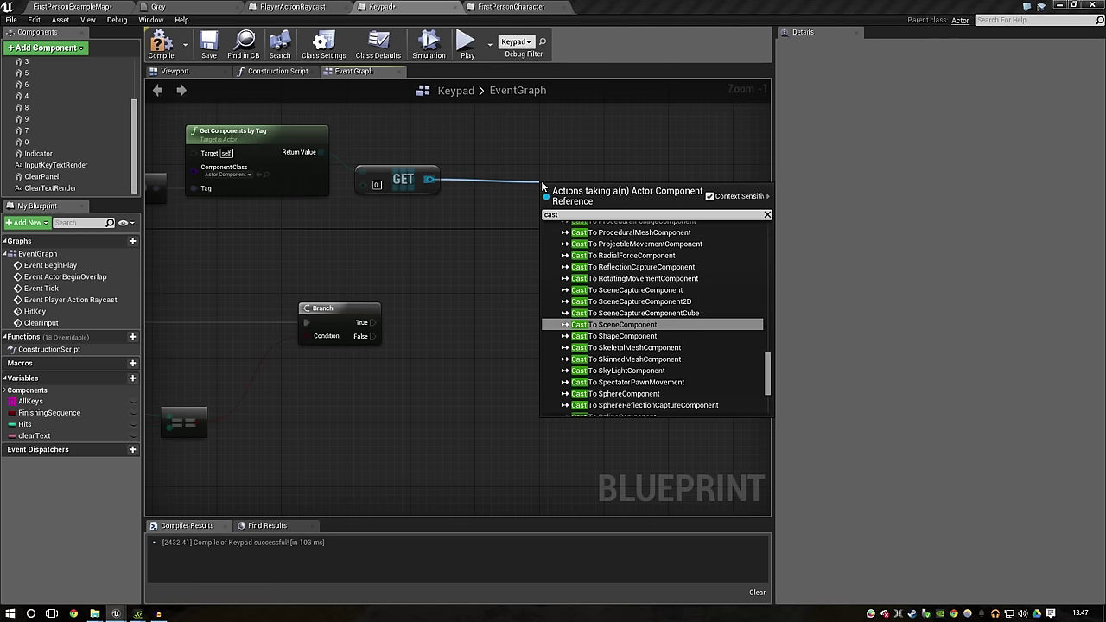
type(" to stat")
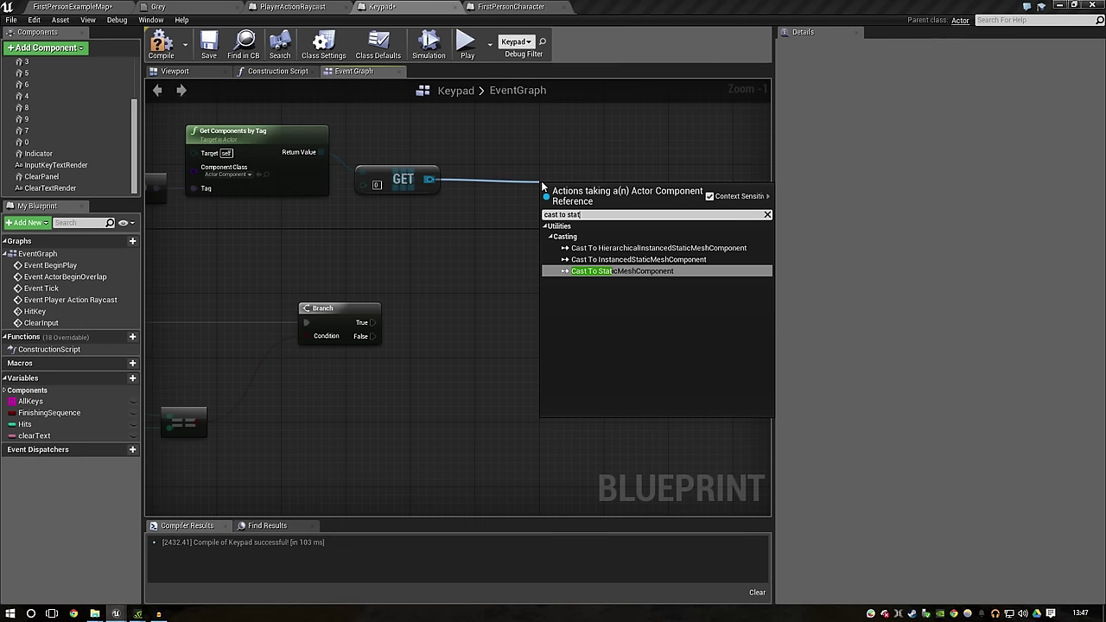
key("Return")
left_click_drag(542, 185, 518, 144)
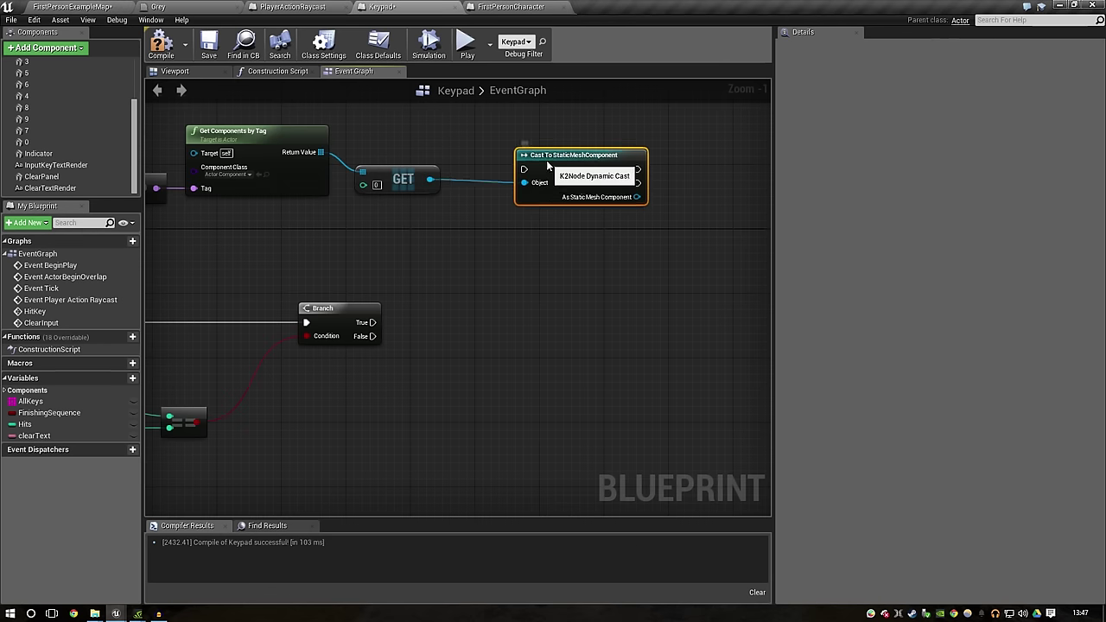
right_click_drag(570, 228, 560, 262)
mouse_move(364, 356)
left_mouse_down()
mouse_move(514, 196)
mouse_move(553, 323)
left_mouse_up()
left_click(374, 421)
mouse_move(375, 421)
right_mouse_down()
mouse_move(475, 388)
mouse_move(265, 384)
right_mouse_up()
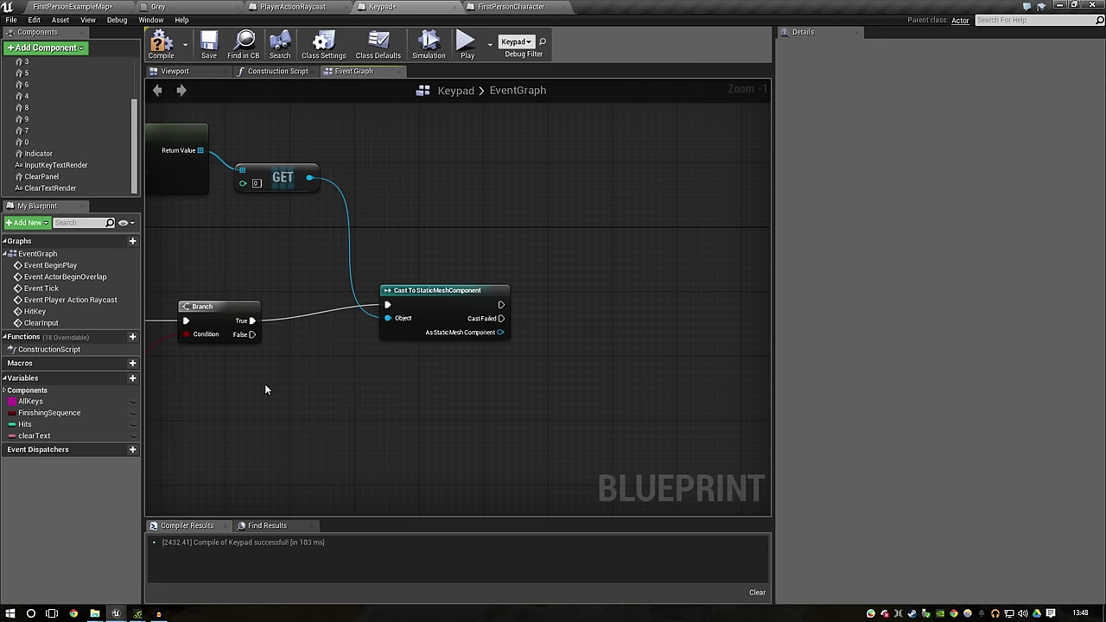
left_click_drag(437, 287, 427, 301)
left_click(435, 289)
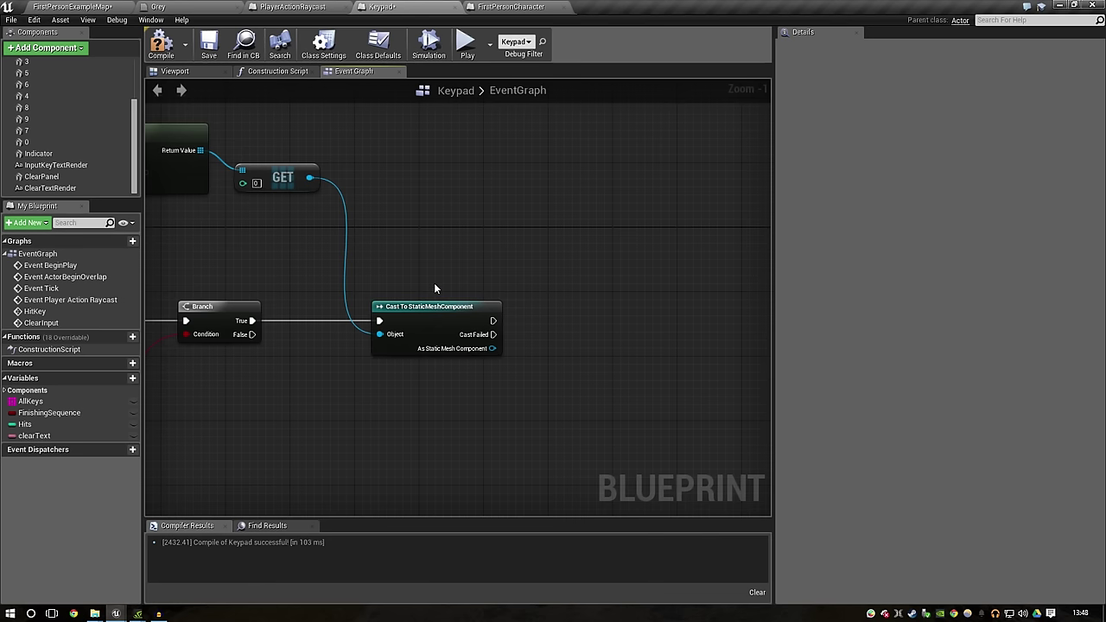
right_click_drag(312, 427, 356, 381)
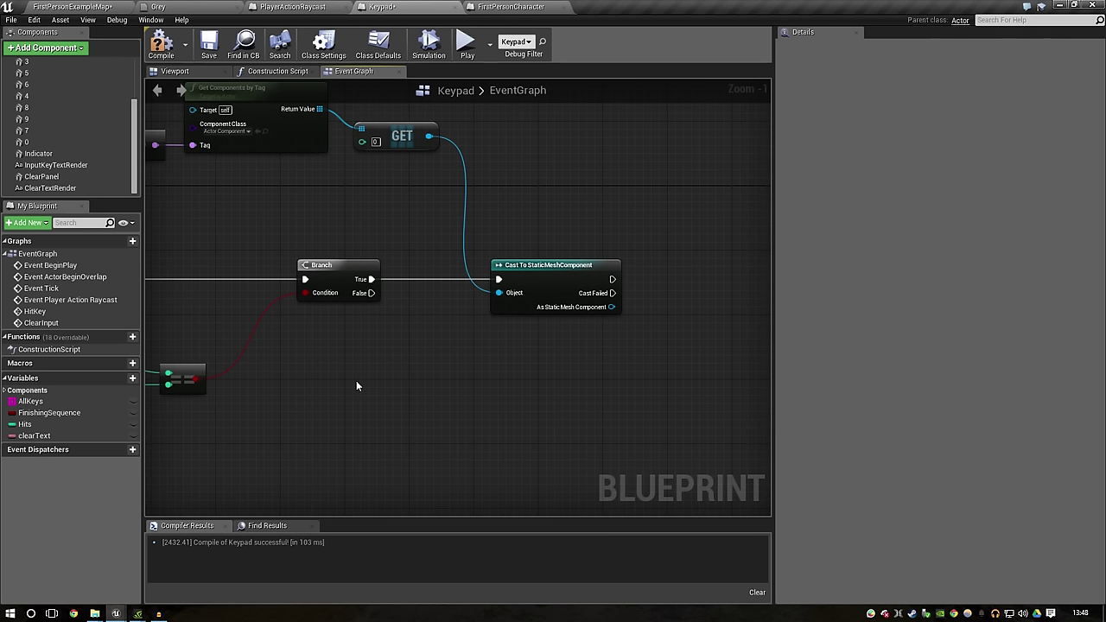
mouse_move(358, 381)
right_mouse_down()
mouse_move(341, 352)
mouse_move(565, 320)
mouse_move(372, 321)
mouse_move(362, 448)
right_mouse_up()
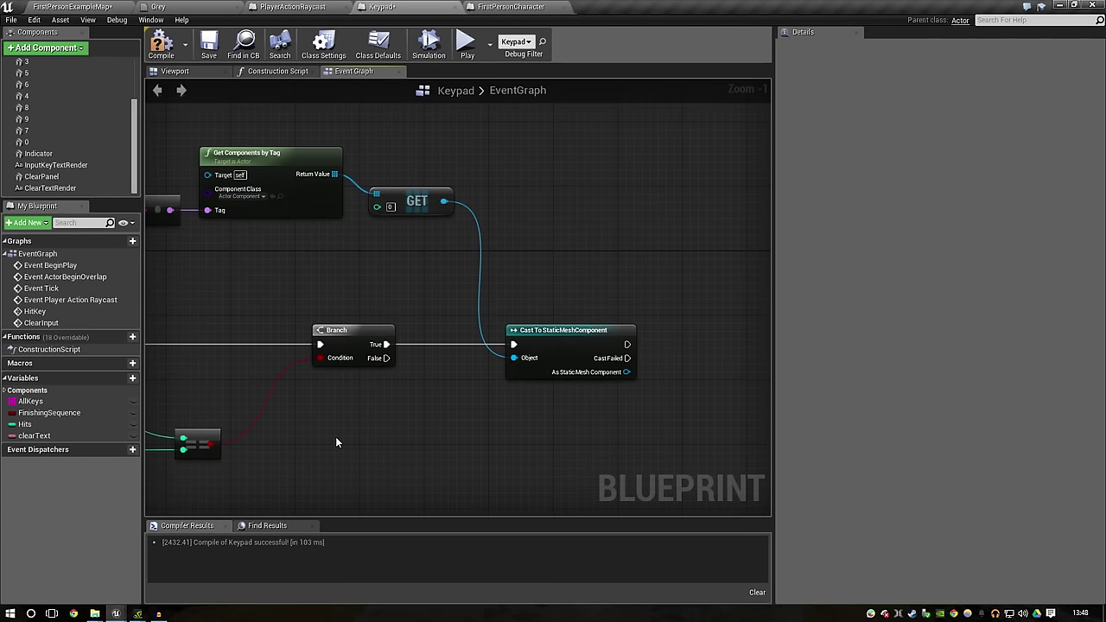
Step: Add a custom event in empty graph space and name it UpdateKeyHit
scroll(336, 436, "down", 3)
right_click_drag(307, 438, 408, 364)
scroll(408, 364, "down", 5)
right_click_drag(319, 374, 351, 311)
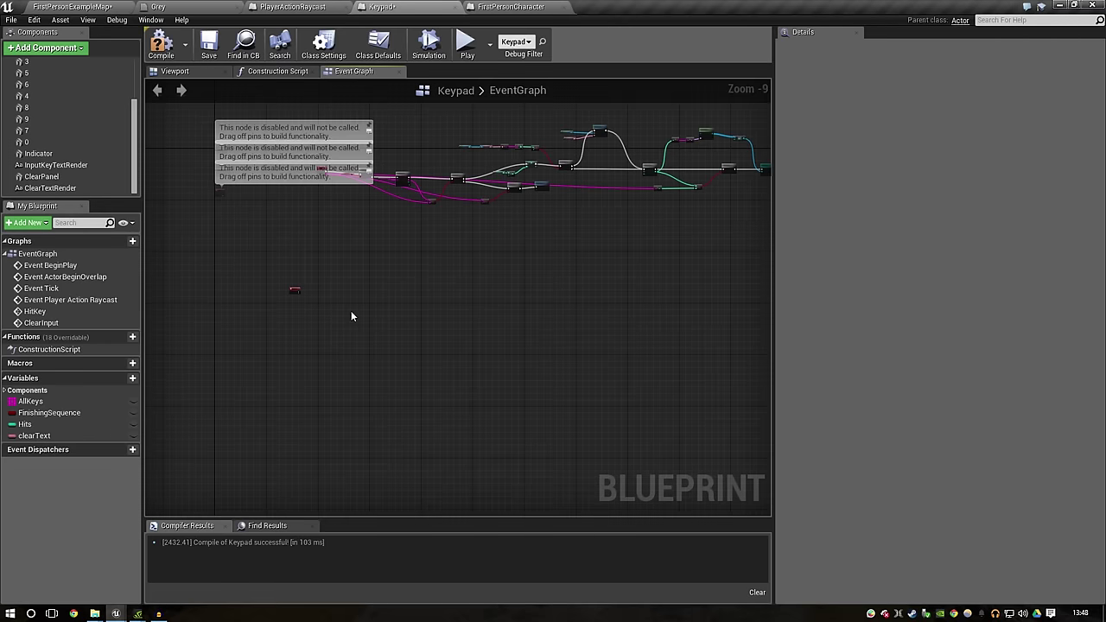
right_click(396, 284)
type("cus")
key("Up")
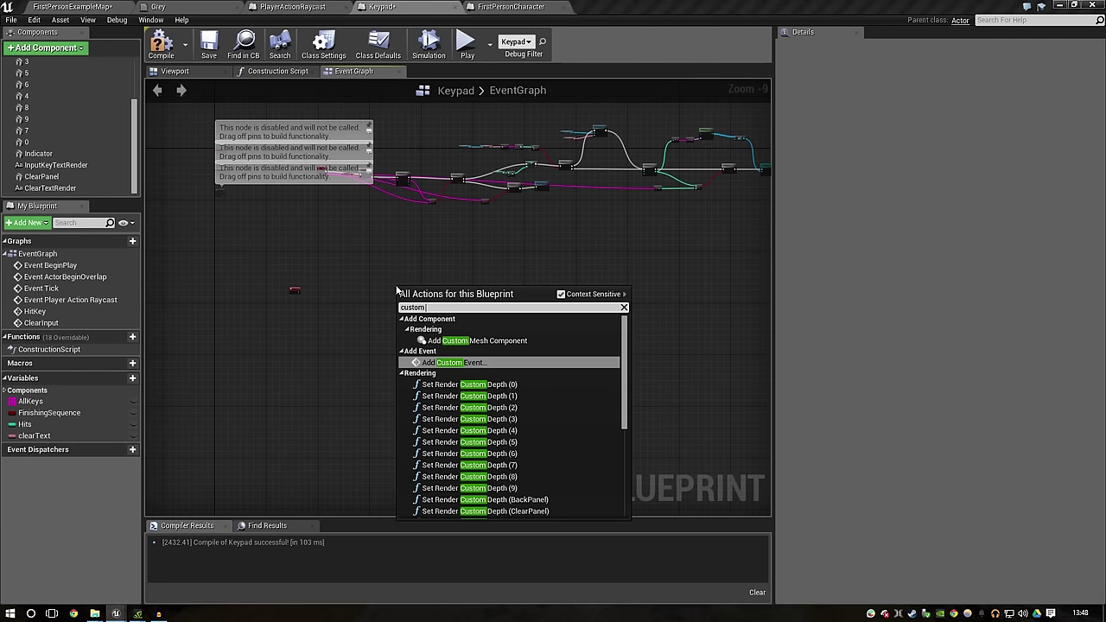
key("Return")
scroll(399, 289, "up", 6)
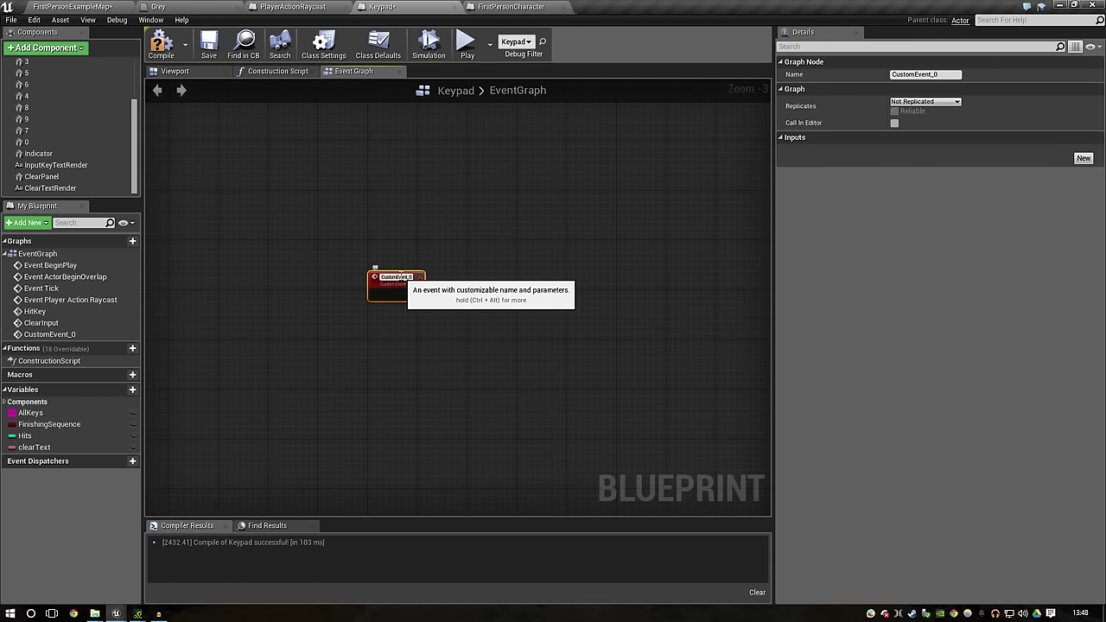
type("UpdateKe")
type("ateKe")
type("yHit")
key("Return")
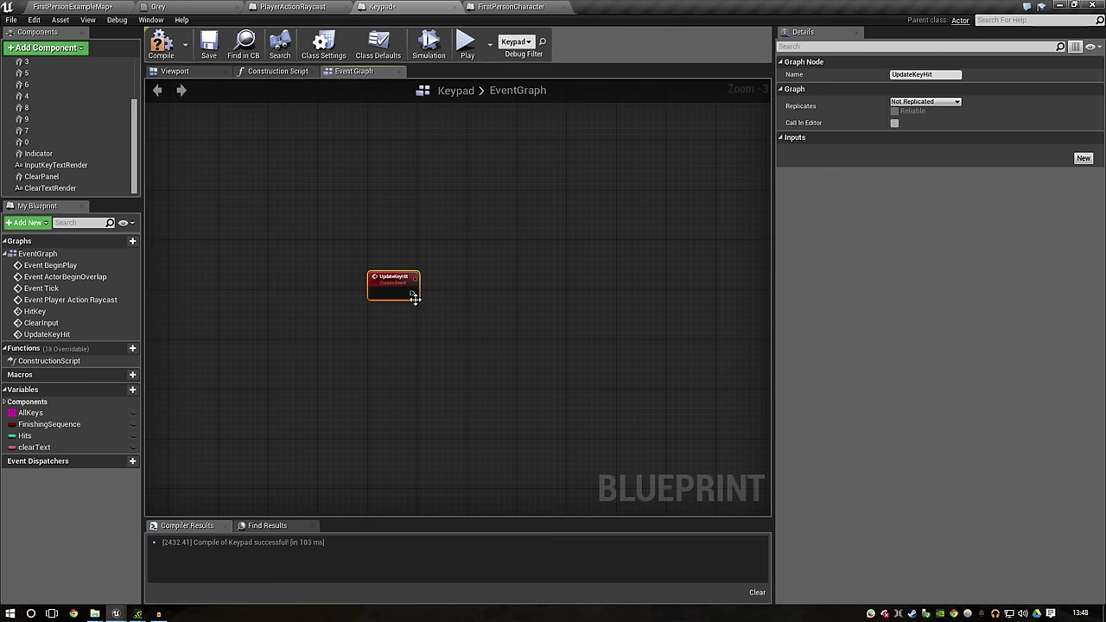
Step: Give UpdateKeyHit two inputs, the first named Key of type Static Mesh Component
left_click(1084, 159)
left_click(1085, 166)
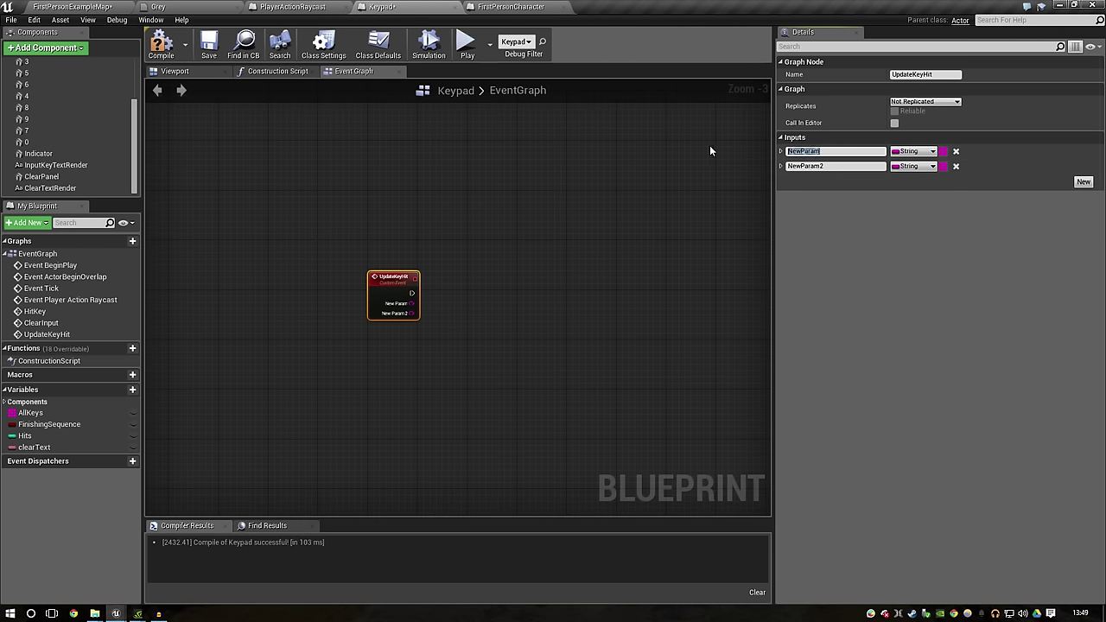
type("Key")
key("Return")
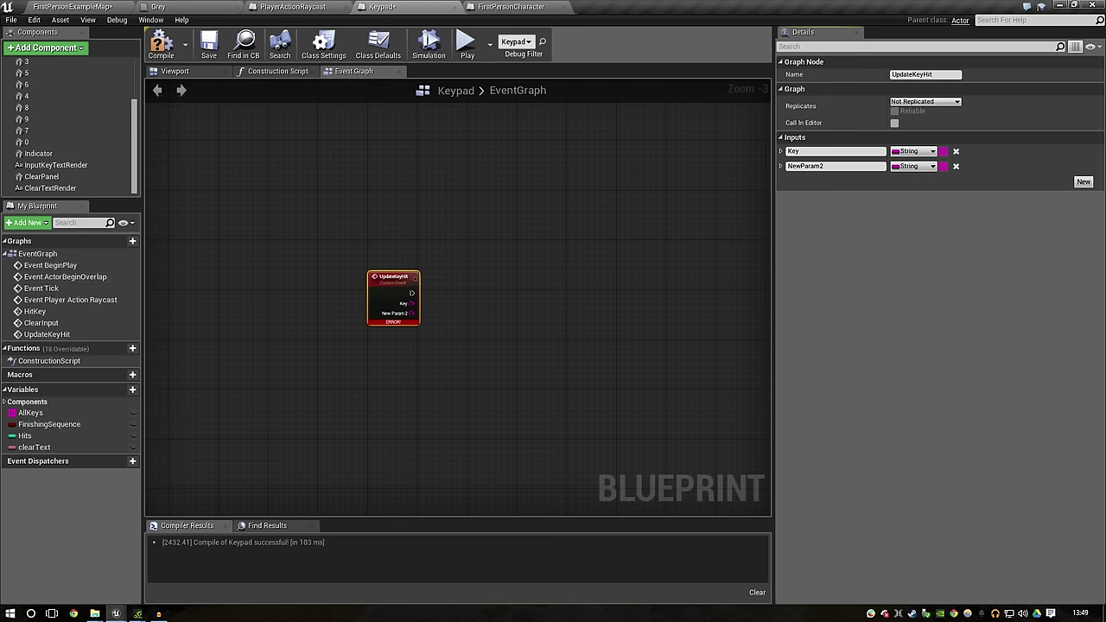
left_click(919, 156)
type("stat")
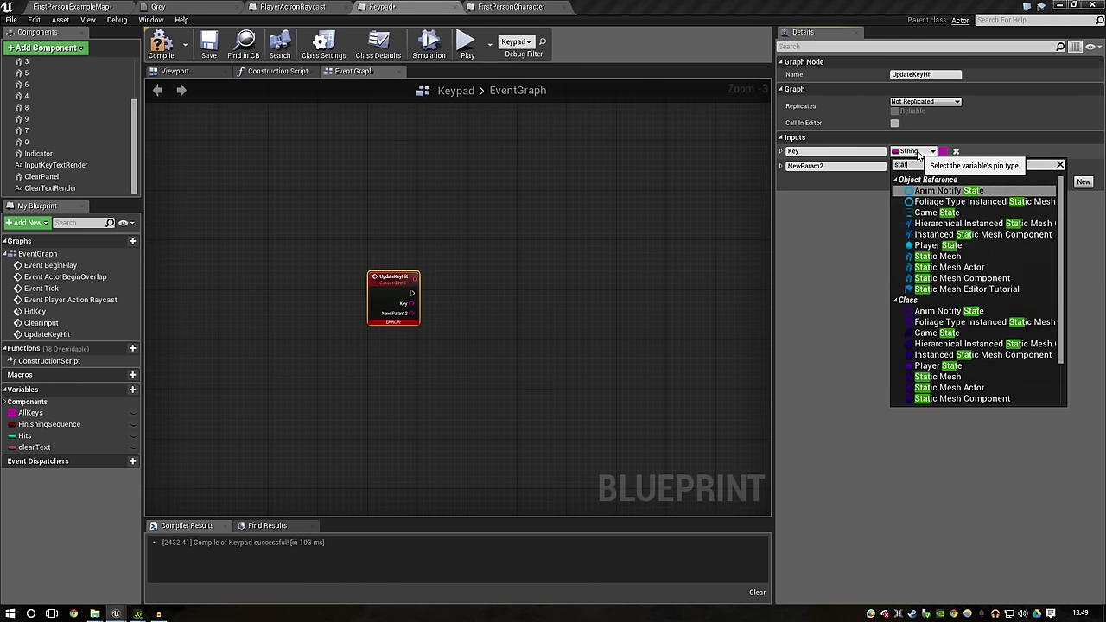
type("ic m")
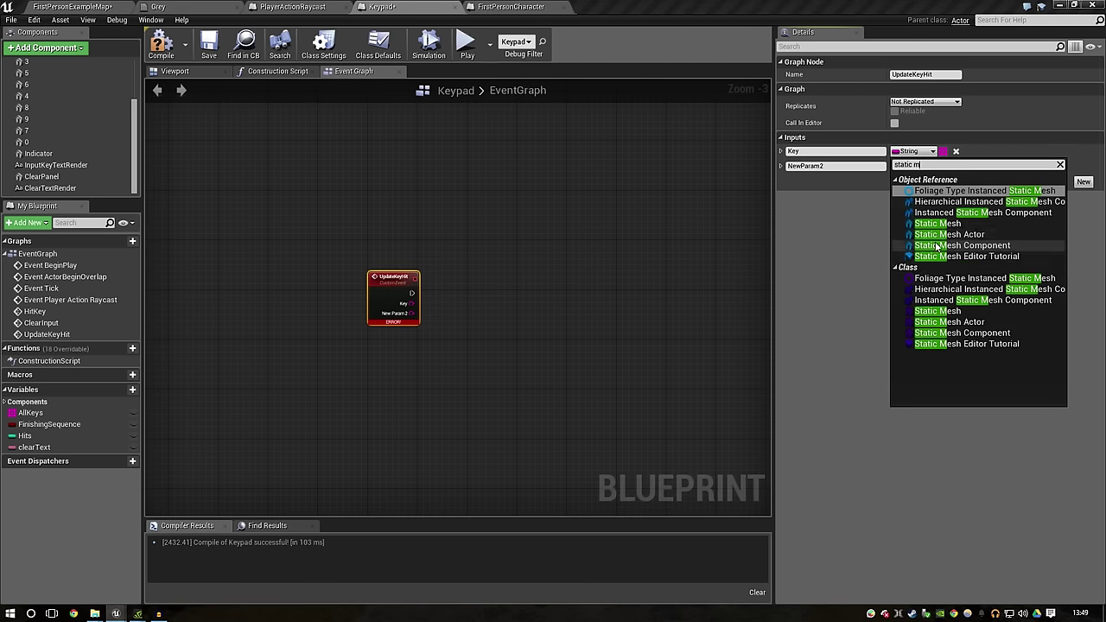
left_click(936, 246)
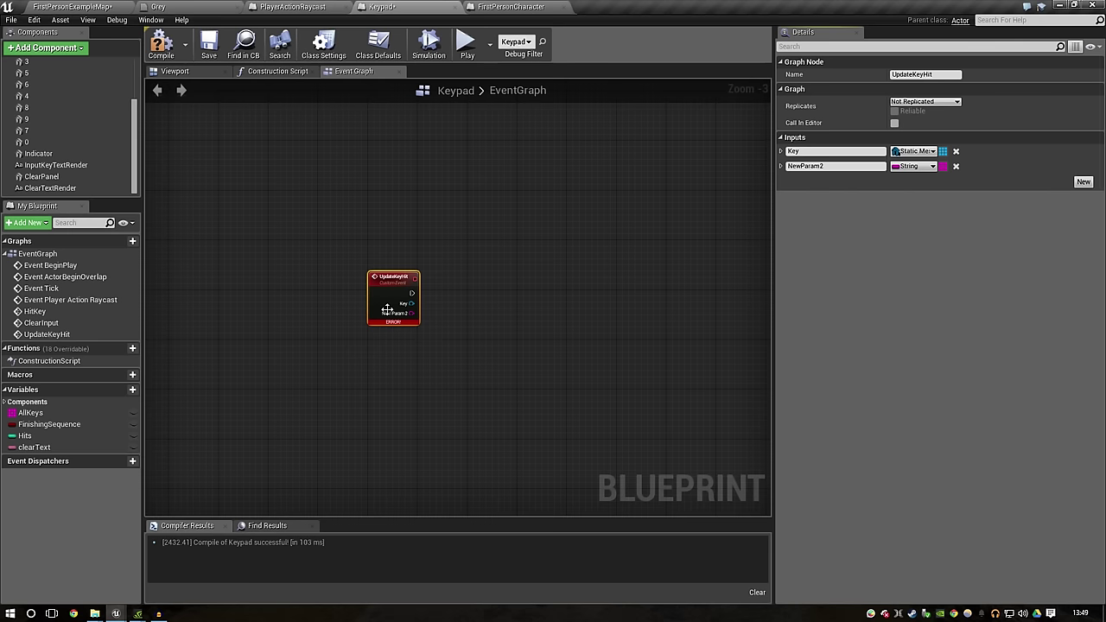
Step: Rename the second input to KeyNumber and compile the Keypad blueprint
left_click(845, 165)
type("Key")
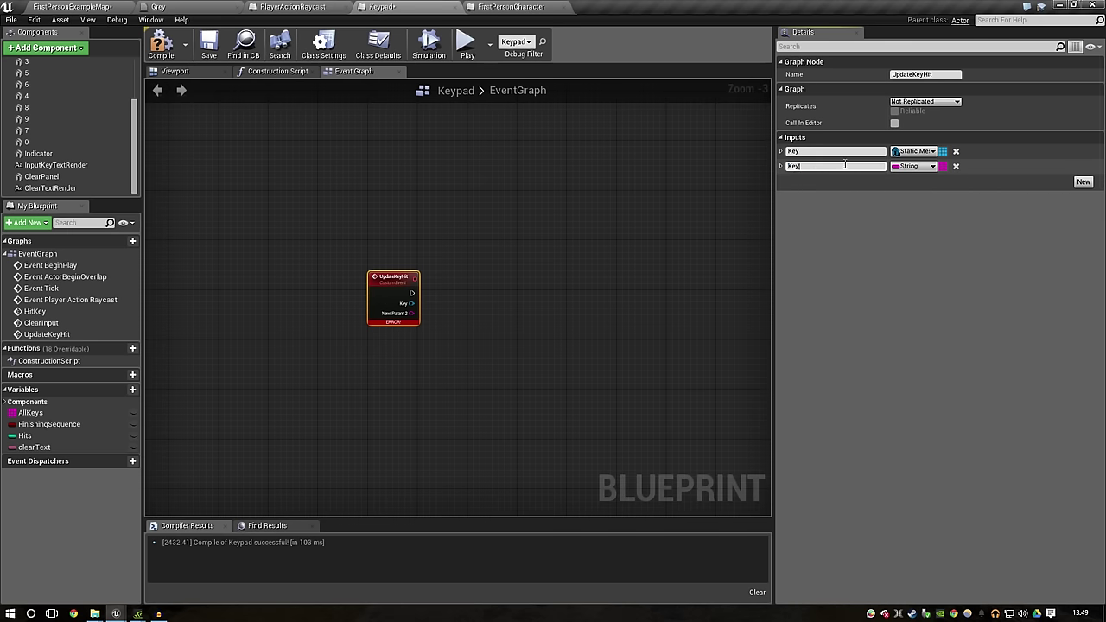
type("Number")
key("Return")
left_click(161, 43)
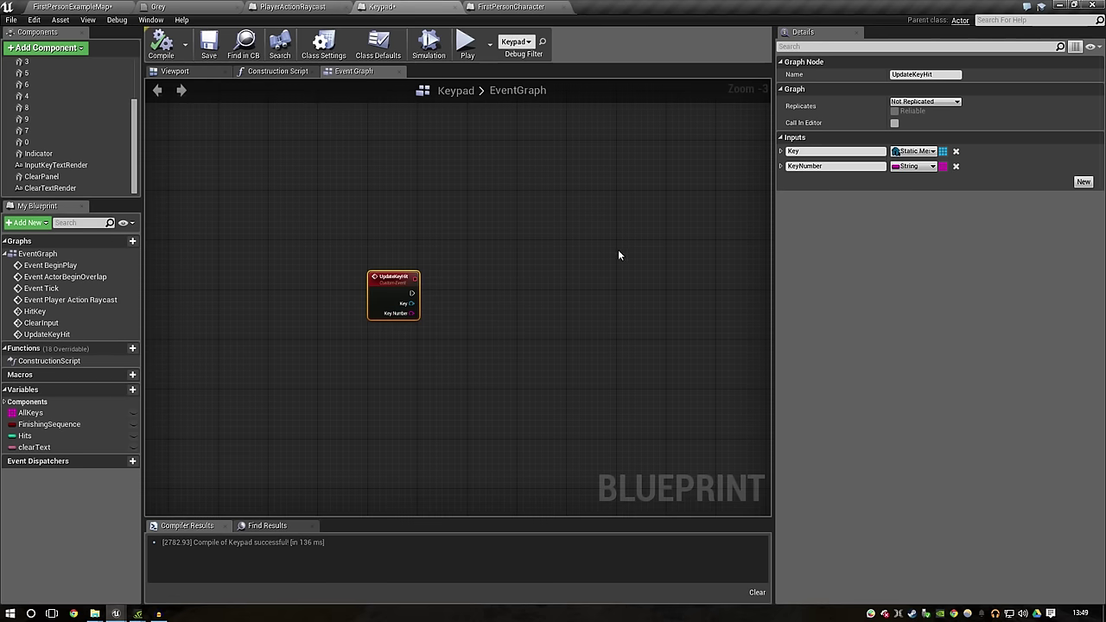
Step: Add an Update Key Hit call node and run it from the StaticMeshComponent cast's execution output
right_click_drag(618, 249, 328, 251)
scroll(515, 341, "down", 4)
scroll(515, 341, "up", 2)
scroll(457, 318, "up", 2)
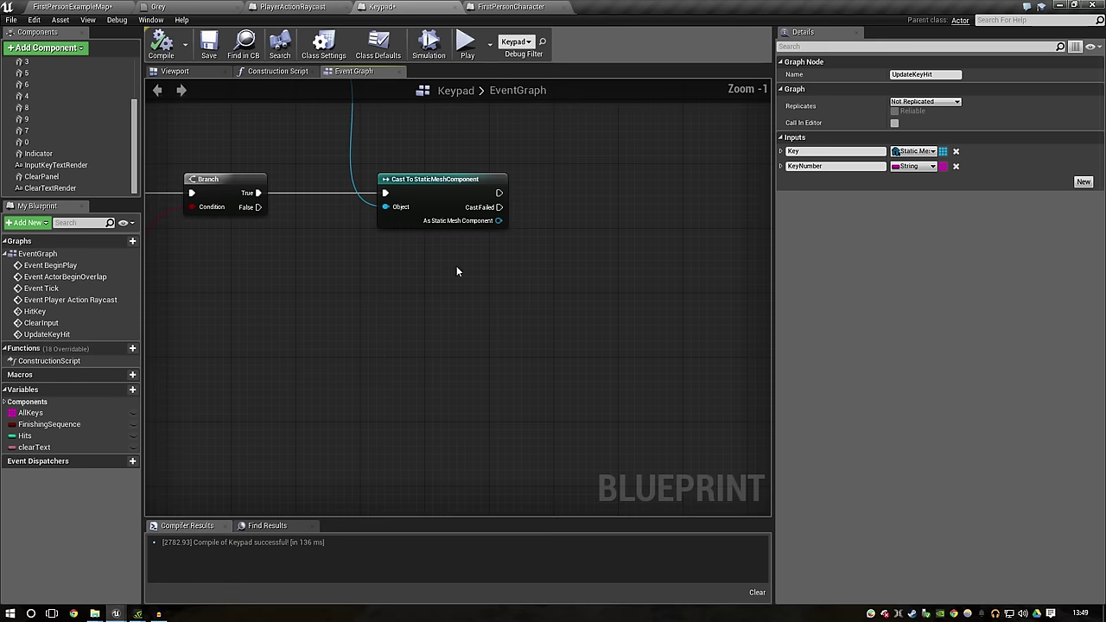
scroll(456, 266, "up", 2)
right_click_drag(461, 234, 484, 262)
right_click(485, 262)
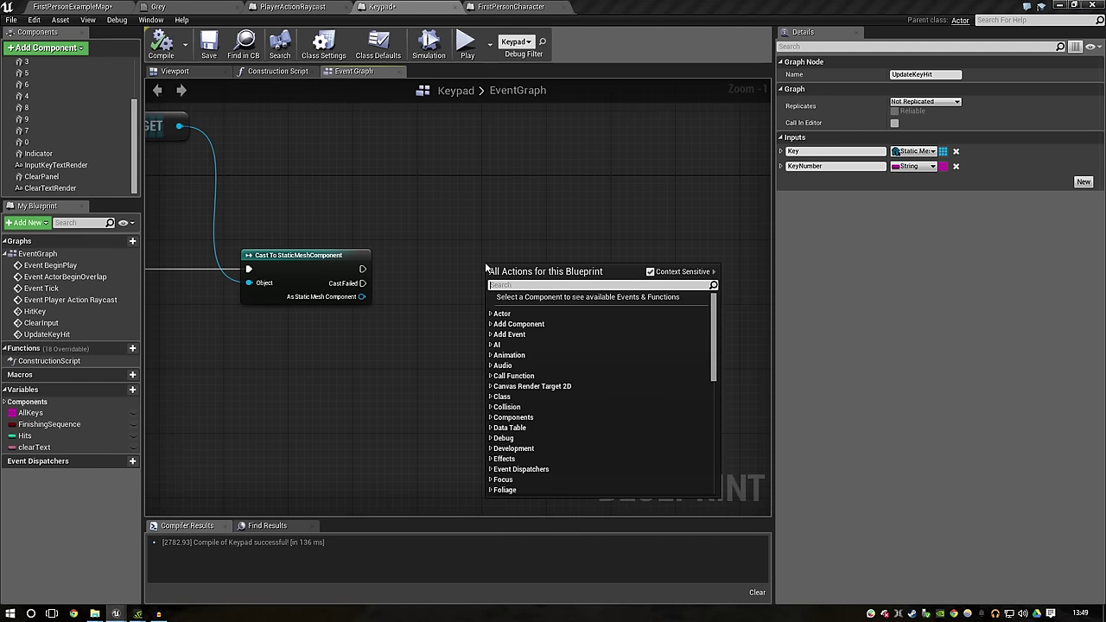
type("update key")
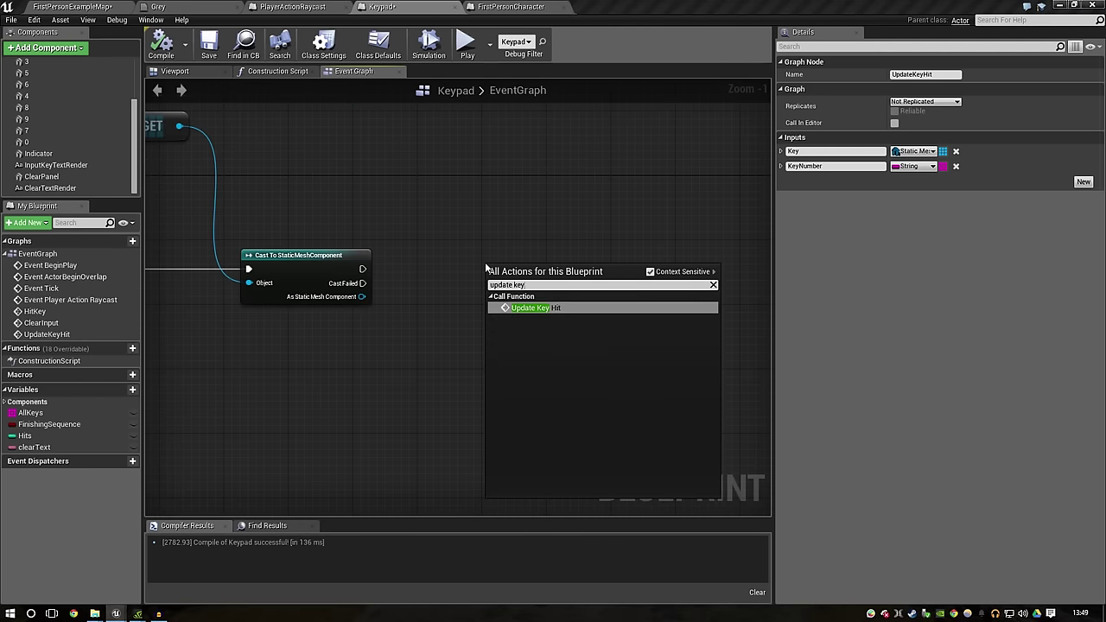
key("Return")
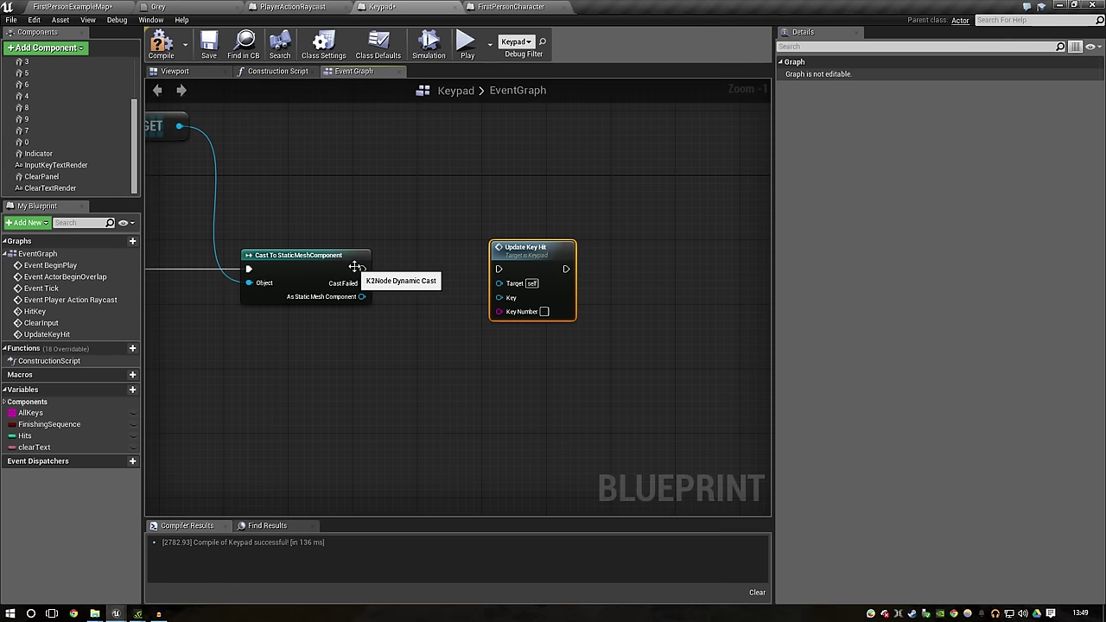
mouse_move(353, 266)
left_mouse_down()
mouse_move(499, 269)
mouse_move(523, 257)
left_mouse_up()
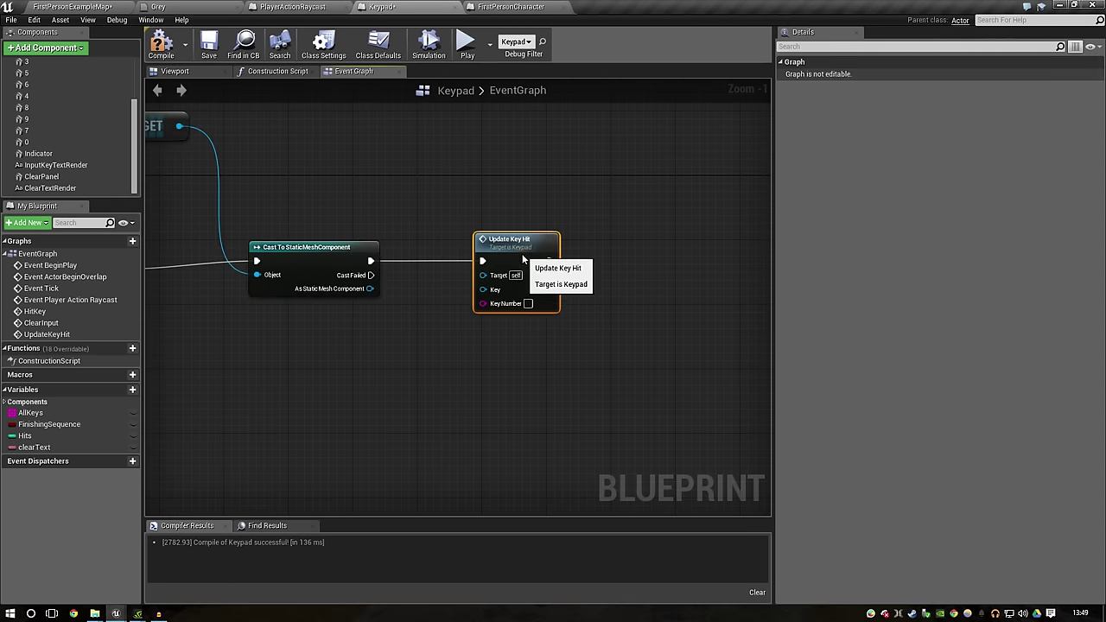
Step: Wire a string into Key Number, add a reroute point, and delete the index-to-string conversion
right_click_drag(346, 366, 654, 308)
scroll(654, 309, "down", 1)
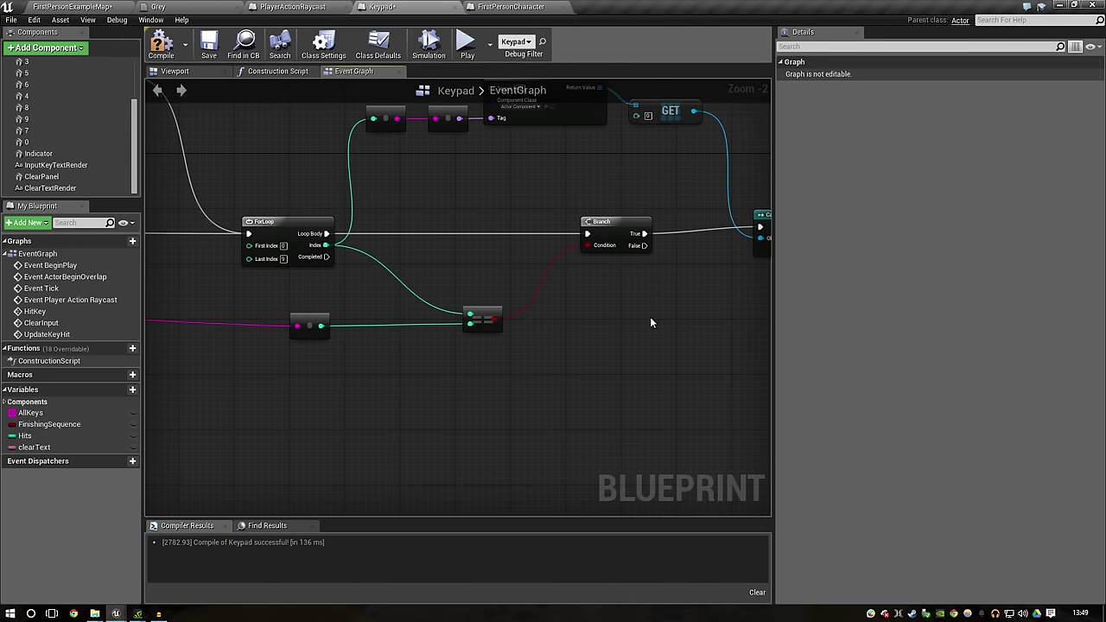
scroll(650, 323, "down", 2)
right_click_drag(650, 366, 256, 354)
mouse_move(230, 276)
left_mouse_down()
mouse_move(231, 333)
mouse_move(653, 233)
left_mouse_up()
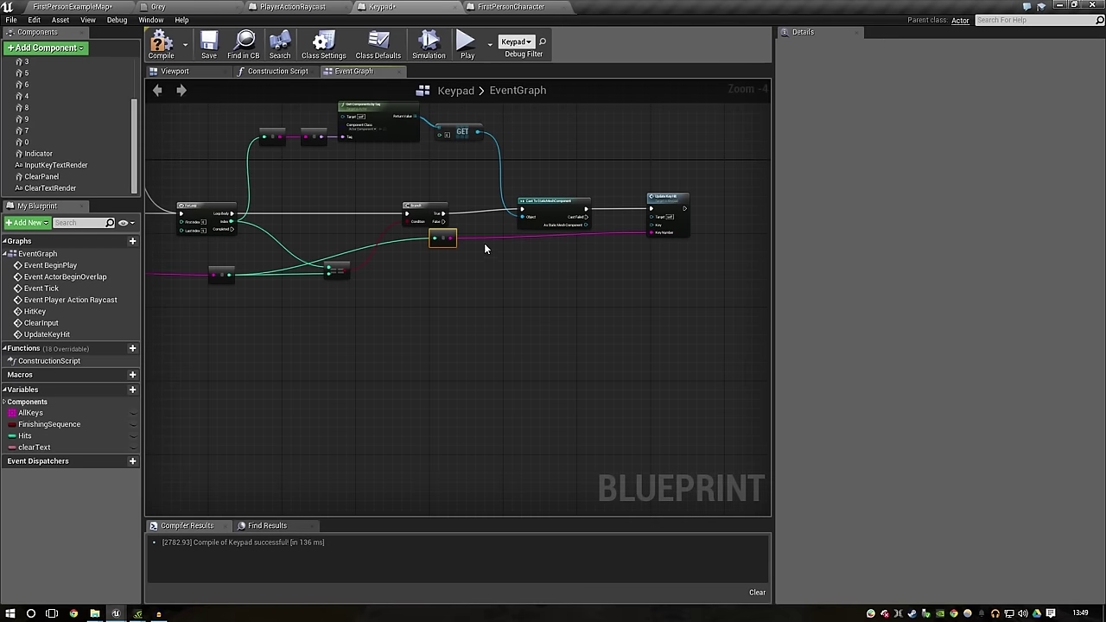
left_click_drag(444, 239, 348, 317)
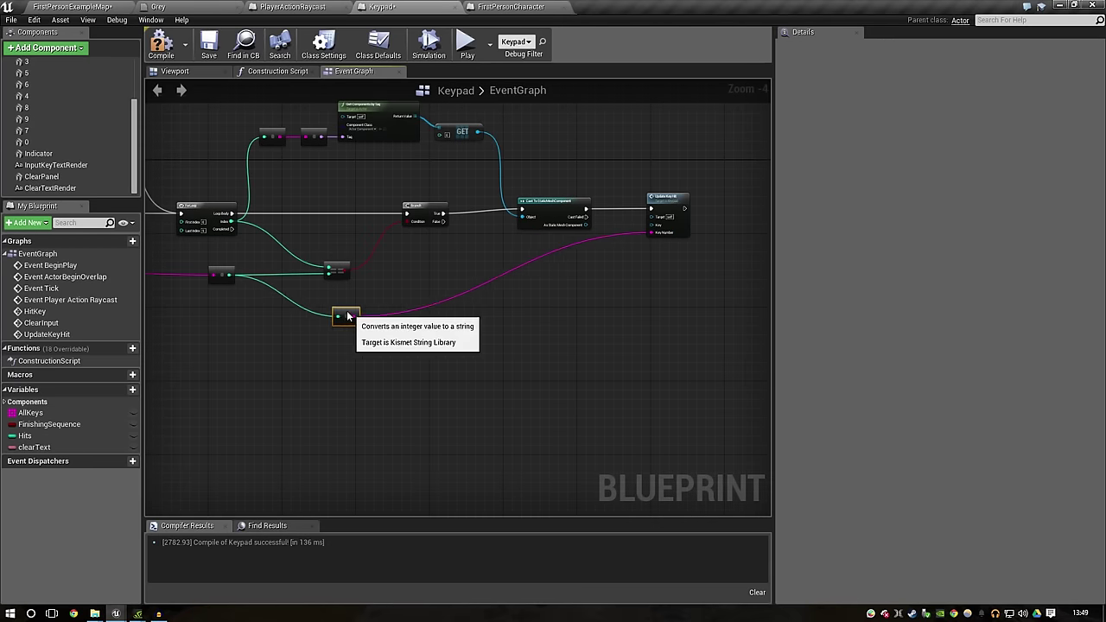
right_click_drag(347, 317, 456, 300)
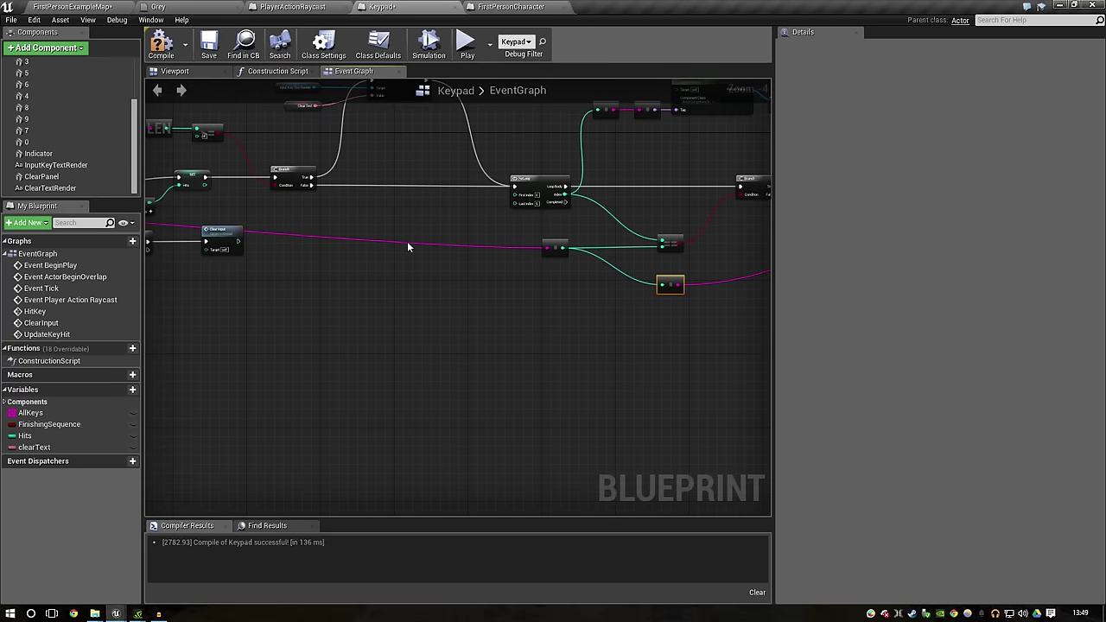
double_click(475, 248)
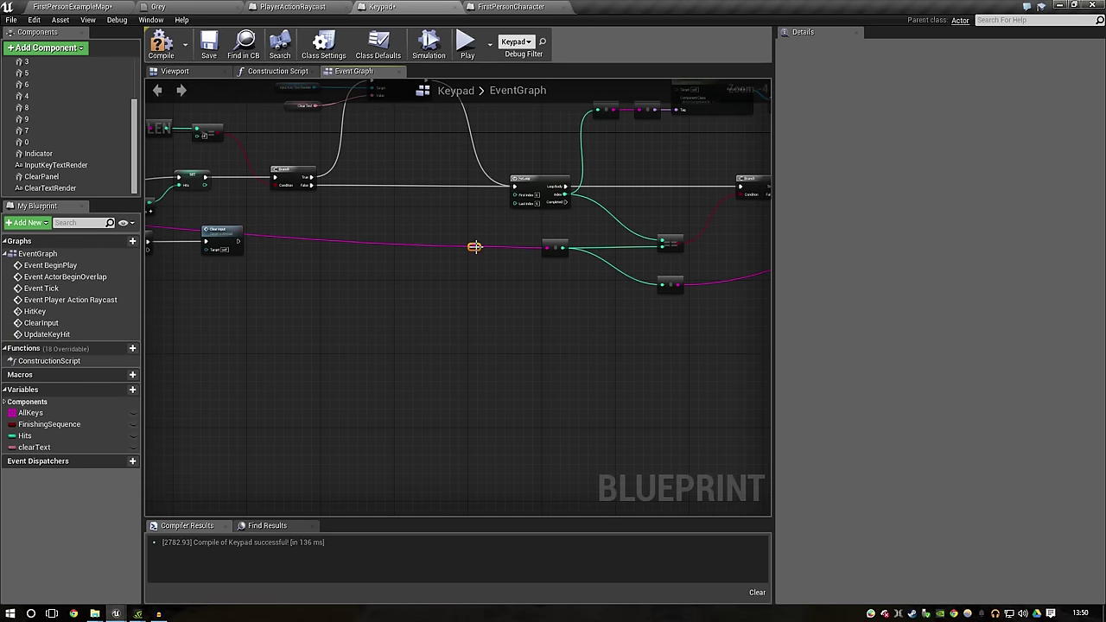
left_click(667, 279)
key("Delete")
Step: Route the string wire from the reroute point into Key Number, bending it with a second reroute
right_click_drag(623, 324, 469, 326)
mouse_move(323, 250)
left_mouse_down()
mouse_move(335, 300)
mouse_move(393, 249)
left_mouse_up()
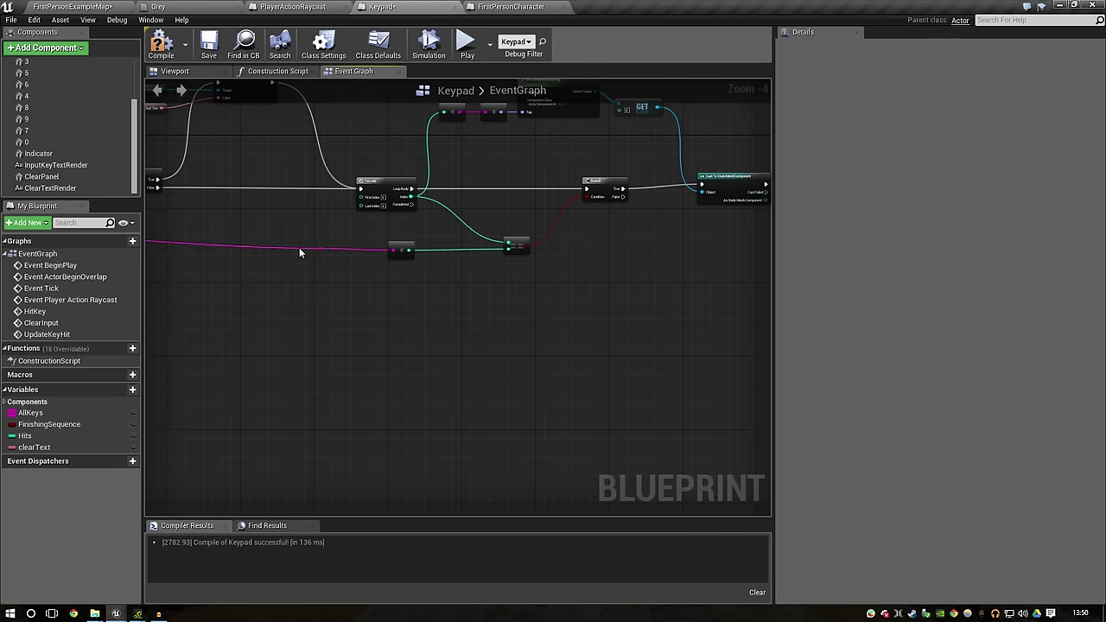
left_click_drag(322, 249, 522, 329)
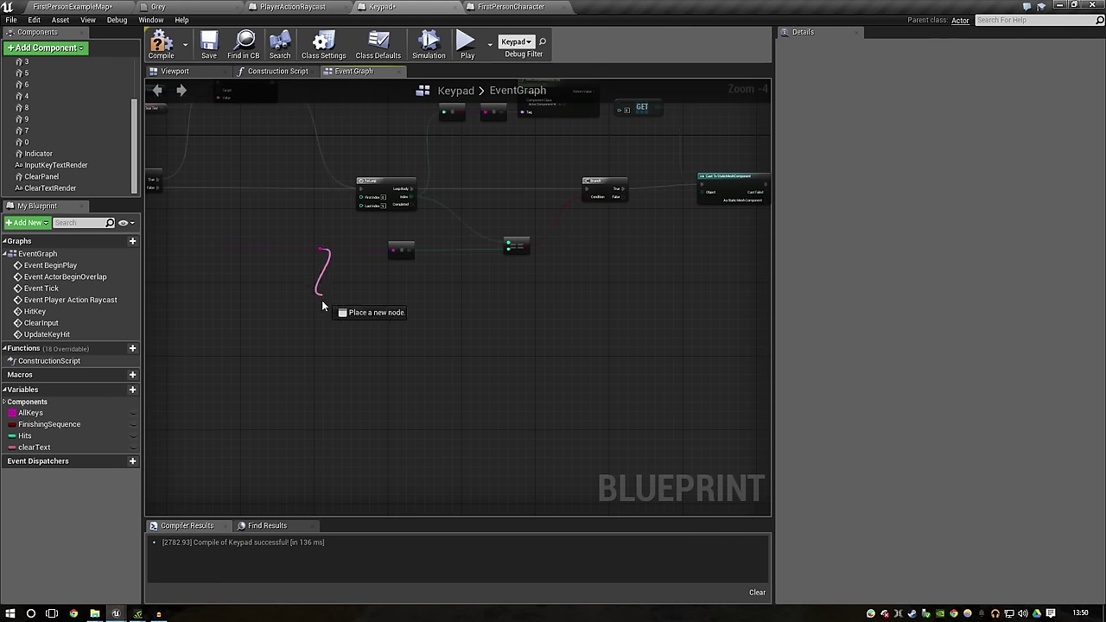
left_click_drag(522, 327, 536, 250)
right_click_drag(322, 250, 218, 286)
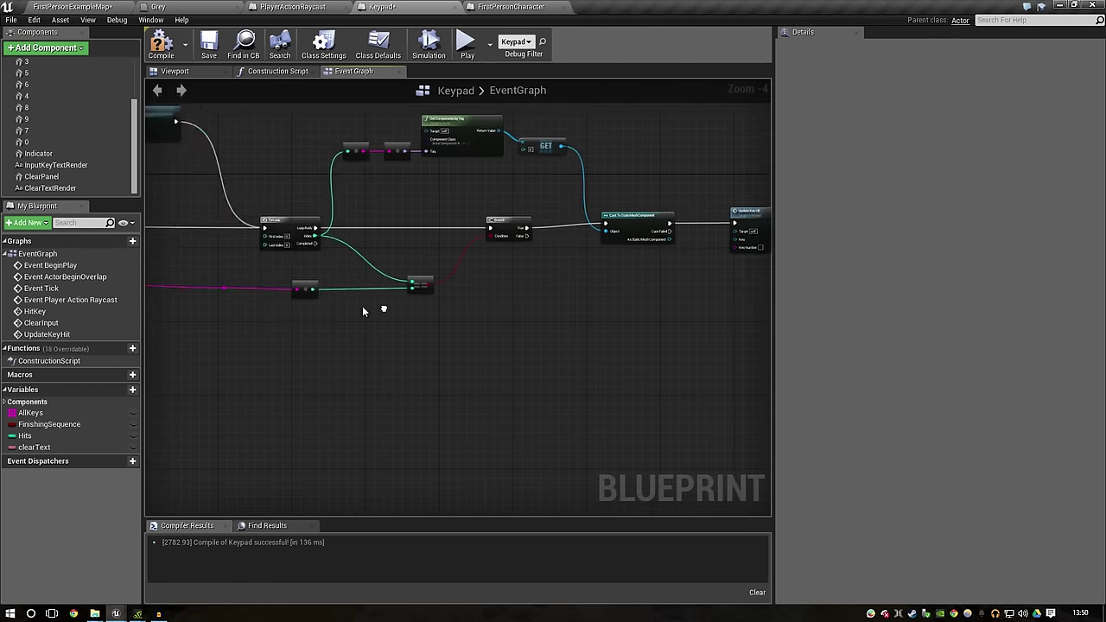
left_click_drag(218, 286, 733, 248)
double_click(541, 259)
mouse_move(540, 259)
left_mouse_down()
mouse_move(503, 360)
mouse_move(298, 325)
left_mouse_up()
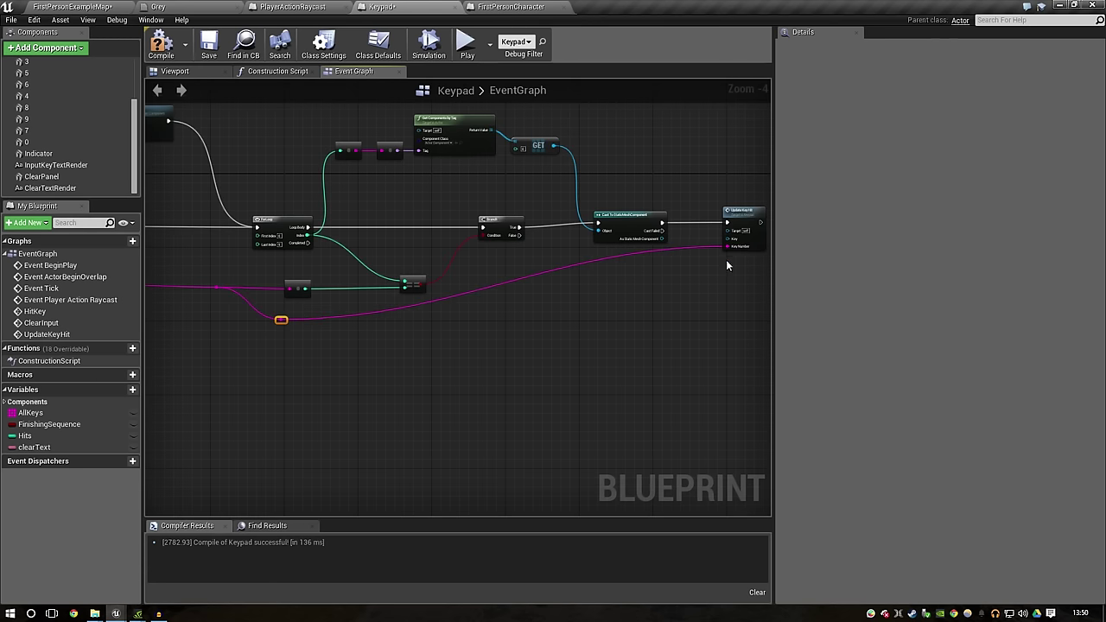
right_click_drag(726, 261, 476, 313)
scroll(479, 310, "up", 2)
Step: Connect the cast's As Static Mesh Component output to Update Key Hit's Key input
left_click_drag(362, 264, 465, 271)
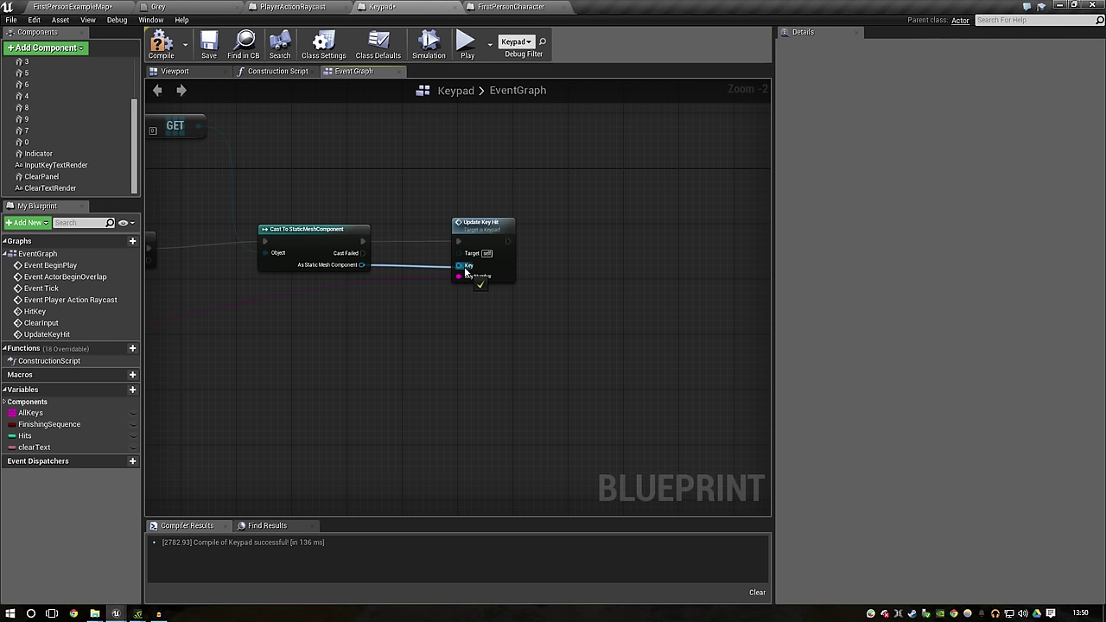
left_click_drag(464, 266, 464, 266)
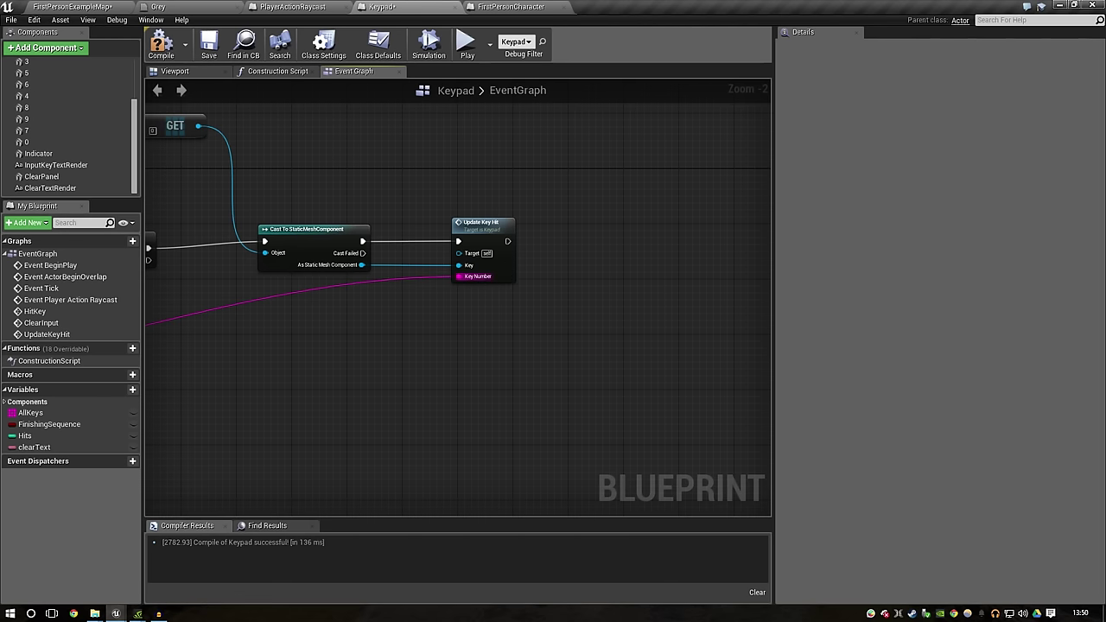
scroll(349, 307, "down", 6)
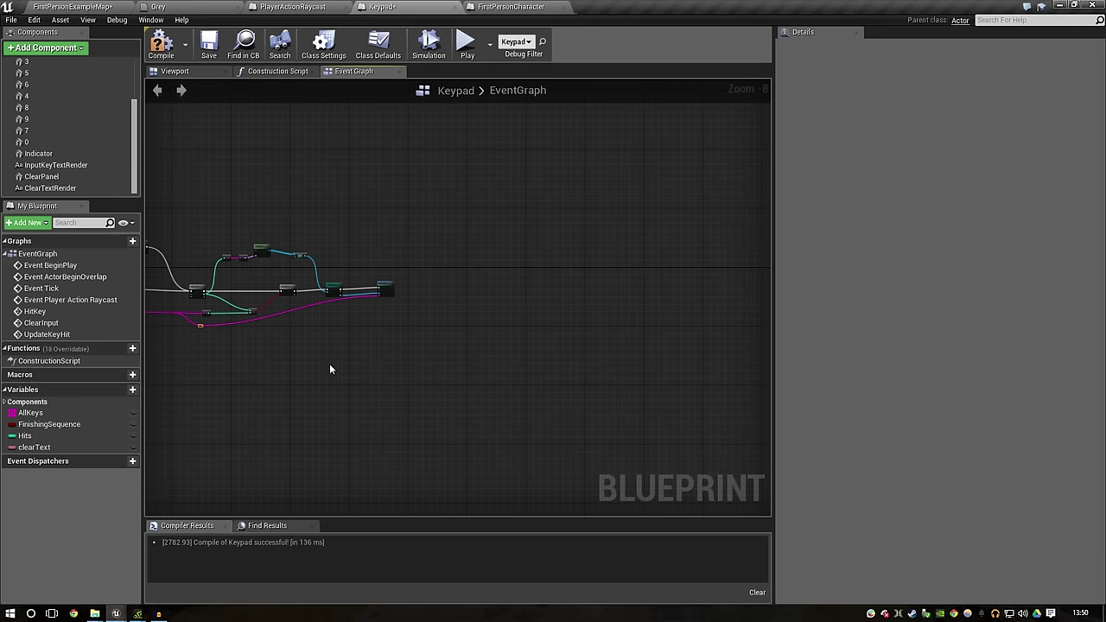
scroll(333, 365, "down", 4)
Step: Zoom out and centre the view on the UpdateKeyHit event, then pull an execution wire from it
right_click_drag(287, 395, 639, 370)
scroll(639, 370, "up", 1)
scroll(640, 370, "up", 3)
scroll(313, 427, "up", 4)
scroll(443, 344, "up", 3)
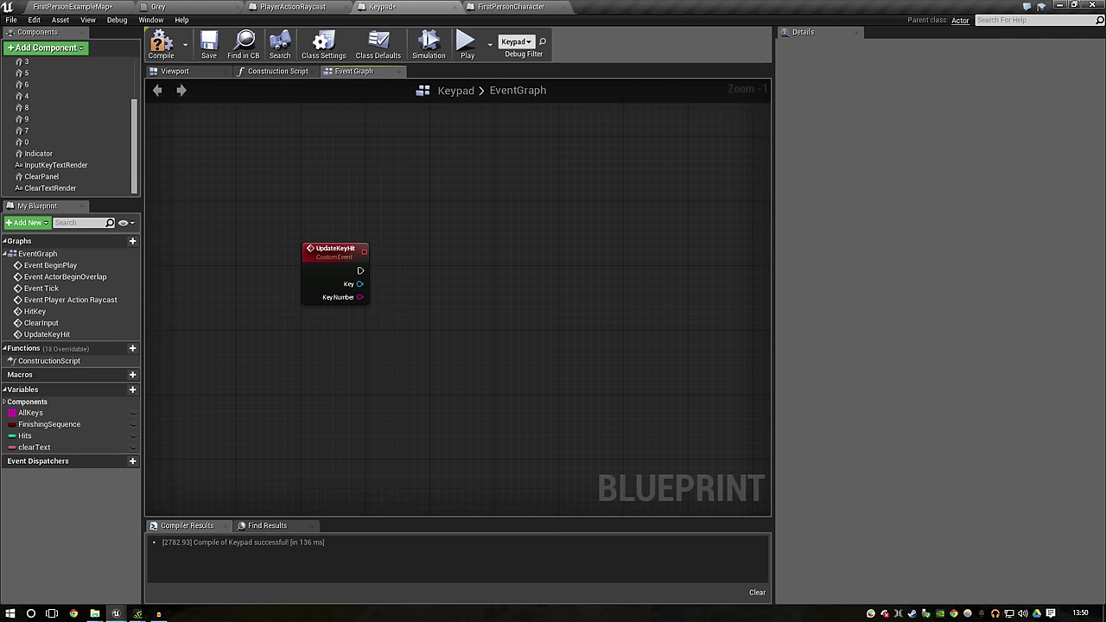
left_click_drag(340, 281, 314, 249)
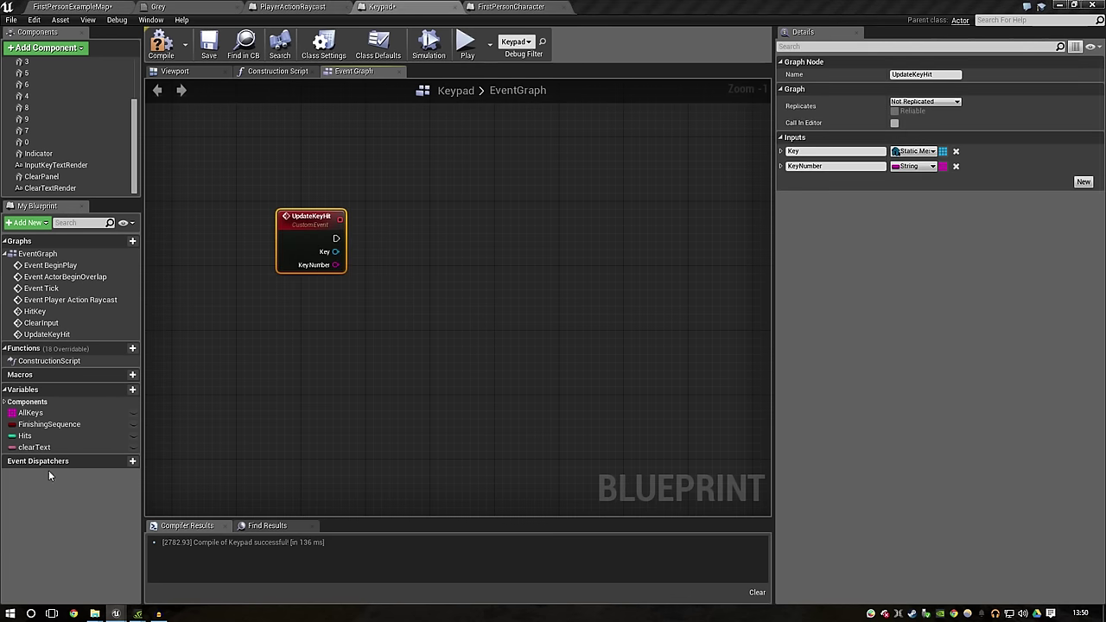
left_click(413, 358)
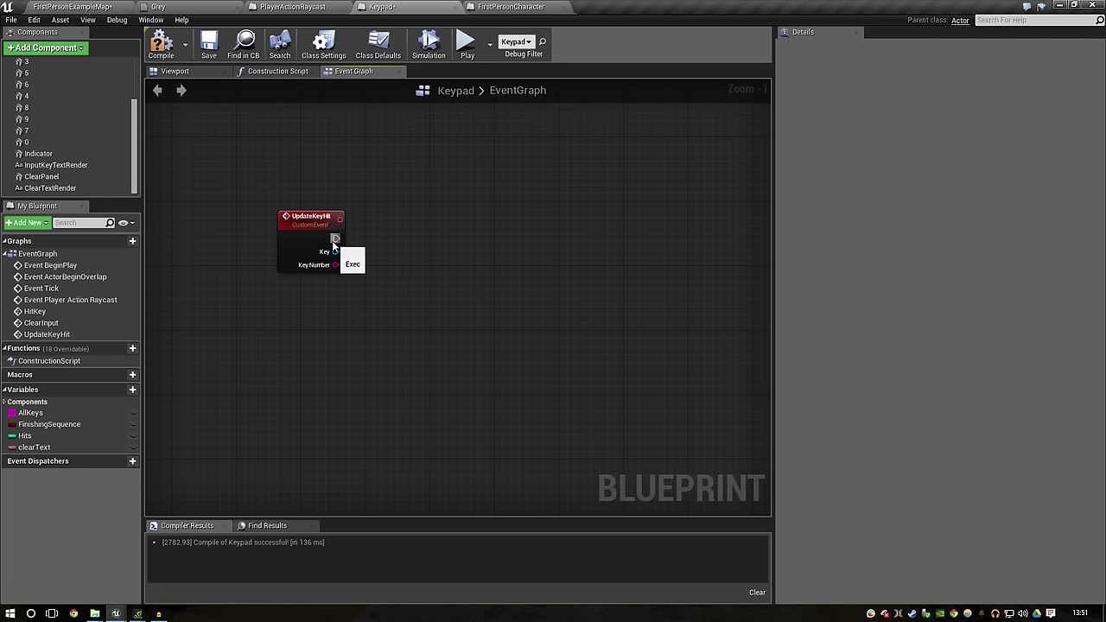
left_click_drag(333, 248, 531, 223)
Step: Add Create Dynamic Material Instance after UpdateKeyHit and connect the Key pin to its Target
type("crear")
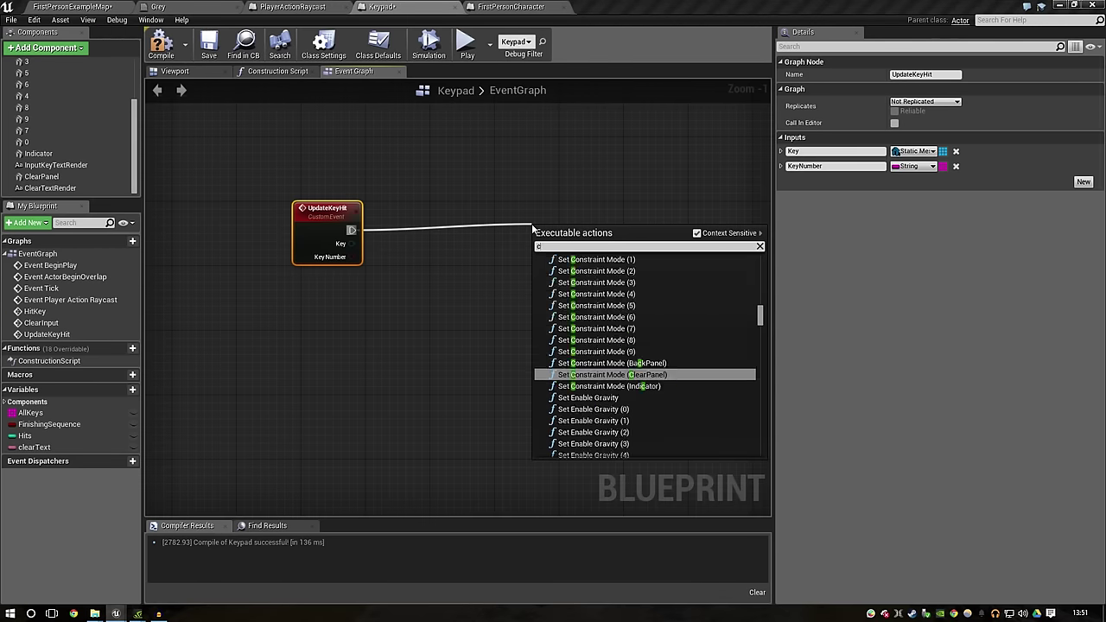
key("BackSpace")
type("te ")
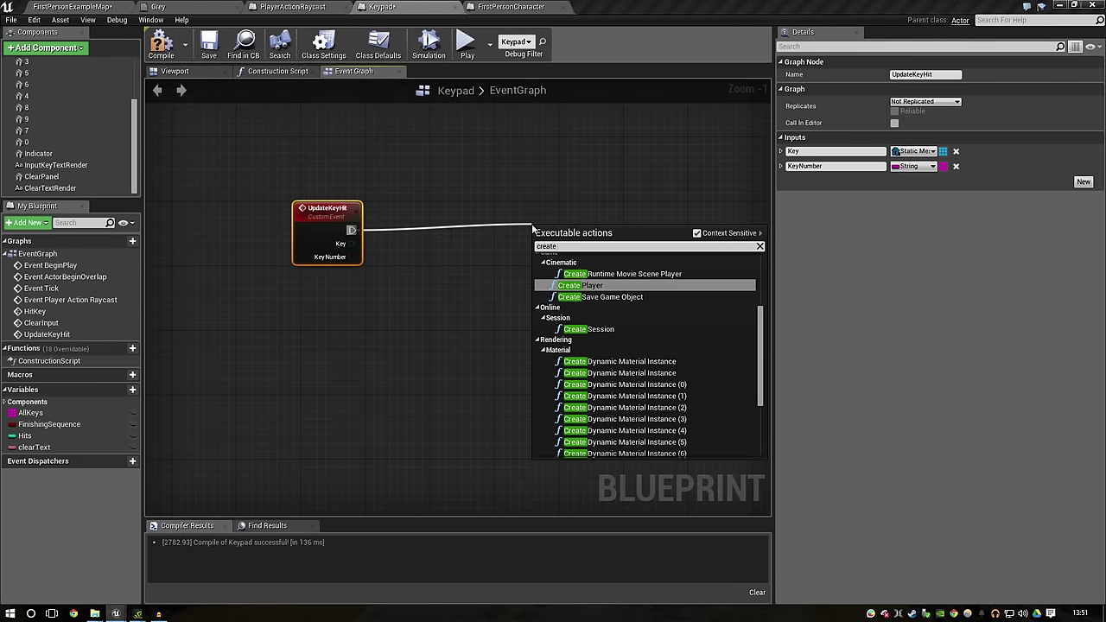
type("dyna")
key("Return")
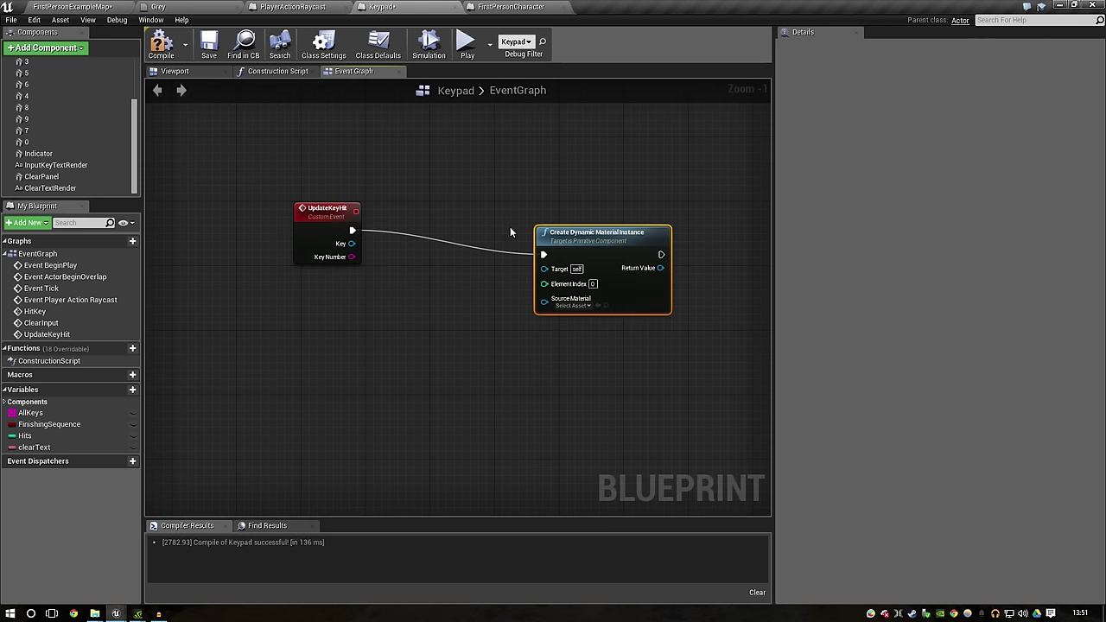
left_click(572, 214)
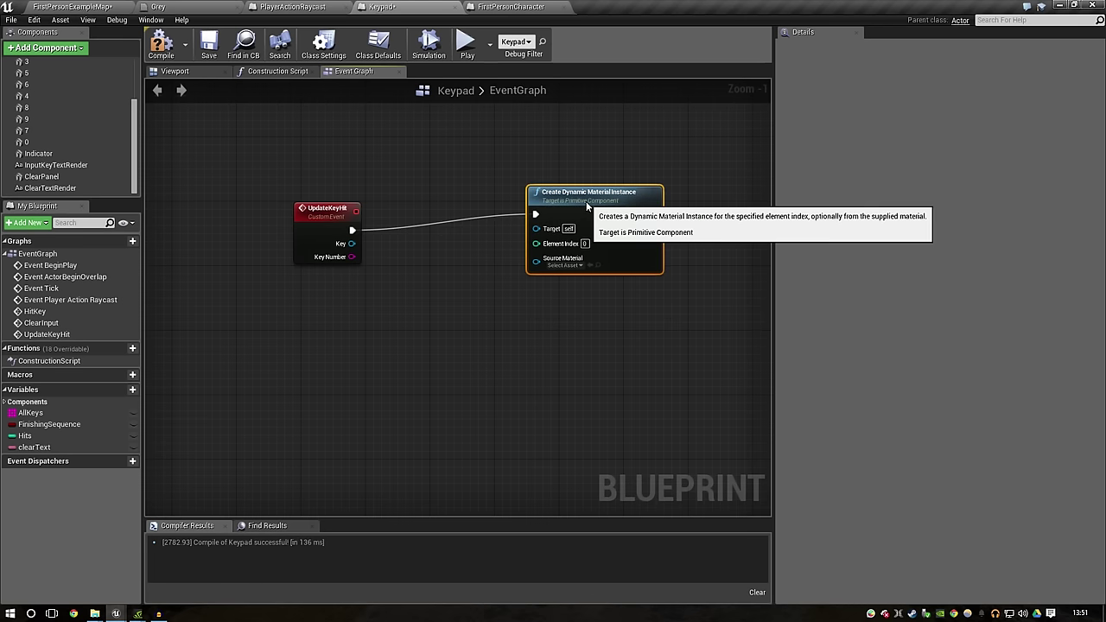
left_click_drag(594, 235, 576, 211)
left_click_drag(351, 244, 545, 249)
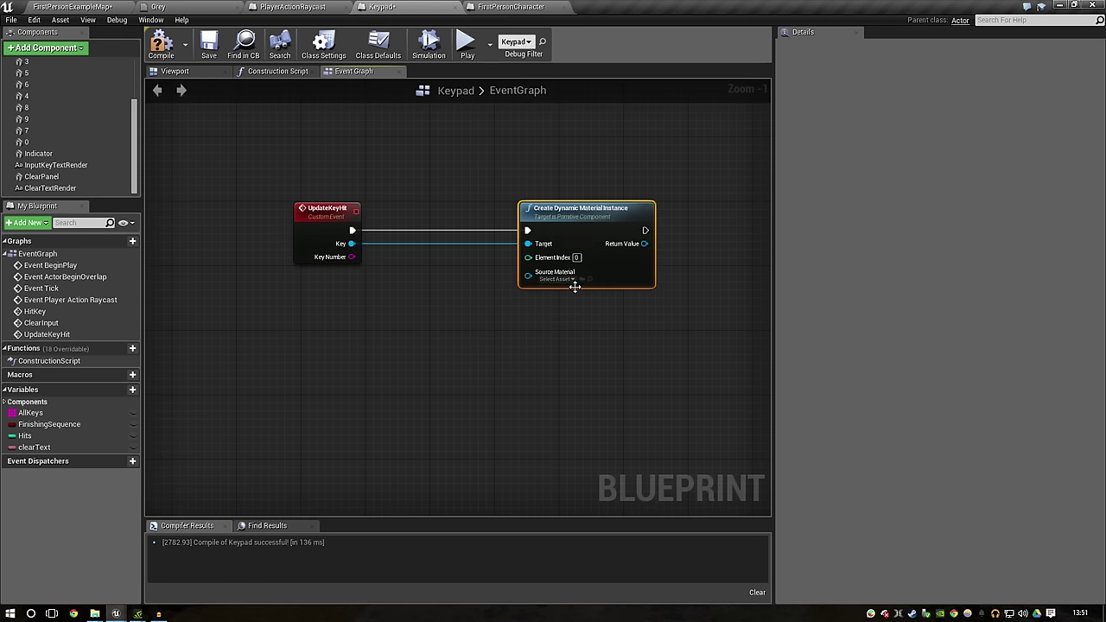
right_click_drag(377, 263, 370, 171)
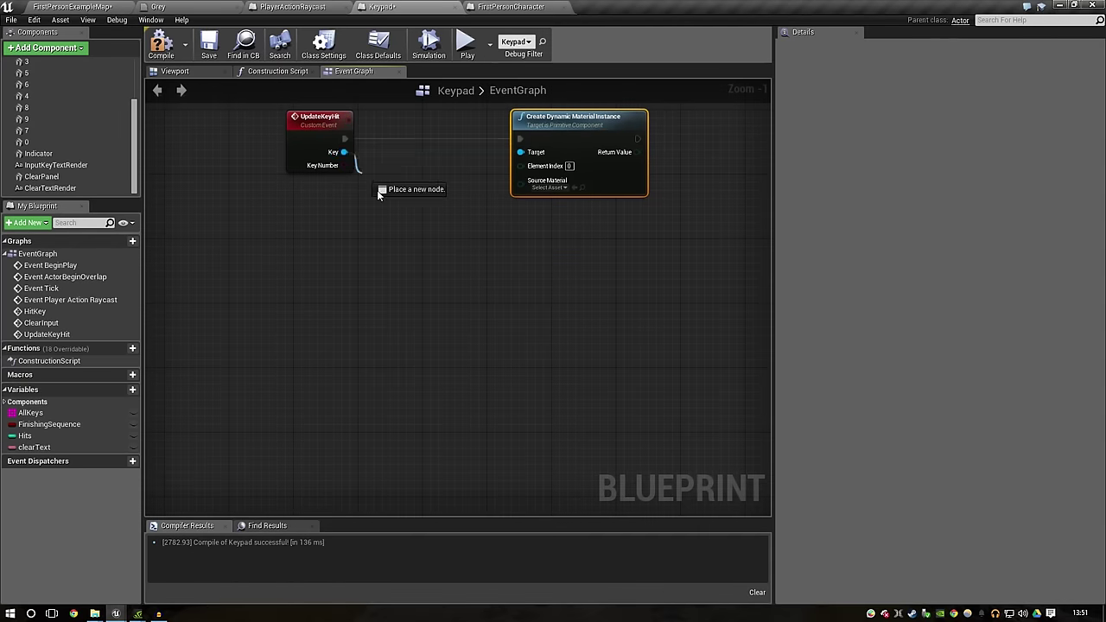
Step: Add Get Material on Key and feed its result into Source Material, tidying the nodes
left_click_drag(344, 152, 400, 229)
type("get mate")
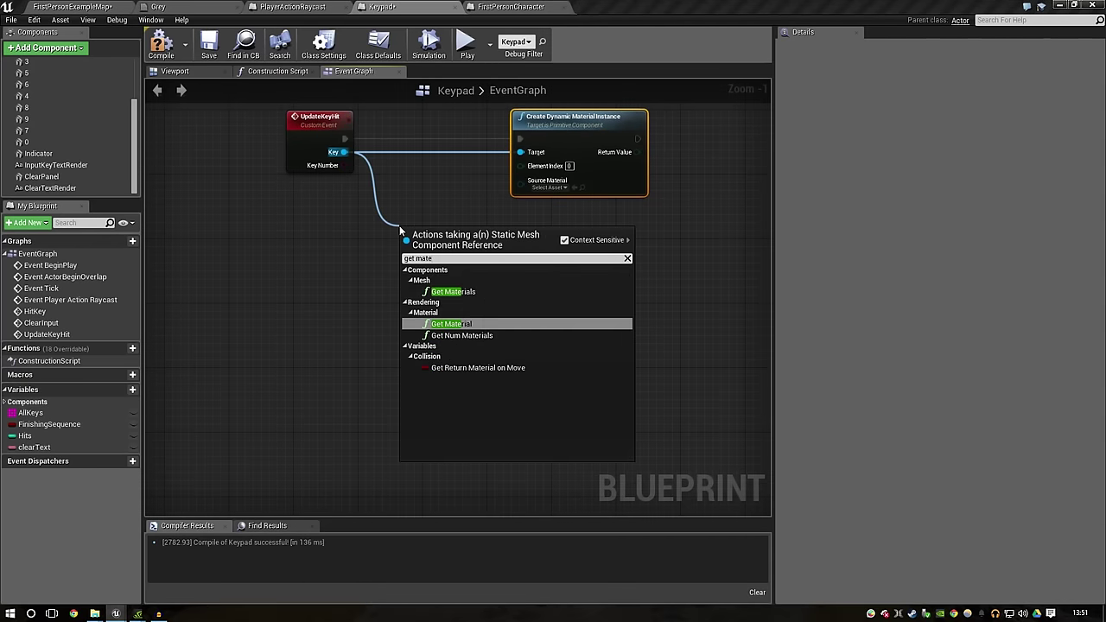
key("Return")
mouse_move(512, 250)
left_mouse_down()
mouse_move(522, 180)
mouse_move(674, 142)
left_mouse_up()
mouse_move(475, 243)
left_mouse_down()
mouse_move(516, 188)
mouse_move(501, 187)
left_mouse_up()
left_click(589, 270)
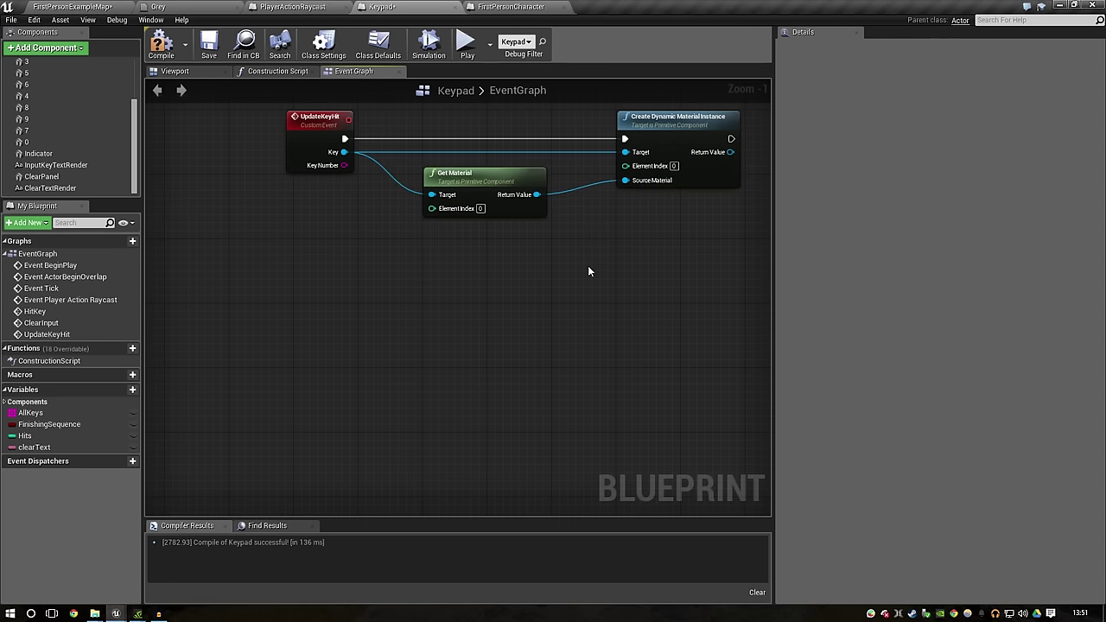
right_click_drag(589, 272, 510, 389)
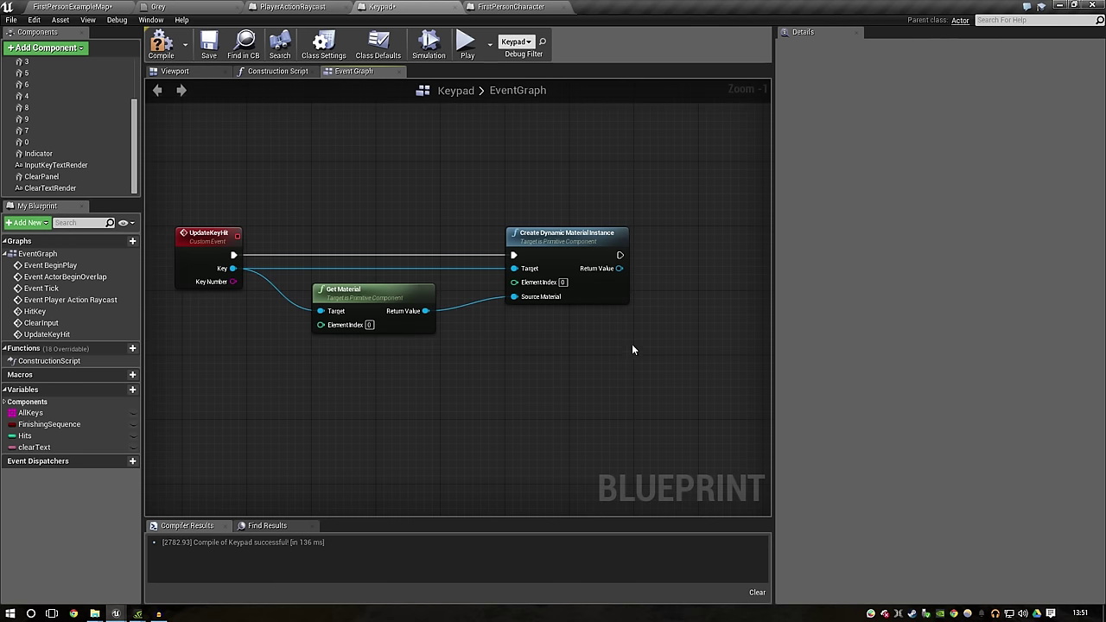
right_click_drag(572, 396, 420, 386)
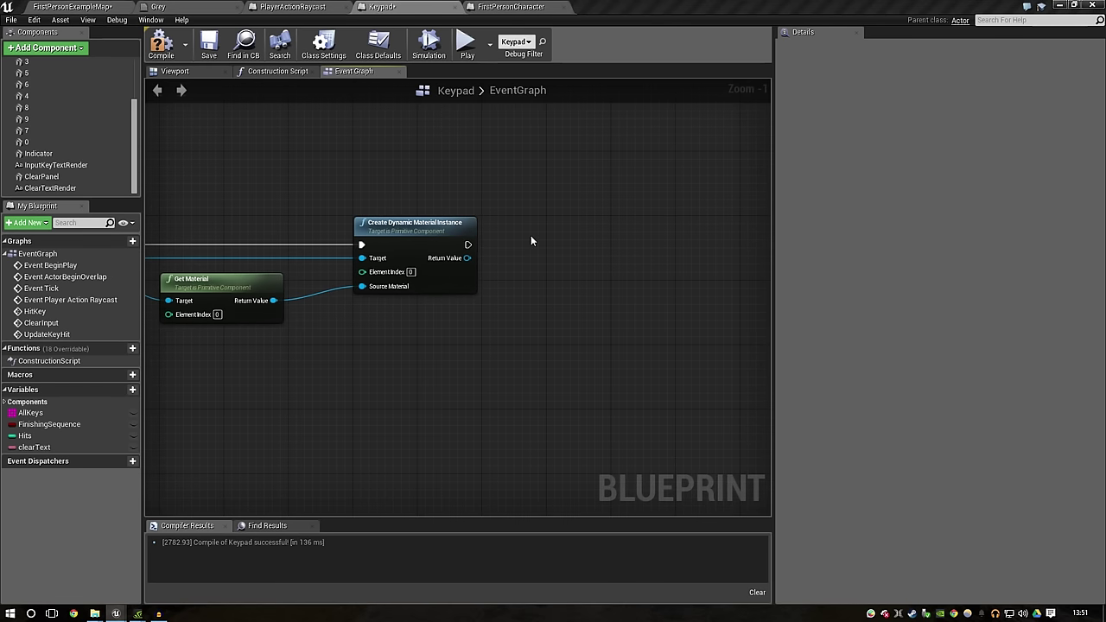
right_click_drag(484, 260, 452, 262)
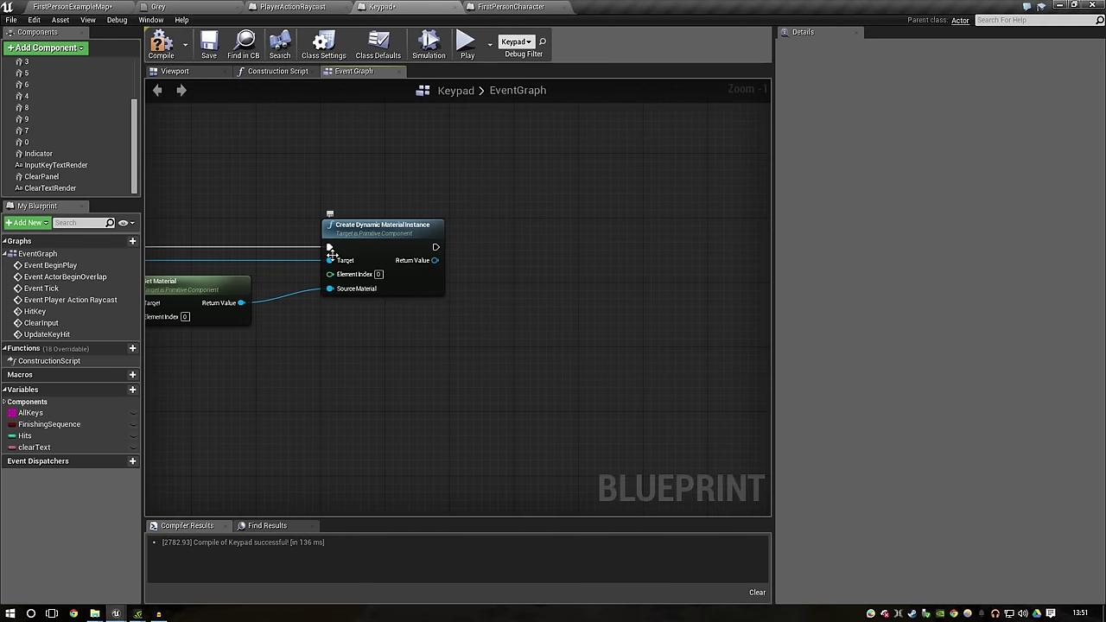
right_click_drag(331, 253, 460, 222)
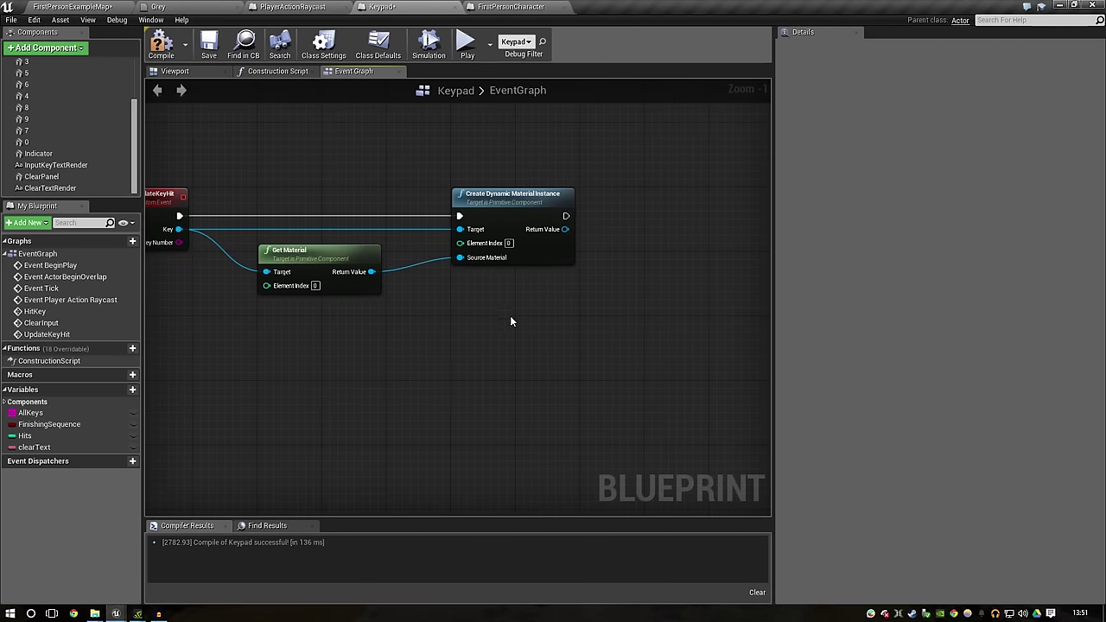
right_click_drag(700, 292, 470, 346)
left_click_drag(336, 268, 427, 265)
Step: Add the material-instance Set Vector Parameter Value node, with Return Value wired to its Target
type("s")
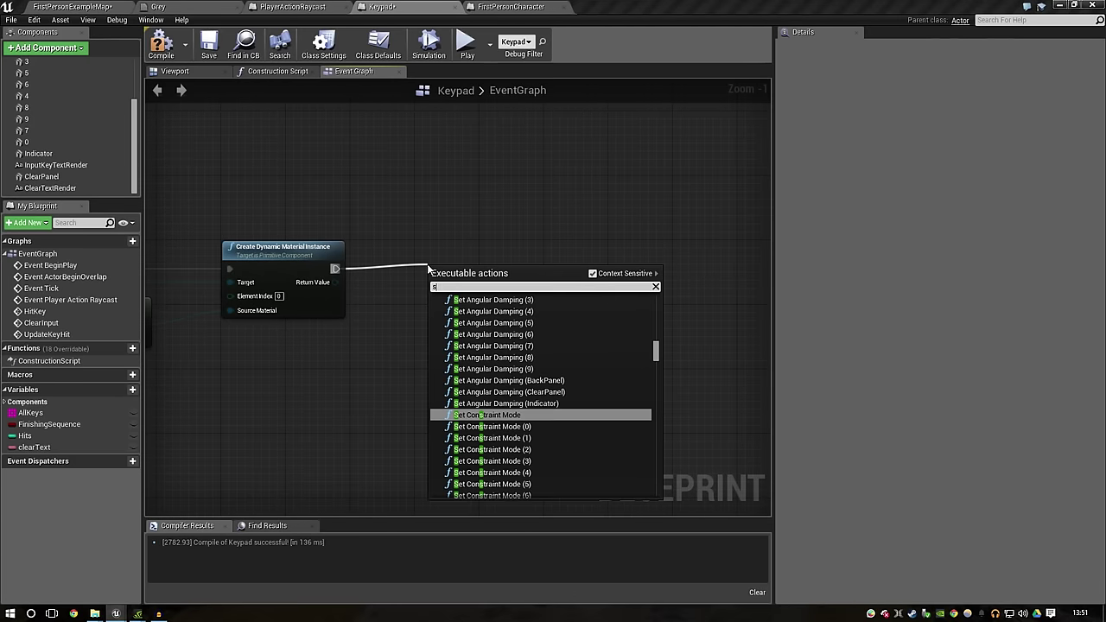
type("et vec")
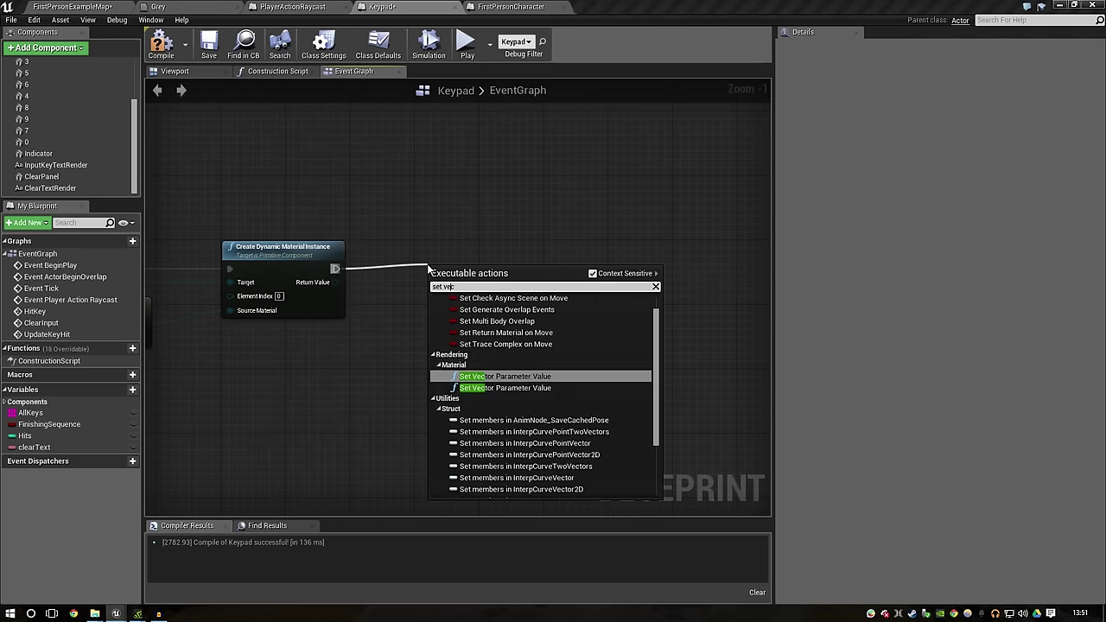
type("t")
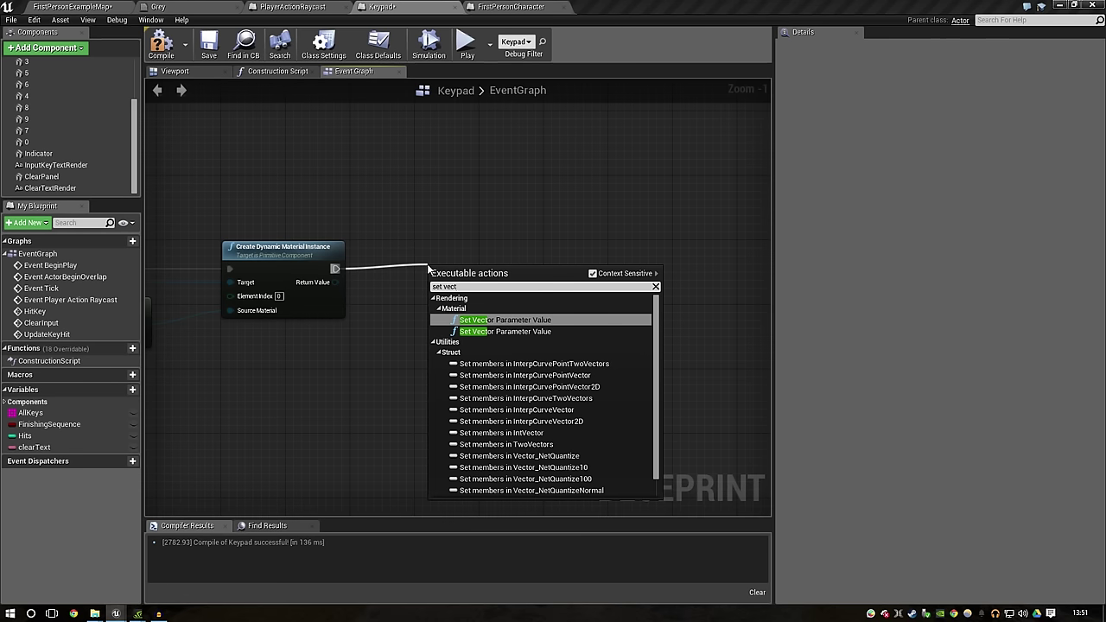
key("Return")
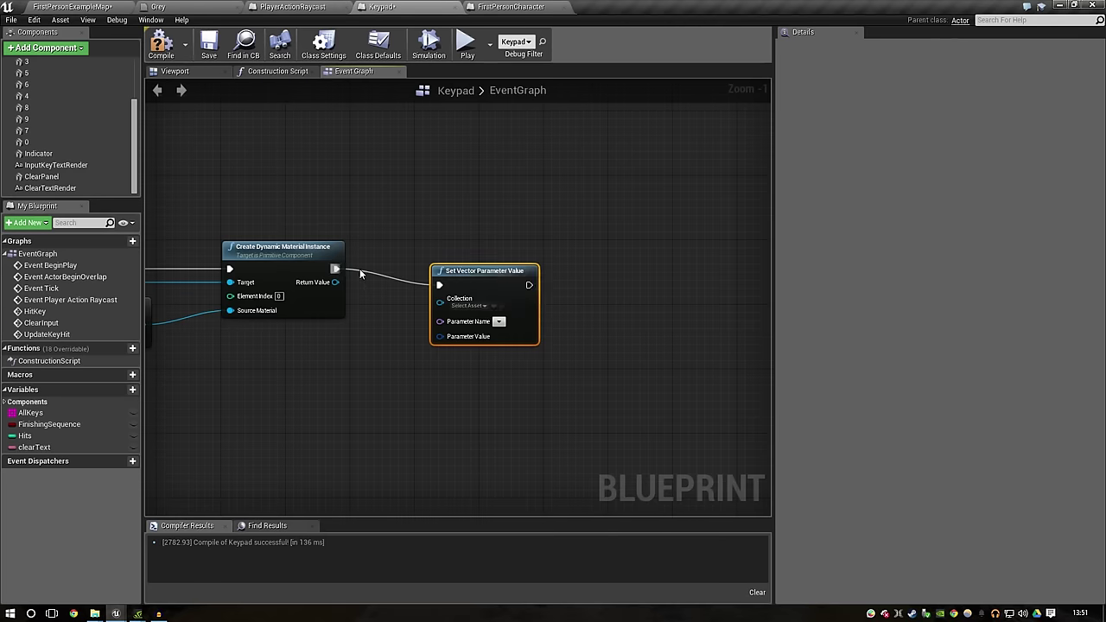
key("Delete")
left_click_drag(346, 252, 441, 274)
type("set vector")
left_click(527, 389)
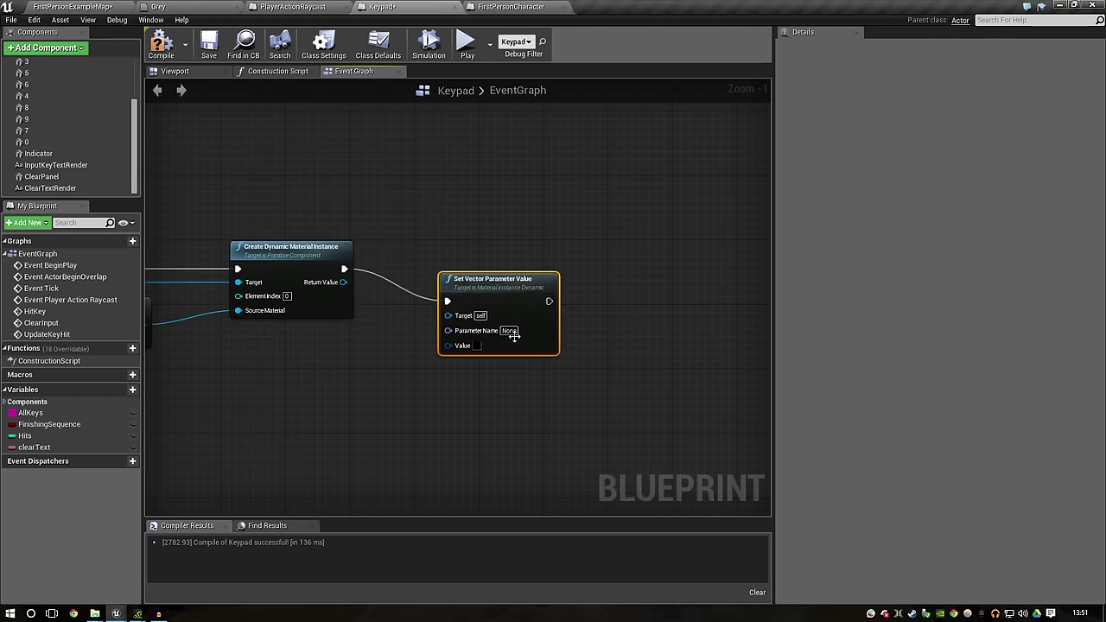
left_click_drag(498, 283, 465, 250)
left_click_drag(343, 282, 416, 282)
Step: Set the Value to pale cyan 89C5FF and the Parameter Name to 'colour'
left_click(443, 312)
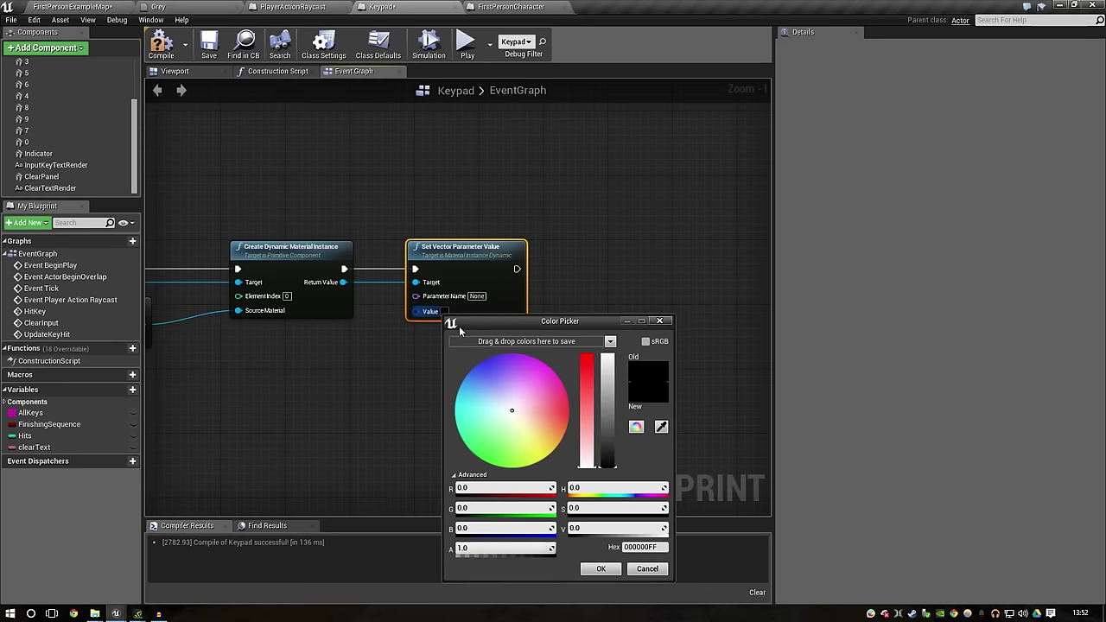
left_click(488, 398)
left_click_drag(608, 415, 603, 346)
left_click_drag(584, 420, 586, 445)
left_click(601, 569)
left_click(613, 467)
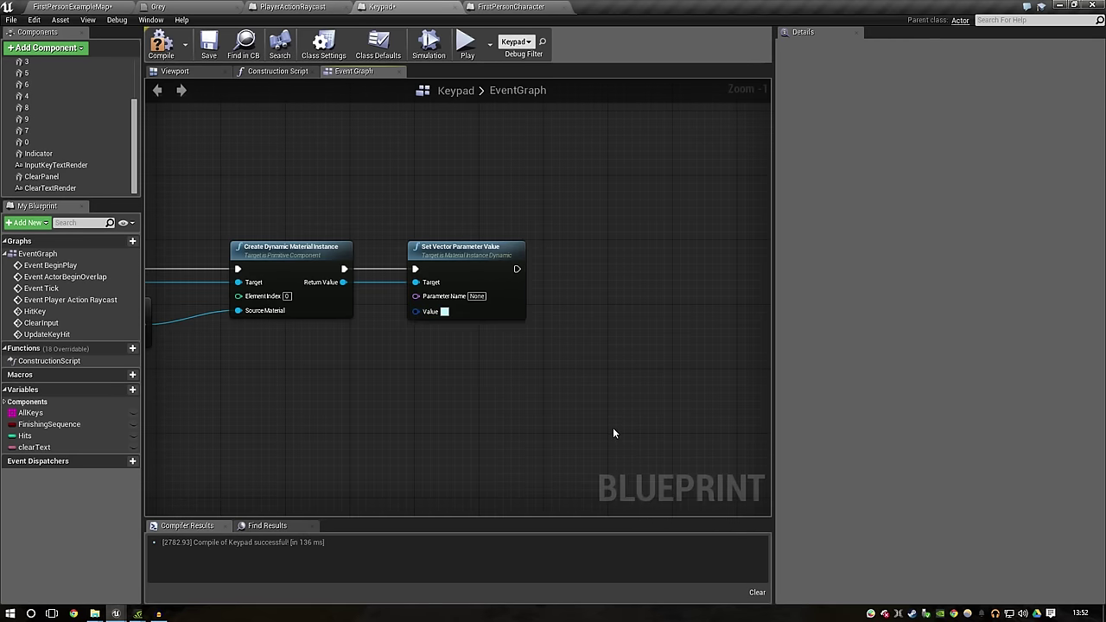
right_click_drag(614, 433, 538, 455)
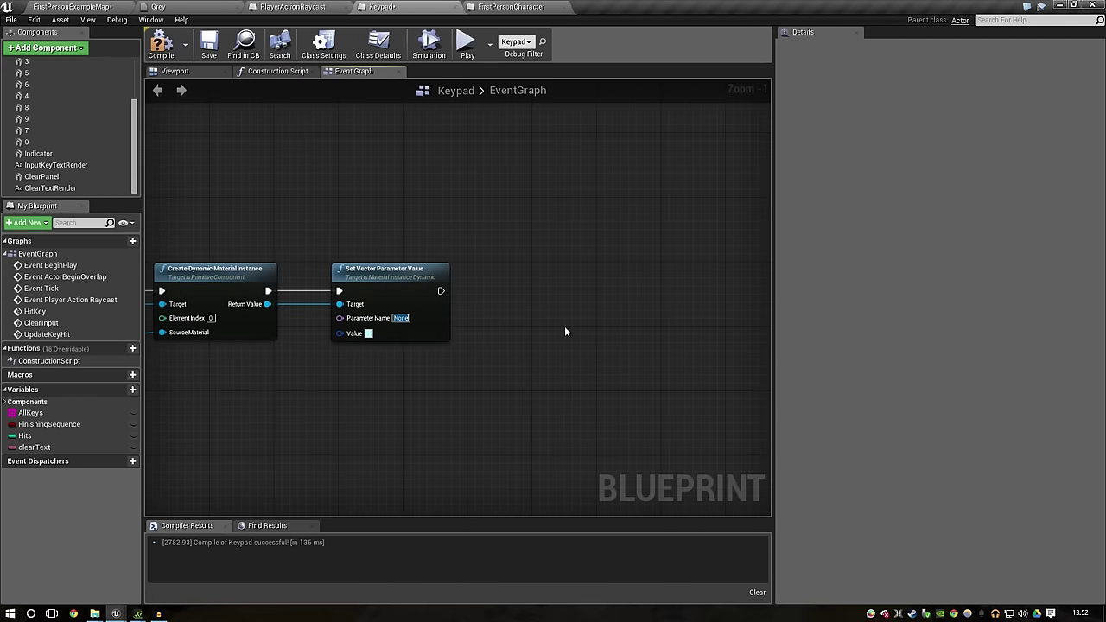
type("dcolour")
right_click_drag(585, 335, 513, 325)
left_click_drag(369, 280, 498, 274)
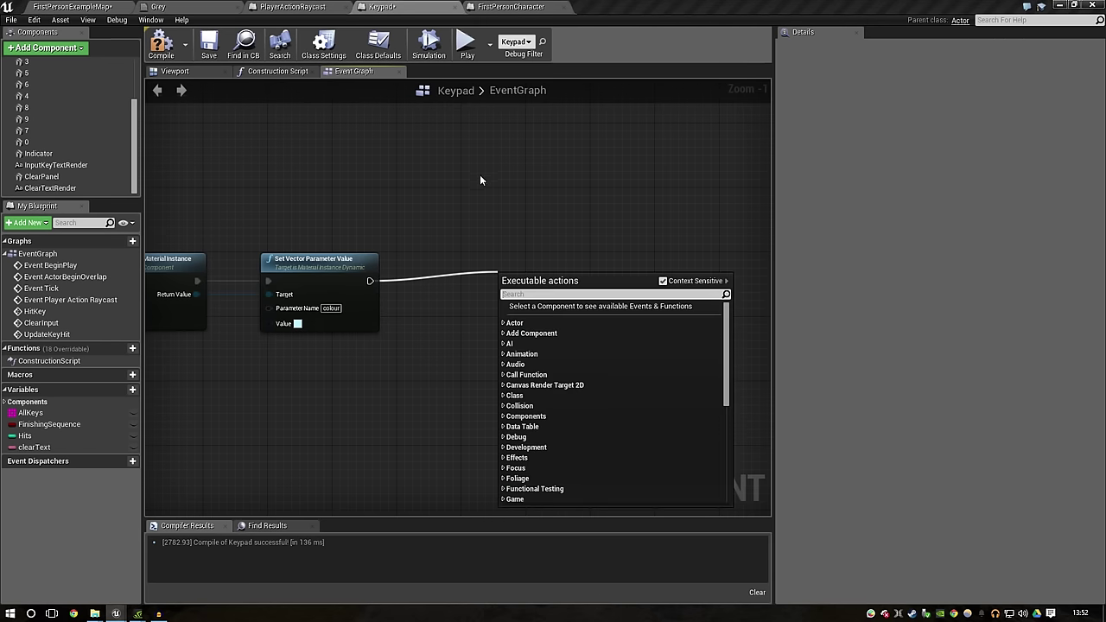
left_click(482, 177)
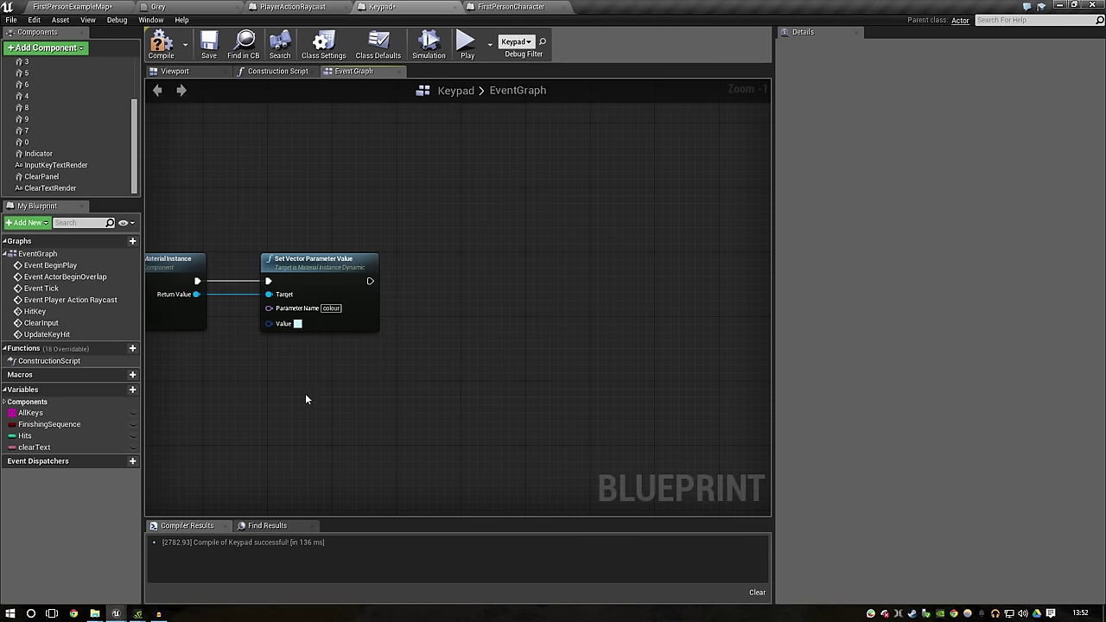
Step: Pan around the Set Vector Parameter Value chain and UpdateKeyHit's Key Number pin to plan the new node
scroll(305, 399, "down", 4)
right_click_drag(448, 340, 595, 317)
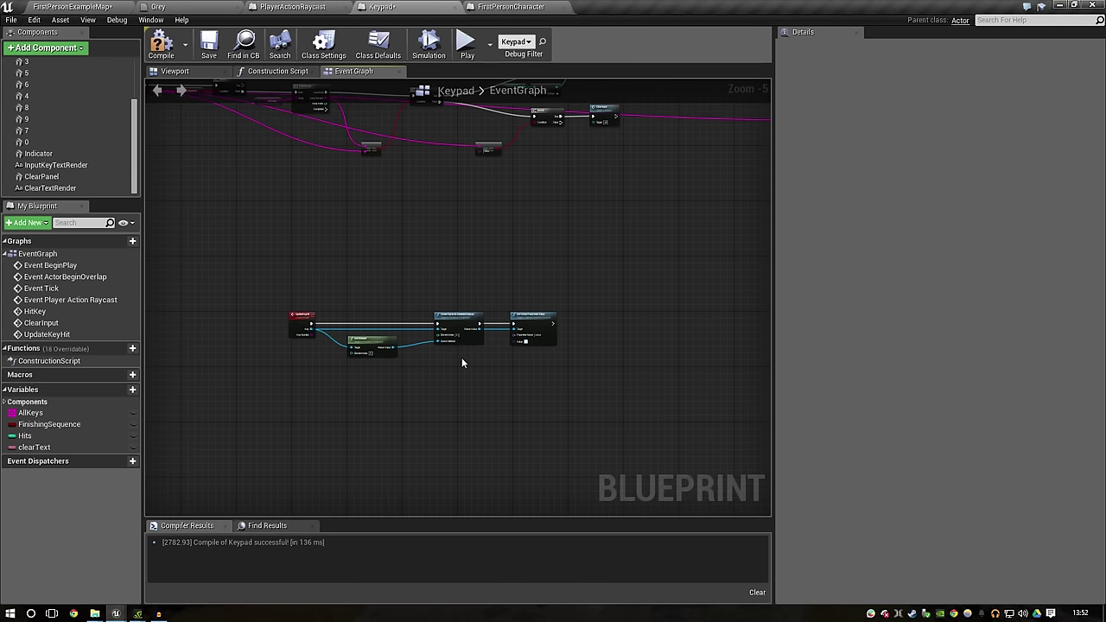
scroll(649, 363, "up", 4)
right_click_drag(450, 293, 376, 328)
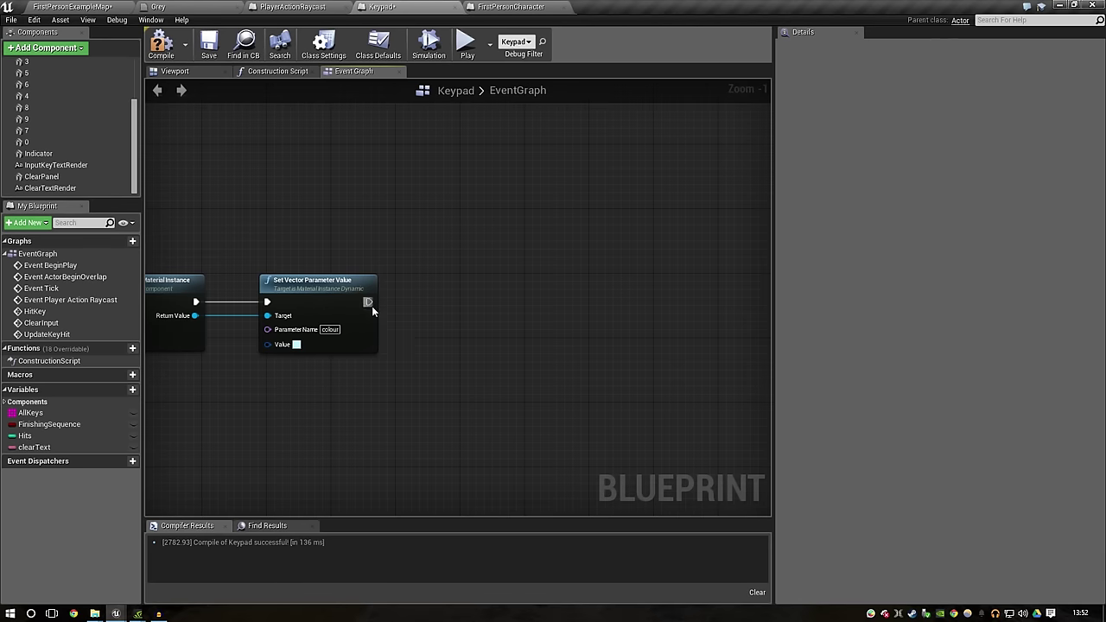
left_click_drag(373, 309, 364, 302)
right_click_drag(314, 322, 760, 320)
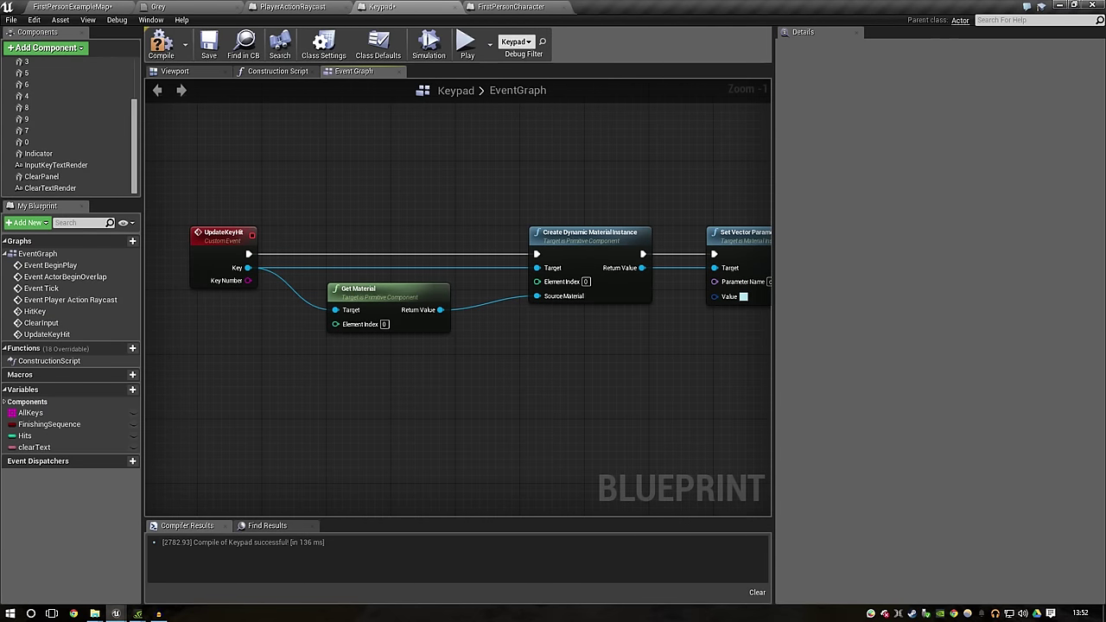
left_click(372, 331)
right_click_drag(372, 331, 331, 244)
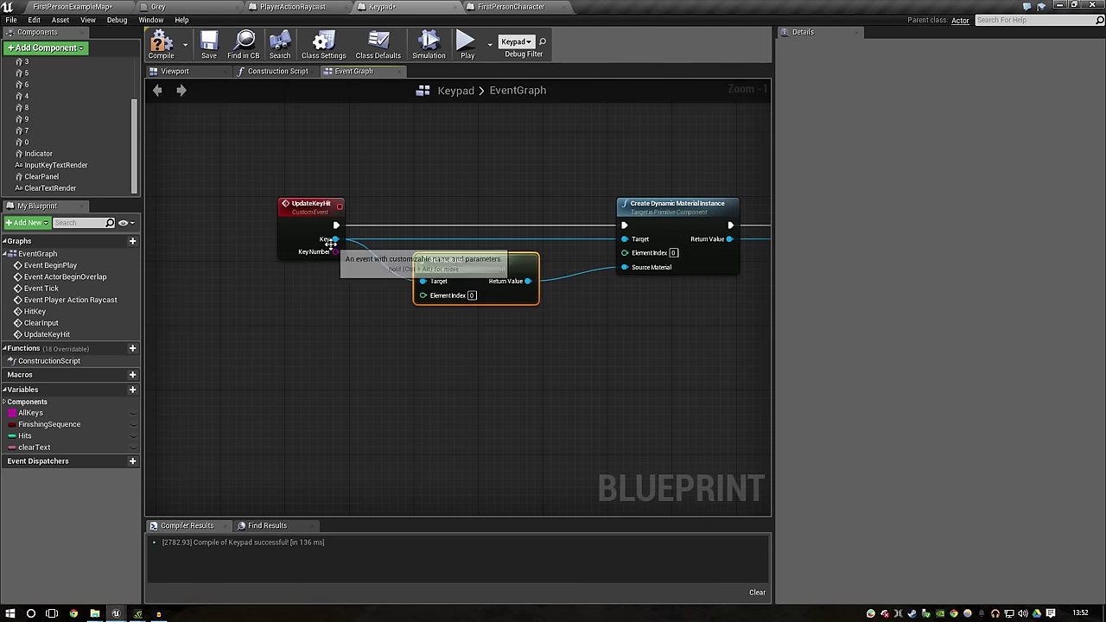
left_click_drag(334, 250, 319, 331)
left_click(685, 327)
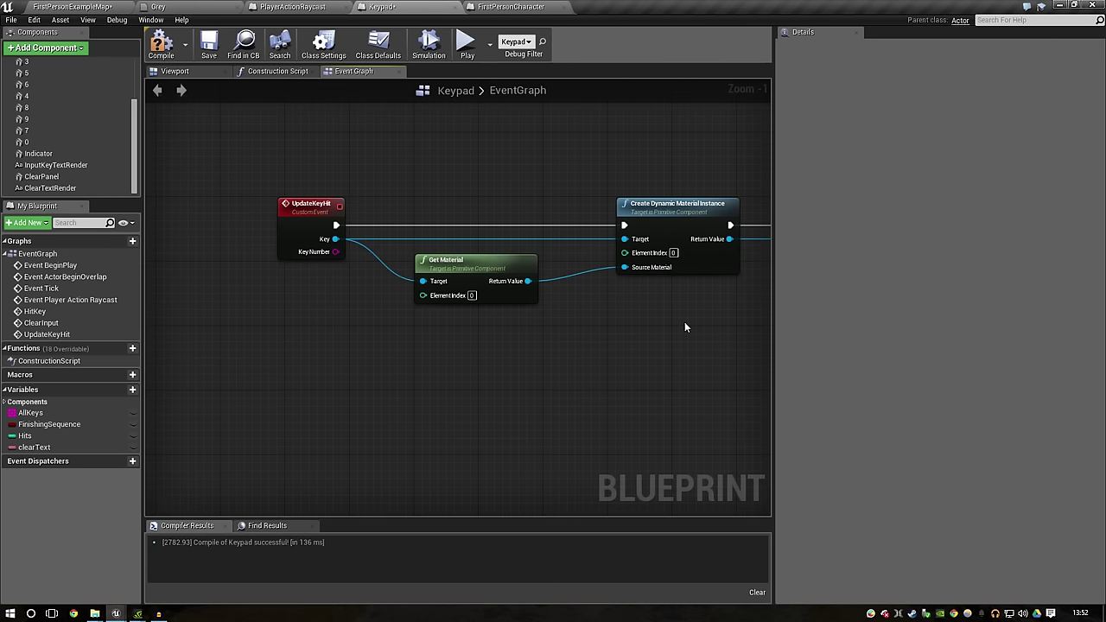
right_click_drag(594, 345, 448, 335)
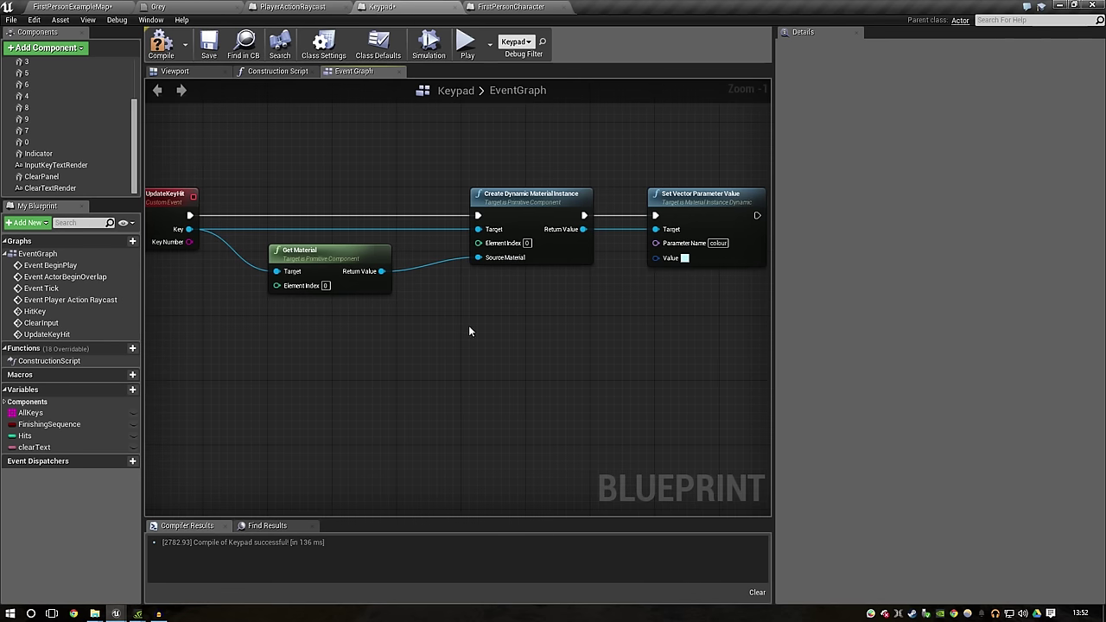
right_click_drag(581, 288, 449, 304)
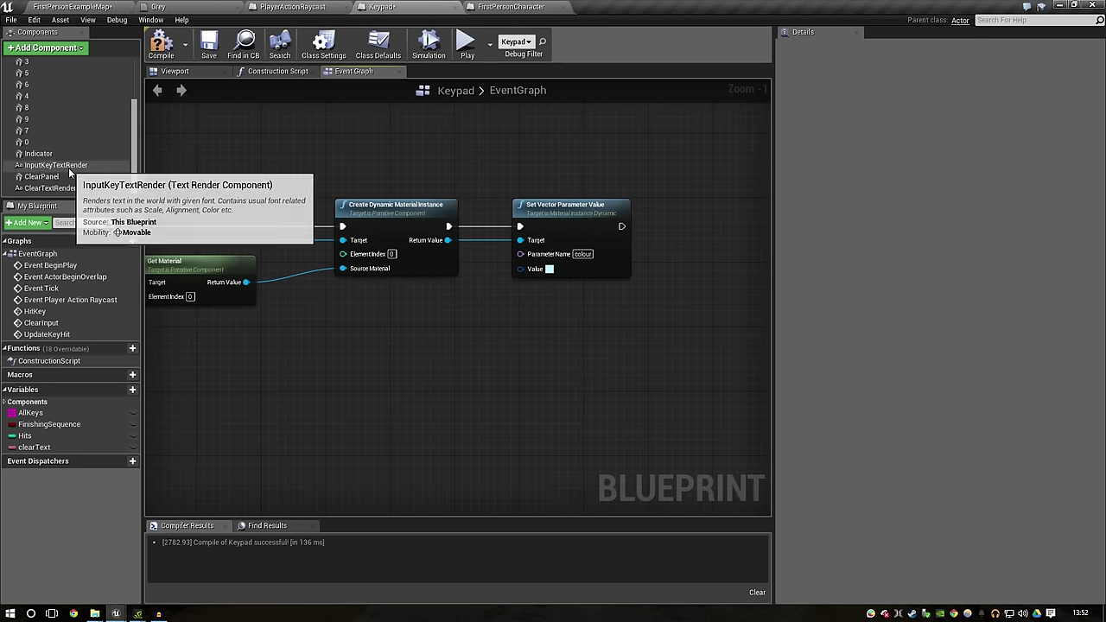
Step: Add a Set Text node for InputKeyTextRender after Set Vector Parameter Value, fed by Key Number
mouse_move(68, 168)
left_mouse_down()
mouse_move(697, 302)
mouse_move(606, 351)
mouse_move(711, 306)
left_mouse_up()
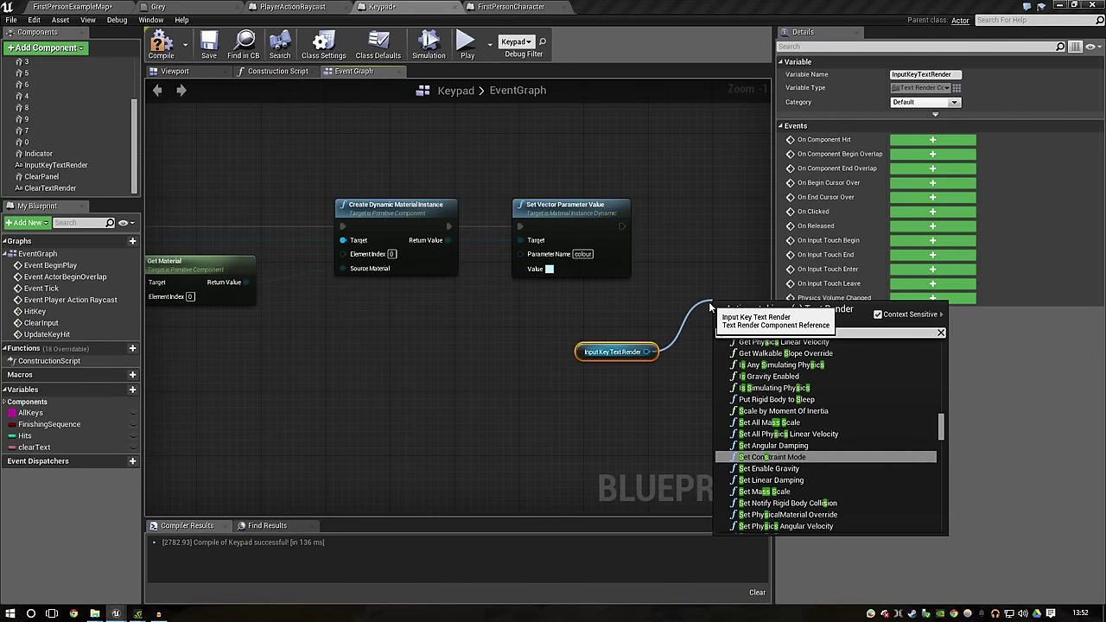
type("text")
key("Return")
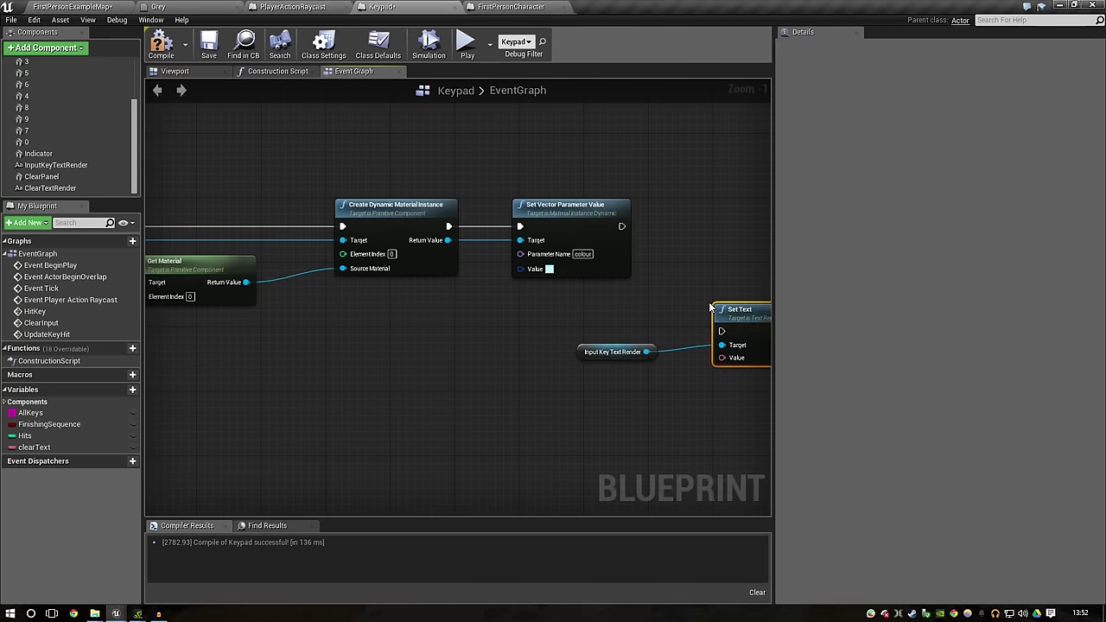
left_click_drag(626, 228, 723, 331)
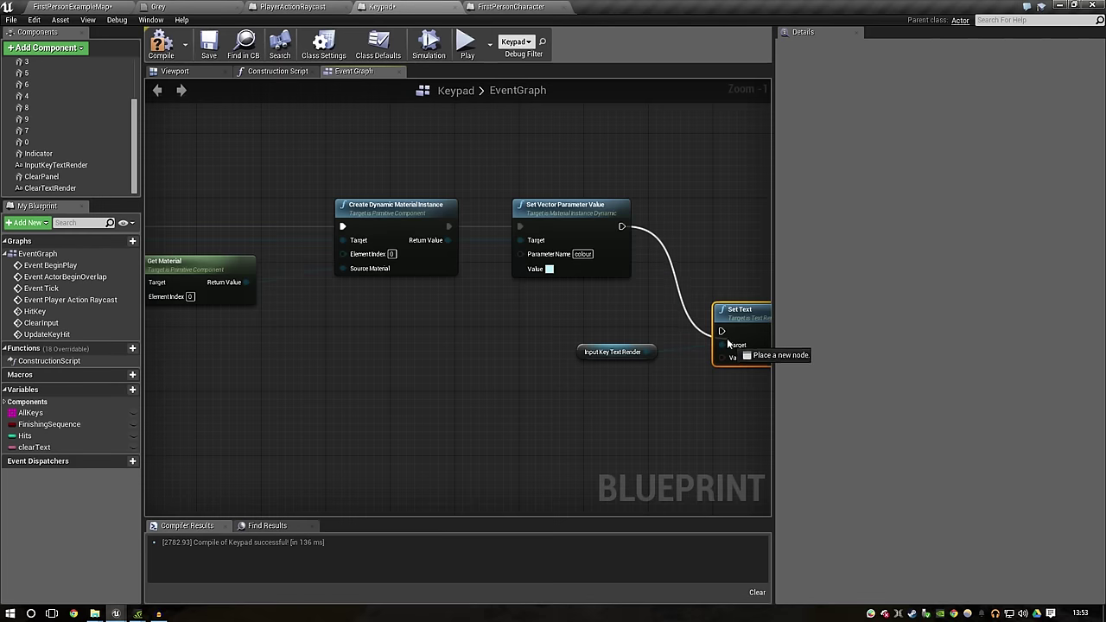
right_click_drag(320, 361, 634, 309)
left_click_drag(367, 199, 457, 307)
Step: Route the pink Key Number wire around the nodes with a reroute bend point
left_click_drag(331, 299, 361, 266)
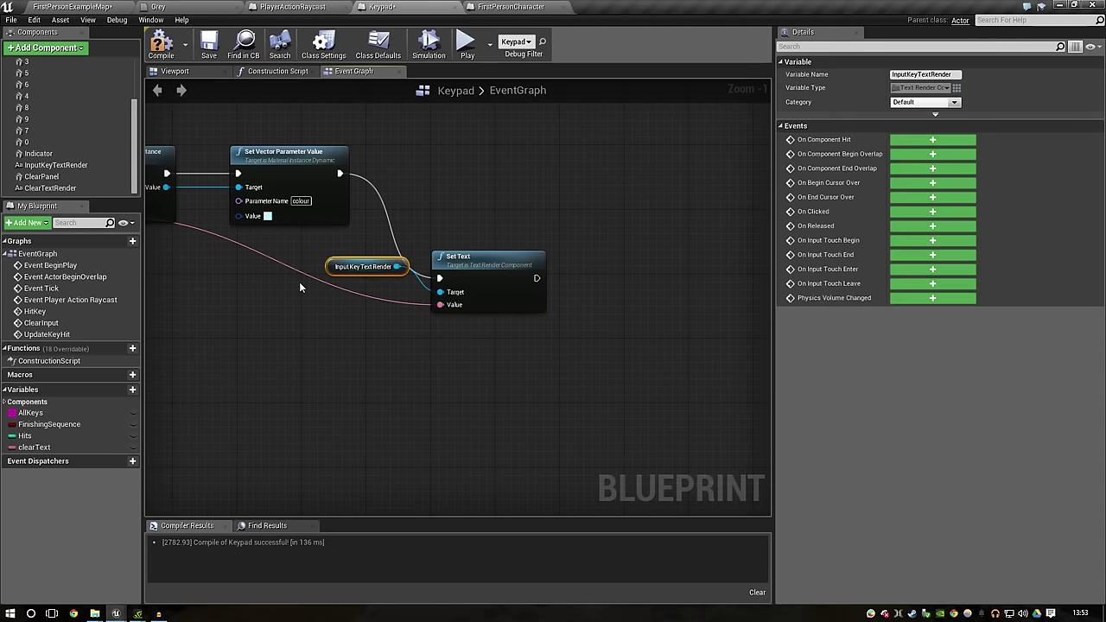
right_click_drag(260, 259, 634, 234)
left_click_drag(465, 200, 551, 326)
mouse_move(552, 327)
right_mouse_down()
mouse_move(433, 317)
mouse_move(640, 311)
right_mouse_up()
double_click(591, 247)
mouse_move(593, 247)
left_mouse_down()
mouse_move(413, 250)
mouse_move(435, 297)
left_mouse_up()
mouse_move(566, 266)
right_mouse_down()
mouse_move(368, 305)
mouse_move(548, 286)
right_mouse_up()
Step: Scroll and pan across the graph to review the finished Set Text chain
scroll(368, 305, "down", 3)
scroll(548, 287, "up", 4)
right_click_drag(646, 213, 506, 311)
scroll(455, 395, "down", 4)
mouse_move(454, 395)
right_mouse_down()
mouse_move(289, 473)
mouse_move(159, 435)
right_mouse_up()
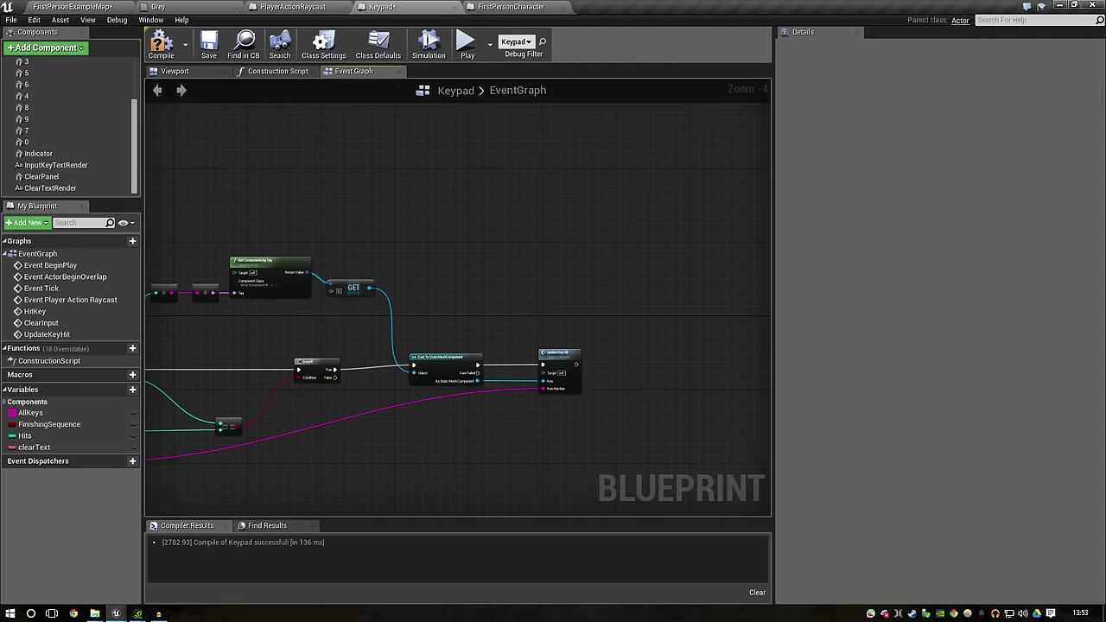
scroll(251, 195, "down", 4)
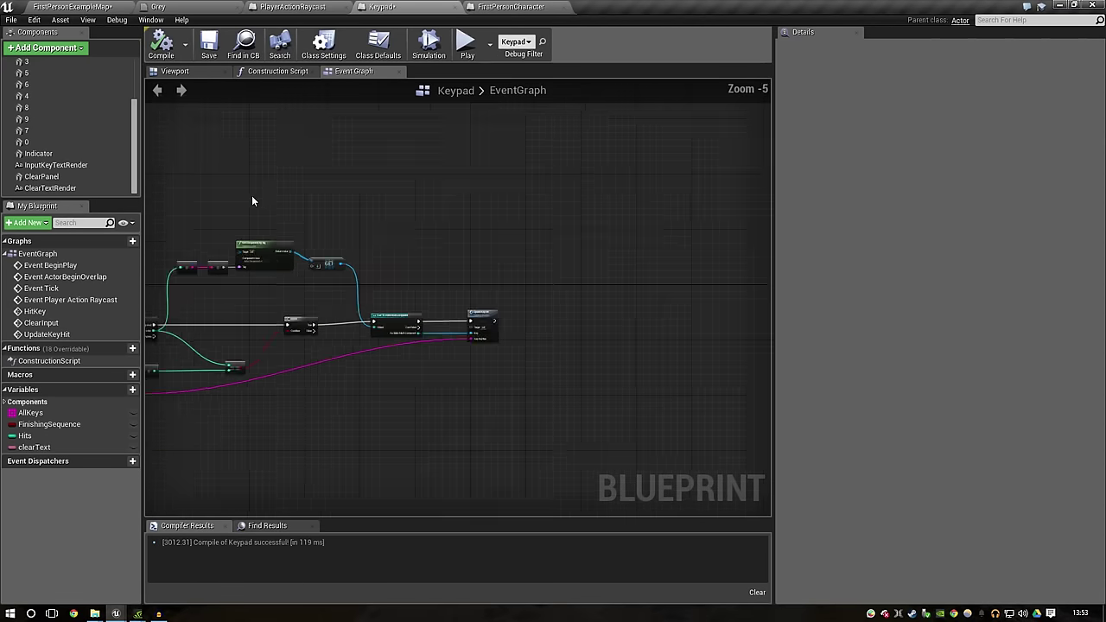
scroll(447, 327, "down", 3)
scroll(447, 327, "up", 2)
scroll(481, 295, "up", 2)
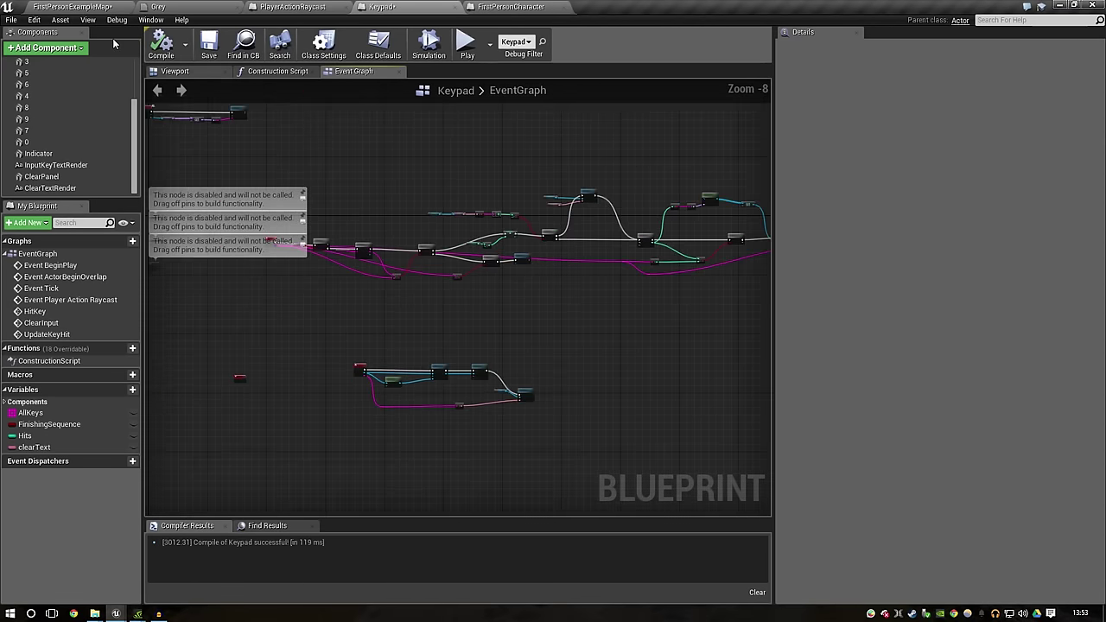
Step: Play-test the example map, walking to the keypad and pressing several digits
left_click(74, 6)
left_click(537, 42)
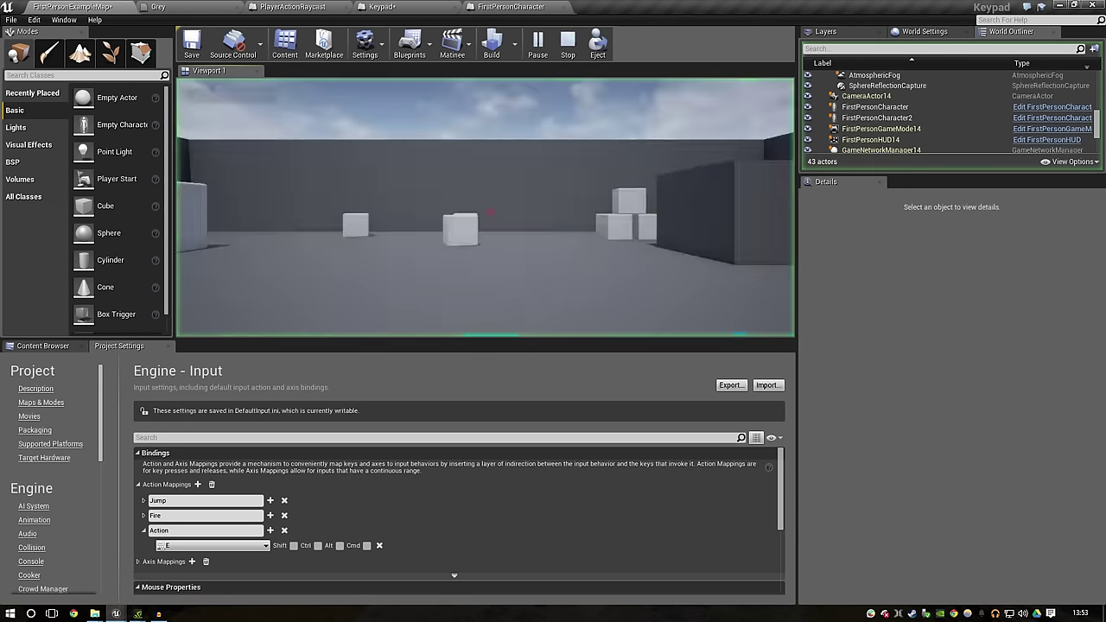
key("w")
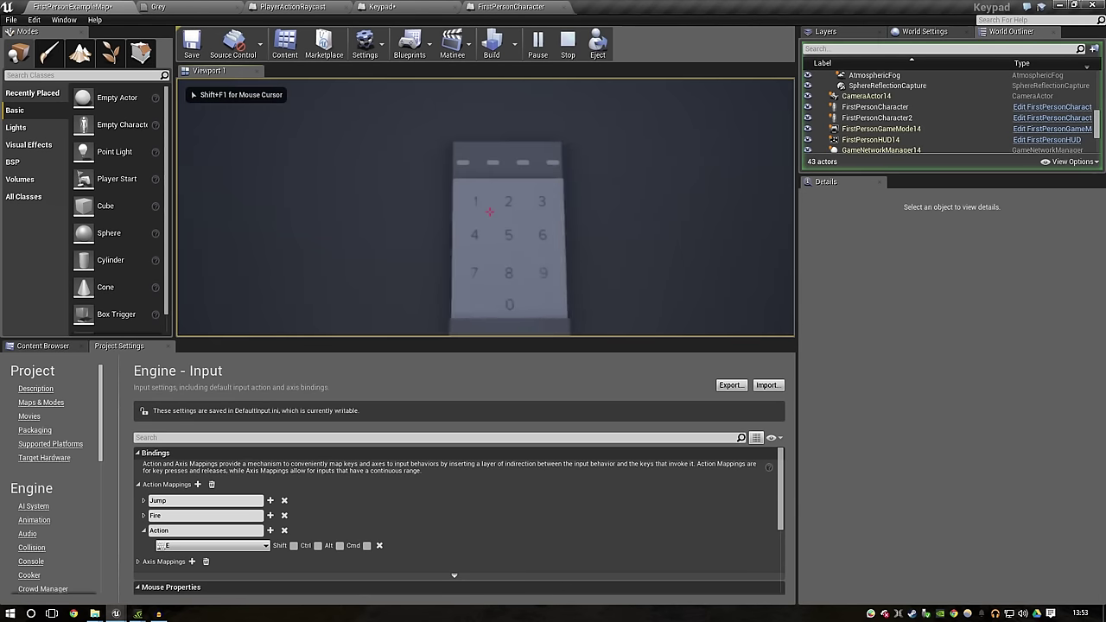
key("e")
key("w")
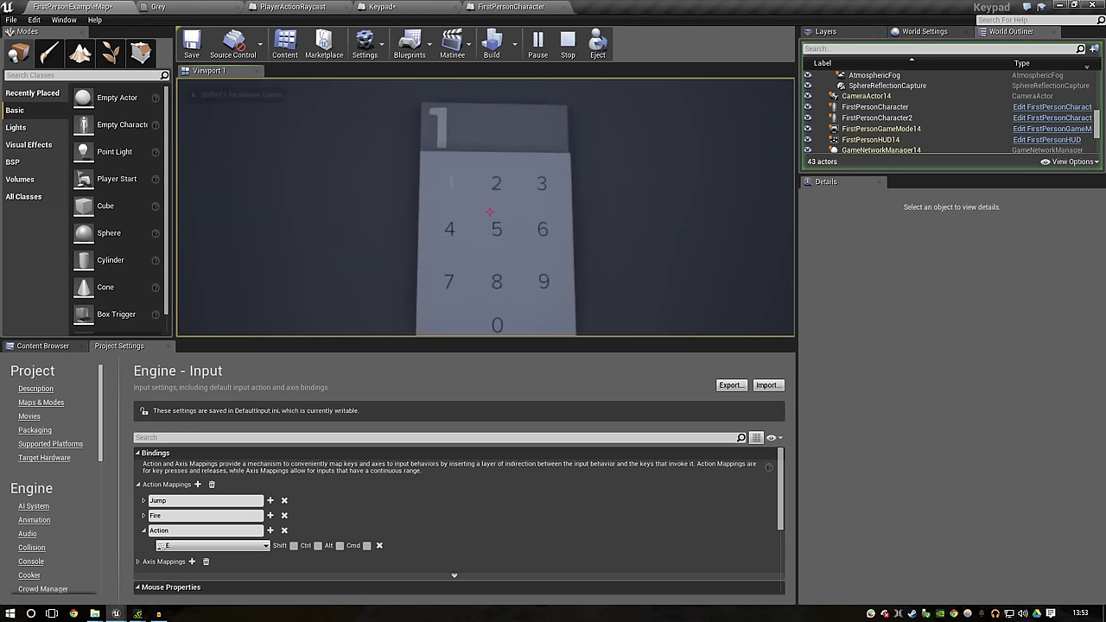
key("e")
key("e")
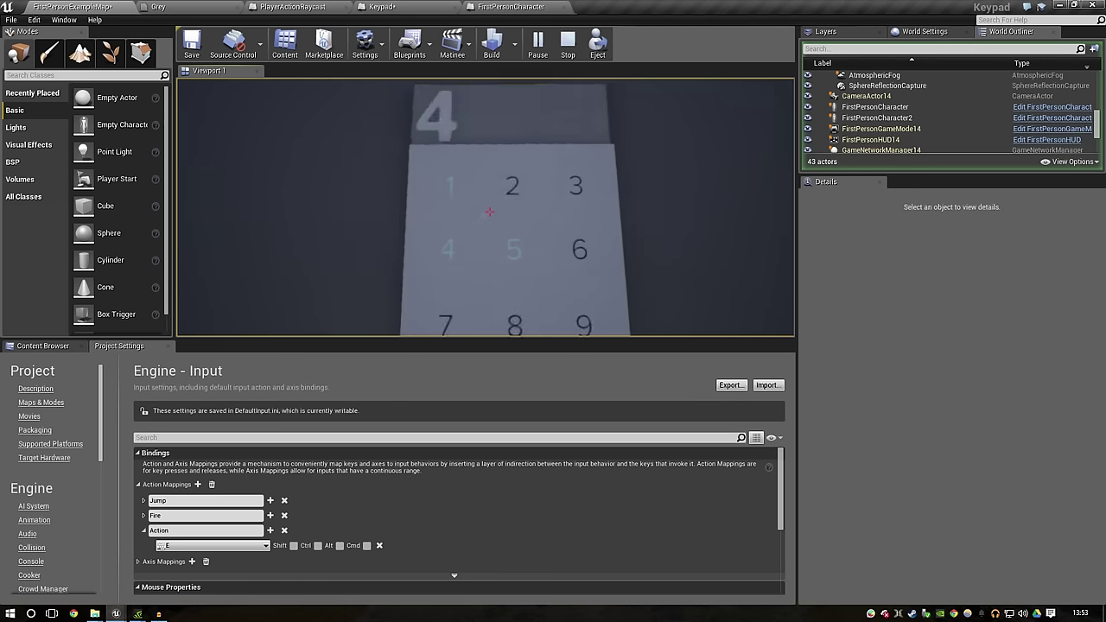
key("e")
key("e")
key("e")
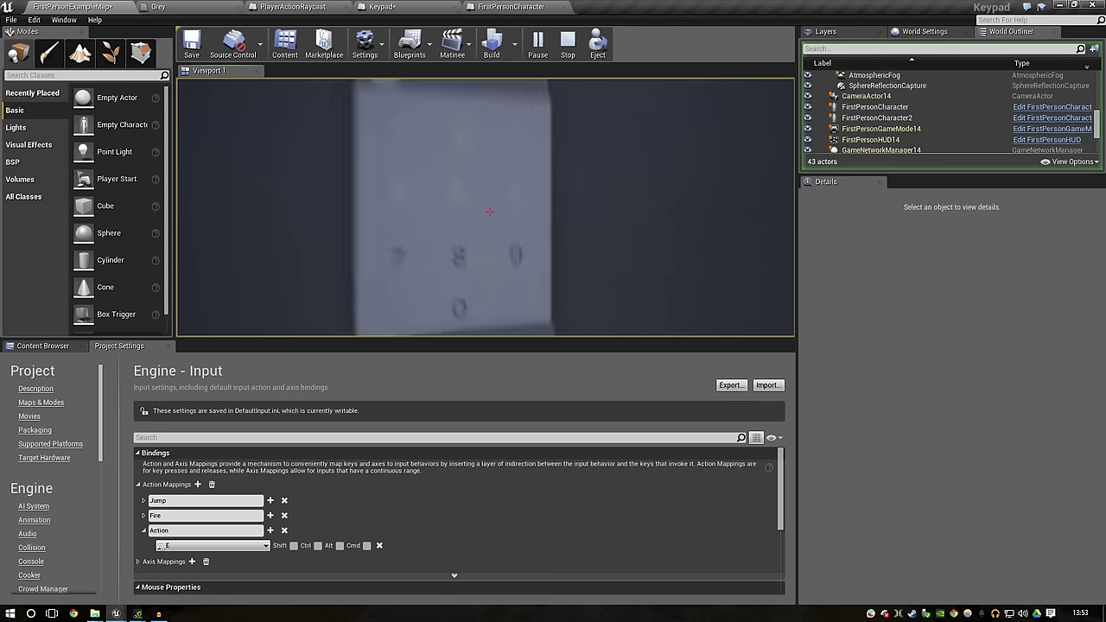
key("e")
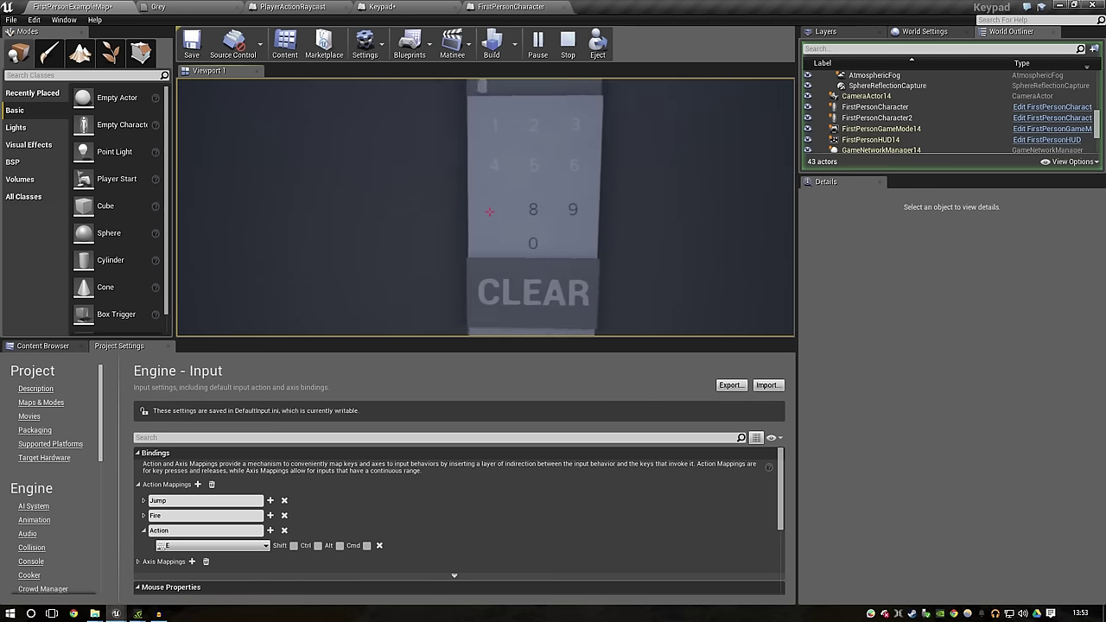
key("e")
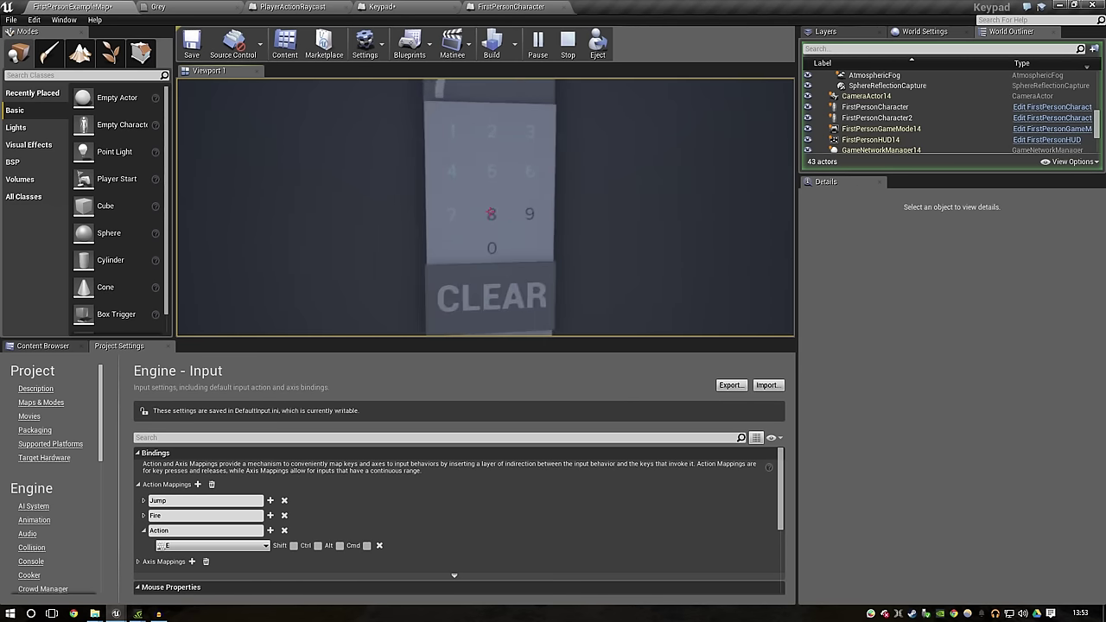
key("e")
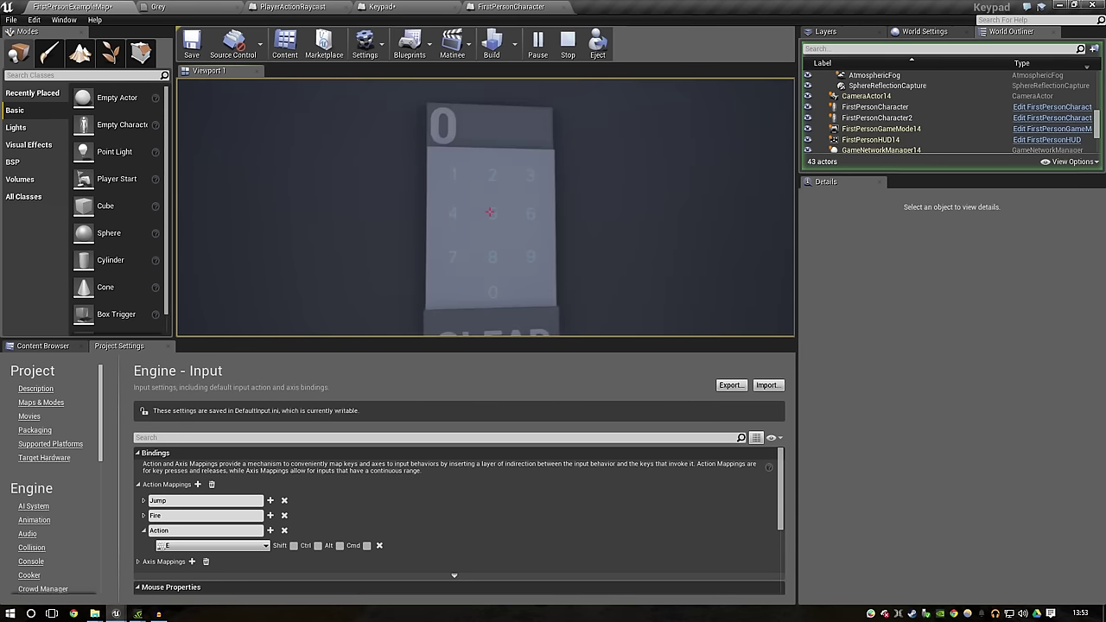
Step: Stop the test and lower the keypad to Z 262 cm
key("Escape")
left_click_drag(482, 199, 480, 253)
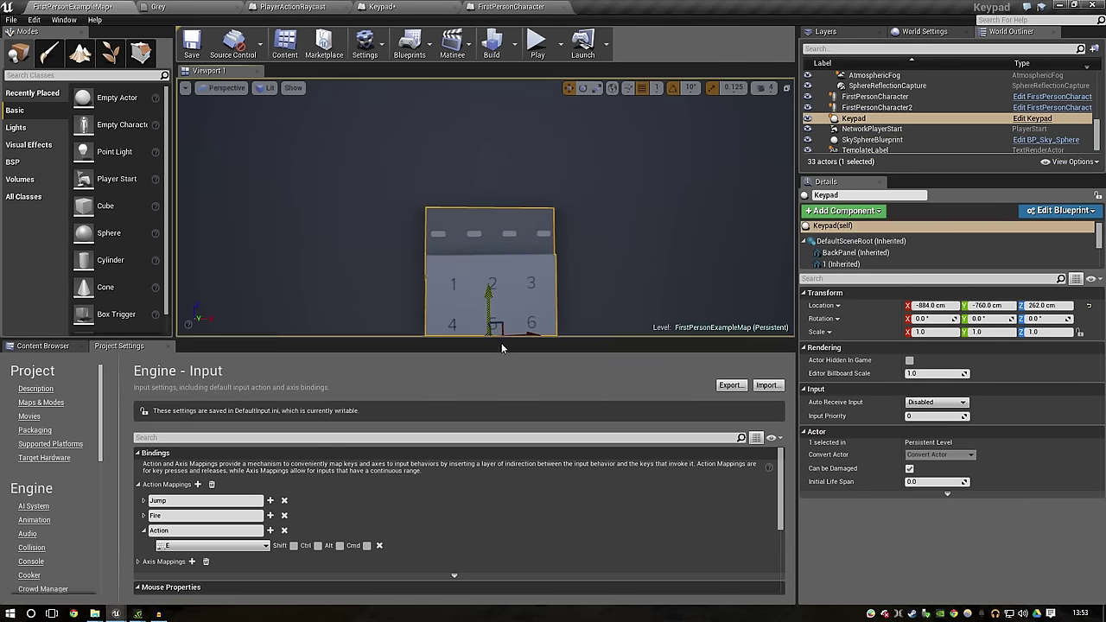
left_click_drag(571, 339, 570, 474)
Step: Play again and press keypad digits 0, 1, 2, 3, watching the display update
left_click(538, 42)
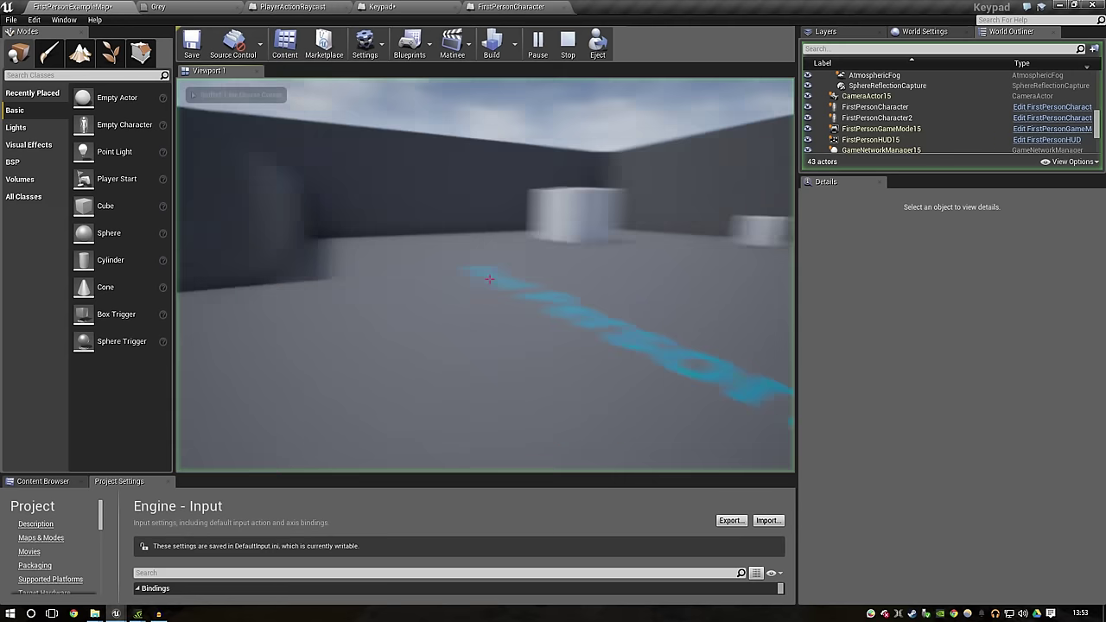
key("w")
left_click(489, 279)
left_click(489, 279)
left_click(489, 279)
left_click(489, 279)
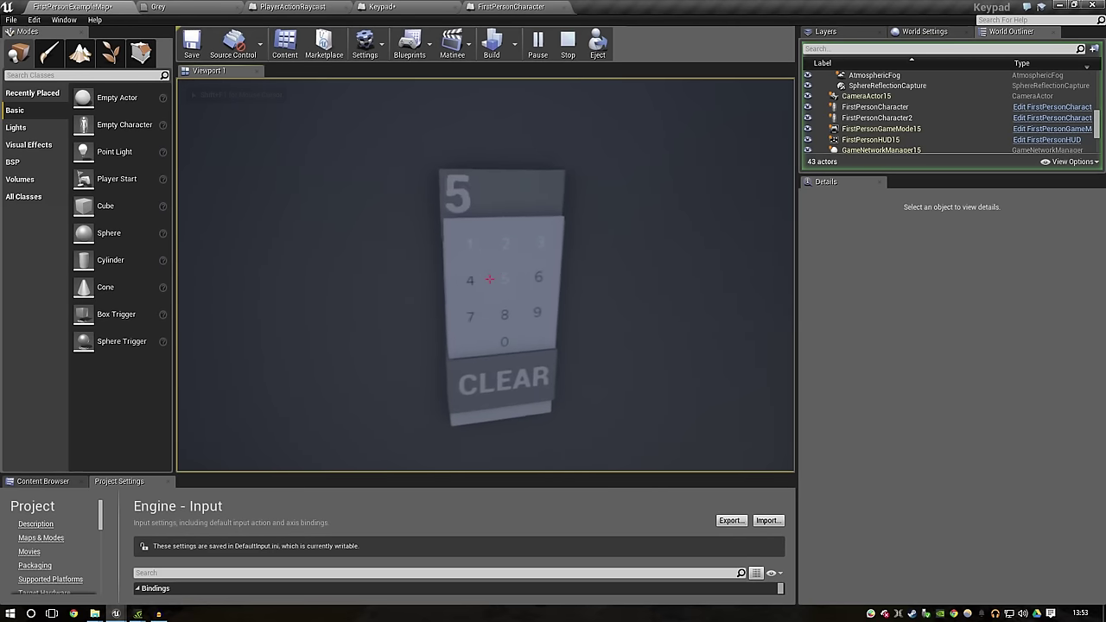
left_click(489, 279)
left_click(490, 279)
left_click(489, 279)
left_click(489, 280)
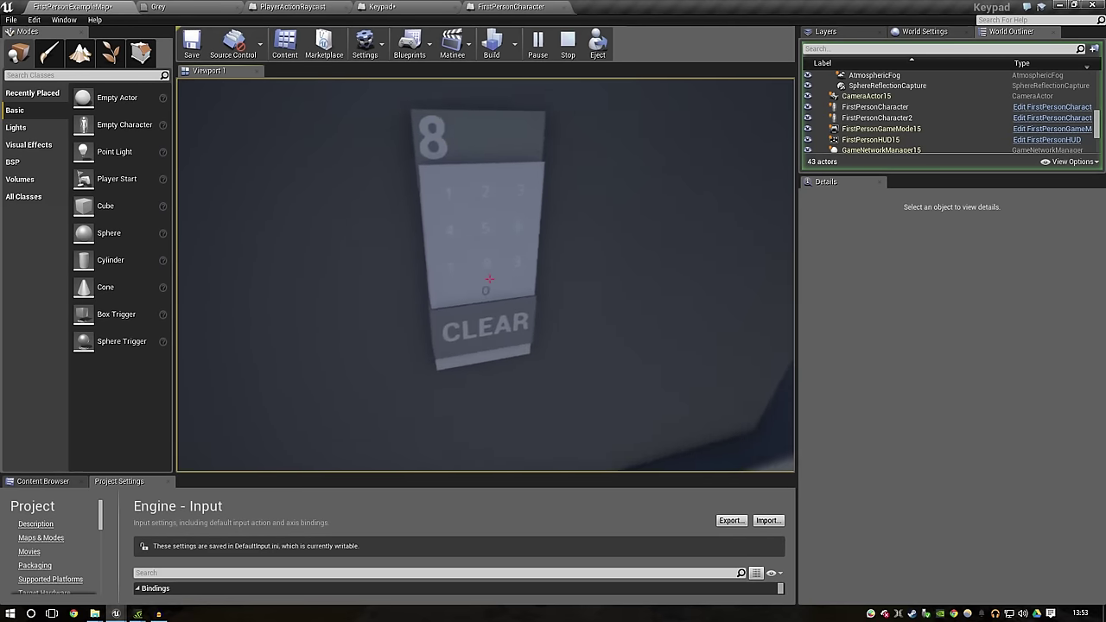
left_click(490, 279)
left_click(489, 279)
left_click(490, 279)
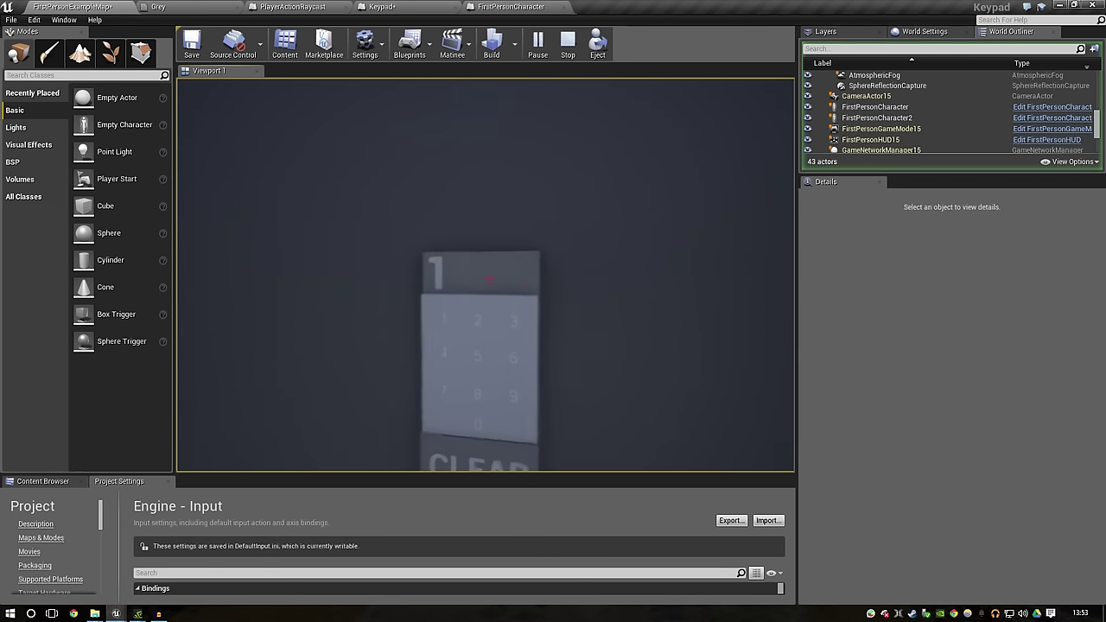
left_click(489, 279)
left_click(489, 279)
left_click(490, 279)
key("Escape")
scroll(662, 264, "down", 4)
mouse_move(469, 440)
right_mouse_down()
mouse_move(504, 237)
mouse_move(435, 227)
right_mouse_up()
Step: Save the Keypad blueprint and bring the UpdateKeyHit nodes into view
left_click(380, 6)
left_click(209, 44)
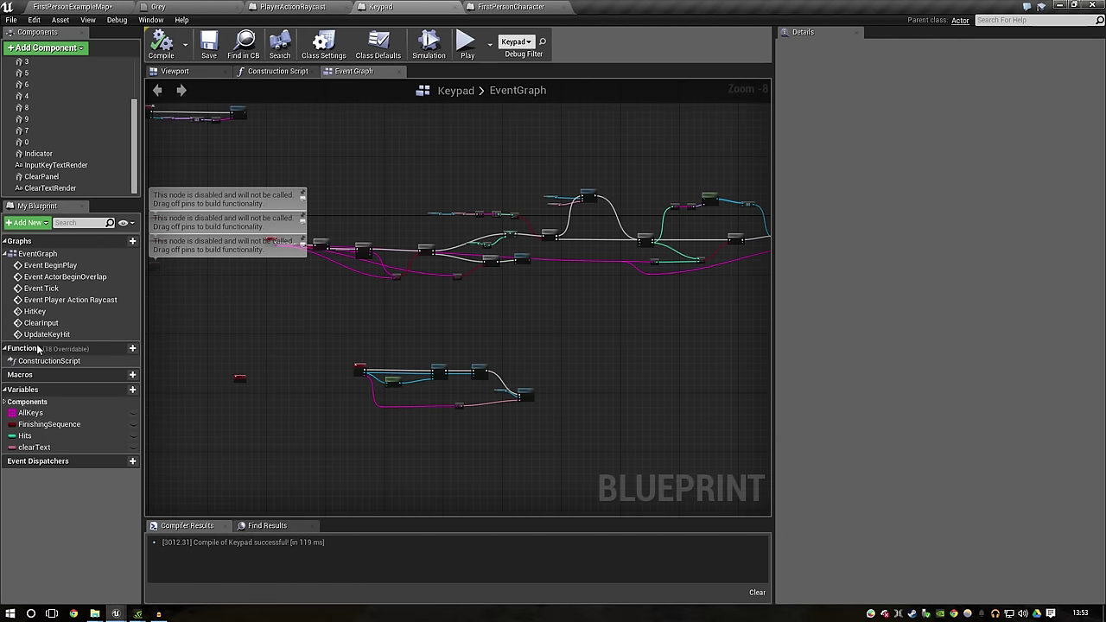
scroll(412, 298, "up", 4)
right_click_drag(299, 427, 362, 346)
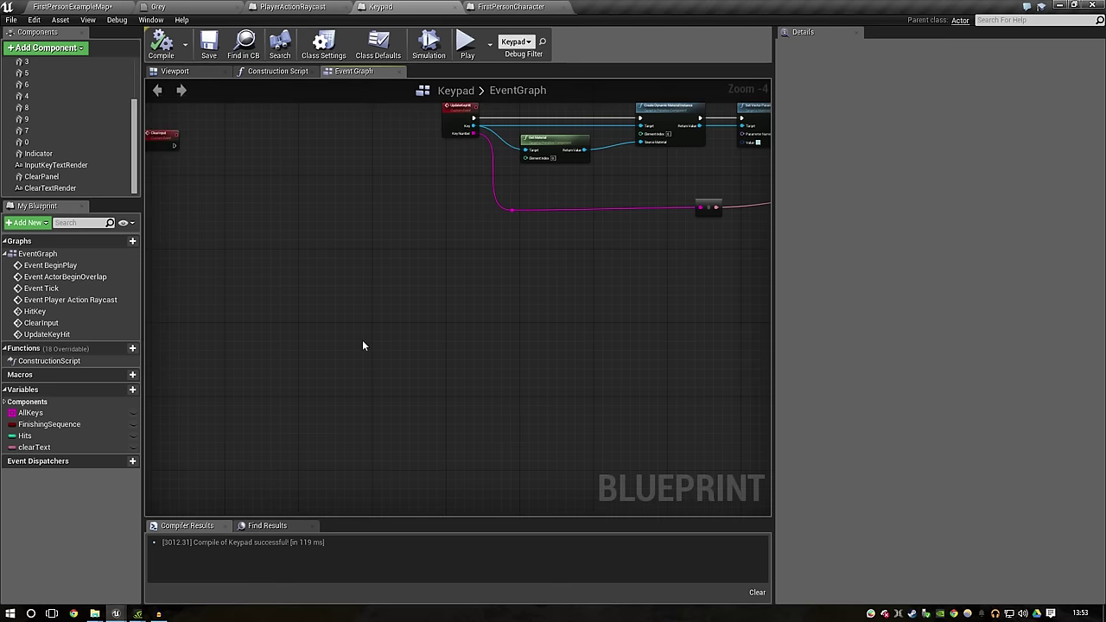
Step: Add a custom event named AppendKeysHitInOrder to the EventGraph
right_click(363, 343)
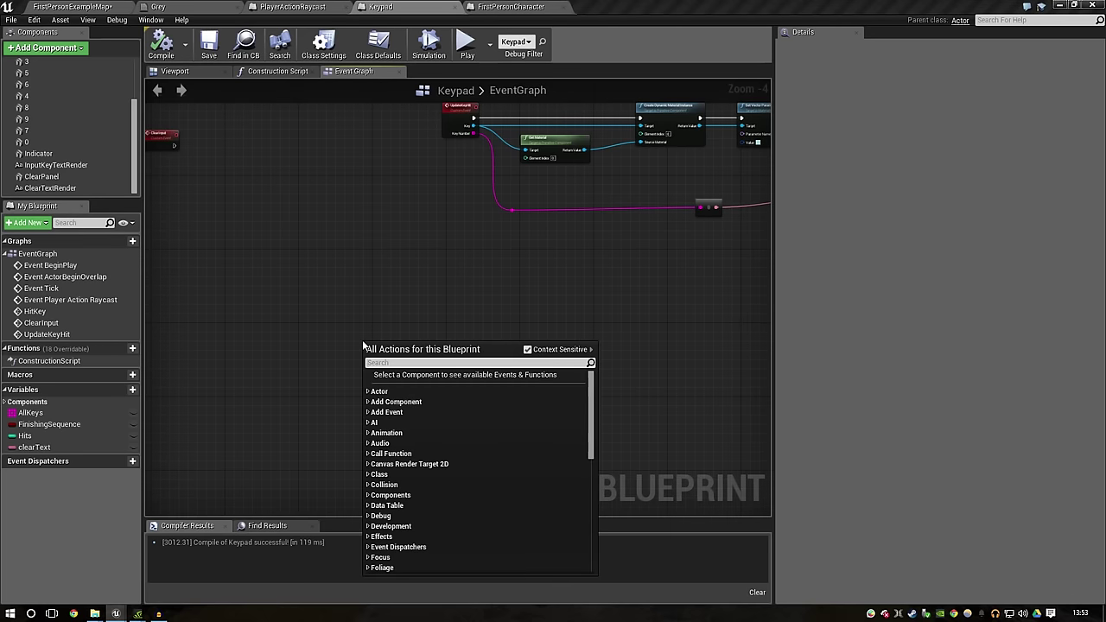
type("cus")
key("Up")
key("Return")
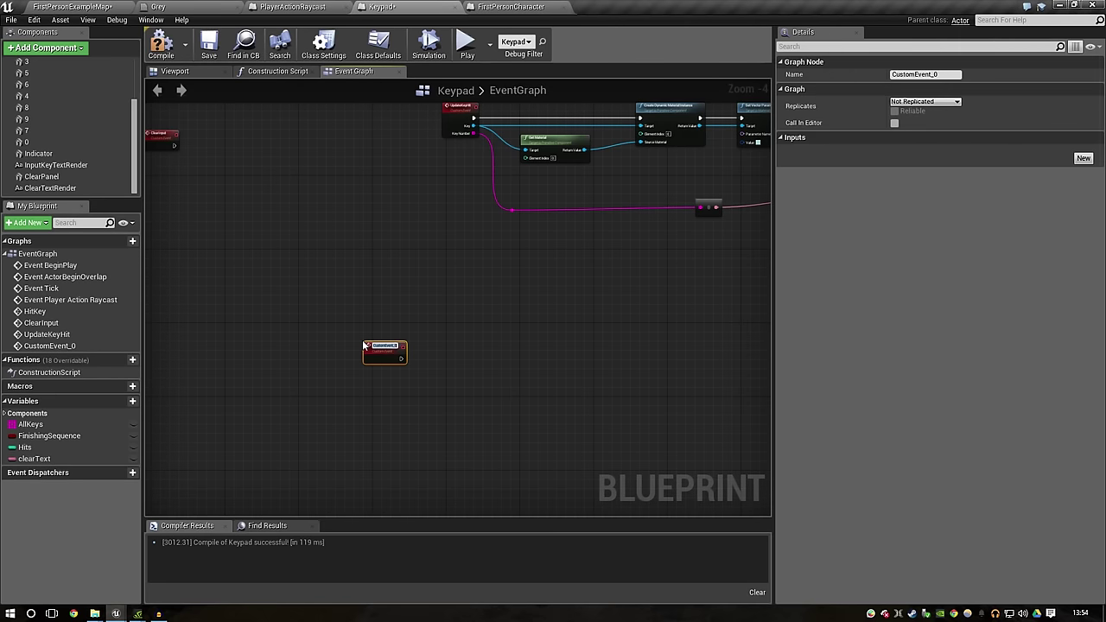
type("AppendKeys")
type("T")
type("o")
scroll(364, 346, "up", 4)
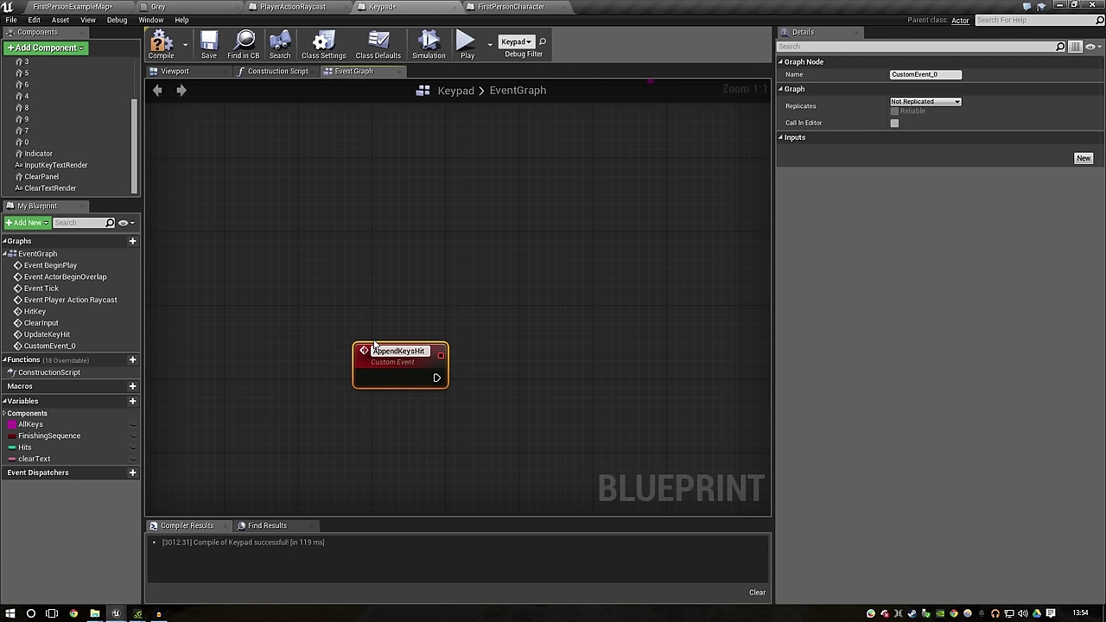
type("InOrder")
key("Return")
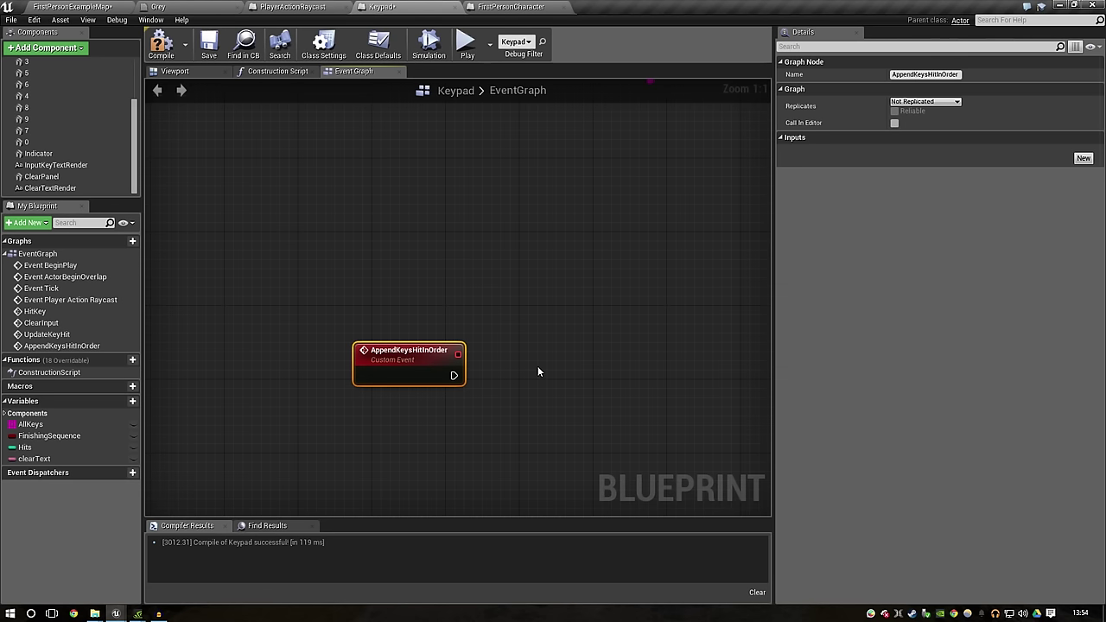
Step: Reposition the graph view around the AppendKeysHitInOrder event node
right_click_drag(538, 369, 421, 363)
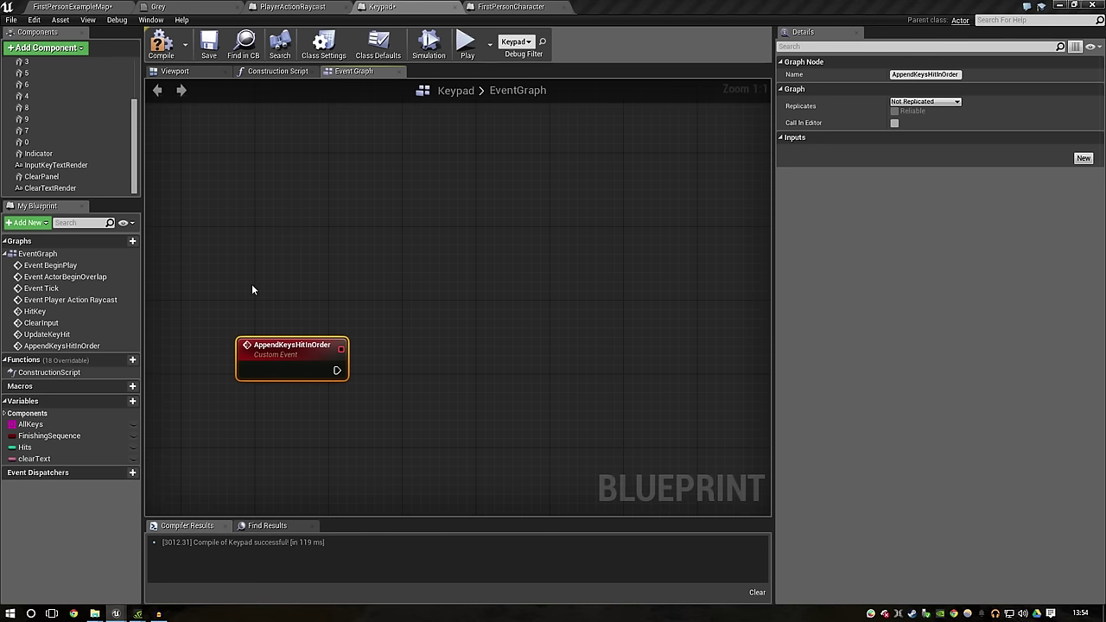
right_click_drag(510, 353, 463, 307)
left_click(463, 306)
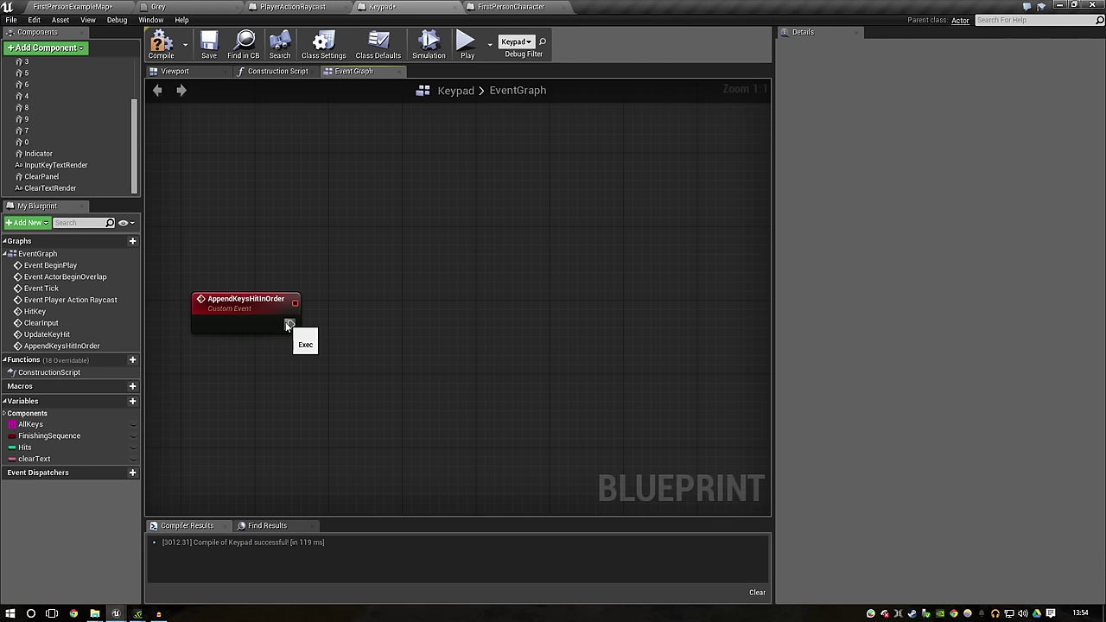
right_click_drag(398, 249, 312, 374)
scroll(317, 370, "down", 4)
scroll(317, 369, "up", 3)
scroll(297, 384, "up", 1)
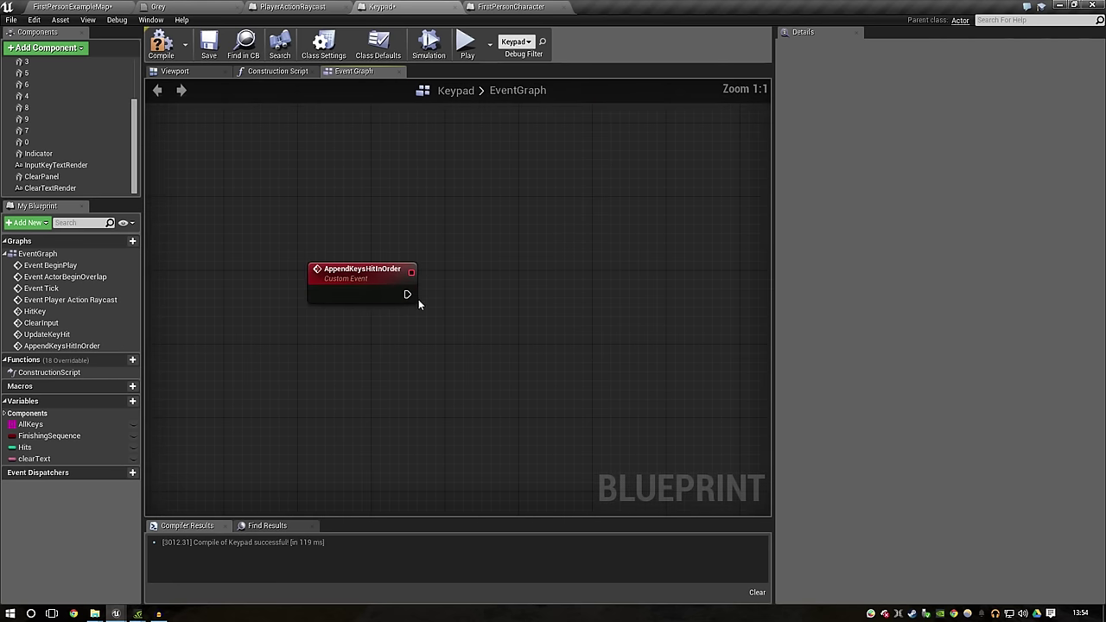
left_click(303, 311)
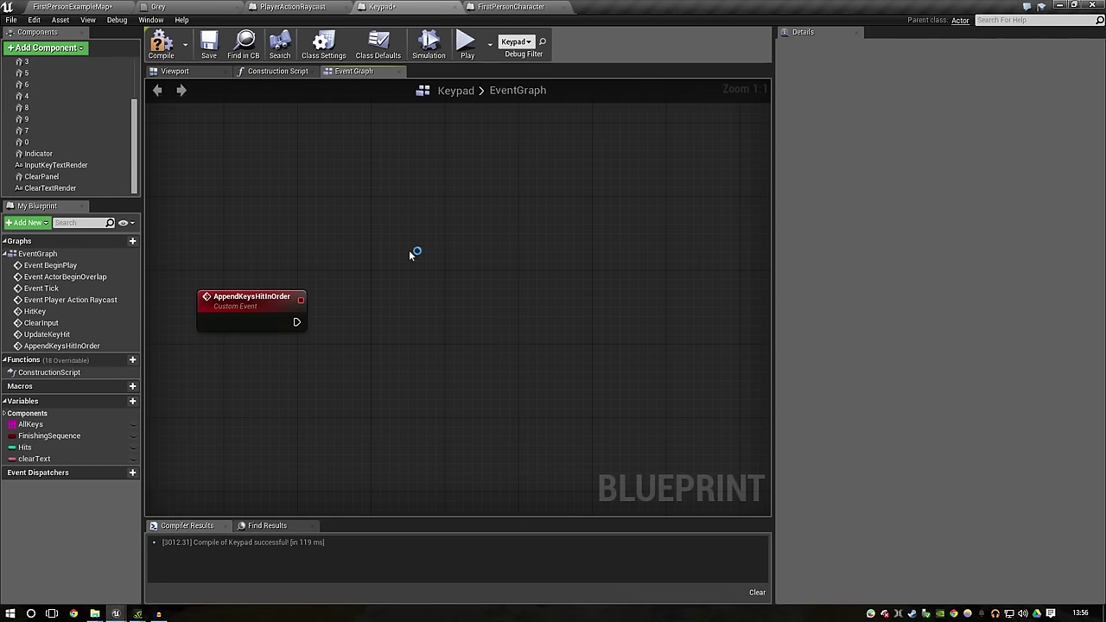
right_click(358, 318)
left_click(268, 363)
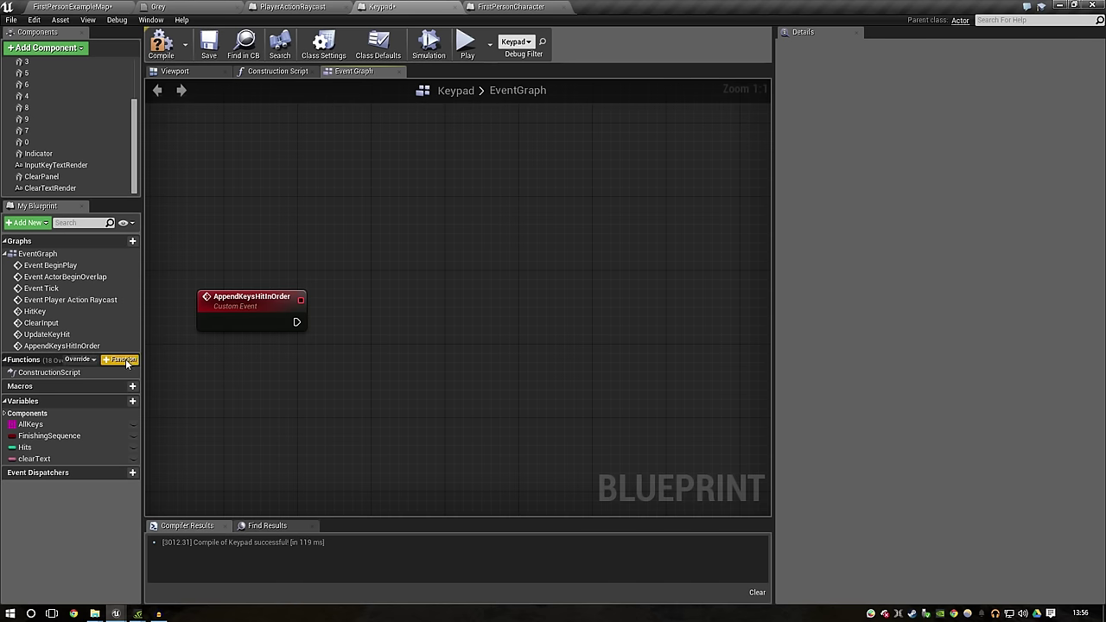
Step: Create the String array variable HitKeysInOrder and drop a Get node for it into the graph
left_click(132, 401)
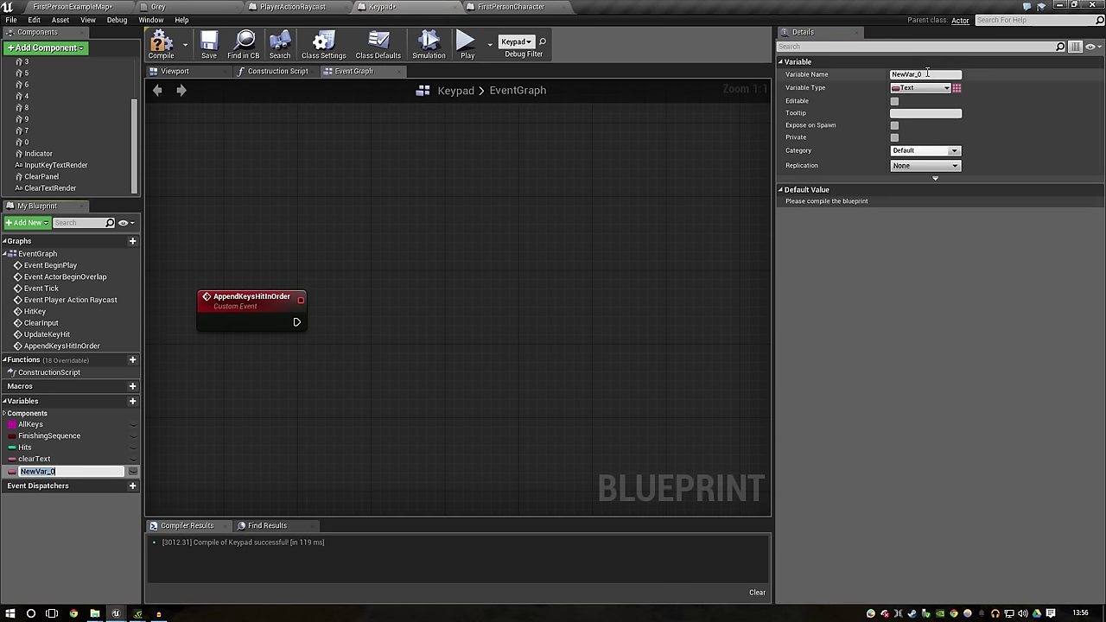
key("Return")
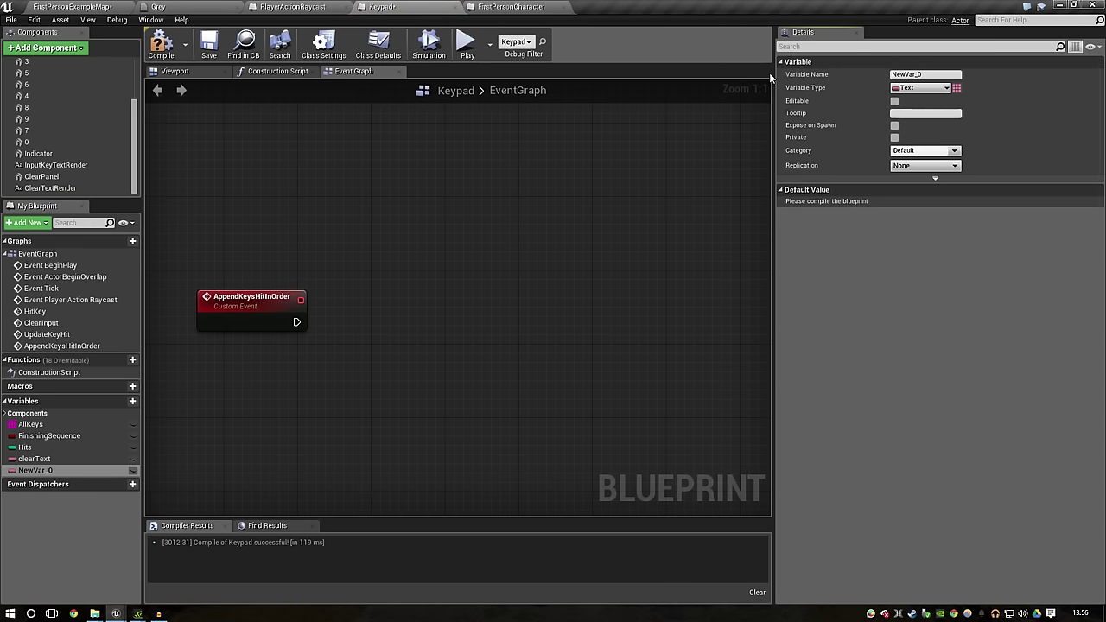
left_click(947, 76)
type("HitKeysIn")
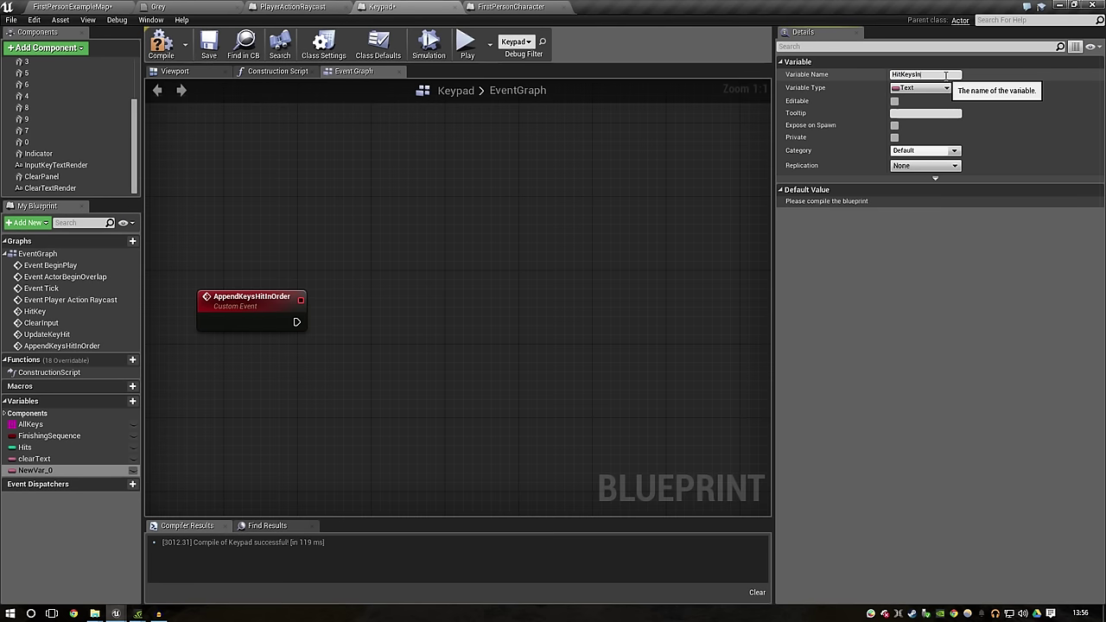
key("Return")
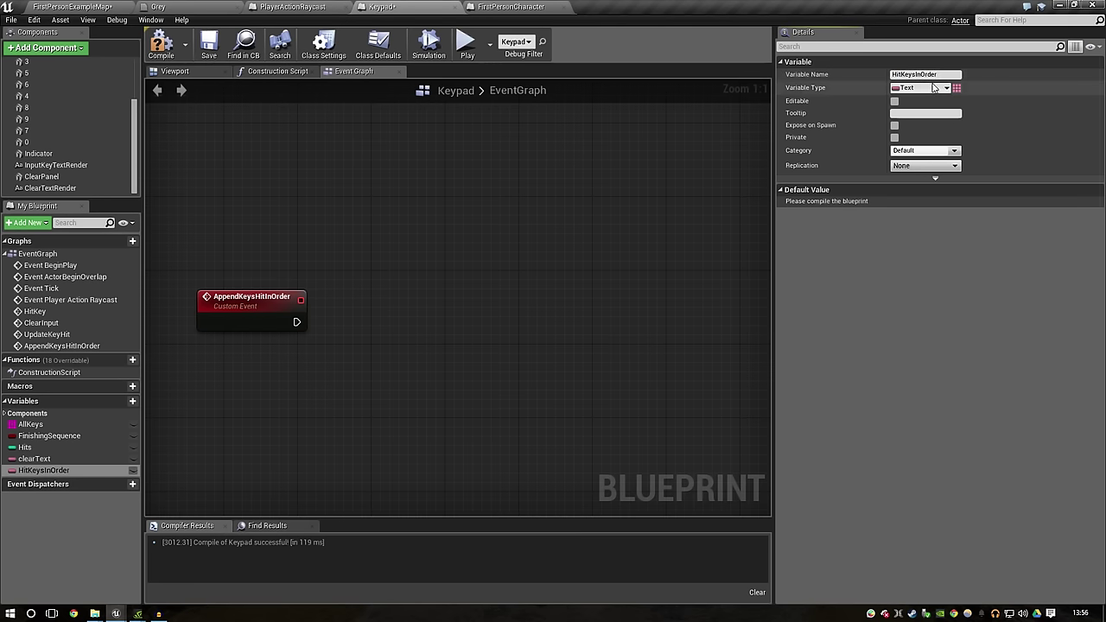
left_click(933, 88)
type("string")
key("Return")
left_click(957, 88)
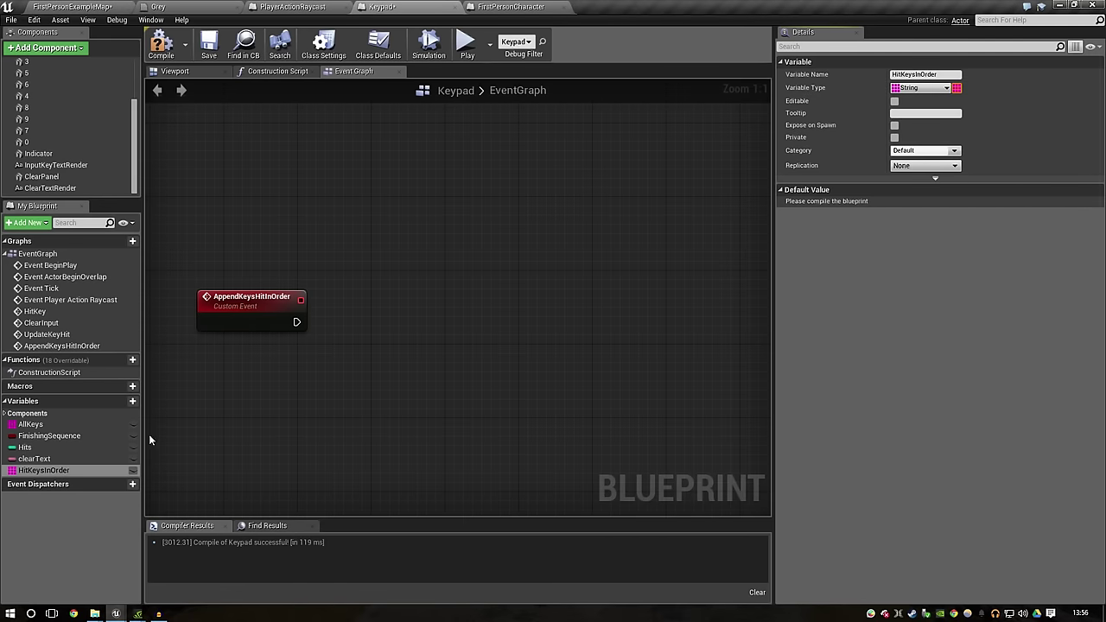
mouse_move(94, 470)
left_mouse_down()
mouse_move(409, 336)
mouse_move(433, 338)
left_mouse_up()
left_click(428, 348)
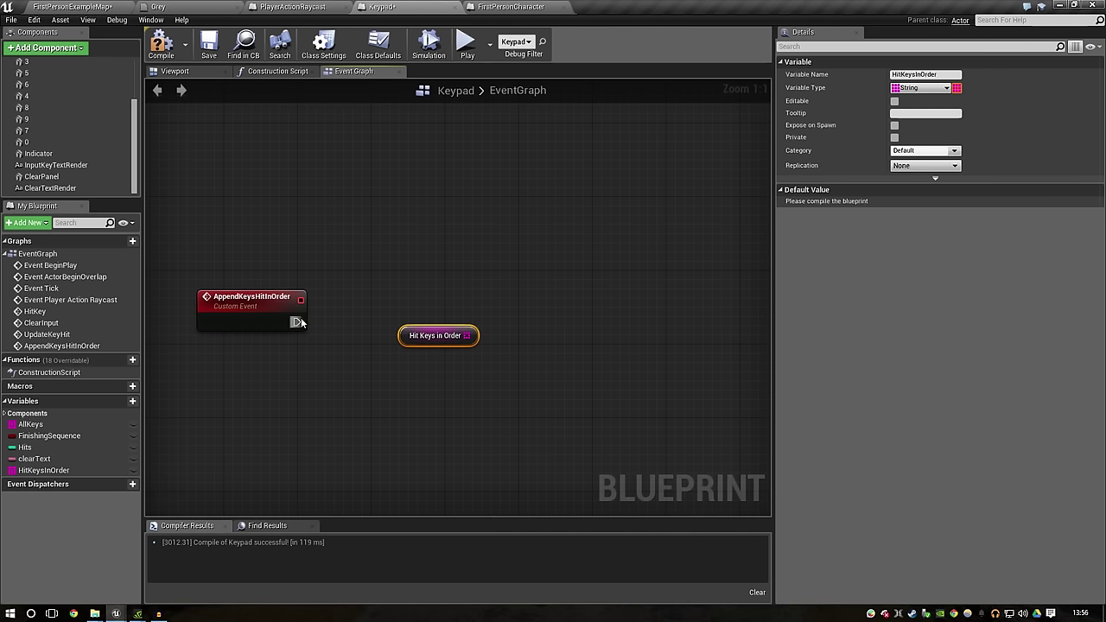
Step: Add an Append array node fed by Hit Keys in Order
mouse_move(425, 337)
left_mouse_down()
mouse_move(415, 346)
mouse_move(542, 325)
left_mouse_up()
type("append")
key("Return")
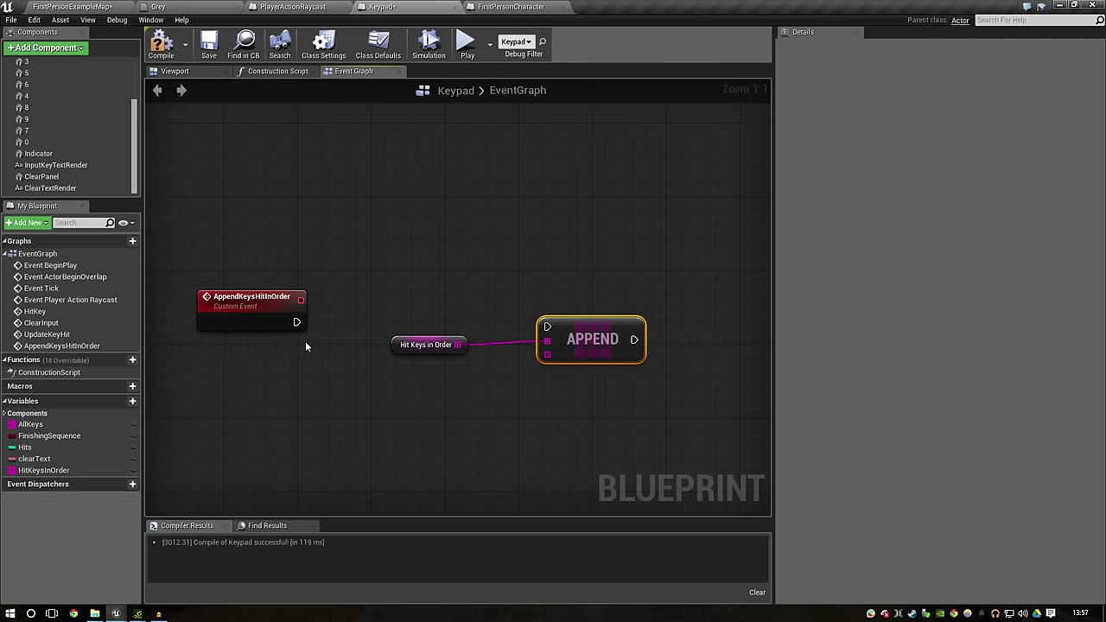
scroll(371, 412, "down", 7)
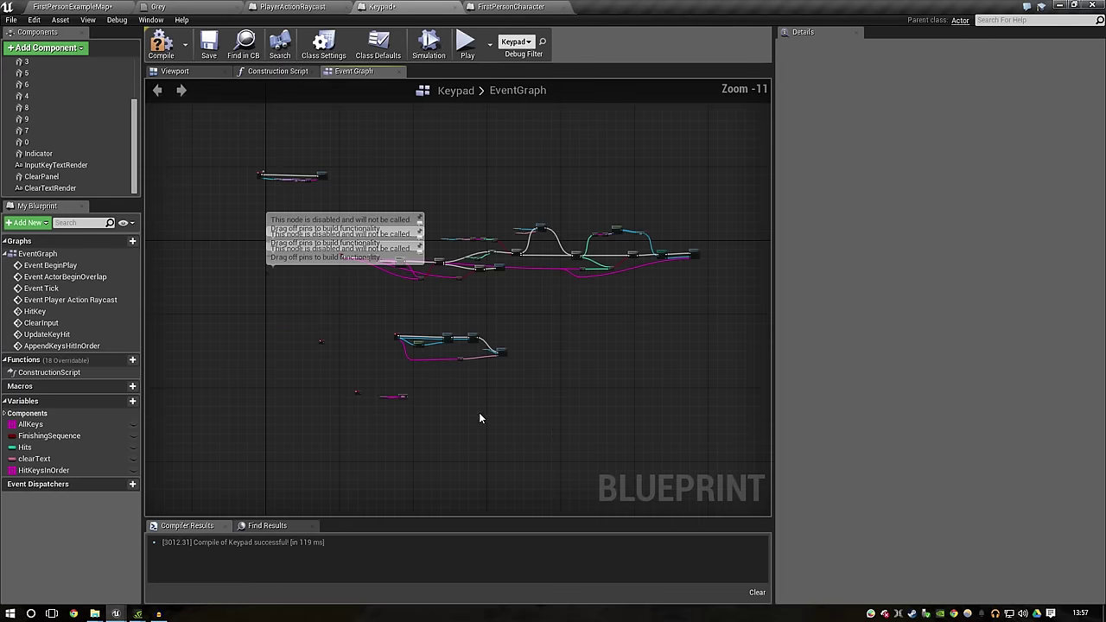
scroll(332, 439, "up", 4)
Step: Give AppendKeysHitInOrder a String input named KeyHit and compile
left_click(307, 380)
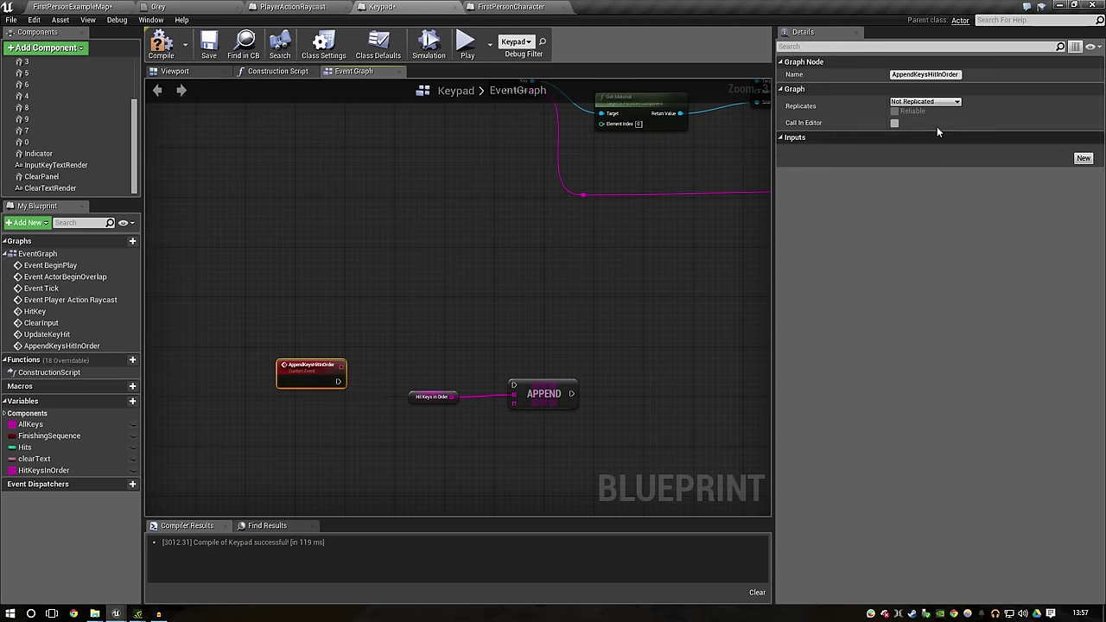
left_click(1081, 158)
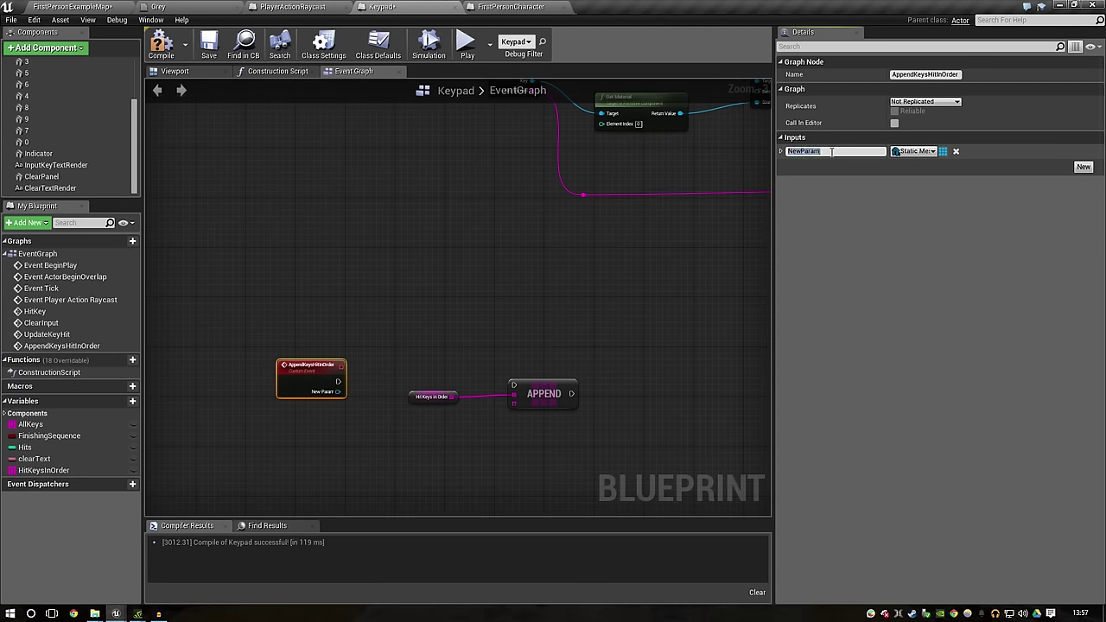
type("KeyHit")
key("Return")
left_click(915, 151)
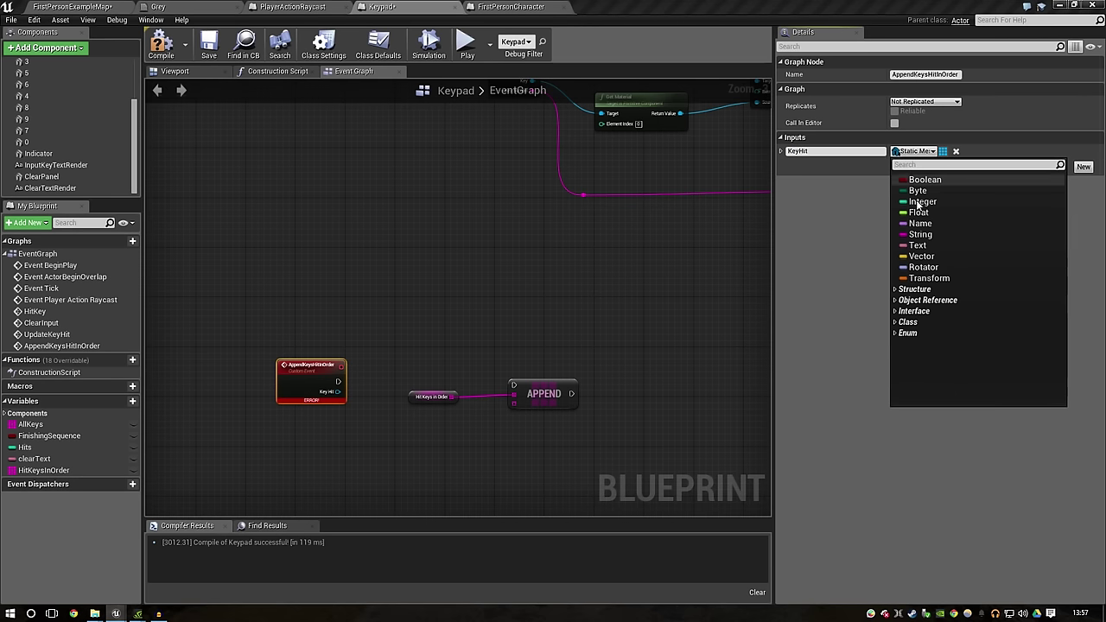
left_click(922, 234)
left_click(161, 45)
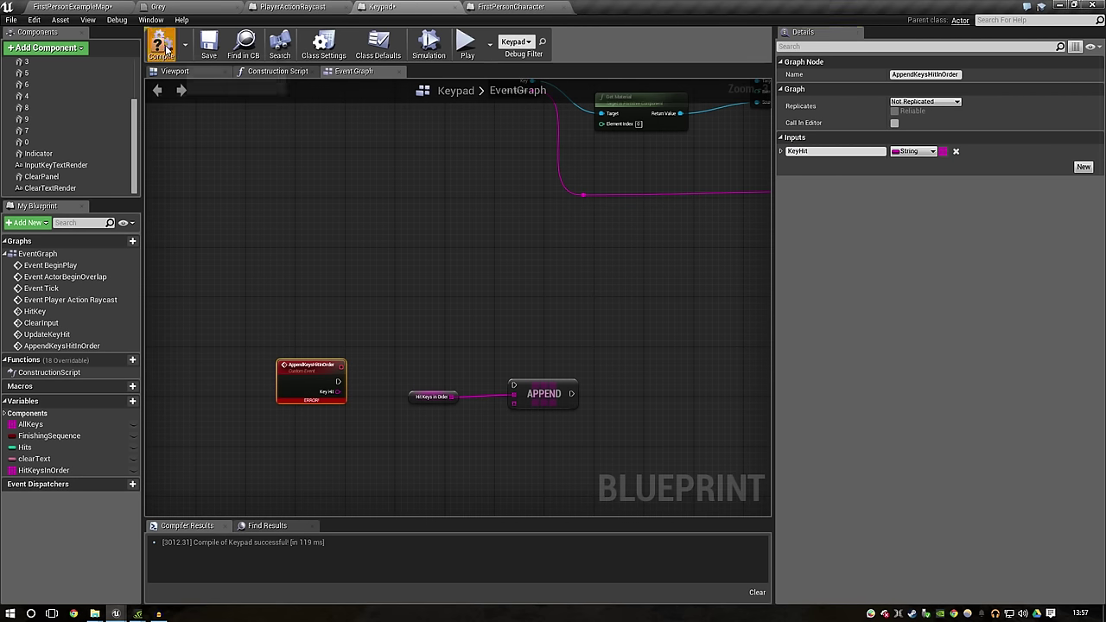
Step: Feed a Make Array of Key Hit into APPEND's second array input
scroll(427, 407, "up", 1)
scroll(424, 375, "up", 3)
left_click_drag(225, 356, 252, 375)
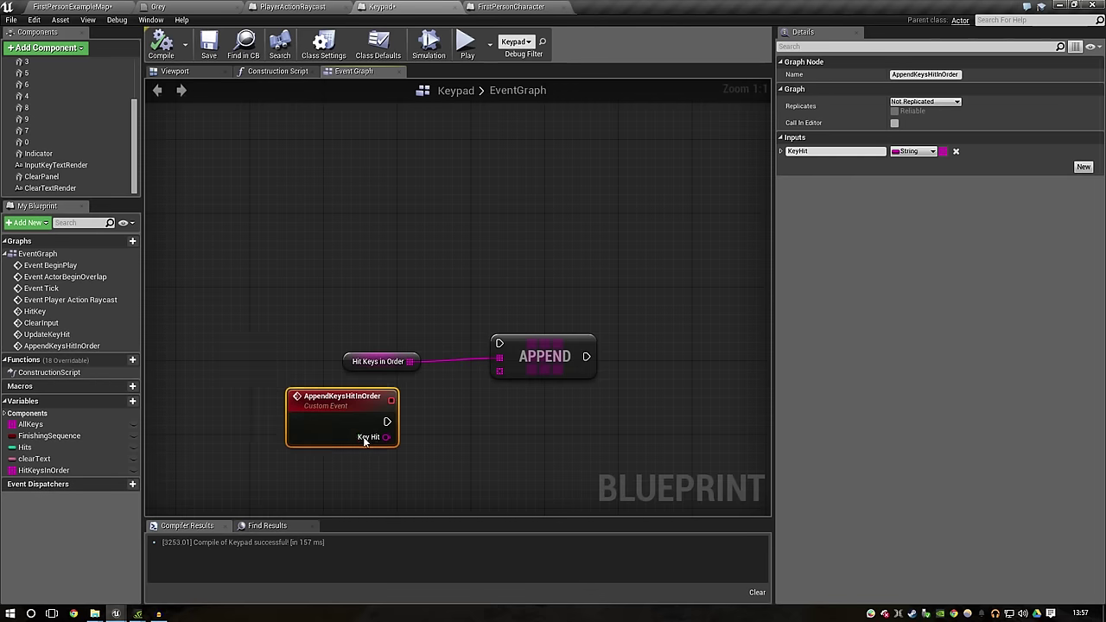
left_click(376, 364)
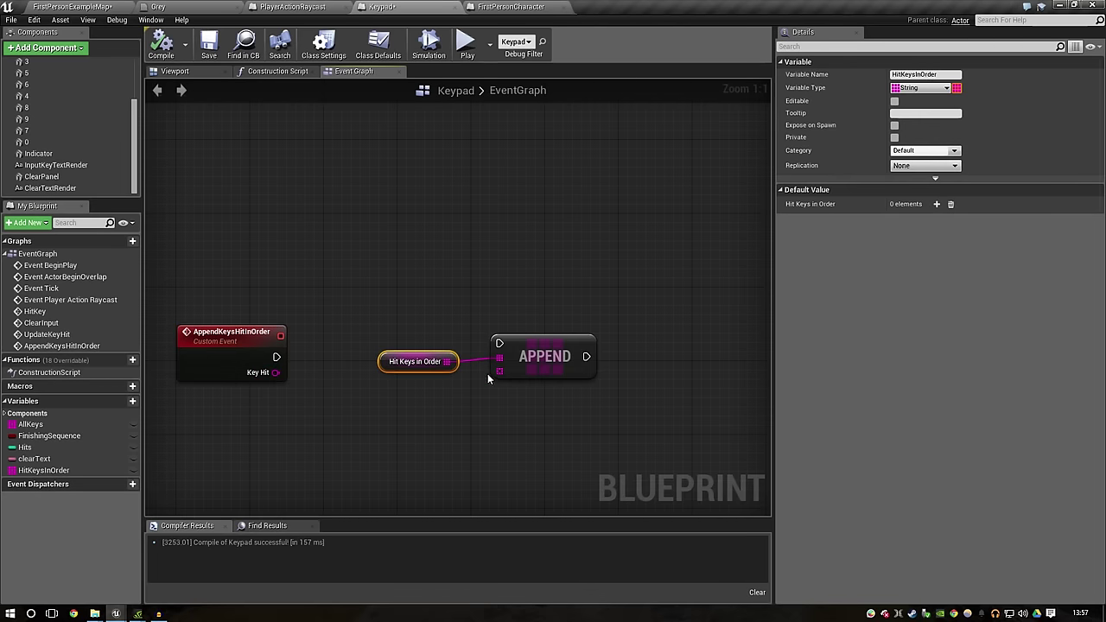
left_click_drag(501, 370, 360, 443)
type("make a")
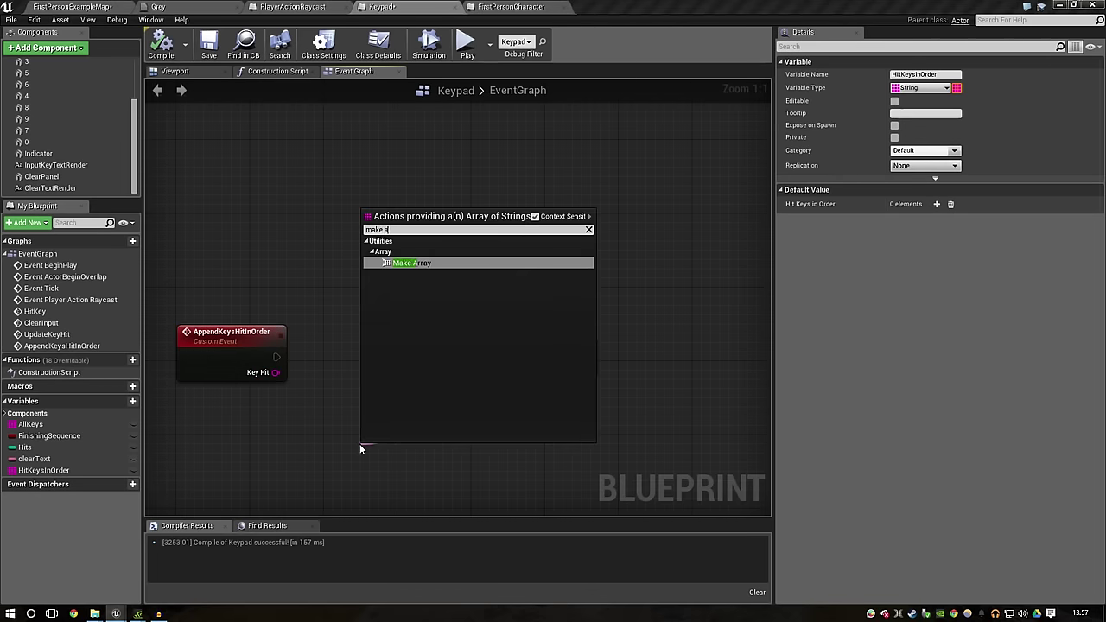
key("Return")
mouse_move(276, 377)
left_mouse_down()
mouse_move(372, 468)
mouse_move(432, 435)
mouse_move(432, 398)
left_mouse_up()
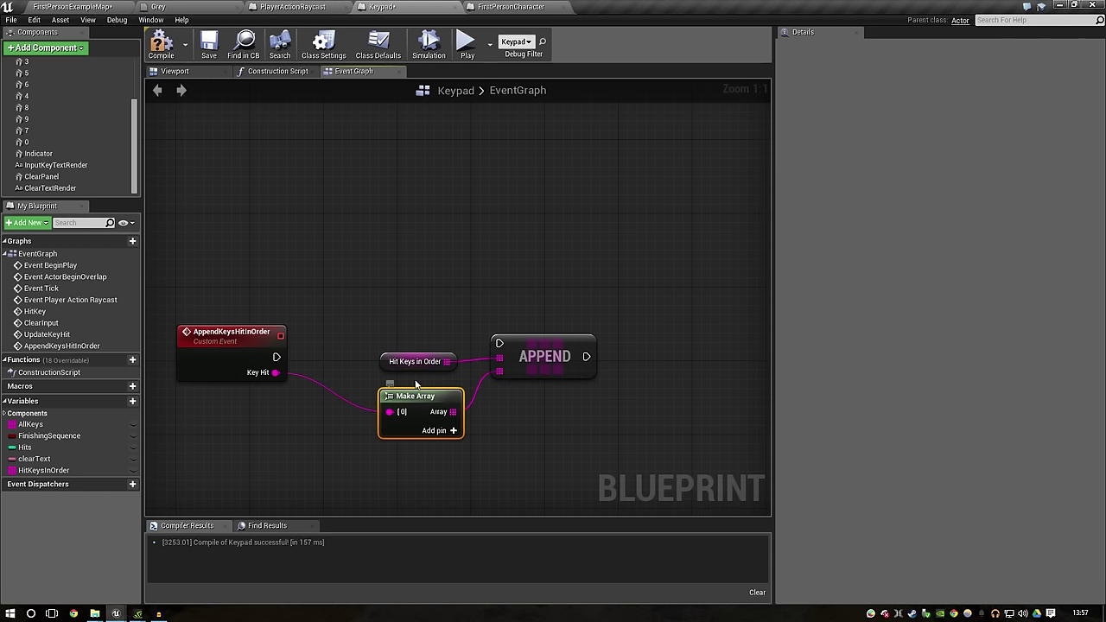
Step: Wire the AppendKeysHitInOrder execution into APPEND and compile the Keypad blueprint
mouse_move(280, 358)
left_mouse_down()
mouse_move(315, 338)
mouse_move(499, 344)
left_mouse_up()
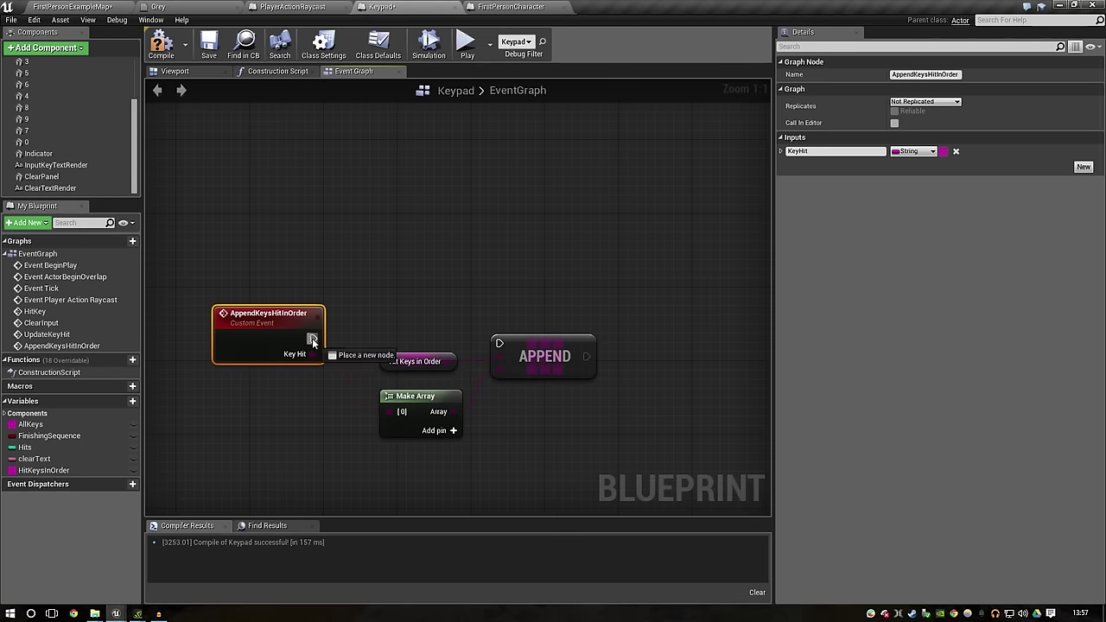
left_click(277, 113)
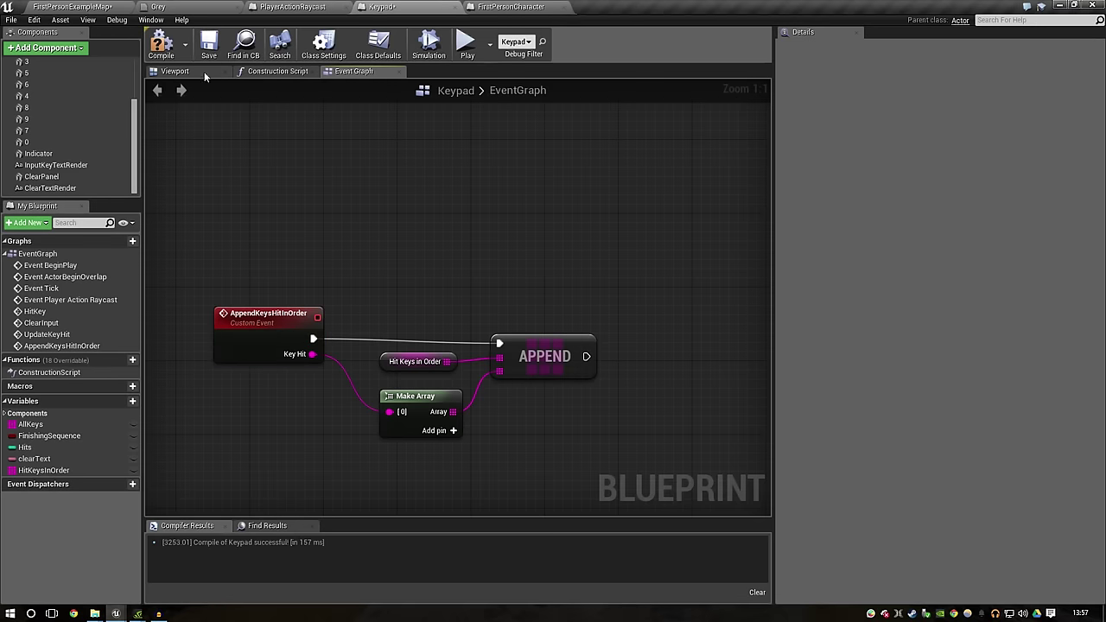
left_click(167, 62)
scroll(517, 275, "down", 4)
Step: Call Append Keys Hit in Order after Set Text, feeding the key string into Key Hit
right_click_drag(627, 255, 405, 427)
scroll(406, 427, "up", 4)
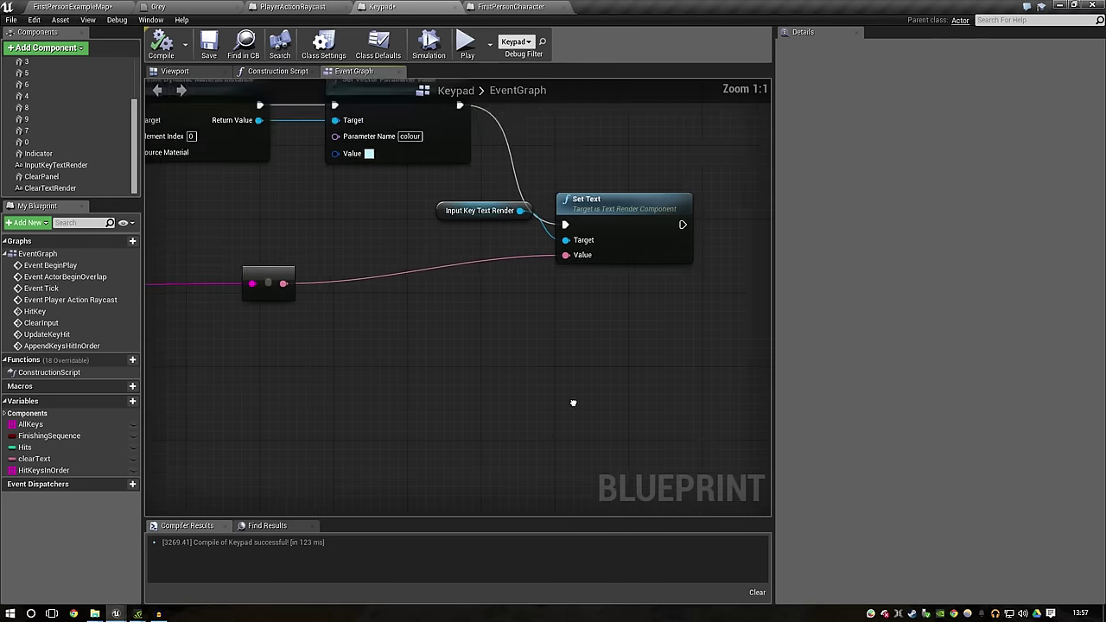
right_click_drag(753, 219, 421, 351)
left_click_drag(400, 333, 500, 313)
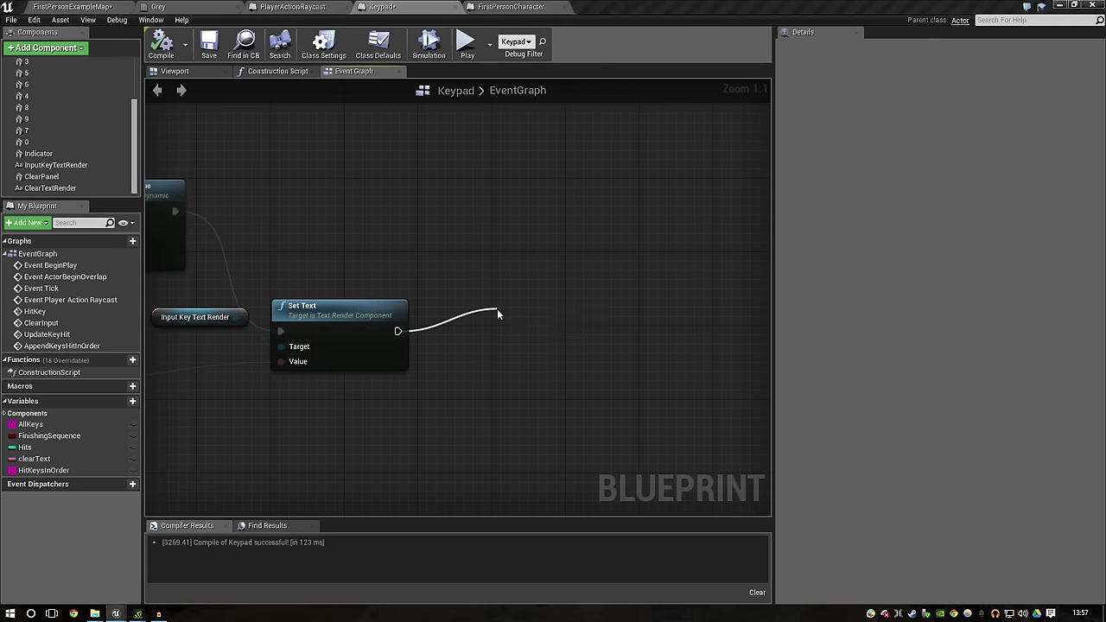
scroll(446, 417, "down", 3)
mouse_move(446, 417)
right_mouse_down()
mouse_move(631, 381)
mouse_move(368, 422)
right_mouse_up()
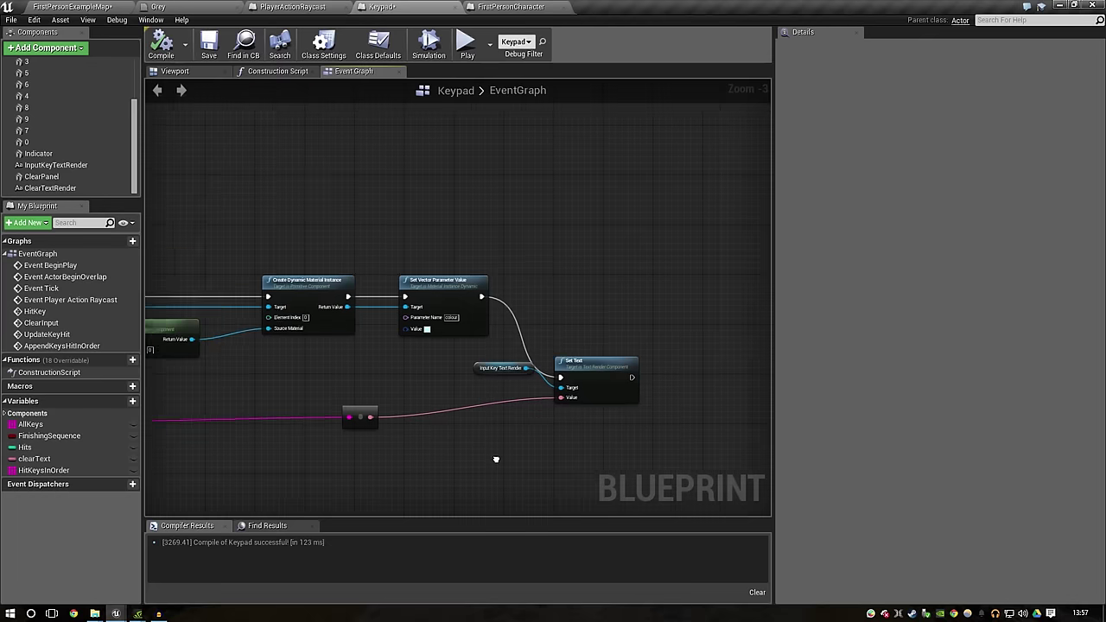
left_click_drag(505, 339, 613, 330)
type("ap")
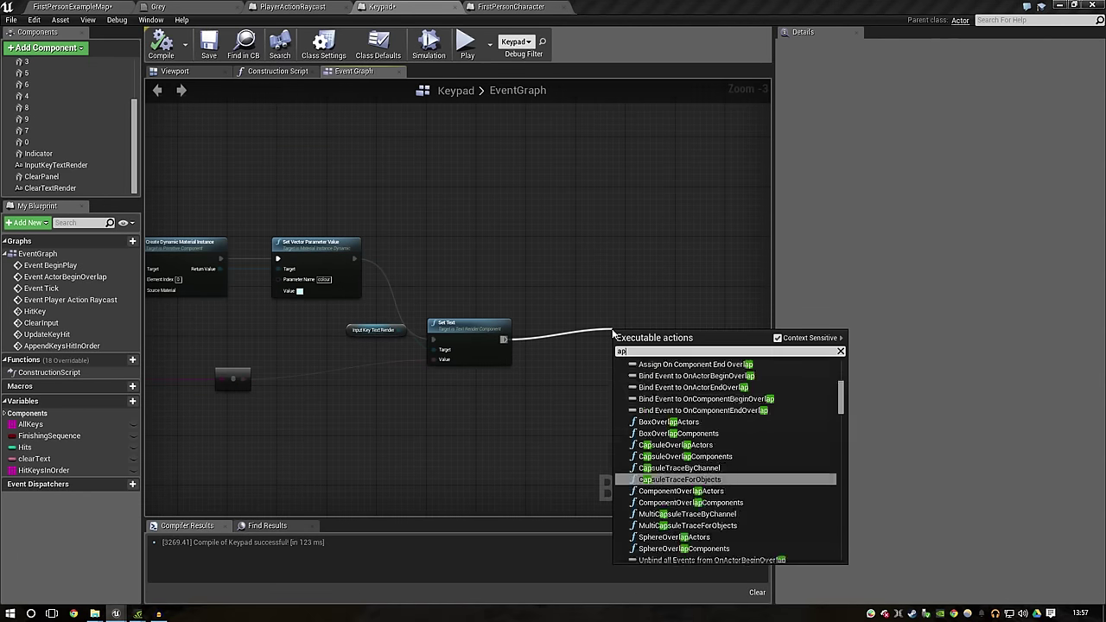
type("pend")
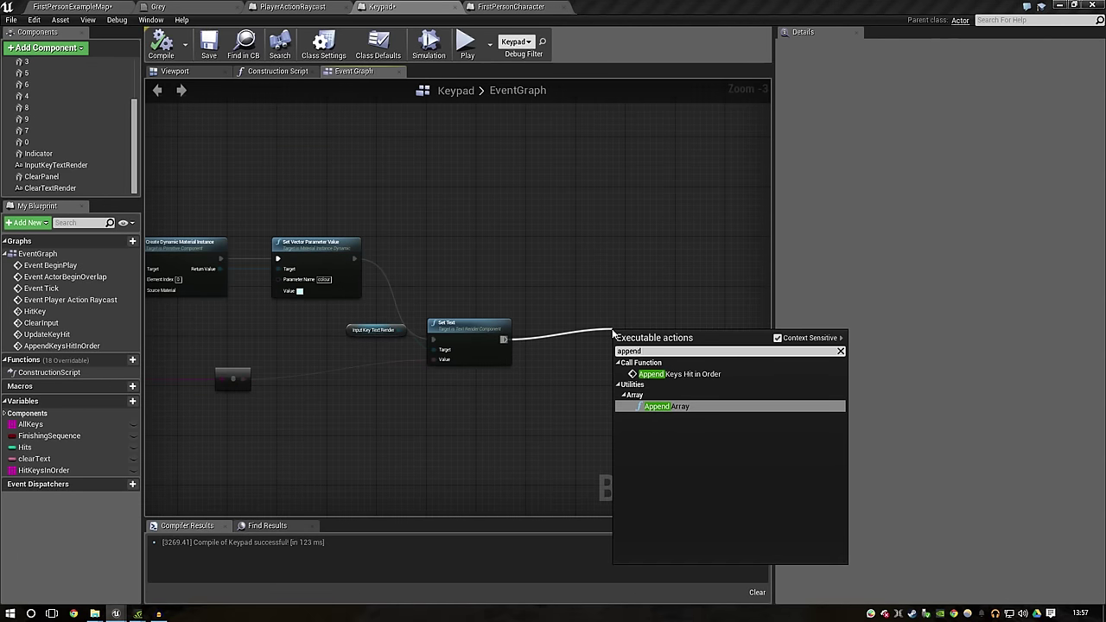
key("Up")
key("Return")
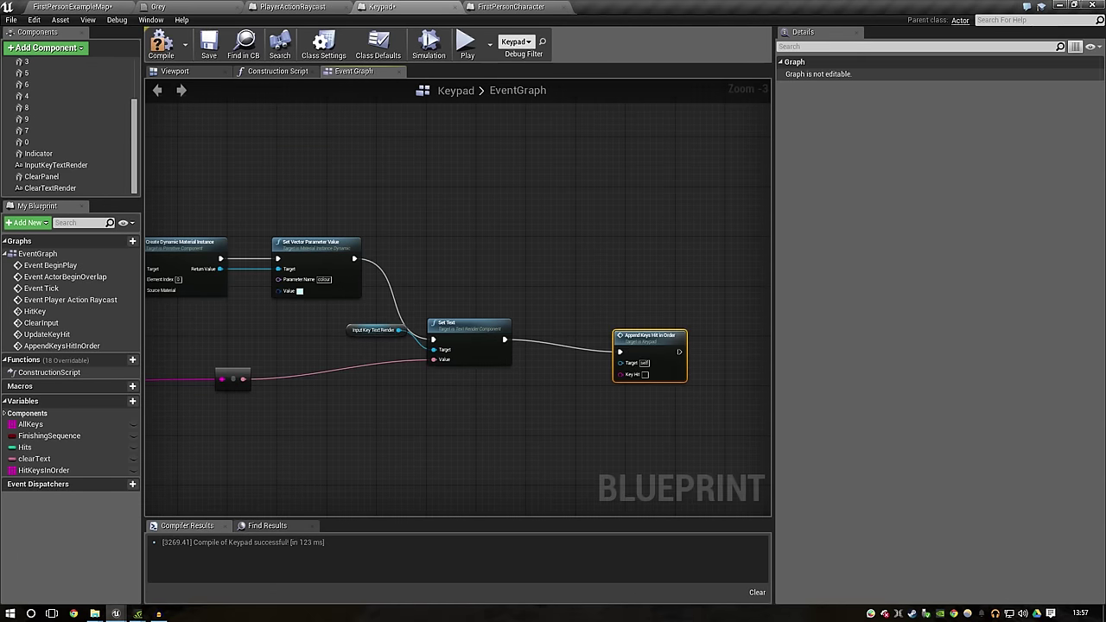
right_click_drag(313, 427, 605, 328)
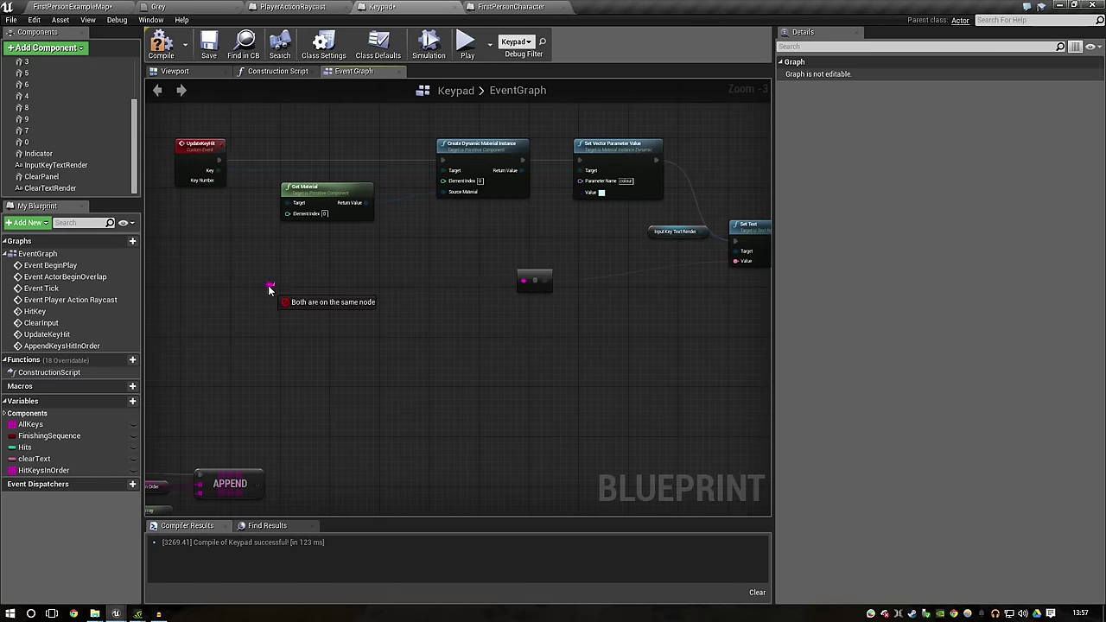
left_click_drag(270, 289, 519, 274)
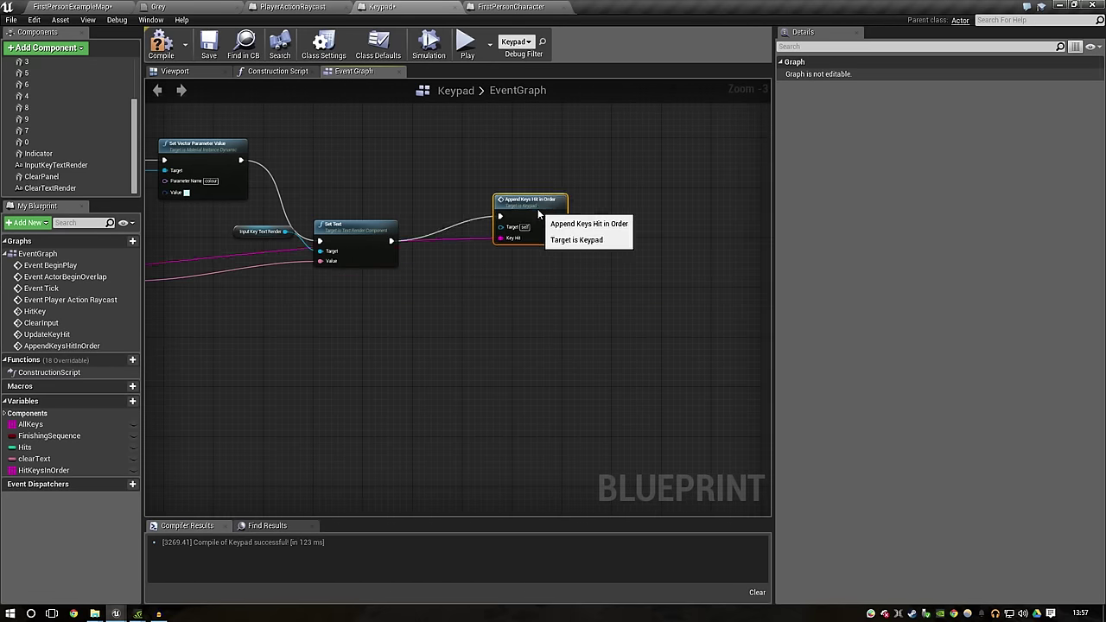
Step: Tidy the reroute, Set Text and InputKeyTextRender getter, and delete the conversion feeding Set Text's Value
right_click_drag(437, 262, 771, 391)
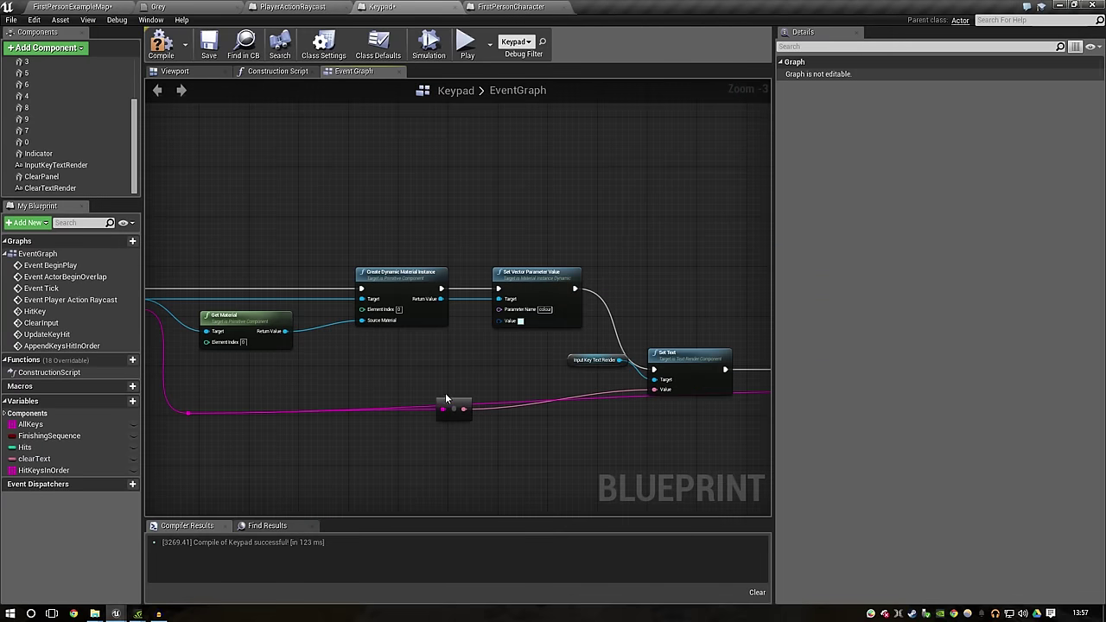
left_click_drag(456, 408, 467, 371)
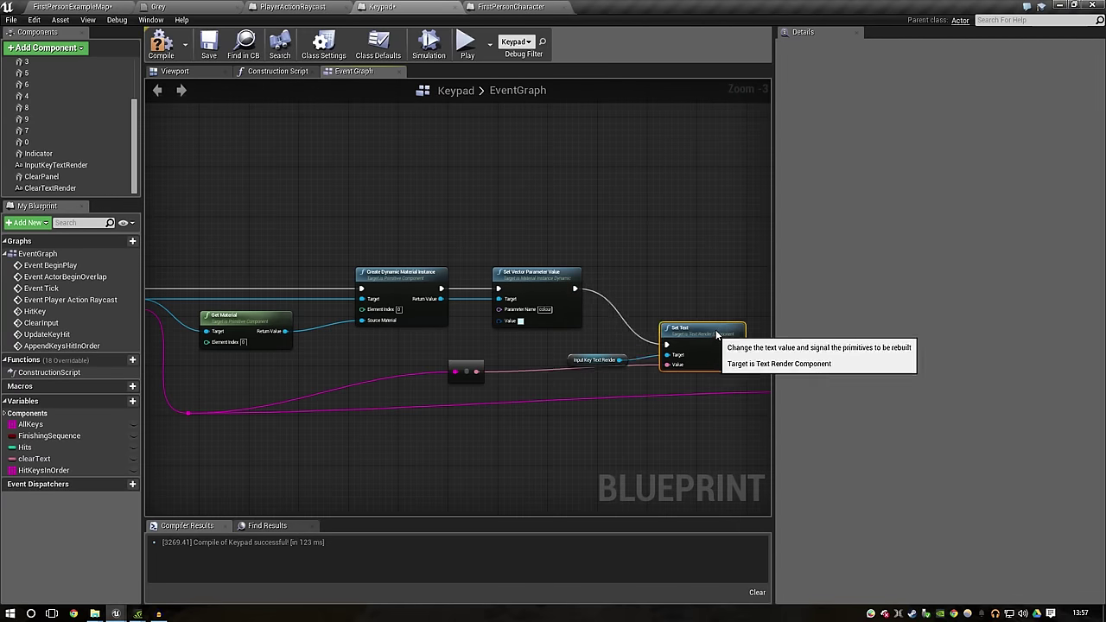
left_click_drag(701, 357, 732, 300)
left_click_drag(593, 364, 618, 326)
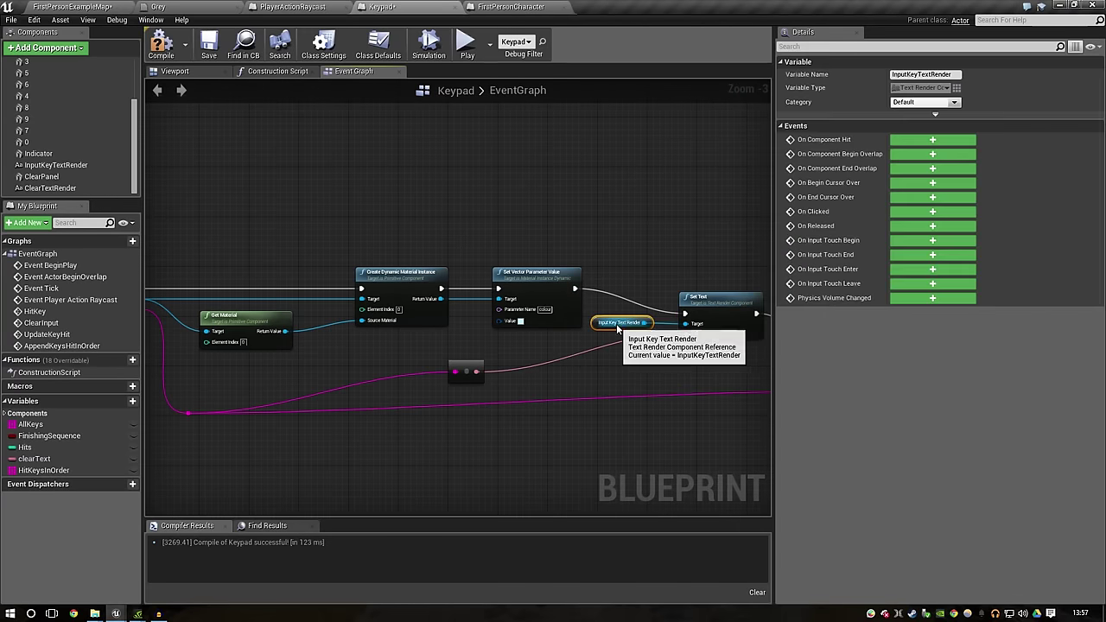
right_click_drag(512, 389, 477, 348)
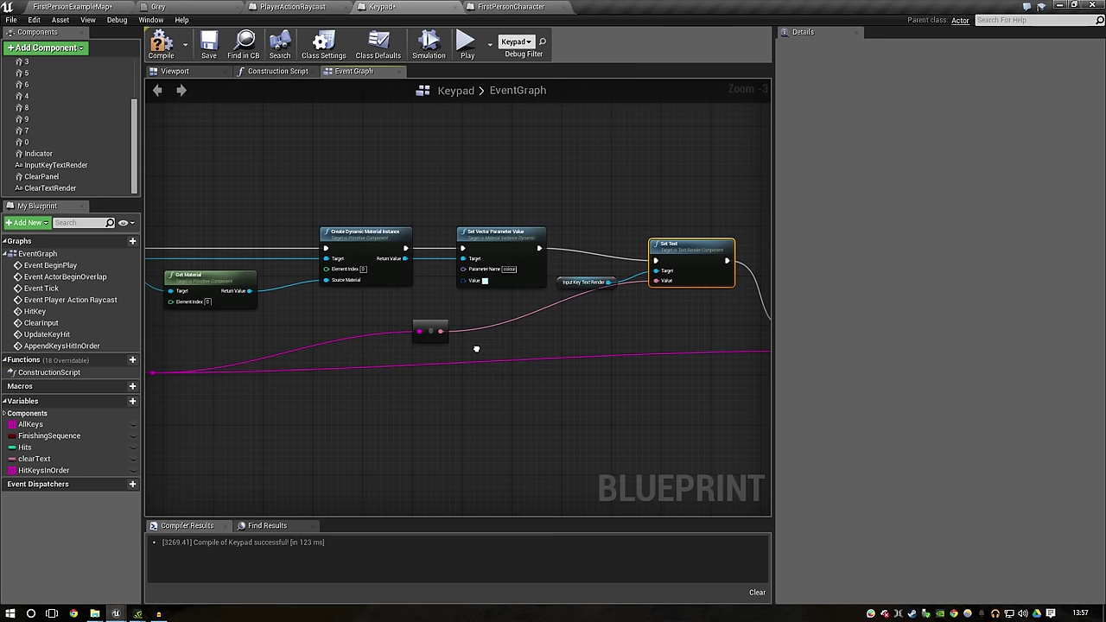
left_click(419, 331, "alt")
key("Delete")
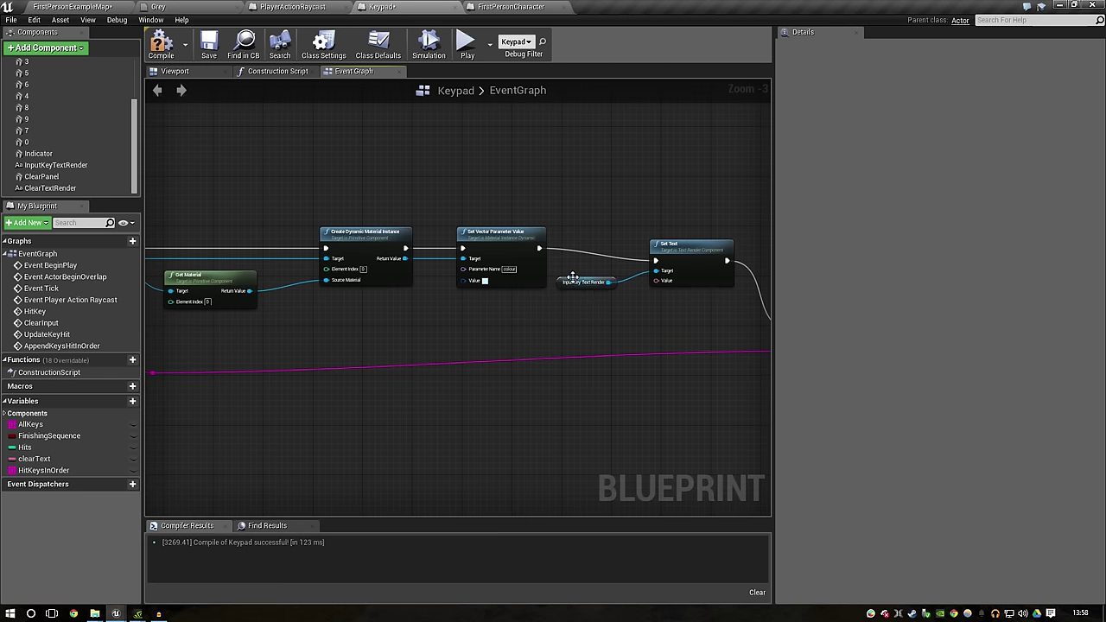
Step: Reposition the nodes and duplicate the InputKeyTextRender getter with Ctrl+W
left_click_drag(573, 279, 581, 272)
left_click_drag(687, 245, 708, 227)
right_click_drag(596, 283, 403, 268)
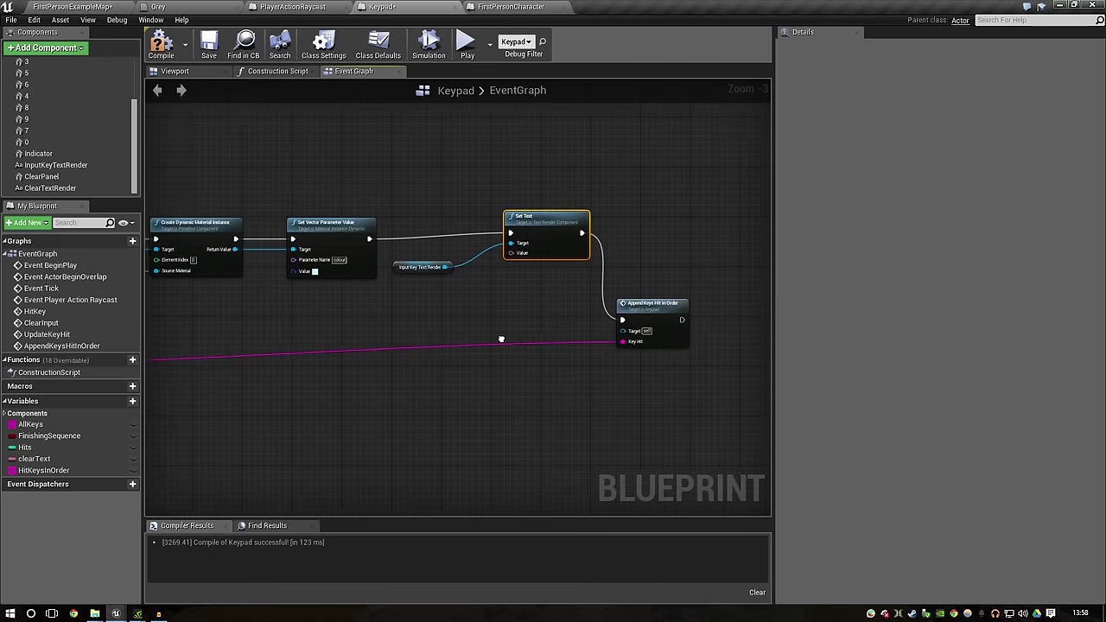
left_click_drag(383, 273, 395, 261)
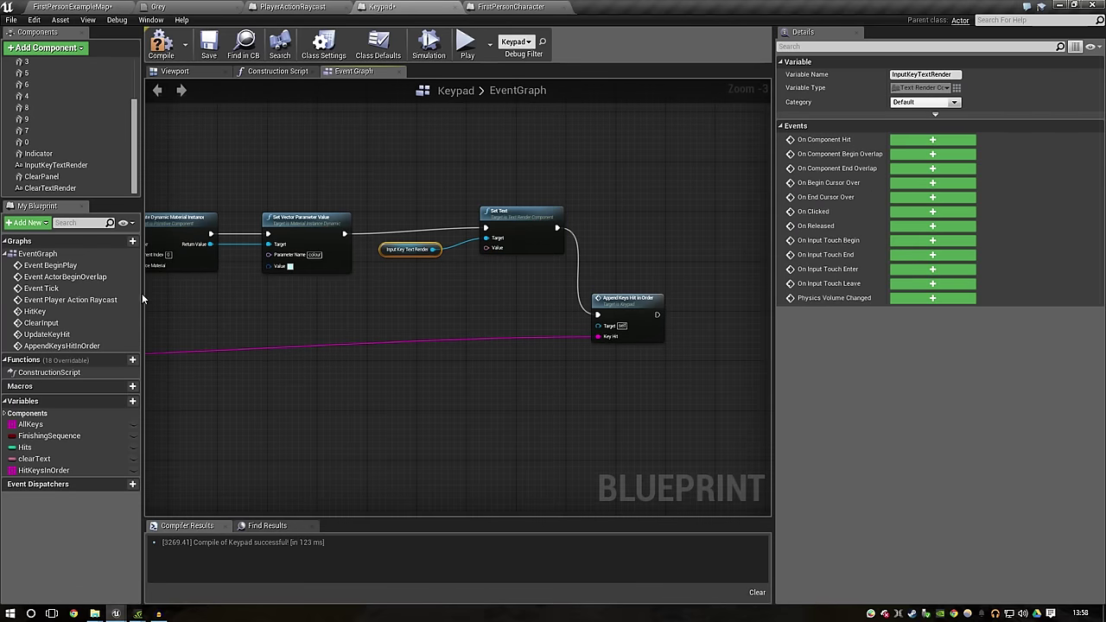
right_click_drag(362, 297, 432, 271)
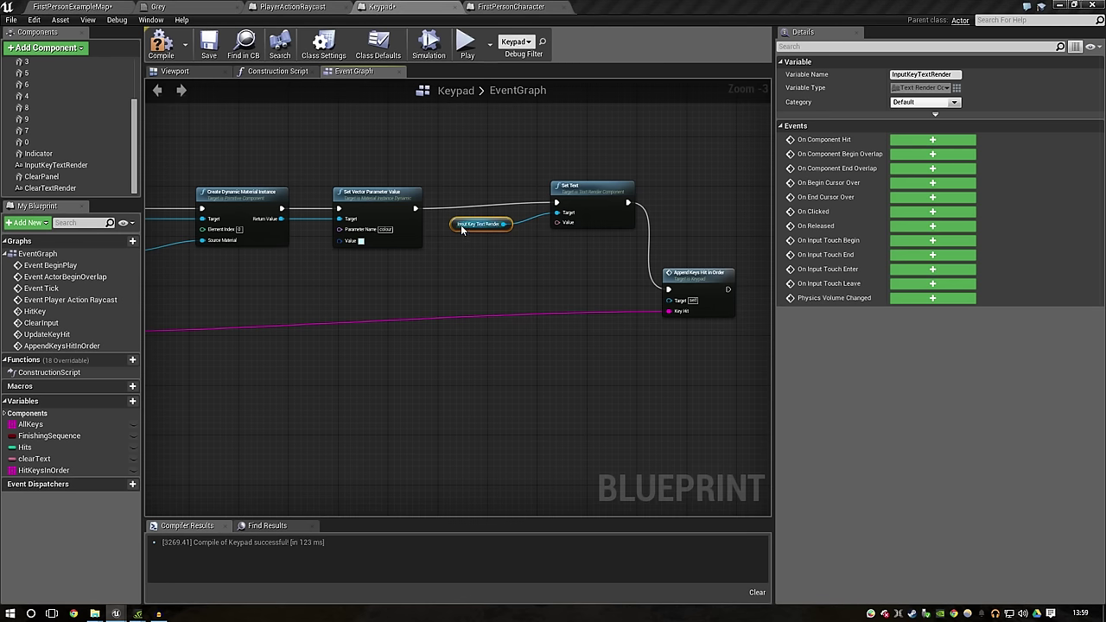
right_click_drag(449, 247, 619, 251)
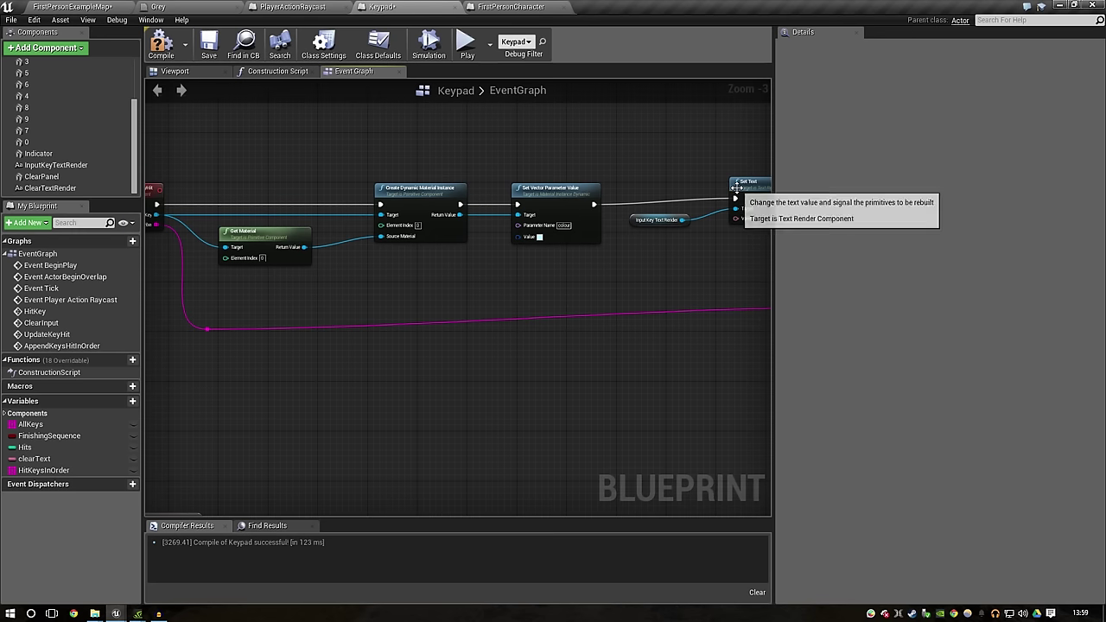
left_click(643, 221)
key("ctrl+w")
right_click_drag(679, 245, 535, 258)
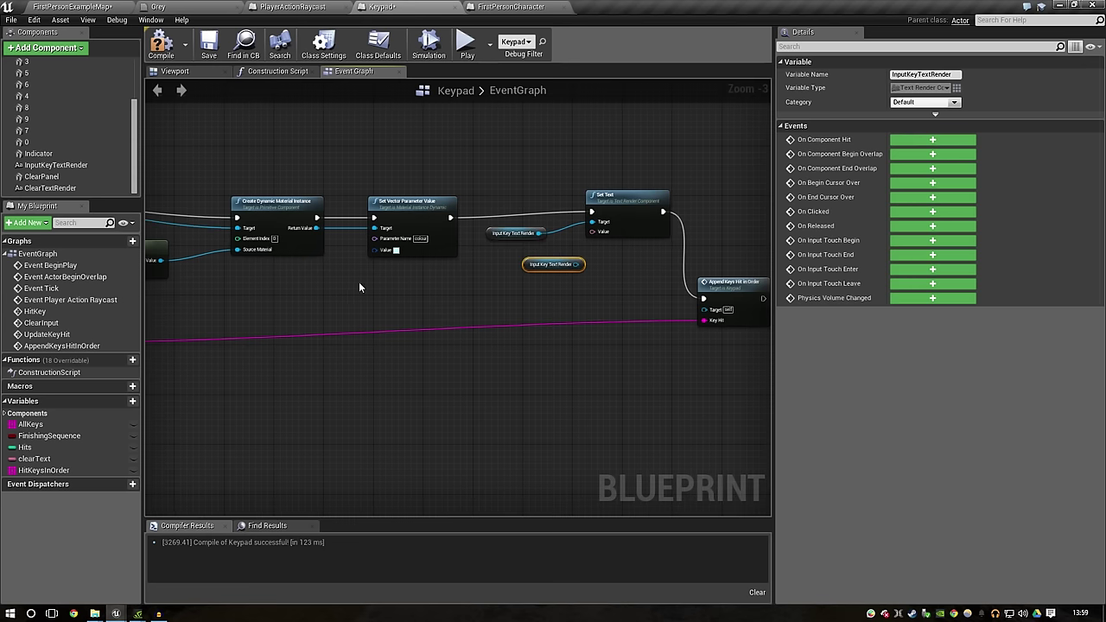
Step: Chain Get Text, ToString and a string Append off the duplicated InputKeyTextRender getter
mouse_move(564, 260)
left_mouse_down()
mouse_move(284, 291)
mouse_move(389, 290)
left_mouse_up()
type("get text")
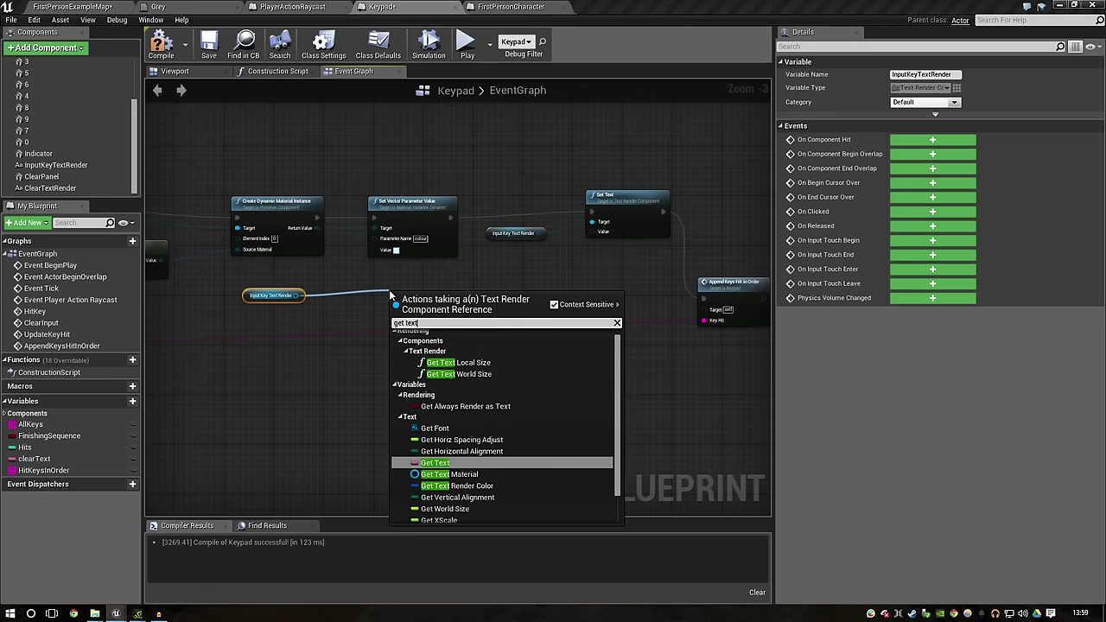
key("Return")
mouse_move(393, 295)
left_mouse_down()
mouse_move(330, 295)
mouse_move(426, 301)
left_mouse_up()
type("to")
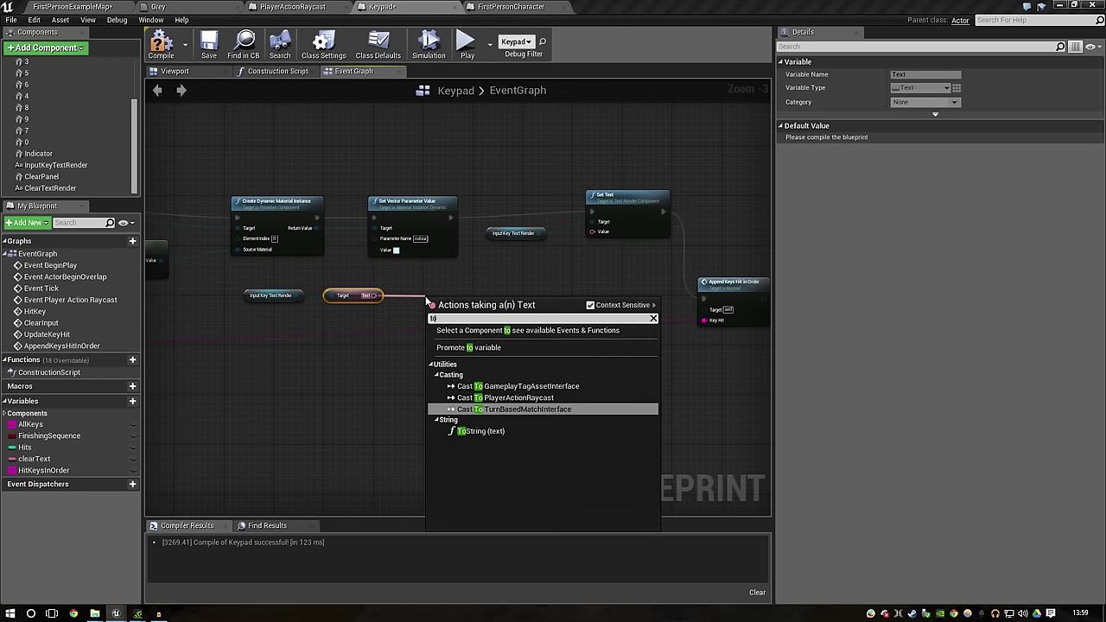
type(" str")
key("Return")
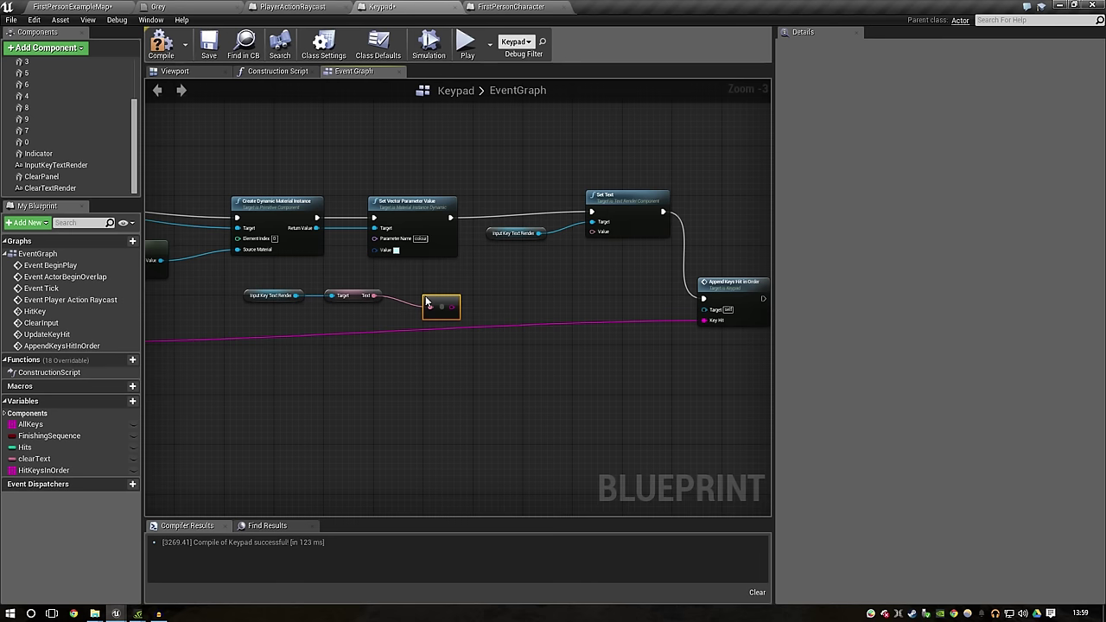
left_click_drag(452, 314, 427, 307)
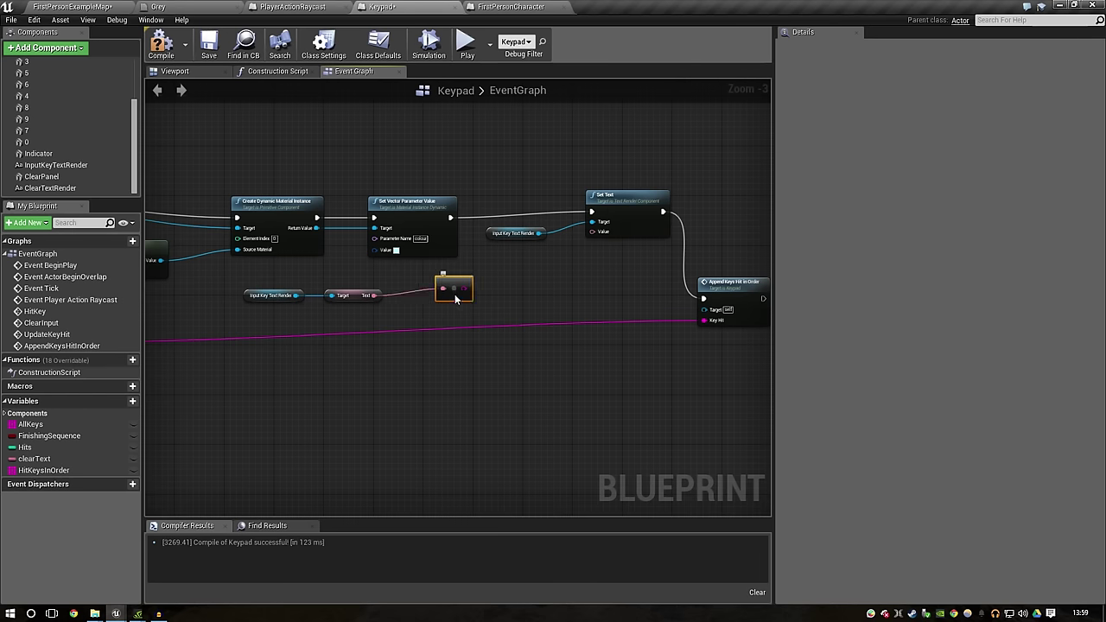
left_click_drag(426, 309, 450, 295)
type("app")
key("Up")
key("Return")
Step: Feed the key string into Append, wire its result to Set Text's Value, then compile and save
mouse_move(204, 329)
right_mouse_down()
mouse_move(218, 342)
mouse_move(378, 345)
right_mouse_up()
double_click(397, 346)
mouse_move(450, 346)
left_mouse_down()
mouse_move(216, 387)
mouse_move(610, 320)
left_mouse_up()
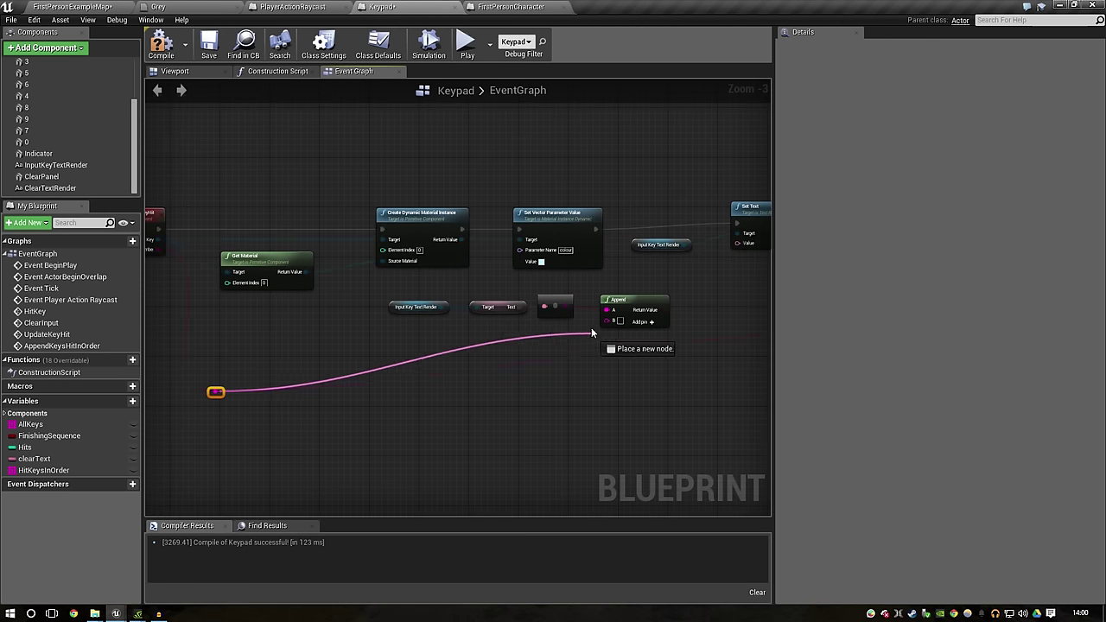
right_click_drag(723, 294, 514, 337)
left_click_drag(445, 351, 536, 288)
left_click_drag(473, 309, 487, 349)
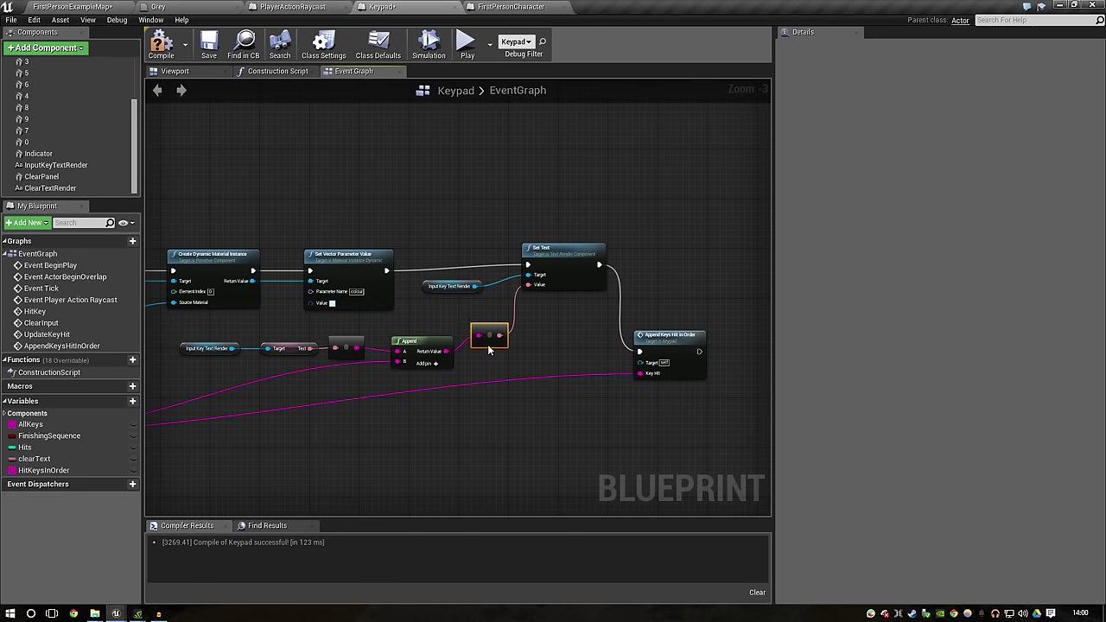
left_click(161, 43)
key("ctrl+s")
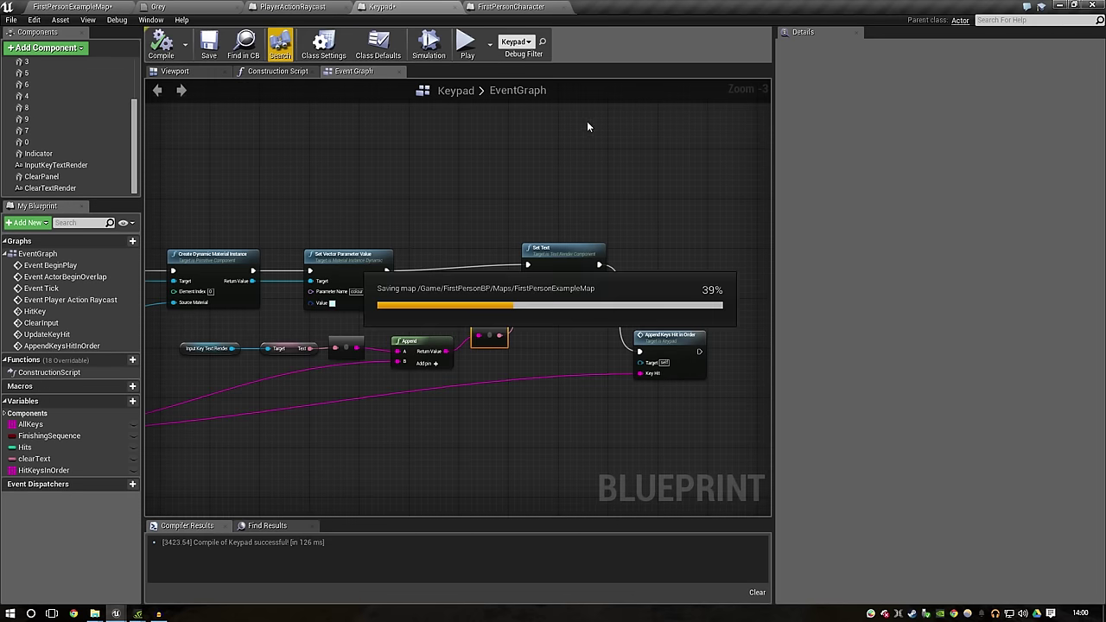
Step: Review the finished graph, then play FirstPersonExampleMap and walk up to the keypad
scroll(432, 480, "down", 3)
right_click_drag(432, 480, 489, 345)
scroll(490, 345, "up", 2)
scroll(487, 345, "up", 1)
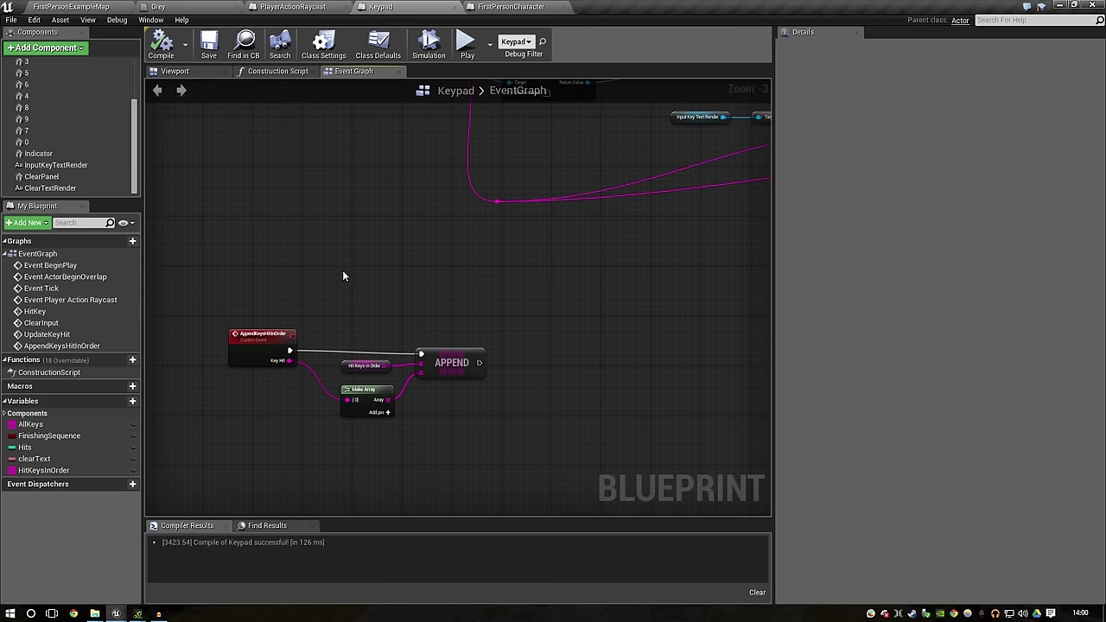
right_click_drag(618, 308, 535, 373)
scroll(623, 381, "down", 1)
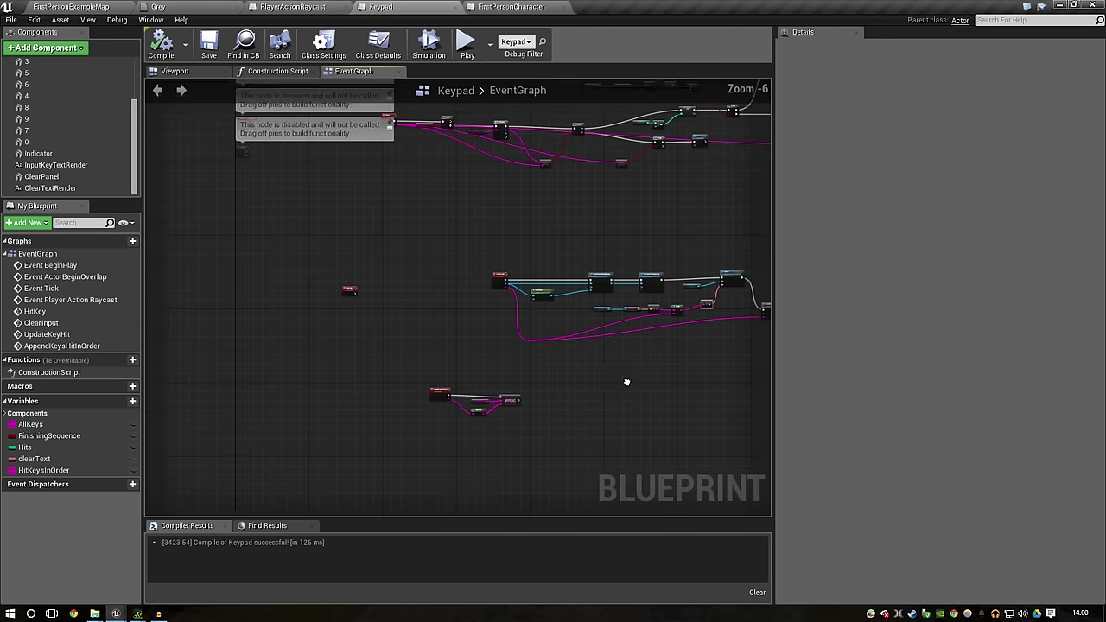
scroll(523, 384, "up", 3)
left_click(74, 7)
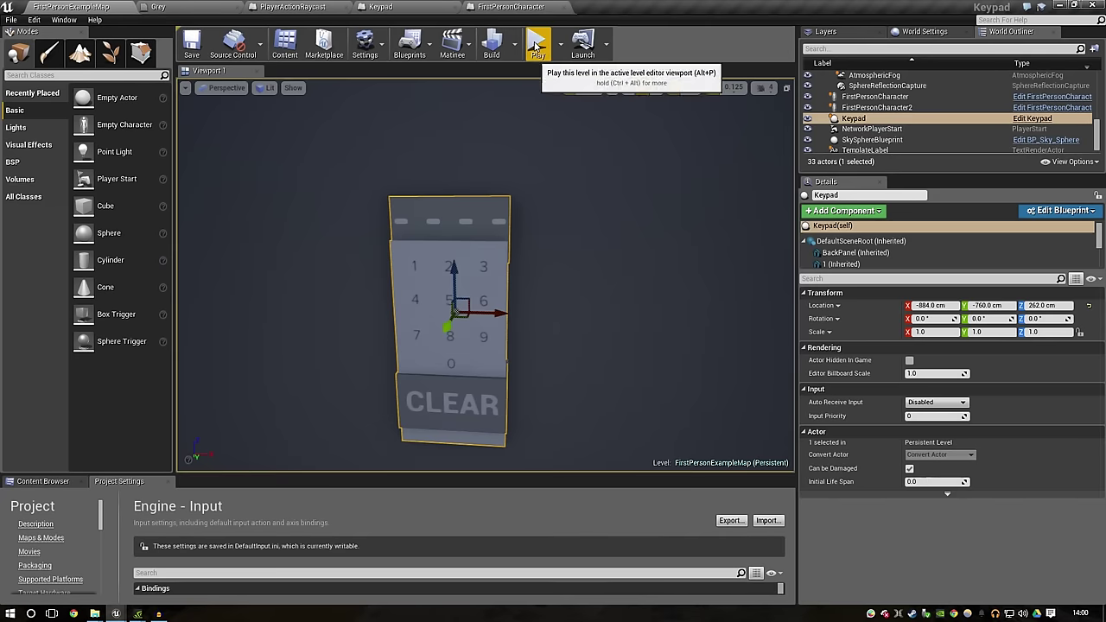
left_click(538, 41)
key("w")
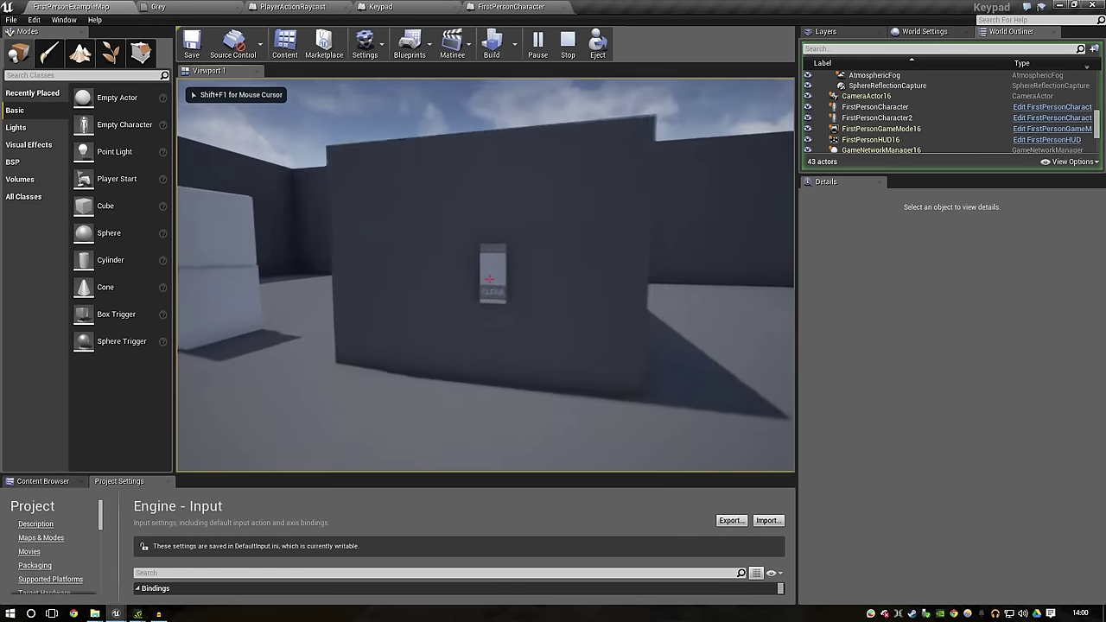
Step: Enter several digits on the keypad, confirming the display accumulates them (e.g. 5321), then stop playing
left_click(489, 278)
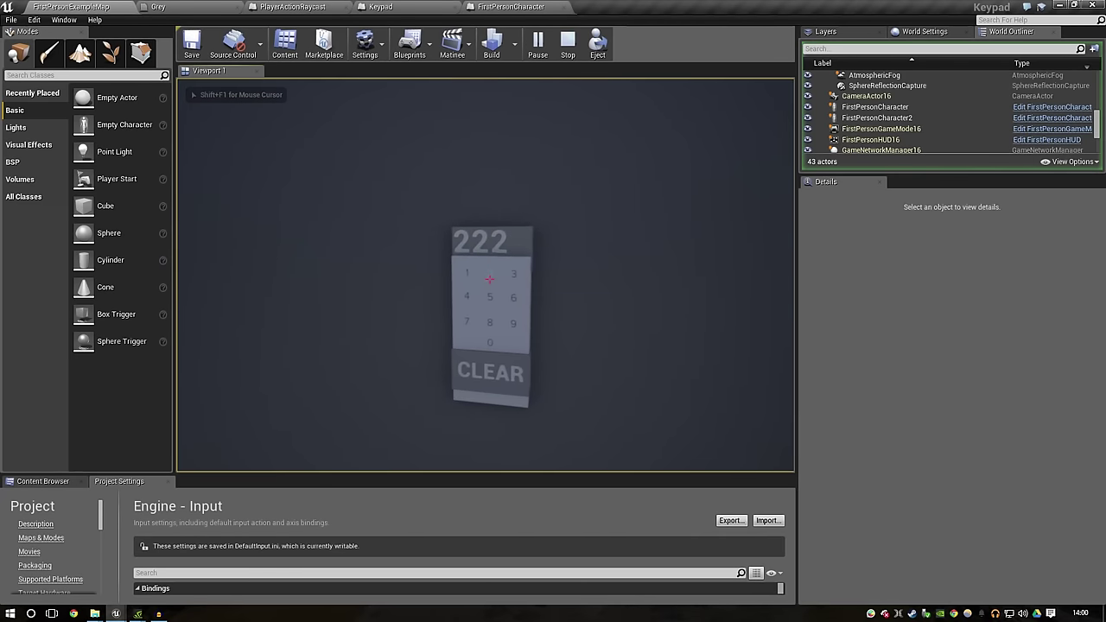
left_click(489, 278)
left_click(489, 278)
left_click(489, 278)
left_click(489, 278)
left_click(489, 278)
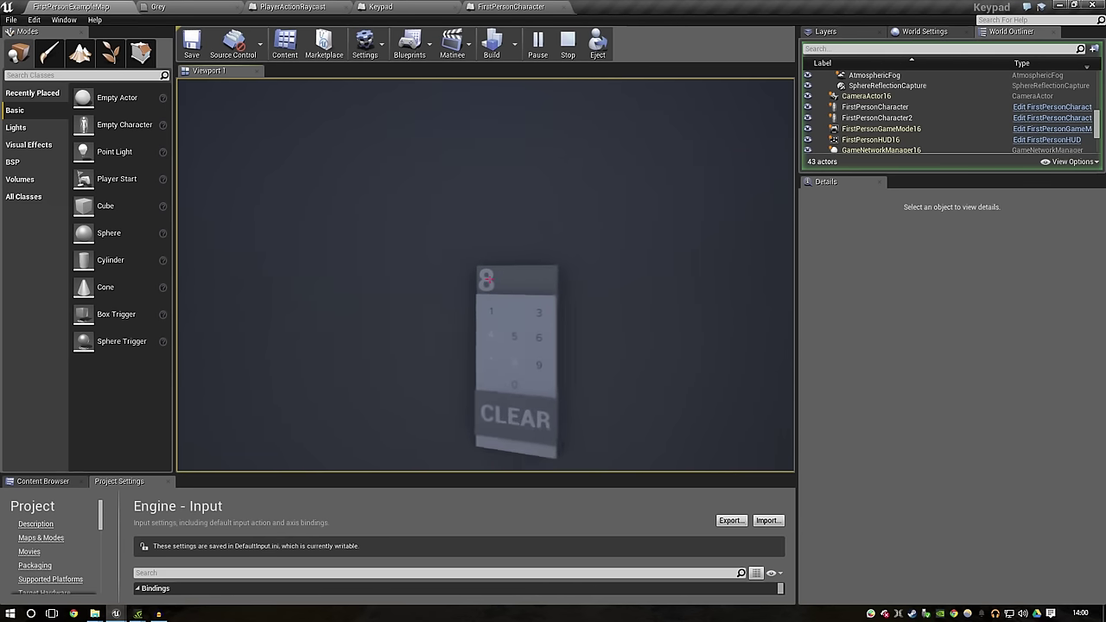
left_click(489, 279)
left_click(490, 279)
left_click(489, 279)
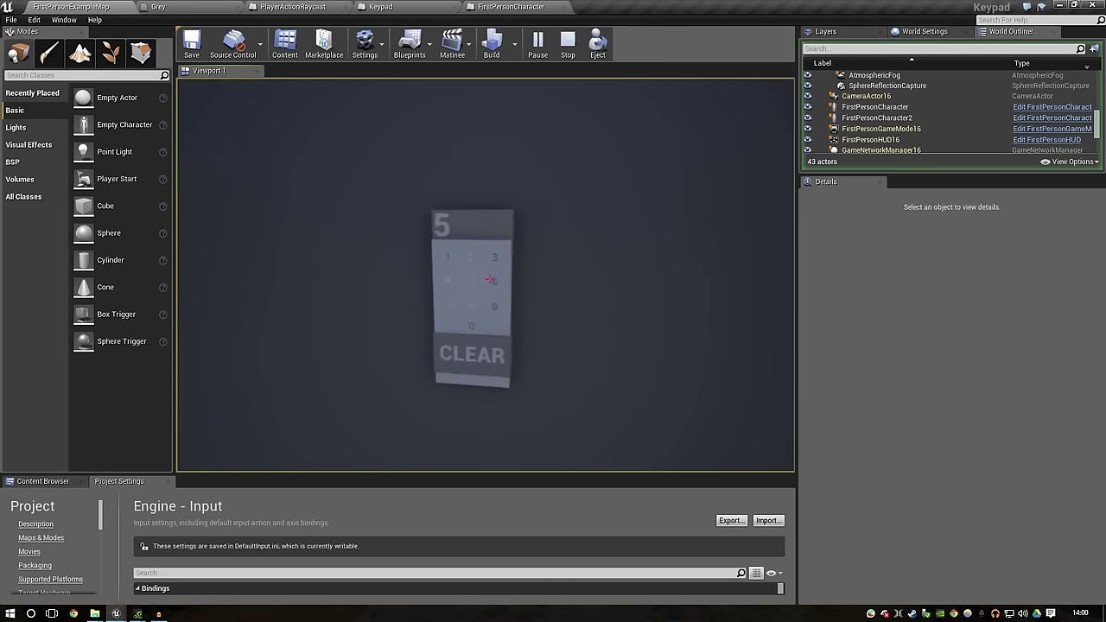
left_click(489, 278)
left_click(489, 279)
left_click(489, 279)
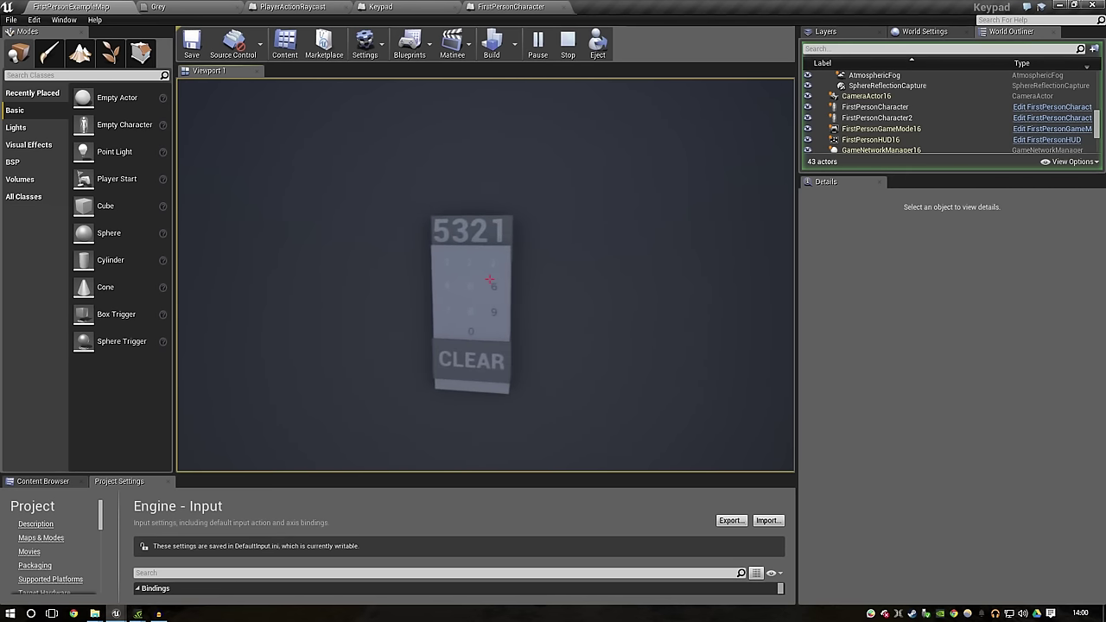
left_click(489, 278)
key("Escape")
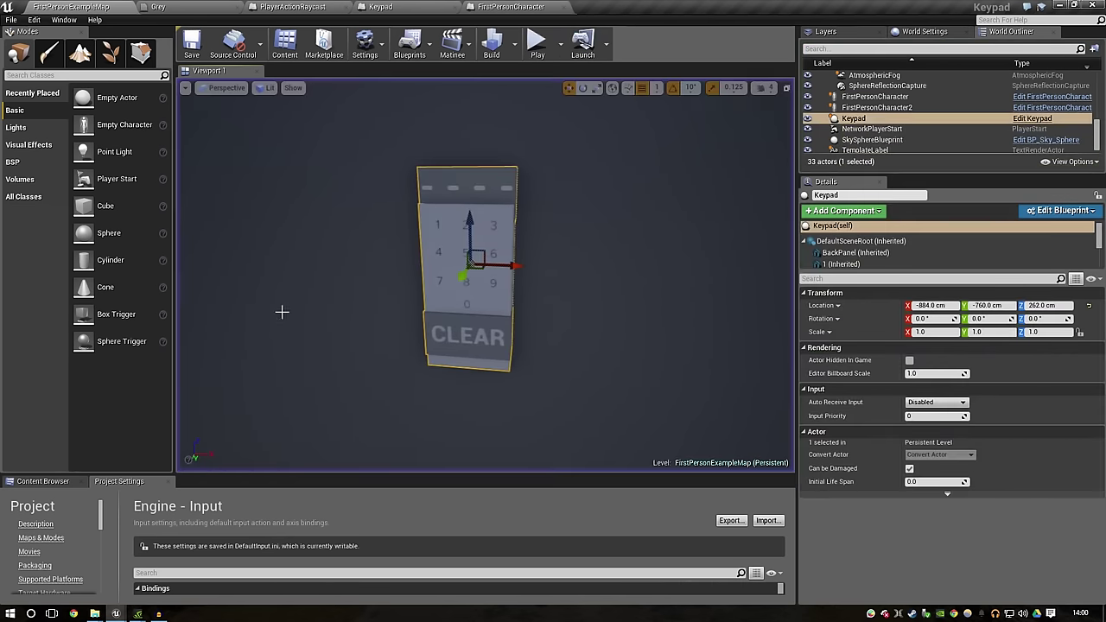
left_click(511, 6)
Step: Make the Keypad blueprint's HitKeysInOrder variable public, then go back to the level editor
right_click_drag(489, 250, 651, 166)
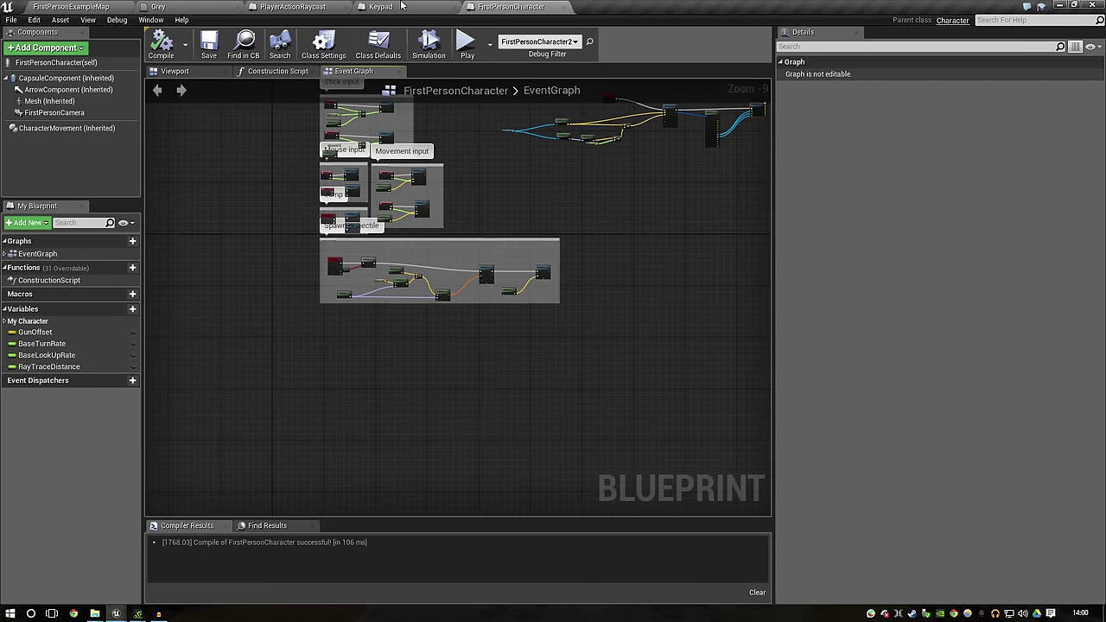
left_click(382, 6)
scroll(605, 286, "down", 5)
right_click_drag(457, 384, 456, 363)
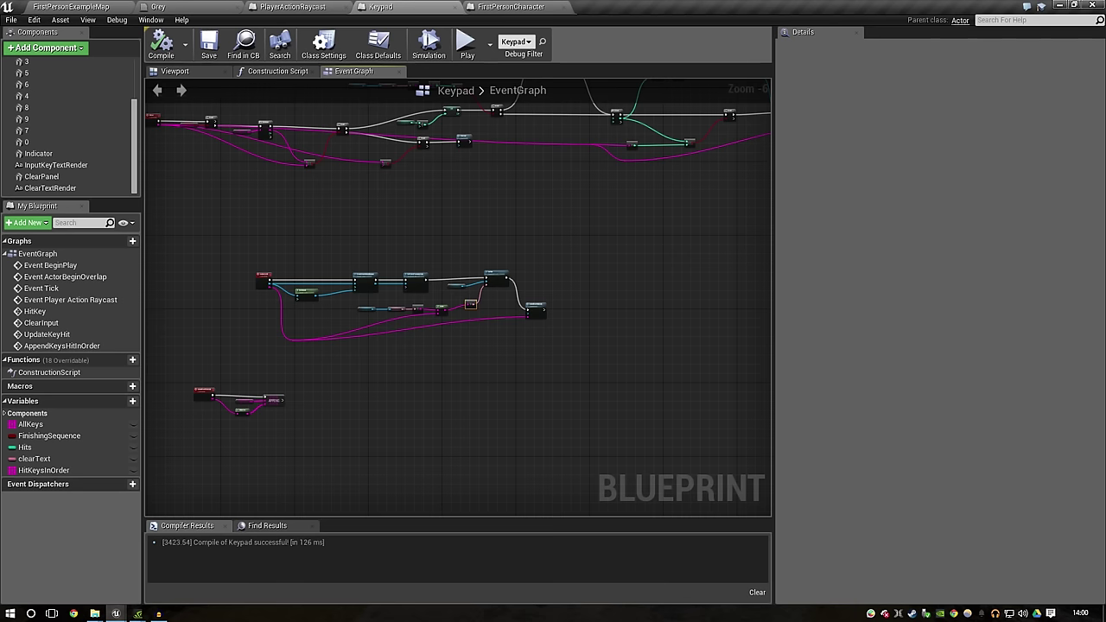
right_click_drag(252, 362, 401, 433)
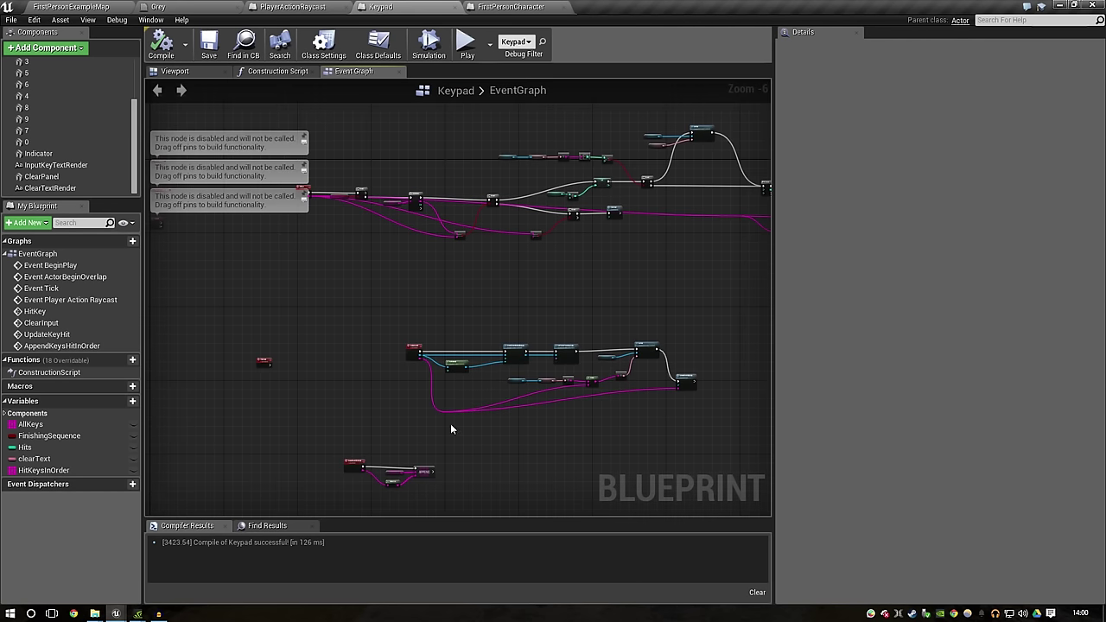
scroll(451, 430, "up", 2)
scroll(390, 415, "up", 1)
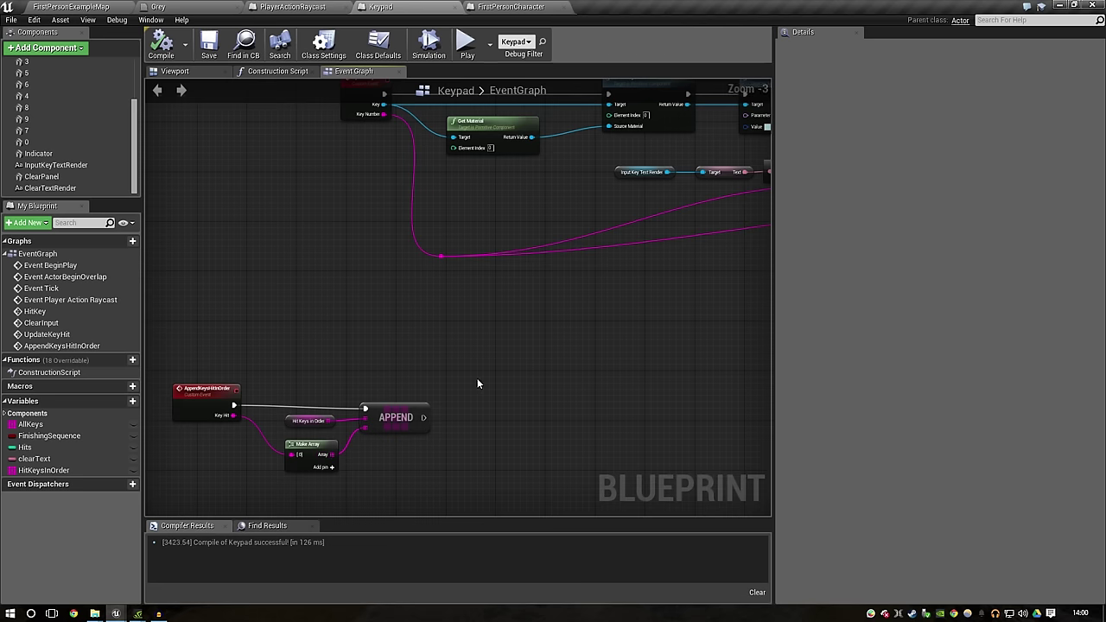
left_click(78, 473)
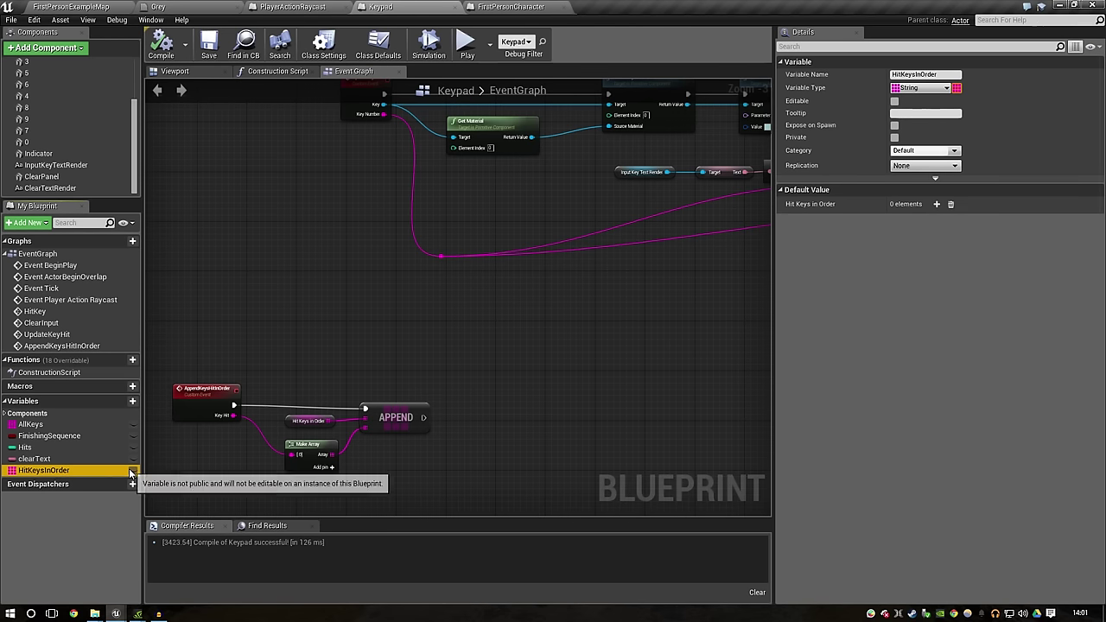
left_click(72, 7)
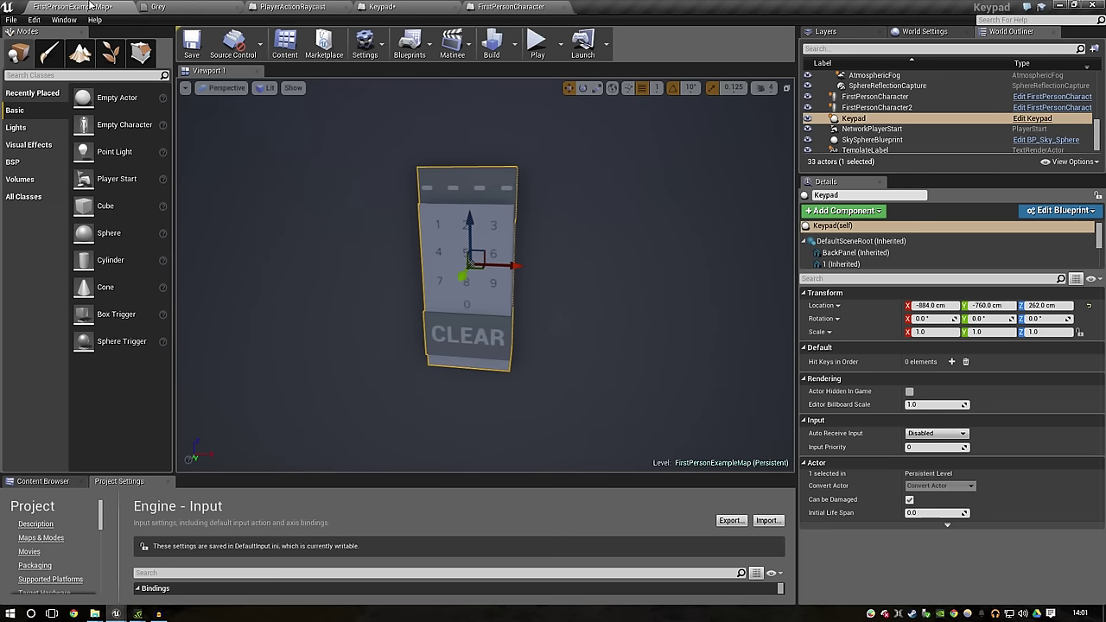
Step: Start a play session and select the Keypad actor by filtering the World Outliner for 'ke'
left_click(537, 43)
key("w")
key("shift+F1")
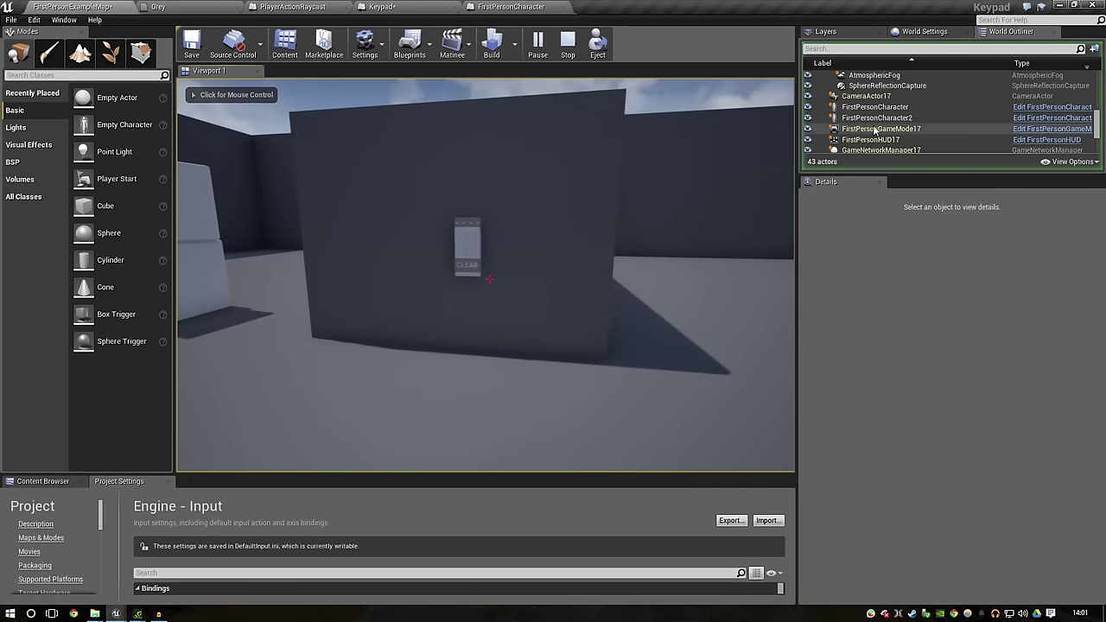
type("key")
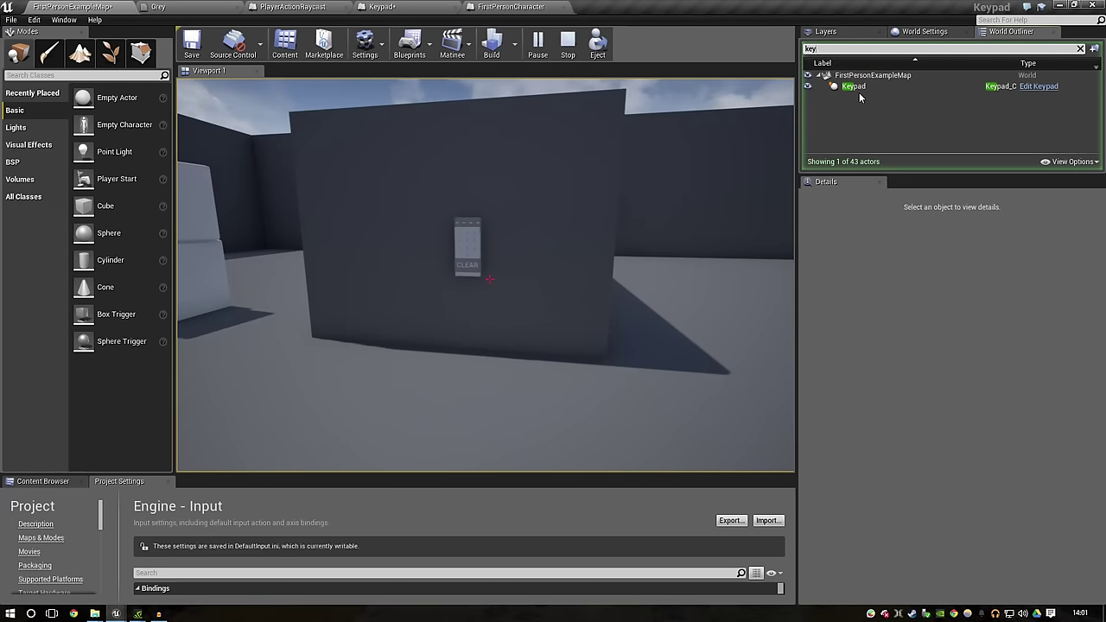
left_click(859, 90)
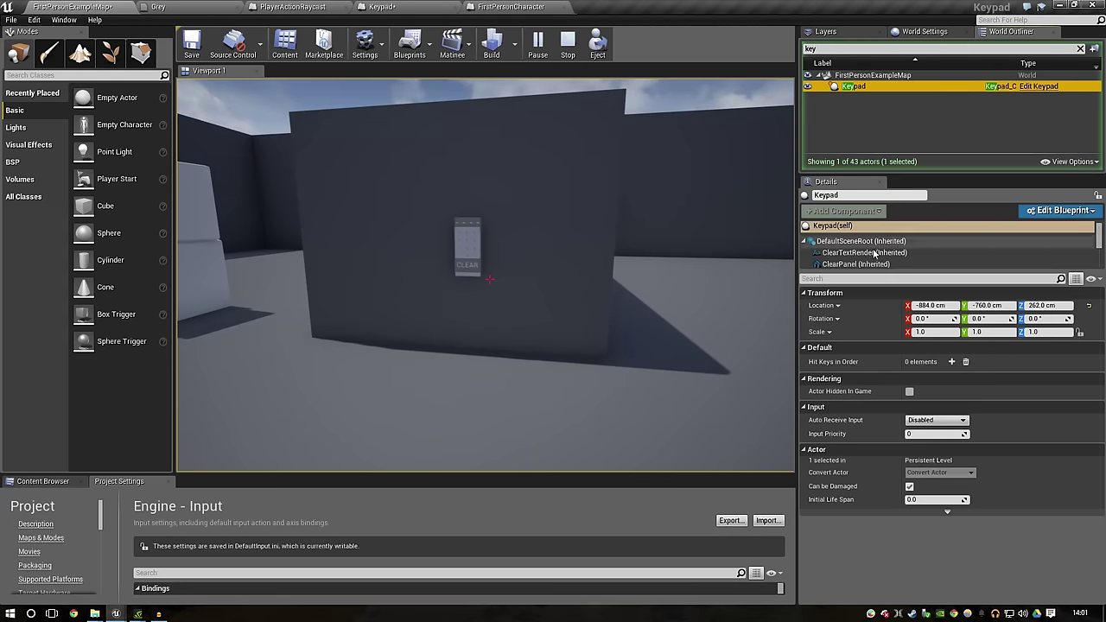
left_click(567, 283)
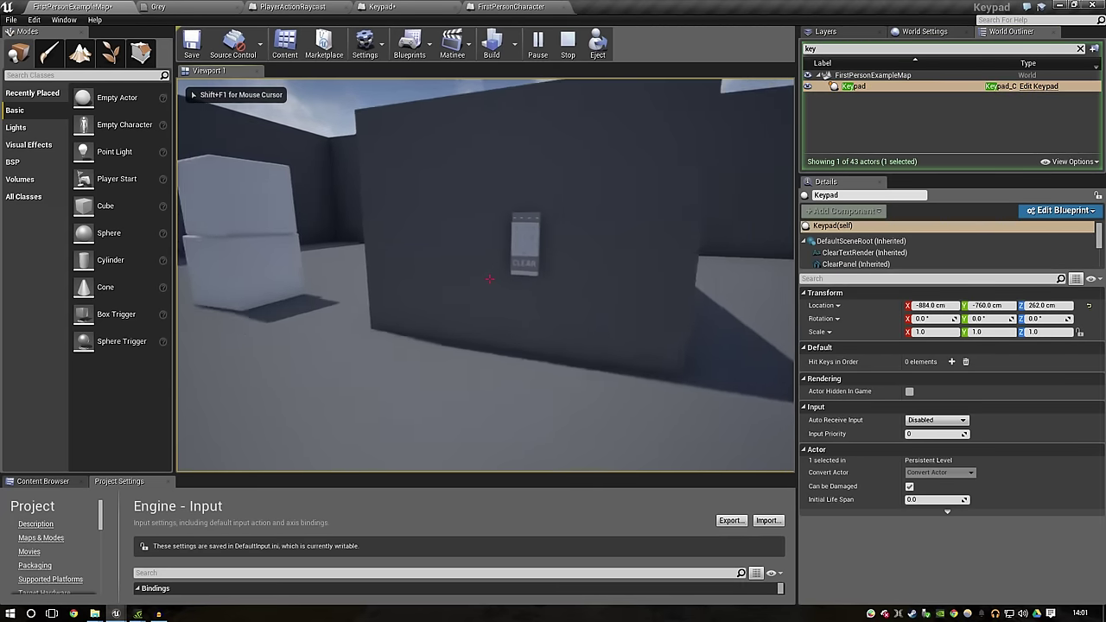
key("w")
Step: Press keypad digits (2, 4, 8, 6) while Hit Keys in Order fills, then stop and save
left_click(489, 279)
triple_click(489, 279)
triple_click(489, 280)
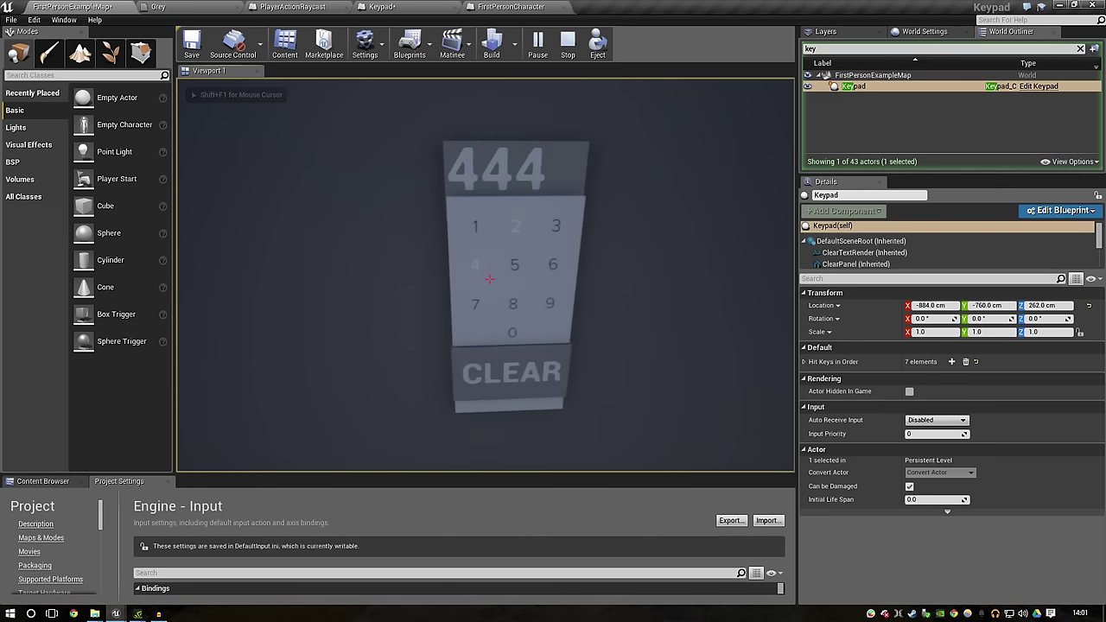
key("shift+F1")
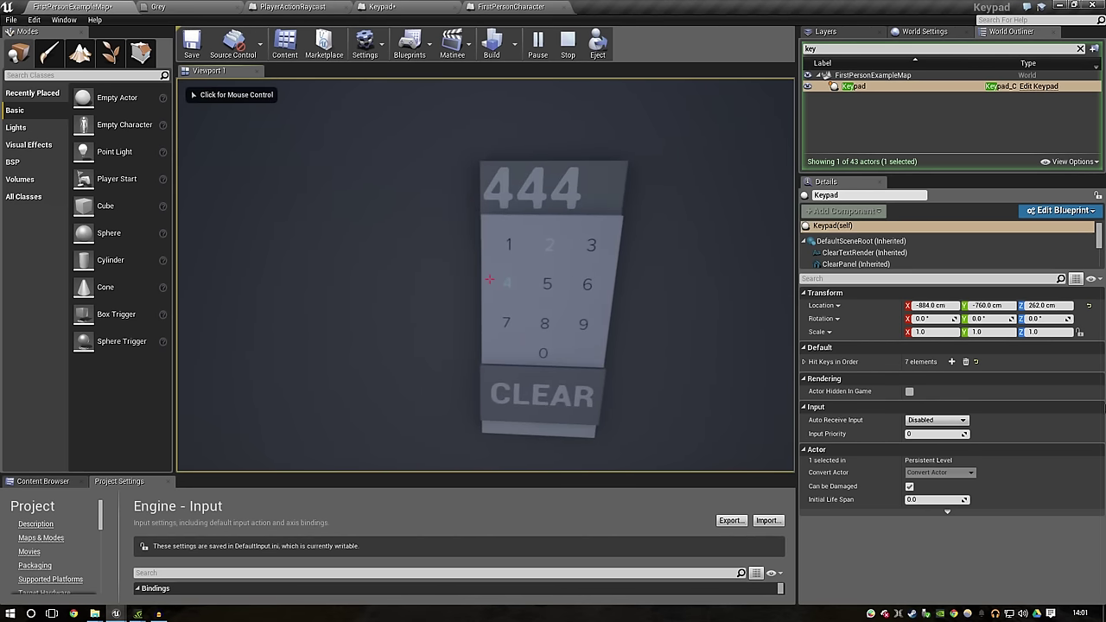
left_click(804, 362)
left_click(489, 279)
left_click(489, 279)
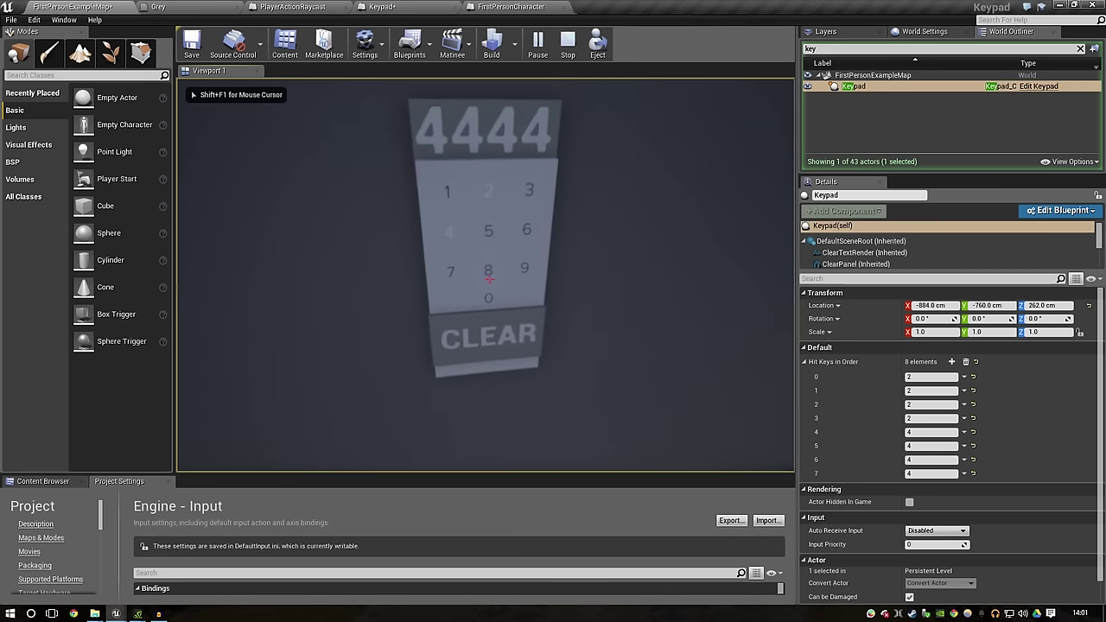
double_click(489, 279)
left_click(489, 279)
key("Escape")
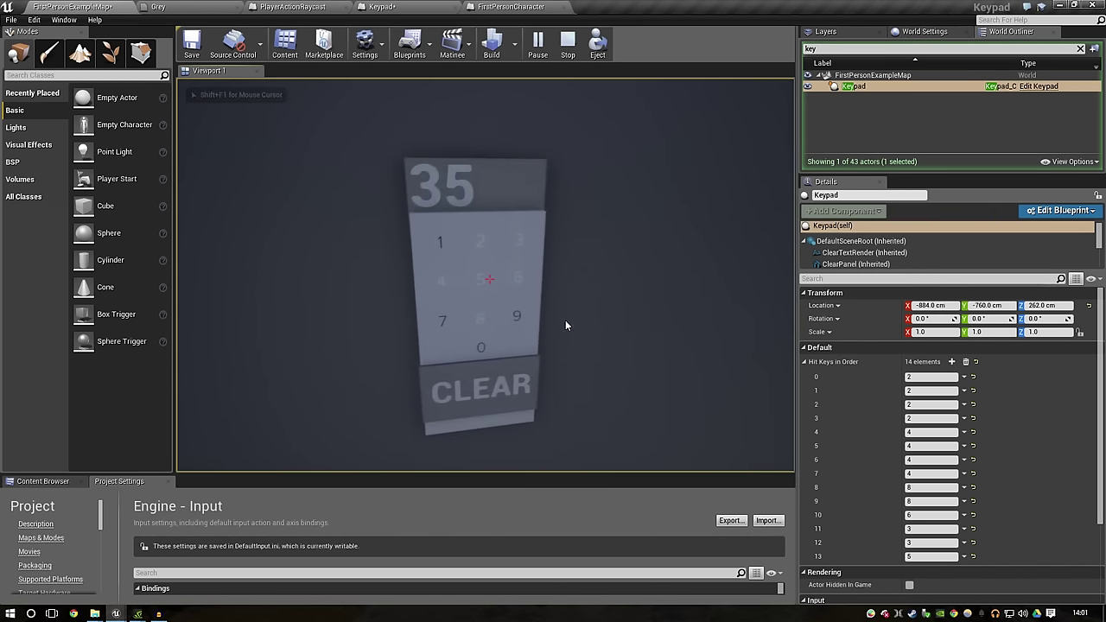
left_click(380, 7)
key("ctrl+shift+s")
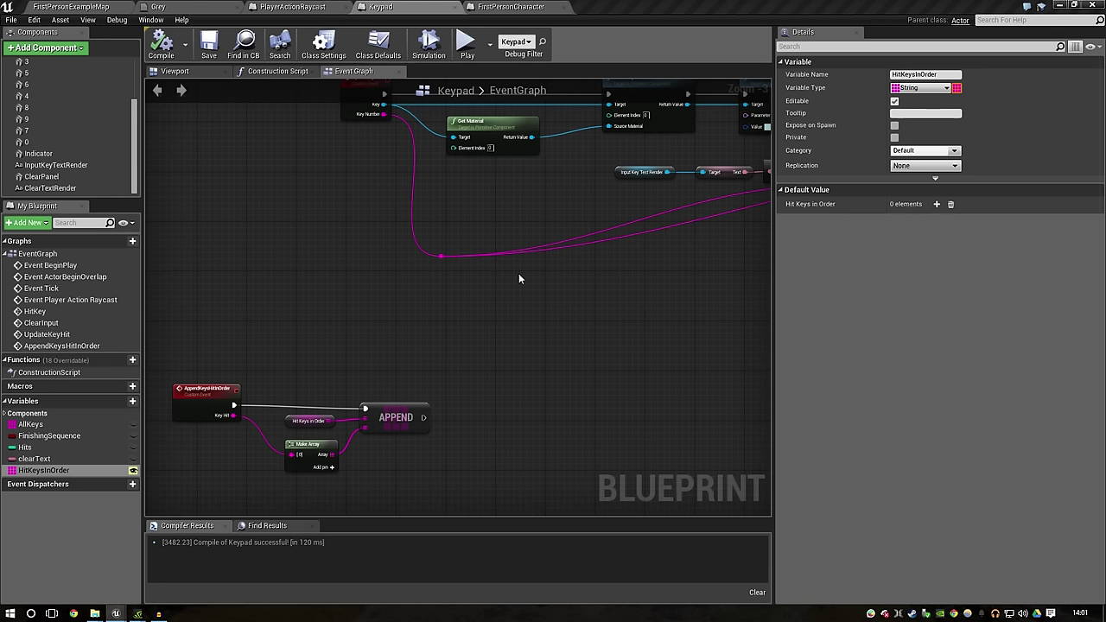
Step: Add a Branch node after the Update Key Hit call
scroll(590, 264, "down", 2)
scroll(589, 265, "down", 2)
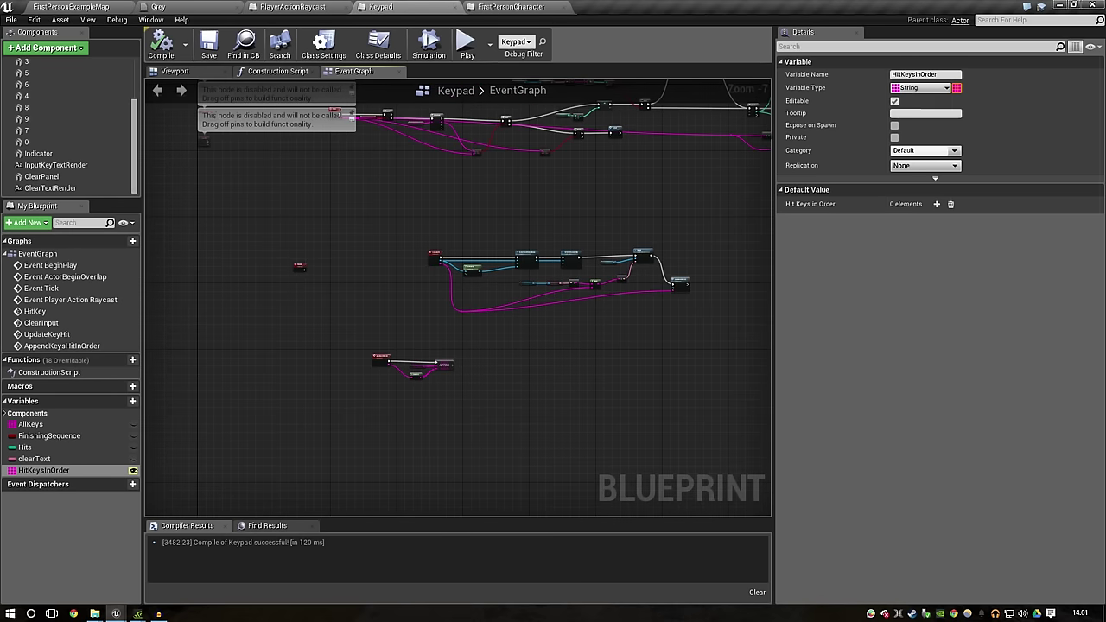
right_click_drag(643, 256, 239, 344)
scroll(591, 255, "up", 3)
scroll(591, 255, "up", 2)
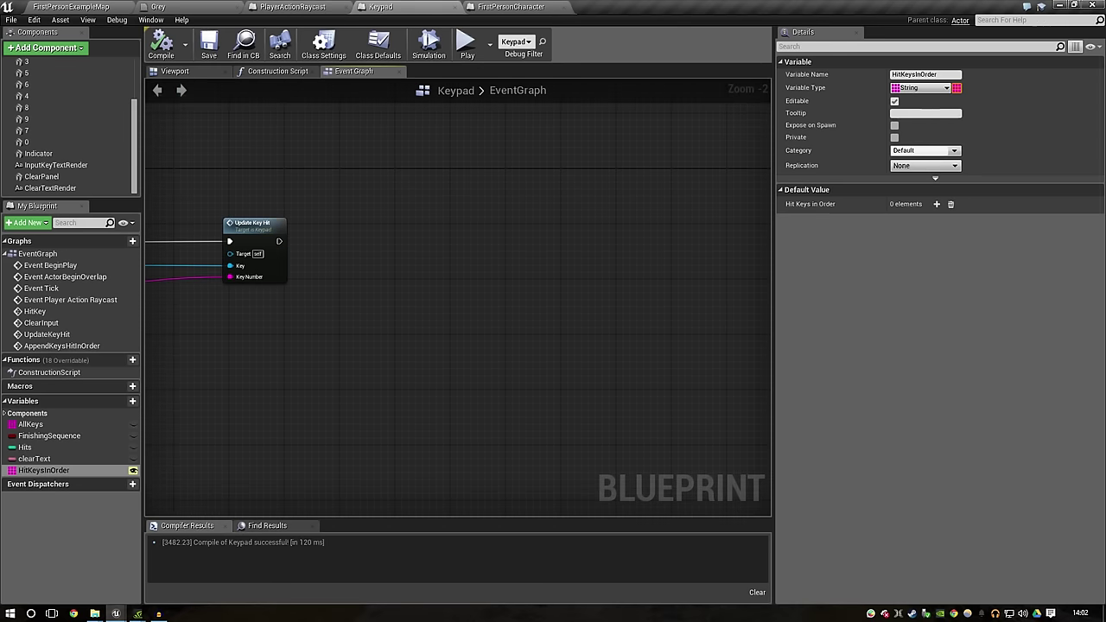
scroll(416, 291, "down", 1)
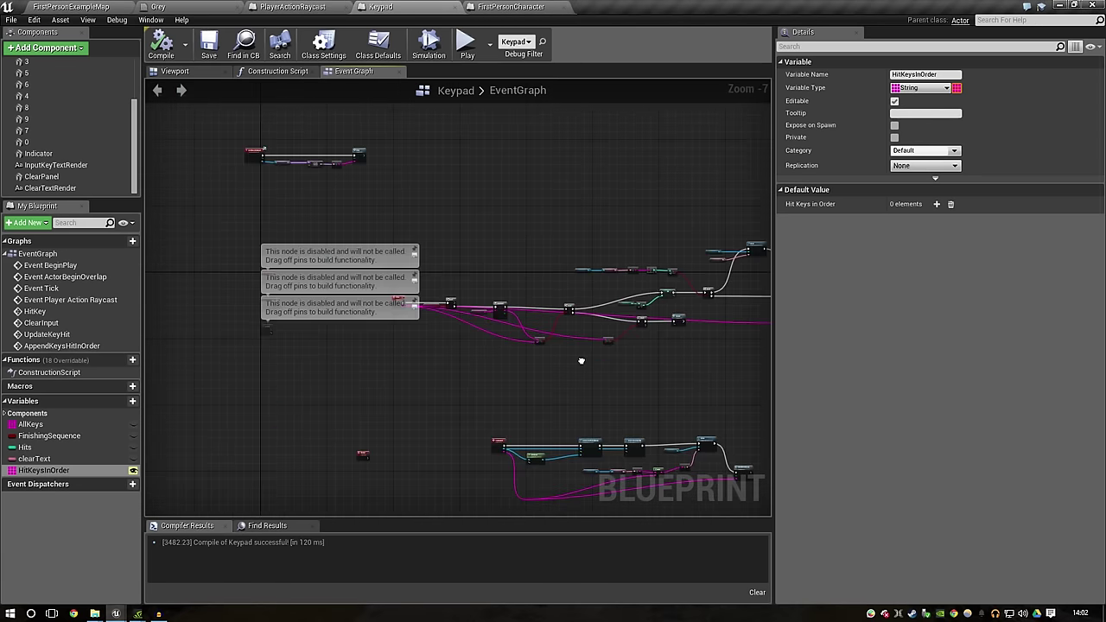
right_click_drag(494, 300, 497, 352)
mouse_move(662, 202)
right_mouse_down()
mouse_move(608, 247)
mouse_move(587, 311)
right_mouse_up()
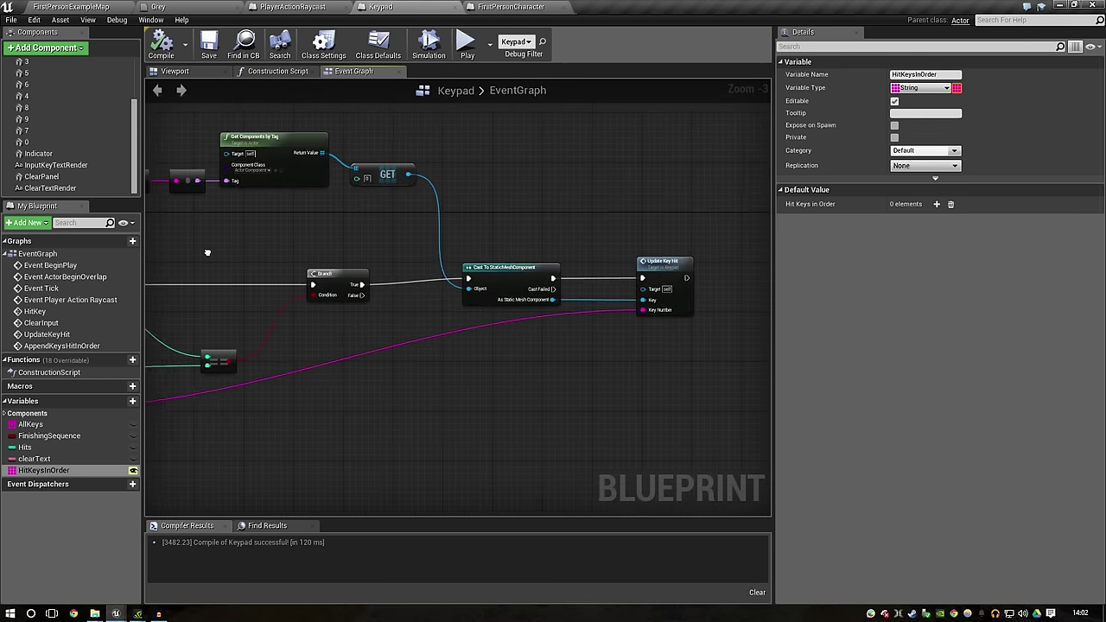
scroll(587, 312, "up", 3)
right_click_drag(424, 297, 376, 292)
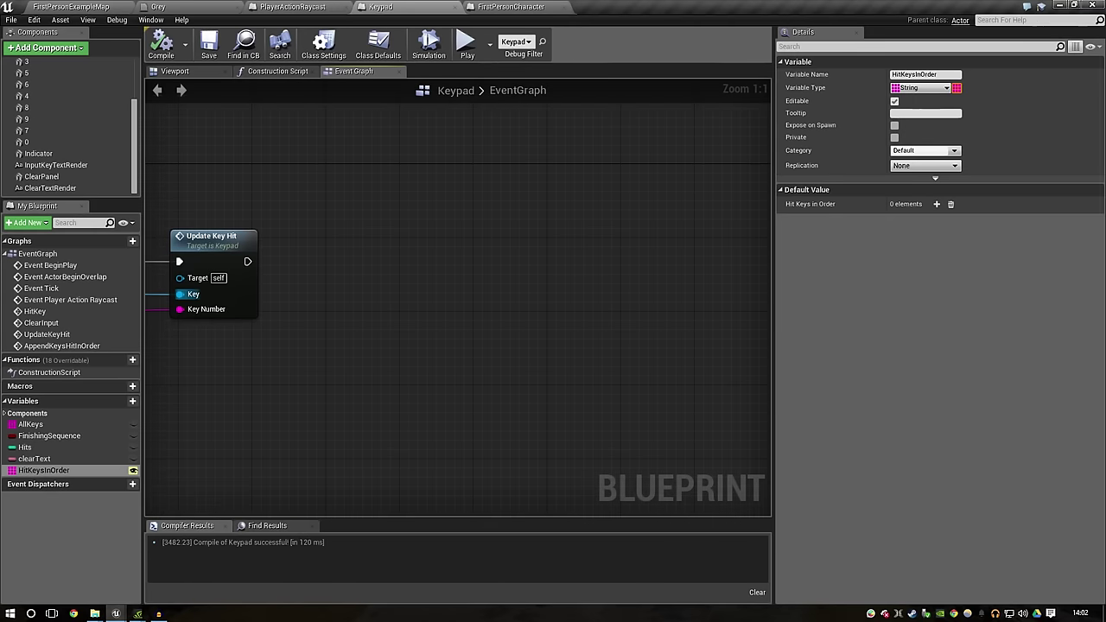
left_click_drag(244, 264, 502, 264)
left_click(336, 252)
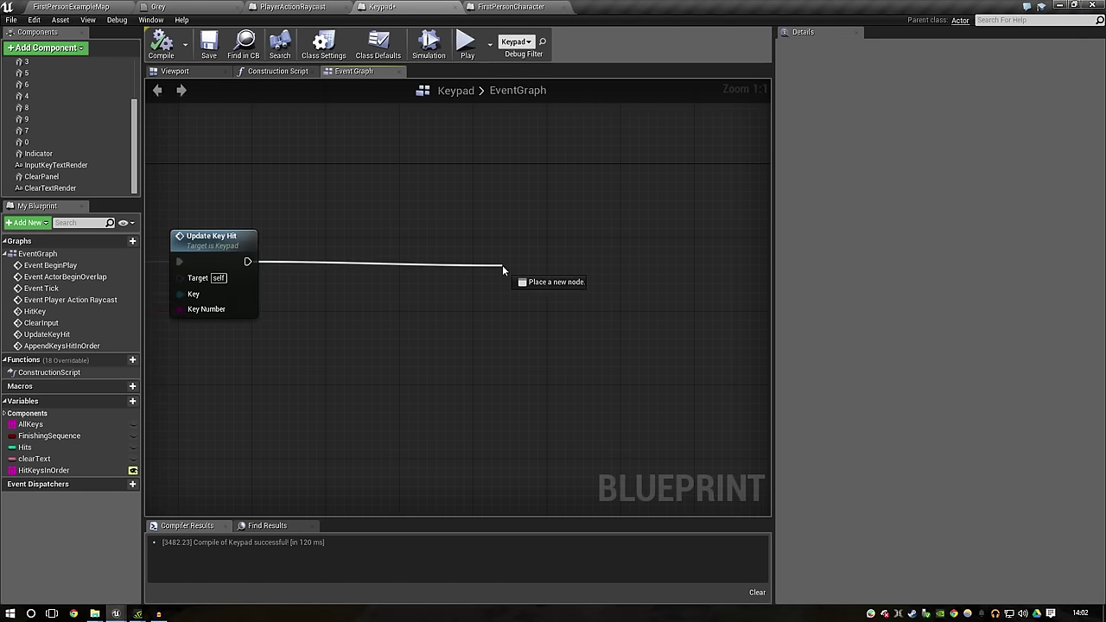
type("bran")
key("Return")
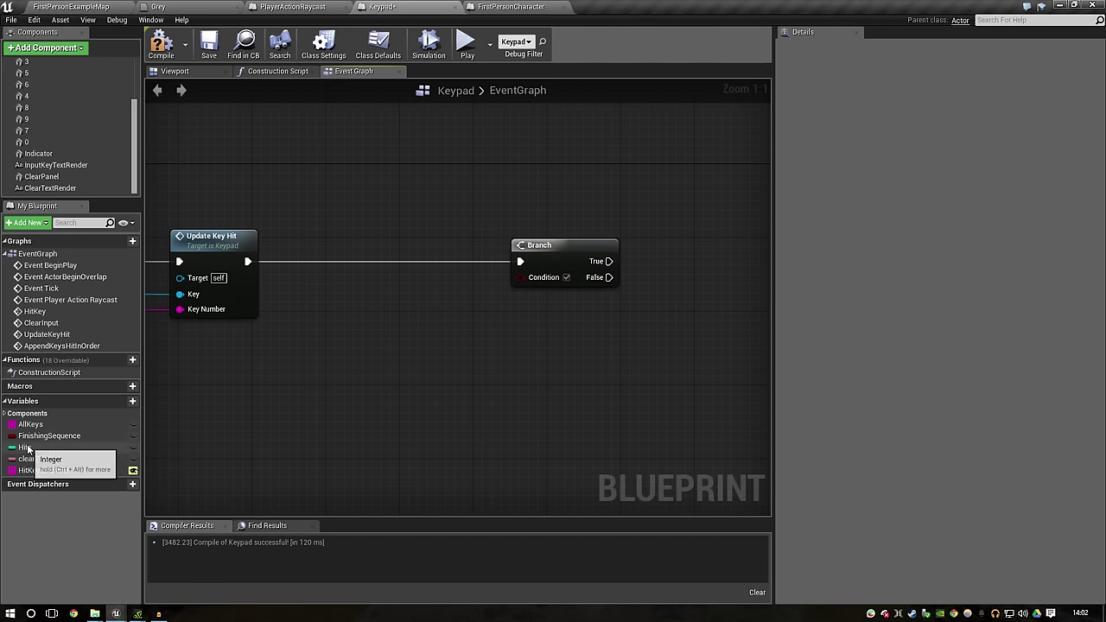
Step: Compare a Hits getter with an integer == node and wire it into the Branch Condition
left_click_drag(25, 447, 361, 364)
left_click(375, 376)
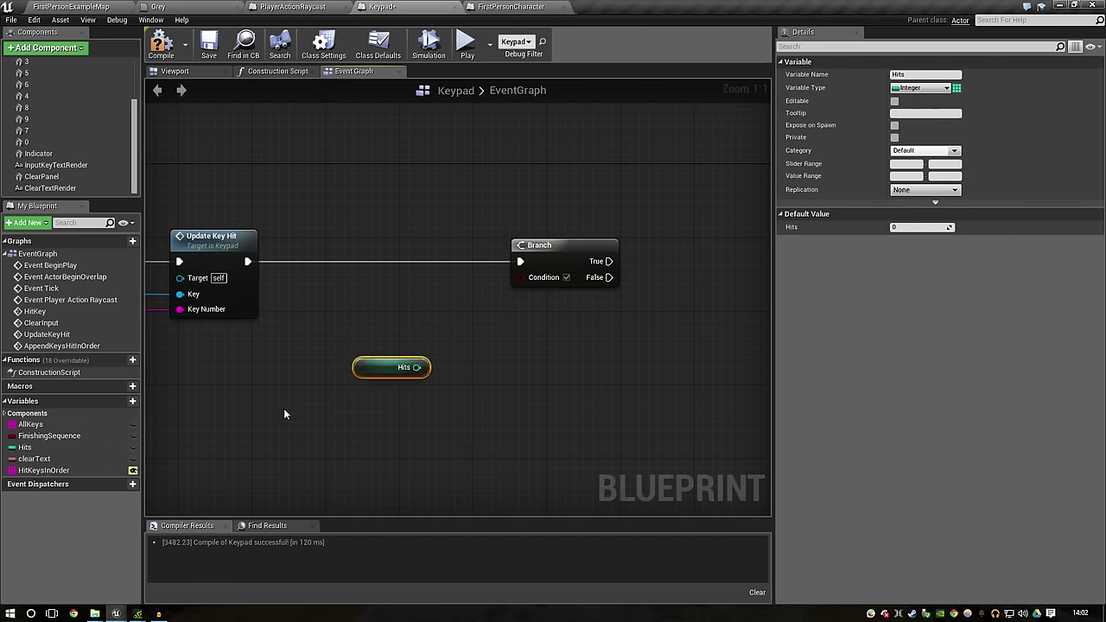
scroll(403, 364, "down", 3)
mouse_move(403, 364)
right_mouse_down()
mouse_move(368, 372)
mouse_move(616, 352)
mouse_move(415, 363)
right_mouse_up()
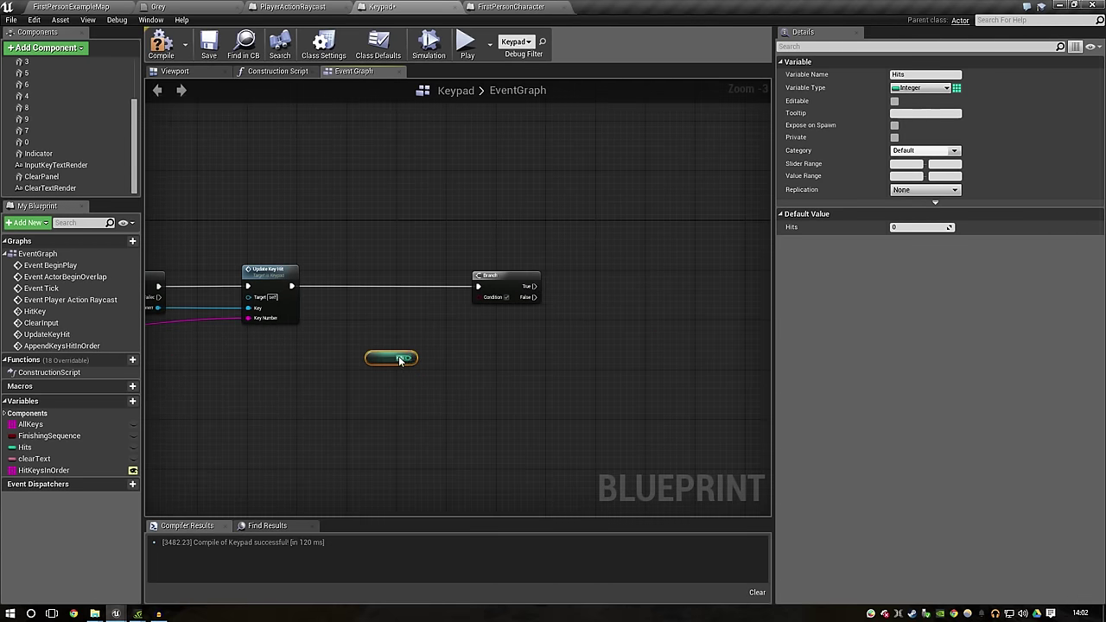
left_click_drag(414, 357, 443, 336)
type("==")
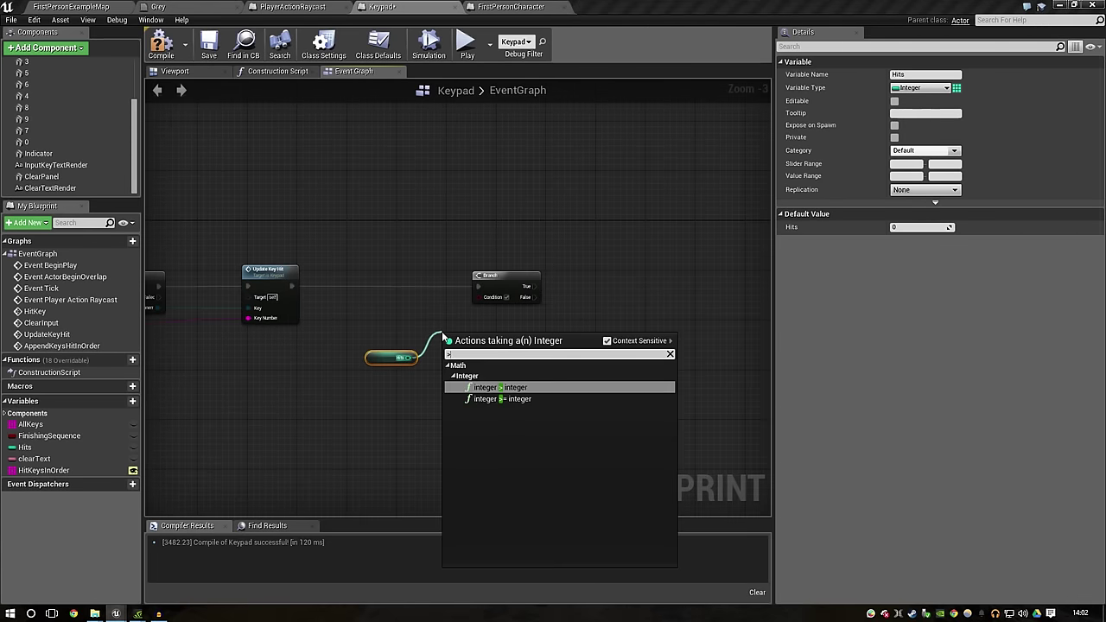
left_click(510, 387)
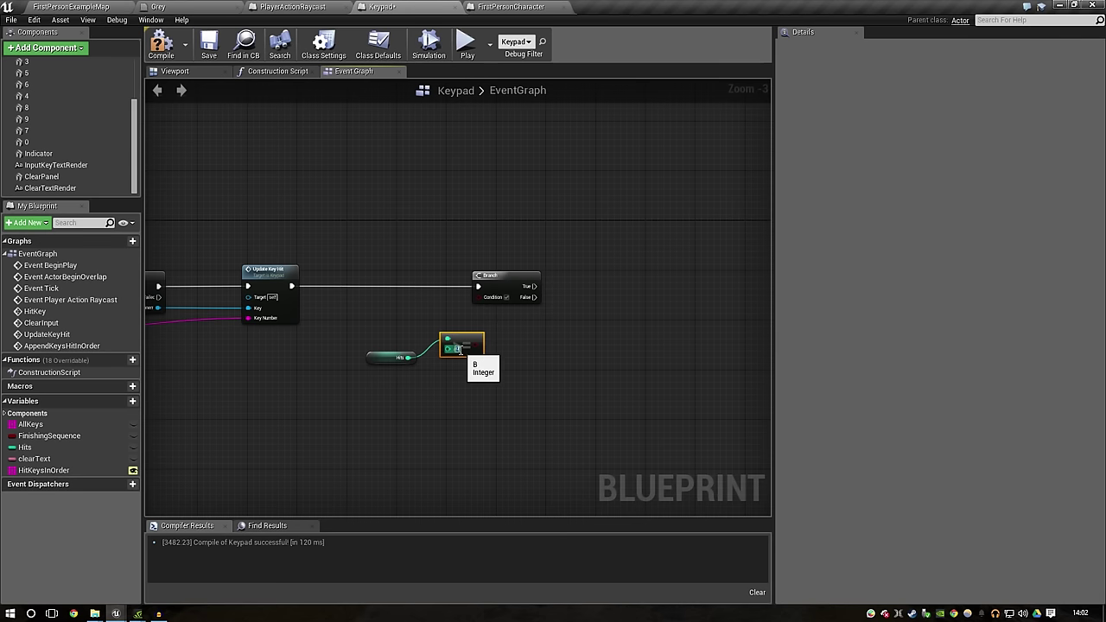
left_click_drag(480, 348, 491, 294)
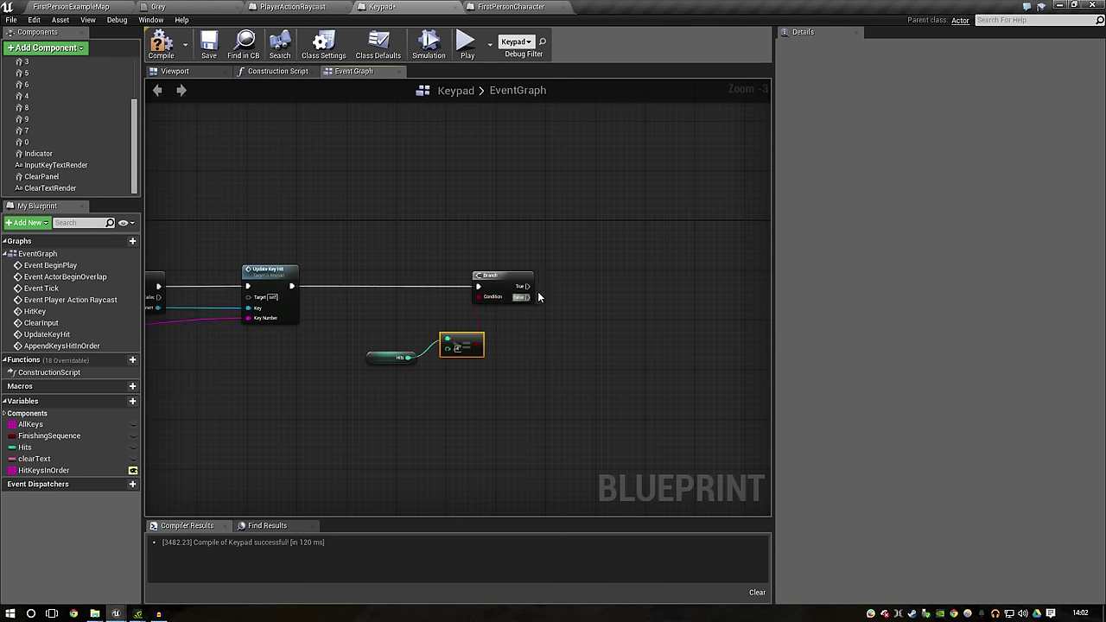
right_click_drag(538, 291, 402, 292)
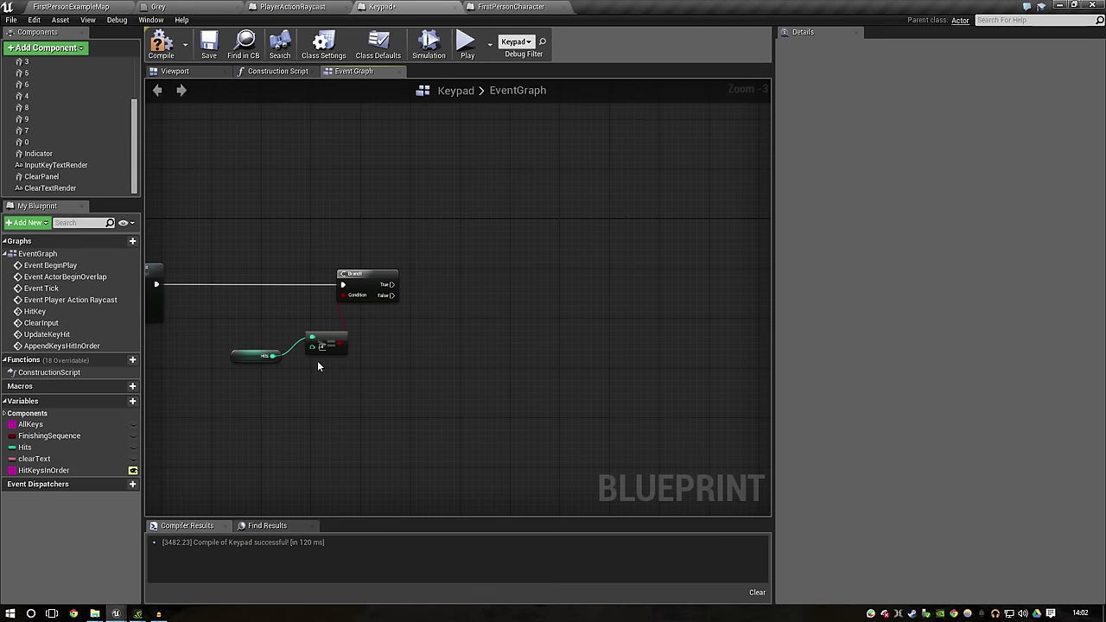
Step: Shift the Hits getter and comparison left and nudge the Branch slightly right
left_click_drag(365, 377, 197, 327)
left_click_drag(330, 333, 298, 333)
scroll(489, 322, "up", 1)
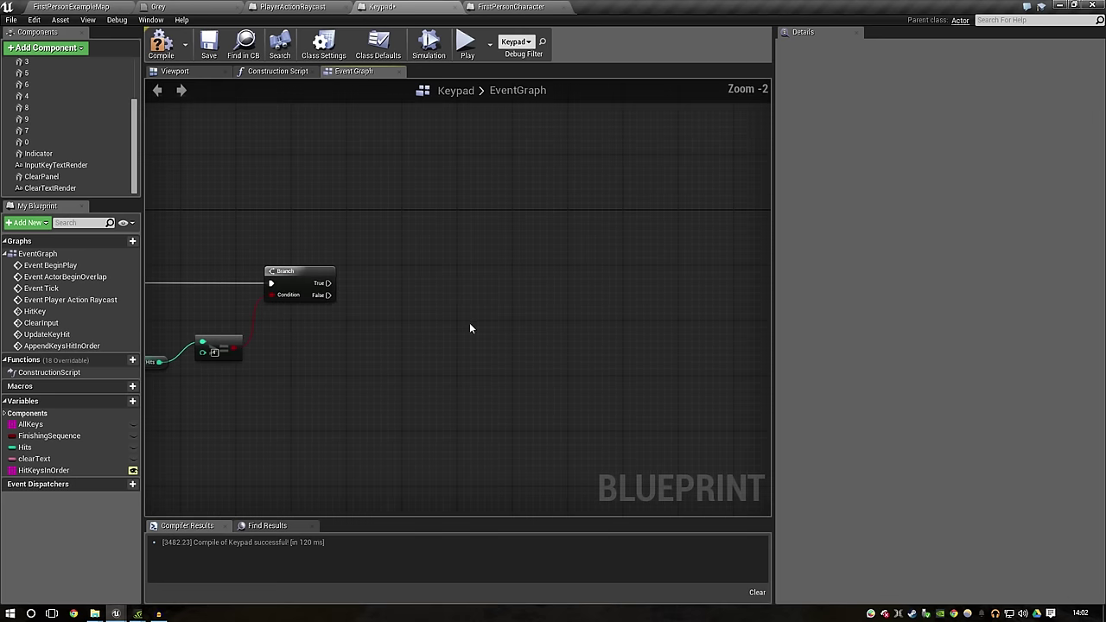
left_click_drag(319, 276, 350, 276)
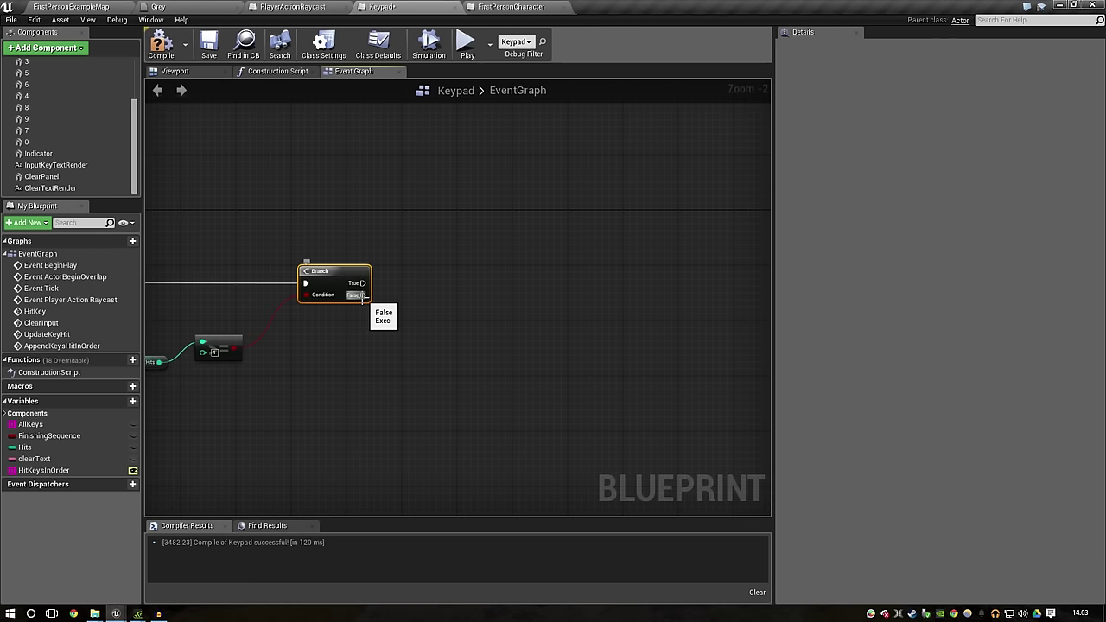
Step: Add a Set Finishing Sequence (true) node off the Branch's True output and position it beside the Branch
left_click_drag(362, 284, 616, 292)
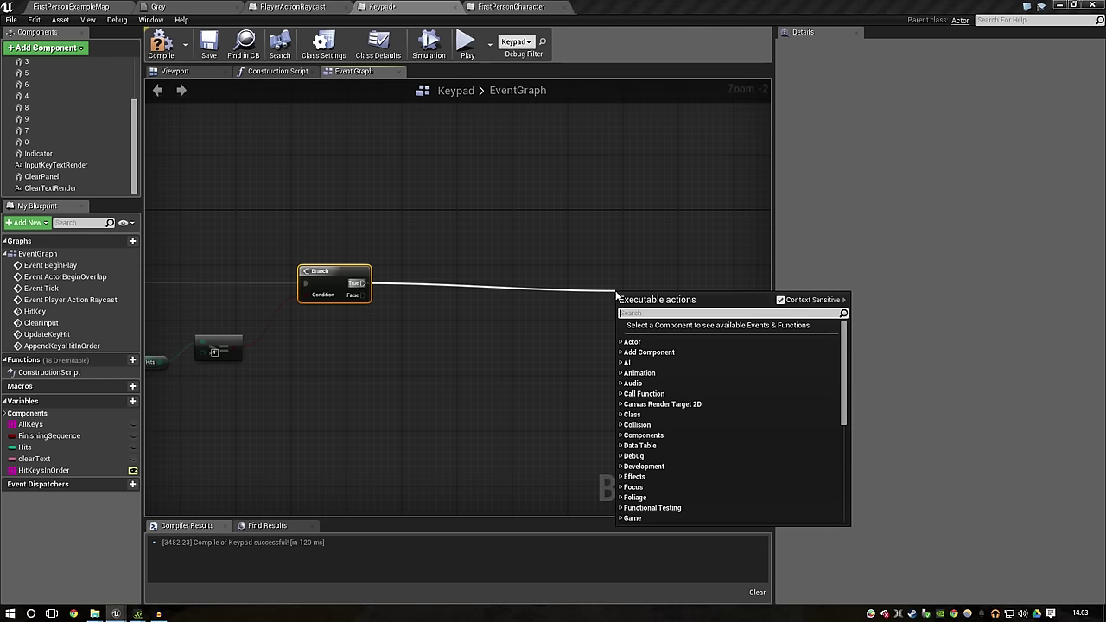
type("finishing")
key("Down")
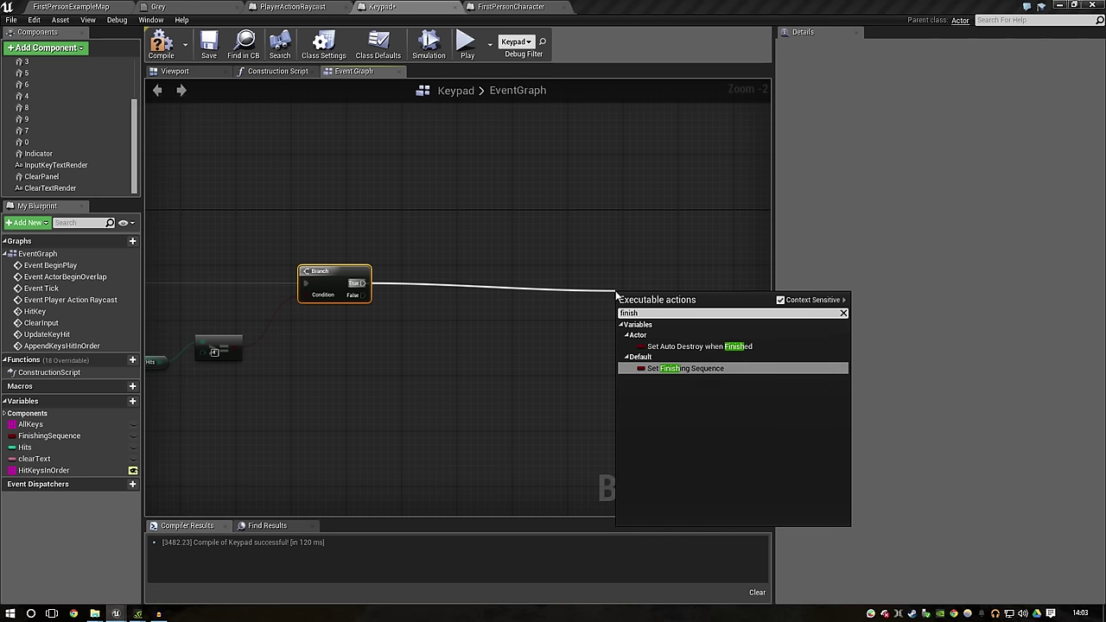
key("Return")
left_click_drag(676, 310, 515, 285)
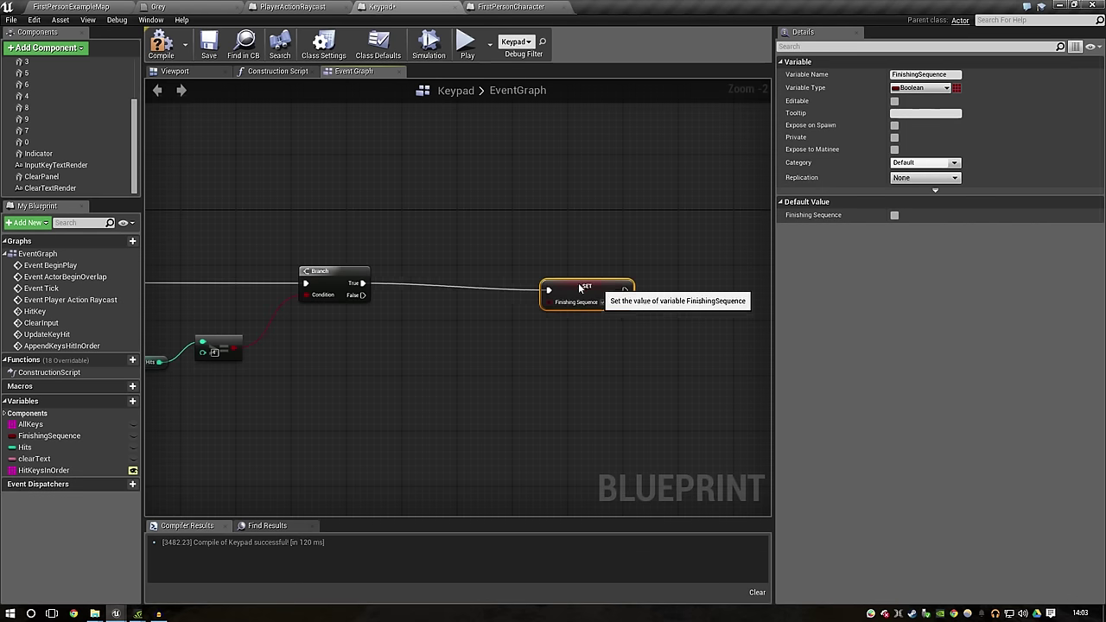
left_click(610, 323)
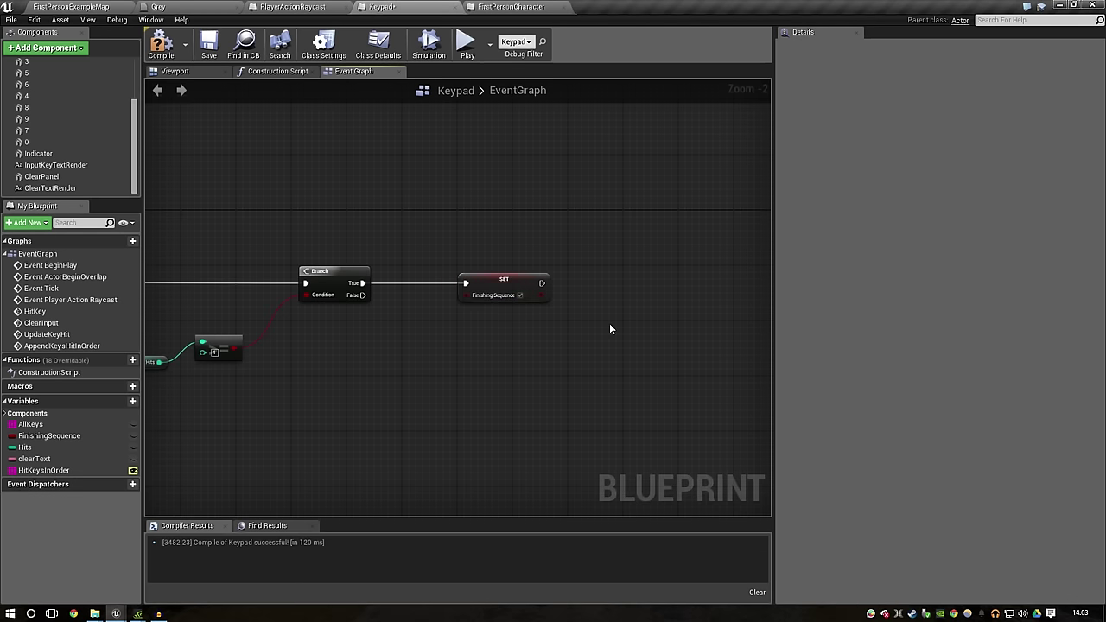
left_click_drag(540, 294, 484, 294)
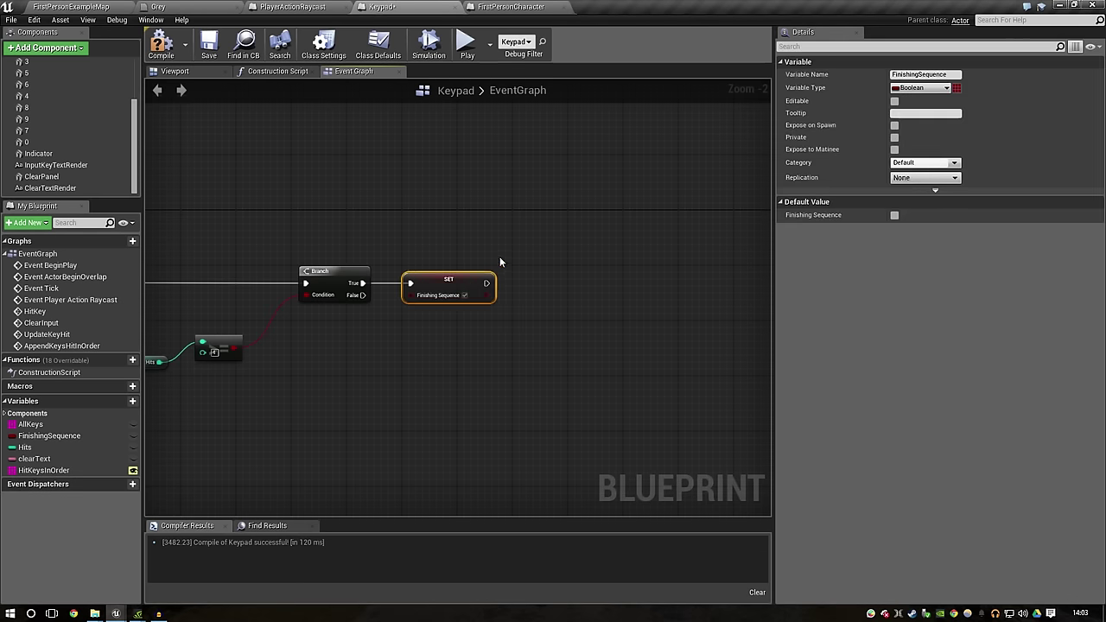
left_click(500, 257)
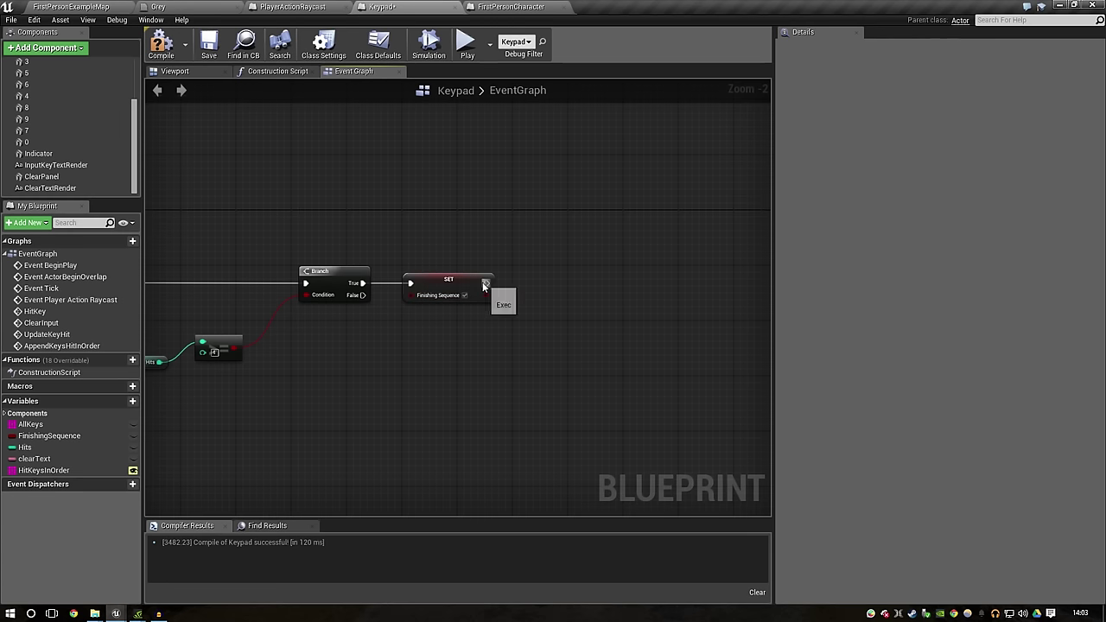
left_click_drag(485, 286, 472, 292)
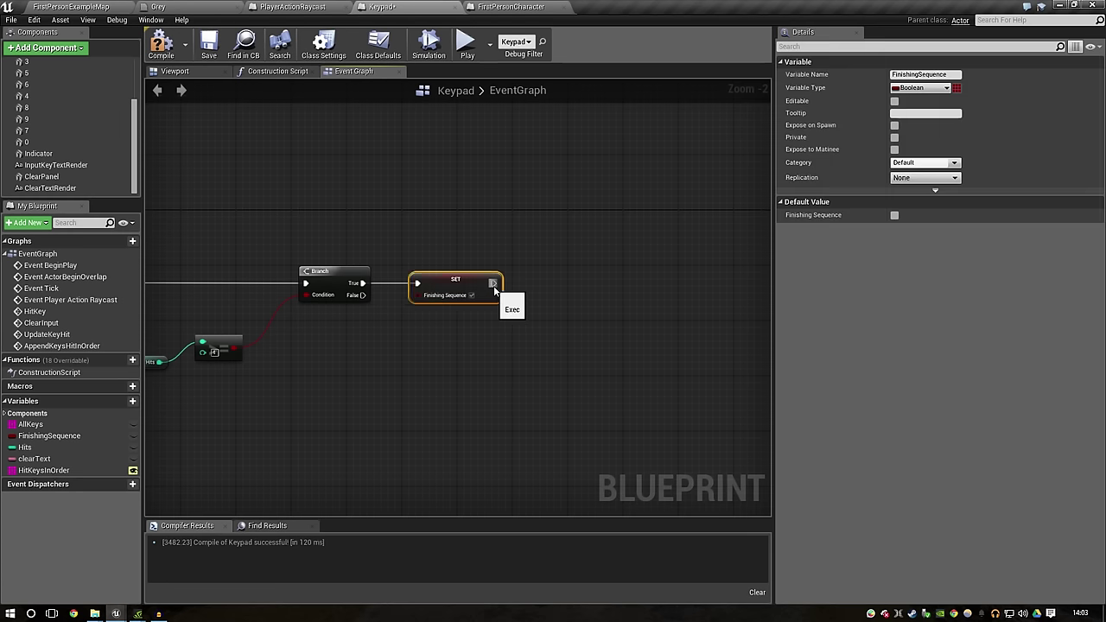
Step: Chain a Delay node with Duration 1 after the SET node
left_click_drag(472, 293, 506, 283)
type("delay")
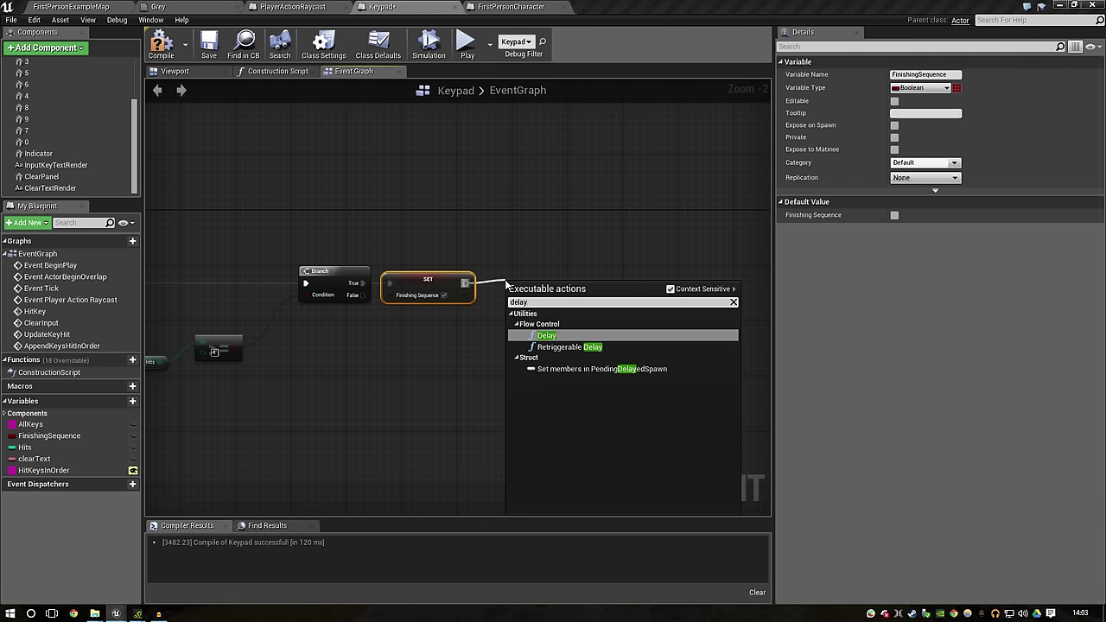
key("Return")
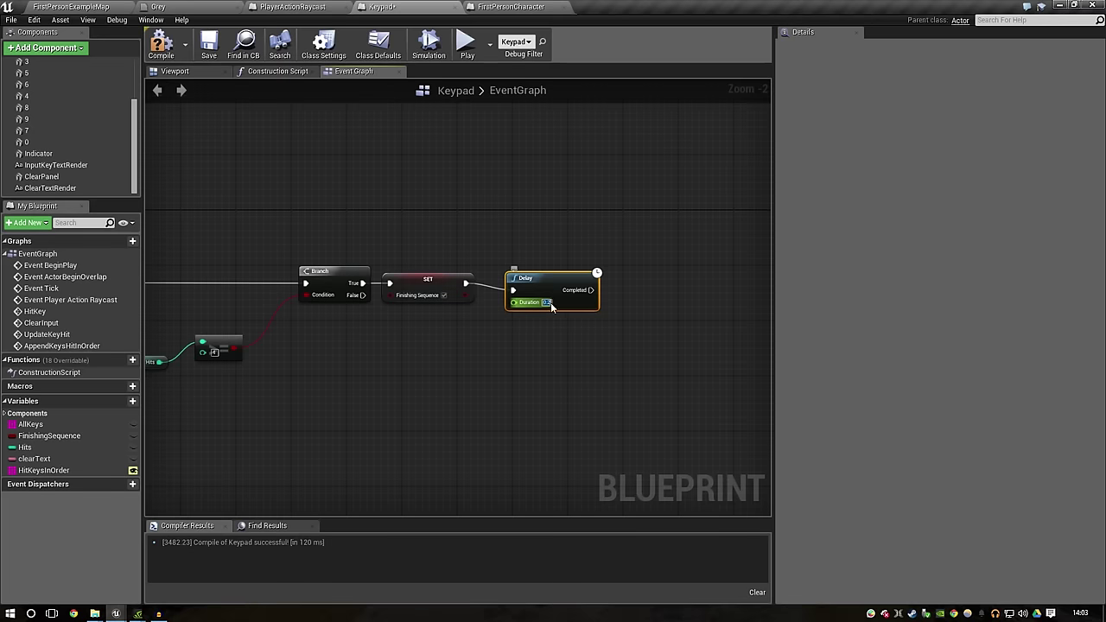
type("1")
Step: Pan around to review the Branch, SET and Delay chain, then bring up actions in empty space above
right_click_drag(625, 244, 537, 245)
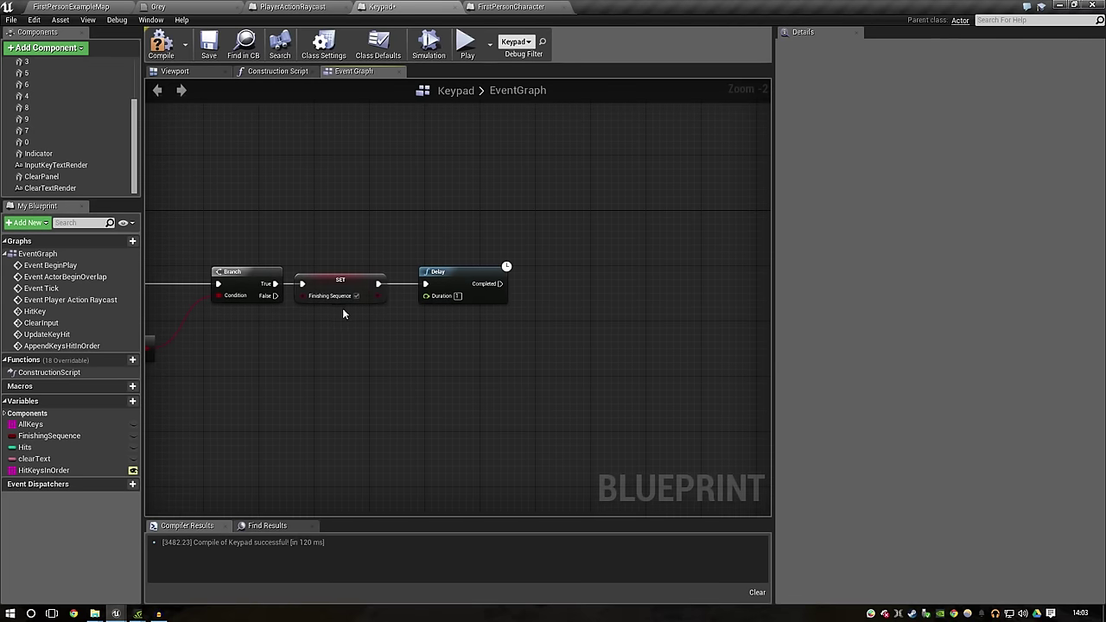
right_click_drag(350, 307, 605, 337)
scroll(562, 372, "down", 4)
scroll(434, 375, "up", 4)
mouse_move(414, 361)
right_mouse_down()
mouse_move(292, 373)
mouse_move(474, 306)
mouse_move(289, 354)
right_mouse_up()
scroll(474, 306, "down", 4)
scroll(695, 300, "up", 1)
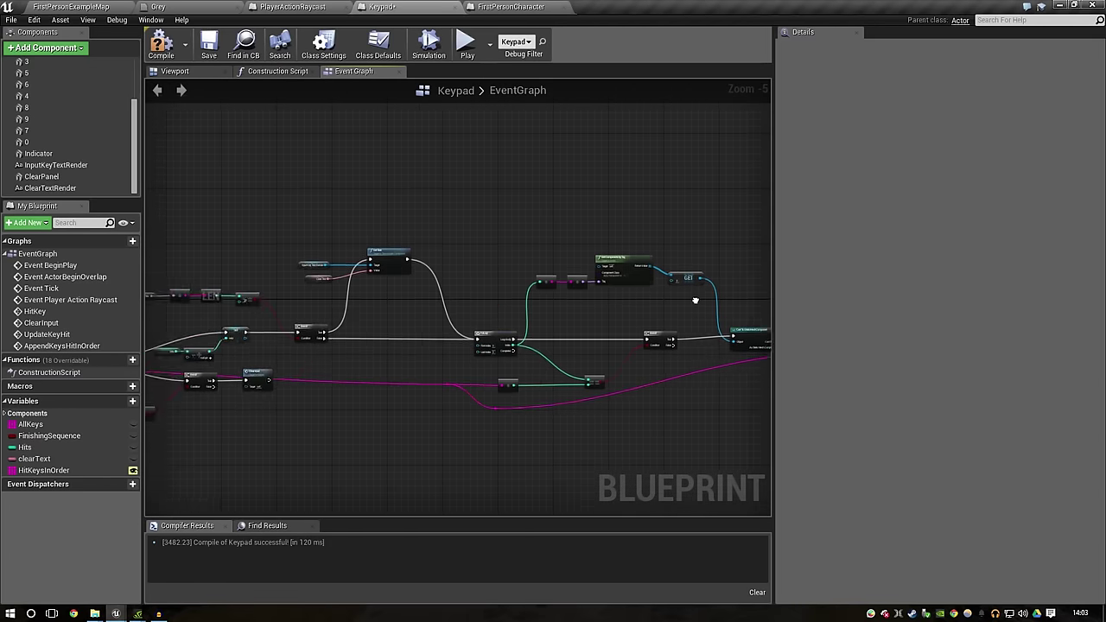
right_click_drag(695, 300, 755, 316)
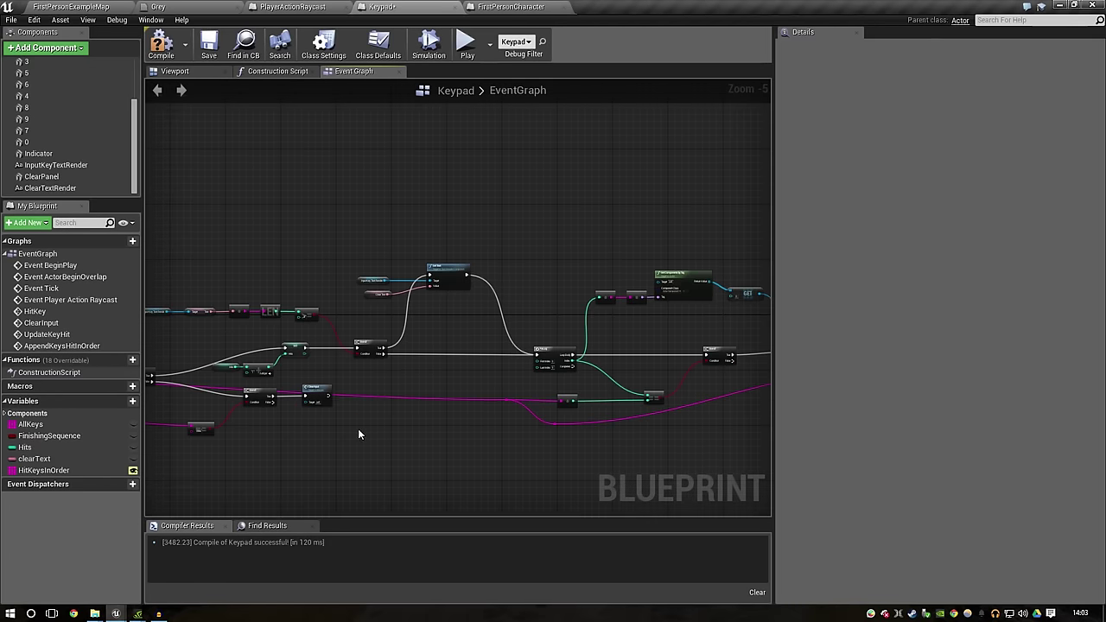
scroll(504, 424, "up", 2)
scroll(445, 420, "up", 1)
scroll(472, 402, "up", 1)
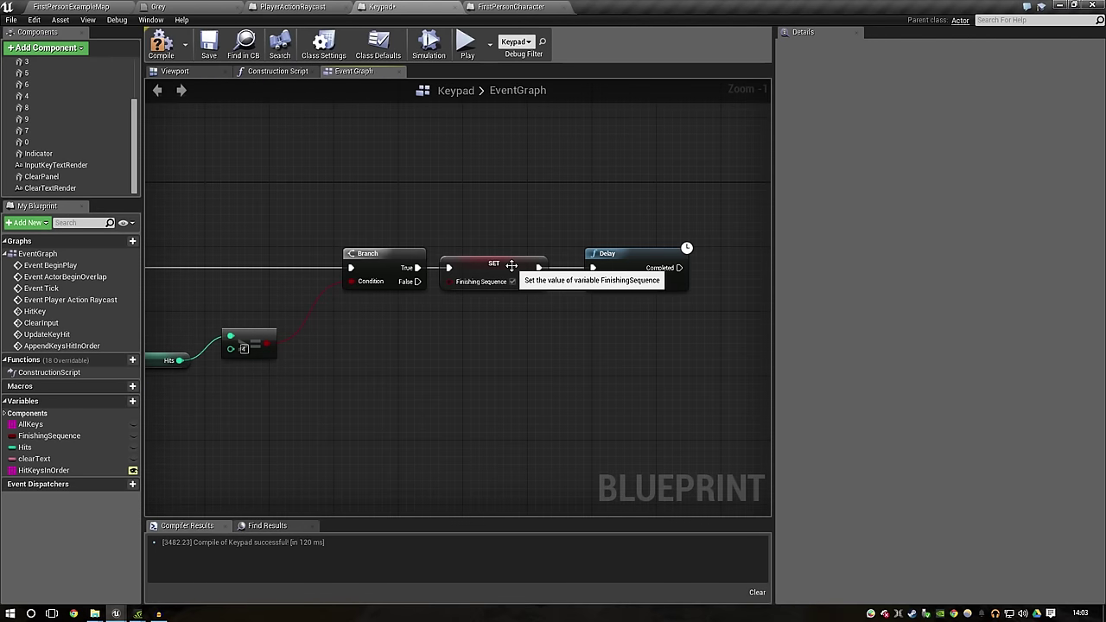
right_click_drag(512, 266, 398, 296)
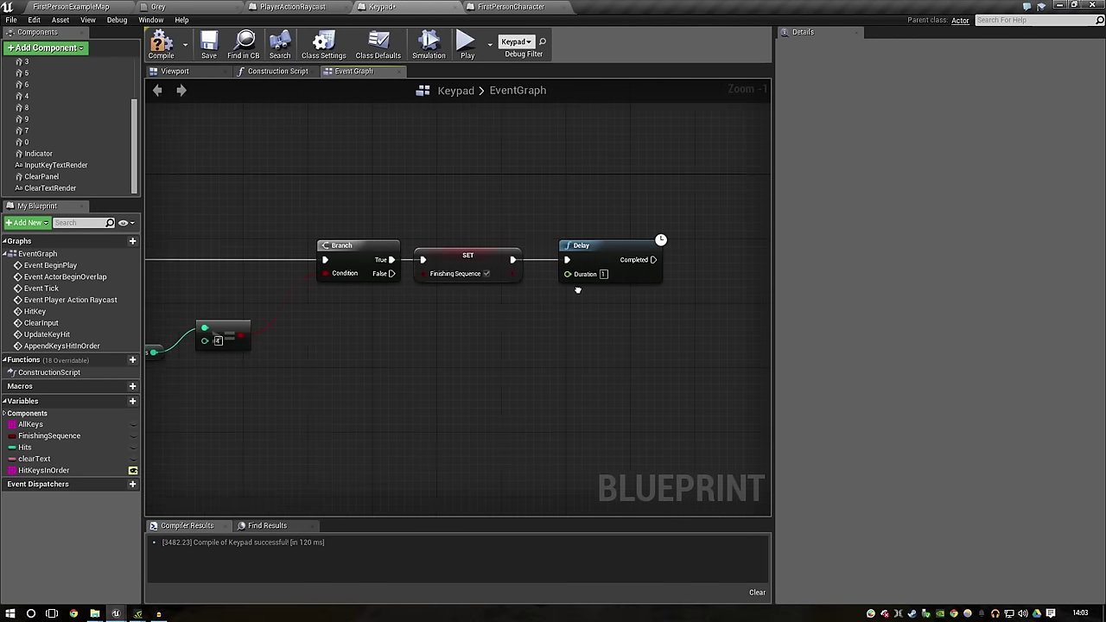
right_click_drag(548, 204, 532, 259)
scroll(753, 469, "down", 4)
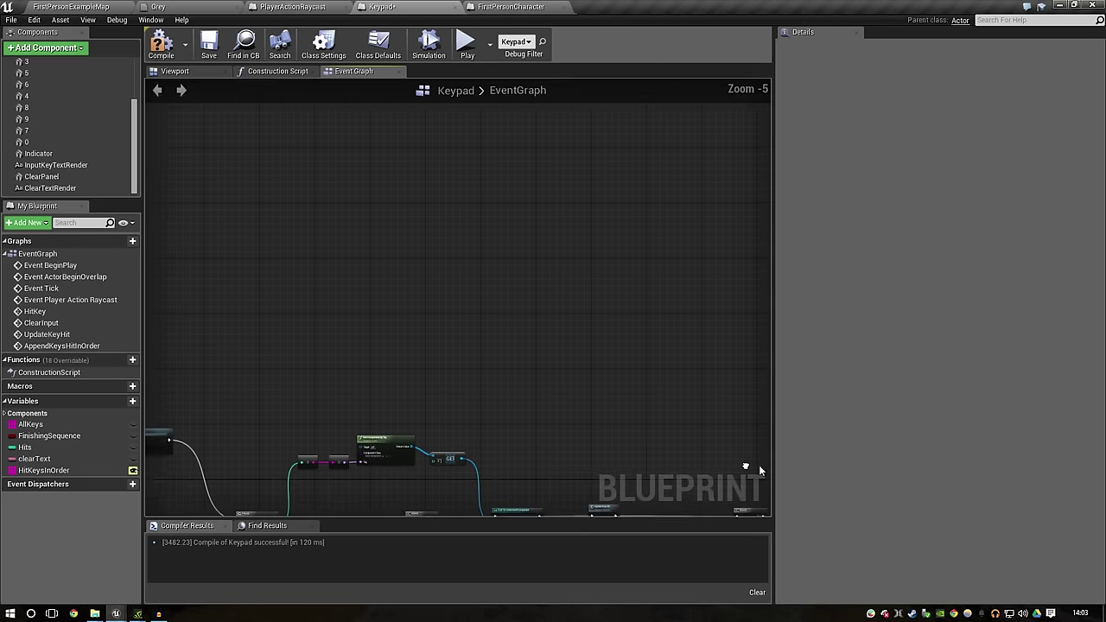
right_click(307, 170)
Step: Add a custom event named FinishSequence
type("custom")
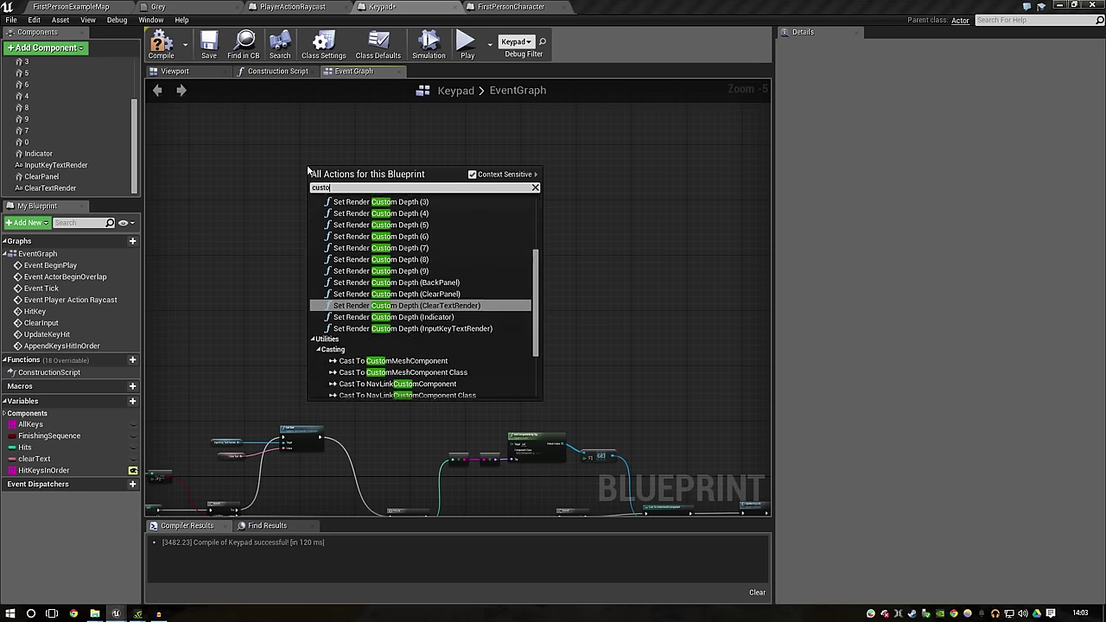
key("Return")
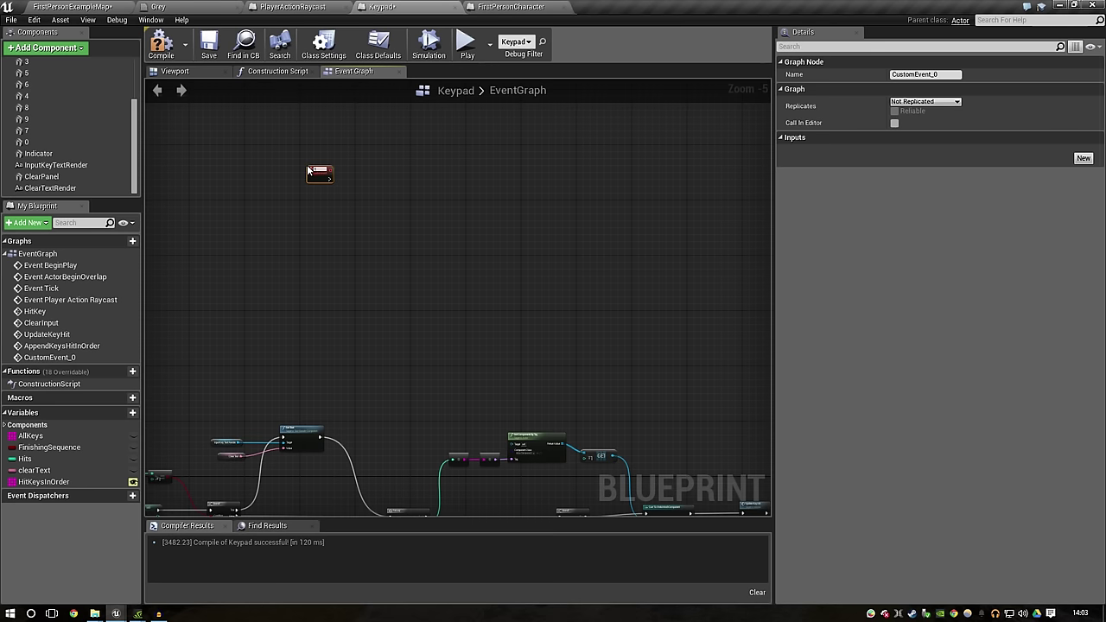
scroll(309, 171, "up", 4)
scroll(332, 161, "up", 1)
type("FinishSequence")
key("Return")
Step: Call Finish Sequence from the Delay's Completed output, then zoom in on the FinishSequence event
scroll(480, 299, "down", 1)
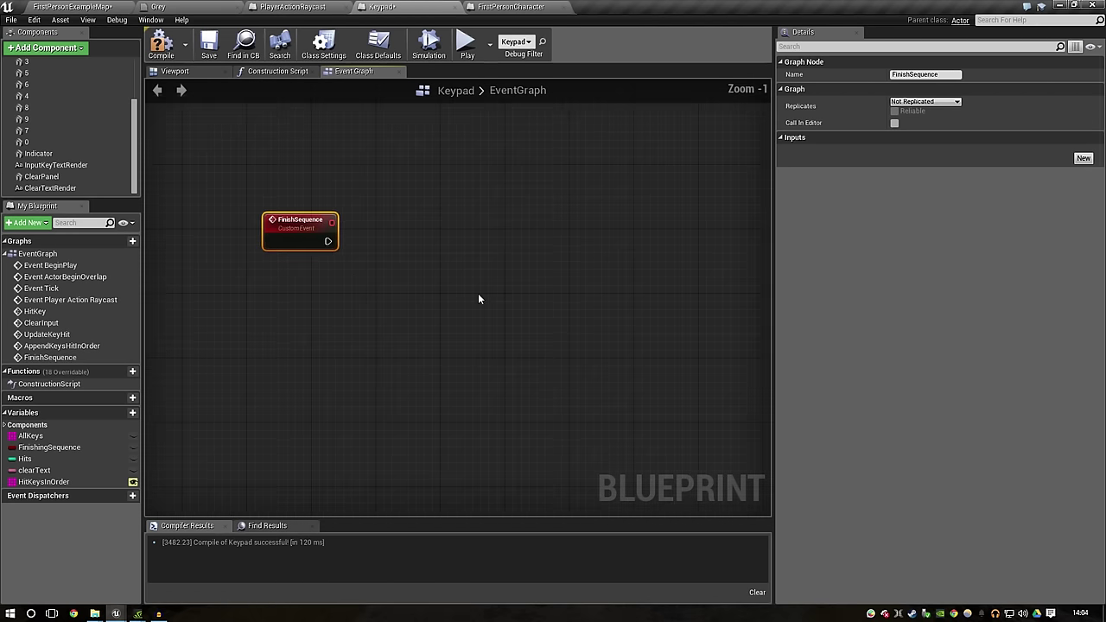
scroll(480, 299, "down", 2)
mouse_move(536, 422)
right_mouse_down()
mouse_move(322, 287)
mouse_move(556, 289)
right_mouse_up()
scroll(322, 287, "up", 3)
left_click_drag(467, 291, 525, 297)
type("fni")
key("BackSpace")
key("BackSpace")
type("inish")
left_click(545, 335)
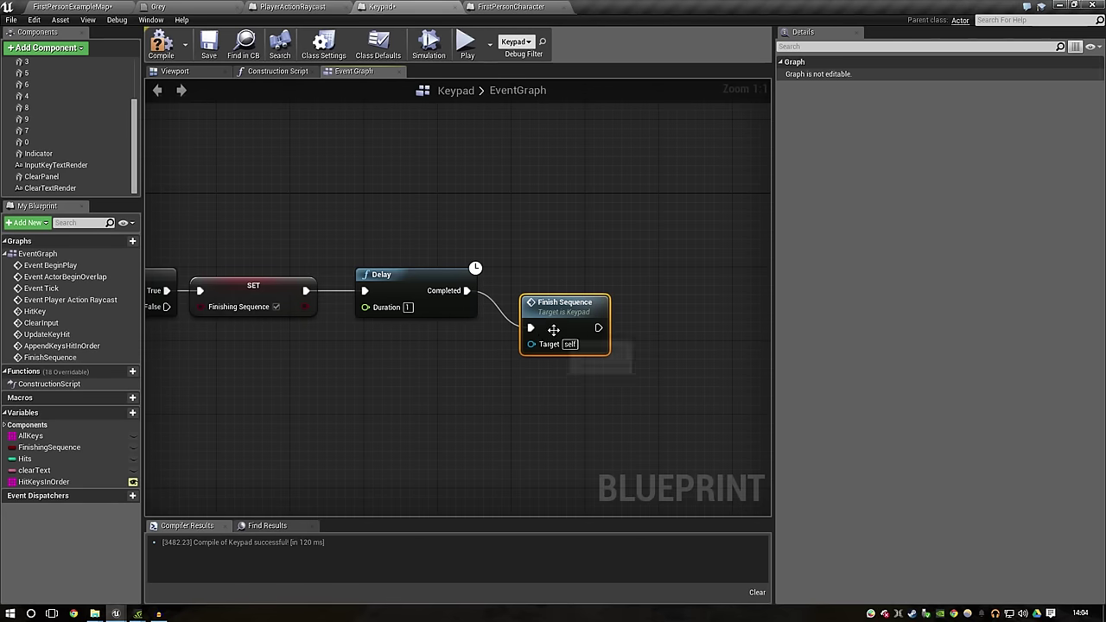
right_click_drag(438, 203, 356, 378)
scroll(356, 379, "down", 6)
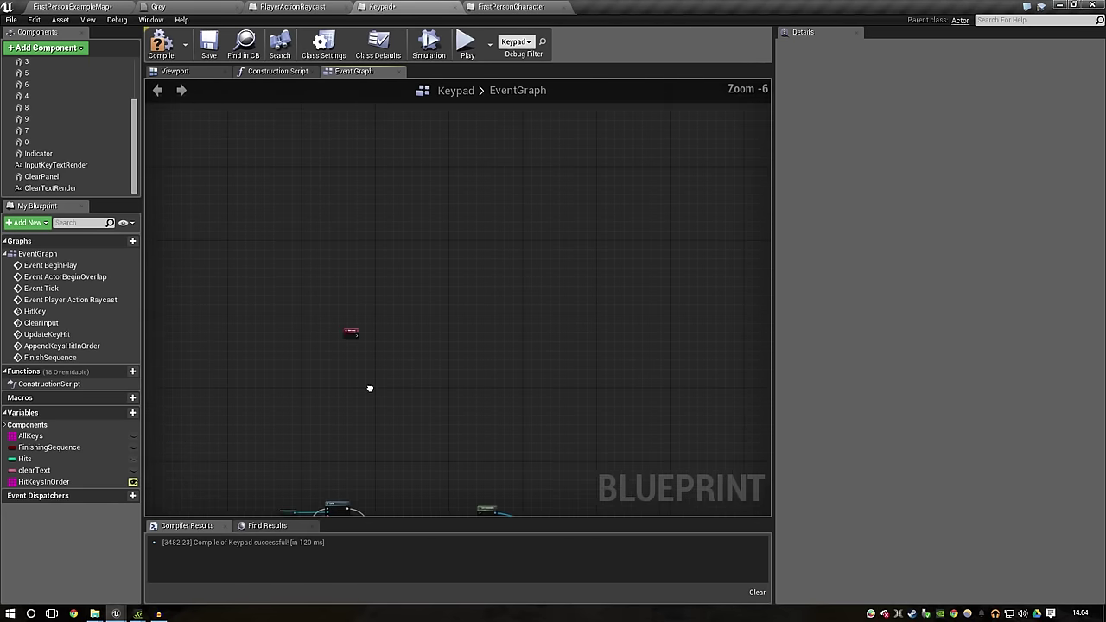
double_click(50, 357)
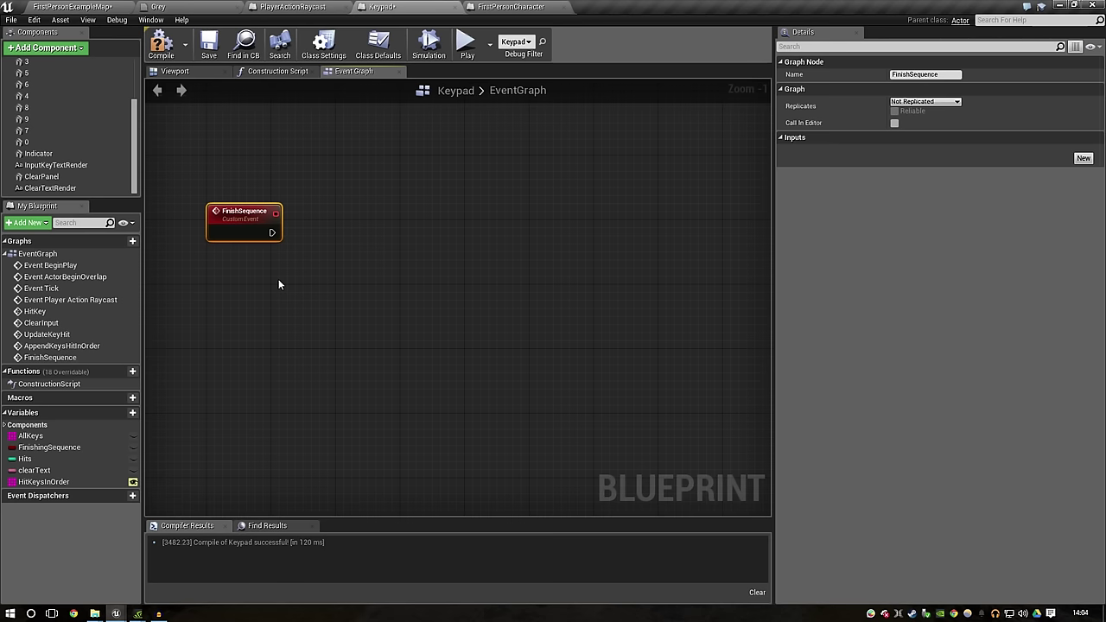
Step: Add a Hit Keys in Order getter feeding a new ForEachLoop
mouse_move(44, 481)
left_mouse_down()
mouse_move(324, 278)
mouse_move(244, 294)
mouse_move(356, 248)
left_mouse_up()
left_click(334, 291)
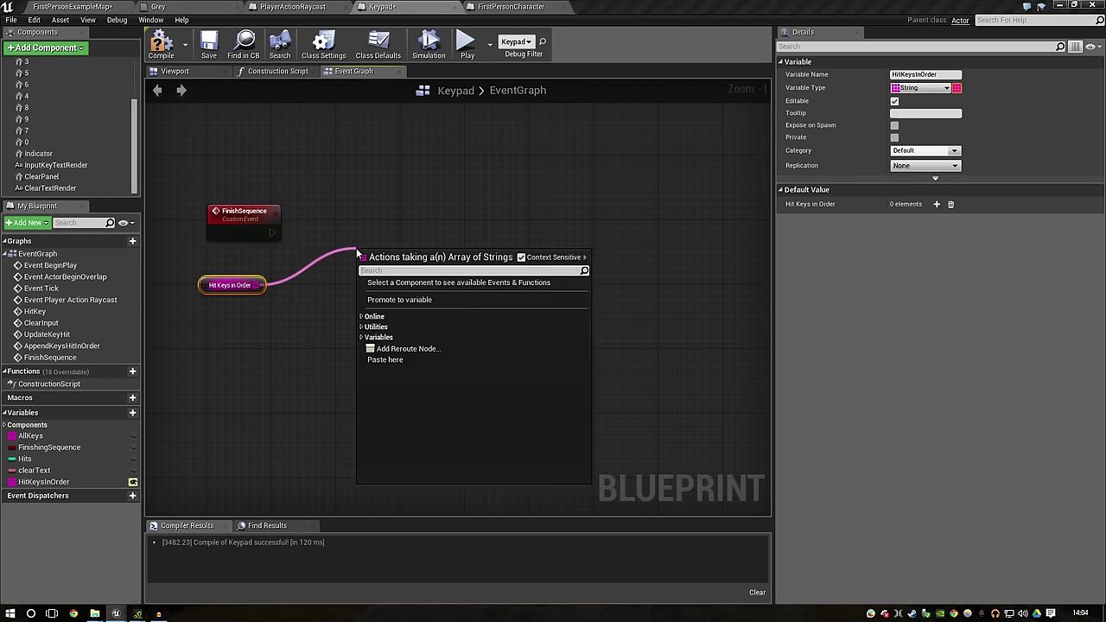
type("for each")
key("Return")
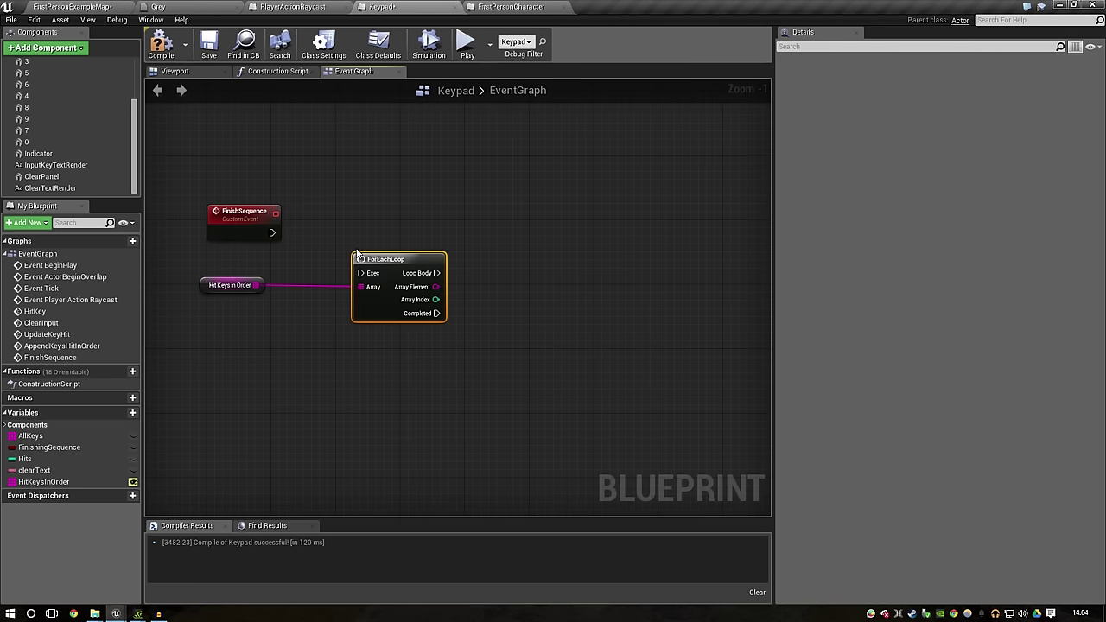
Step: Wire the FinishSequence event into the ForEachLoop's Exec and move the loop node up
right_click(554, 302)
type("for each")
scroll(665, 423, "up", 3)
scroll(665, 423, "down", 3)
scroll(666, 423, "up", 3)
left_click(414, 418)
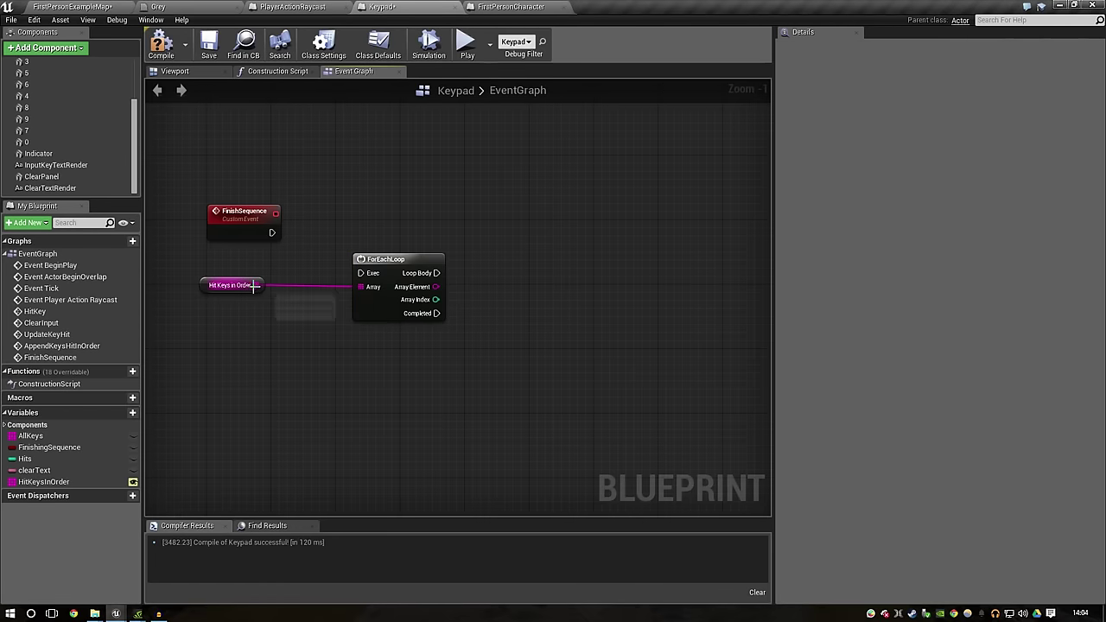
left_click_drag(251, 290, 368, 418)
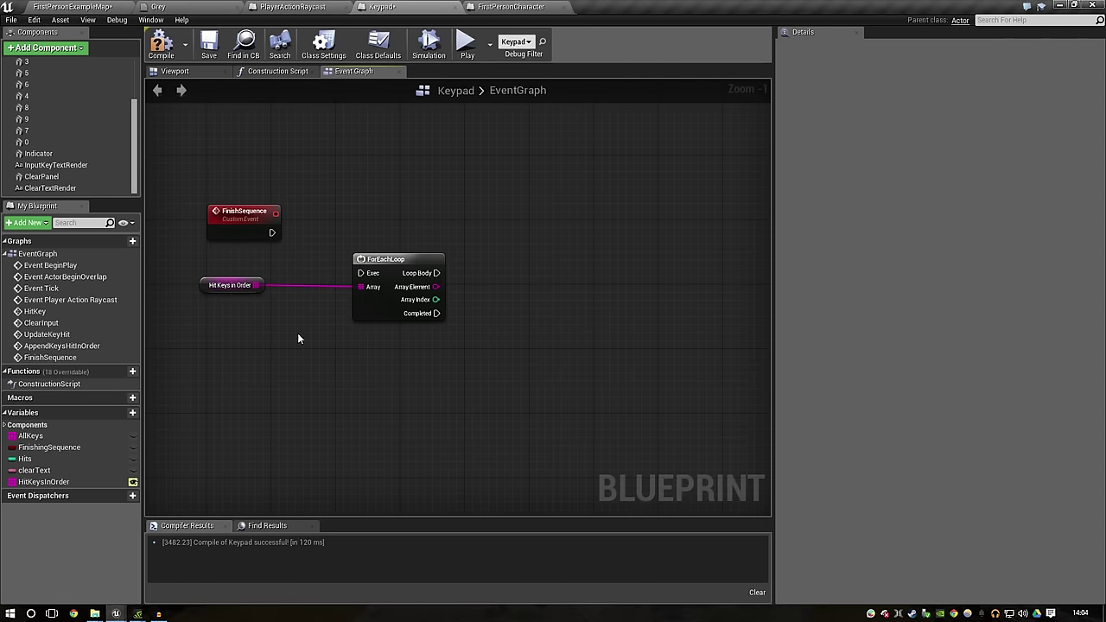
left_click_drag(272, 233, 367, 275)
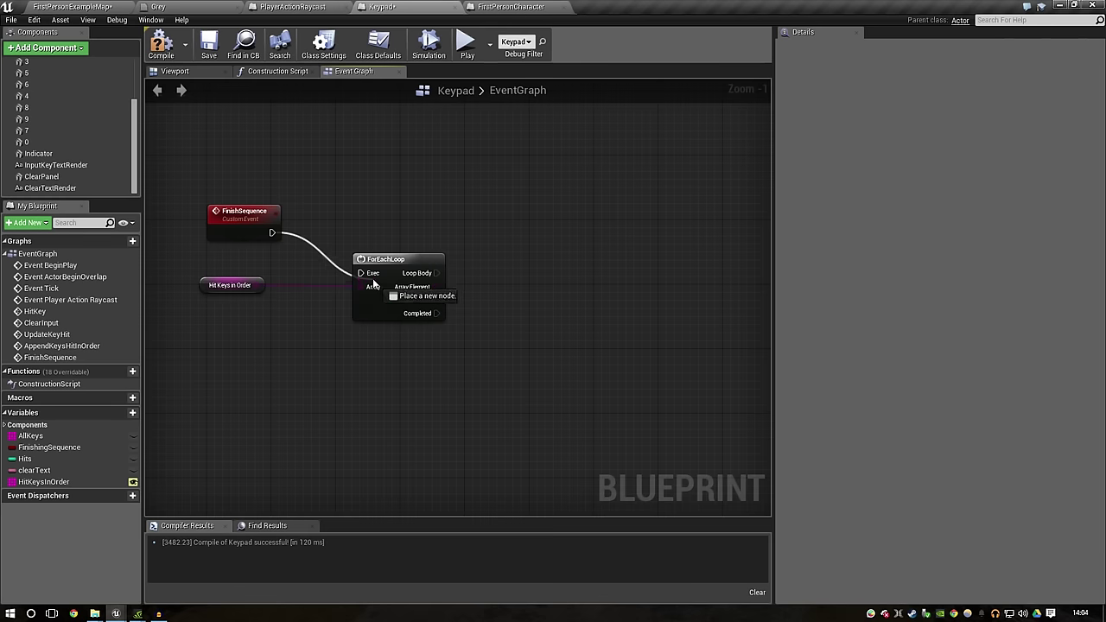
left_click_drag(432, 285, 430, 253)
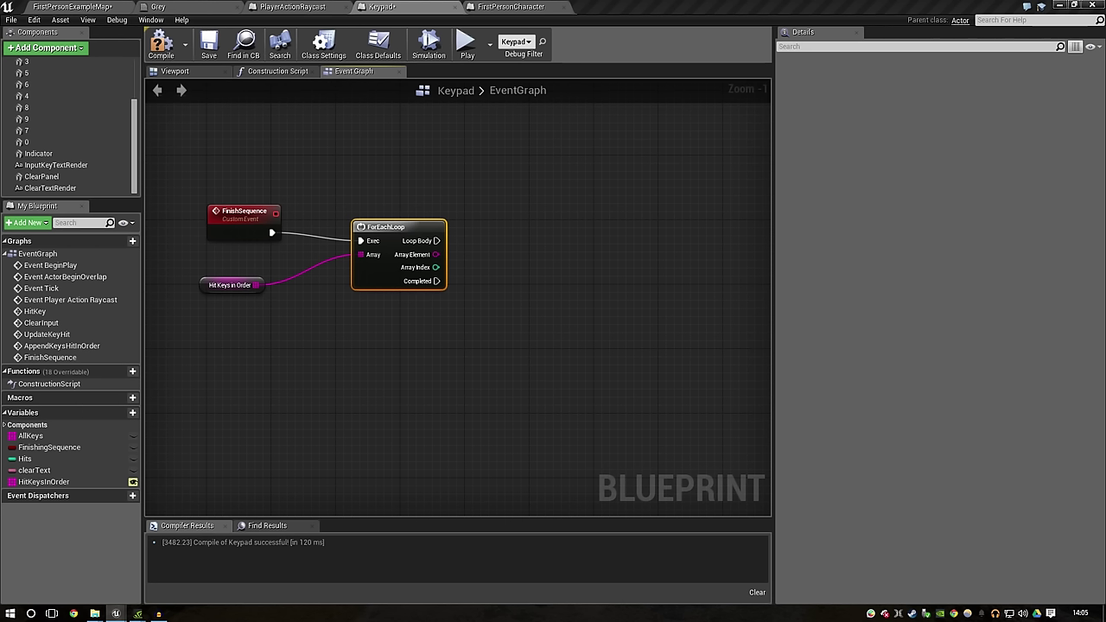
Step: Add a new variable (NewVar_0) to the Keypad Blueprint
right_click(540, 330)
key("Escape")
left_click(565, 285)
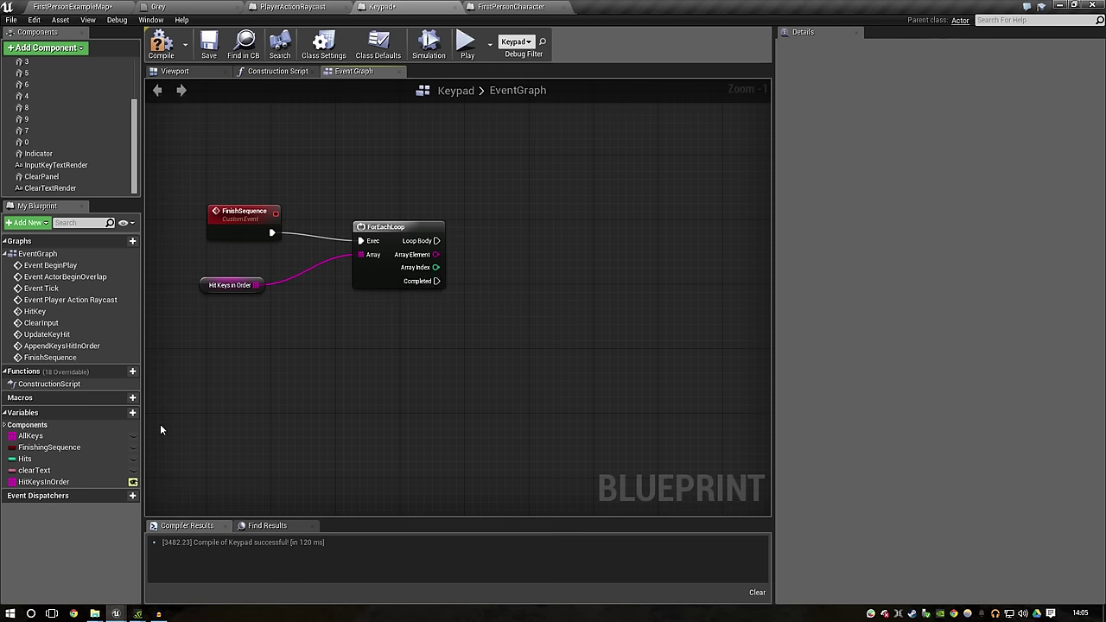
left_click(122, 413)
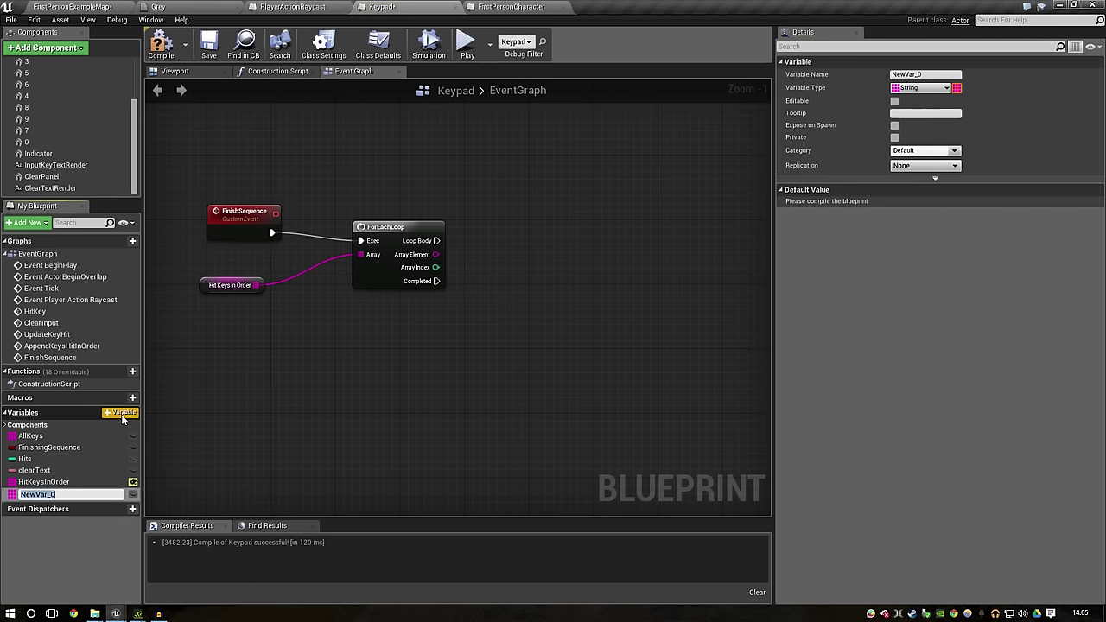
Step: Name the variable CorrectCodeInOrder, make it instance-editable, compile, and open FirstPersonExampleMap
type("CorrectCo")
type("deInOr")
type("der")
key("Return")
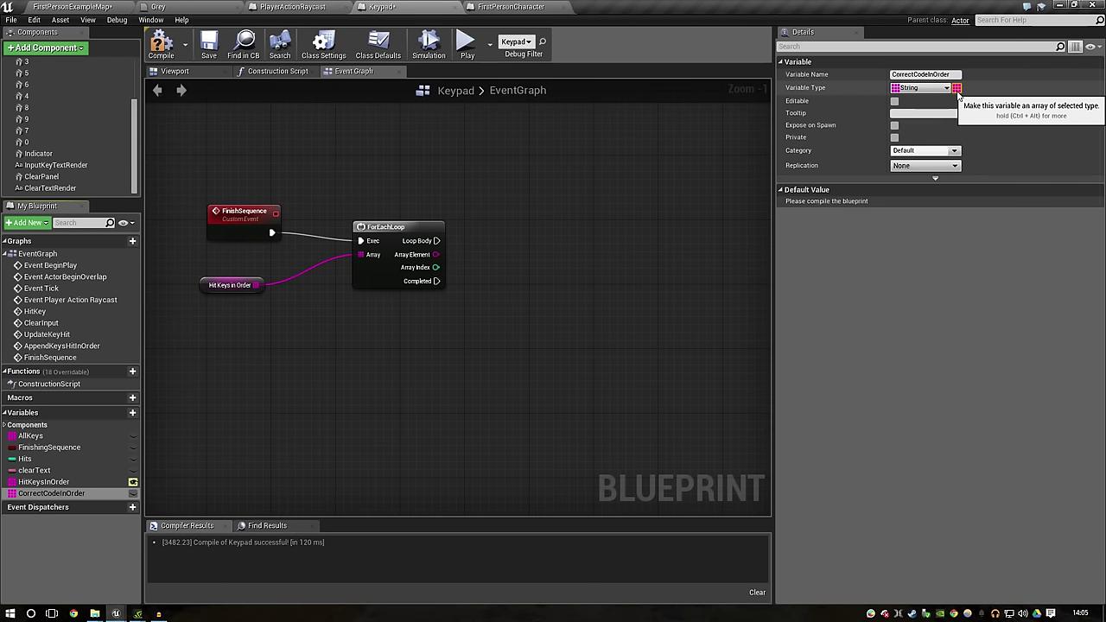
left_click(132, 493)
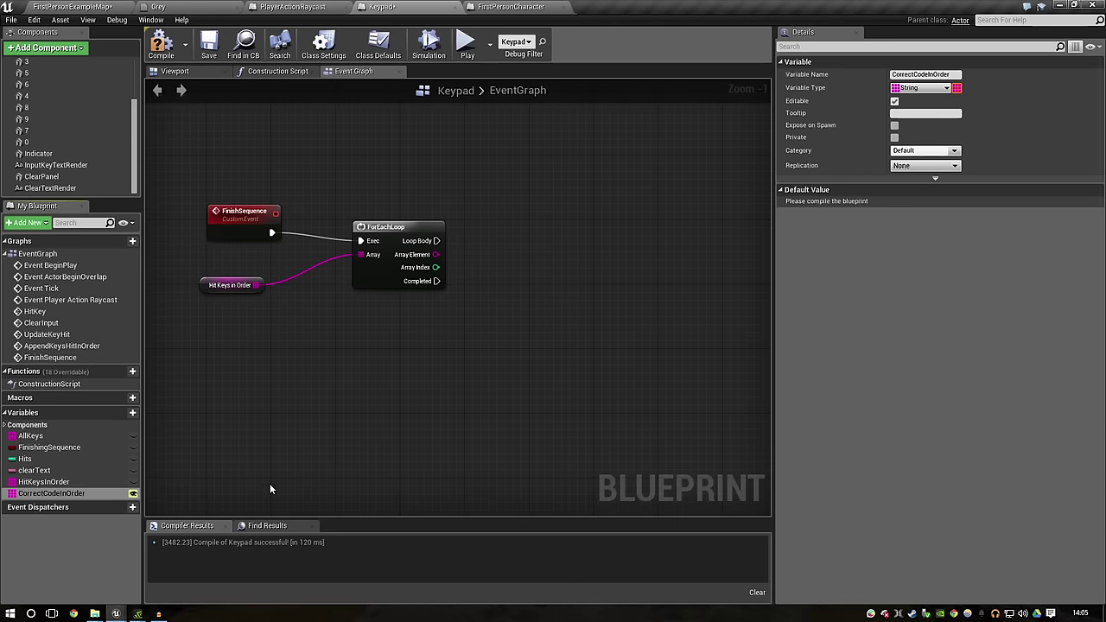
left_click(168, 47)
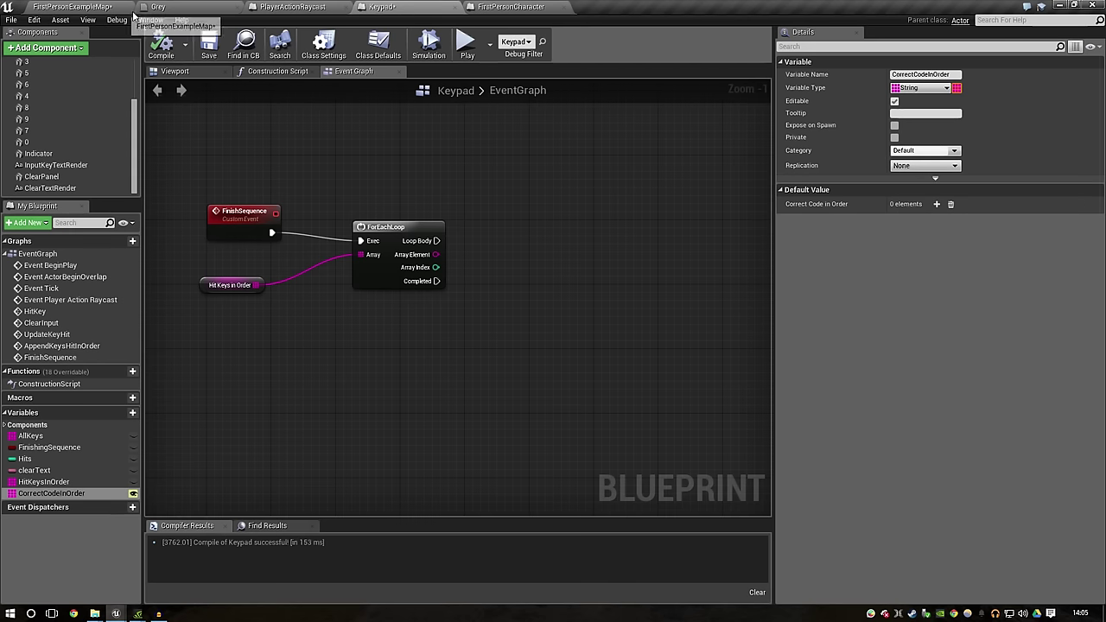
left_click(86, 6)
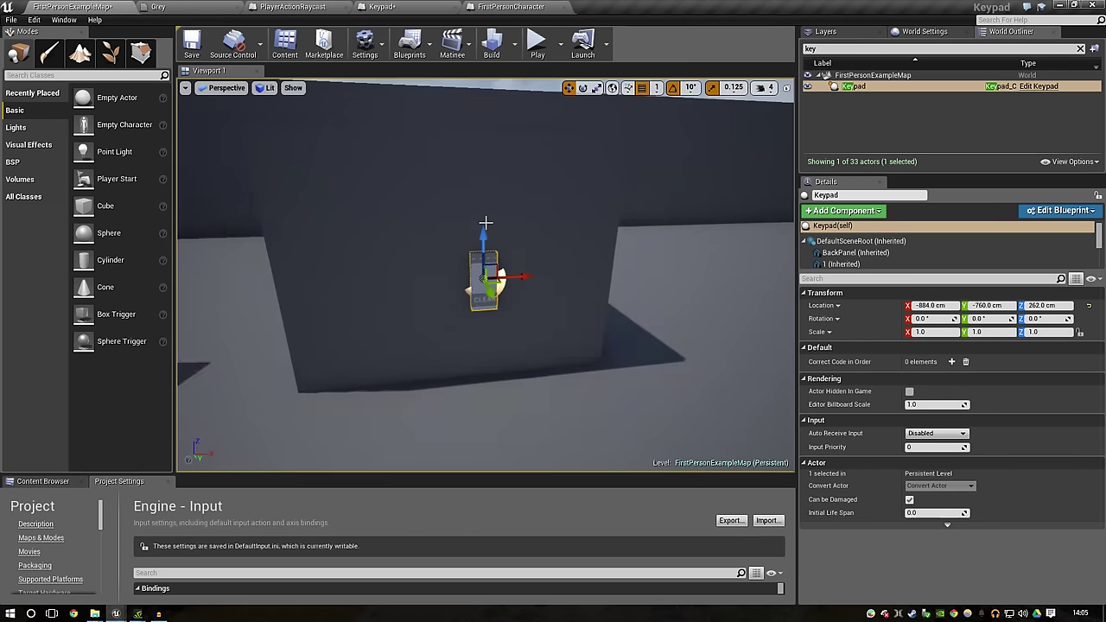
Step: Save the map, then return to the level and frame the selected keypad
key("ctrl+s")
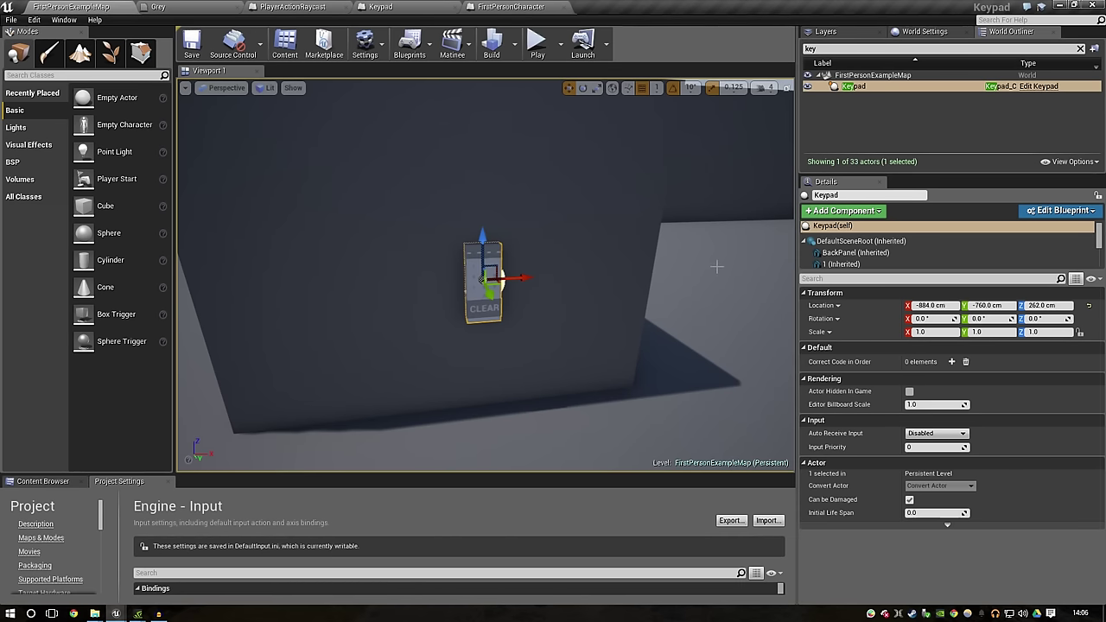
left_click(158, 6)
left_click(511, 6)
left_click(382, 6)
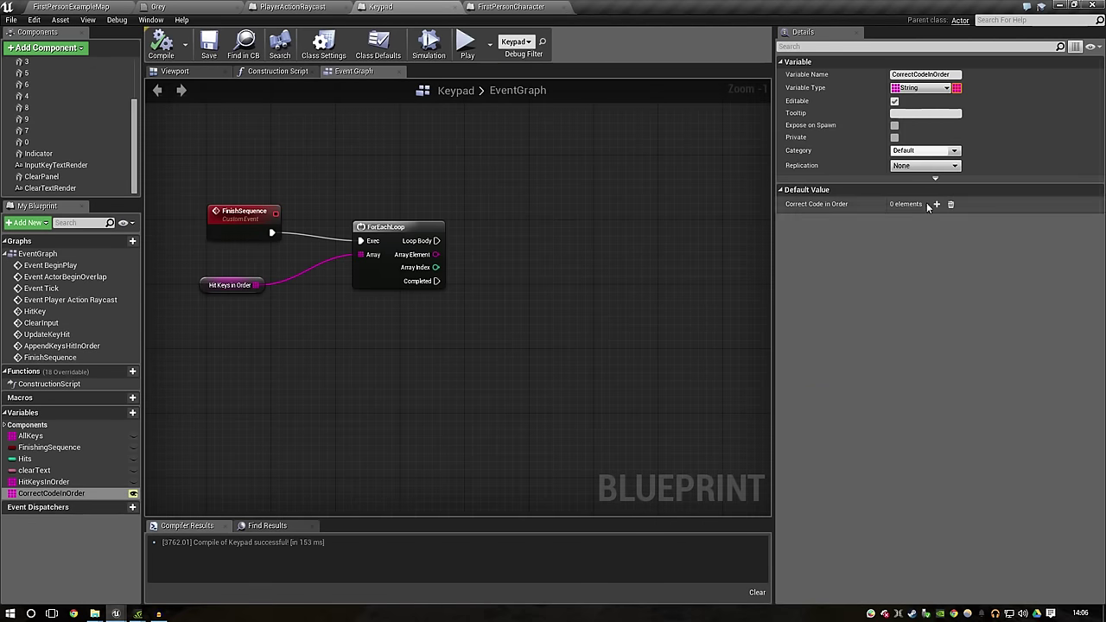
left_click(37, 7)
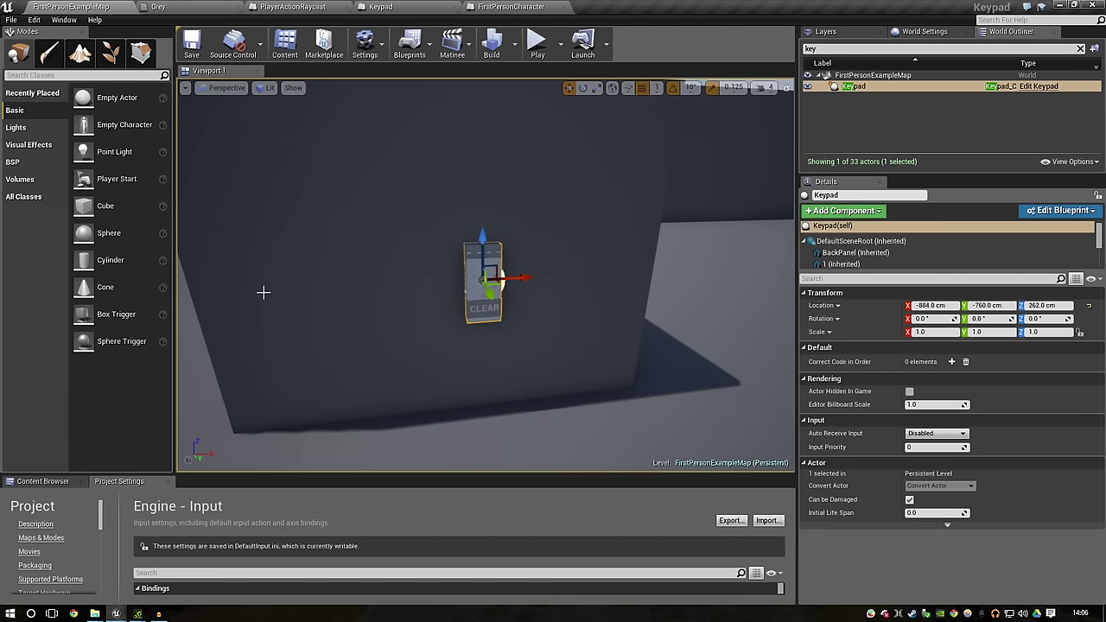
right_click_drag(263, 292, 515, 123)
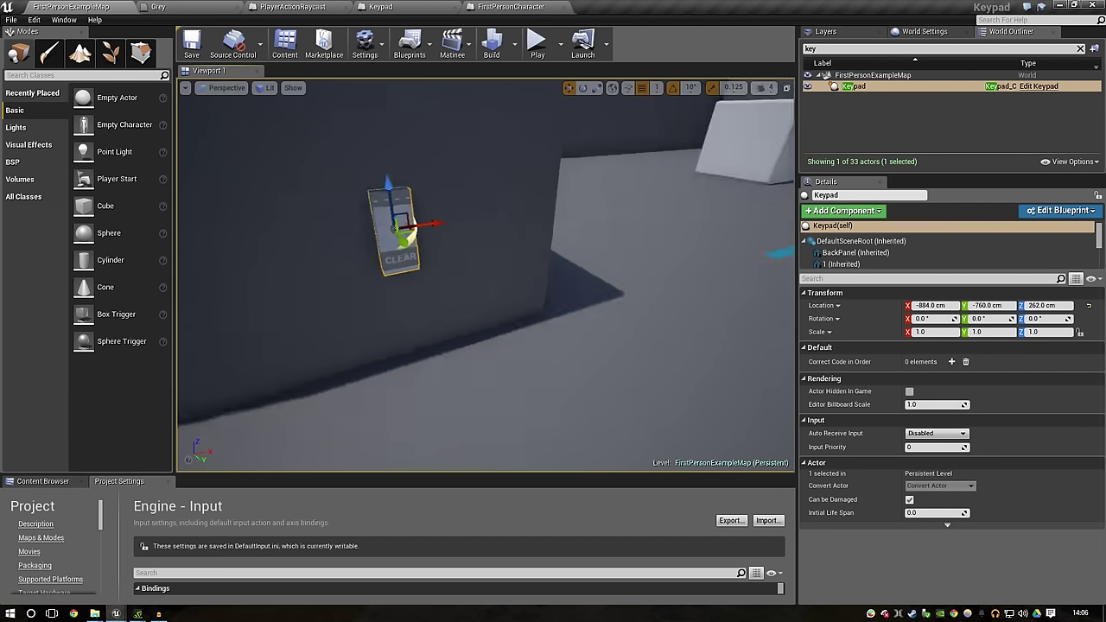
key("f")
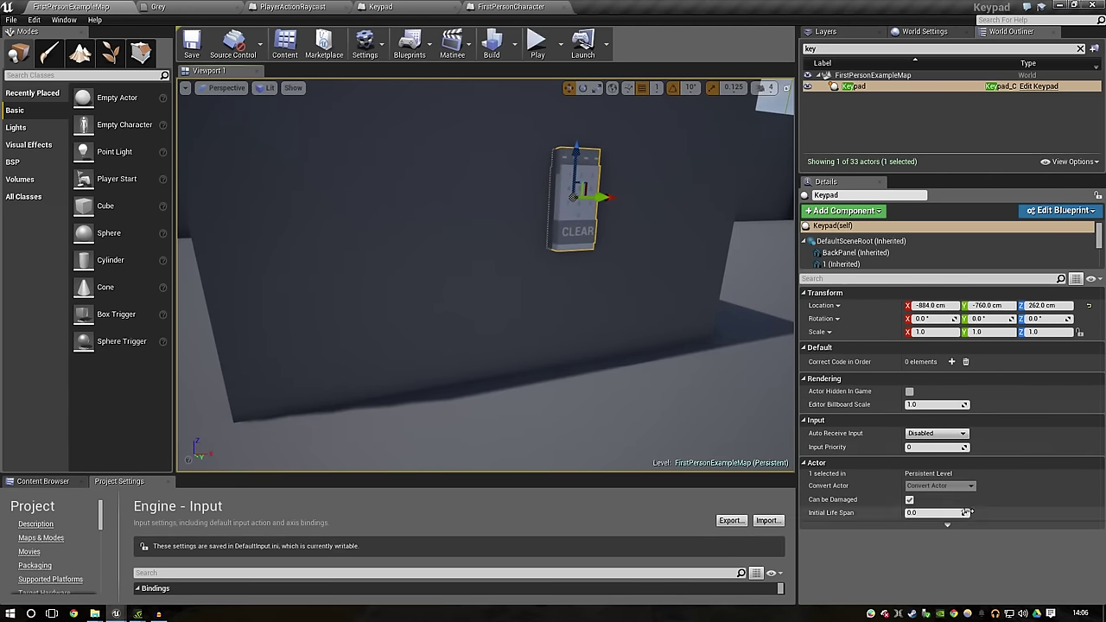
Step: Fill the keypad's Correct Code in Order with four entries: 4, 3, 2, 1
left_click(951, 362)
left_click(939, 377)
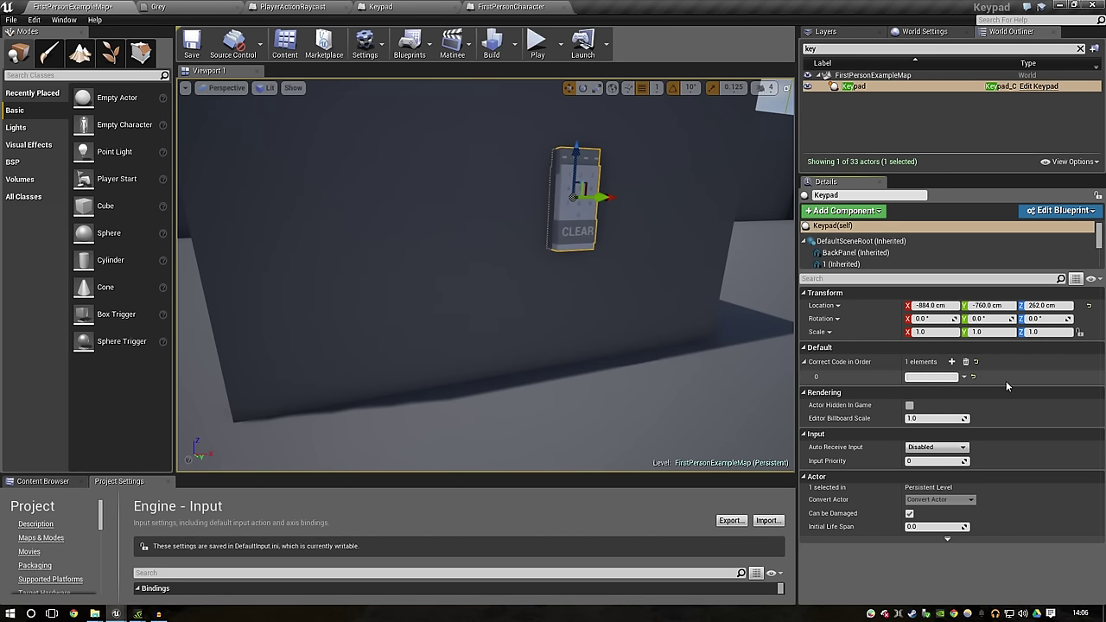
type("4")
left_click(952, 361)
type("3")
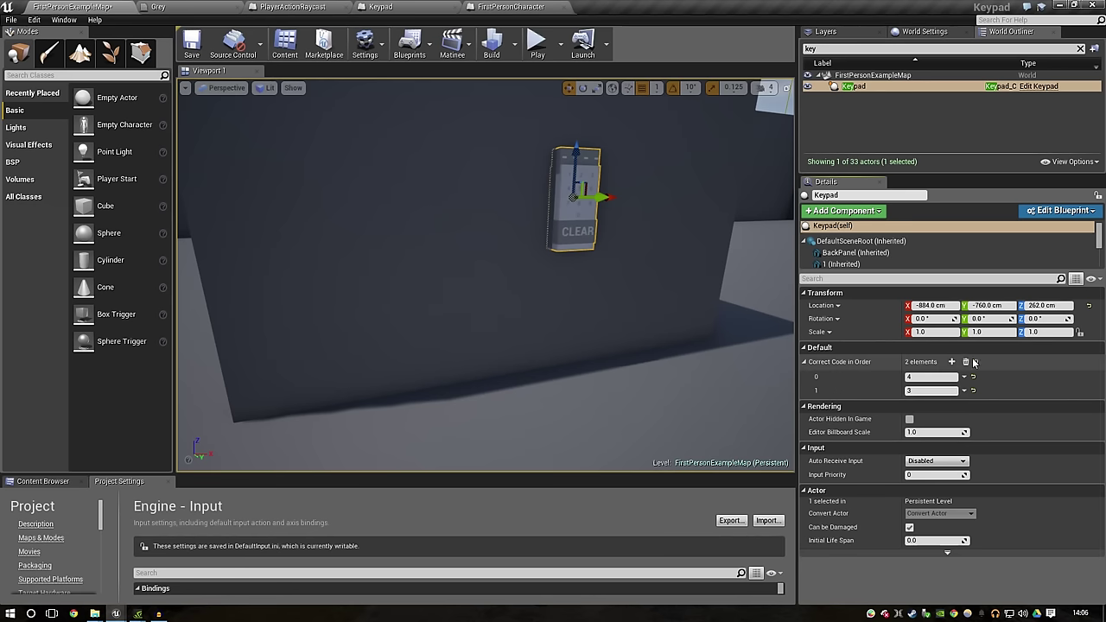
left_click(952, 361)
left_click(926, 404)
type("2")
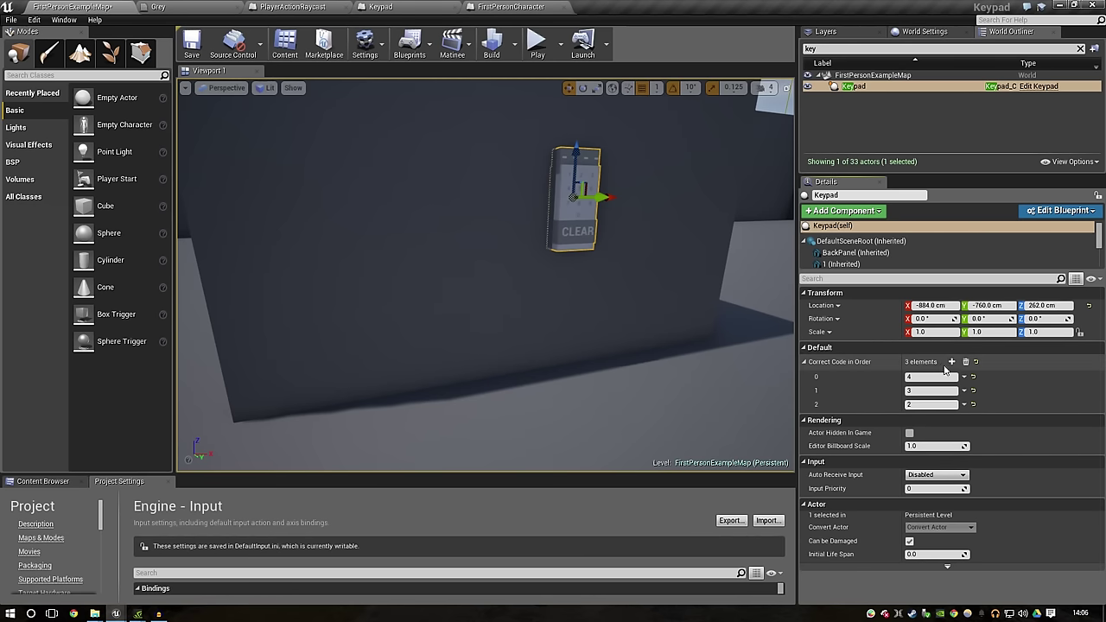
left_click(951, 361)
left_click(941, 418)
type("1")
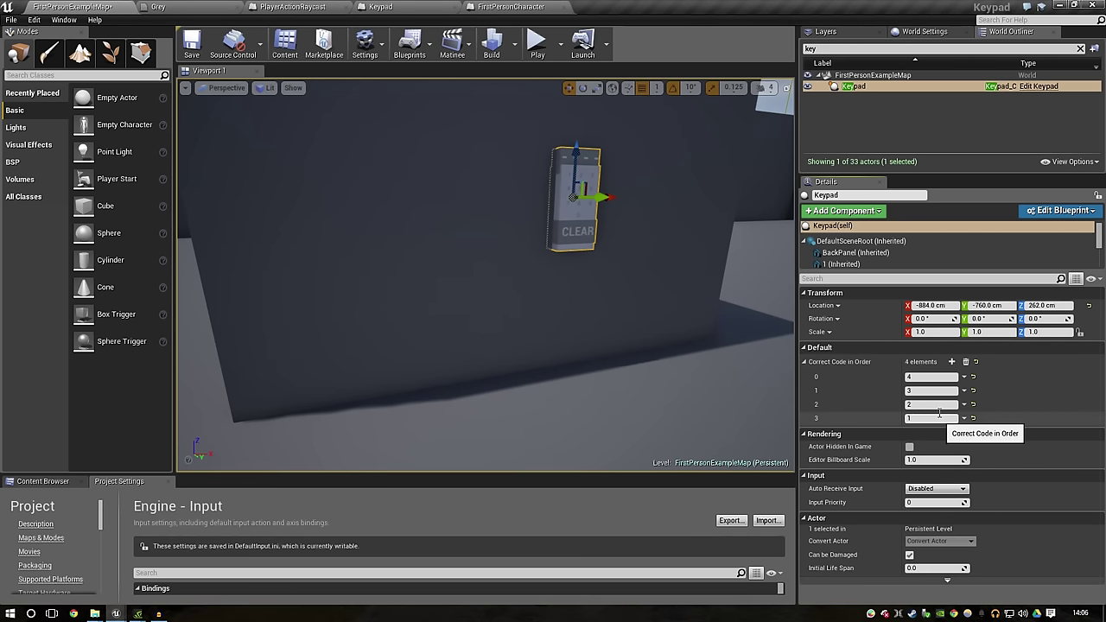
Step: Save the map and return to the Keypad blueprint's event graph
left_click(192, 43)
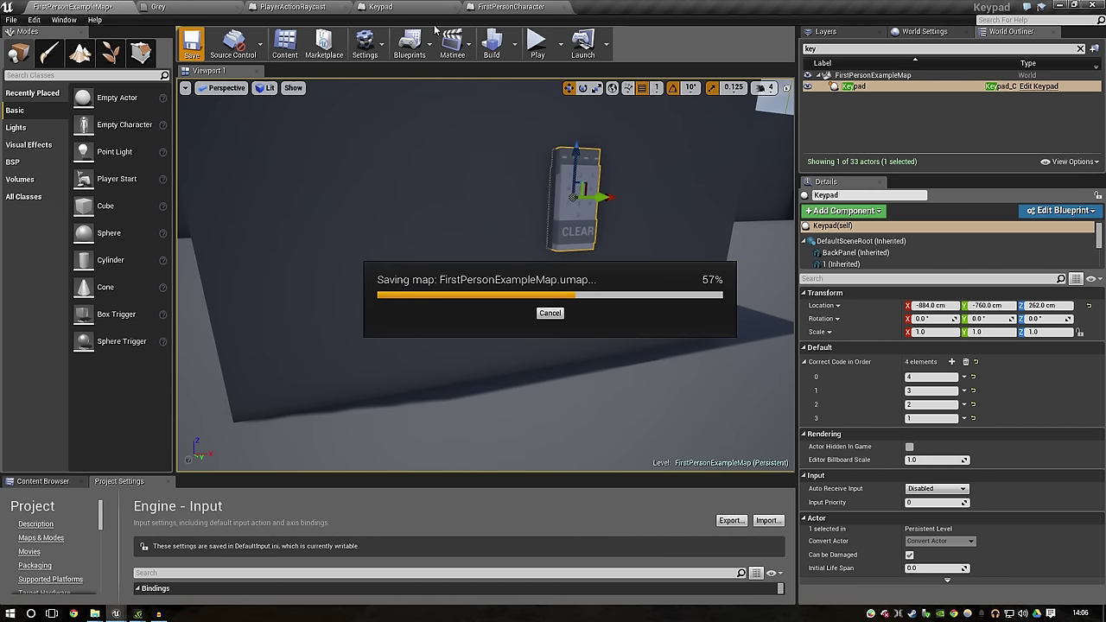
left_click(523, 7)
left_click(363, 6)
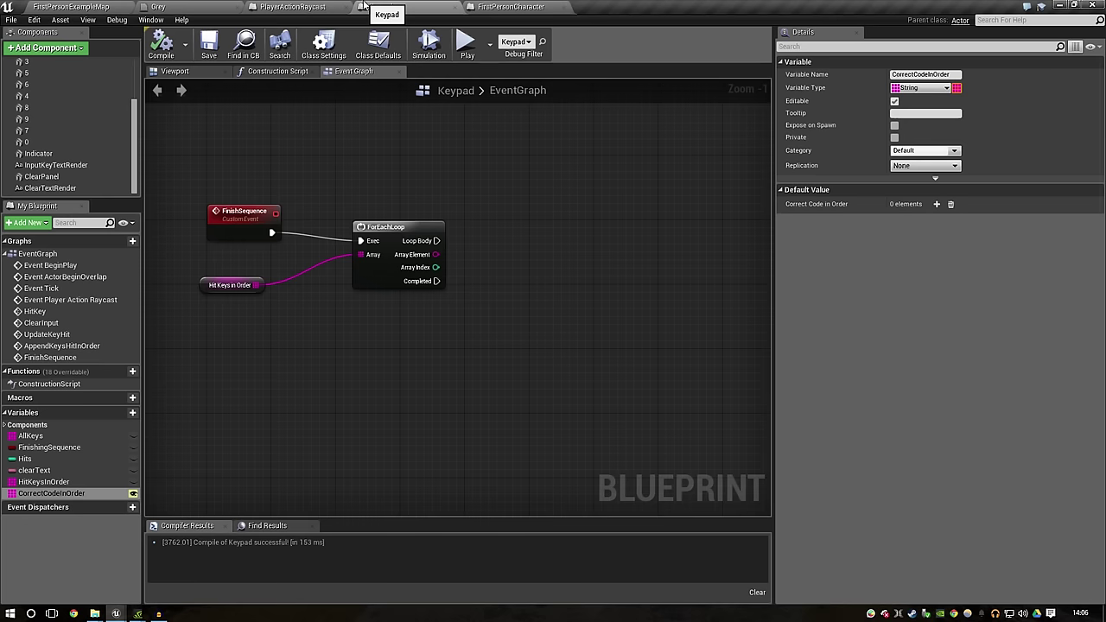
Step: Add a CorrectCodeInOrder getter with an array Get indexed by the loop's Array Index
right_click_drag(521, 195, 443, 219)
left_click_drag(48, 496, 408, 319)
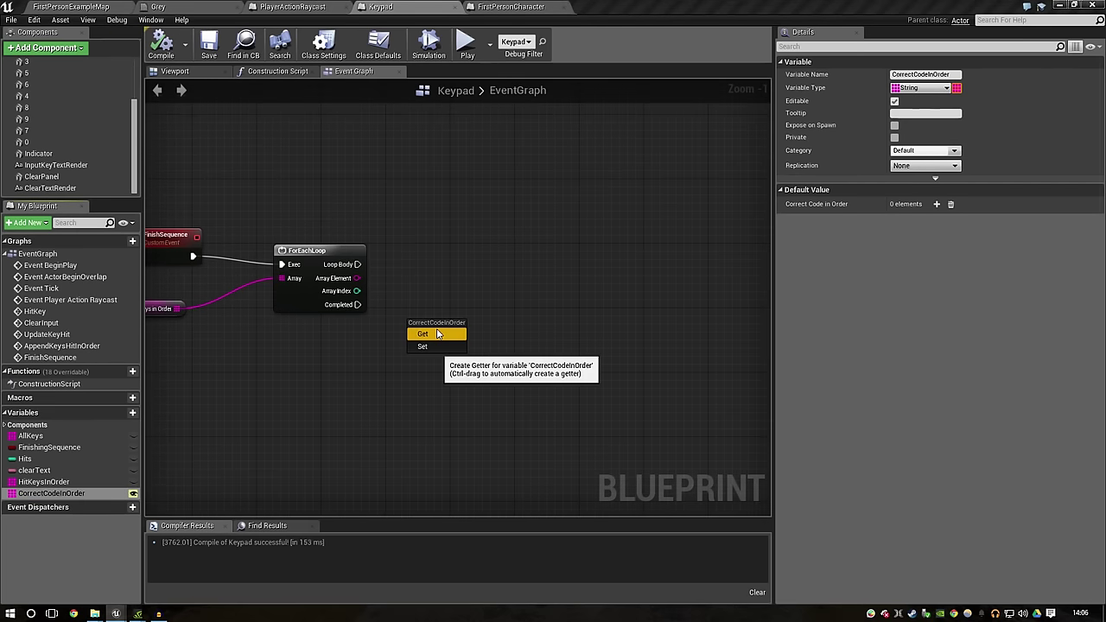
left_click(438, 333)
mouse_move(464, 328)
left_mouse_down()
mouse_move(464, 294)
mouse_move(522, 295)
left_mouse_up()
type("get")
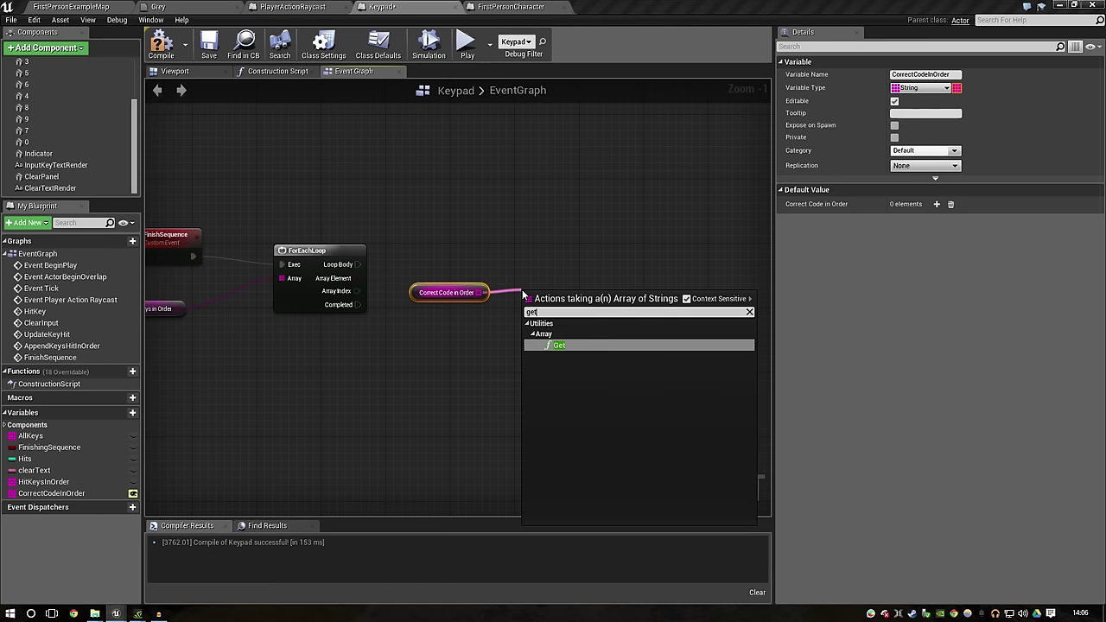
key("Return")
mouse_move(595, 264)
left_mouse_down()
mouse_move(457, 294)
mouse_move(481, 263)
left_mouse_up()
left_click(414, 290)
mouse_move(356, 291)
left_mouse_down()
mouse_move(556, 271)
mouse_move(460, 273)
mouse_move(461, 289)
left_mouse_up()
left_click(484, 253)
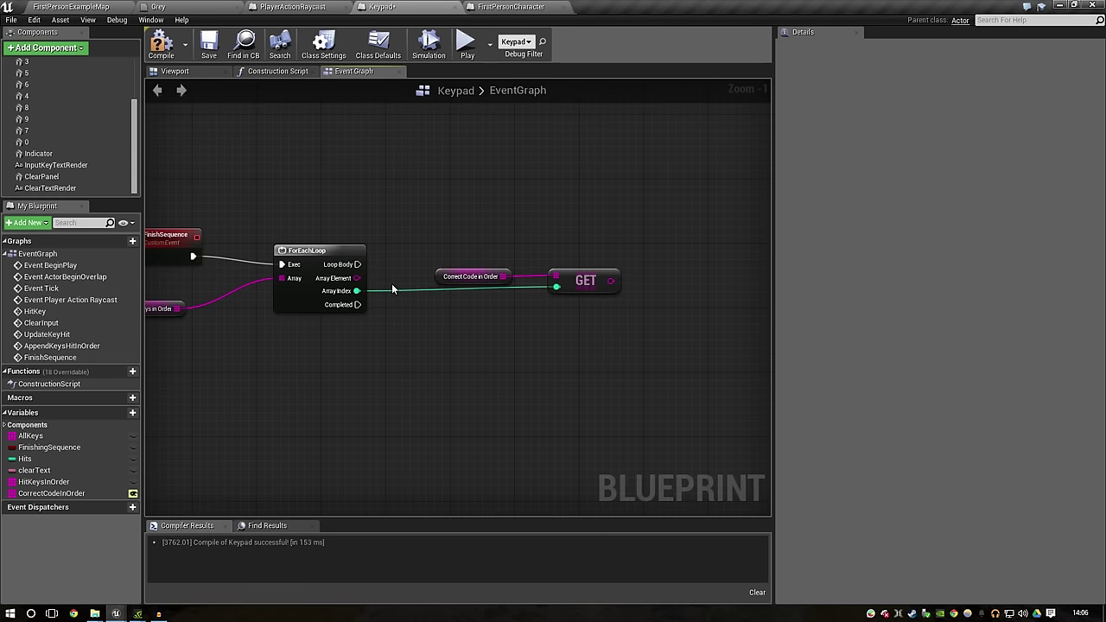
Step: Compare Array Element with GET's output in an Equal (string) node, adding a reroute point
left_click_drag(357, 277, 639, 225)
type("e")
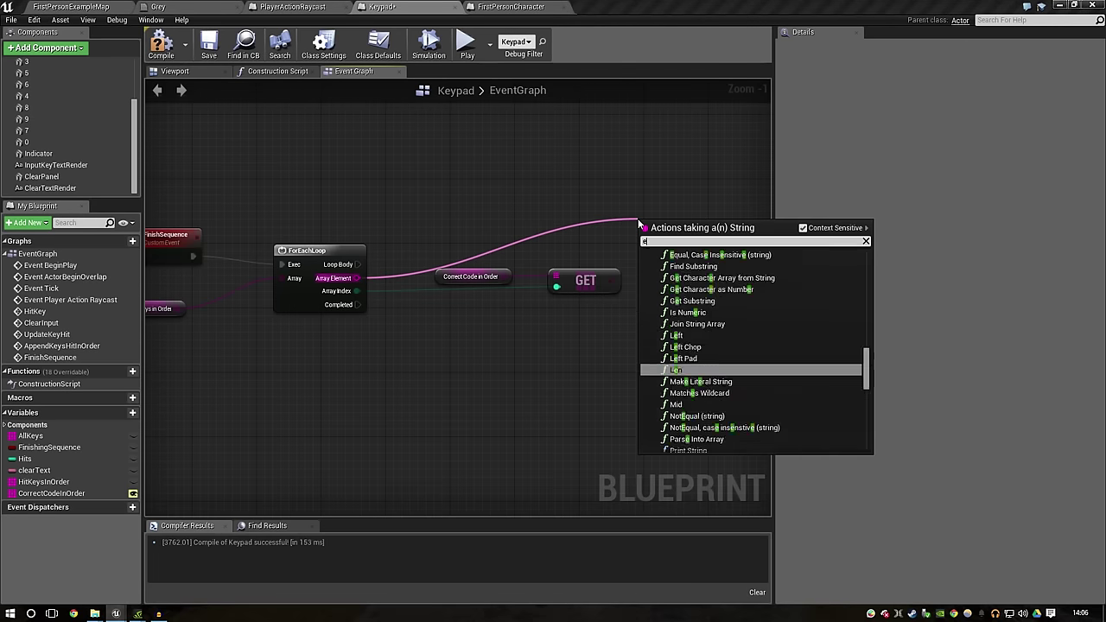
type("qu")
key("Up")
key("Up")
key("Up")
key("Return")
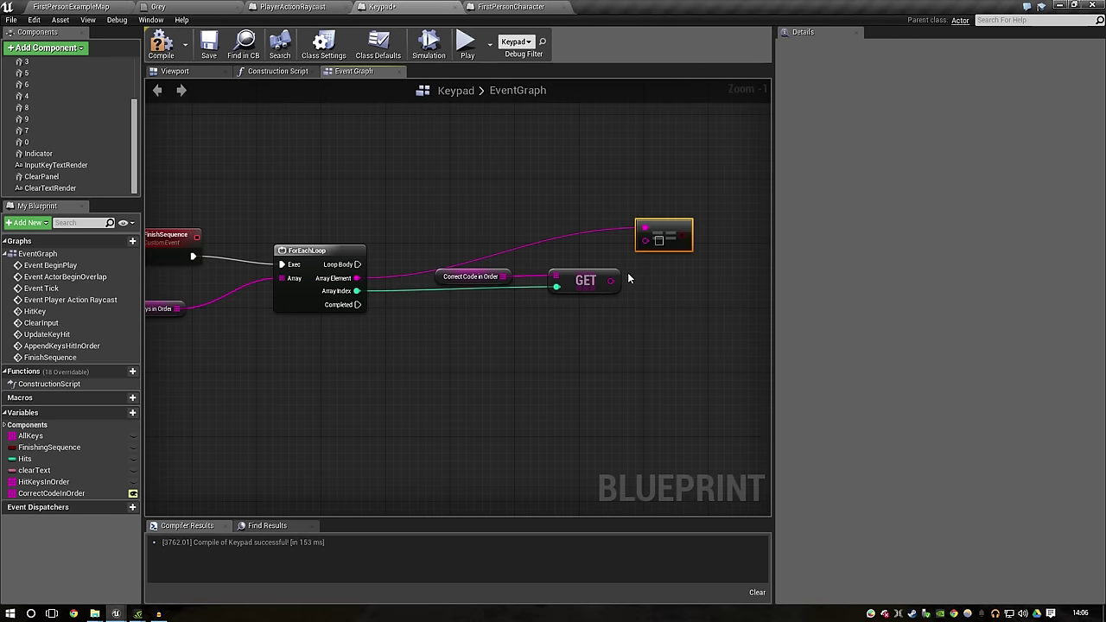
left_click_drag(694, 227, 718, 275)
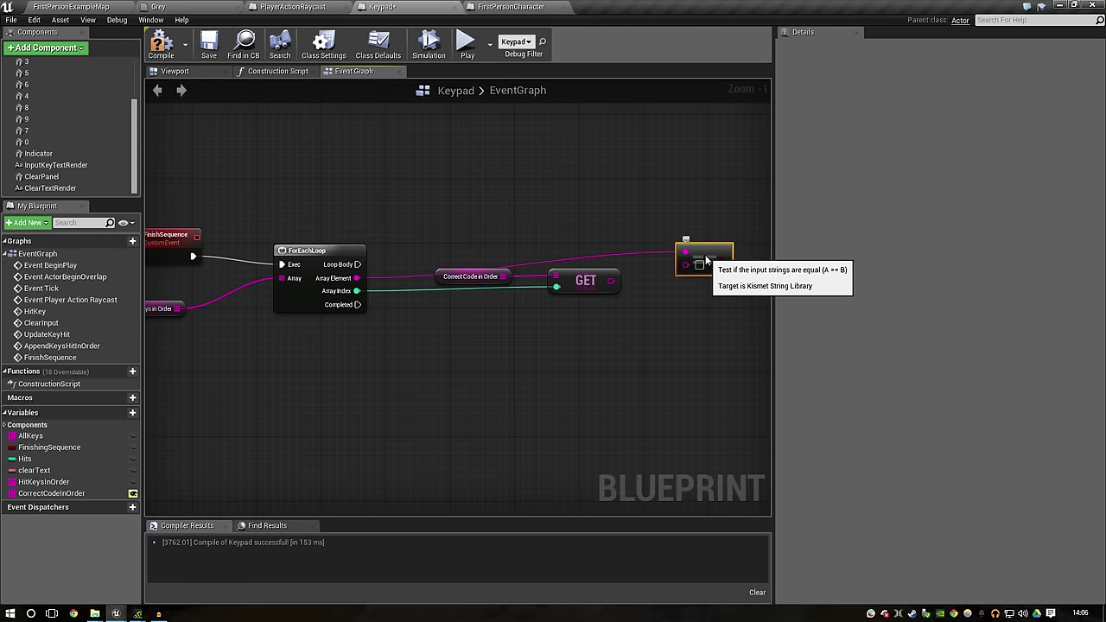
mouse_move(614, 290)
left_mouse_down()
mouse_move(702, 289)
mouse_move(534, 241)
left_mouse_up()
double_click(671, 279)
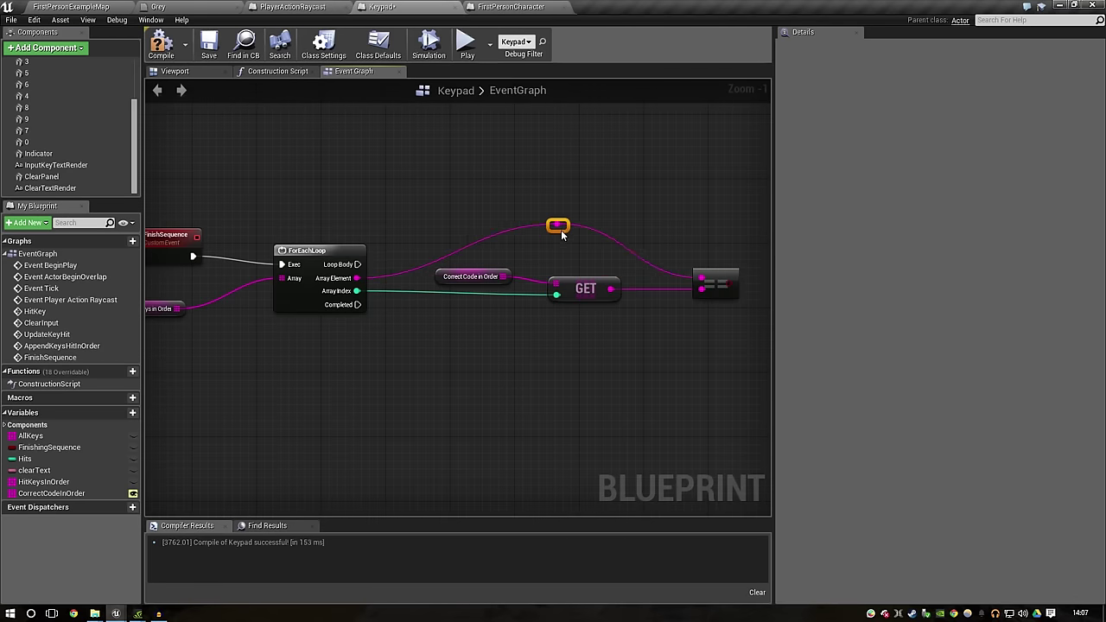
left_click(578, 240)
right_click_drag(275, 328, 335, 323)
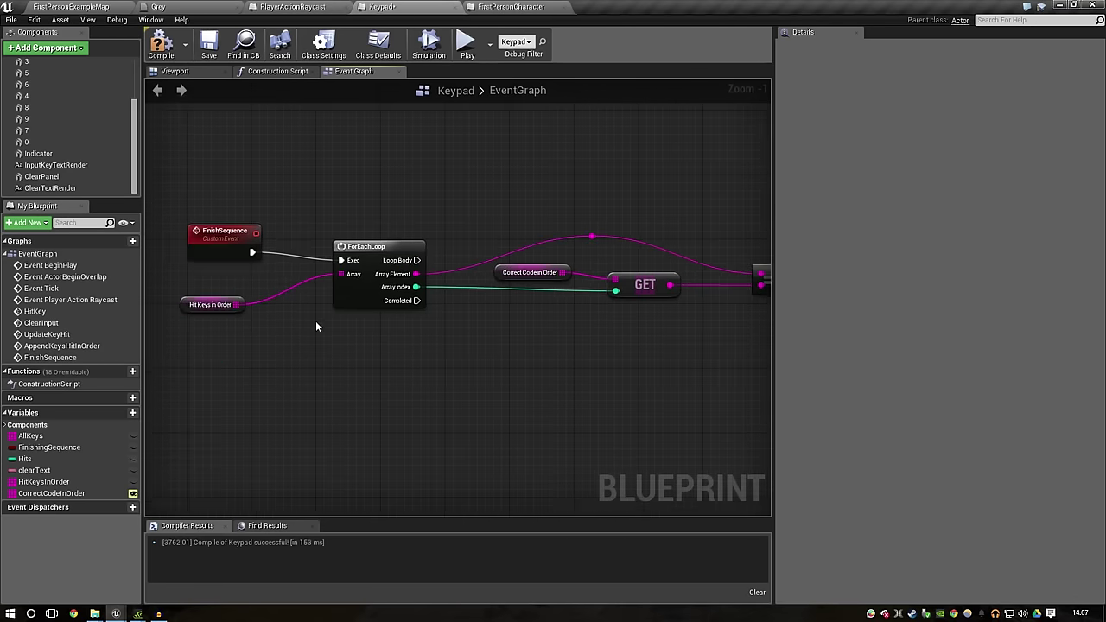
left_click_drag(198, 302, 205, 292)
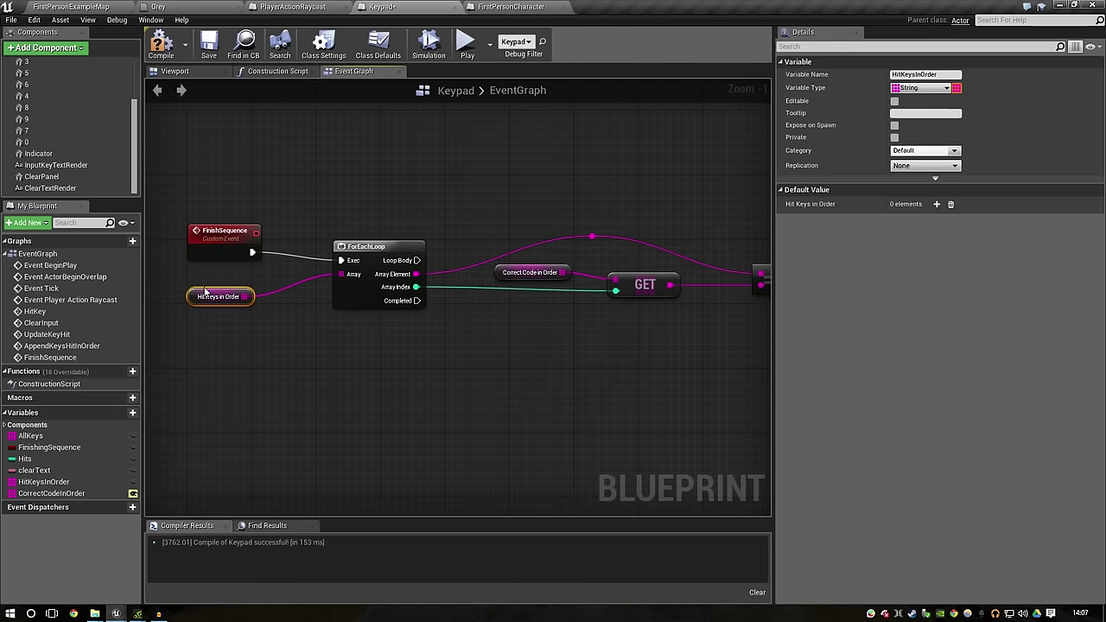
left_click(271, 301)
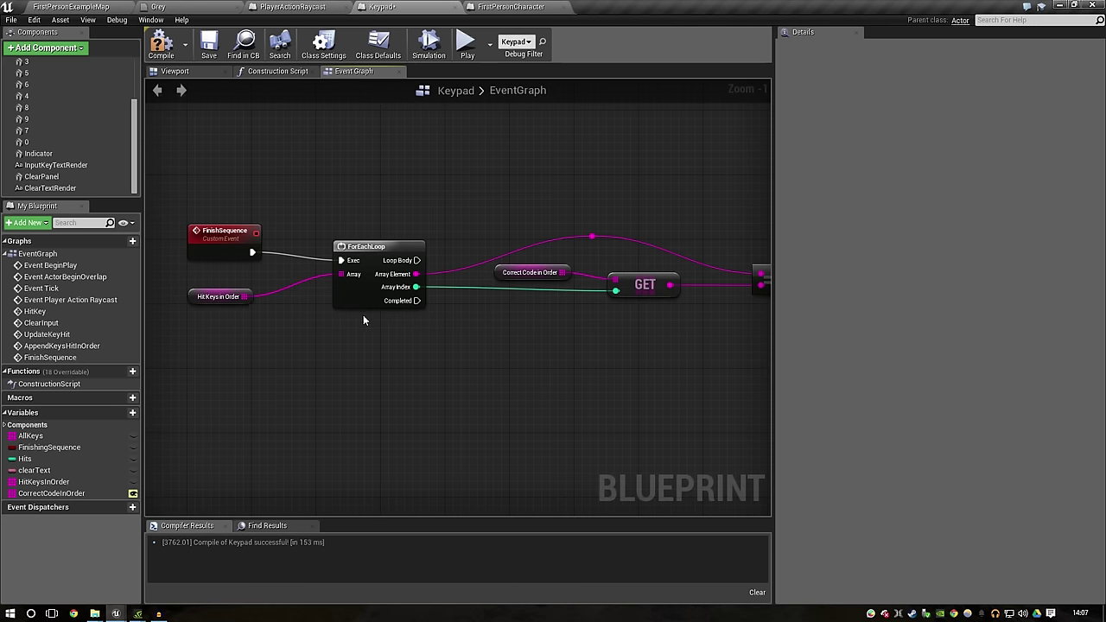
right_click_drag(367, 316, 466, 323)
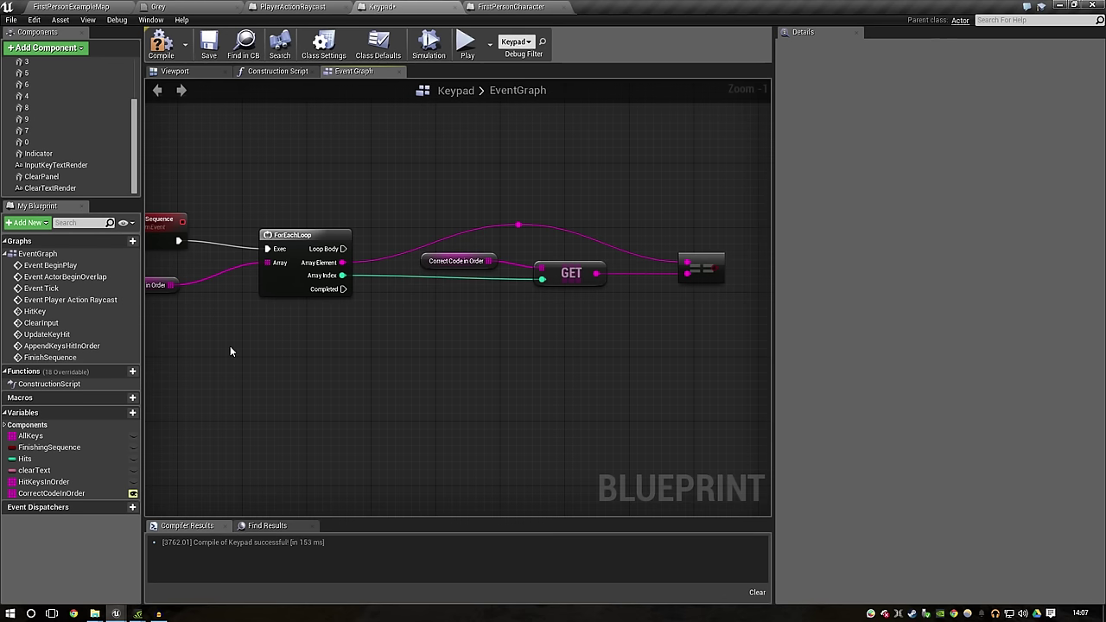
Step: Add a Branch node driven by the == comparison output
right_click_drag(566, 289, 439, 288)
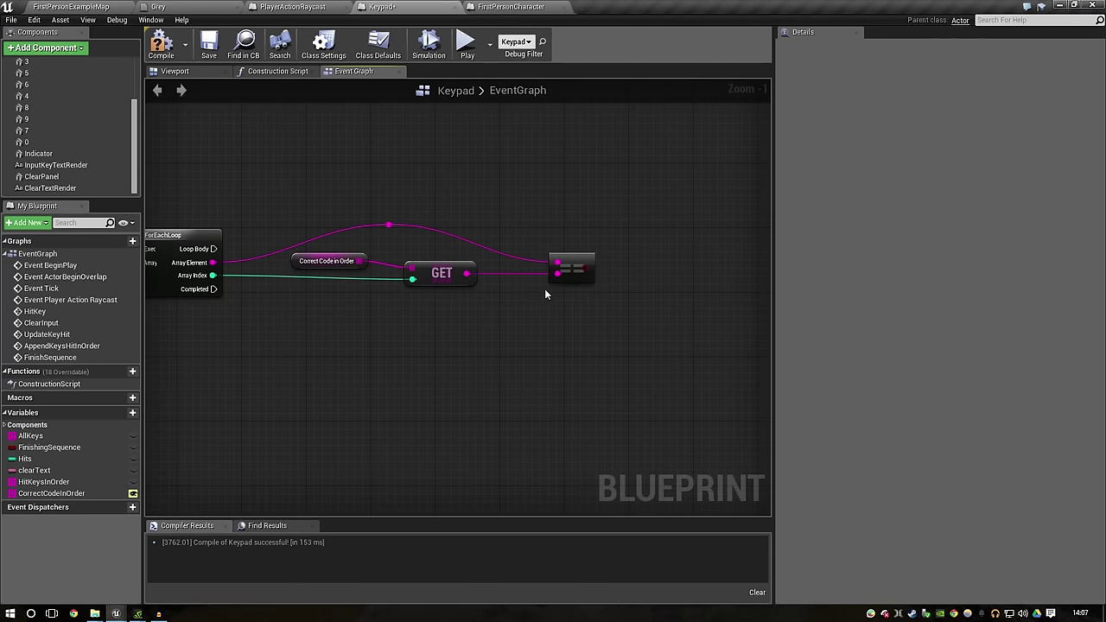
left_click_drag(571, 270, 731, 145)
type("branch")
key("Return")
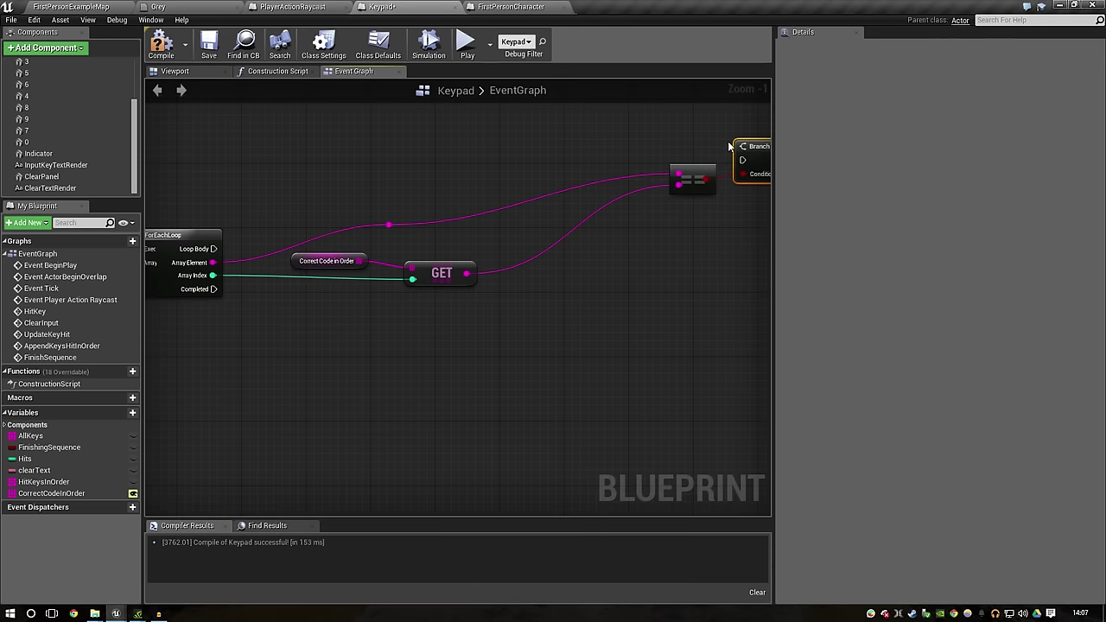
left_click_drag(690, 173, 576, 252)
left_click(634, 158)
Step: Wire the ForEachLoop Loop Body into the Branch through a raised reroute point
mouse_move(214, 249)
left_mouse_down()
mouse_move(736, 171)
mouse_move(646, 243)
left_mouse_up()
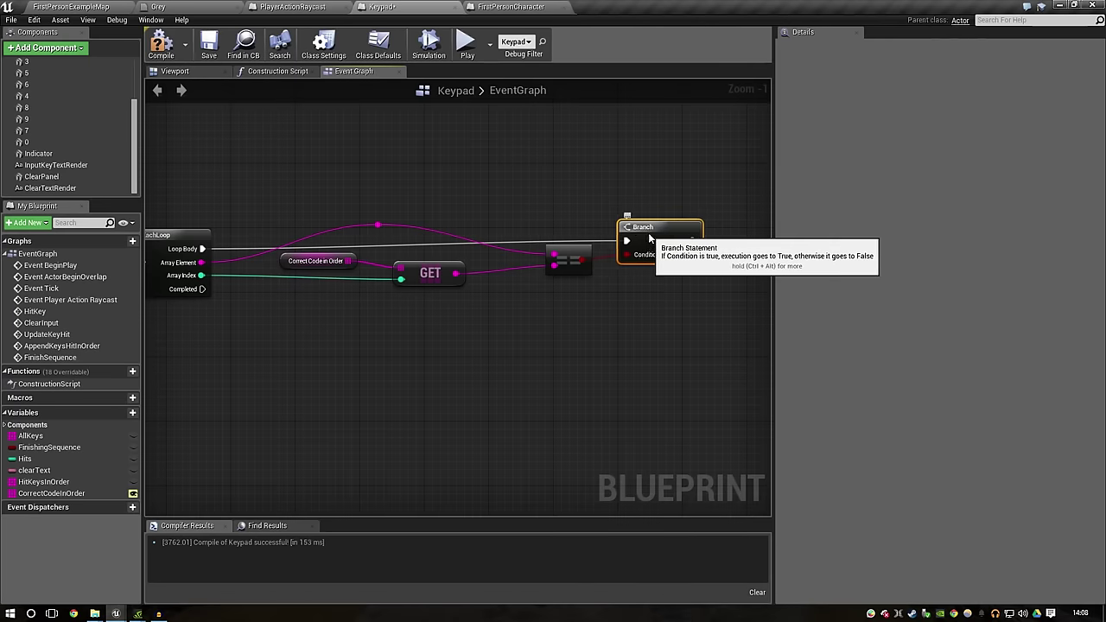
double_click(435, 243)
left_click_drag(435, 243, 378, 200)
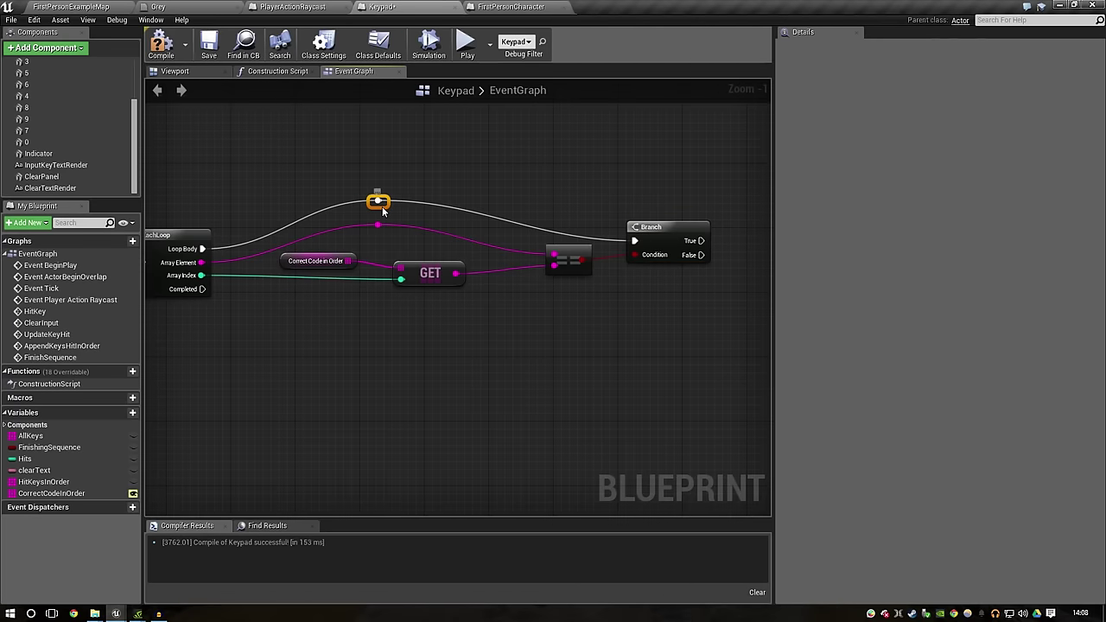
left_click(410, 178)
right_click_drag(531, 329, 351, 331)
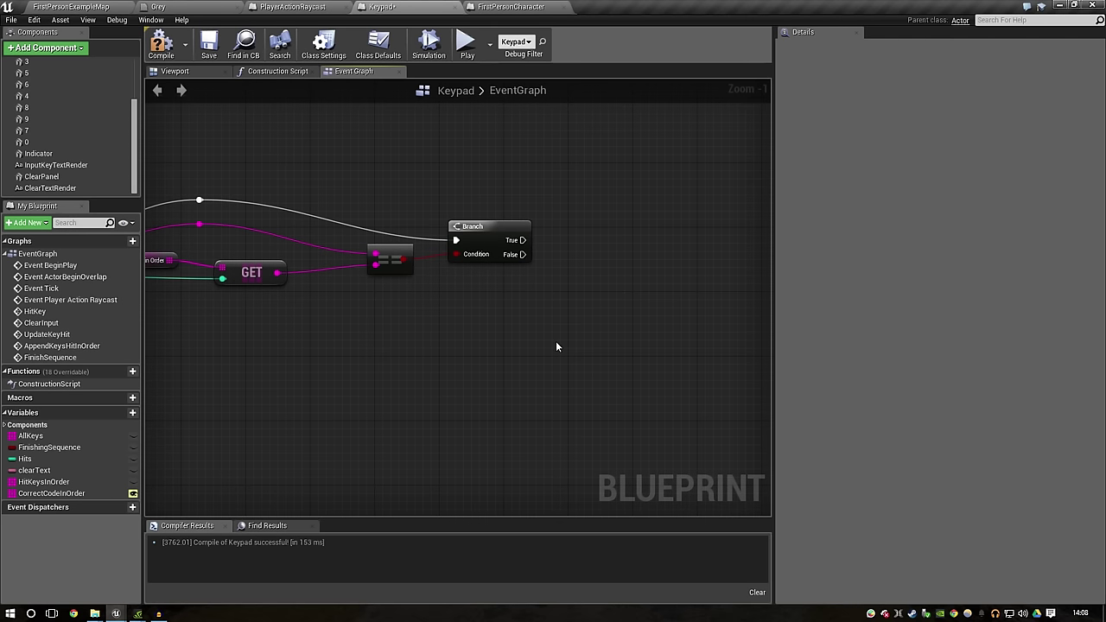
right_click_drag(352, 331, 220, 352)
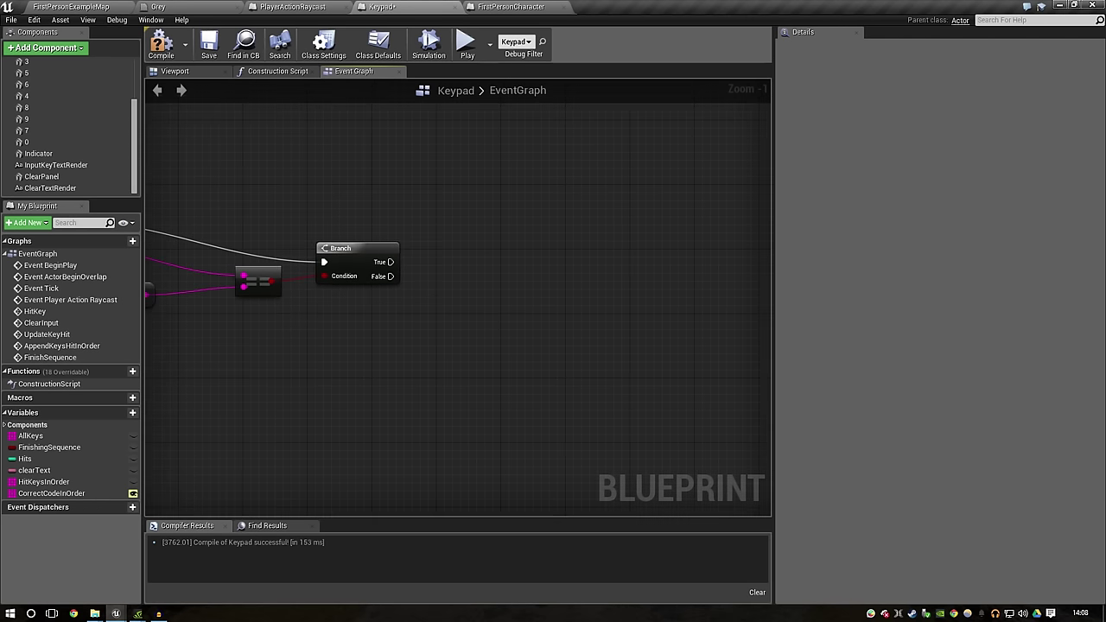
right_click_drag(438, 258, 576, 317)
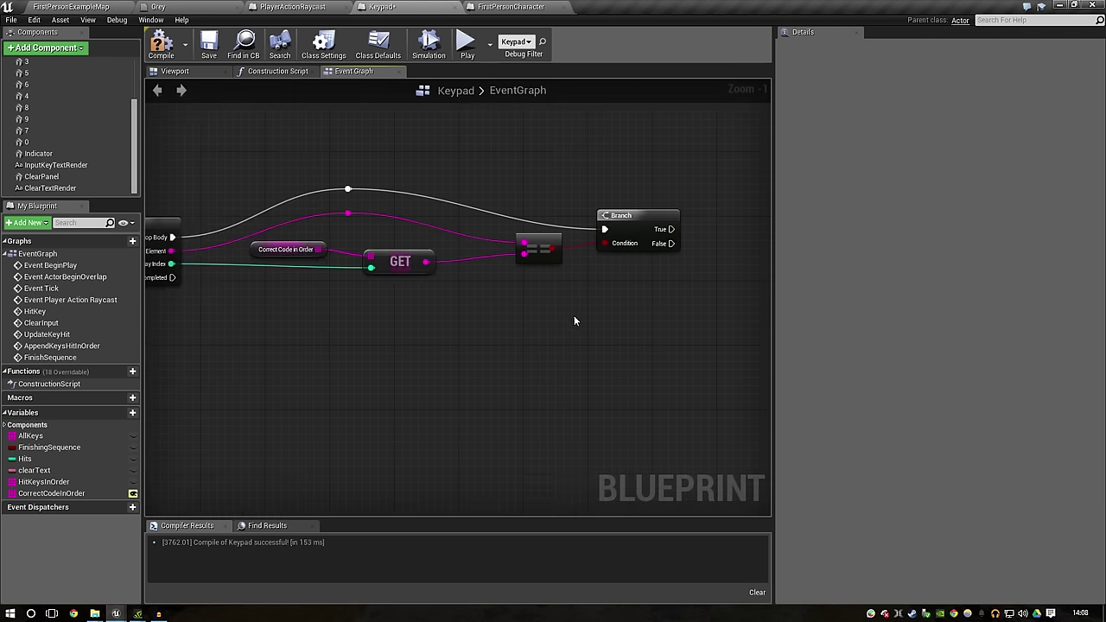
scroll(302, 344, "down", 3)
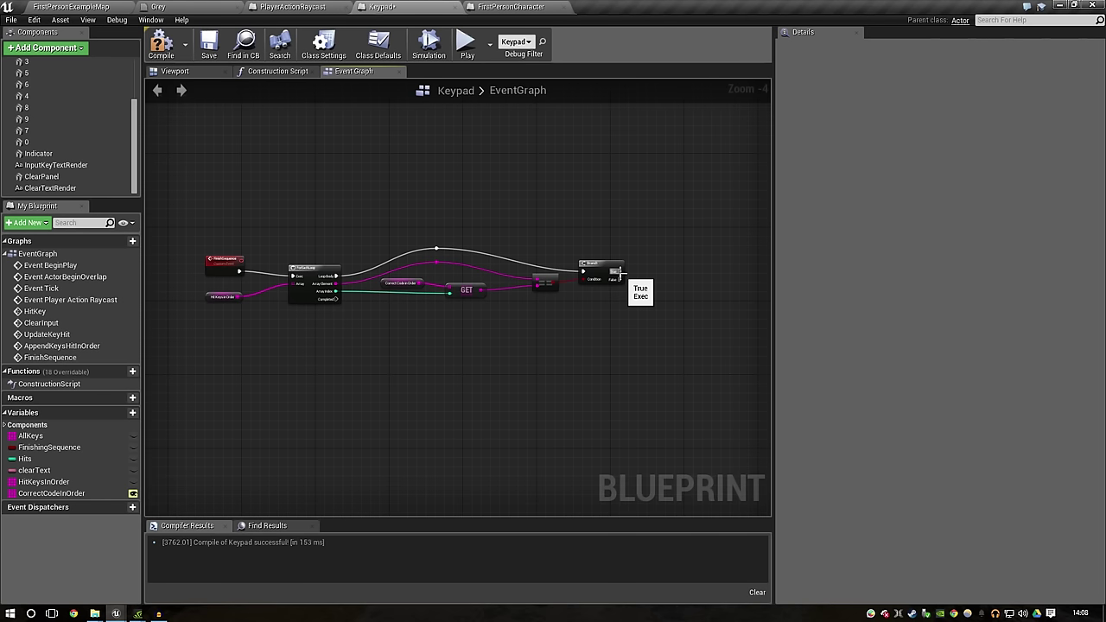
Step: Create an Integer variable named AmountOfCorrectNo and compile to expose its default 0
left_click(133, 412)
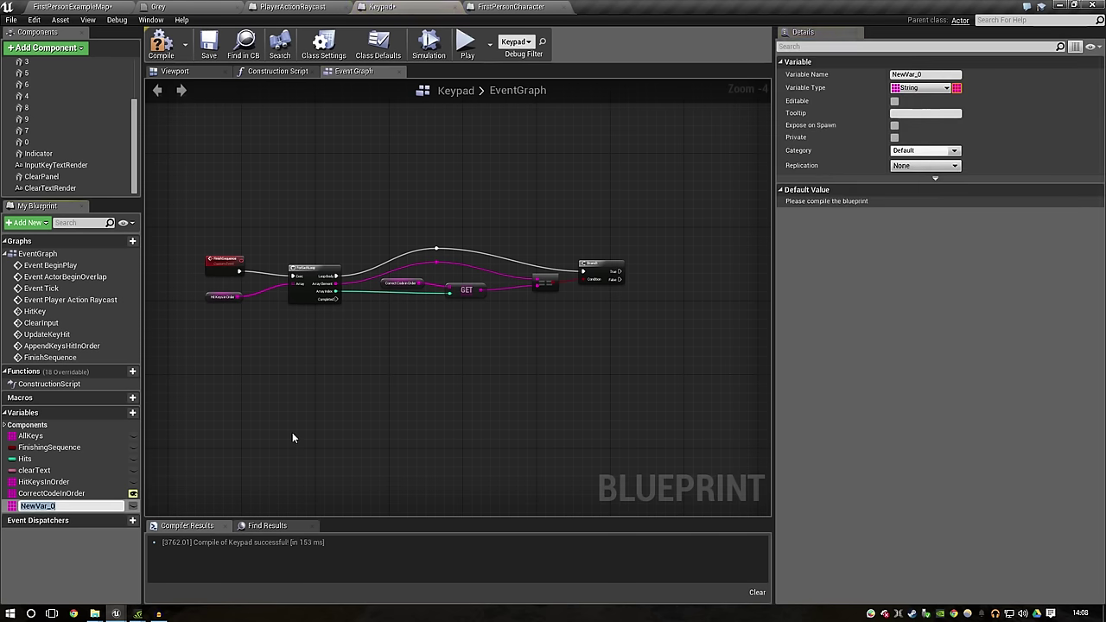
type("C")
key("BackSpace")
type("AmountOfCorrectNo")
key("Return")
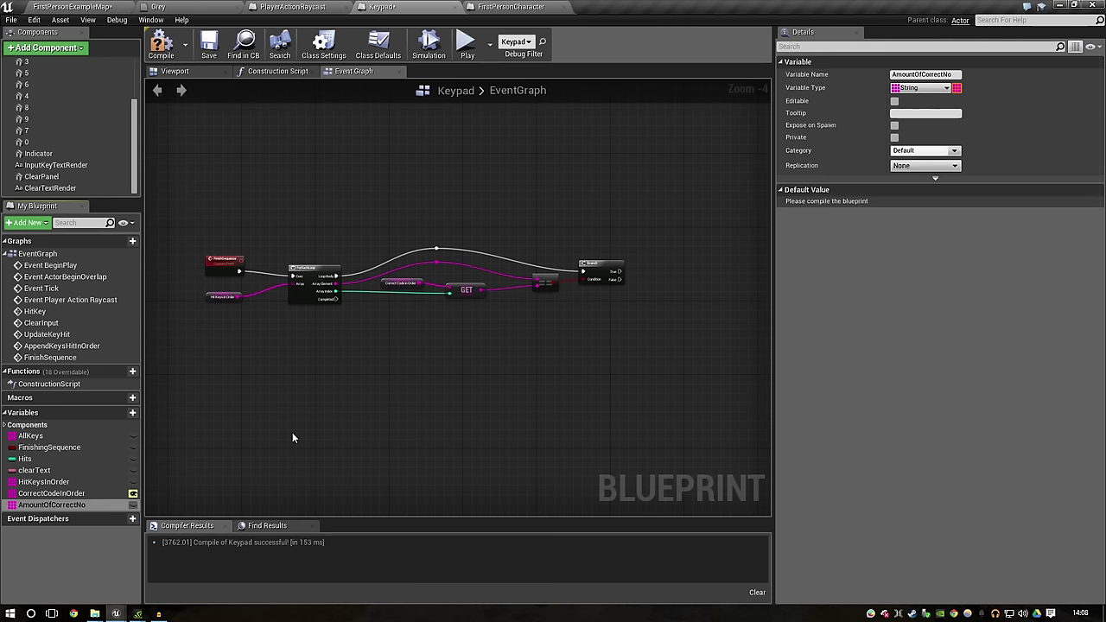
left_click(919, 88)
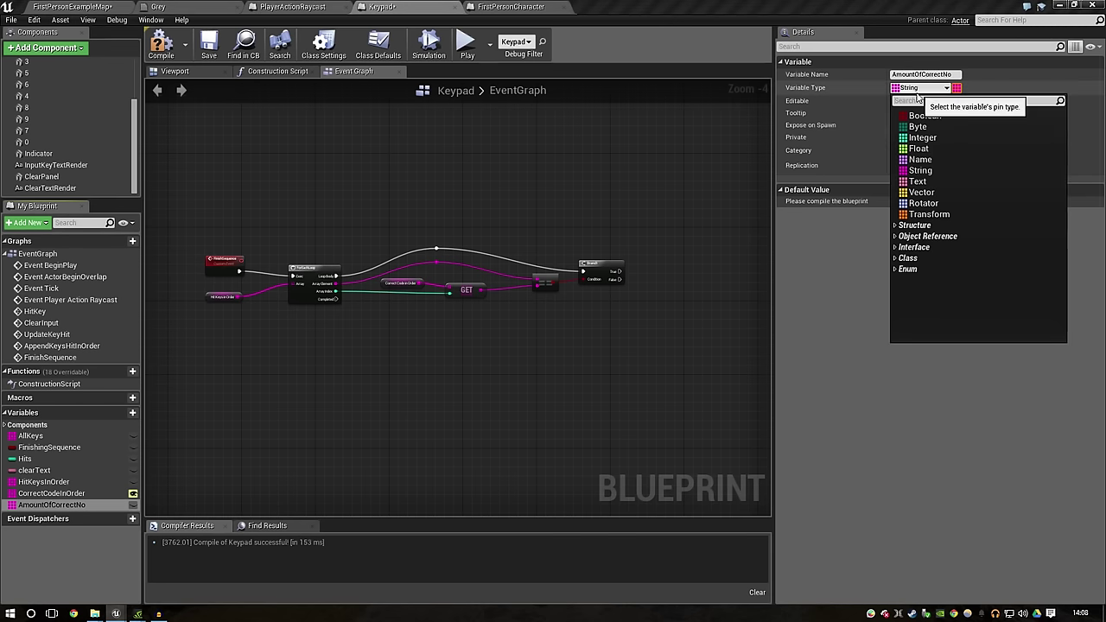
left_click(920, 139)
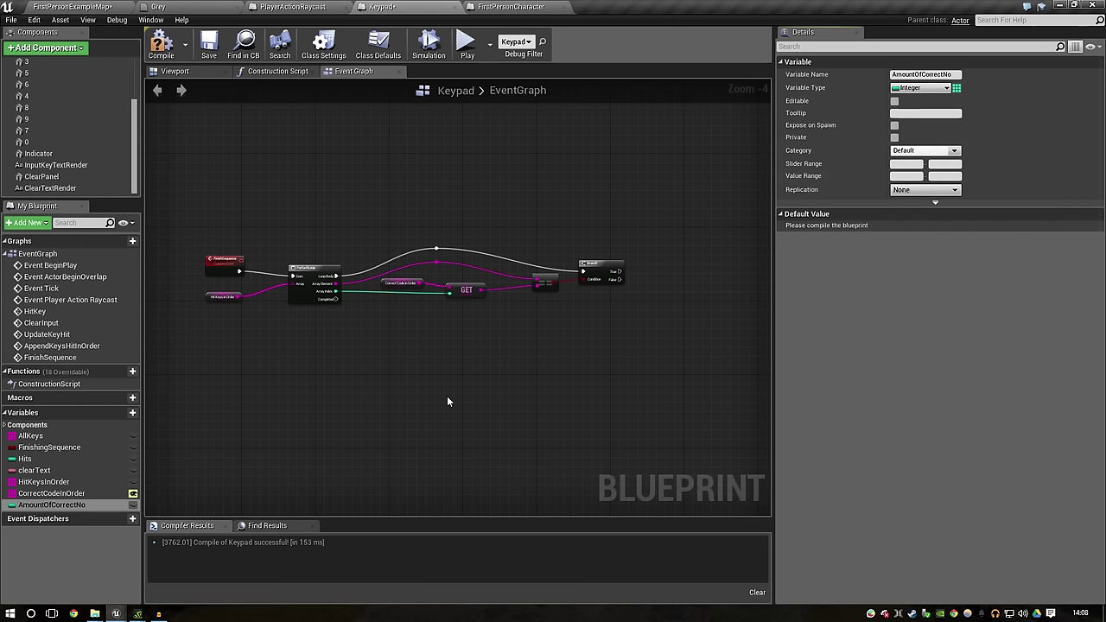
left_click(167, 43)
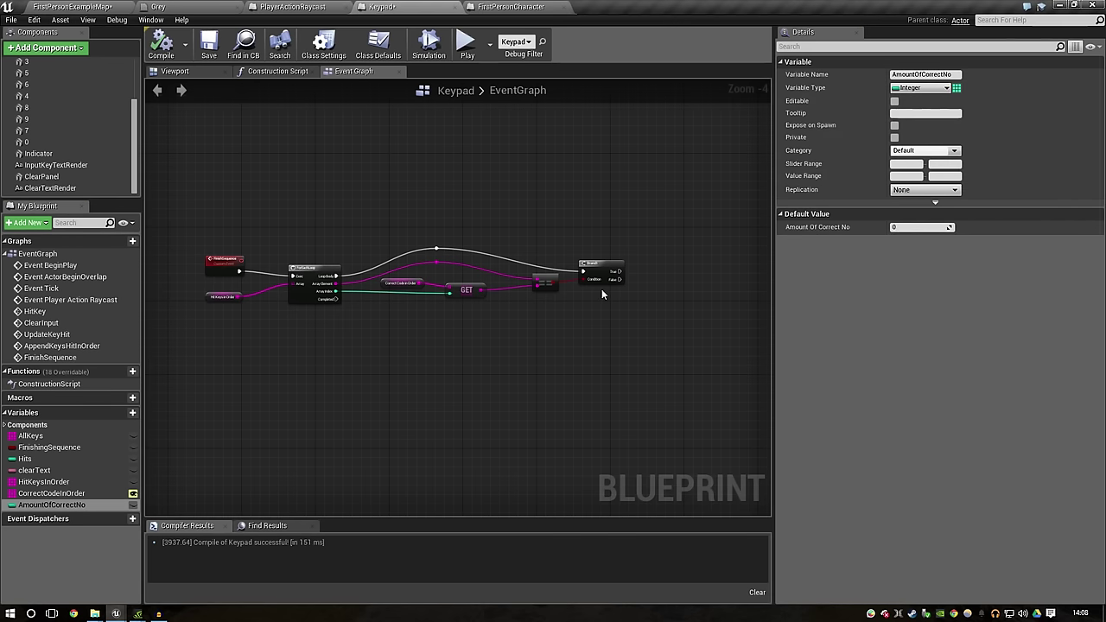
Step: Place an AmountOfCorrectNo getter node above the Branch
left_click(43, 493)
left_click_drag(38, 505, 504, 425)
left_click_drag(665, 223, 667, 225)
left_click(687, 251)
right_click_drag(623, 259, 530, 272)
left_click(545, 235)
left_click(601, 236)
left_click(621, 227)
left_click_drag(597, 236, 514, 242)
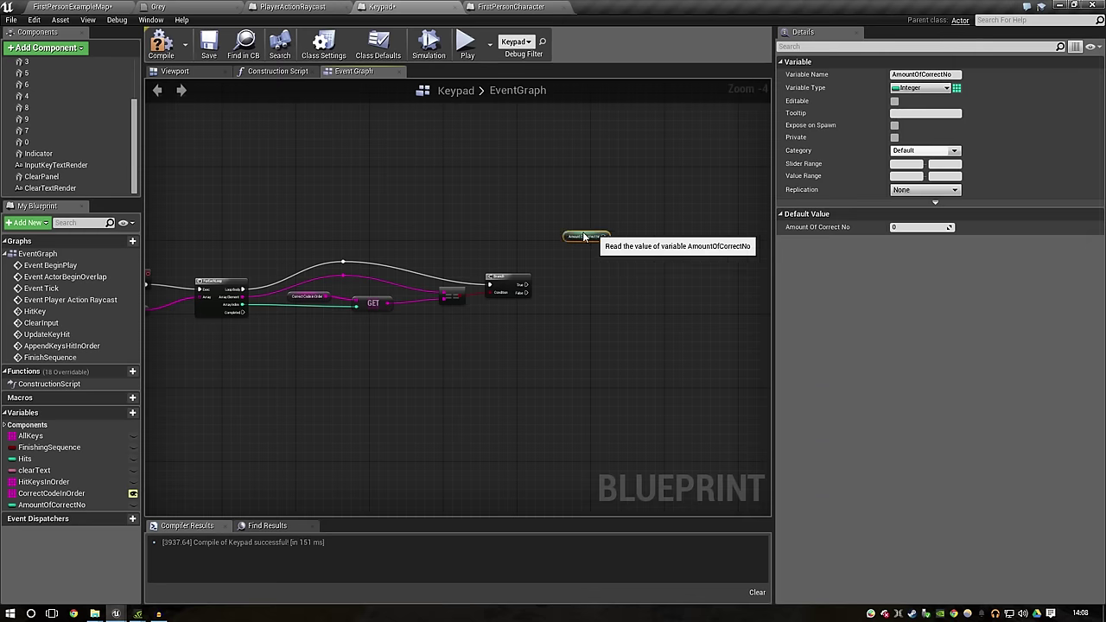
scroll(574, 262, "up", 4)
right_click(608, 185)
left_click(439, 198)
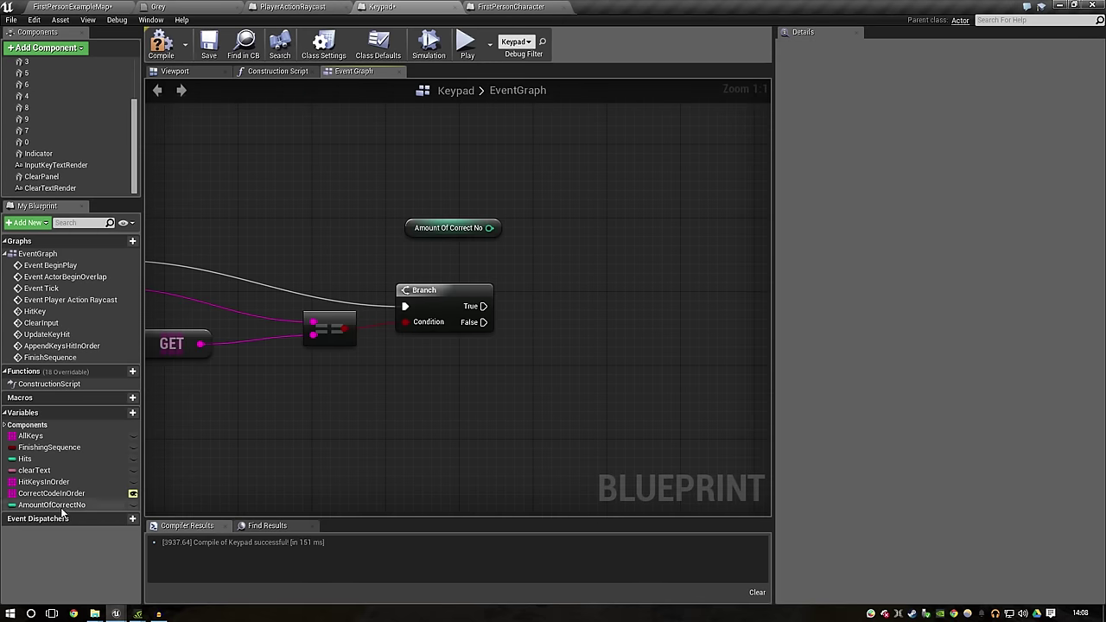
Step: Set AmountOfCorrectNo to getter + 1 on the Branch's True output
left_click_drag(62, 510, 579, 146)
left_click(607, 165)
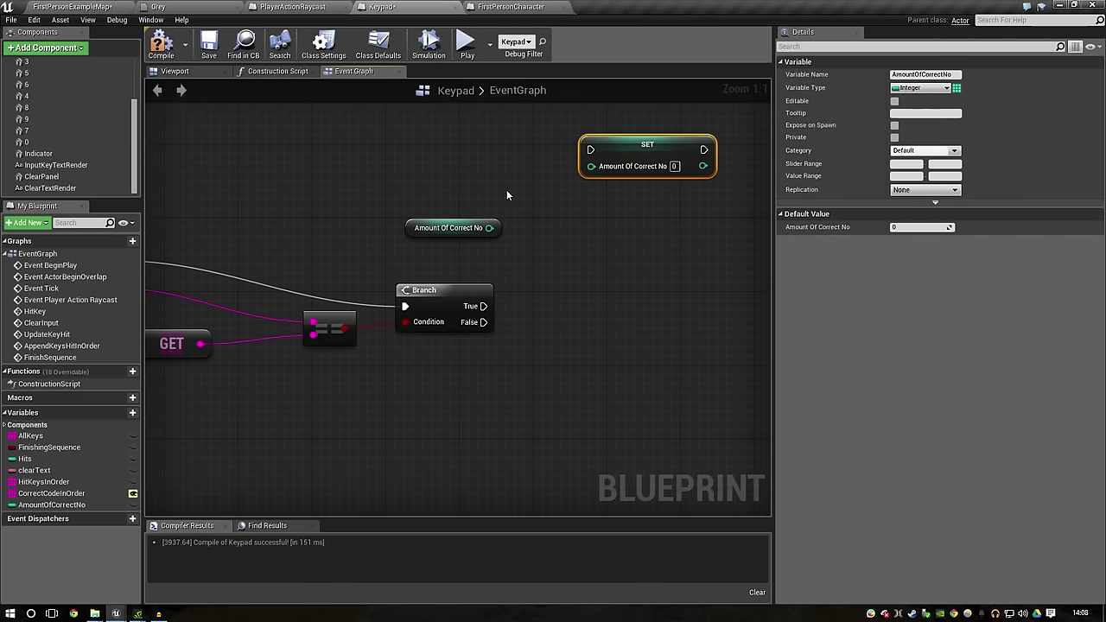
left_click_drag(489, 228, 518, 225)
type("+")
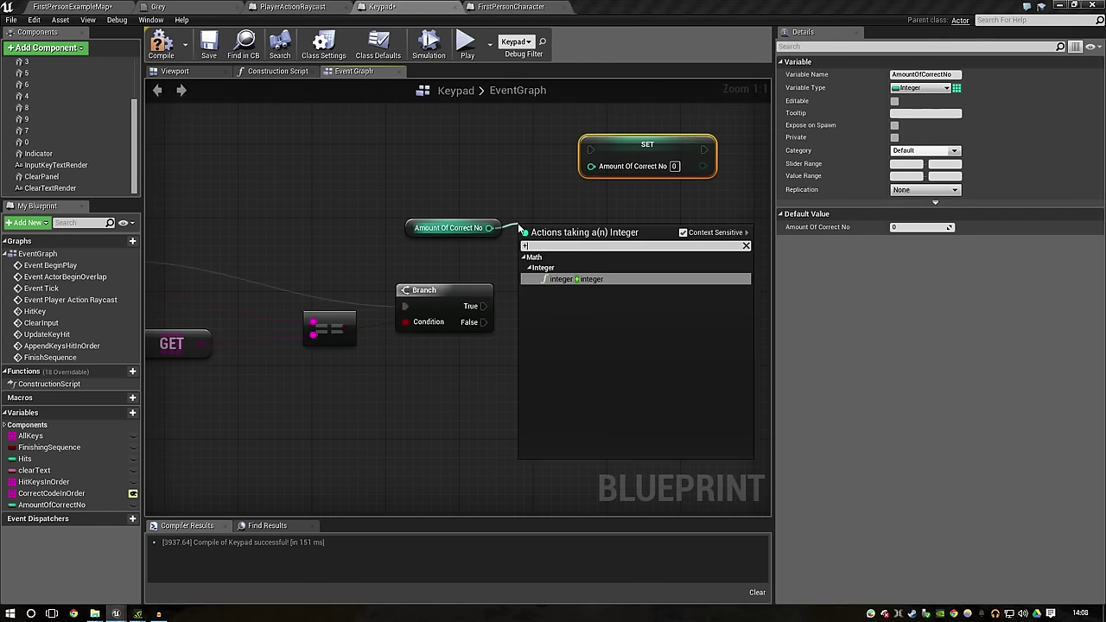
key("Return")
left_click_drag(588, 237, 591, 165)
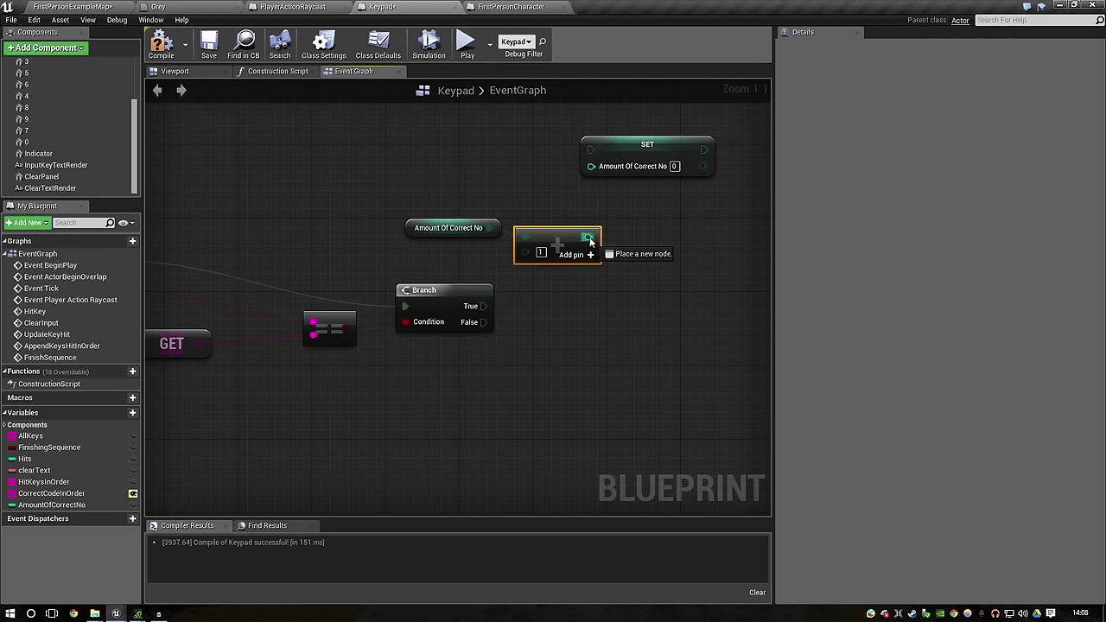
left_click_drag(608, 223, 437, 231)
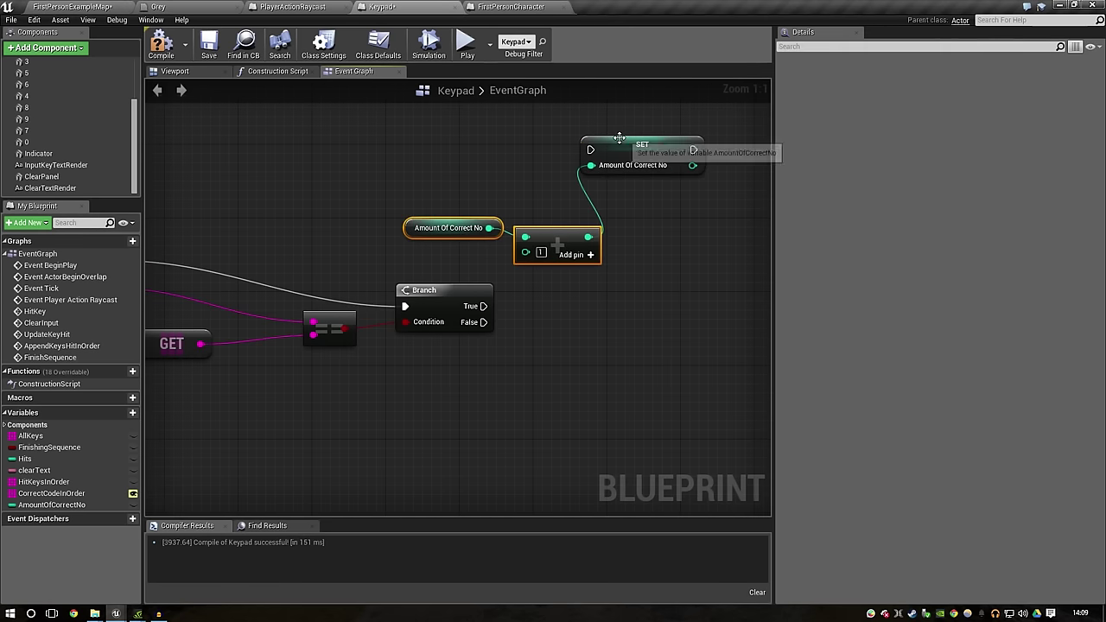
mouse_move(654, 159)
left_mouse_down()
mouse_move(709, 278)
mouse_move(671, 325)
left_mouse_up()
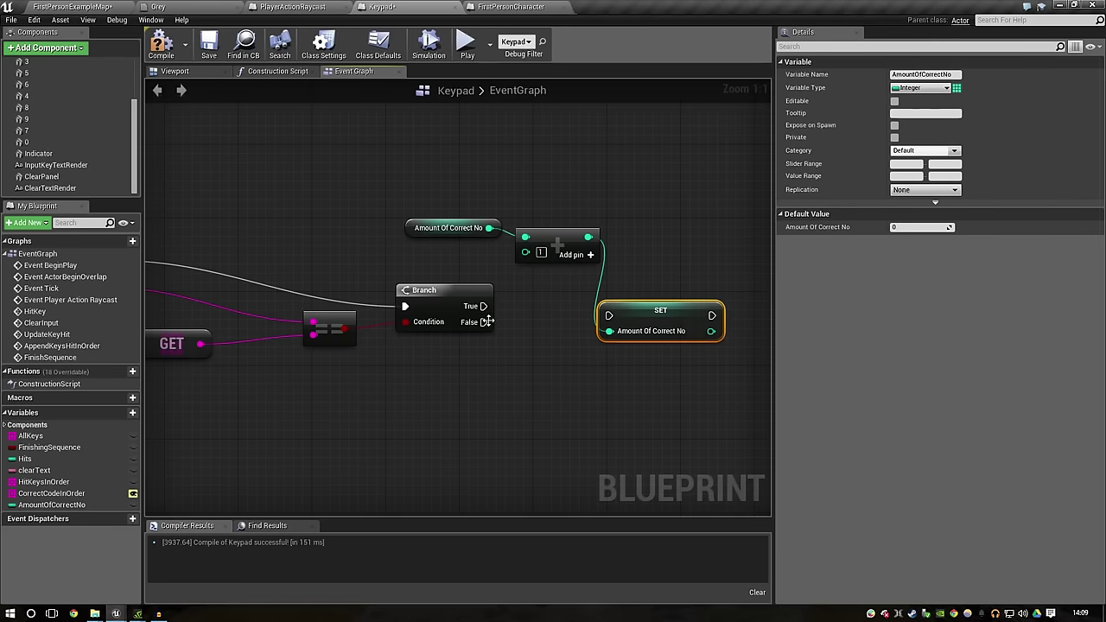
mouse_move(484, 306)
left_mouse_down()
mouse_move(609, 315)
mouse_move(709, 254)
left_mouse_up()
Step: Arrange the getter and addition nodes below the SET node beside the Branch
left_click_drag(628, 183, 402, 263)
mouse_move(553, 242)
left_mouse_down()
mouse_move(586, 275)
mouse_move(618, 353)
left_mouse_up()
left_click(641, 342)
right_click_drag(687, 328, 576, 355)
mouse_move(637, 290)
left_mouse_down()
mouse_move(716, 255)
mouse_move(762, 310)
left_mouse_up()
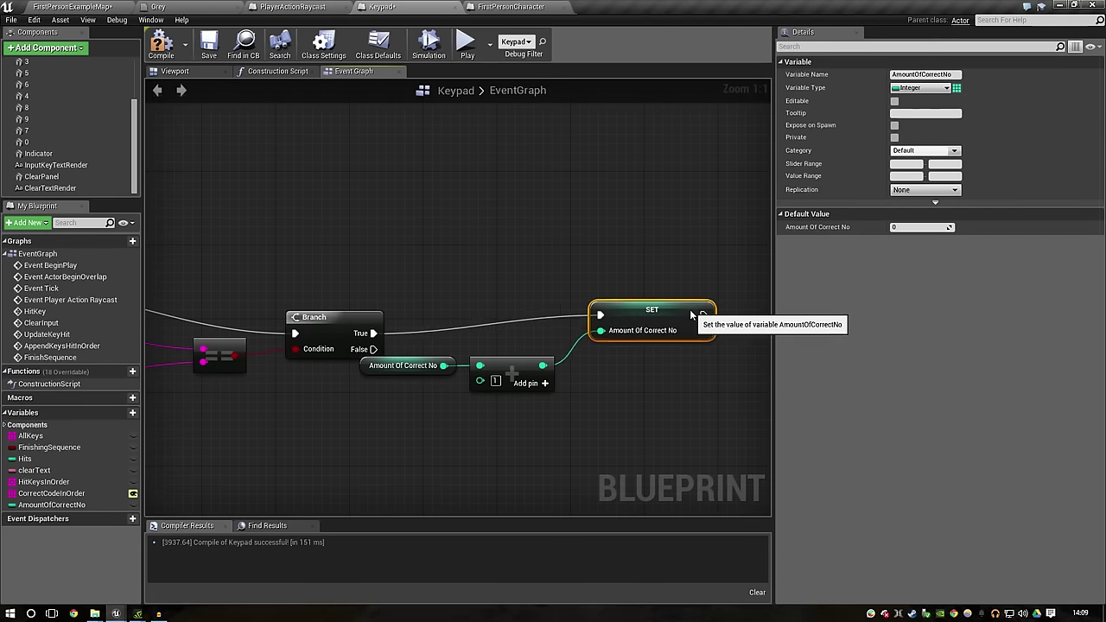
left_click_drag(474, 403, 387, 363)
left_click_drag(497, 360, 562, 363)
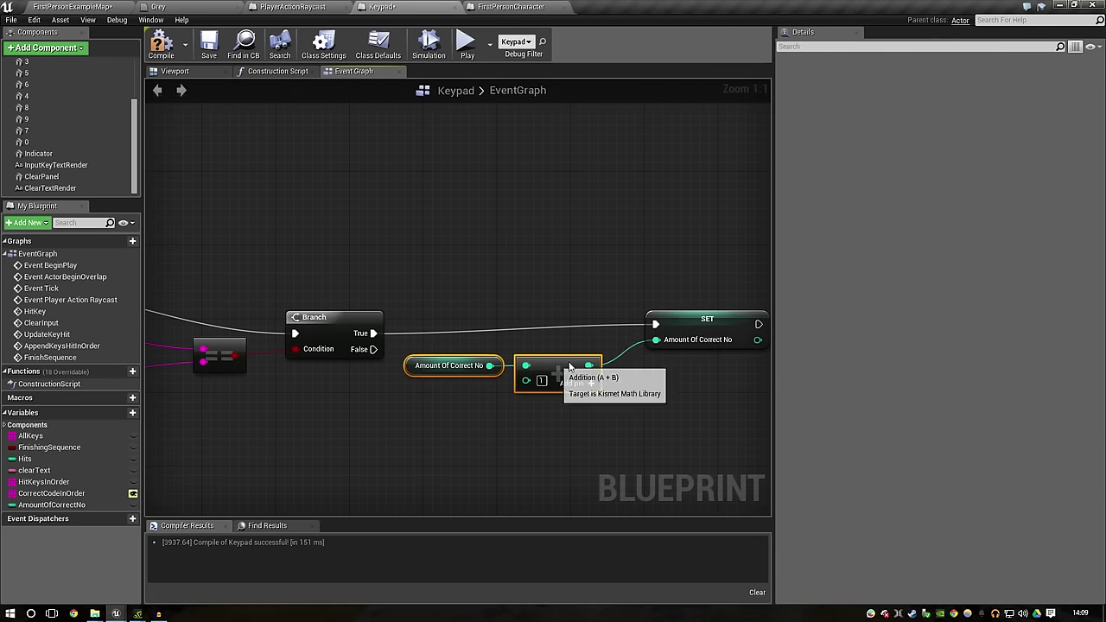
left_click(654, 438)
scroll(607, 428, "down", 1)
right_click_drag(607, 428, 674, 358)
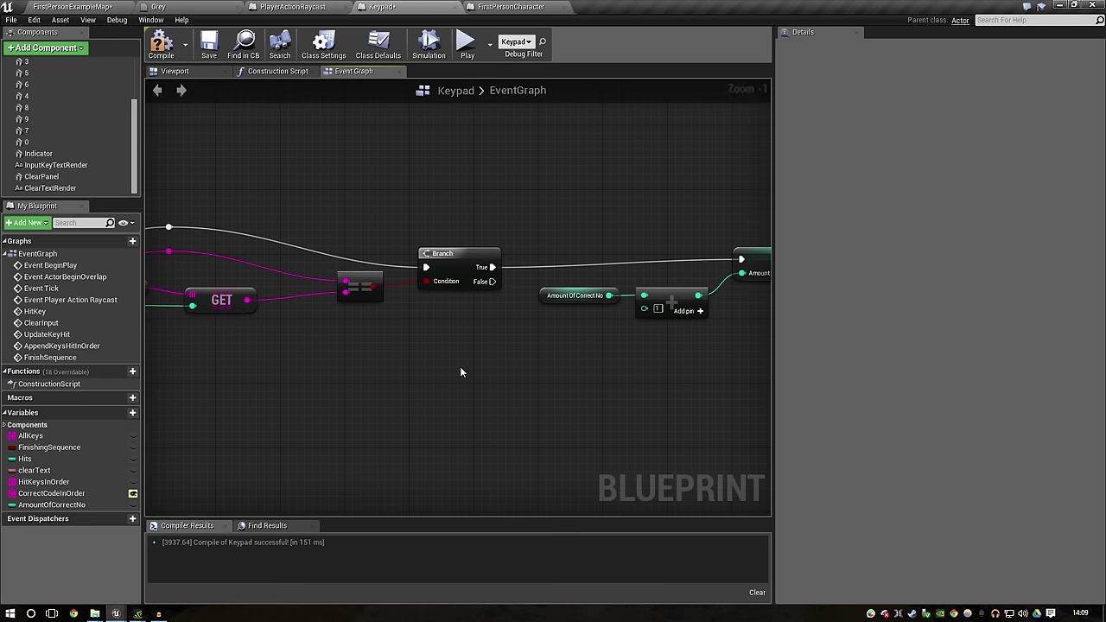
Step: Bring the ForEachLoop into view and drag a wire from its Completed output
right_click(543, 368)
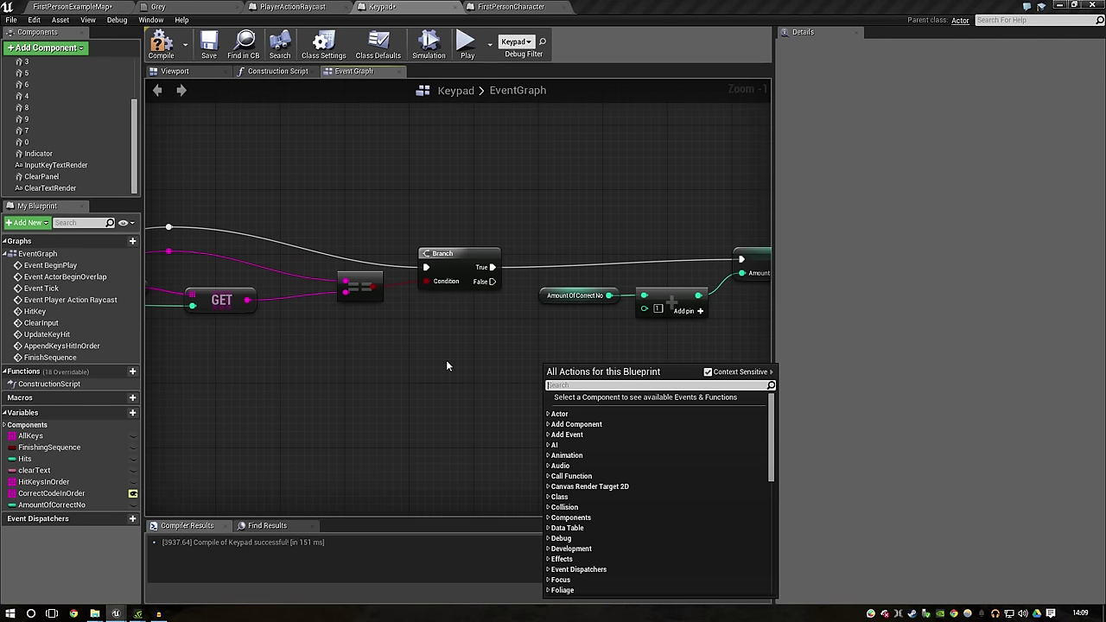
right_click_drag(719, 329, 443, 342)
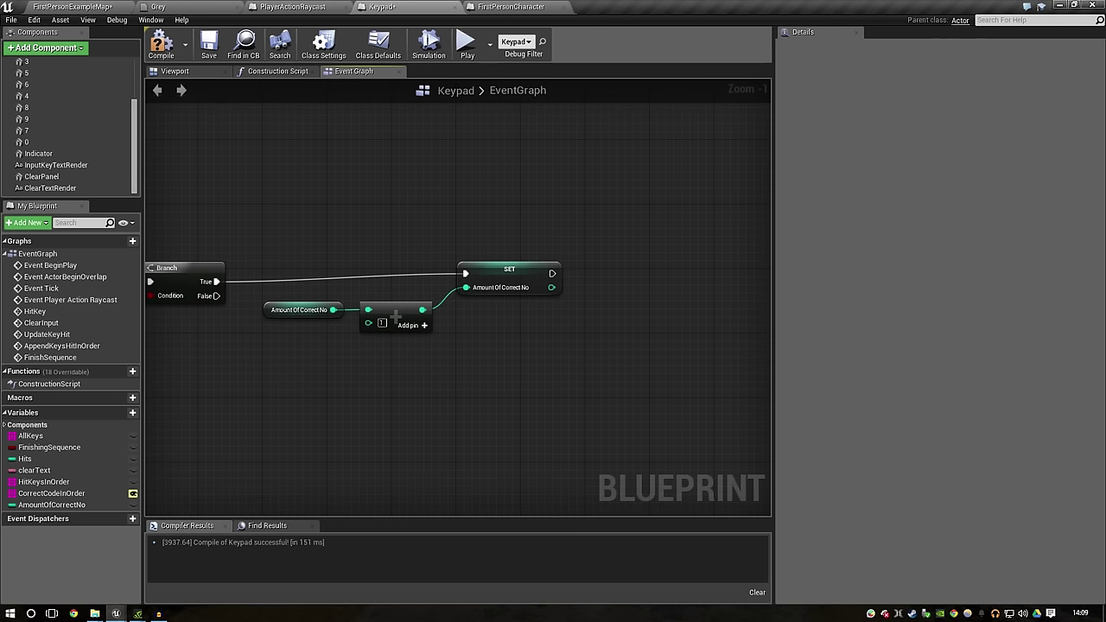
right_click_drag(410, 393, 655, 320)
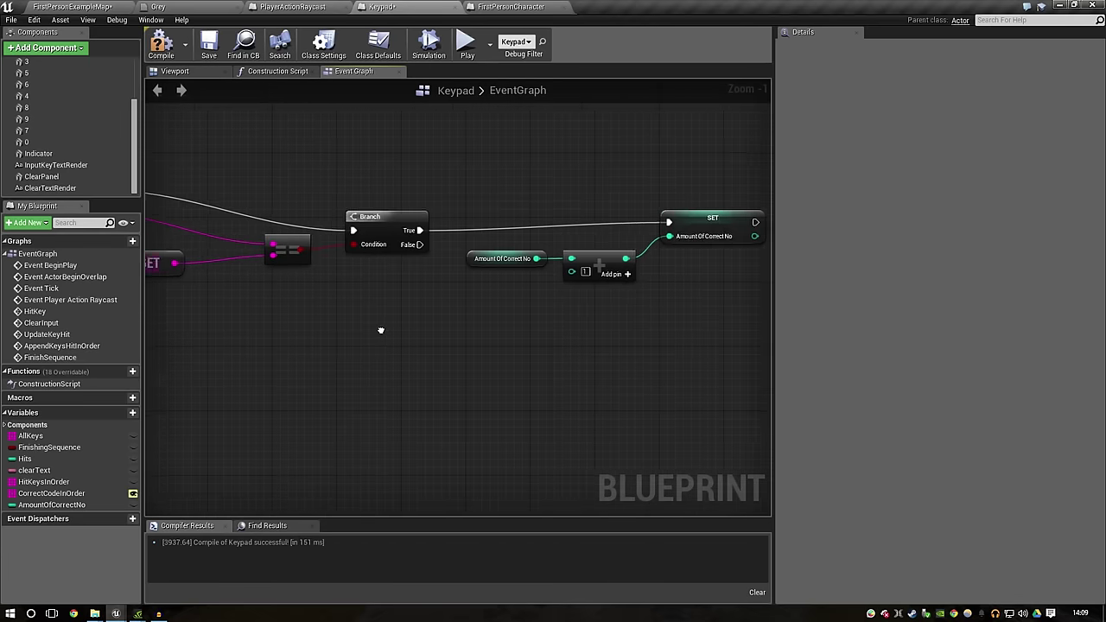
scroll(396, 298, "down", 1)
mouse_move(336, 265)
left_mouse_down()
mouse_move(403, 311)
mouse_move(548, 332)
left_mouse_up()
Step: Add a second Branch after the loop's Completed output
type("brnach")
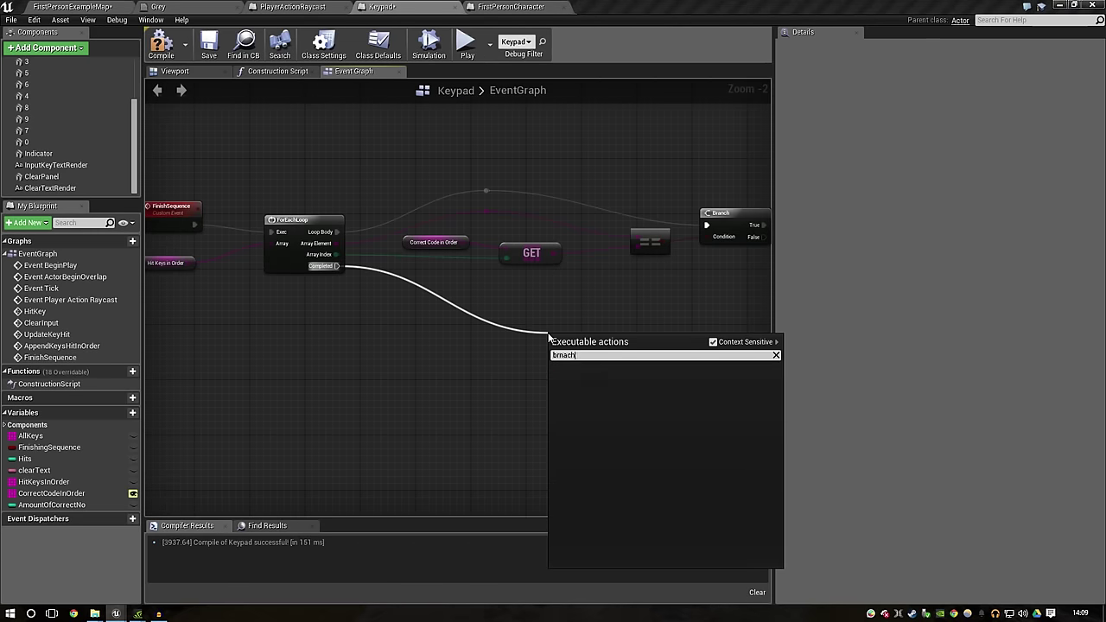
key("BackSpace")
key("BackSpace")
type("a")
type("nch")
key("Return")
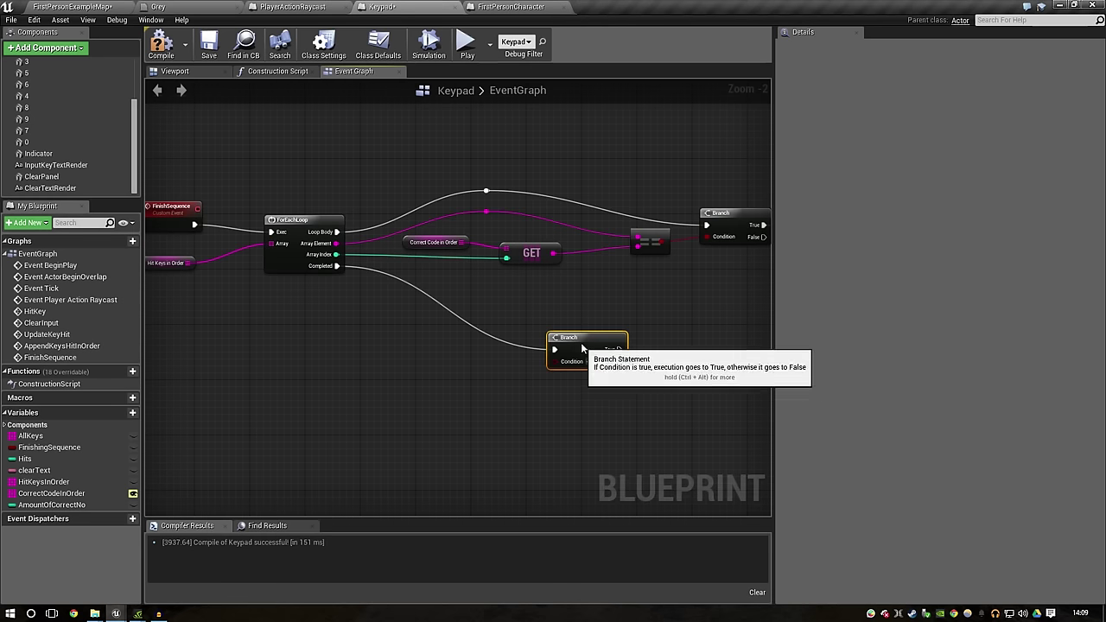
left_click_drag(550, 337, 524, 289)
Step: Drive the second Branch's Condition with an AmountOfCorrectNo == check
left_click_drag(52, 504, 398, 364)
left_click(324, 402)
type("==")
key("Return")
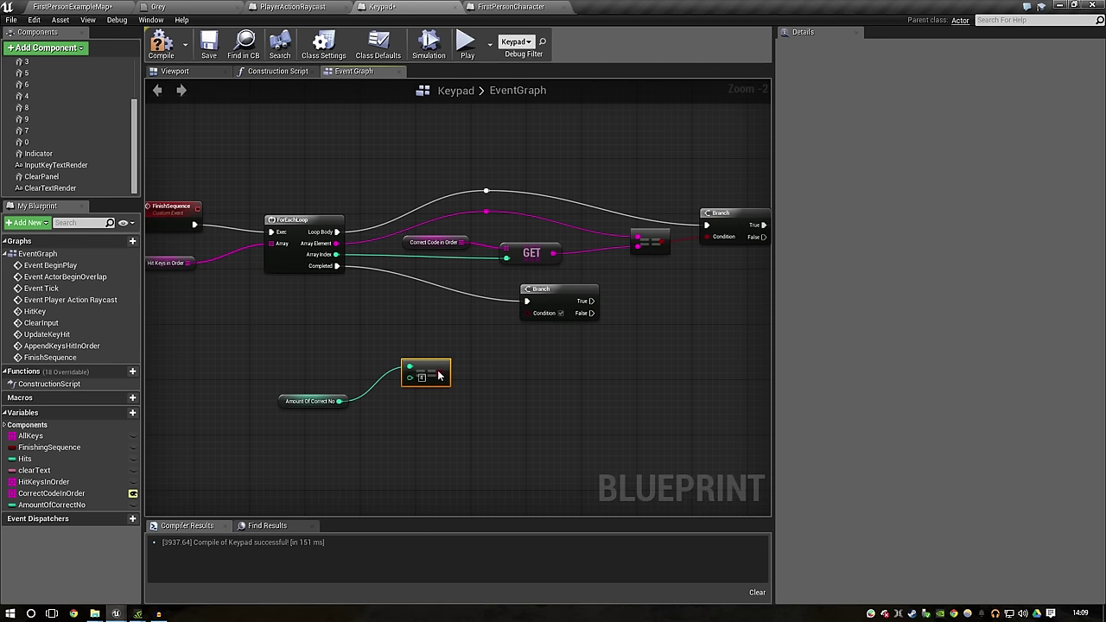
mouse_move(439, 375)
left_mouse_down()
mouse_move(459, 374)
mouse_move(532, 310)
left_mouse_up()
right_click_drag(605, 320, 186, 349)
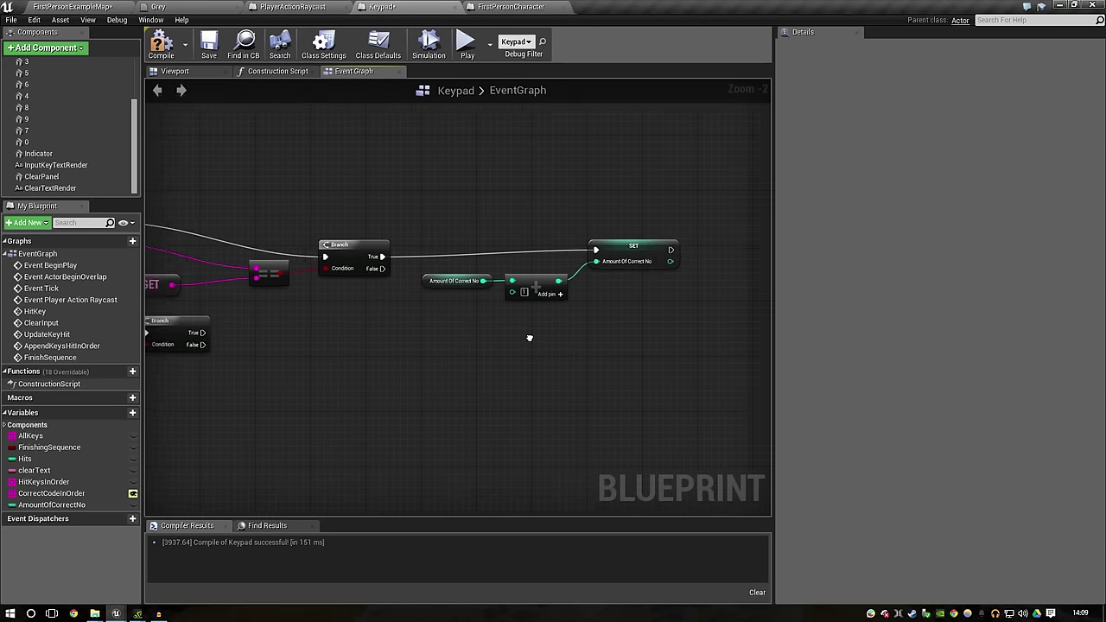
Step: Move the Branch, equals, Add and SET group up-left and the lower Branch beside GET
right_click_drag(528, 338, 576, 345)
scroll(576, 344, "down", 1)
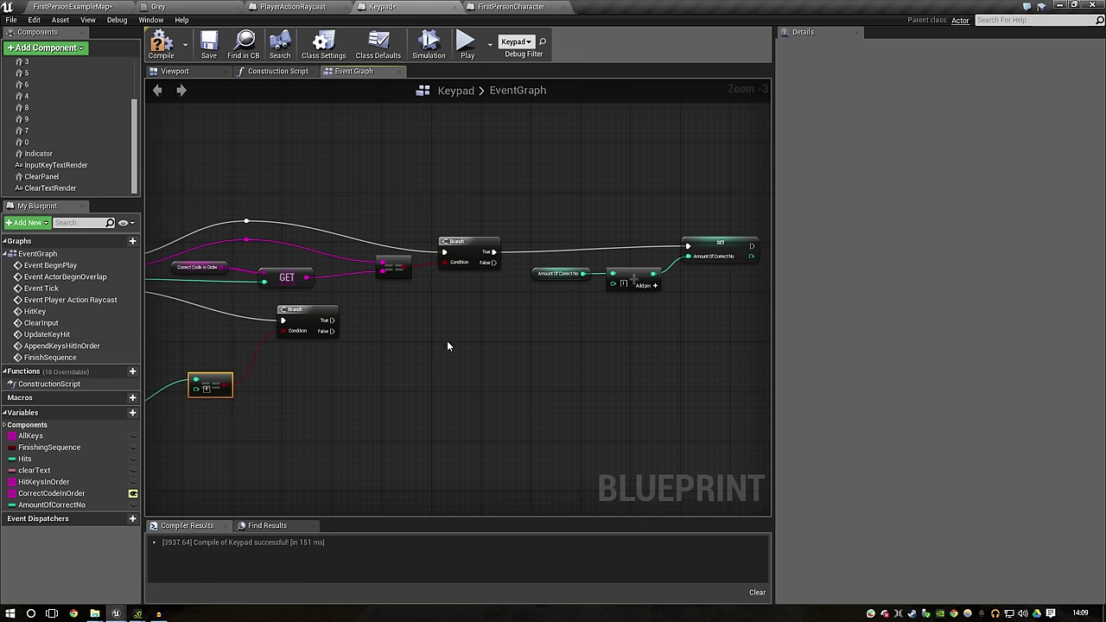
left_click_drag(322, 327, 601, 369)
right_click_drag(601, 370, 357, 338)
right_click_drag(493, 256, 668, 280)
left_click_drag(660, 222, 250, 319)
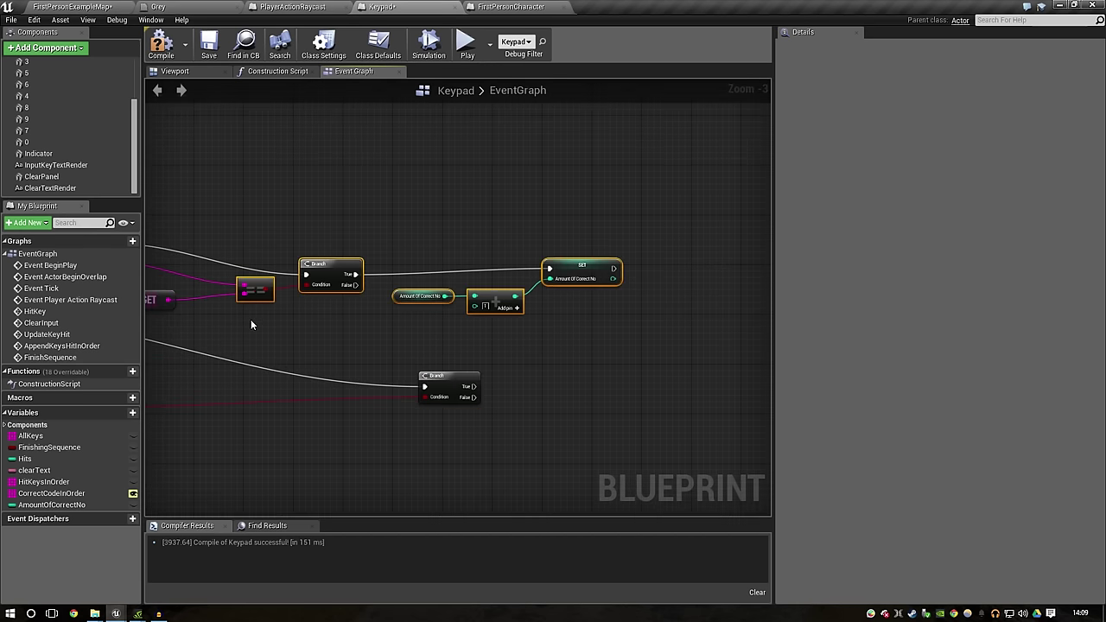
right_click_drag(251, 319, 446, 317)
left_click_drag(511, 271, 492, 172)
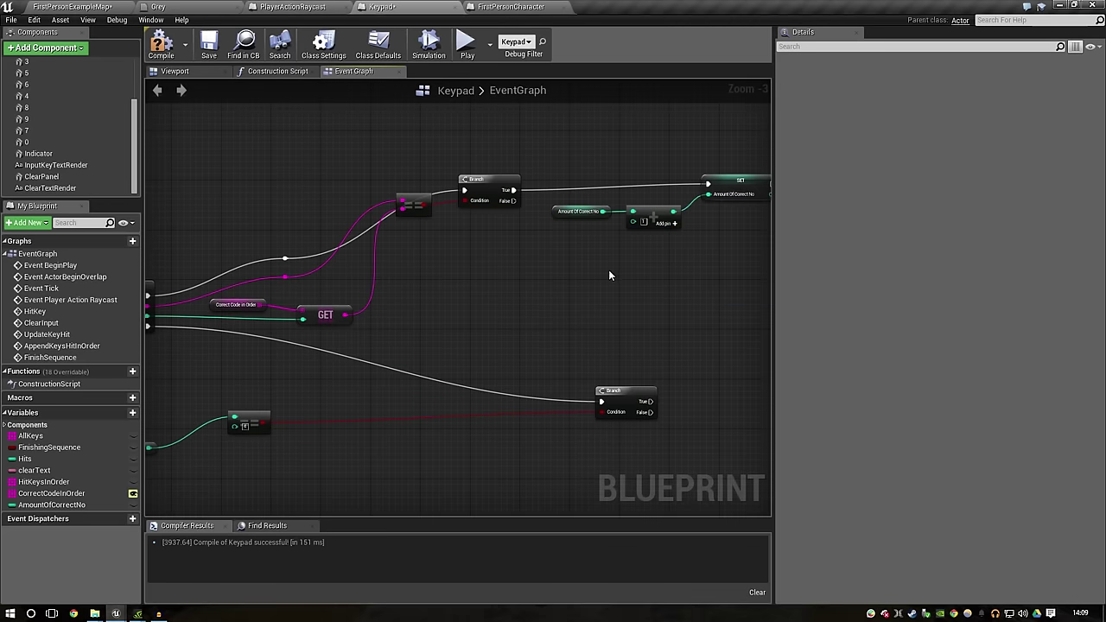
left_click_drag(633, 391, 484, 323)
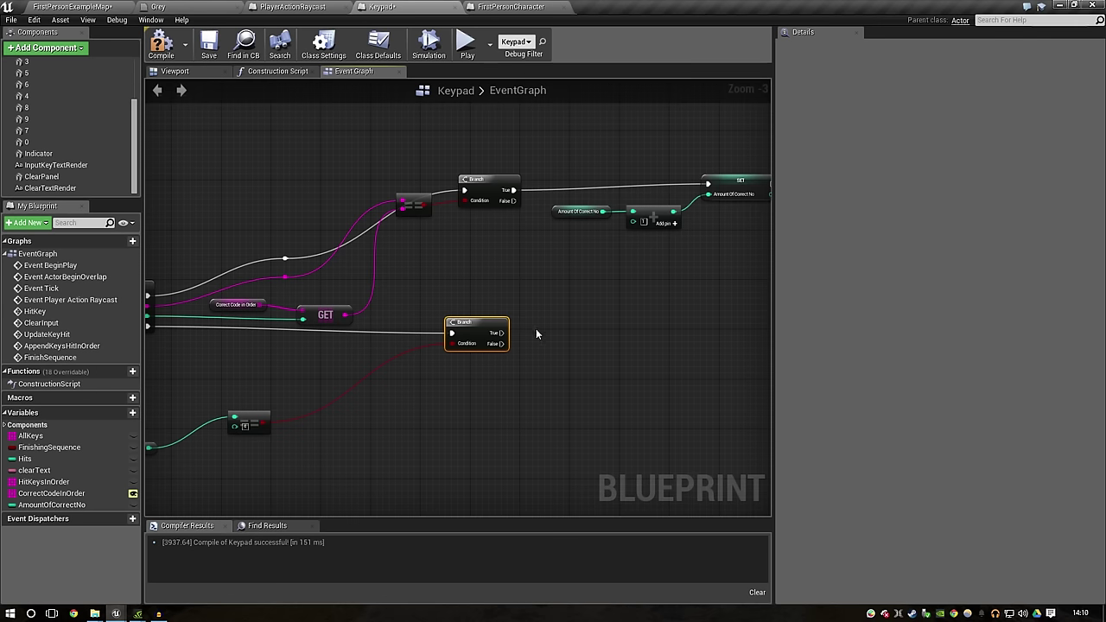
left_click_drag(498, 333, 545, 332)
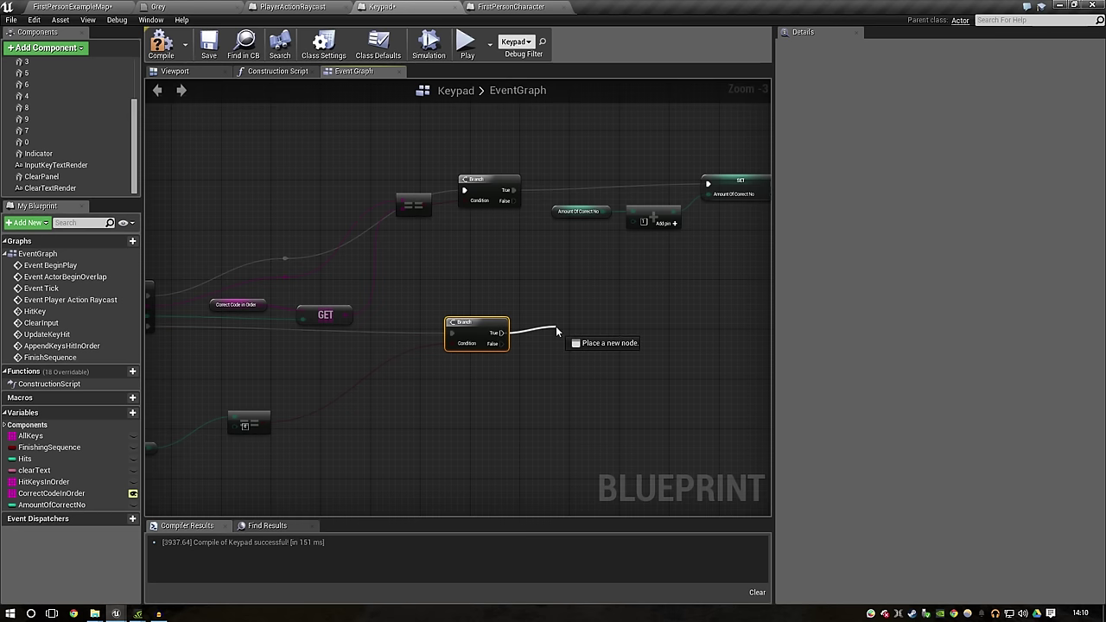
Step: Print "UNLOCK THAT OBJECT!!" from the second Branch's True output
left_click_drag(557, 330, 557, 331)
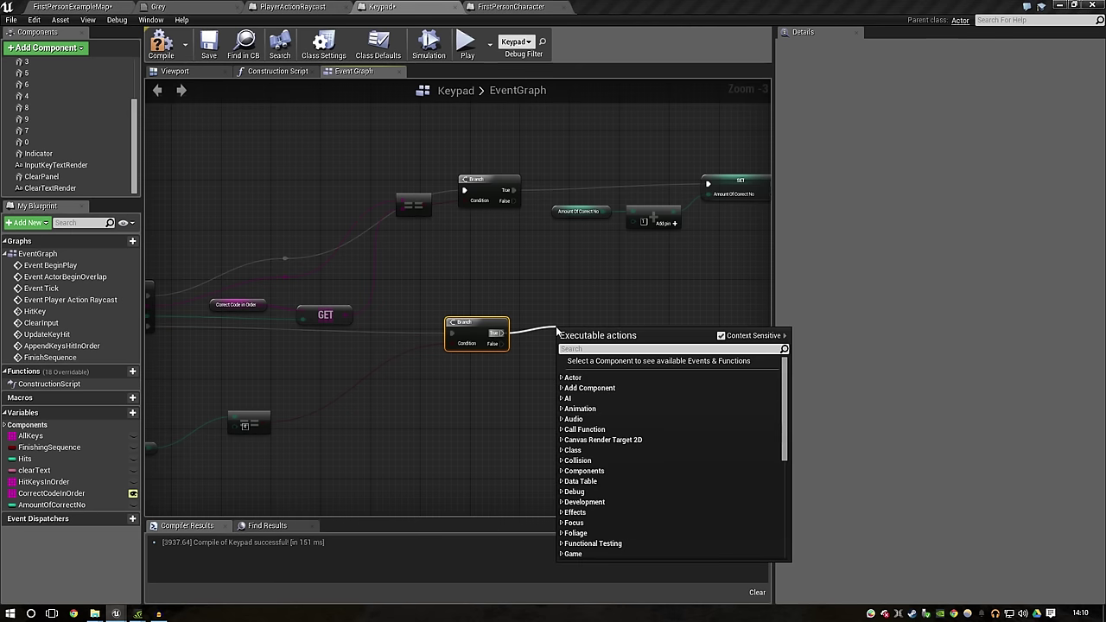
type("print")
key("Return")
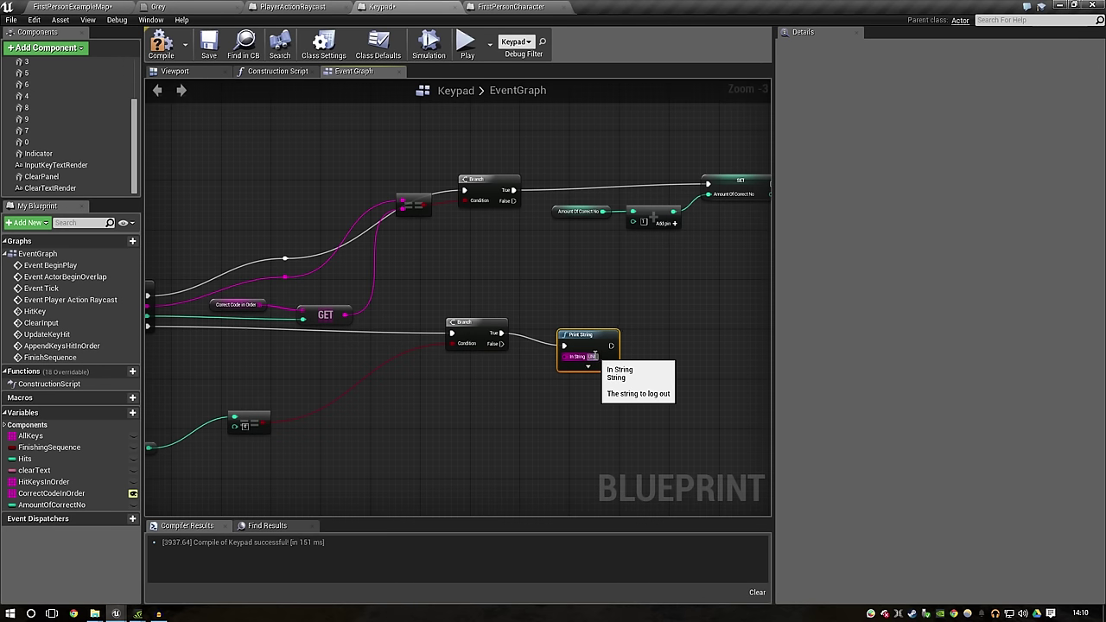
left_click(595, 355)
type("UNLOCK THAT OBJECT!")
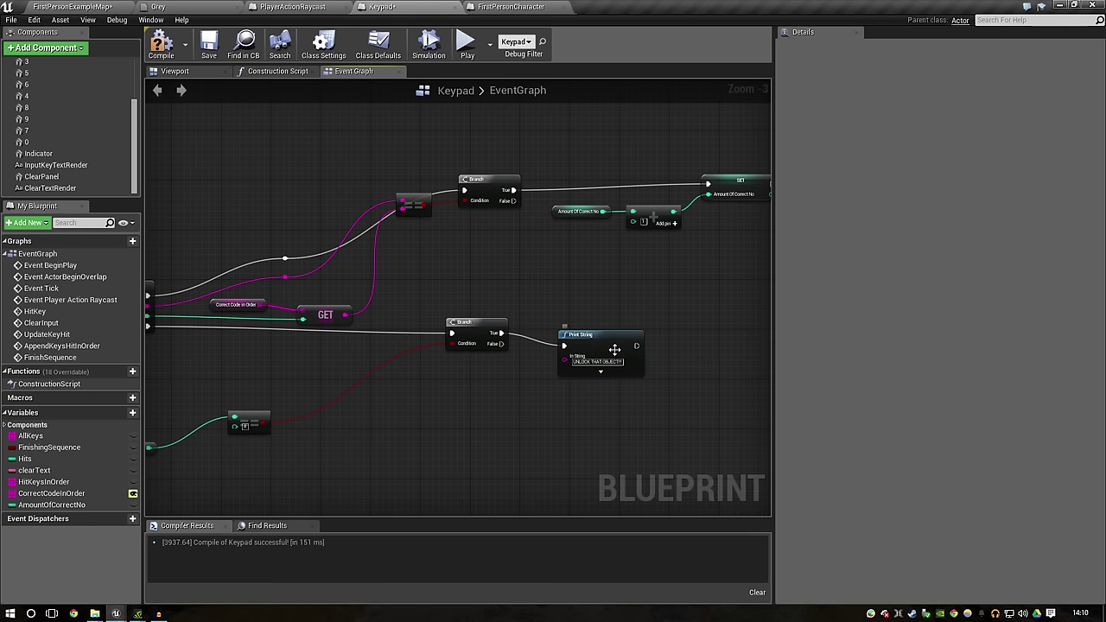
left_click_drag(619, 355, 675, 317)
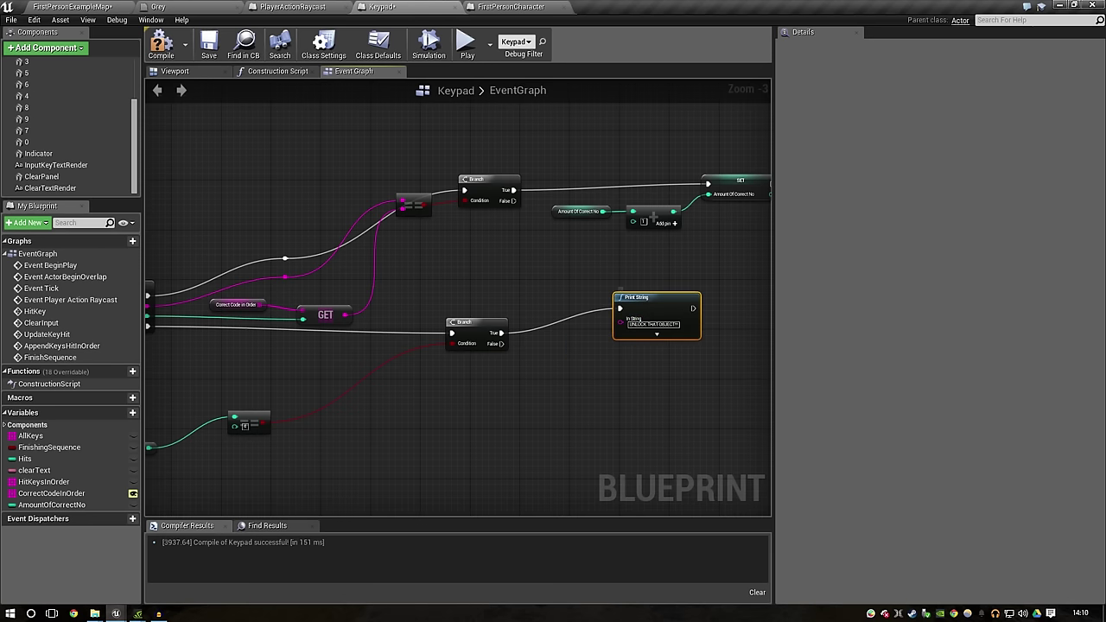
left_click(747, 353)
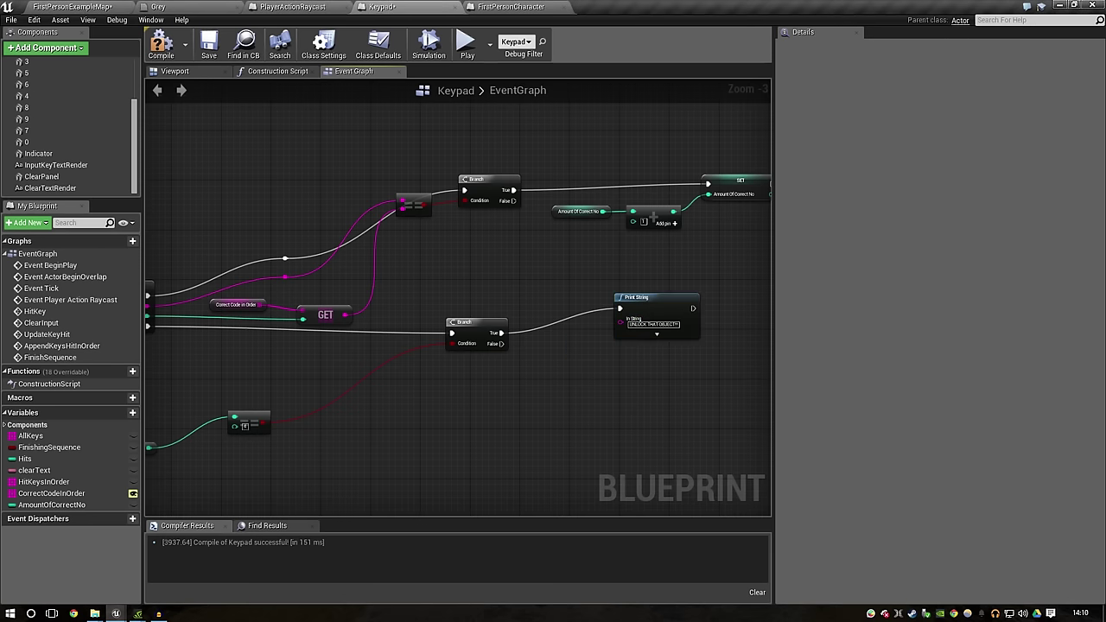
left_click_drag(657, 302, 631, 287)
right_click_drag(732, 308, 488, 305)
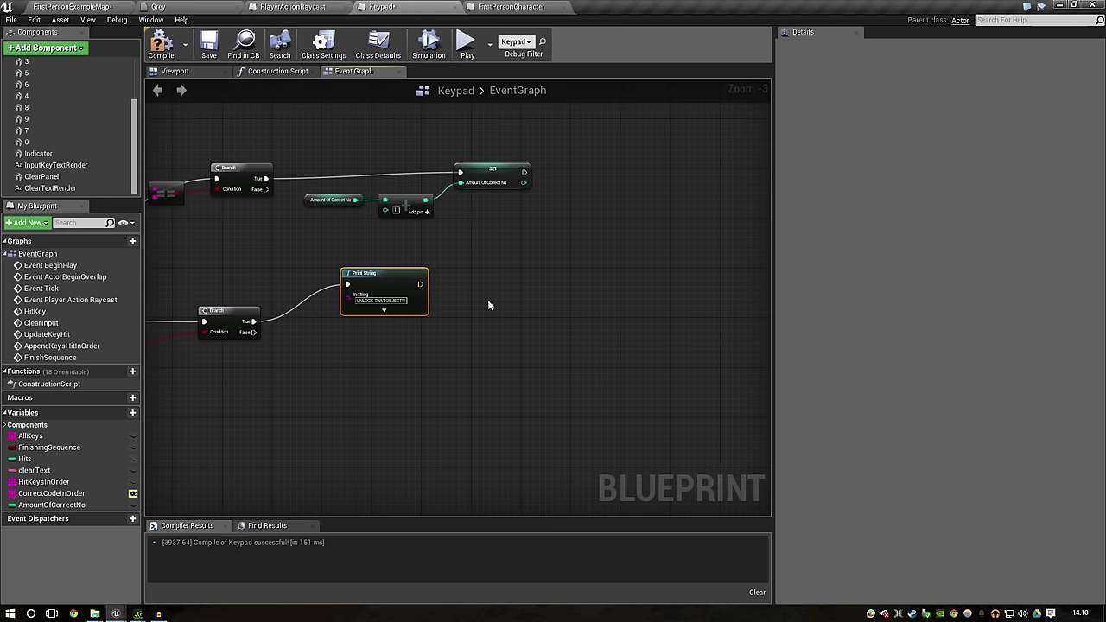
Step: Add an Indicator component reference to the graph and compile Keypad
left_click(69, 153)
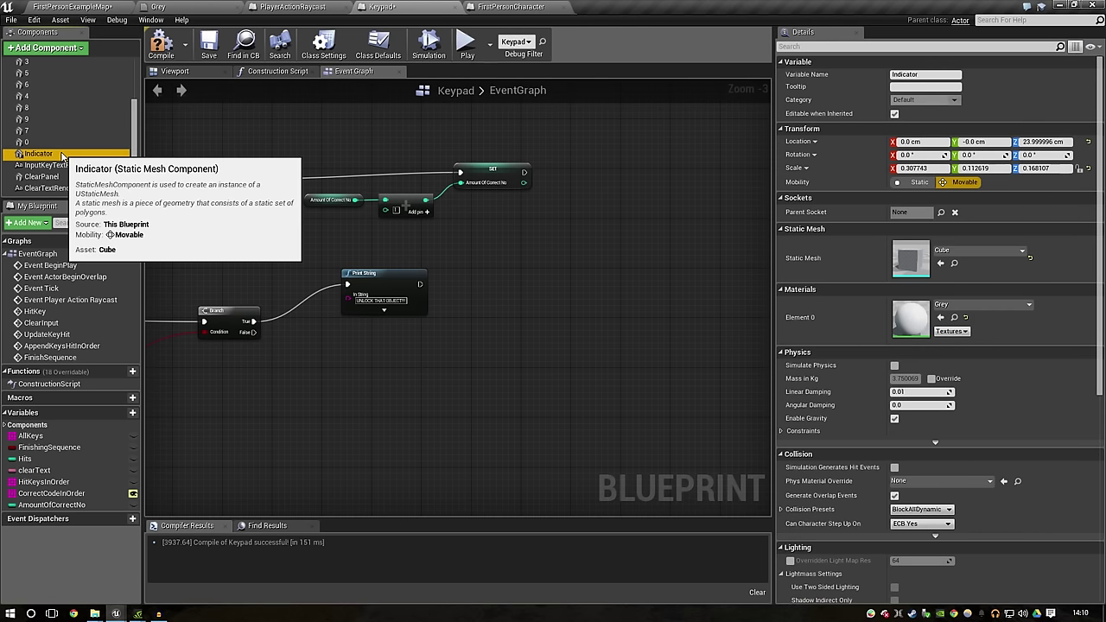
left_click_drag(61, 156, 531, 345)
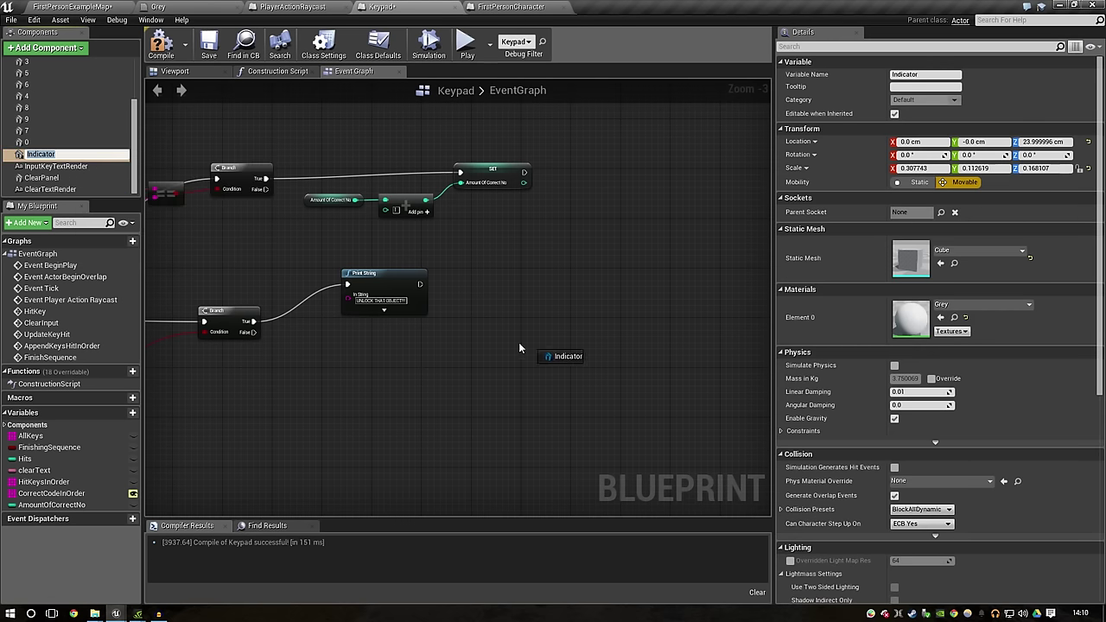
left_click_drag(416, 355, 412, 357)
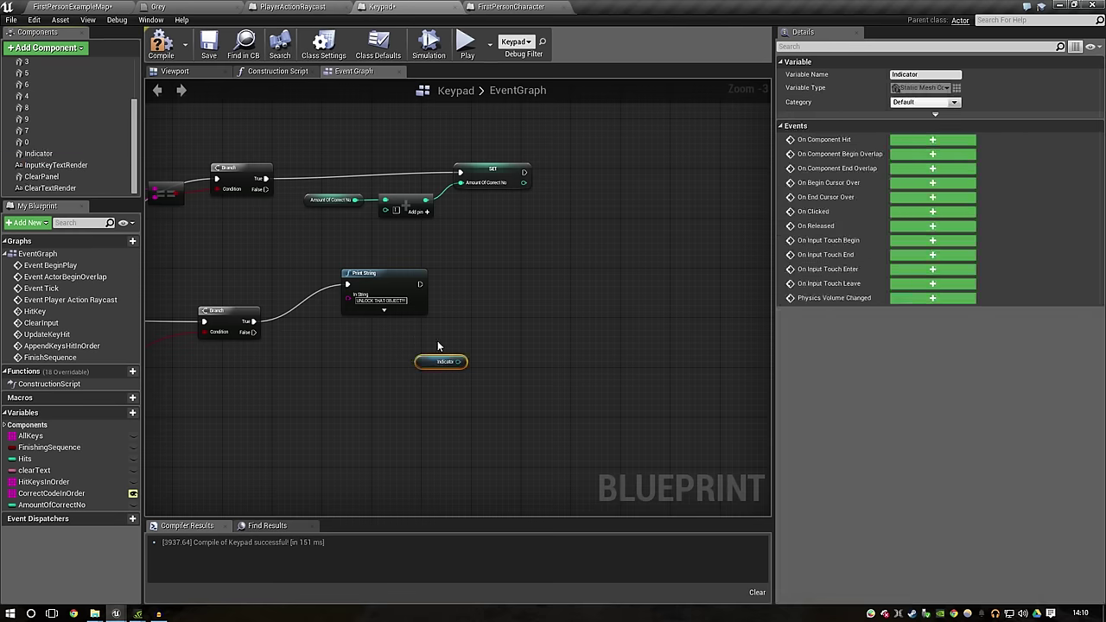
left_click(161, 45)
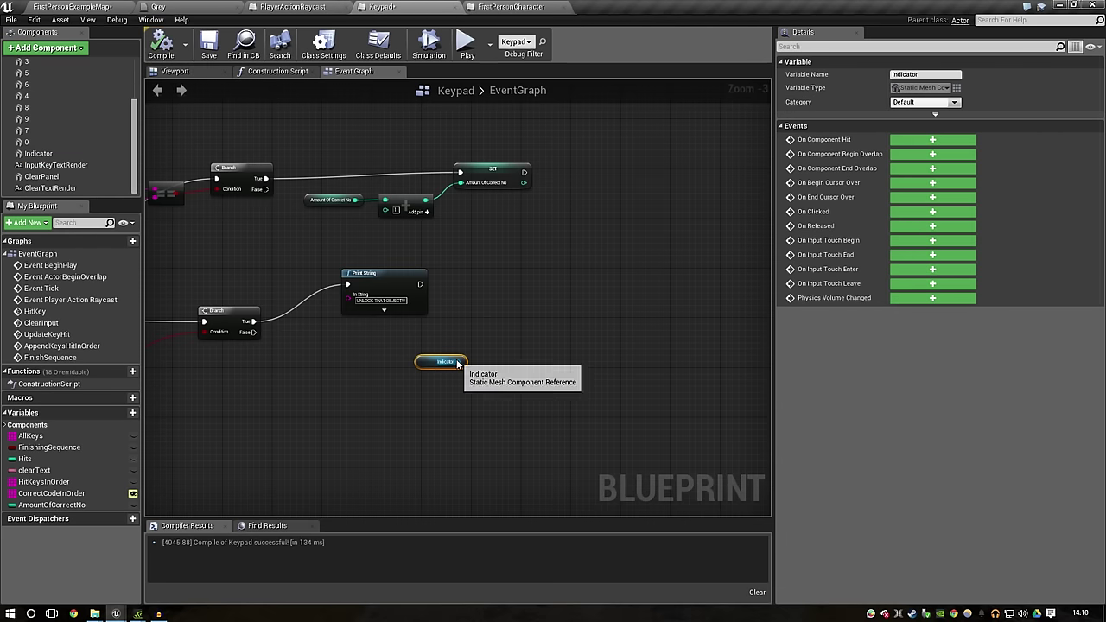
Step: In the level editor's Content Browser, navigate to Content > Materials > Keypad
left_click(56, 6)
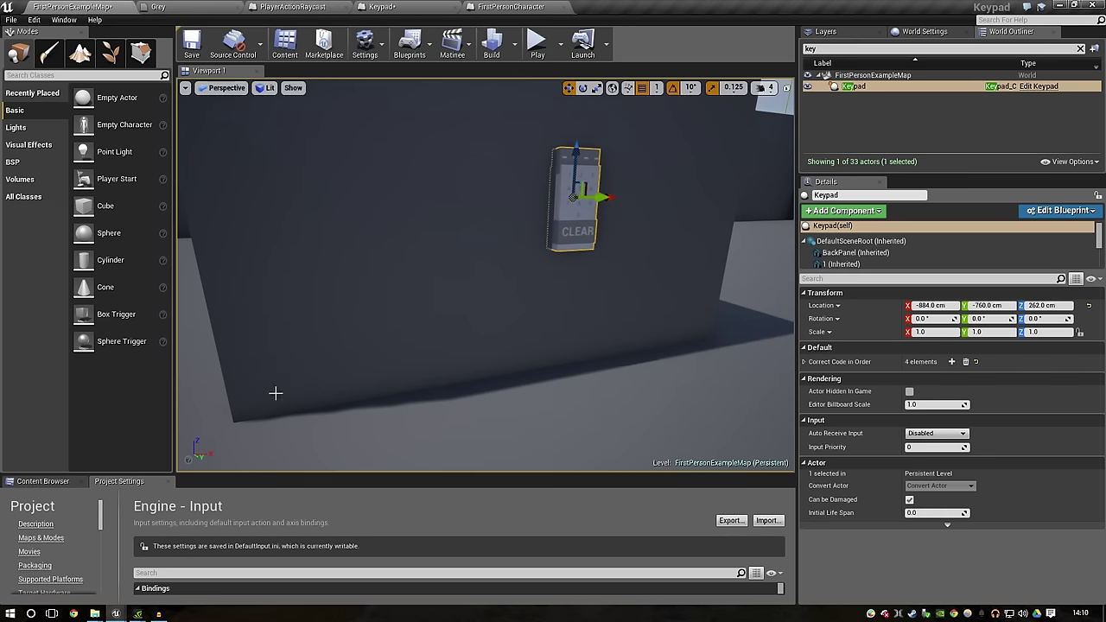
left_click(39, 481)
scroll(66, 552, "down", 3)
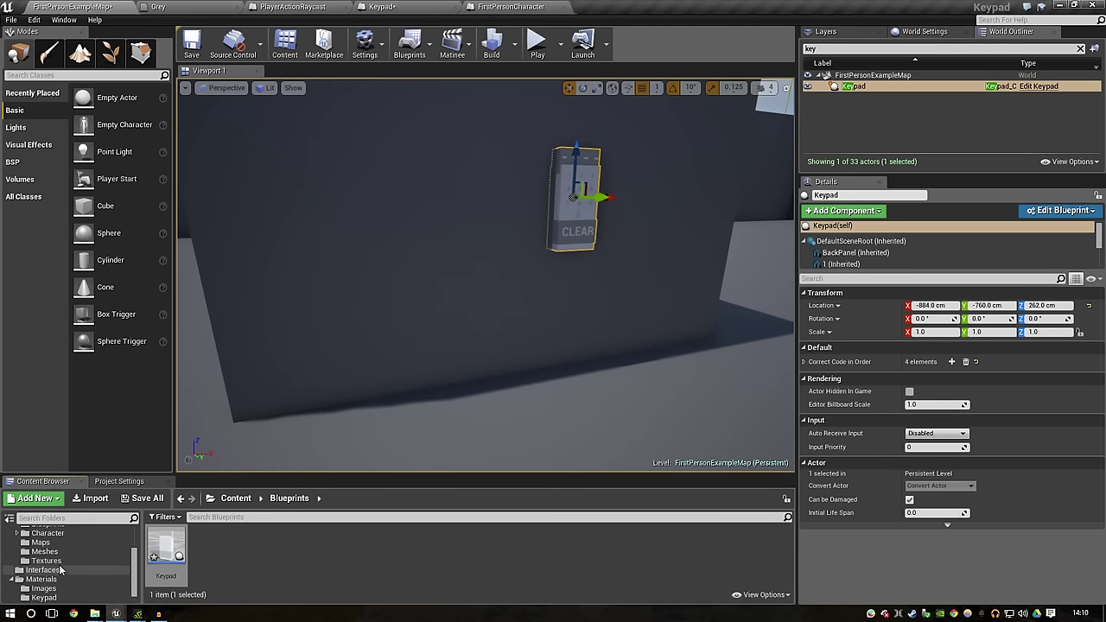
scroll(66, 564, "up", 2)
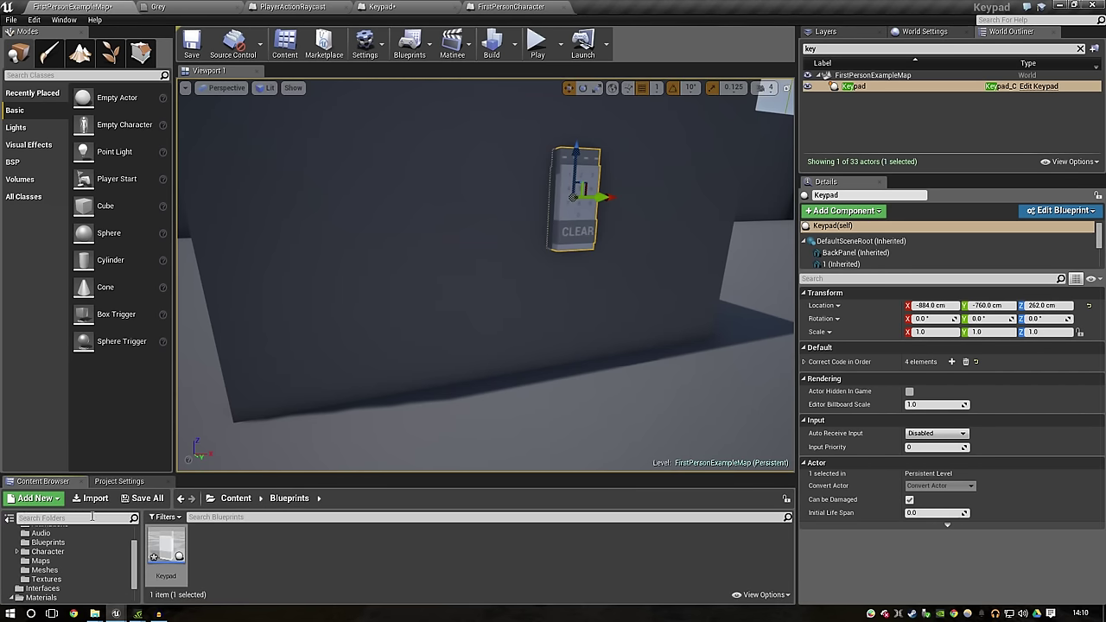
left_click_drag(235, 474, 229, 351)
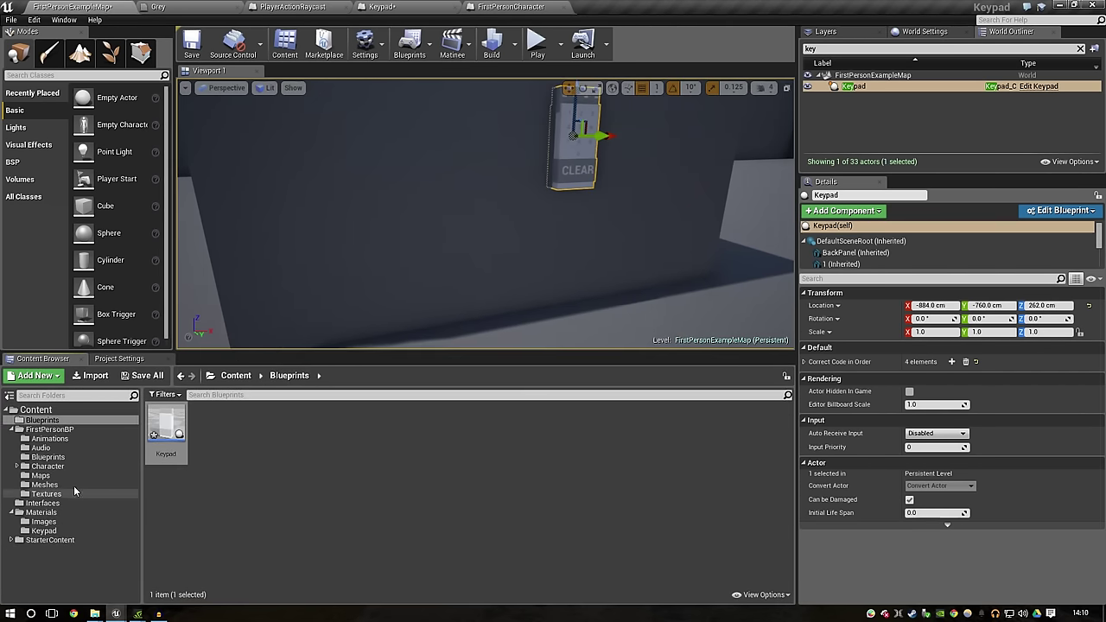
left_click(41, 513)
left_click(137, 430)
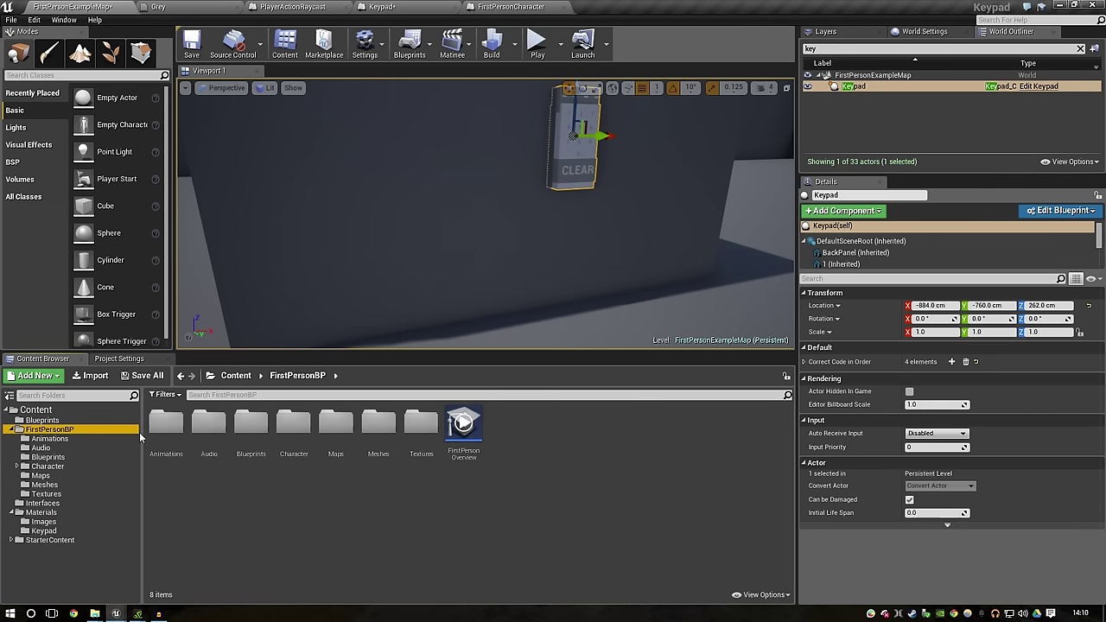
left_click(43, 512)
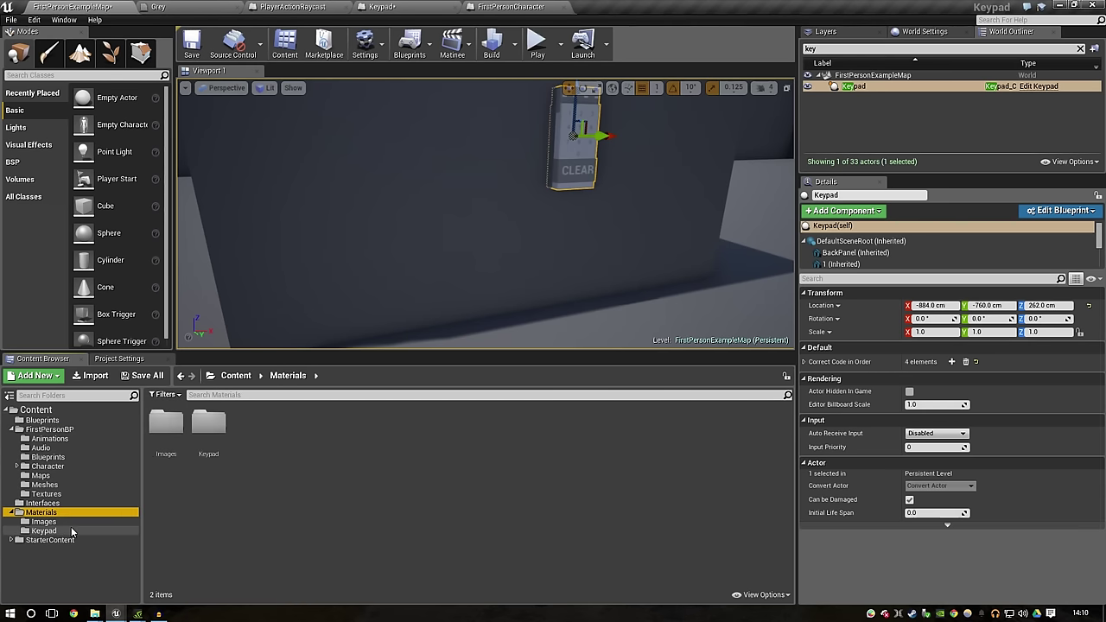
left_click(73, 532)
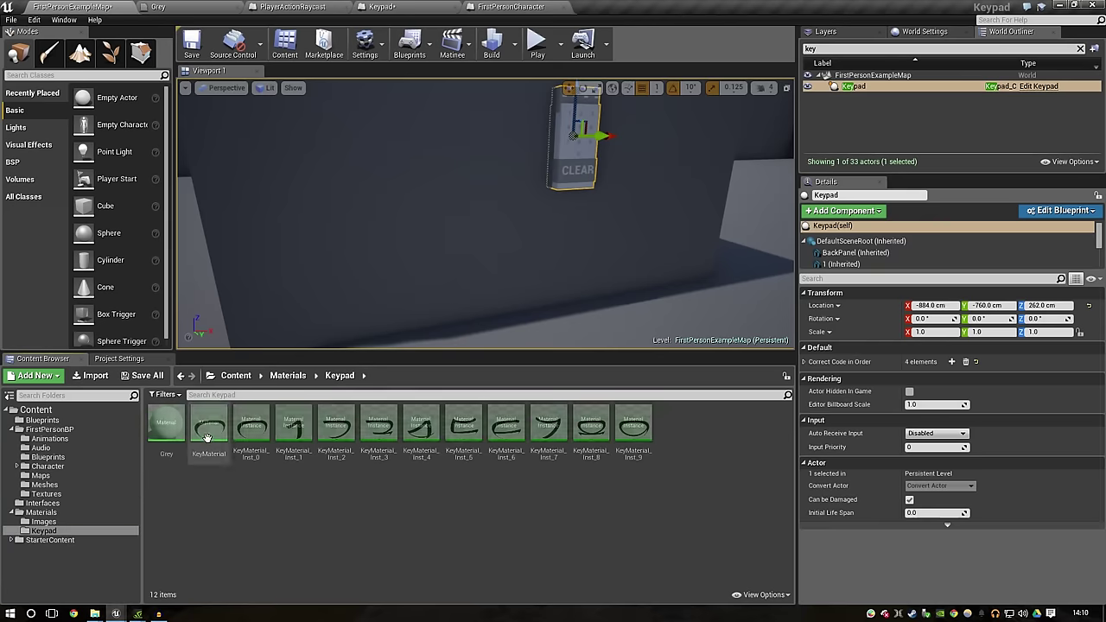
Step: Create a new material named Green in the Keypad folder
right_click(265, 510)
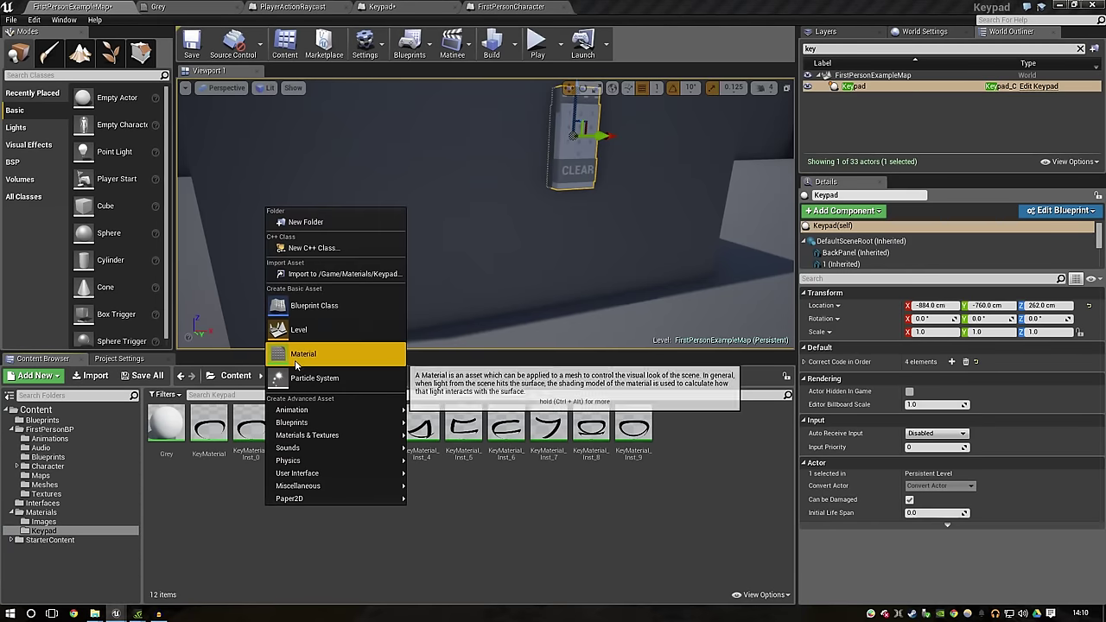
left_click(295, 359)
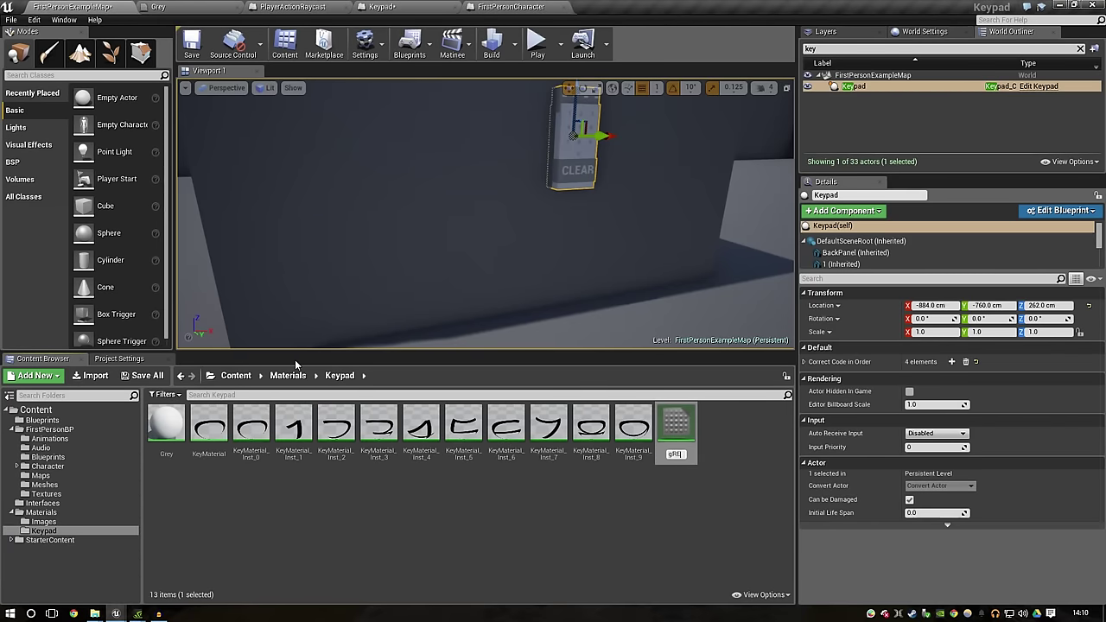
type("een")
key("Return")
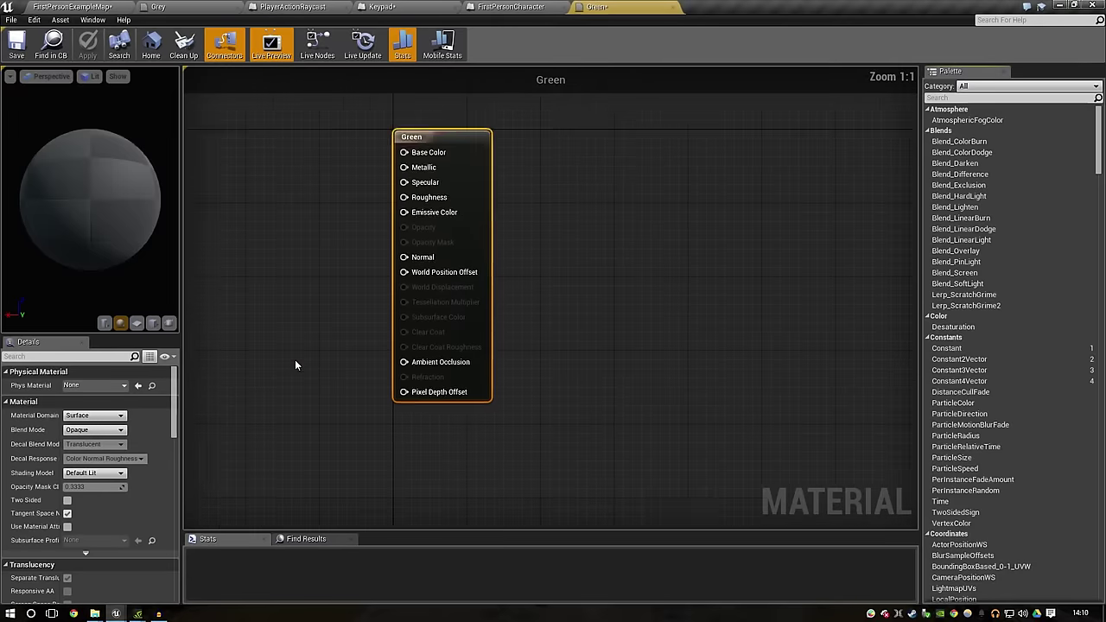
Step: Connect a bright green Constant3Vector to the Green material's Emissive Color
left_click(293, 250)
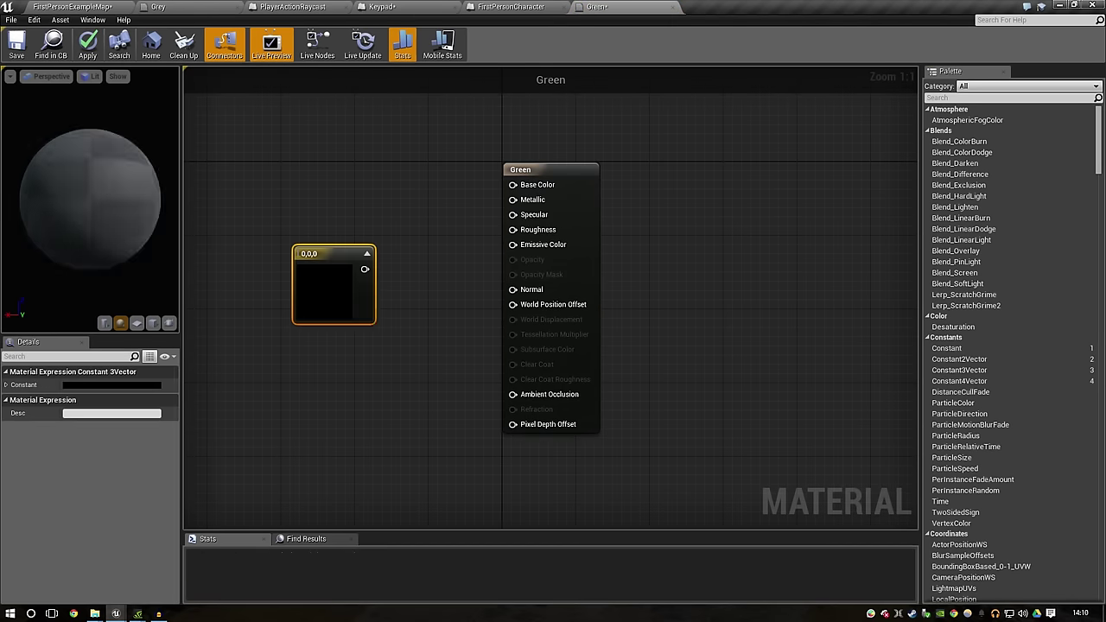
double_click(346, 299)
left_click_drag(423, 397, 387, 444)
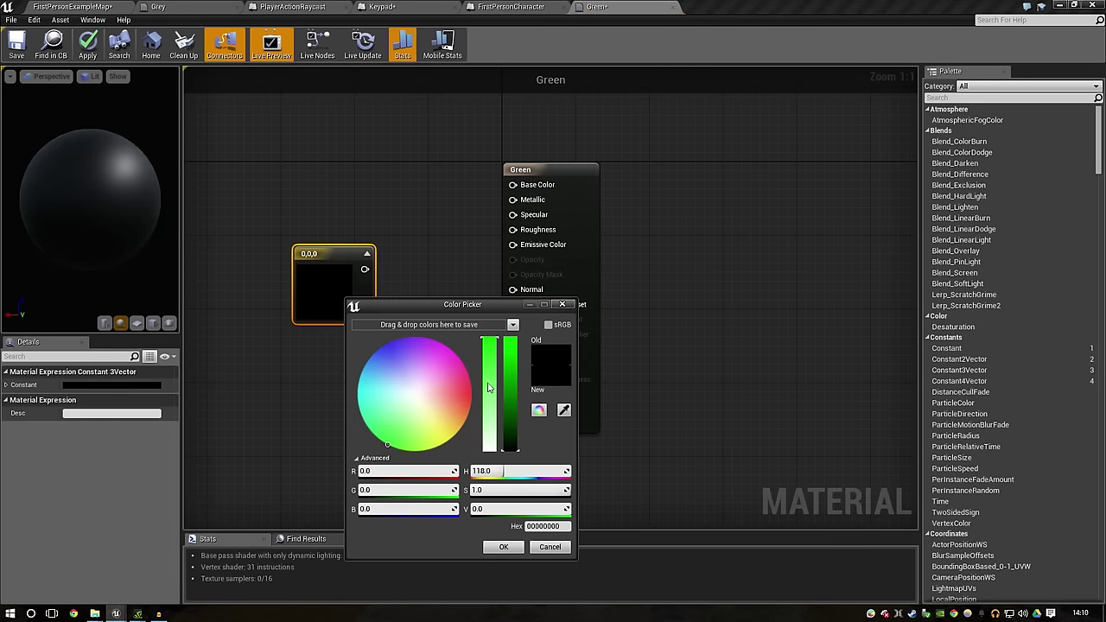
left_click(510, 545)
left_click_drag(365, 269, 517, 245)
mouse_move(324, 286)
left_mouse_down()
mouse_move(322, 221)
mouse_move(264, 206)
left_mouse_up()
left_click(257, 133)
Step: Multiply the green colour by 2.588 into Emissive Color, then return to the level editor
right_click(335, 253)
key("Escape")
left_click(403, 296)
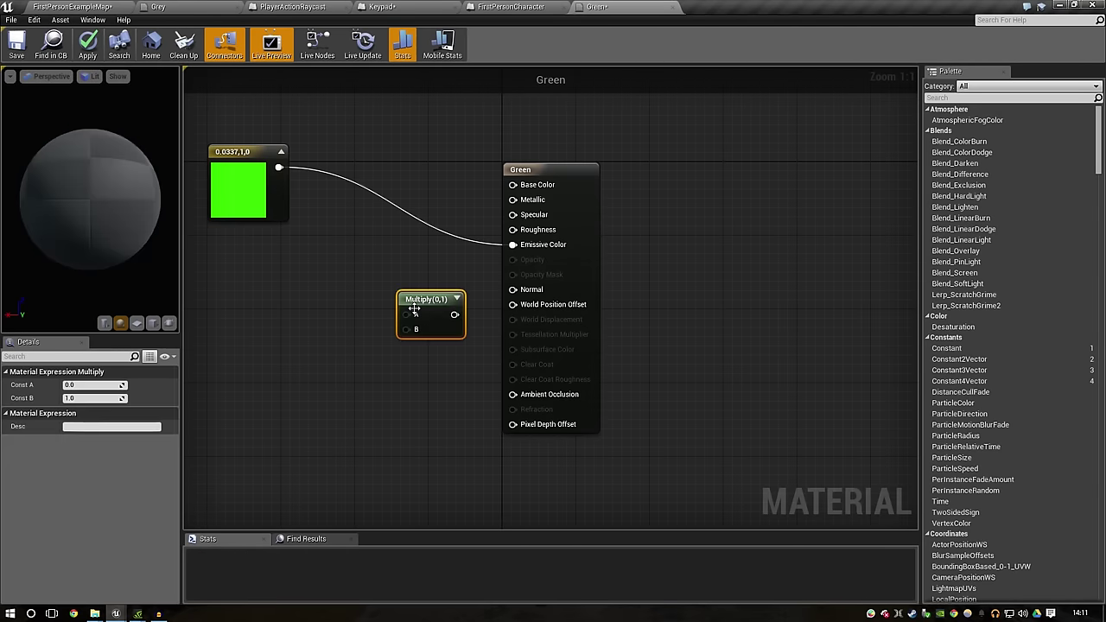
left_click_drag(406, 314, 278, 167)
left_click_drag(451, 322, 513, 244)
left_click_drag(117, 396, 191, 382)
left_click_drag(451, 308, 436, 207)
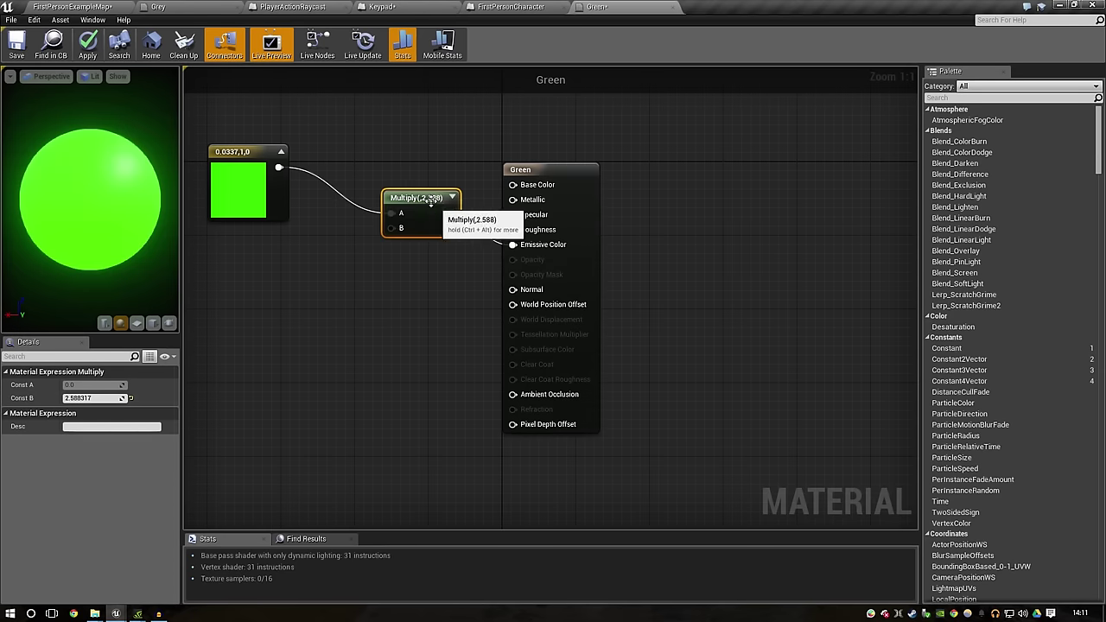
left_click(49, 47)
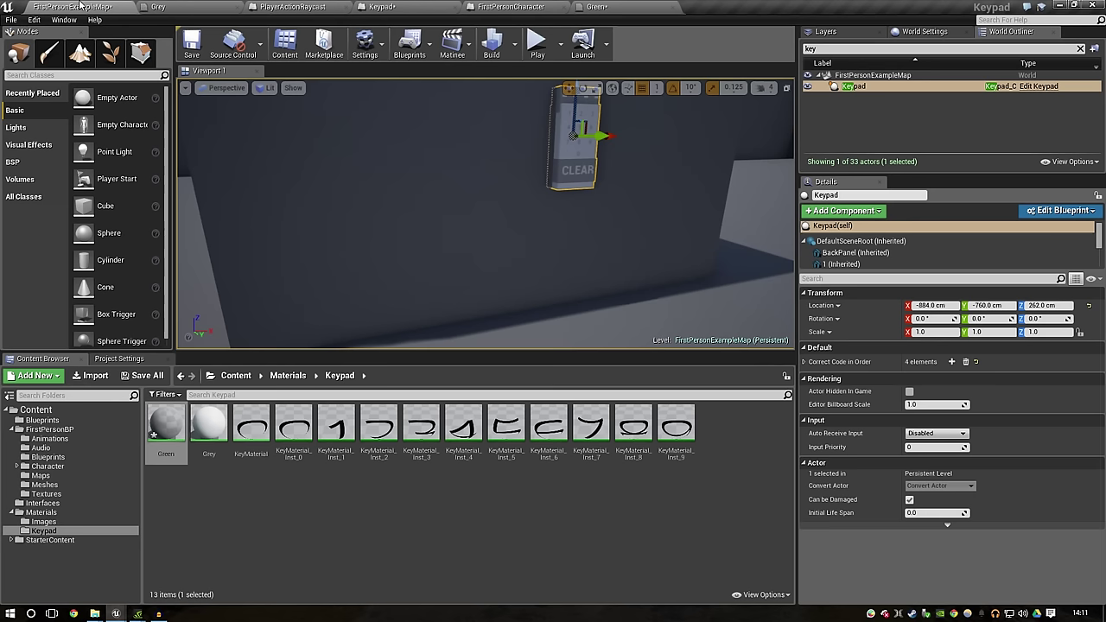
Step: Create a material named Red in the Keypad folder and open it
right_click(292, 474)
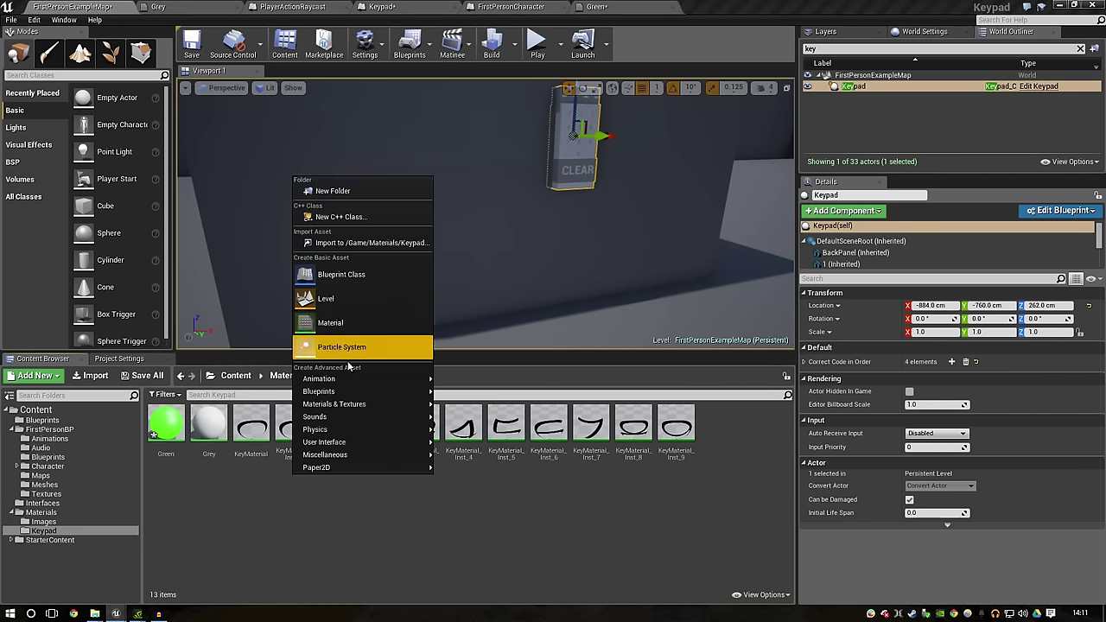
left_click(347, 327)
type("Red")
key("Return")
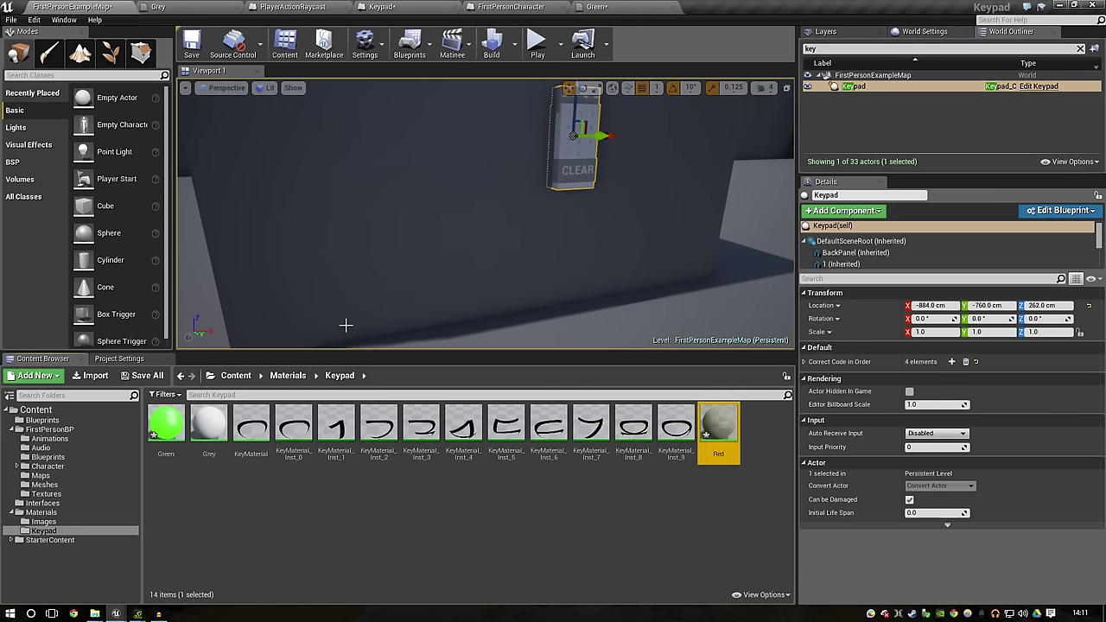
double_click(719, 425)
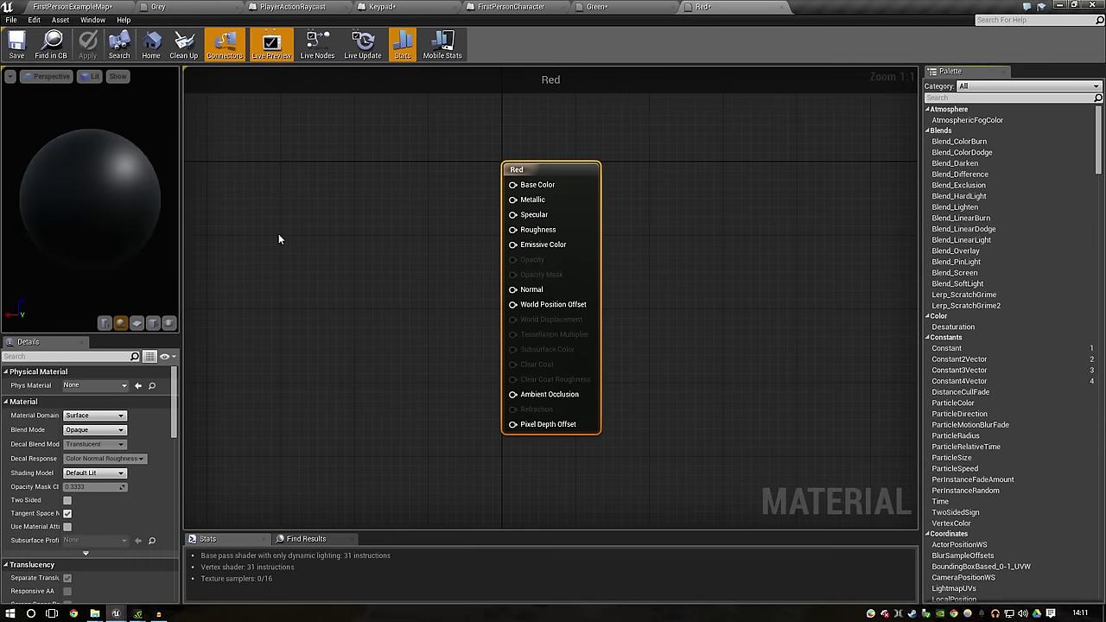
Step: Add a bright red Constant3Vector wired to the material output
left_click(278, 233)
mouse_move(345, 255)
left_mouse_down()
mouse_move(320, 204)
mouse_move(545, 288)
mouse_move(536, 245)
left_mouse_up()
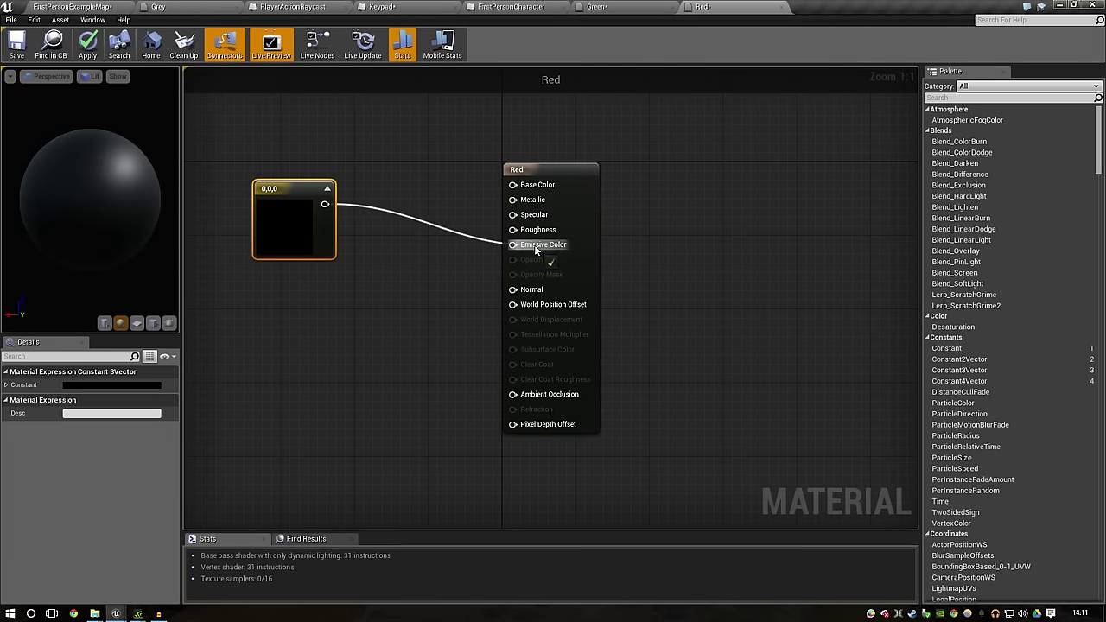
double_click(289, 239)
left_click_drag(446, 322, 446, 266)
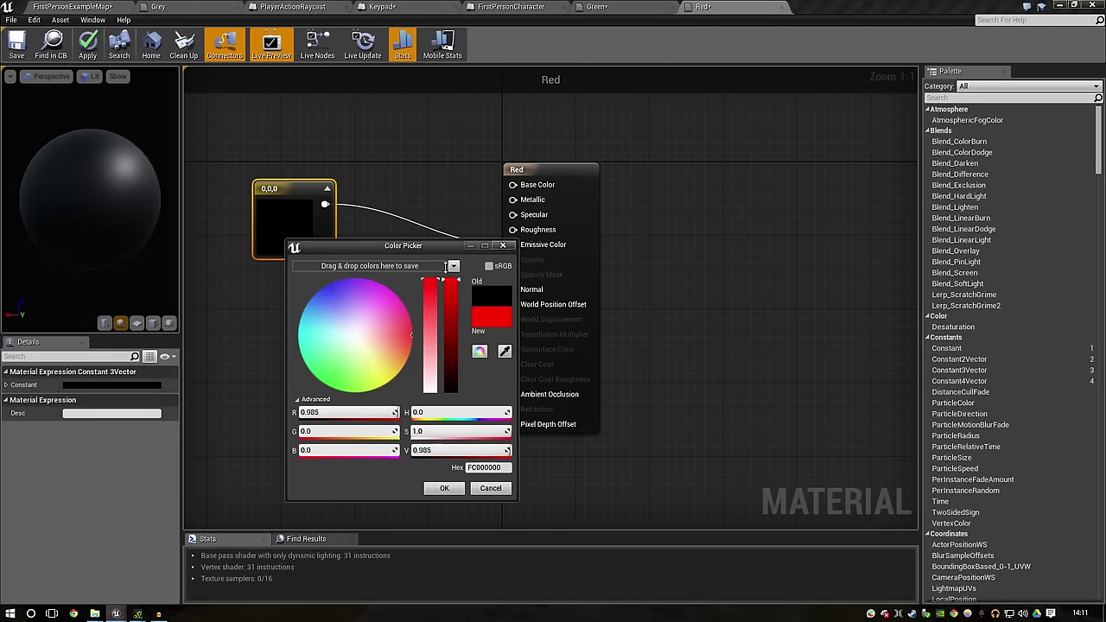
left_click(444, 490)
Step: Multiply the red by 6.075 into Emissive Color, then save the map
left_click(361, 357)
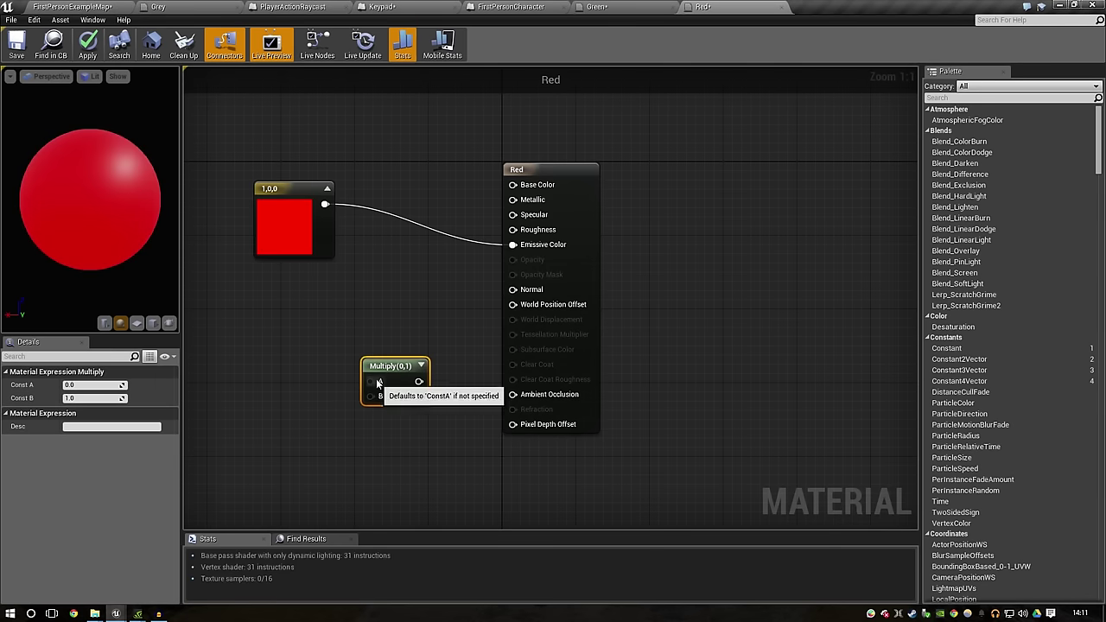
left_click_drag(373, 381, 334, 216)
left_click_drag(416, 381, 543, 249)
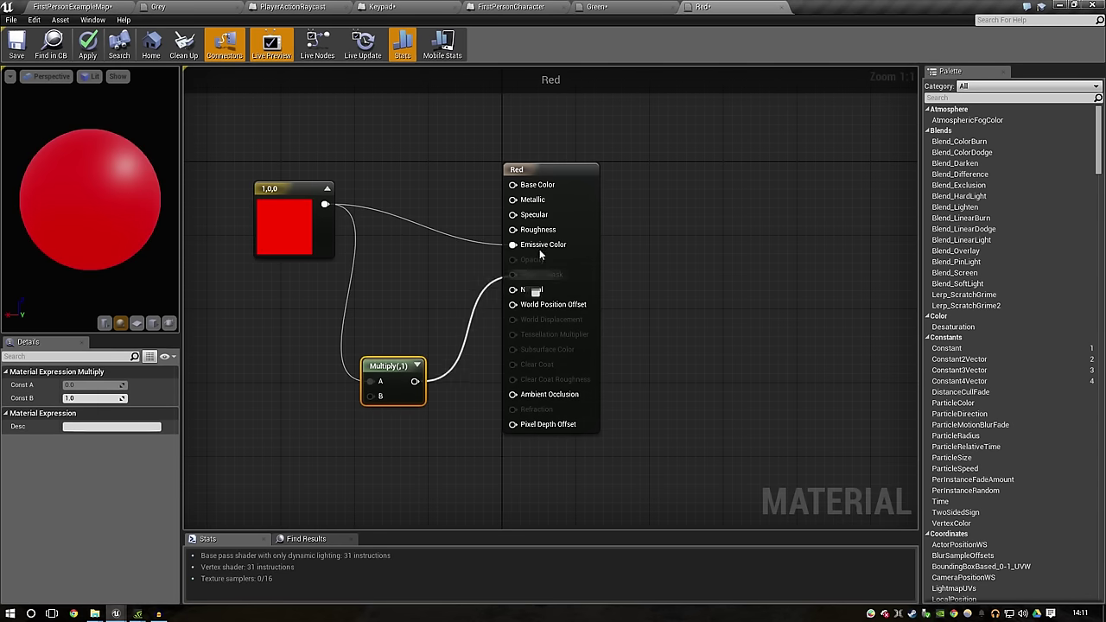
left_click_drag(95, 398, 149, 398)
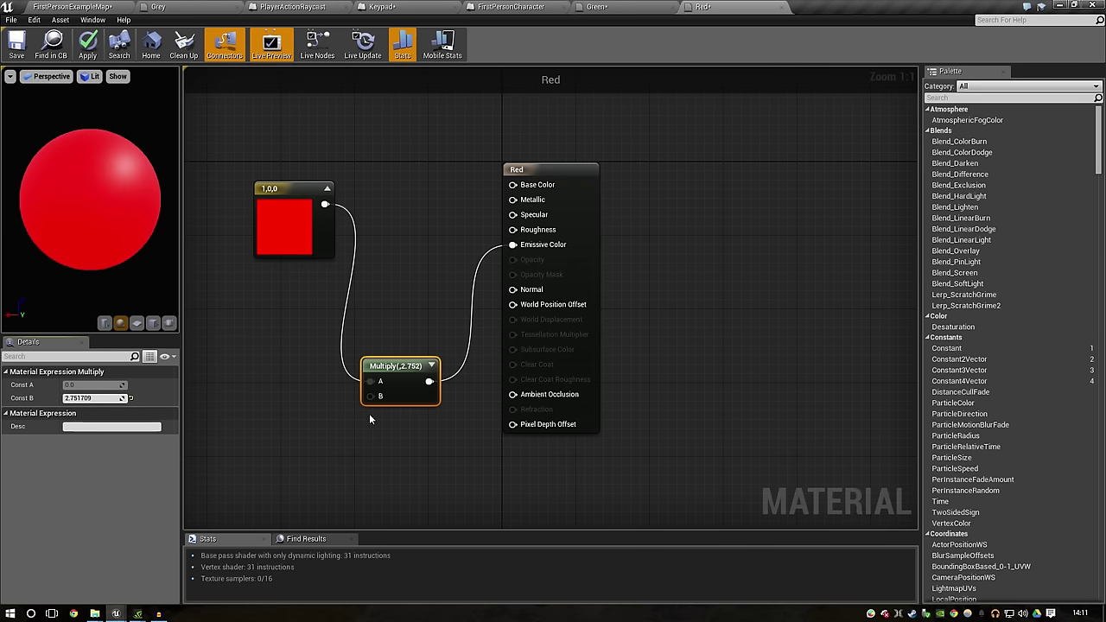
left_click_drag(75, 399, 147, 400)
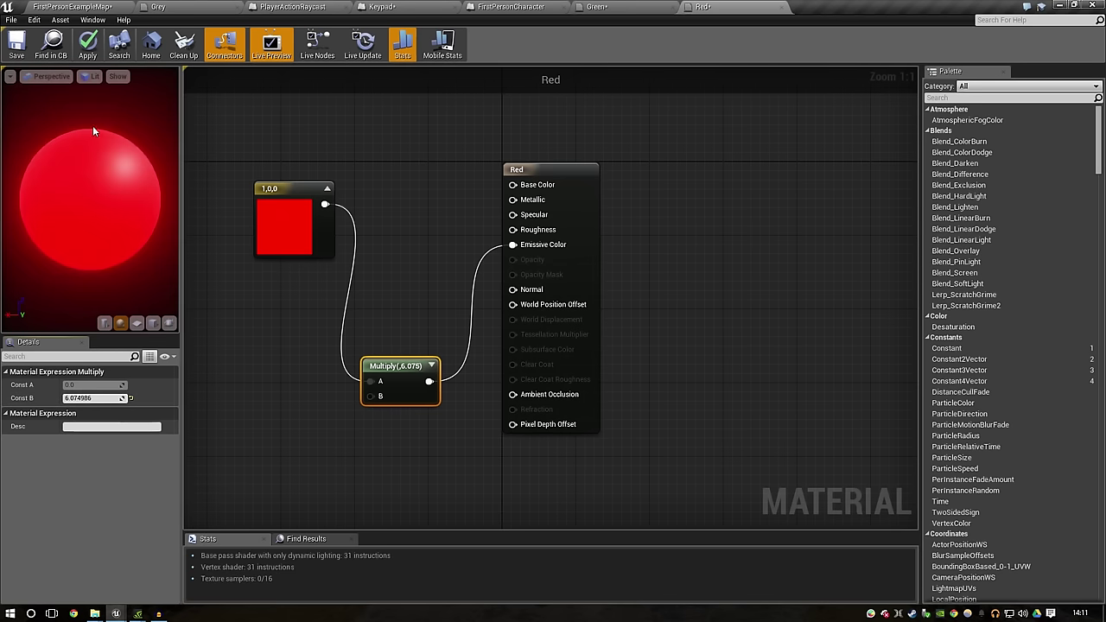
left_click_drag(286, 236, 257, 310)
left_click_drag(363, 399, 354, 324)
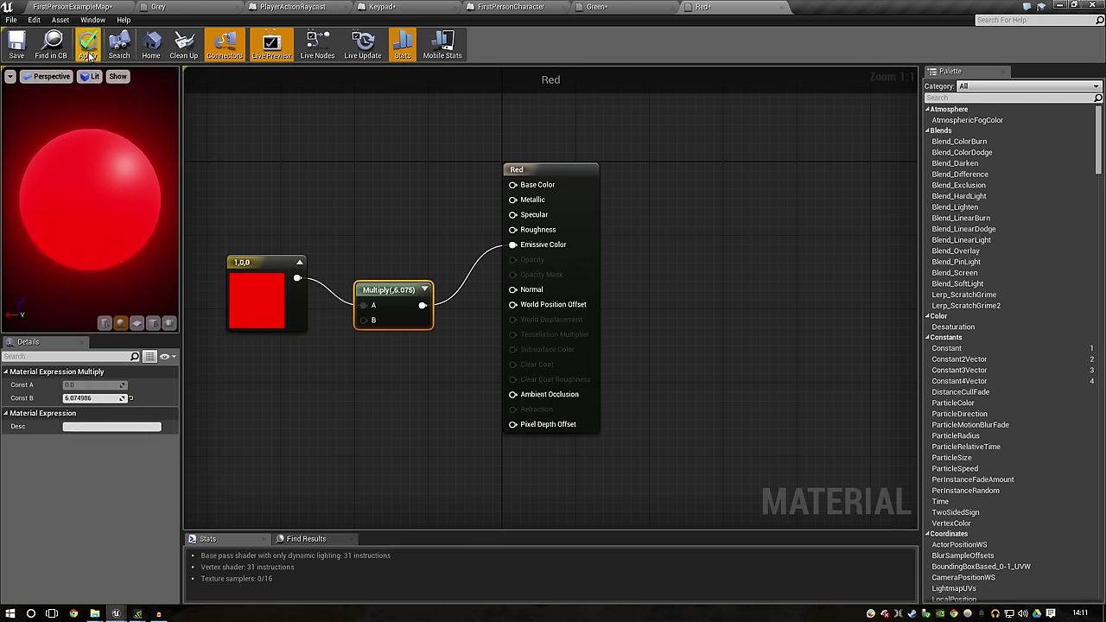
left_click(90, 8)
key("ctrl+s")
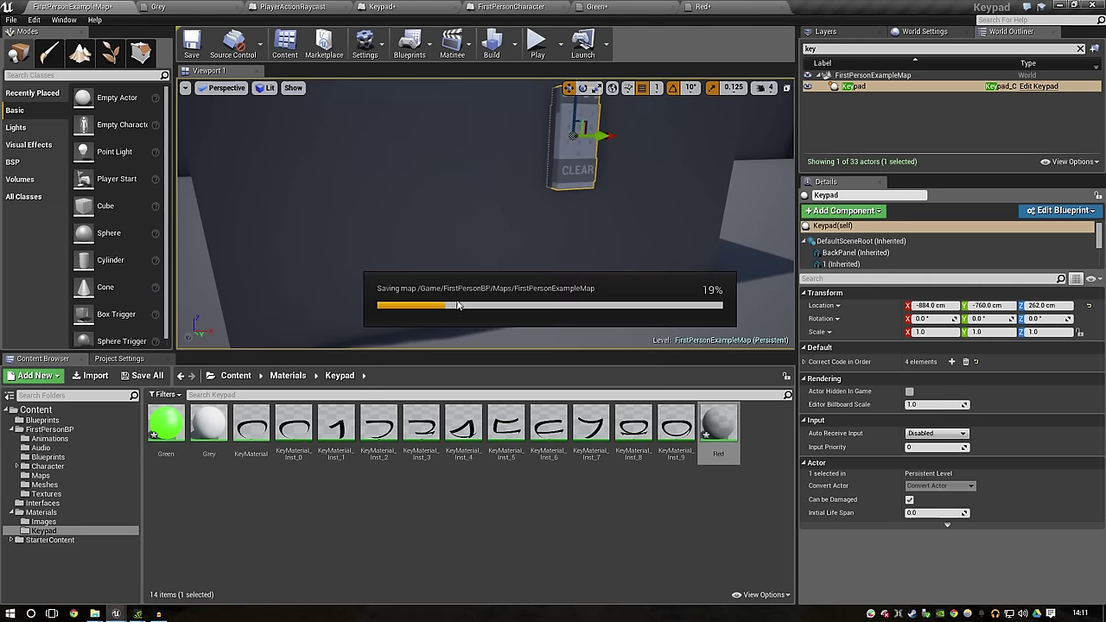
Step: Check the finished Green material, then return to the Keypad blueprint's event graph
left_click(535, 7)
left_click(588, 7)
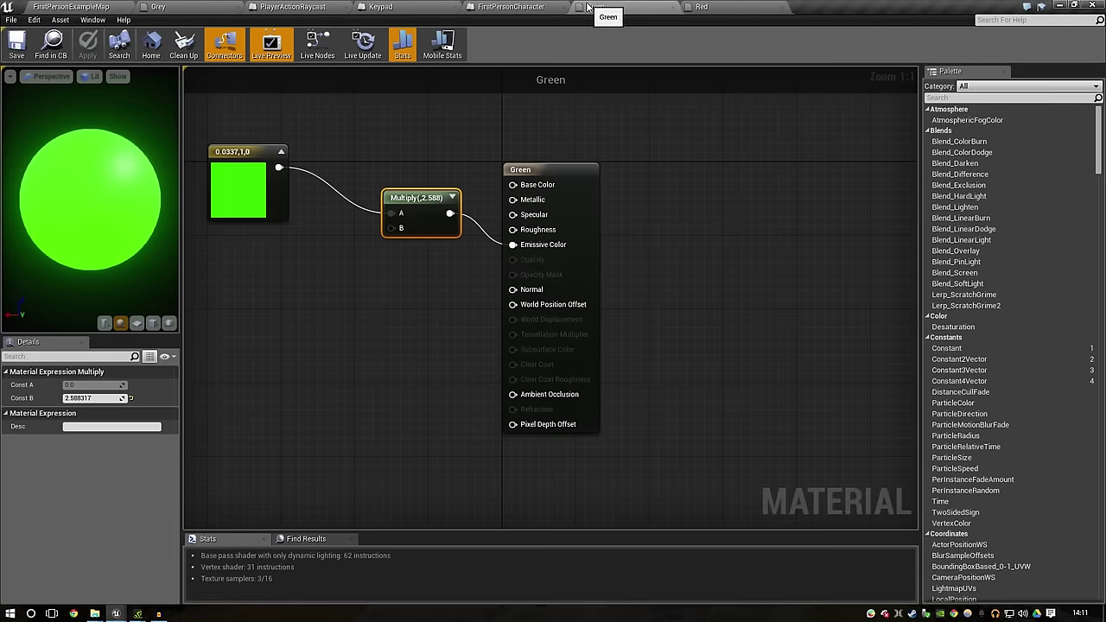
left_click(298, 7)
left_click(378, 7)
scroll(513, 267, "up", 2)
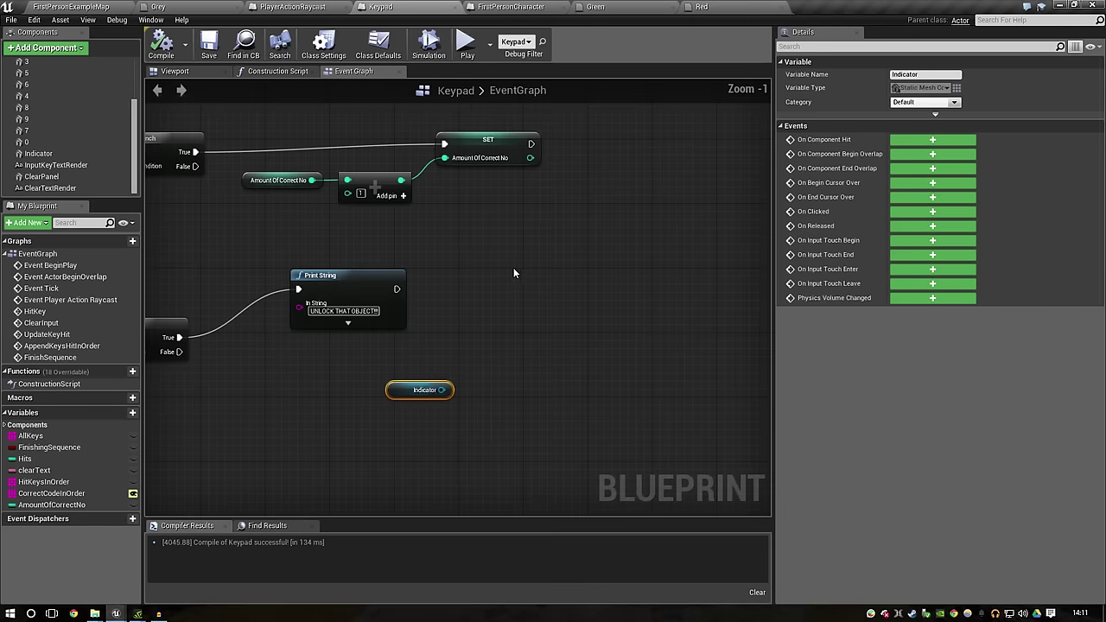
Step: Add a Set Material on the Indicator using Green, run it after Print String, and tidy the nodes
left_click_drag(442, 390, 516, 364)
type("se")
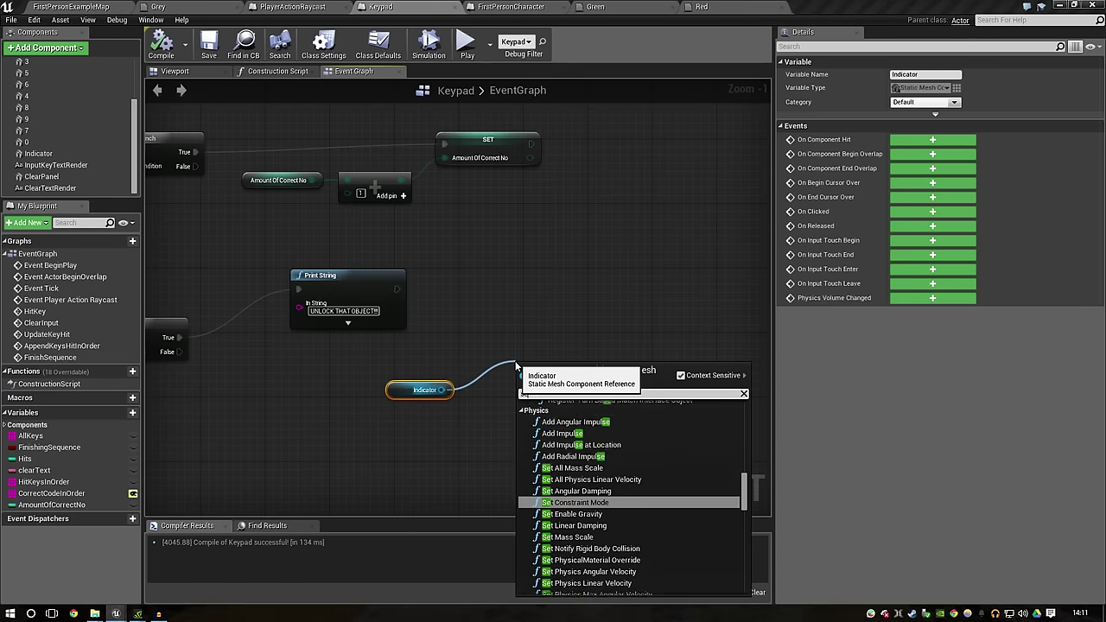
type("t mat")
key("Return")
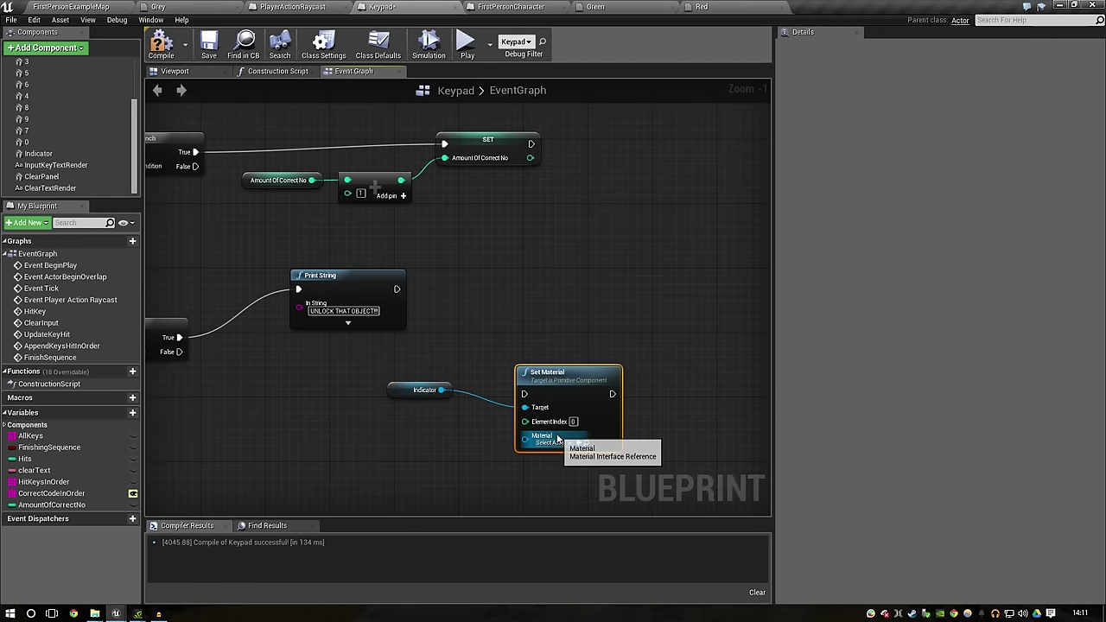
left_click(553, 443)
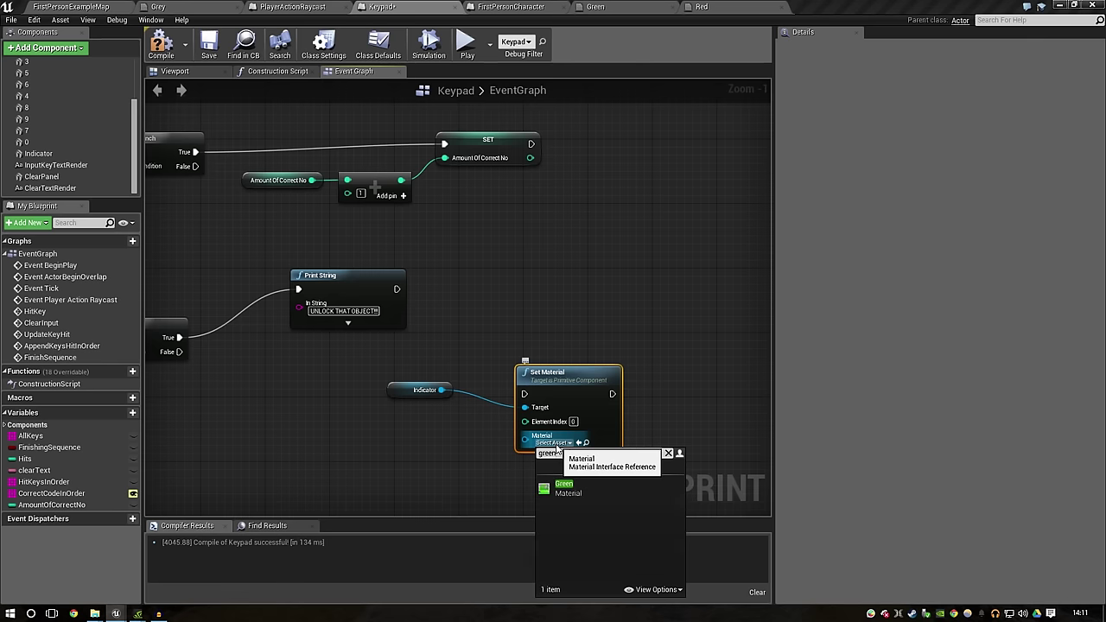
key("Return")
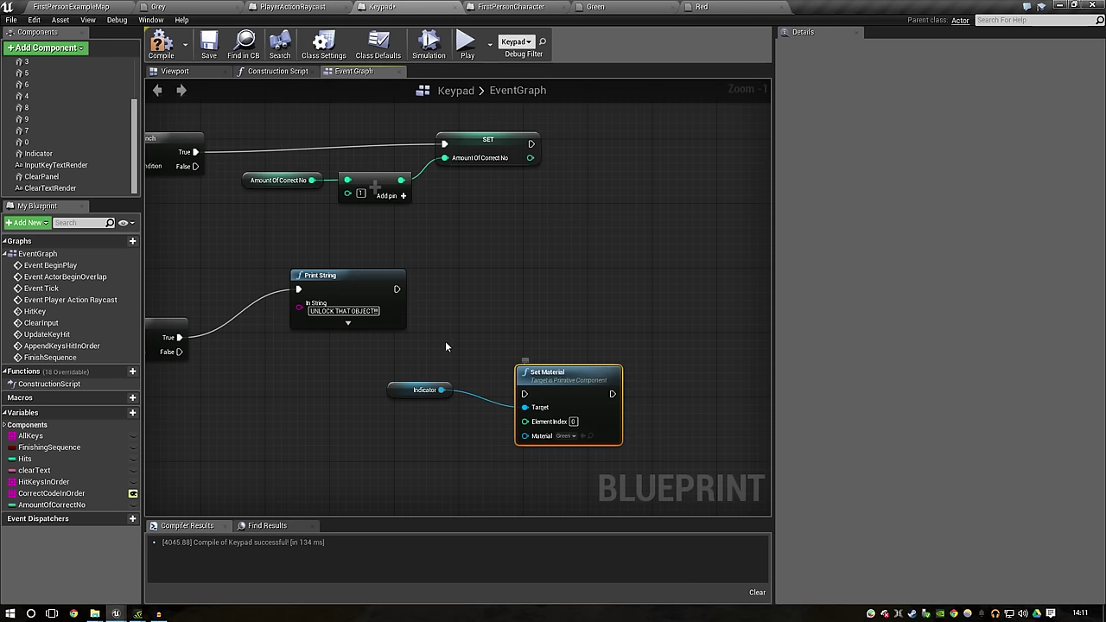
mouse_move(397, 289)
left_mouse_down()
mouse_move(525, 394)
mouse_move(590, 277)
left_mouse_up()
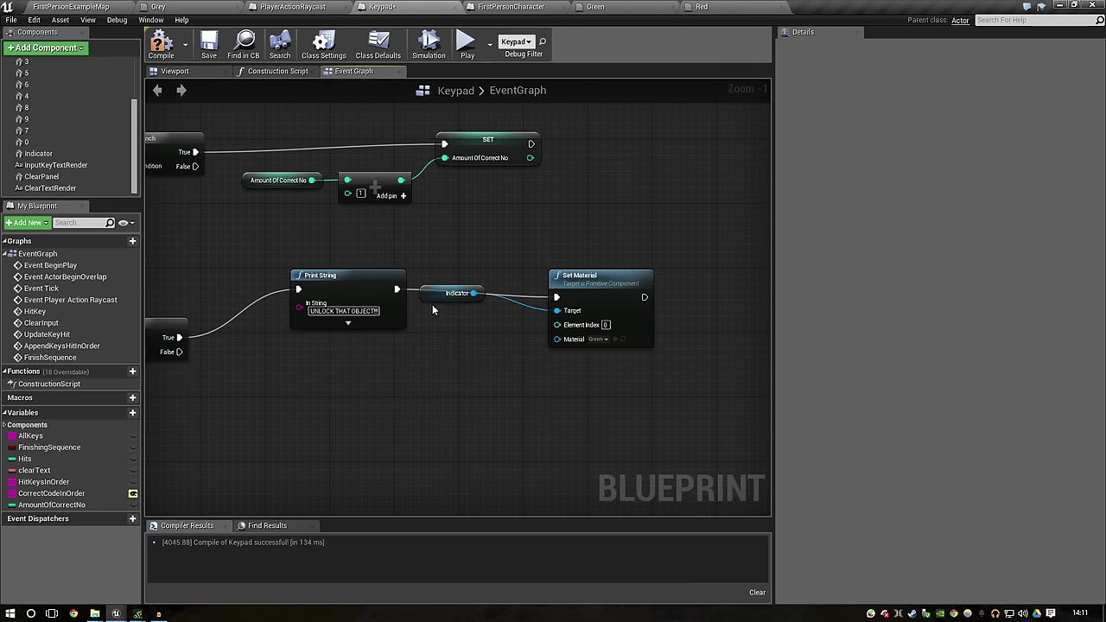
left_click_drag(430, 298, 452, 354)
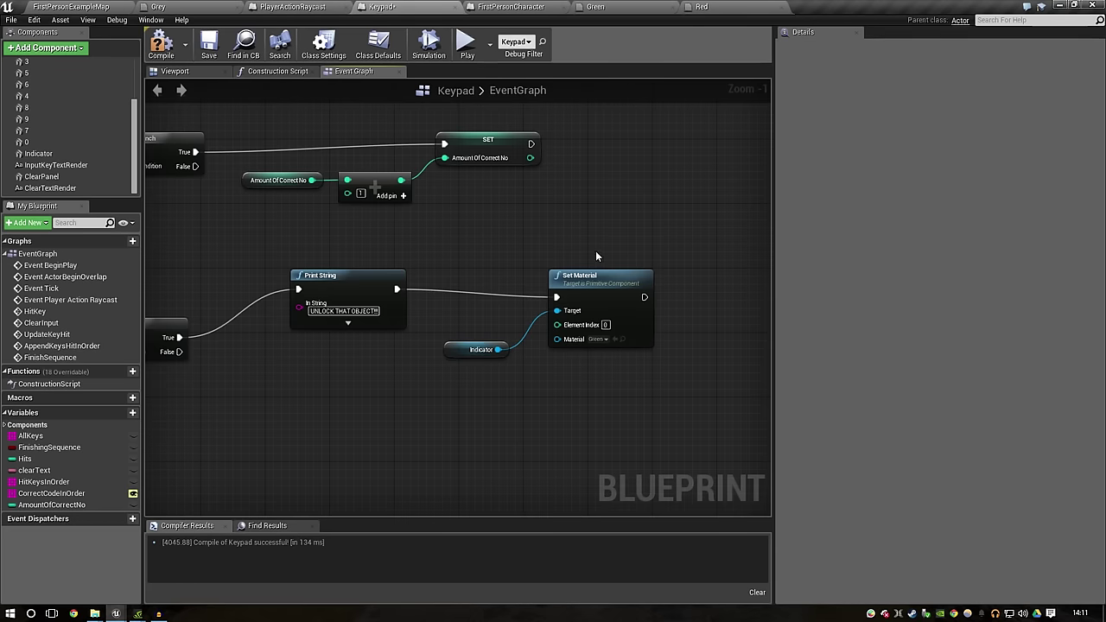
left_click_drag(605, 278, 572, 270)
left_click_drag(457, 350, 433, 319)
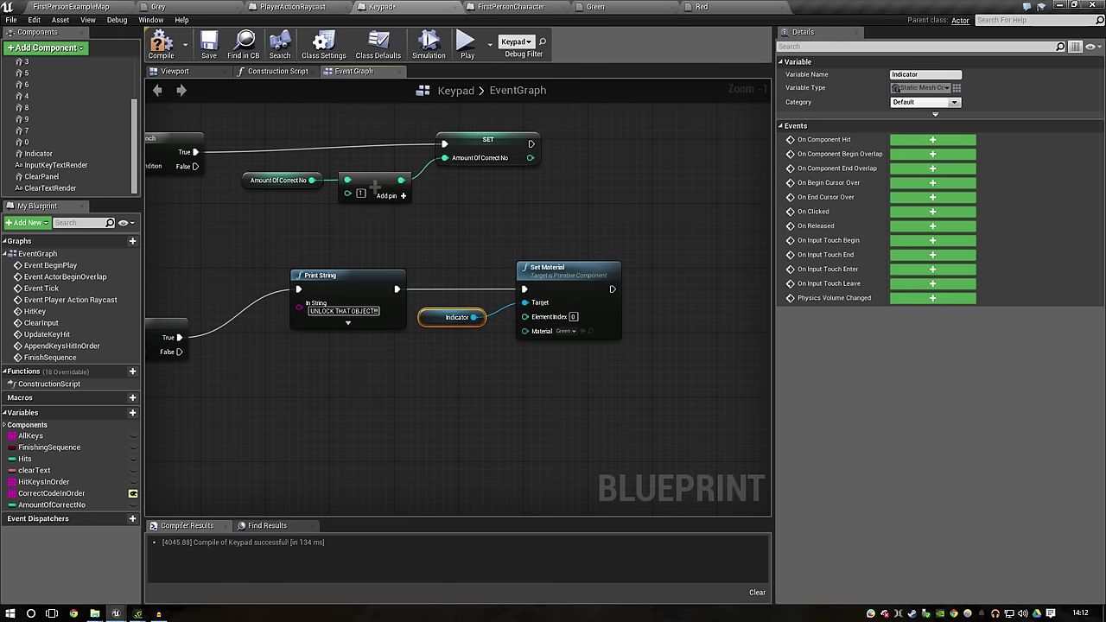
Step: Add a Set Finishing Sequence node after the green Set Material
left_click_drag(608, 289, 745, 284)
type("set fin")
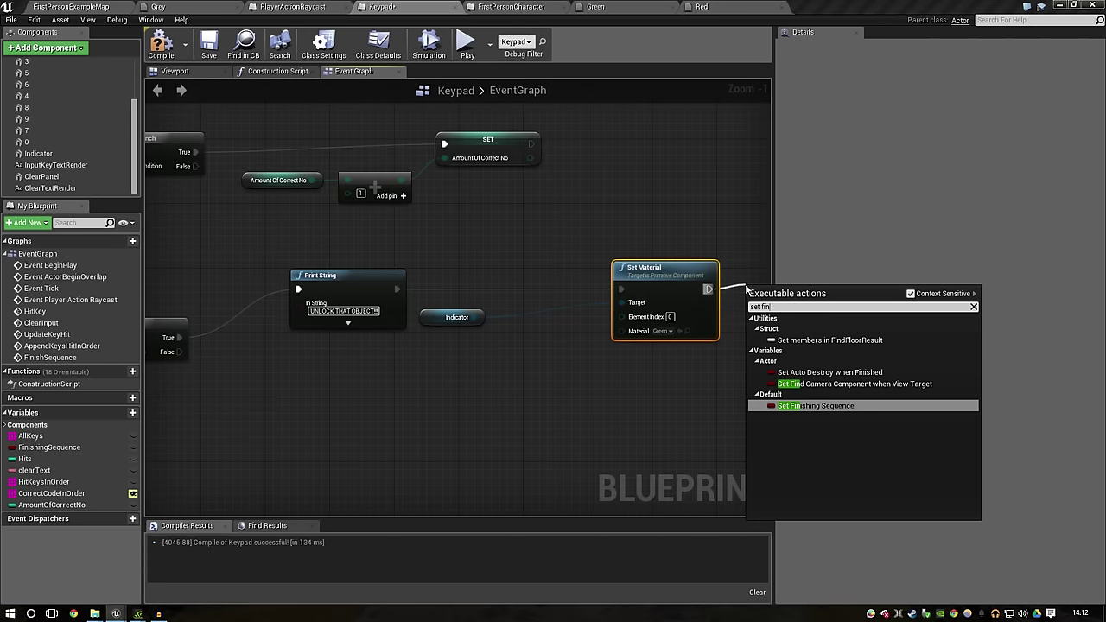
key("Return")
left_click_drag(661, 286, 574, 286)
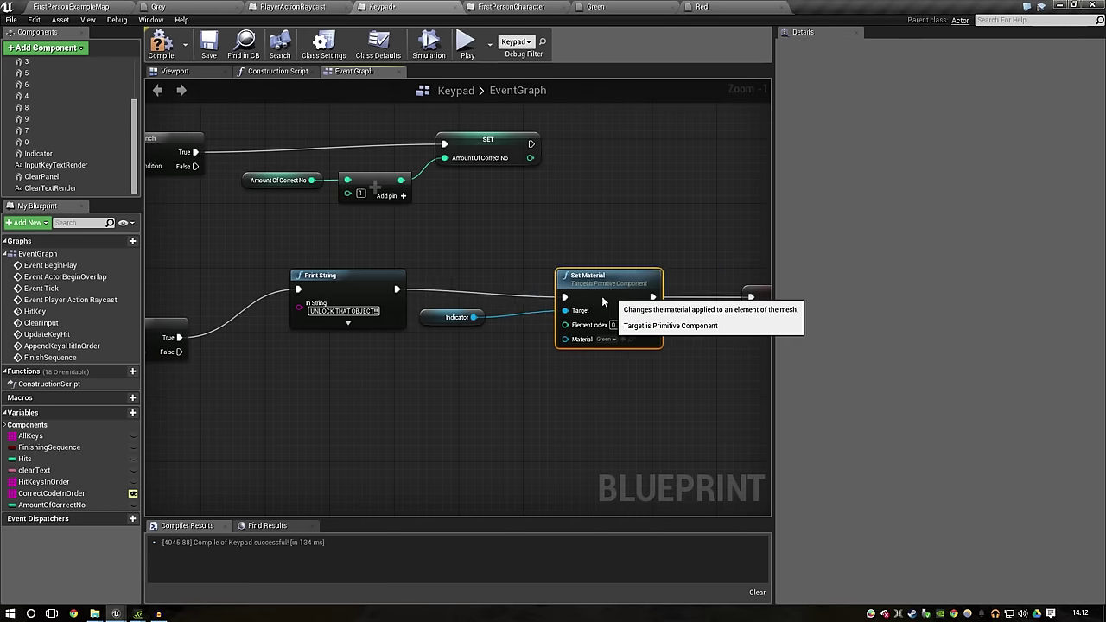
left_click_drag(754, 296, 744, 298)
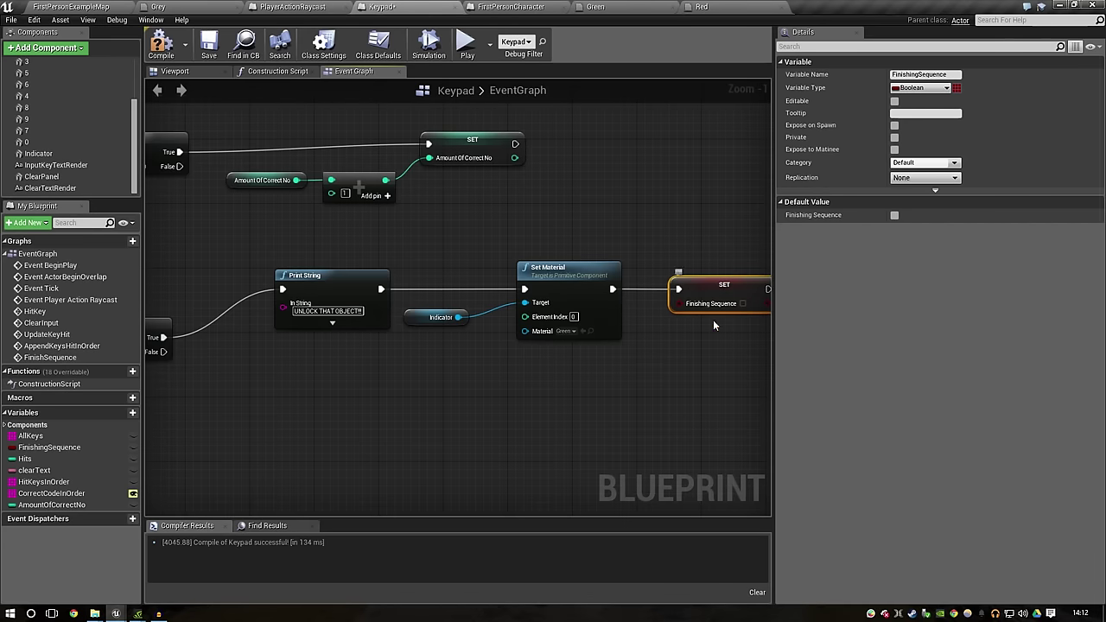
right_click_drag(694, 352, 508, 356)
right_click_drag(570, 334, 716, 364)
scroll(318, 307, "down", 2)
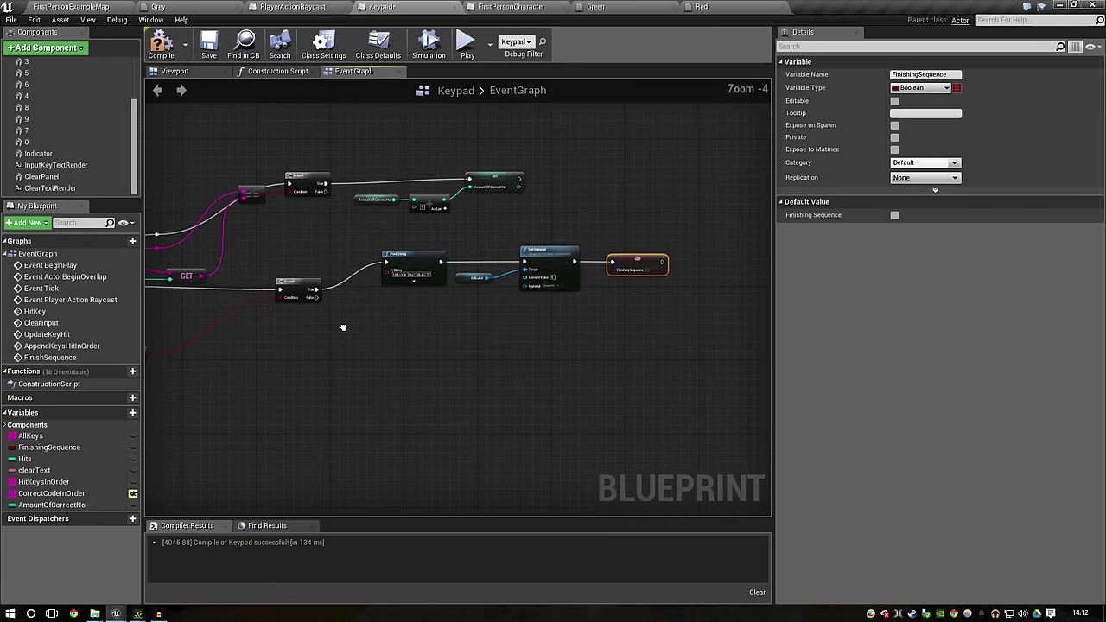
scroll(318, 306, "up", 1)
Step: Add a second Indicator Set Material using Red, driven by the Branch's False output
left_click_drag(307, 280, 413, 349)
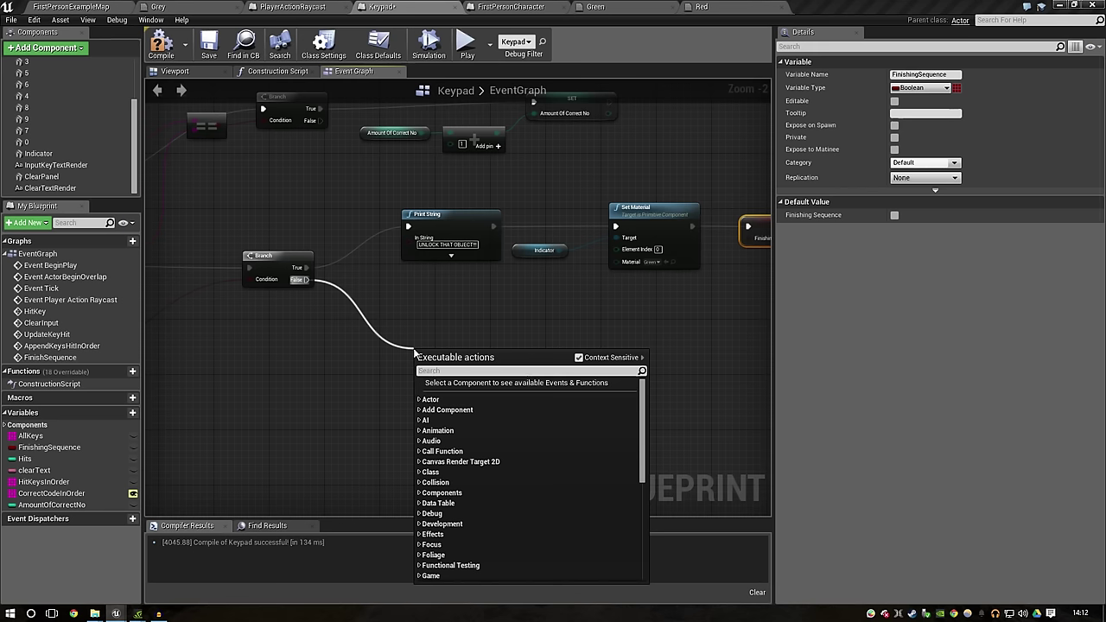
type("set")
left_click(551, 319)
left_click_drag(559, 251, 537, 319)
type("set materi")
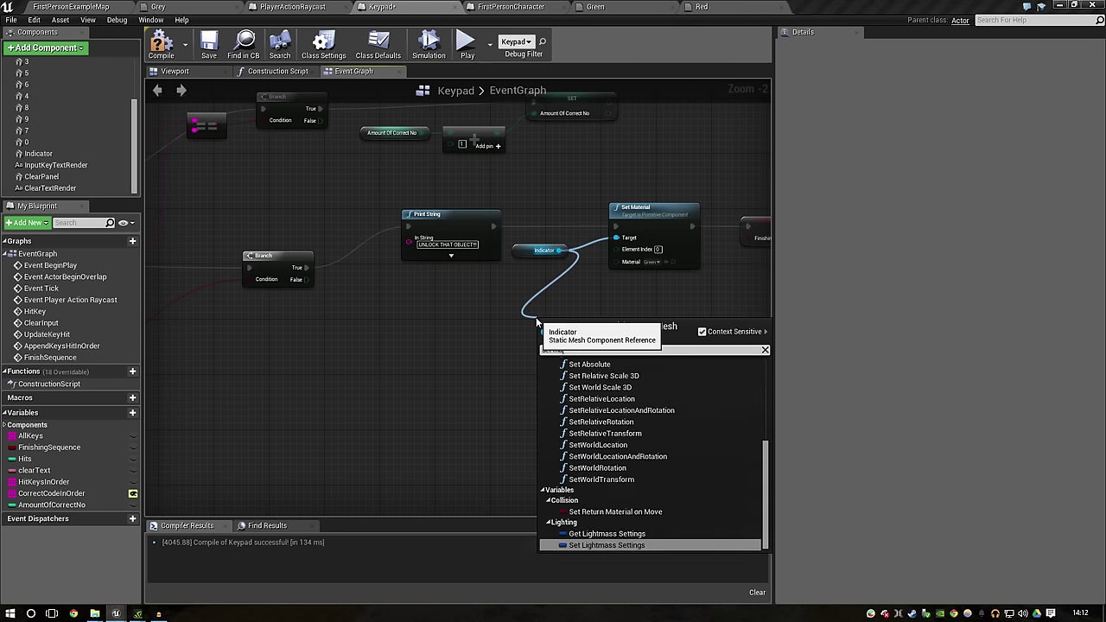
key("Return")
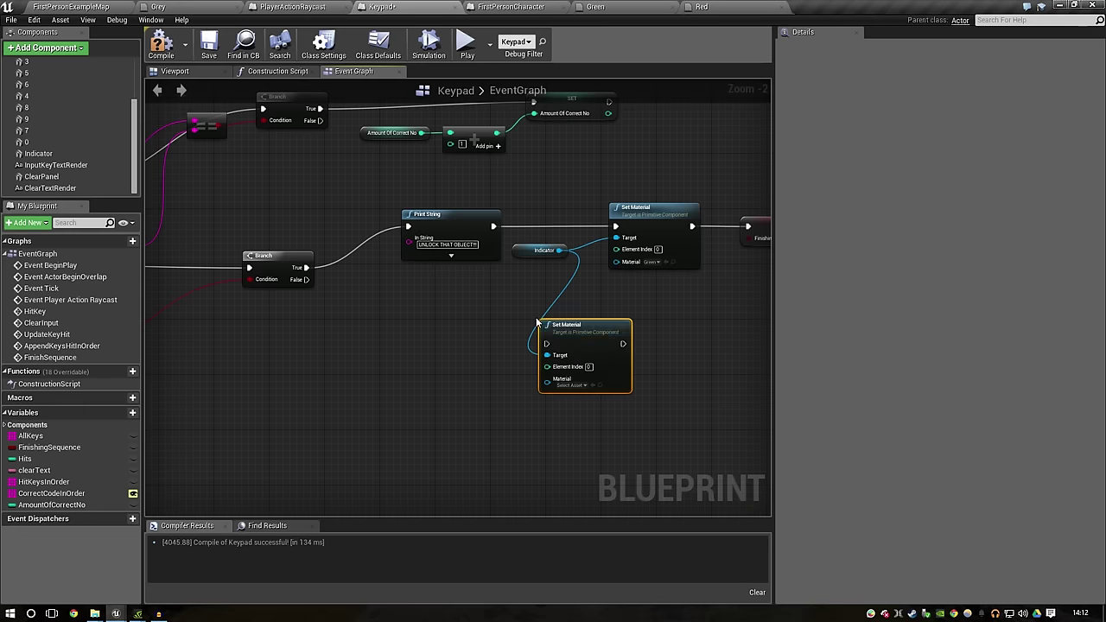
left_click(581, 385)
type("red")
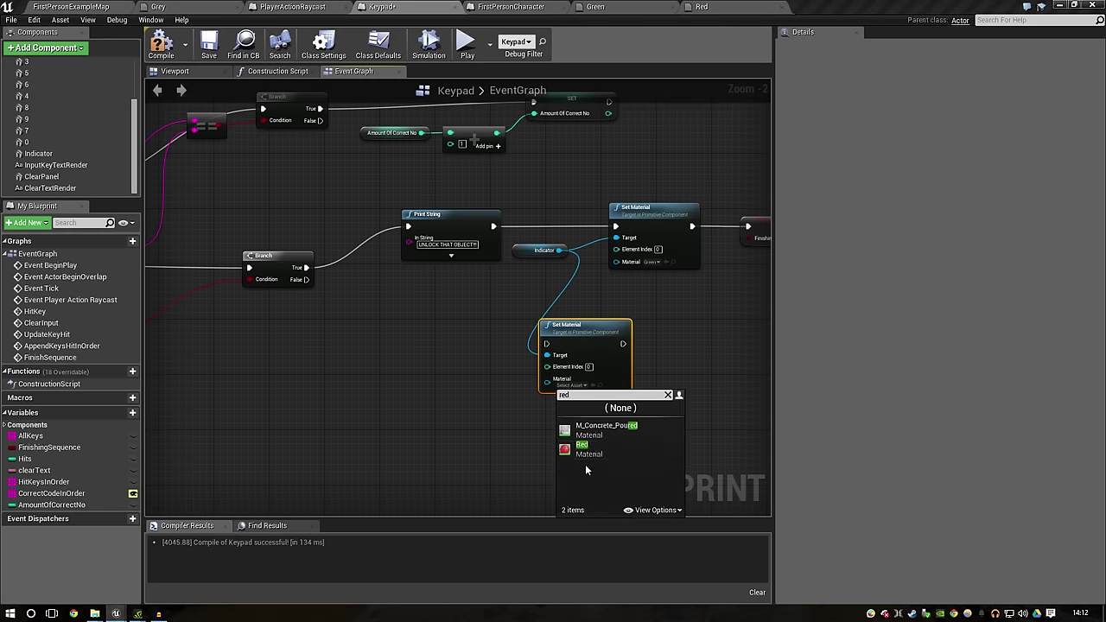
left_click(577, 447)
left_click_drag(306, 279, 526, 327)
right_click_drag(526, 327, 360, 356)
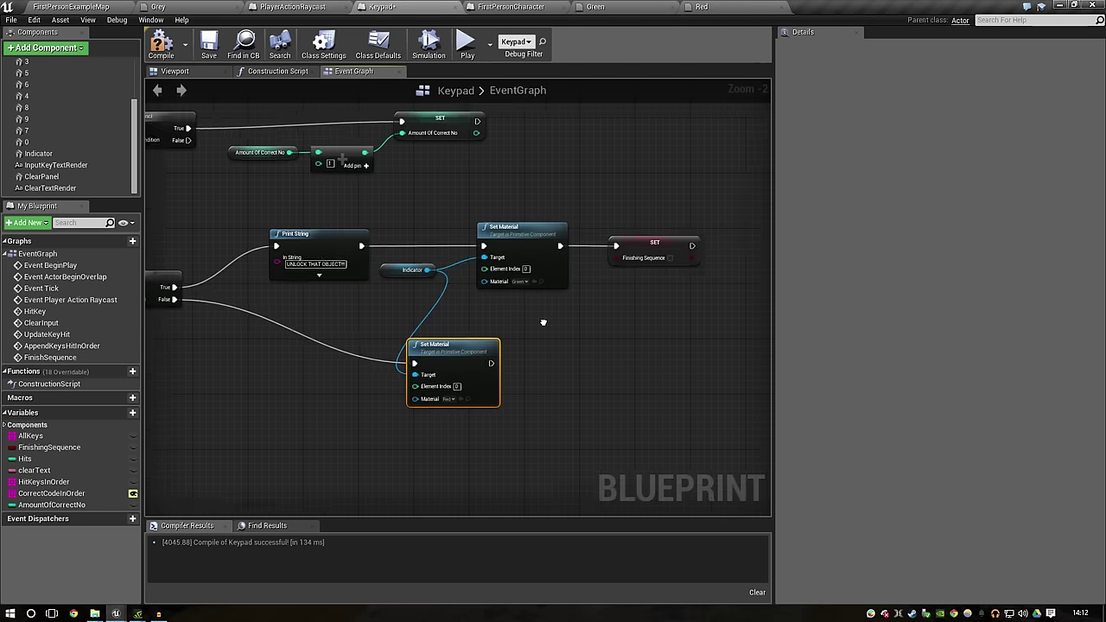
mouse_move(455, 359)
left_mouse_down()
mouse_move(611, 273)
mouse_move(507, 384)
mouse_move(584, 250)
left_mouse_up()
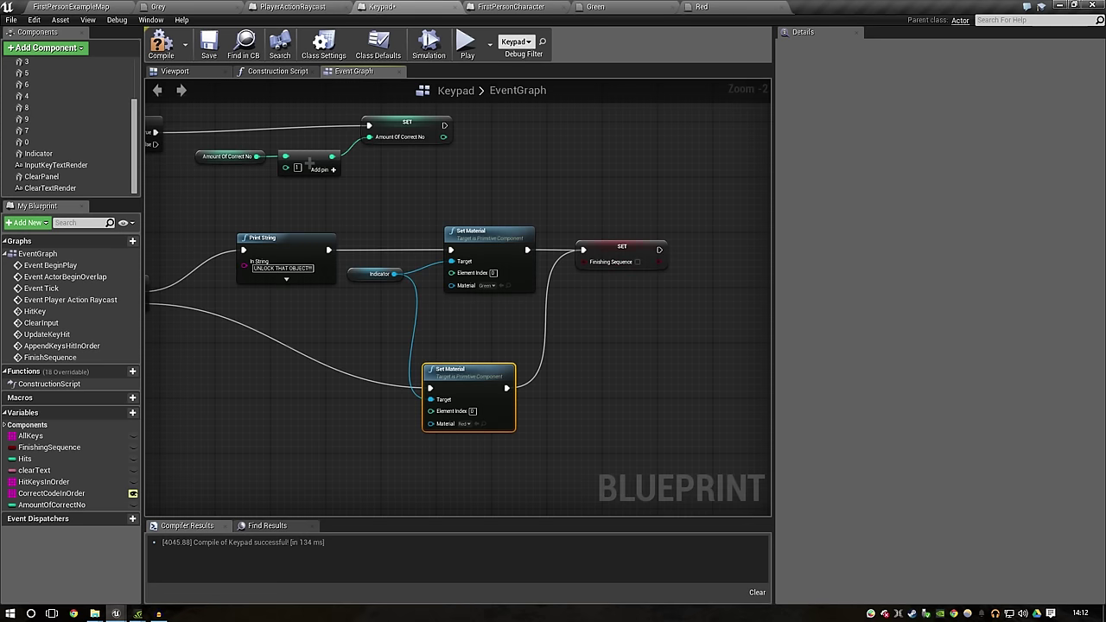
Step: Move the Amount Of Correct No SET node beside the Finishing Sequence SET
right_click_drag(365, 310, 516, 323)
scroll(296, 339, "down", 2)
right_click_drag(296, 340, 547, 346)
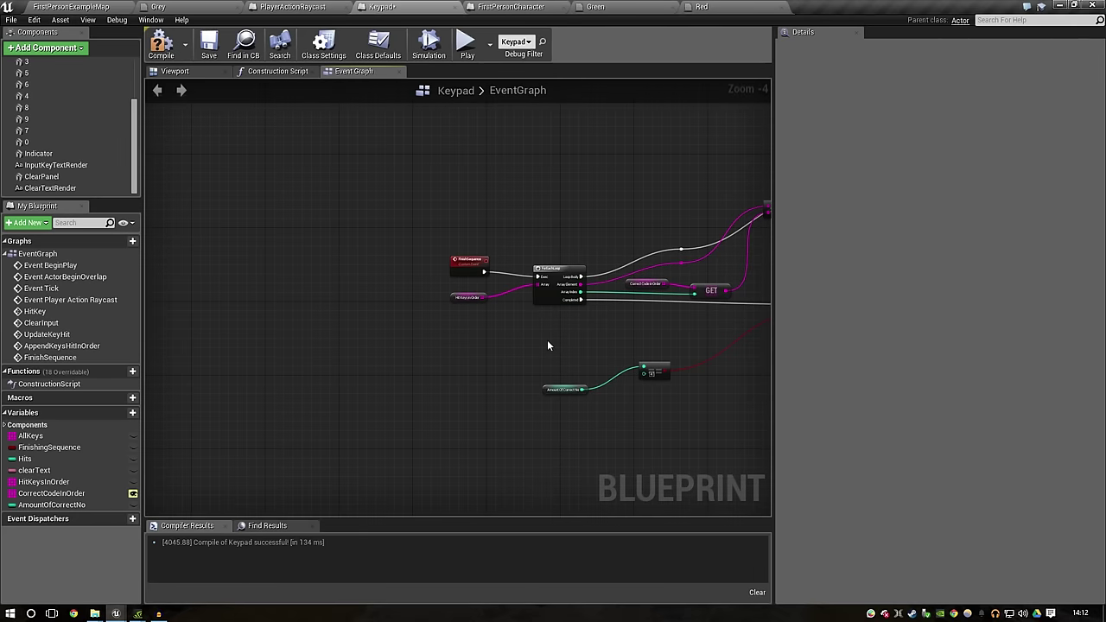
right_click_drag(548, 346, 498, 290)
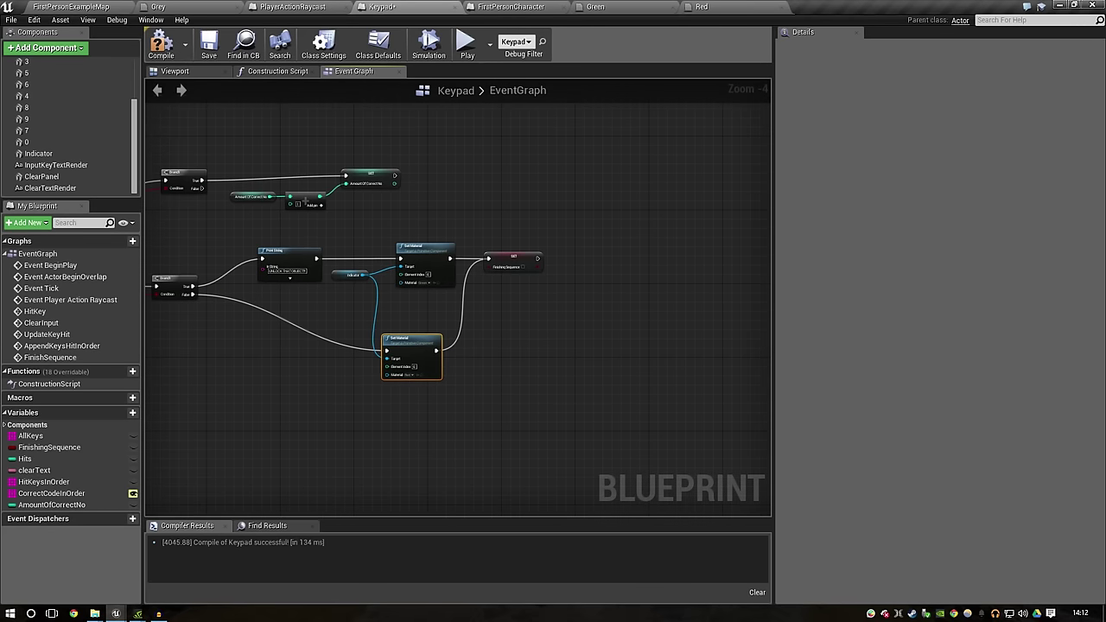
scroll(523, 246, "up", 3)
left_click(658, 259)
left_click(200, 124)
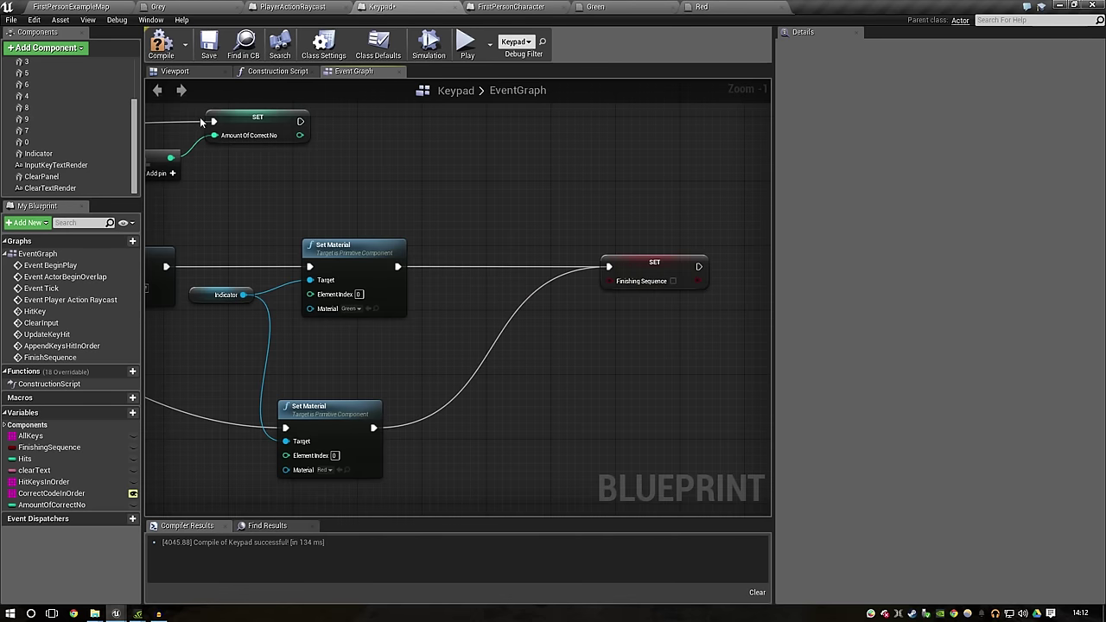
left_click_drag(200, 124, 397, 163)
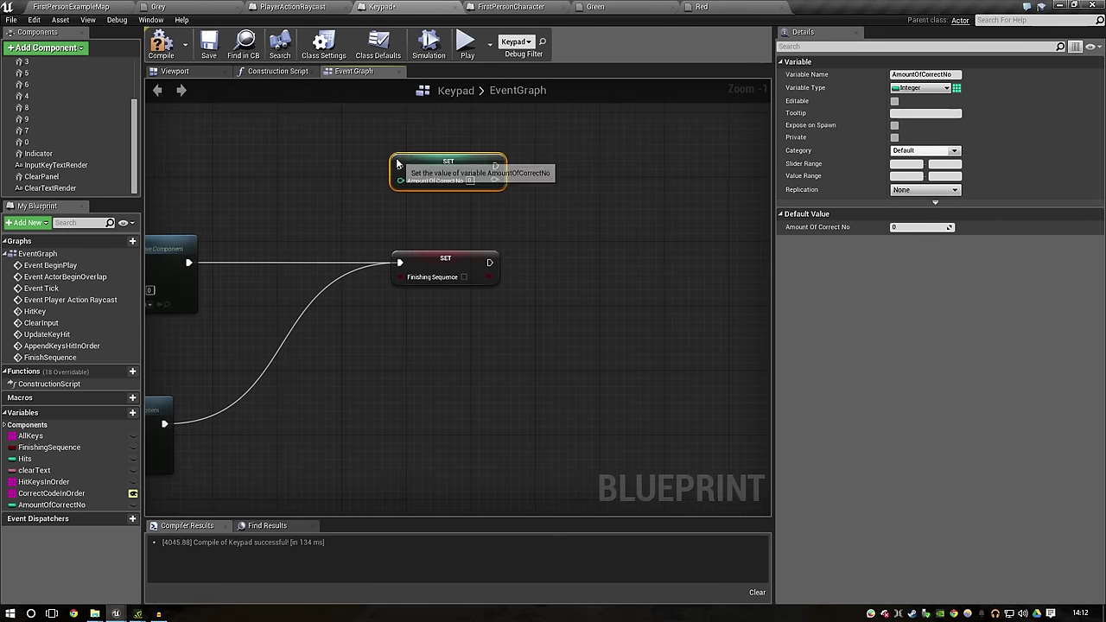
left_click(360, 176)
right_click_drag(300, 162, 518, 233)
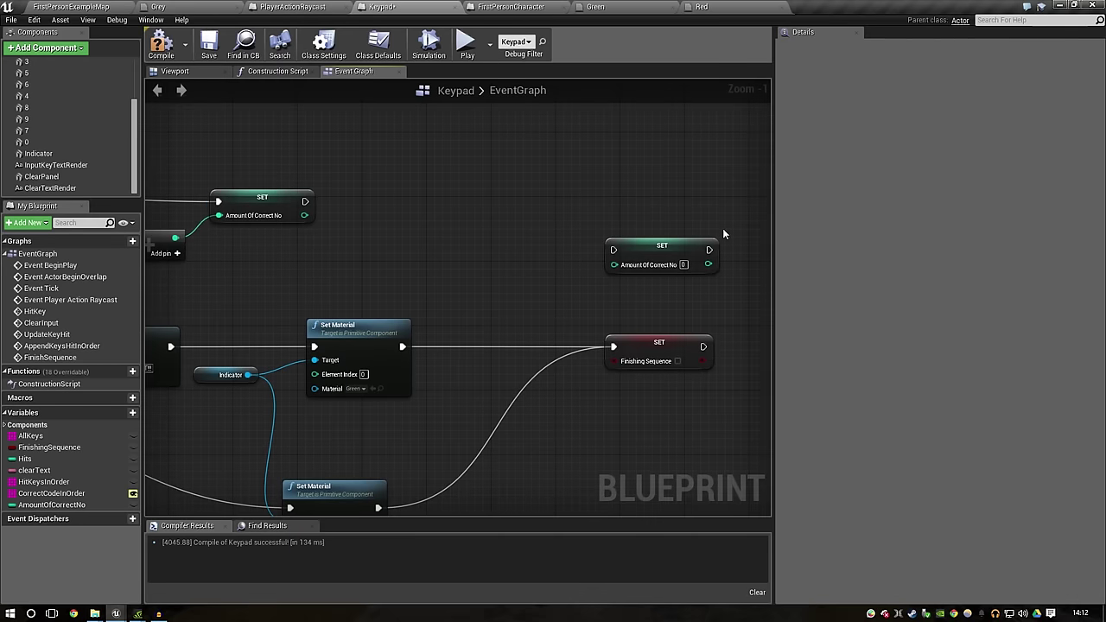
left_click_drag(692, 249, 571, 272)
Step: Wire the green Set Material into the Amount Of Correct No SET, then into Finishing Sequence
left_click(571, 311)
left_click_drag(402, 347, 492, 274)
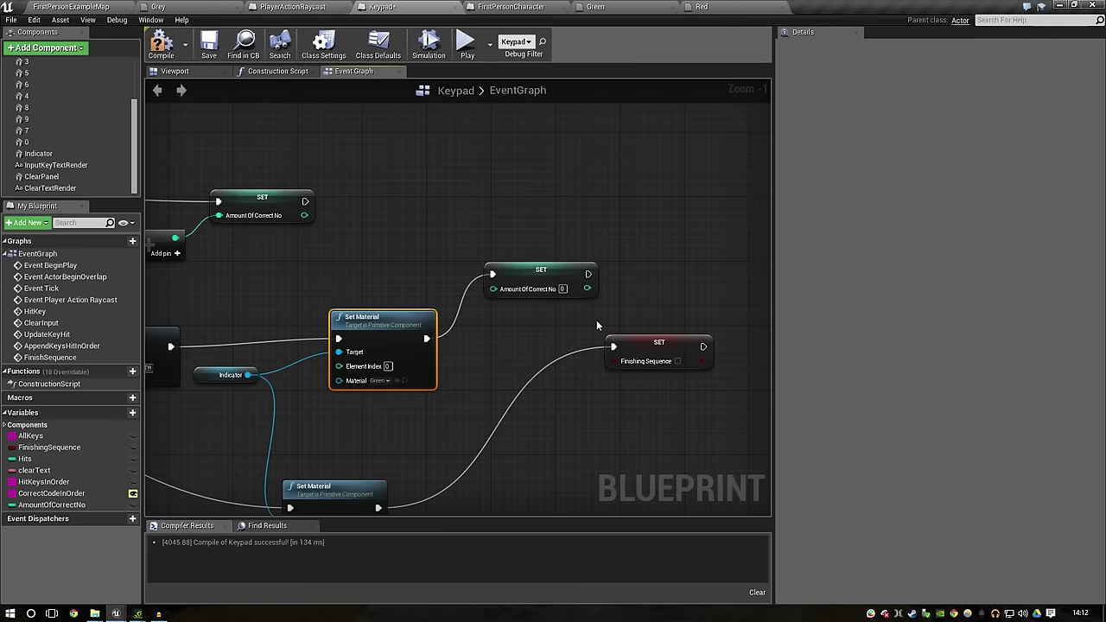
mouse_move(588, 274)
left_mouse_down()
mouse_move(614, 347)
mouse_move(740, 364)
left_mouse_up()
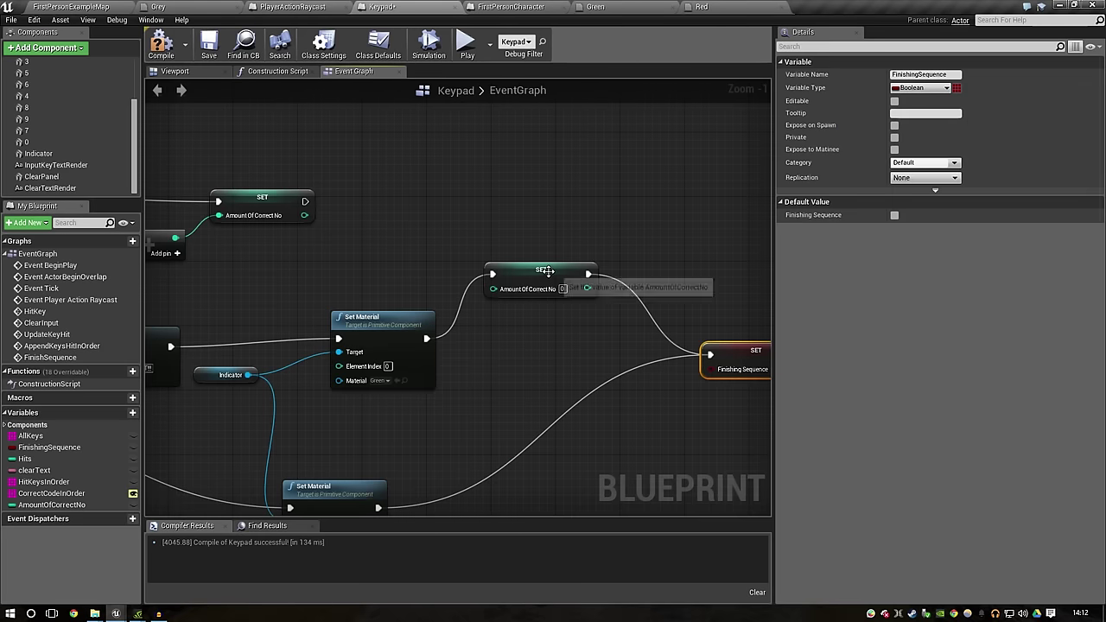
left_click_drag(546, 270, 539, 336)
left_click(729, 352)
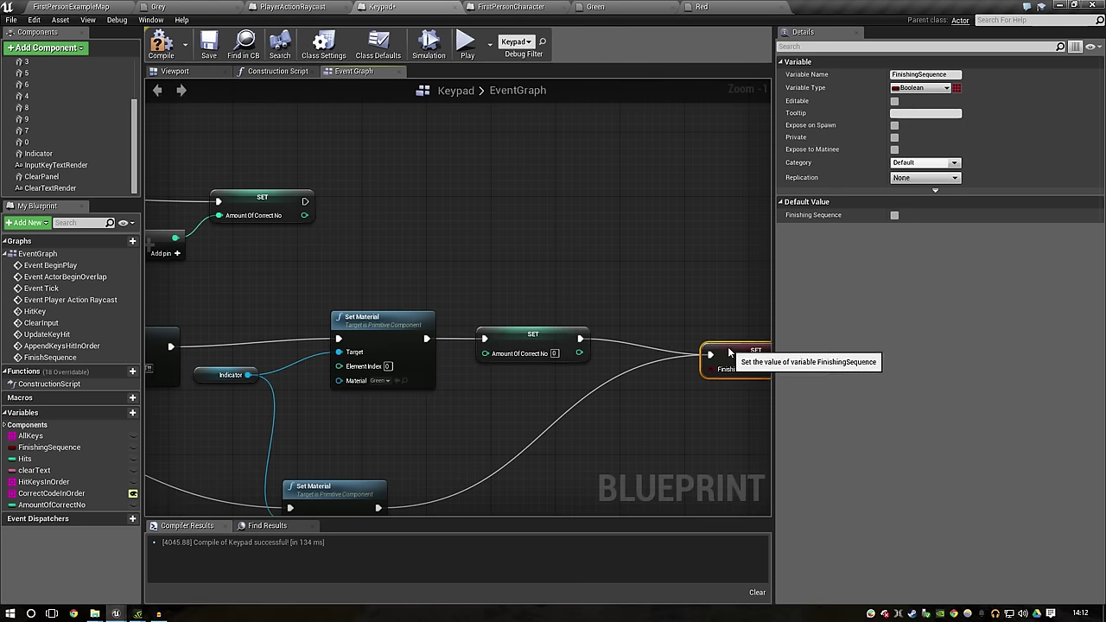
right_click_drag(645, 398, 498, 400)
right_click(498, 400)
left_click_drag(363, 336, 418, 336)
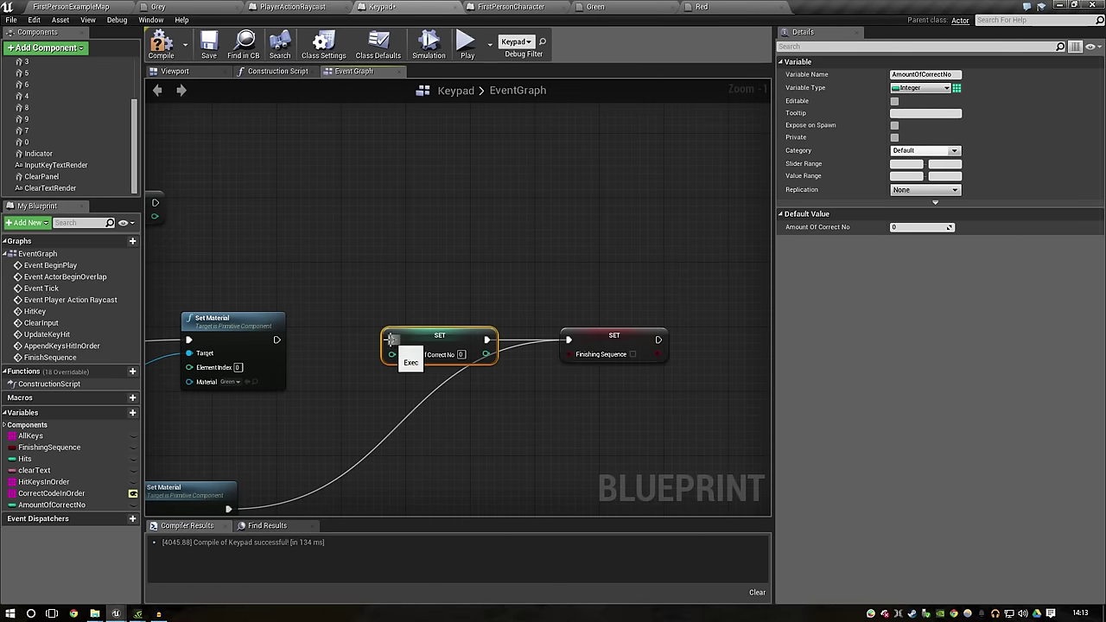
Step: Reroute the red Set Material into the counter SET instead of Finishing Sequence and compile
left_click(568, 340, "alt")
mouse_move(487, 340)
left_mouse_down()
mouse_move(610, 346)
mouse_move(484, 351)
mouse_move(519, 353)
left_mouse_up()
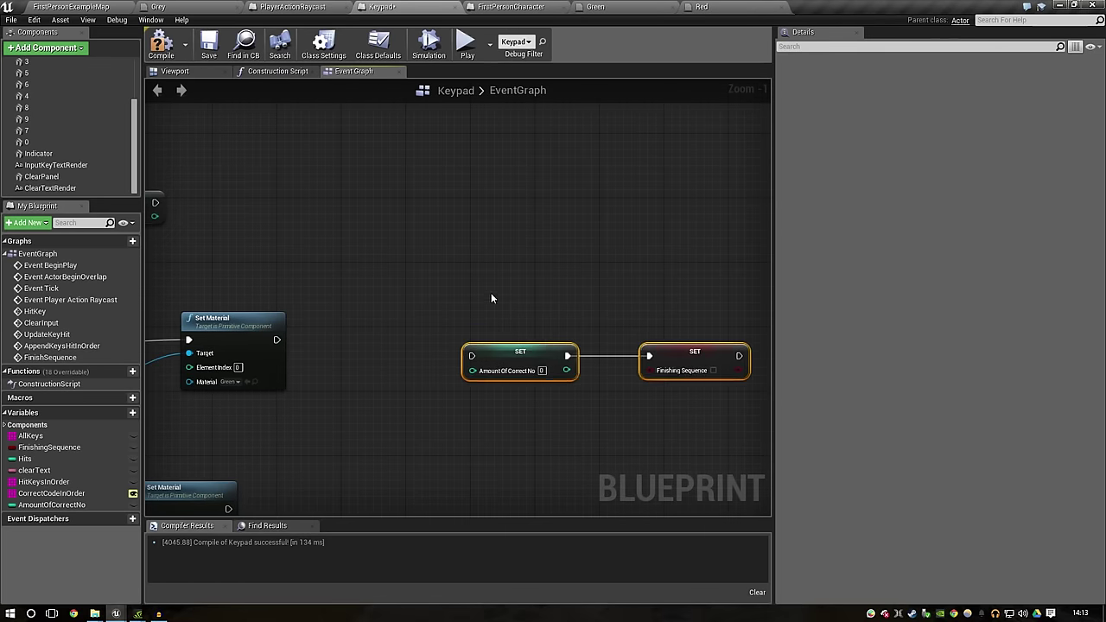
left_click(491, 298)
mouse_move(277, 339)
left_mouse_down()
mouse_move(465, 355)
mouse_move(277, 340)
left_mouse_up()
right_click_drag(345, 400, 424, 332)
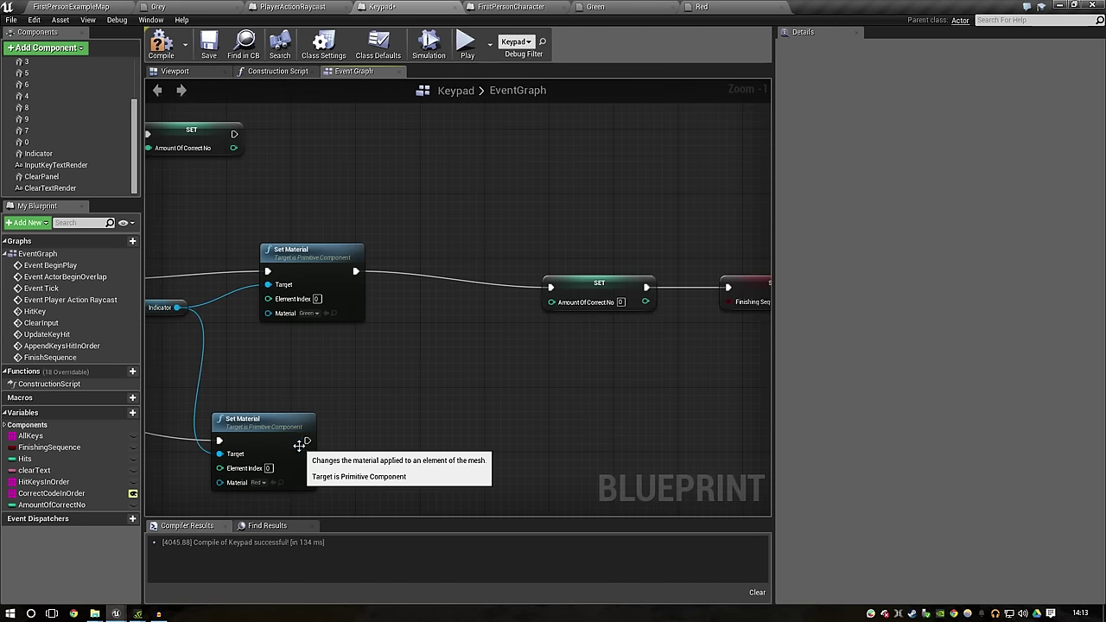
left_click_drag(305, 441, 551, 287)
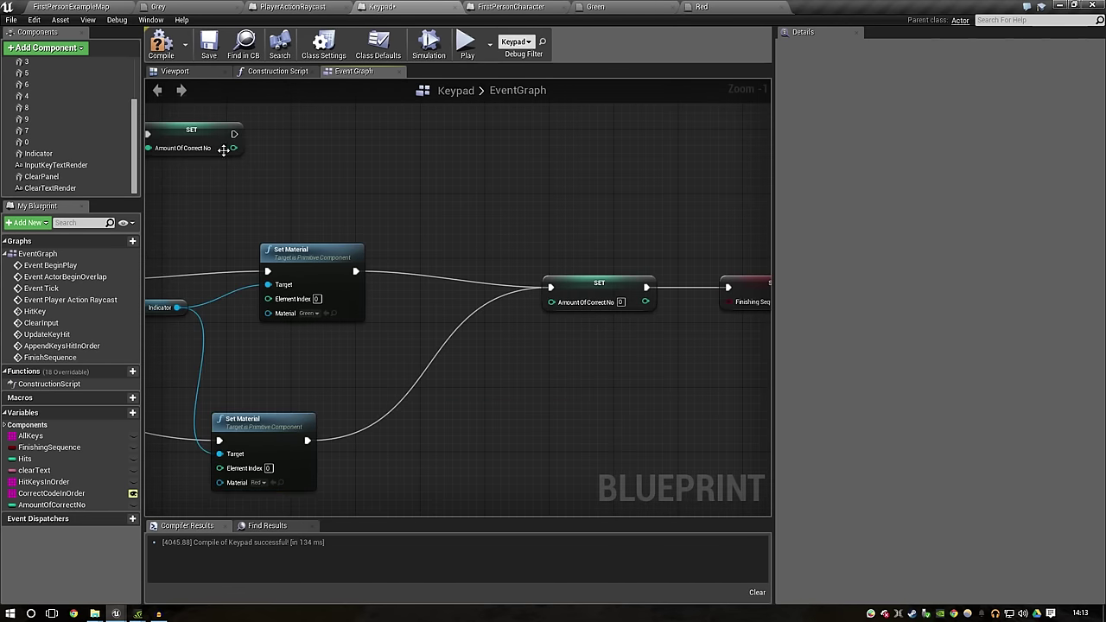
left_click(160, 44)
scroll(387, 341, "down", 2)
right_click_drag(387, 342, 581, 300)
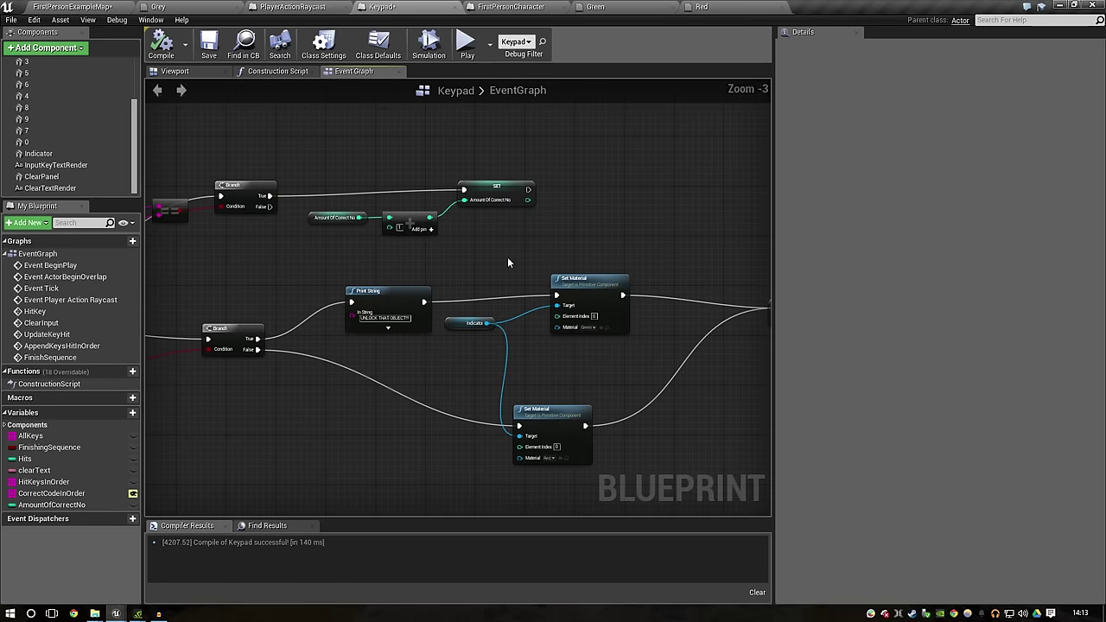
left_click(90, 7)
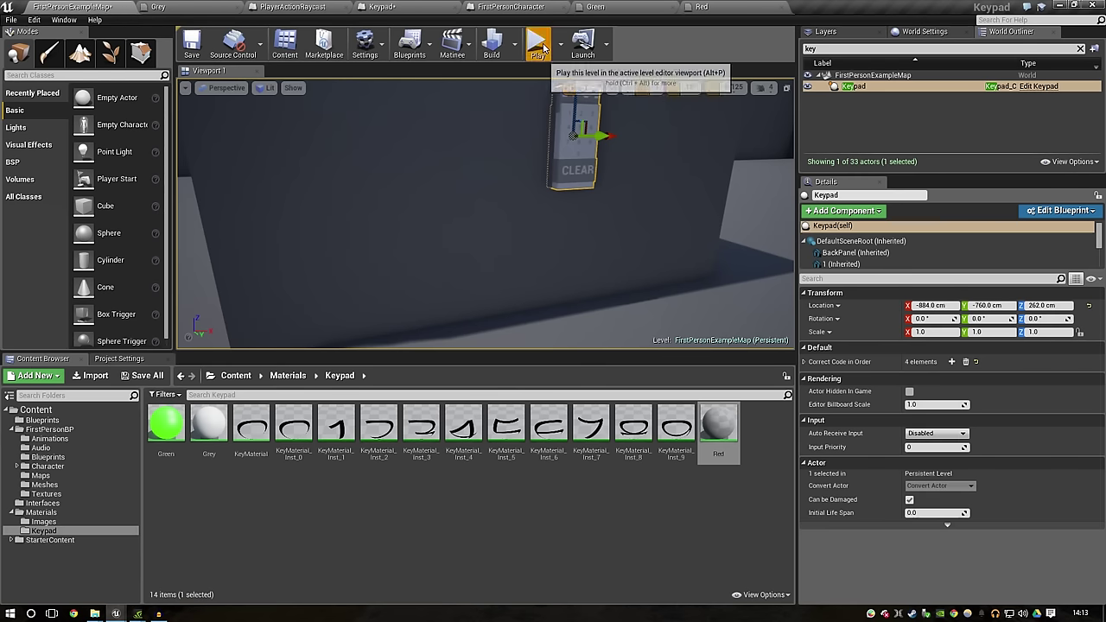
Step: Play-test entering wrong codes like 2134 to see the indicator turn red, then stop
left_click(537, 43)
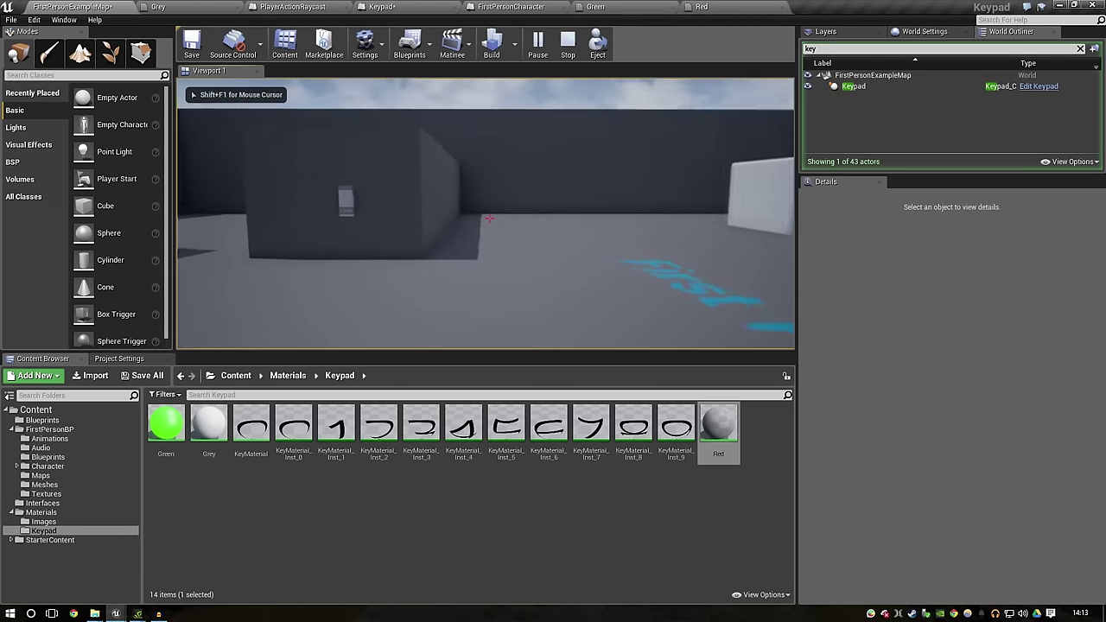
key("w")
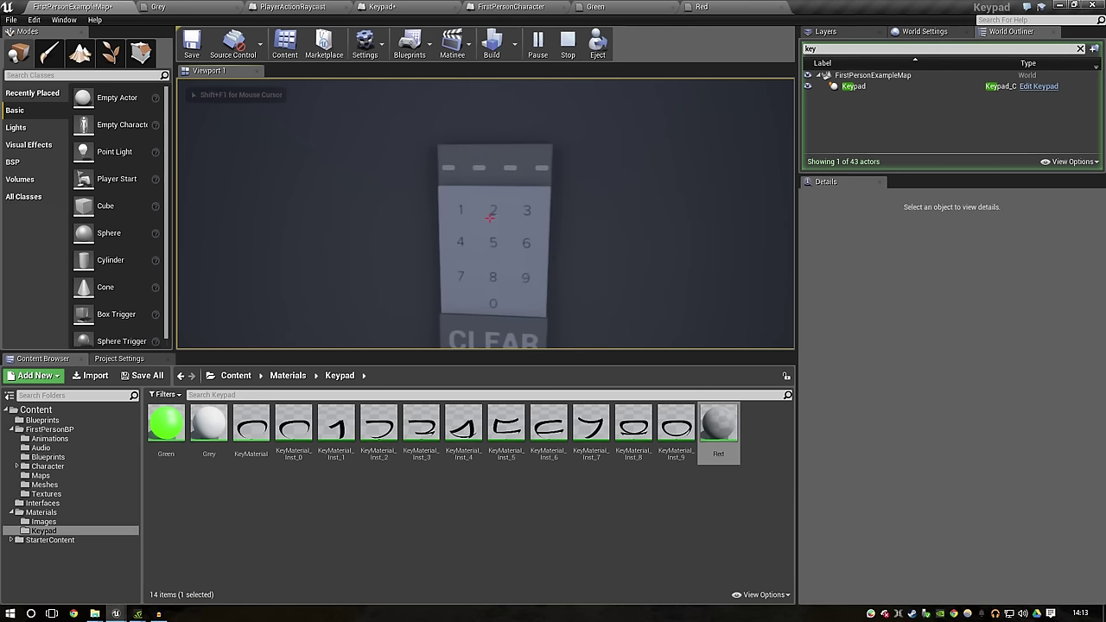
left_click(490, 217)
left_click(489, 217)
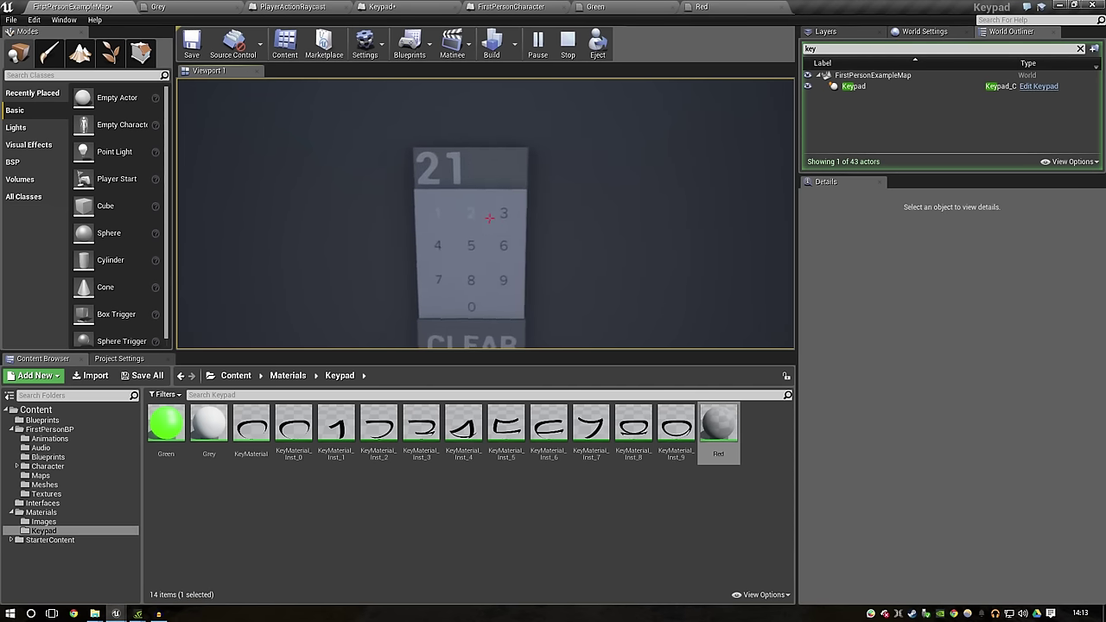
left_click(490, 217)
left_click(489, 217)
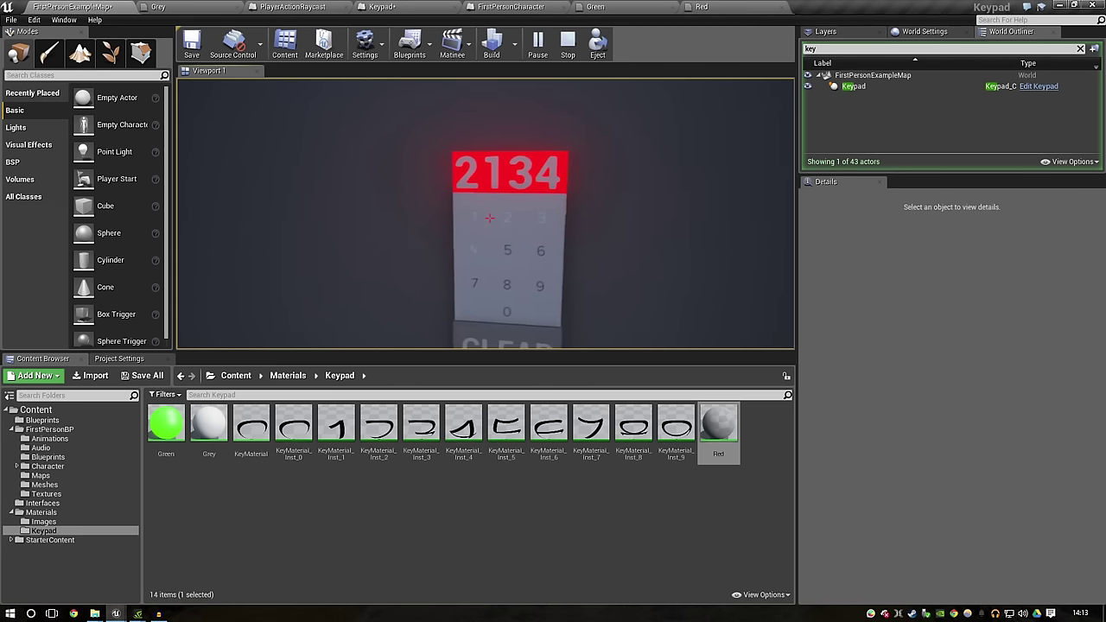
left_click(490, 217)
left_click(489, 217)
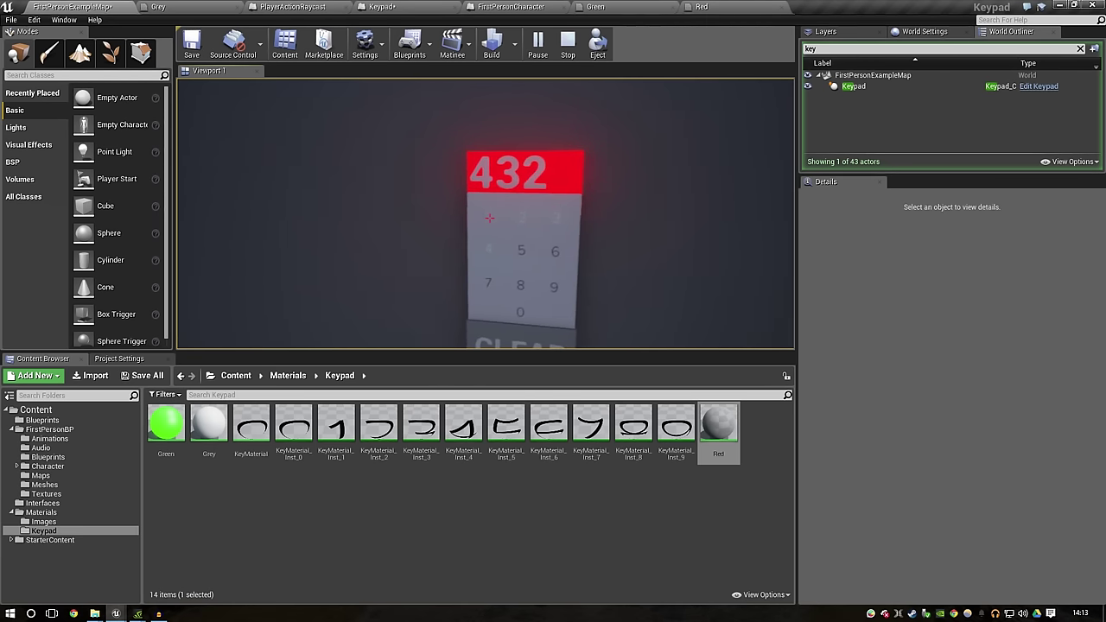
left_click(489, 216)
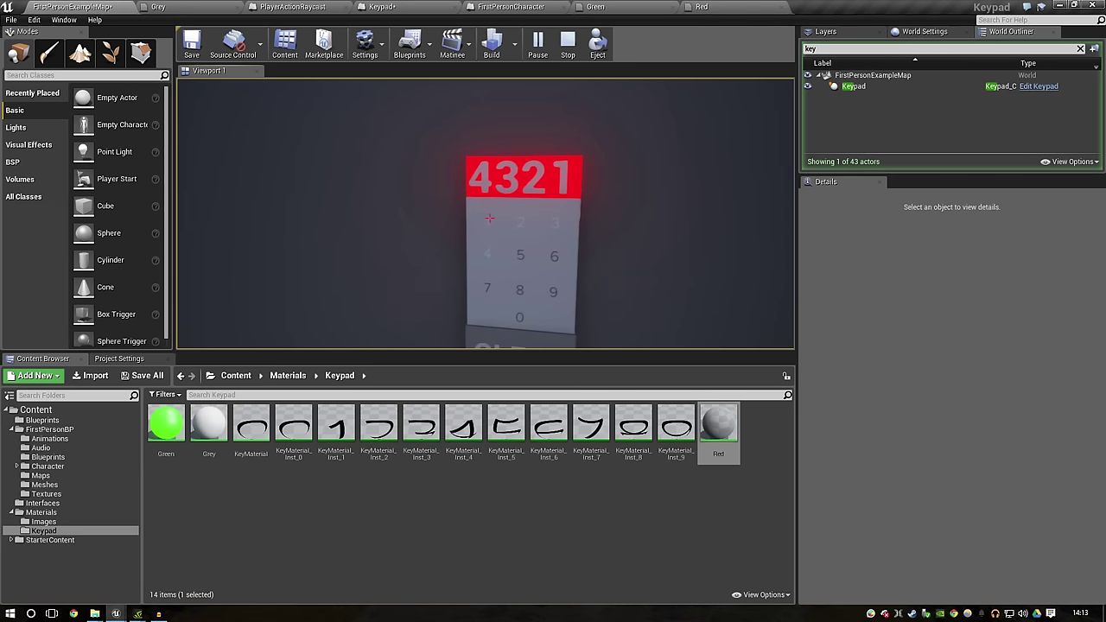
left_click(490, 217)
key("Escape")
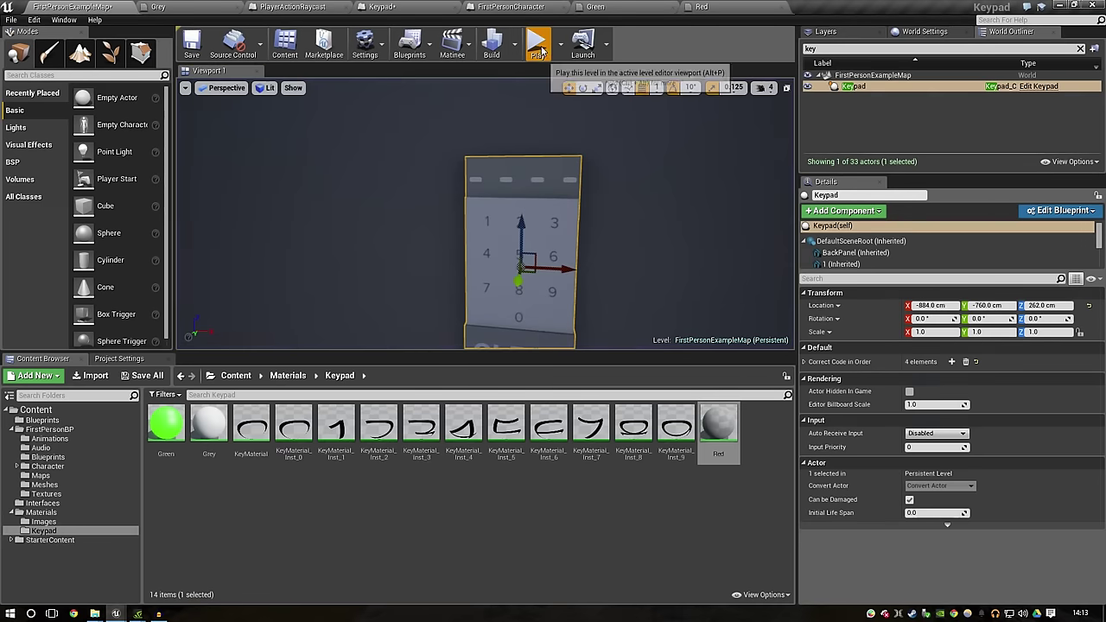
Step: Play-test again entering 4321 to see the indicator turn green, then stop
left_click(541, 52)
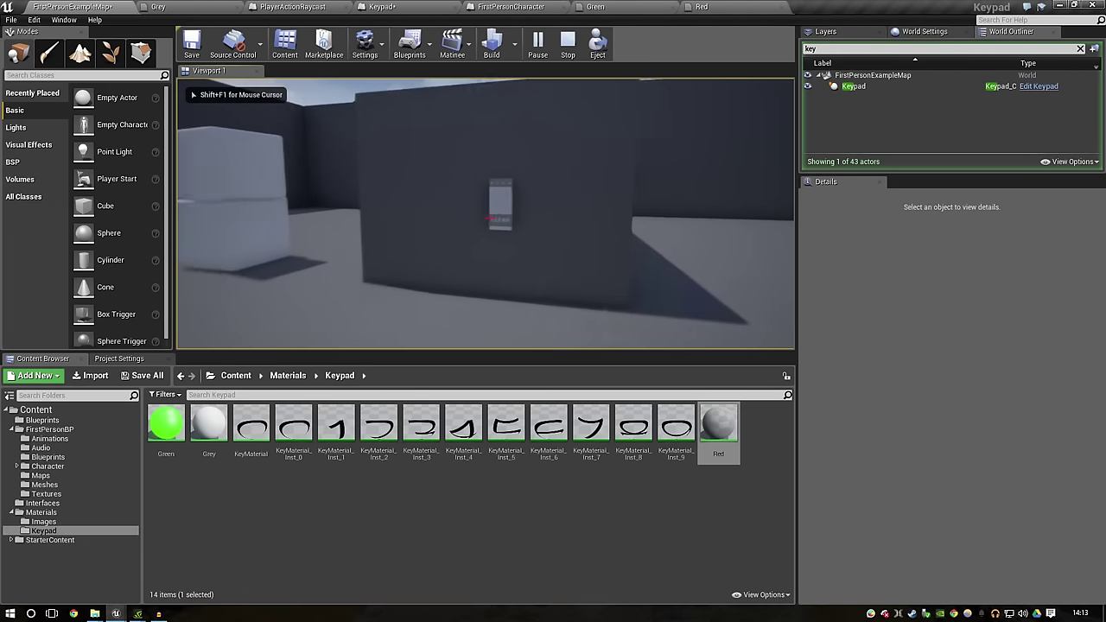
key("w")
left_click(489, 217)
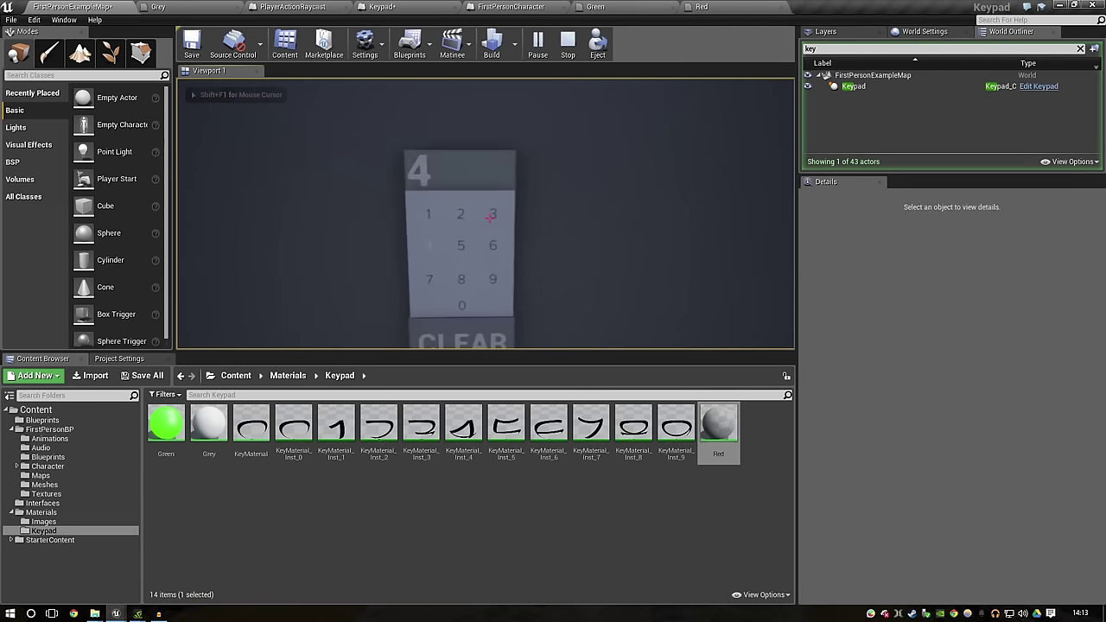
left_click(489, 217)
left_click(489, 217)
left_click(490, 217)
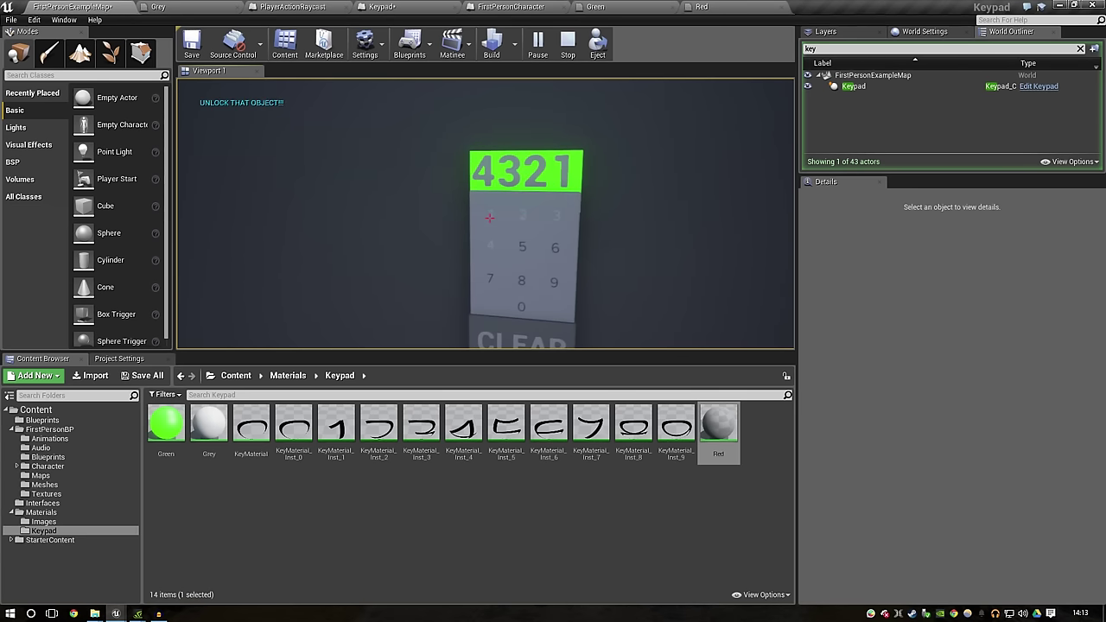
key("Escape")
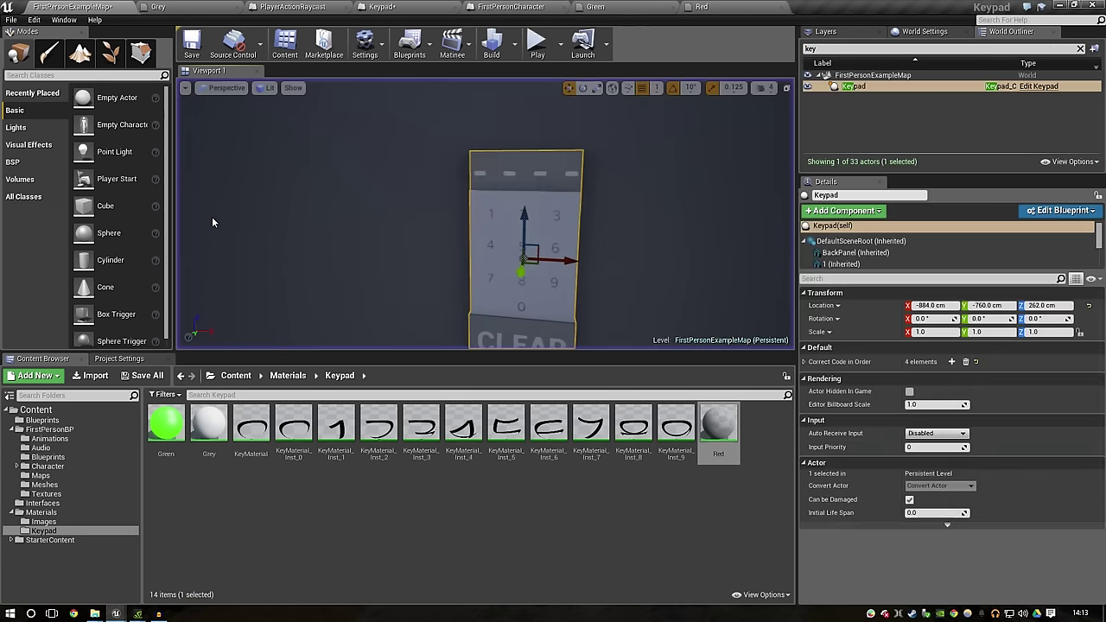
key("ctrl+Tab")
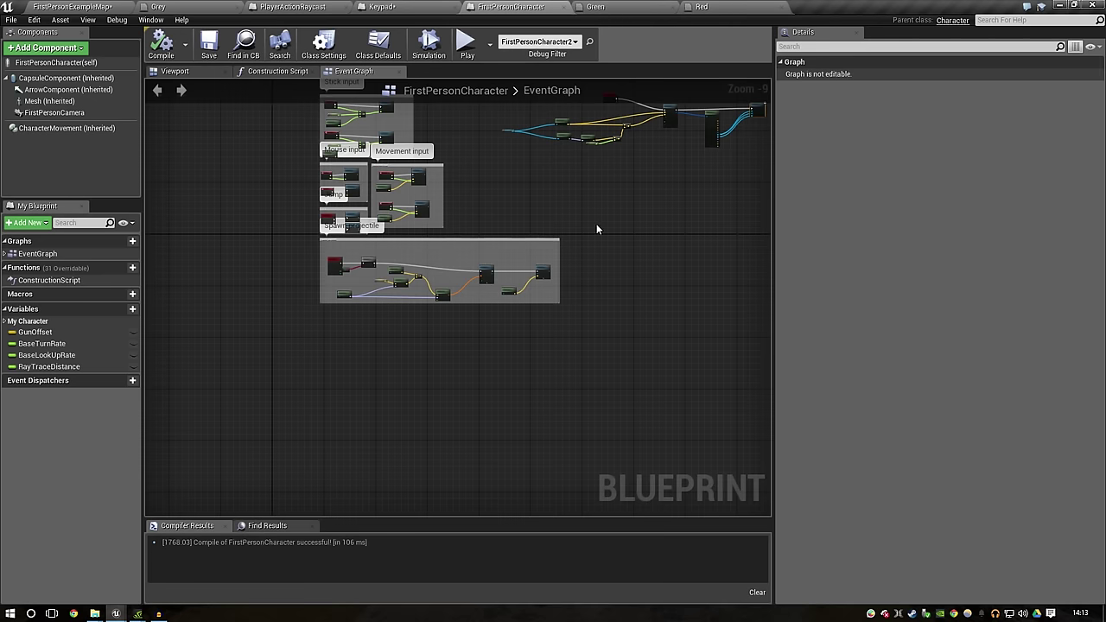
key("ctrl+Tab")
scroll(601, 203, "down", 1)
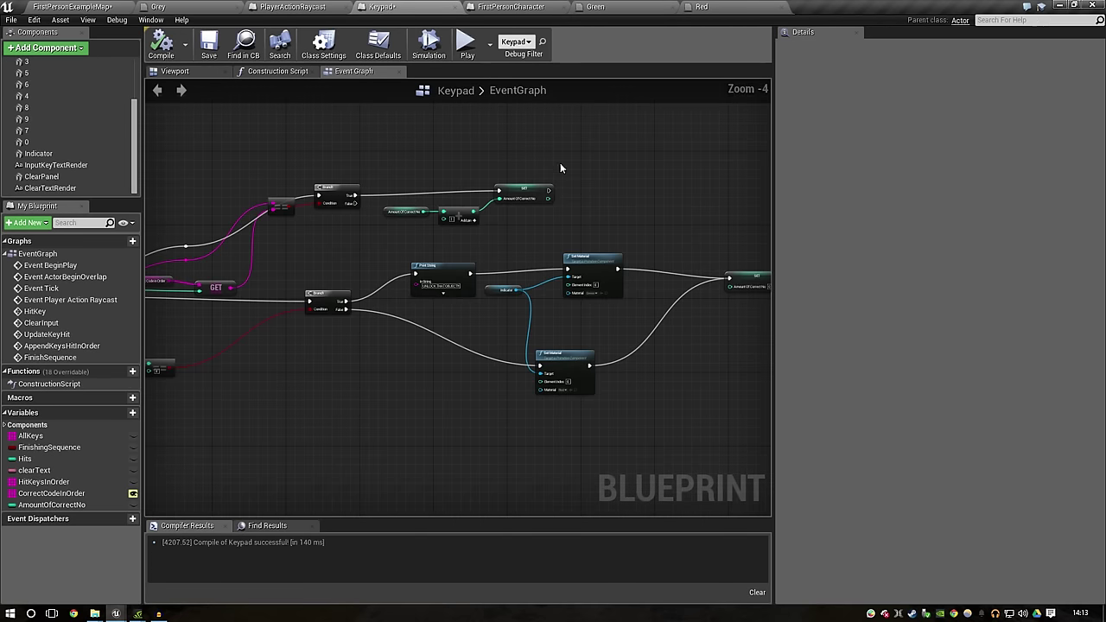
right_click_drag(686, 393, 554, 398)
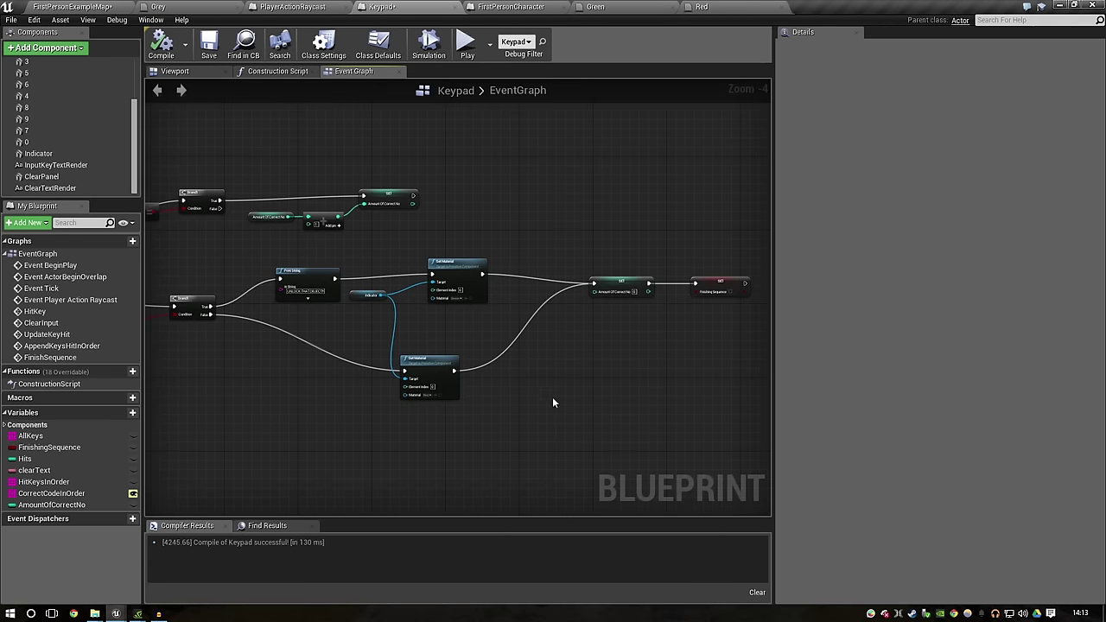
left_click_drag(439, 366, 458, 346)
left_click(616, 351)
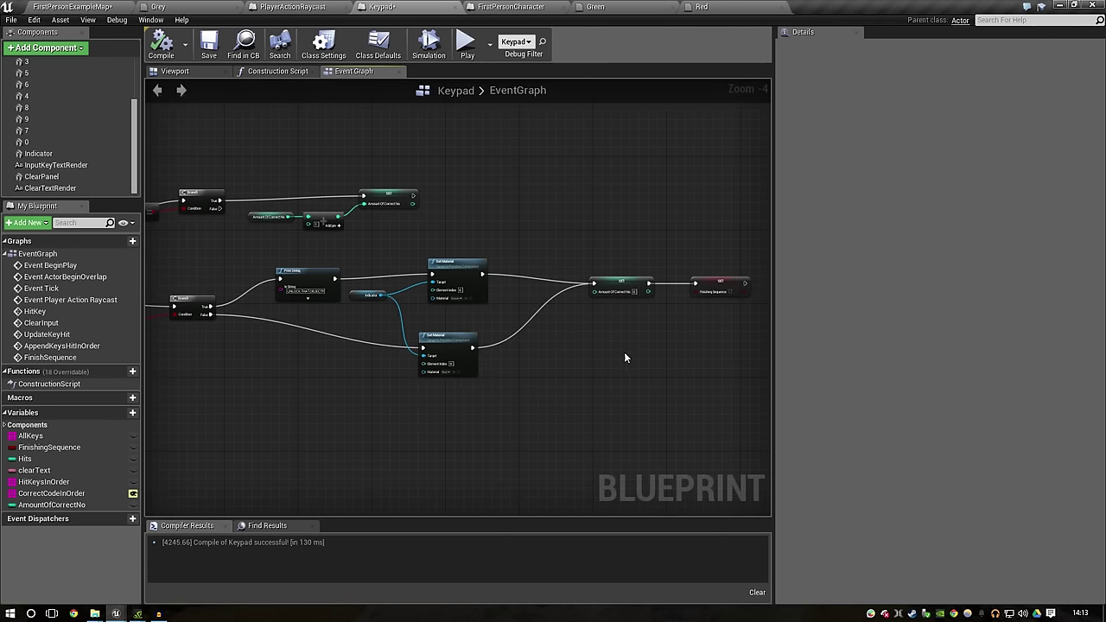
right_click_drag(616, 351, 505, 356)
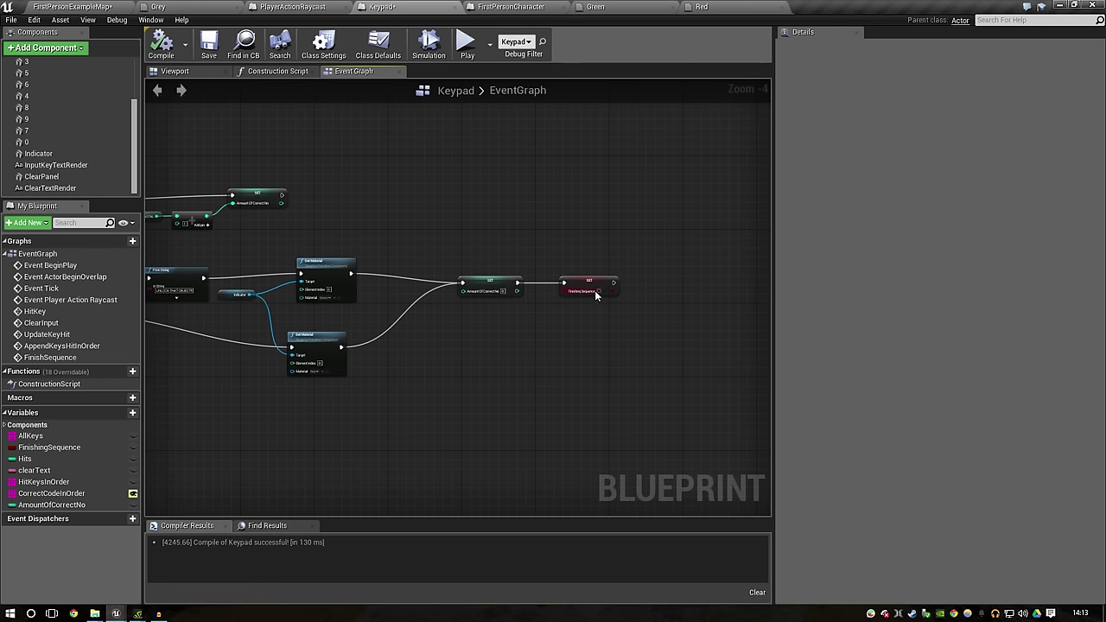
left_click(573, 284)
left_click(477, 349)
scroll(472, 351, "up", 2)
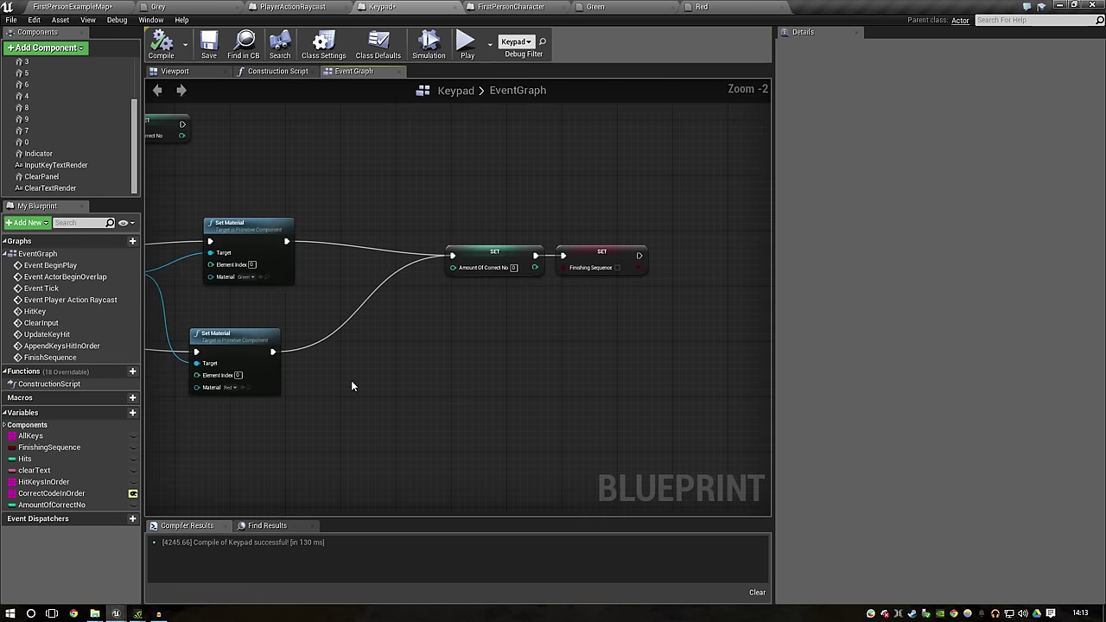
right_click_drag(352, 387, 673, 413)
right_click_drag(361, 351, 682, 373)
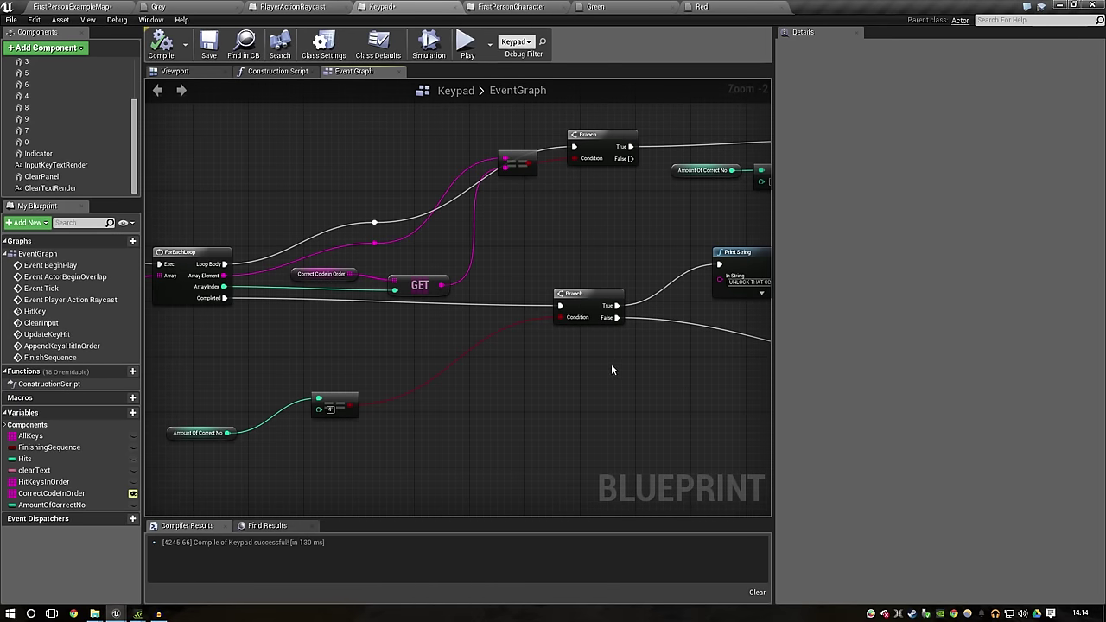
right_click_drag(238, 317, 633, 349)
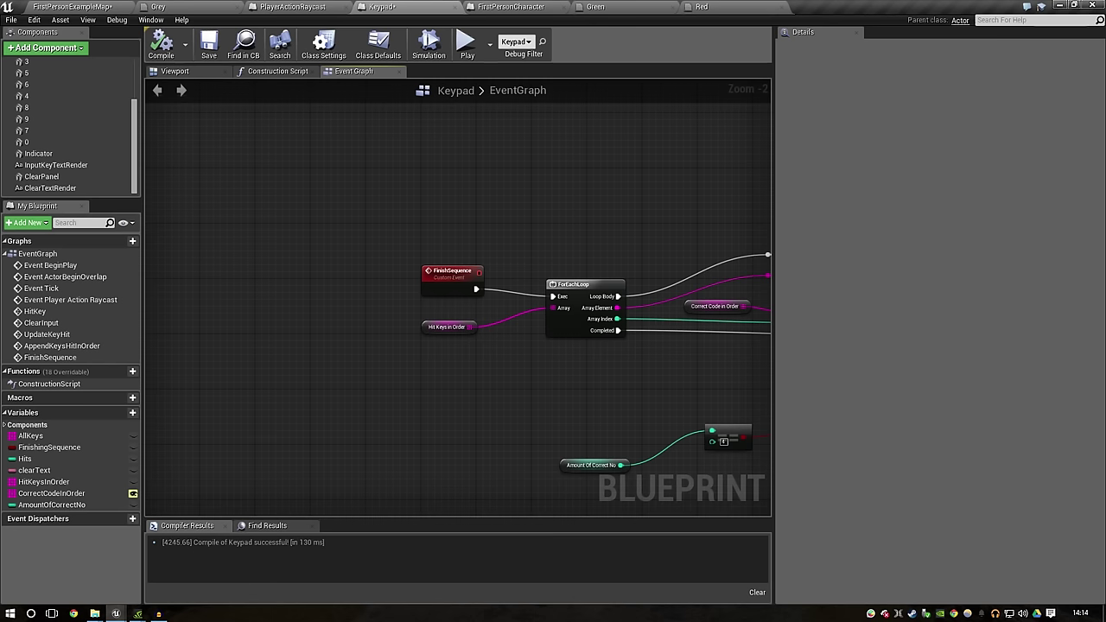
right_click_drag(716, 406, 292, 373)
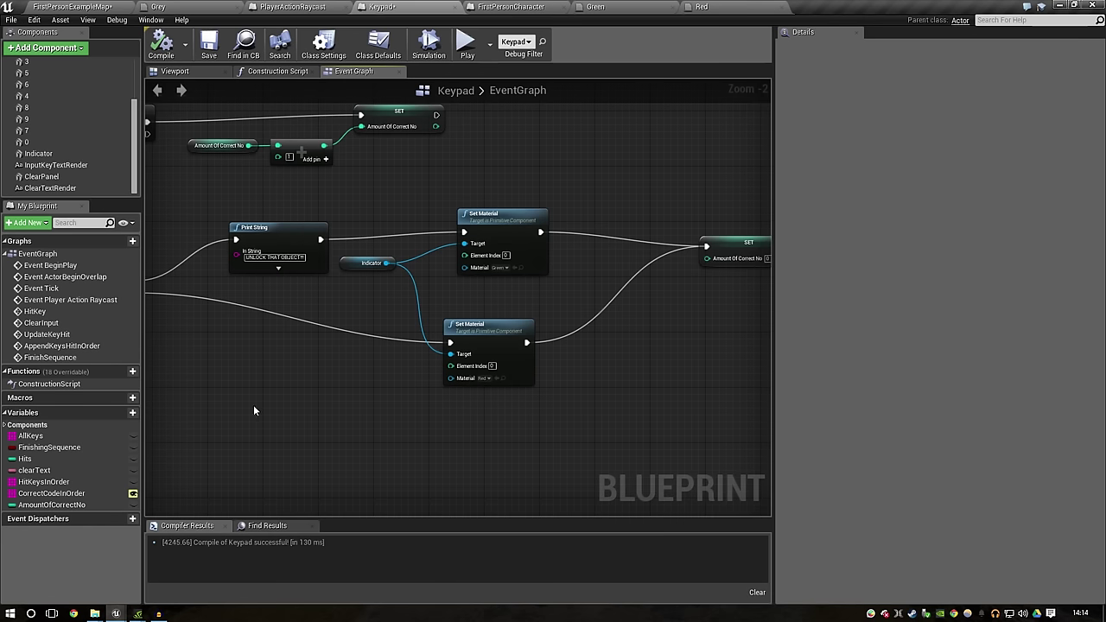
mouse_move(253, 411)
right_mouse_down()
mouse_move(711, 401)
mouse_move(234, 436)
right_mouse_up()
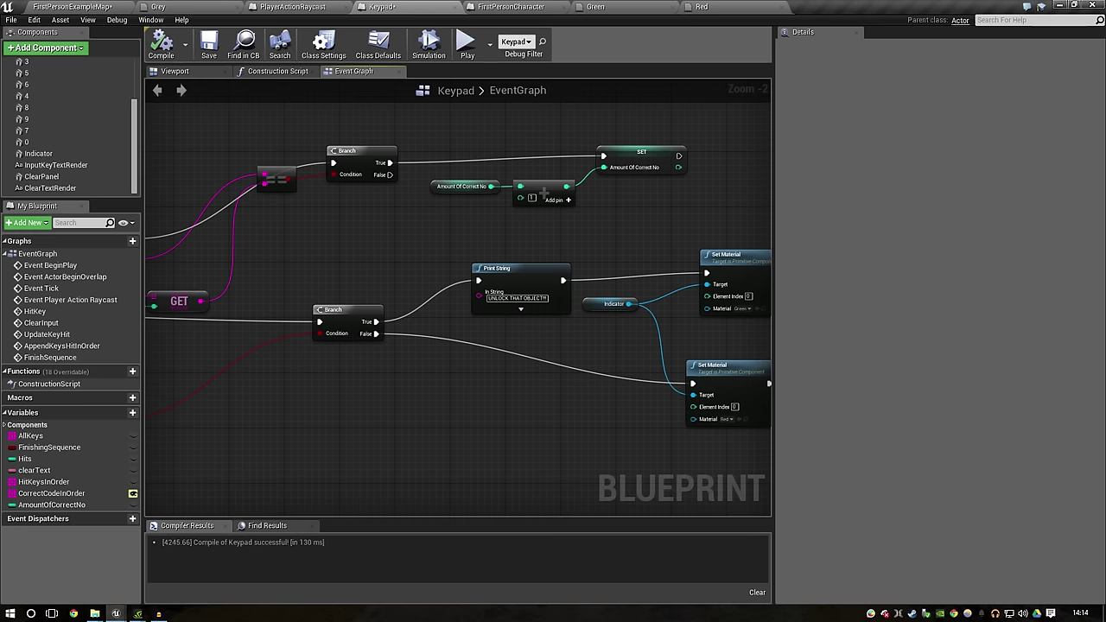
Step: Move the Amount Of Correct No node and its comparison up together
mouse_move(316, 393)
right_mouse_down()
mouse_move(693, 395)
mouse_move(644, 383)
right_mouse_up()
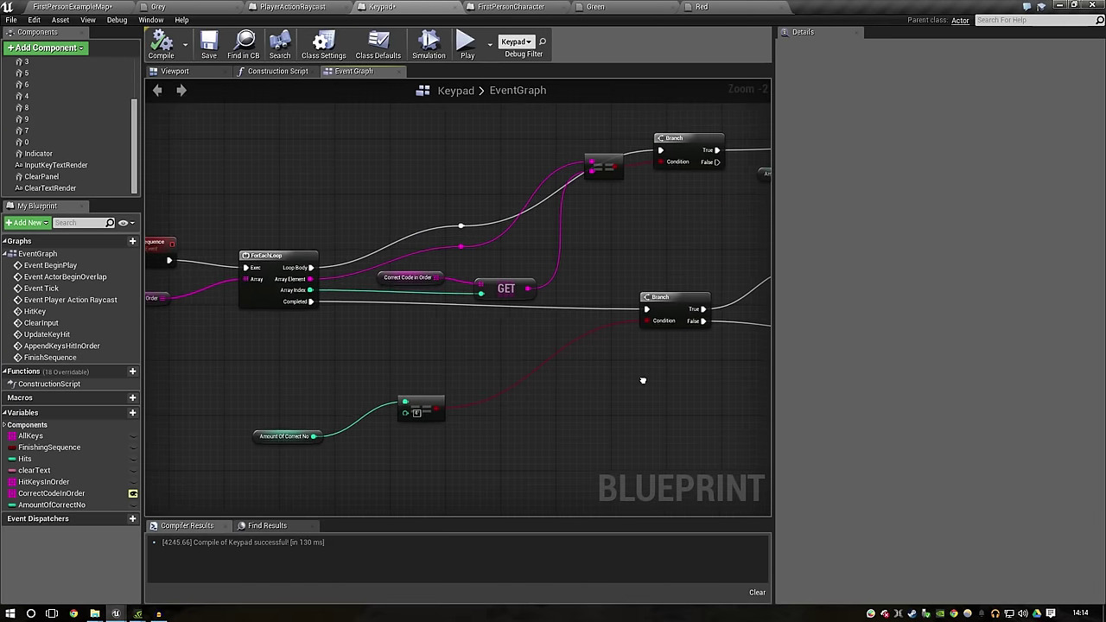
left_click_drag(258, 437, 317, 401)
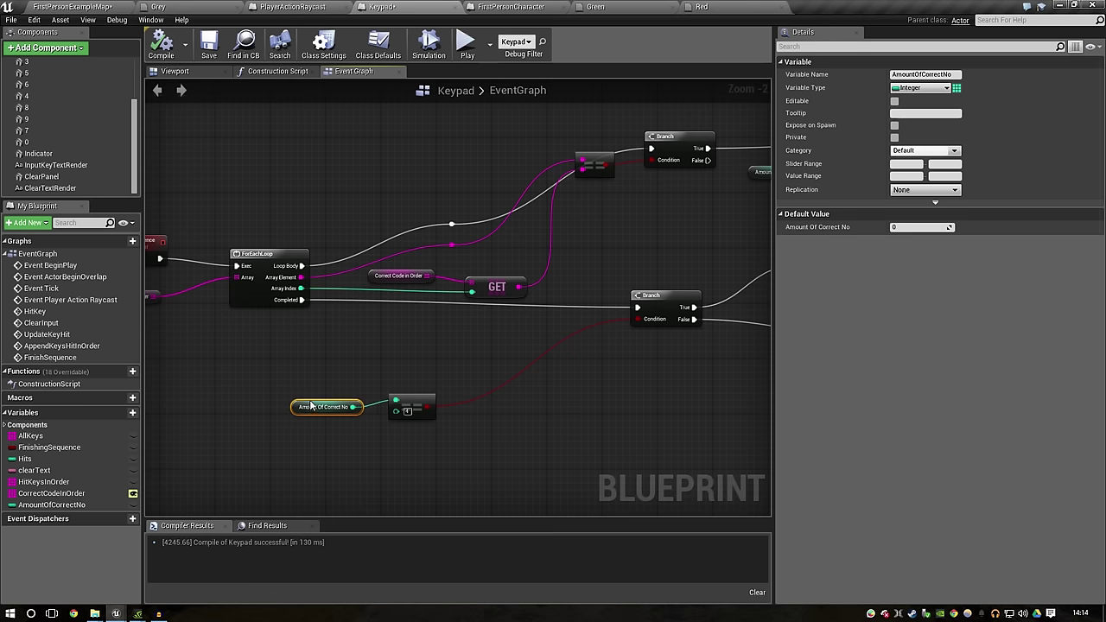
left_click_drag(411, 406, 473, 337)
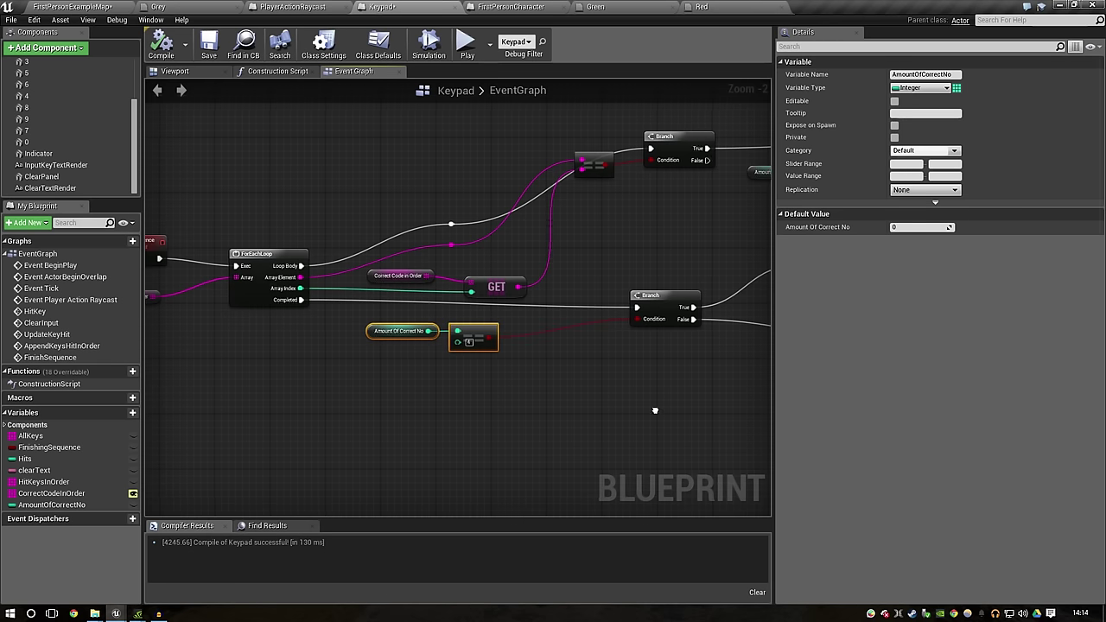
right_click_drag(654, 415, 347, 375)
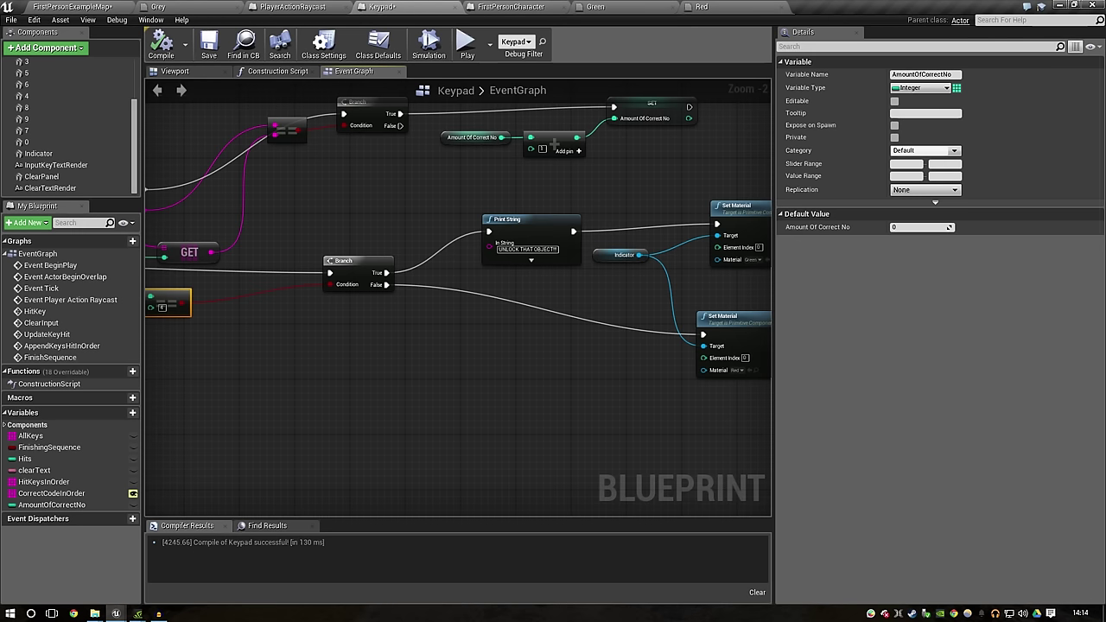
right_click_drag(440, 366, 147, 355)
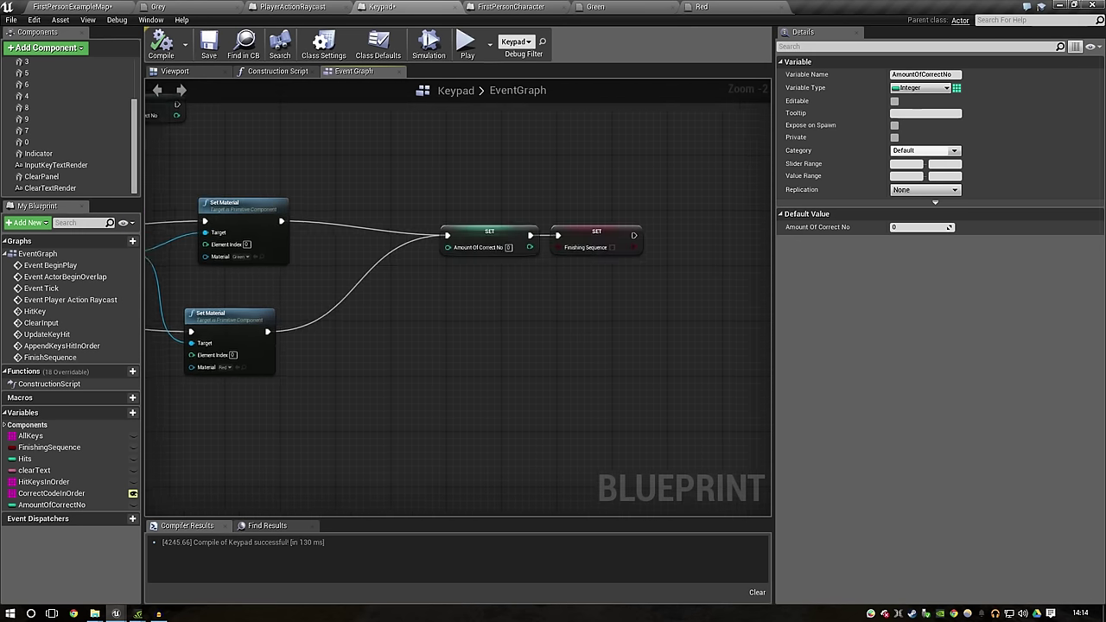
mouse_move(400, 354)
right_mouse_down()
mouse_move(399, 380)
mouse_move(605, 406)
right_mouse_up()
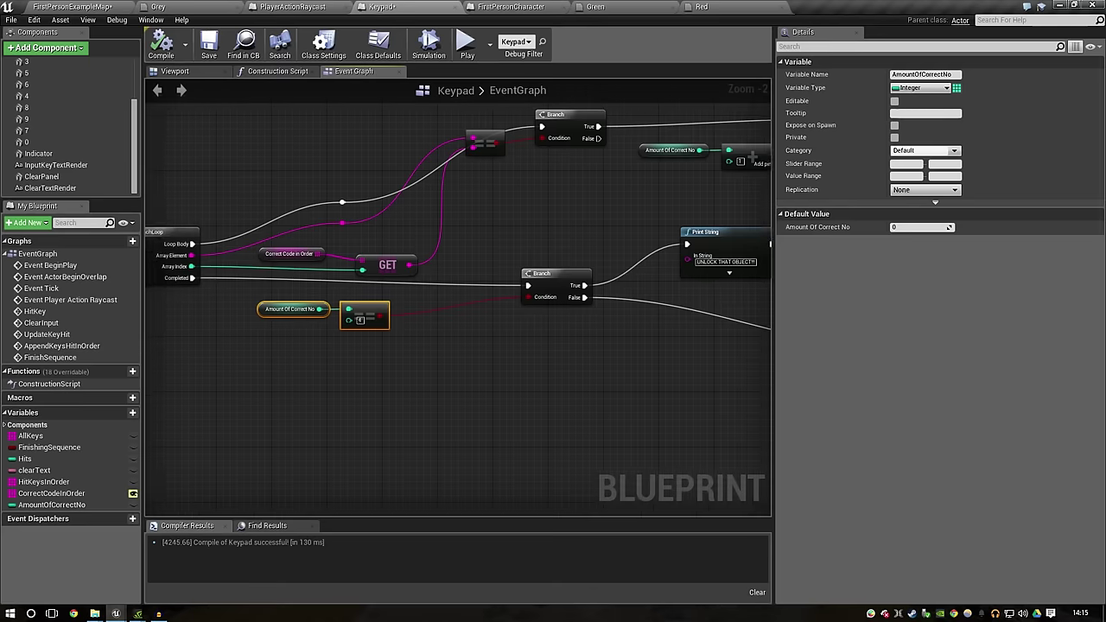
right_click_drag(605, 406, 769, 403)
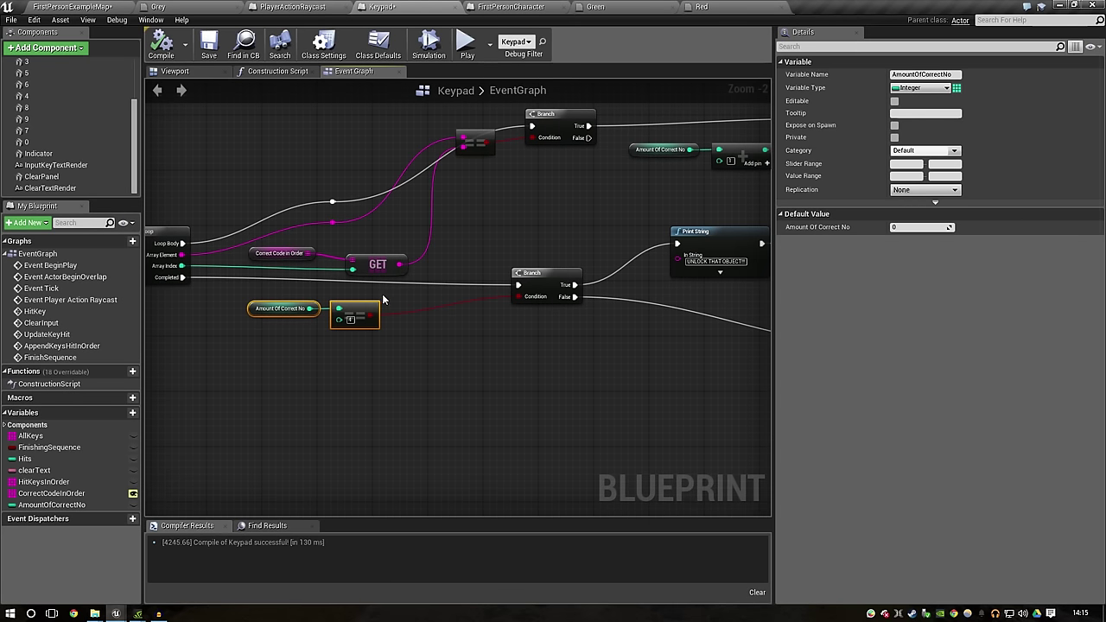
right_click_drag(586, 308, 258, 255)
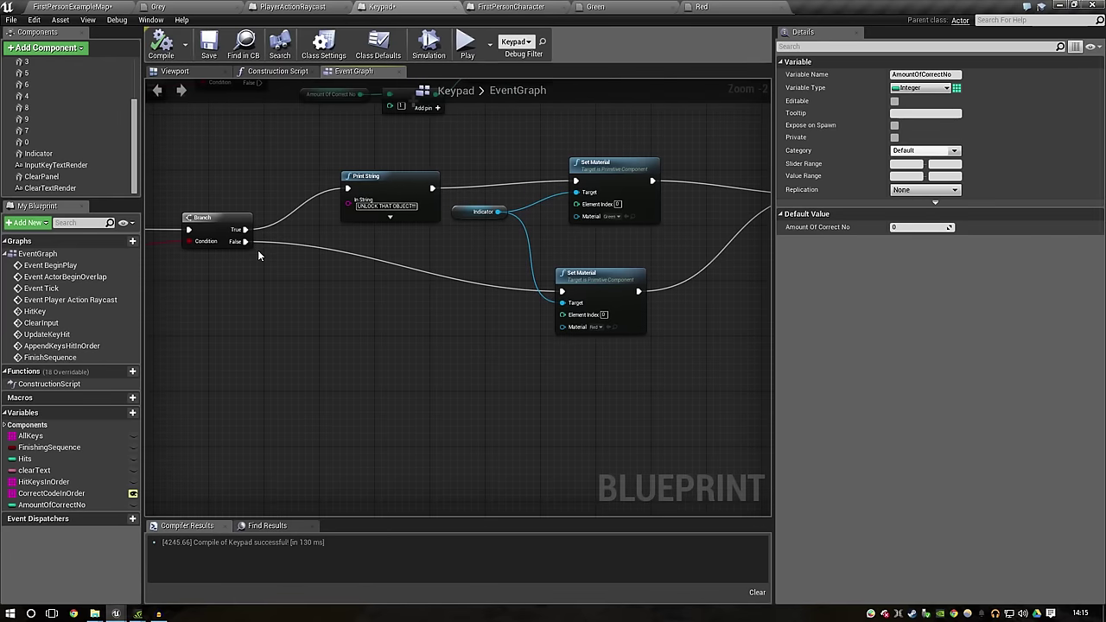
Step: Break the False wire to the red Set Material and stack both material nodes with Indicator
left_click(562, 292, "alt")
left_click_drag(604, 301, 616, 262)
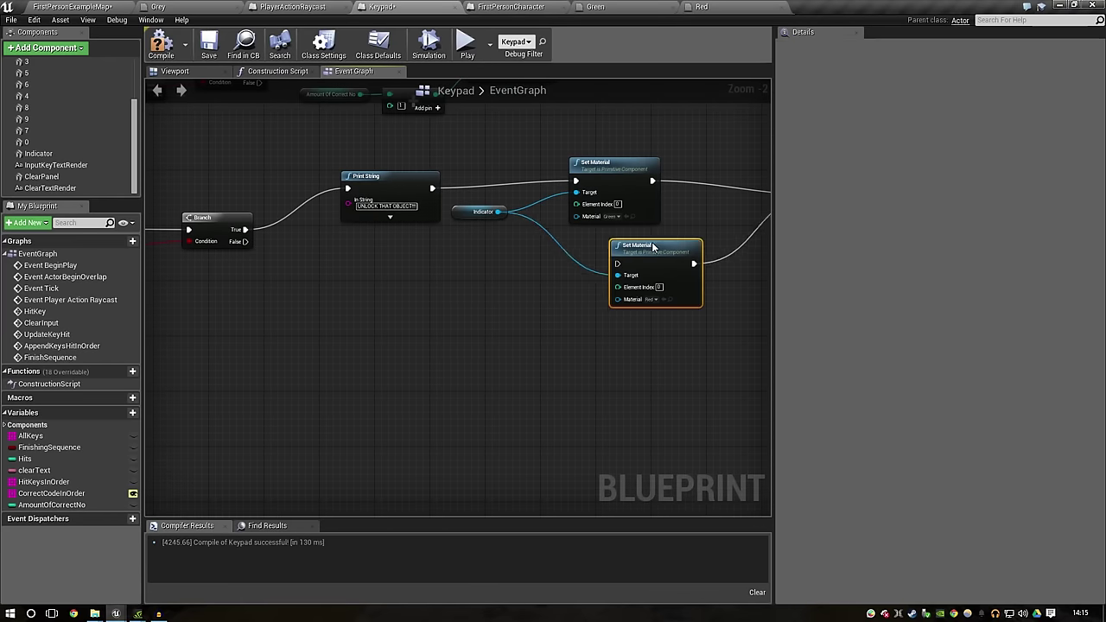
left_click_drag(682, 390, 487, 173)
left_click_drag(600, 170, 679, 138)
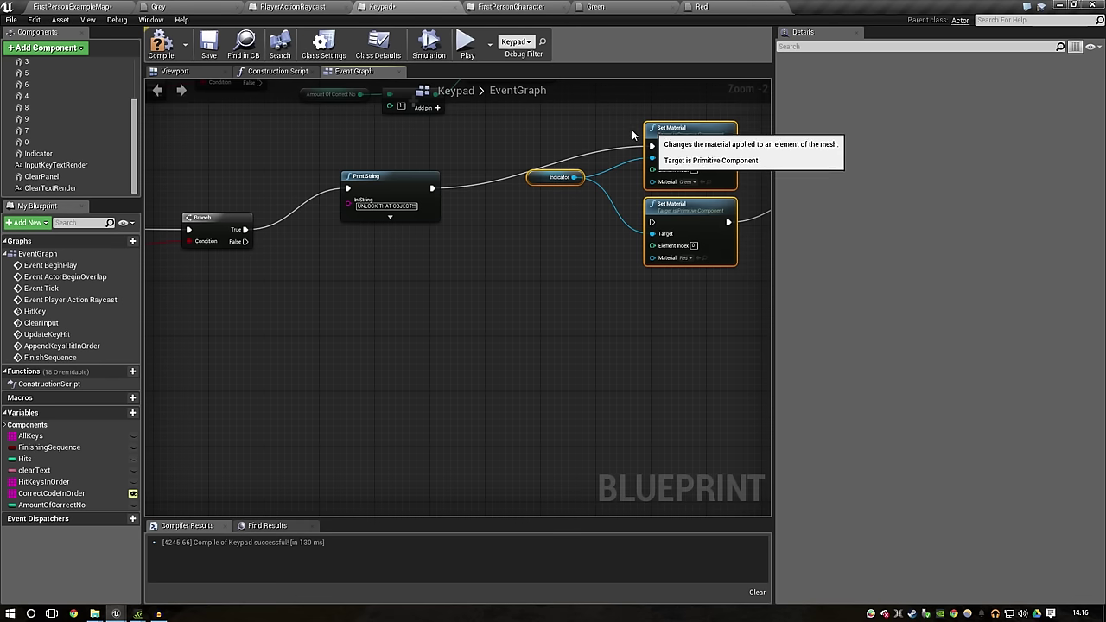
Step: Add a Set Hits node on the Branch's False output
left_click(457, 210)
left_click(247, 242)
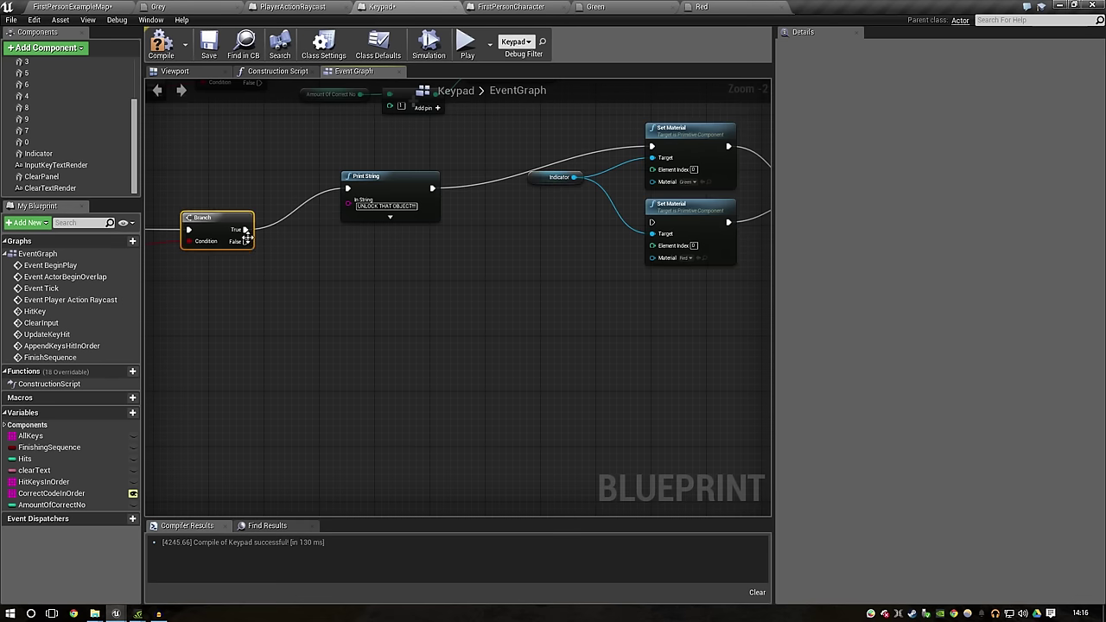
left_click_drag(247, 242, 330, 294)
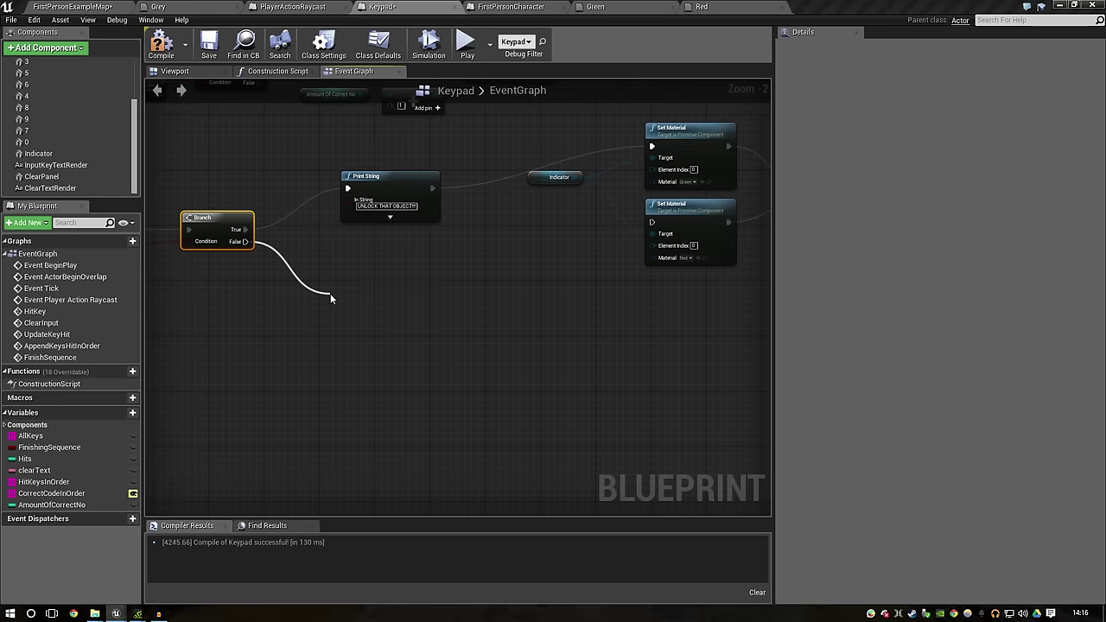
type("set hit")
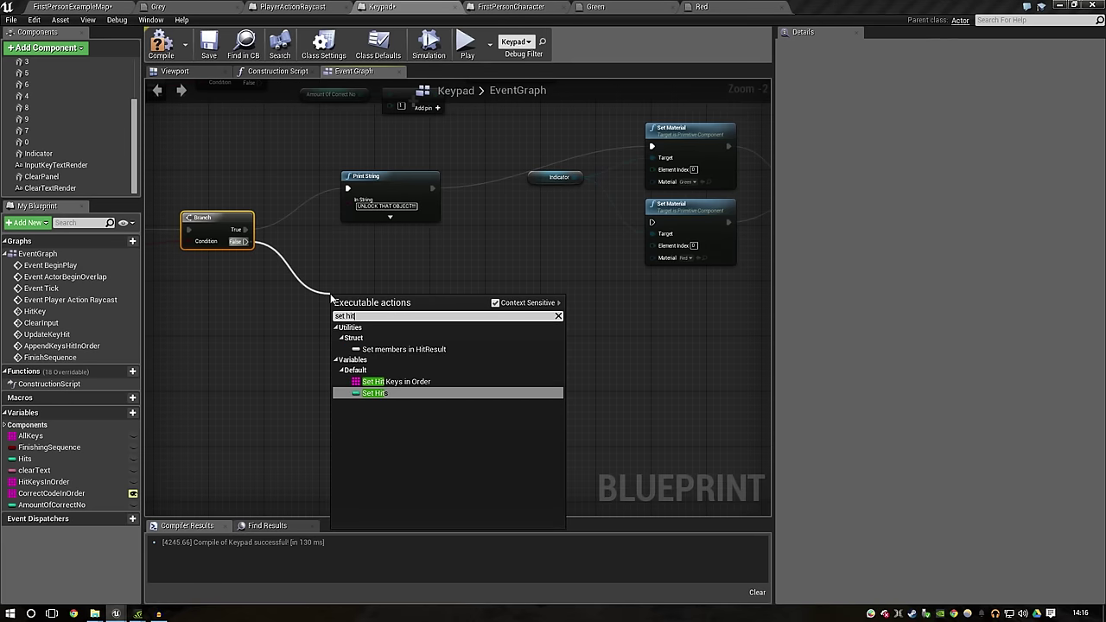
key("Return")
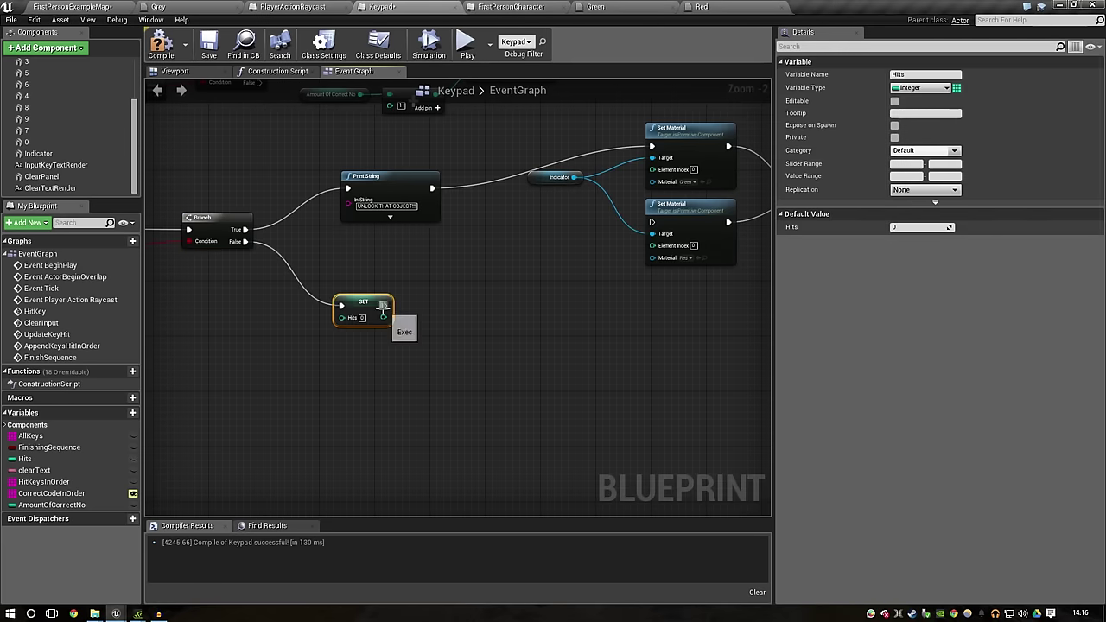
left_click(421, 352)
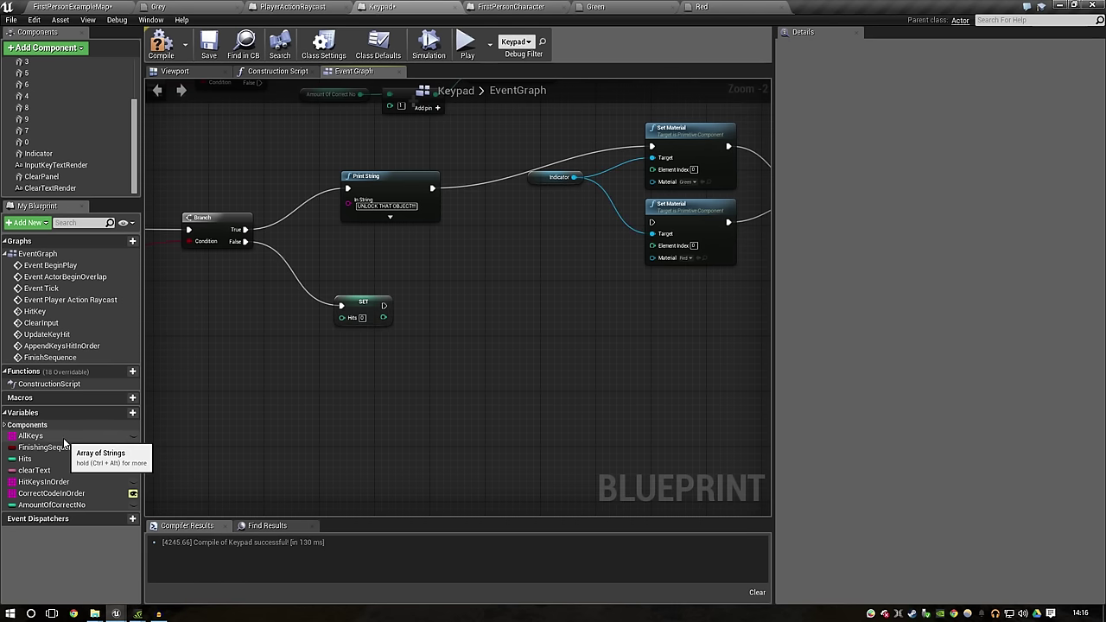
Step: Add a Hit Keys in Order getter with a Clear node, run after Set Hits
mouse_move(70, 482)
left_mouse_down()
mouse_move(466, 376)
mouse_move(478, 309)
left_mouse_up()
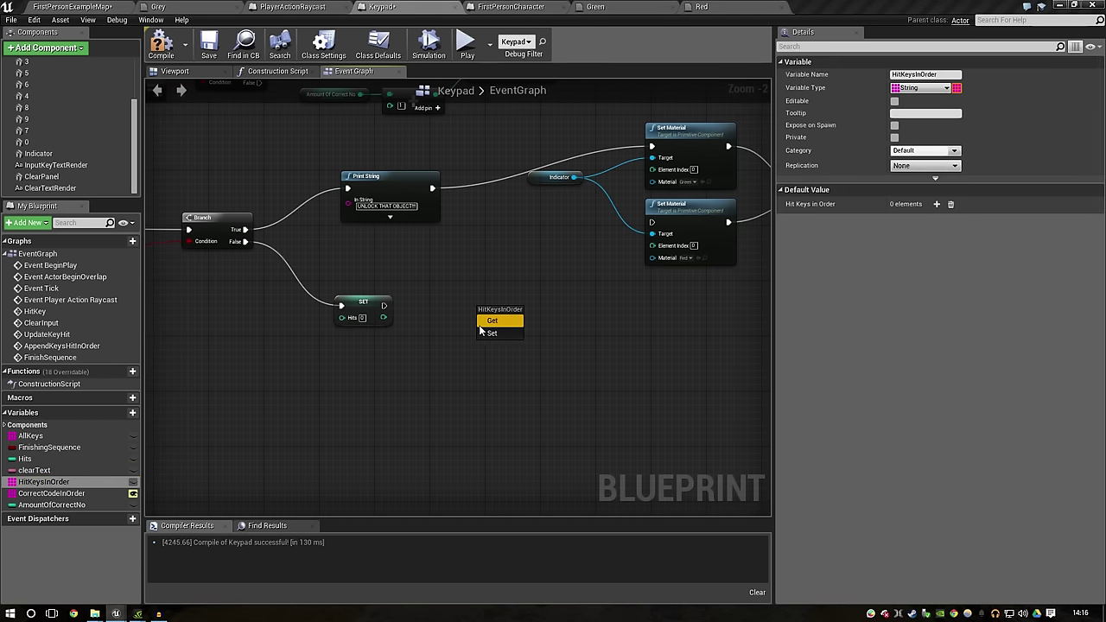
left_click(489, 324)
mouse_move(489, 325)
left_mouse_down()
mouse_move(459, 370)
mouse_move(548, 326)
left_mouse_up()
type("clear")
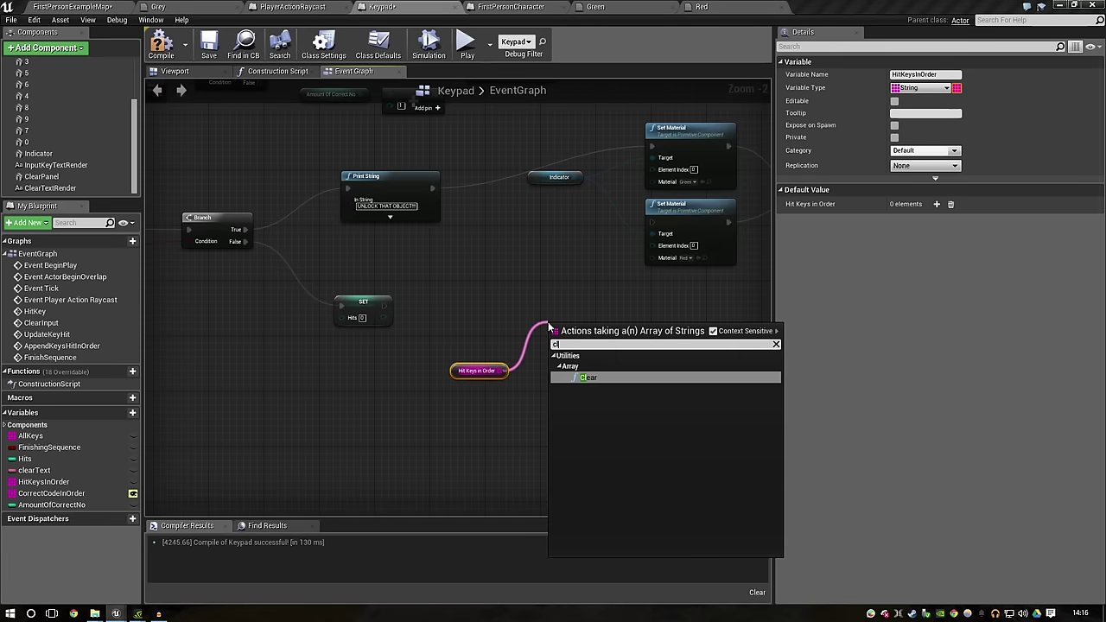
key("Return")
left_click_drag(383, 307, 550, 330)
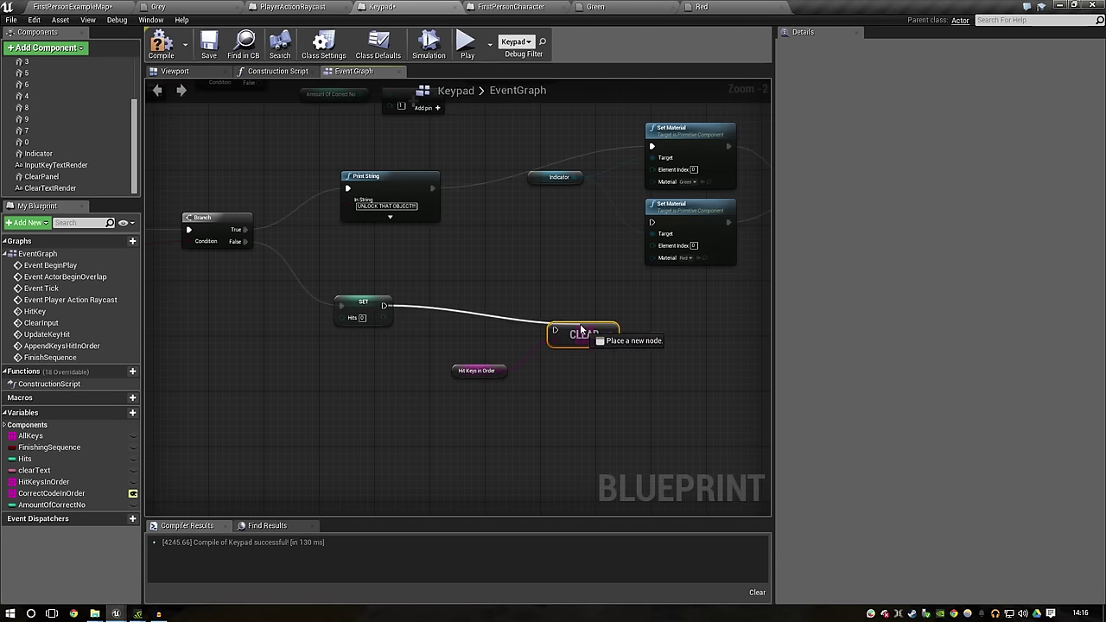
key("Escape")
left_click_drag(383, 305, 554, 333)
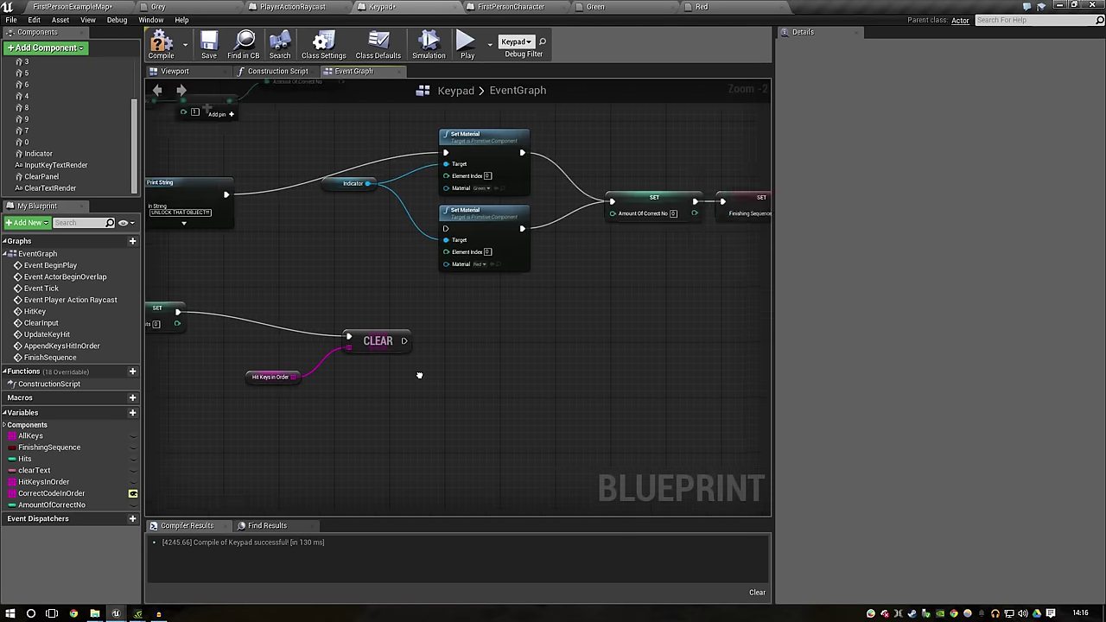
right_click_drag(627, 338, 435, 305)
left_click(300, 316)
mouse_move(300, 316)
left_mouse_down()
mouse_move(279, 310)
mouse_move(399, 292)
mouse_move(366, 266)
left_mouse_up()
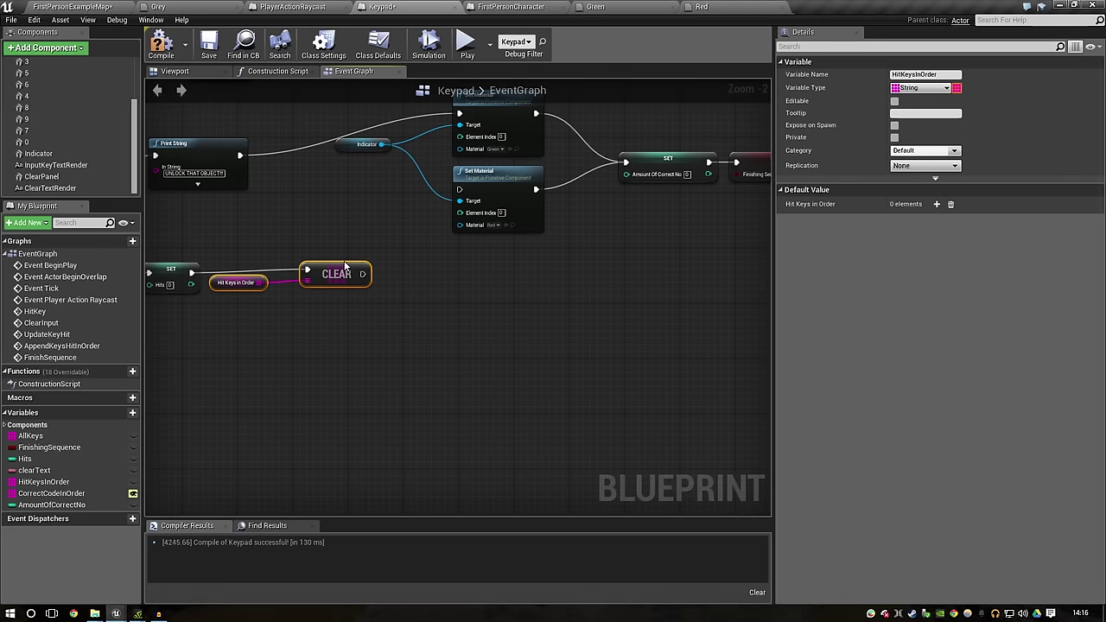
left_click(386, 322)
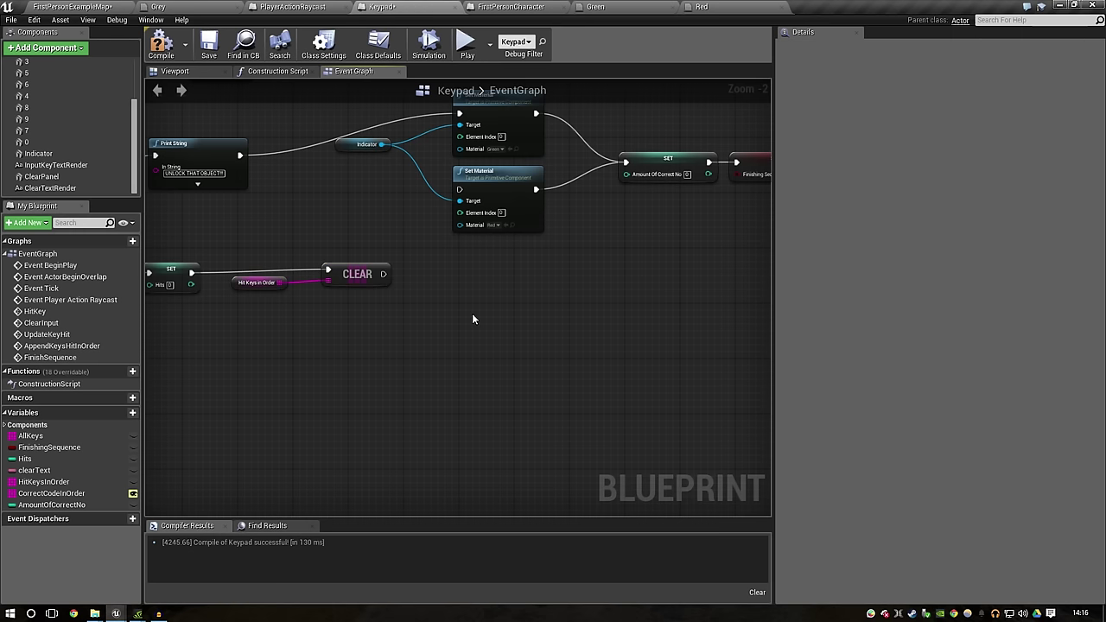
Step: Begin adding a Set Text node after CLEAR, then cancel it
left_click_drag(382, 274, 488, 287)
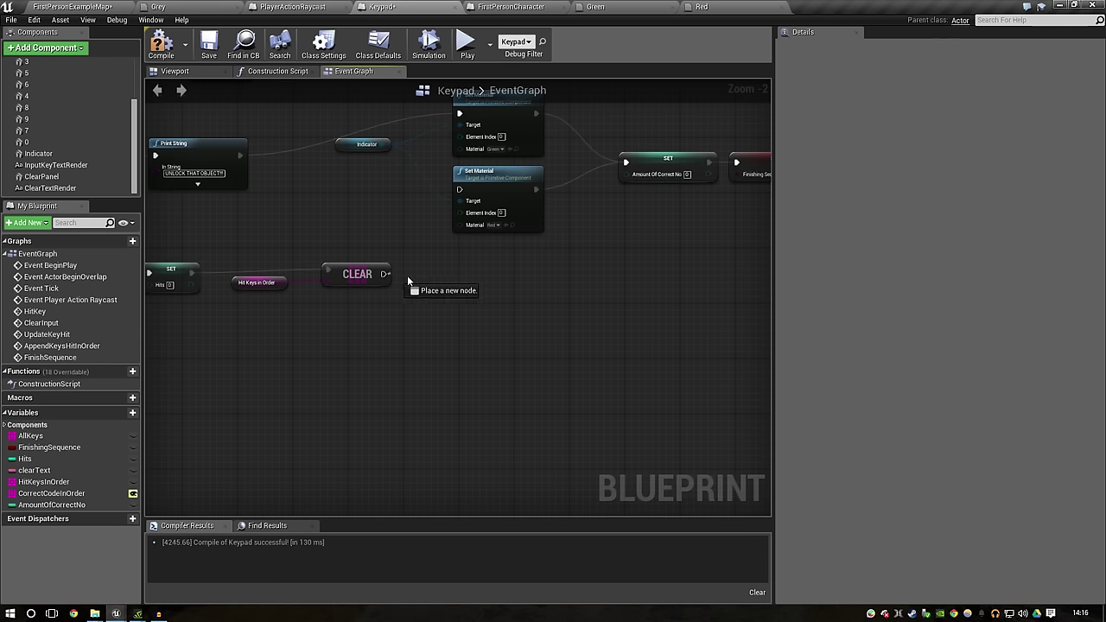
type("set")
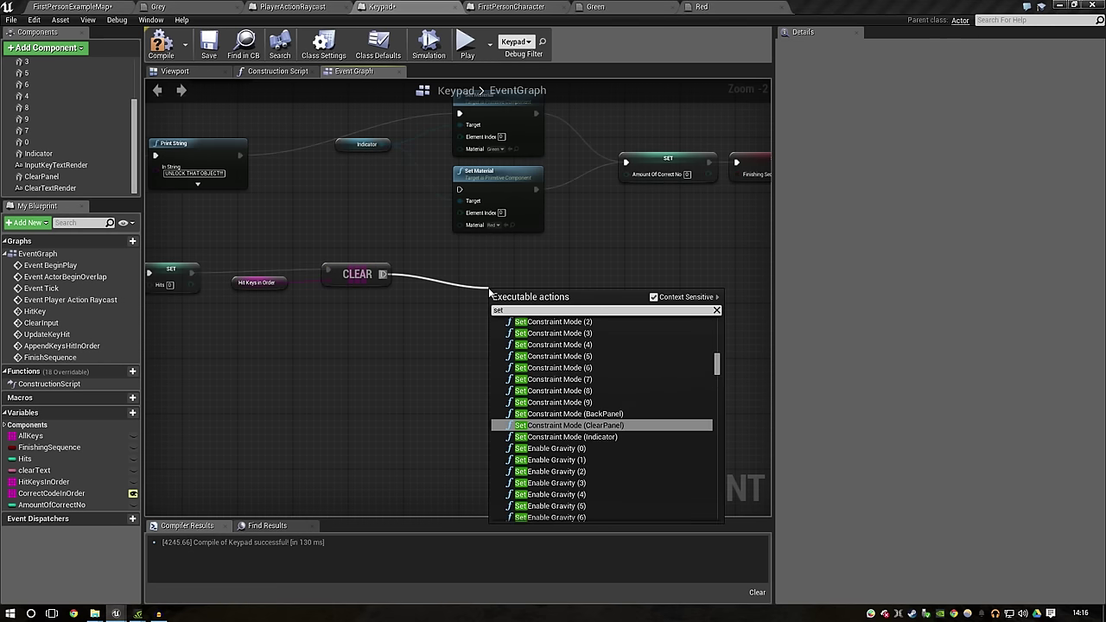
type(" te")
left_click(361, 343)
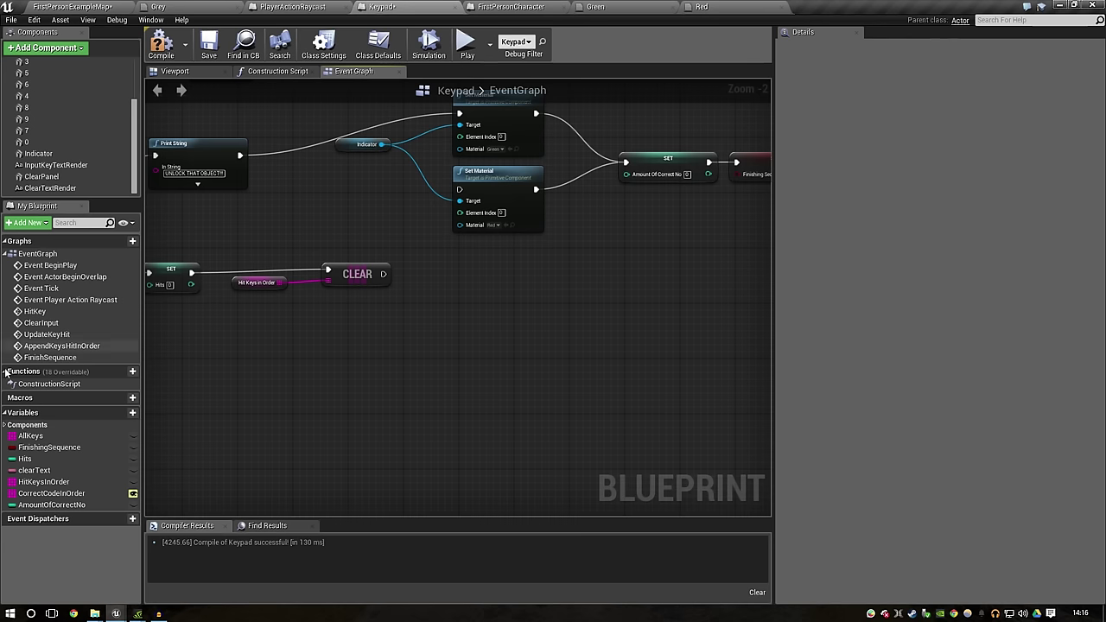
Step: Add a Set Text node on InputKeyTextRender with a clearText getter as its value
left_click(78, 154)
mouse_move(87, 165)
left_mouse_down()
mouse_move(428, 399)
mouse_move(484, 327)
left_mouse_up()
type("set tewx")
key("BackSpace")
key("BackSpace")
type("x")
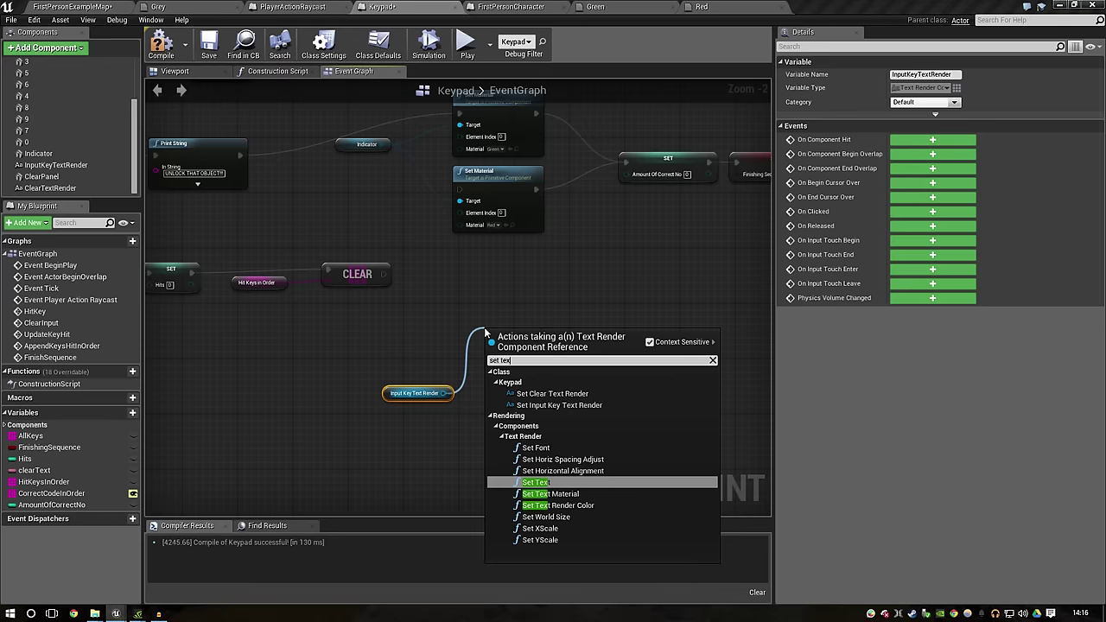
key("Return")
mouse_move(39, 459)
left_mouse_down()
mouse_move(62, 468)
mouse_move(434, 428)
mouse_move(495, 378)
left_mouse_up()
left_click(445, 432)
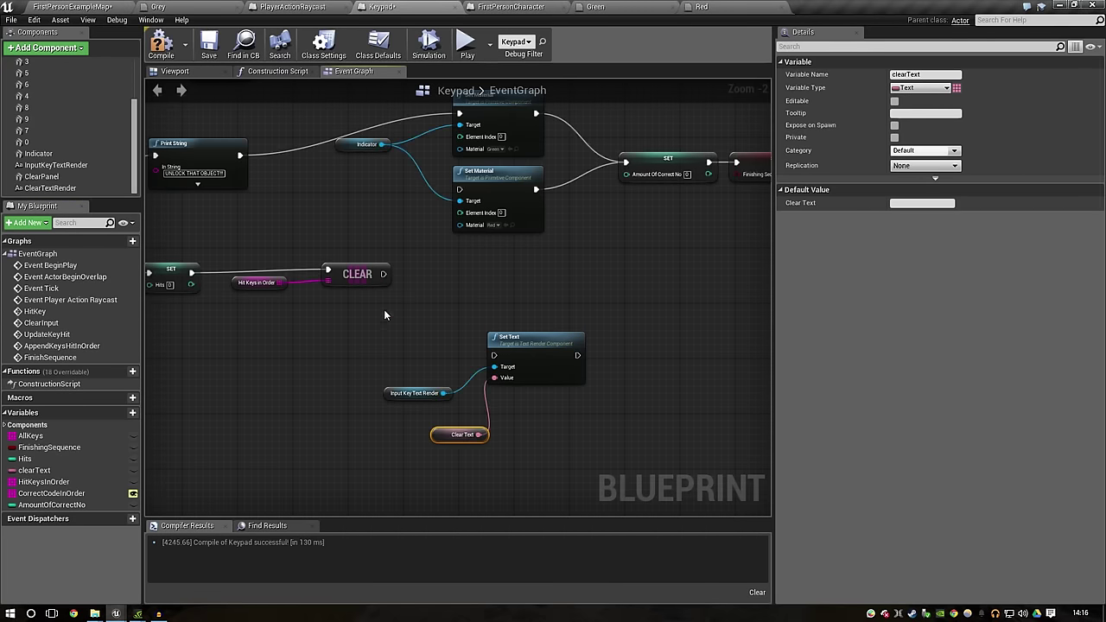
Step: Chain CLEAR into Set Text, then into the red Set Material, and regroup the clearing nodes
left_click_drag(383, 274, 493, 355)
right_click_drag(607, 290, 465, 315)
left_click_drag(437, 381, 459, 316)
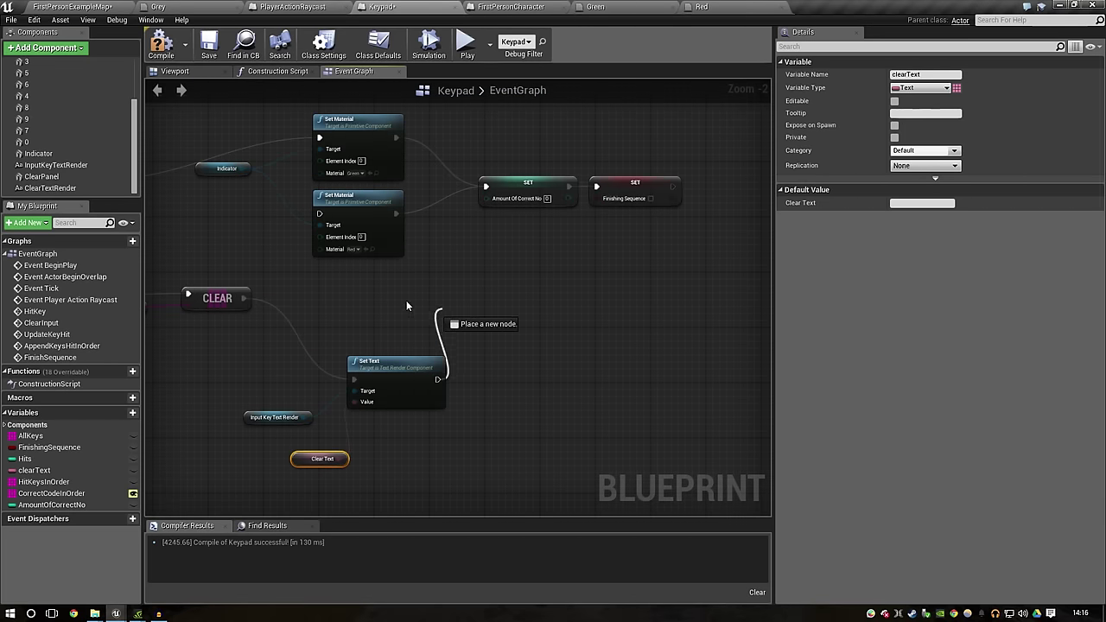
left_click_drag(460, 316, 321, 216)
right_click_drag(456, 287, 699, 294)
left_click_drag(338, 457, 689, 293)
left_click_drag(734, 375, 600, 424)
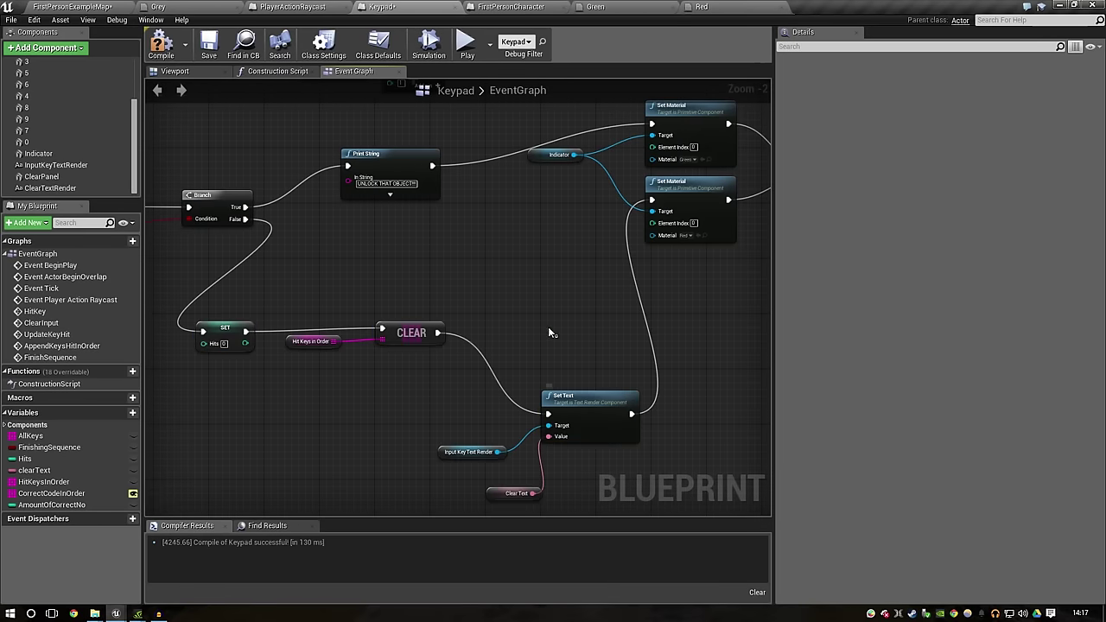
key("alt+p")
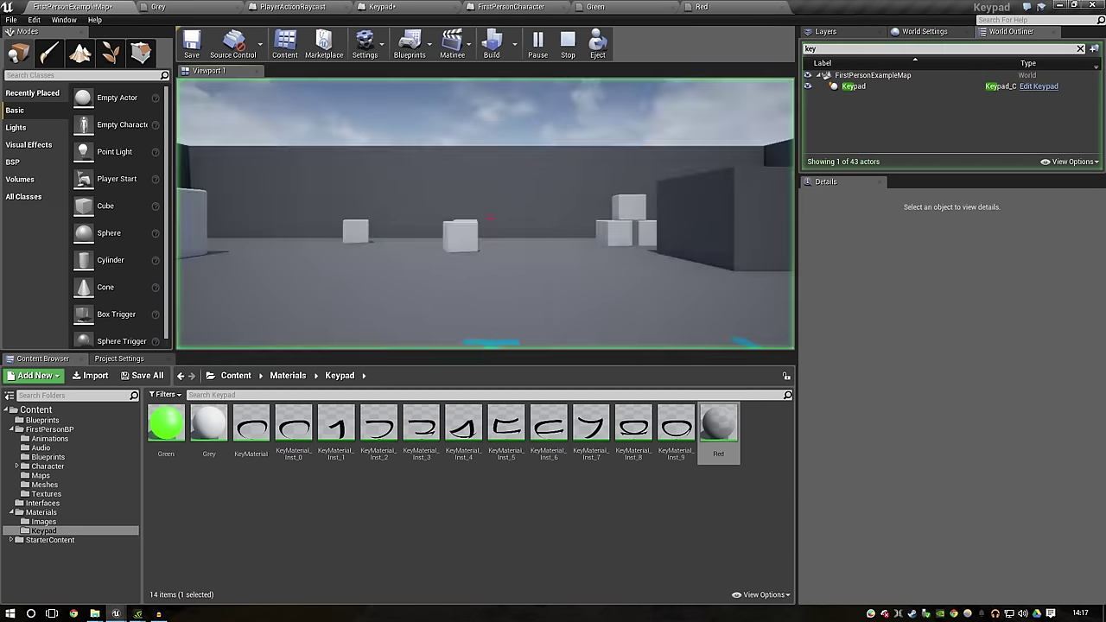
Step: Walk to the keypad and enter wrong codes like 1111, watching the display turn red and clear
key("w")
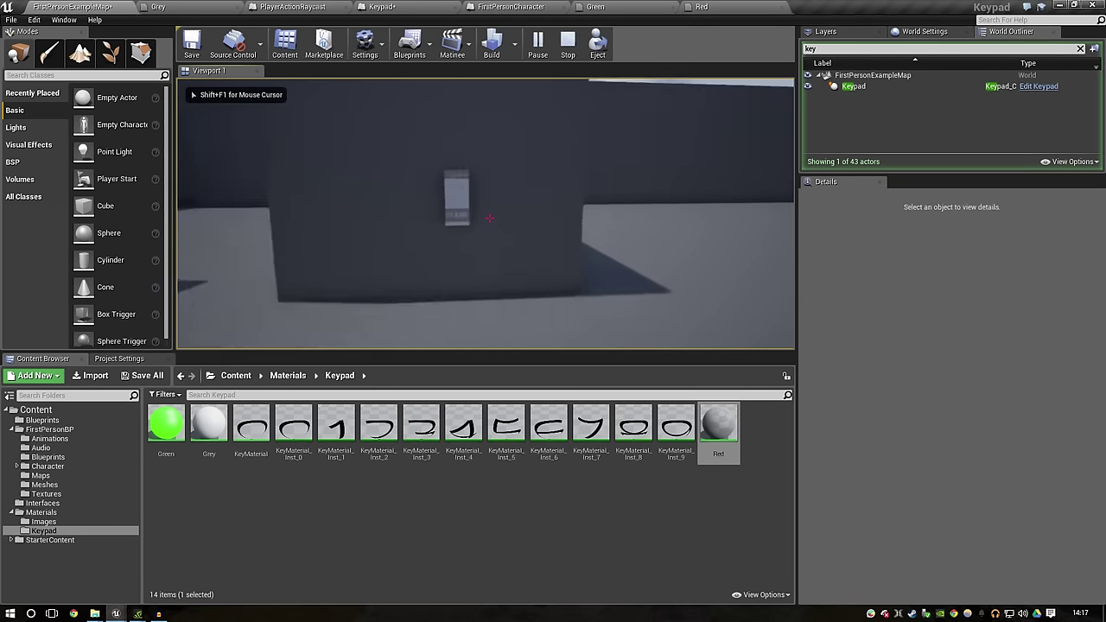
left_click(490, 218)
left_click(489, 217)
left_click(489, 218)
left_click(489, 218)
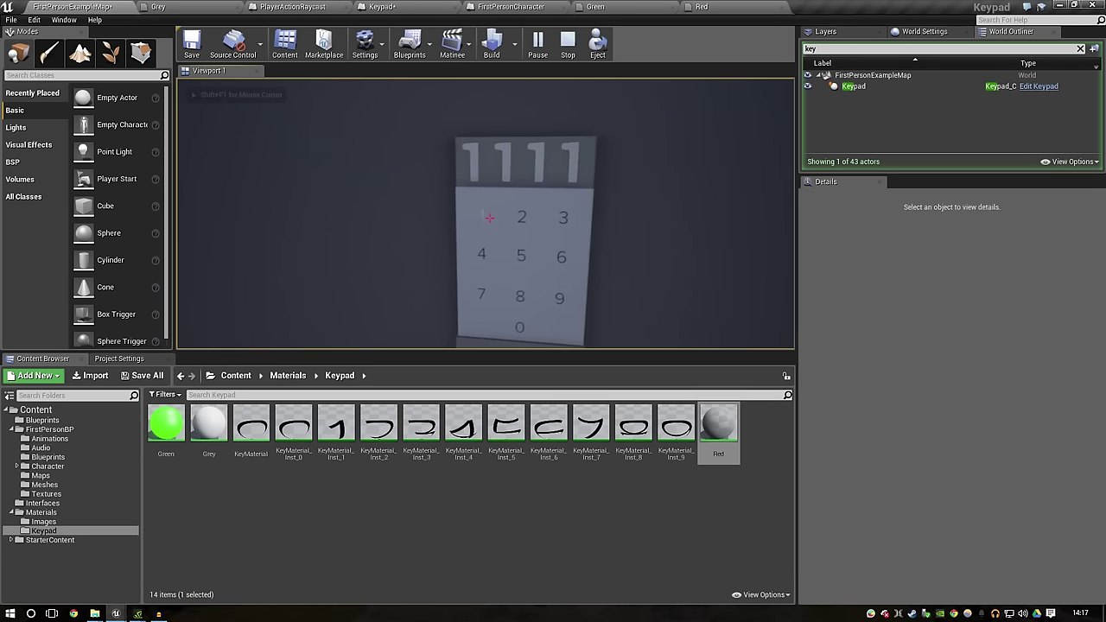
left_click(490, 217)
left_click(489, 217)
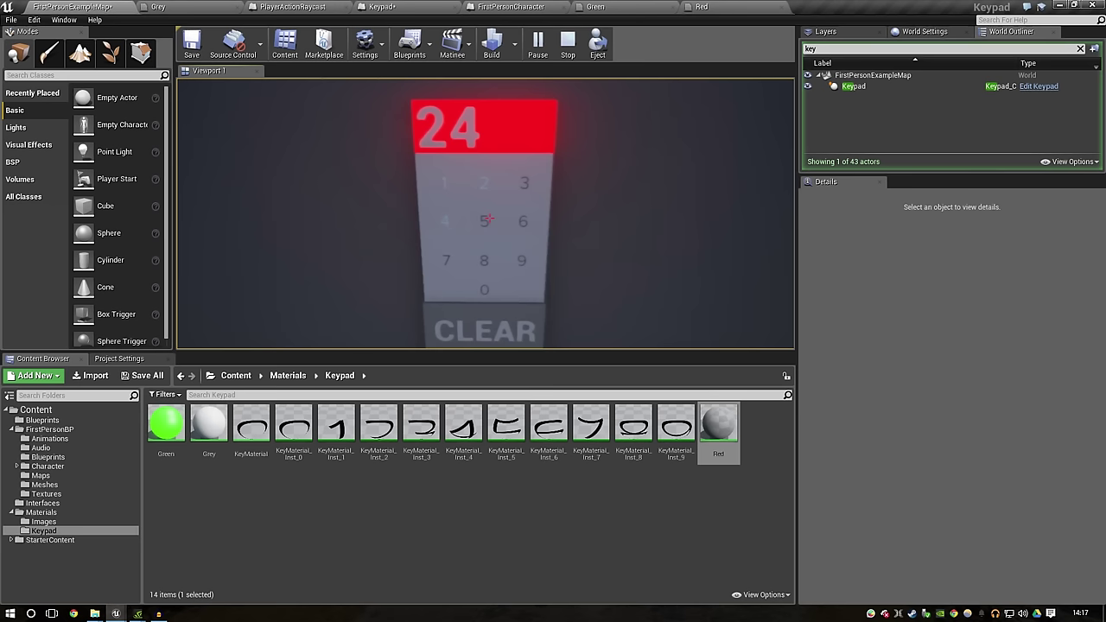
left_click(490, 218)
left_click(489, 218)
left_click(489, 218)
left_click(489, 218)
left_click(489, 218)
left_click(490, 218)
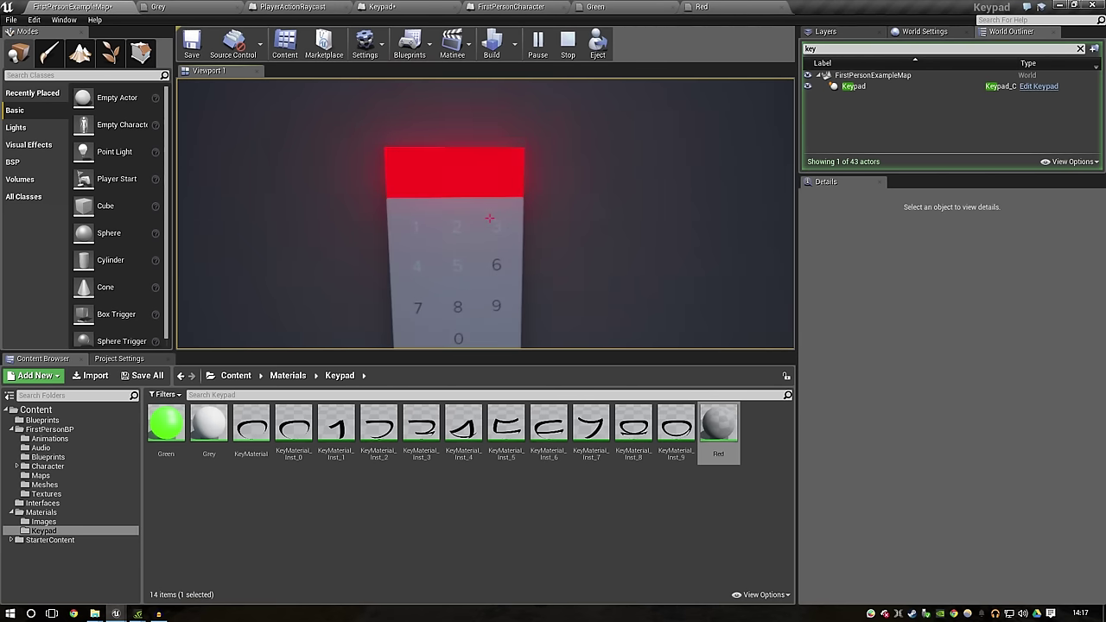
Step: Enter 4321 to turn the display green, then walk away and stop the play-test
left_click(489, 218)
left_click(489, 218)
left_click(489, 218)
left_click(489, 218)
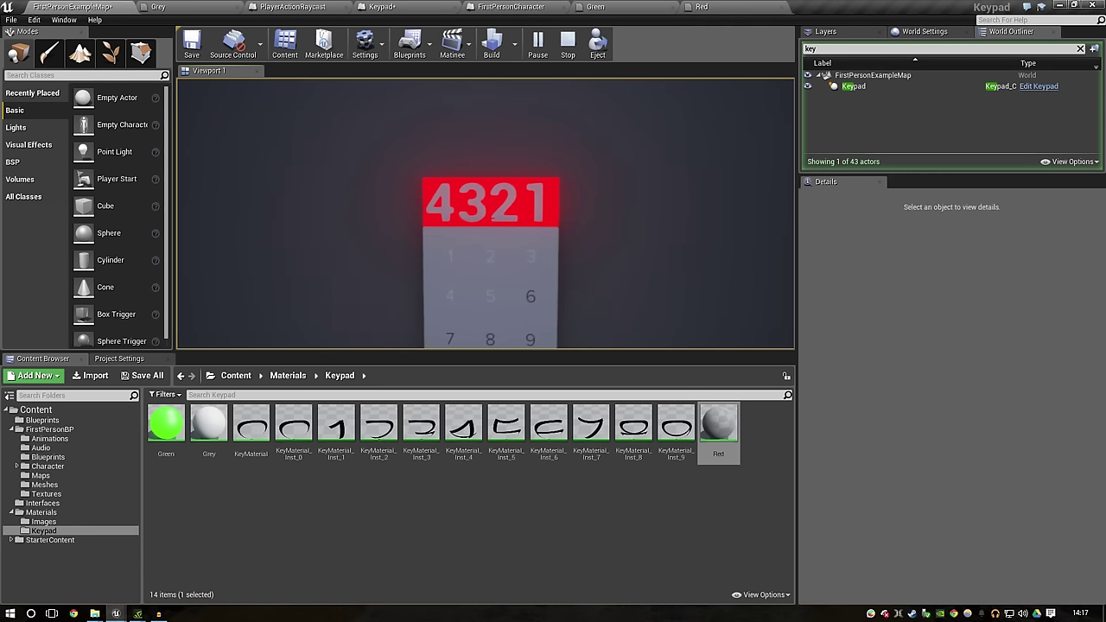
key("s")
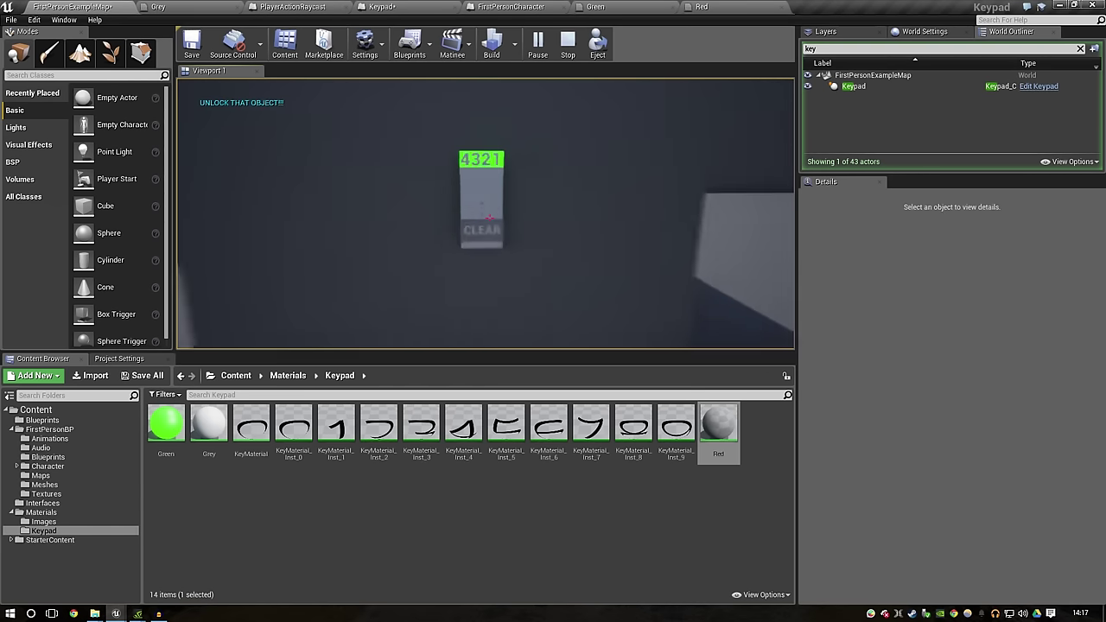
key("w")
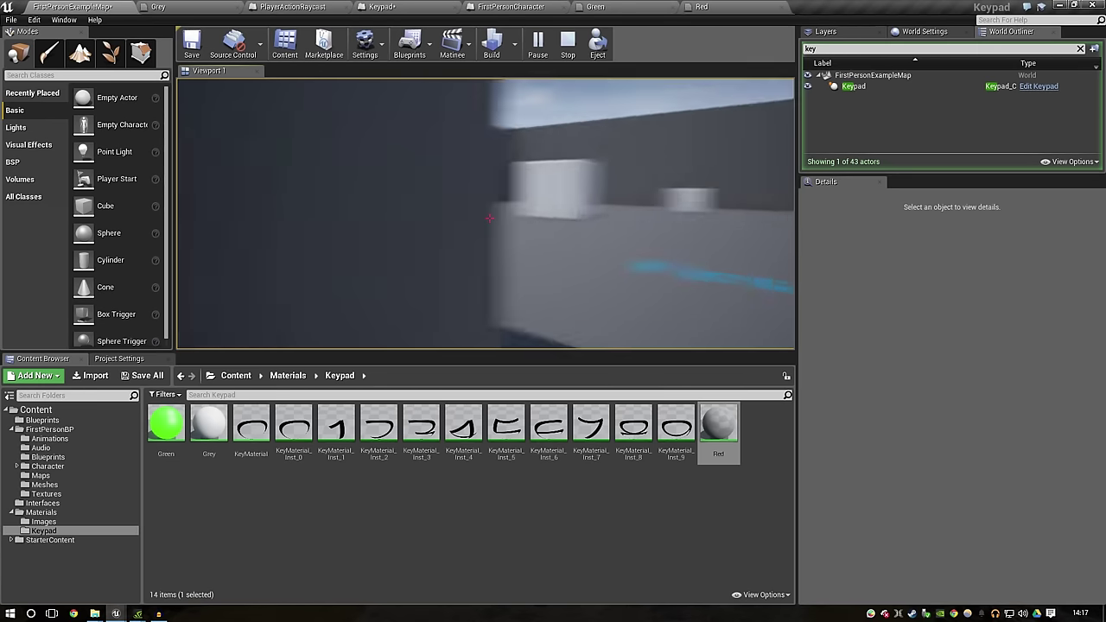
key("Escape")
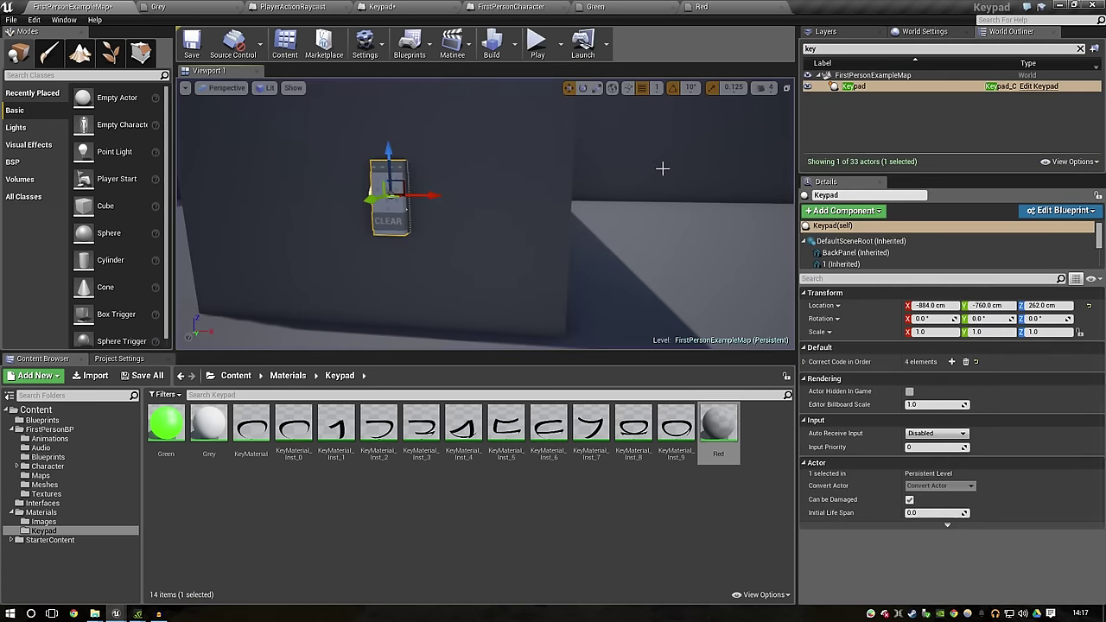
Step: Check the Green and Red material tabs, then save the Keypad Blueprint
left_click(510, 6)
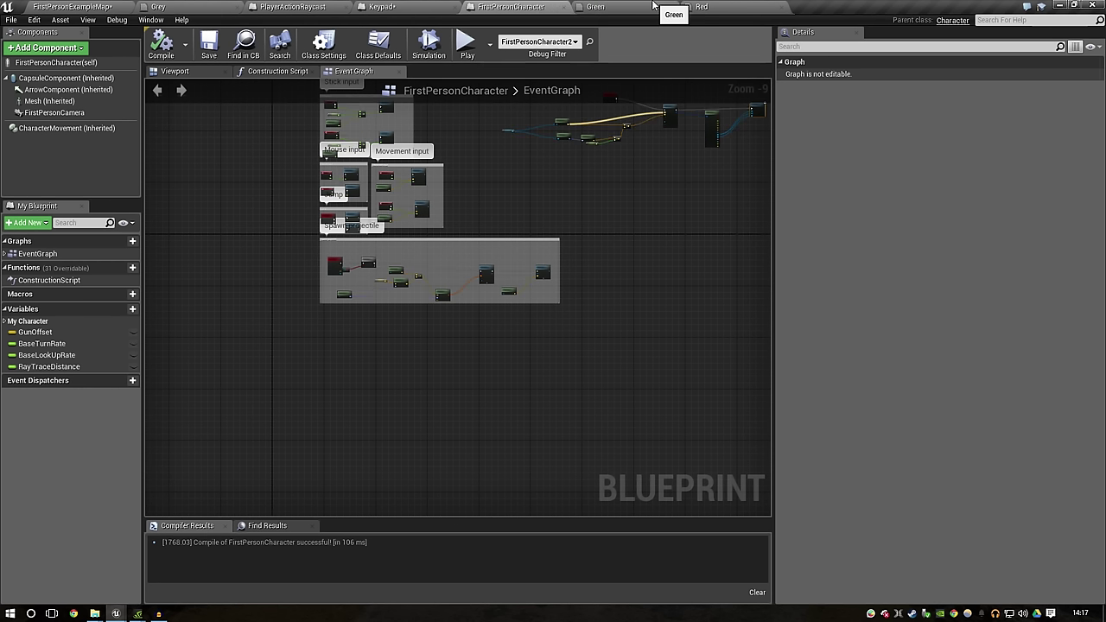
left_click(659, 6)
left_click(700, 6)
left_click(596, 6)
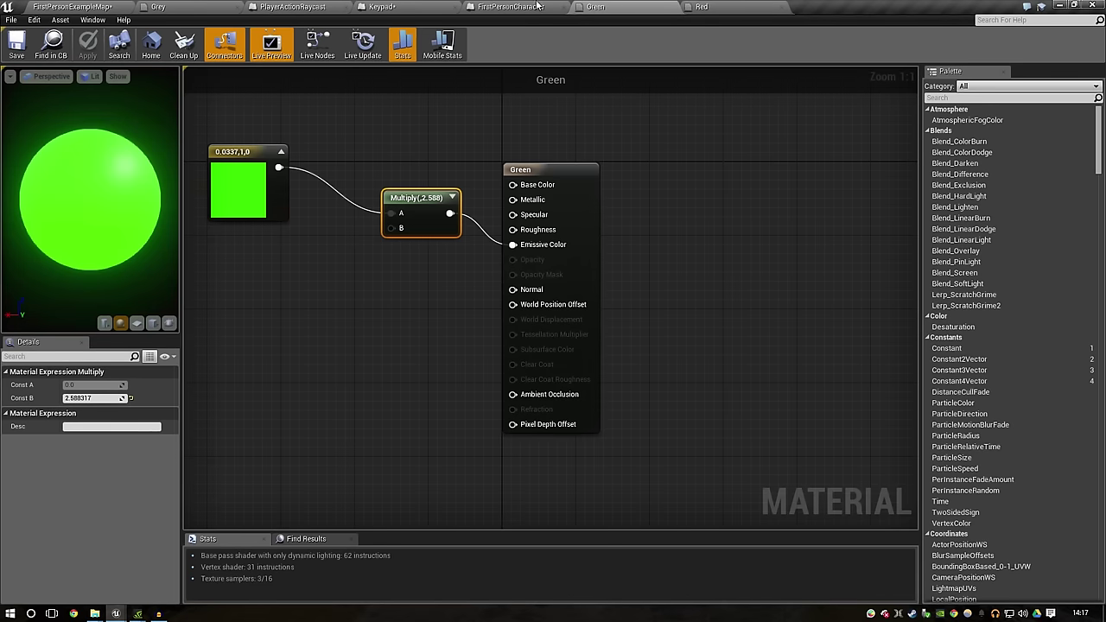
left_click(382, 6)
left_click(202, 49)
scroll(396, 253, "down", 2)
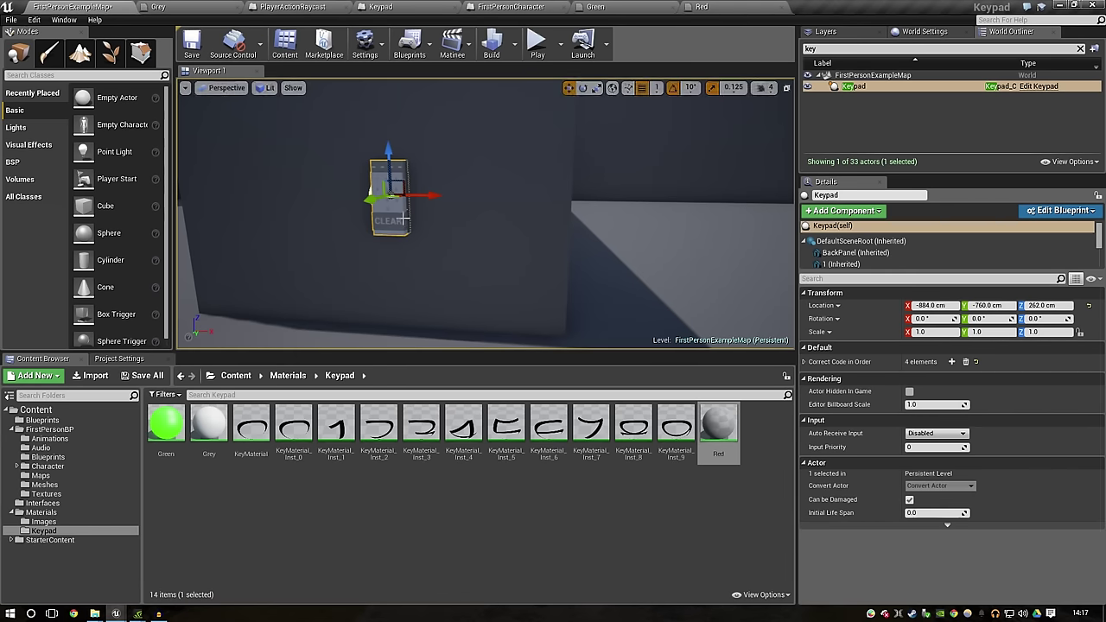
Step: Look over the FirstPersonCharacter Blueprint graph and go back to the level editor
left_click(519, 6)
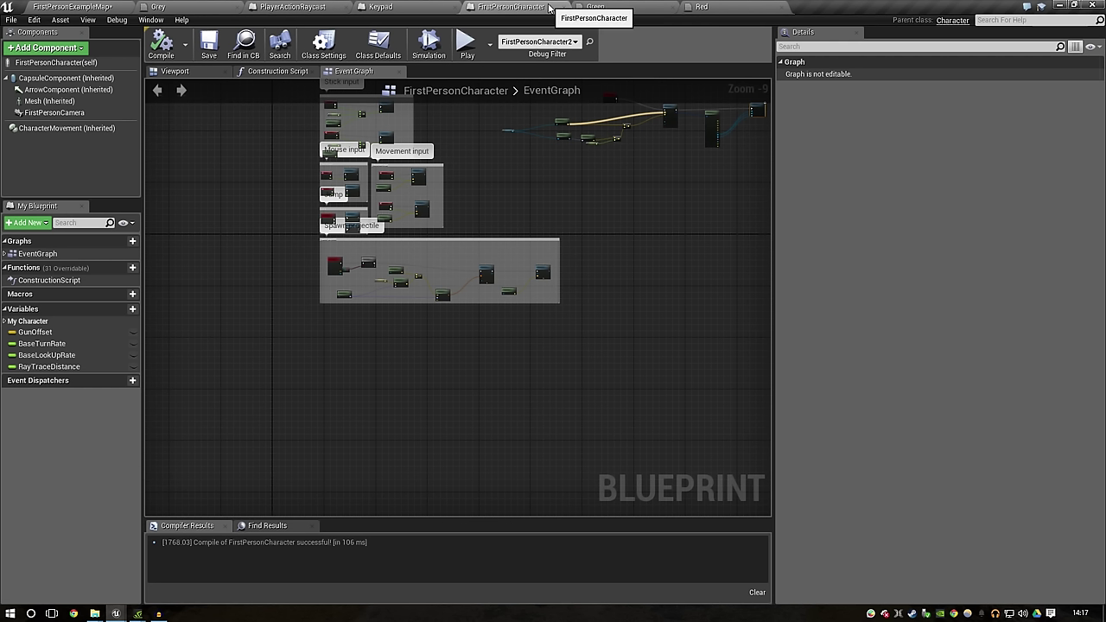
left_click(628, 6)
left_click(104, 6)
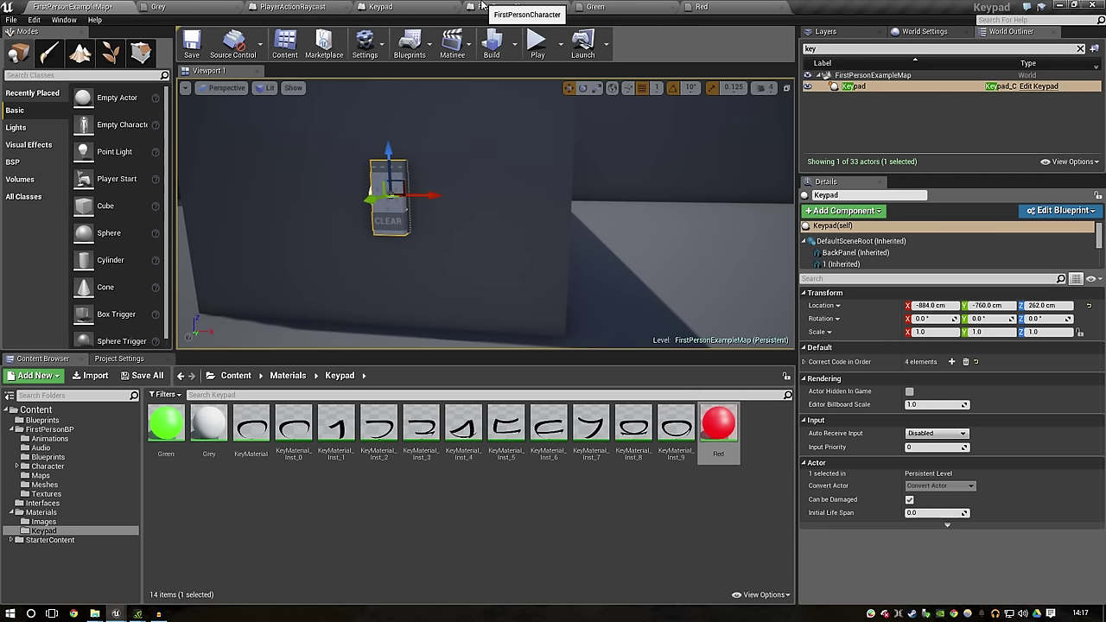
left_click(489, 7)
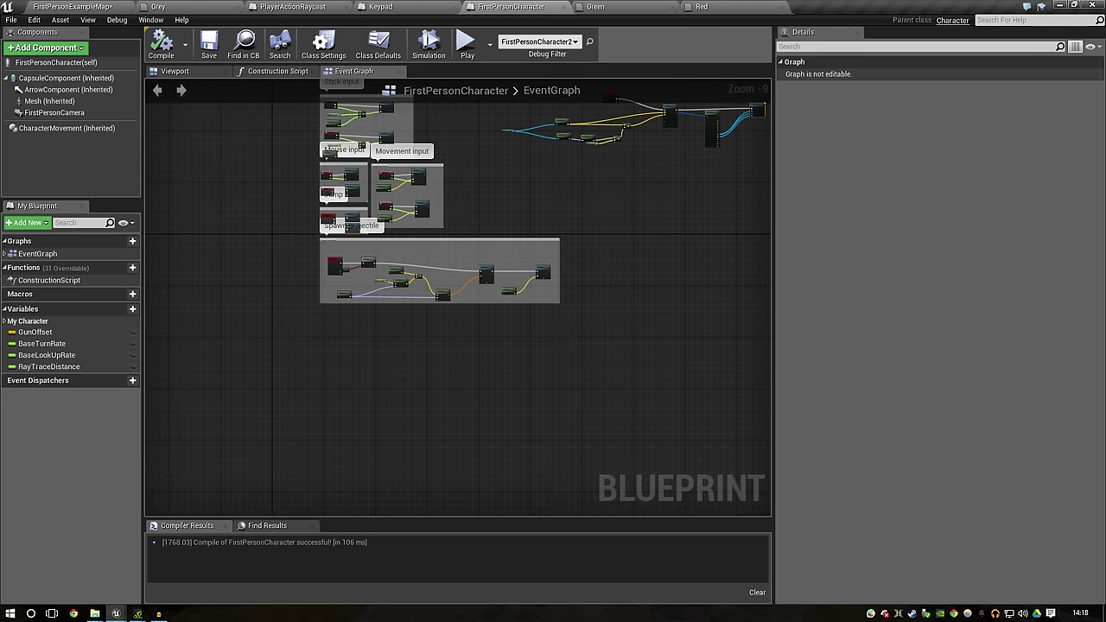
right_click_drag(605, 220, 448, 364)
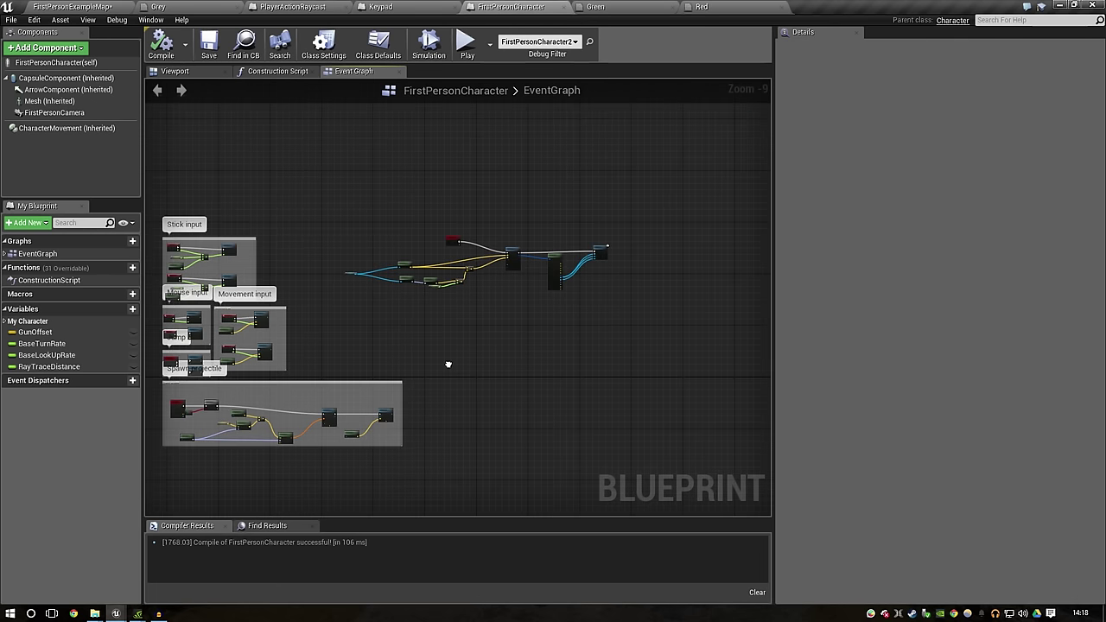
left_click(134, 7)
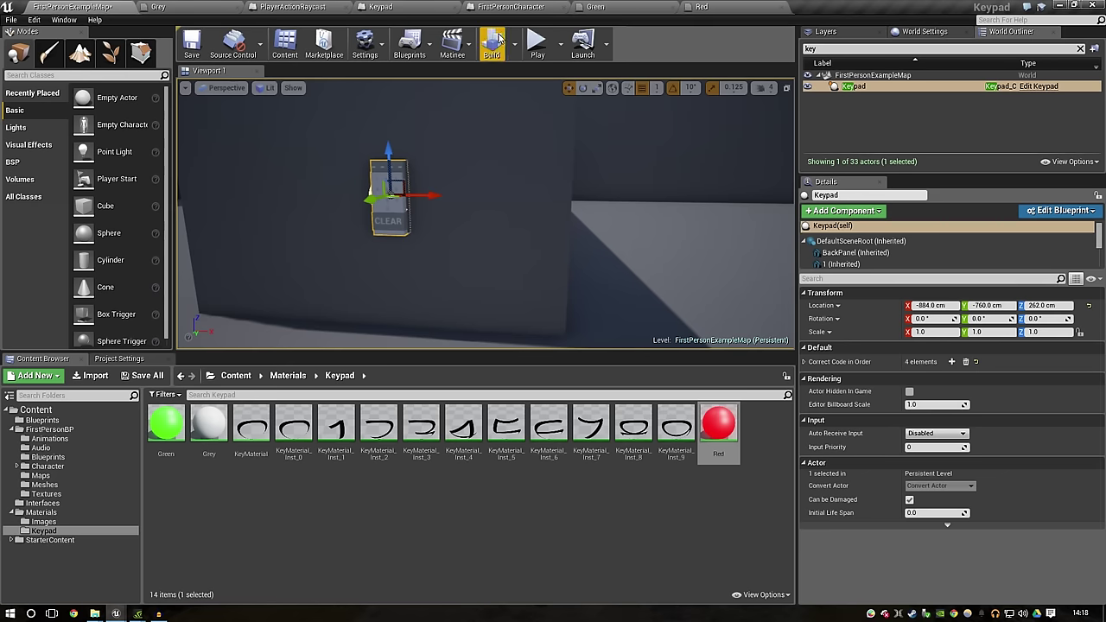
left_click(538, 43)
key("w")
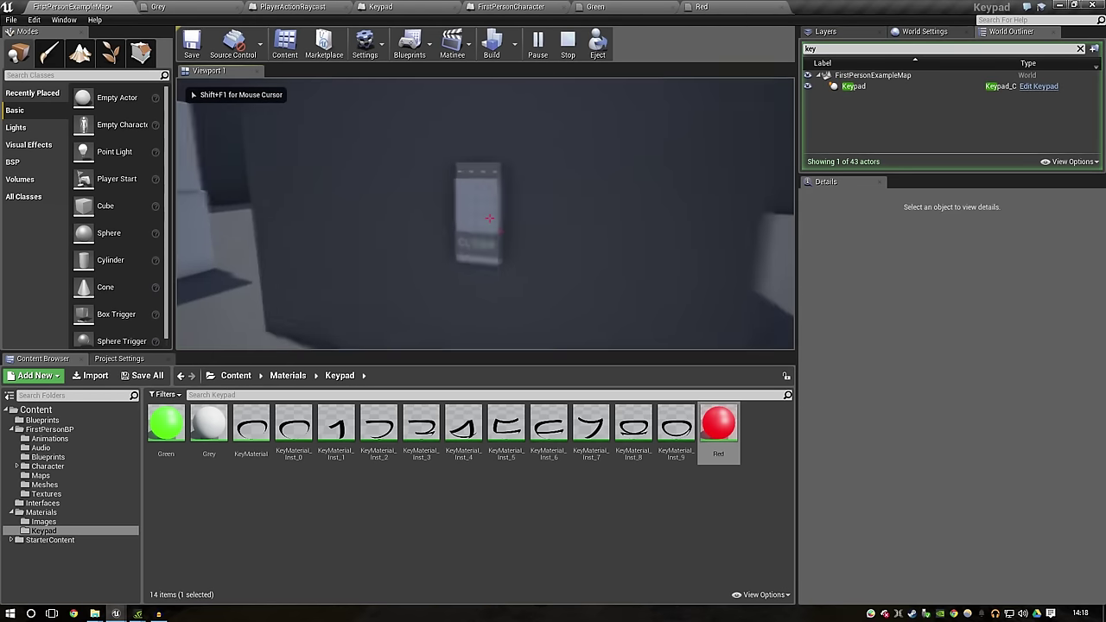
left_click(490, 218)
left_click(490, 218)
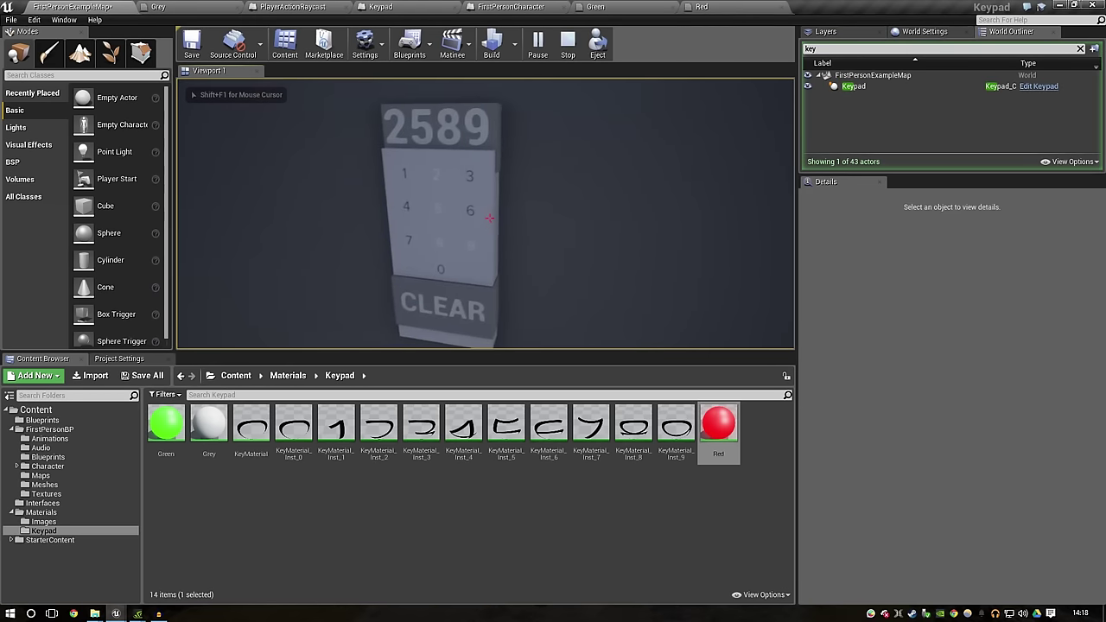
left_click(490, 218)
left_click(490, 218)
left_click(489, 218)
left_click(489, 218)
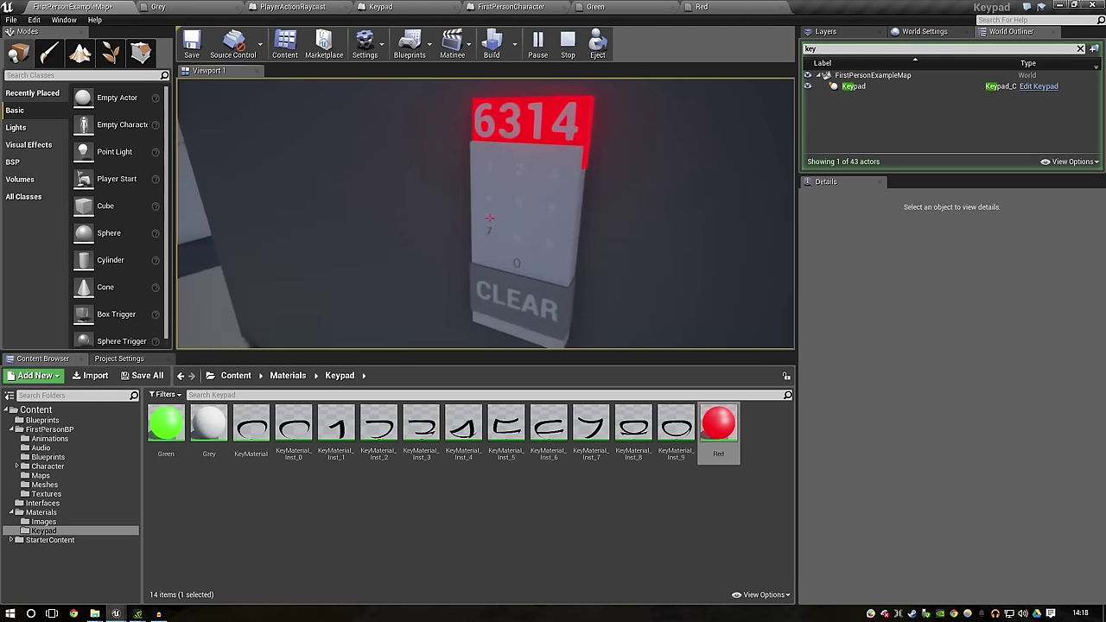
left_click(490, 218)
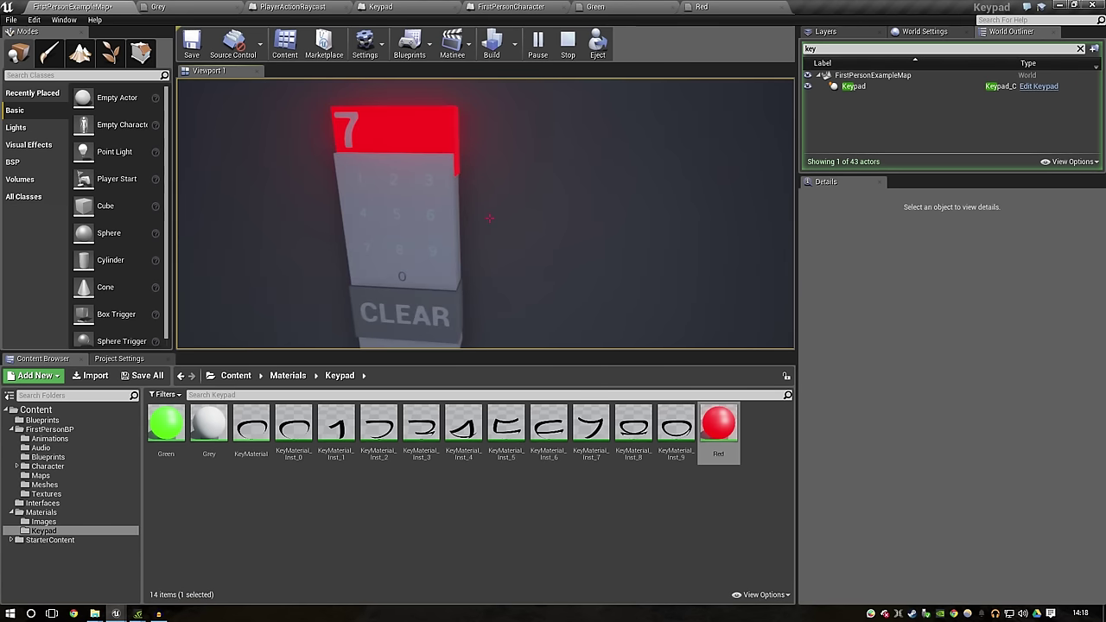
key("Escape")
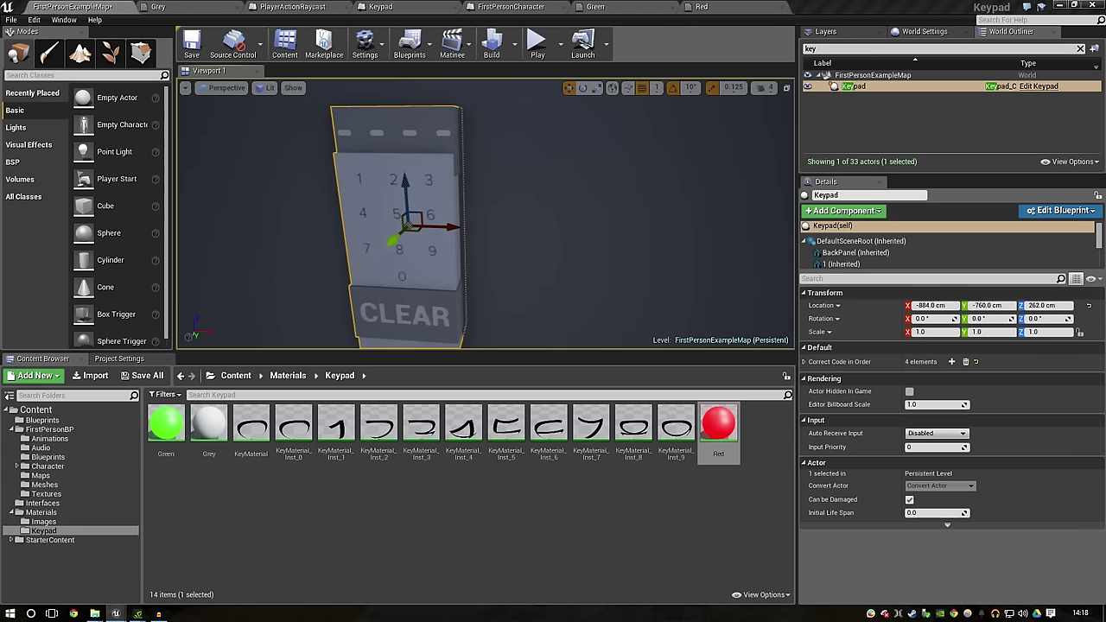
left_click(381, 6)
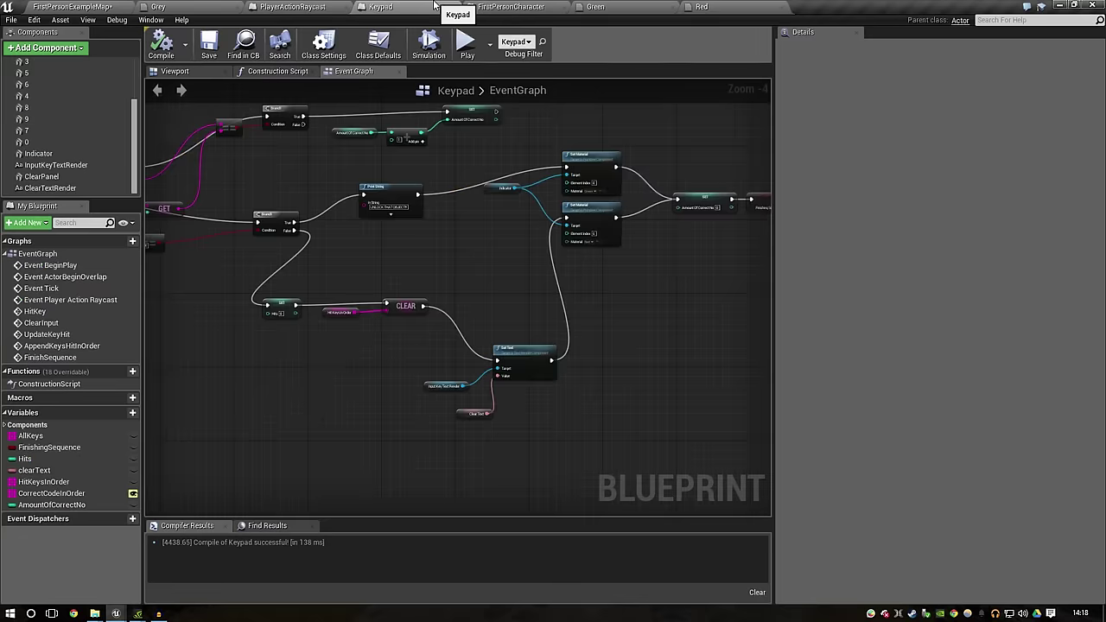
Step: Add a custom event named SetNumbersDefaultColour and move it up-left in the graph
scroll(501, 211, "down", 4)
scroll(483, 228, "down", 4)
scroll(179, 444, "up", 2)
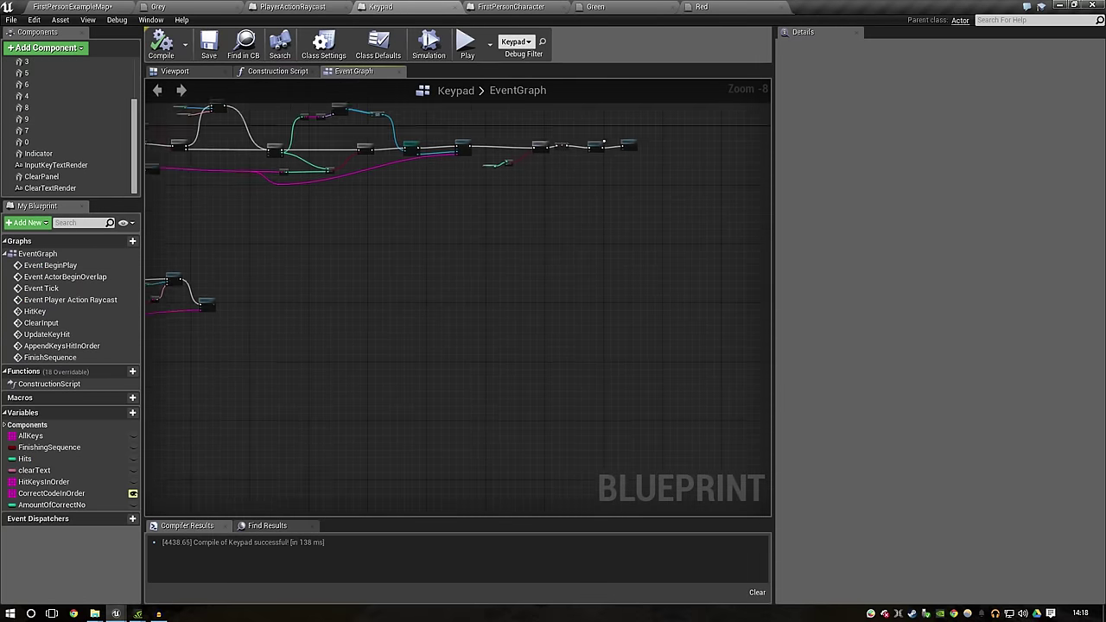
scroll(378, 341, "down", 2)
right_click(378, 341)
type("custom e")
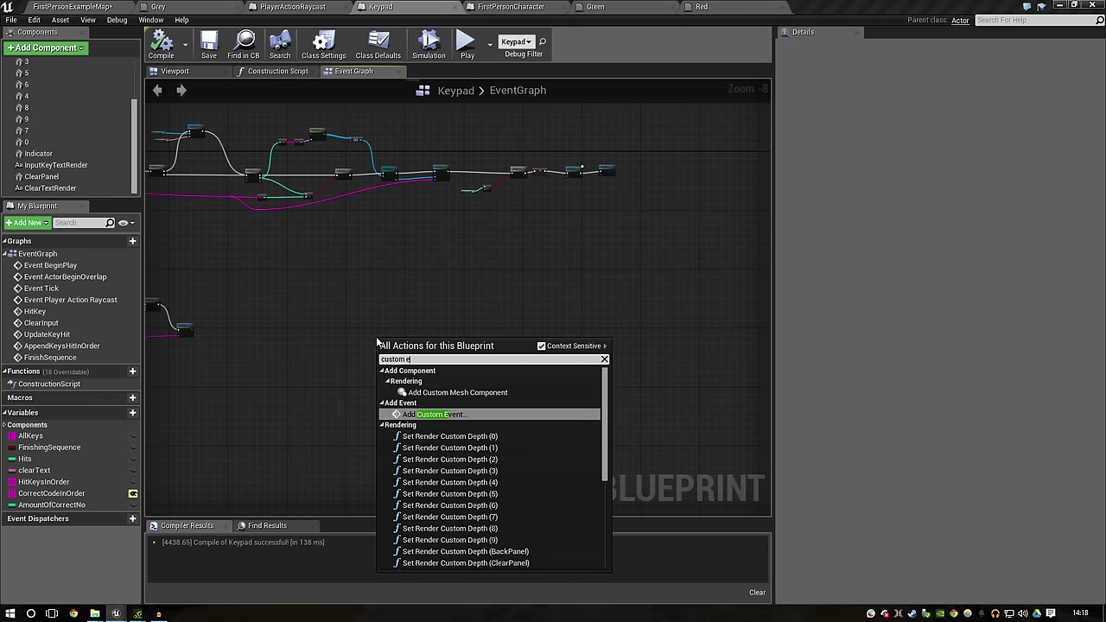
key("Return")
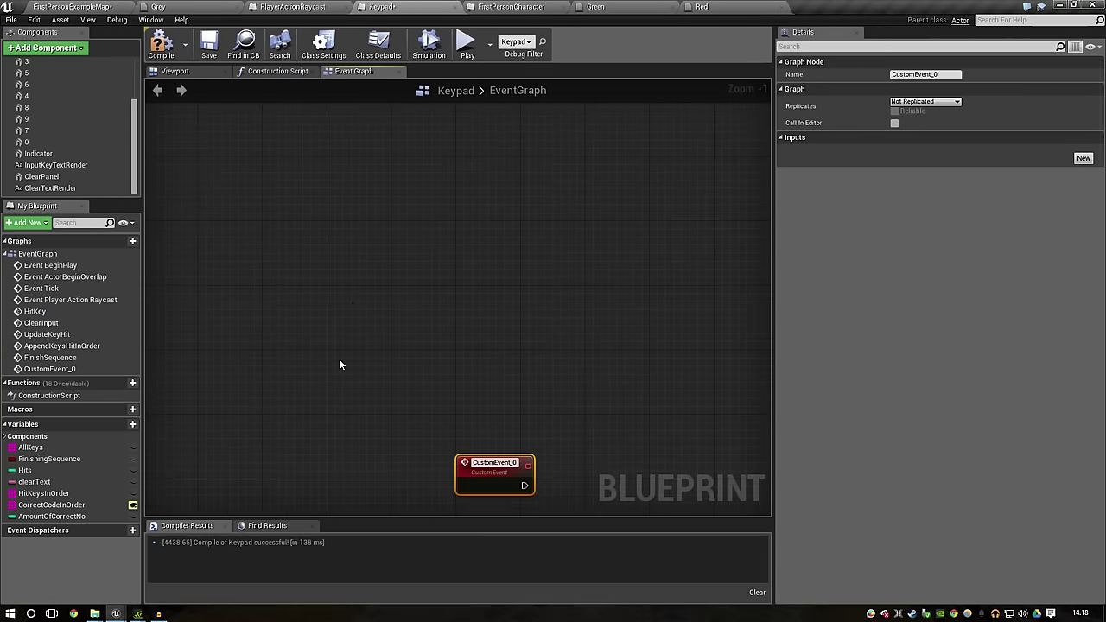
left_click(497, 467)
type("SetNumbersDefaultCol")
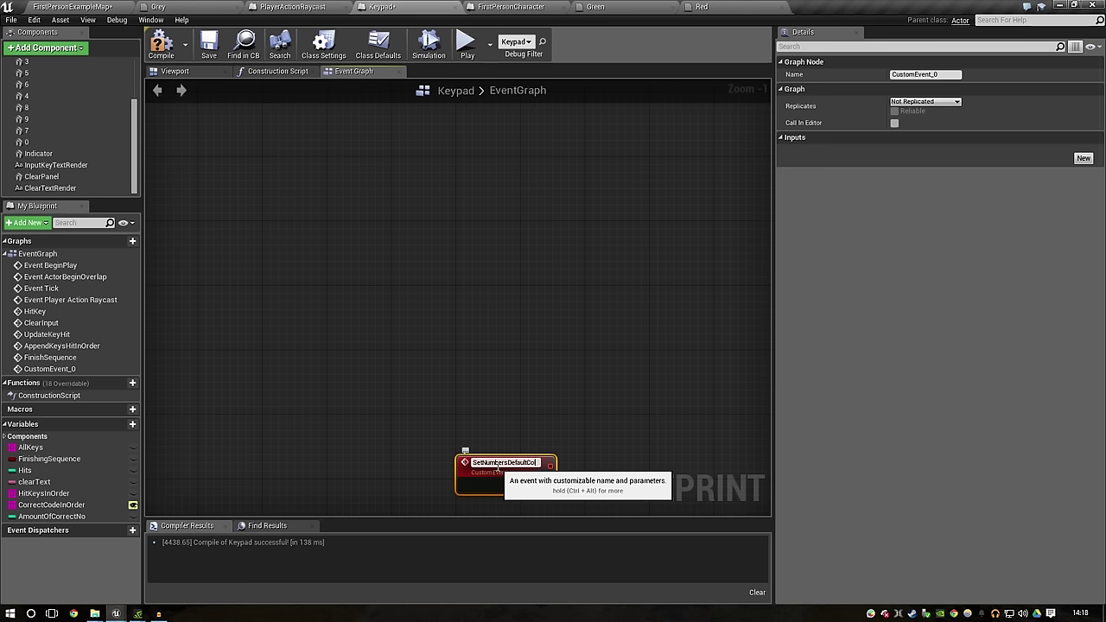
type("our")
key("Return")
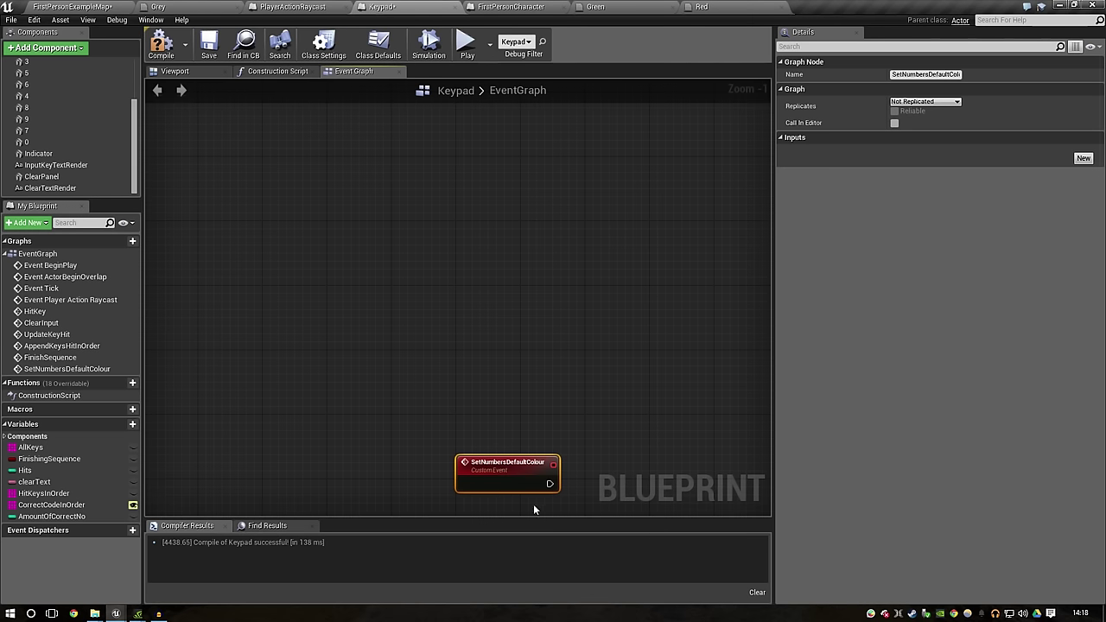
left_click_drag(529, 482, 399, 313)
left_click(468, 302)
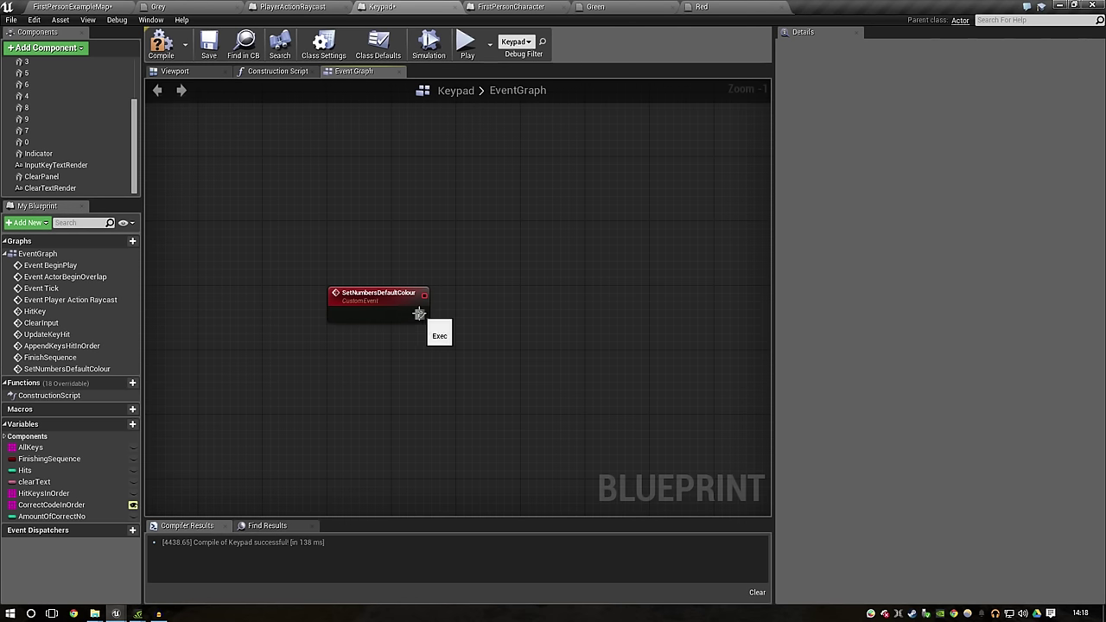
Step: Drive a new ForLoop node from the event's execution output
left_click_drag(454, 305, 620, 266)
type("for loop")
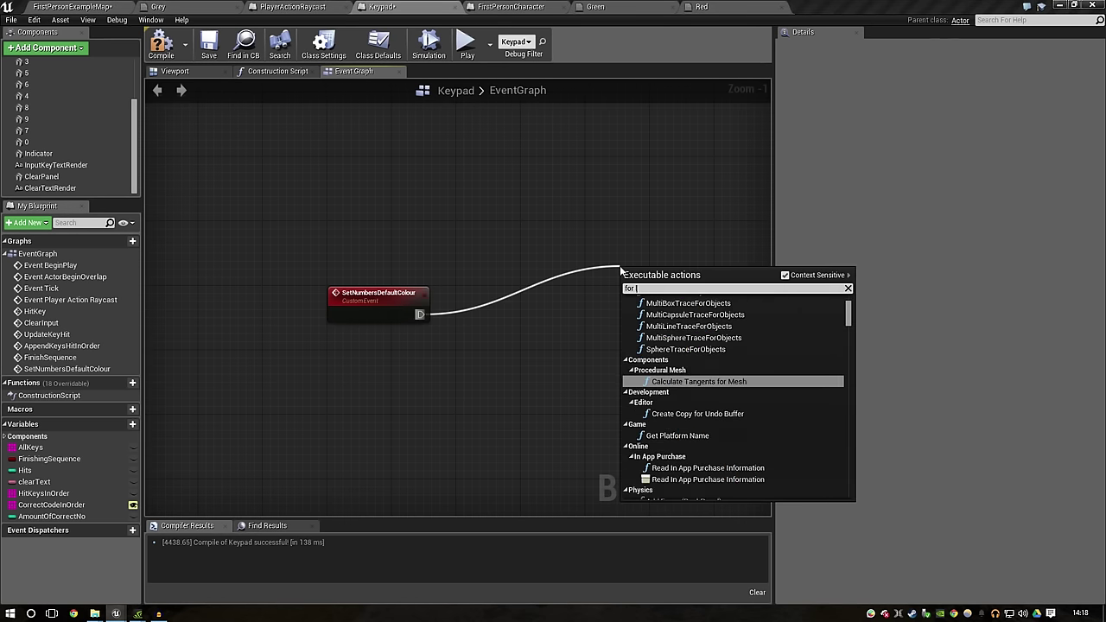
key("Return")
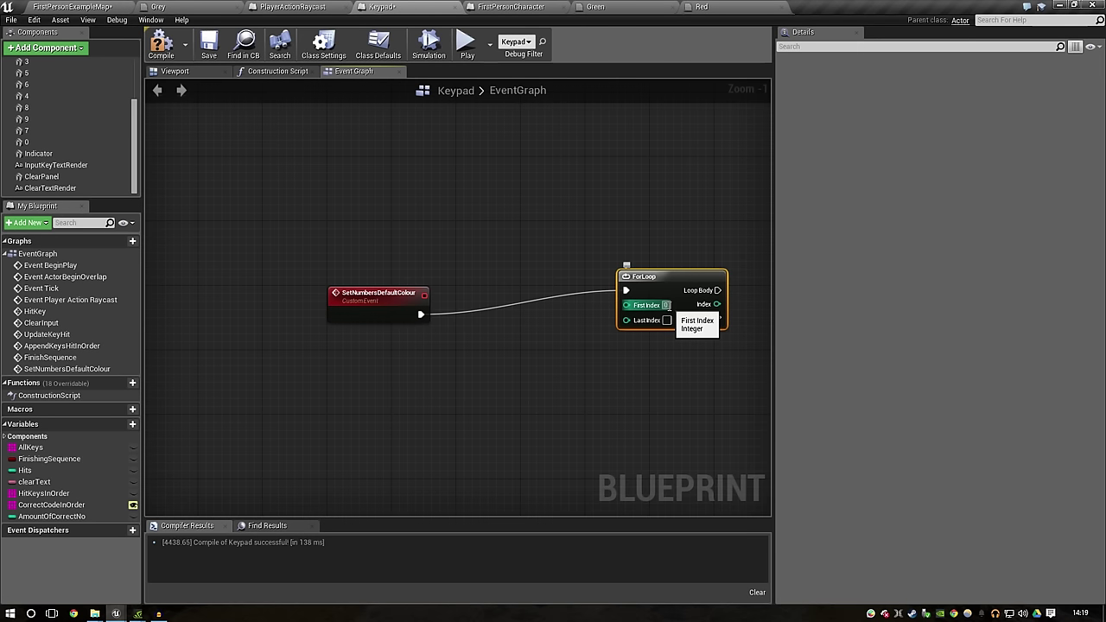
type("9")
Step: Convert the ForLoop Index with ToString (int), undoing a mistaken Get Substring node
left_click_drag(665, 313, 569, 337)
left_click_drag(639, 332, 724, 330)
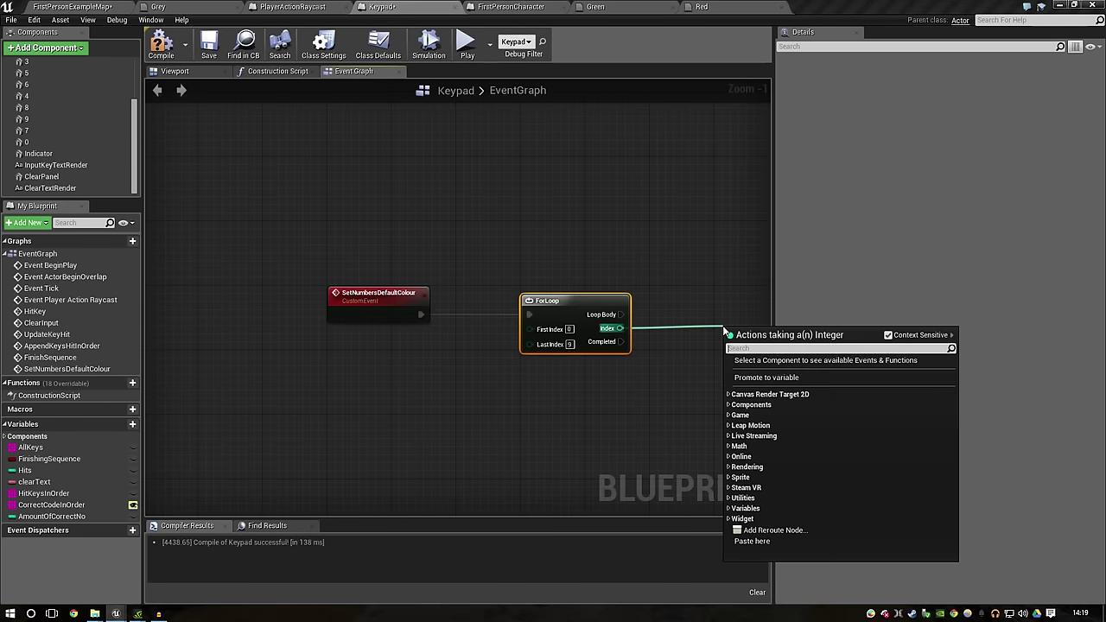
type("substring")
left_click(761, 415)
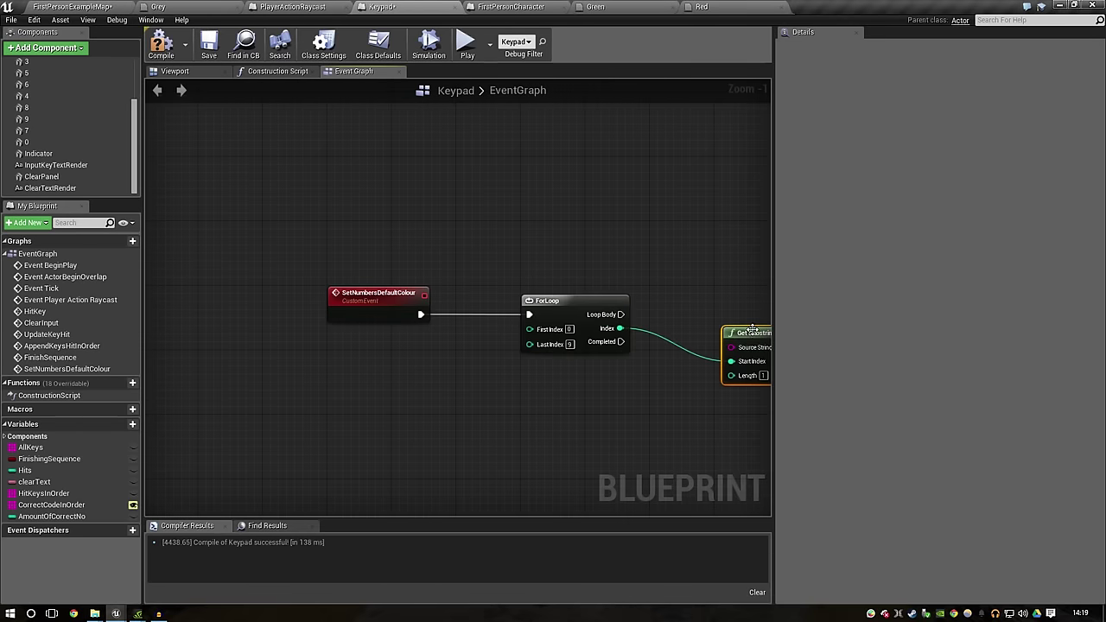
key("ctrl+z")
left_click_drag(605, 300, 523, 301)
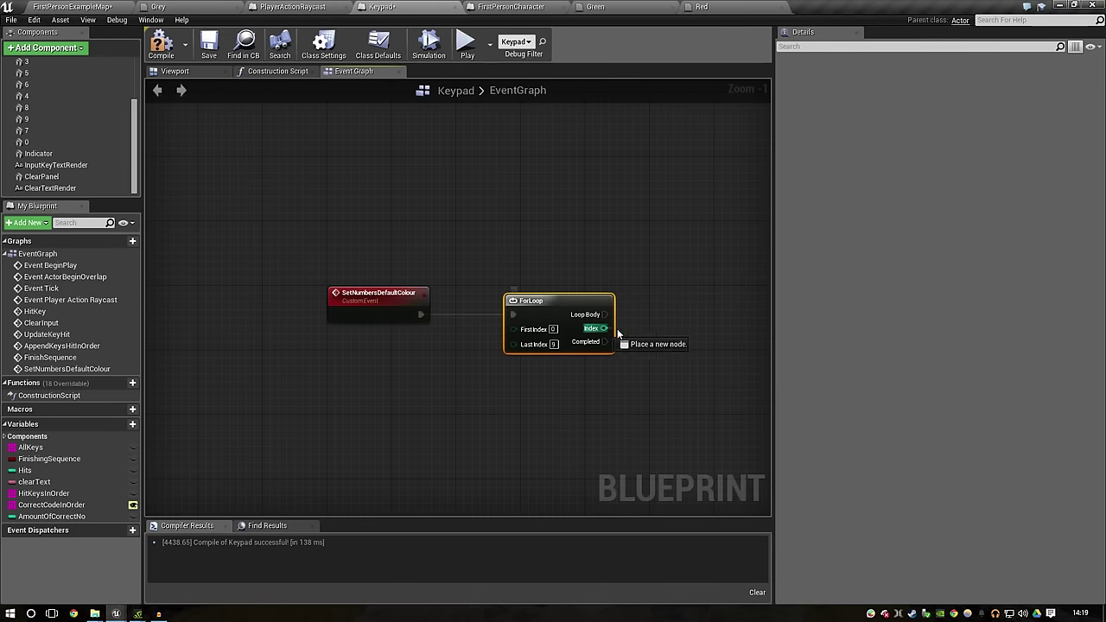
left_click_drag(603, 328, 696, 325)
type("tostring")
key("Return")
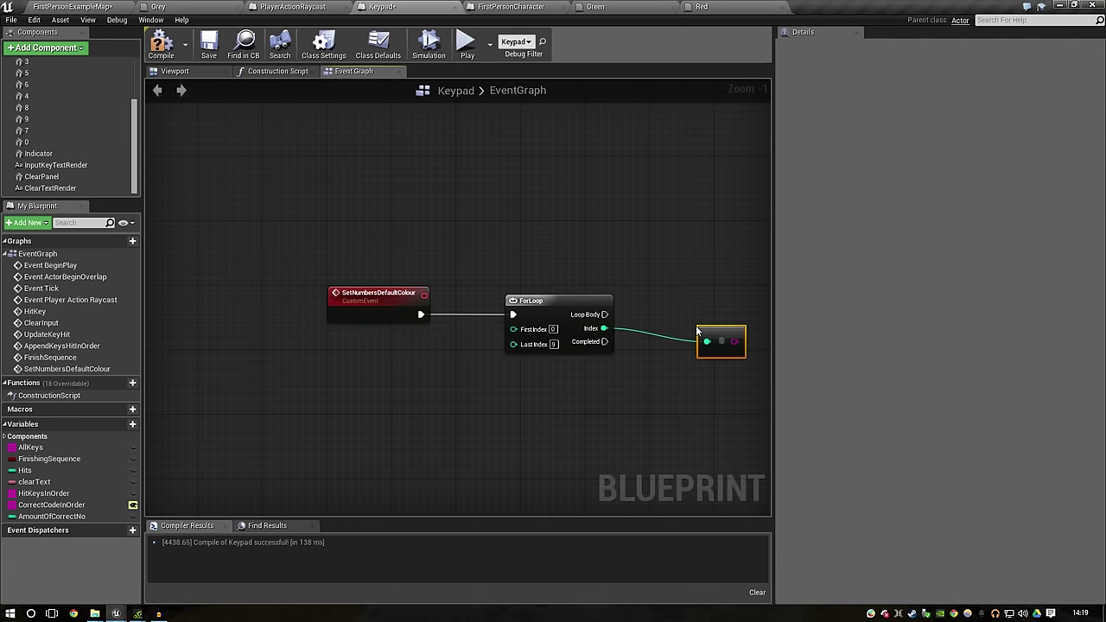
left_click_drag(725, 338, 677, 323)
right_click_drag(669, 291, 419, 294)
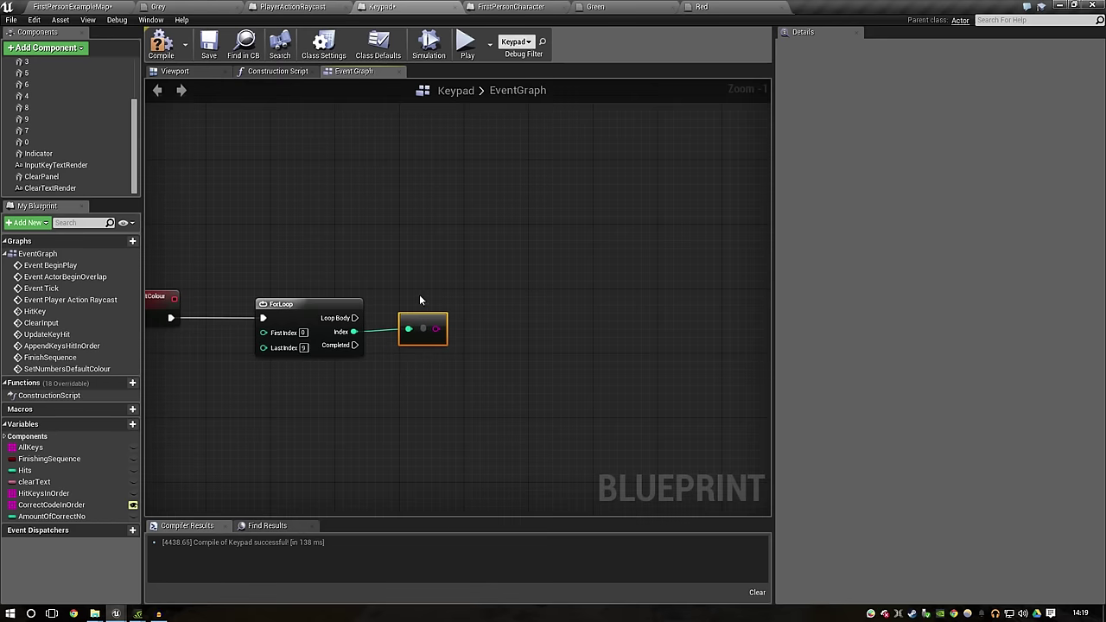
Step: Add Get Components by Tag with the converted index as Tag and class Actor Component
right_click(534, 296)
type("get")
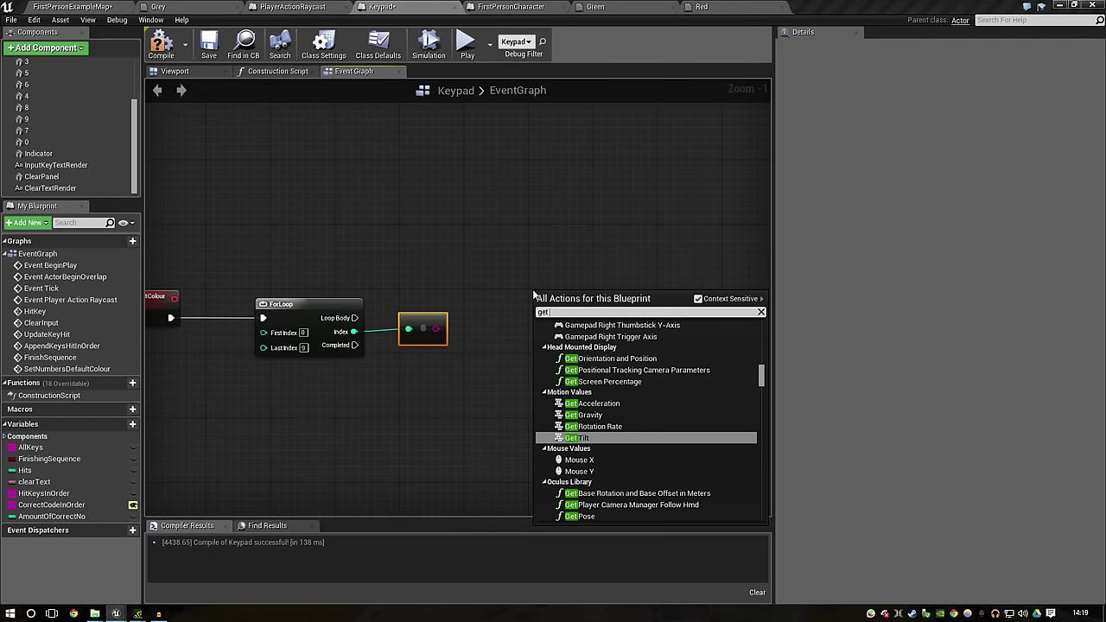
type(" components")
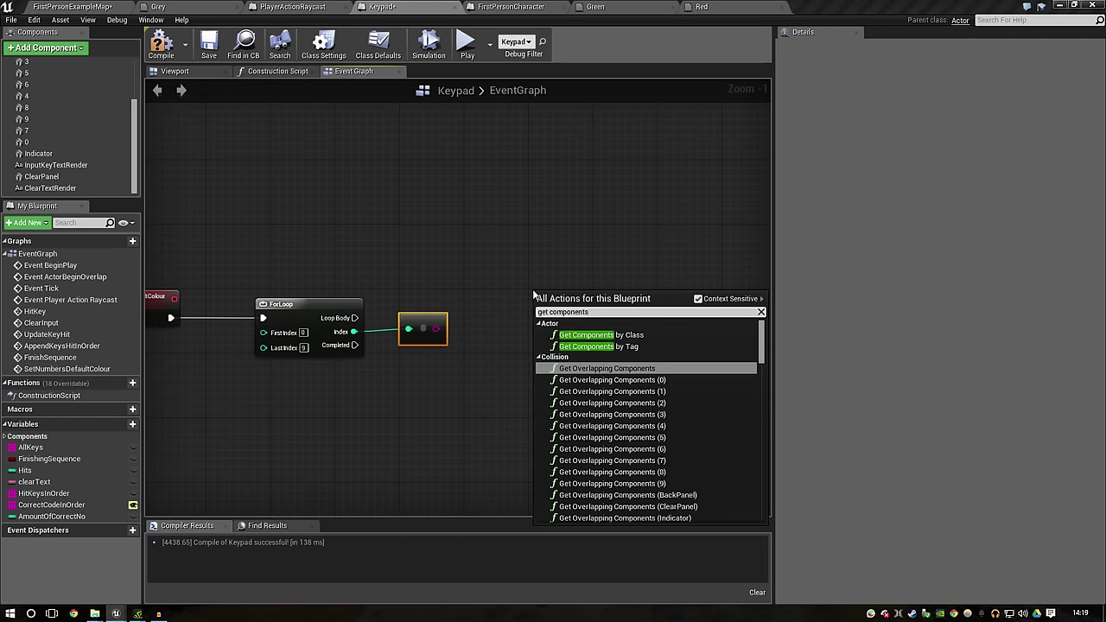
key("Up")
key("Return")
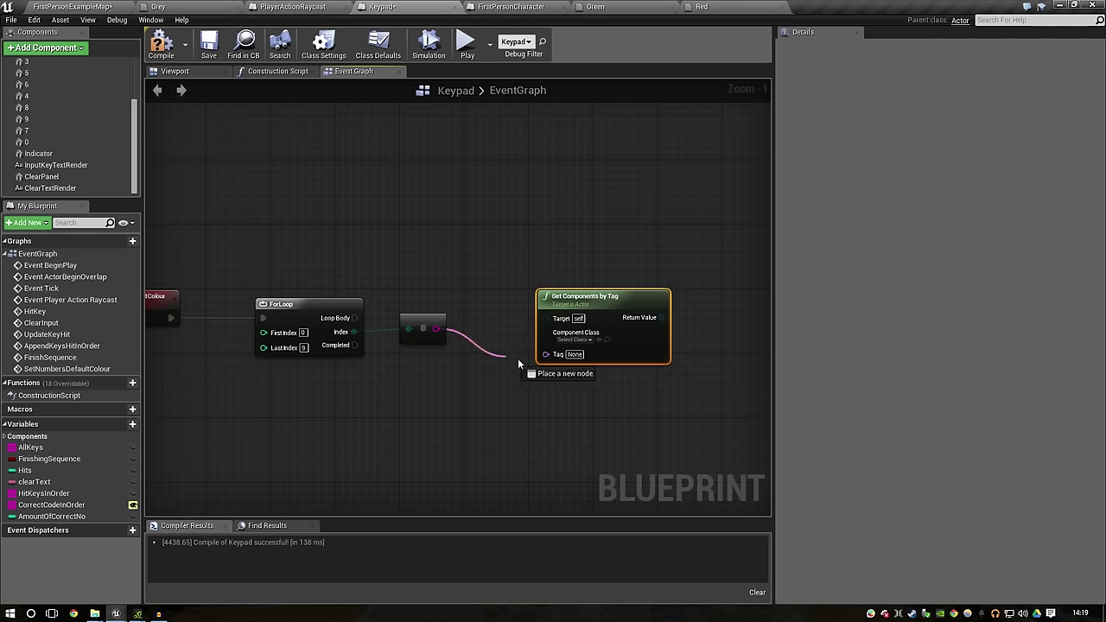
mouse_move(437, 330)
left_mouse_down()
mouse_move(546, 354)
mouse_move(498, 339)
mouse_move(499, 360)
left_mouse_up()
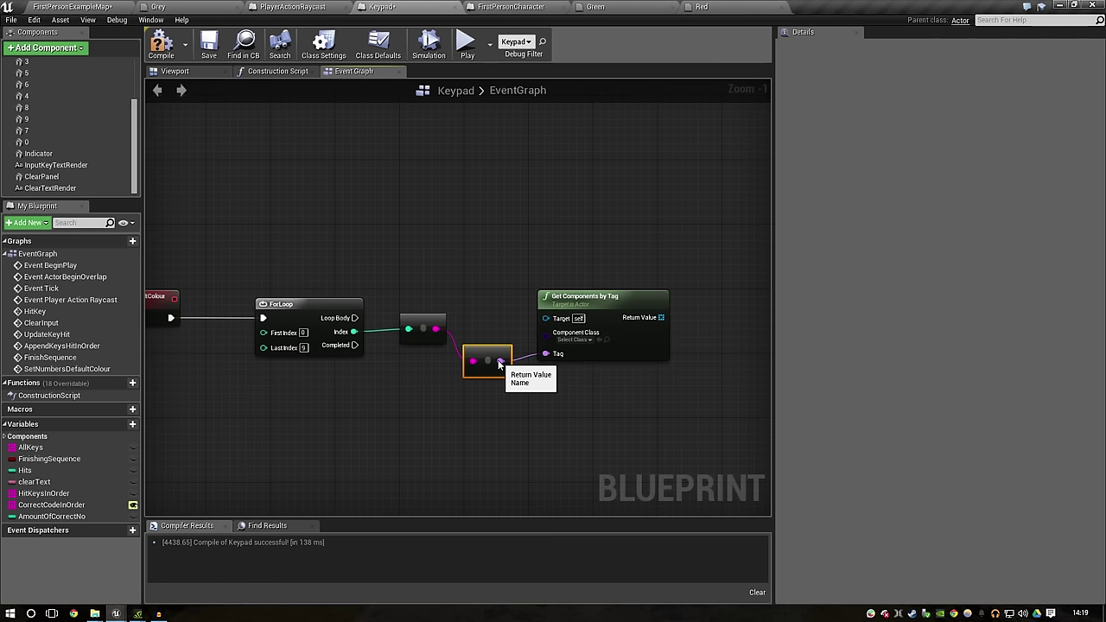
left_click_drag(438, 327, 430, 350)
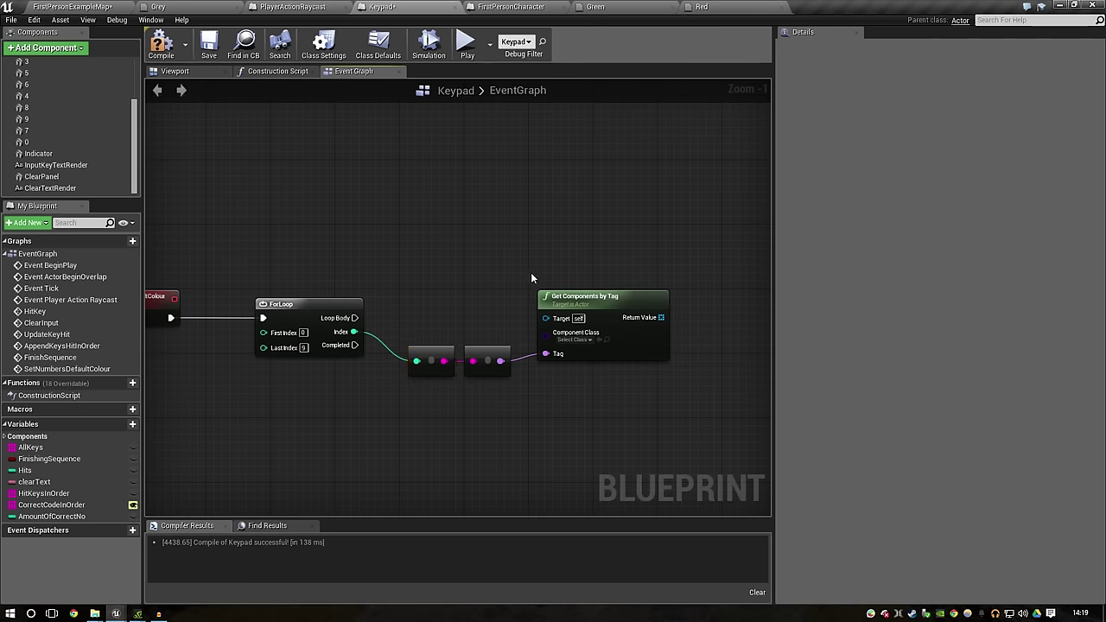
left_click(591, 340)
type("actor comp")
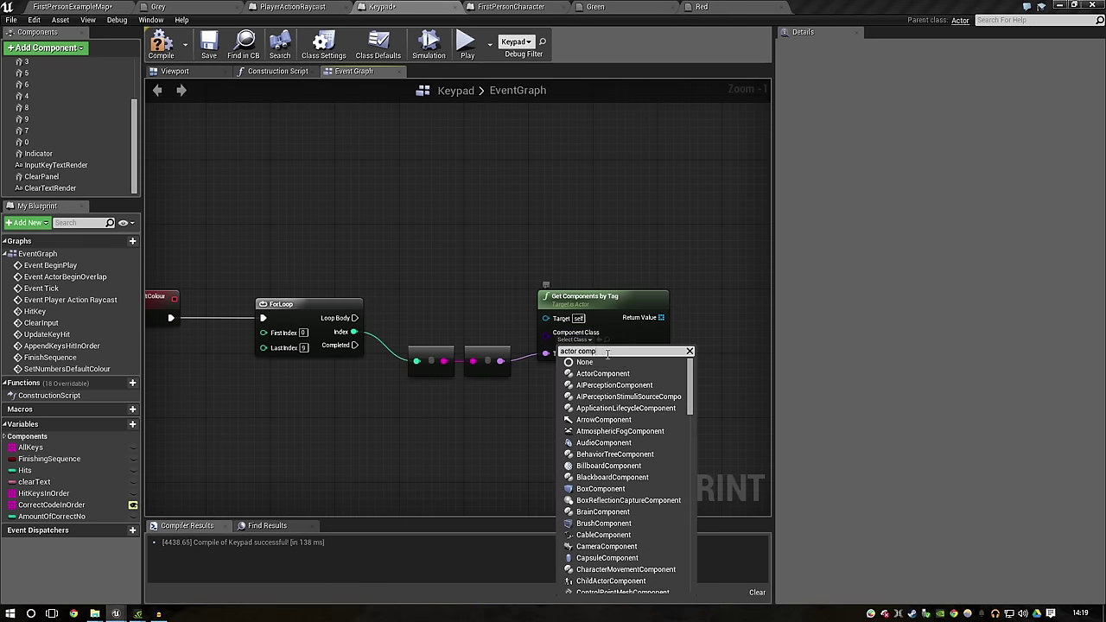
left_click(603, 374)
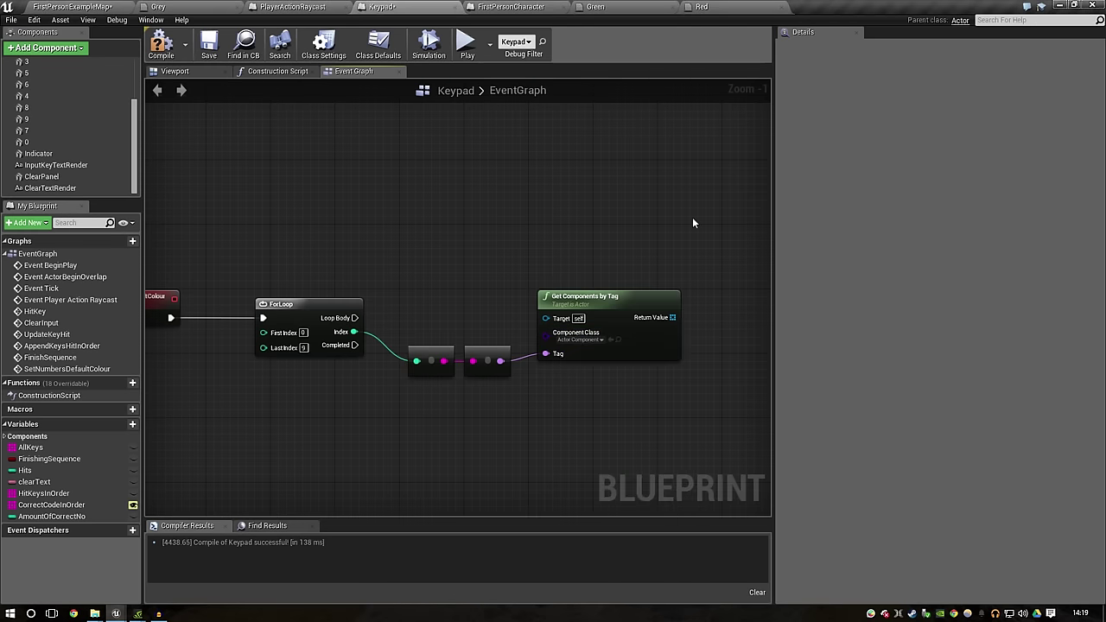
Step: Add an array GET node on Get Components by Tag's returned components
right_click_drag(691, 275, 507, 389)
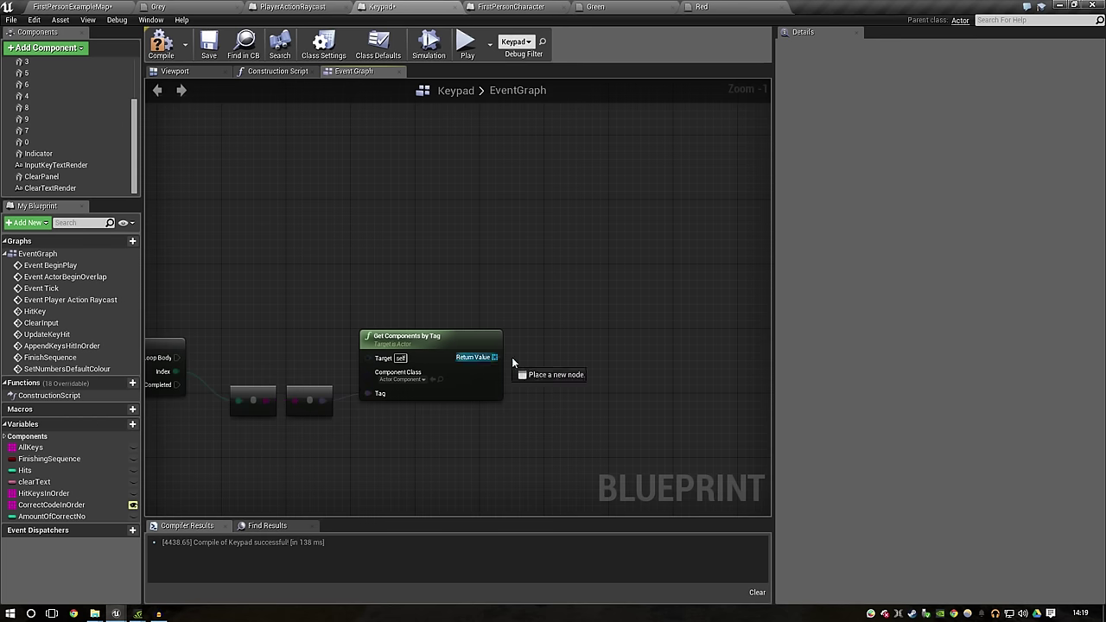
left_click_drag(496, 357, 569, 354)
type("get")
key("Return")
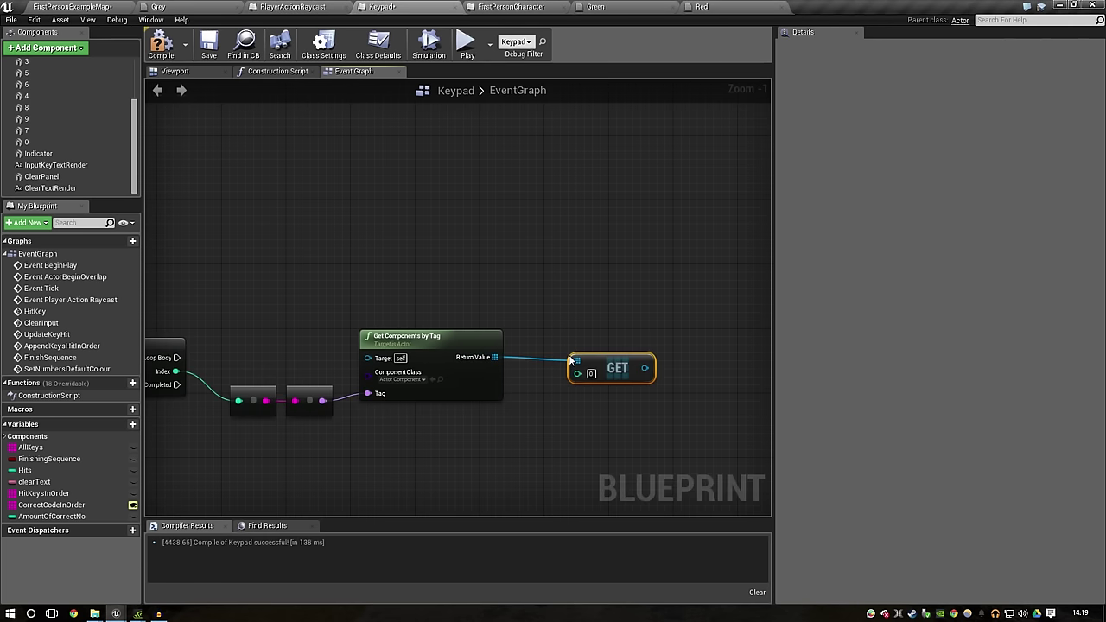
left_click_drag(617, 369, 569, 369)
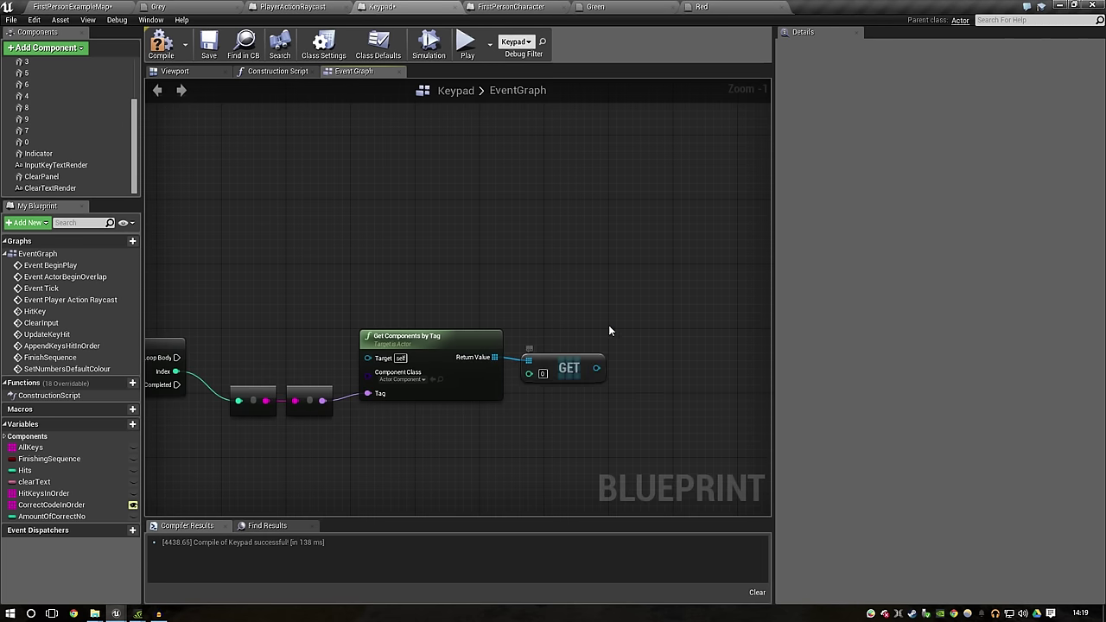
right_click_drag(190, 369, 338, 369)
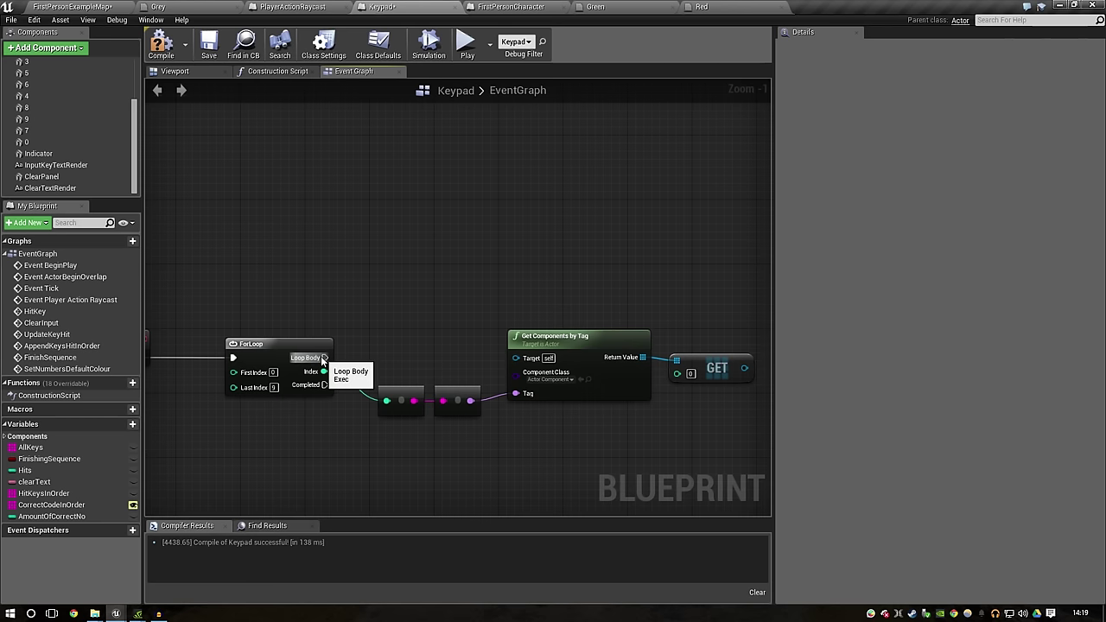
Step: Add a Cast To StaticMeshComponent on Loop Body, fed by the GET output
left_click_drag(324, 358, 464, 290)
type("castto stat")
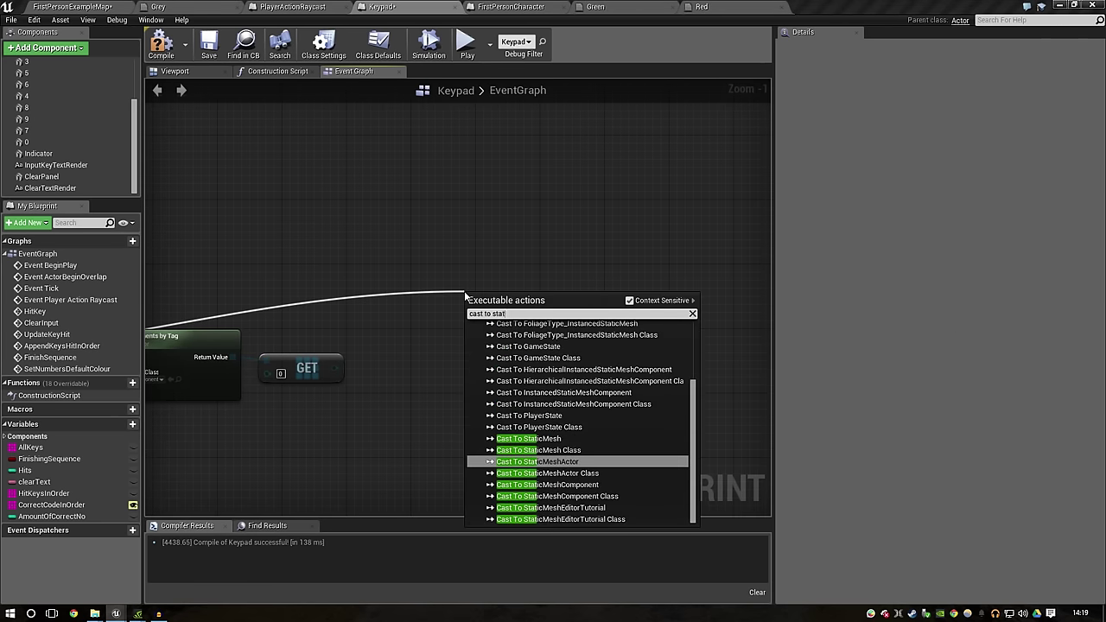
type("icmeshcomp")
key("Return")
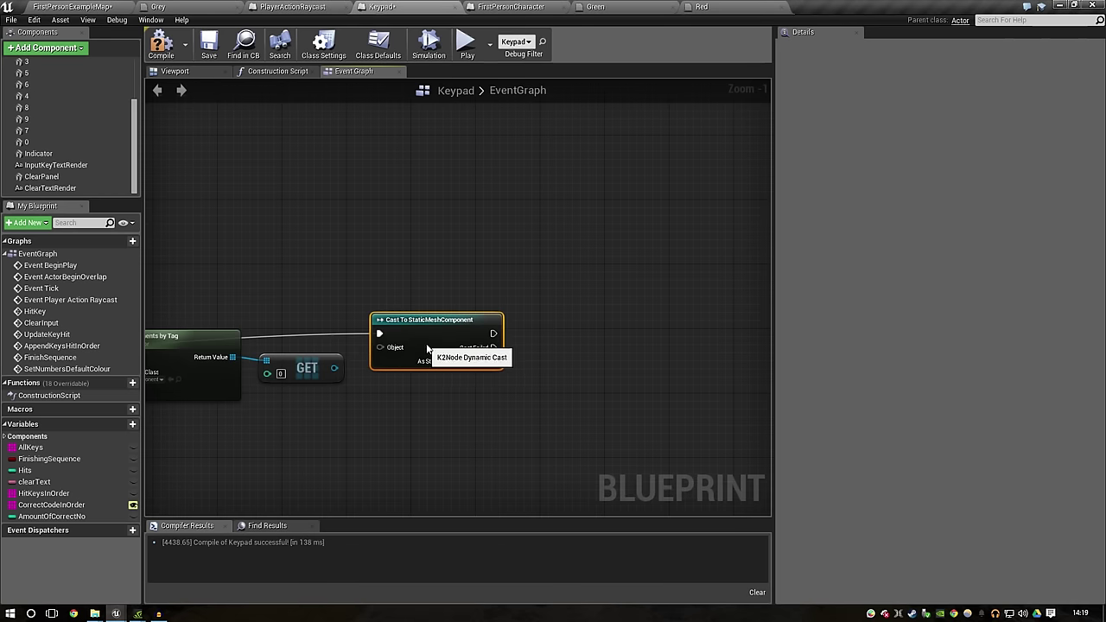
right_click_drag(270, 334, 569, 331)
right_click_drag(734, 341, 571, 344)
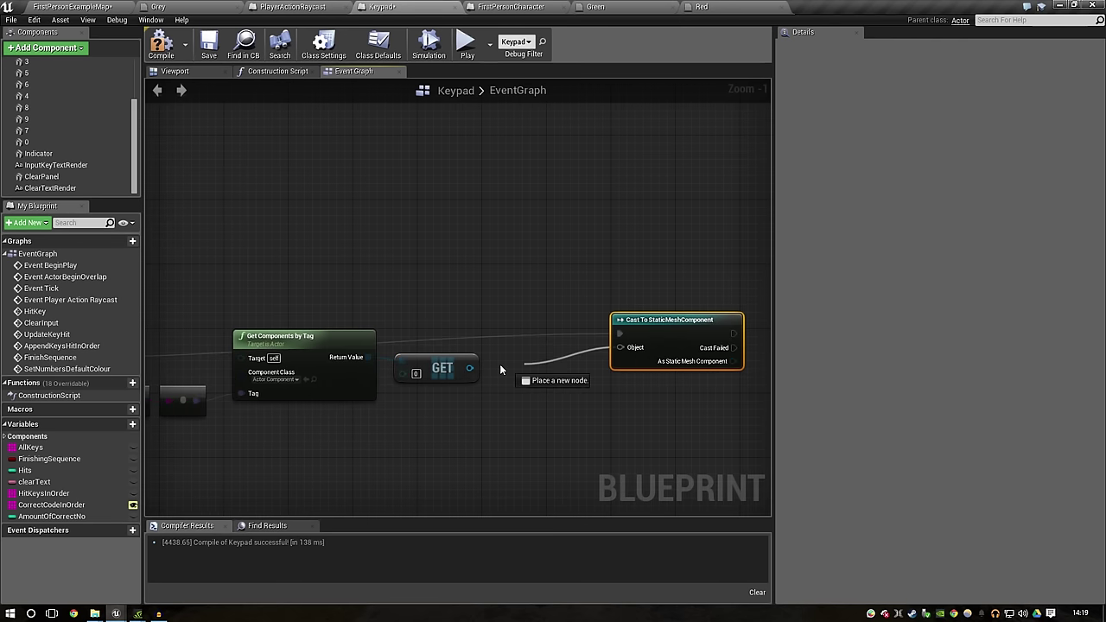
left_click_drag(469, 373, 469, 371)
right_click_drag(564, 337, 453, 334)
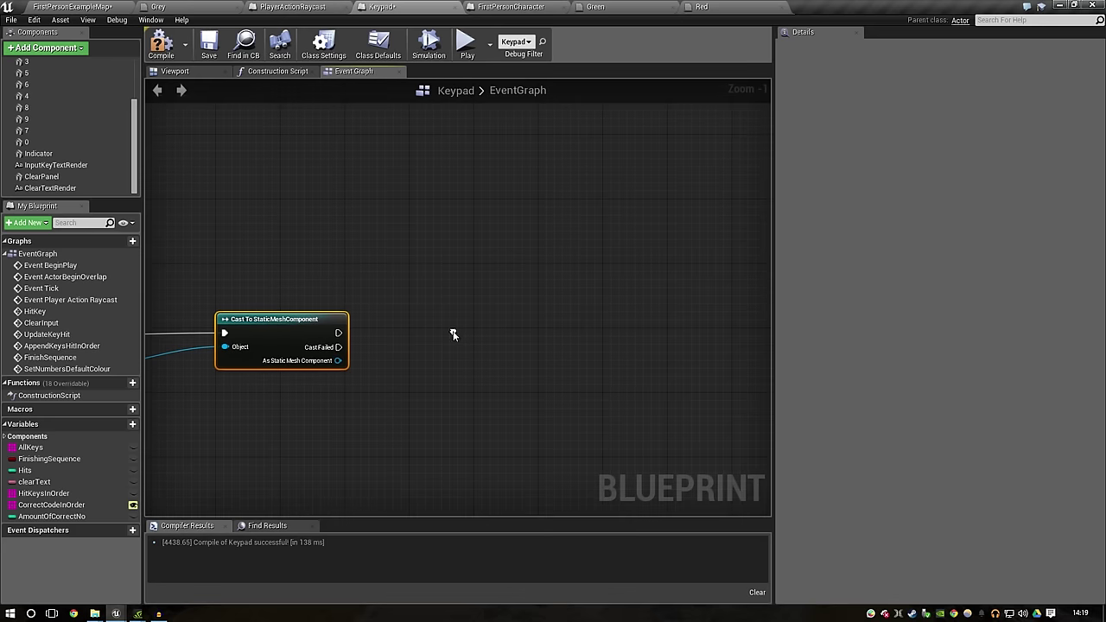
Step: Add Get Material and Create Dynamic Material Instance, wiring in the cast mesh and execution
left_click_drag(394, 371, 405, 367)
type("get material")
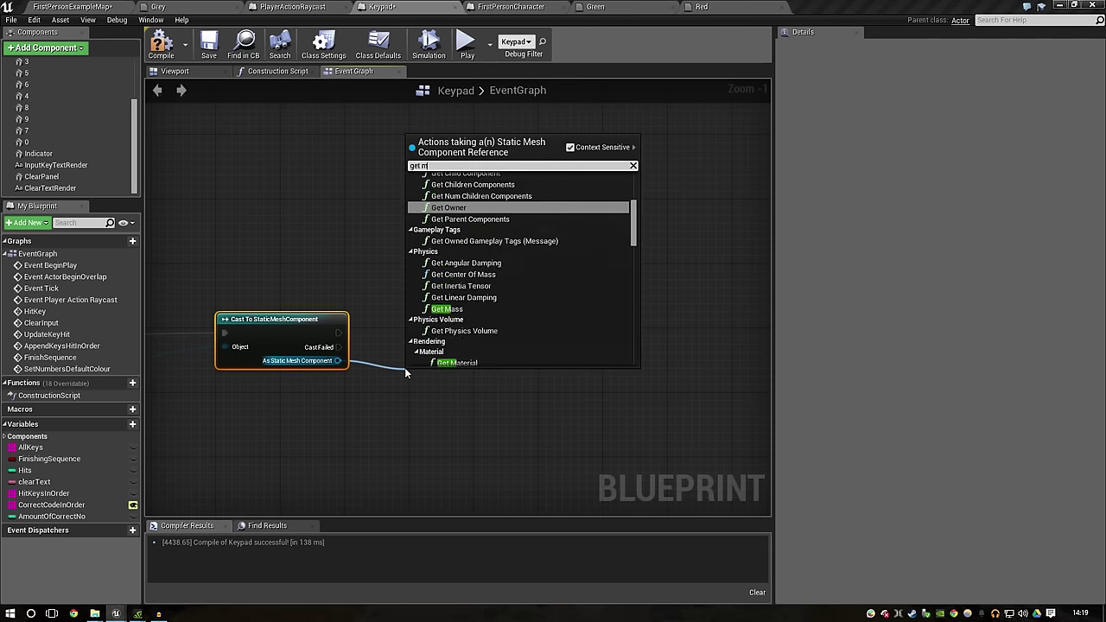
key("Return")
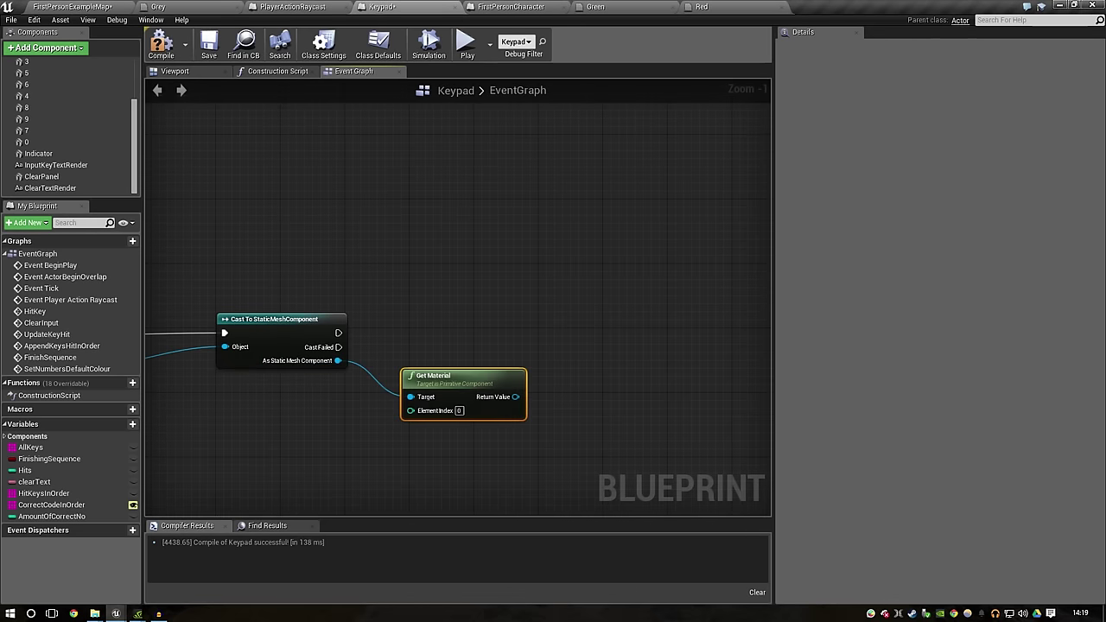
left_click_drag(516, 397, 557, 376)
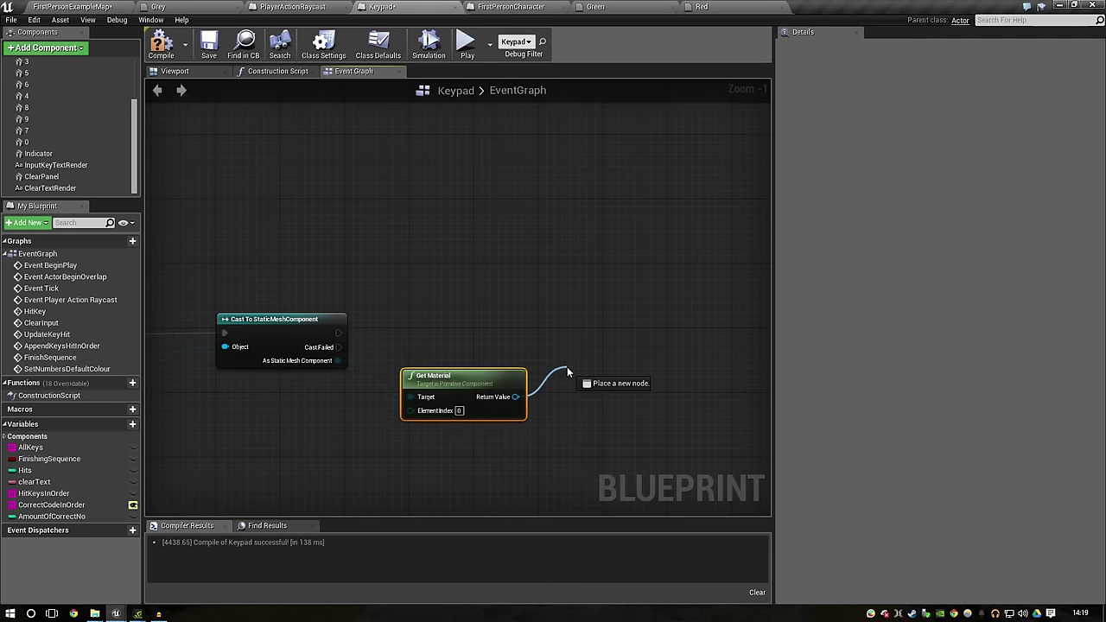
type("create d")
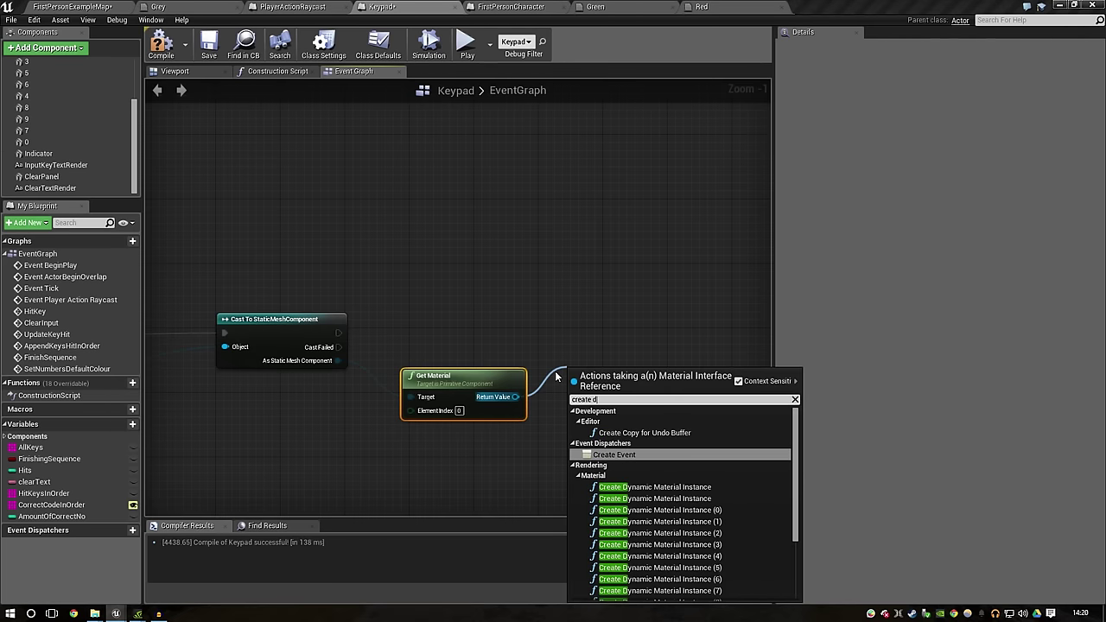
type("y")
key("Return")
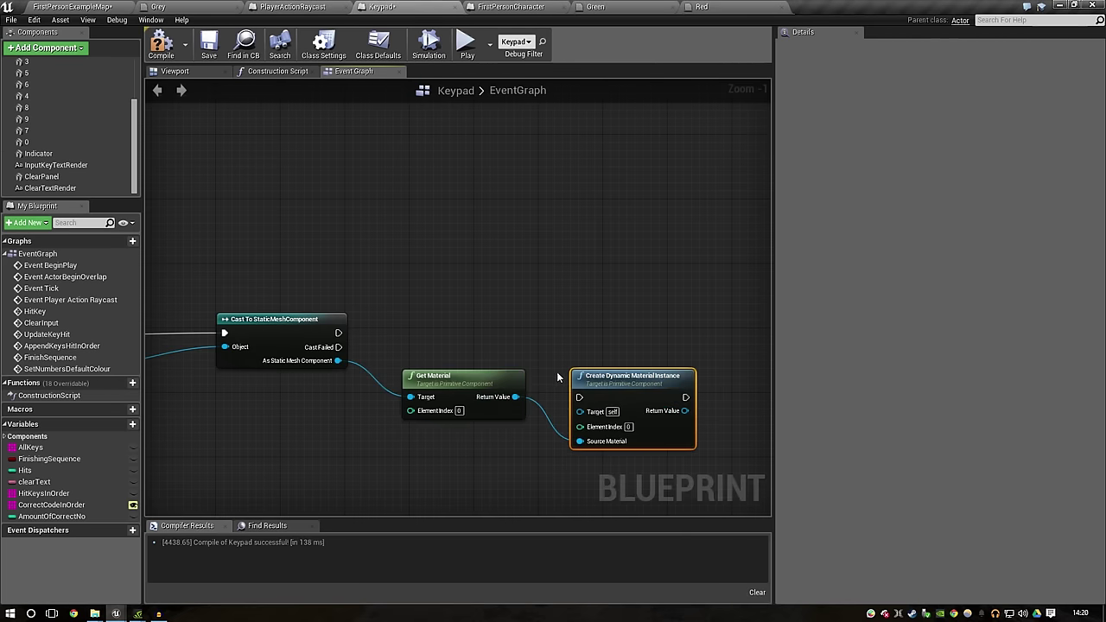
left_click_drag(588, 375, 625, 289)
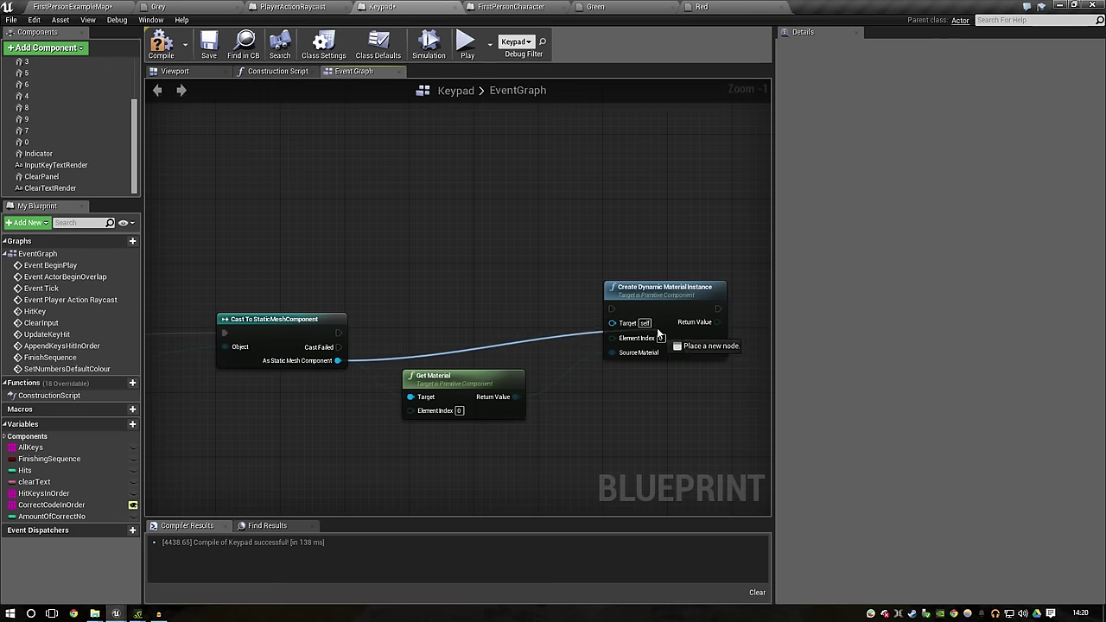
left_click_drag(339, 361, 612, 322)
left_click_drag(338, 333, 612, 309)
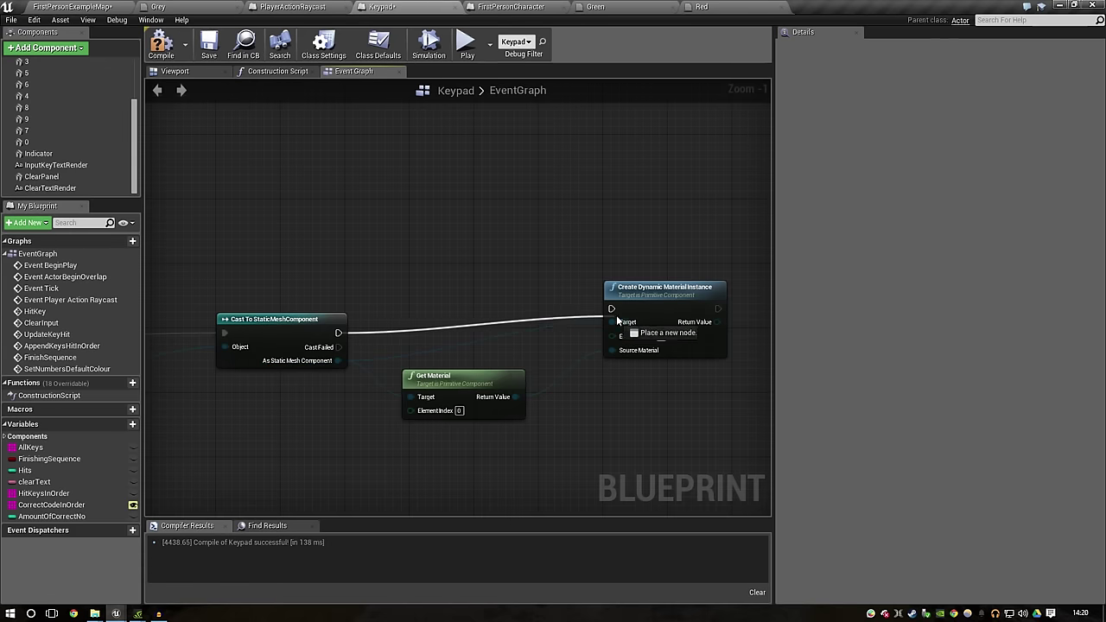
Step: Add a Set Vector Parameter Value node off the material instance's Return Value
right_click_drag(694, 254, 458, 252)
left_click_drag(422, 305, 396, 338)
left_click_drag(458, 352, 589, 351)
type("set vector parameter")
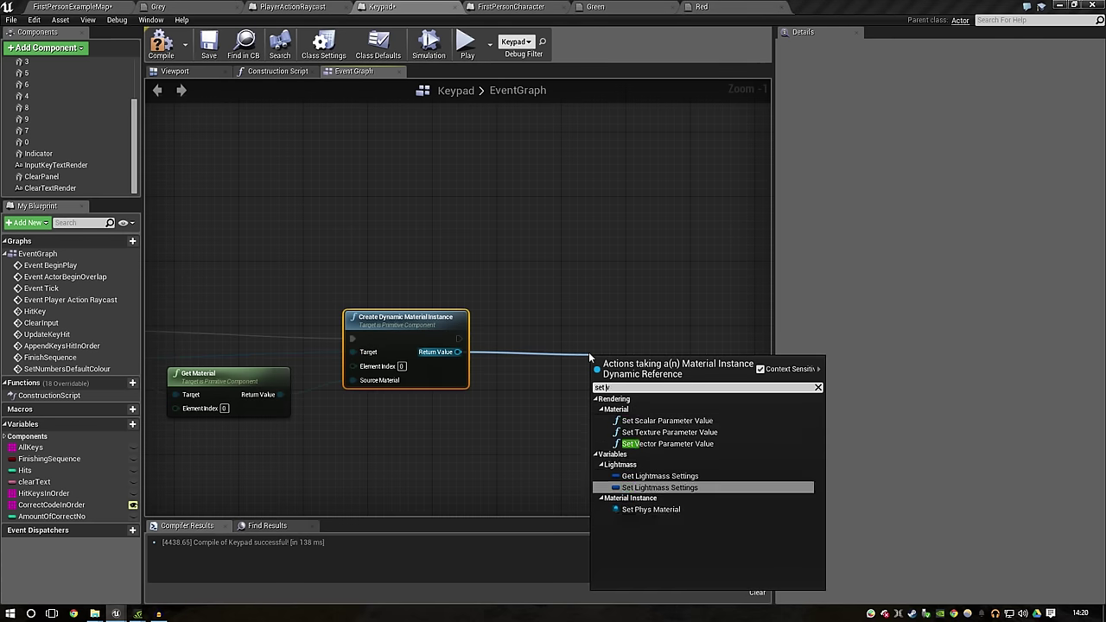
key("Return")
left_click_drag(637, 364, 590, 316)
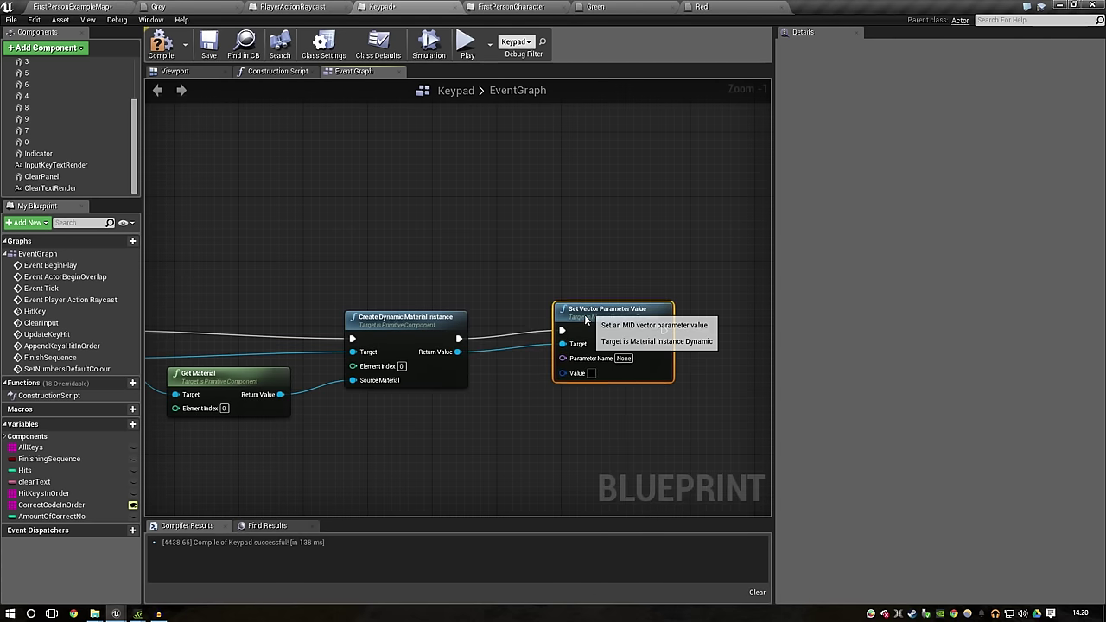
right_click_drag(581, 394, 521, 394)
scroll(521, 394, "down", 3)
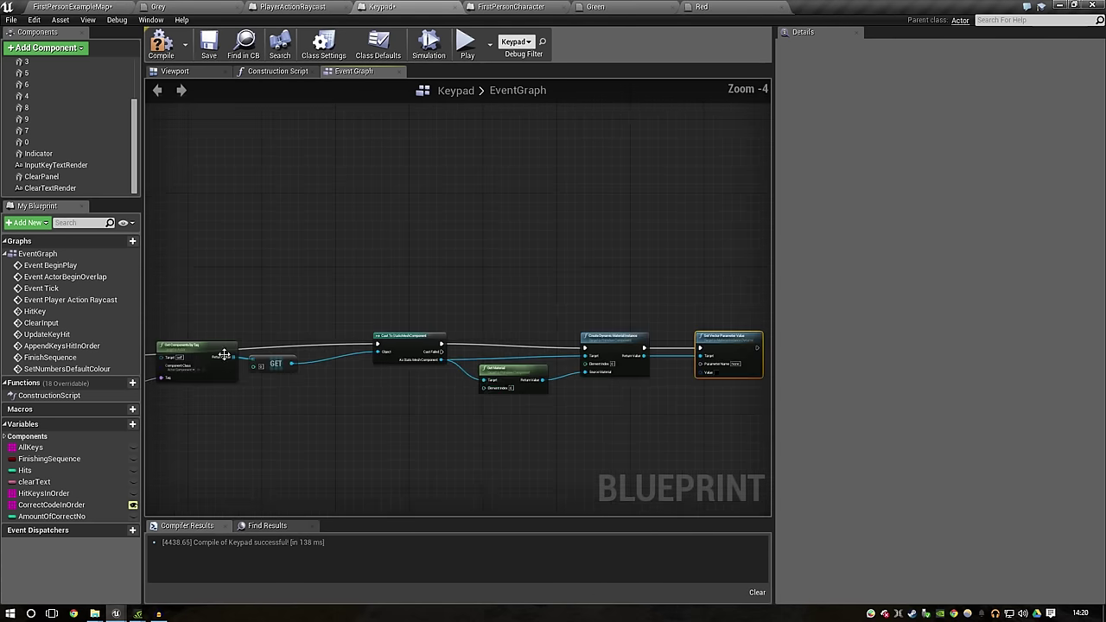
Step: Make room between the counter-reset SET and the Finishing Sequence SET node
left_click(316, 381)
right_click_drag(316, 380, 175, 335)
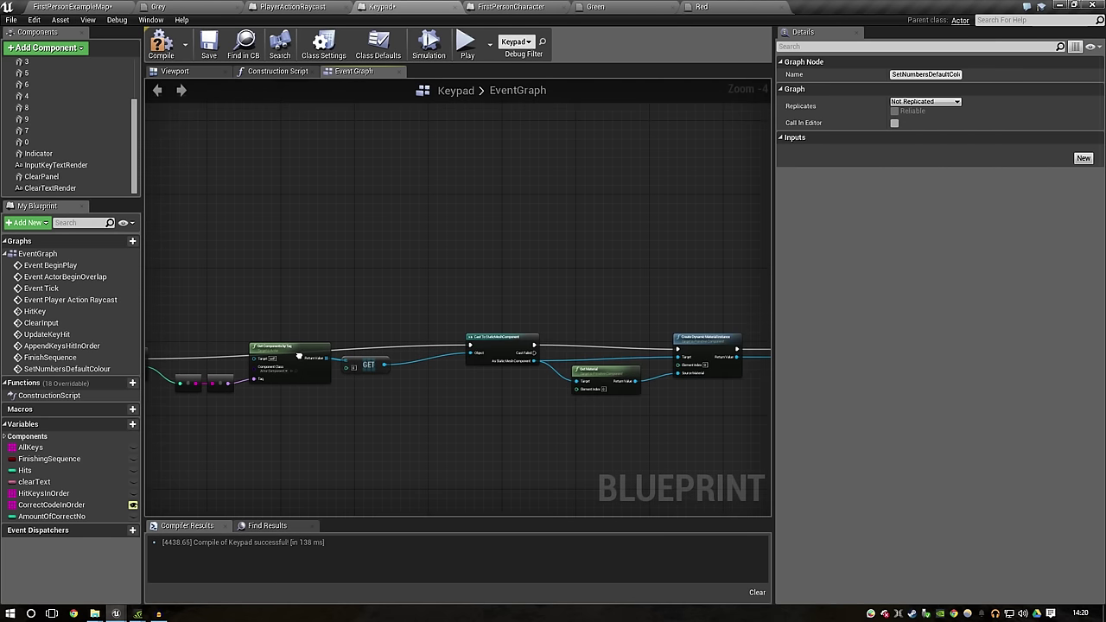
right_click_drag(484, 343, 523, 338)
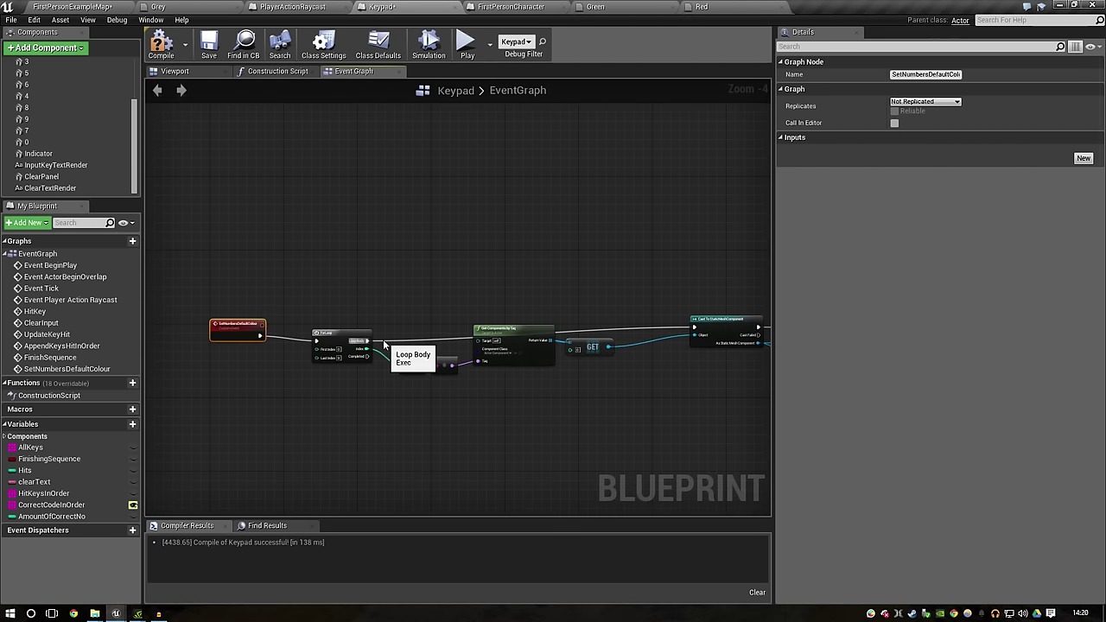
scroll(50, 160, "up", 1)
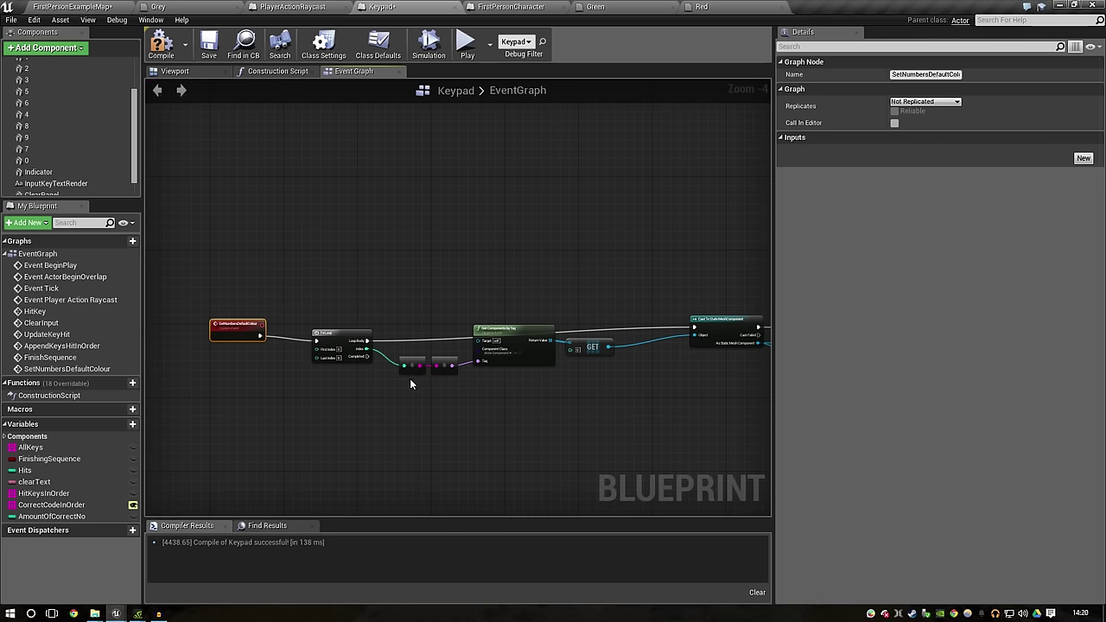
left_click(344, 386)
right_click_drag(430, 183, 422, 219)
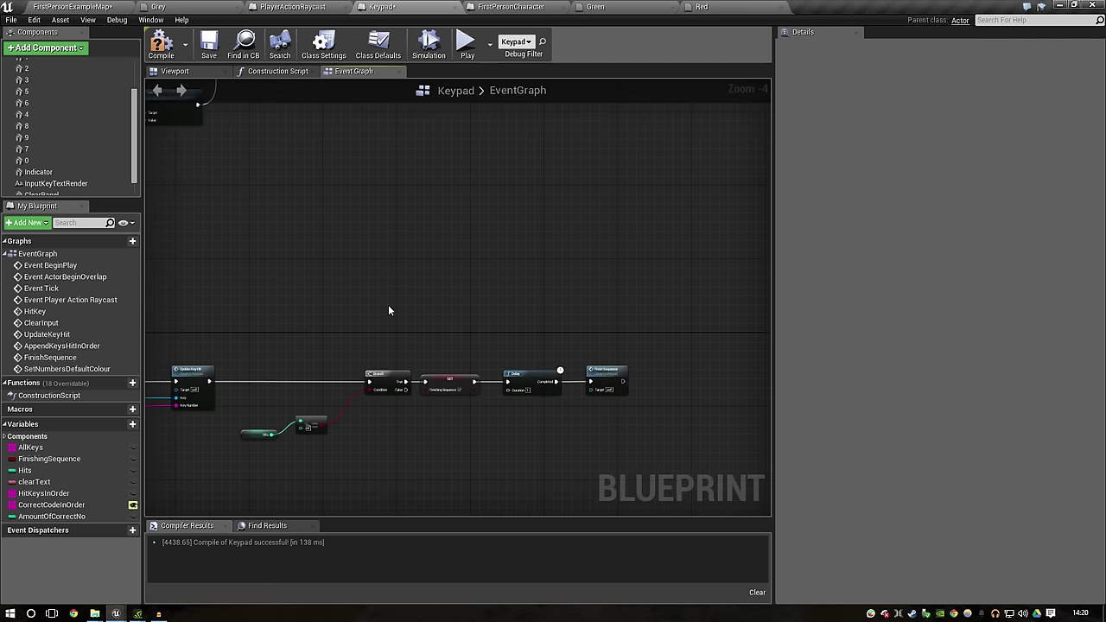
scroll(436, 151, "up", 1)
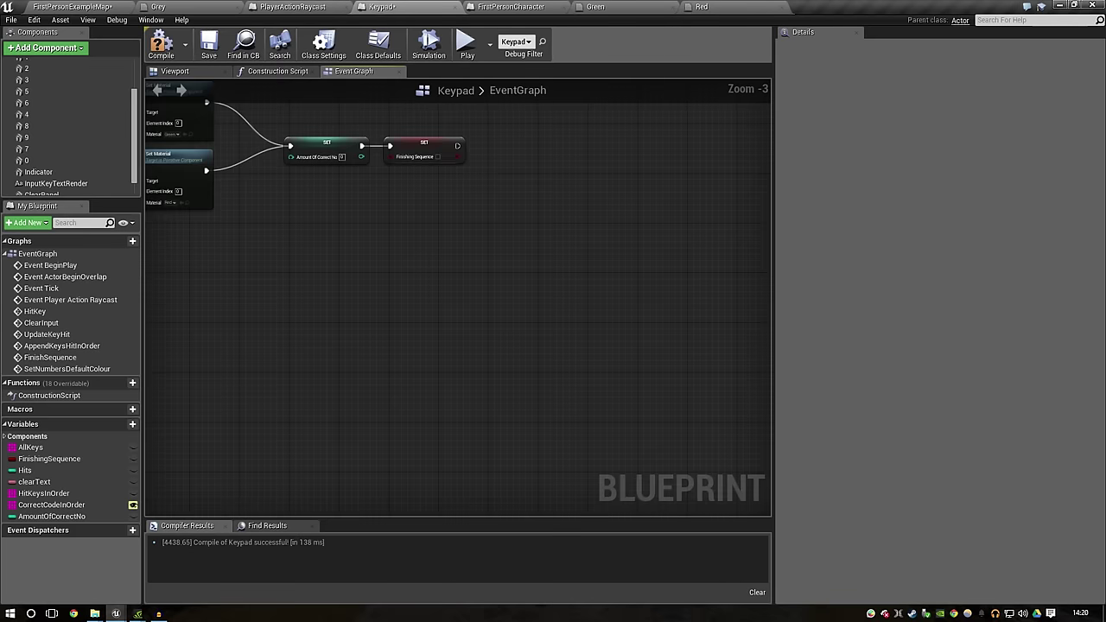
right_click_drag(436, 151, 585, 264)
left_click_drag(586, 265, 687, 265)
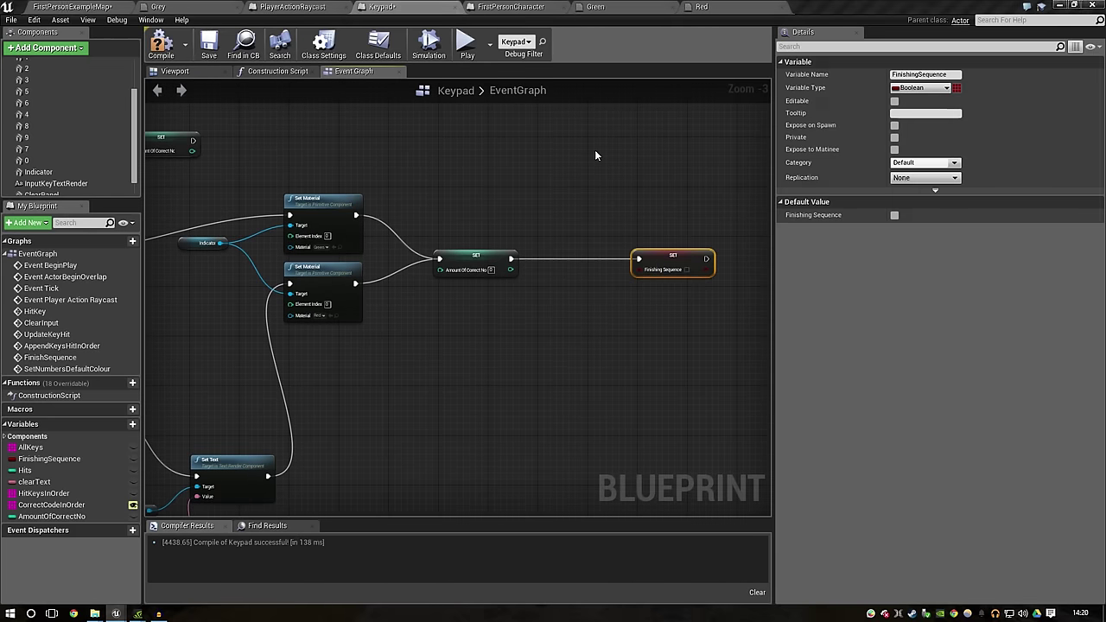
left_click(595, 153)
right_click_drag(595, 153, 439, 171)
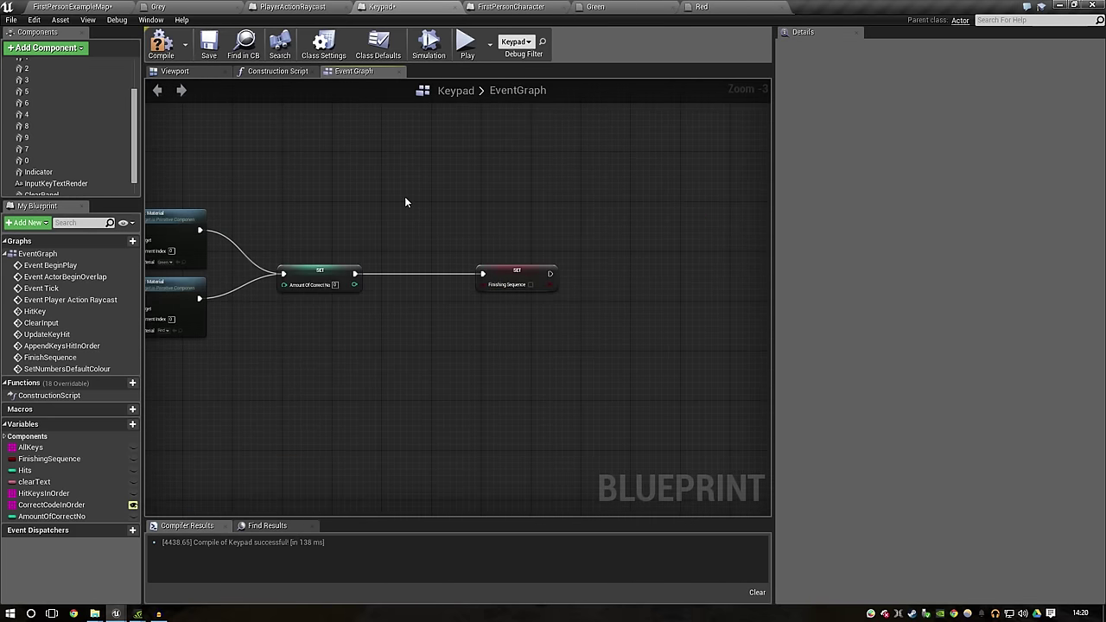
Step: Insert a Set Numbers Default Colour call between the two SET nodes, then return to the level
right_click(405, 201)
type("set num")
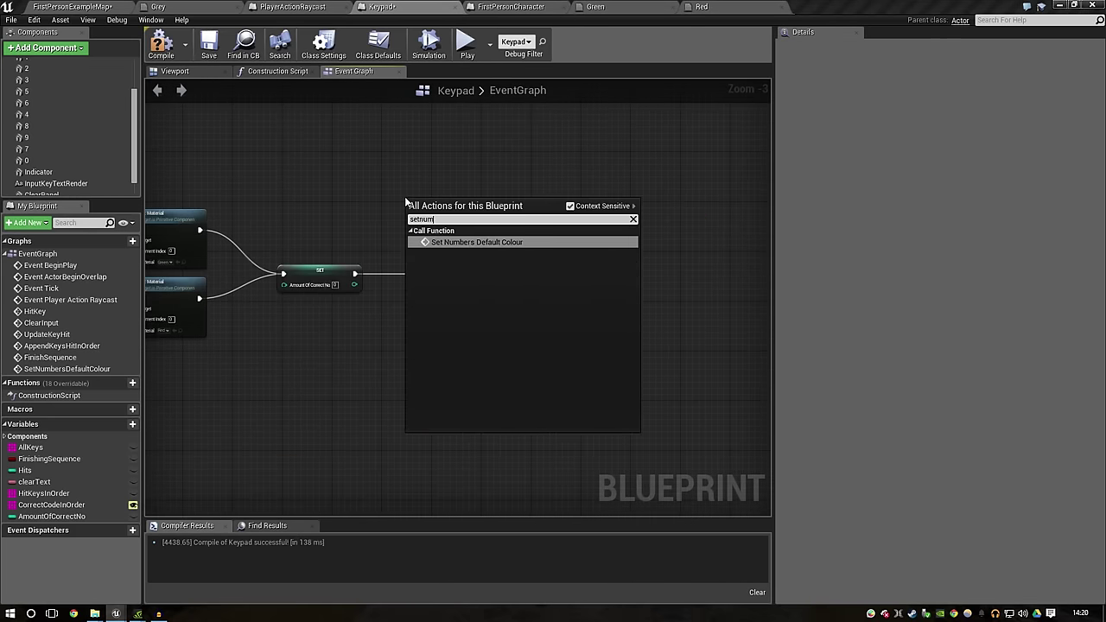
key("Return")
left_click_drag(415, 222, 415, 222)
left_click_drag(480, 217, 501, 290)
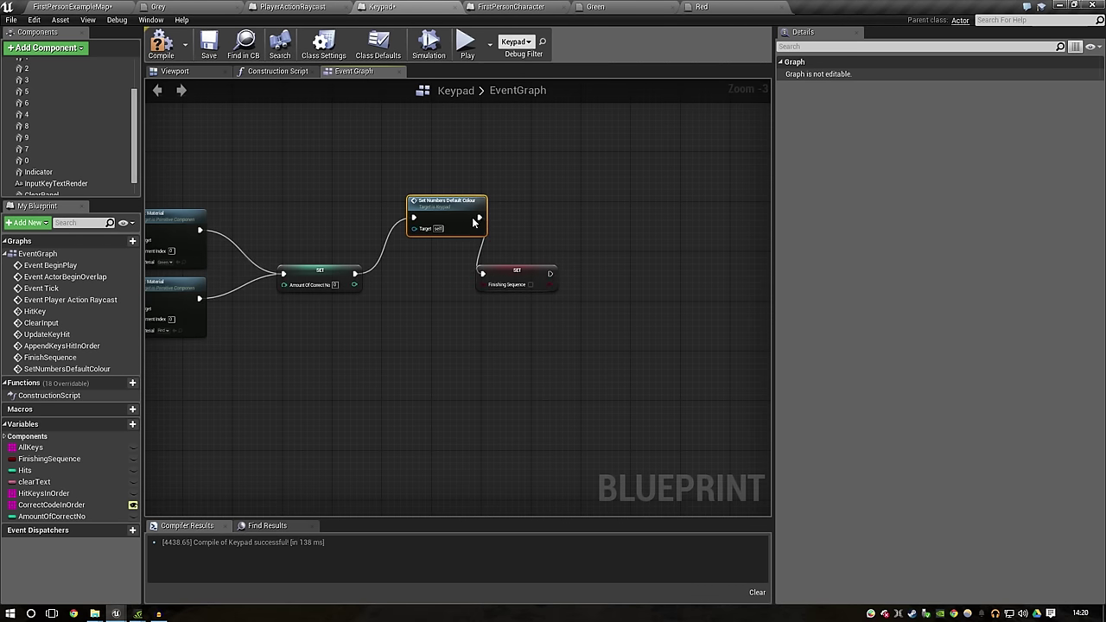
left_click(74, 6)
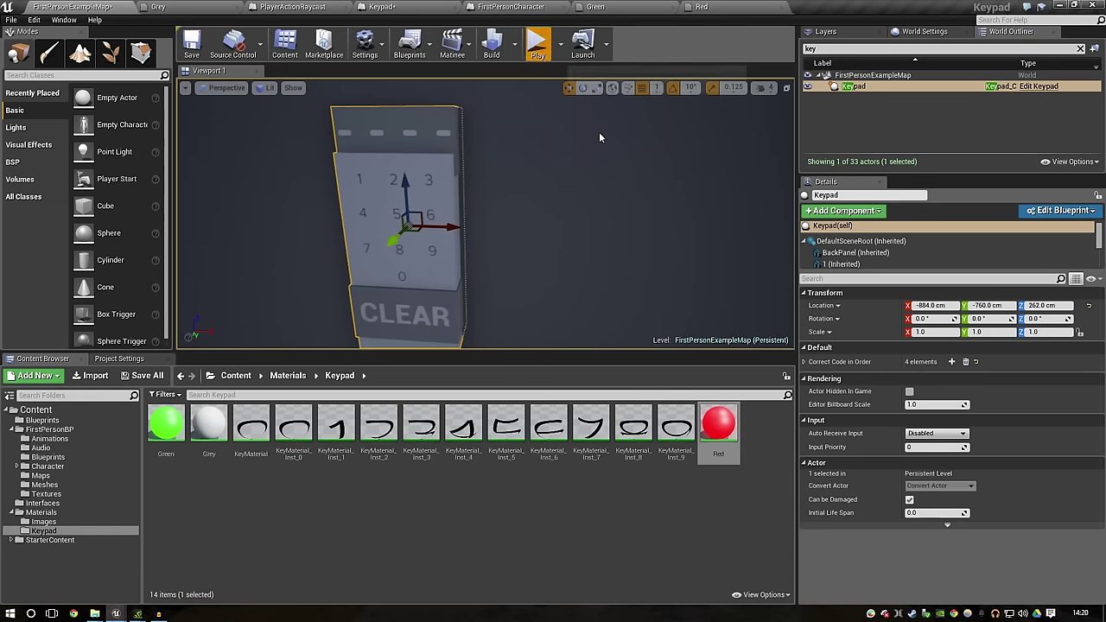
Step: Play-test entering wrong codes like 1247 to confirm the display turns red and clears
left_click(538, 45)
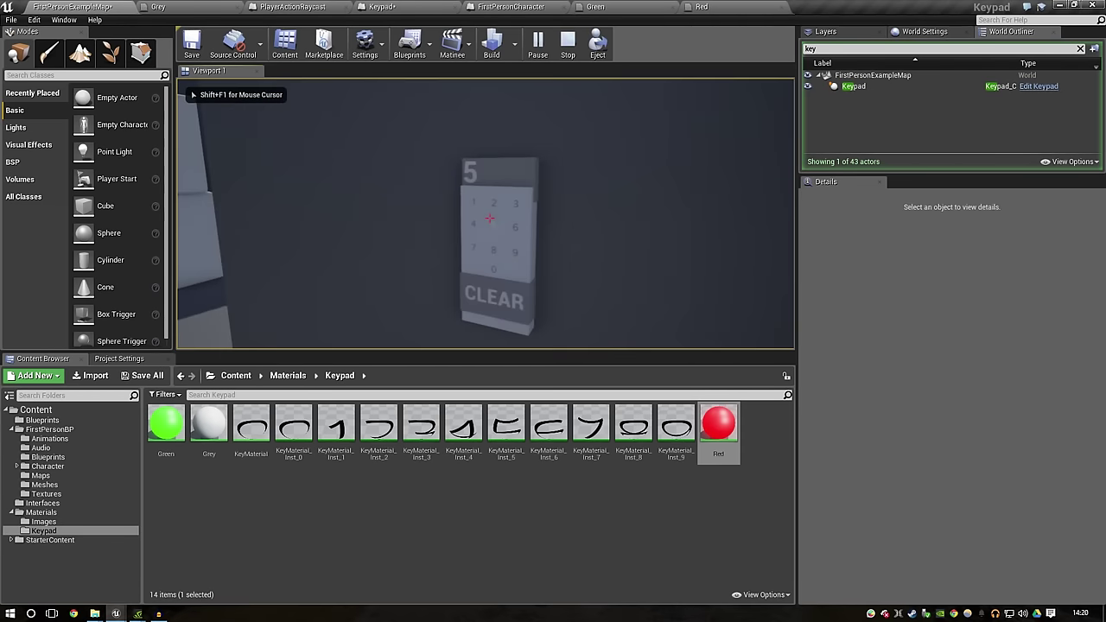
left_click(489, 218)
left_click(489, 218)
left_click(489, 218)
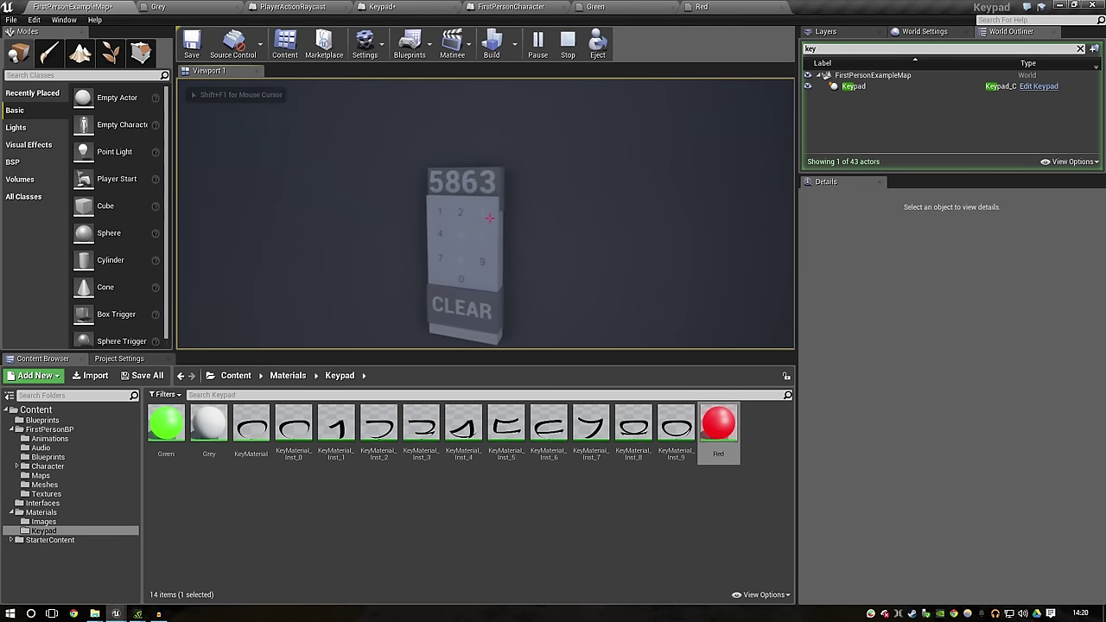
left_click(489, 218)
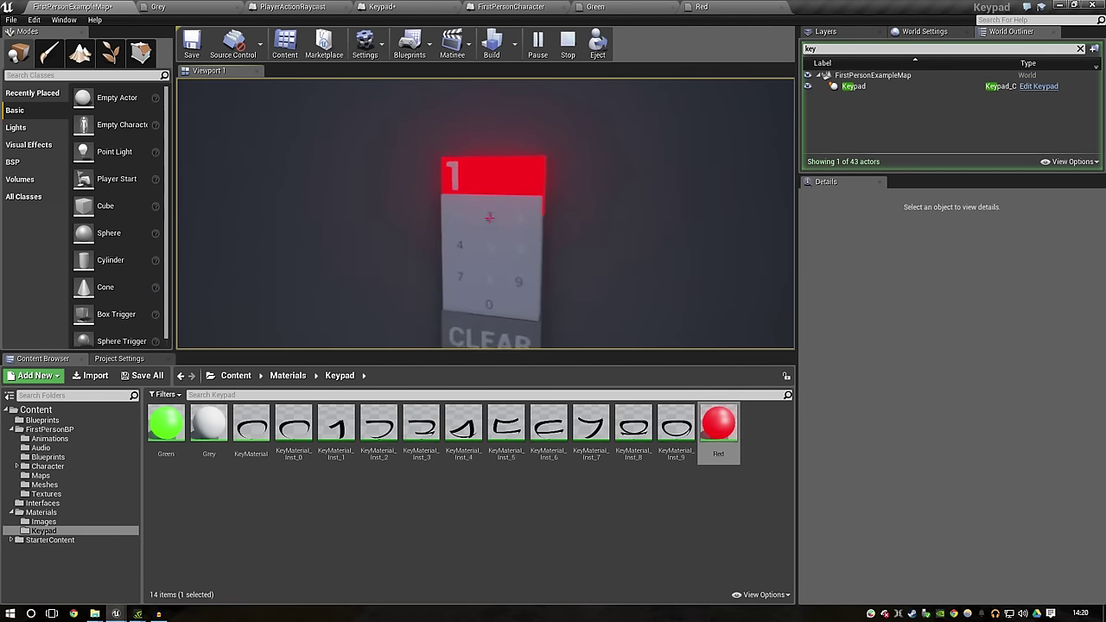
left_click(489, 217)
left_click(489, 218)
left_click(489, 218)
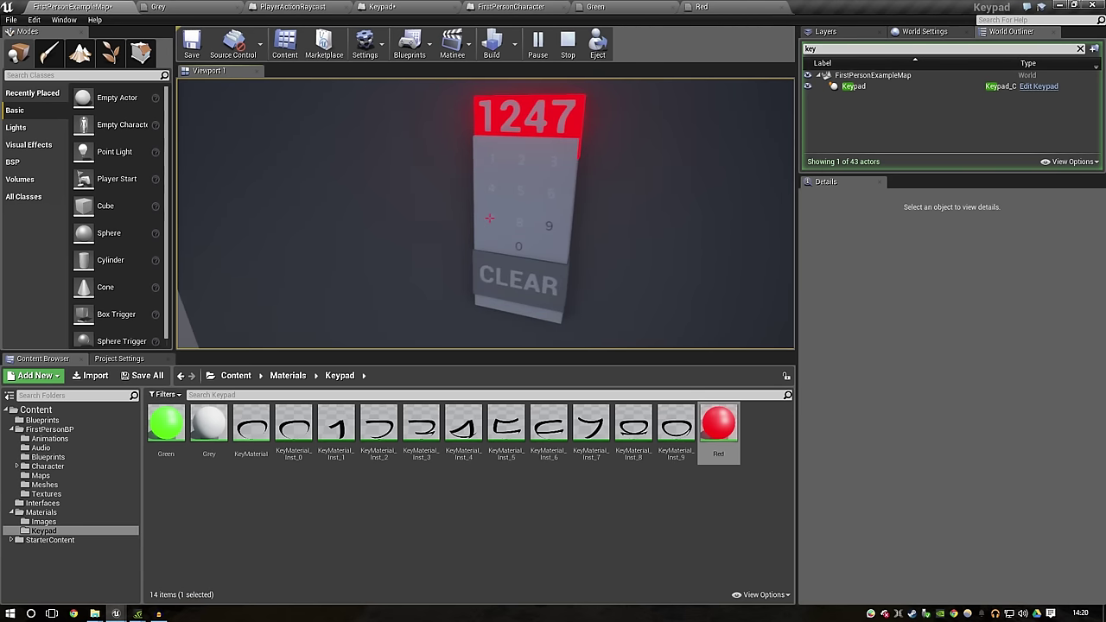
key("Escape")
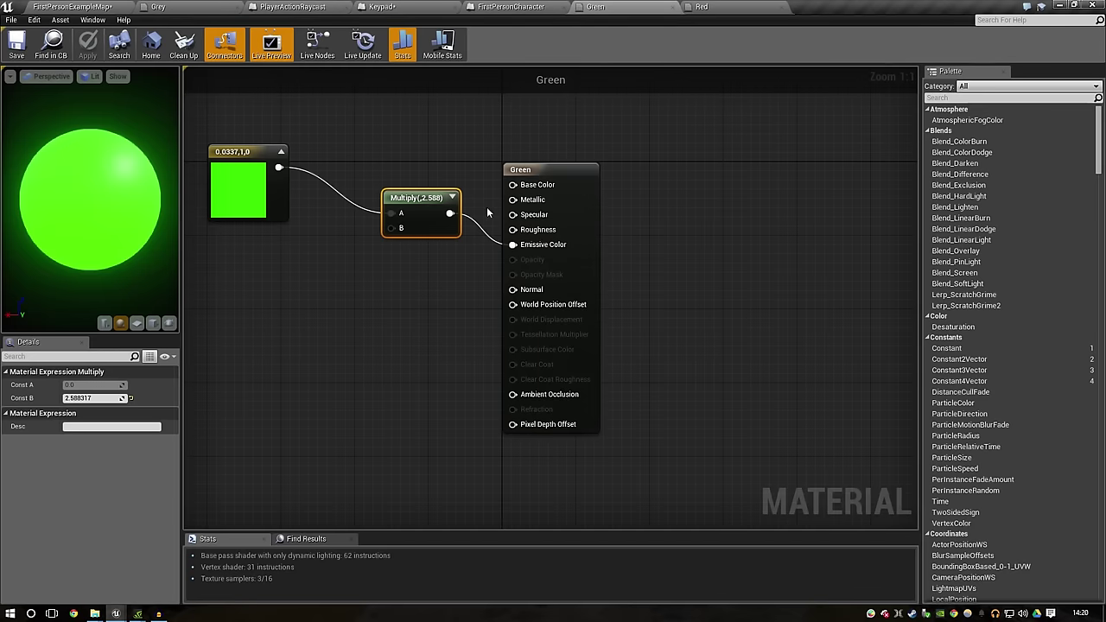
left_click(458, 6)
left_click(428, 9)
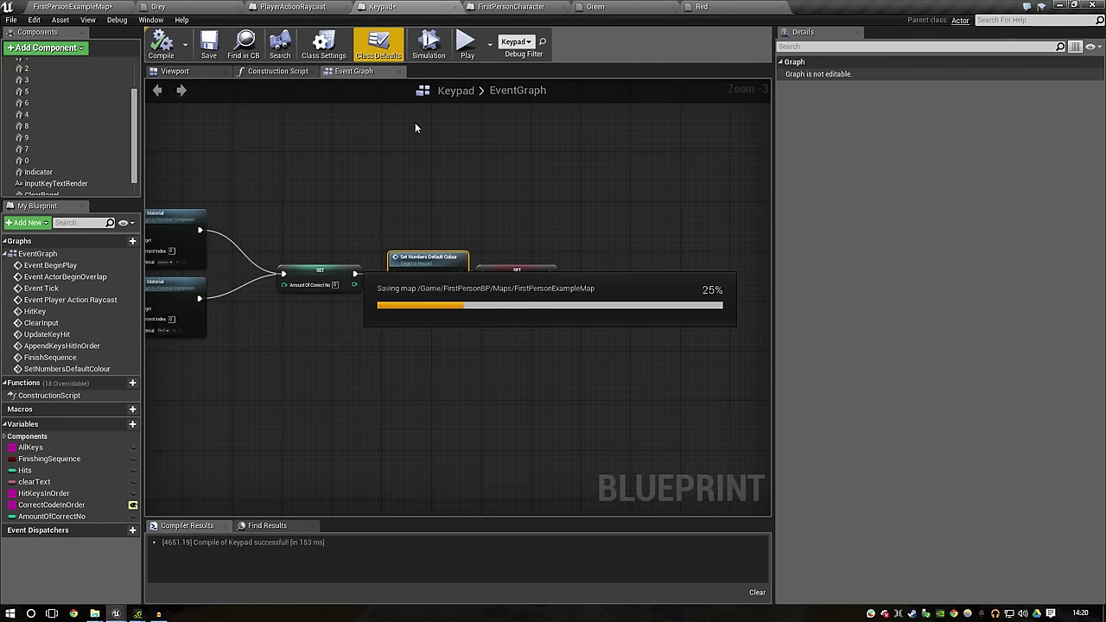
Step: Review the colour-reset chain and nudge the SetNumbersDefaultColour event down-right
scroll(415, 337, "up", 3)
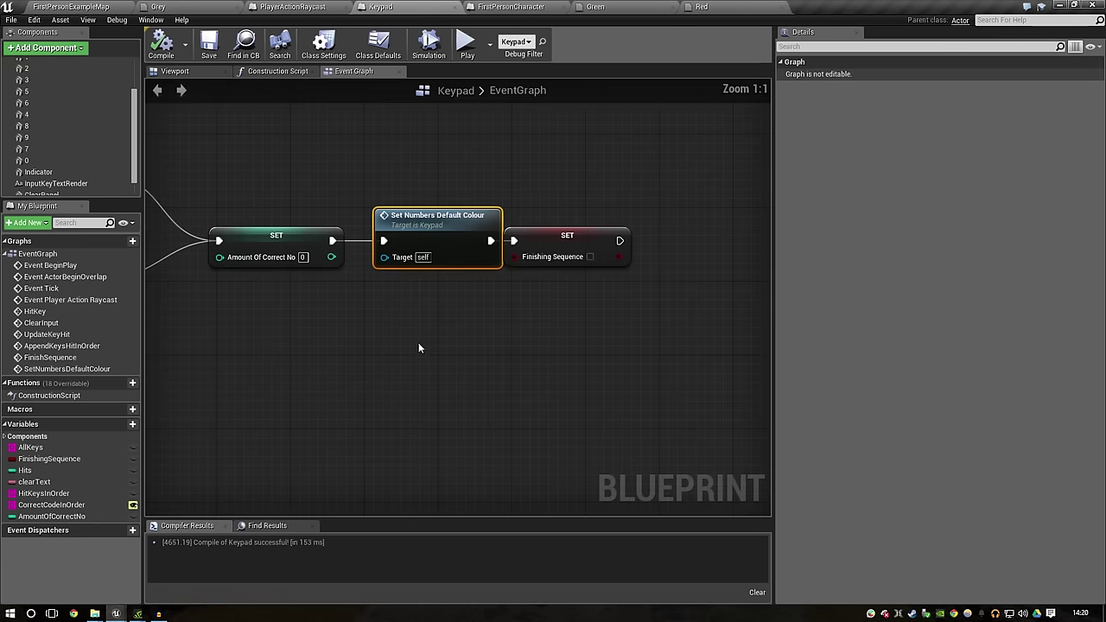
left_click(554, 236)
left_click(517, 318)
scroll(435, 450, "down", 6)
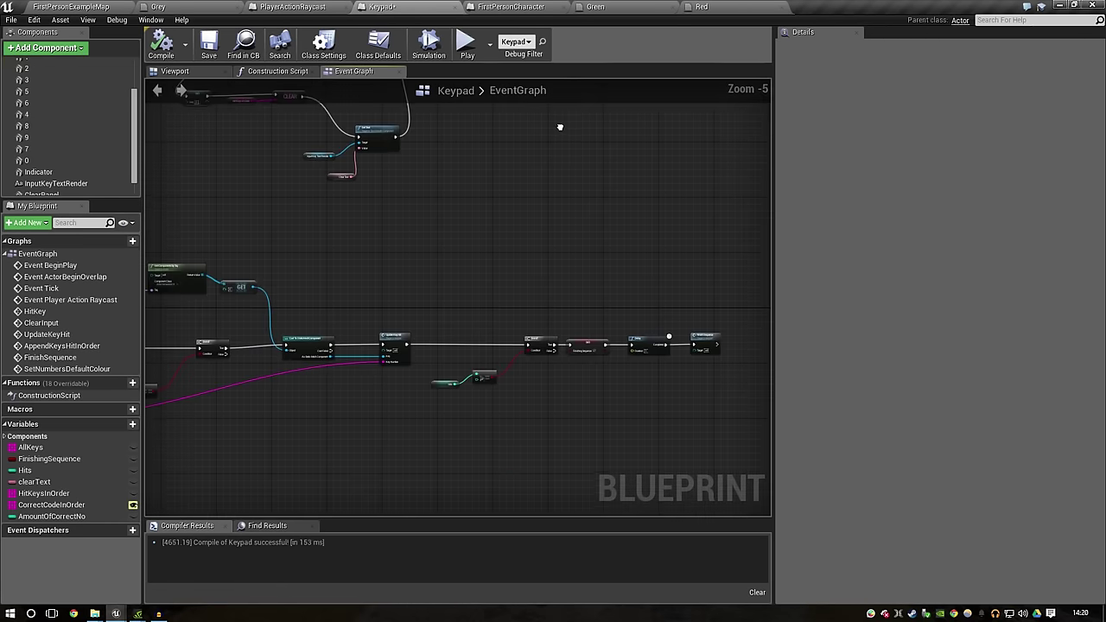
right_click_drag(379, 459, 545, 248)
scroll(379, 330, "up", 3)
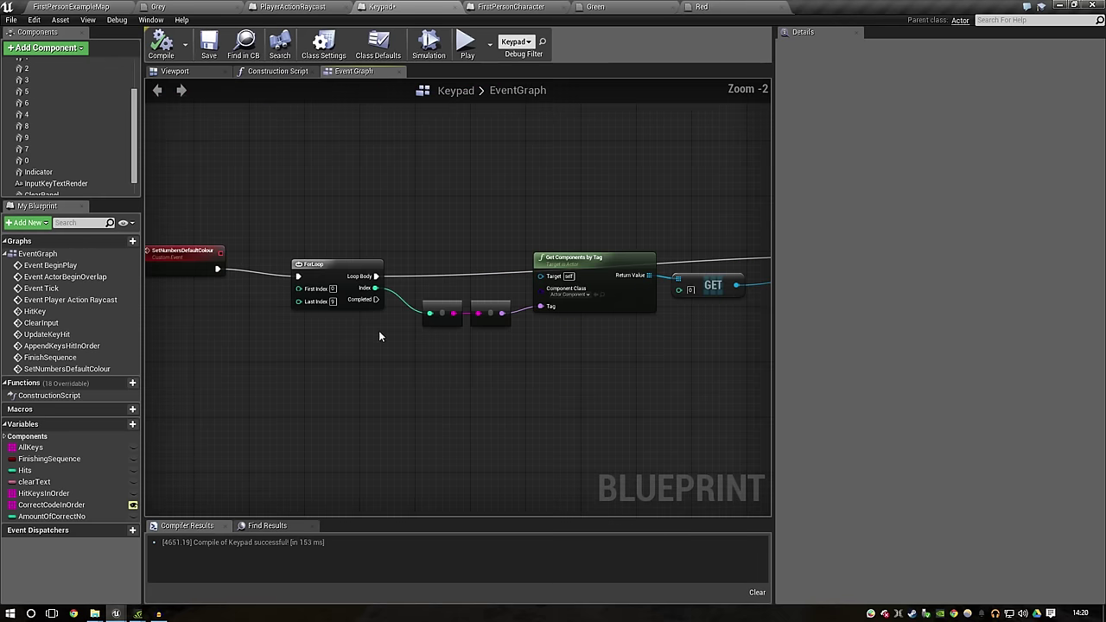
left_click_drag(173, 252, 183, 273)
left_click(485, 410)
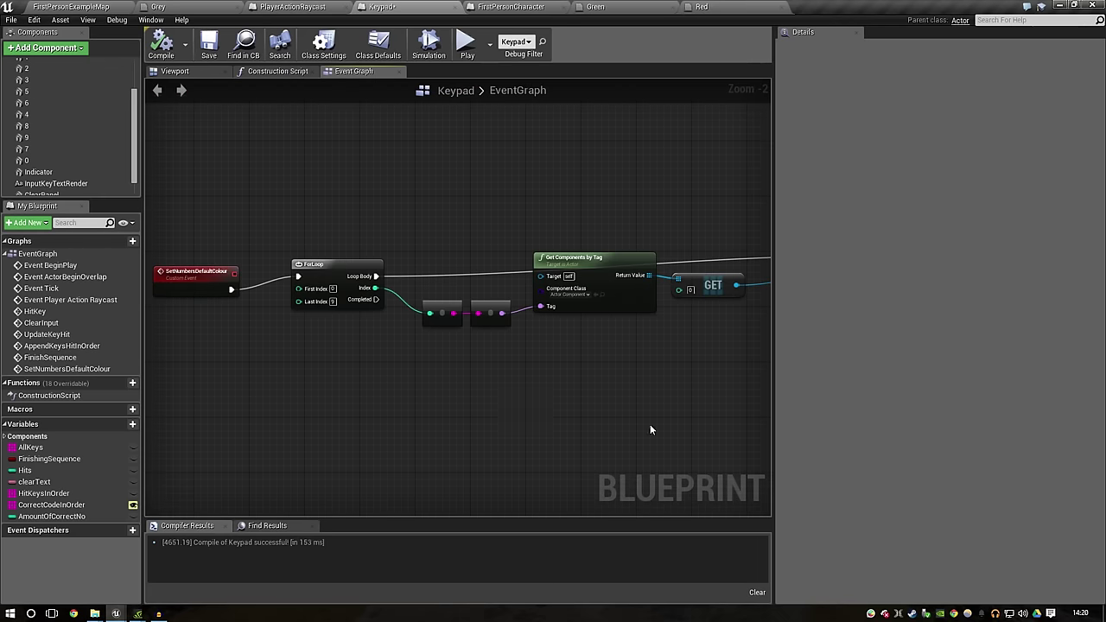
Step: Check the Cast and Get Material nodes, then detach the Keypad blueprint into a floating window
right_click_drag(651, 429, 524, 438)
left_click(510, 318)
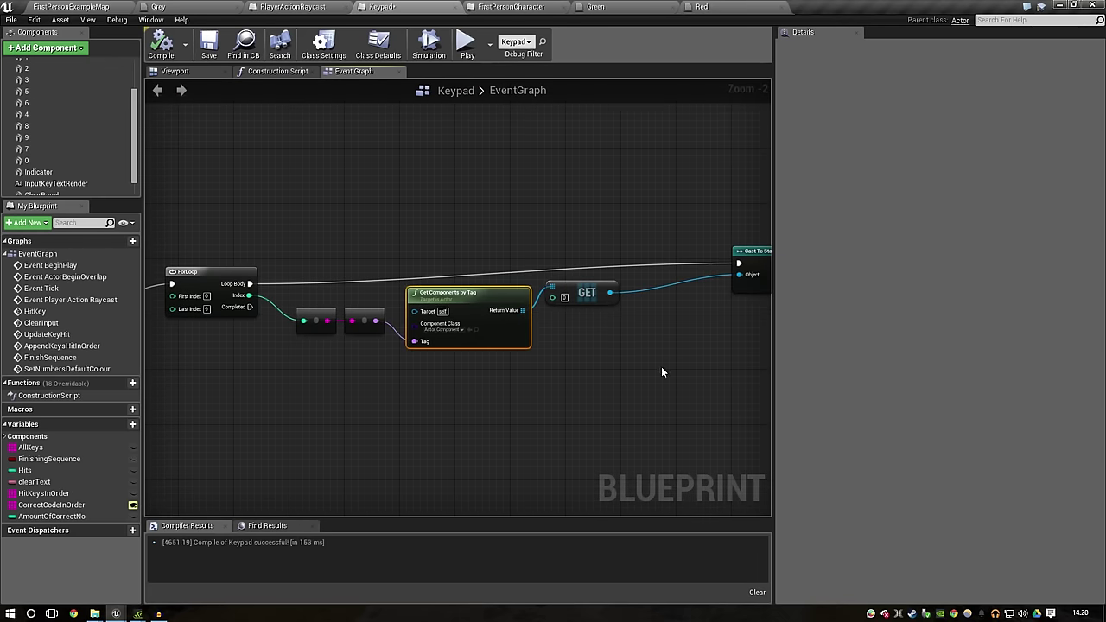
right_click_drag(662, 366, 510, 368)
mouse_move(618, 382)
right_mouse_down()
mouse_move(459, 395)
mouse_move(526, 376)
right_mouse_up()
scroll(457, 396, "down", 3)
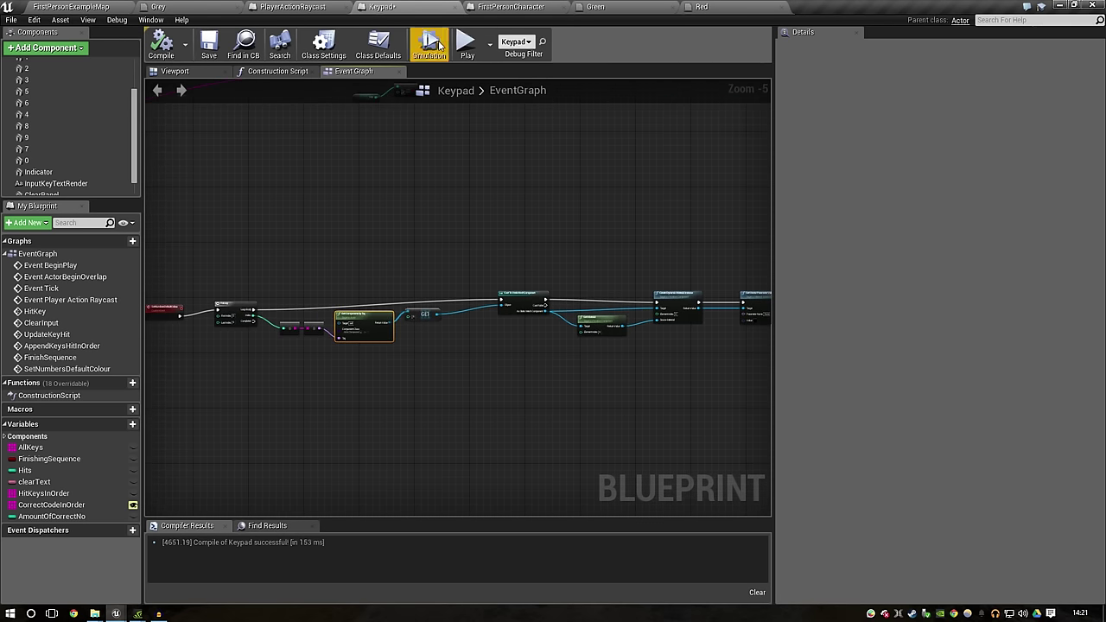
left_click_drag(381, 6, 674, 201)
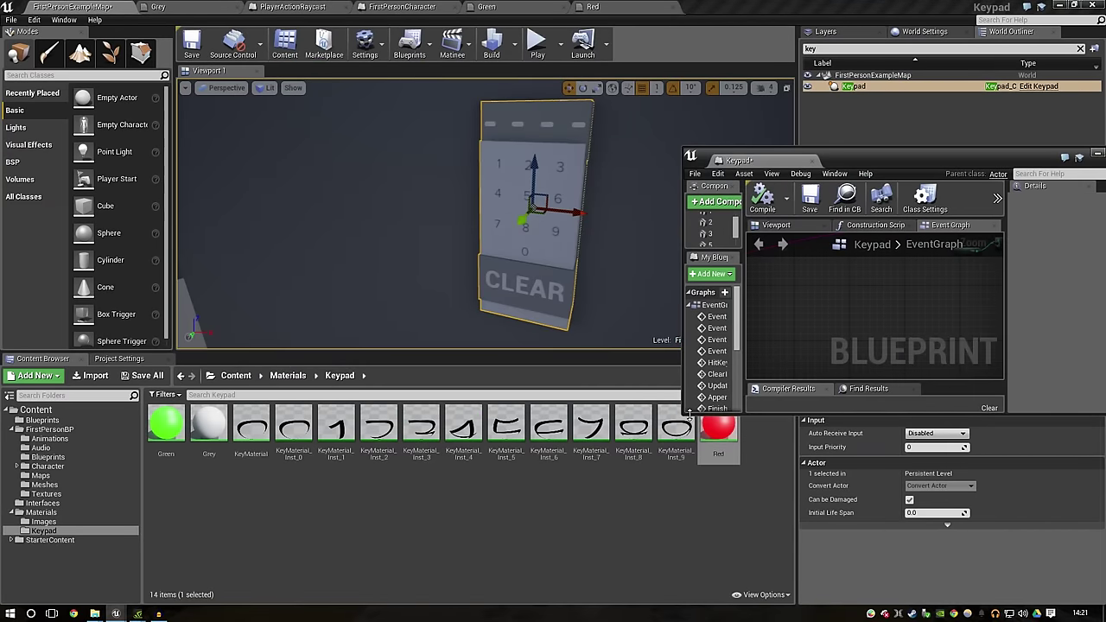
Step: Play-test the level, walking to the keypad and entering the wrong code 5632
left_click_drag(685, 413, 445, 618)
scroll(856, 417, "down", 8)
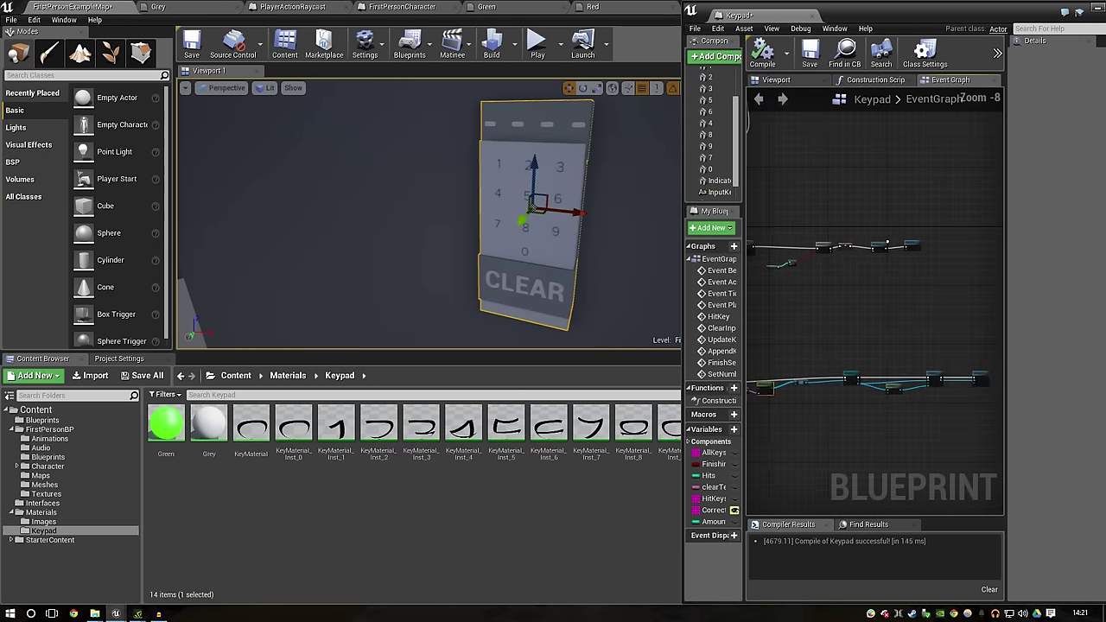
left_click(537, 43)
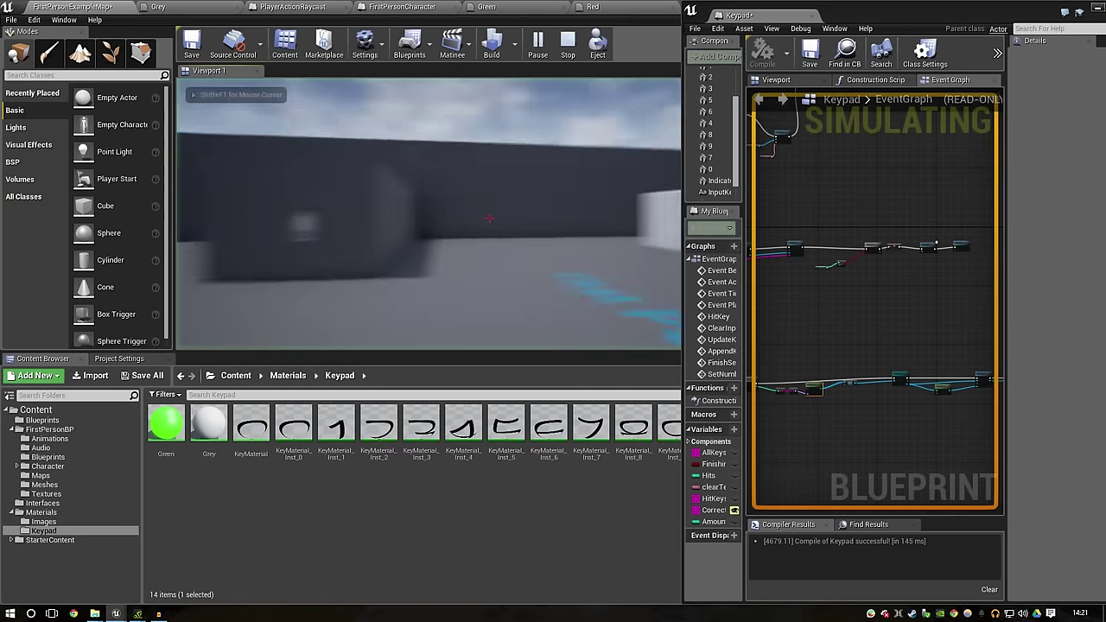
key("w")
left_click(489, 218)
left_click(489, 218)
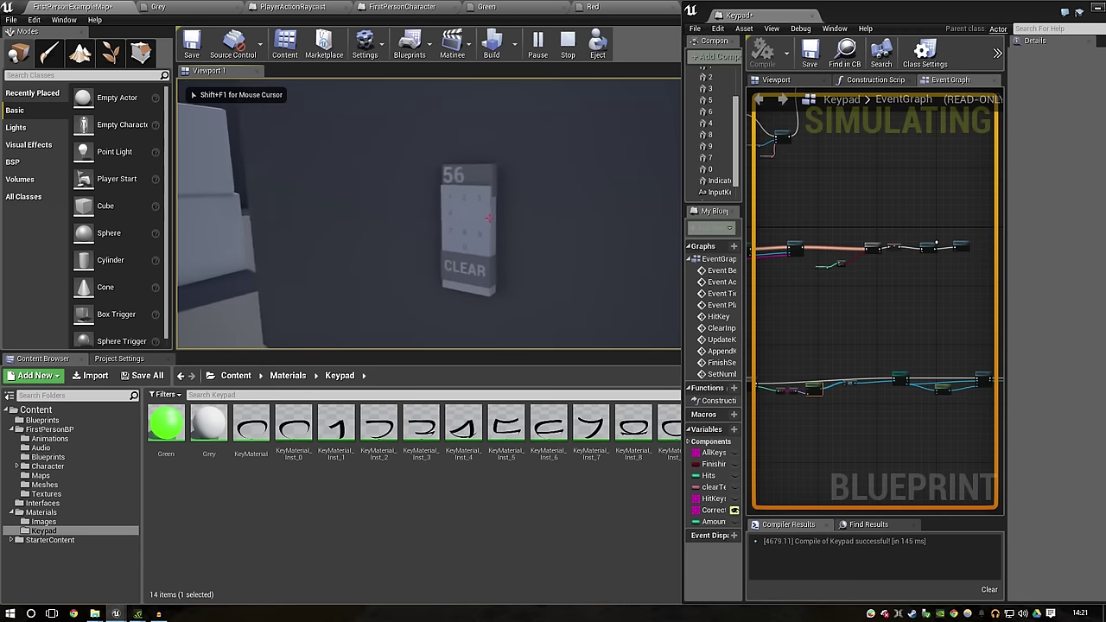
left_click(489, 218)
key("w")
left_click(489, 219)
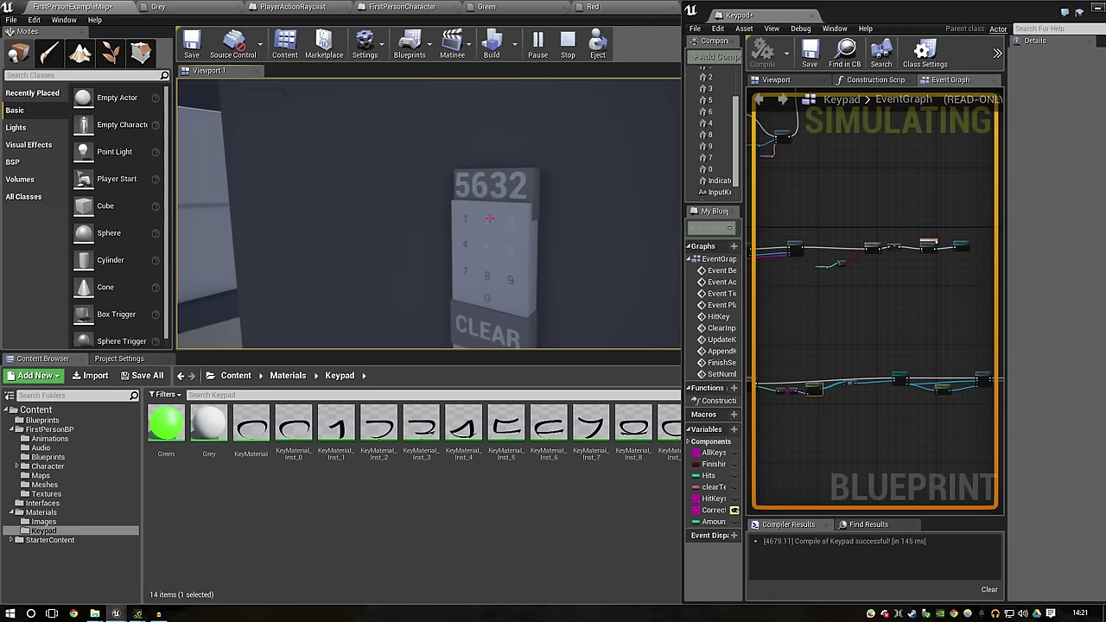
Step: Stop the simulation and bring the Keypad blueprint back, maximized to fill the screen
key("shift+F1")
scroll(851, 405, "up", 5)
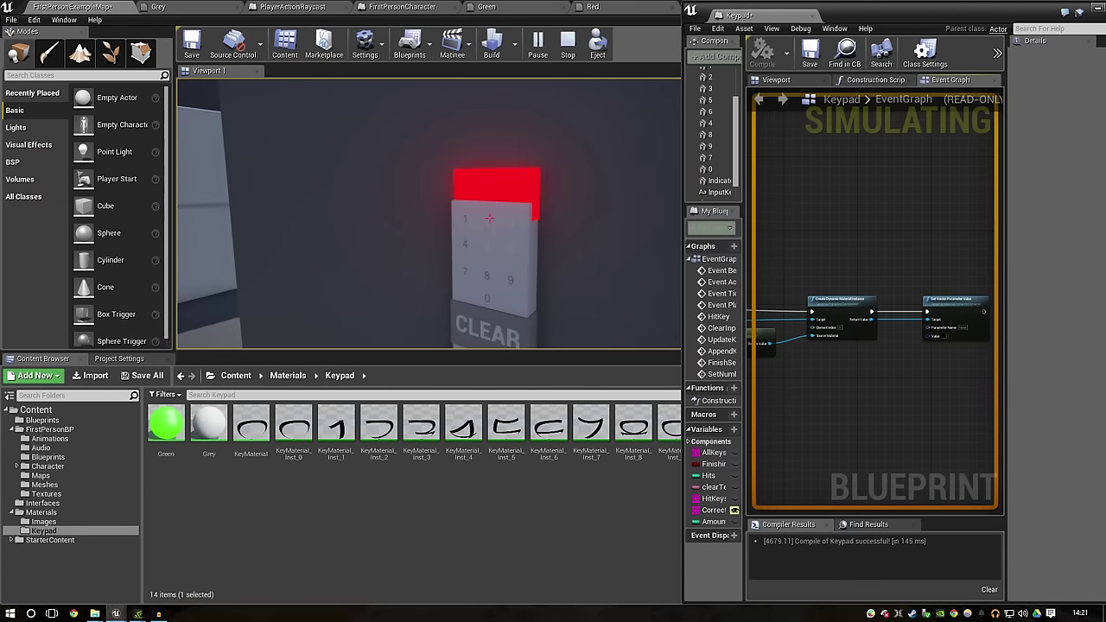
left_click_drag(682, 356, 342, 363)
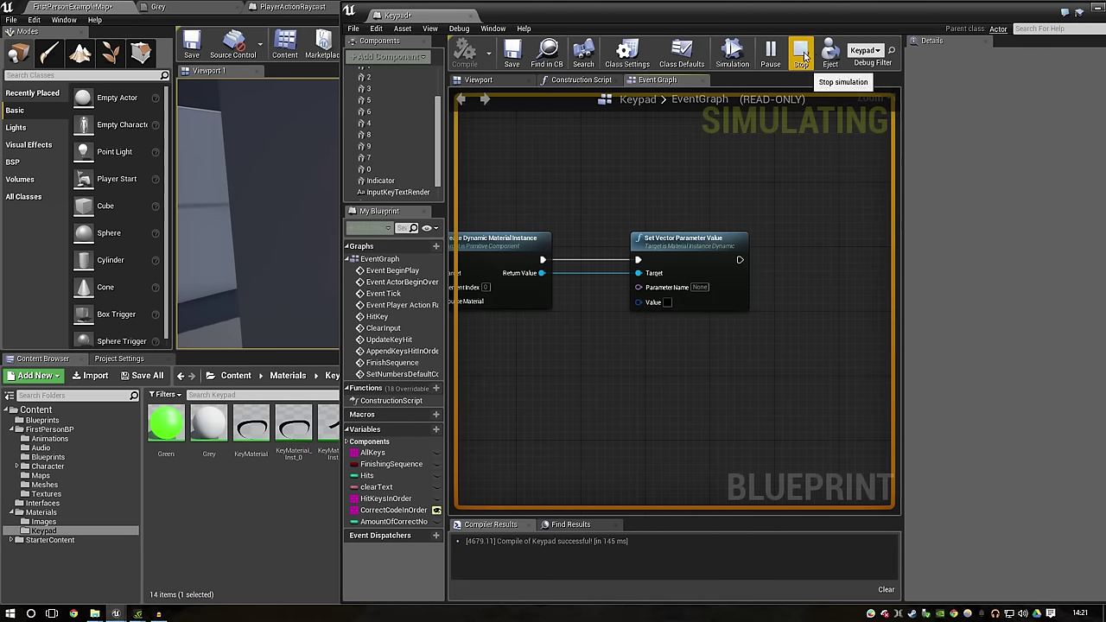
left_click(802, 54)
key("super")
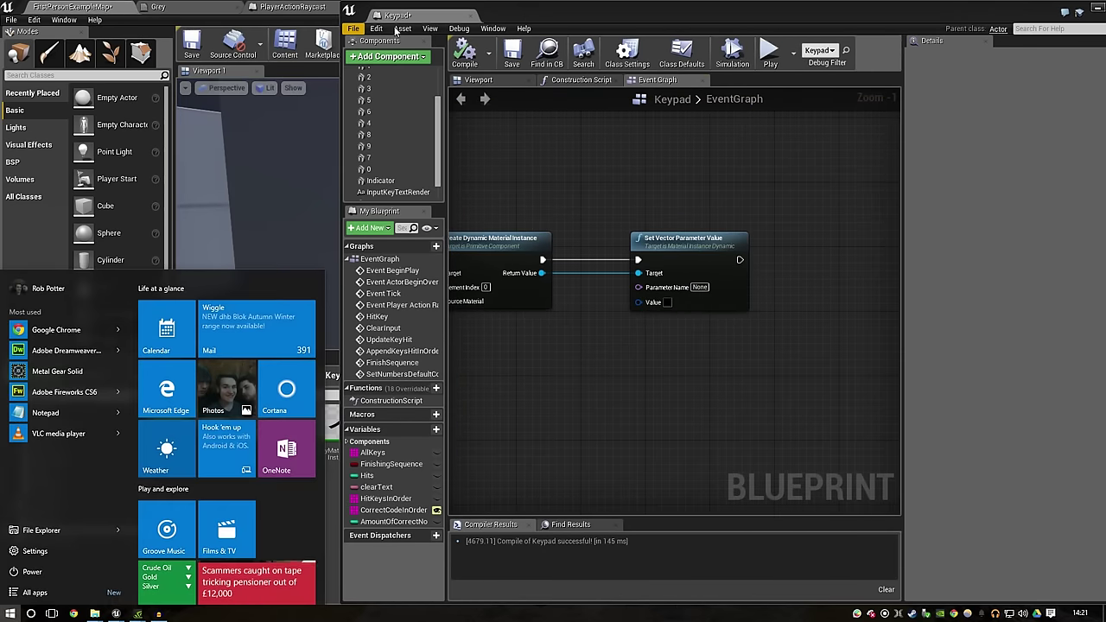
left_click(402, 29)
left_click(440, 41)
double_click(421, 22)
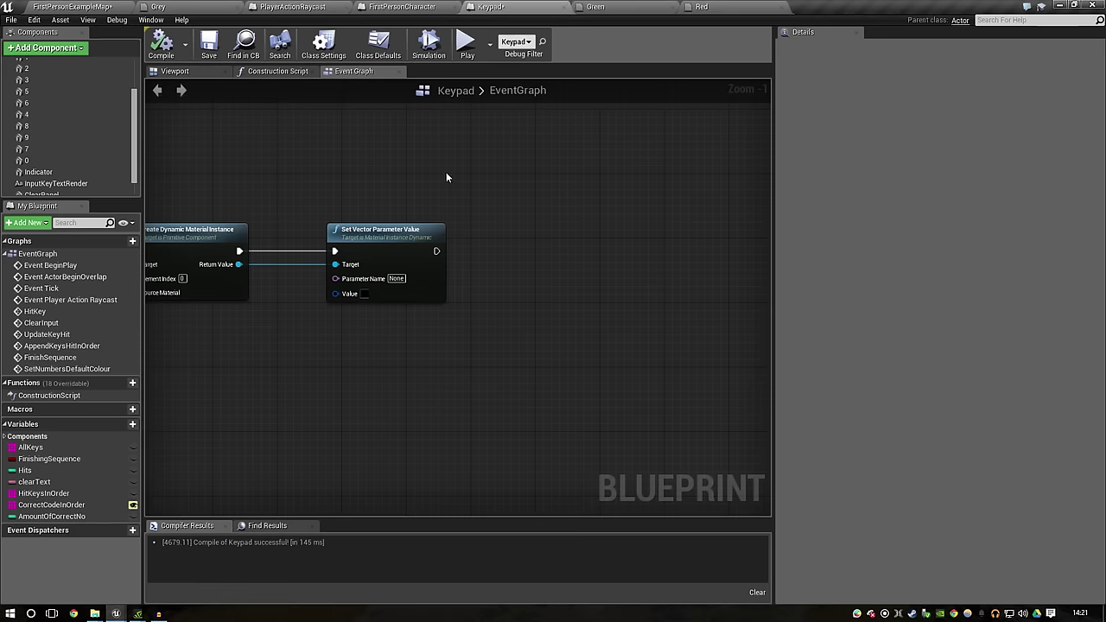
Step: Check the Grey material graph, return to FirstPersonExampleMap, and save all changes
left_click(397, 278)
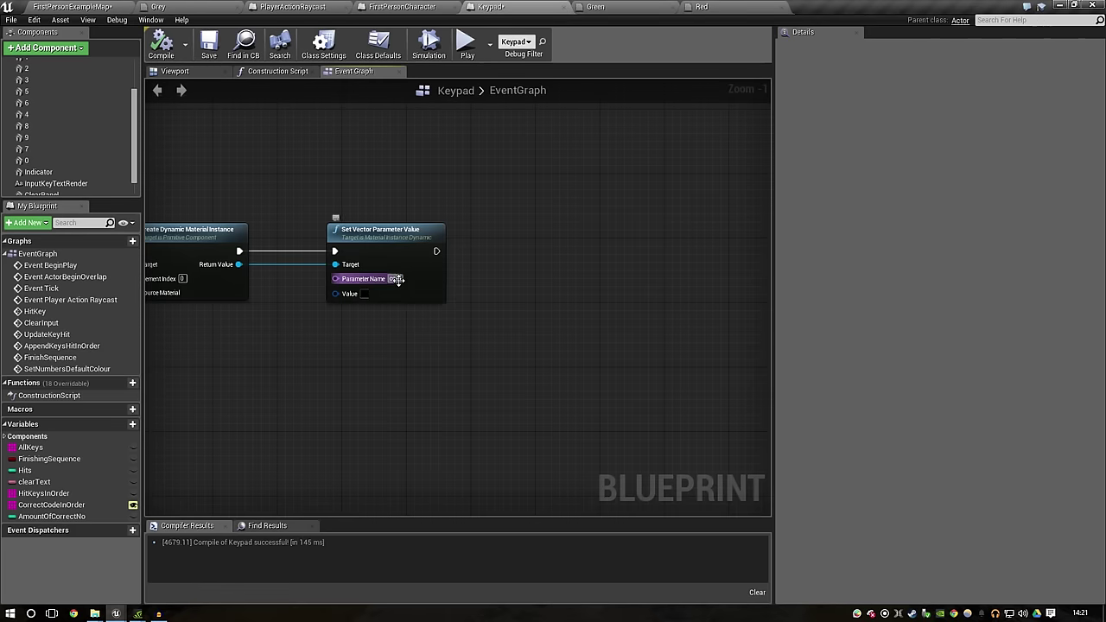
type("colour")
left_click(159, 6)
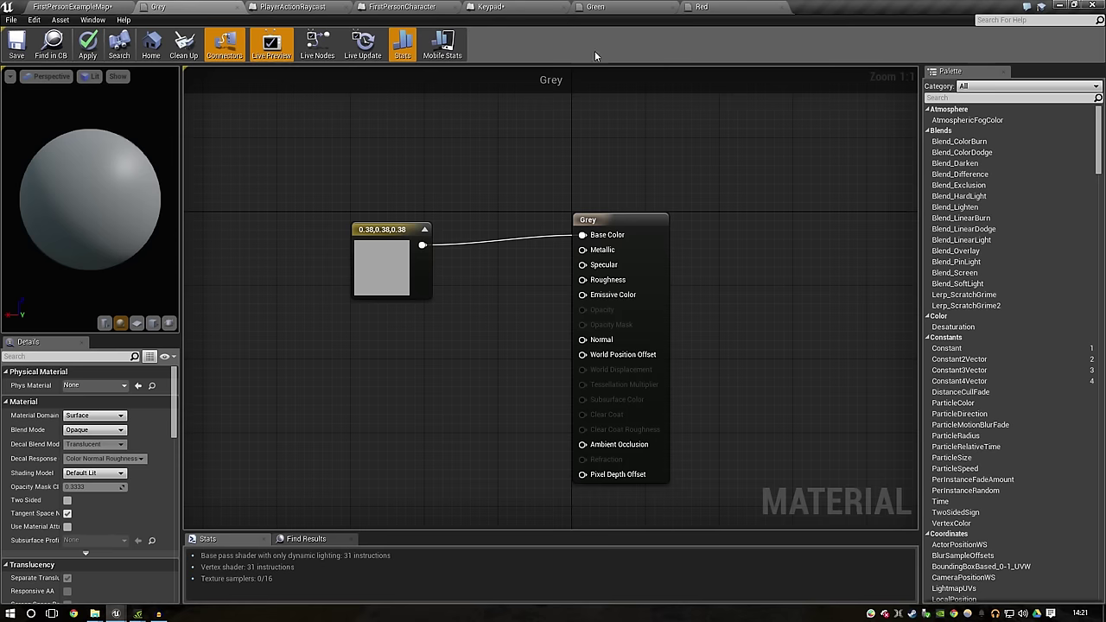
left_click(46, 9)
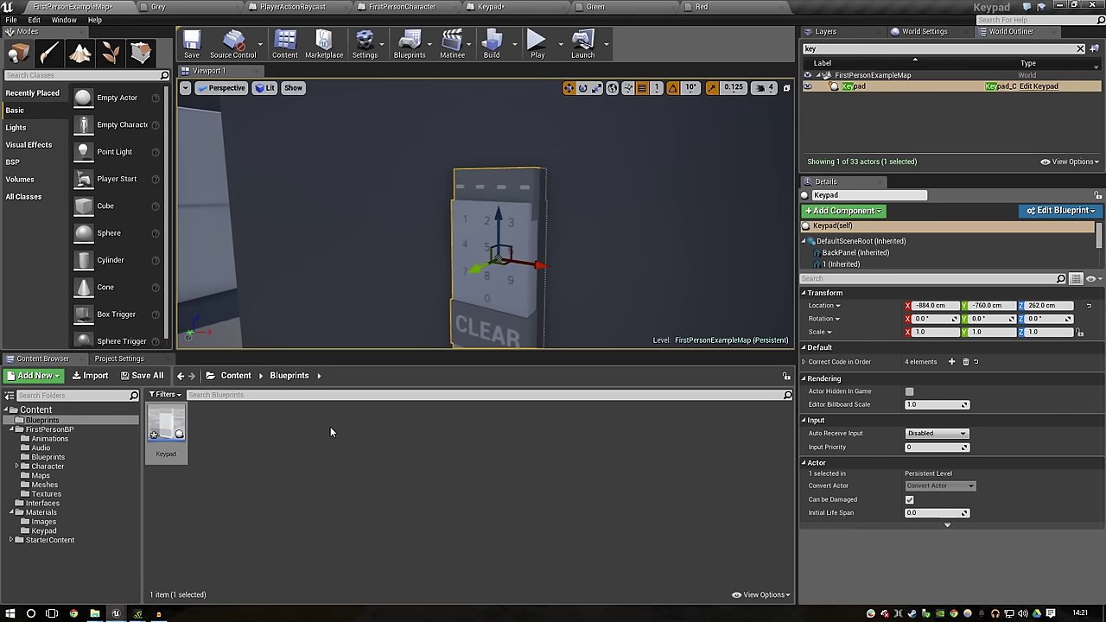
key("ctrl+shift+s")
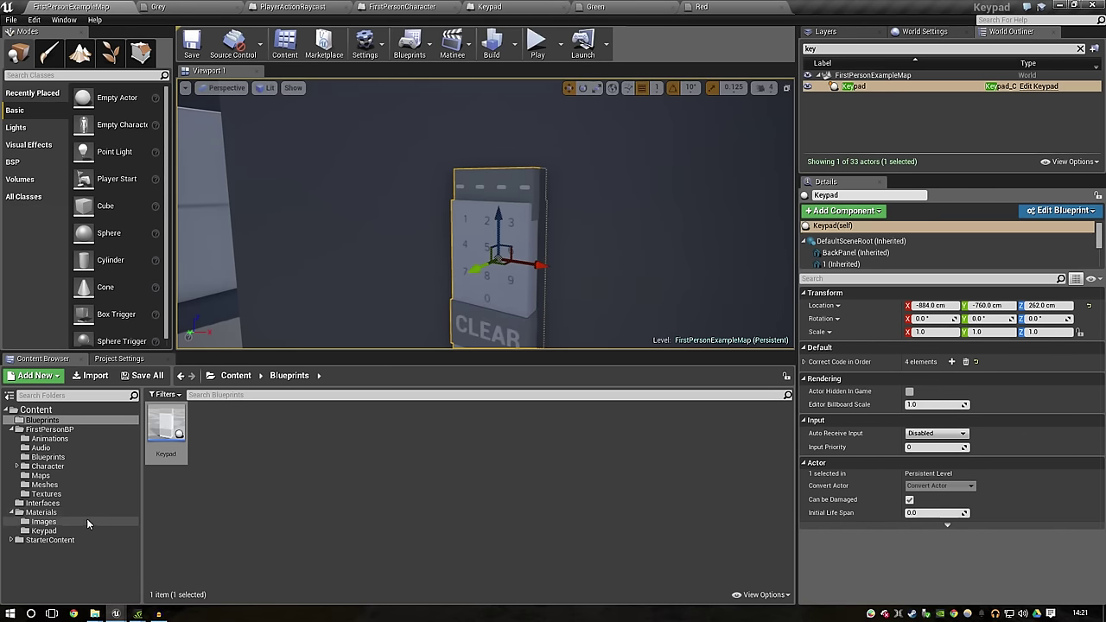
Step: Browse to Content/Materials/Keypad and open KeyMaterial_Inst_1 and its parent KeyMaterial in editors
left_click(69, 522)
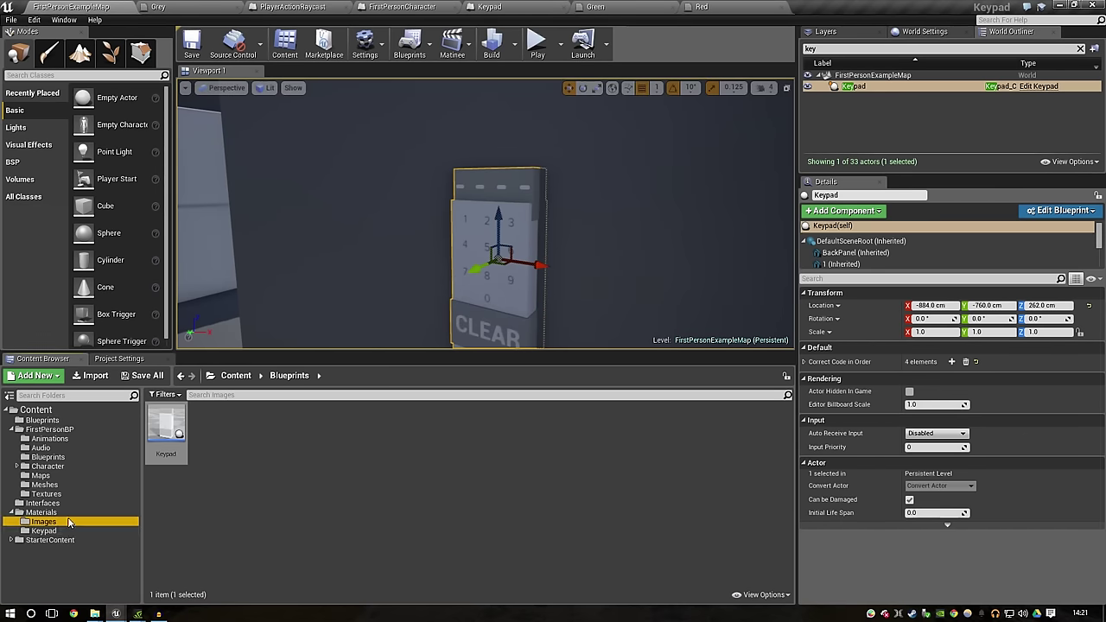
left_click(68, 531)
left_click(329, 454)
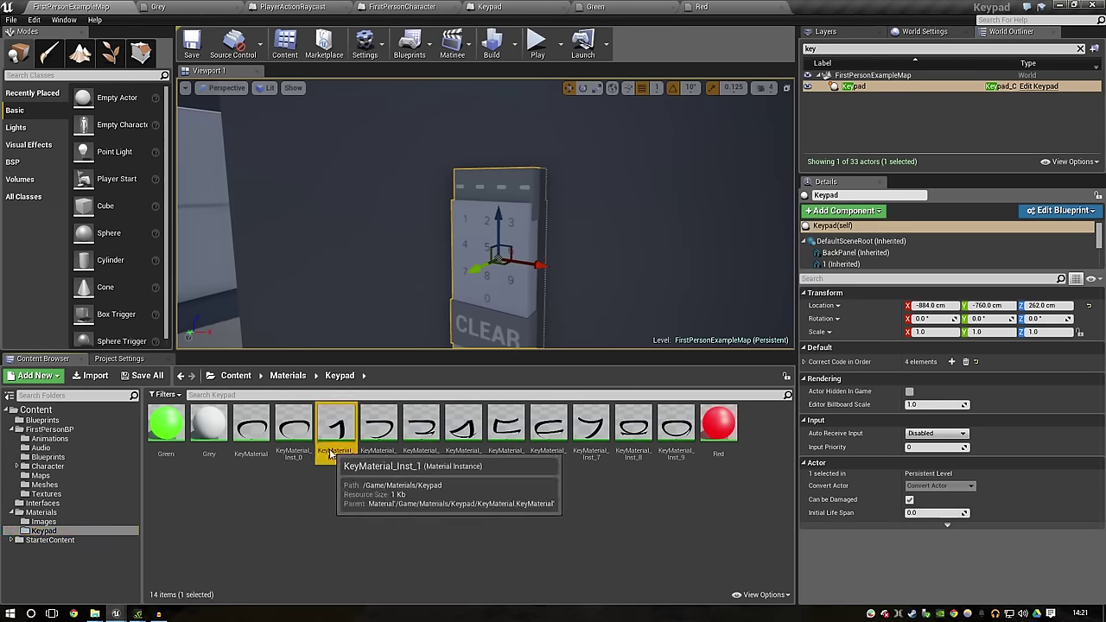
double_click(329, 453)
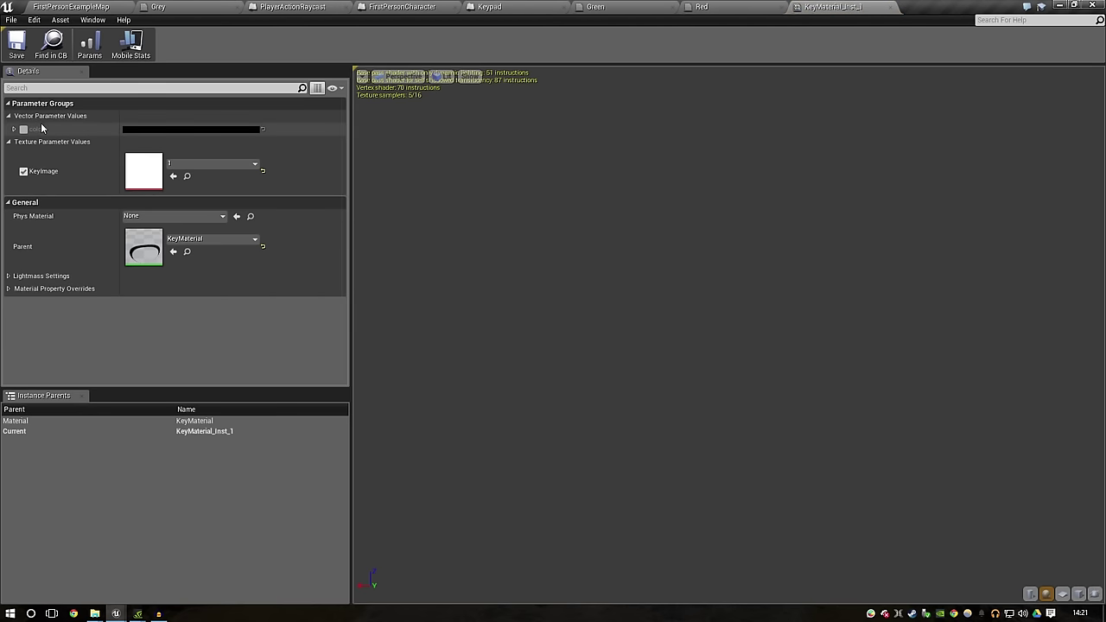
left_click(71, 7)
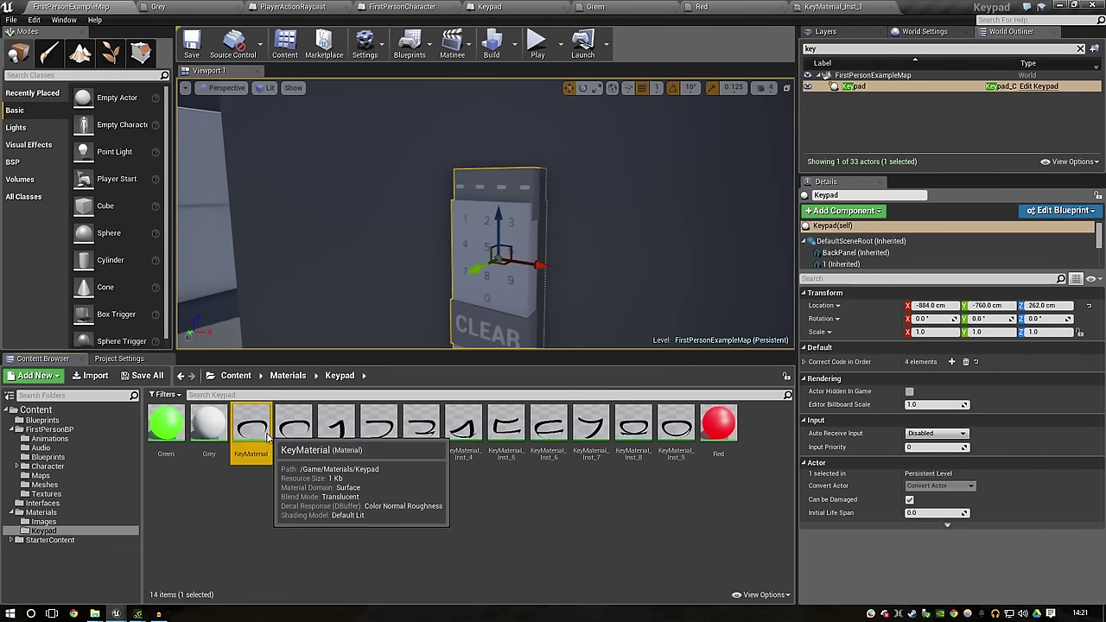
double_click(254, 426)
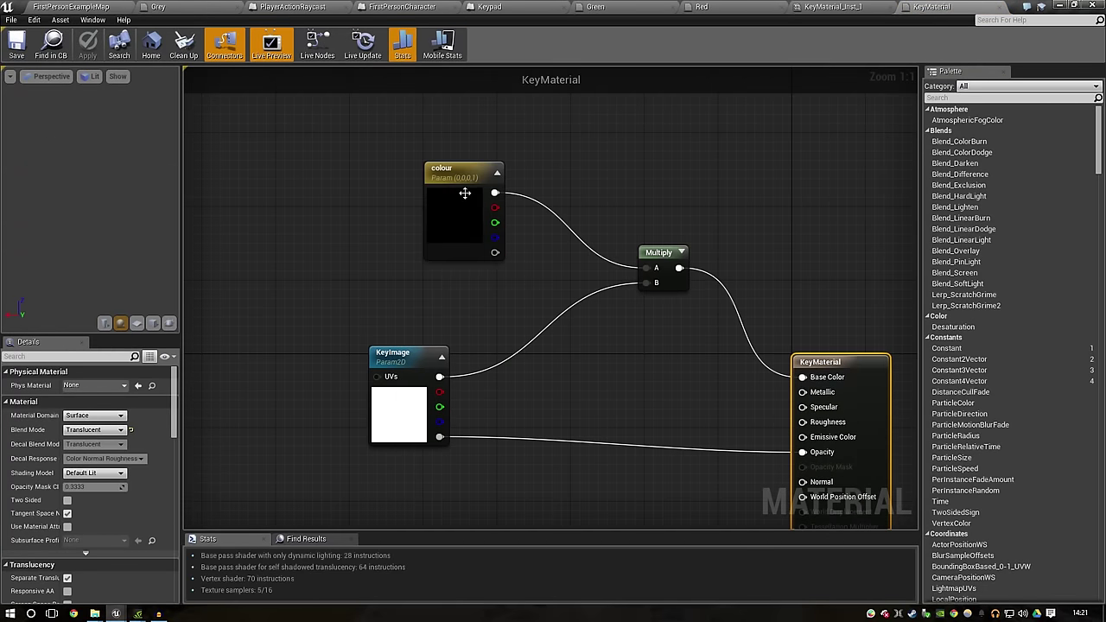
left_click(441, 173)
left_click(118, 6)
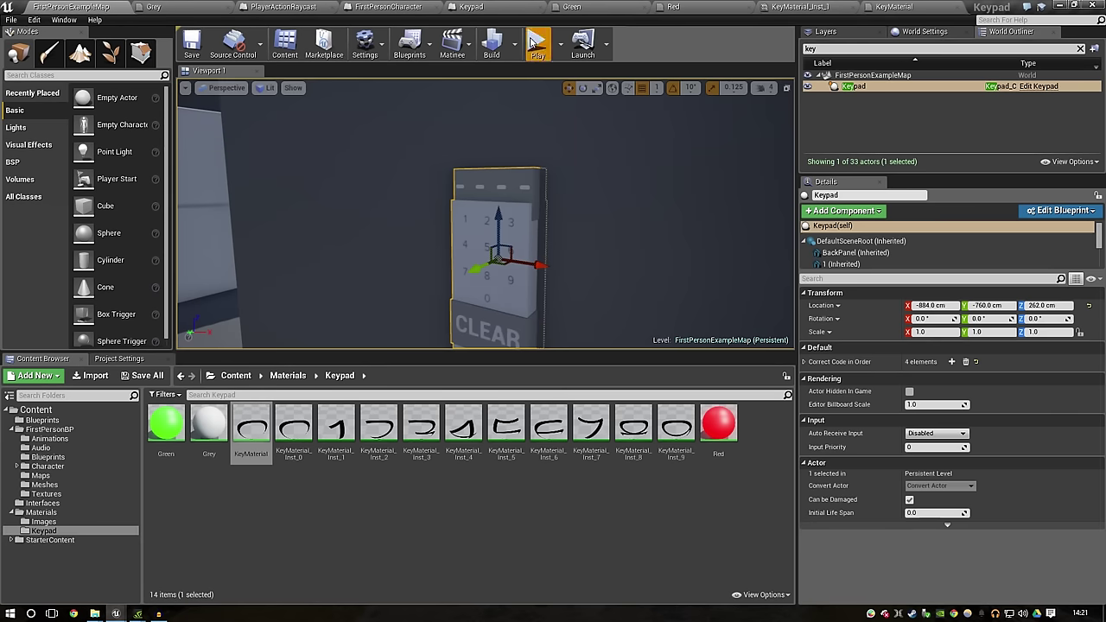
Step: Play the level and enter the wrong code 6325, then a few more digits
left_click(533, 43)
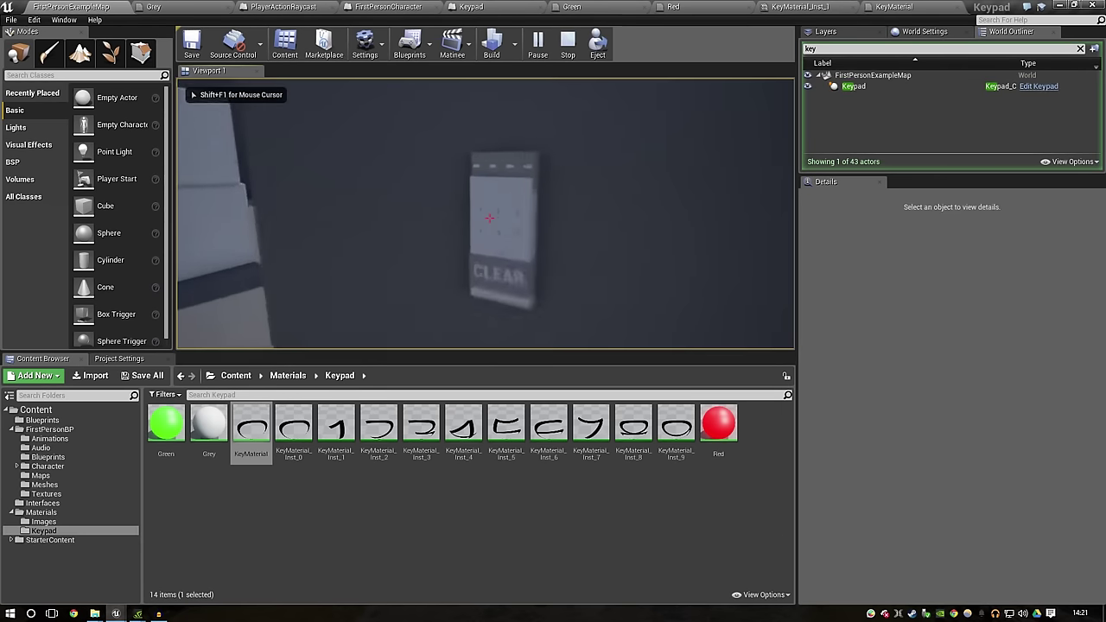
left_click(489, 218)
left_click(489, 218)
left_click(490, 218)
left_click(489, 218)
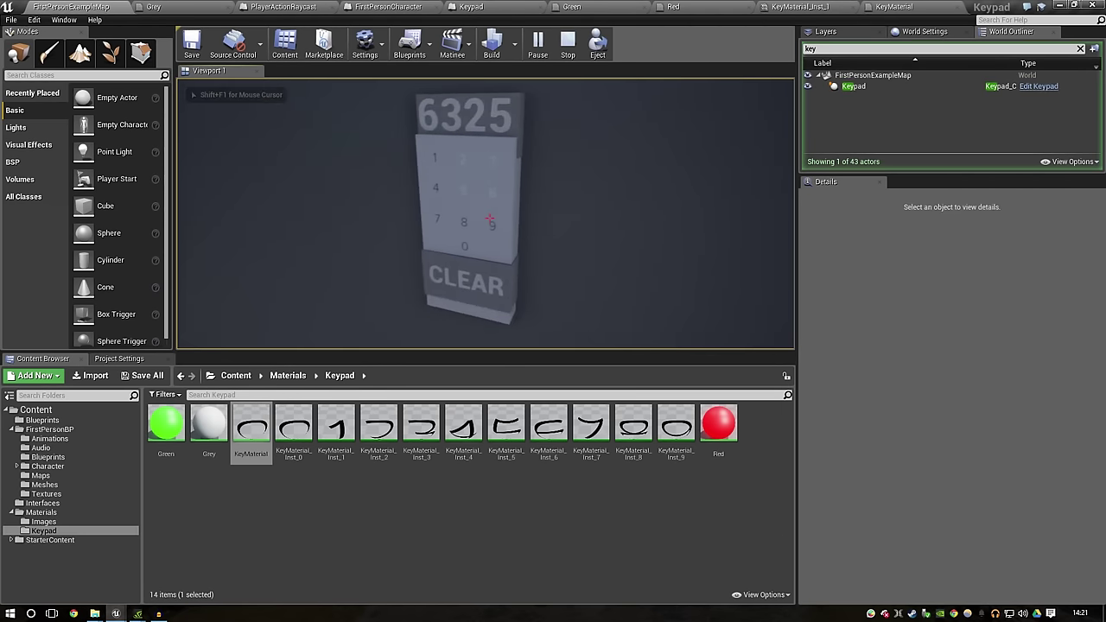
left_click(489, 218)
left_click(490, 218)
left_click(489, 218)
left_click(490, 218)
Step: End play with Esc and switch to the FirstPersonCharacter blueprint's EventGraph
key("Escape")
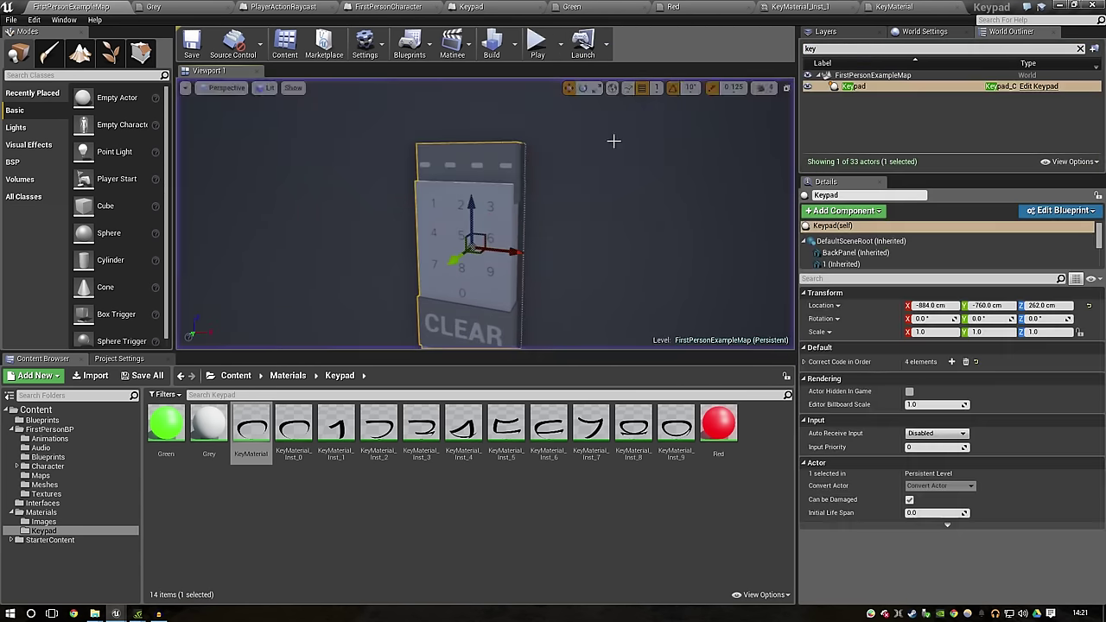
double_click(250, 423)
left_click(844, 6)
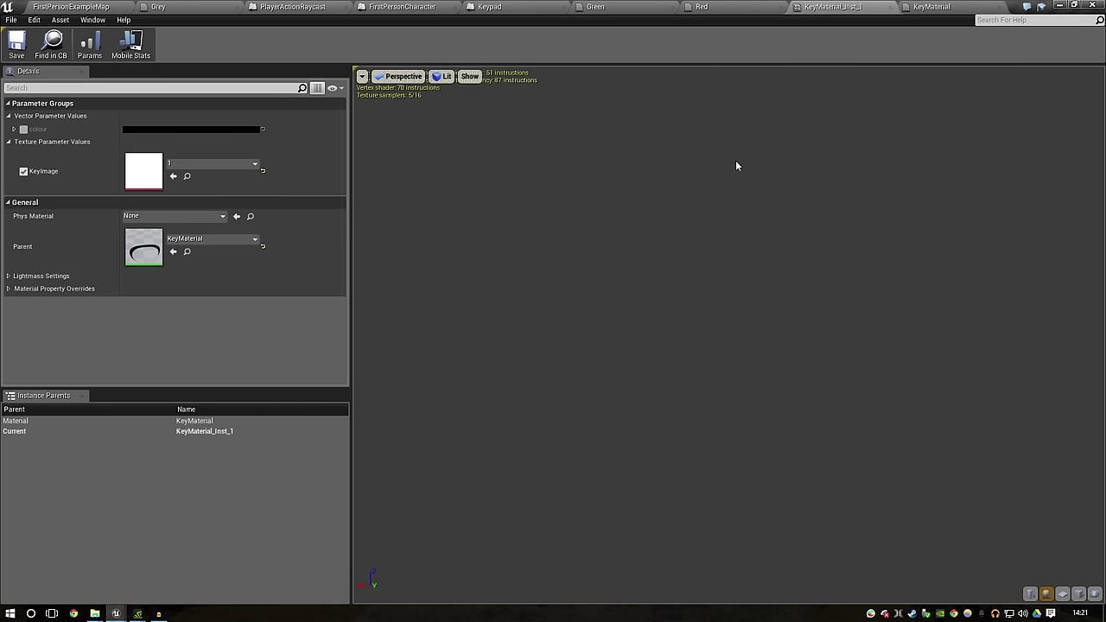
left_click(361, 6)
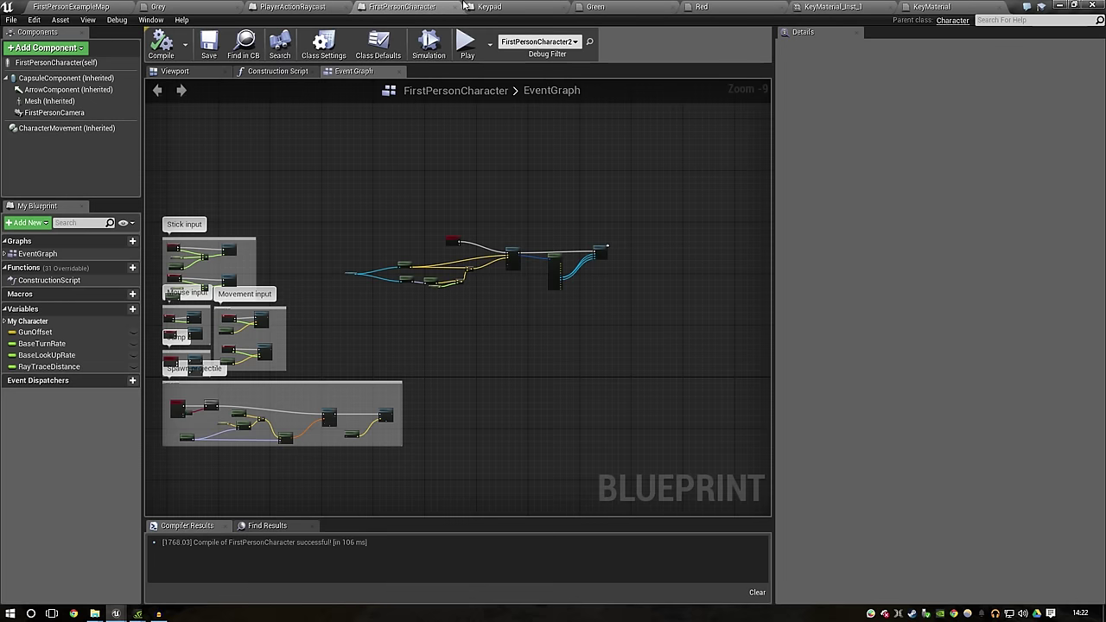
Step: Add a custom event node to the Keypad EventGraph by searching 'custom'
left_click(482, 6)
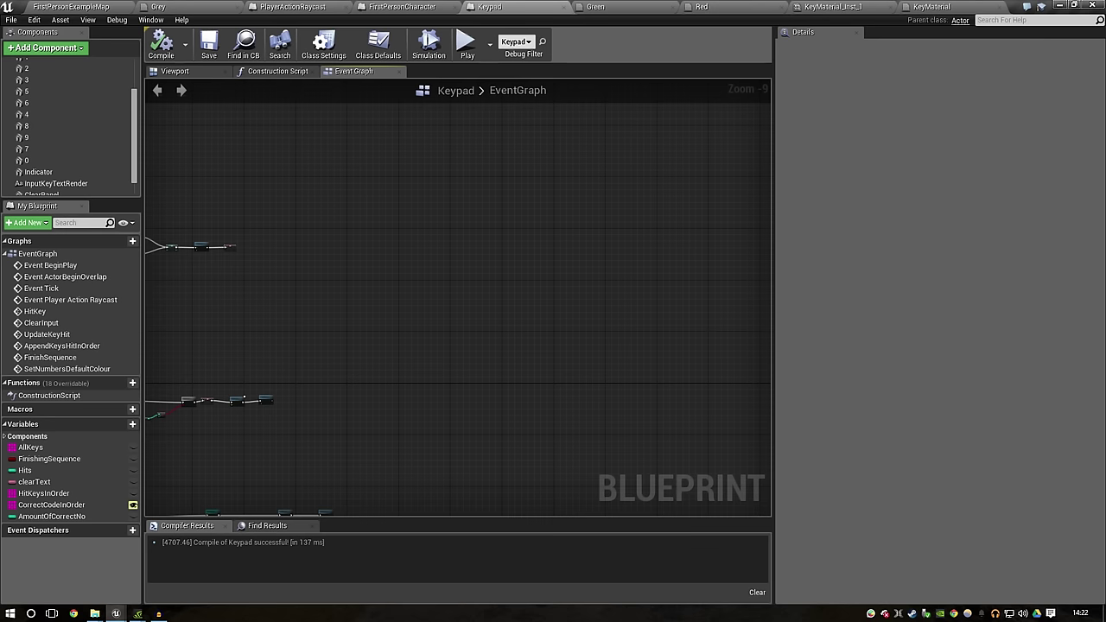
right_click(386, 314)
type("clear")
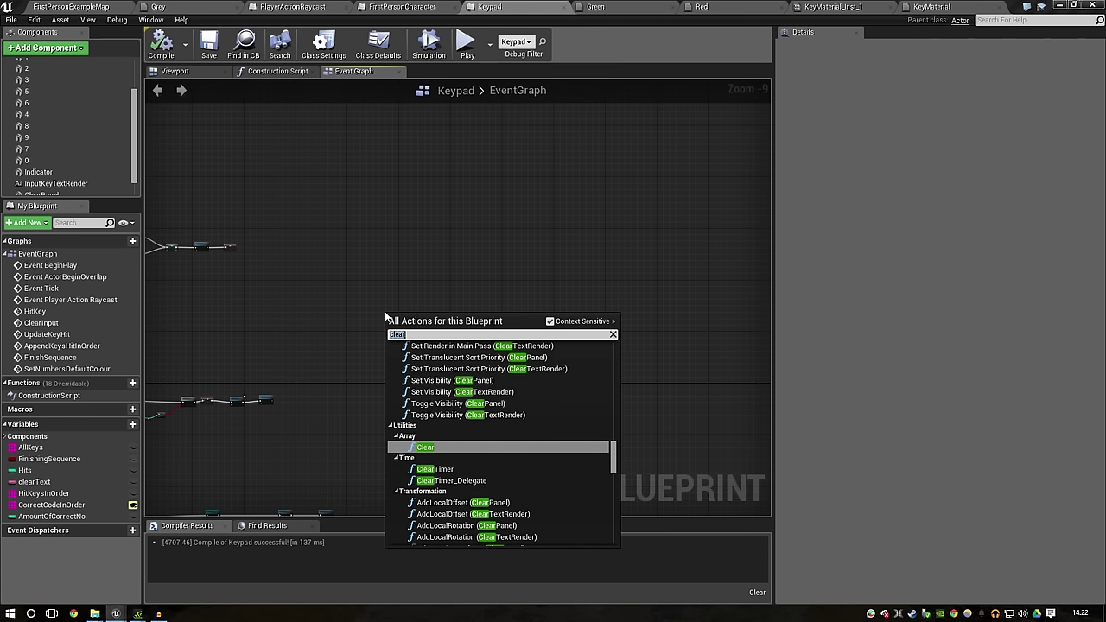
key("BackSpace")
key("BackSpace")
key("BackSpace")
type("custom")
key("Down")
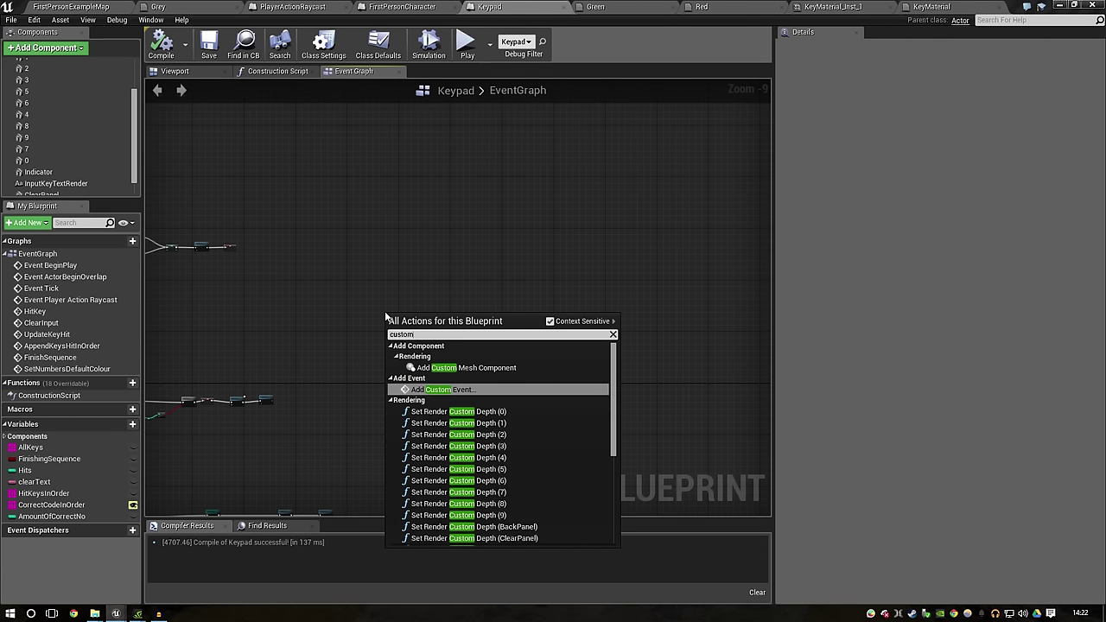
key("Return")
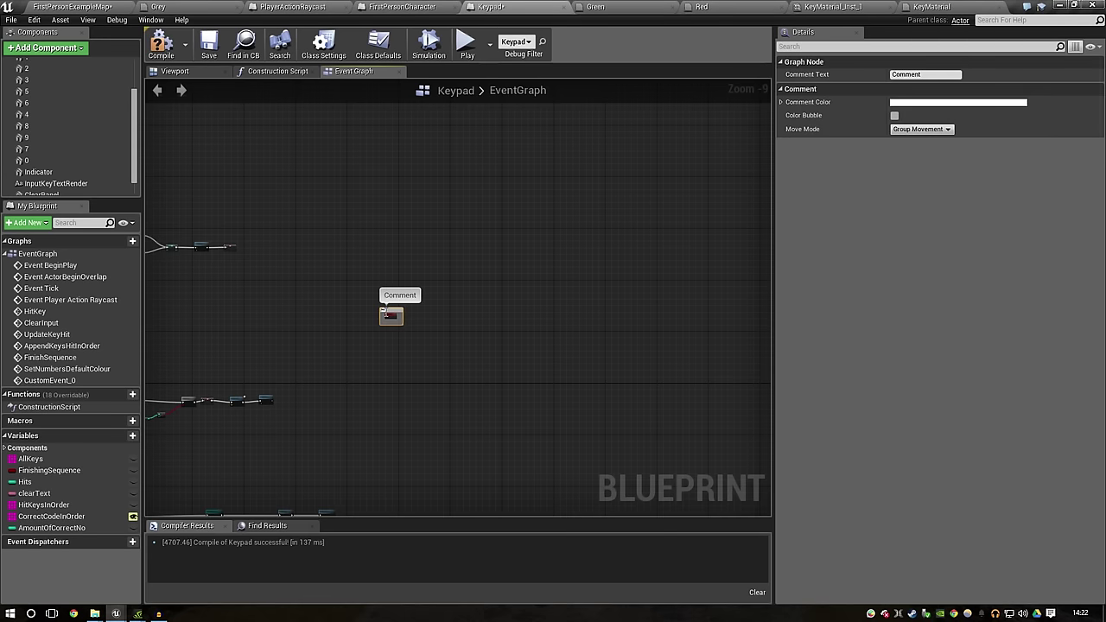
Step: Select the new CustomEvent_0 node so it can be renamed
scroll(406, 304, "up", 8)
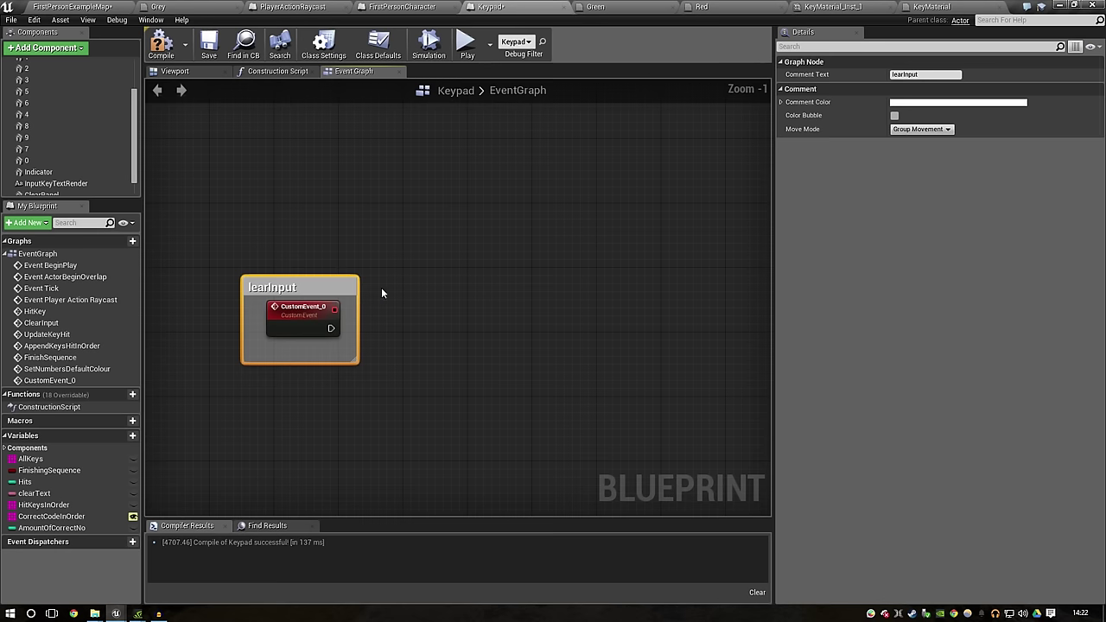
left_click(337, 301)
scroll(335, 294, "down", 1)
left_click(336, 303)
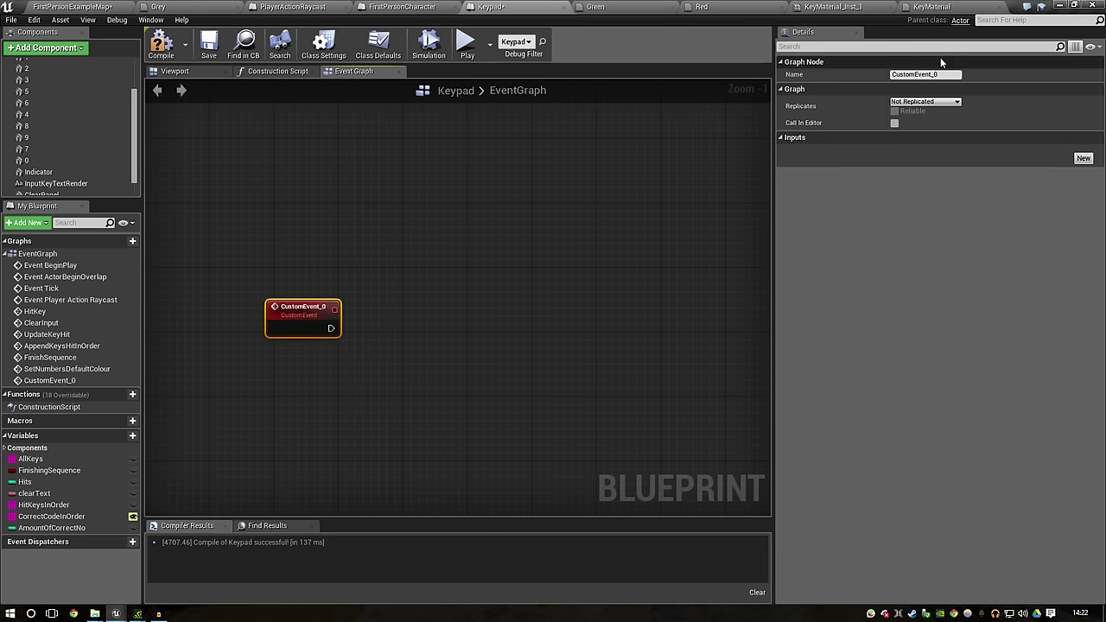
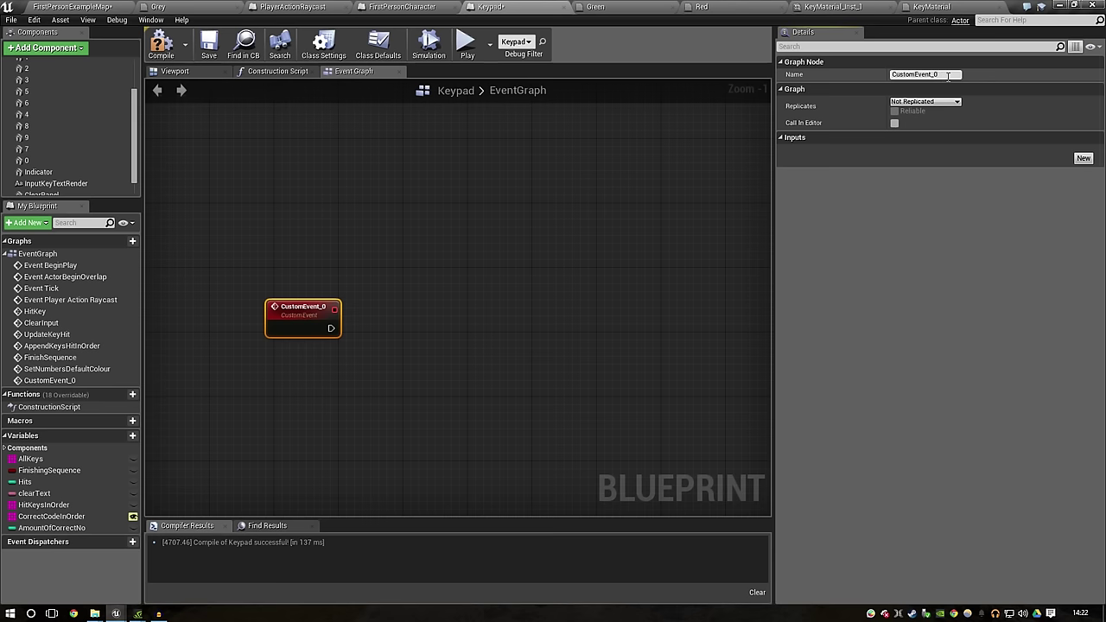
Step: Delete the unused CustomEvent_0 node from the Keypad event graph
left_click(948, 76)
left_click(282, 303)
key("Delete")
Step: Locate the existing ClearInput event via My Blueprint and reposition its node
double_click(70, 322)
scroll(497, 344, "up", 1)
right_click_drag(486, 308, 458, 219)
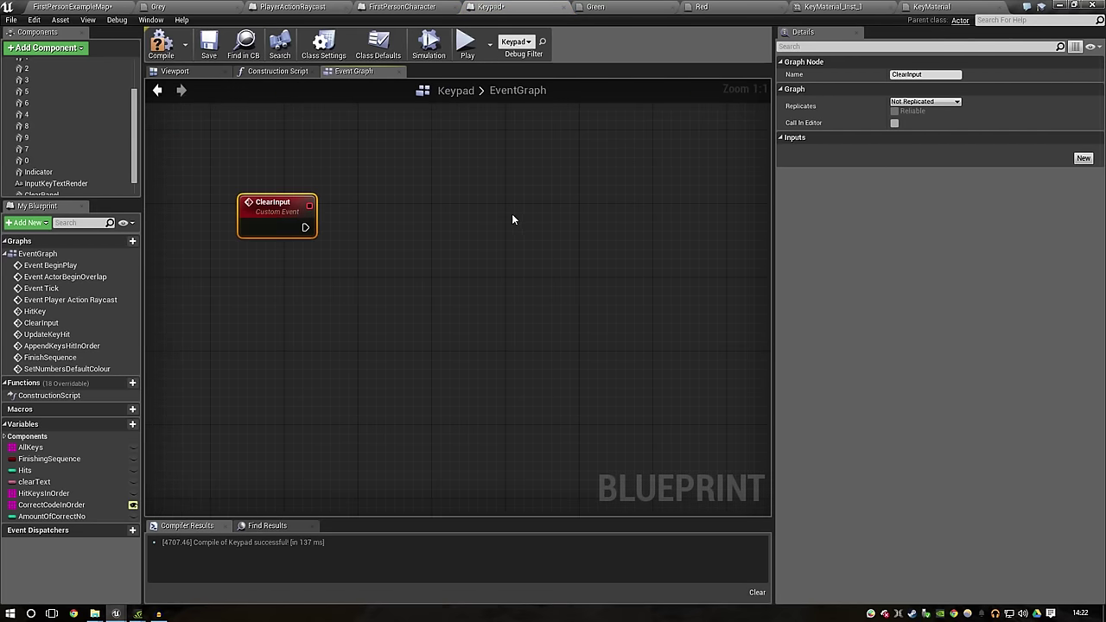
scroll(416, 204, "down", 5)
scroll(445, 211, "up", 2)
mouse_move(445, 210)
right_mouse_down()
mouse_move(285, 211)
mouse_move(341, 287)
right_mouse_up()
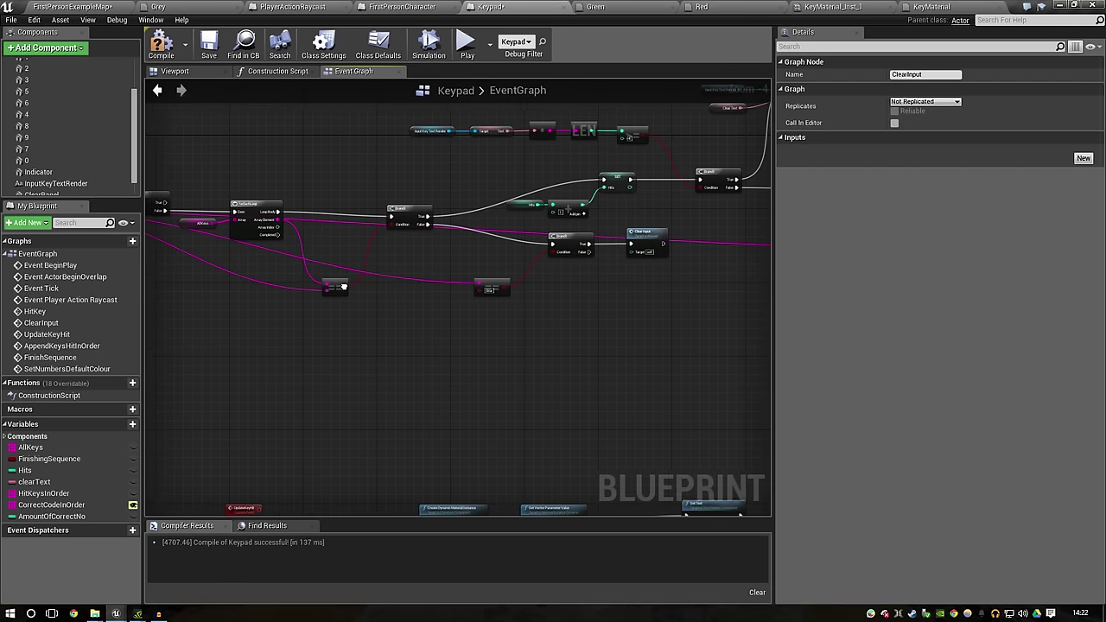
scroll(542, 272, "up", 4)
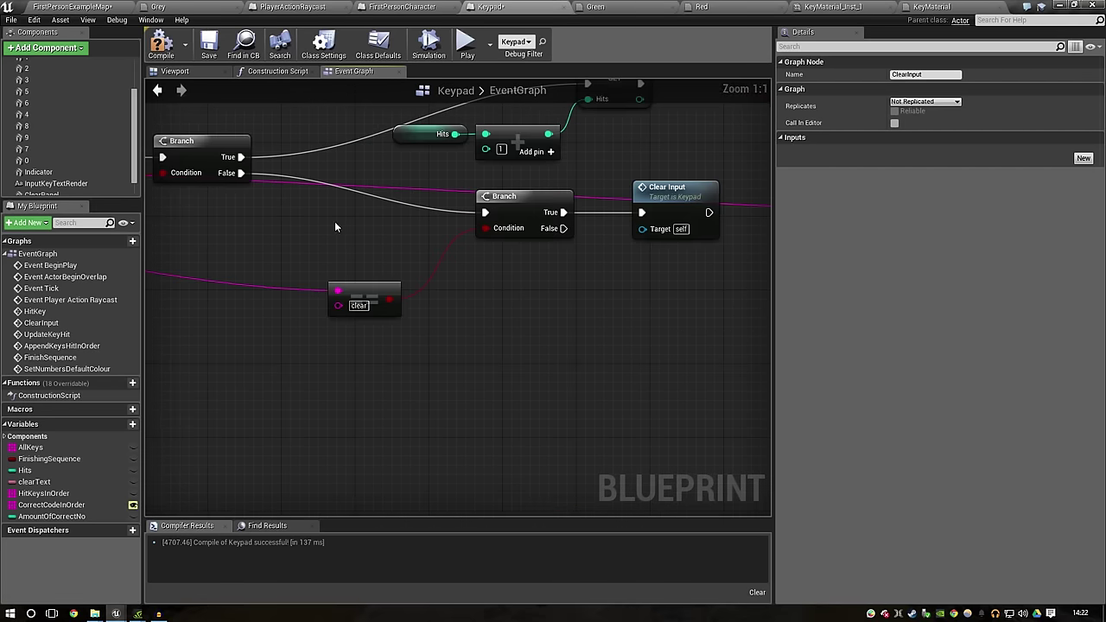
scroll(361, 389, "down", 4)
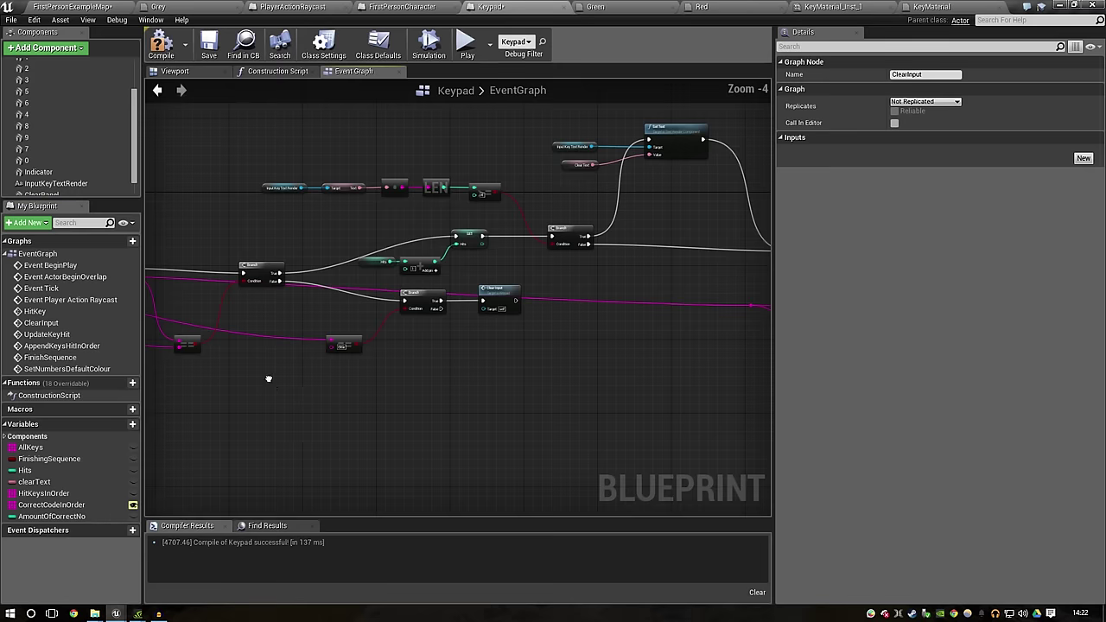
scroll(351, 414, "up", 4)
mouse_move(312, 354)
left_mouse_down()
mouse_move(477, 343)
mouse_move(297, 319)
left_mouse_up()
left_click(476, 315)
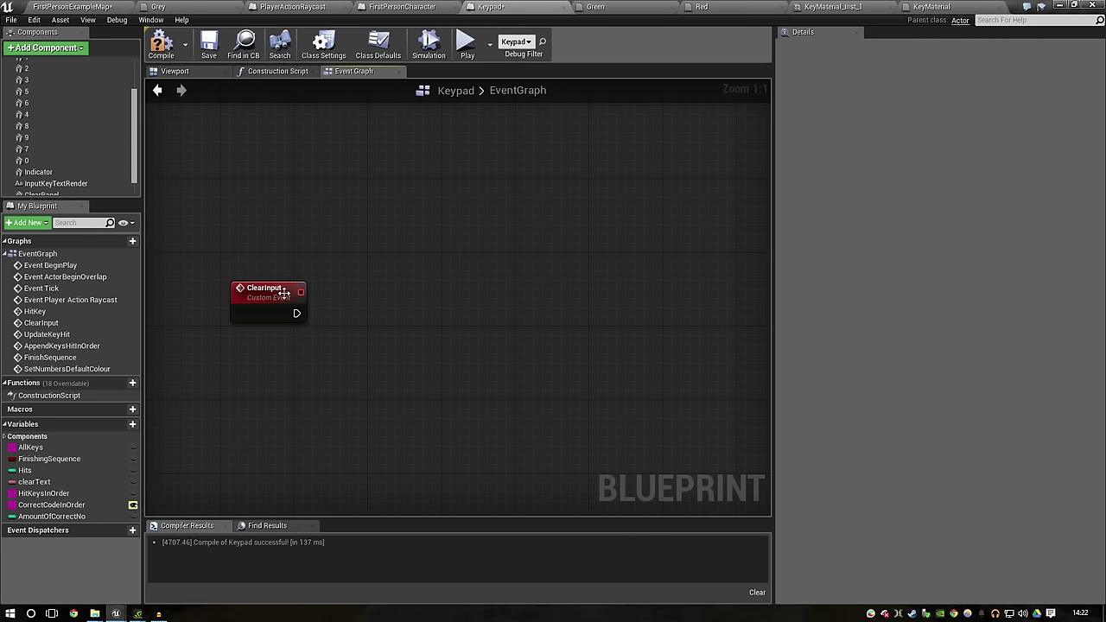
Step: Place a Set node for Hit Keys in Order, discarding an accidental getter
left_click_drag(43, 493, 486, 213)
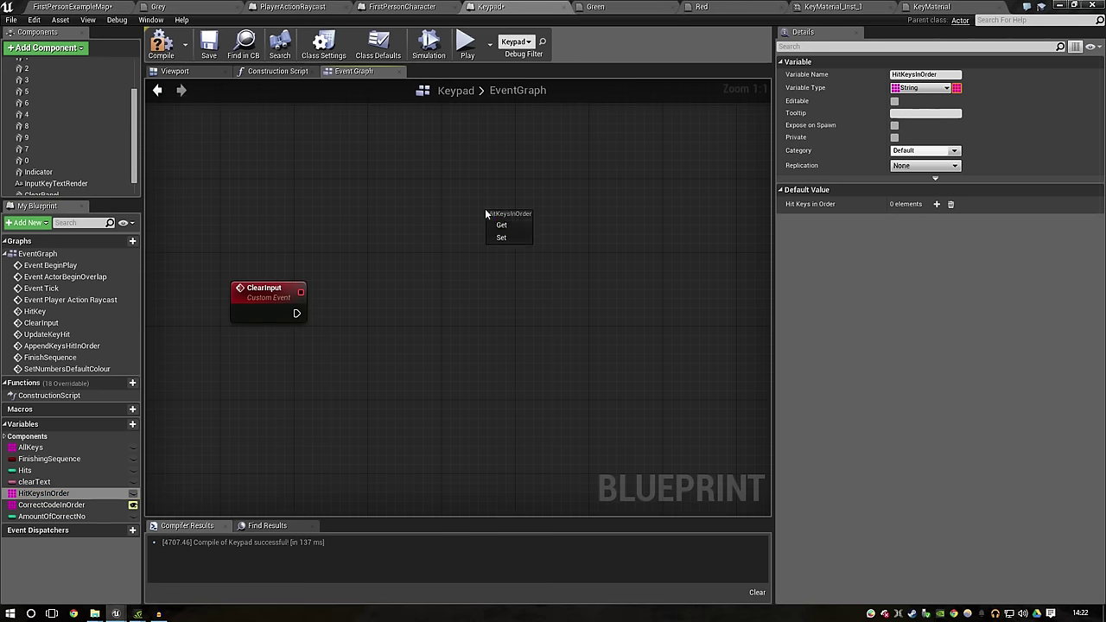
left_click(504, 224)
left_click(514, 303)
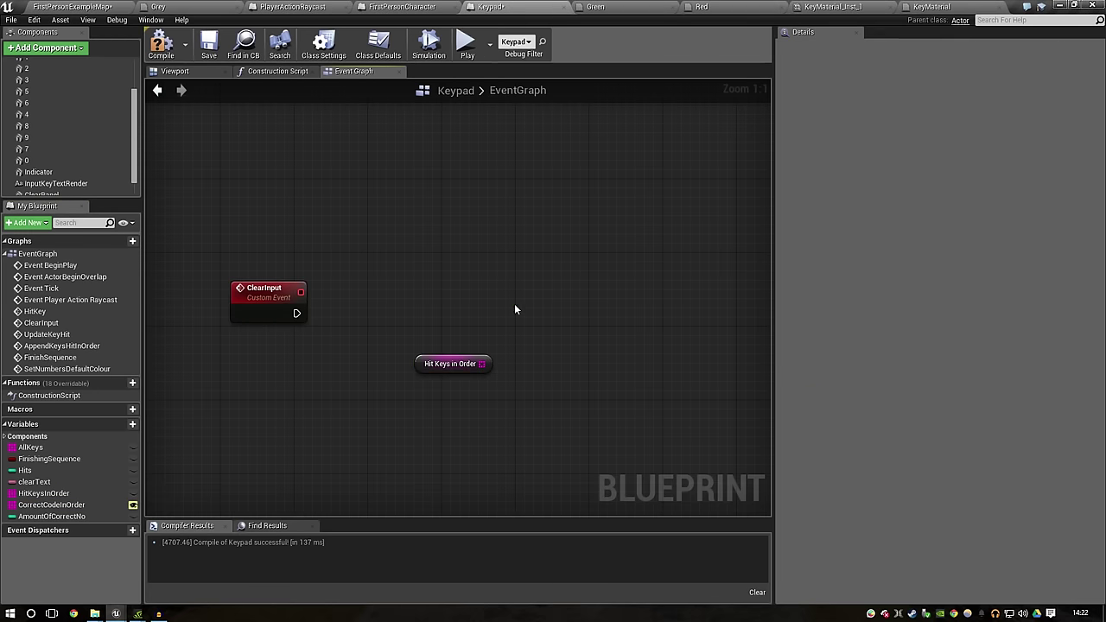
left_click(471, 359)
key("Delete")
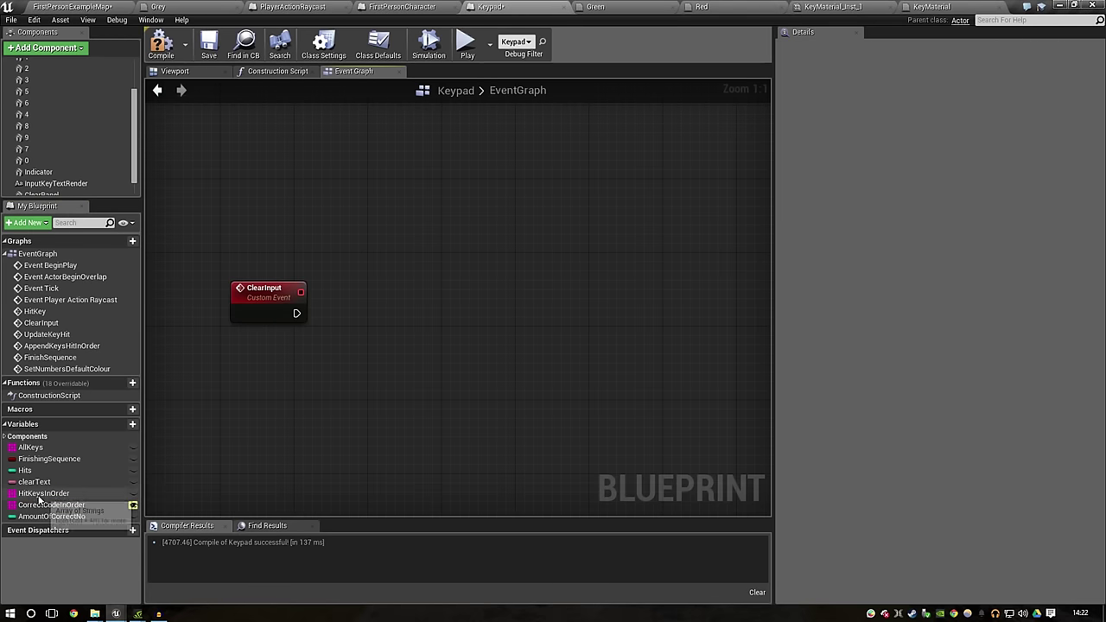
left_click_drag(43, 493, 502, 259)
left_click(519, 313)
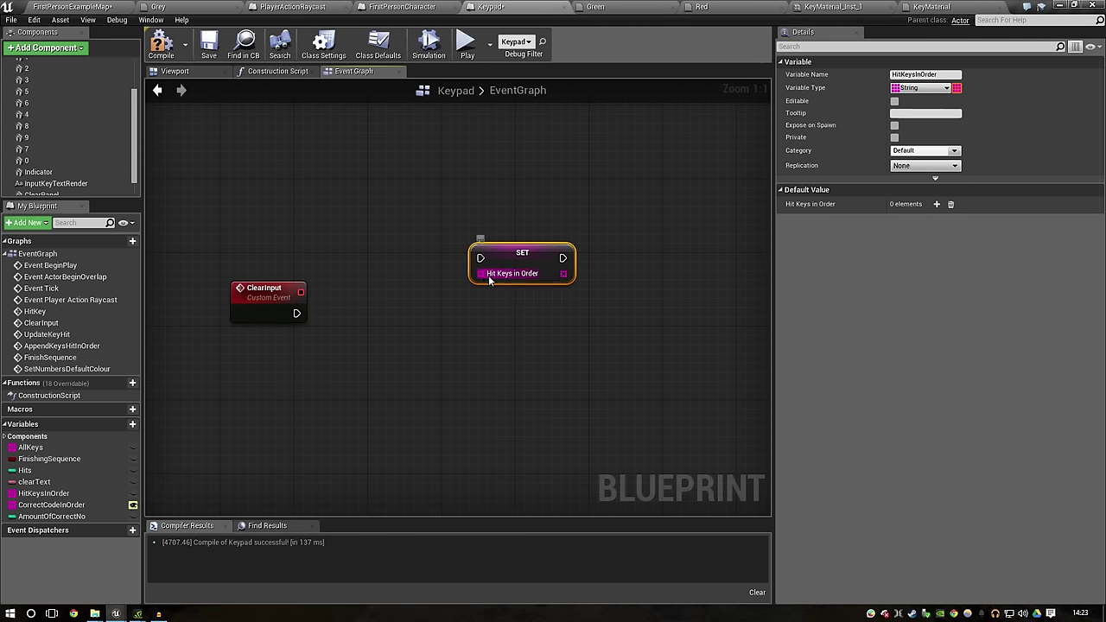
Step: Feed the setter from a 4-input Make Array and run it after ClearInput
left_click_drag(488, 278, 424, 367)
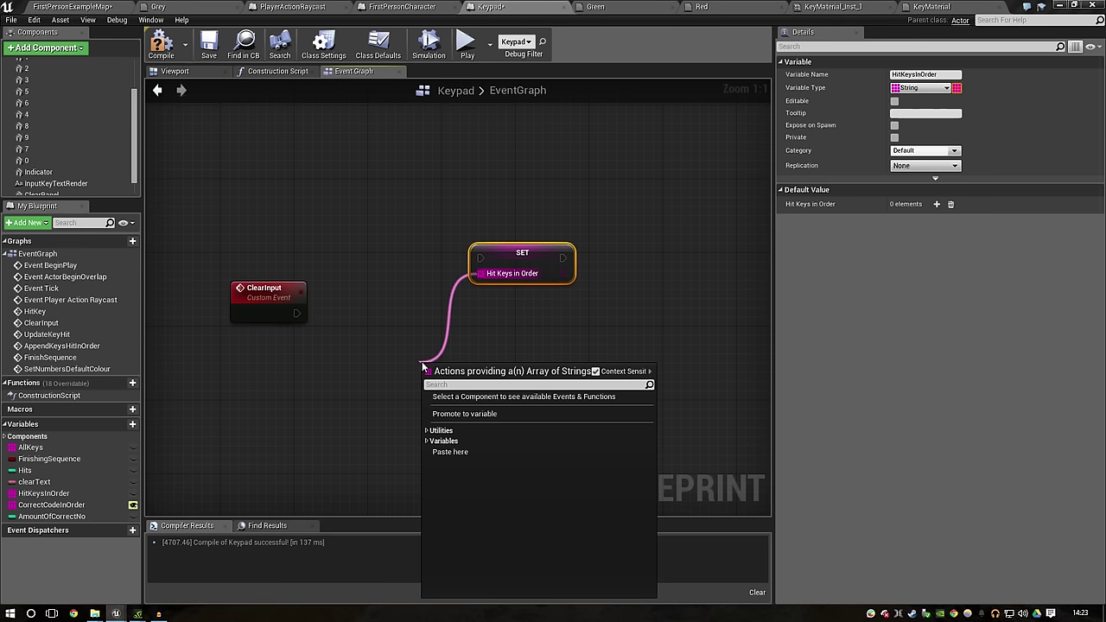
type("make")
key("Return")
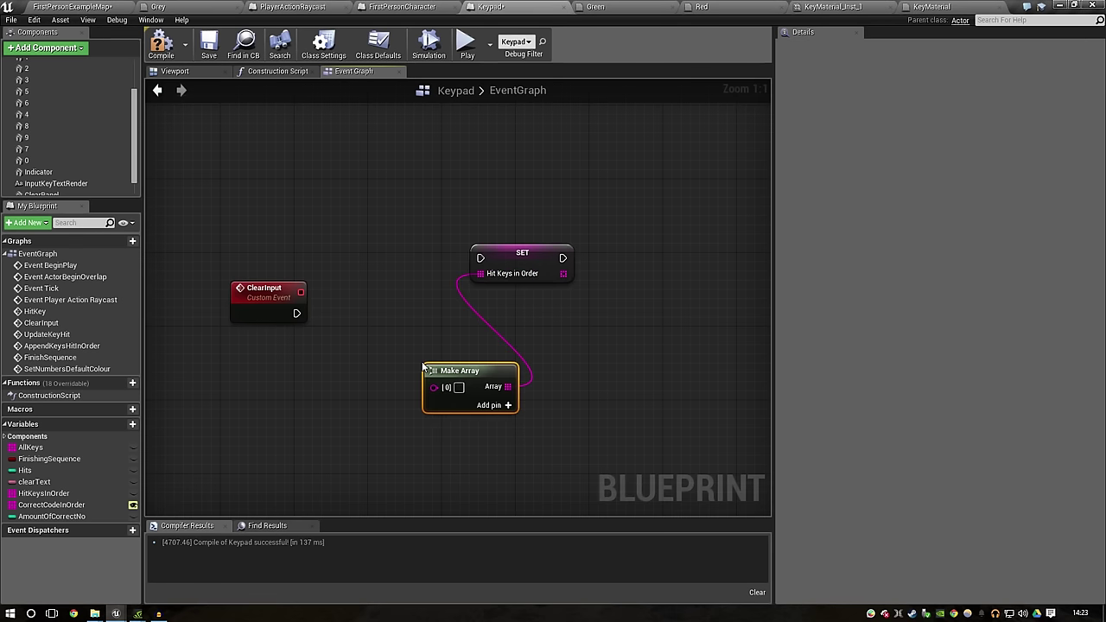
left_click(486, 406)
left_click(487, 407)
left_click(486, 406)
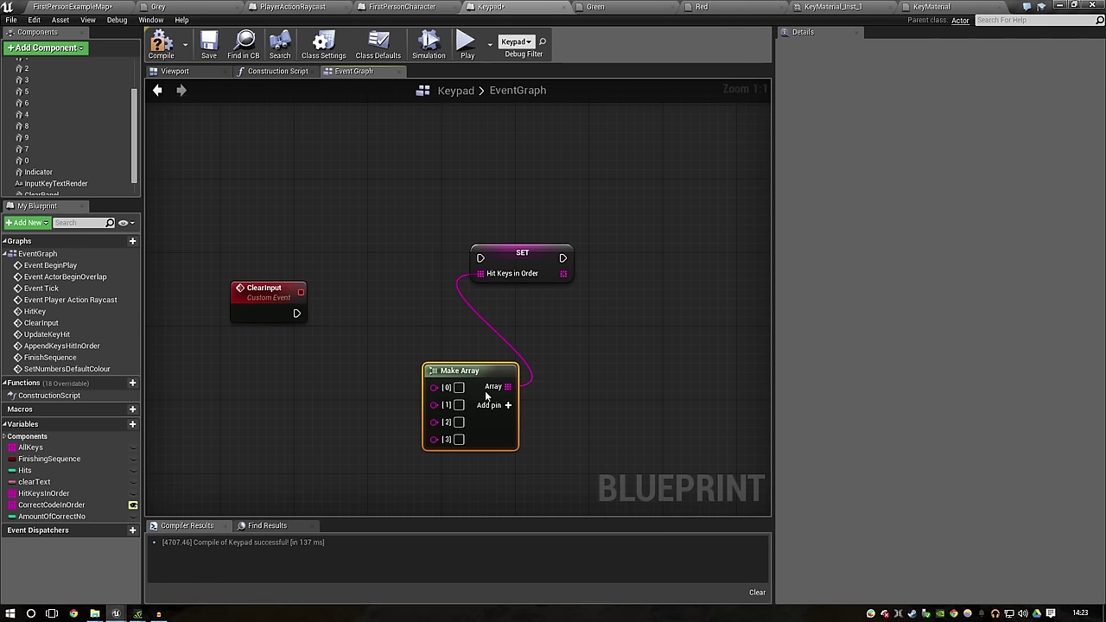
left_click_drag(482, 383, 352, 393)
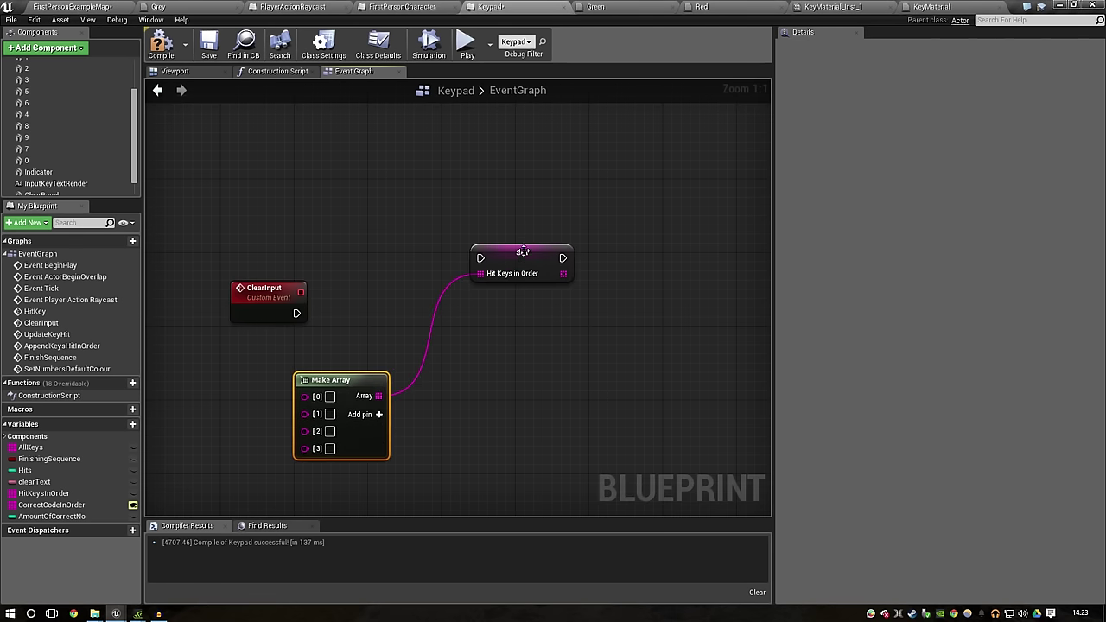
mouse_move(296, 313)
left_mouse_down()
mouse_move(489, 275)
mouse_move(467, 318)
left_mouse_up()
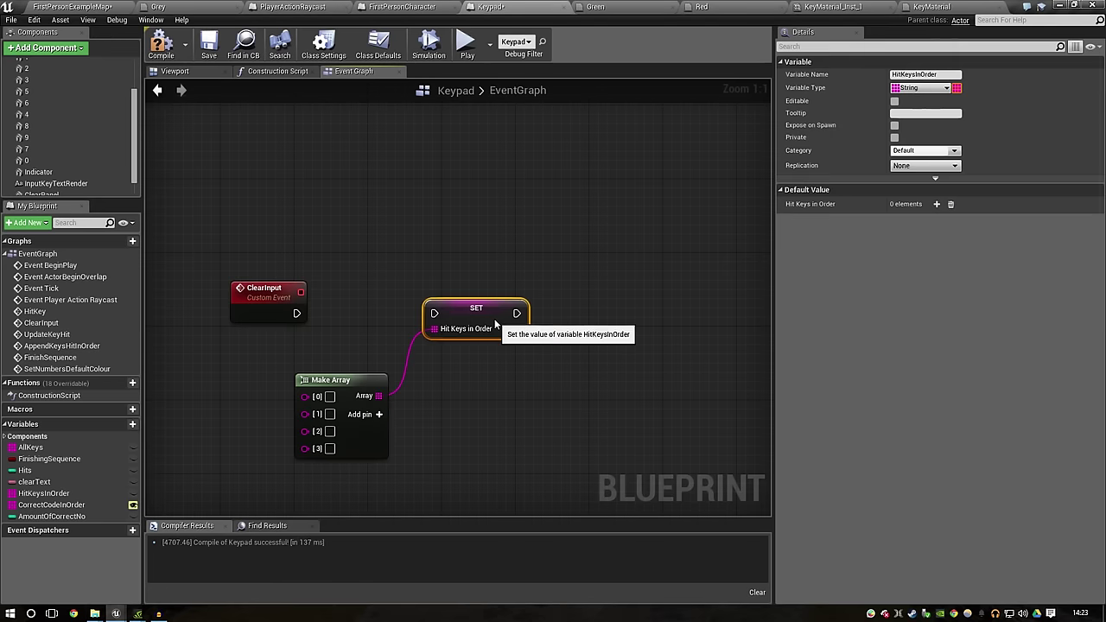
left_click_drag(299, 317, 435, 312)
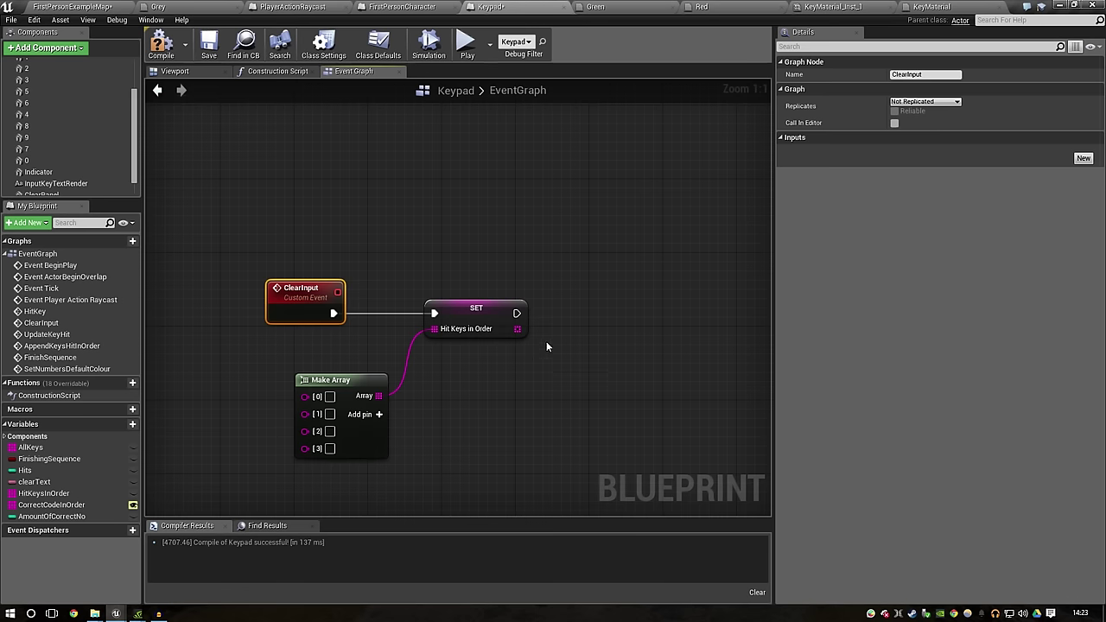
Step: Chain a Set Hits node with value 0 after the Hit Keys reset
mouse_move(515, 314)
left_mouse_down()
mouse_move(495, 314)
mouse_move(582, 307)
left_mouse_up()
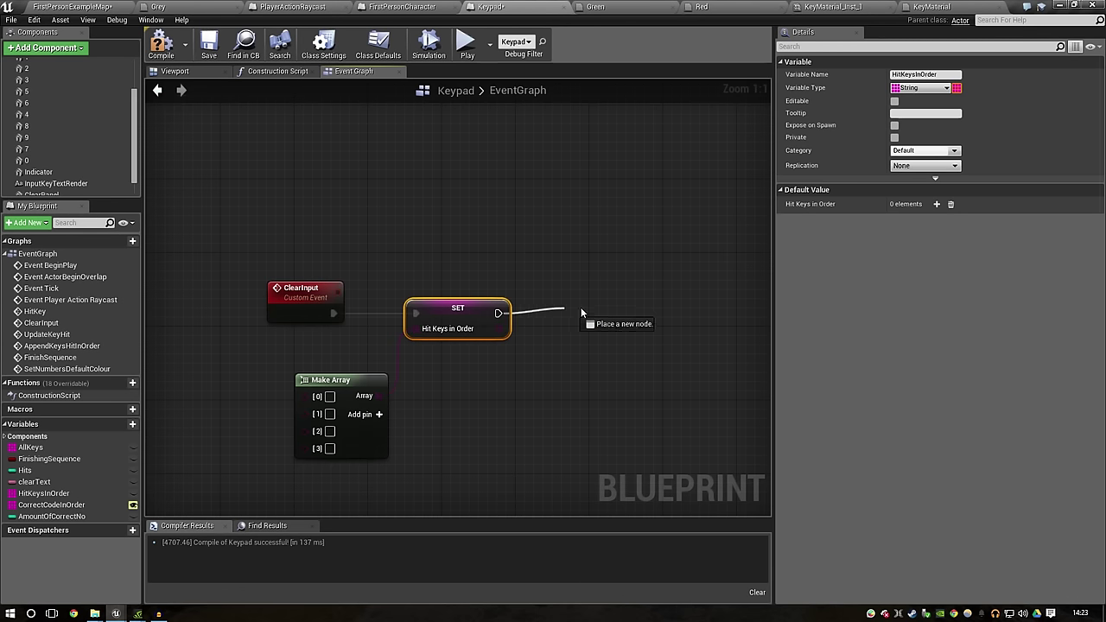
type("set hits")
key("Return")
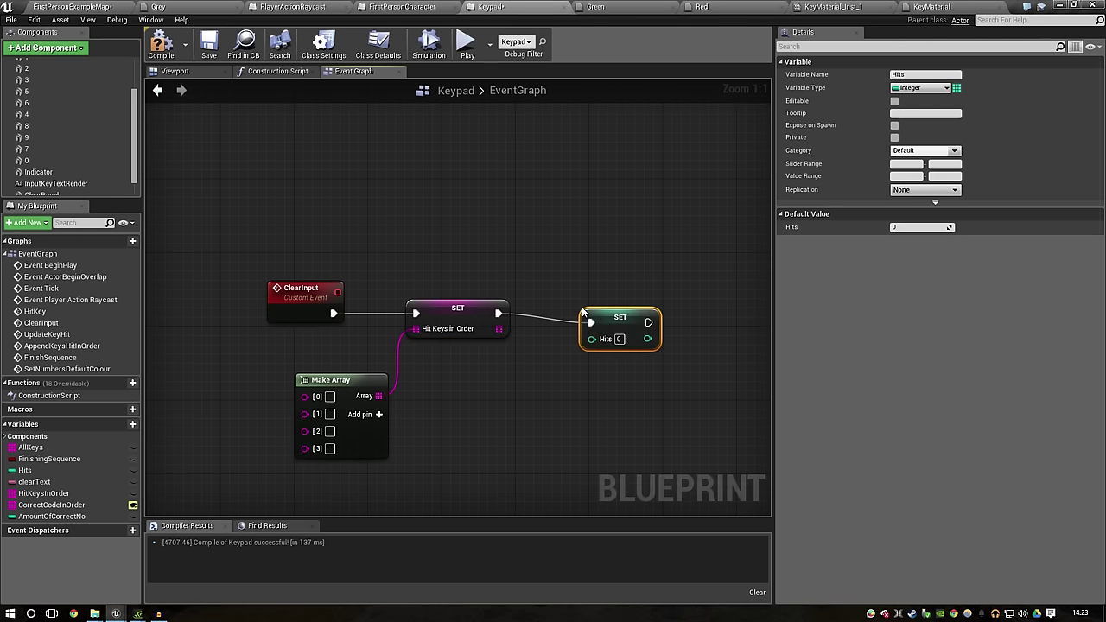
left_click(665, 288)
right_click_drag(666, 288, 440, 286)
Step: Add a Set Text on Input Key Text Render using clearText, after Set Hits
left_click_drag(430, 296, 510, 291)
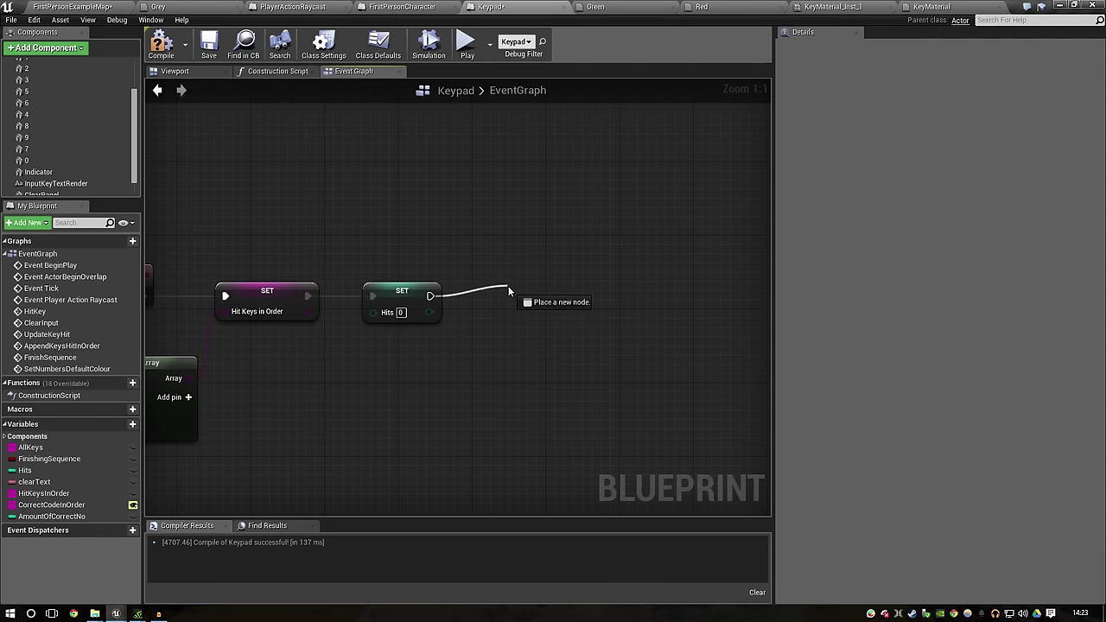
type("set")
left_click(605, 255)
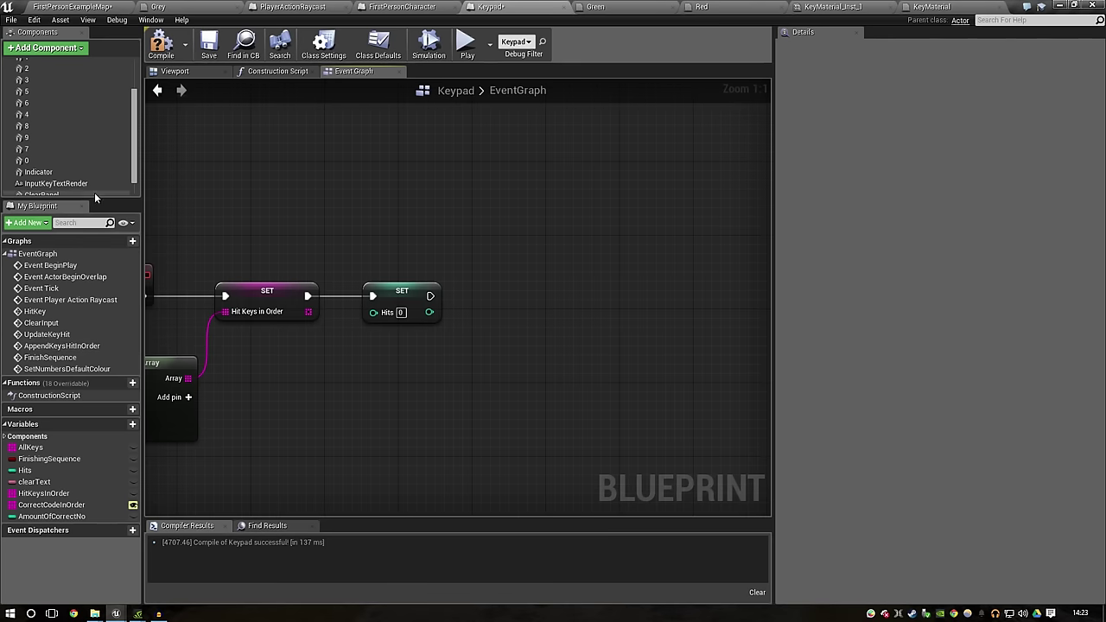
mouse_move(56, 184)
left_mouse_down()
mouse_move(611, 236)
mouse_move(386, 374)
mouse_move(563, 308)
left_mouse_up()
type("set")
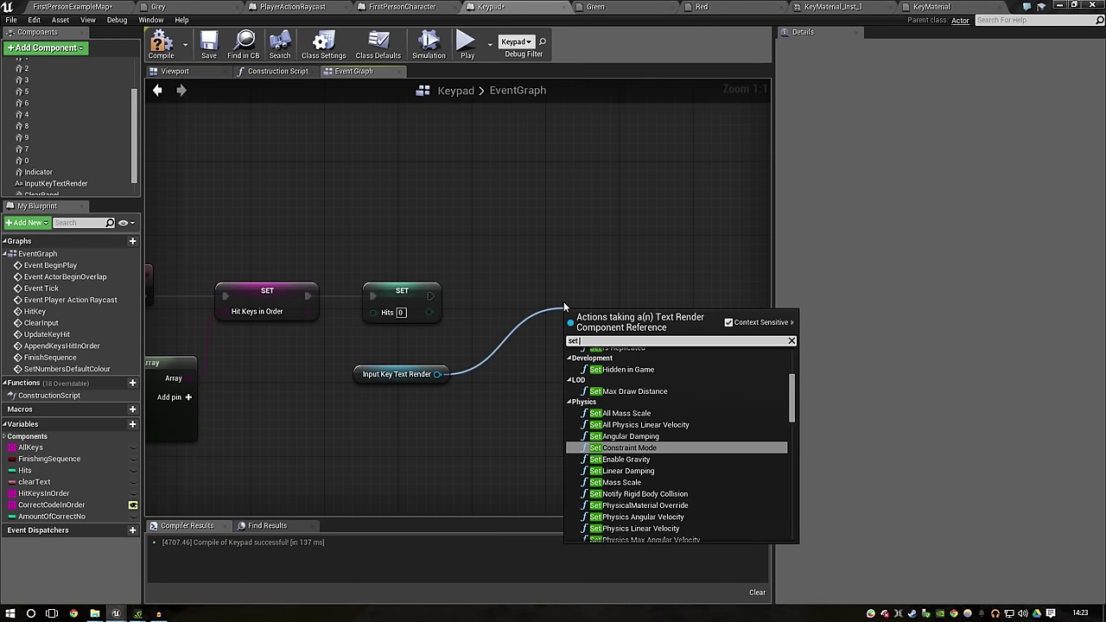
type(" text")
key("Return")
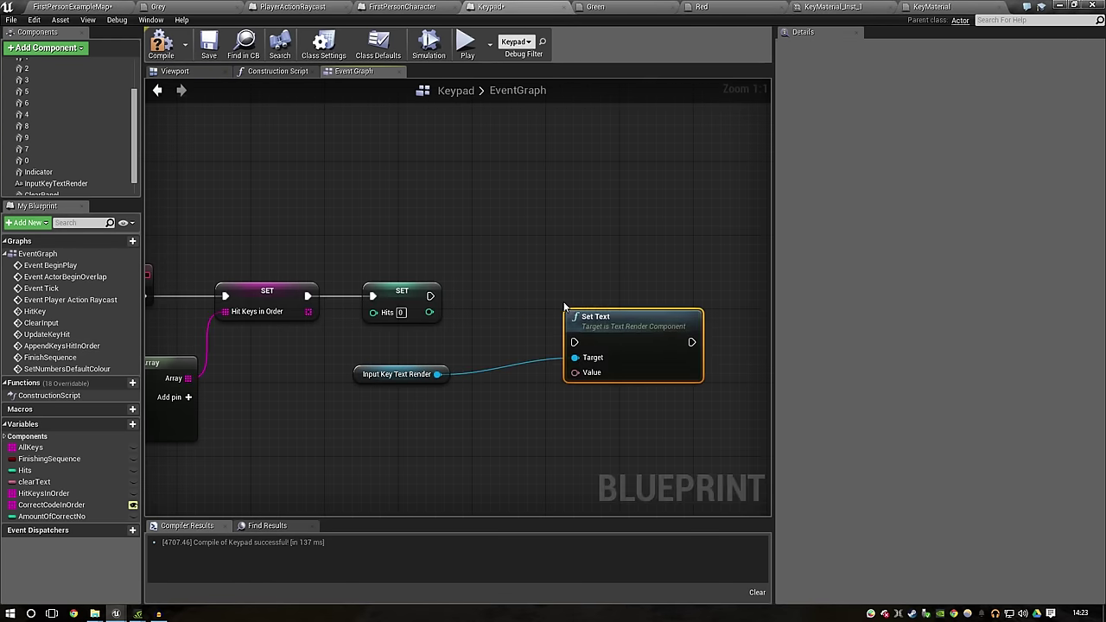
mouse_move(35, 482)
left_mouse_down()
mouse_move(532, 473)
mouse_move(575, 373)
mouse_move(430, 297)
left_mouse_up()
left_click(497, 475)
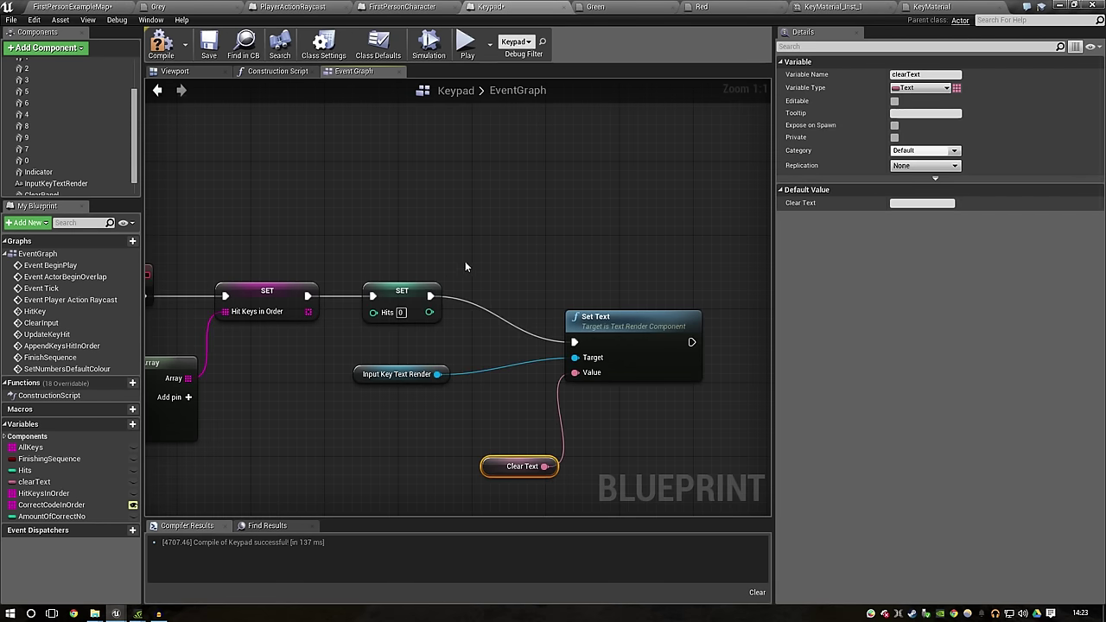
left_click(490, 248)
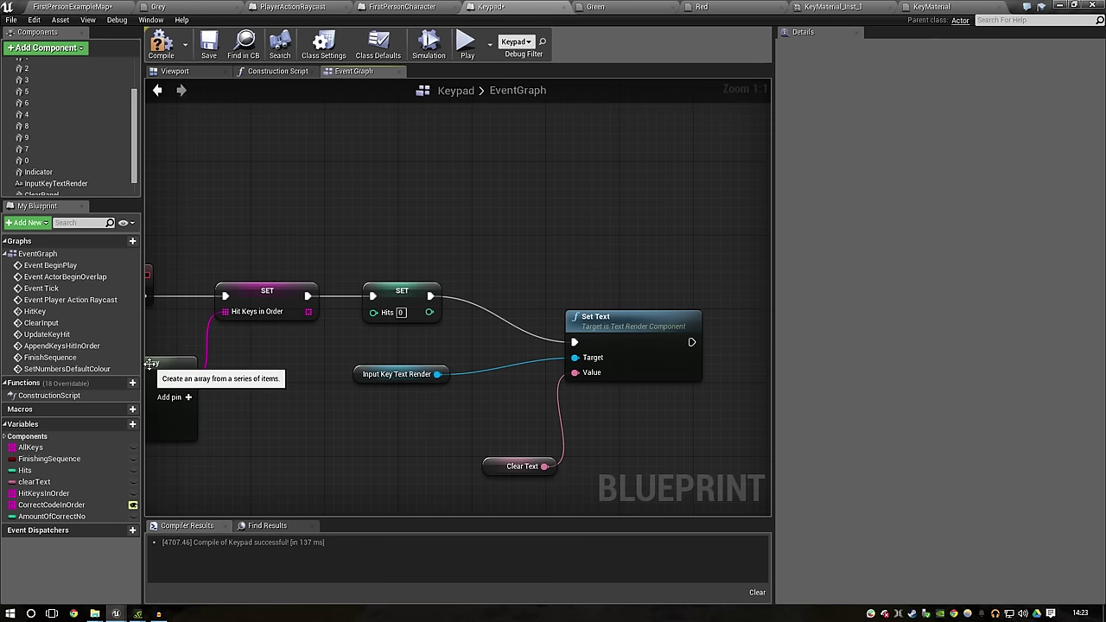
Step: Compile the Keypad blueprint
scroll(483, 389, "down", 3)
scroll(597, 457, "down", 5)
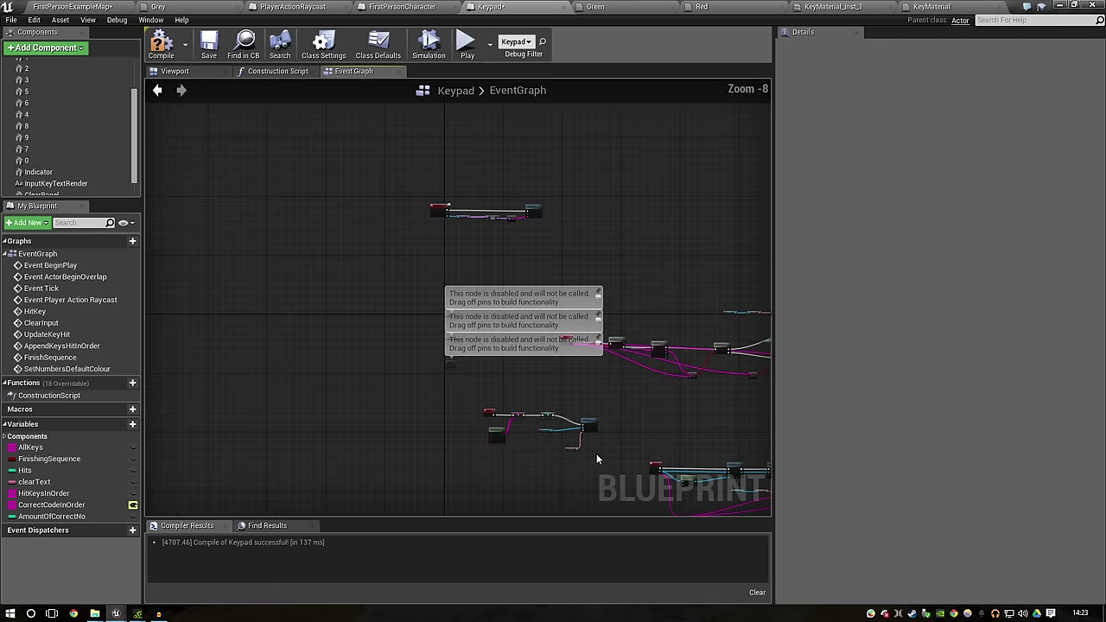
scroll(600, 464, "up", 4)
scroll(600, 465, "down", 1)
right_click_drag(600, 464, 587, 353)
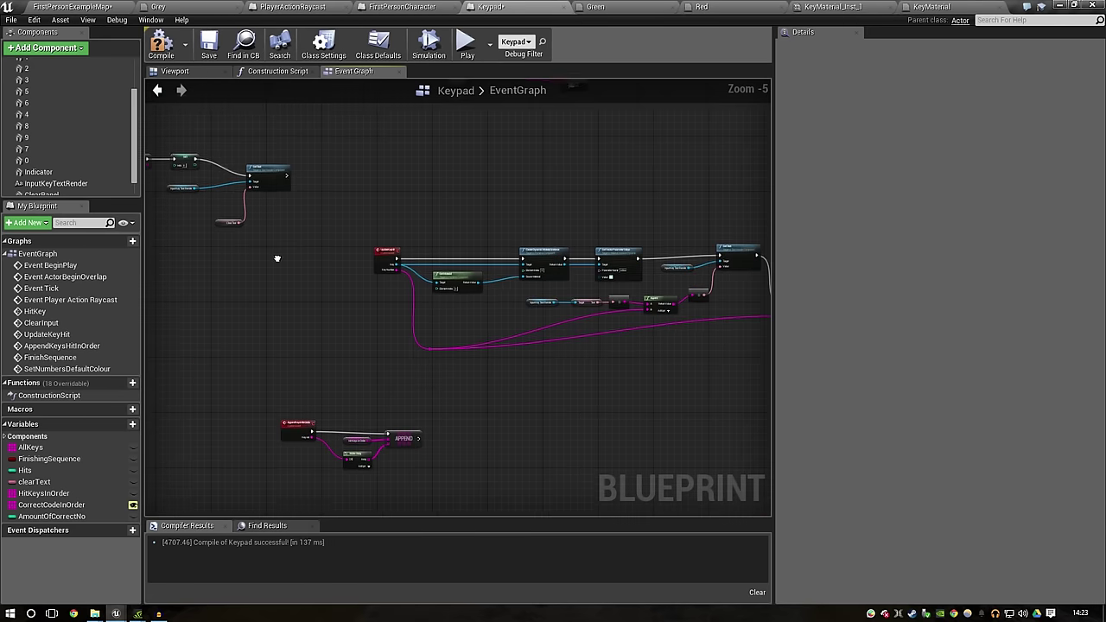
scroll(407, 448, "up", 2)
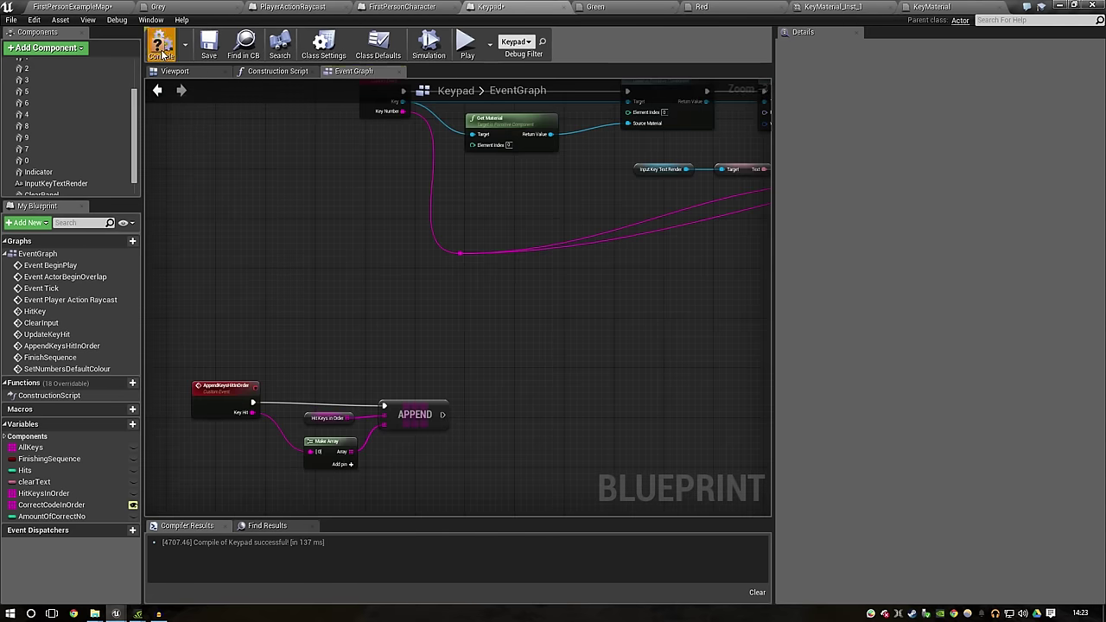
left_click(72, 6)
Step: Start play and enter several wrong codes on the keypad, clearing between attempts
left_click(538, 45)
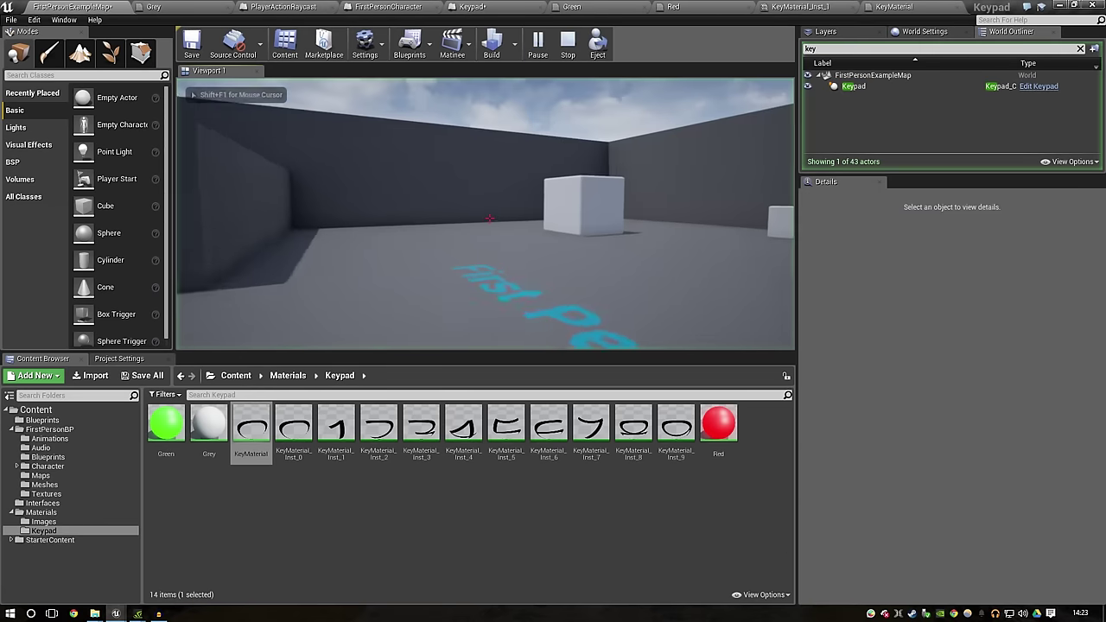
left_click(489, 218)
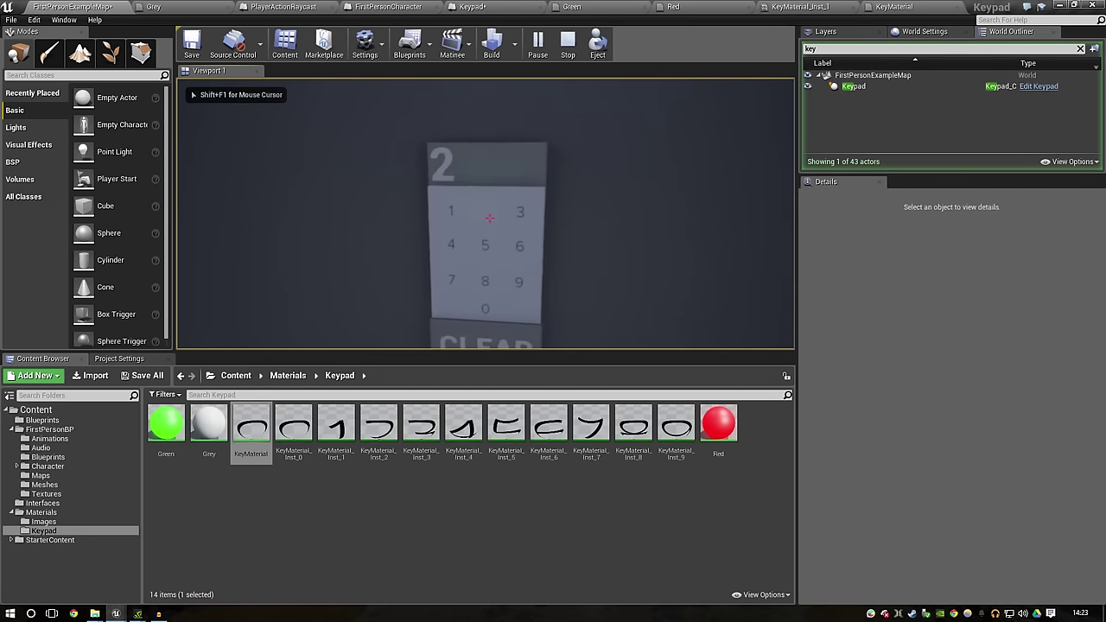
left_click(490, 218)
left_click(489, 218)
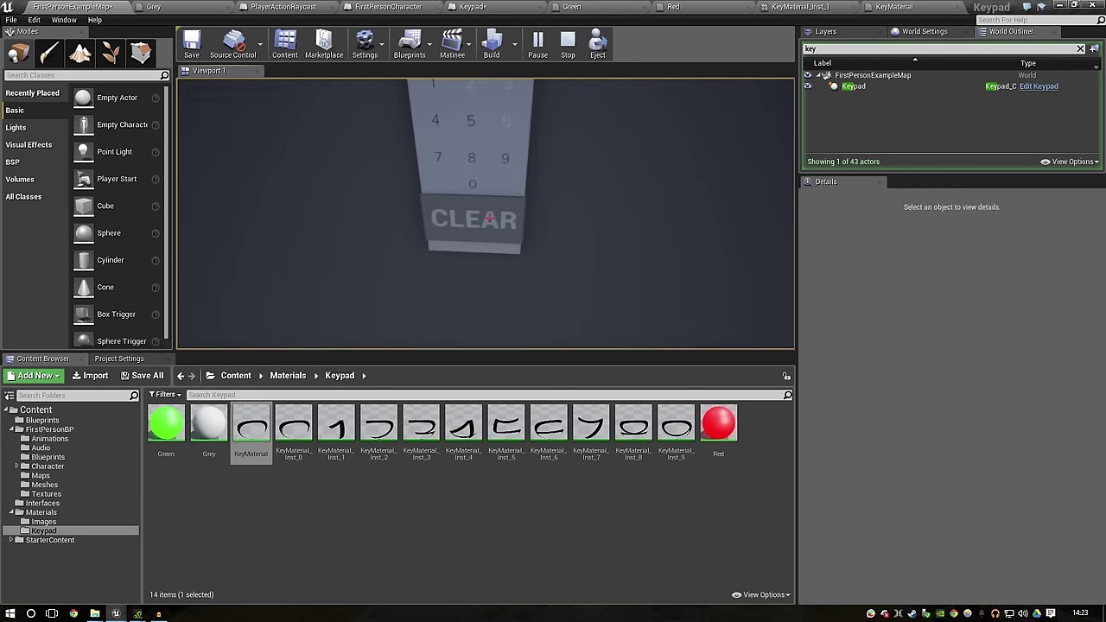
left_click(489, 218)
left_click(489, 218)
left_click(489, 218)
left_click(489, 218)
left_click(489, 218)
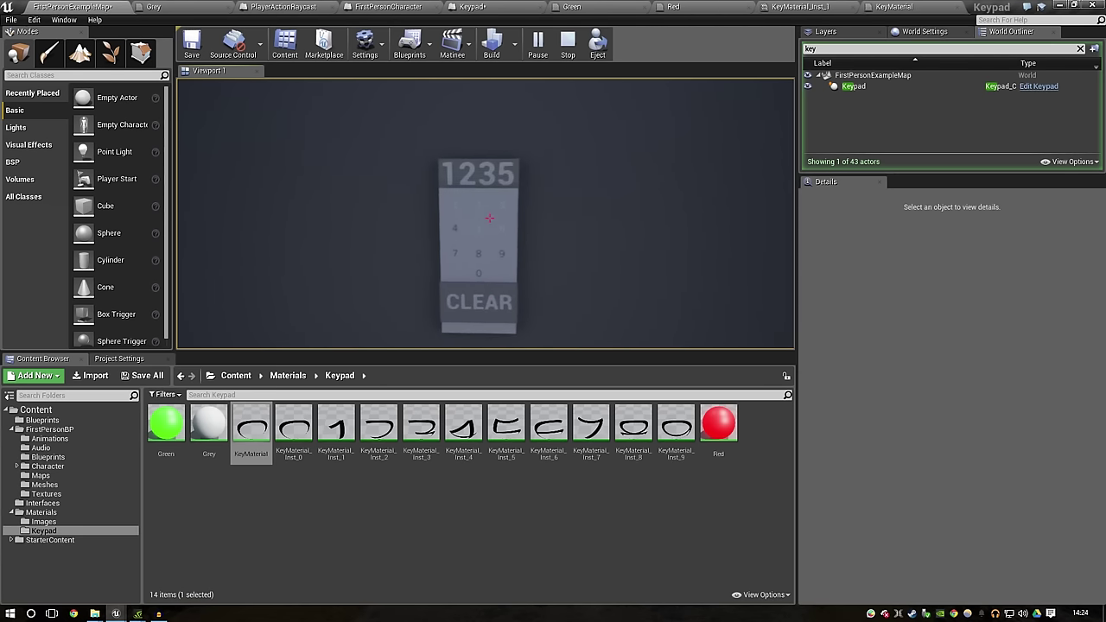
left_click(490, 217)
left_click(490, 218)
left_click(490, 218)
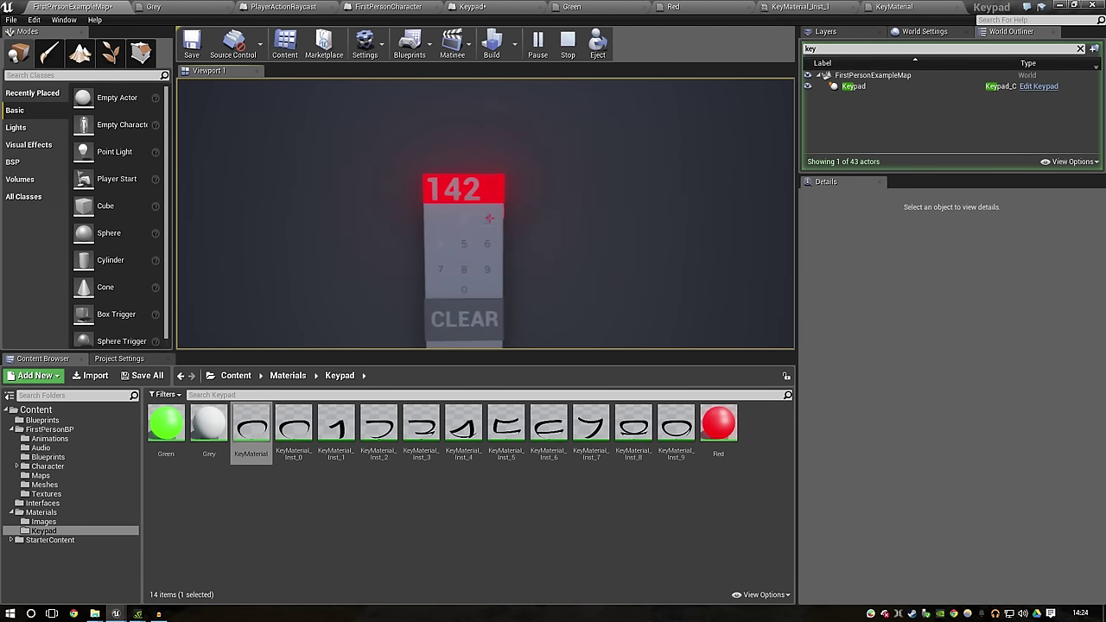
left_click(489, 218)
left_click(489, 218)
left_click(489, 217)
left_click(489, 218)
left_click(490, 218)
left_click(489, 218)
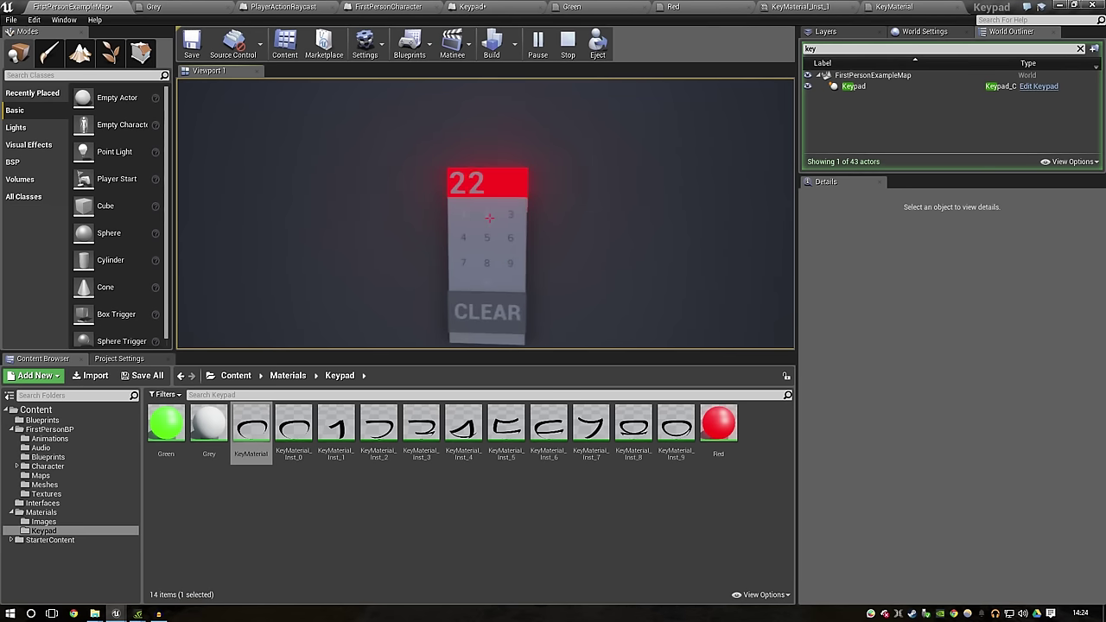
left_click(489, 218)
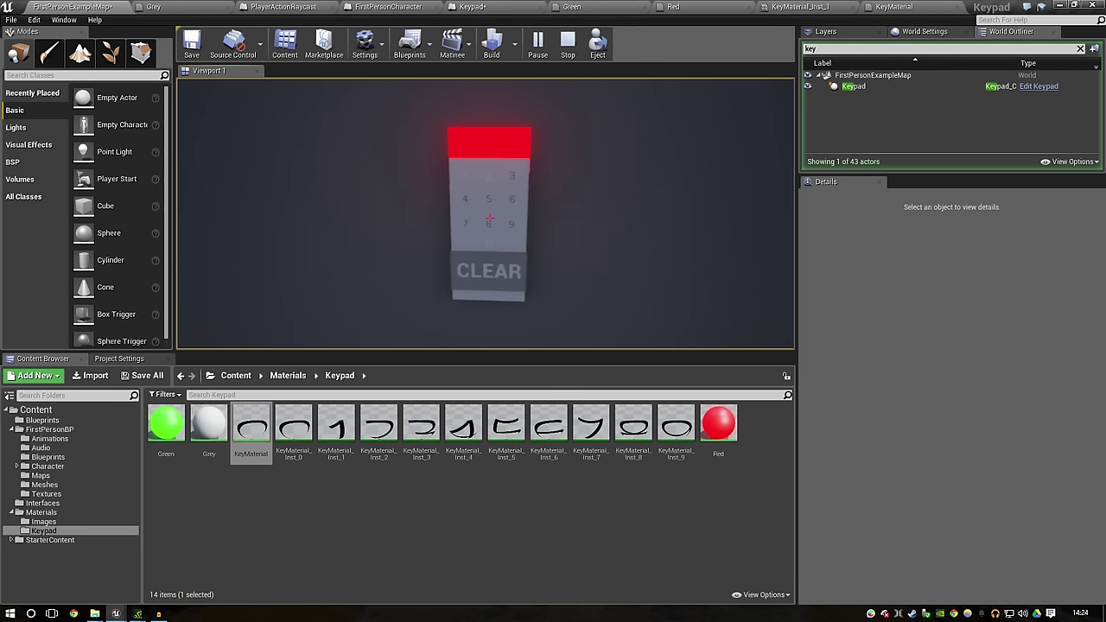
Step: Enter the correct code 4321 on the keypad to turn the display green
left_click(489, 218)
left_click(490, 218)
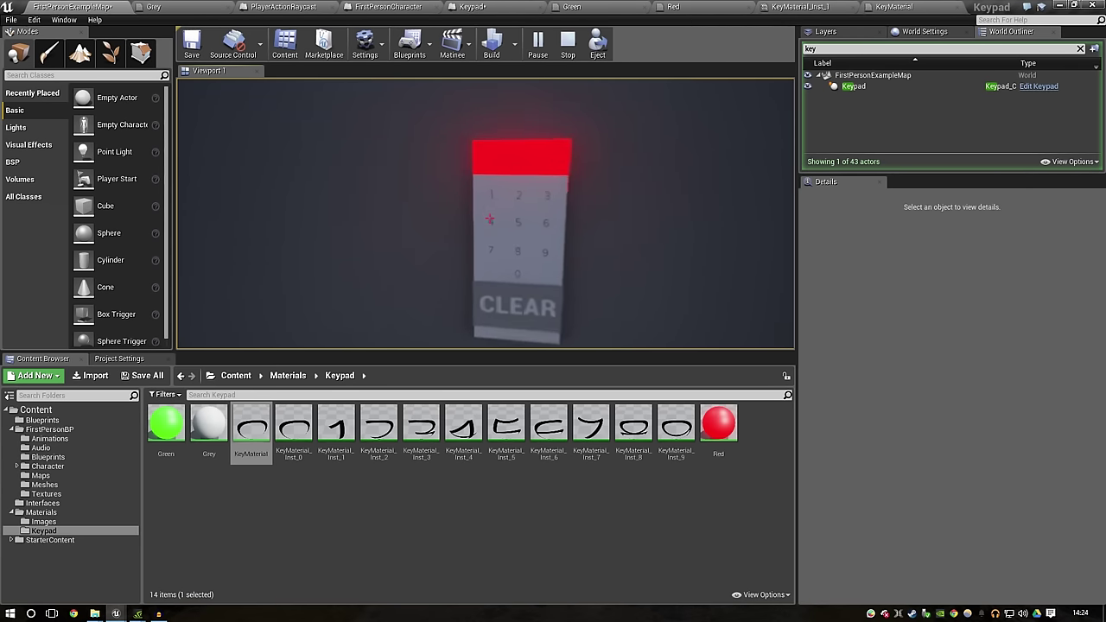
left_click(489, 218)
left_click(489, 217)
left_click(490, 217)
left_click(489, 218)
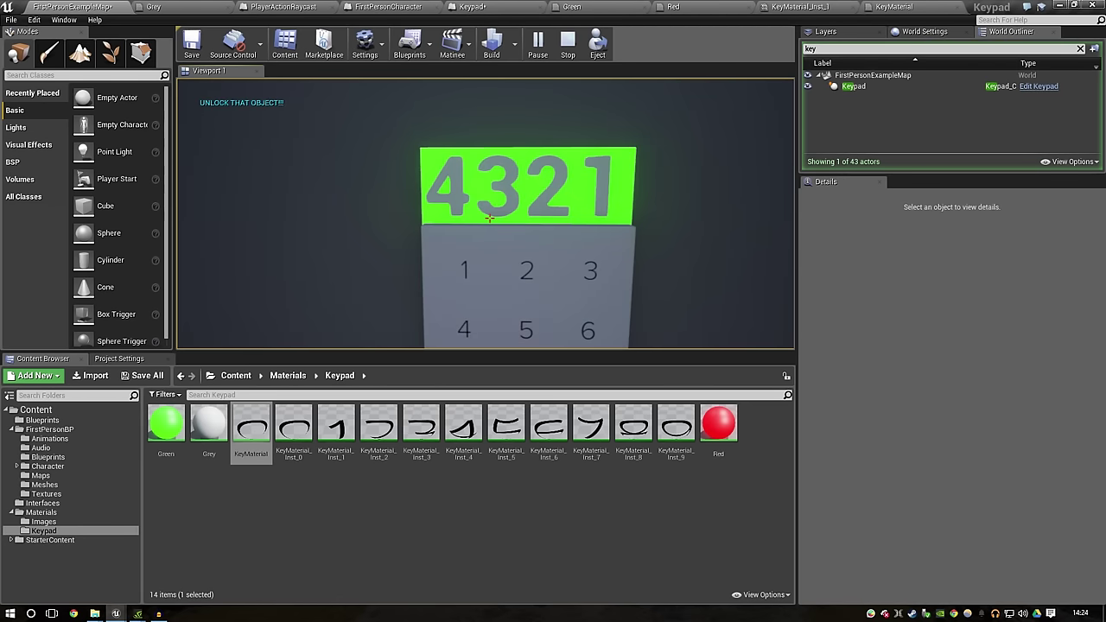
Step: Step back, return to the keypad, enter 1234, then stop play with Esc
key("s")
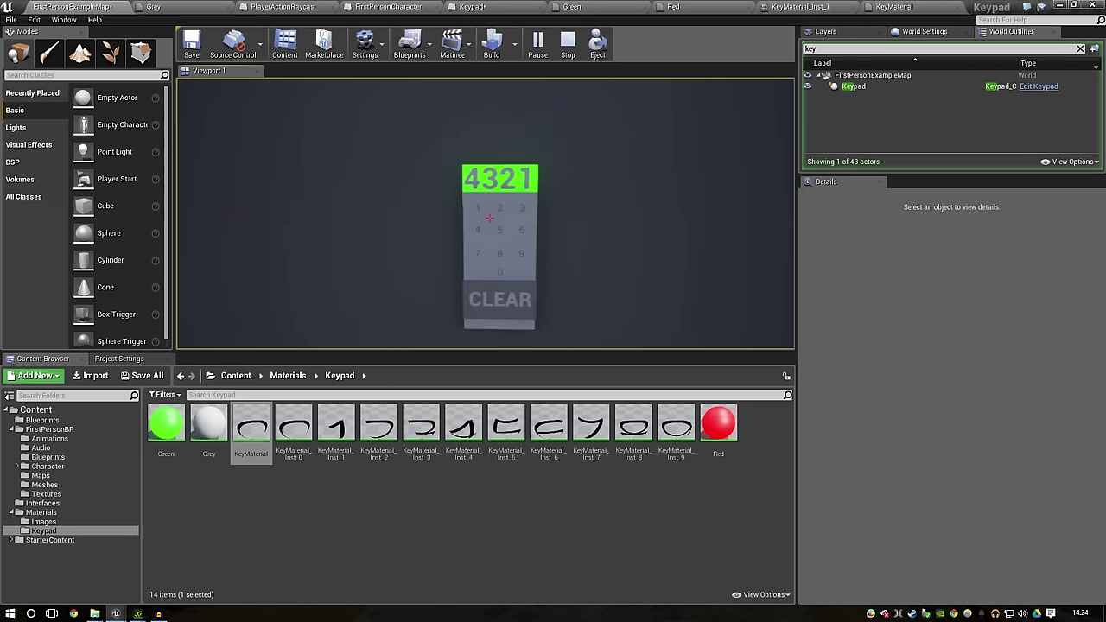
key("w")
left_click(489, 218)
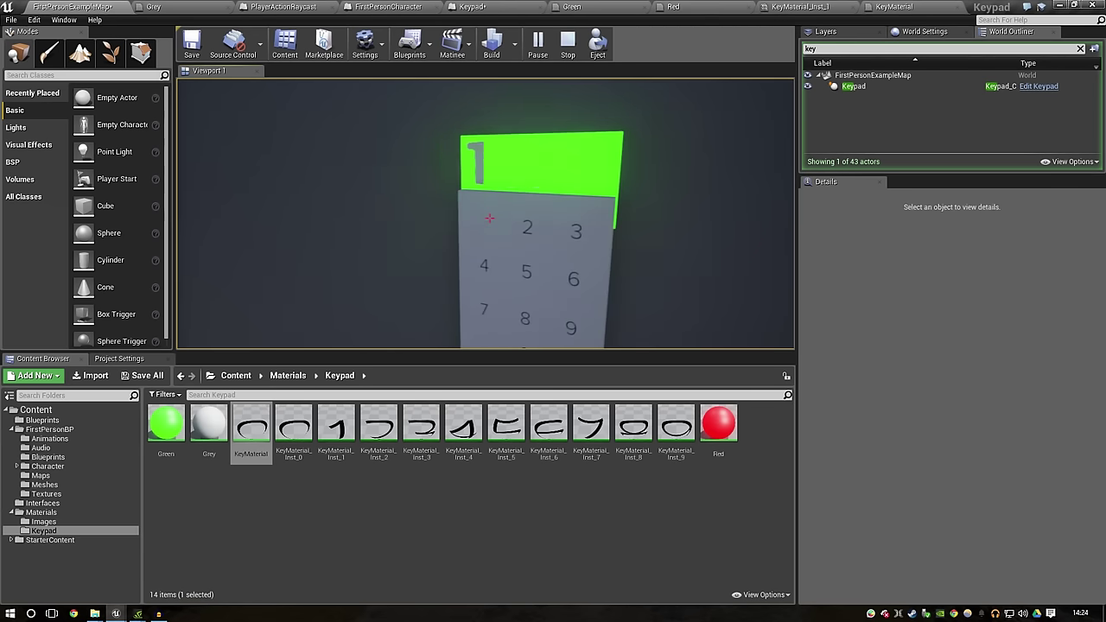
left_click(490, 218)
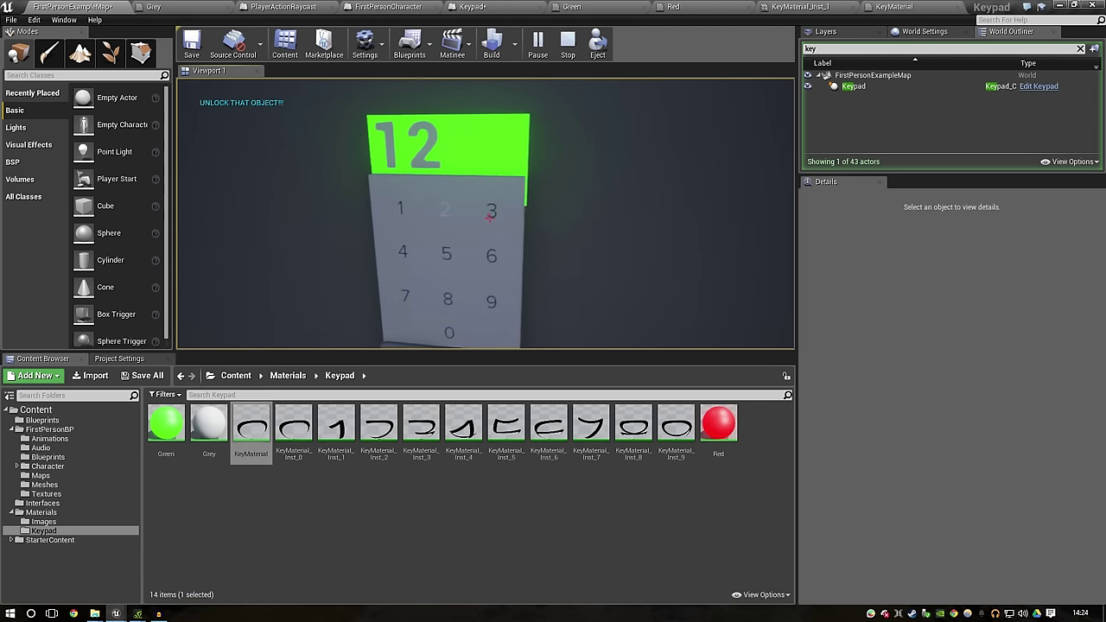
left_click(489, 218)
left_click(490, 218)
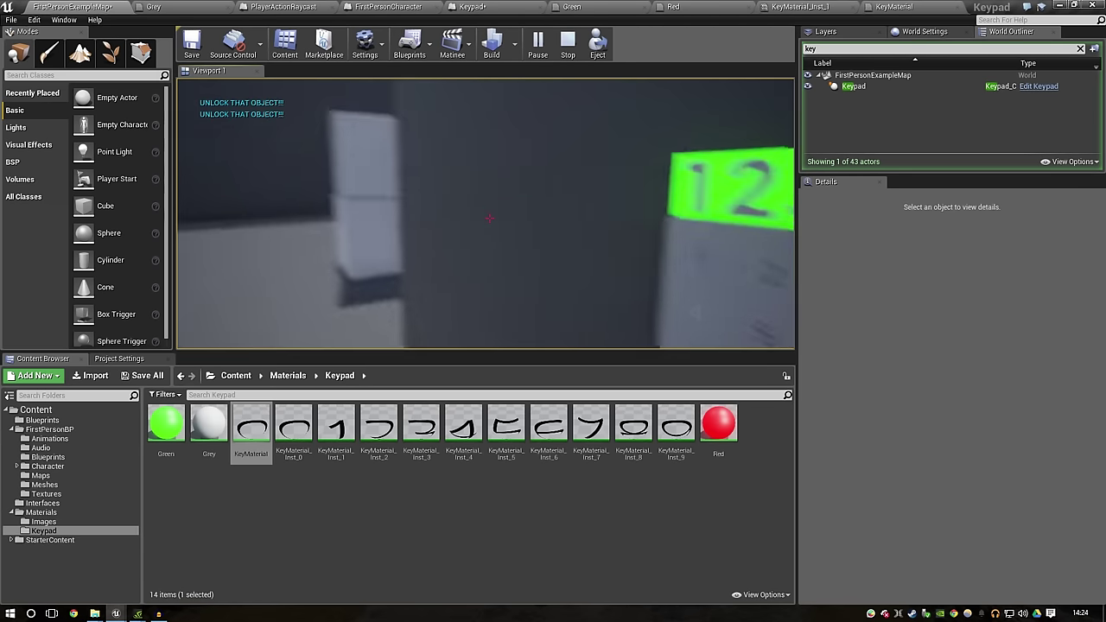
key("Escape")
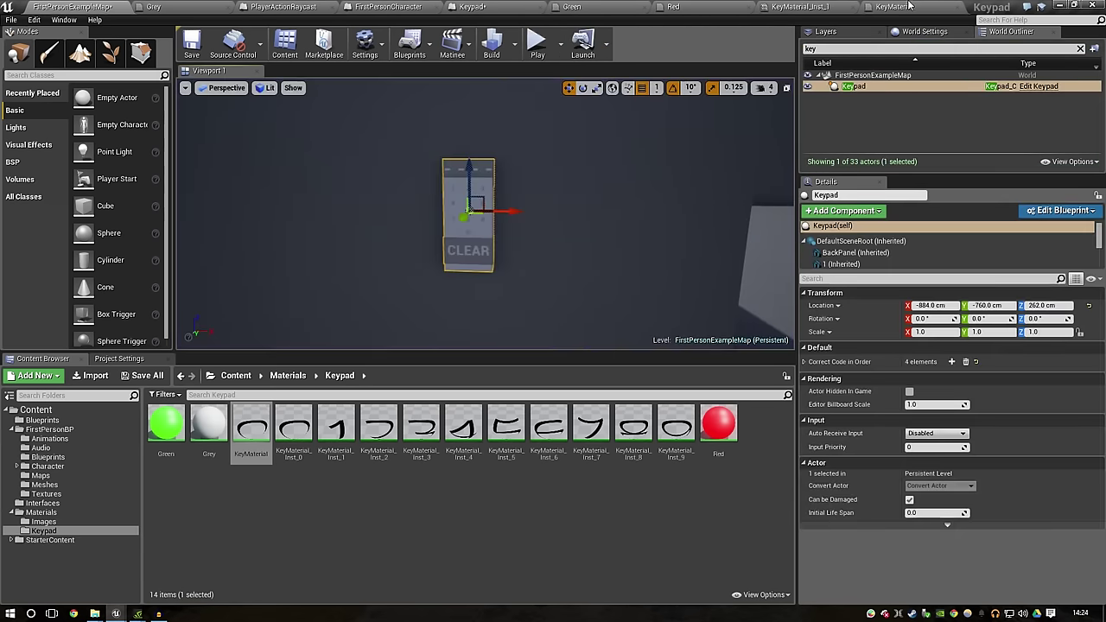
Step: Look through the KeyMaterial, material instance, Red material and level editor tabs
left_click(894, 6)
scroll(821, 110, "down", 5)
left_click(832, 7)
left_click(702, 6)
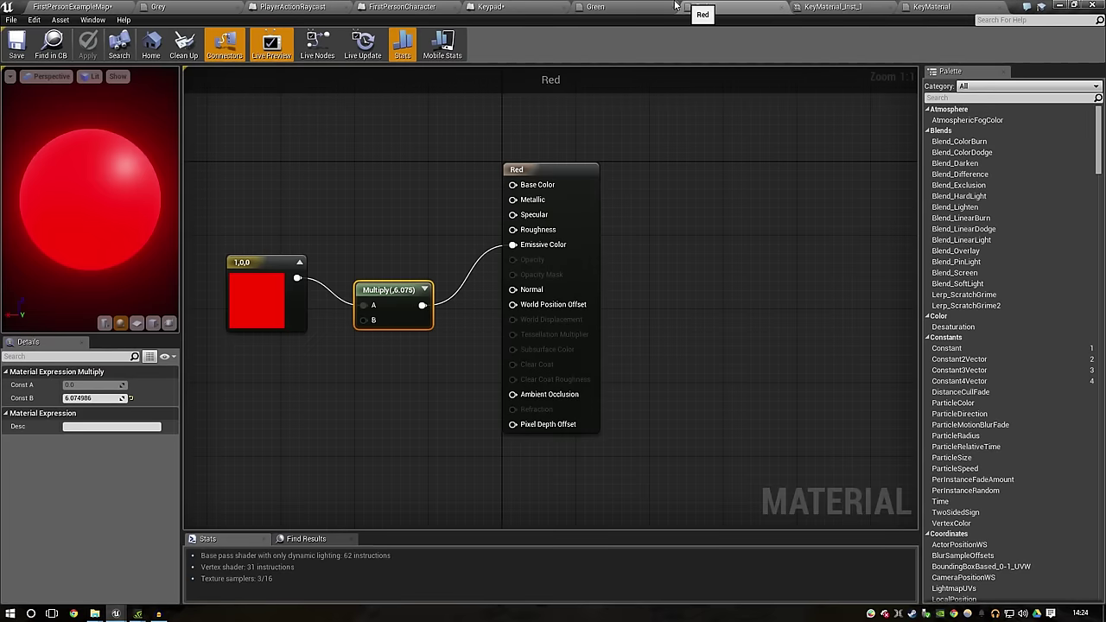
left_click(562, 6)
scroll(562, 243, "down", 5)
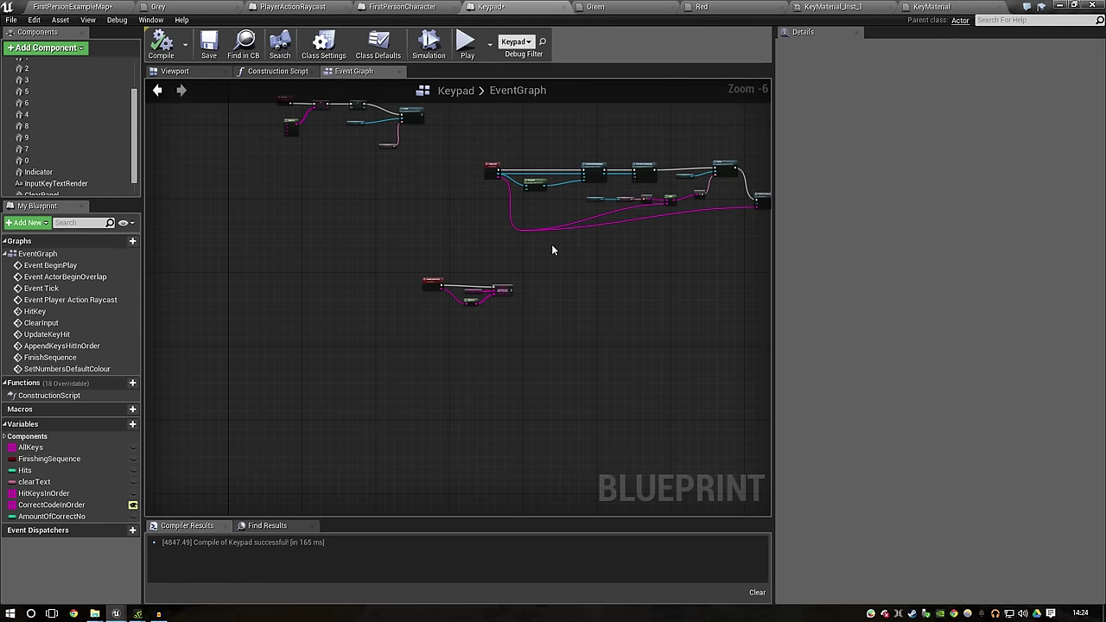
left_click(83, 6)
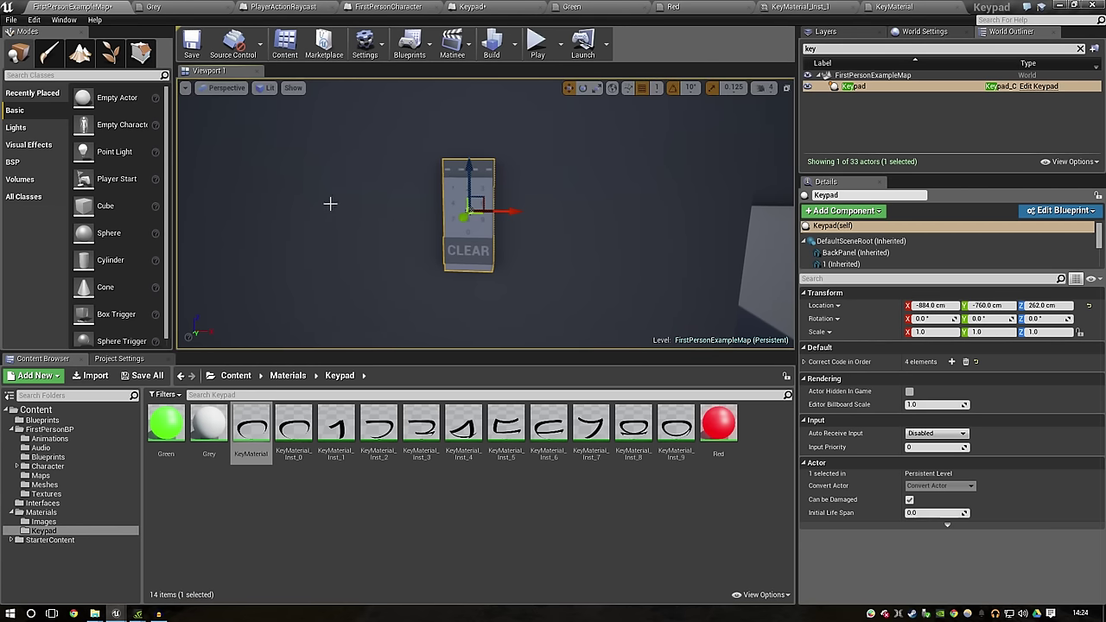
Step: Return to the Keypad blueprint, compile it, and add a new variable
left_click(895, 6)
left_click(818, 6)
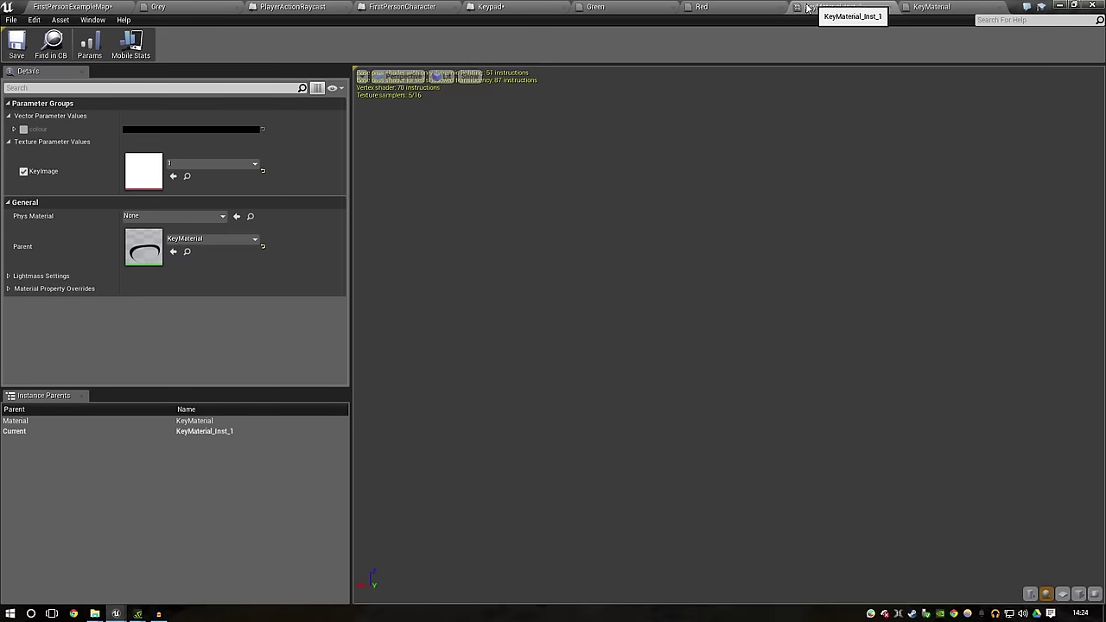
left_click(491, 7)
left_click(158, 42)
left_click(136, 425)
type("nlocked")
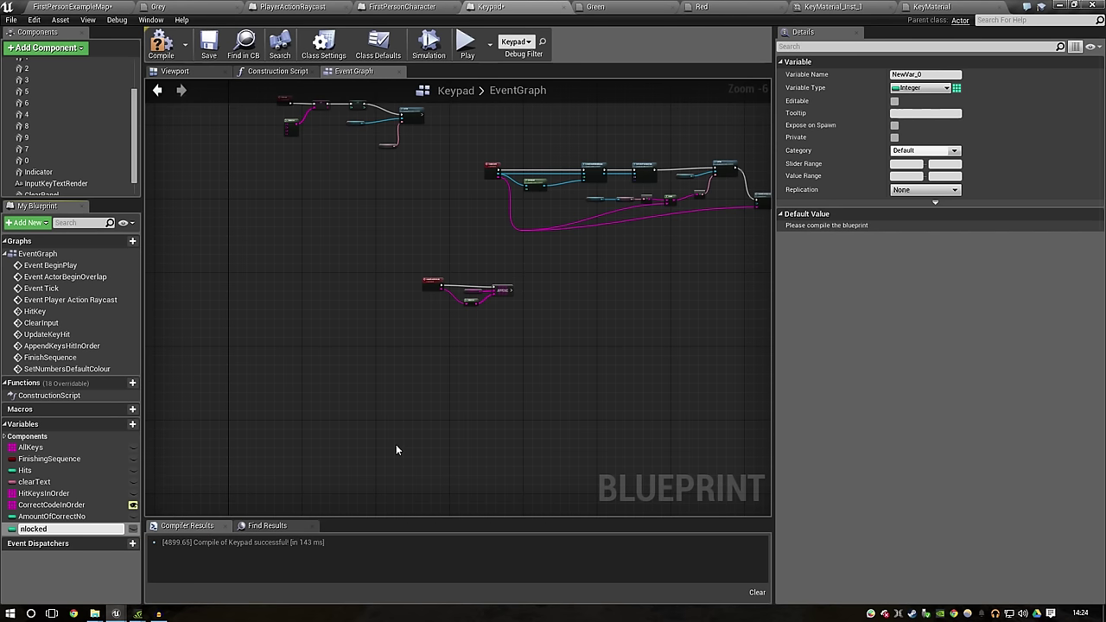
Step: Name the new variable 'unlocked', make it a Boolean, and compile
key("Return")
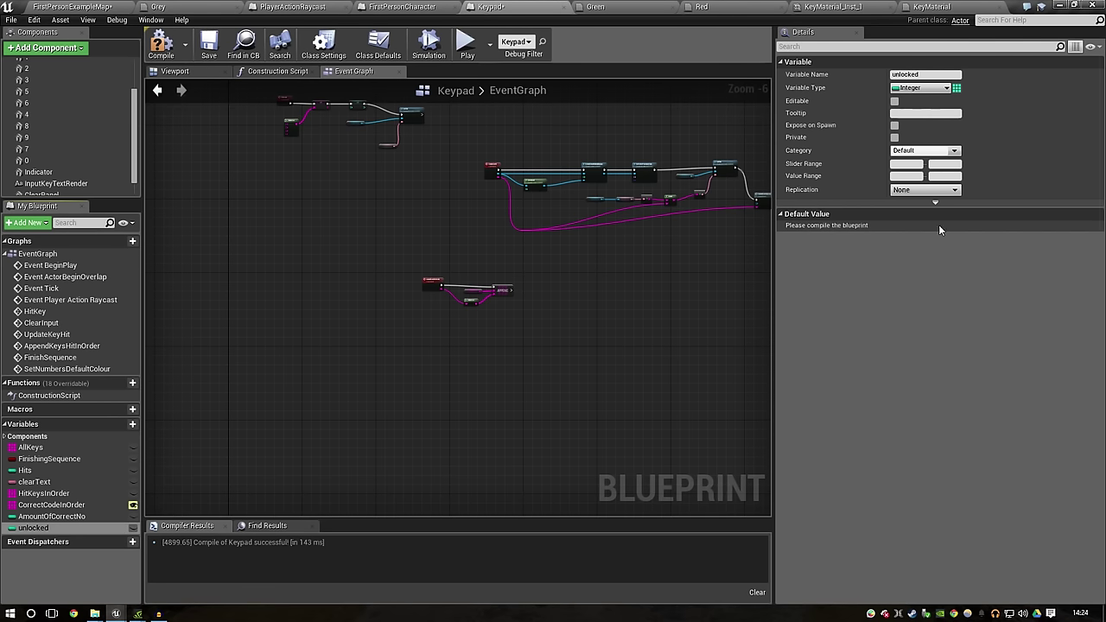
left_click(927, 87)
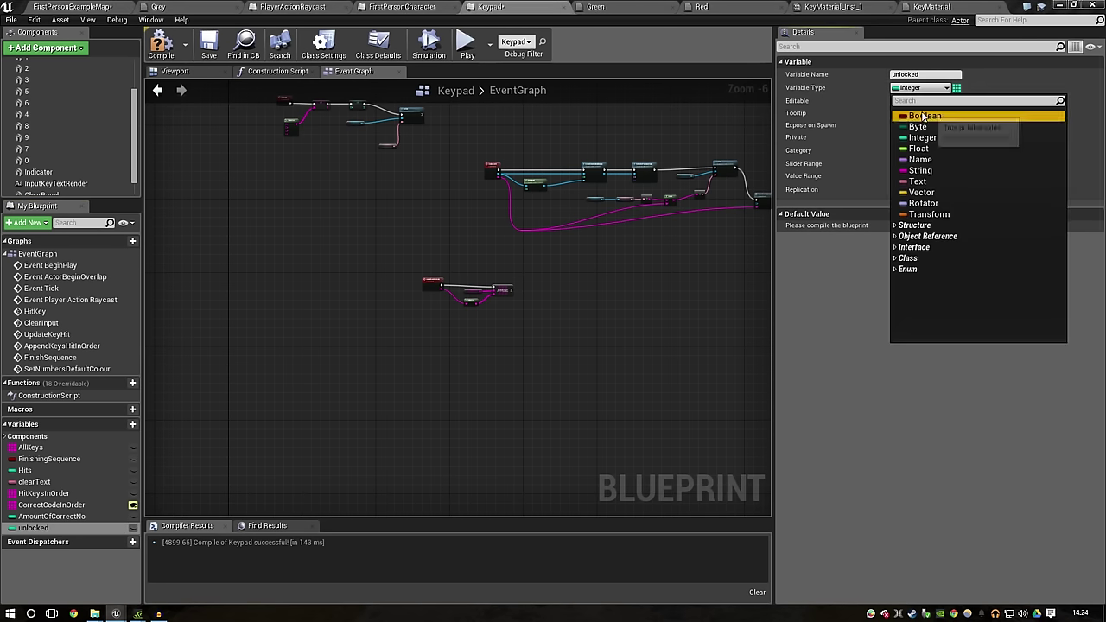
left_click(923, 113)
left_click(164, 45)
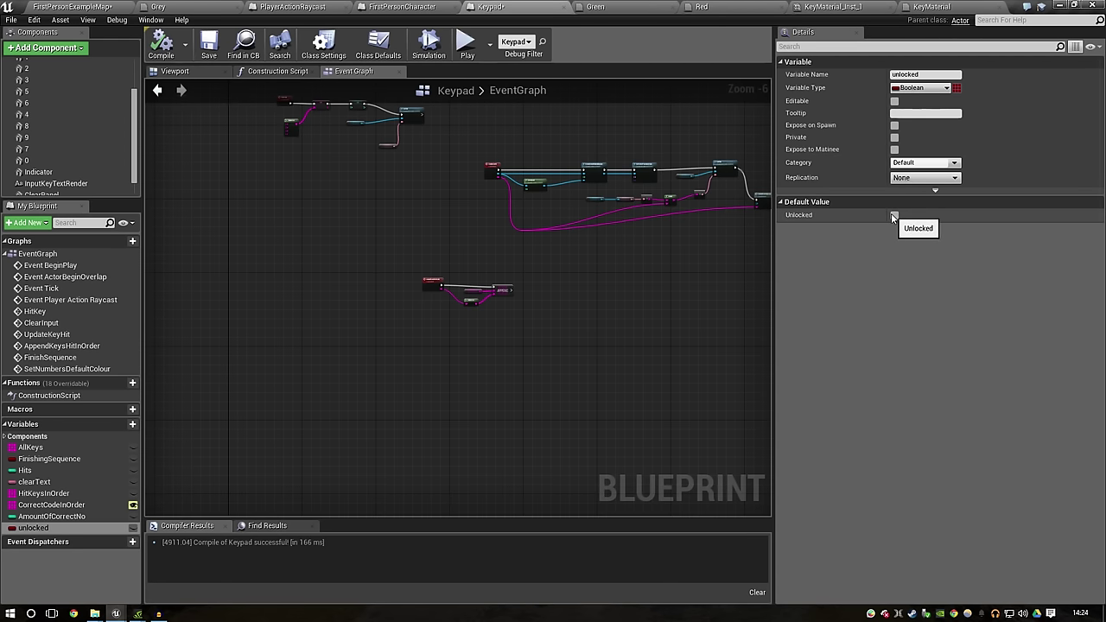
scroll(420, 191, "up", 5)
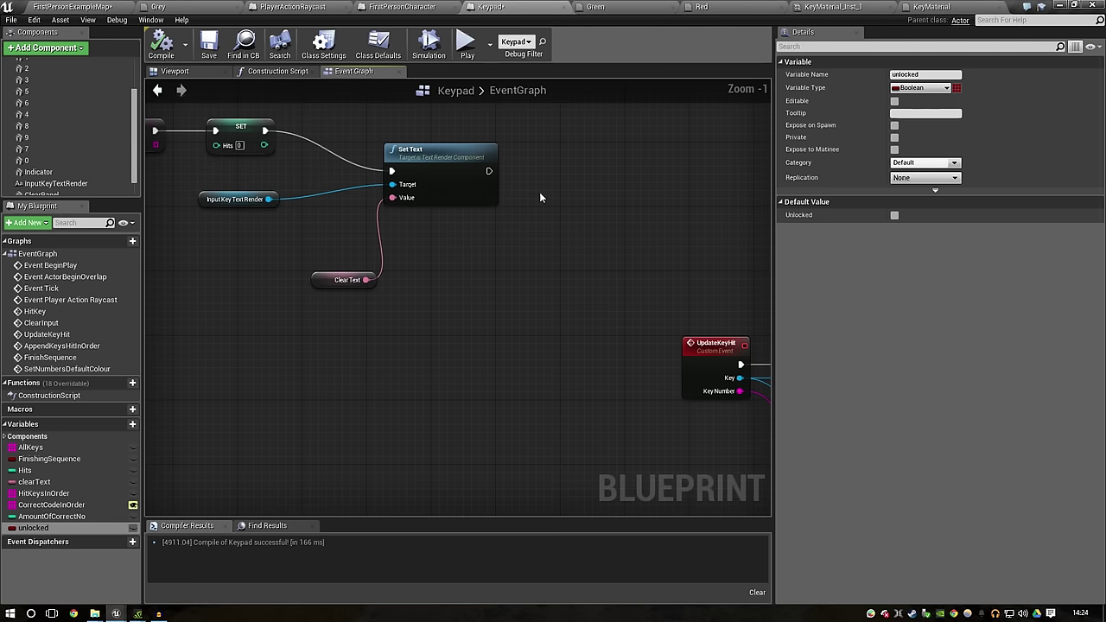
Step: Add a Set unlocked node off the code-check Branch's True pin
right_click_drag(541, 198, 458, 291)
scroll(397, 349, "down", 5)
right_click_drag(397, 348, 207, 410)
scroll(658, 368, "up", 2)
mouse_move(657, 367)
right_mouse_down()
mouse_move(430, 411)
mouse_move(607, 313)
mouse_move(420, 340)
right_mouse_up()
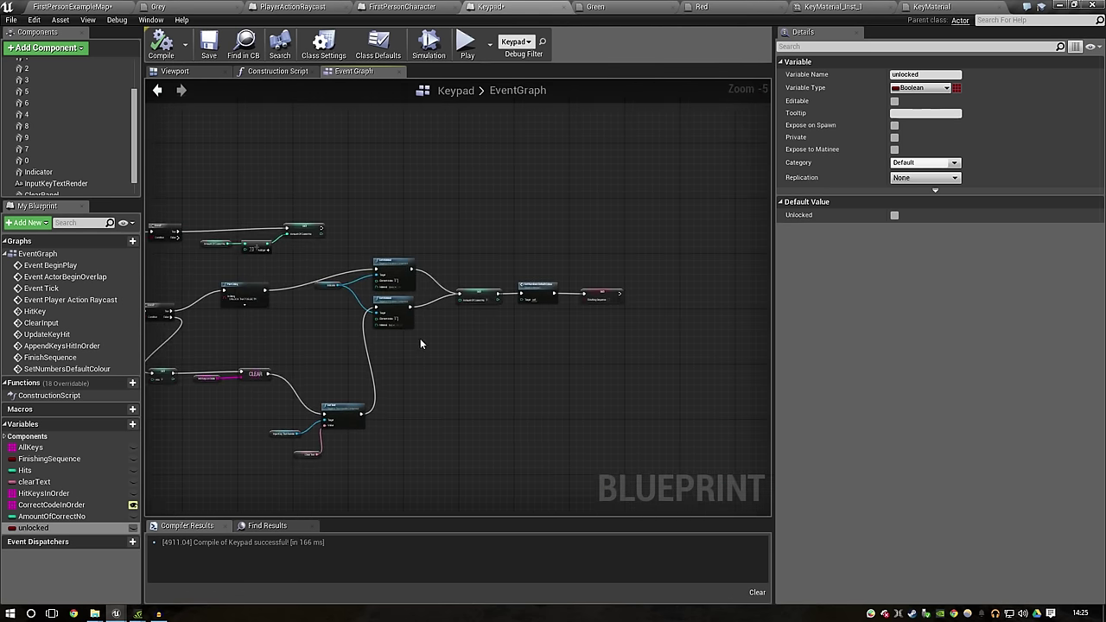
scroll(420, 340, "up", 1)
scroll(482, 244, "up", 1)
right_click_drag(482, 244, 919, 208)
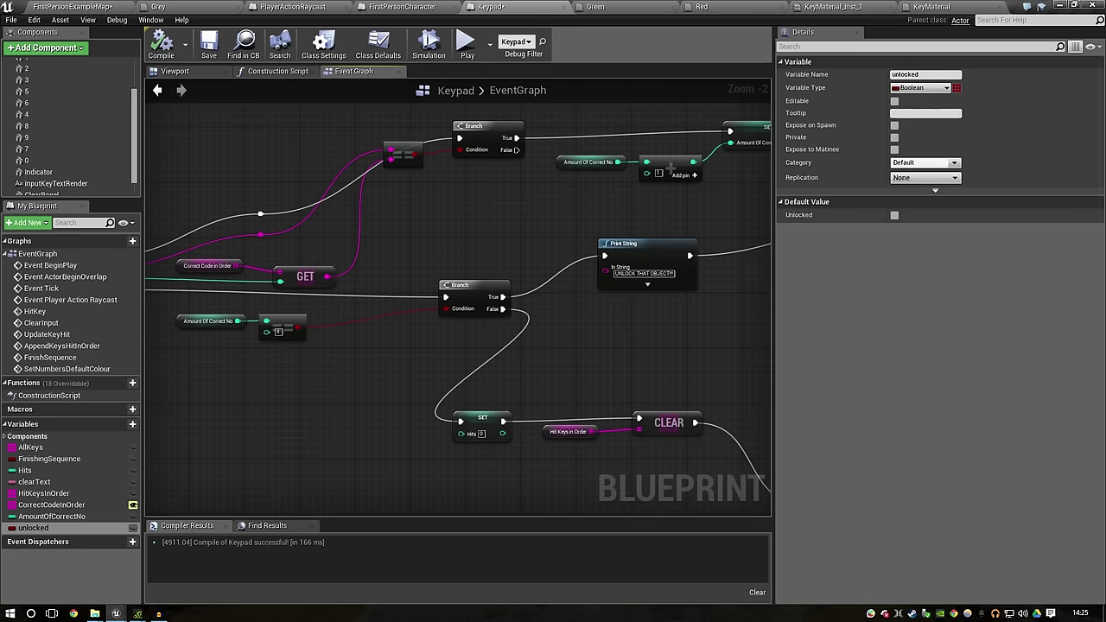
right_click_drag(458, 293, 437, 300)
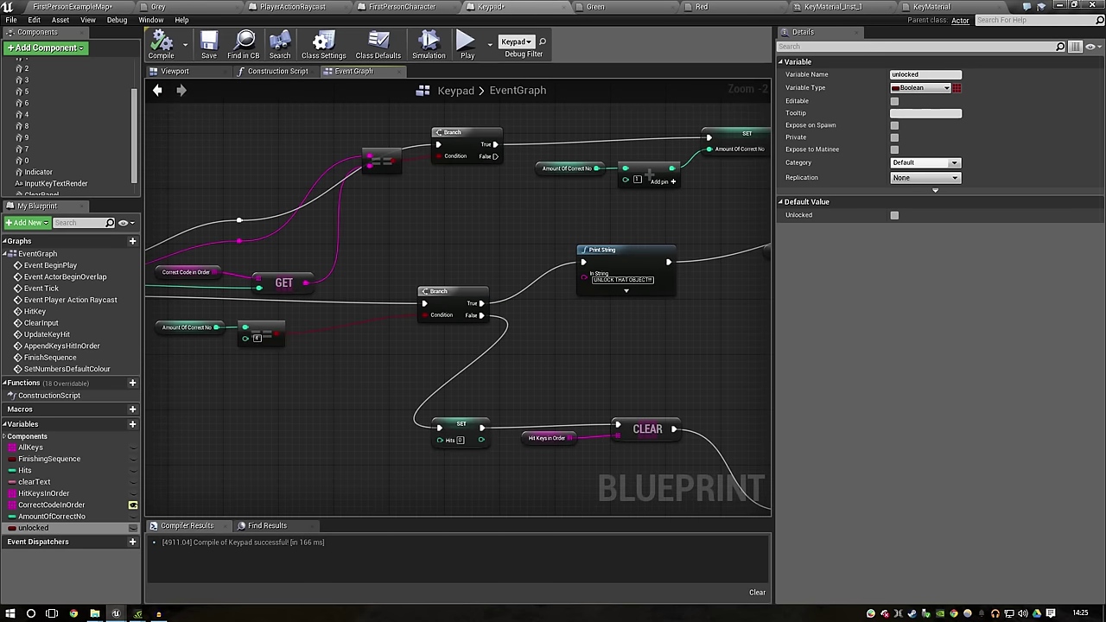
left_click(605, 293)
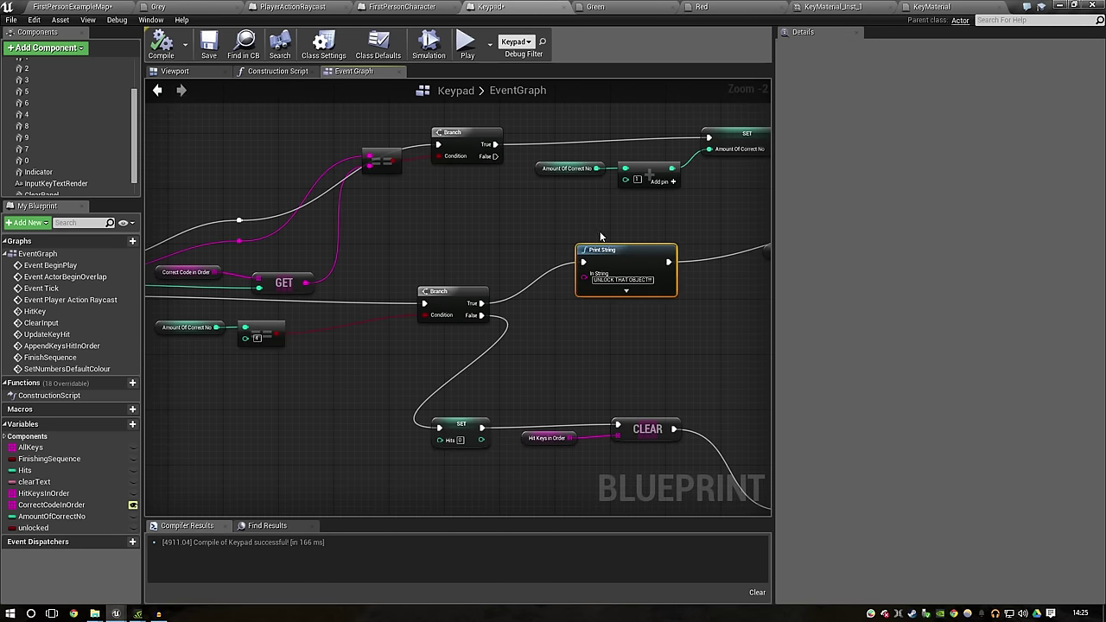
right_click_drag(586, 229, 698, 336)
left_click_drag(571, 381, 612, 317)
type("unlco")
key("BackSpace")
type("ock")
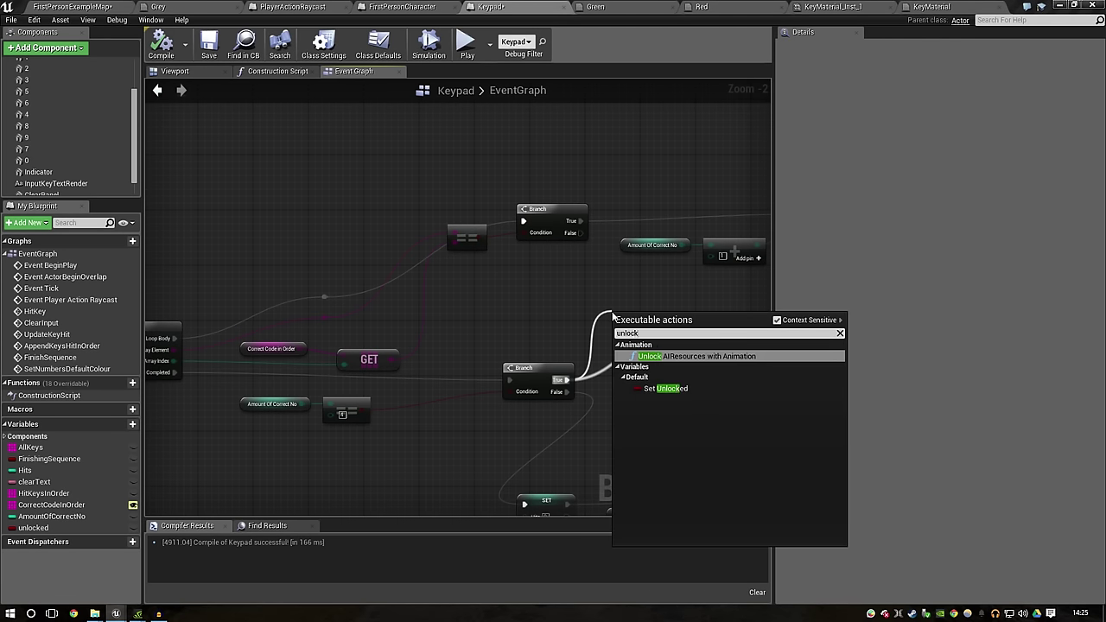
key("Down")
key("Return")
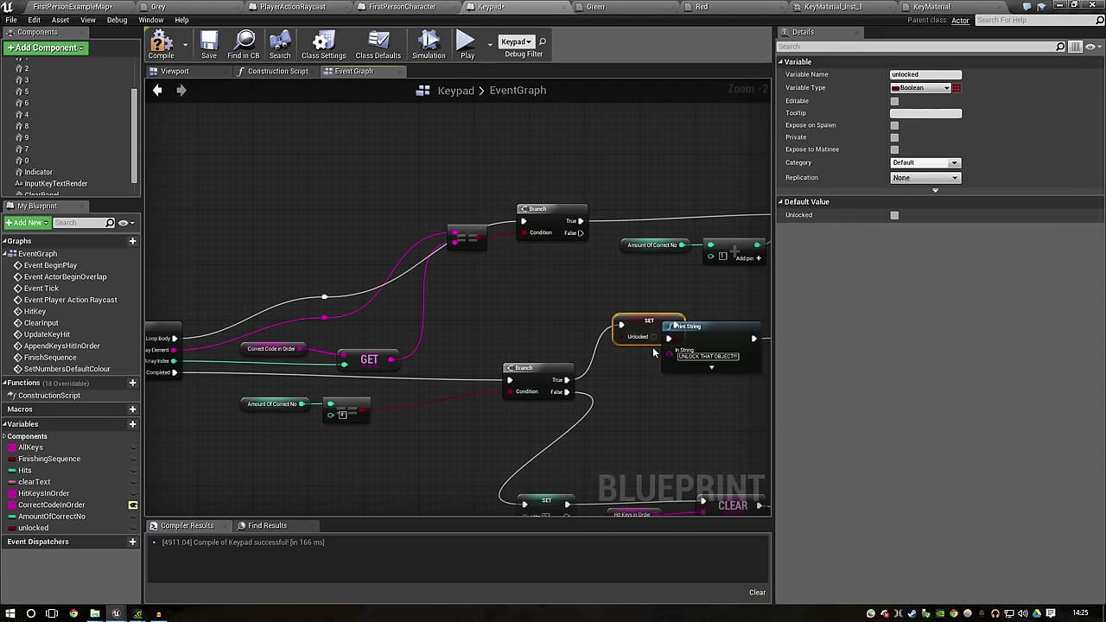
Step: Wire Set unlocked, ticked true, ahead of the Print String node
right_click_drag(700, 383, 505, 376)
left_click(560, 361)
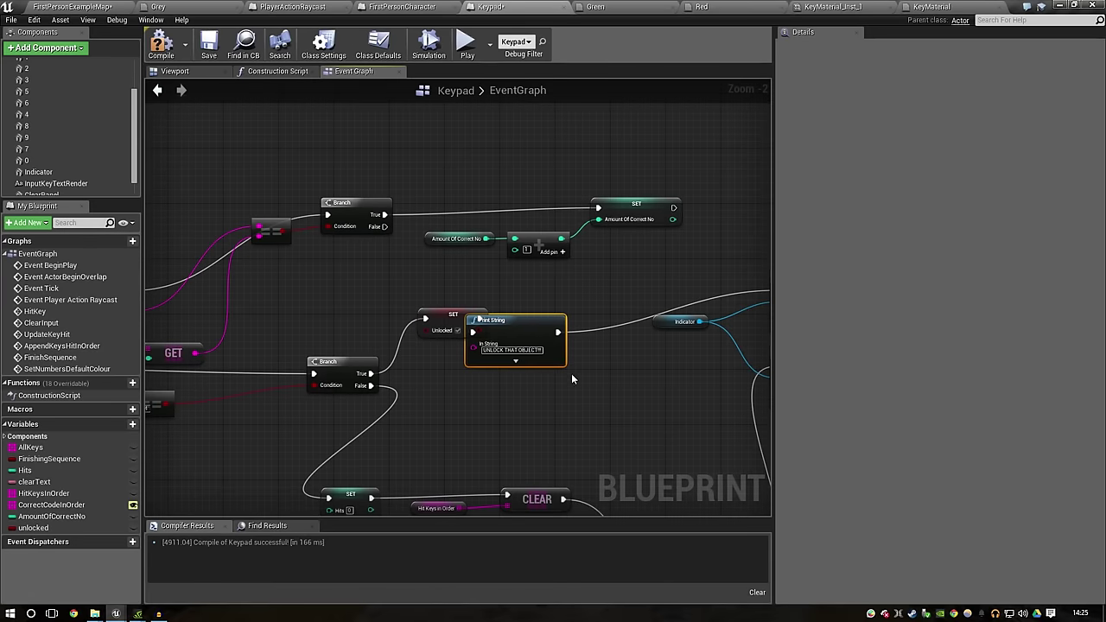
right_click_drag(588, 282, 429, 288)
key("Delete")
mouse_move(321, 324)
left_mouse_down()
mouse_move(630, 304)
mouse_move(619, 297)
left_mouse_up()
left_click_drag(280, 325, 432, 378)
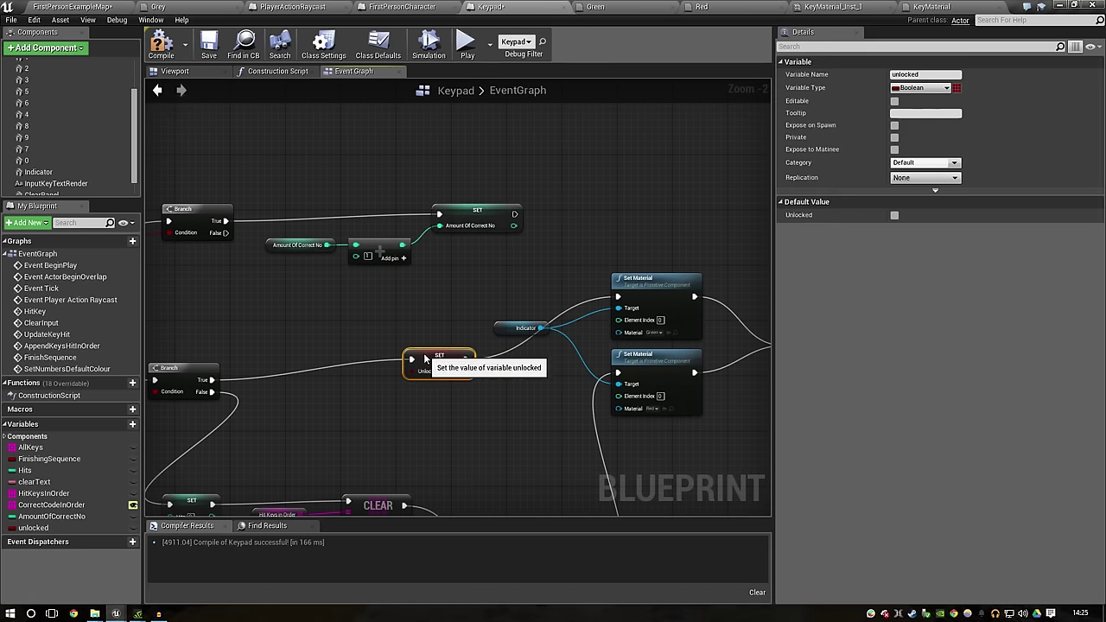
key("ctrl+z")
key("ctrl+z")
key("ctrl+z")
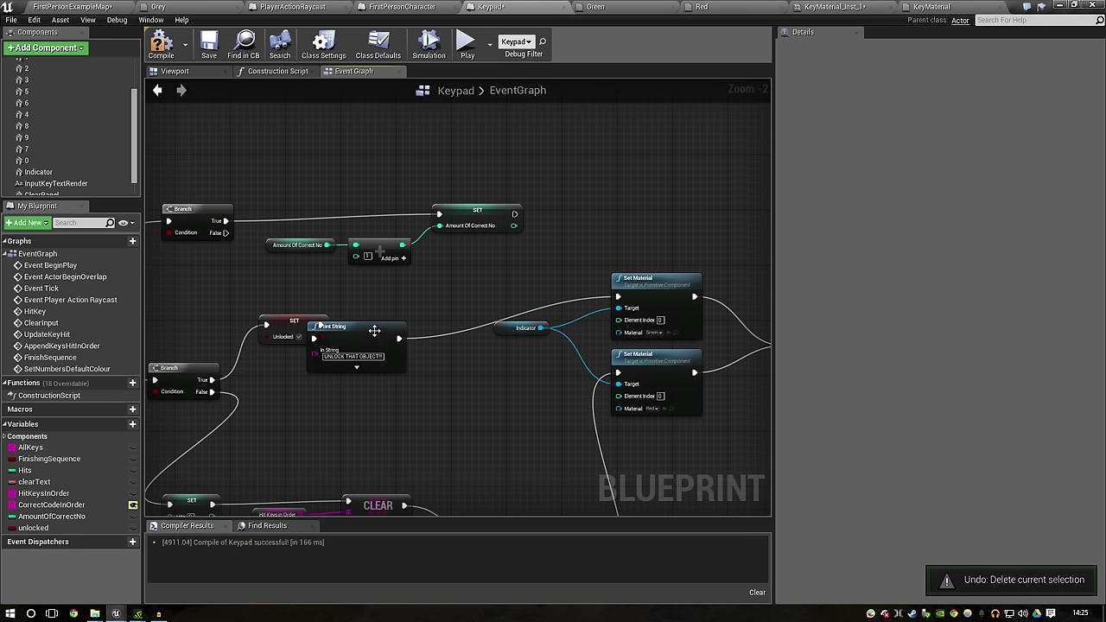
scroll(264, 325, "down", 4)
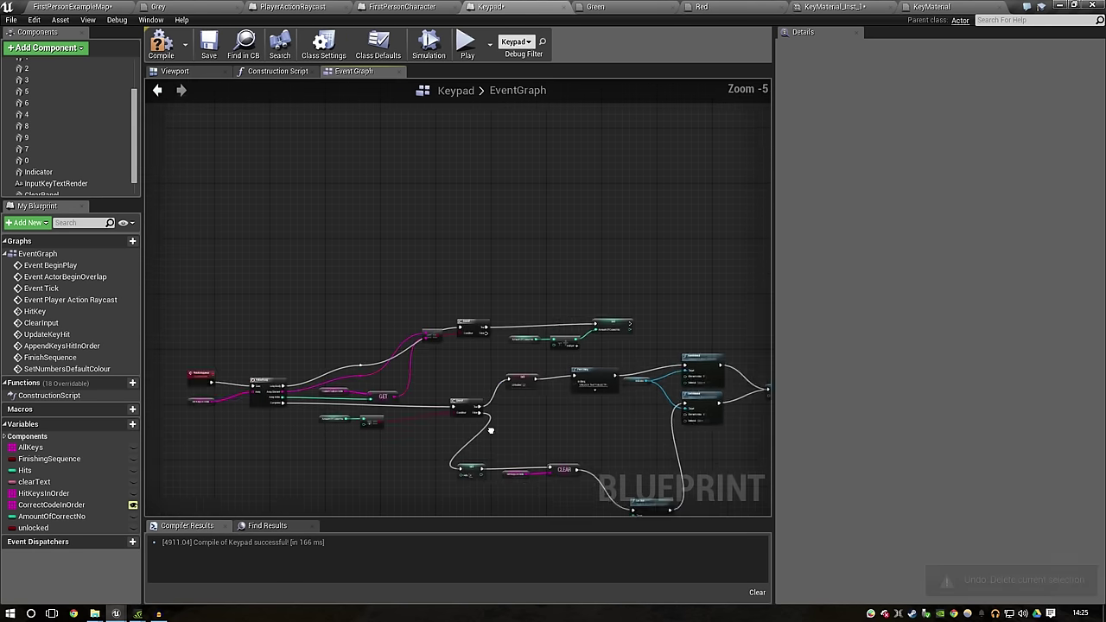
Step: Add a Branch node next to the FinishSequence event
scroll(486, 439, "up", 3)
left_click_drag(258, 311, 171, 318)
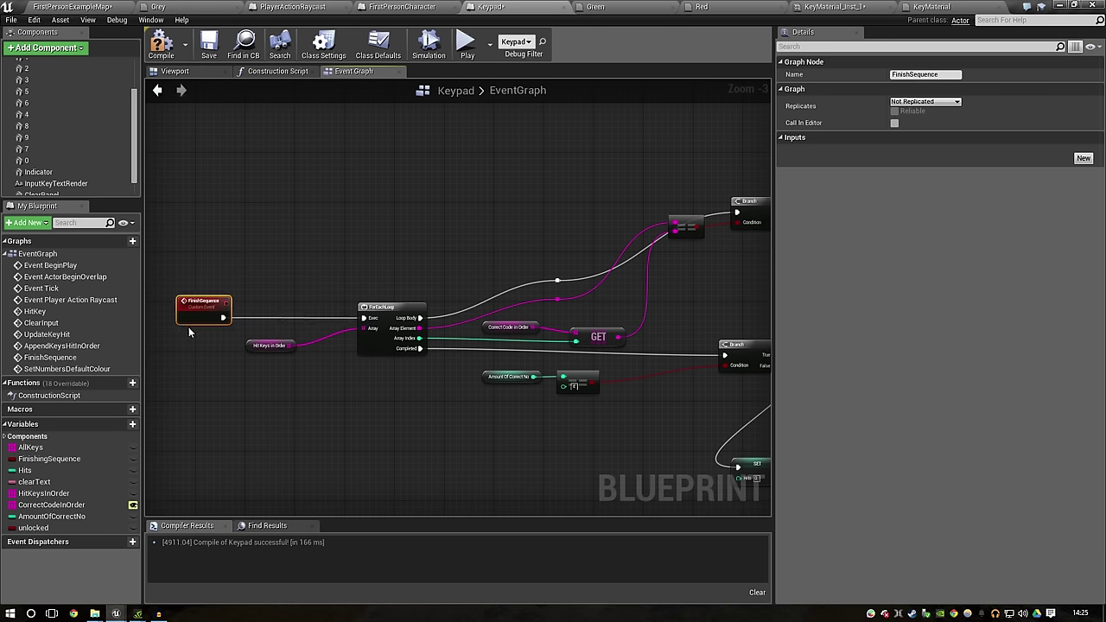
left_click(290, 230)
right_click(291, 236)
type("branch")
key("Return")
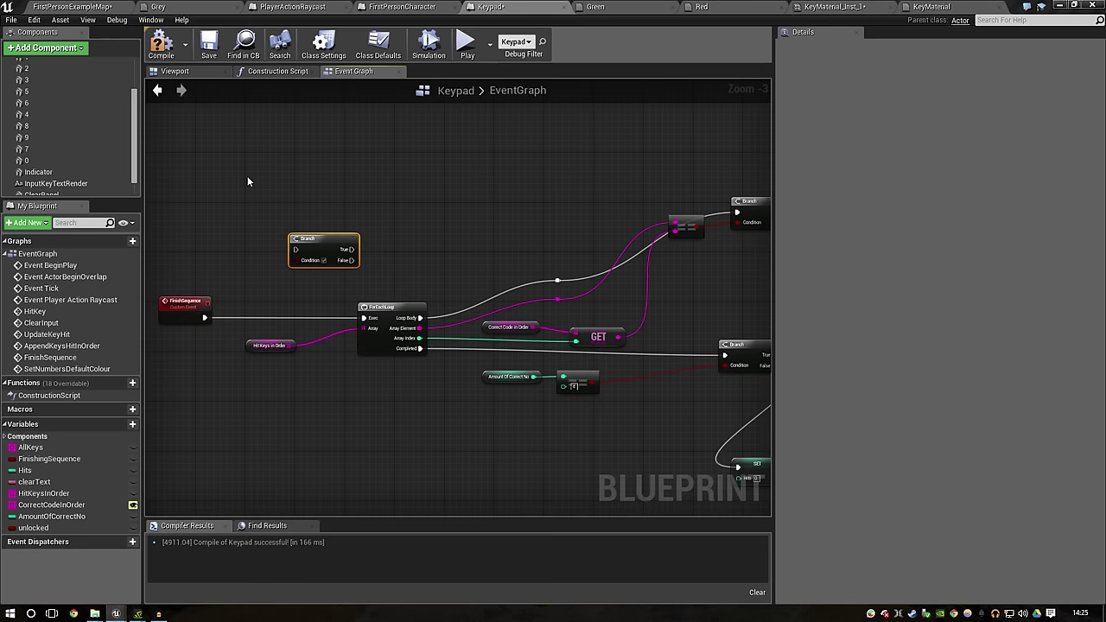
Step: Feed an unlocked getter into the Branch condition, connect FinishSequence to it, and compile
left_click_drag(33, 528, 214, 149)
left_click(218, 154)
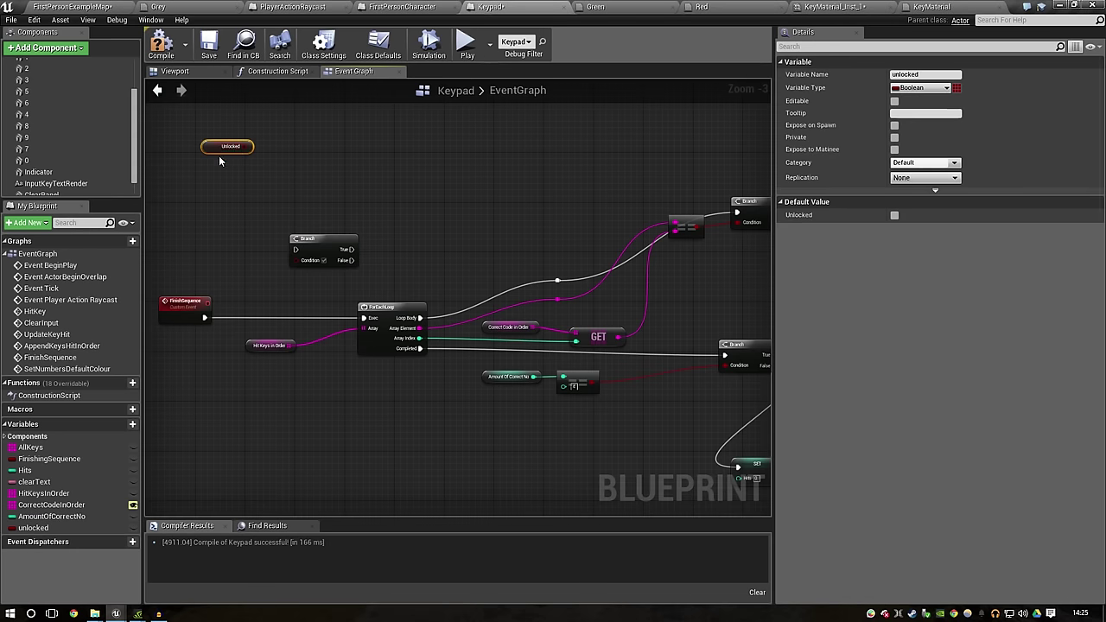
left_click_drag(249, 147, 296, 260)
left_click_drag(209, 307, 297, 245)
key("ctrl+z")
mouse_move(205, 317)
left_mouse_down()
mouse_move(295, 250)
mouse_move(303, 289)
left_mouse_up()
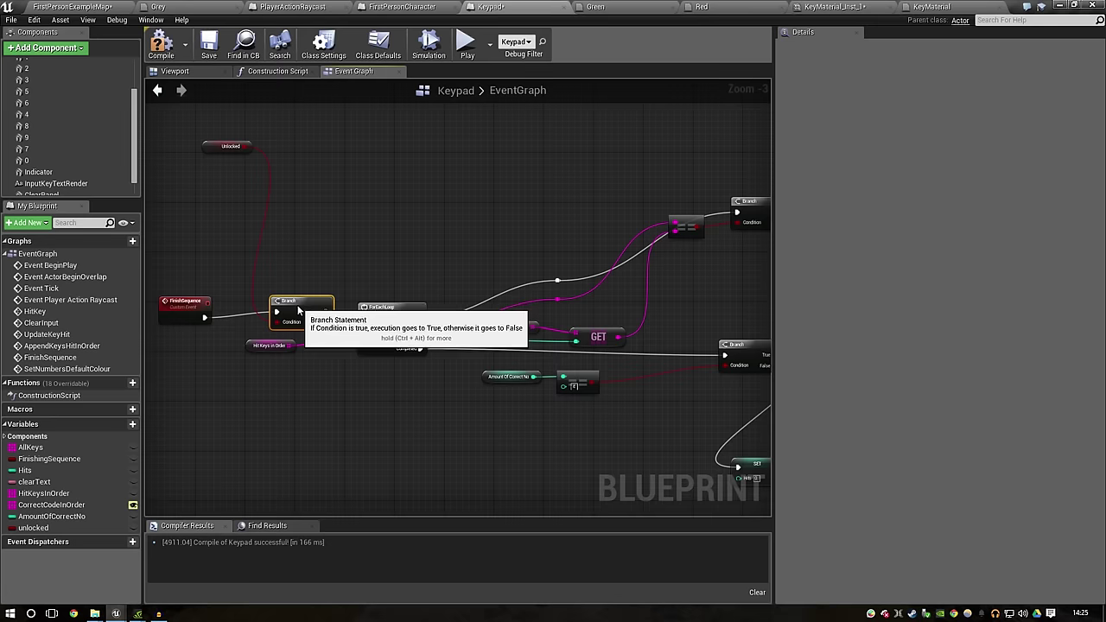
left_click(161, 42)
mouse_move(209, 152)
left_mouse_down()
mouse_move(223, 339)
mouse_move(184, 310)
left_mouse_up()
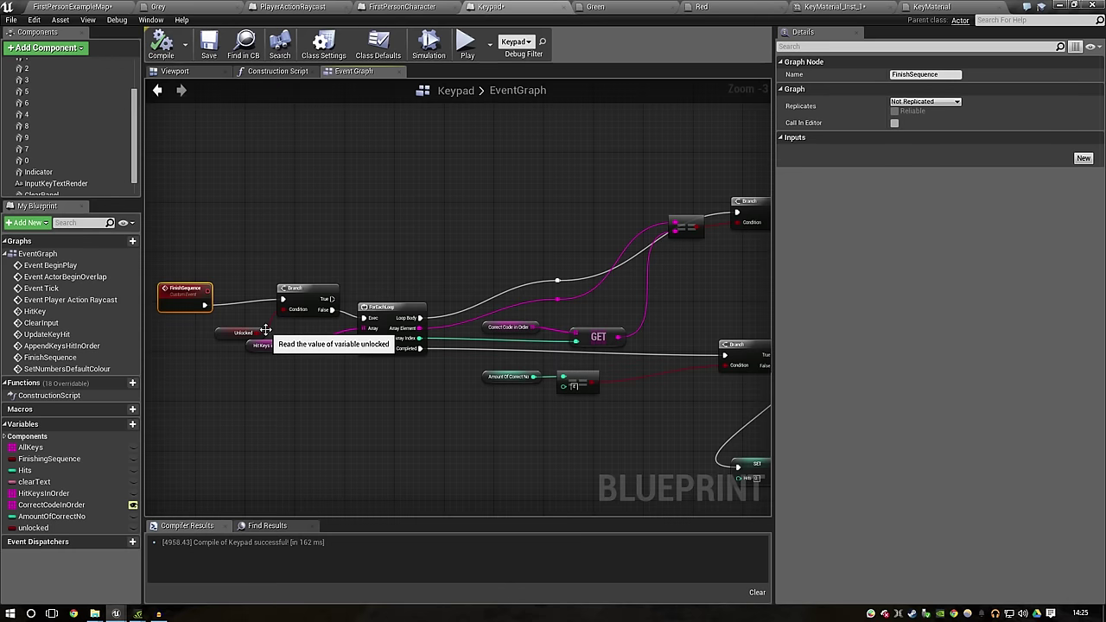
left_click_drag(244, 328, 250, 316)
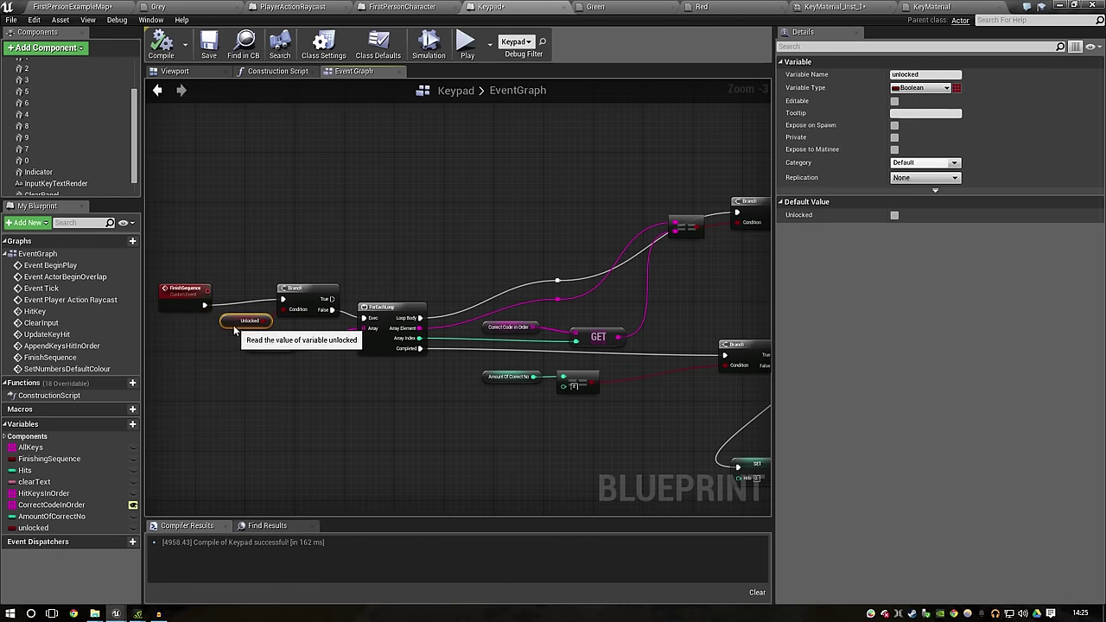
Step: Play-test the level and enter code 4321 on the keypad to turn the display green
left_click(74, 7)
left_click(537, 43)
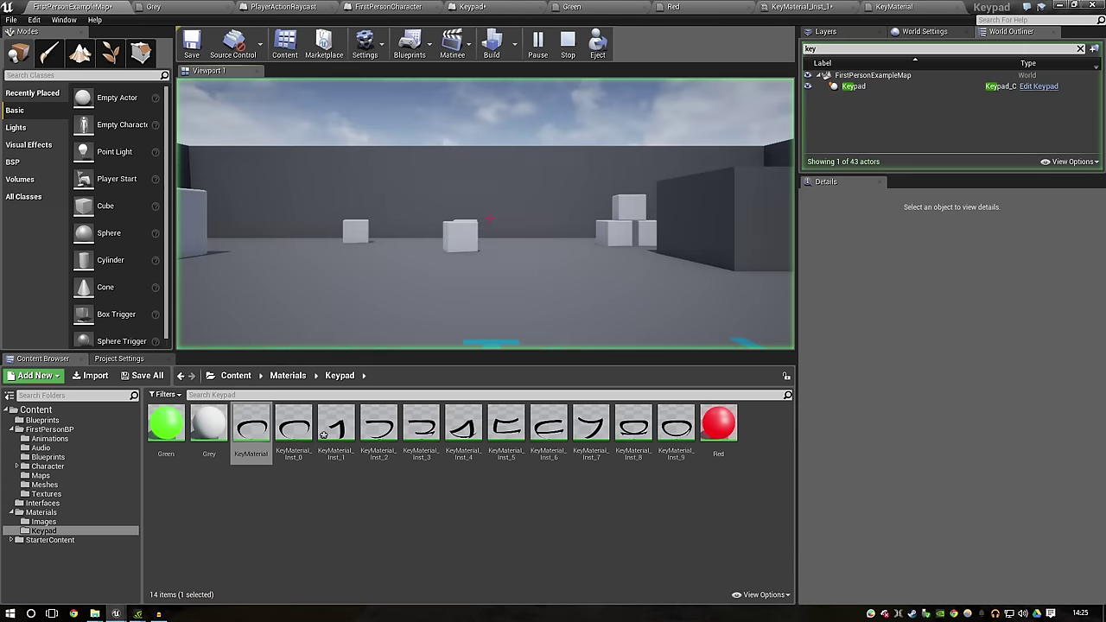
key("w")
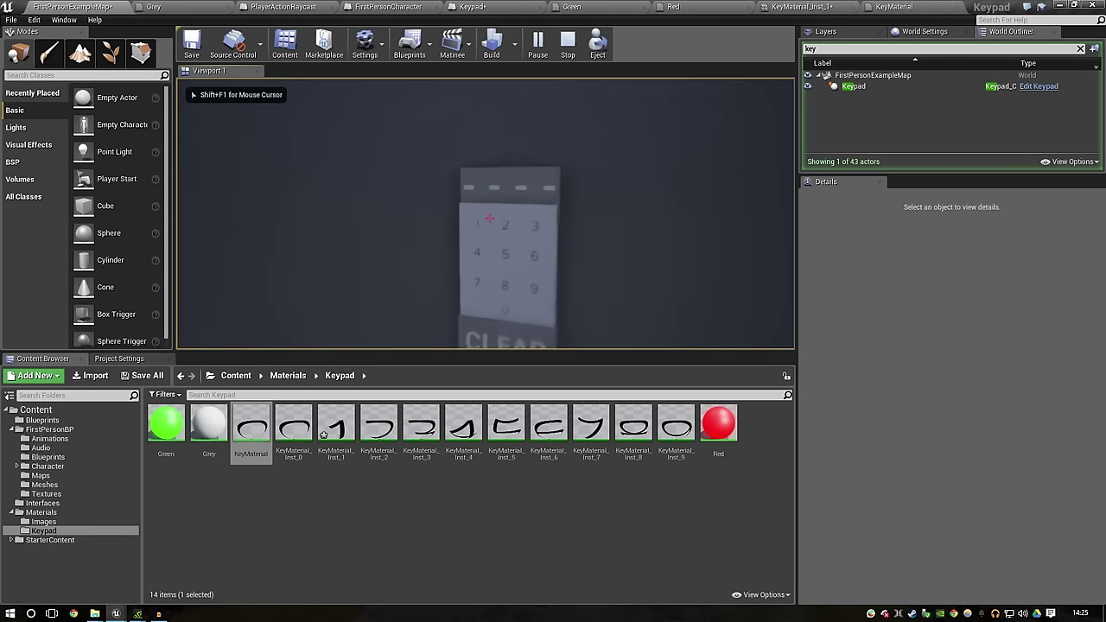
left_click(490, 219)
left_click(490, 219)
left_click(490, 219)
left_click(489, 218)
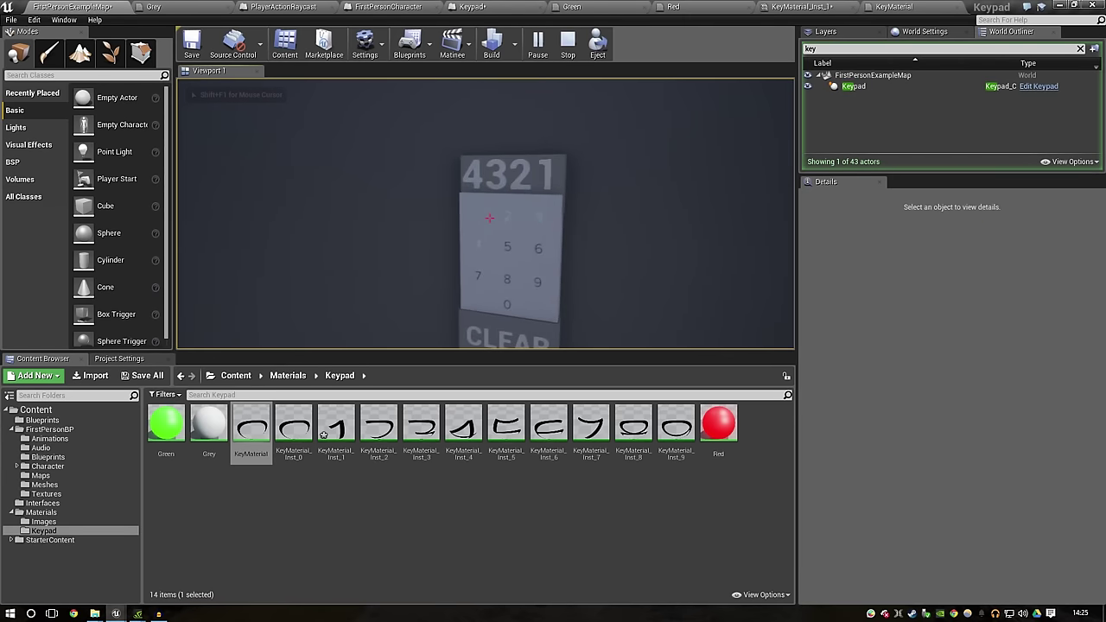
left_click(490, 217)
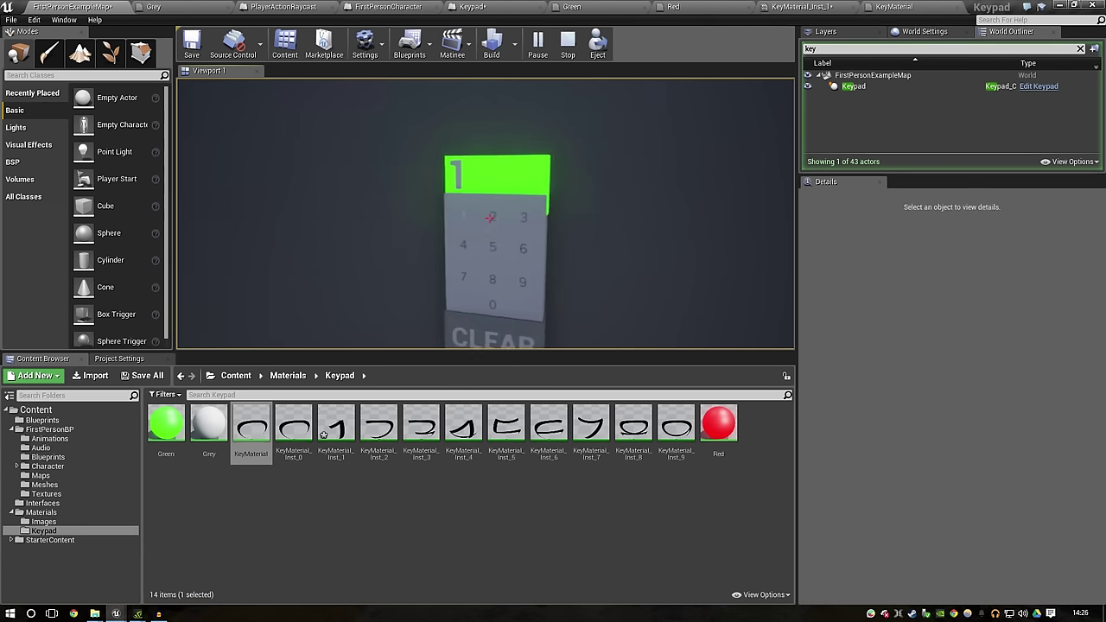
Step: Stop the session and select the Branch and unlocked nodes in the Keypad event graph
key("Escape")
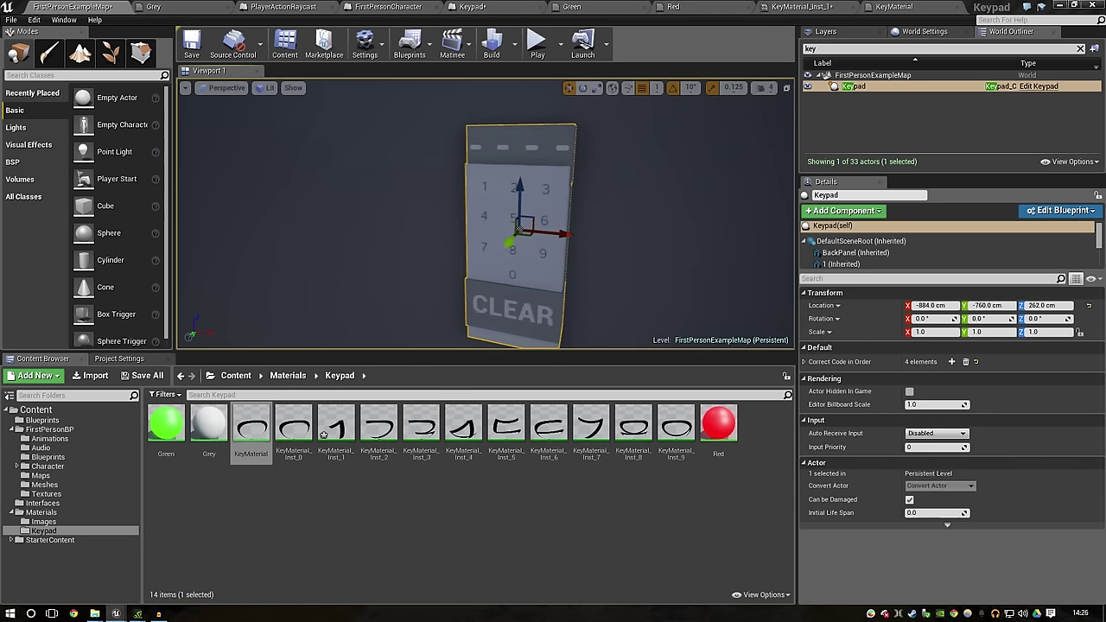
double_click(549, 200)
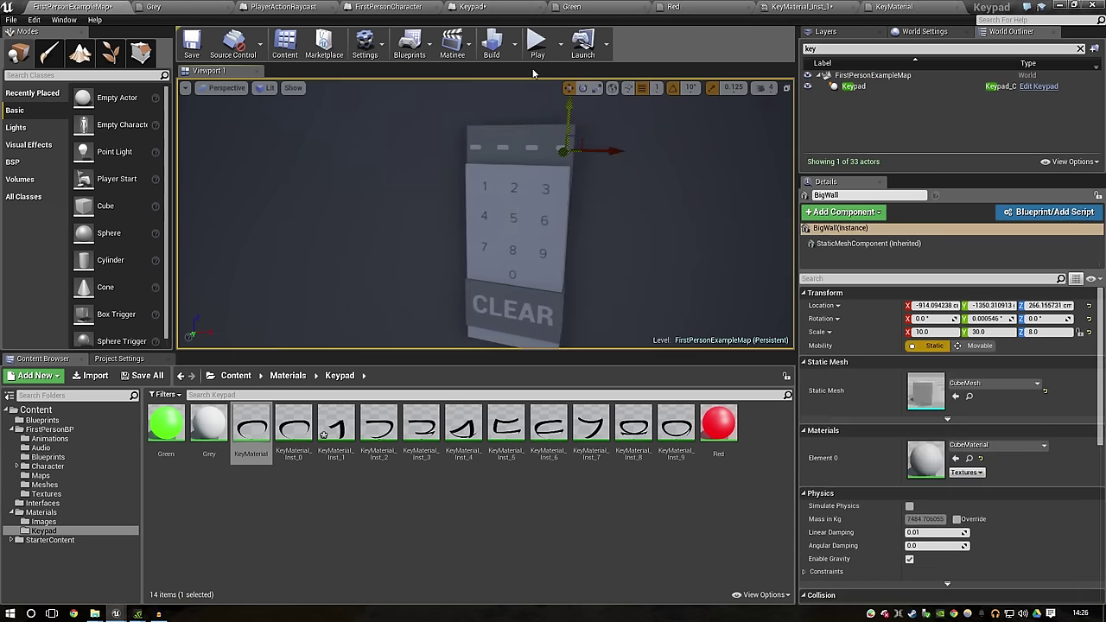
mouse_move(302, 249)
left_mouse_down()
mouse_move(249, 322)
mouse_move(386, 320)
left_mouse_up()
Step: Delete the Branch and unlocked nodes and wire FinishSequence directly to the ForEachLoop
key("Delete")
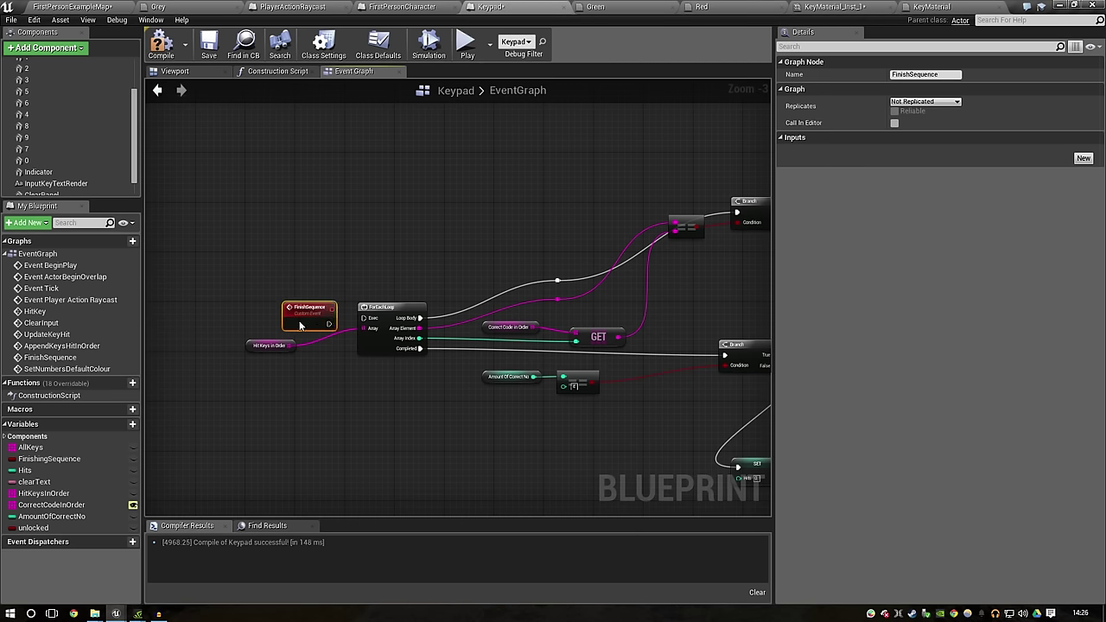
mouse_move(300, 325)
left_mouse_down()
mouse_move(183, 313)
mouse_move(214, 316)
left_mouse_up()
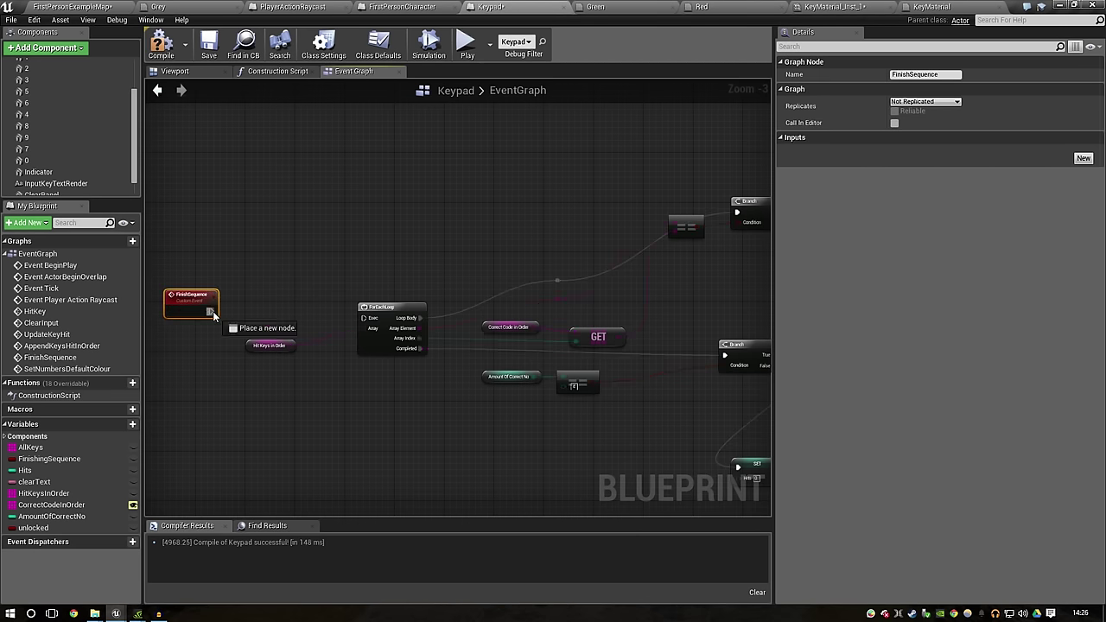
left_click_drag(377, 320, 374, 319)
Step: Shift the SET, Delay and Finish Sequence nodes right to make room near the Branch
scroll(531, 439, "down", 5)
scroll(346, 227, "up", 2)
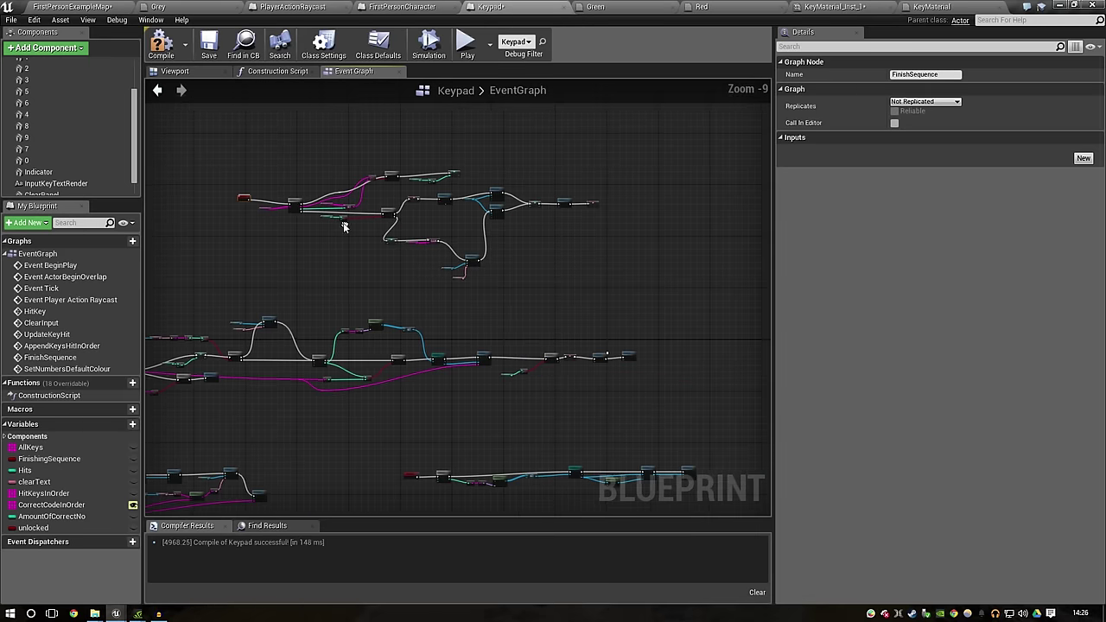
scroll(528, 367, "up", 2)
right_click_drag(527, 367, 403, 388)
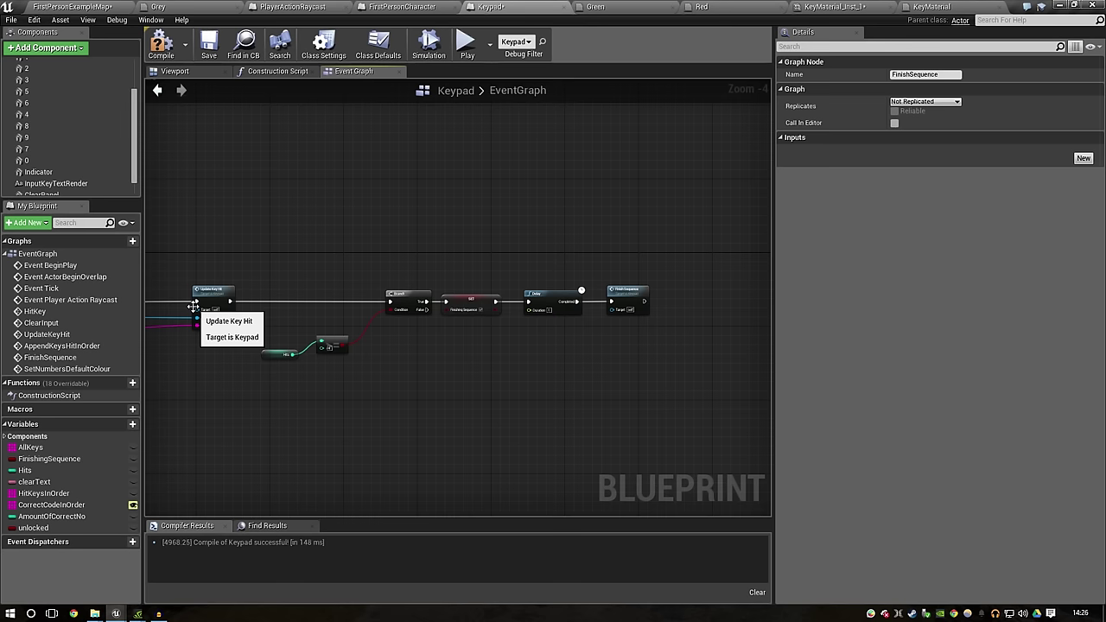
scroll(566, 321, "up", 3)
mouse_move(712, 218)
left_mouse_down()
mouse_move(478, 295)
mouse_move(552, 287)
left_mouse_up()
left_click(449, 177)
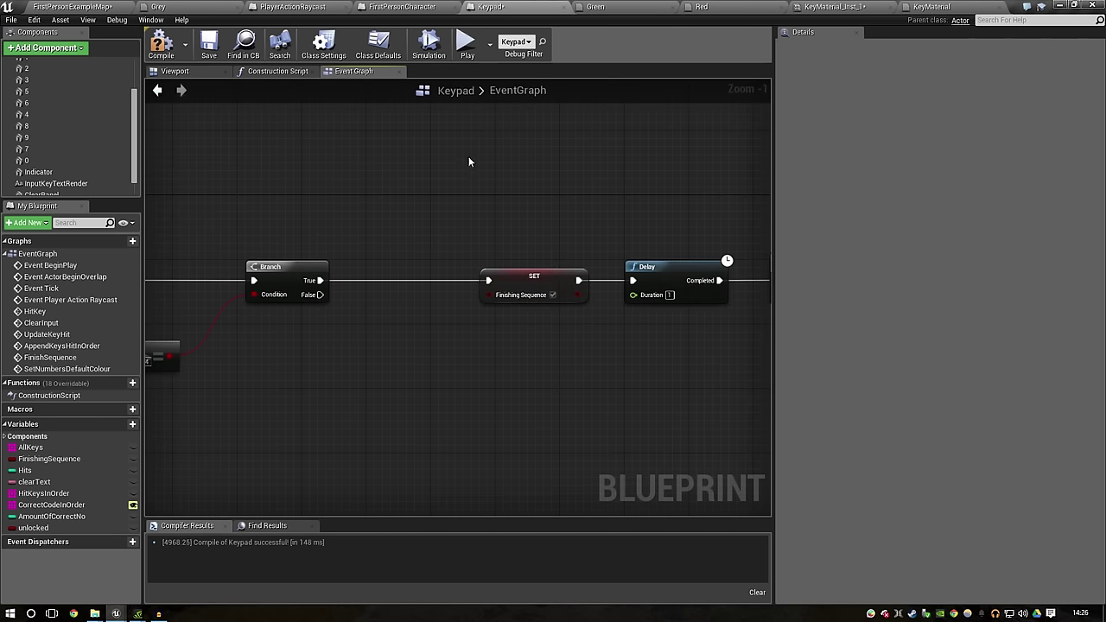
right_click_drag(436, 160, 434, 227)
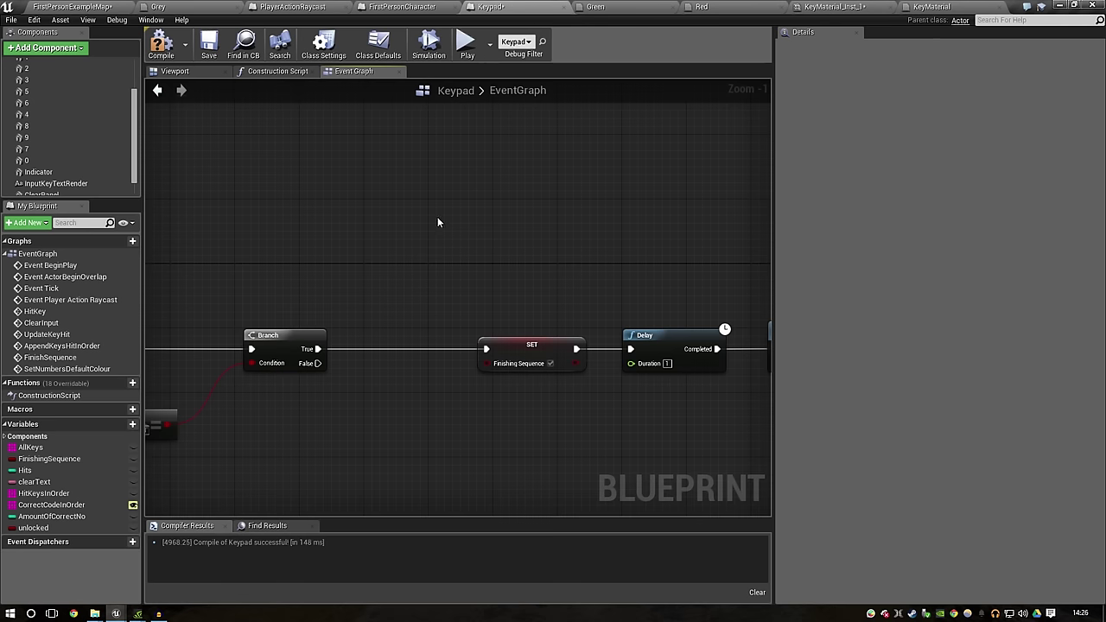
Step: Nudge the Branch node right and bring the Hits comparison into view
right_click_drag(384, 259, 383, 264)
right_click(391, 239)
key("Escape")
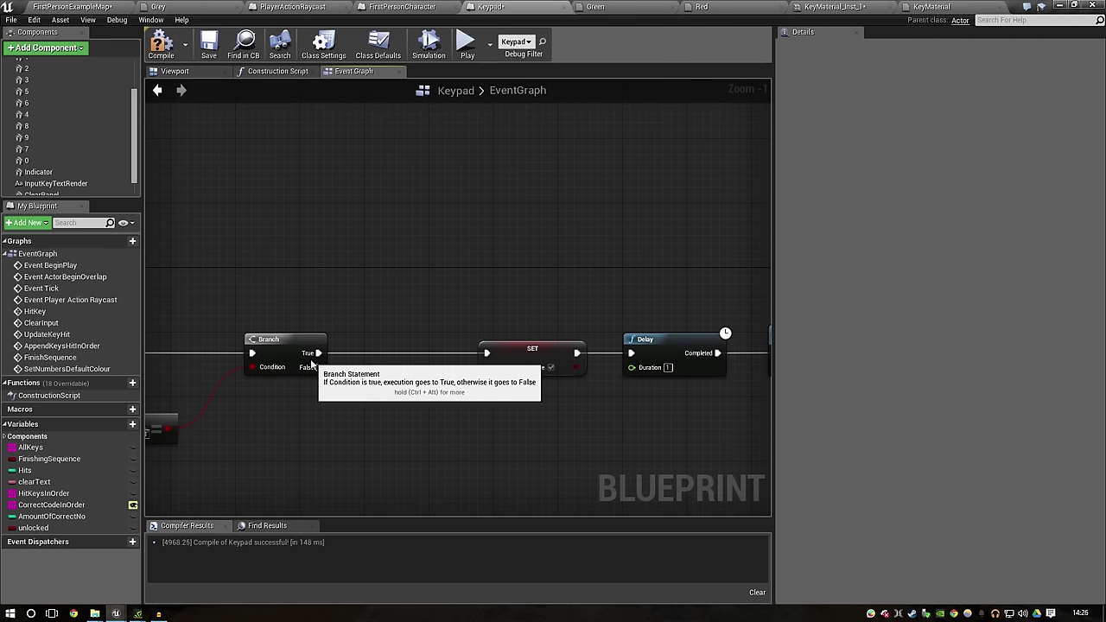
mouse_move(325, 346)
left_mouse_down()
mouse_move(424, 210)
mouse_move(285, 345)
left_mouse_up()
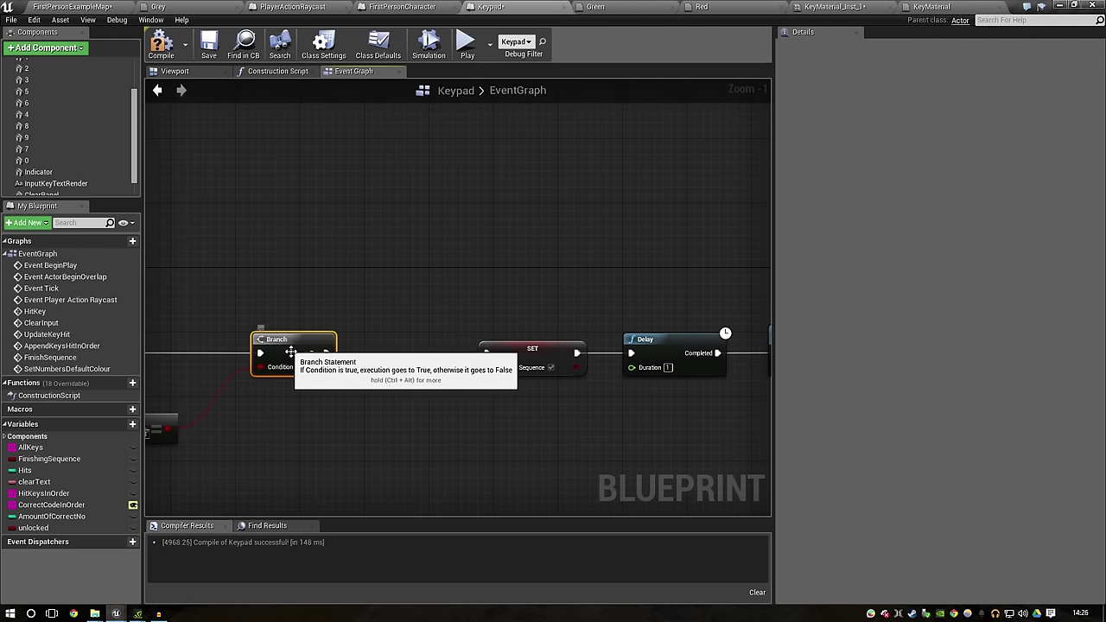
right_click_drag(318, 270, 434, 155)
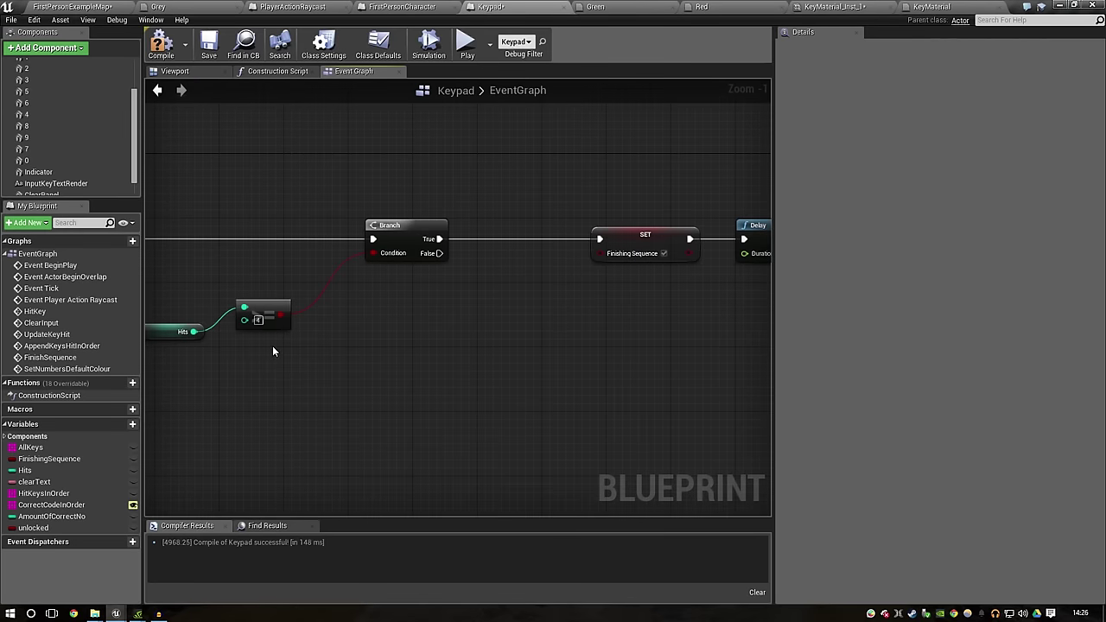
Step: Add an AND boolean node fed by the Hits comparison result
mouse_move(339, 382)
left_mouse_down()
mouse_move(206, 334)
mouse_move(178, 311)
left_mouse_up()
right_click(310, 342)
type("and")
key("Return")
left_click_drag(292, 311, 303, 336)
key("ctrl+z")
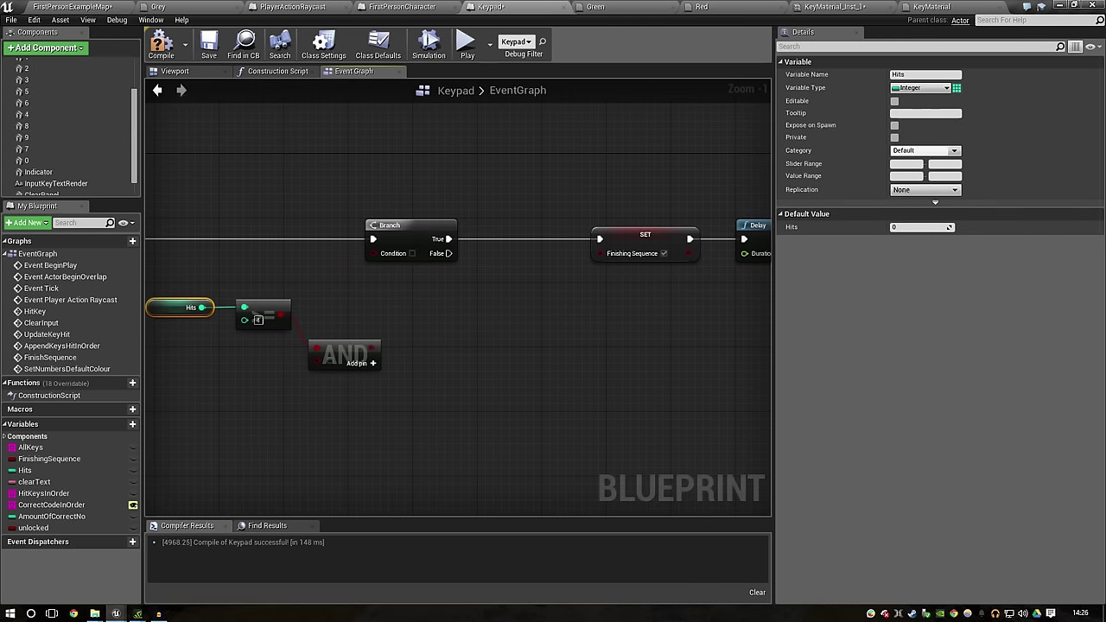
Step: Add an unlocked getter feeding a NOT node, placed beside the AND
left_click_drag(33, 527, 232, 402, "ctrl")
left_click(261, 408)
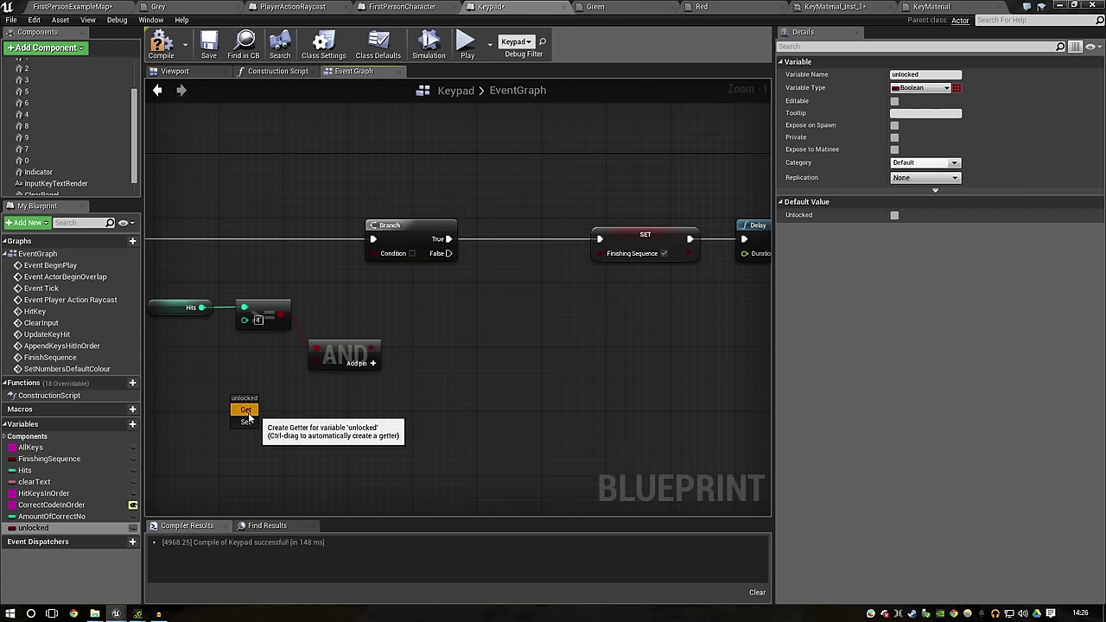
mouse_move(255, 410)
left_mouse_down()
mouse_move(207, 434)
mouse_move(298, 421)
left_mouse_up()
type("not")
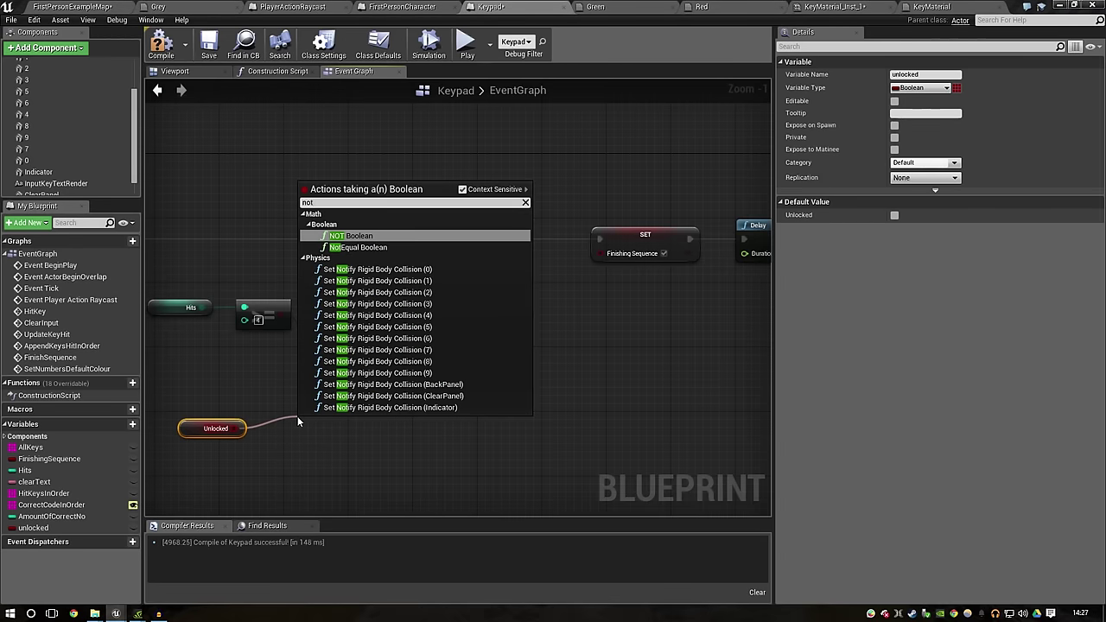
key("Return")
mouse_move(289, 438)
left_mouse_down()
mouse_move(255, 435)
mouse_move(317, 358)
mouse_move(380, 325)
left_mouse_up()
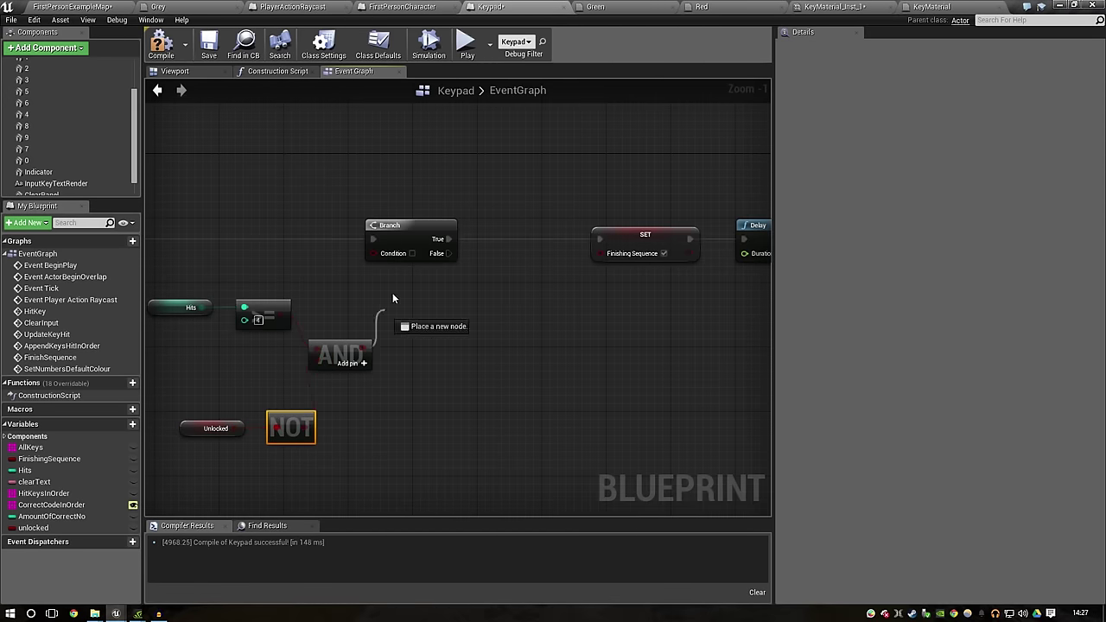
Step: Connect the AND result to the Branch Condition
left_click_drag(393, 258, 393, 255)
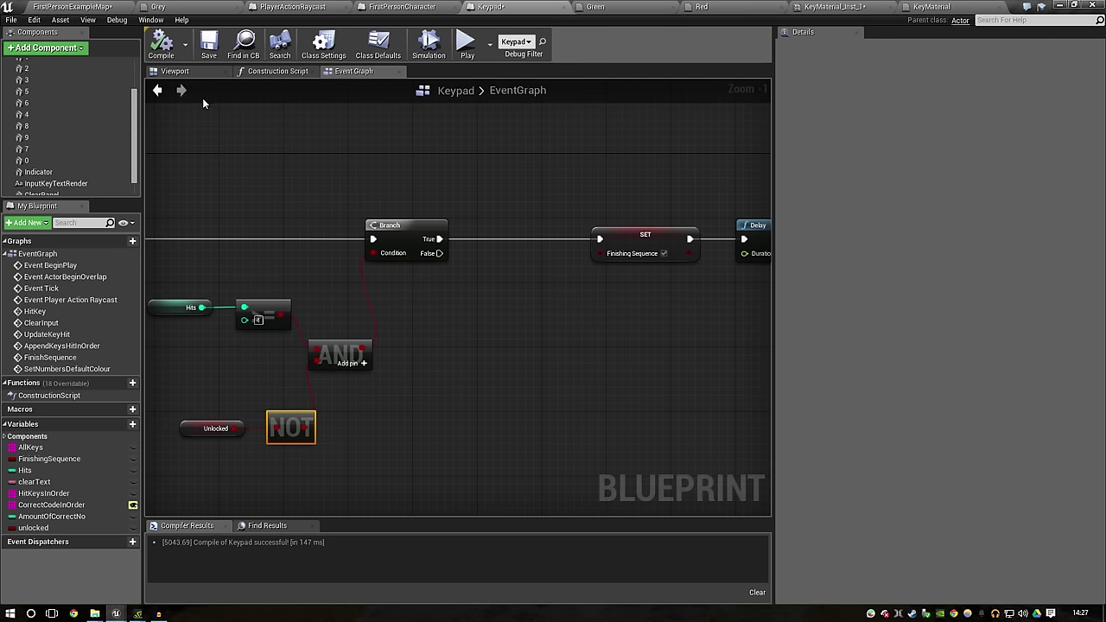
scroll(271, 198, "down", 4)
left_click(115, 7)
Step: Play-test the level, entering several codes on the keypad until the display turns red
left_click(537, 41)
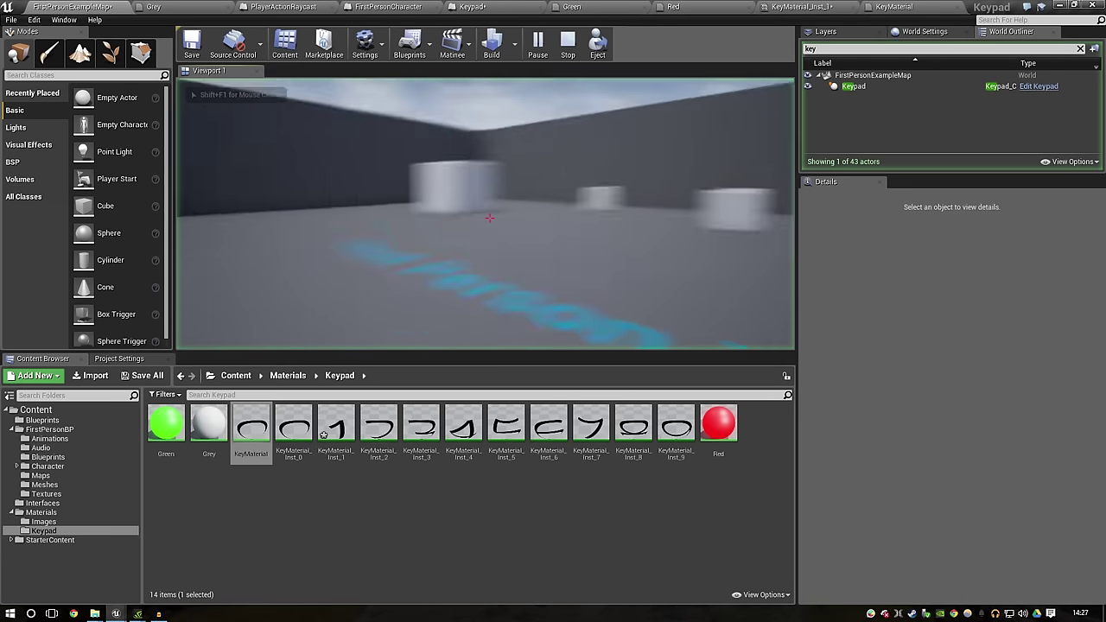
key("w")
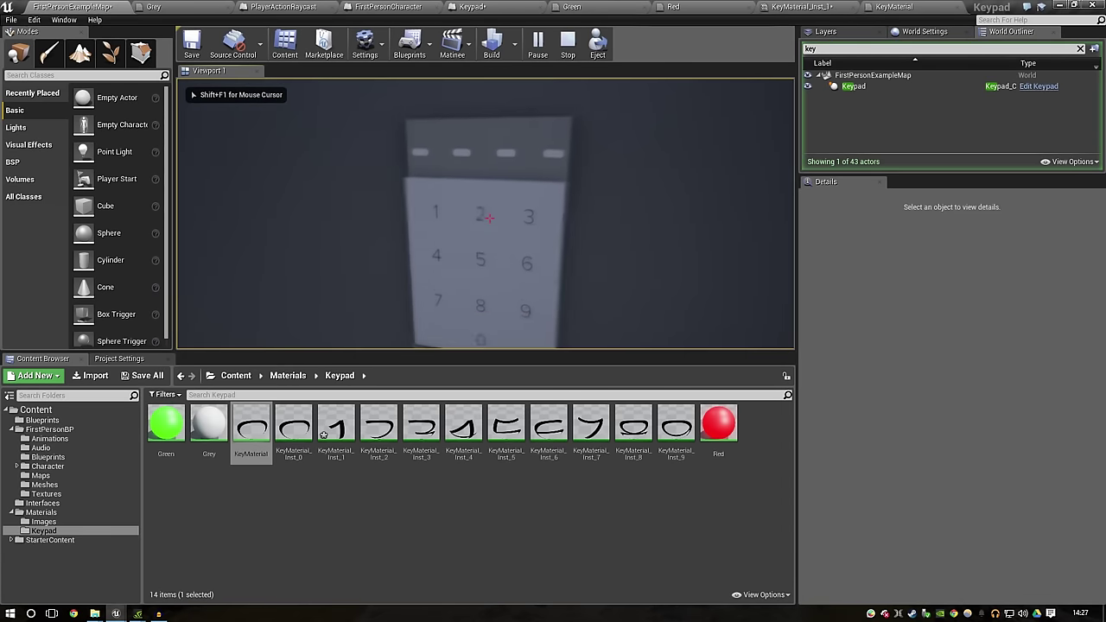
left_click(489, 217)
left_click(490, 218)
left_click(489, 218)
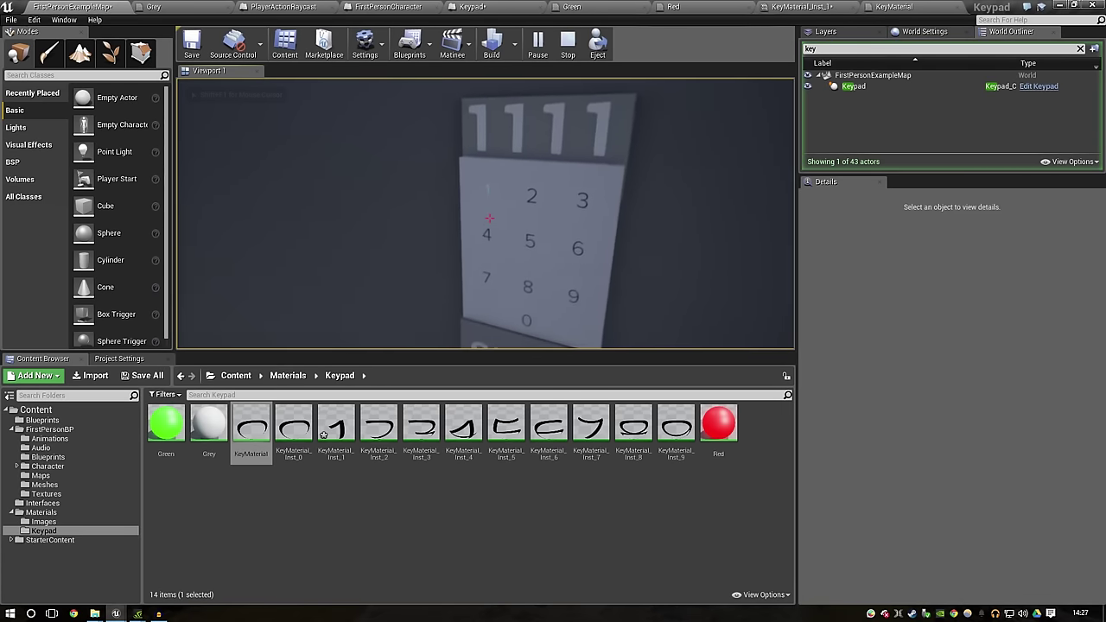
left_click(489, 217)
left_click(489, 218)
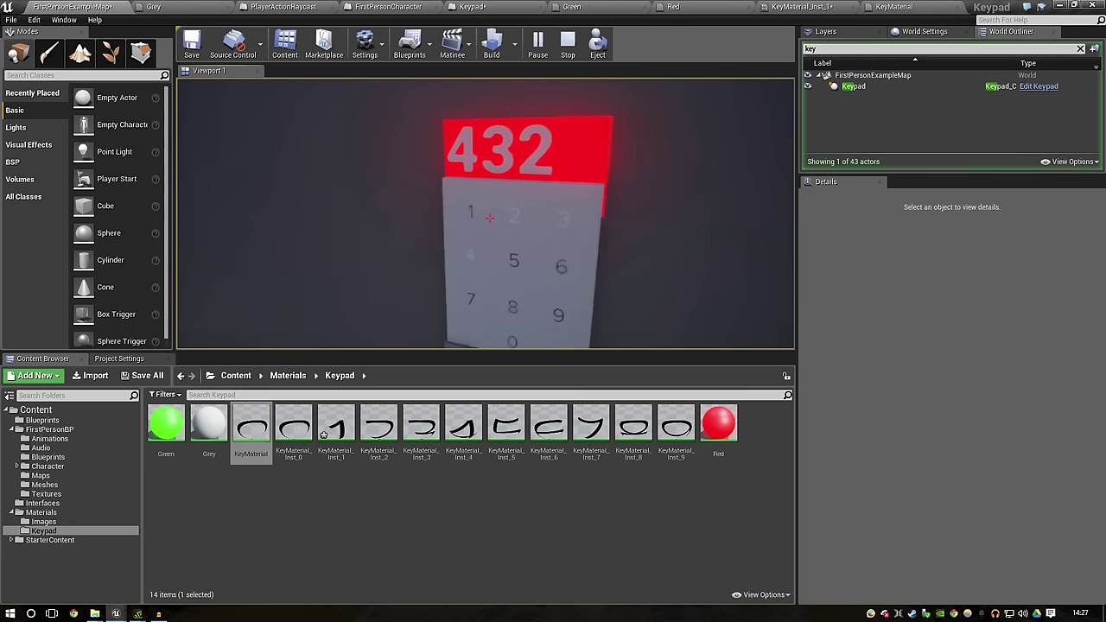
left_click(489, 218)
left_click(489, 218)
left_click(489, 218)
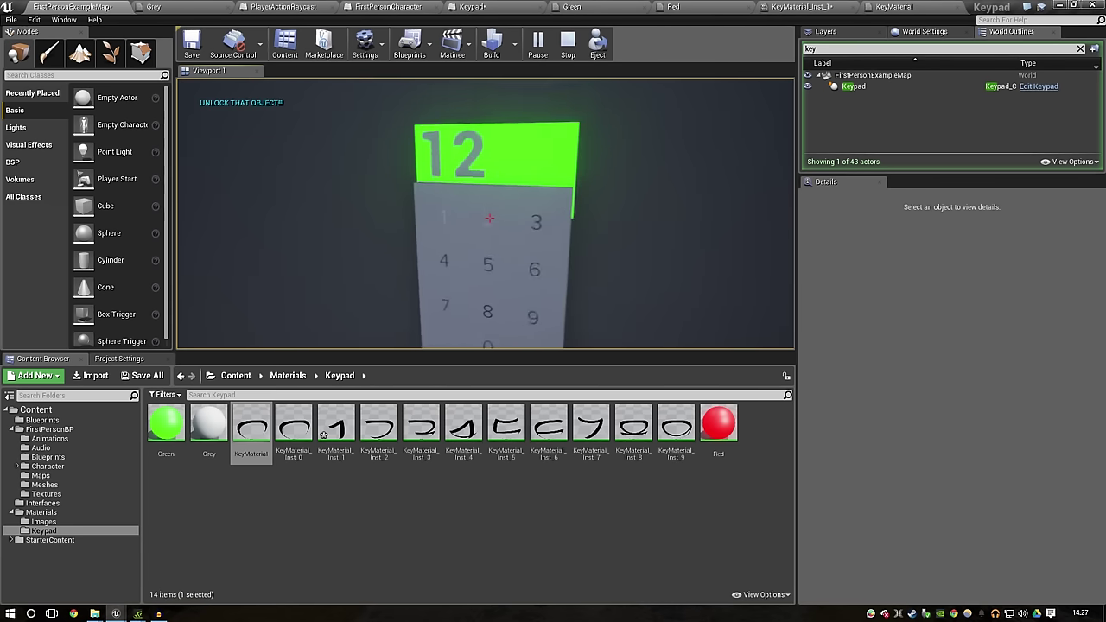
left_click(489, 218)
left_click(489, 217)
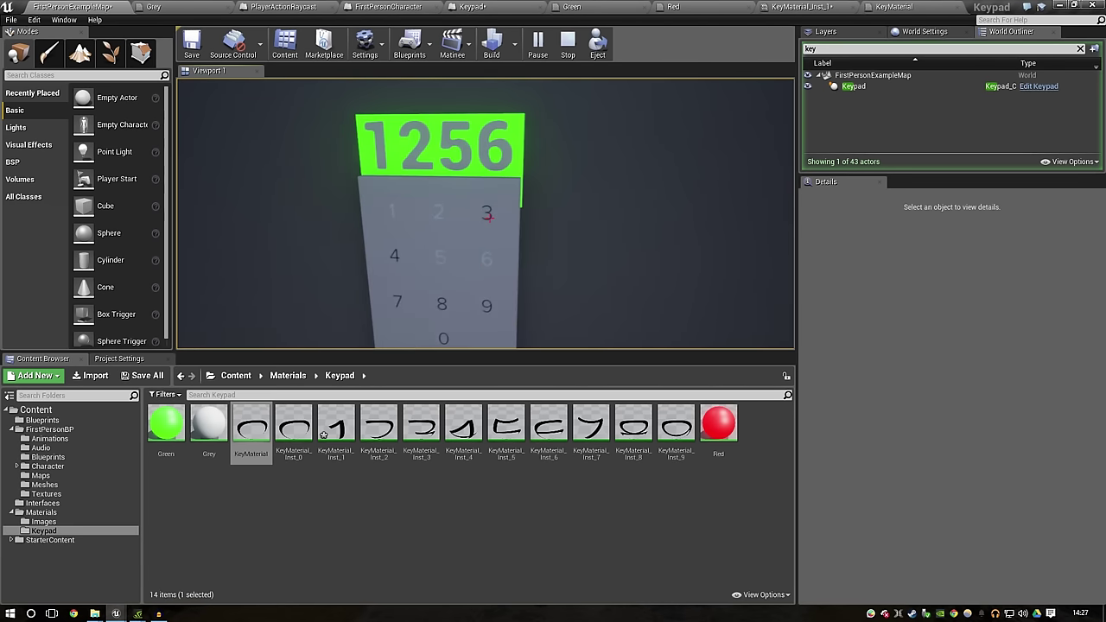
left_click(489, 218)
left_click(489, 217)
left_click(489, 218)
left_click(489, 218)
left_click(489, 218)
left_click(489, 218)
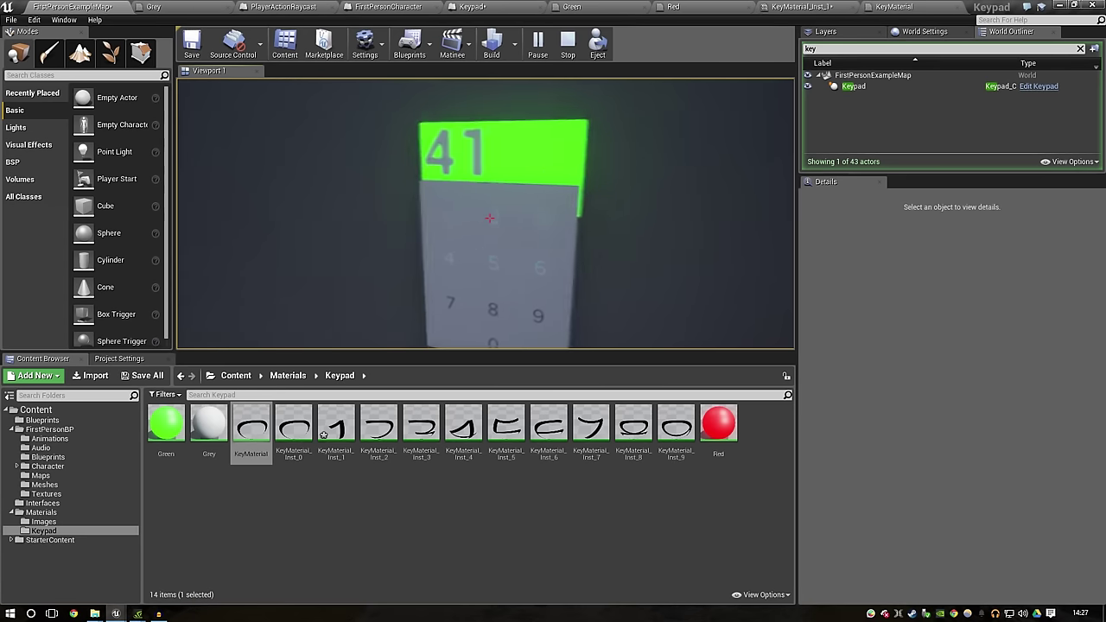
left_click(489, 218)
left_click(489, 218)
left_click(489, 218)
left_click(490, 218)
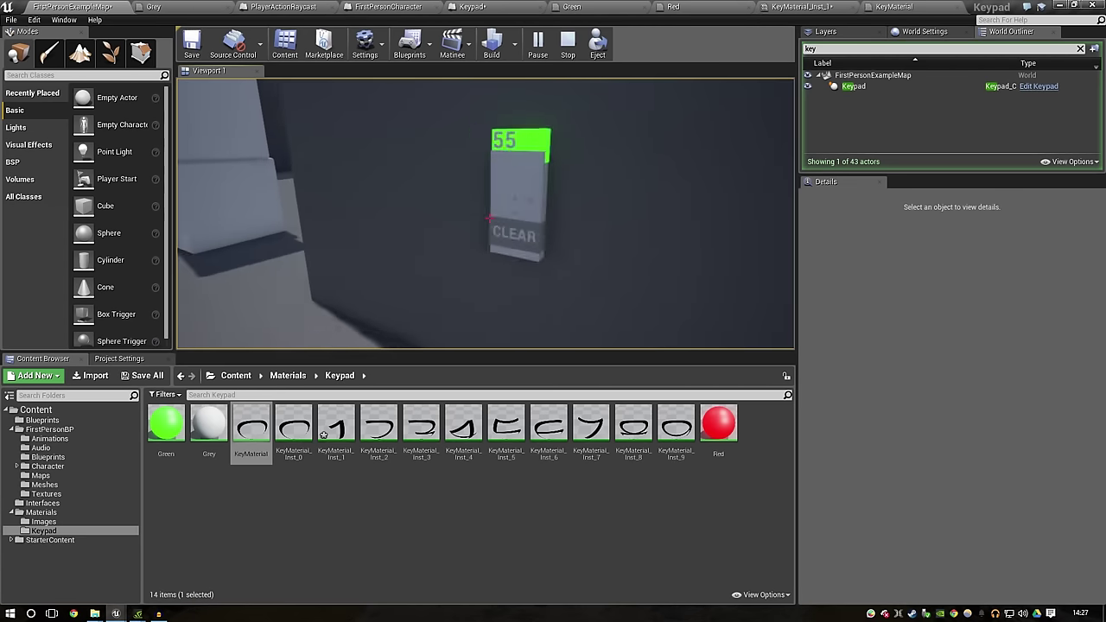
key("w")
left_click(490, 218)
left_click(489, 217)
left_click(490, 218)
left_click(489, 218)
left_click(489, 218)
key("Escape")
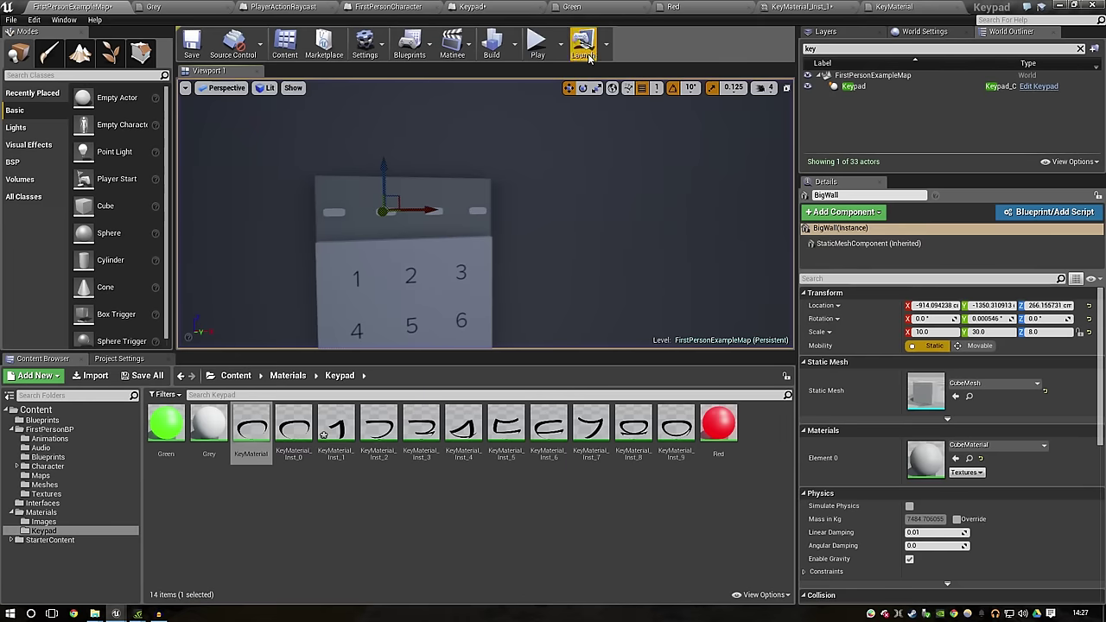
Step: Run a new play test, enter code 4321 on the keypad, and stop
left_click(538, 43)
key("w")
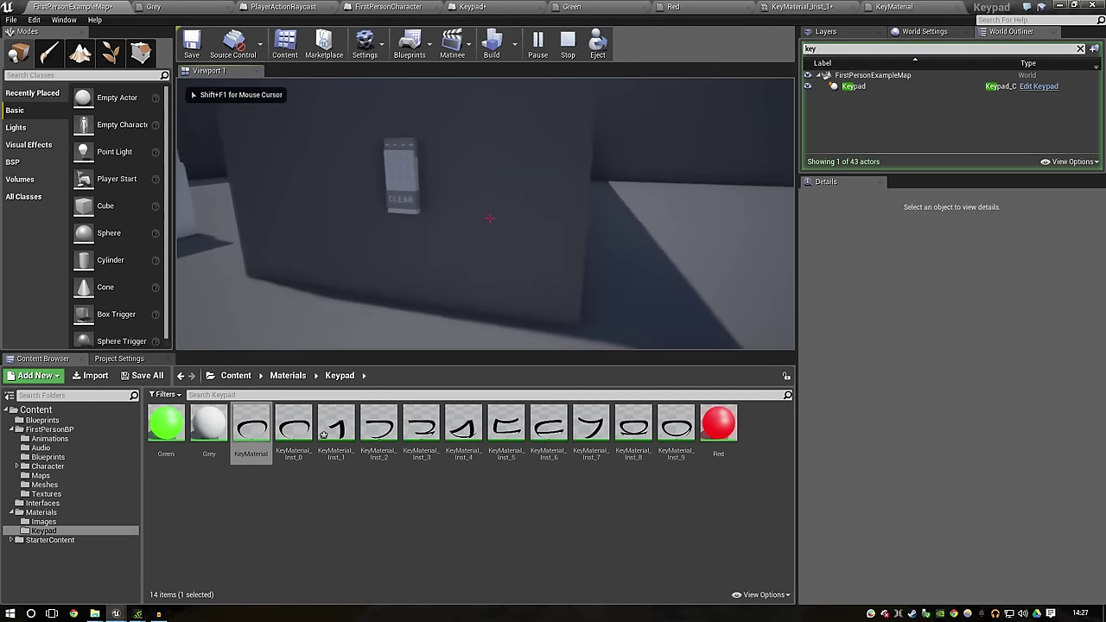
key("w")
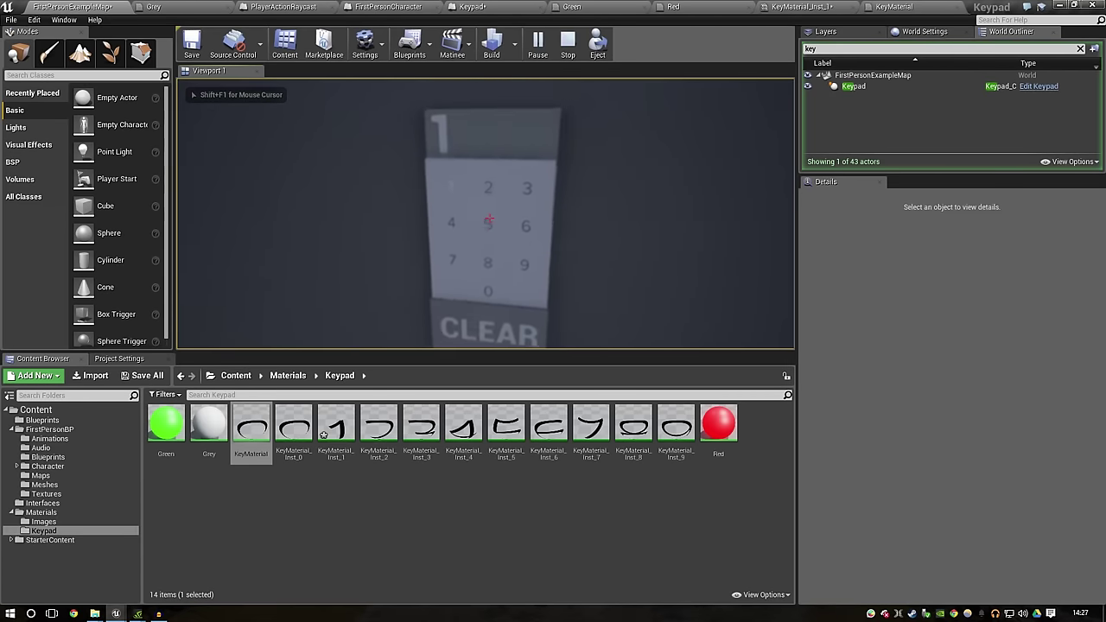
left_click(488, 218)
left_click(488, 218)
left_click(488, 218)
left_click(489, 218)
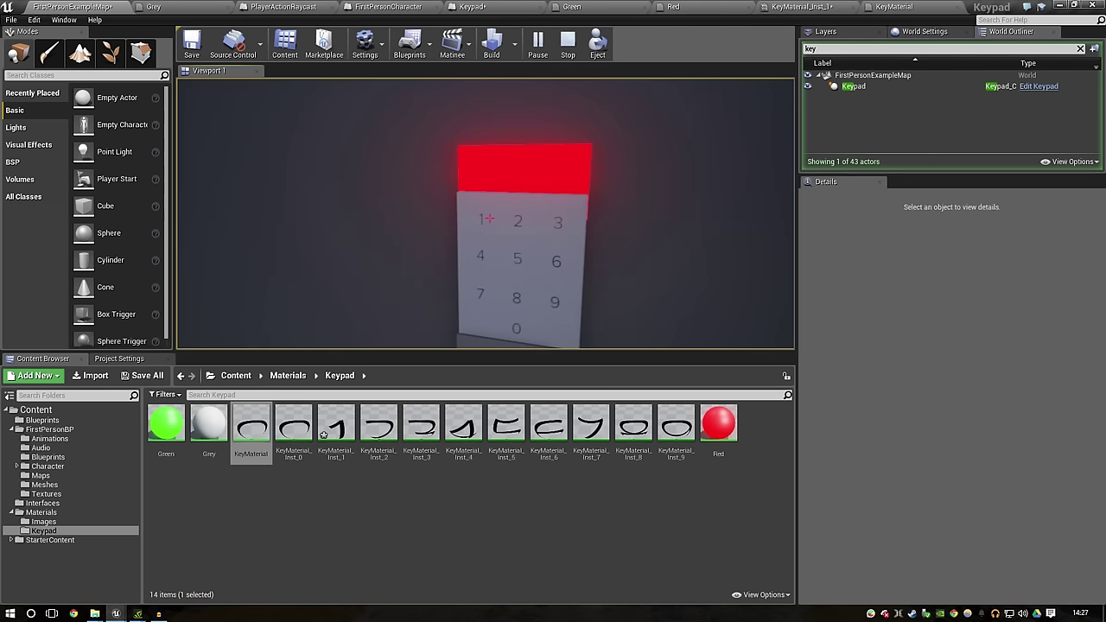
key("Escape")
Step: Play again, enter 2 and 1 to finish code 4321, then return to the Keypad event graph
left_click(493, 109)
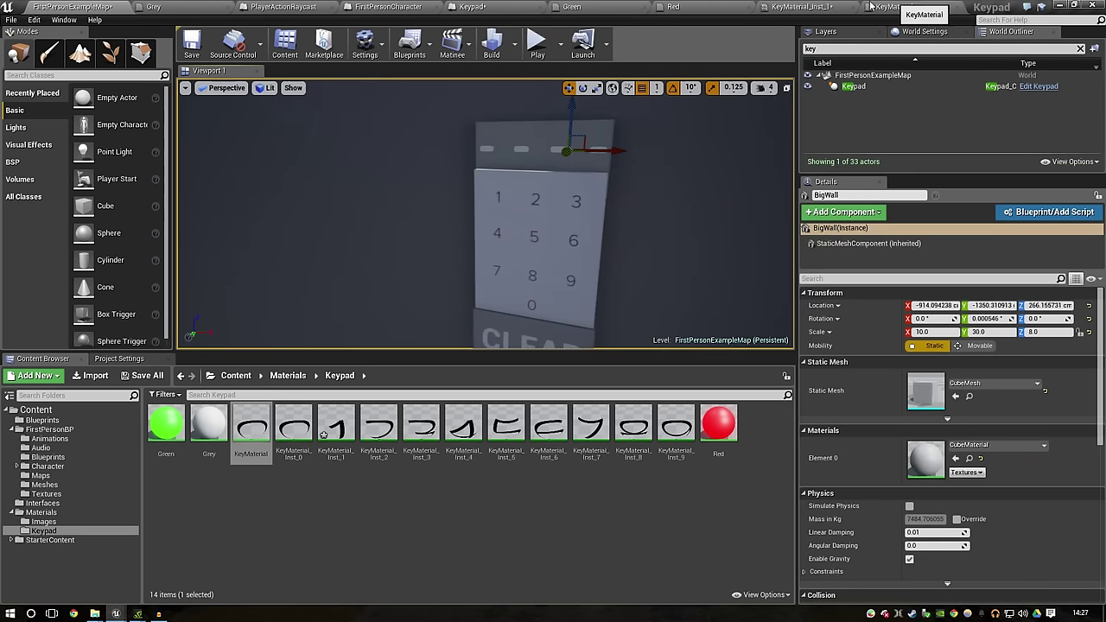
left_click(537, 44)
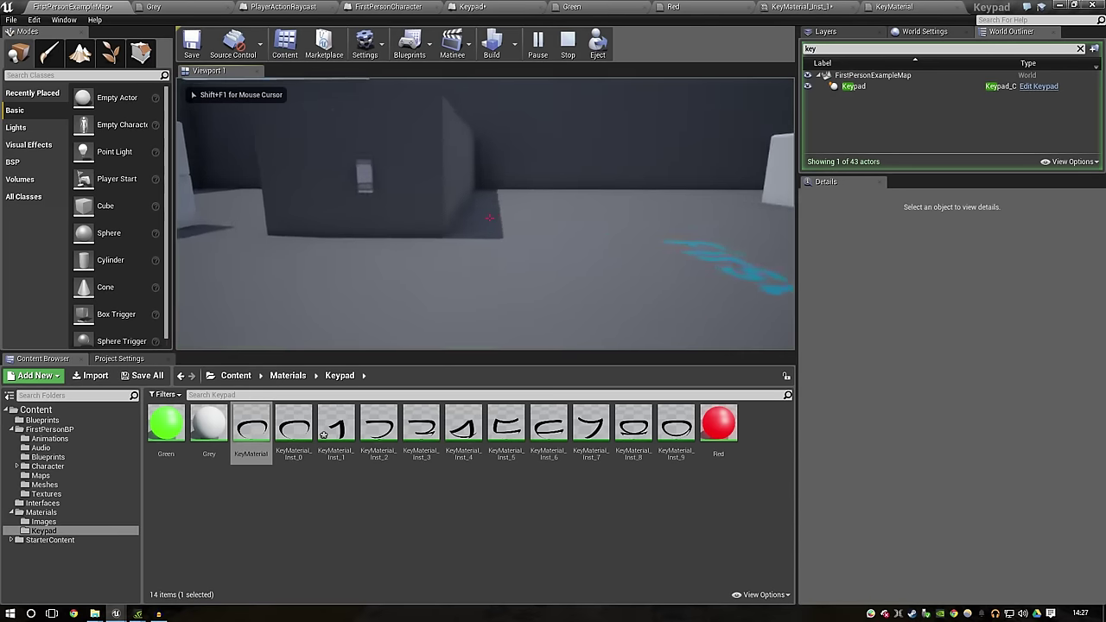
key("w")
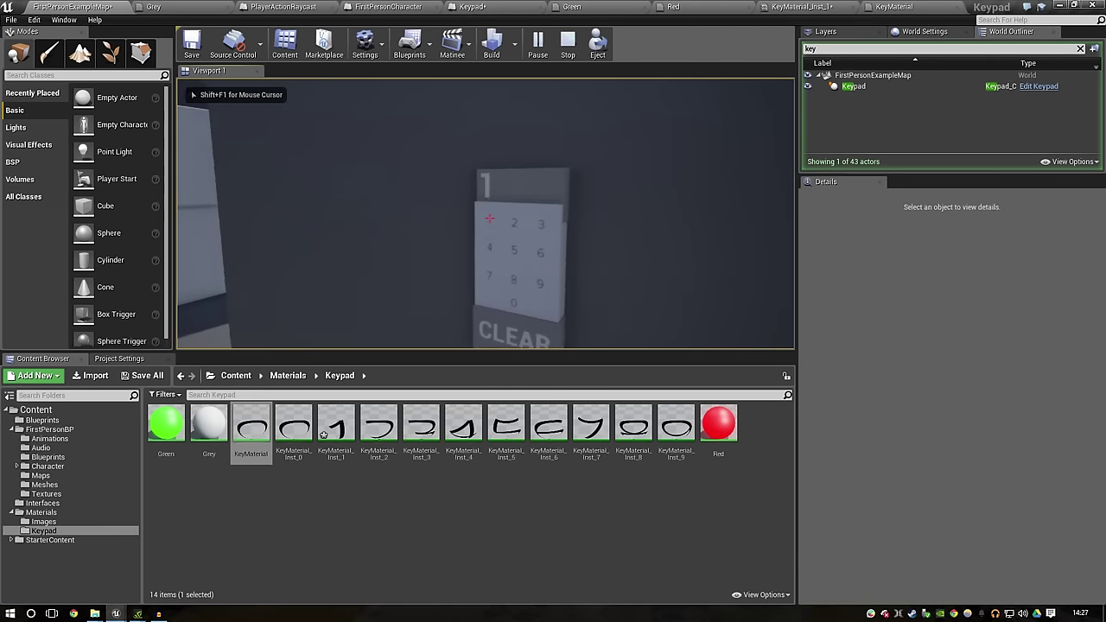
left_click(489, 217)
left_click(489, 218)
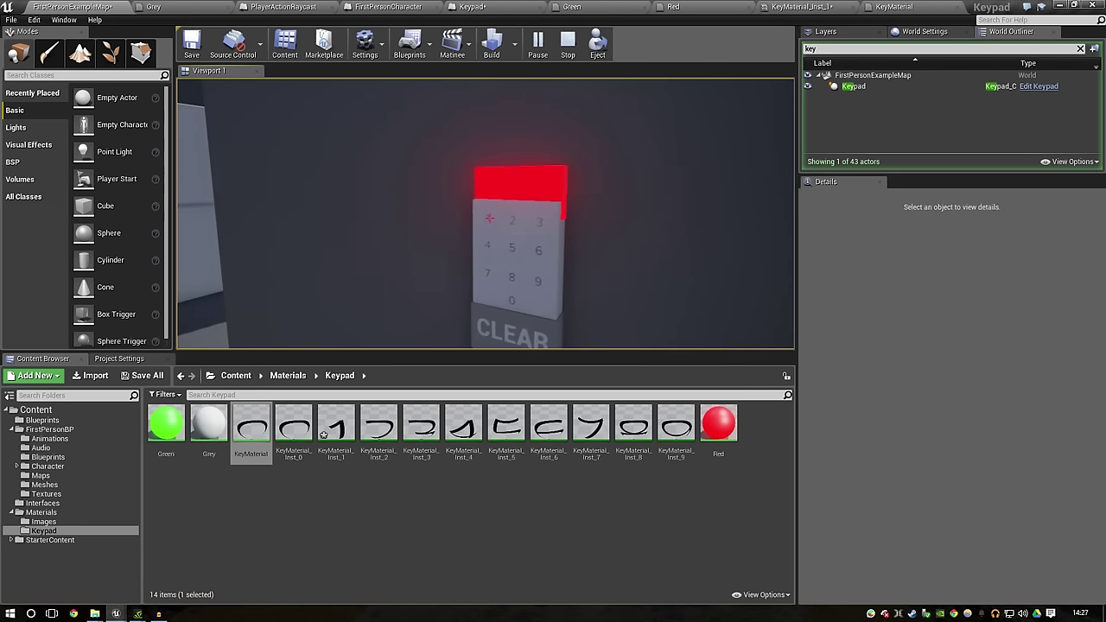
key("Escape")
left_click(490, 7)
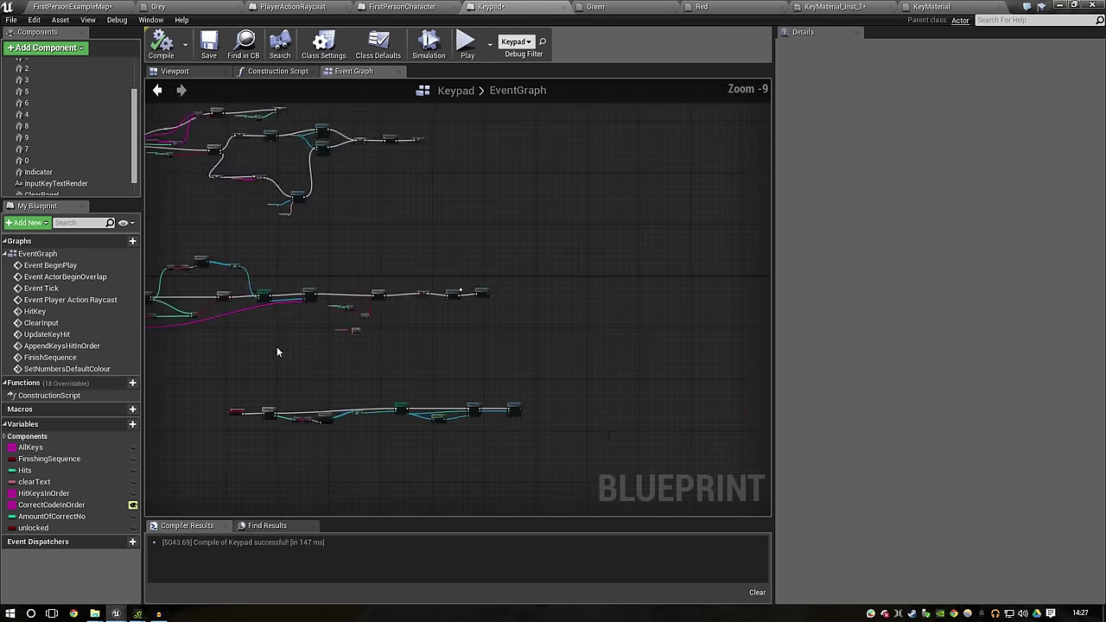
Step: Save the level map with Ctrl+Shift+S, then pan the Keypad graph to the ForEachLoop and Branch nodes
scroll(387, 339, "up", 3)
key("ctrl+shift+s")
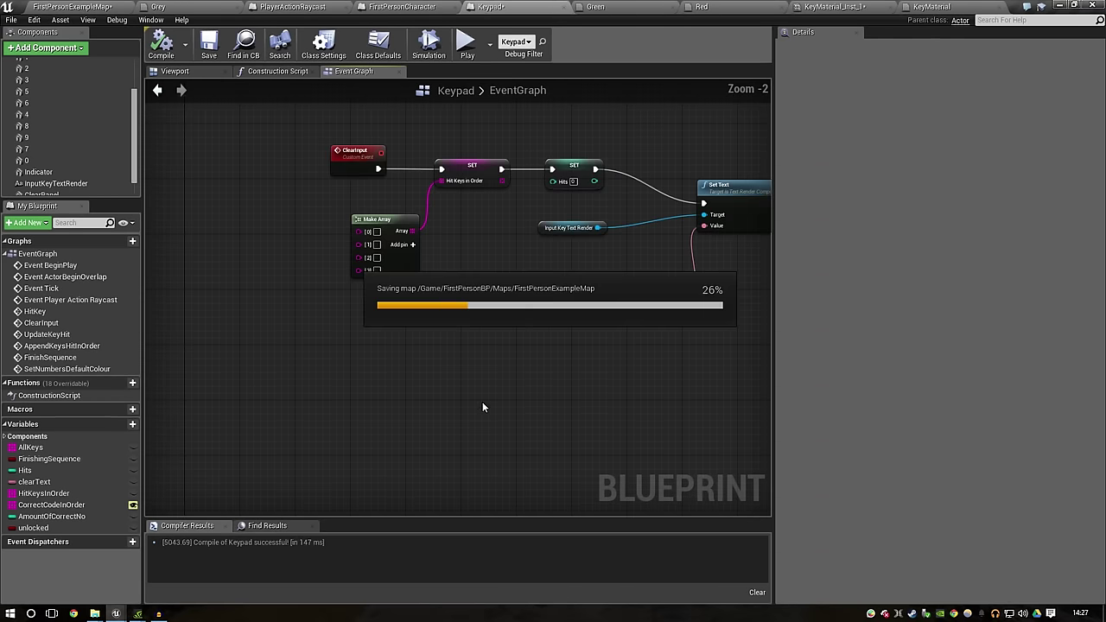
right_click_drag(555, 414, 489, 419)
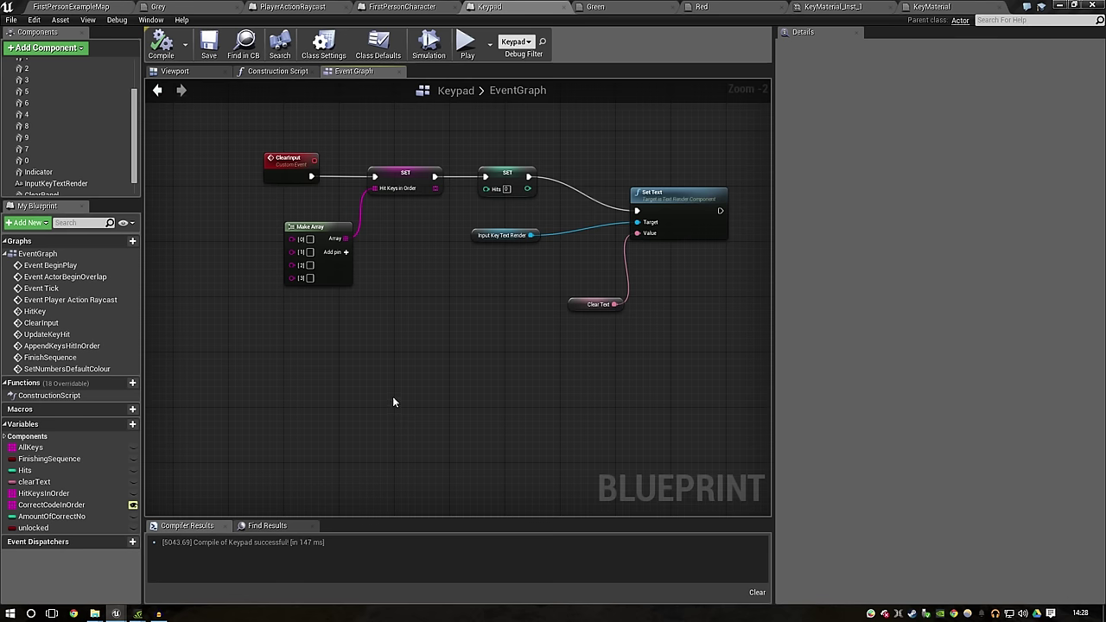
scroll(469, 312, "down", 4)
right_click_drag(468, 312, 433, 317)
scroll(433, 316, "up", 4)
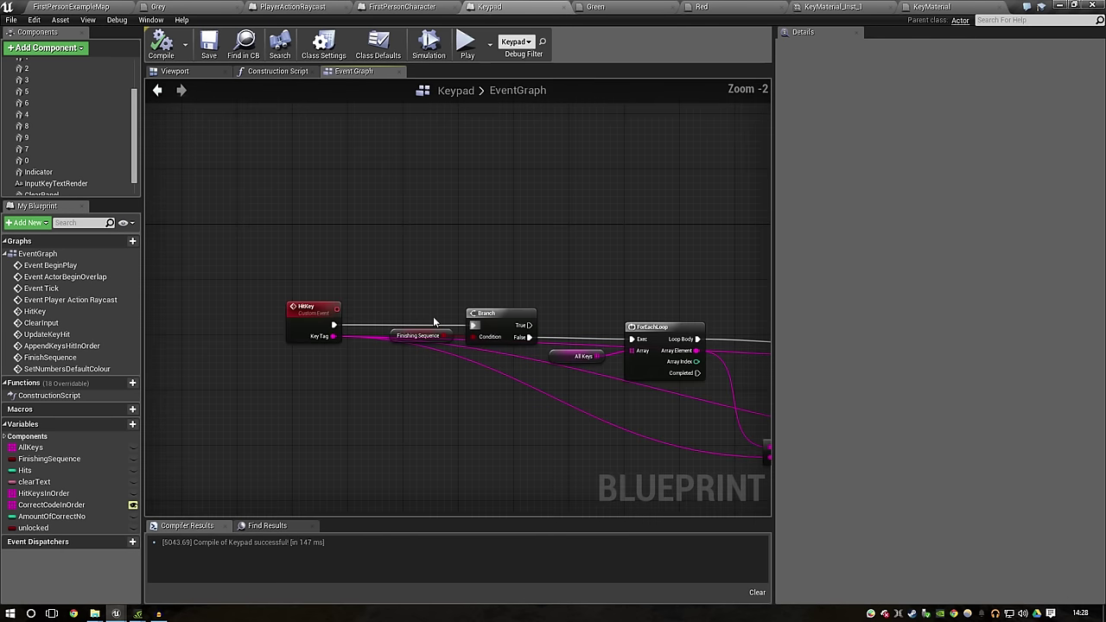
scroll(702, 265, "down", 1)
right_click_drag(702, 266, 326, 262)
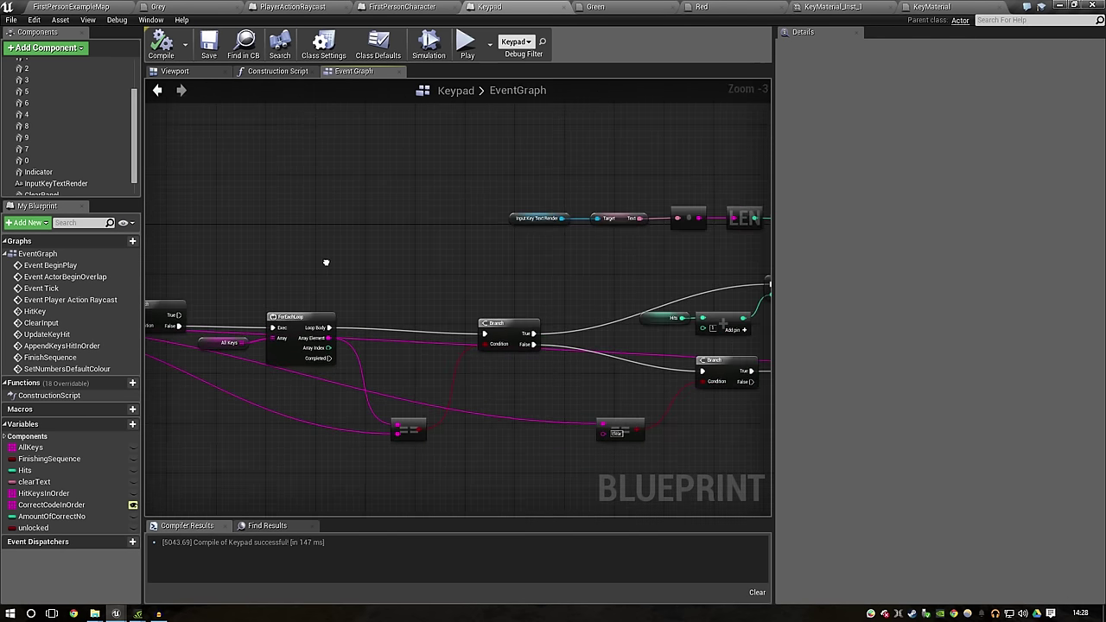
left_click(70, 6)
Step: Play-test entering 4312 (keypad turns red) then 4321 (turns green with unlock message)
left_click(530, 42)
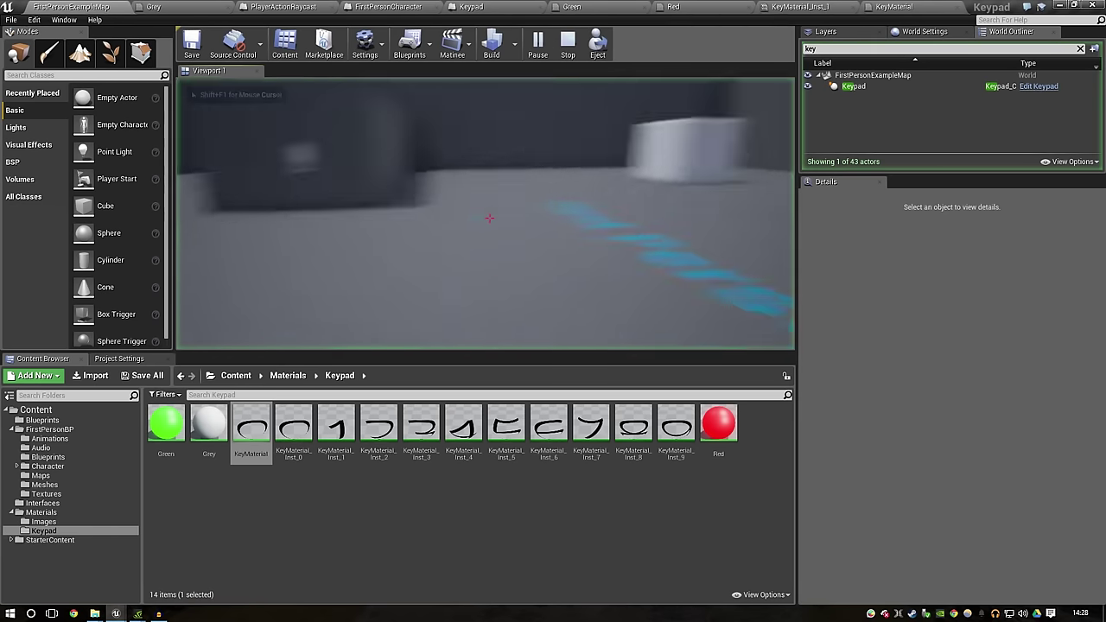
key("w")
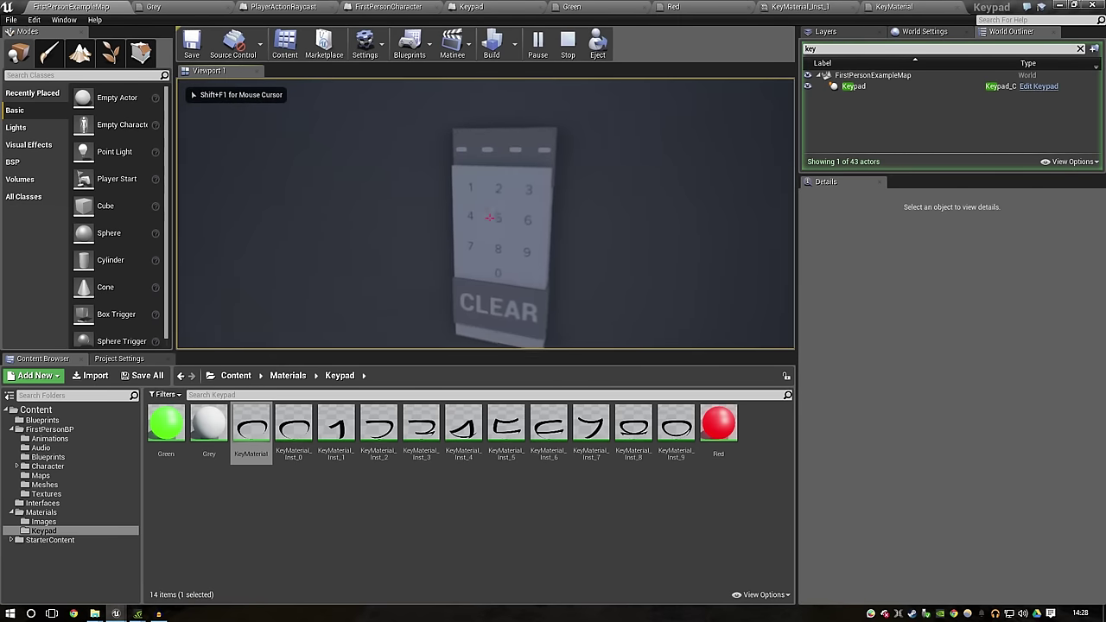
left_click(489, 217)
left_click(489, 217)
left_click(489, 217)
left_click(490, 217)
left_click(490, 217)
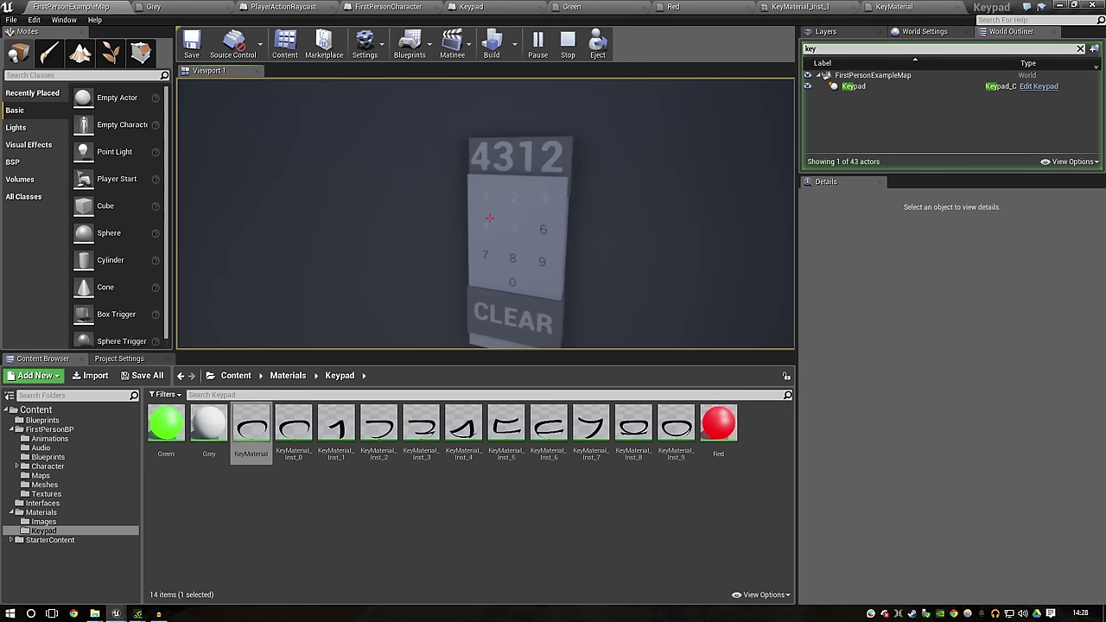
left_click(489, 217)
left_click(490, 217)
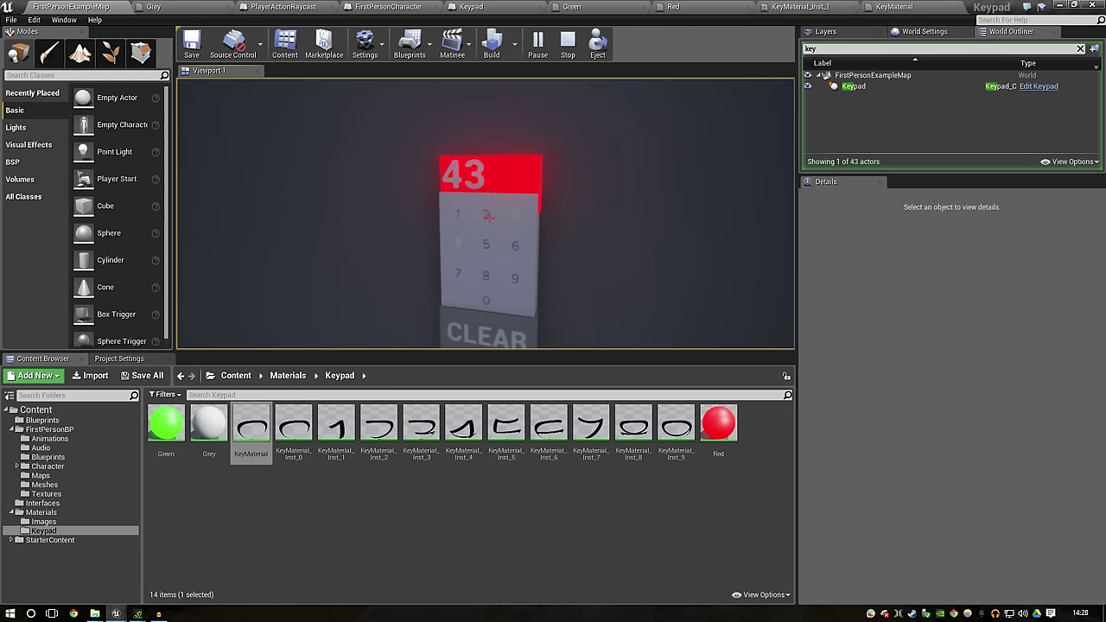
left_click(489, 217)
left_click(490, 217)
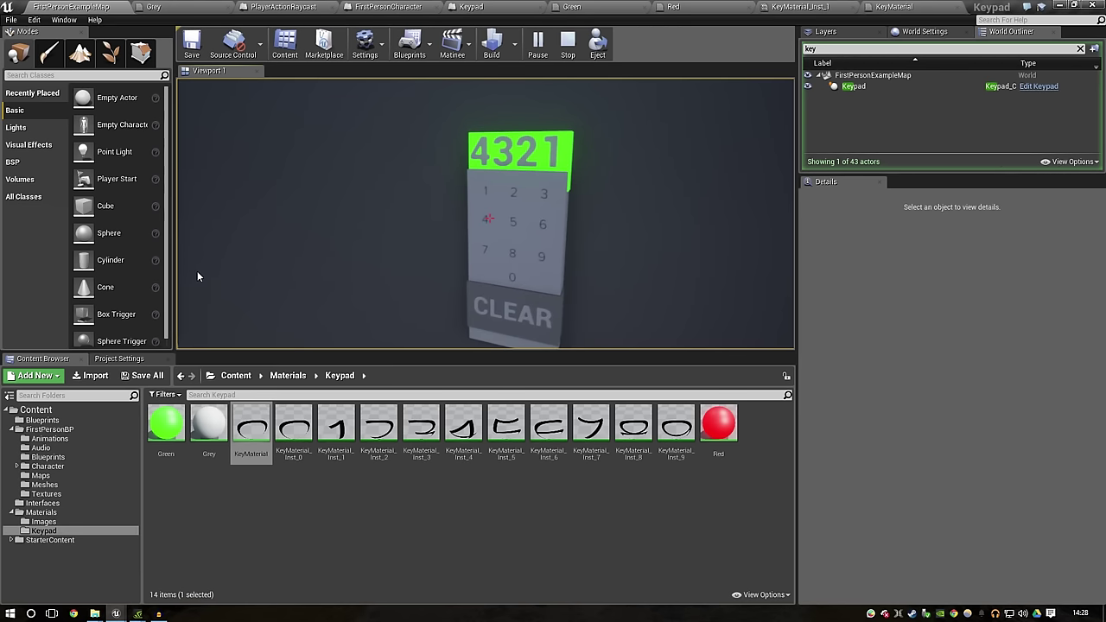
key("Escape")
left_click(702, 6)
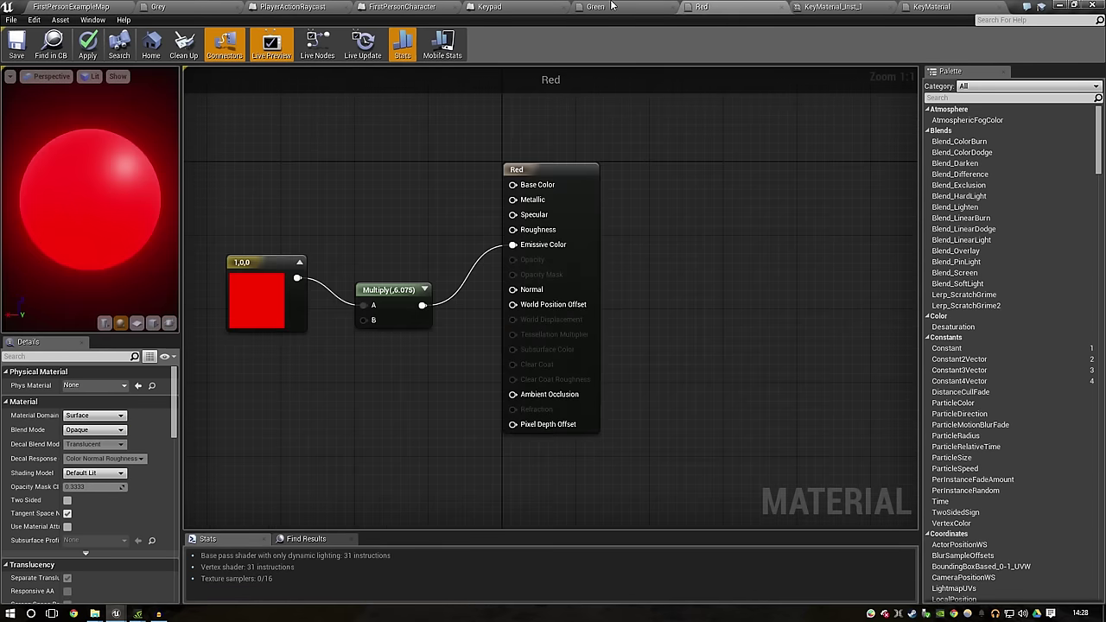
Step: Return to the Keypad event graph and pan across the Set Material, loop and GET nodes
left_click(489, 6)
left_click(402, 6)
left_click(493, 7)
scroll(445, 328, "down", 3)
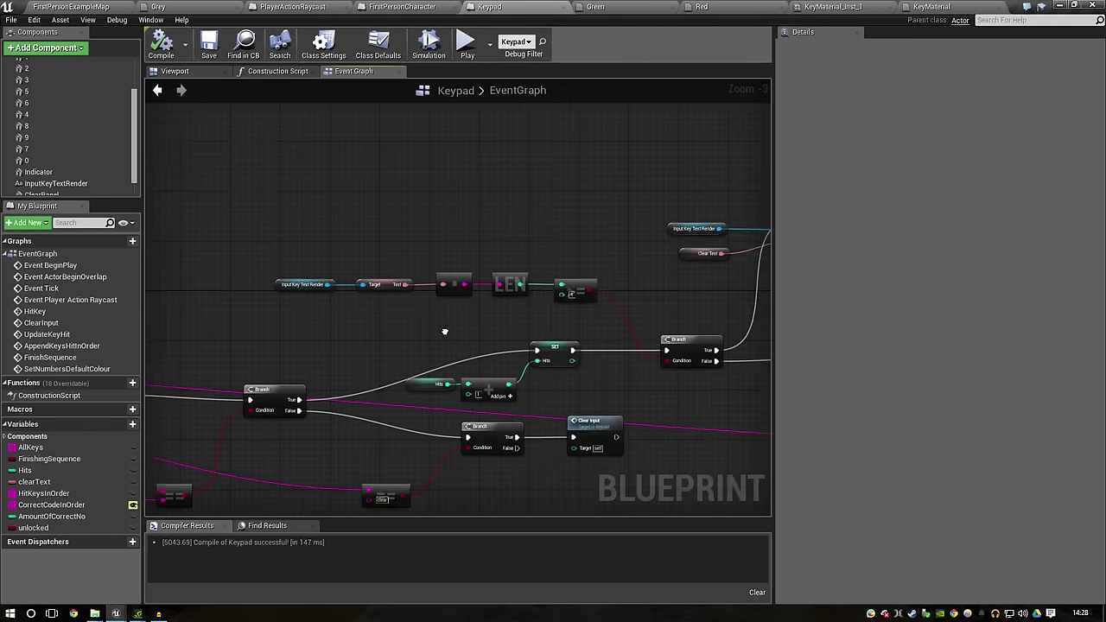
right_click_drag(494, 320, 400, 513)
scroll(597, 371, "up", 1)
scroll(597, 371, "up", 2)
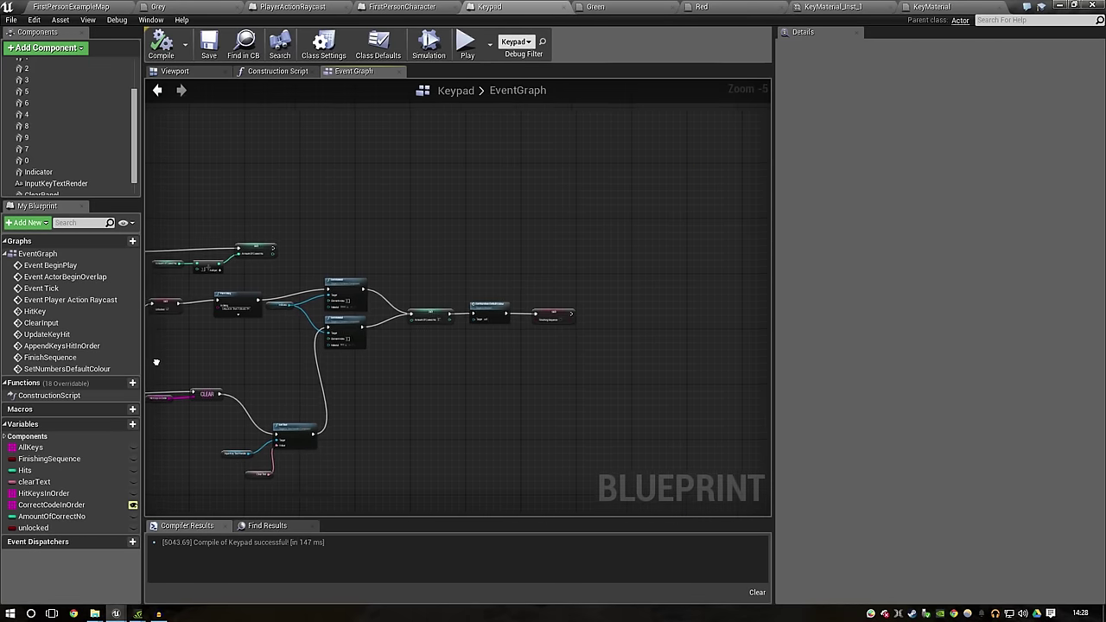
right_click_drag(598, 372, 429, 363)
right_click_drag(248, 377, 686, 330)
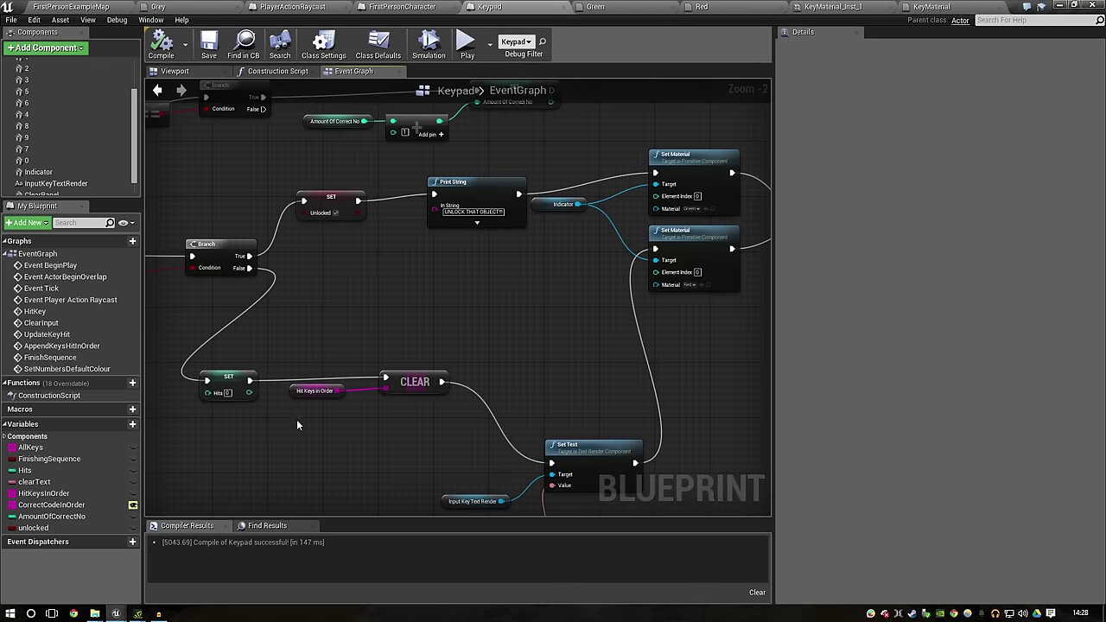
right_click_drag(297, 424, 615, 386)
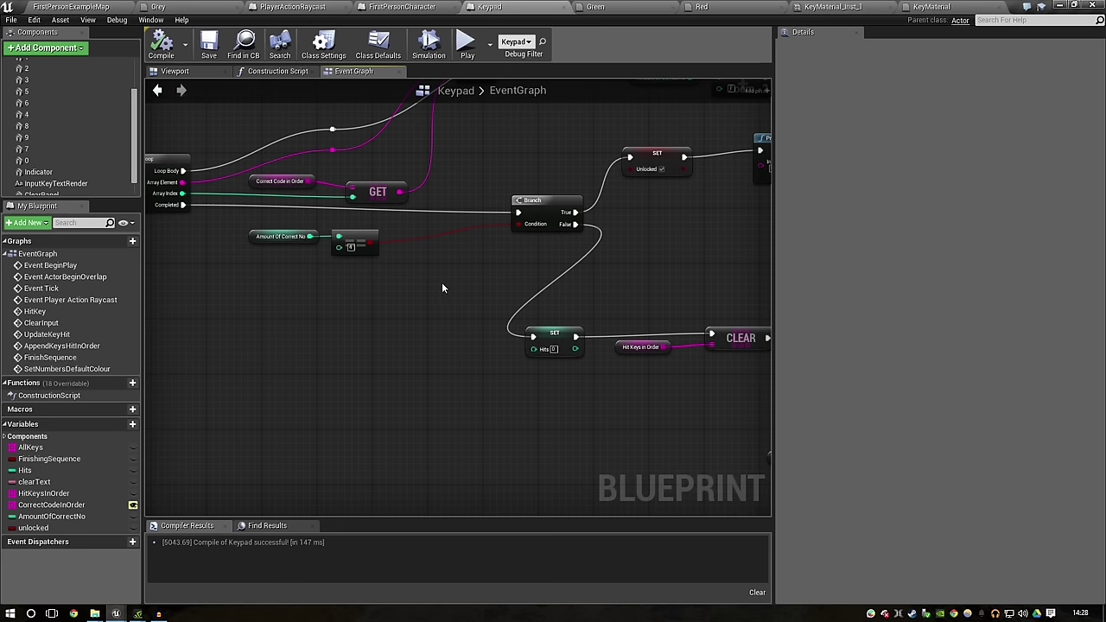
Step: Move the Set Text node lower and shift the ClearInput event node further left
scroll(401, 304, "down", 3)
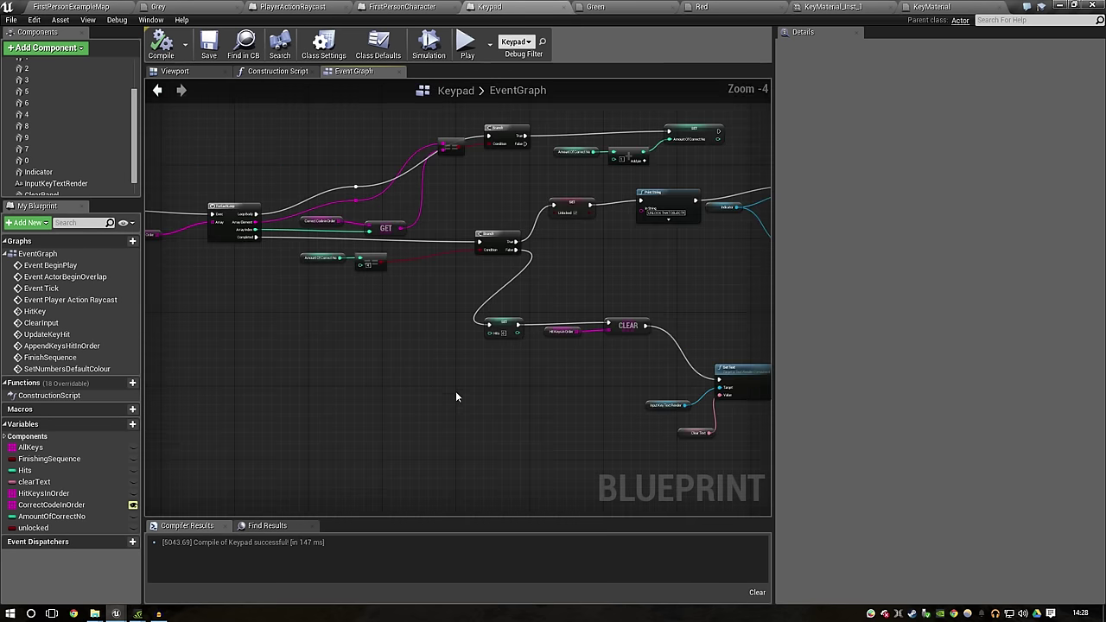
right_click_drag(457, 396, 378, 437)
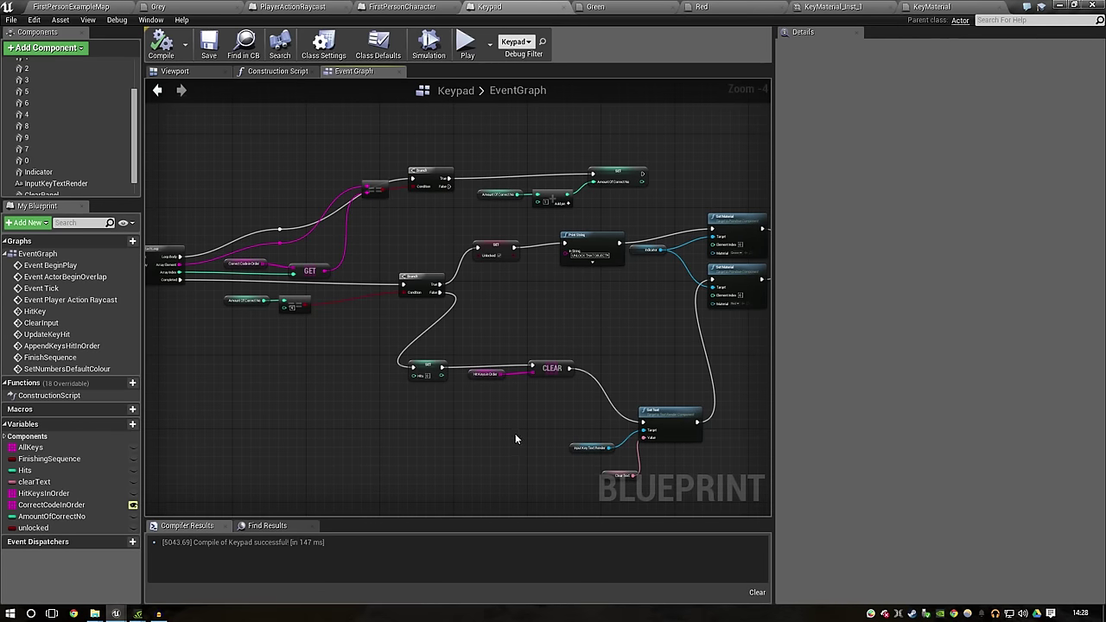
scroll(494, 427, "up", 1)
right_click_drag(642, 385, 365, 429)
scroll(366, 430, "up", 1)
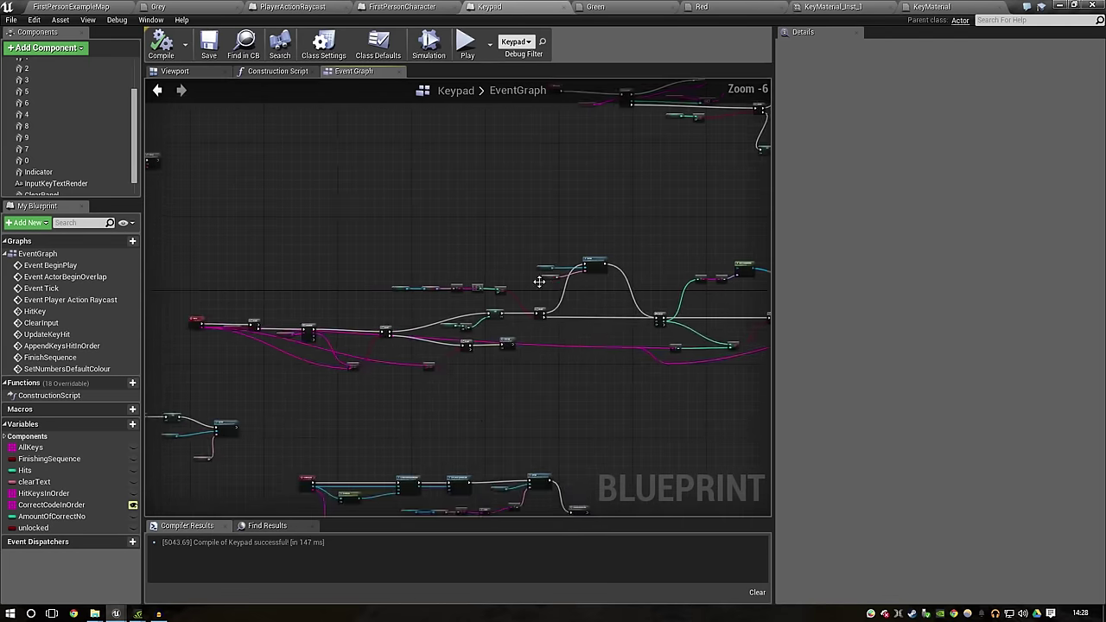
right_click_drag(306, 321, 619, 516)
right_click_drag(511, 458, 438, 380)
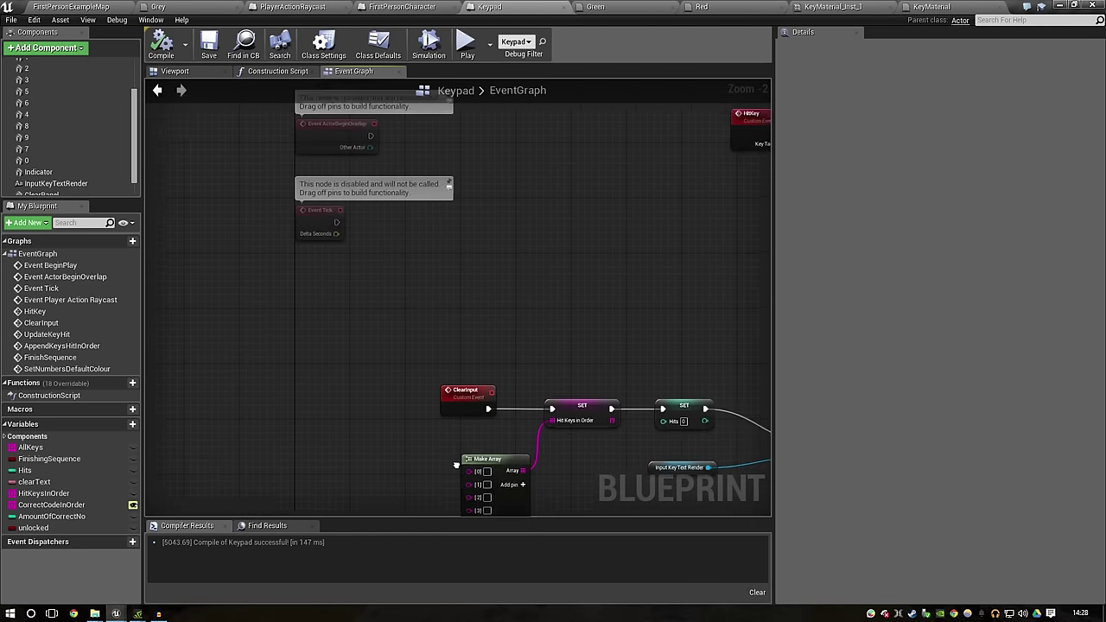
left_click_drag(438, 376, 348, 367)
left_click(83, 459)
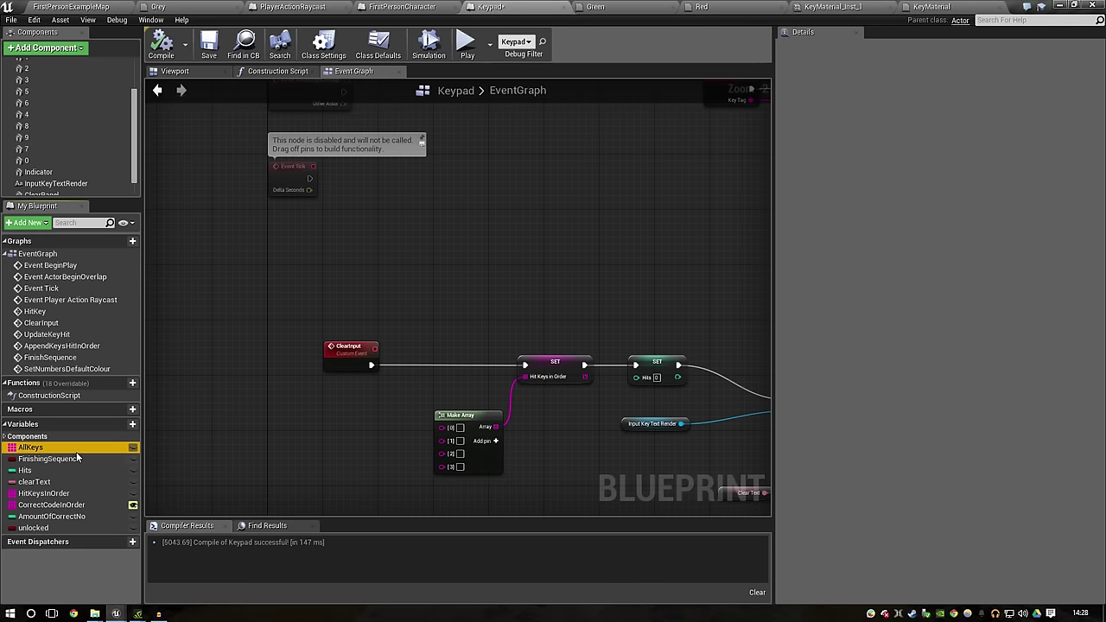
Step: Add a Branch on Finishing Sequence after ClearInput, with False wired into the SET node
left_click_drag(82, 459, 448, 247)
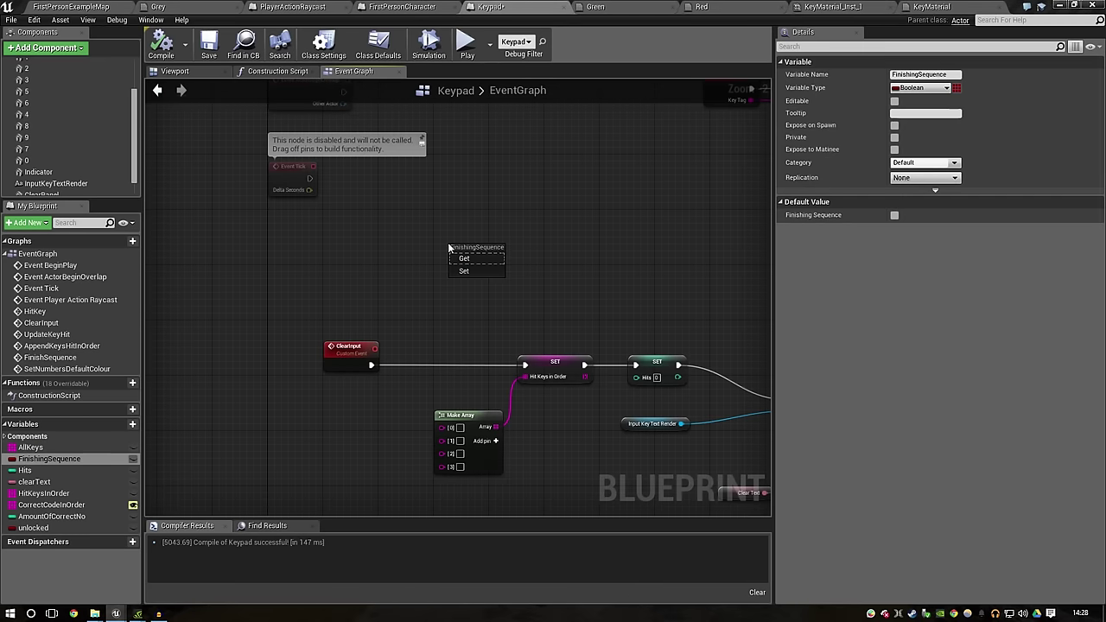
left_click(458, 258)
left_click_drag(508, 251, 535, 217)
type("branch")
key("Return")
left_click_drag(375, 367, 593, 245)
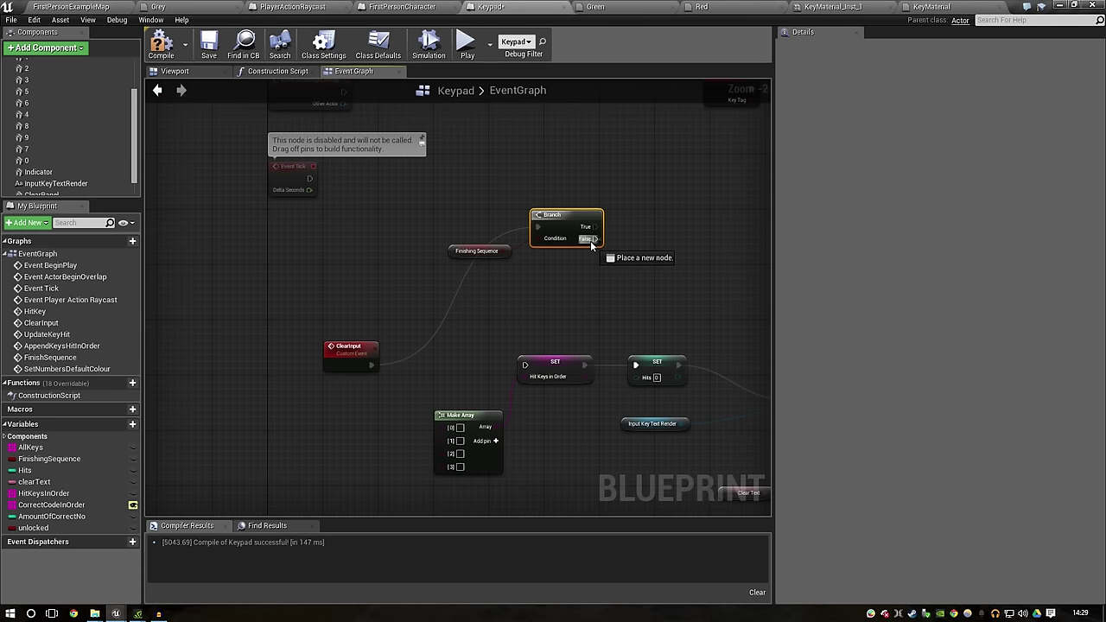
left_click_drag(588, 251, 524, 365)
left_click_drag(327, 355, 263, 253)
left_click_drag(631, 181, 441, 260)
left_click_drag(571, 240, 419, 378)
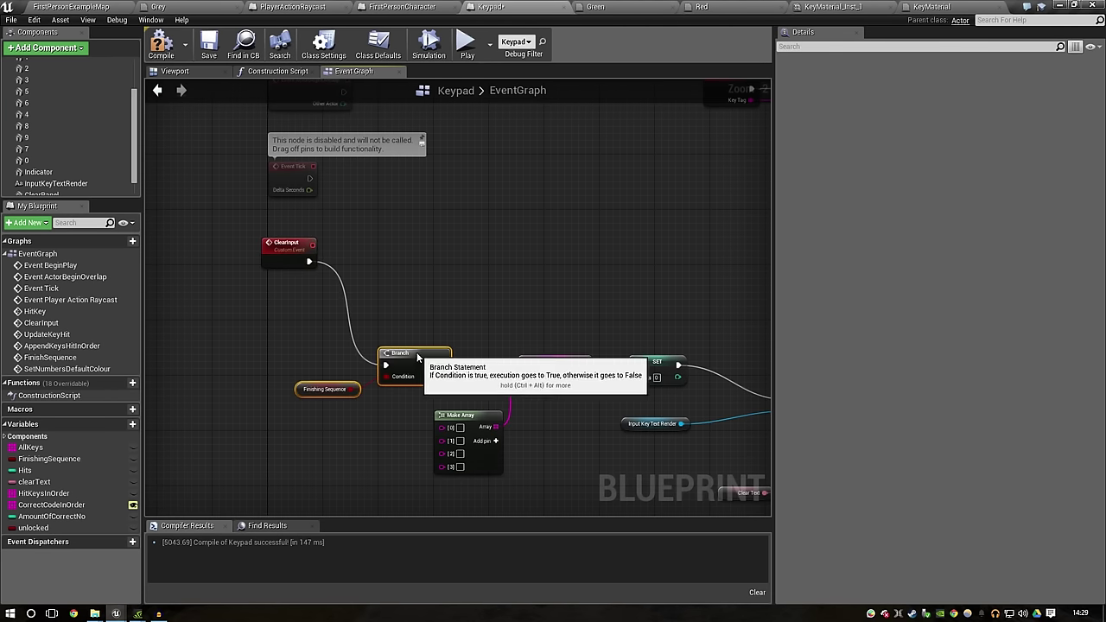
Step: Delete the Make Array and SET Hit Keys in Order nodes
left_click(495, 460)
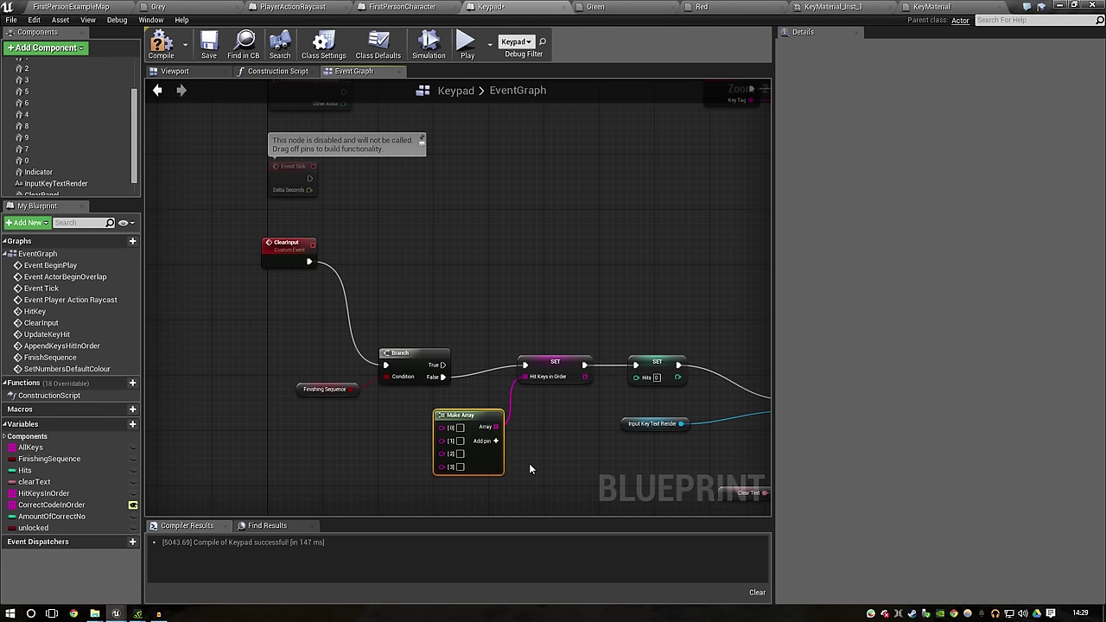
key("Delete")
left_click(556, 360)
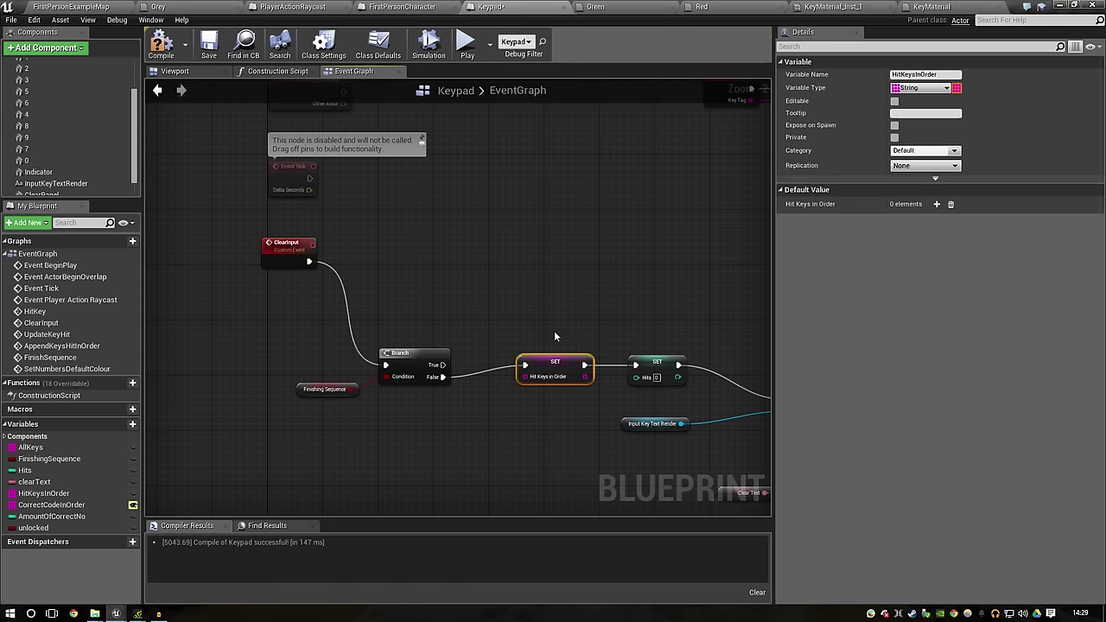
key("Delete")
Step: Add a CLEAR on Hit Keys in Order from Branch True, feeding into SET Hits
left_click_drag(502, 367, 446, 377)
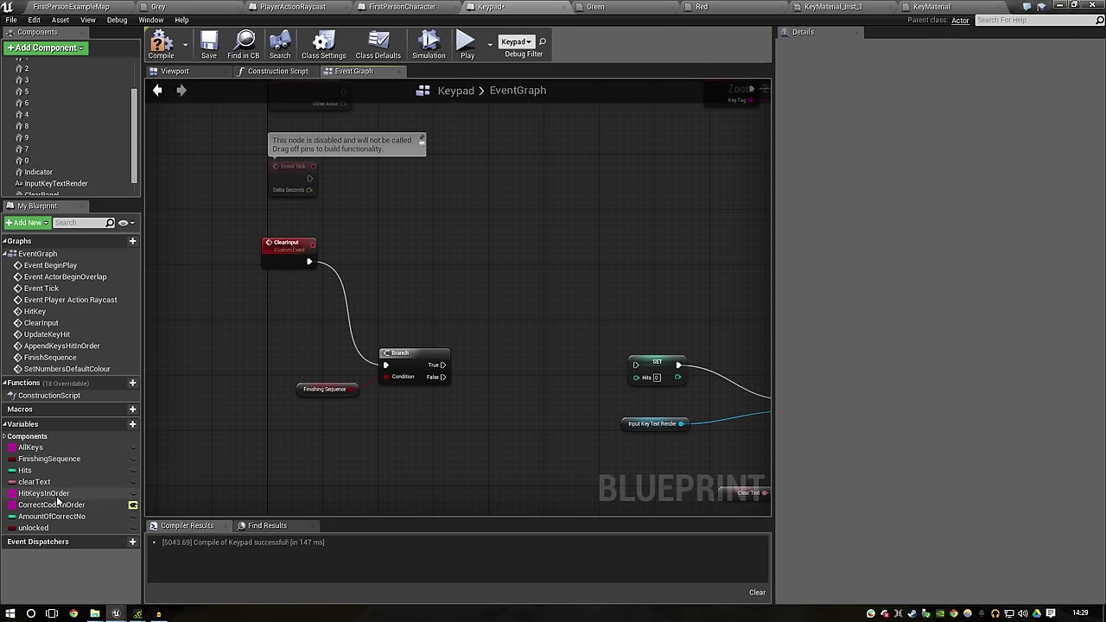
mouse_move(43, 493)
left_mouse_down()
mouse_move(478, 411)
mouse_move(484, 372)
mouse_move(557, 332)
mouse_move(580, 365)
mouse_move(532, 422)
left_mouse_up()
type("clear")
key("Return")
left_click_drag(443, 365, 501, 417)
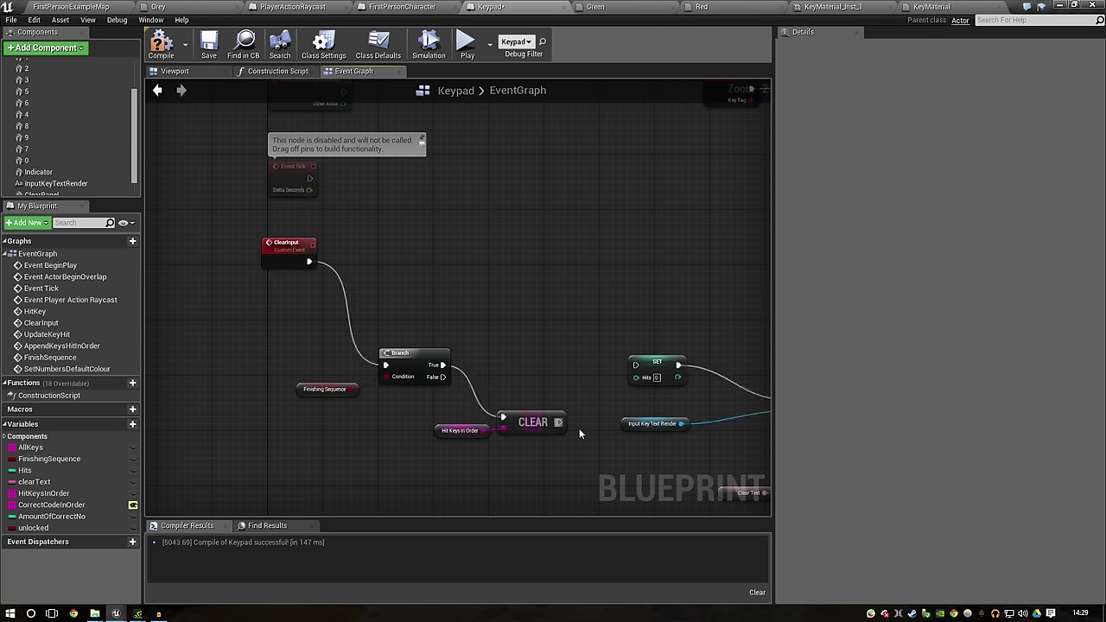
left_click_drag(637, 370, 637, 367)
left_click(124, 6)
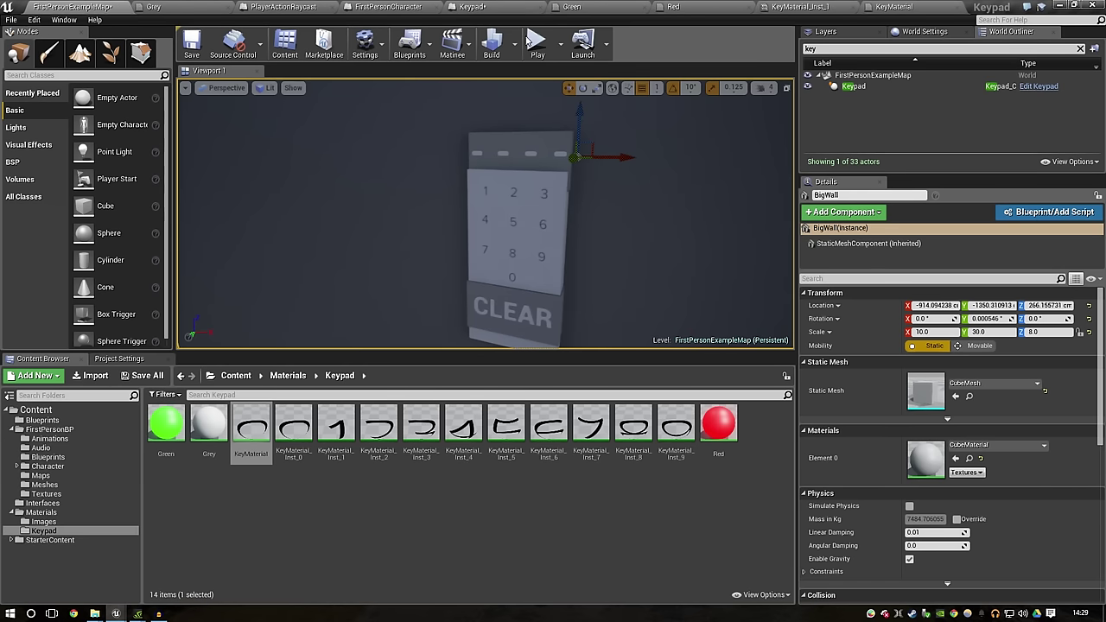
Step: Play-test the level and enter the wrong code 5523, turning the keypad display red
left_click(529, 41)
key("w")
double_click(489, 218)
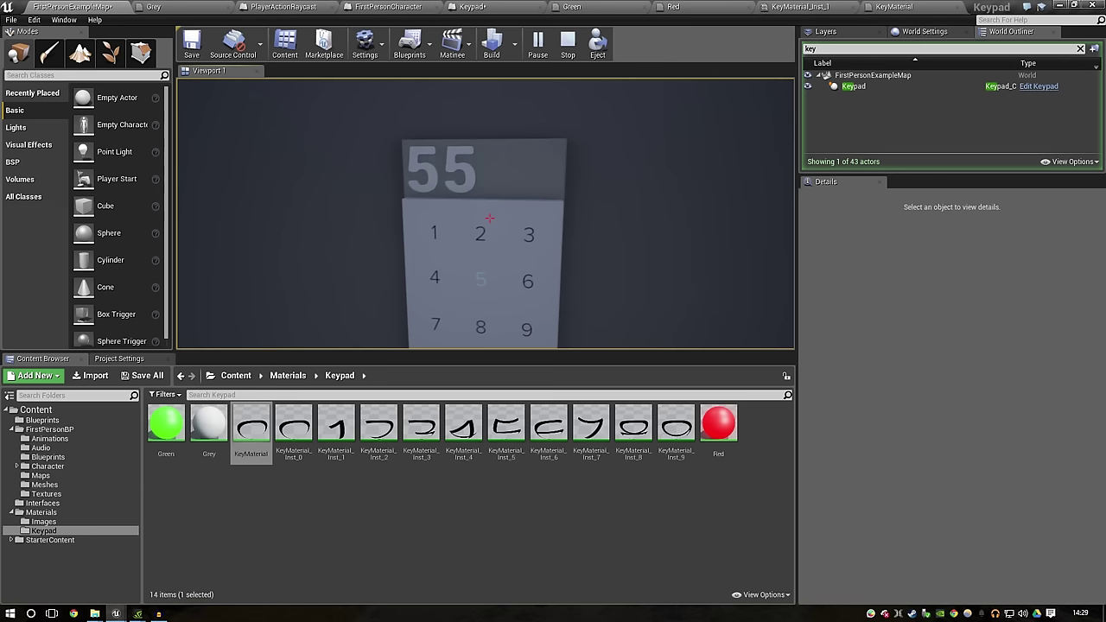
left_click(489, 218)
left_click(489, 218)
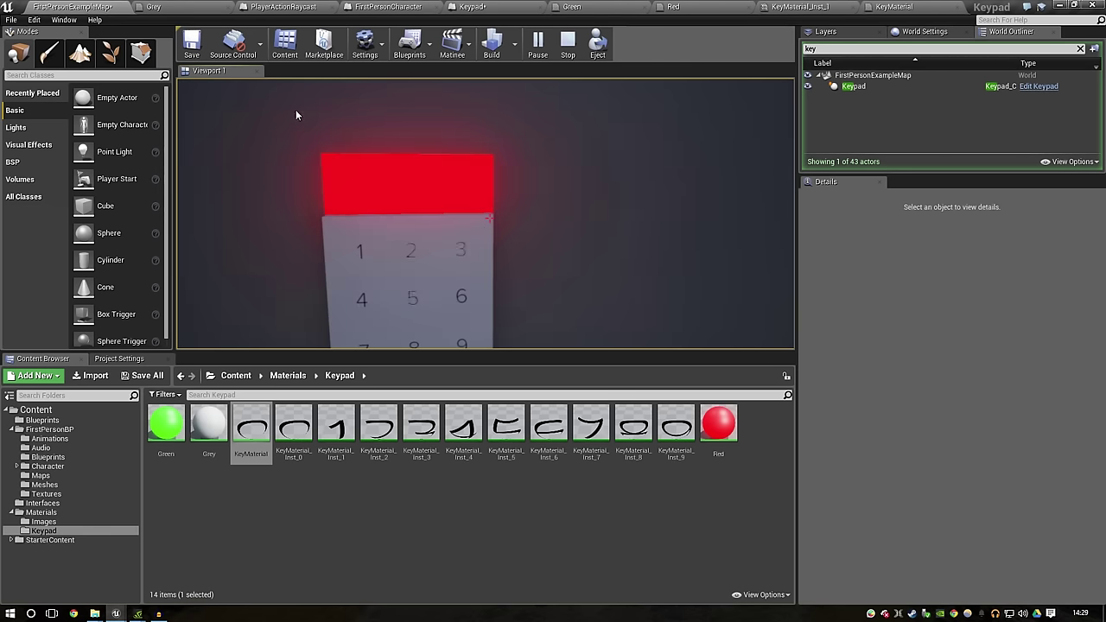
key("Escape")
Step: Cycle through the open editor tabs back to the Keypad blueprint EventGraph
left_click(216, 6)
left_click(830, 6)
left_click(932, 6)
left_click(595, 6)
left_click(484, 6)
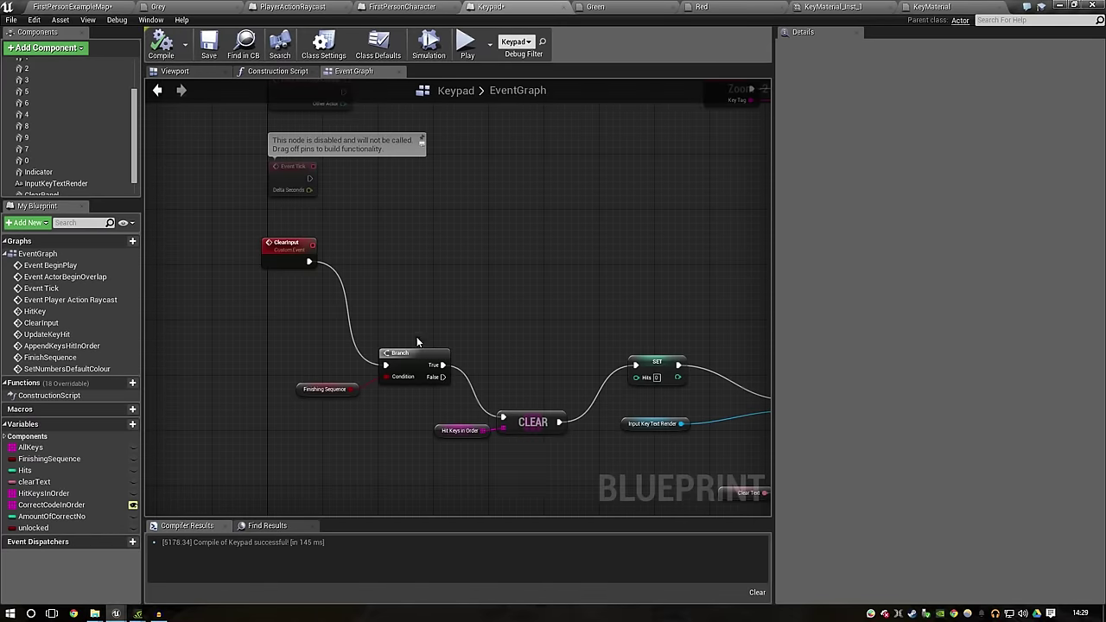
Step: Line up ClearInput, Finishing Sequence and Branch in one row, then float the Keypad blueprint window
mouse_move(298, 252)
left_mouse_down()
mouse_move(290, 294)
mouse_move(240, 372)
left_mouse_up()
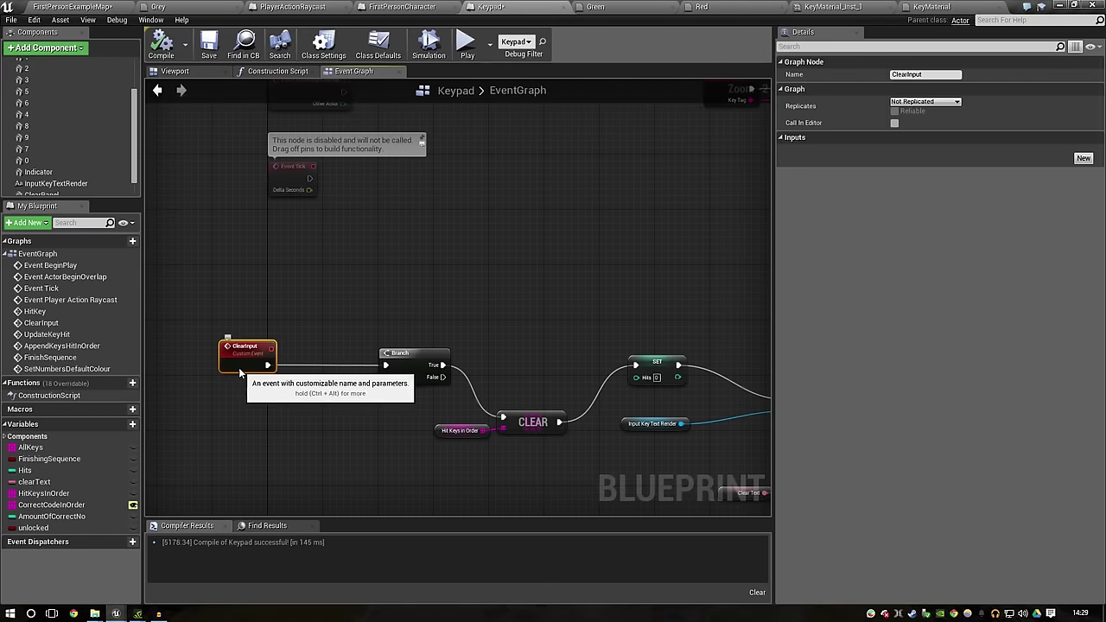
left_click_drag(317, 391, 324, 379)
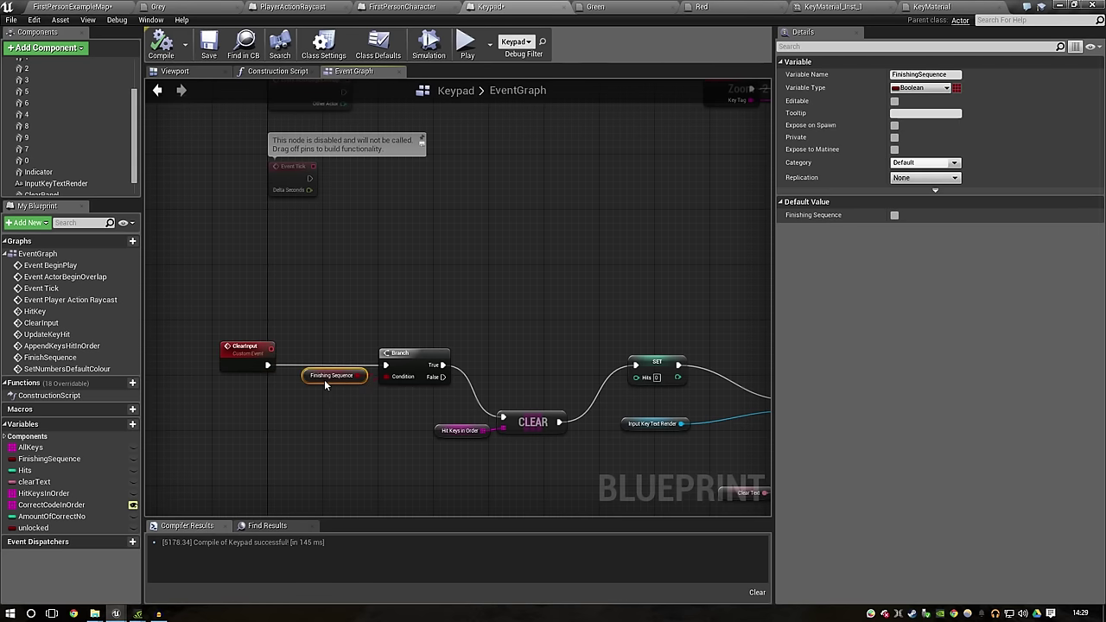
mouse_move(402, 361)
left_mouse_down()
mouse_move(389, 410)
mouse_move(250, 446)
left_mouse_up()
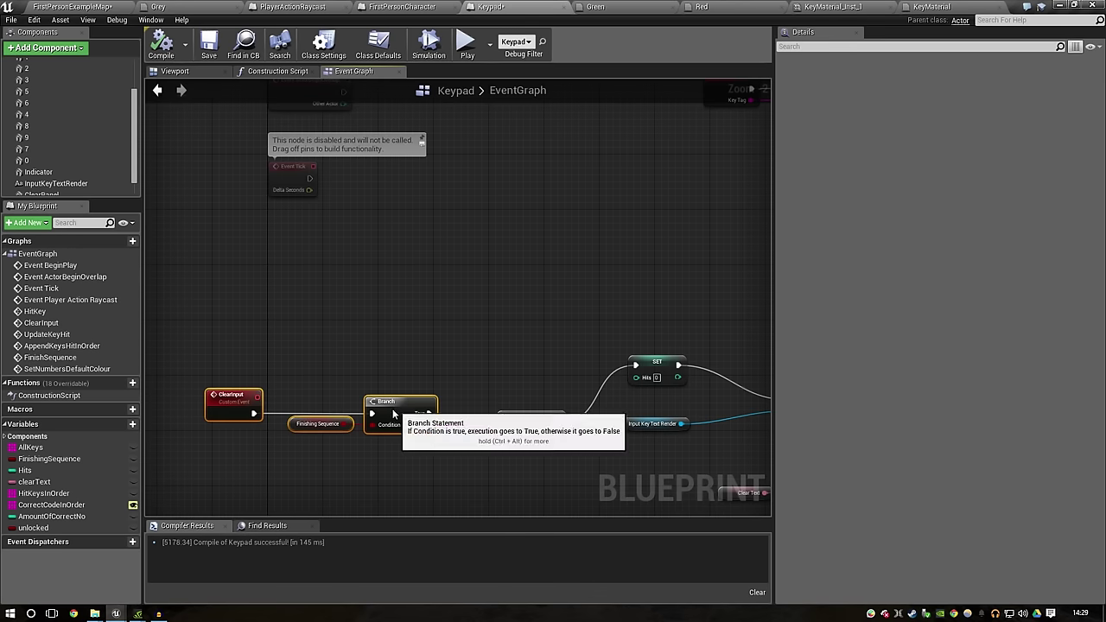
left_click(444, 371)
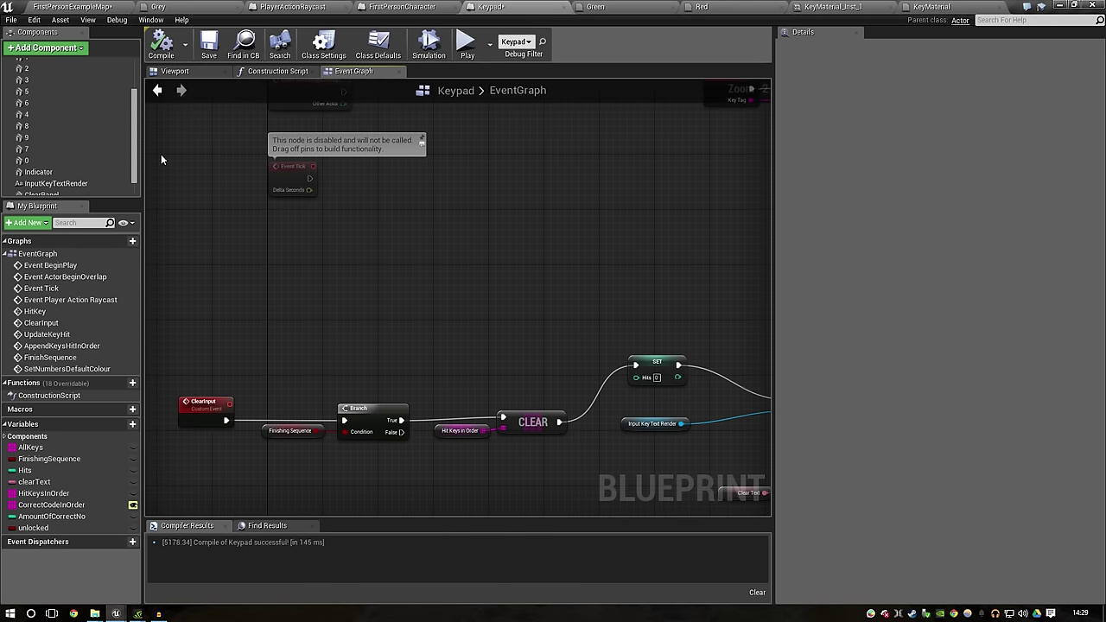
left_click(554, 6)
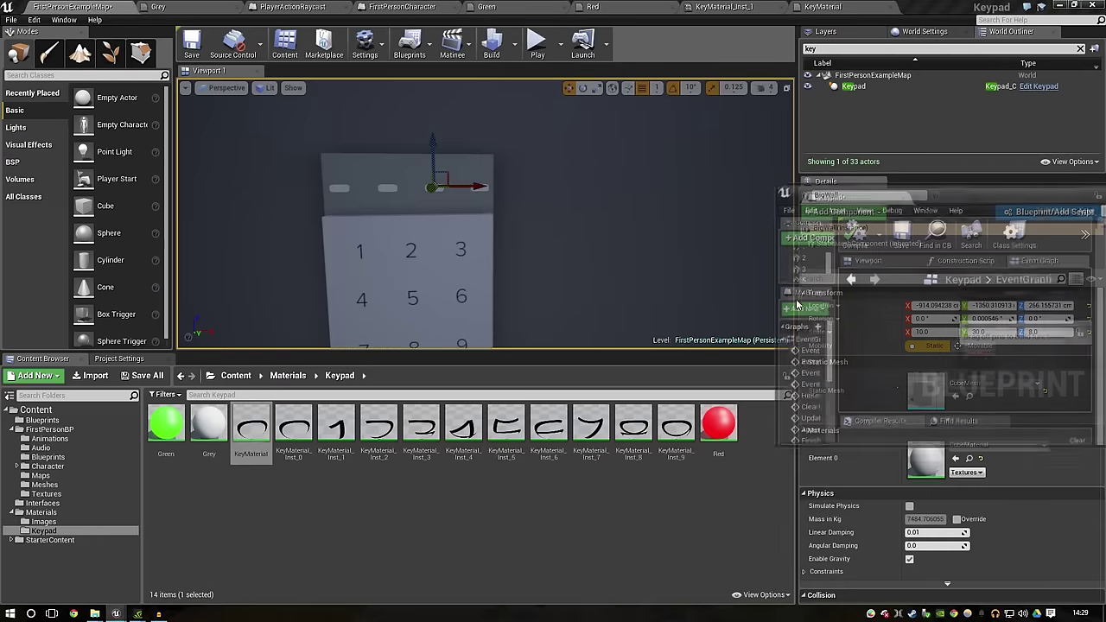
Step: Make the floating Keypad blueprint window taller and wider
scroll(891, 377, "down", 3)
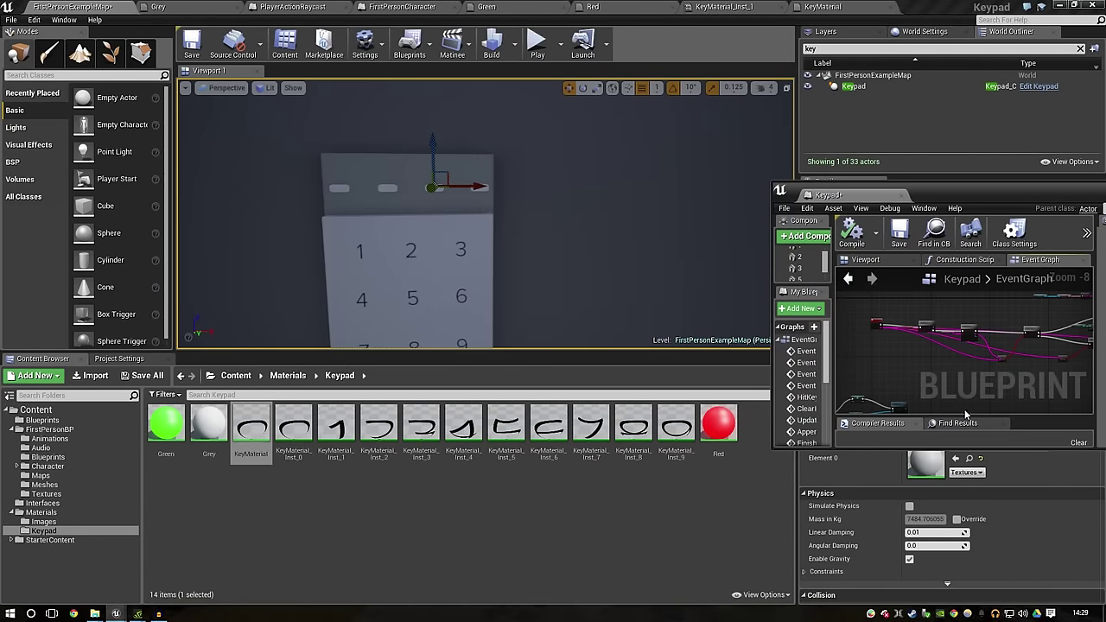
left_click_drag(899, 448, 899, 595)
scroll(1012, 432, "up", 3)
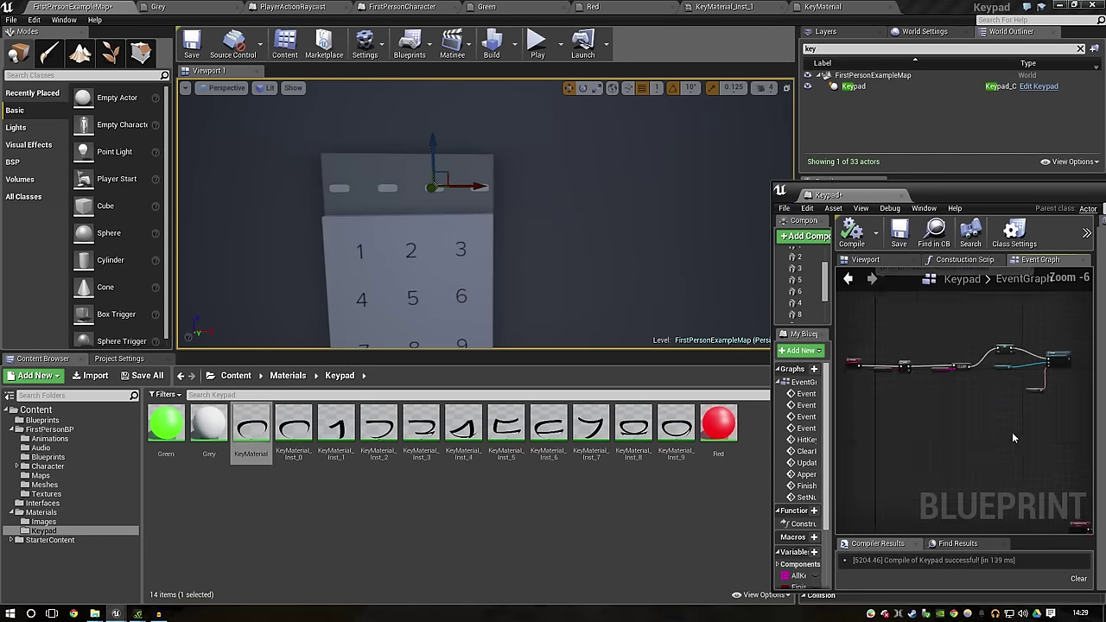
left_click_drag(770, 424, 545, 424)
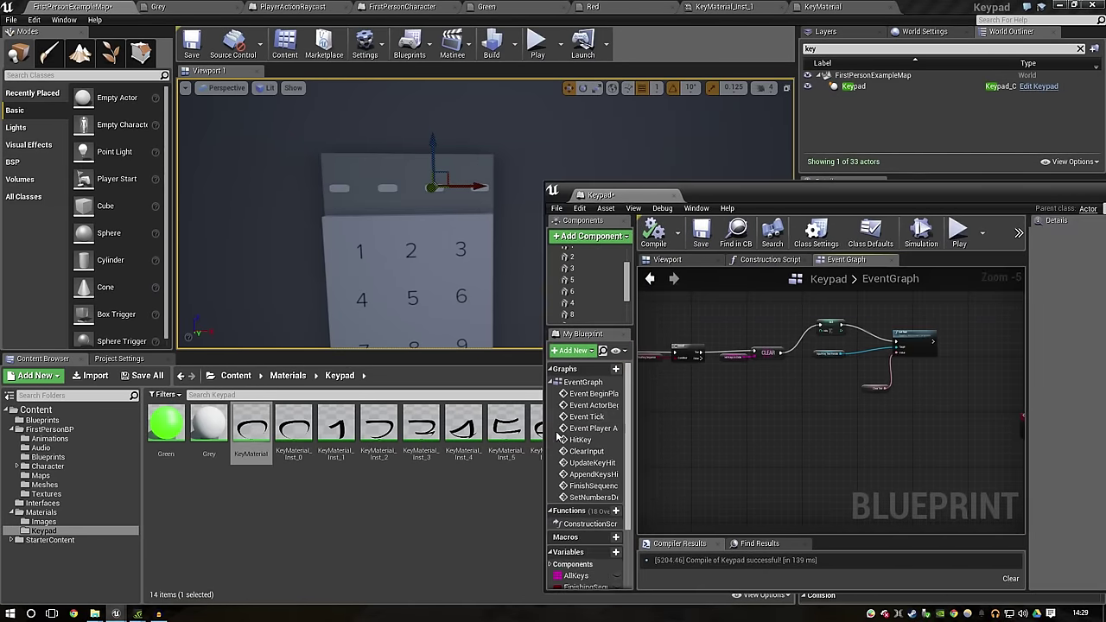
scroll(838, 431, "up", 1)
Step: Play-test the level and press CLEAR on the keypad
left_click(549, 45)
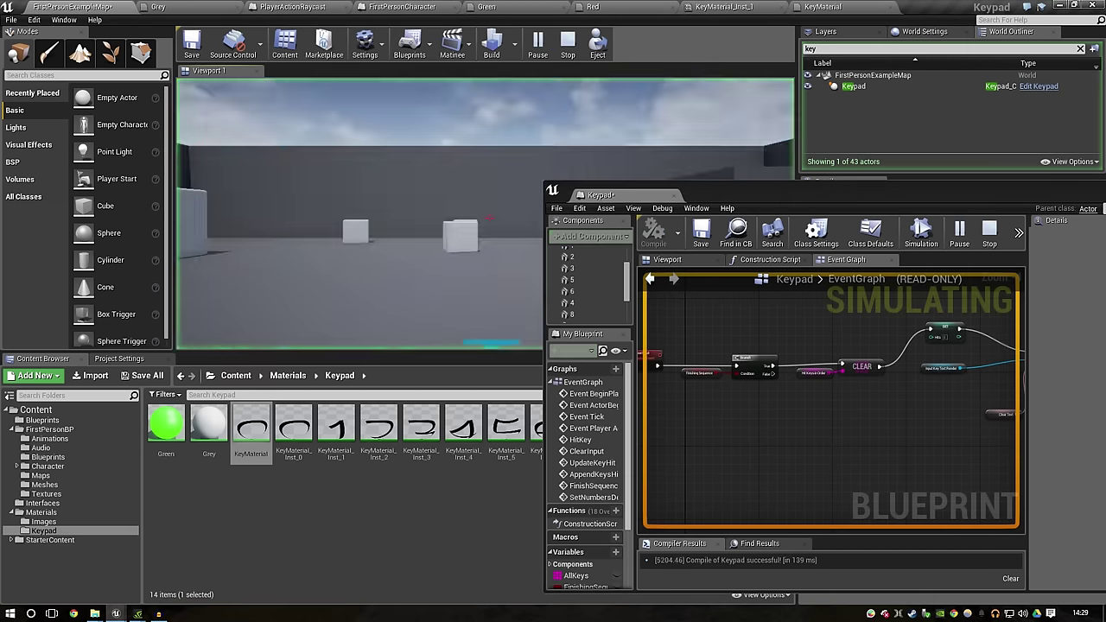
key("w")
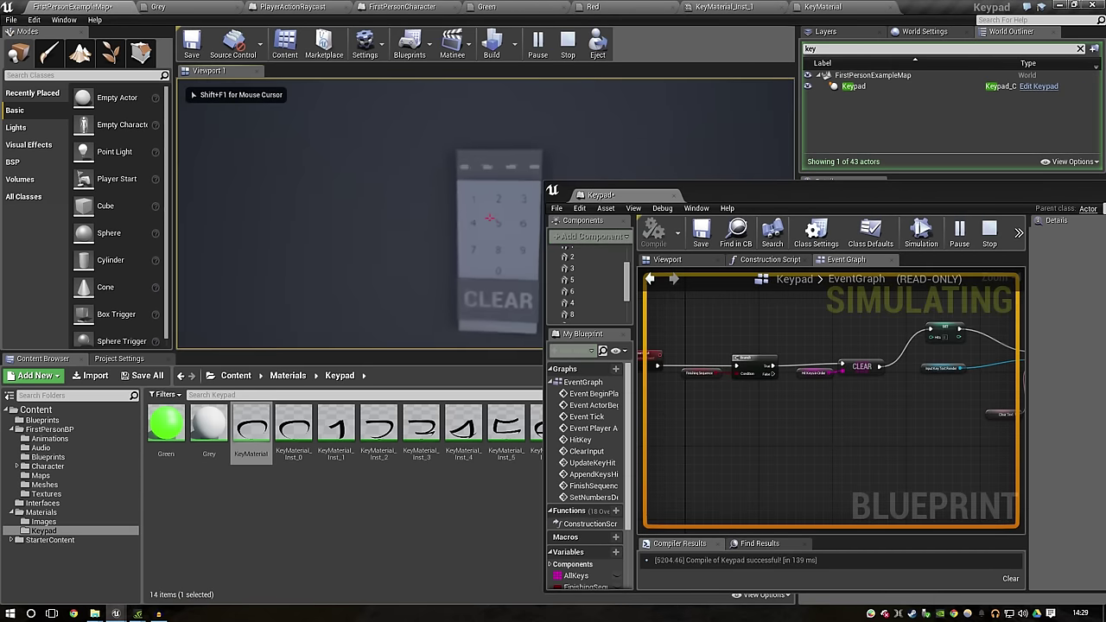
left_click(489, 218)
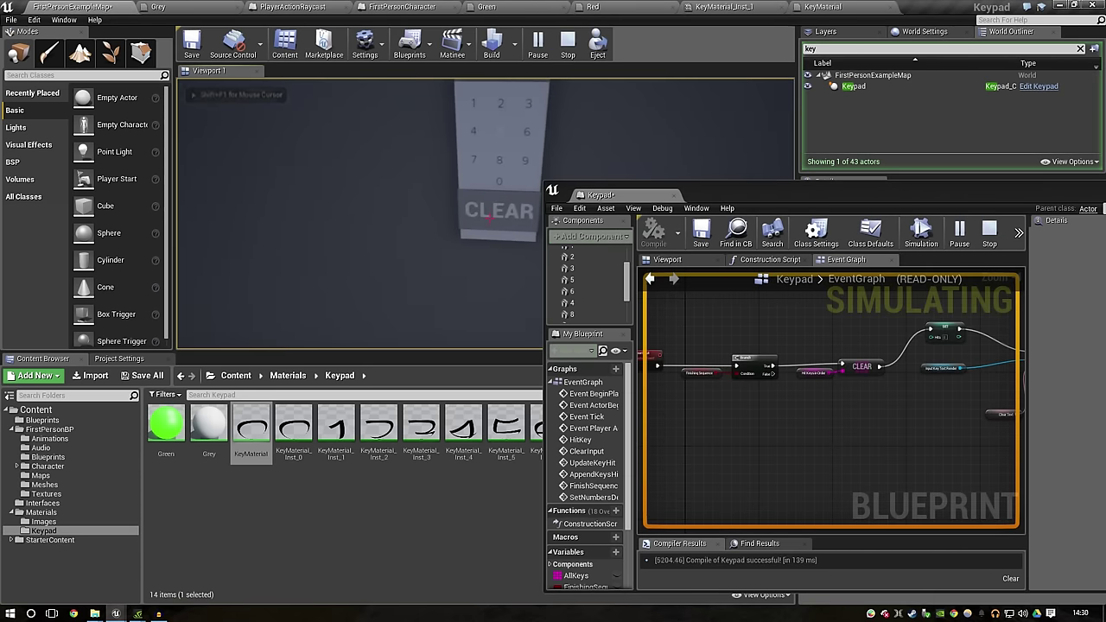
key("Escape")
Step: Rewire CLEAR to the Branch's False output and recompile the Keypad blueprint
scroll(760, 393, "up", 3)
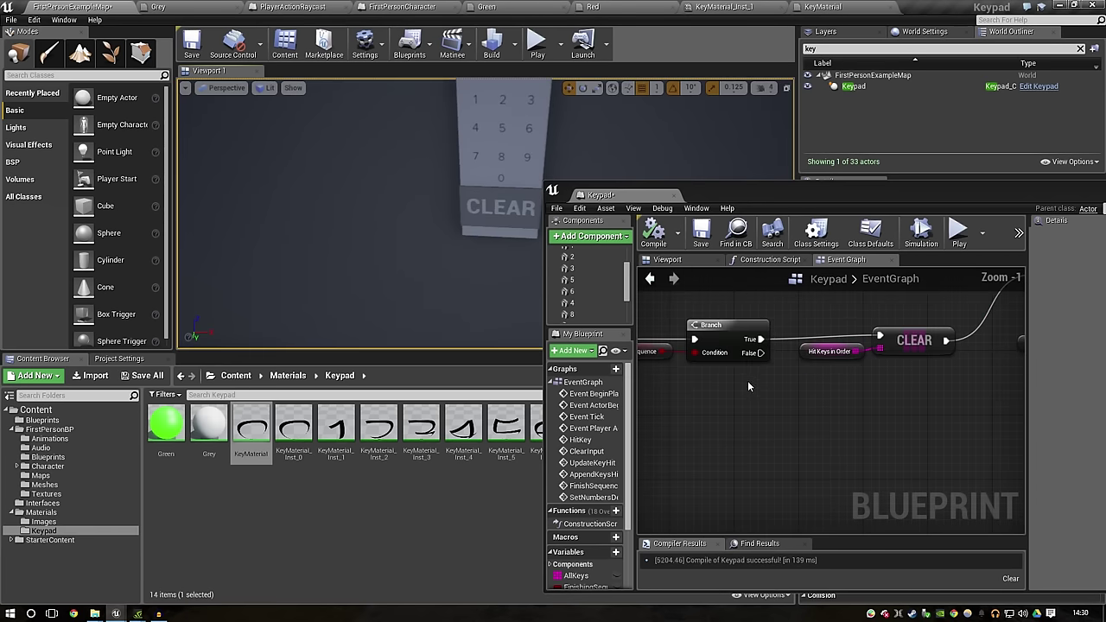
left_click(761, 339, "alt")
left_click_drag(761, 353, 879, 340)
left_click(654, 234)
Step: Play-test again entering 4321, turning the keypad green with UNLOCK THAT OBJECT!!! printed
left_click(538, 43)
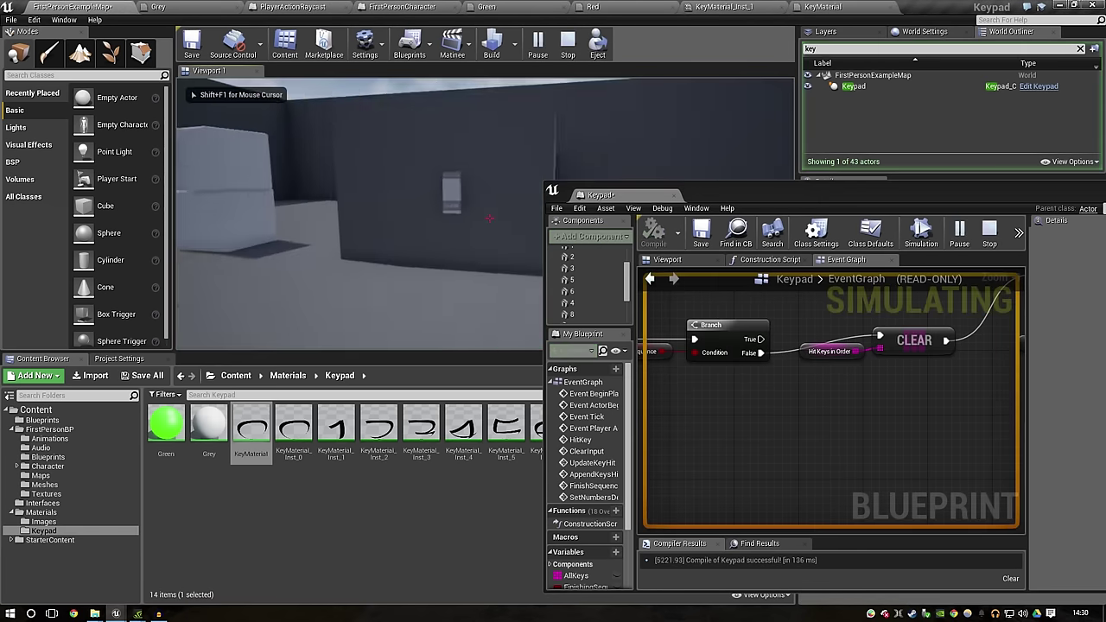
key("w")
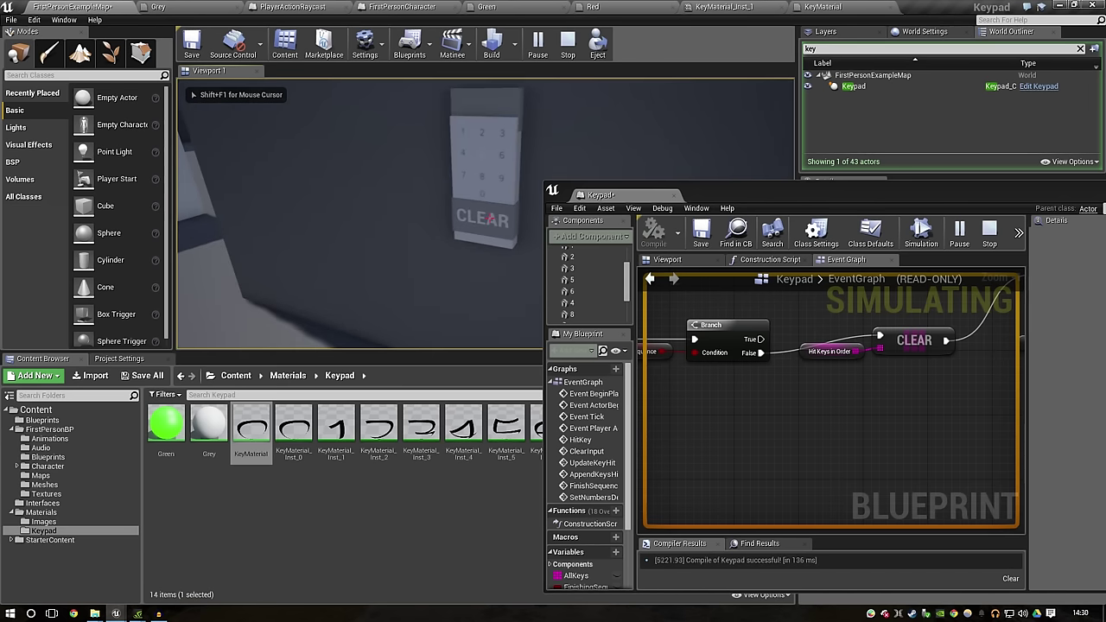
left_click(489, 218)
left_click(489, 218)
left_click(489, 218)
left_click(489, 218)
key("Escape")
Step: Dock the Keypad blueprint back as a tab, save, and review the ClearInput nodes
double_click(605, 195)
key("ctrl+s")
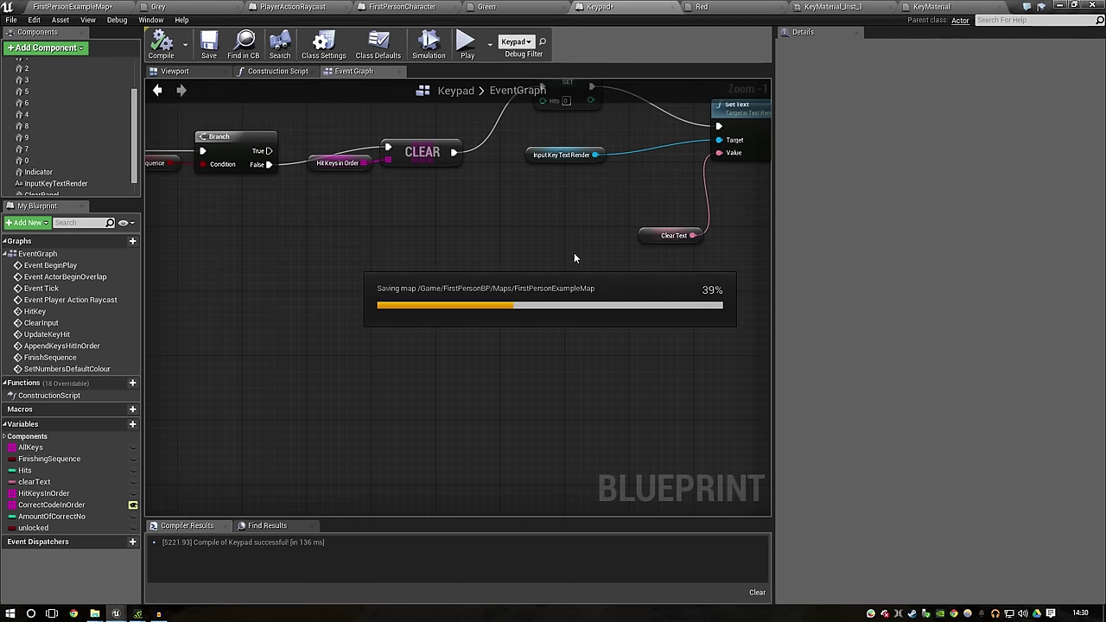
double_click(41, 322)
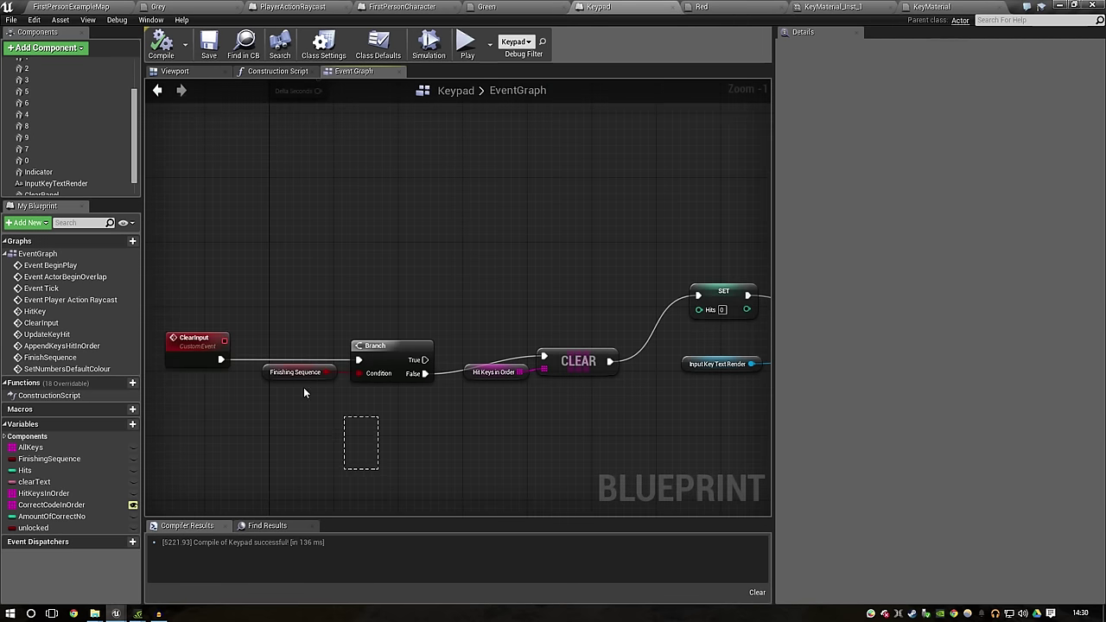
scroll(449, 389, "down", 4)
mouse_move(287, 460)
right_mouse_down()
mouse_move(579, 466)
mouse_move(321, 378)
right_mouse_up()
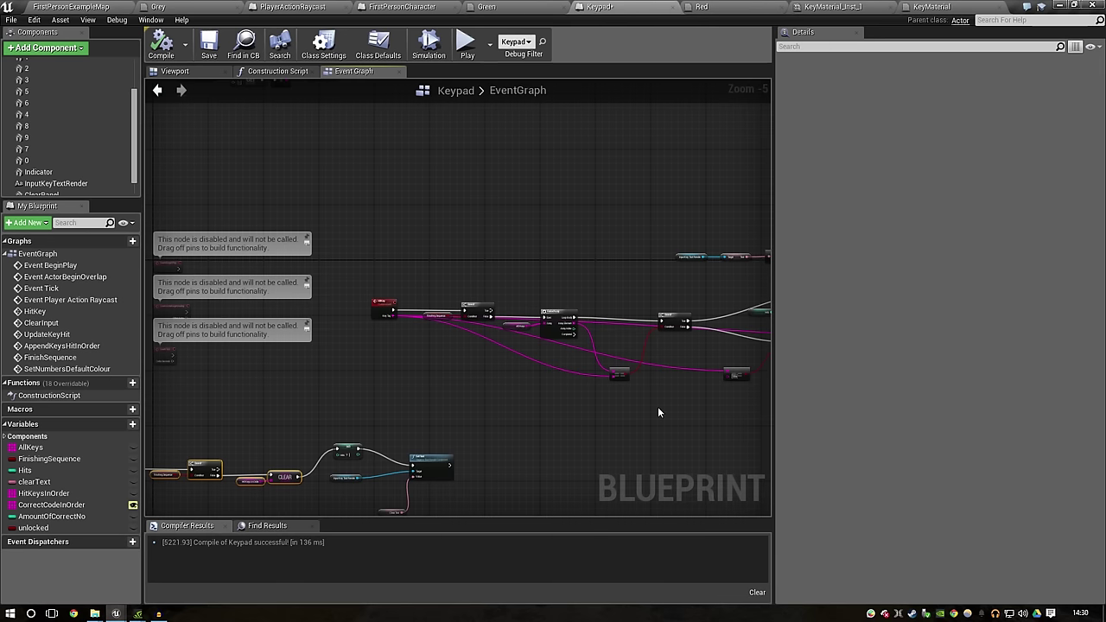
scroll(441, 376, "down", 3)
scroll(444, 378, "down", 2)
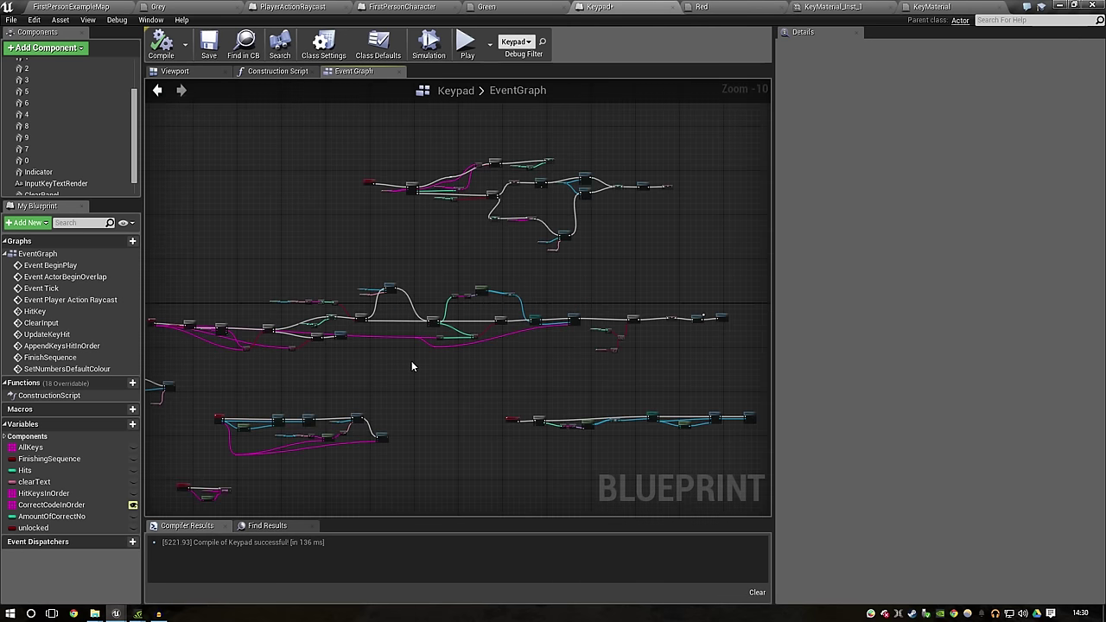
Step: Back in the map, frame the big wall head-on and show the Content root folder
left_click(97, 6)
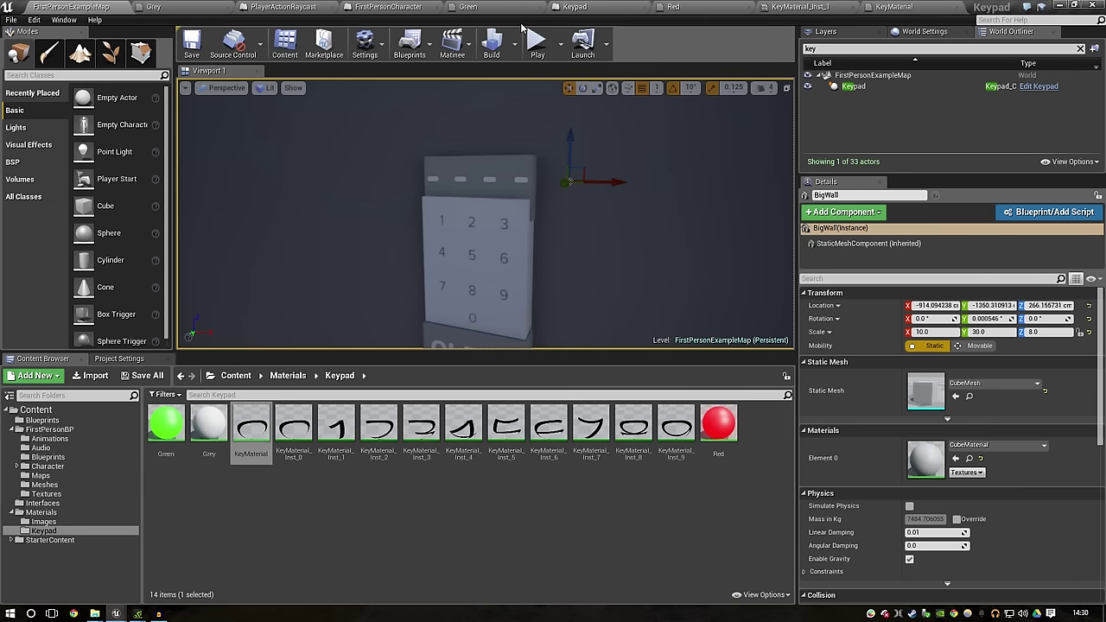
key("f")
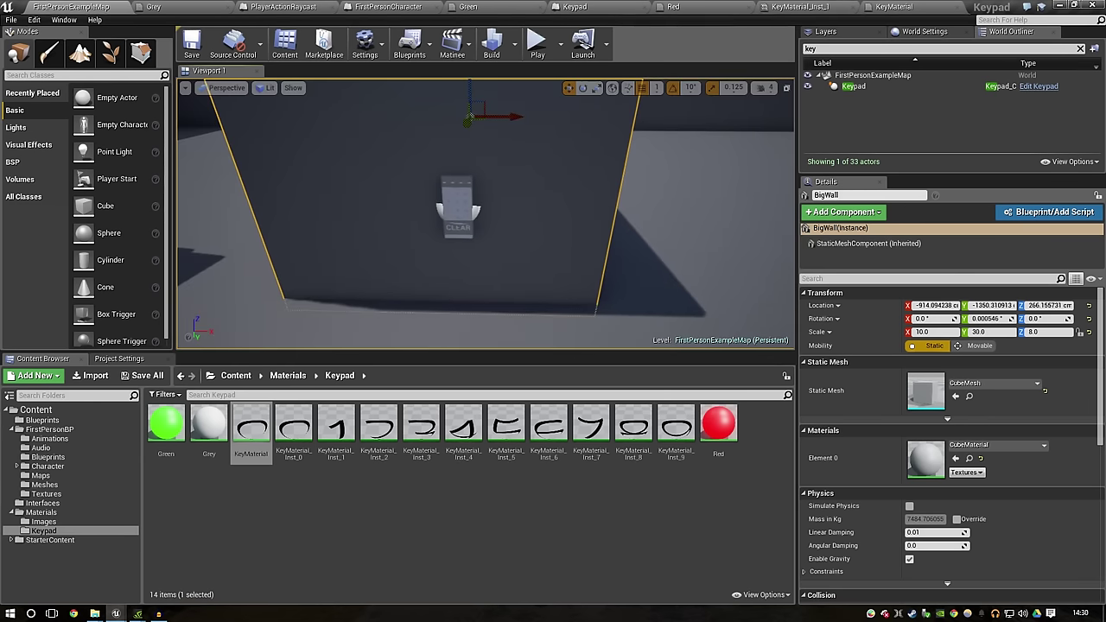
left_click_drag(484, 217, 502, 190, "alt")
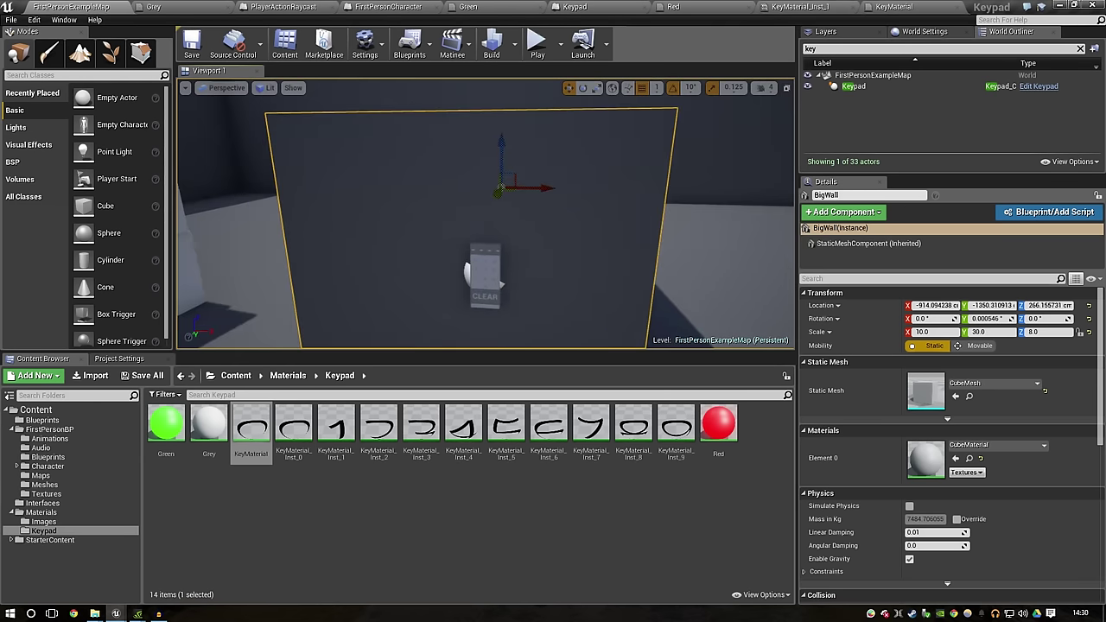
left_click(36, 410)
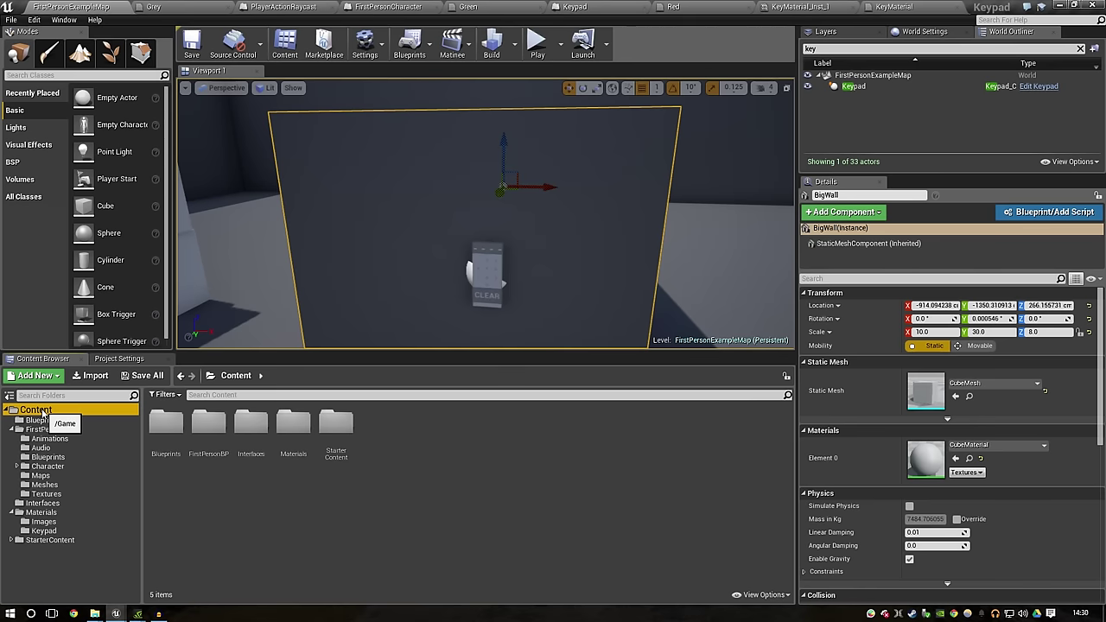
Step: Create an Actor Blueprint named LockedDoor in the Blueprints folder and open it
left_click(43, 421)
right_click(287, 429)
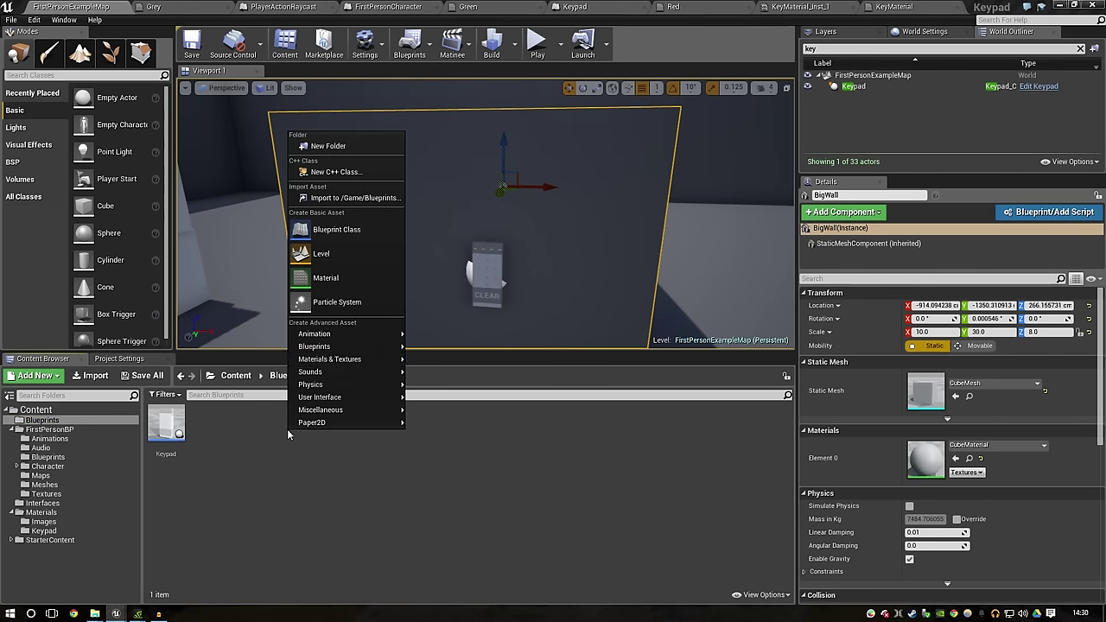
left_click(363, 229)
left_click(449, 200)
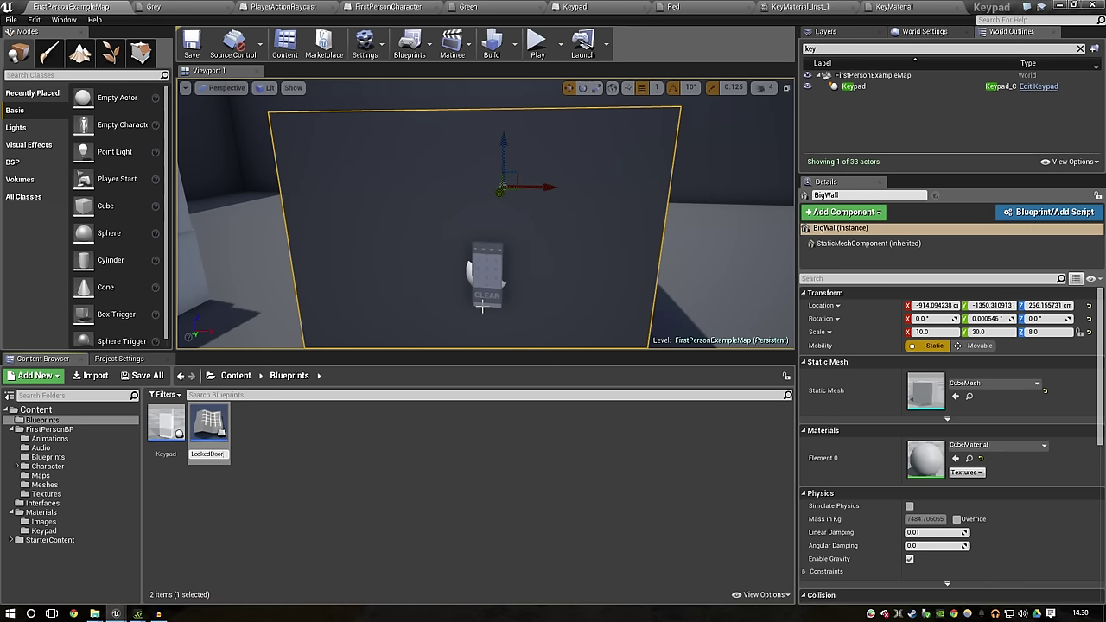
key("Return")
double_click(214, 440)
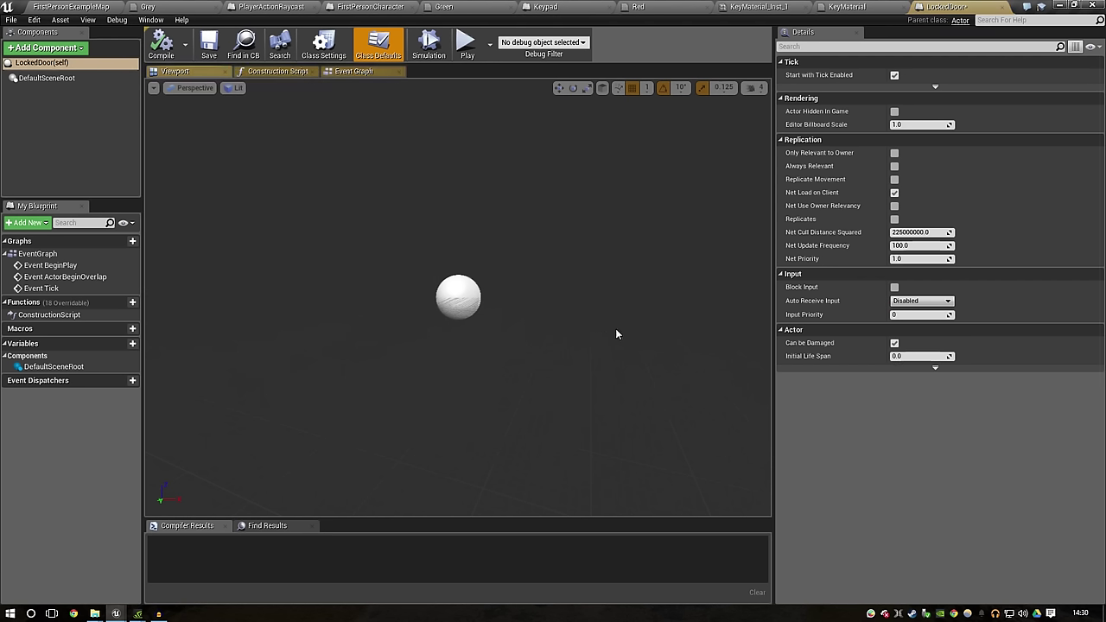
Step: Add a Cube component scaled to 1.336903 on every axis and compile LockedDoor
left_click(48, 47)
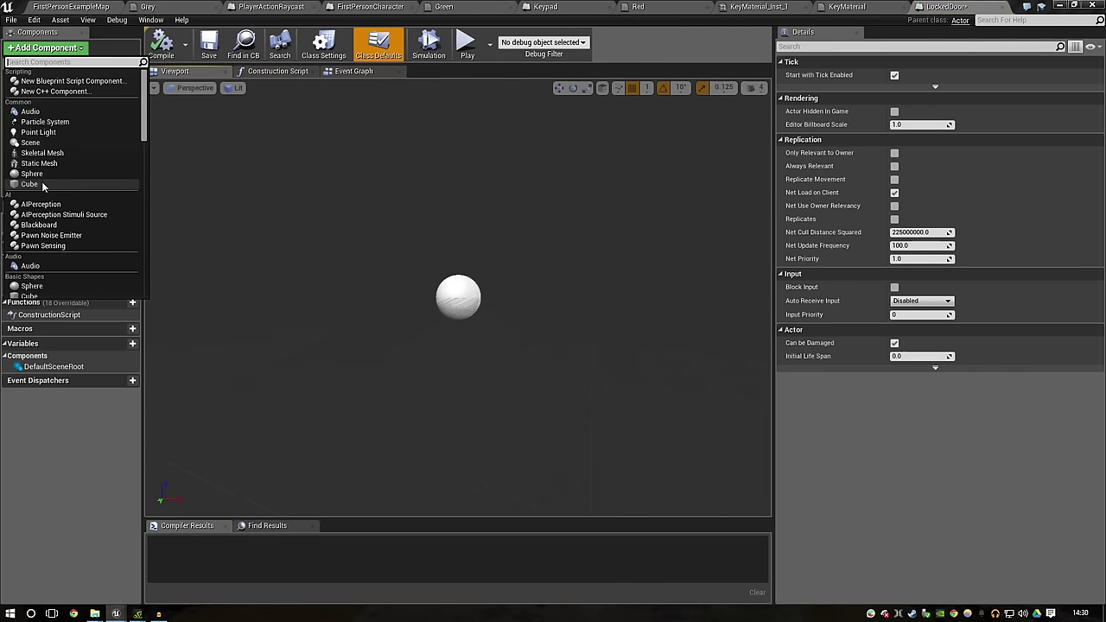
left_click(35, 184)
left_click(473, 290)
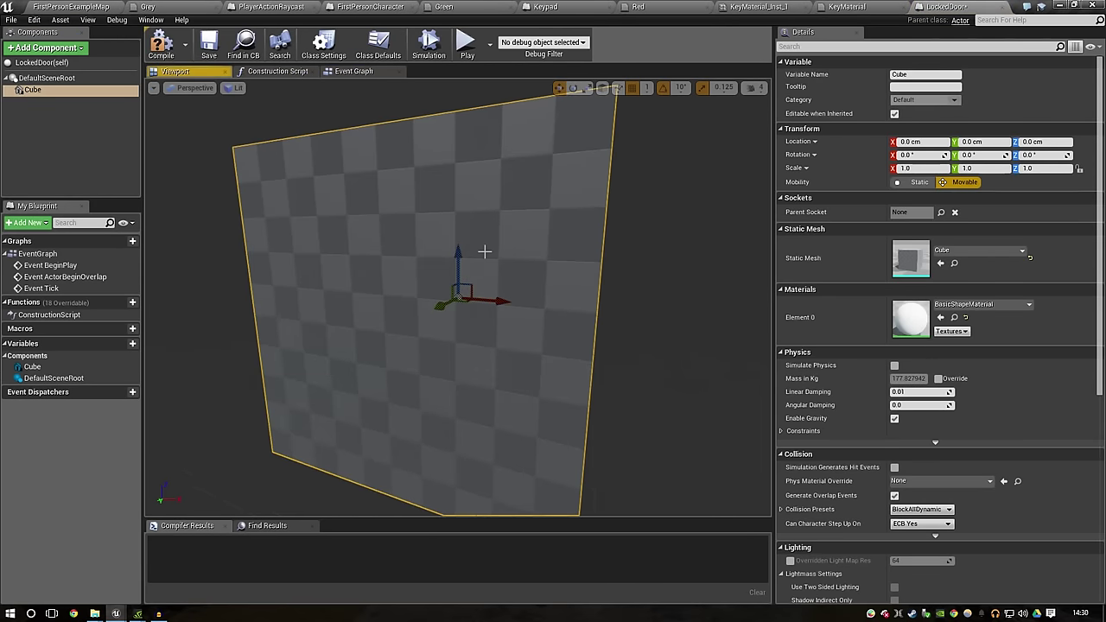
scroll(459, 297, "up", 3)
scroll(462, 291, "down", 4)
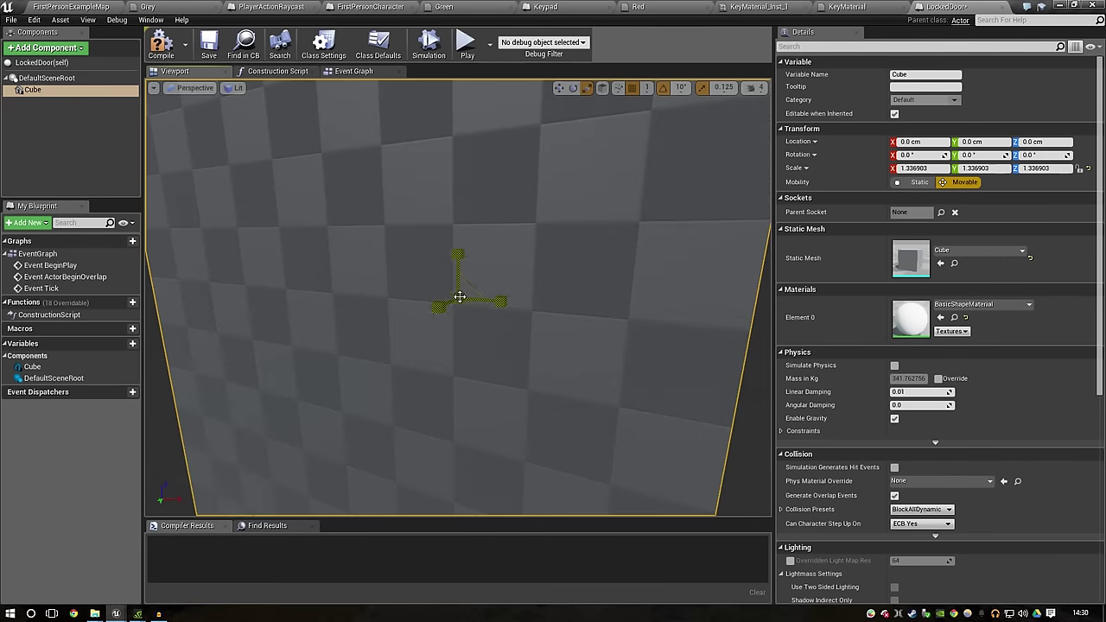
scroll(469, 291, "down", 3)
left_click_drag(469, 291, 554, 262)
right_click_drag(553, 262, 453, 255)
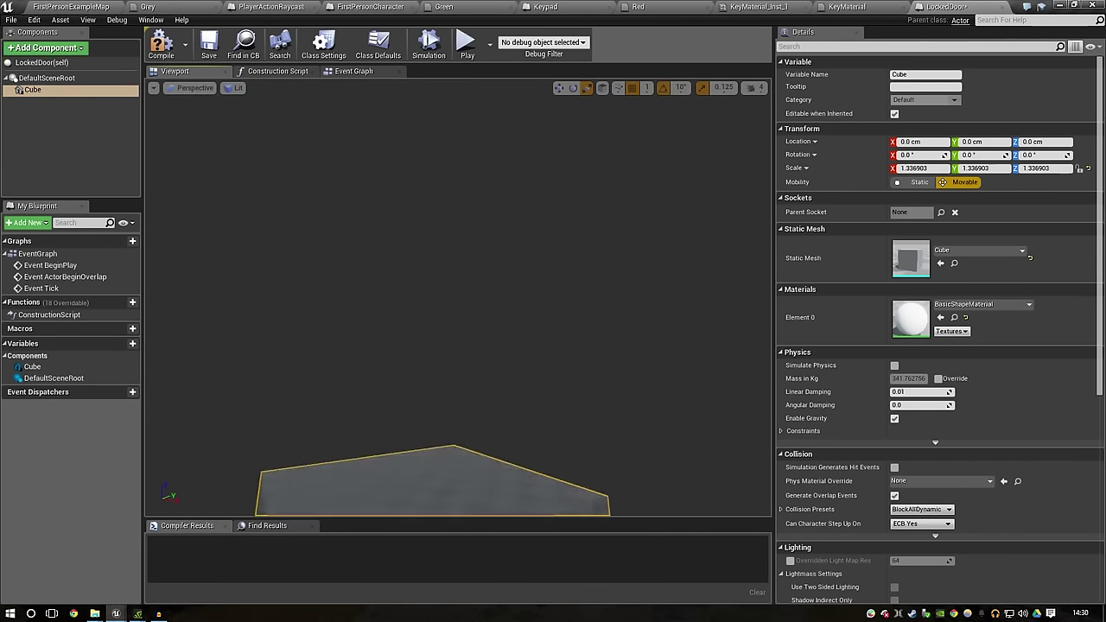
left_click(161, 43)
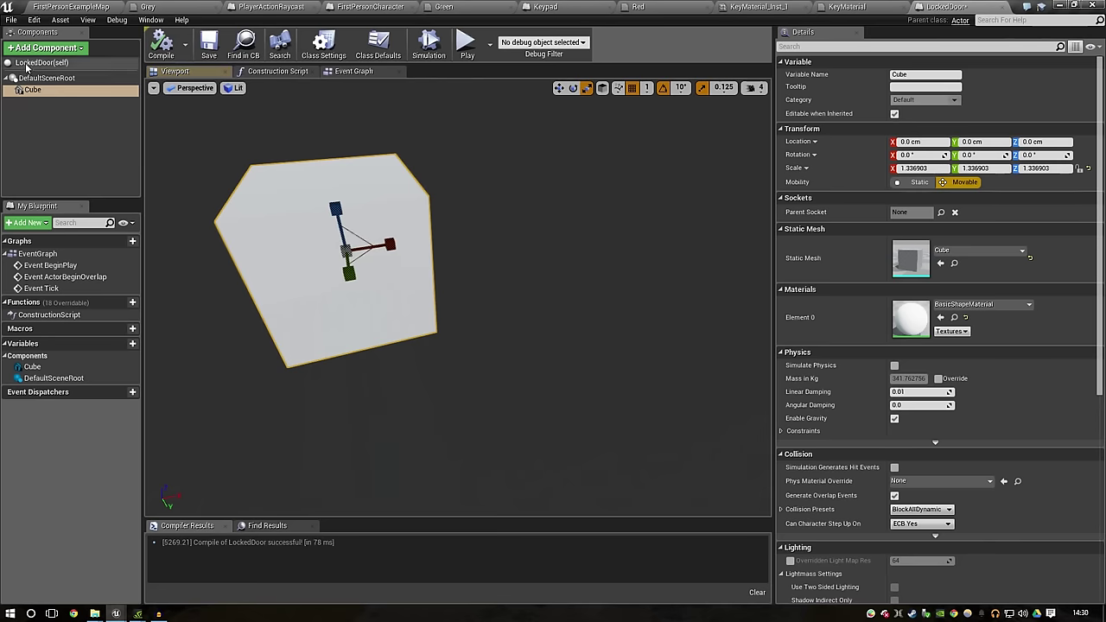
left_click(38, 49)
Step: Add a TextRender component named DisplayTextRender
type("text")
key("Return")
type("w")
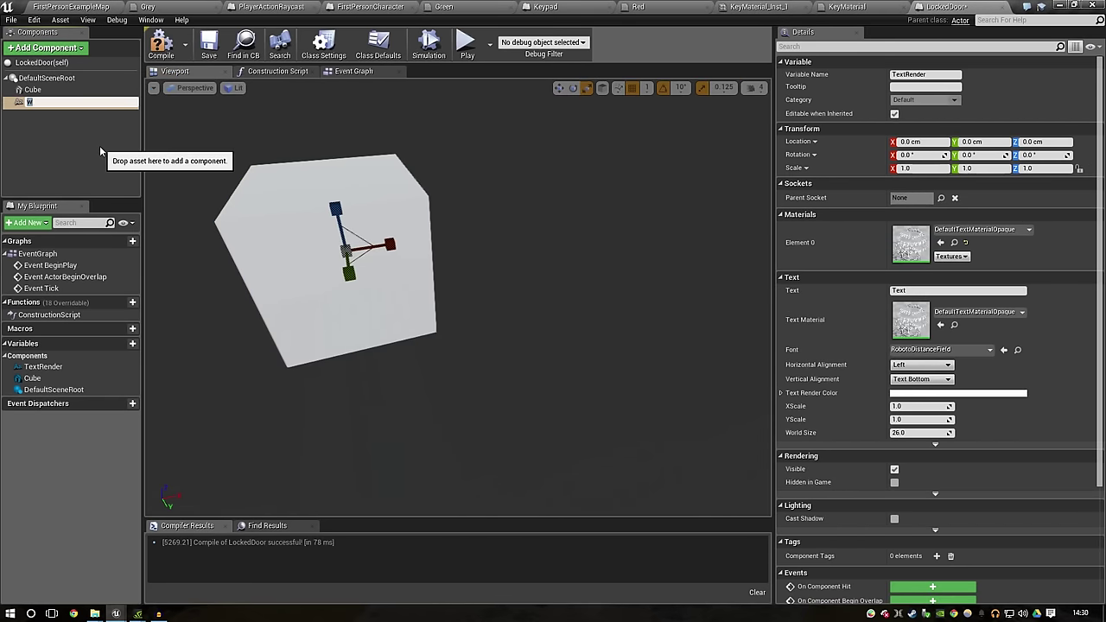
key("BackSpace")
type("DisplayTextRend")
type("er")
key("Return")
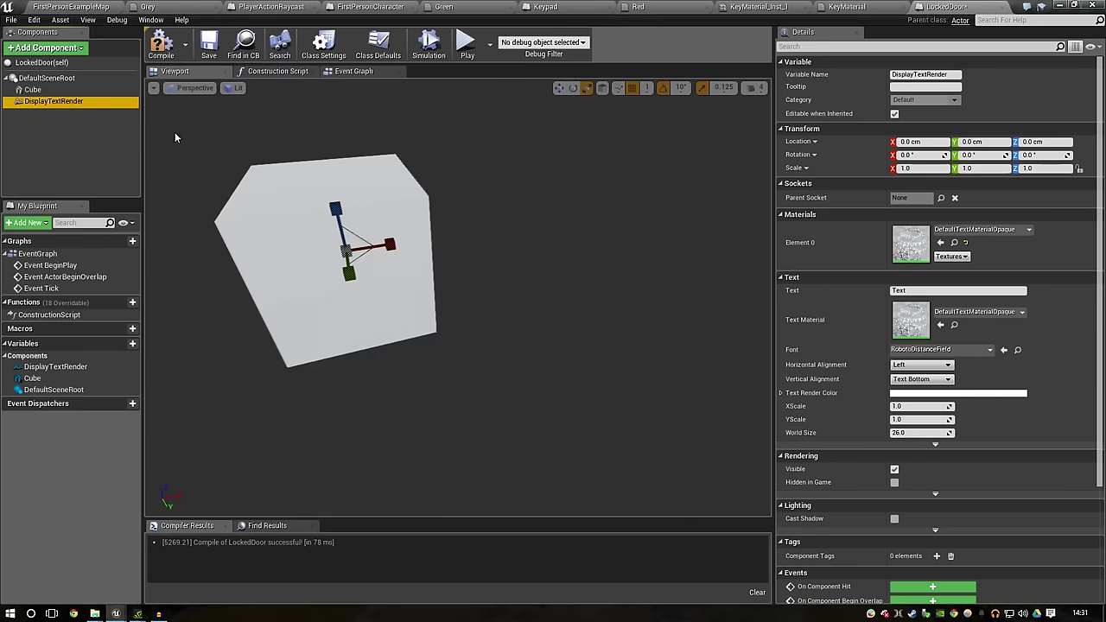
Step: Move and rotate DisplayTextRender so it faces outward on the cube's face
key("w")
mouse_move(350, 269)
left_mouse_down()
mouse_move(385, 406)
mouse_move(374, 447)
left_mouse_up()
key("e")
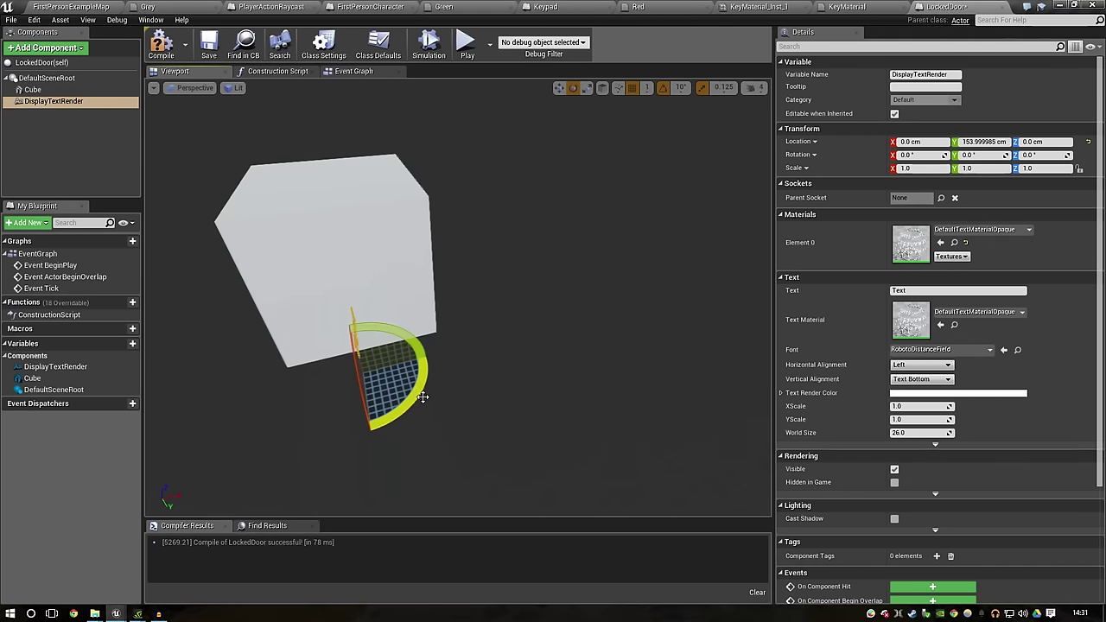
right_click_drag(423, 396, 406, 380)
mouse_move(430, 367)
left_mouse_down()
mouse_move(449, 382)
mouse_move(383, 374)
mouse_move(371, 443)
left_mouse_up()
key("w")
key("e")
key("w")
left_click_drag(368, 387, 367, 313)
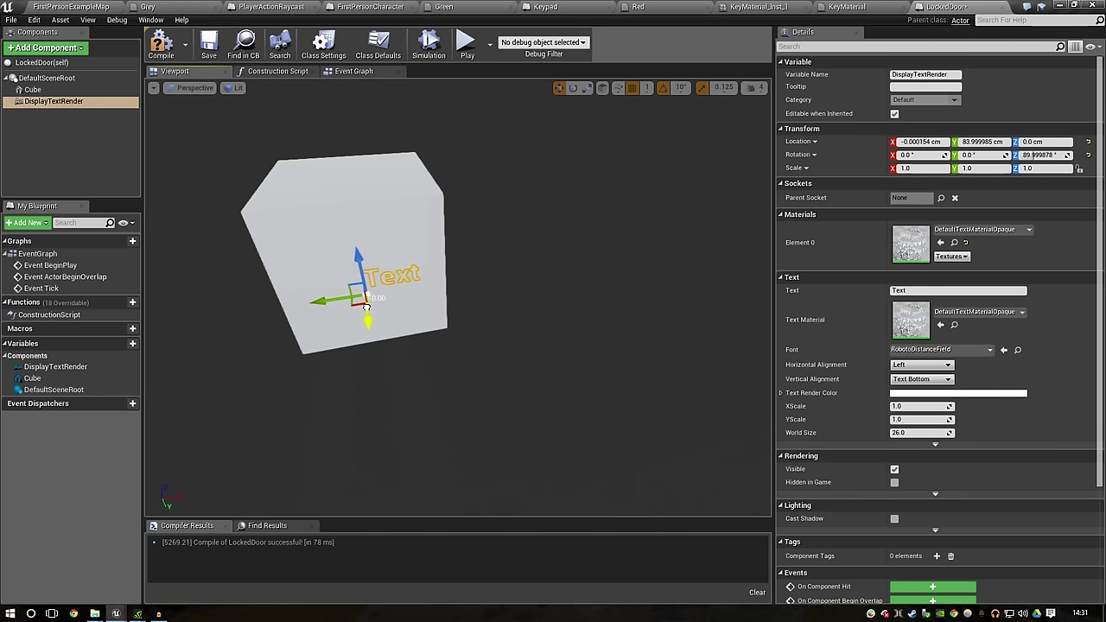
Step: Make the text red, set it to Locked, and scale it to 1.873777
left_click(966, 394)
left_click(918, 441)
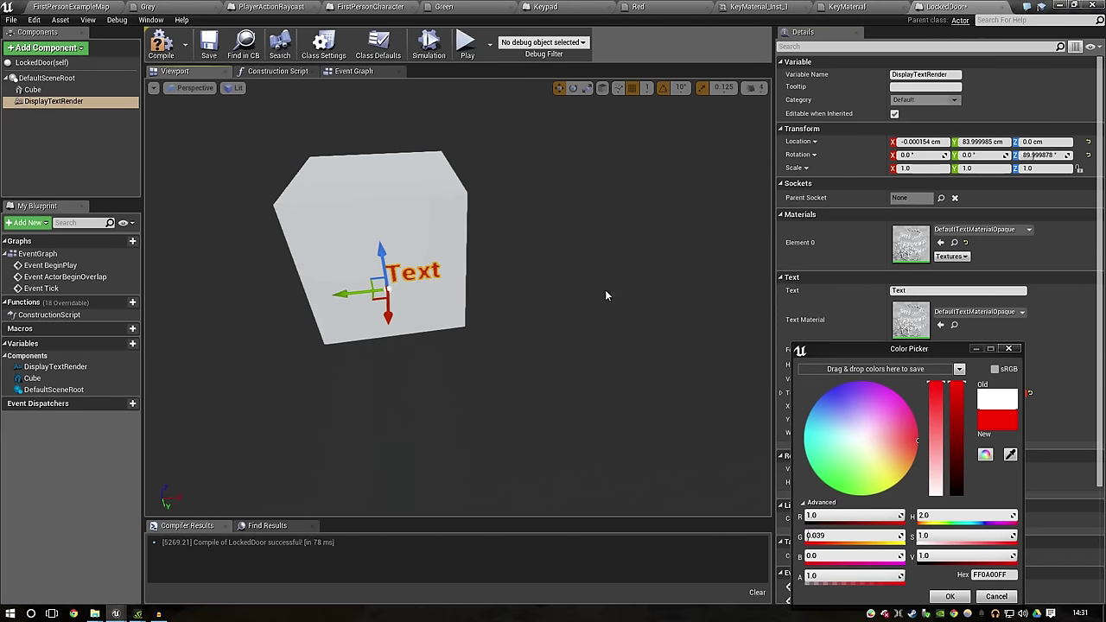
mouse_move(397, 296)
left_mouse_down()
mouse_move(363, 296)
mouse_move(372, 260)
left_mouse_up()
key("r")
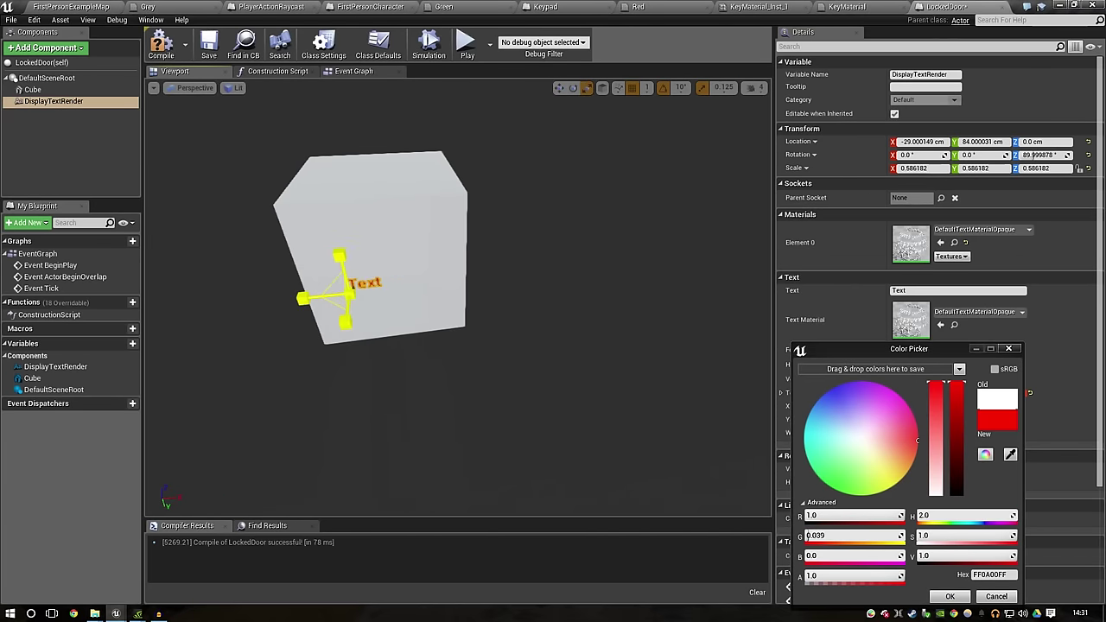
key("w")
left_click_drag(303, 300, 281, 300)
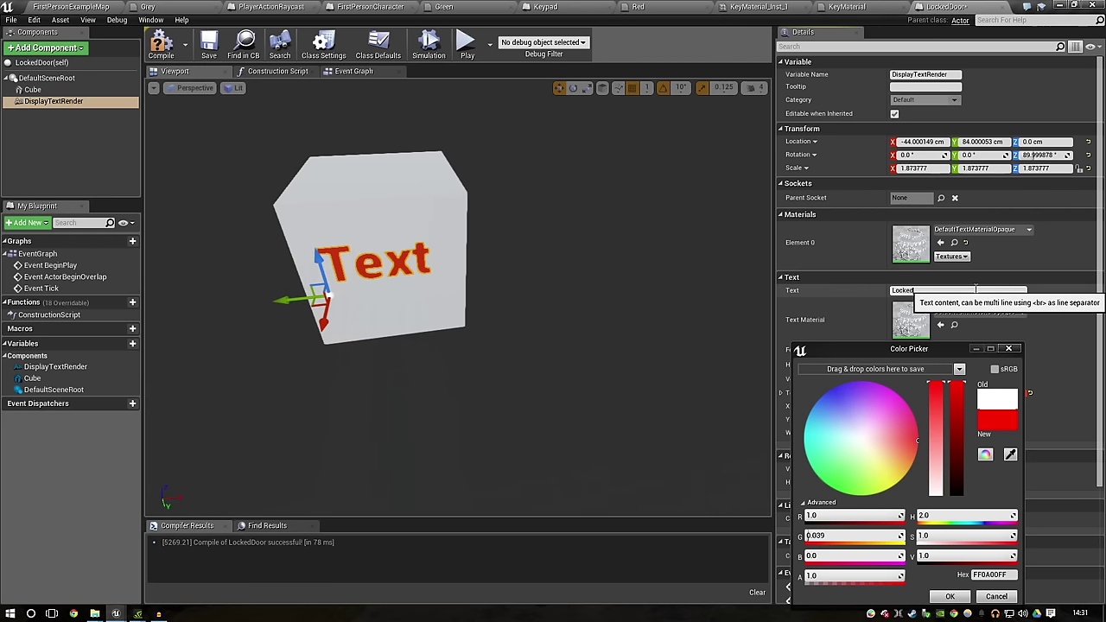
key("Return")
left_click(950, 597)
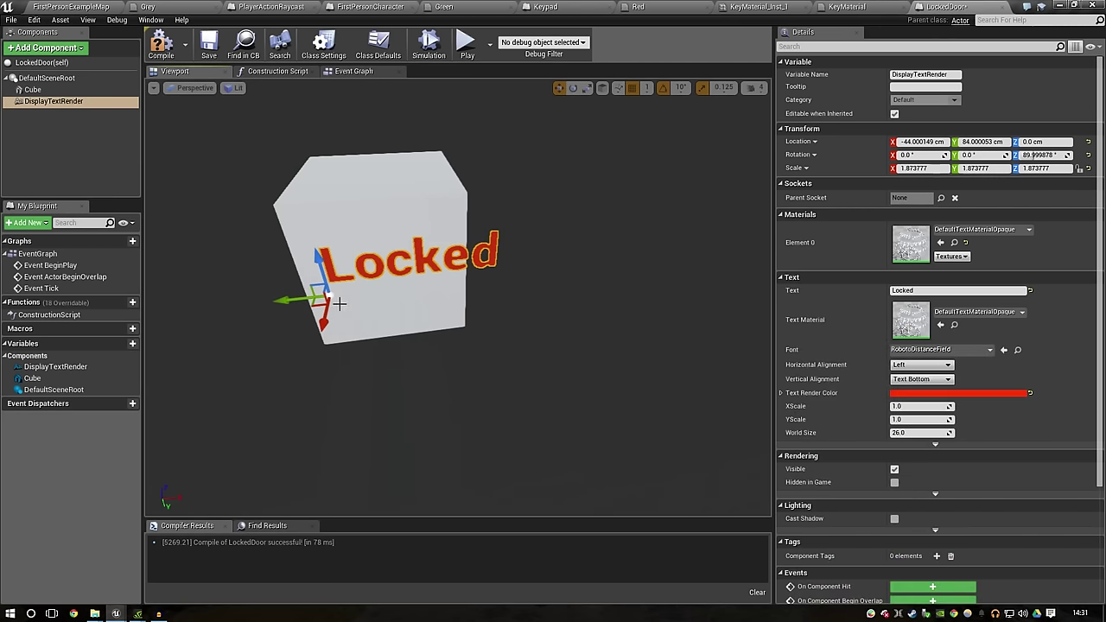
right_click_drag(340, 303, 394, 240)
left_click(393, 240)
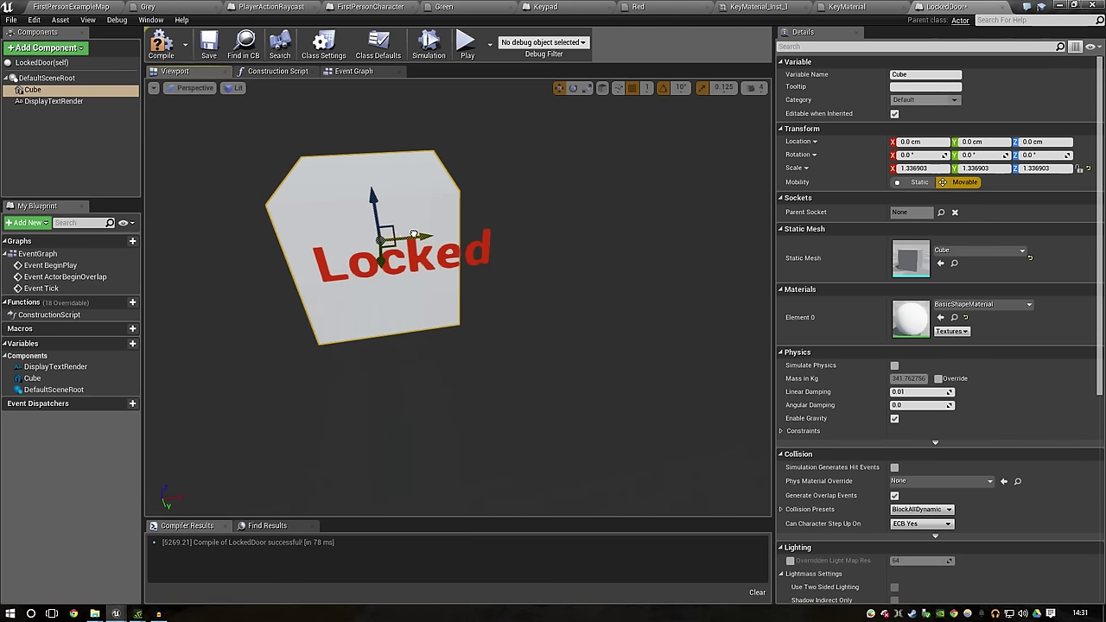
Step: Shift the Cube along X, stretch it to Z scale 2.4, and shrink the Locked text to 1.412195
mouse_move(414, 234)
left_mouse_down()
mouse_move(436, 234)
mouse_move(402, 204)
left_mouse_up()
key("r")
key("w")
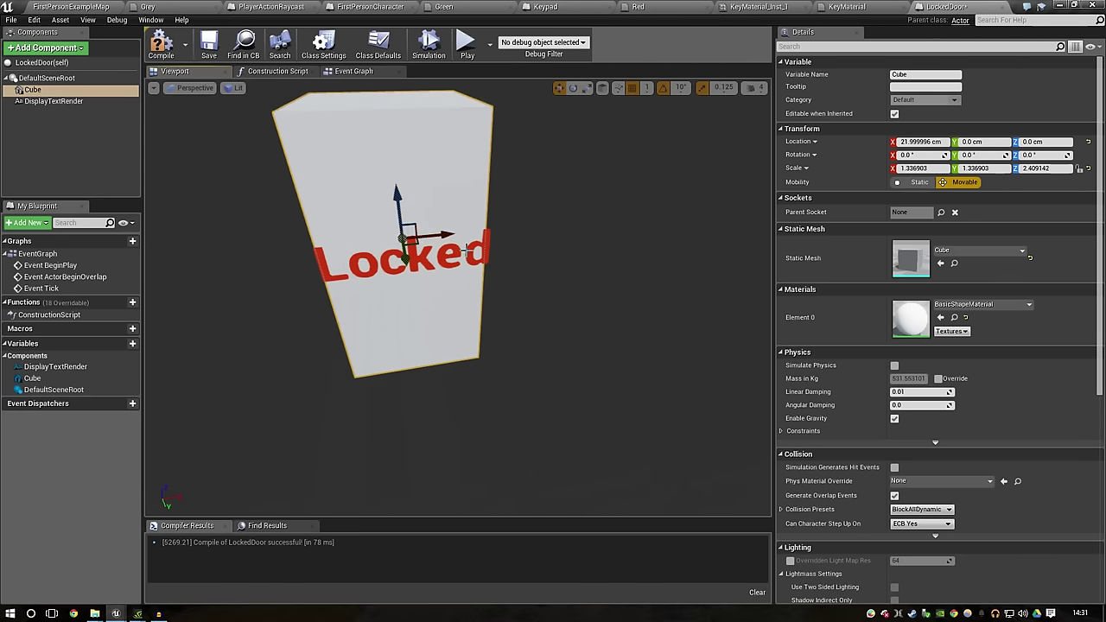
left_click(466, 251)
left_click_drag(318, 300, 300, 234)
key("w")
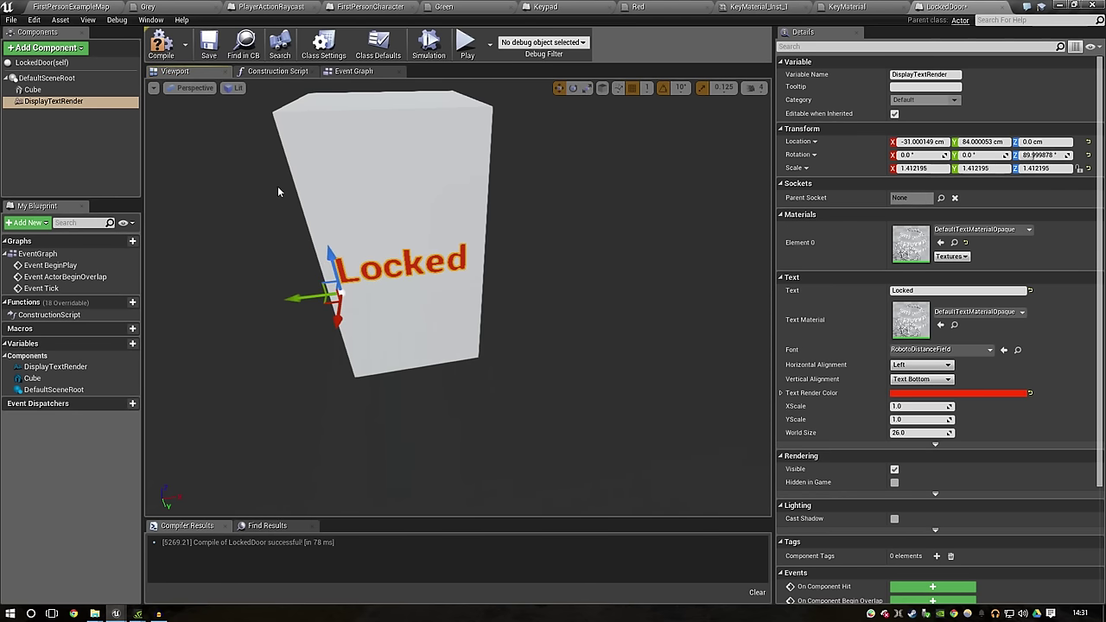
key("F7")
Step: Nudge the Locked text to X -28 and compile LockedDoor
mouse_move(571, 232)
right_mouse_down()
mouse_move(519, 259)
mouse_move(553, 274)
right_mouse_up()
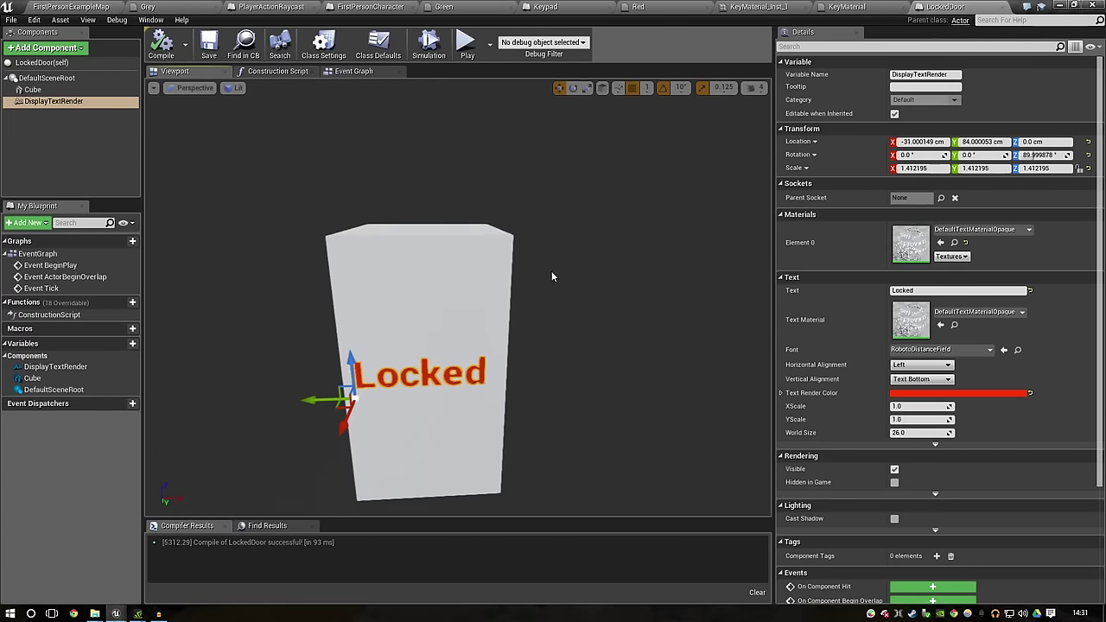
left_click(458, 370)
left_click(472, 368)
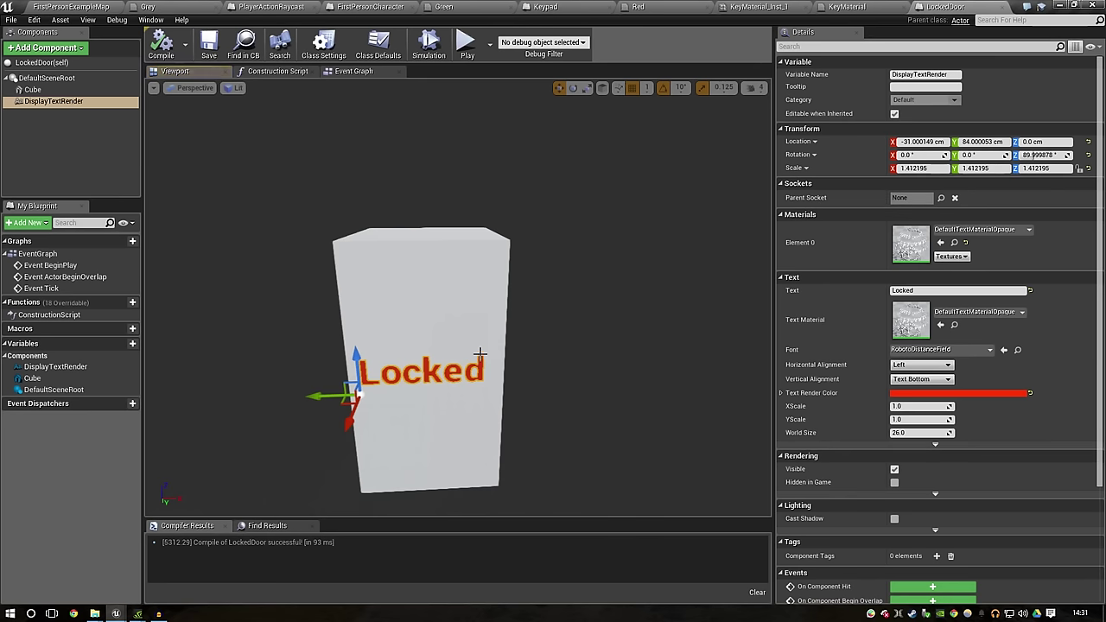
left_click_drag(313, 394, 321, 395)
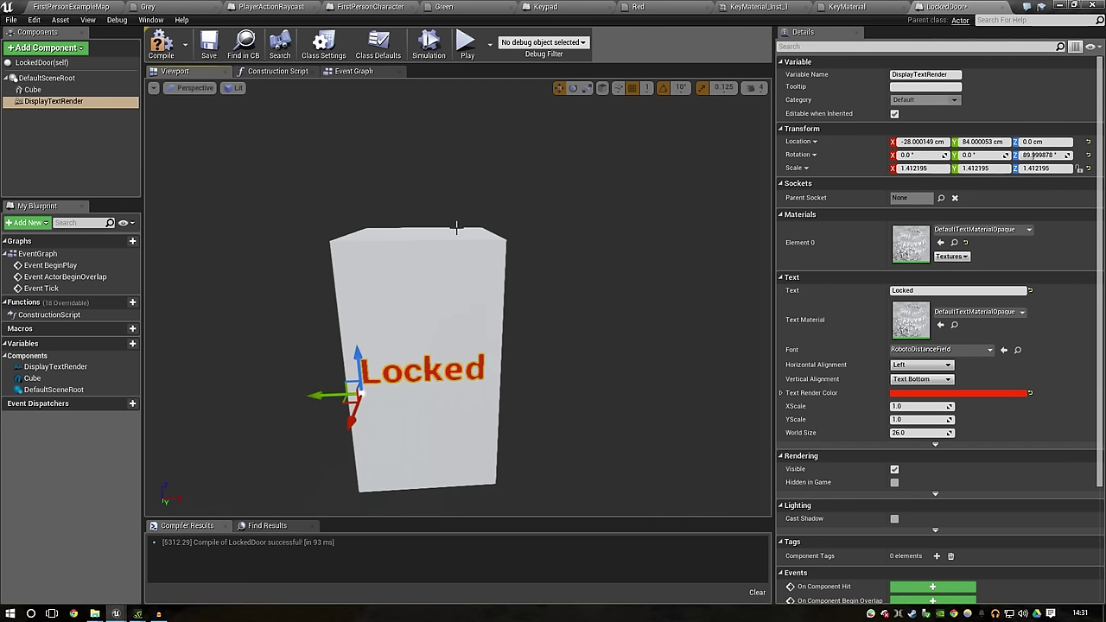
left_click(166, 48)
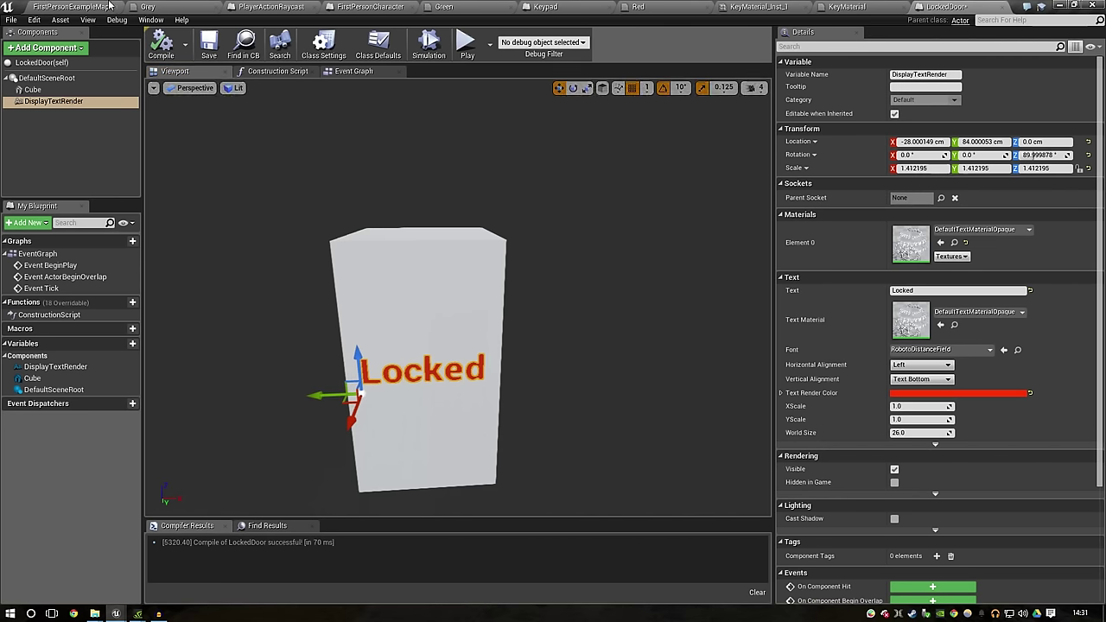
left_click(71, 6)
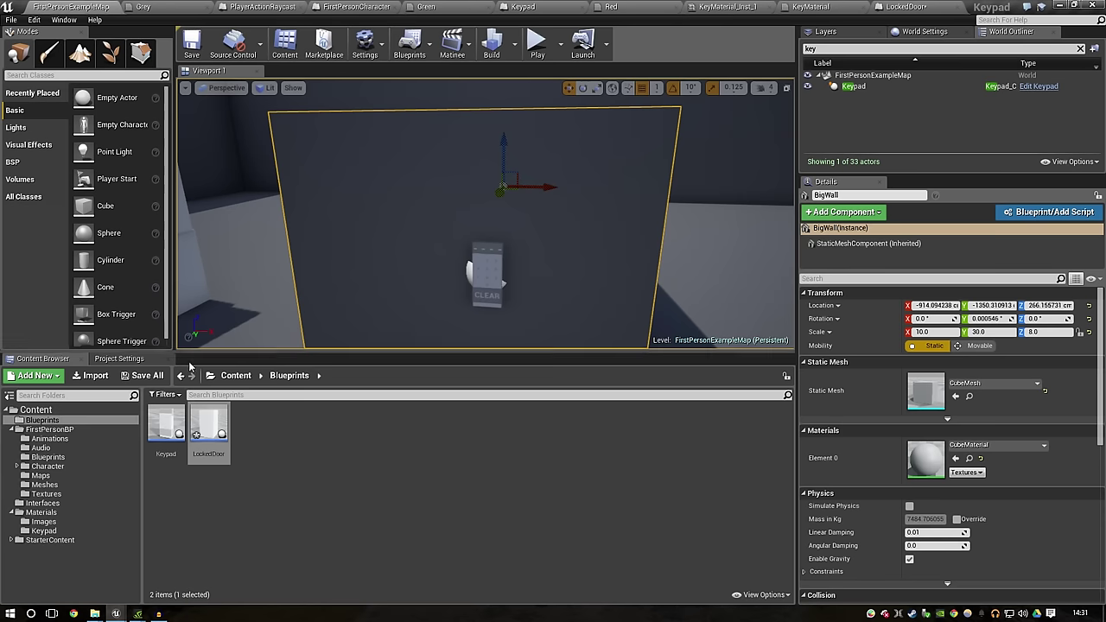
Step: Create Blueprint Interface ObjectActionInteraction in Interfaces, renaming its function to ObjectInteraction
left_click(88, 503)
right_click(252, 472)
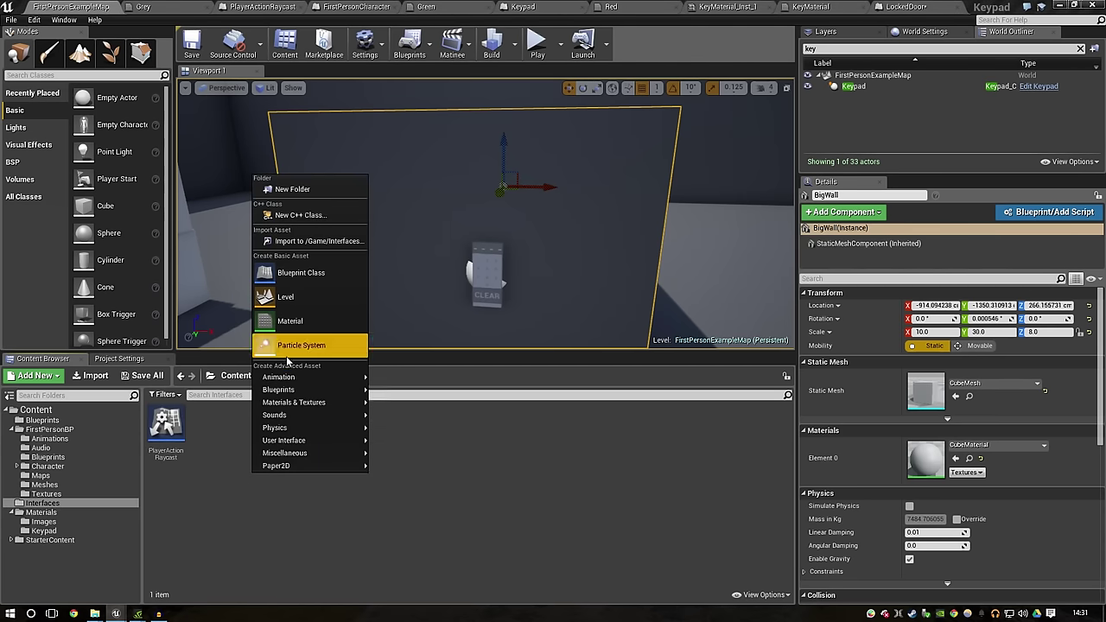
mouse_move(285, 390)
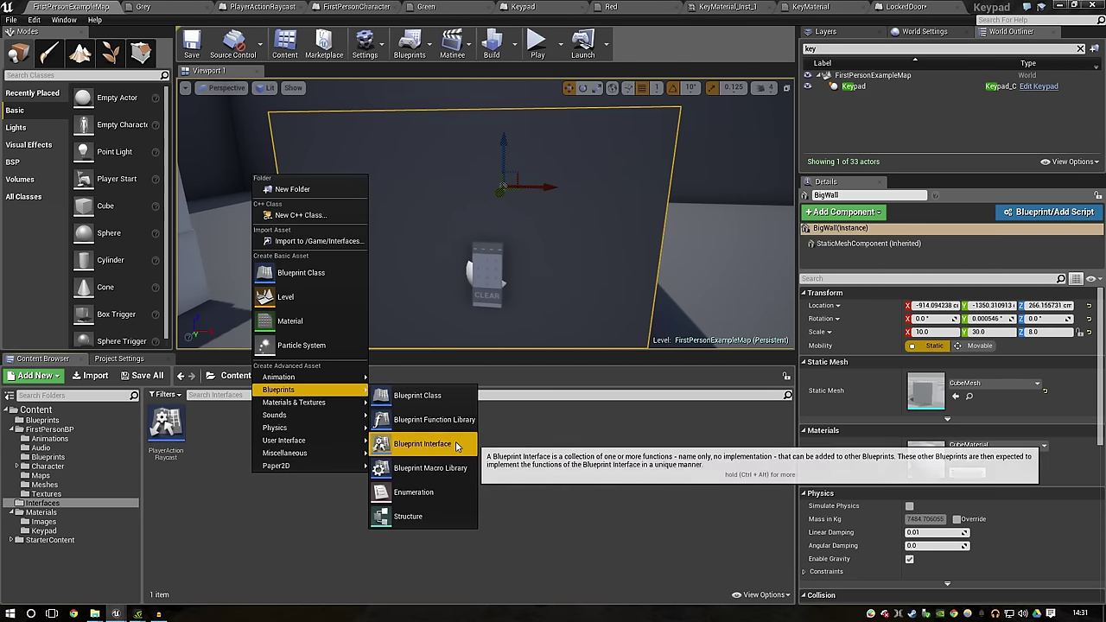
left_click(453, 444)
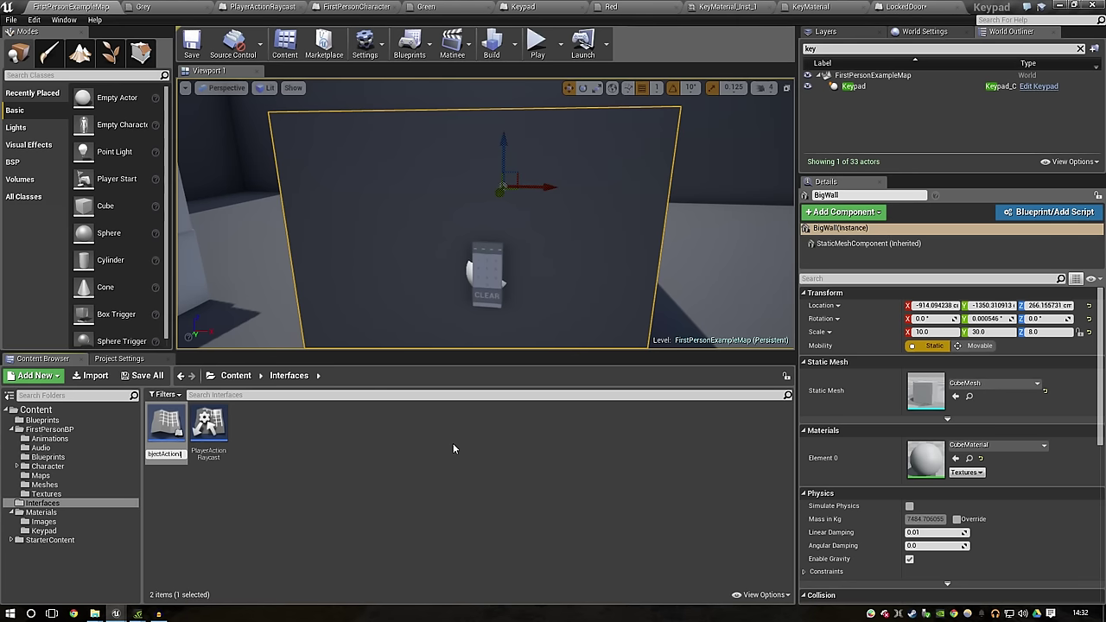
key("Return")
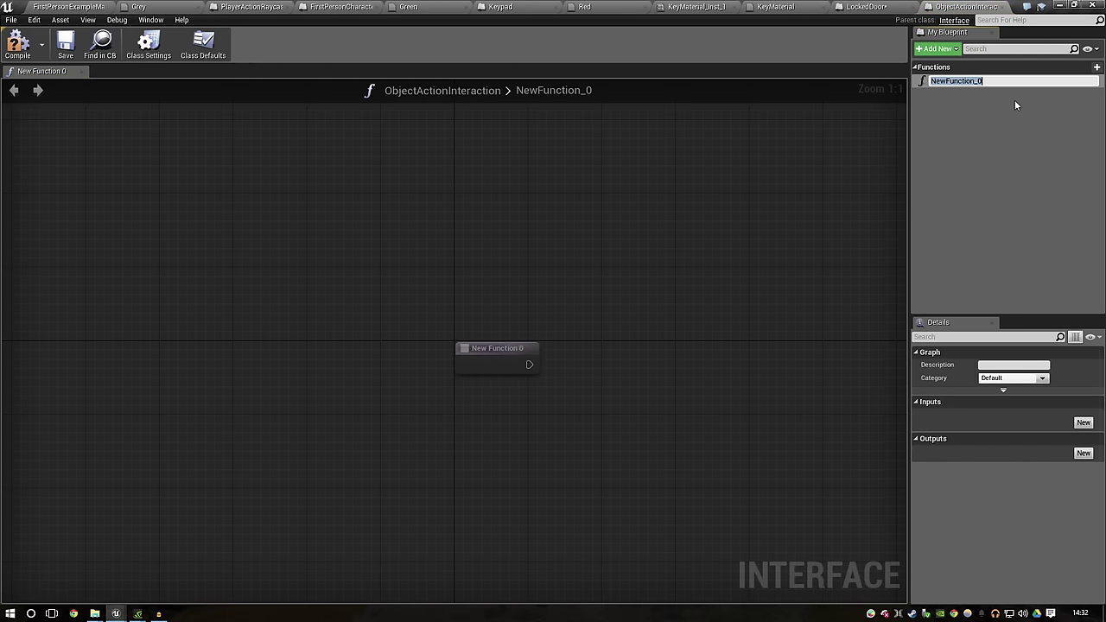
type("ObjectInt")
type("eraction")
key("Return")
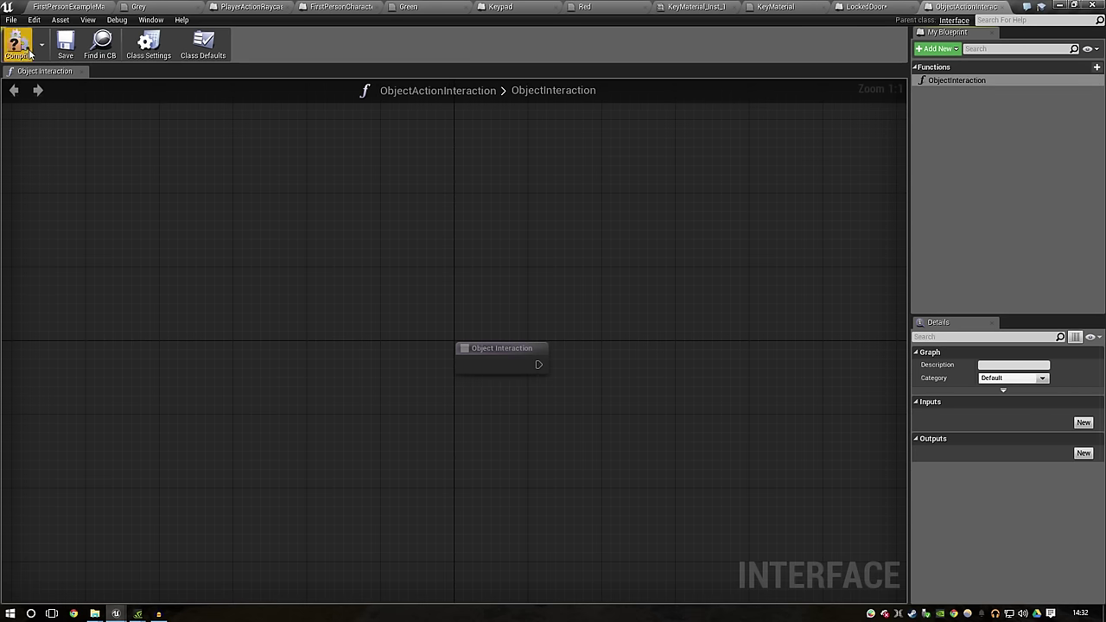
left_click(52, 6)
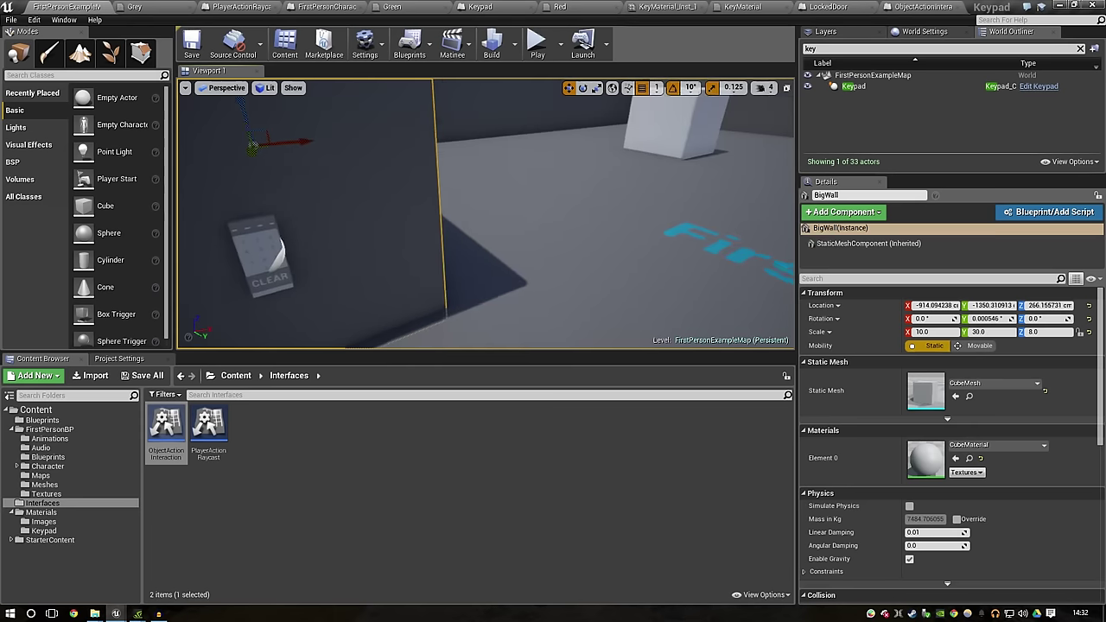
Step: Place a LockedDoor near the keypad wall at -454, -803, 236 and save the map
left_click_drag(561, 161, 605, 129)
left_click(129, 455)
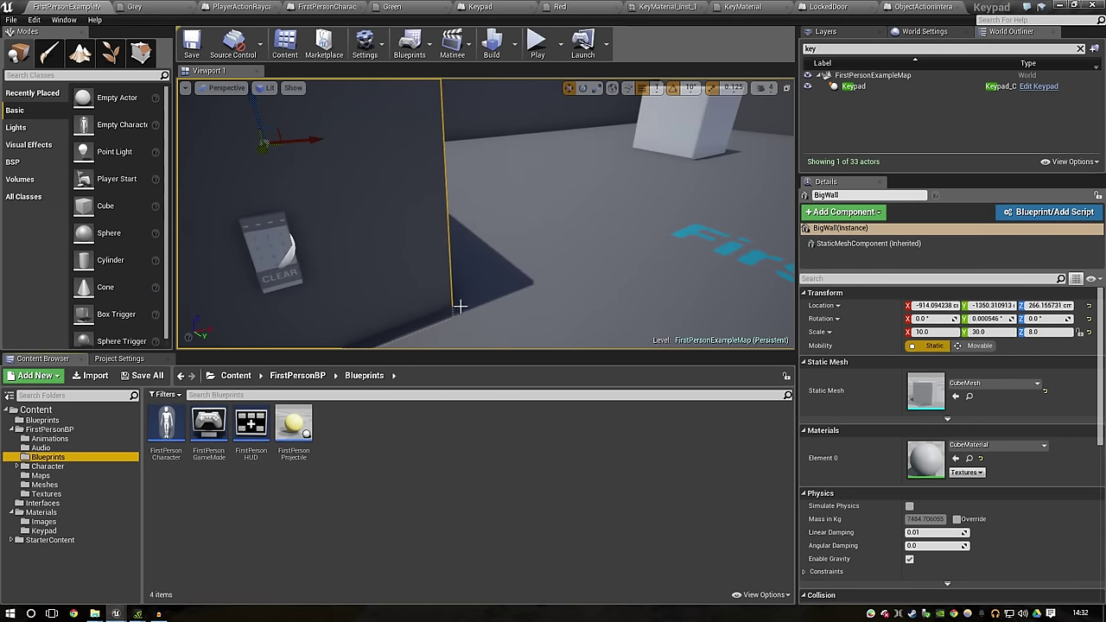
key("f")
left_click(41, 421)
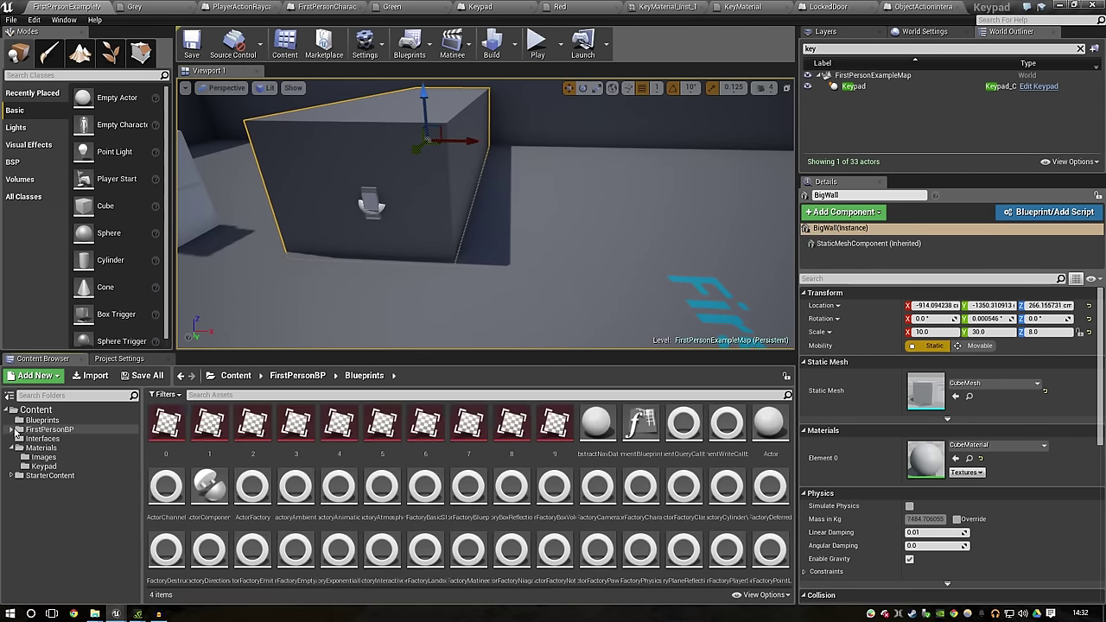
mouse_move(209, 424)
left_mouse_down()
mouse_move(624, 249)
mouse_move(596, 251)
left_mouse_up()
left_click_drag(583, 208, 578, 183)
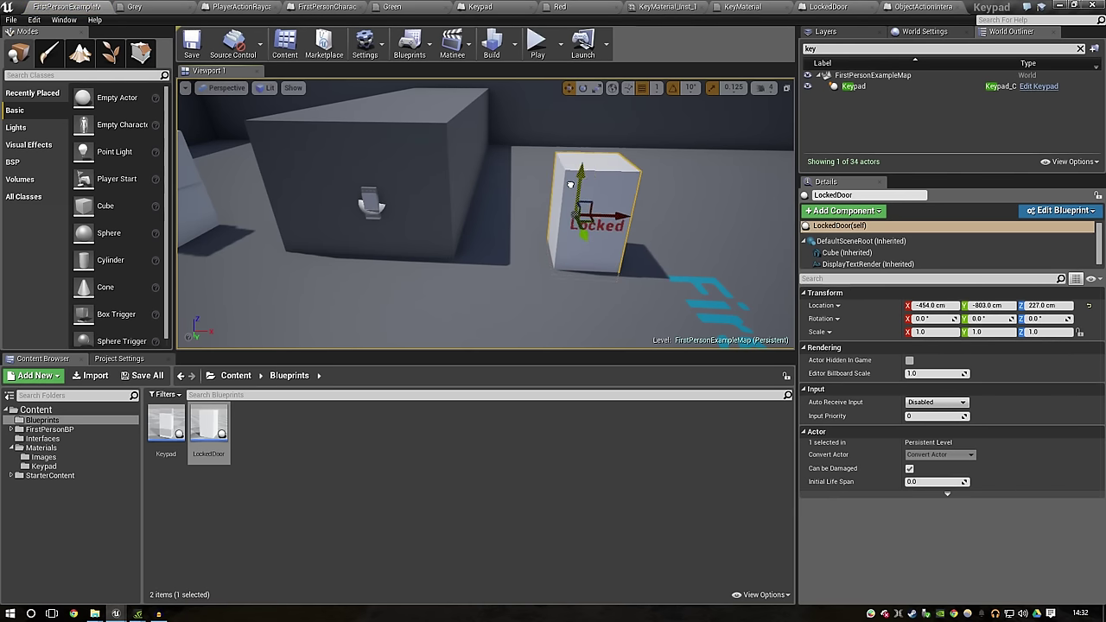
mouse_move(578, 184)
right_mouse_down()
mouse_move(579, 227)
mouse_move(578, 199)
right_mouse_up()
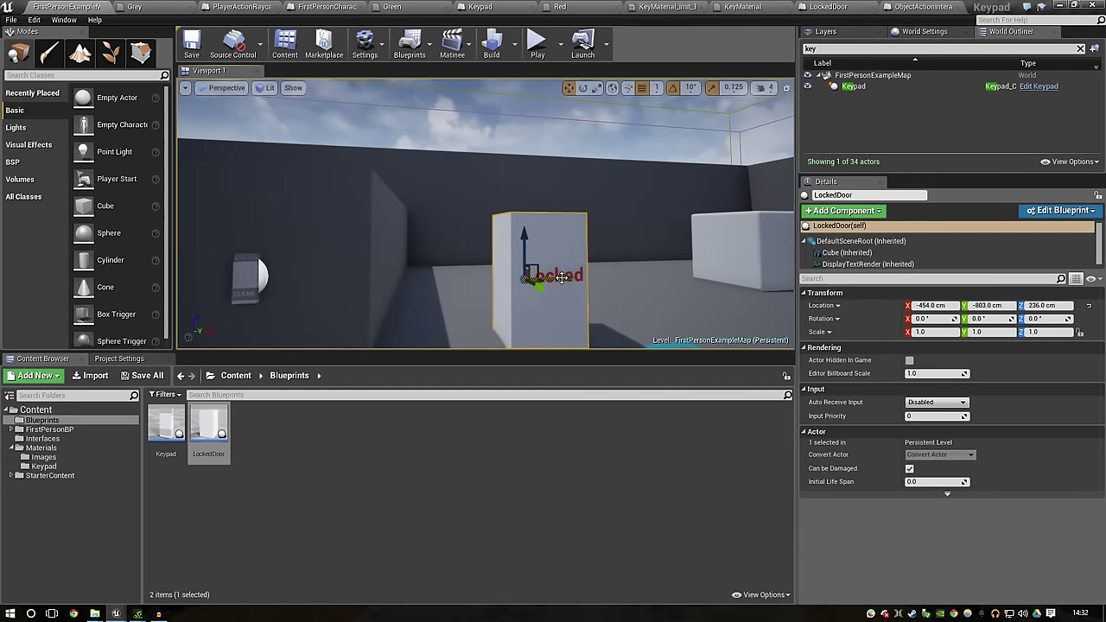
key("ctrl+s")
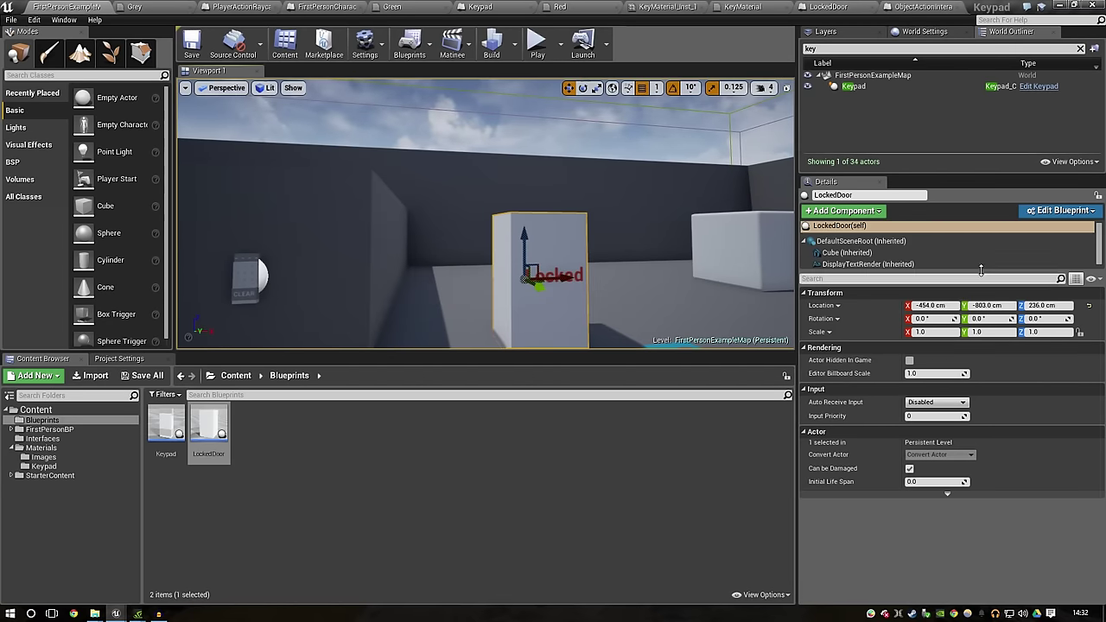
Step: Make the LockedDoor blueprint implement the ObjectActionInteraction interface and compile it
left_click(1060, 211)
left_click(1046, 227)
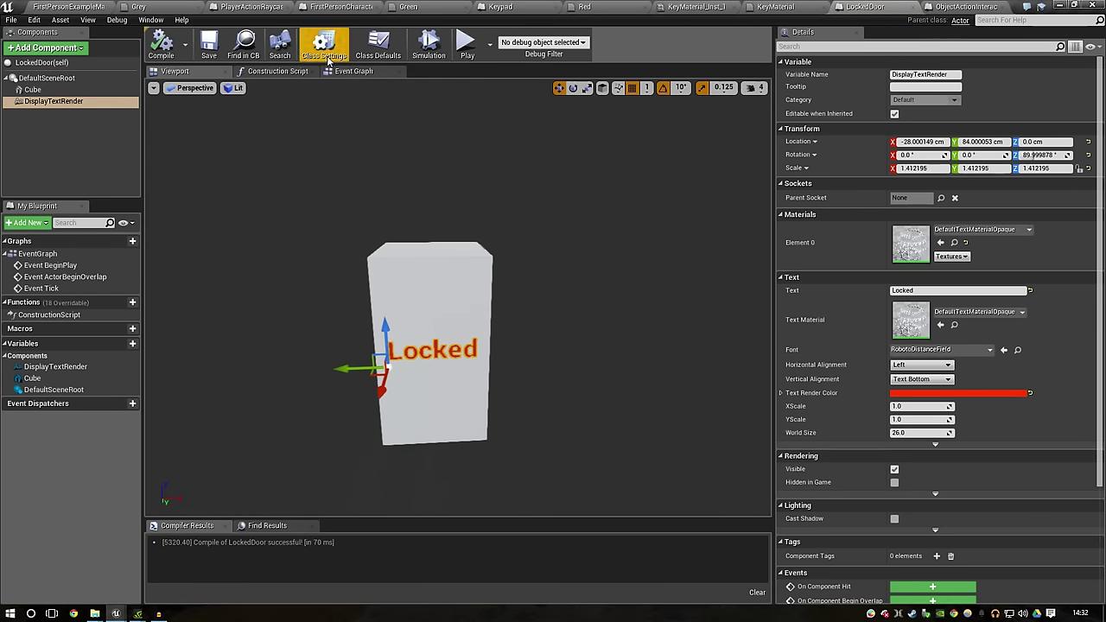
left_click(325, 50)
left_click(1077, 210)
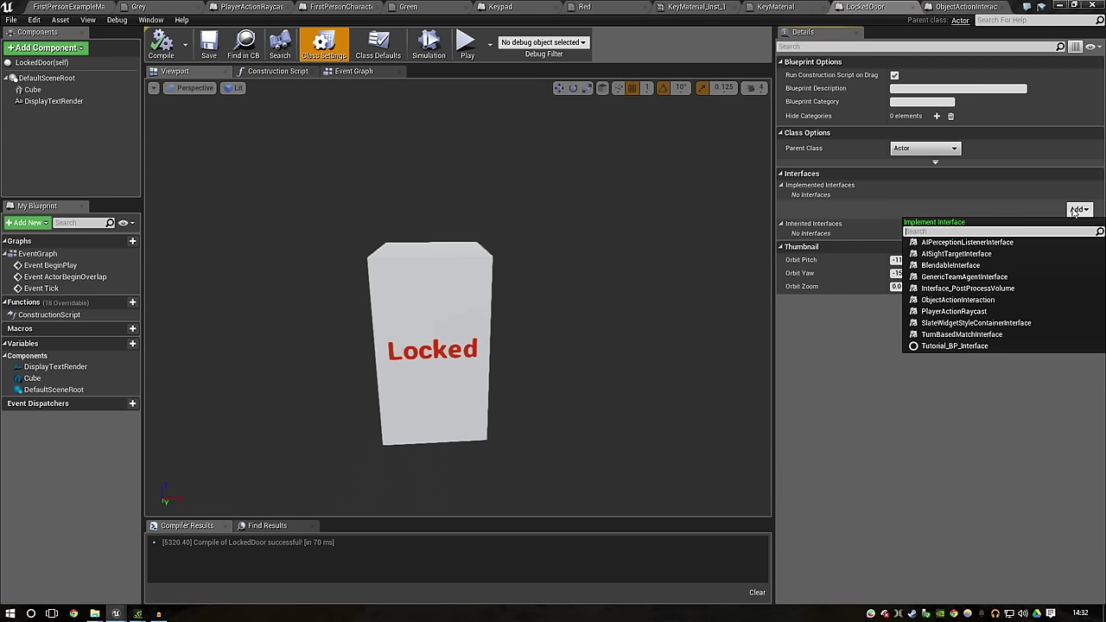
type("object")
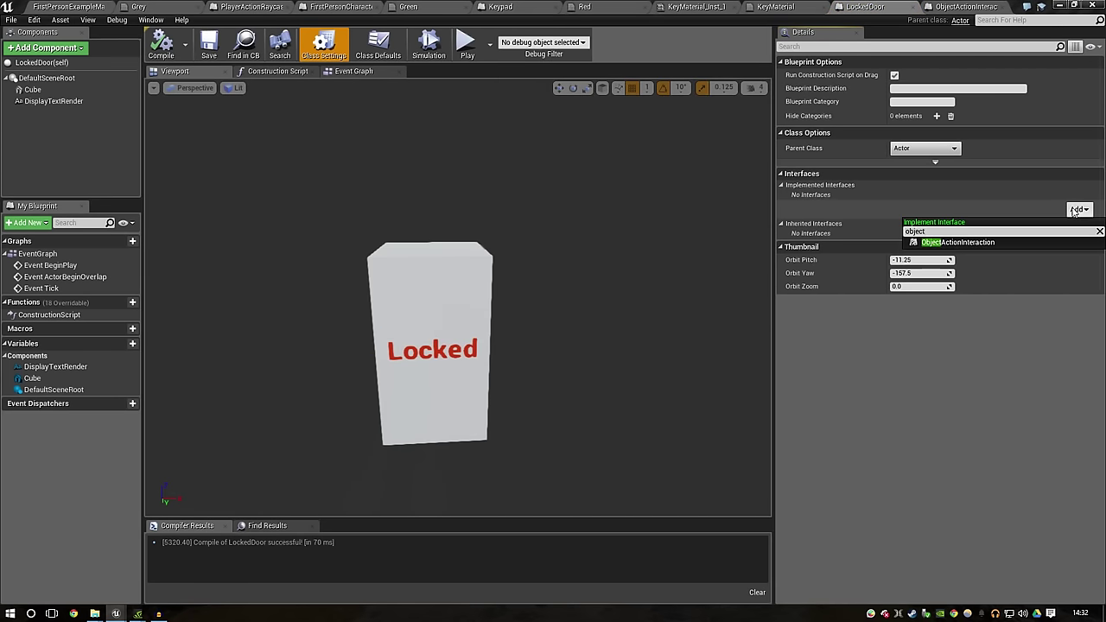
key("Return")
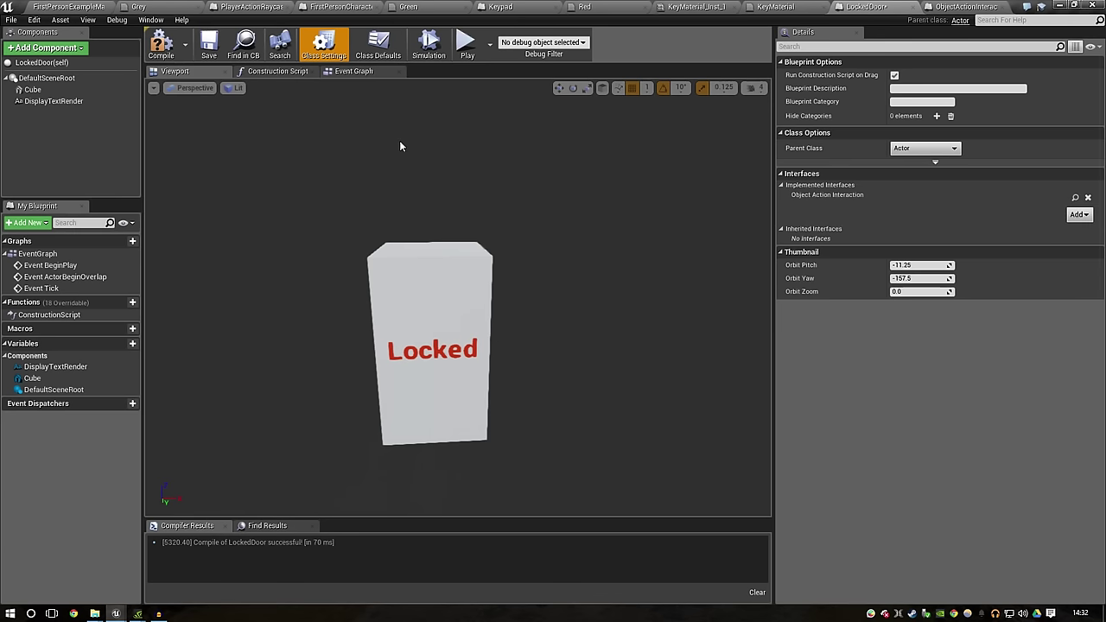
left_click(165, 43)
Step: Add an Event Object Interaction node to LockedDoor's Event Graph
left_click(353, 71)
right_click_drag(541, 227, 445, 306)
scroll(544, 270, "down", 5)
right_click_drag(544, 271, 618, 173)
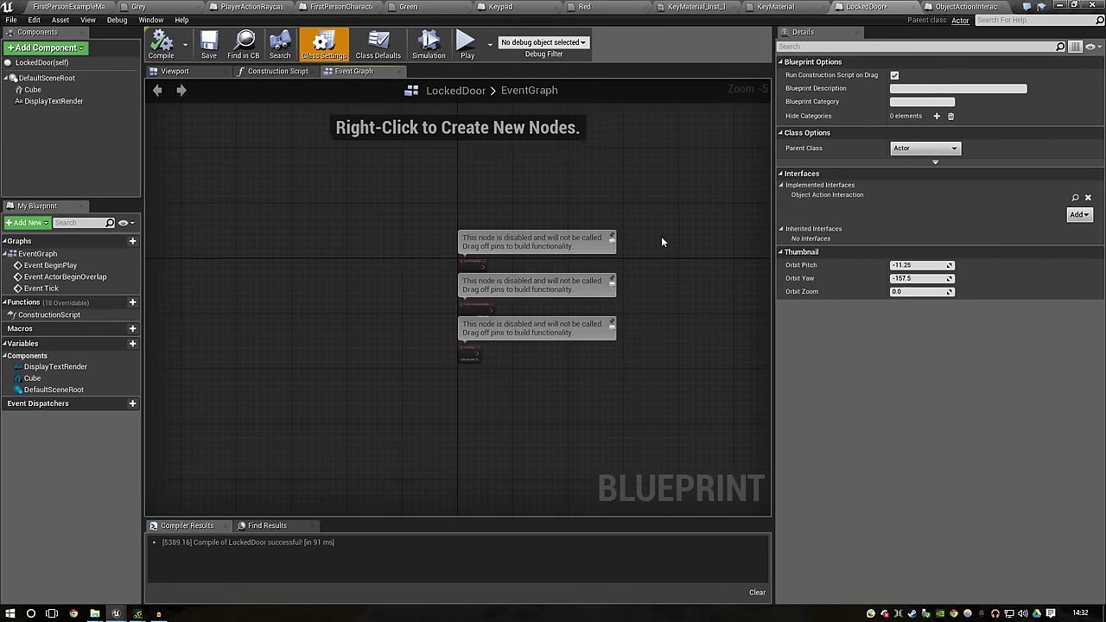
scroll(663, 240, "up", 4)
right_click_drag(663, 241, 647, 199)
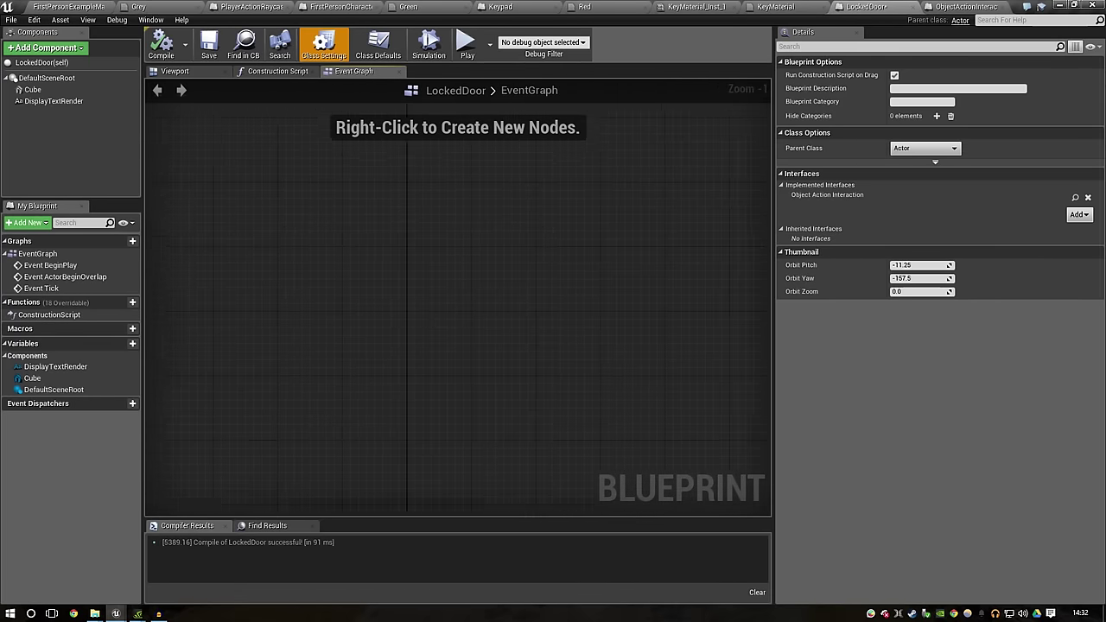
scroll(627, 203, "down", 1)
right_click(666, 185)
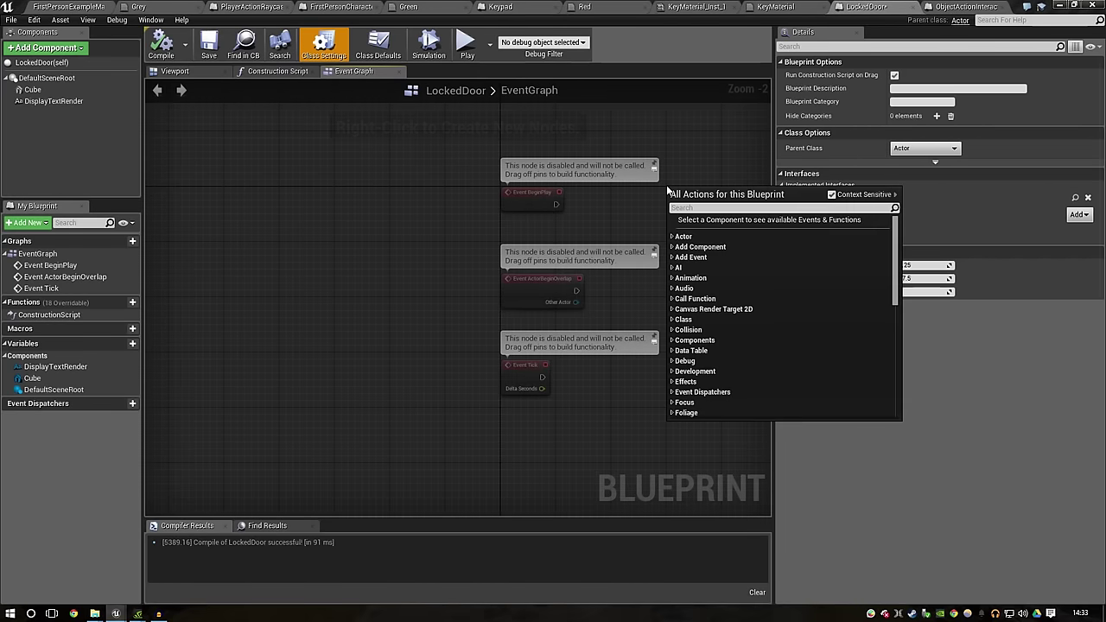
type("objectaction")
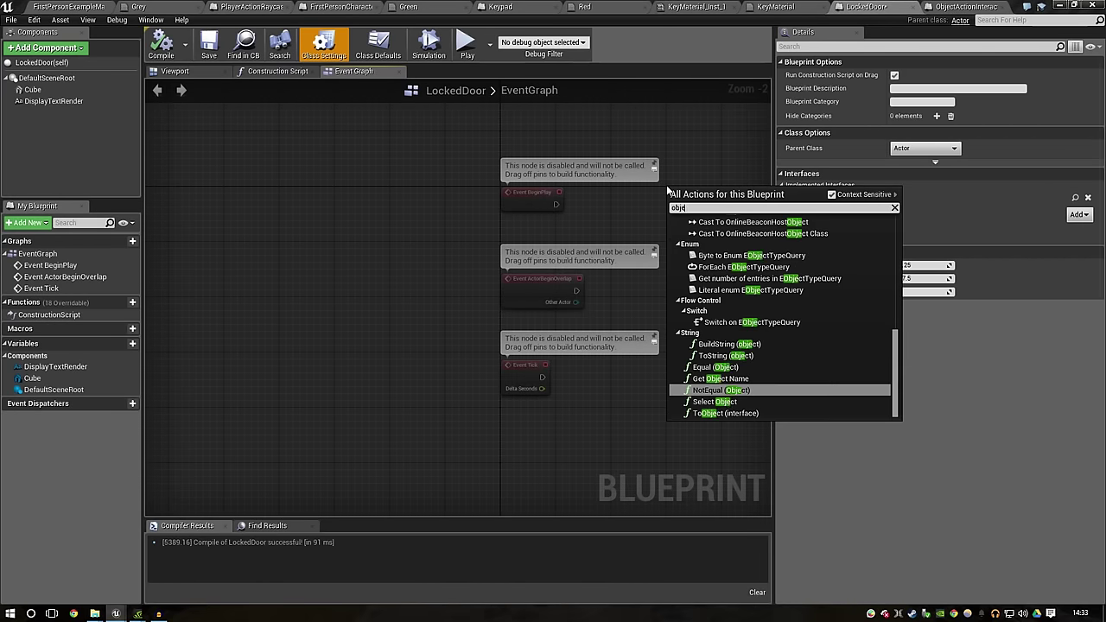
key("BackSpace")
key("BackSpace")
key("BackSpace")
type("event")
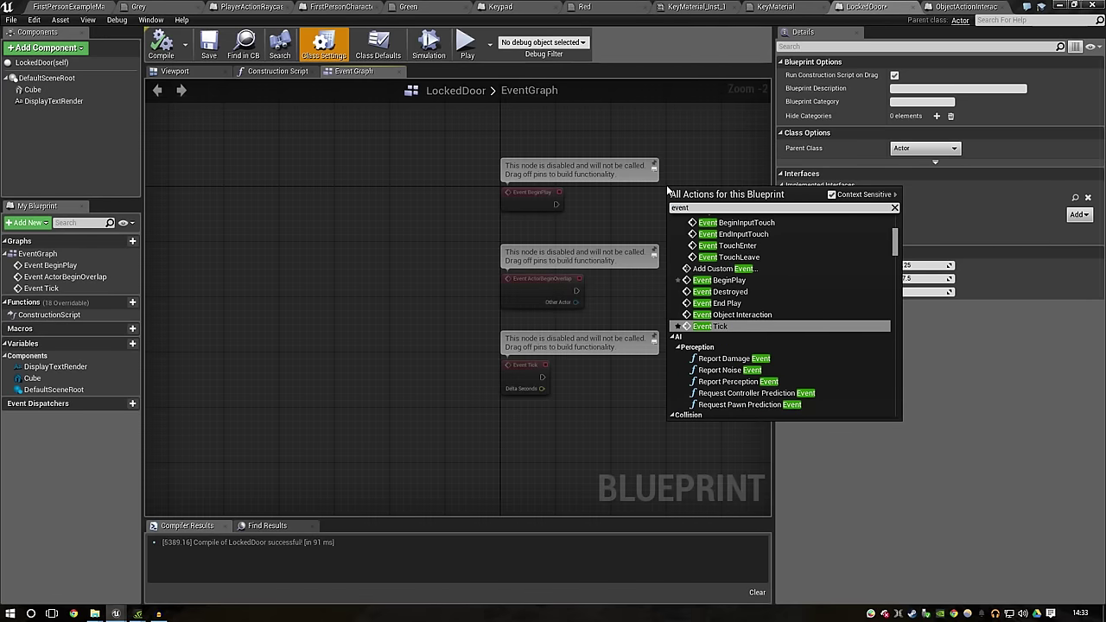
type(" ob")
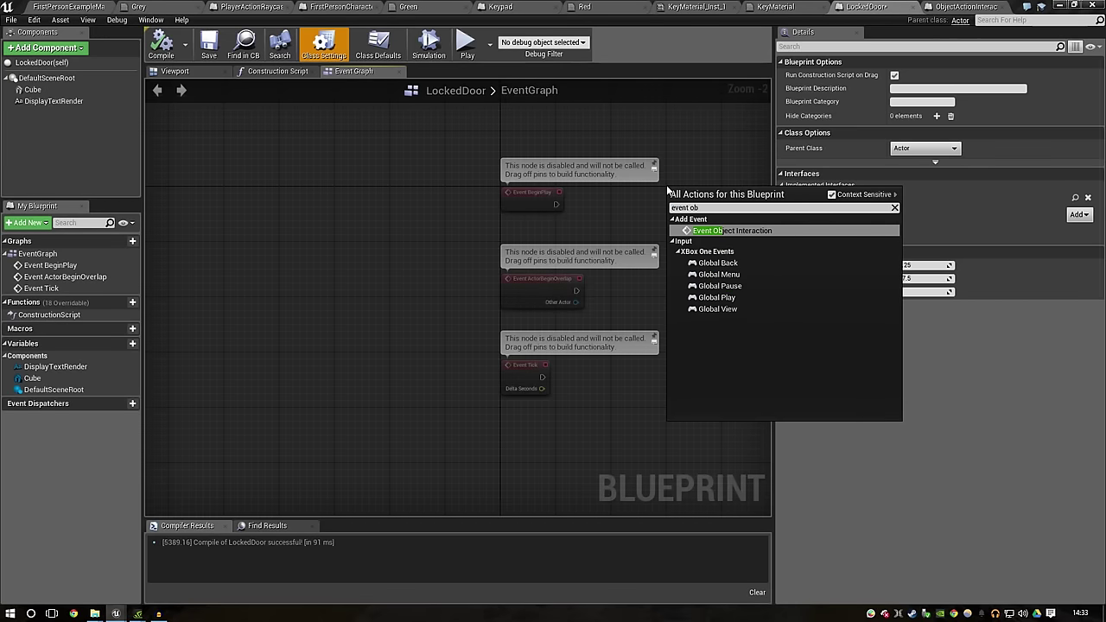
key("Return")
Step: Move Event Object Interaction to the graph's upper left and return to the level editor
right_click_drag(666, 185, 338, 290)
left_click_drag(338, 289, 394, 191)
scroll(486, 190, "up", 1)
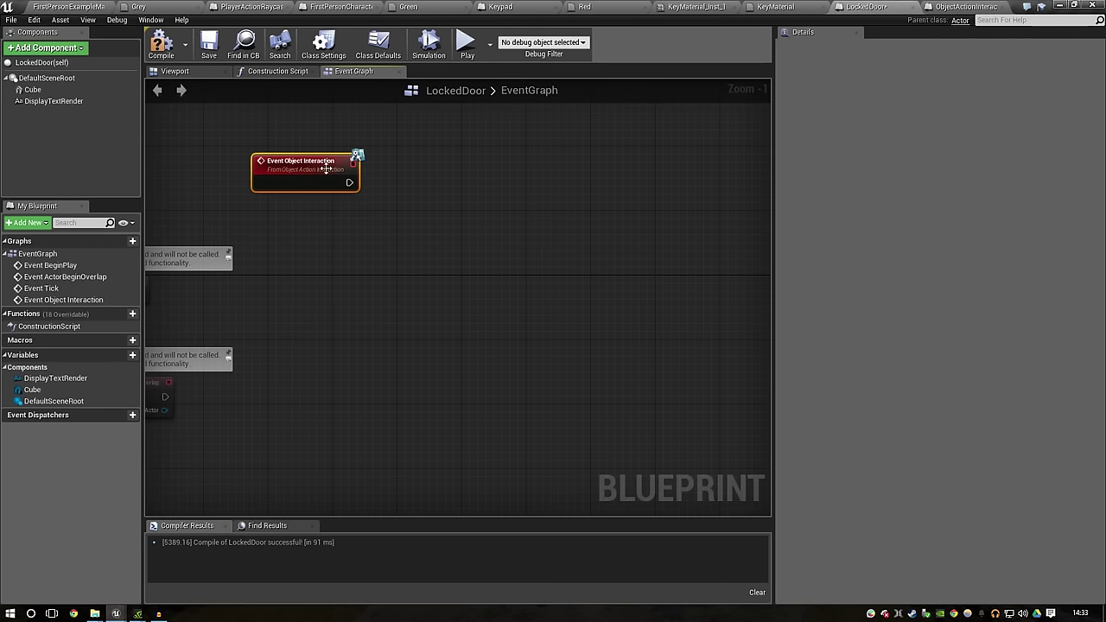
left_click(67, 6)
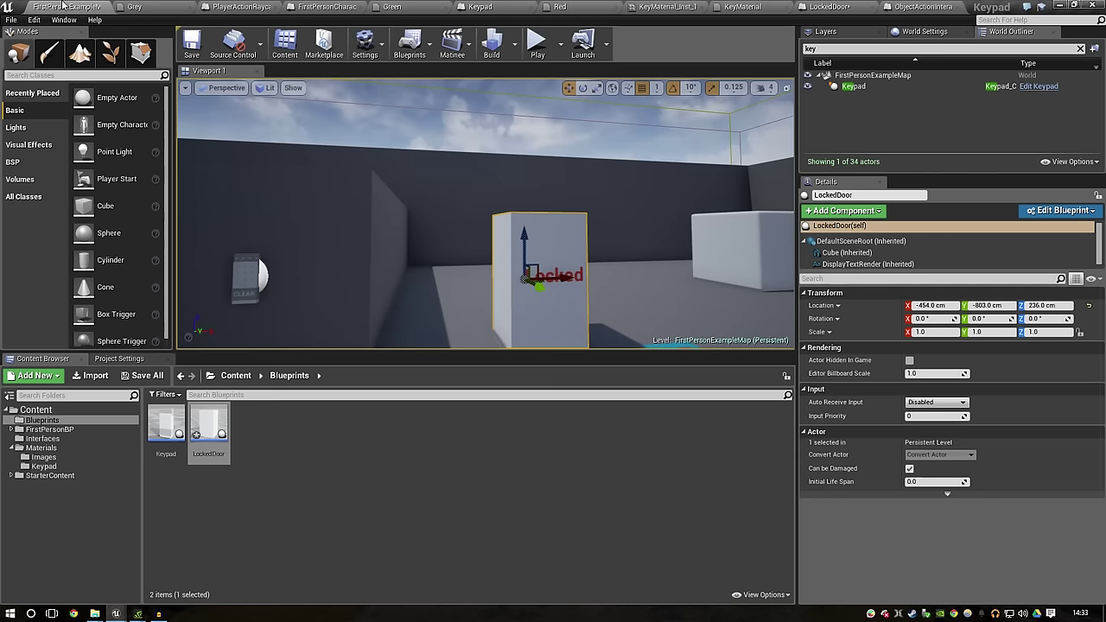
left_click(249, 276)
left_click(1062, 211)
left_click(951, 225)
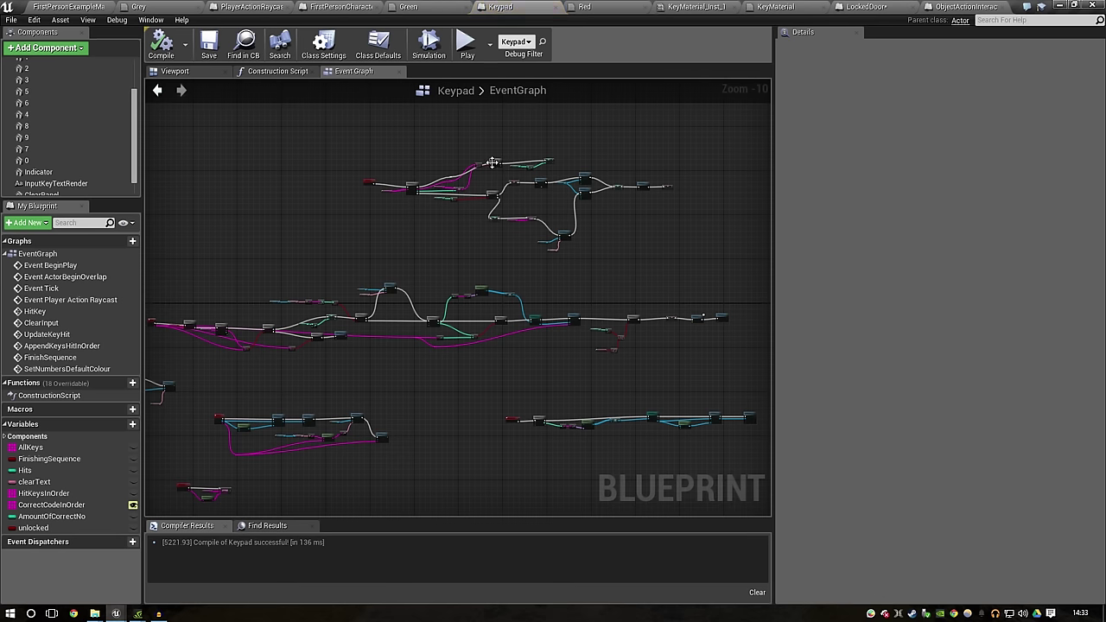
left_click(645, 7)
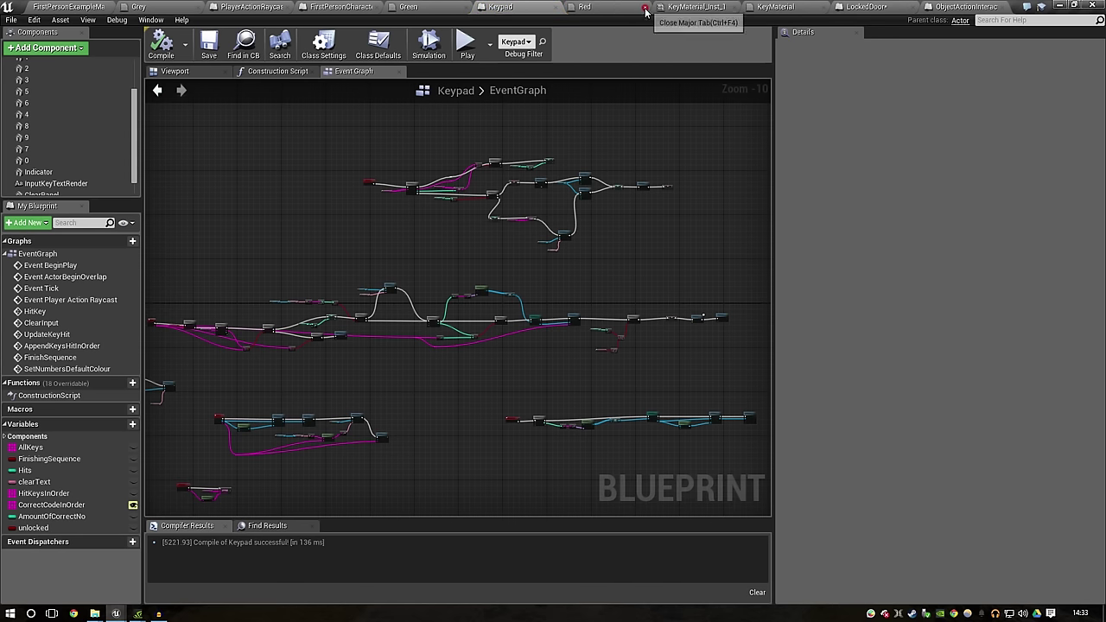
left_click(601, 325)
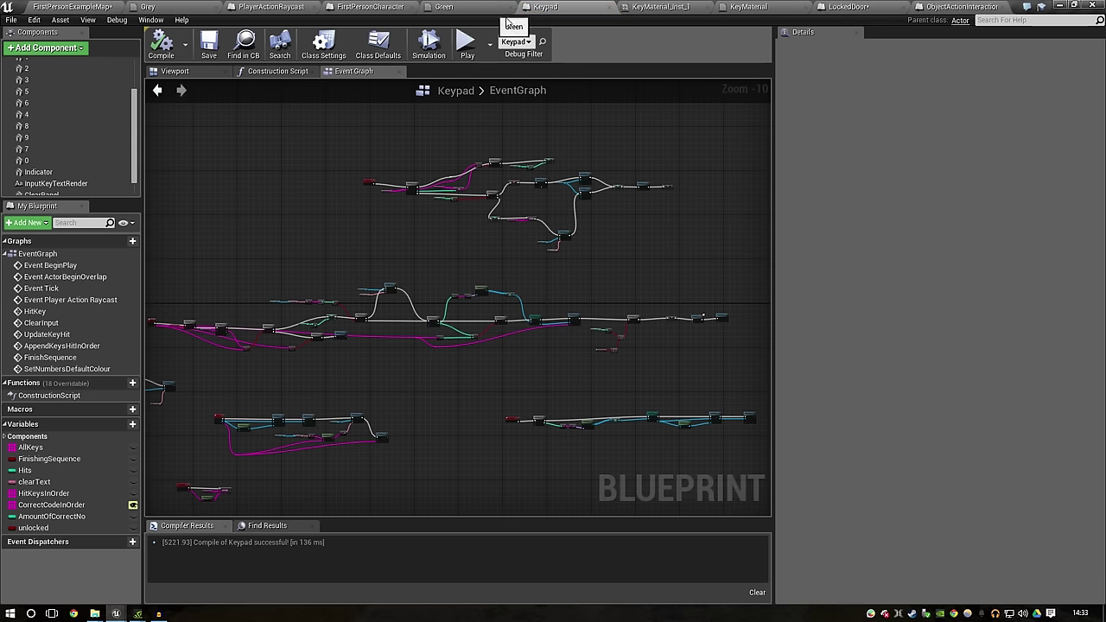
left_click(511, 7)
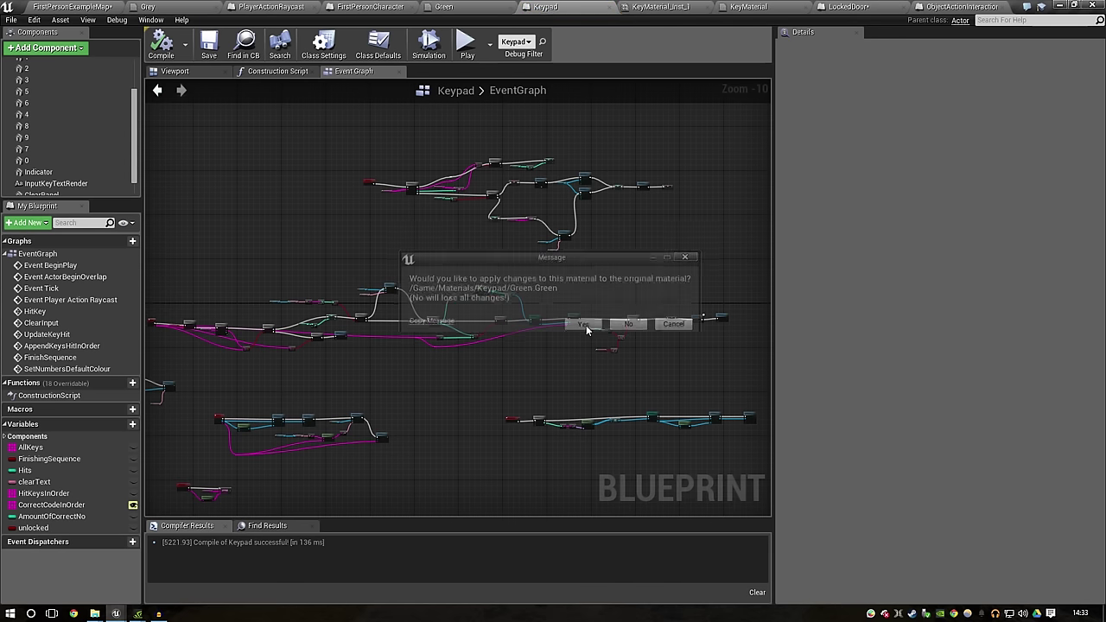
left_click(584, 325)
left_click(384, 11)
left_click(455, 6)
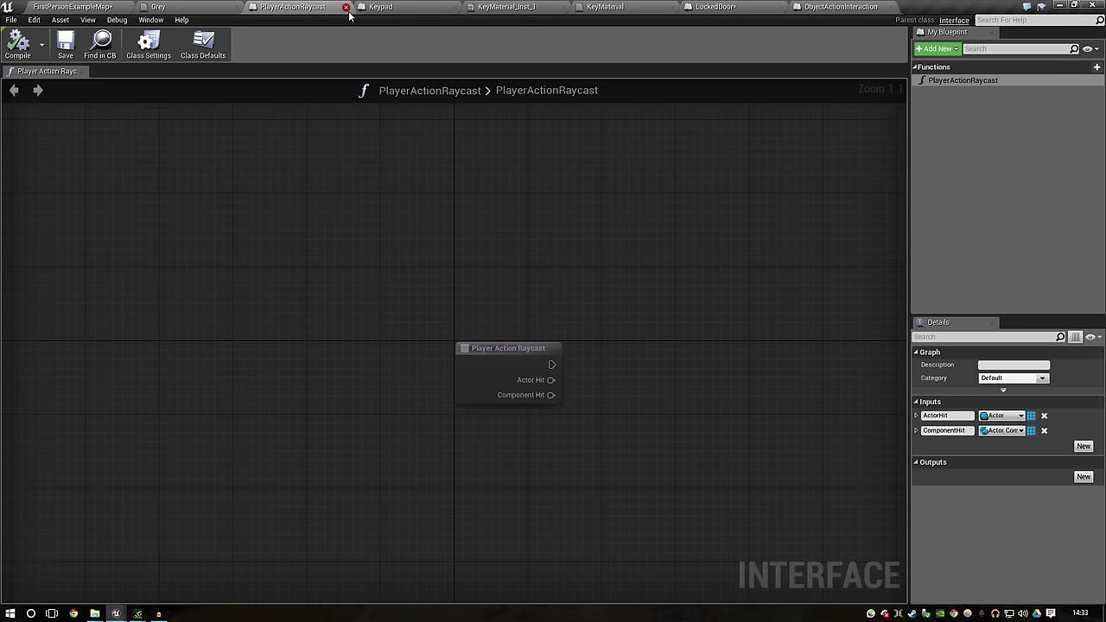
left_click(346, 7)
left_click(236, 7)
left_click(585, 326)
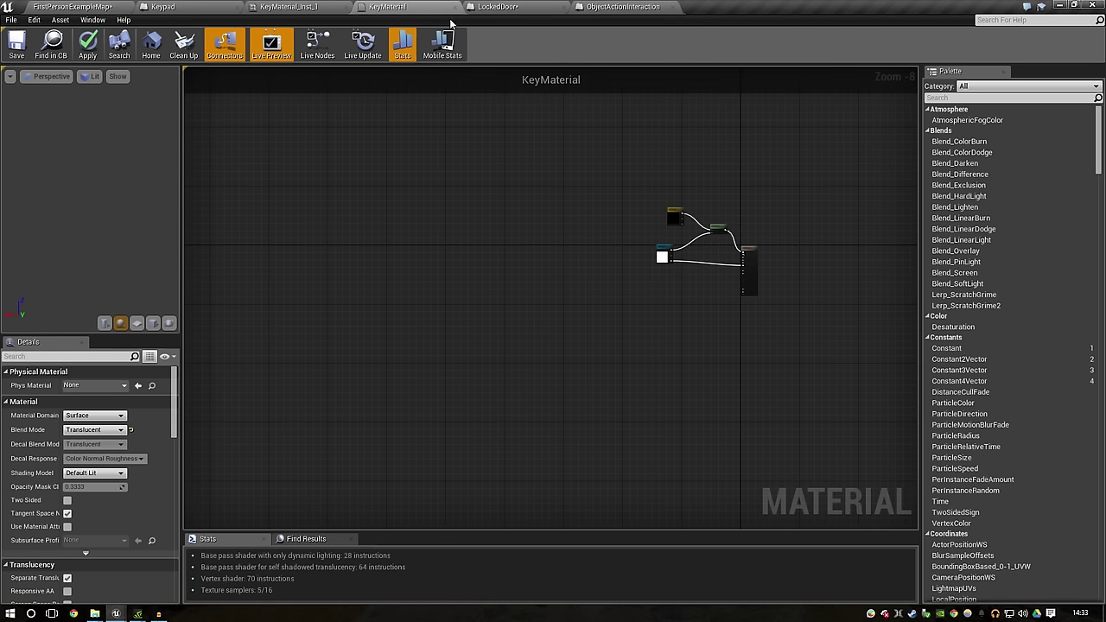
left_click(455, 7)
left_click(587, 324)
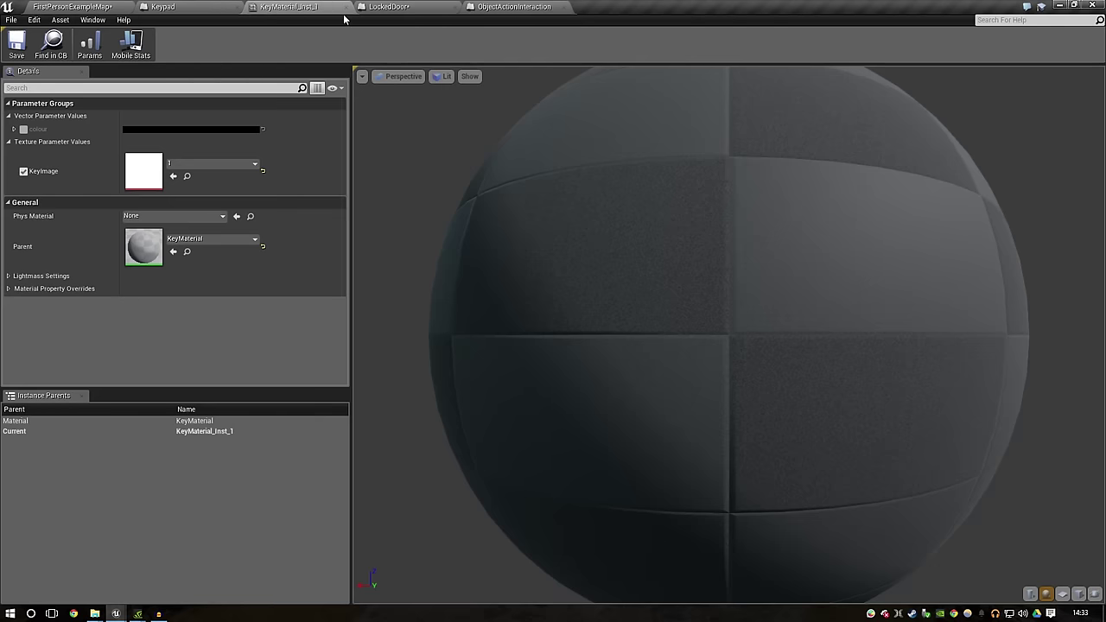
left_click(346, 7)
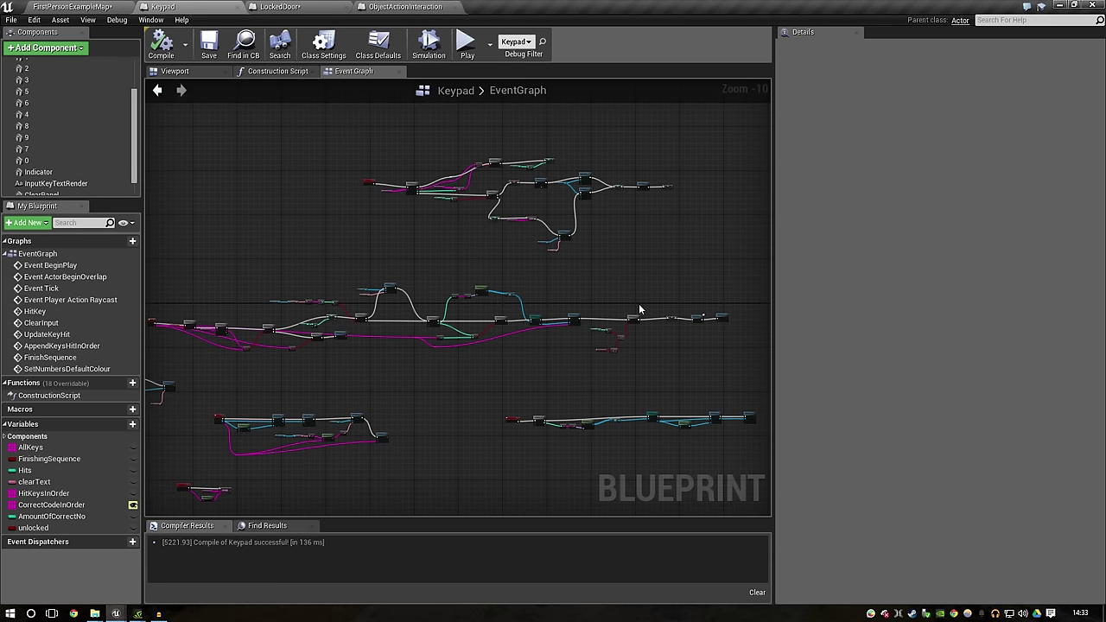
left_click(278, 73)
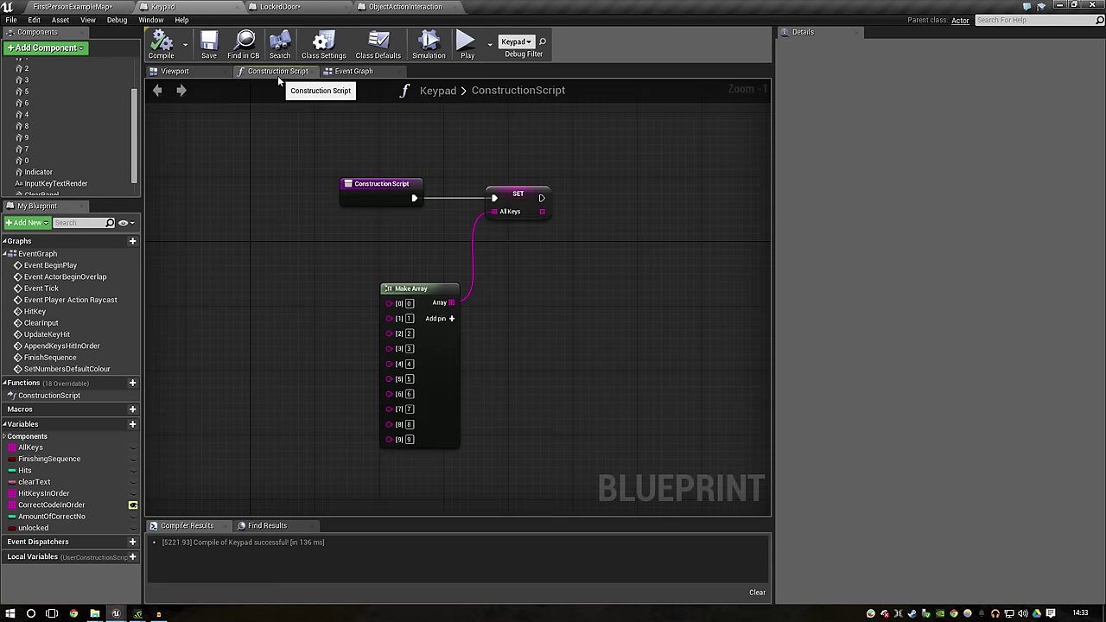
left_click(197, 74)
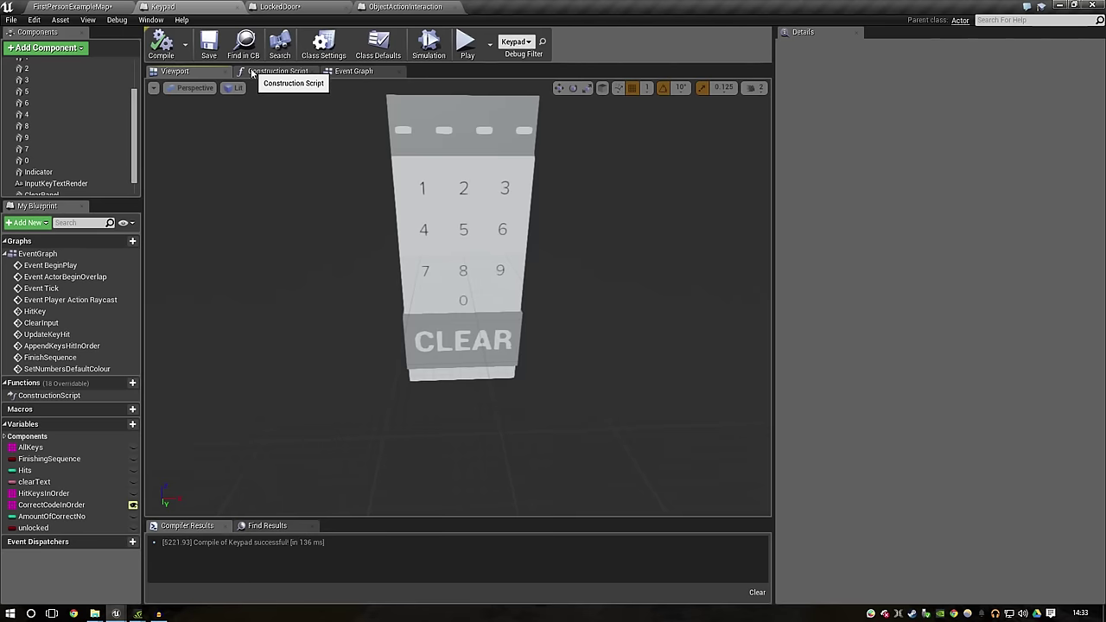
left_click(276, 72)
left_click(330, 72)
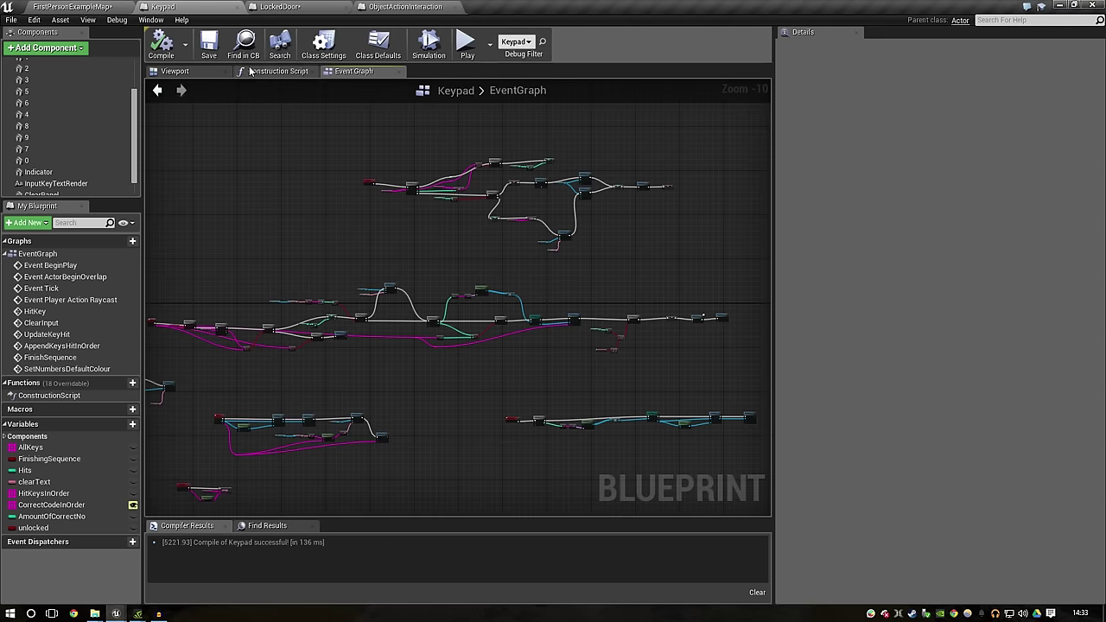
Step: Make the Keypad blueprint implement the ObjectActionInteraction interface
left_click(324, 45)
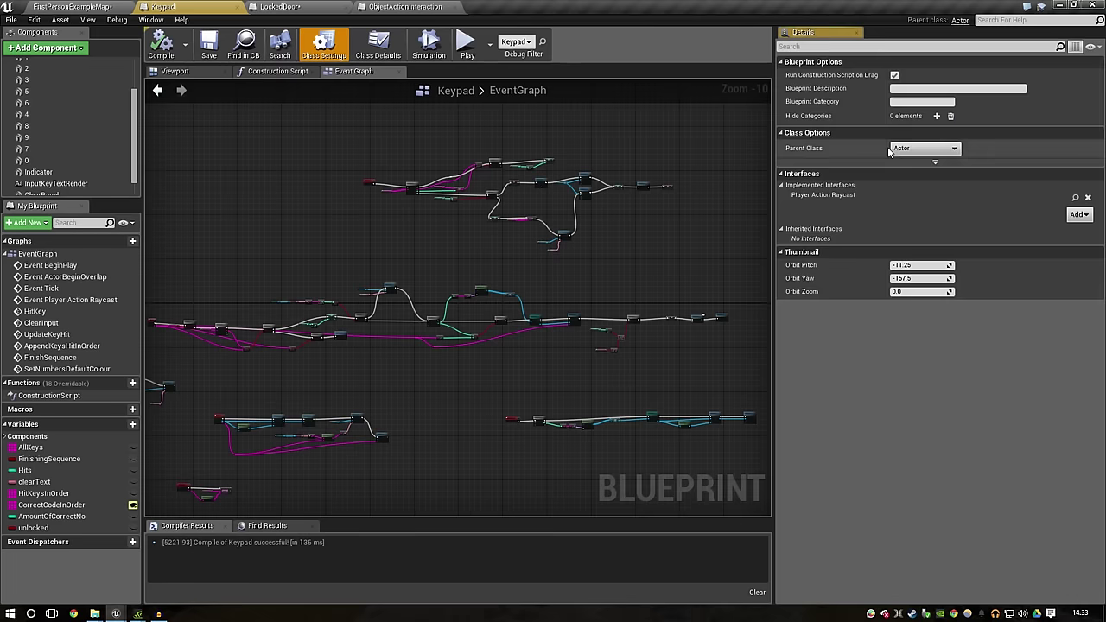
left_click(1080, 214)
type("object")
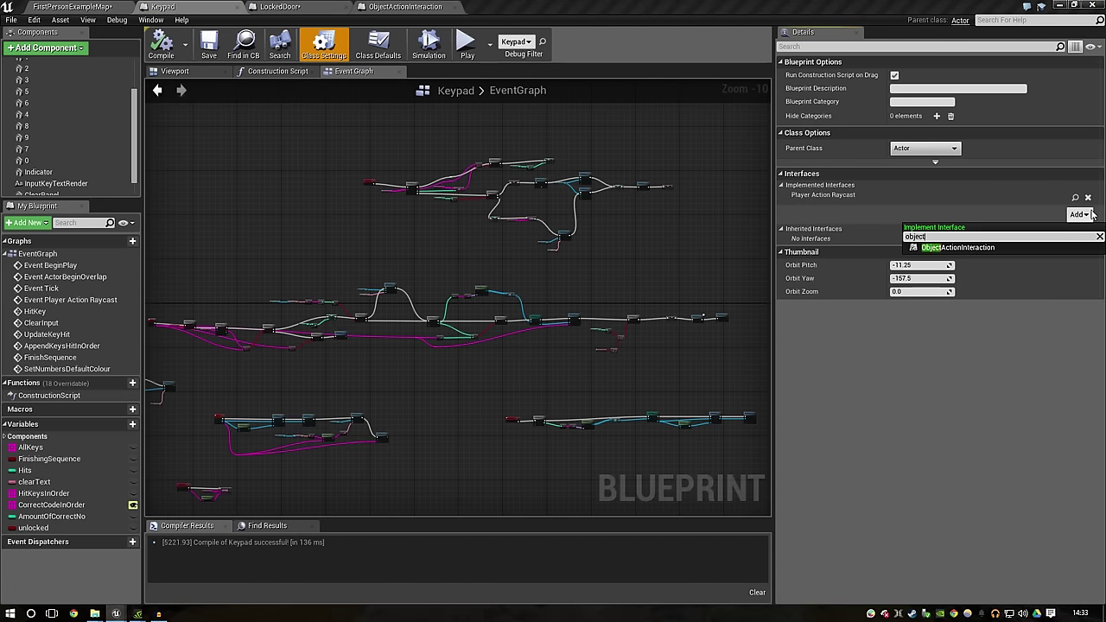
key("Return")
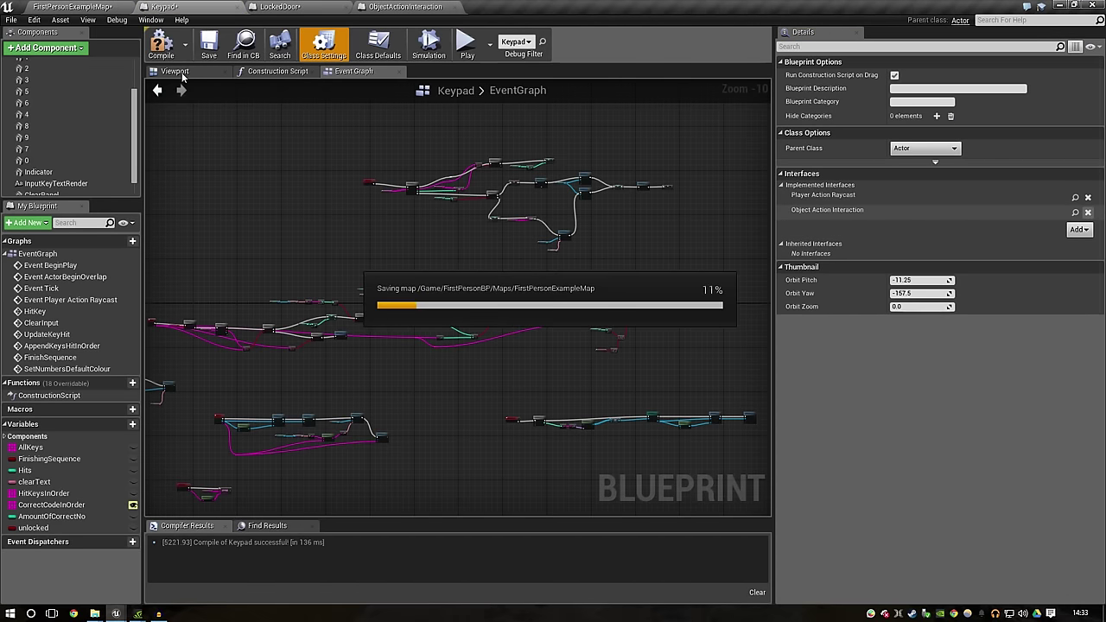
Step: Create a new Keypad variable named ActorToUnlock
left_click(132, 424)
type("ActorToUnlo")
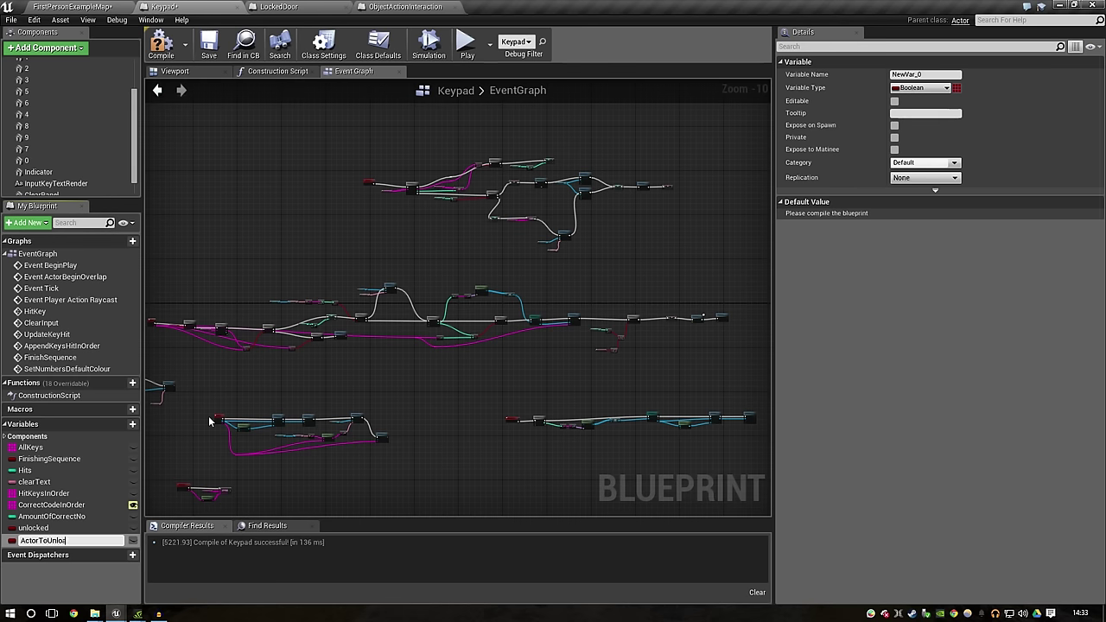
type("ack")
key("Return")
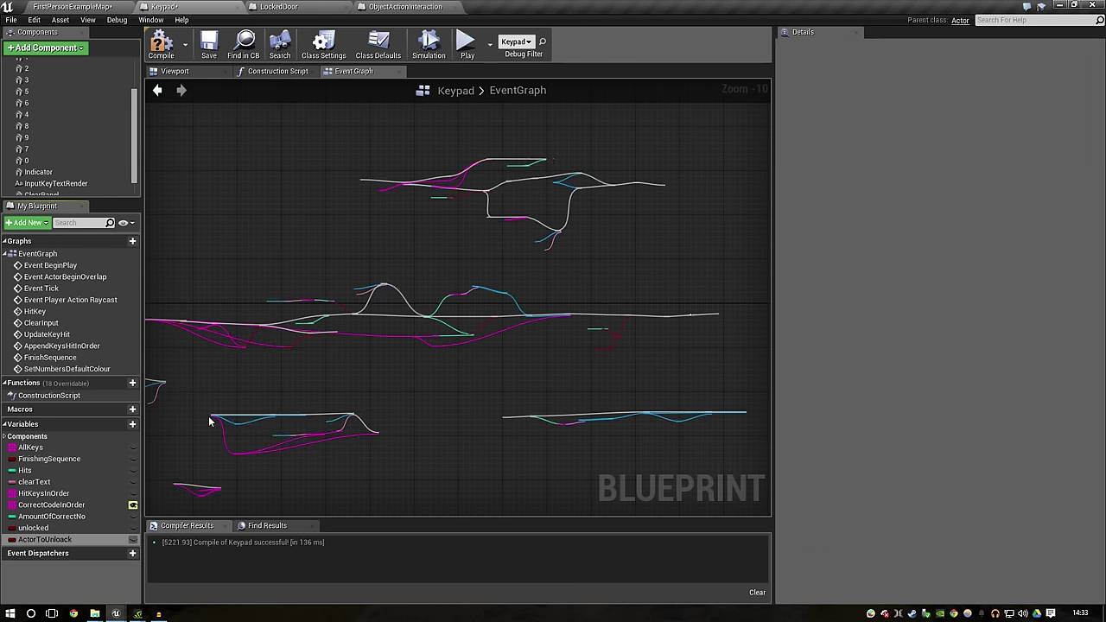
left_click(943, 75)
key("BackSpace")
key("BackSpace")
type("ck")
key("Return")
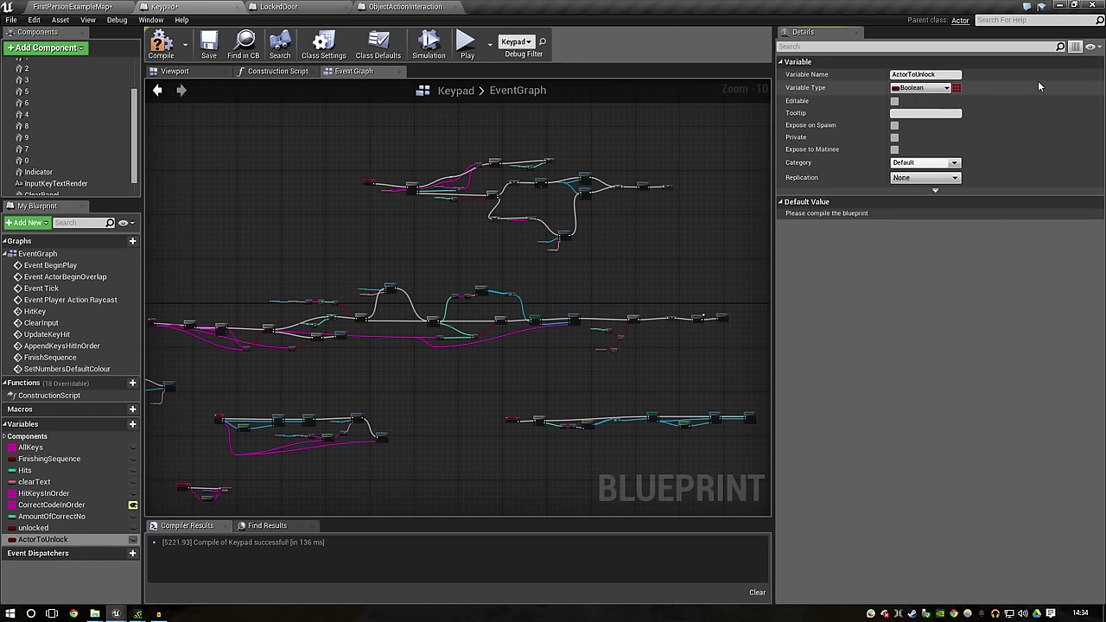
Step: Make ActorToUnlock an editable Actor reference and compile the Keypad blueprint
left_click(923, 89)
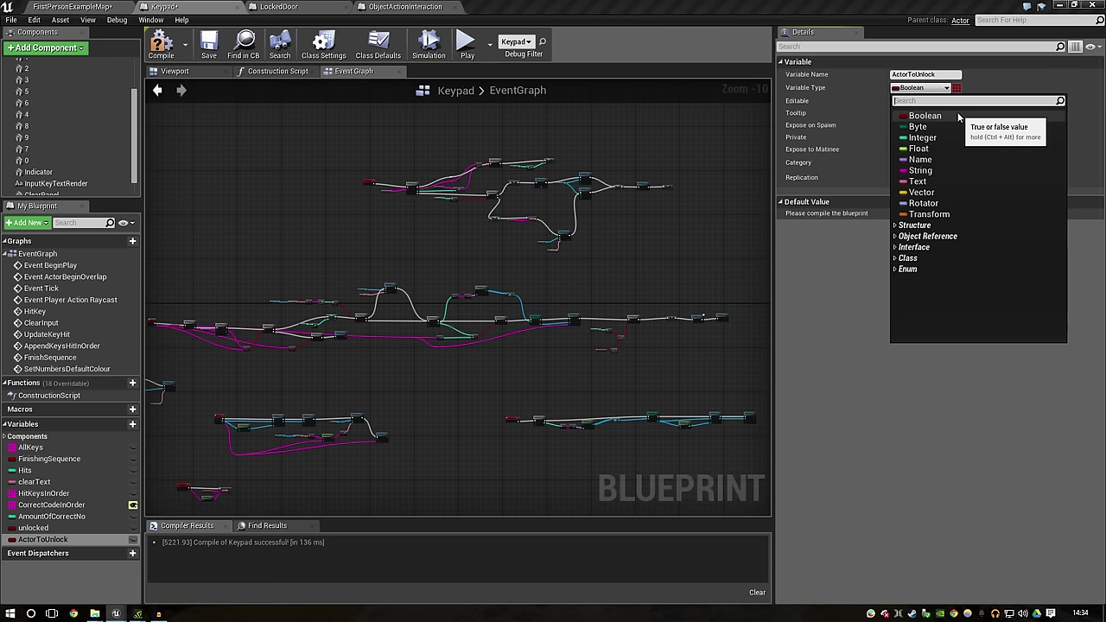
type("actor")
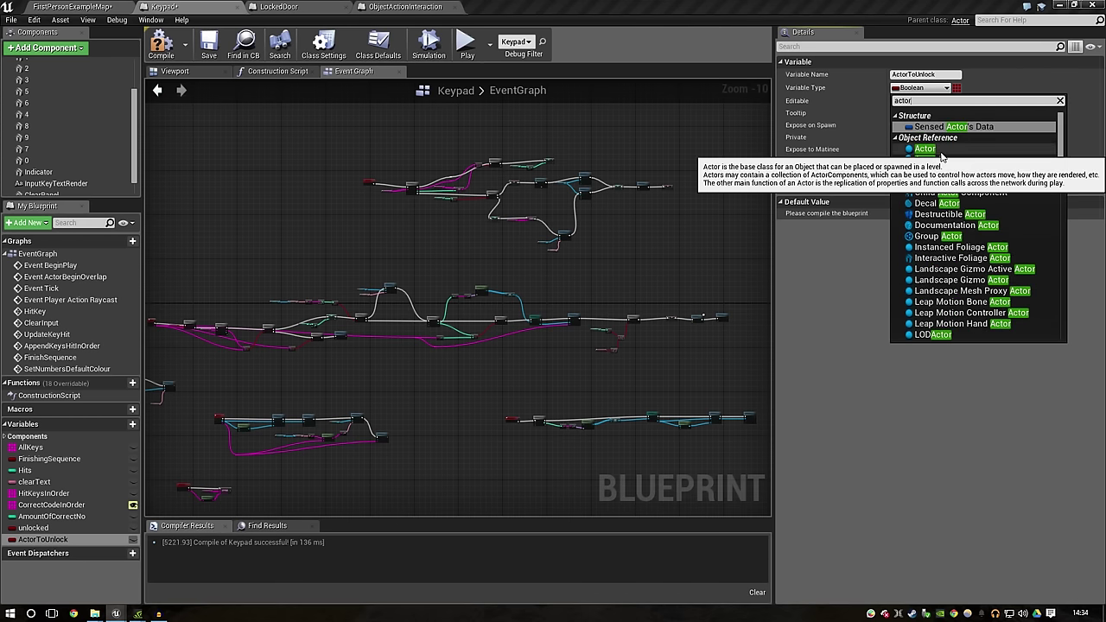
left_click(925, 170)
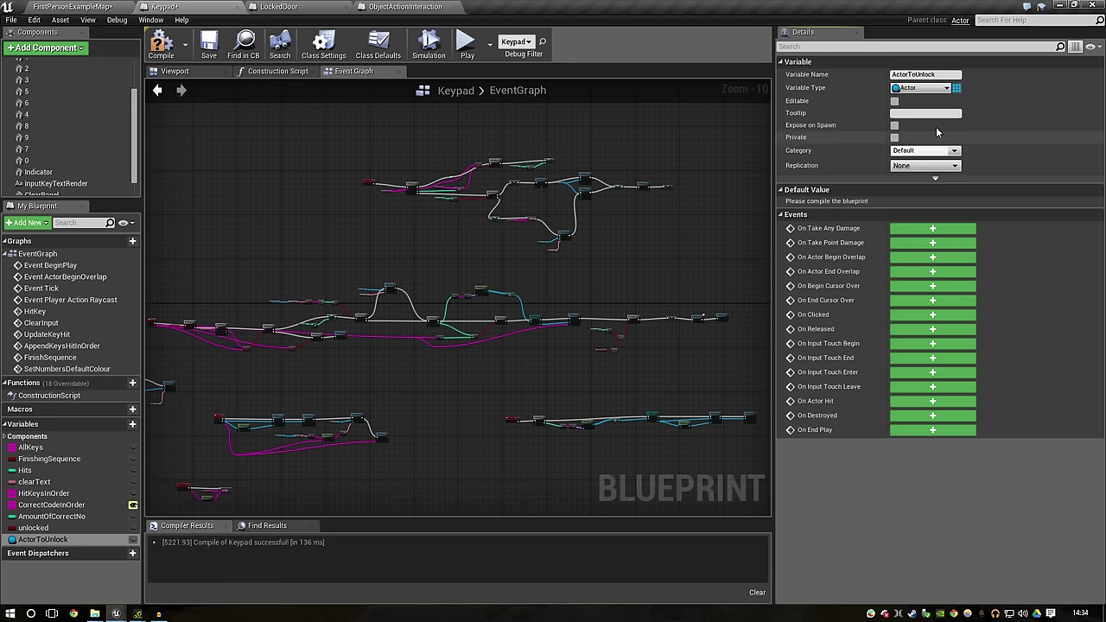
left_click(161, 43)
left_click(130, 540)
left_click(161, 43)
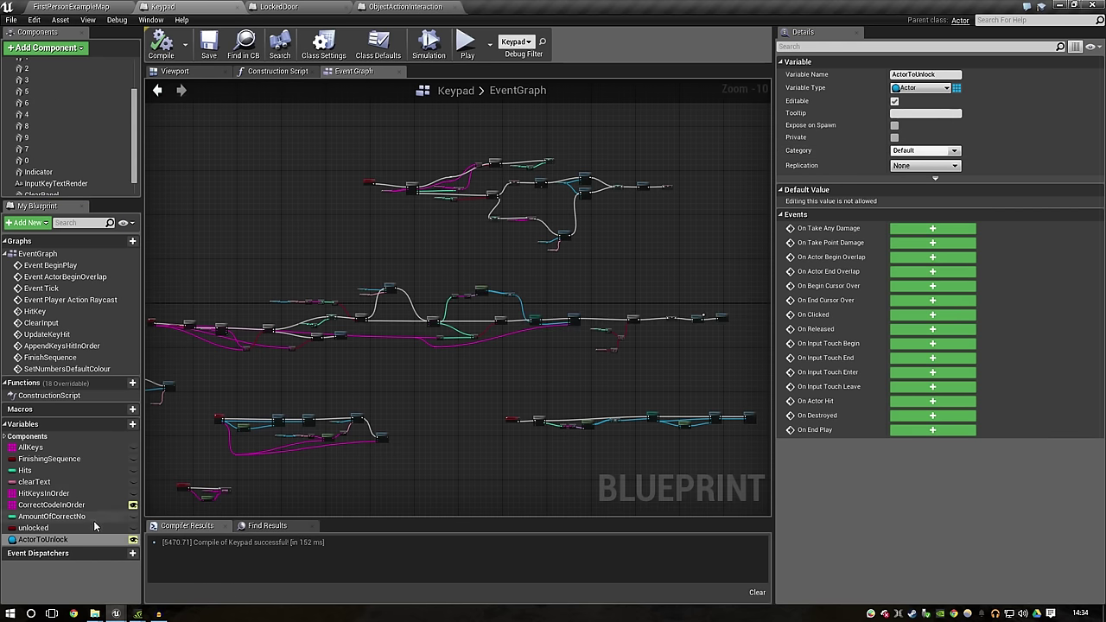
Step: Select the Print String and Set Material nodes in the Keypad graph
scroll(604, 159, "up", 5)
scroll(603, 159, "up", 2)
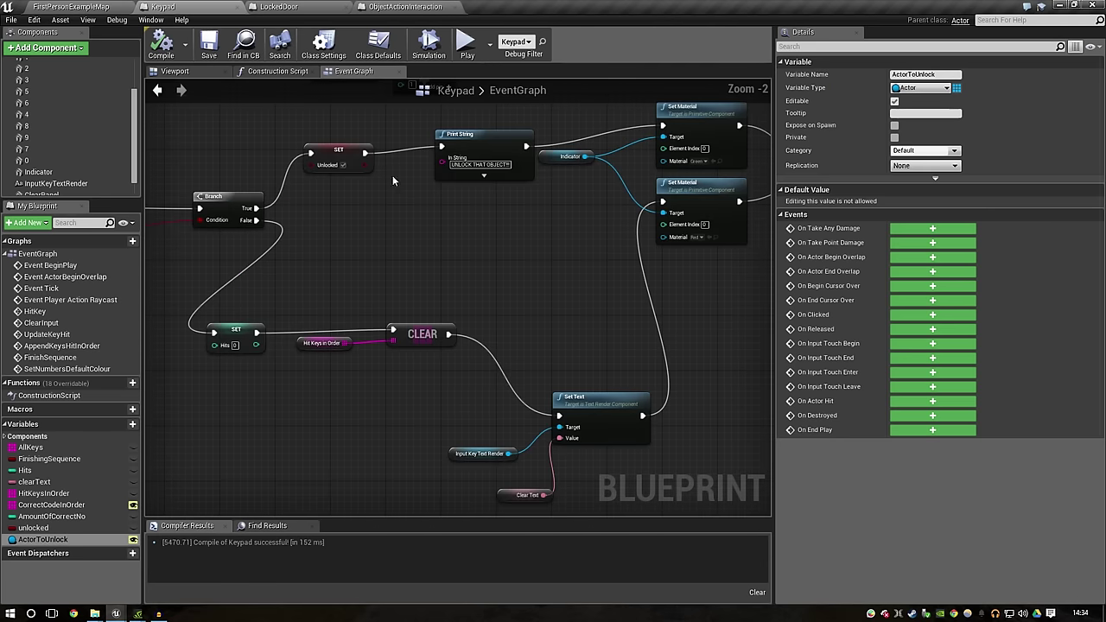
right_click_drag(601, 238, 379, 322)
scroll(379, 323, "up", 1)
scroll(379, 323, "down", 1)
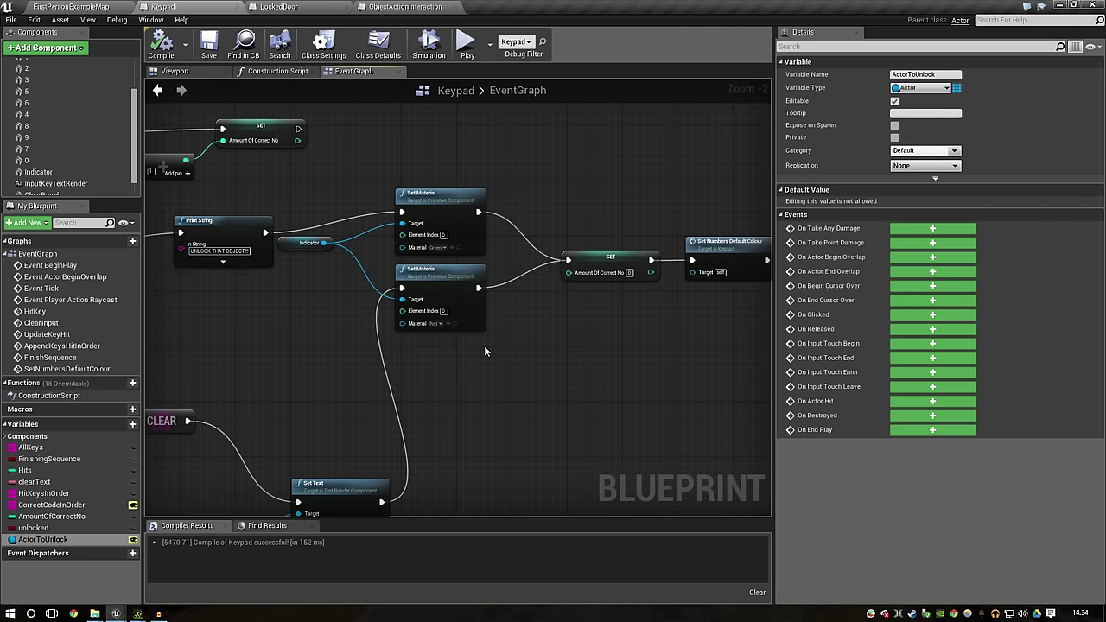
scroll(663, 337, "down", 1)
left_click_drag(332, 344, 559, 249)
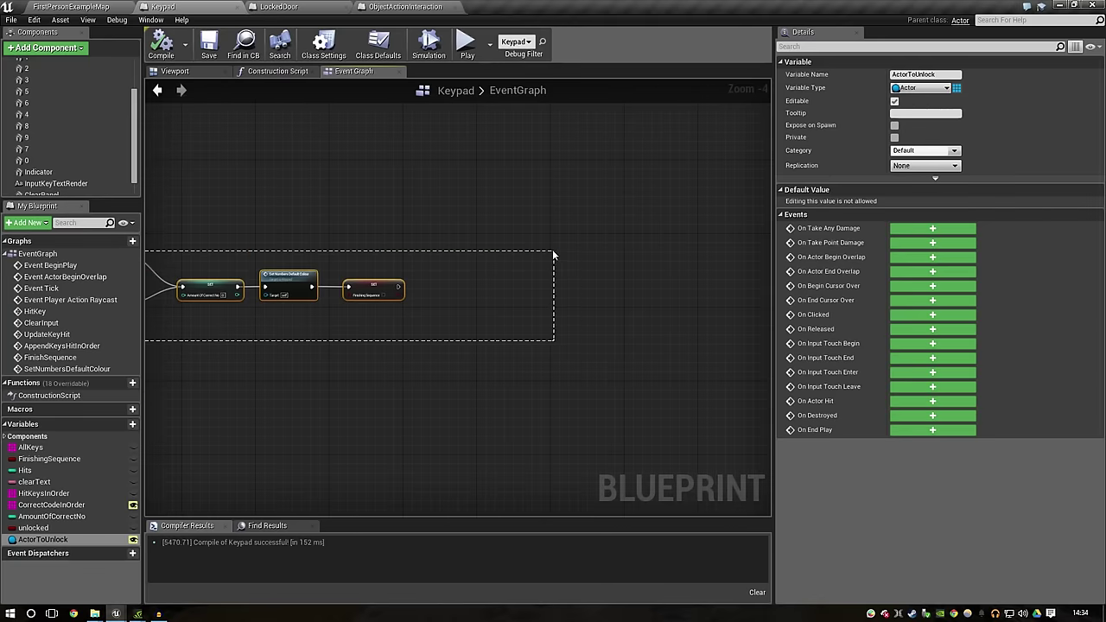
Step: Shift the selected nodes right and add an ActorToUnlock getter to the graph
left_click_drag(347, 274, 521, 274)
scroll(446, 274, "up", 1)
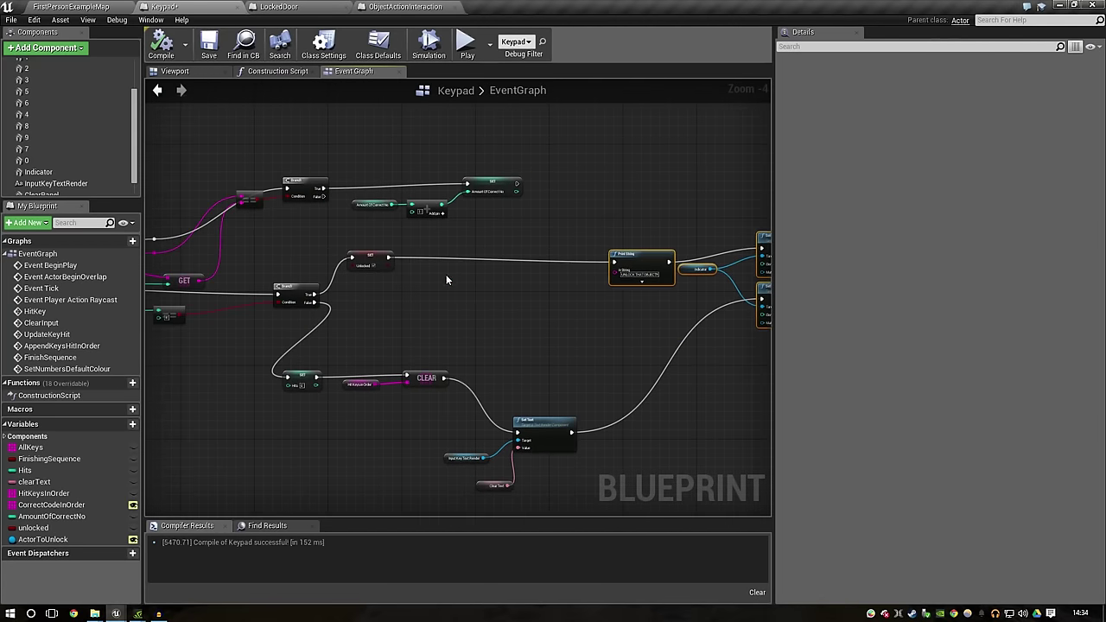
right_click(464, 271)
left_click(388, 278)
scroll(388, 279, "up", 1)
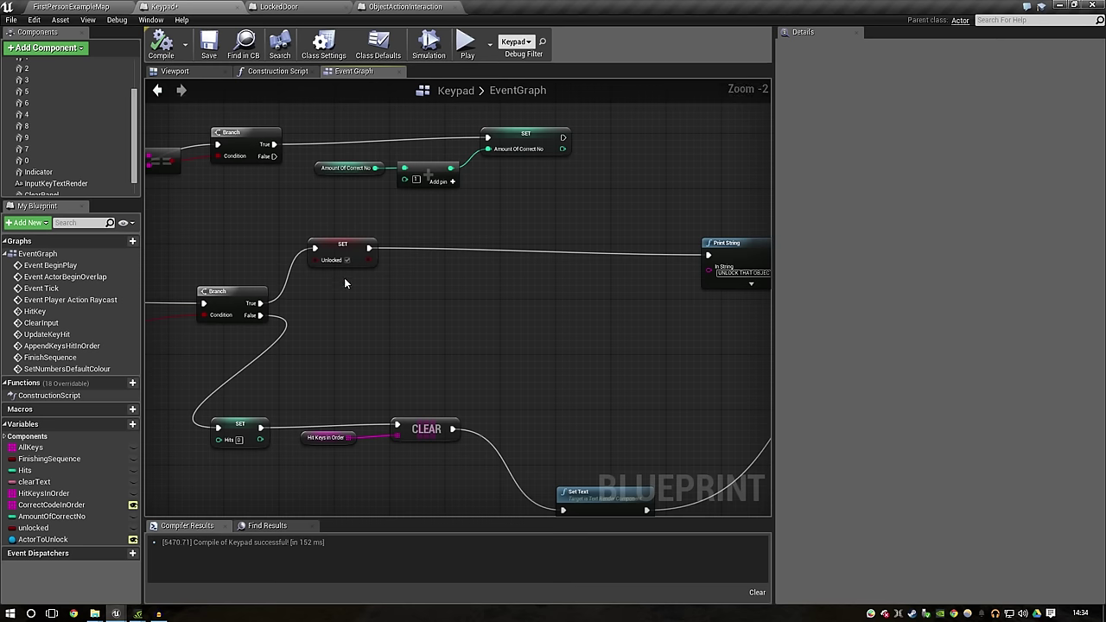
left_click_drag(43, 539, 401, 322)
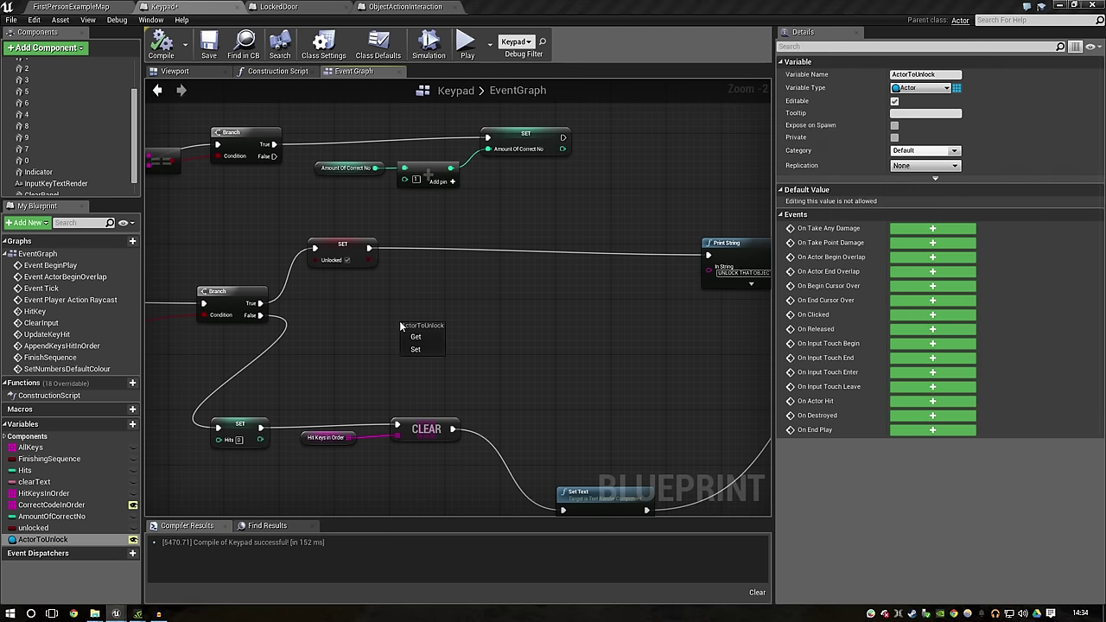
left_click(435, 343)
Step: Call Object Interaction on ActorToUnlock between SET Unlocked and Print String, then compile
mouse_move(449, 330)
left_mouse_down()
mouse_move(423, 330)
mouse_move(485, 290)
left_mouse_up()
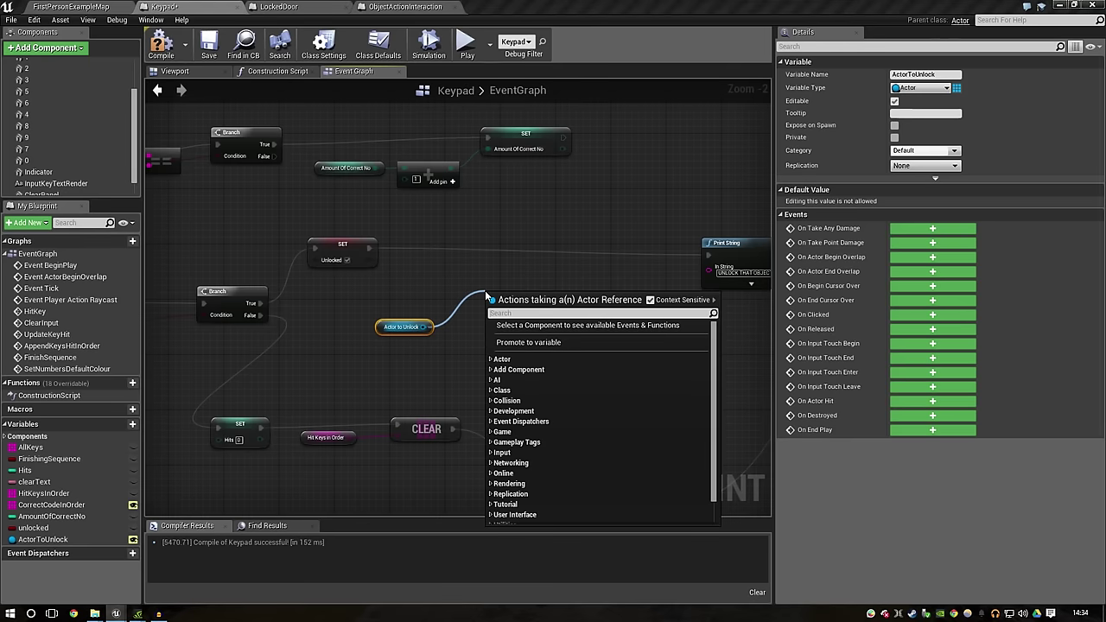
type("objec")
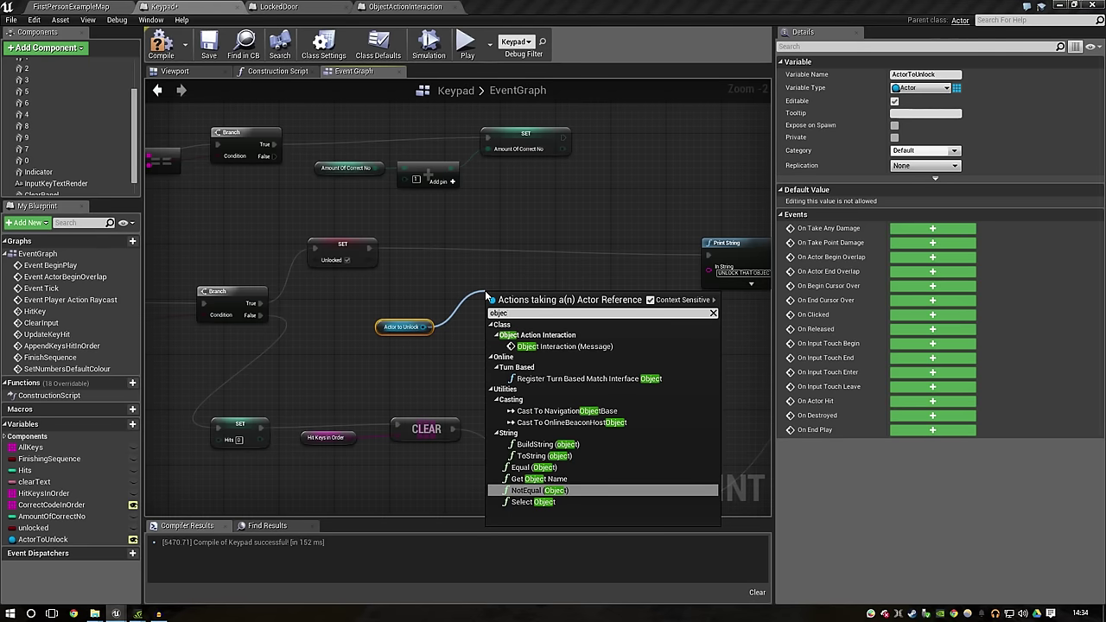
left_click(562, 346)
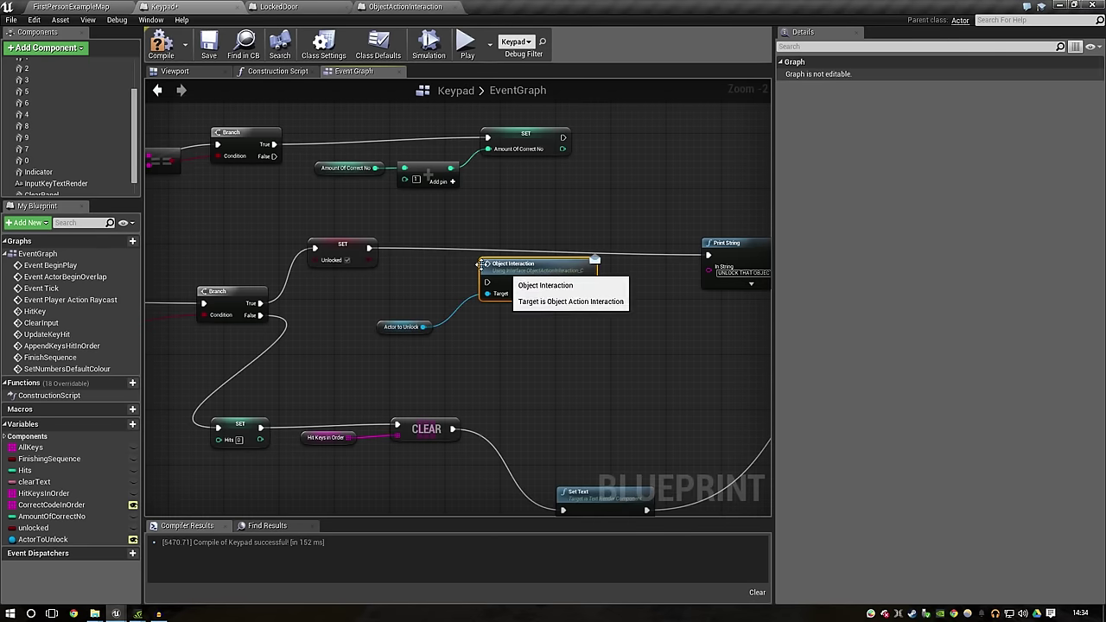
left_click_drag(367, 249, 486, 282)
left_click_drag(589, 282, 709, 255)
left_click_drag(557, 276, 564, 241)
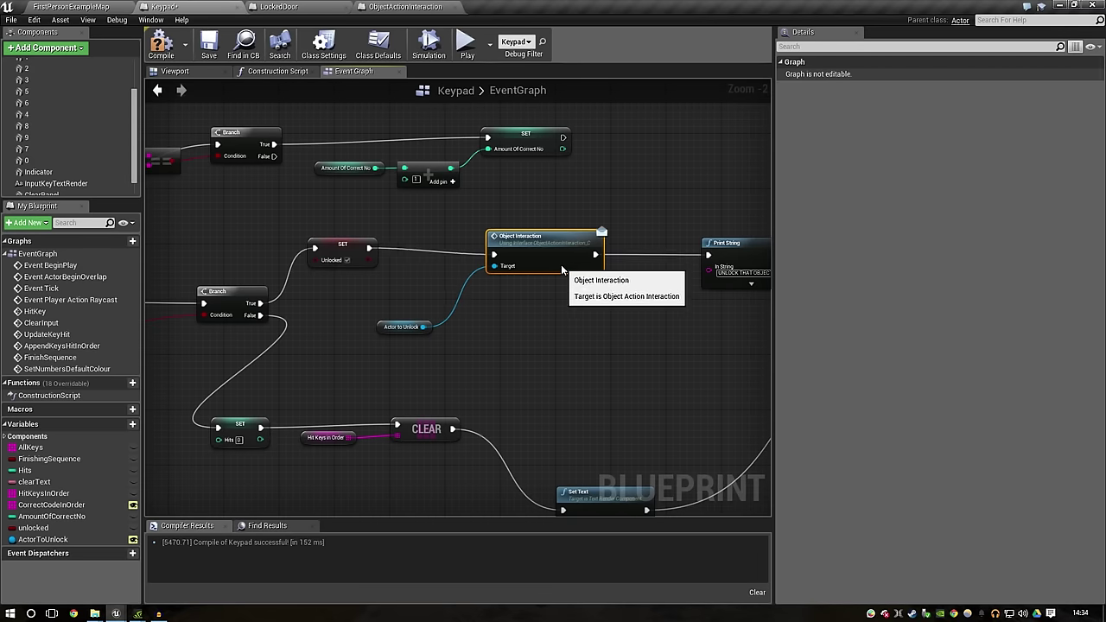
left_click_drag(402, 328, 422, 265)
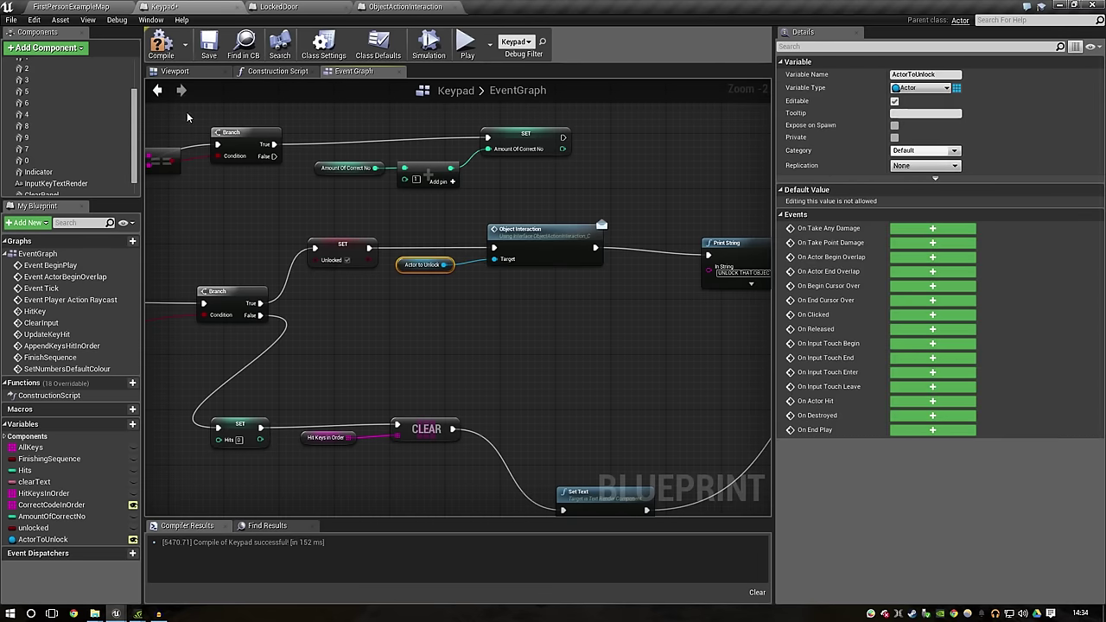
left_click(161, 43)
Step: In LockedDoor's graph, add a Set Text node for DisplayTextRender and compile
left_click(405, 6)
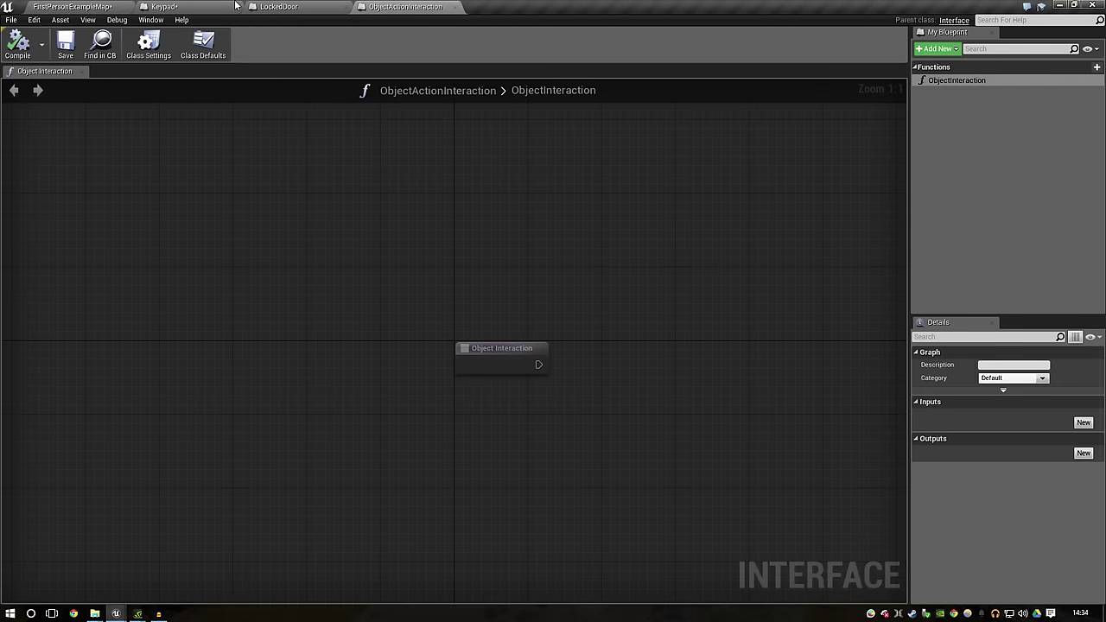
left_click(278, 6)
left_click_drag(293, 172, 325, 245)
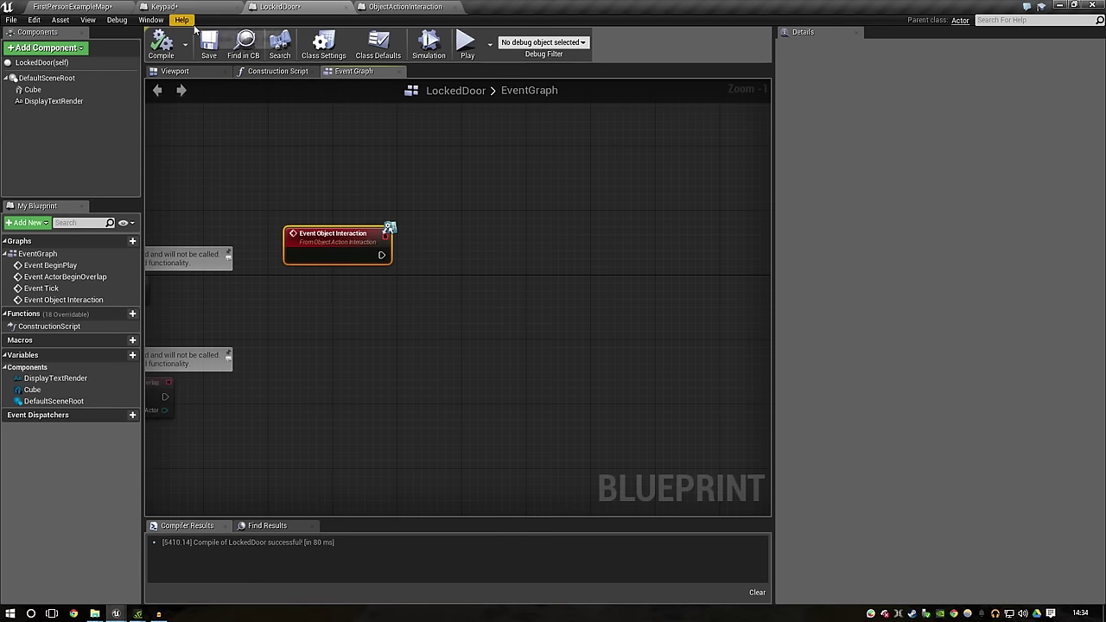
left_click(161, 43)
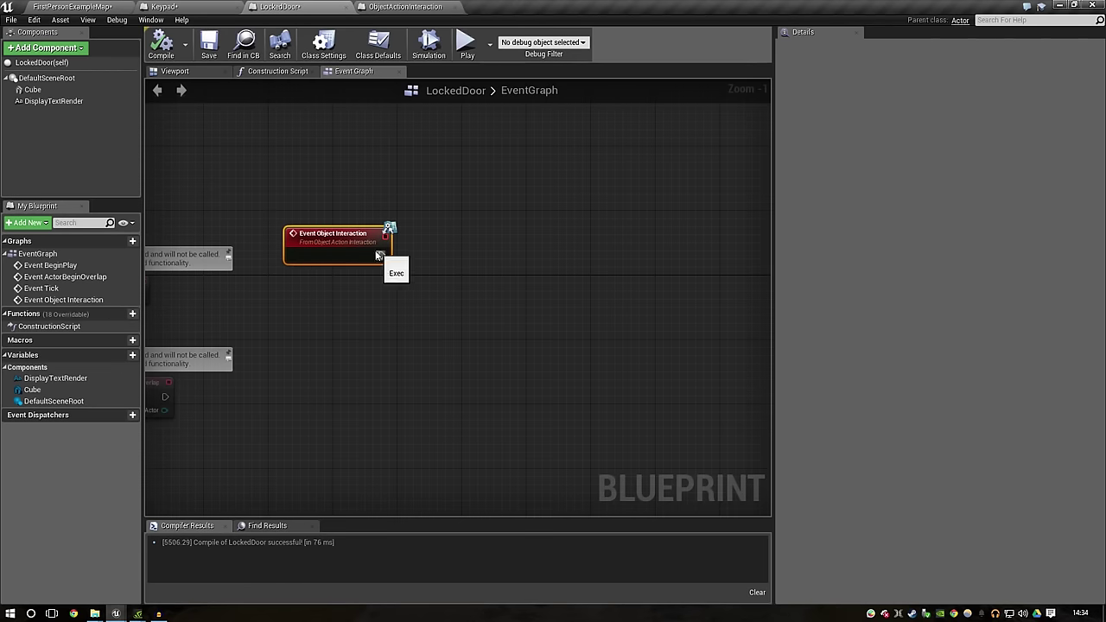
left_click_drag(378, 255, 396, 182)
mouse_move(53, 101)
left_mouse_down()
mouse_move(450, 222)
mouse_move(480, 260)
mouse_move(551, 208)
left_mouse_up()
type("s")
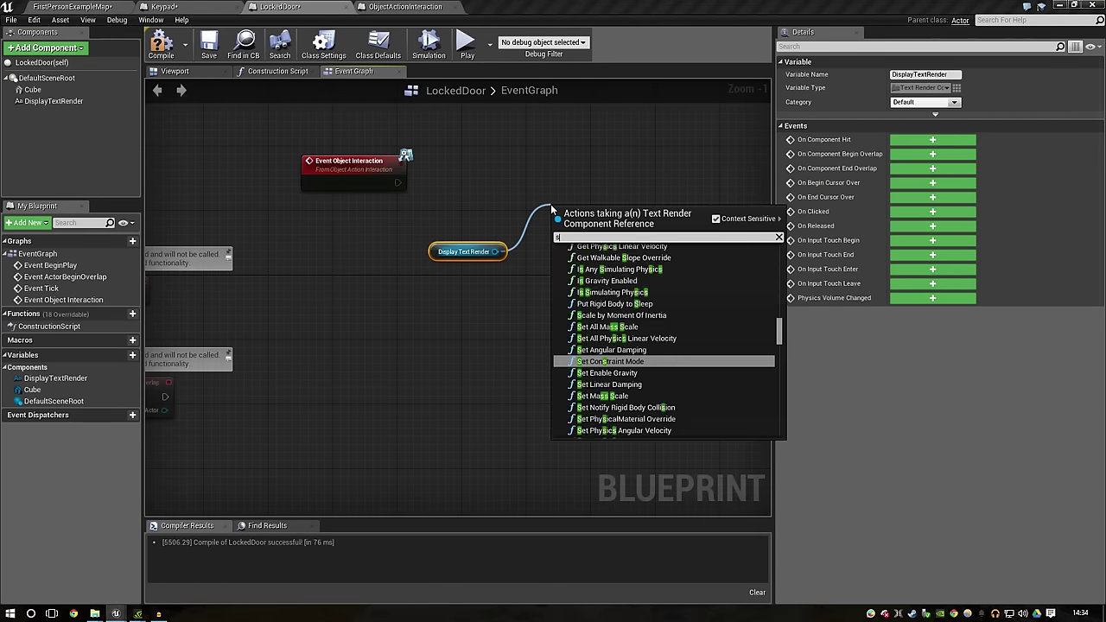
type("et text")
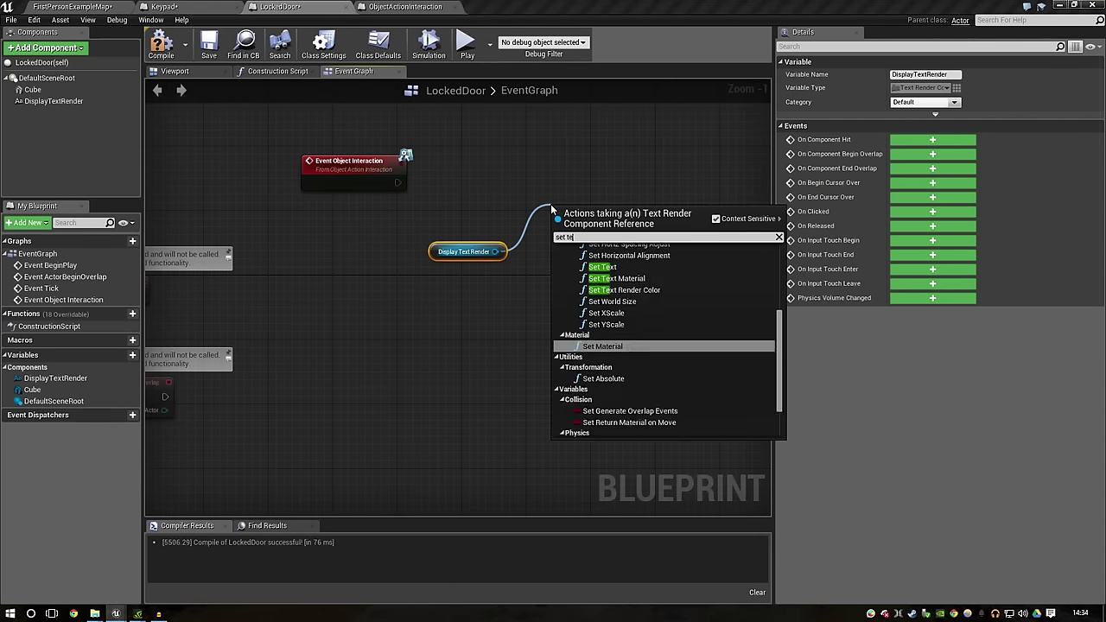
key("Return")
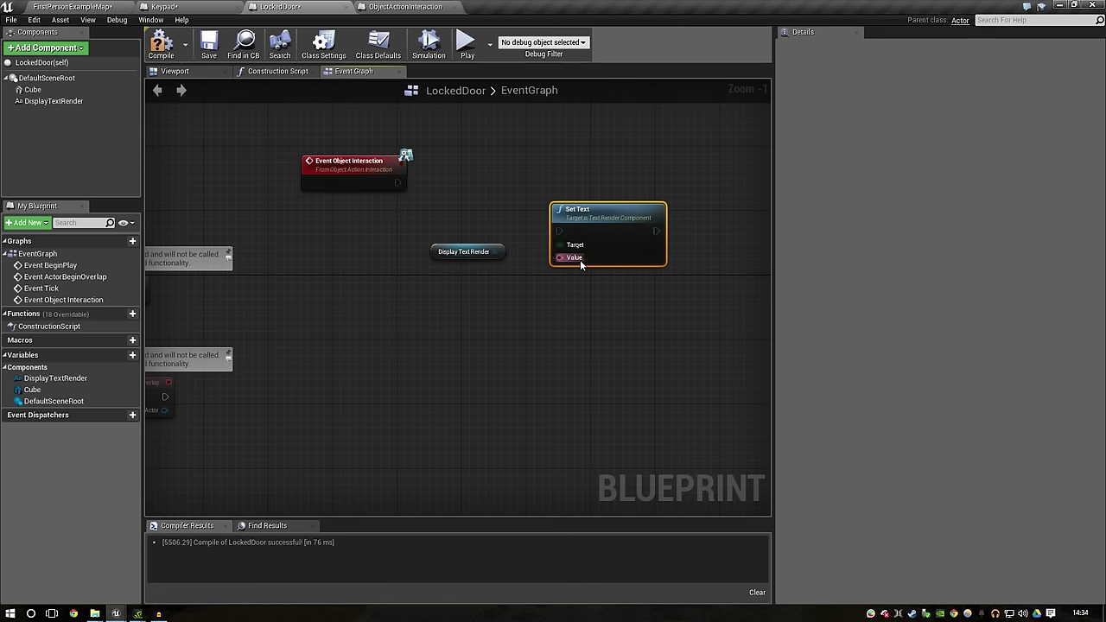
left_click(162, 53)
Step: Feed a Make Literal String 'UNLOCKED!' into Set Text, triggered by Event Object Interaction
left_click_drag(560, 257, 574, 259)
right_click(493, 304)
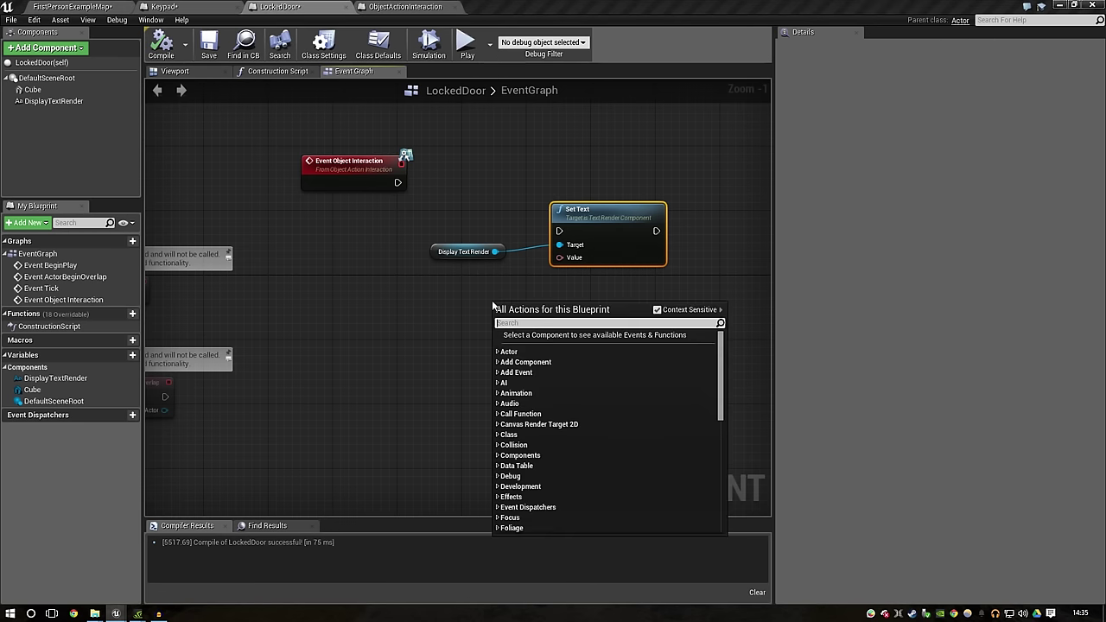
type("make string")
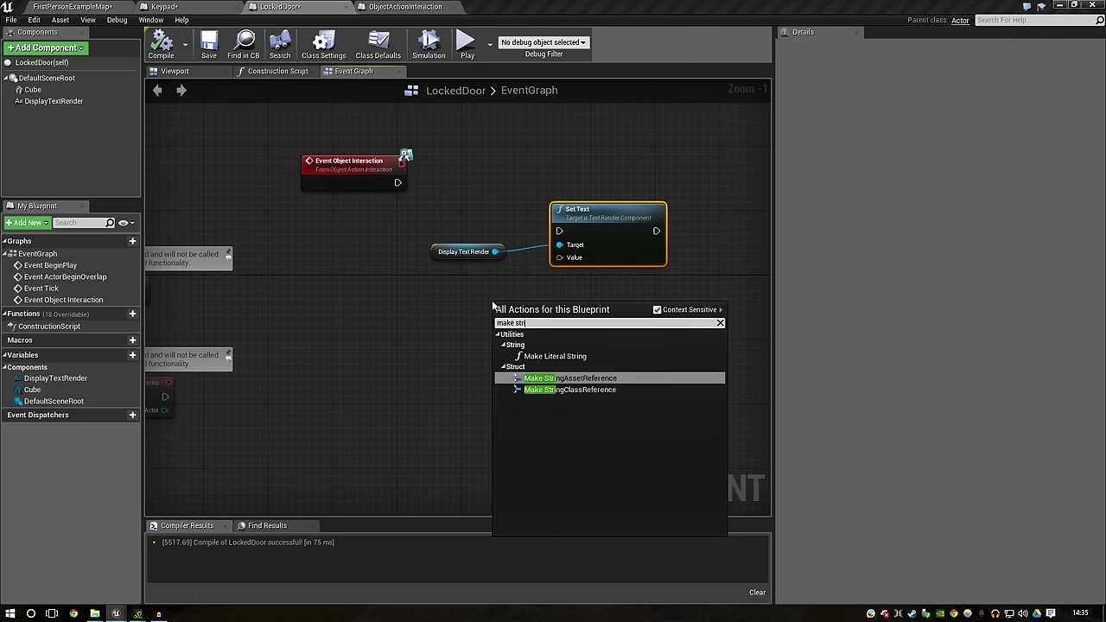
key("Return")
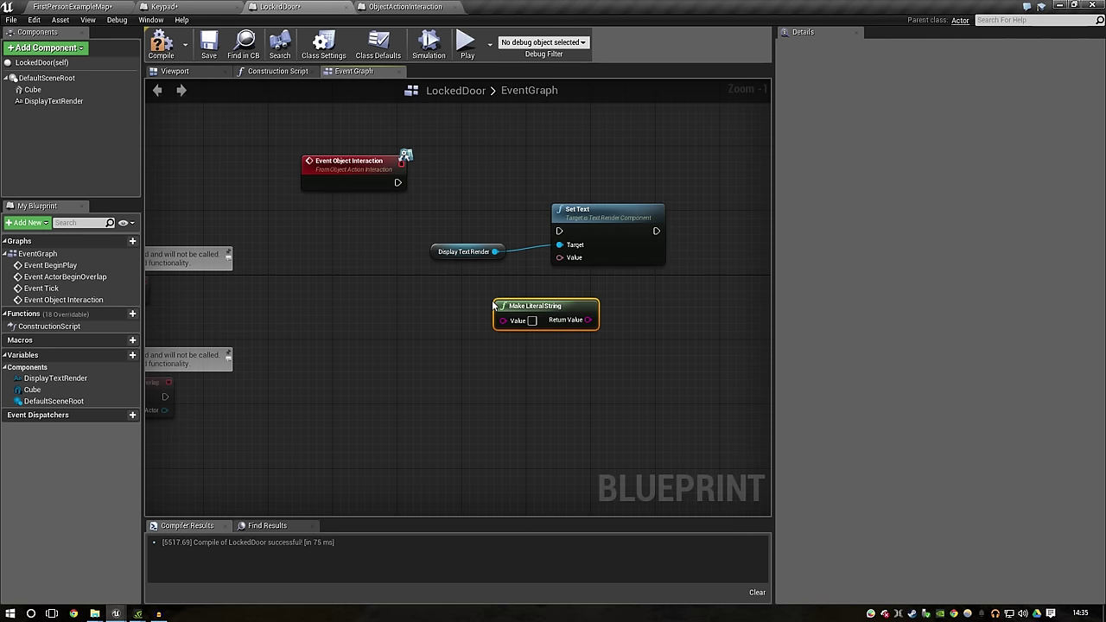
mouse_move(588, 311)
left_mouse_down()
mouse_move(443, 311)
mouse_move(560, 258)
left_mouse_up()
left_click_drag(459, 274, 545, 335)
left_click(386, 321)
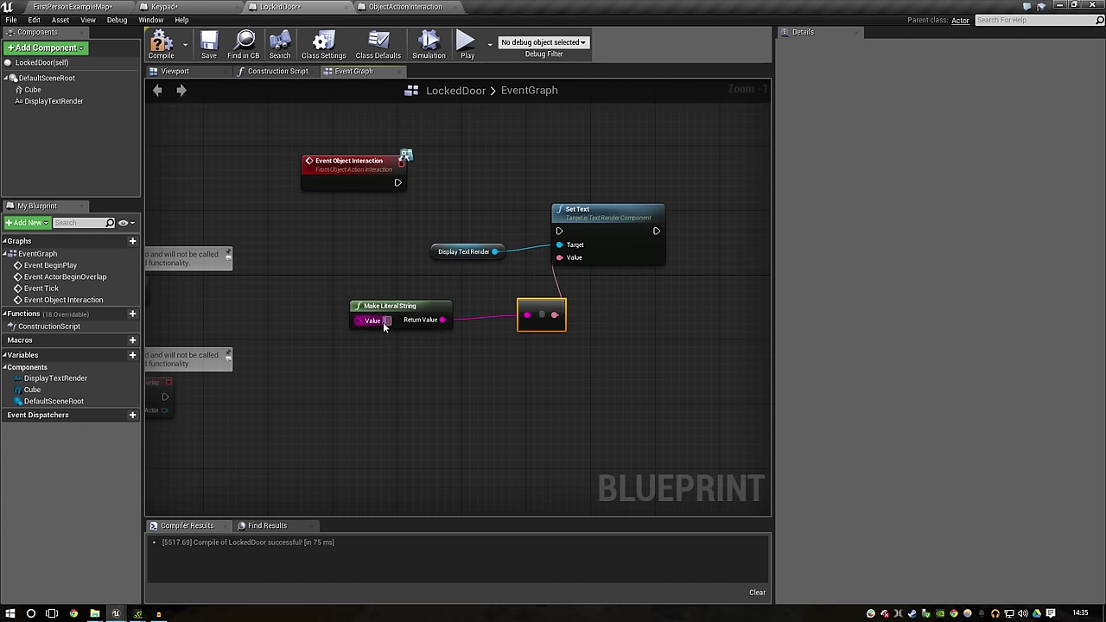
type("UNLOCKED!")
left_click(580, 343)
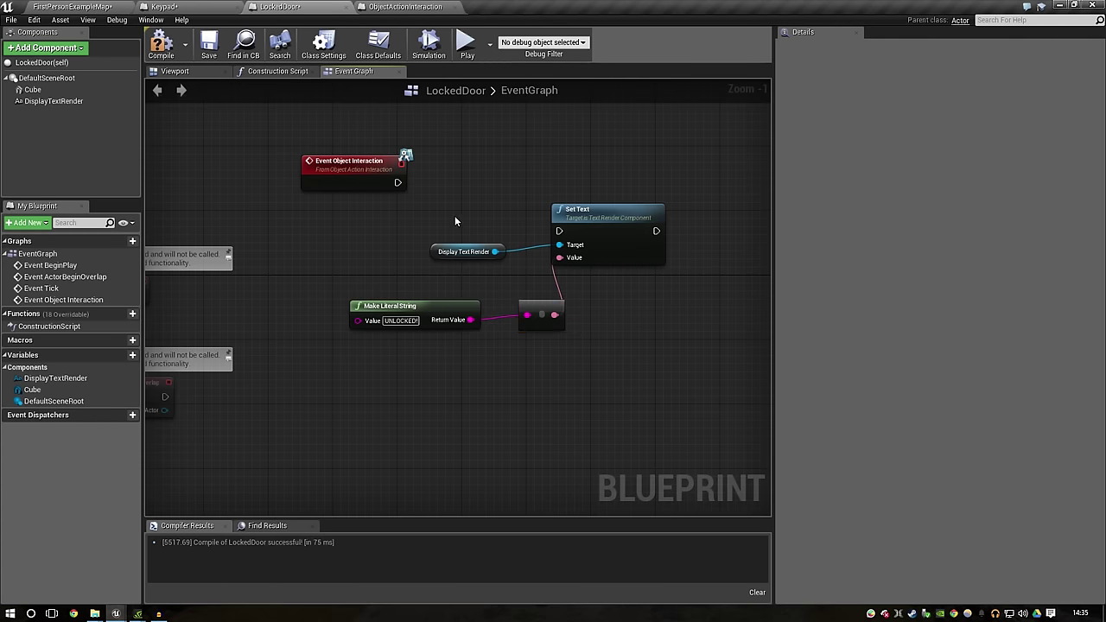
right_click_drag(598, 296, 483, 292)
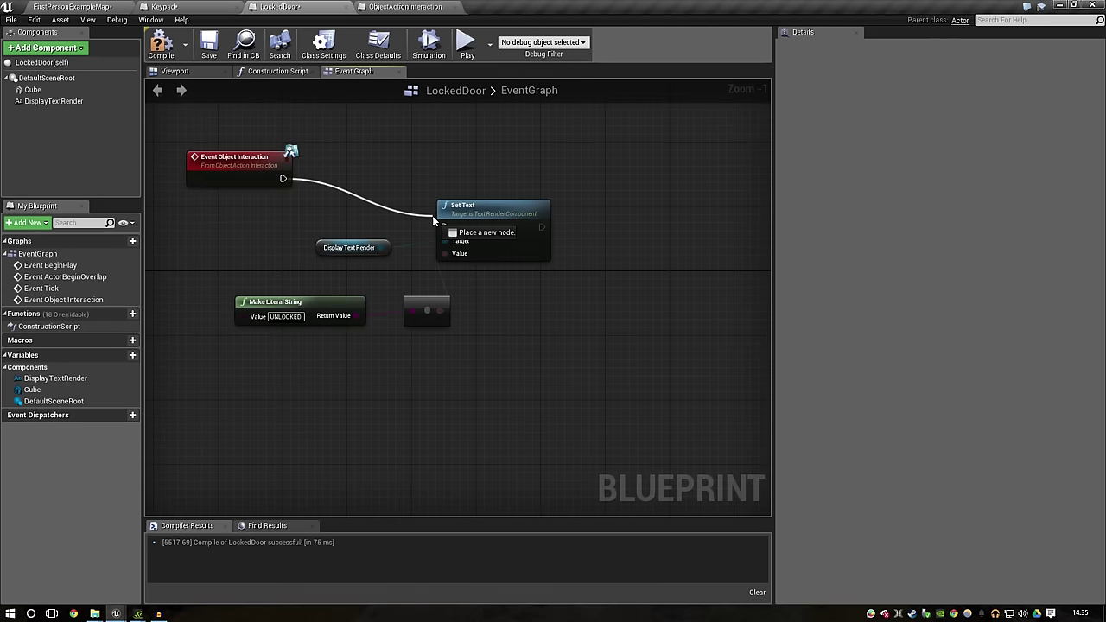
left_click_drag(283, 178, 445, 227)
left_click_drag(512, 215, 575, 156)
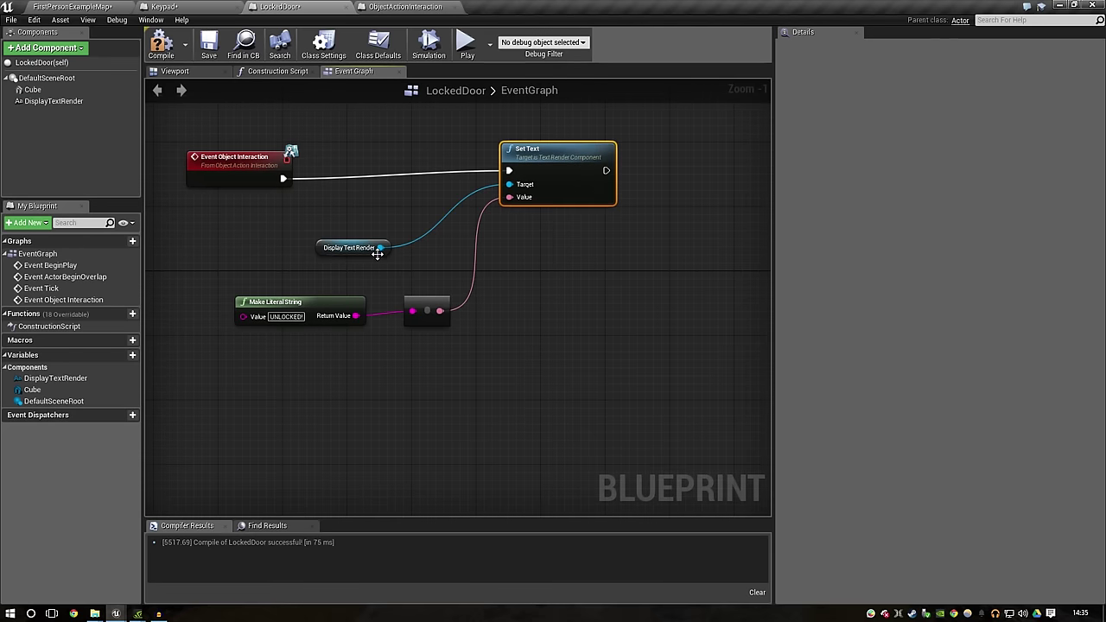
Step: Chain a Set Material node using Green after Set Text and save all
left_click_drag(381, 247, 687, 283)
type("set mae")
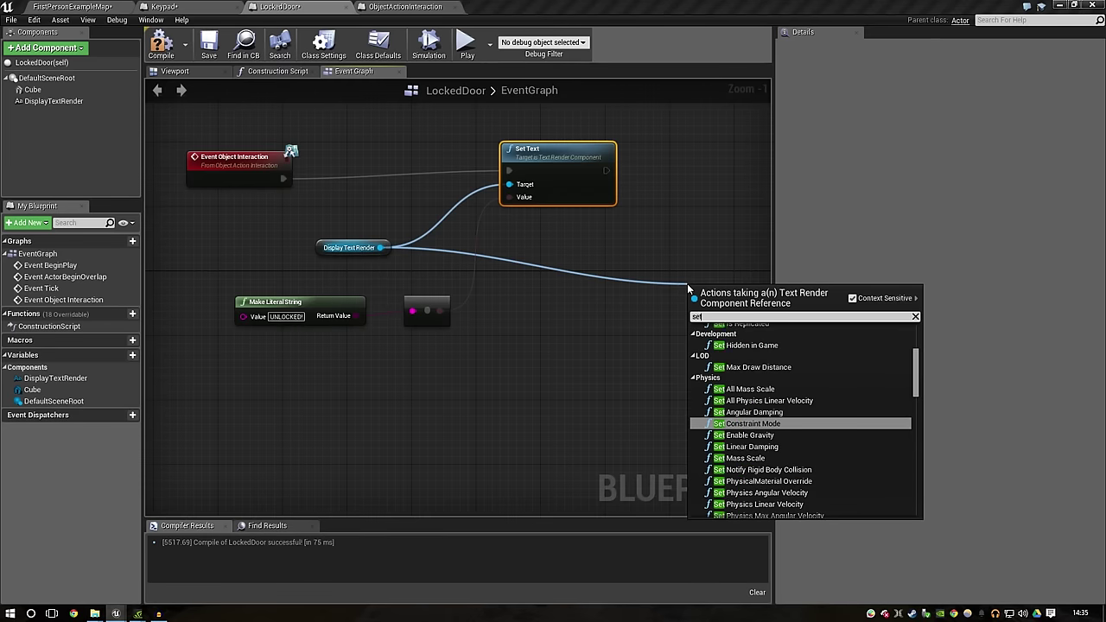
key("BackSpace")
type("t")
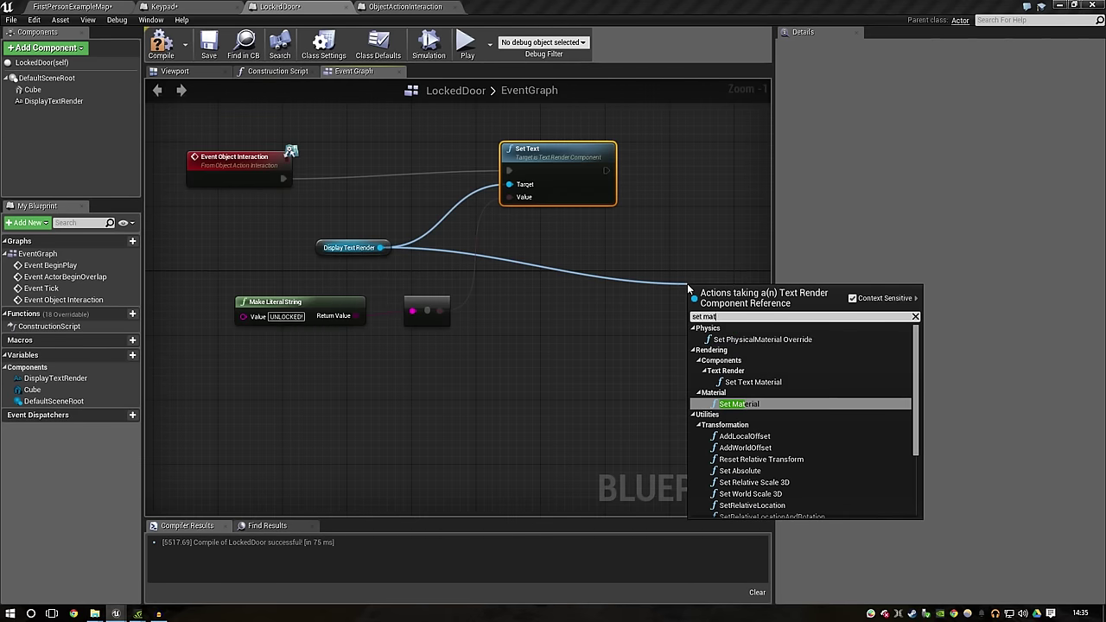
key("Return")
left_click(724, 365)
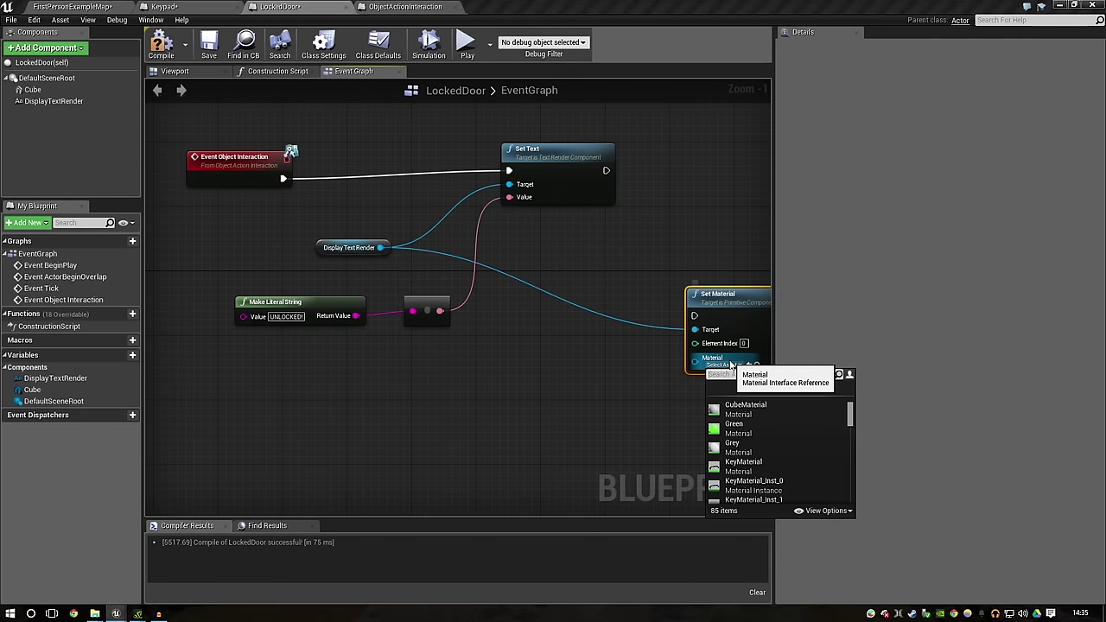
left_click(728, 406)
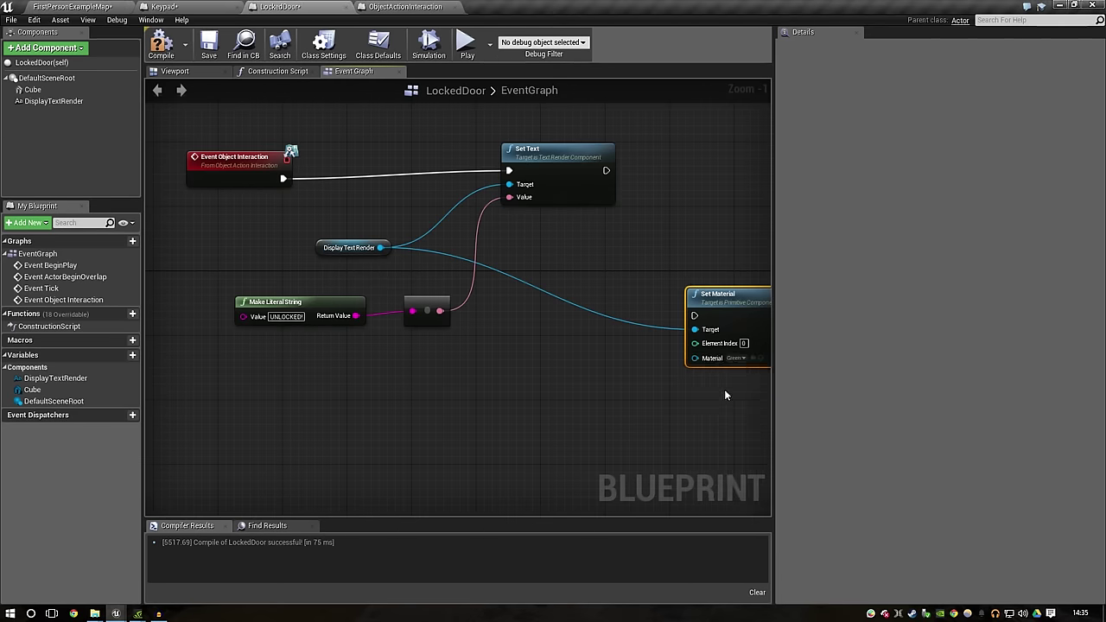
right_click_drag(705, 189, 508, 308)
mouse_move(380, 270)
left_mouse_down()
mouse_move(363, 301)
mouse_move(498, 434)
left_mouse_up()
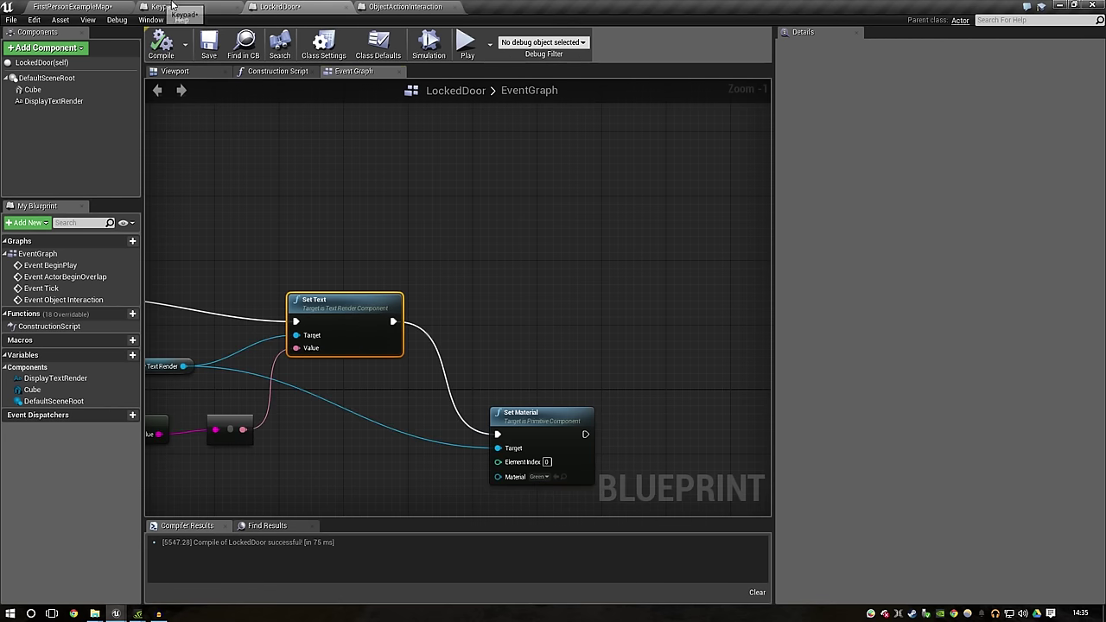
key("ctrl+shift+s")
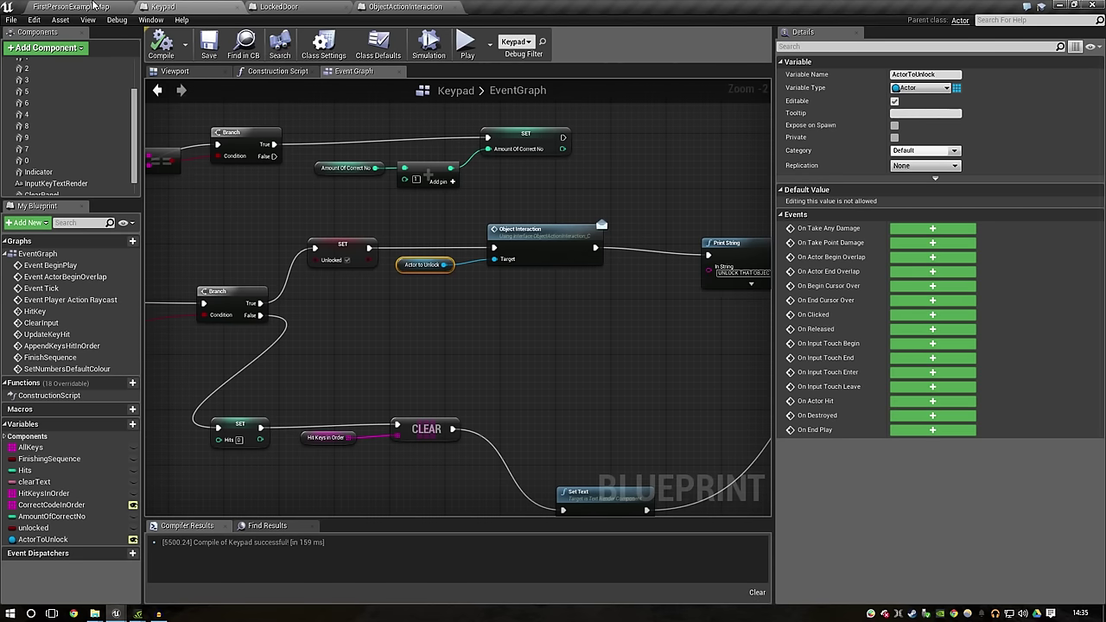
Step: Set the placed Keypad's Actor to Unlock to LockedDoor and start playing the level
left_click(95, 6)
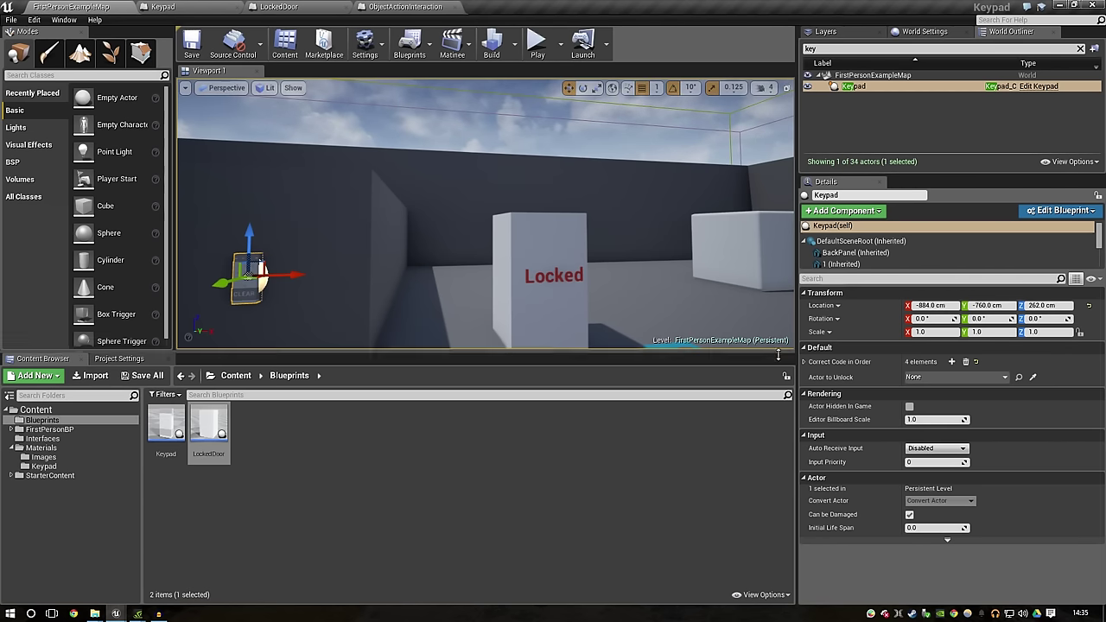
left_click(553, 251)
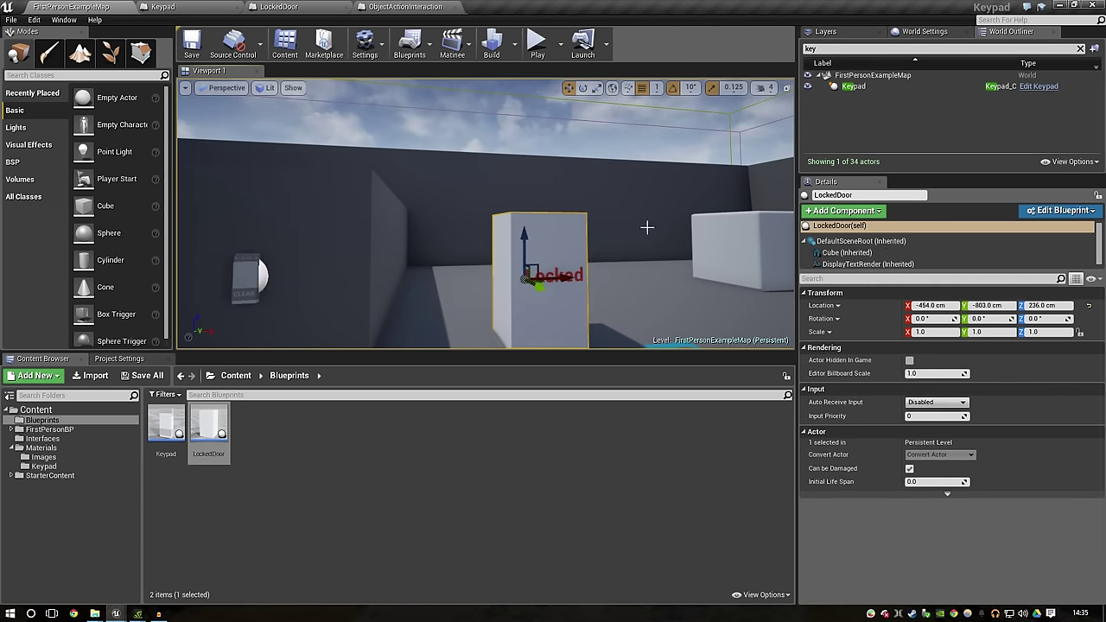
left_click(268, 296)
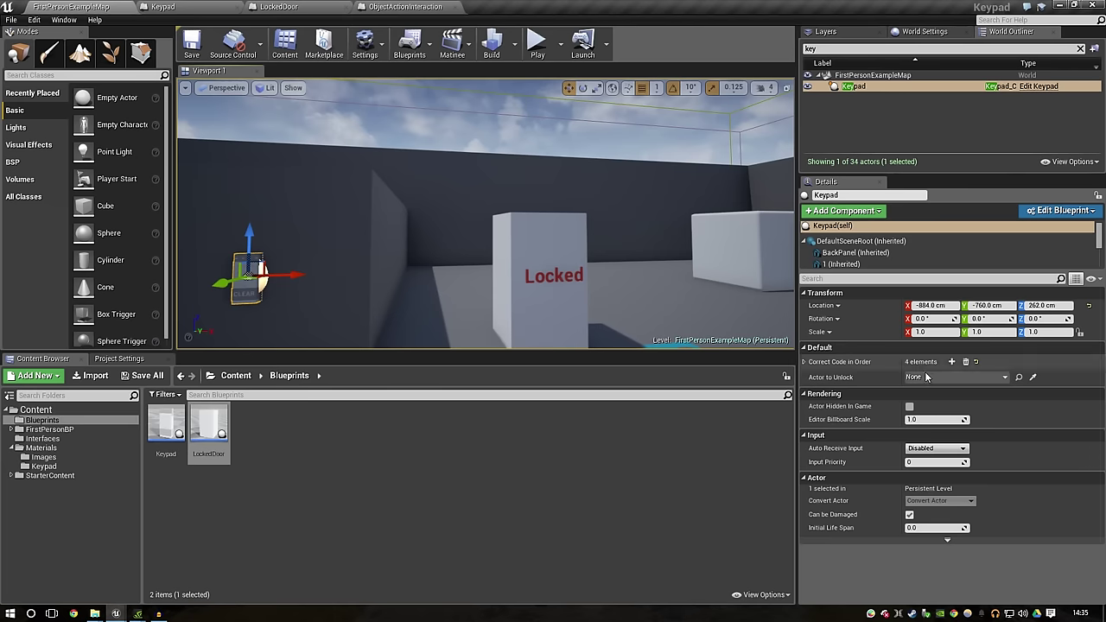
left_click(930, 378)
type("lock")
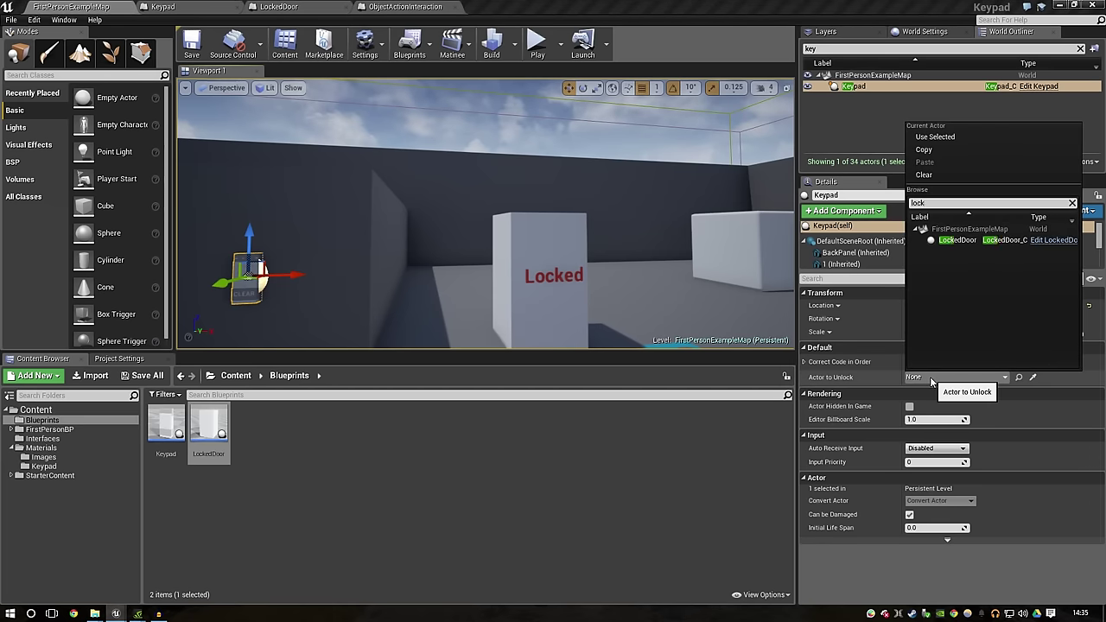
left_click(981, 246)
left_click(538, 45)
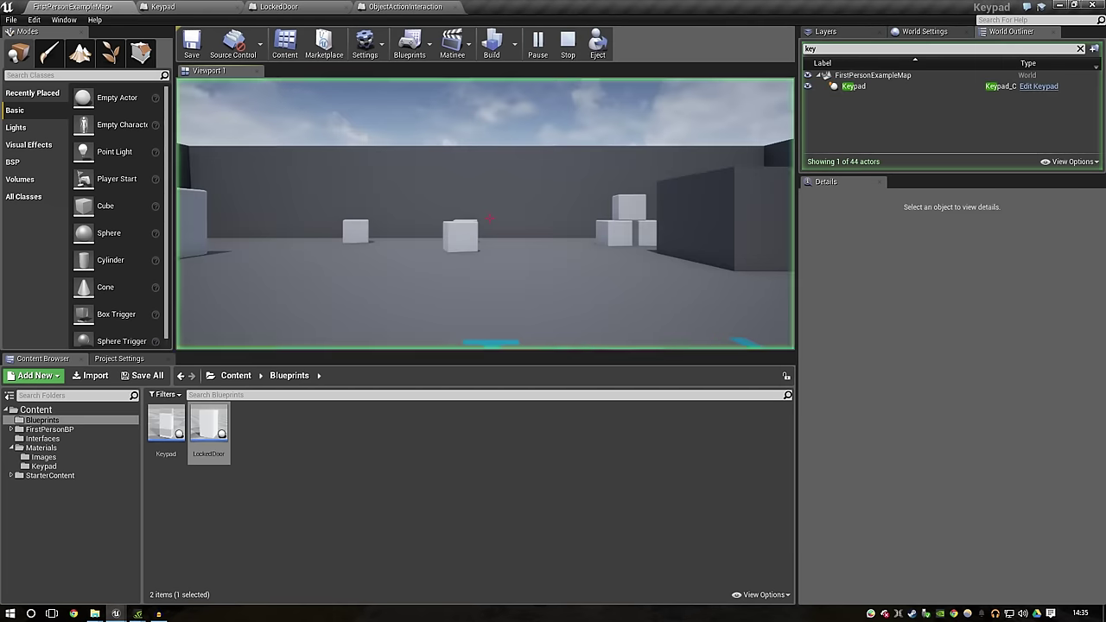
key("w")
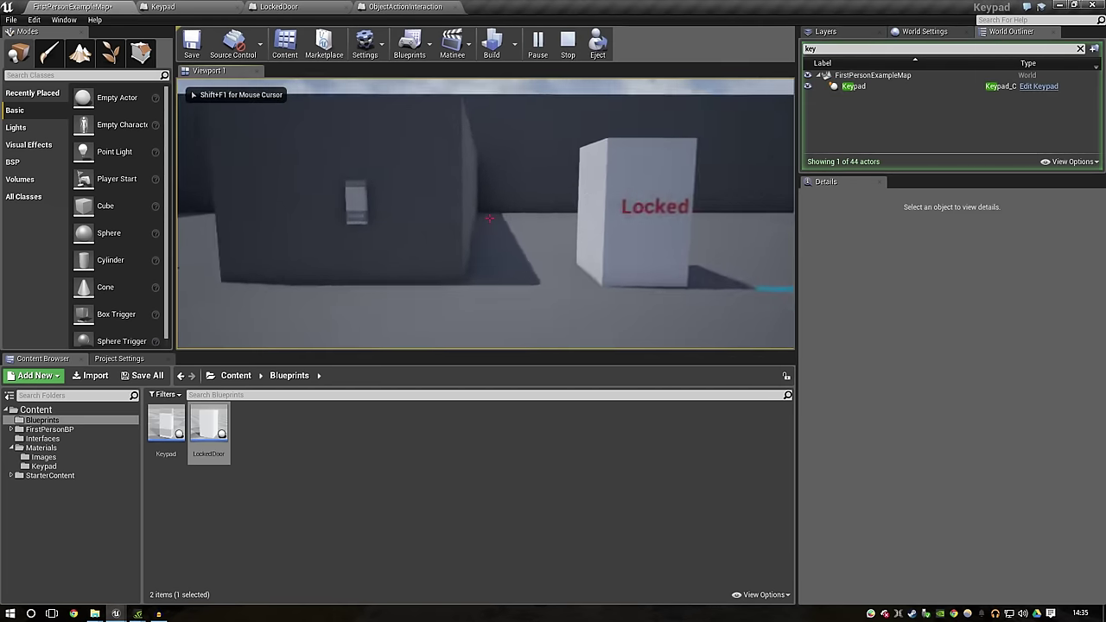
left_click(489, 218)
left_click(489, 217)
left_click(489, 218)
left_click(489, 218)
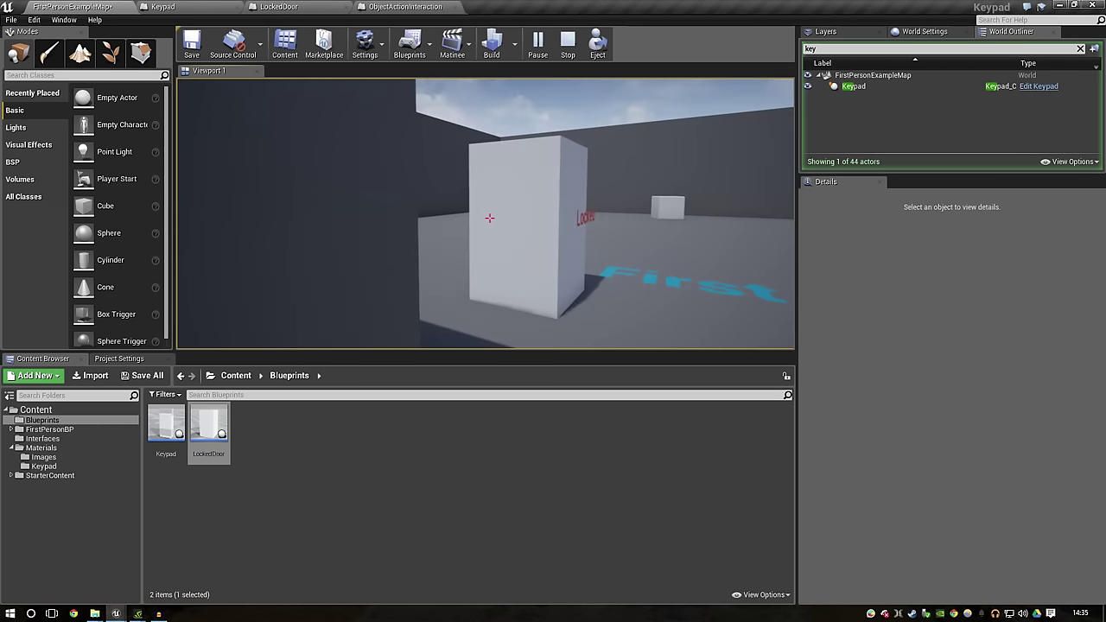
left_click(489, 218)
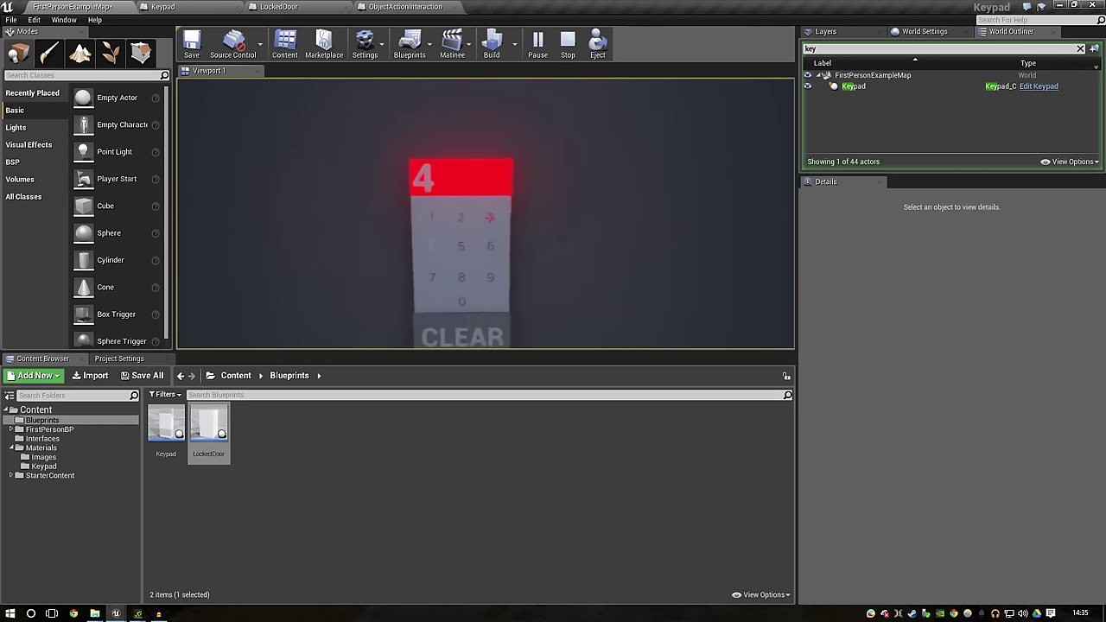
left_click(489, 218)
left_click(489, 217)
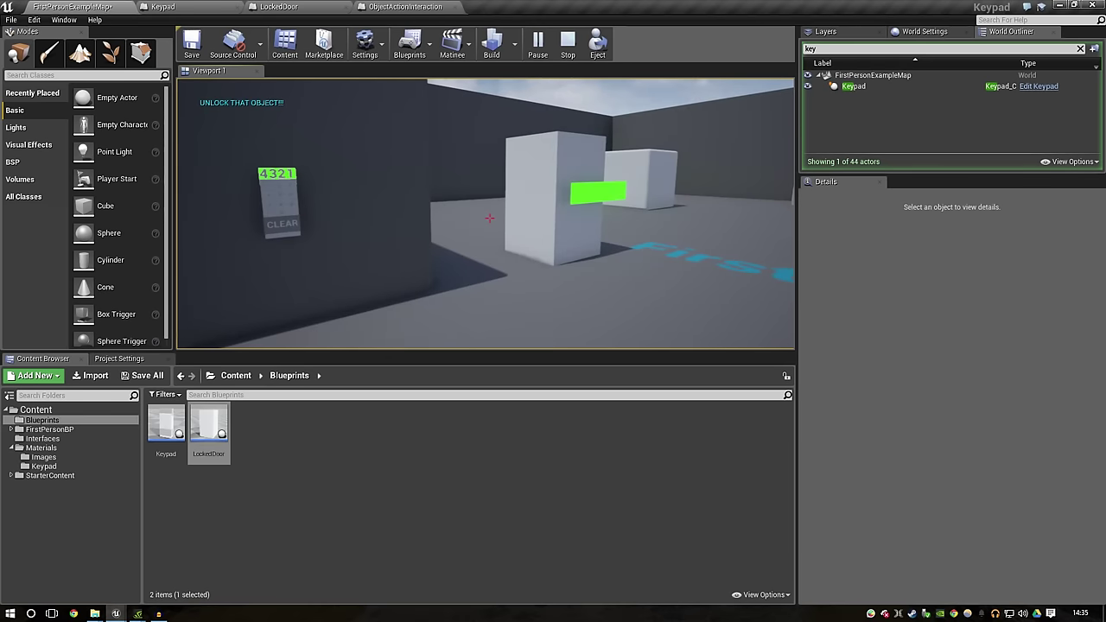
key("w")
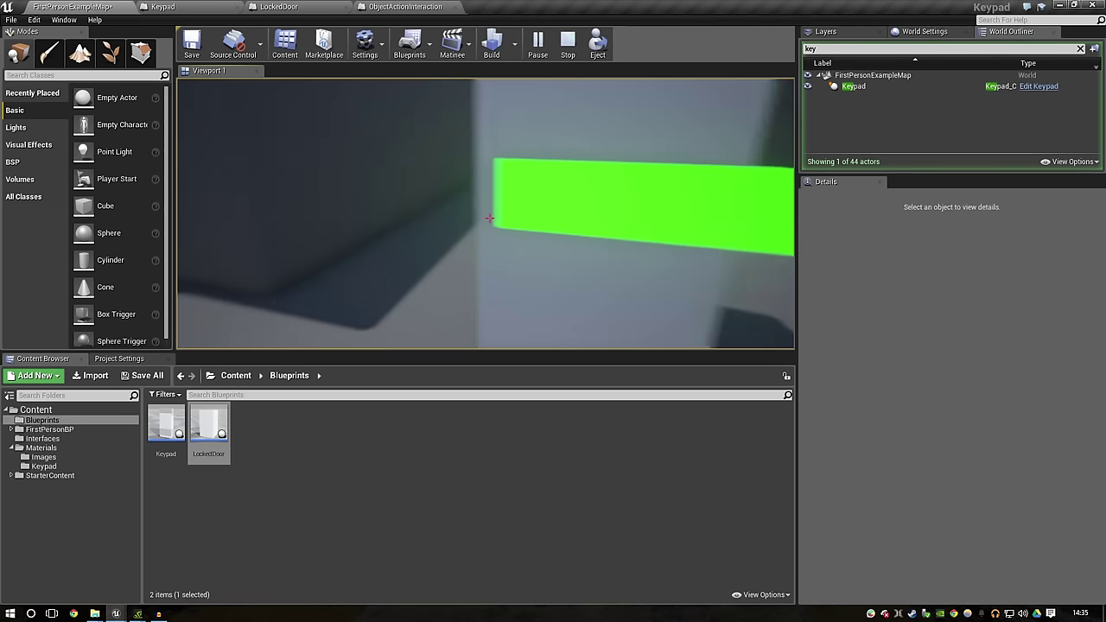
key("s")
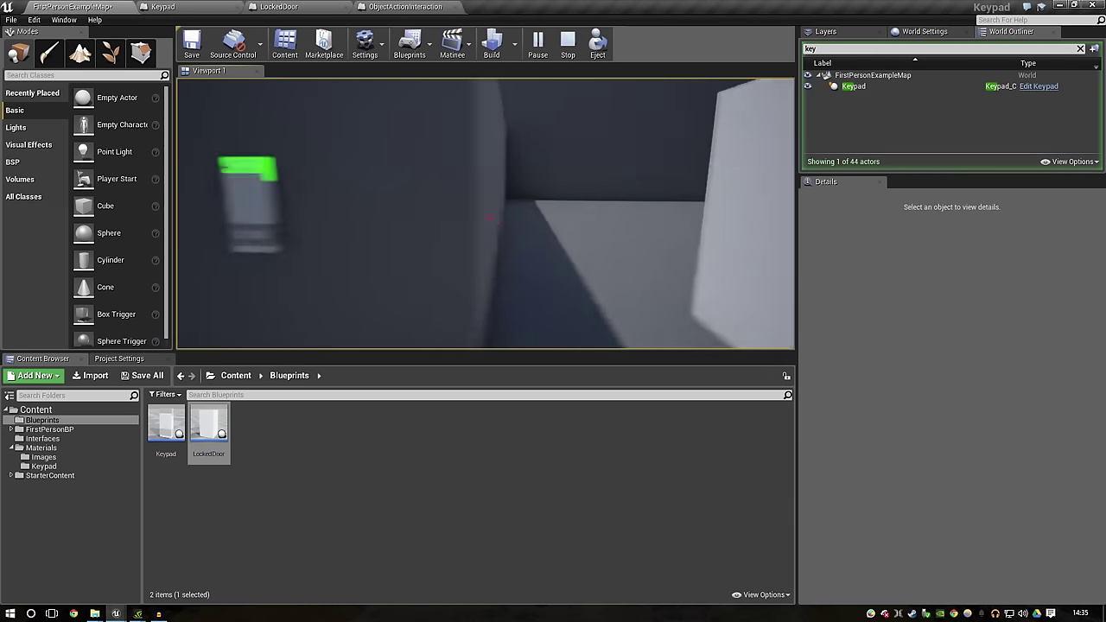
key("w")
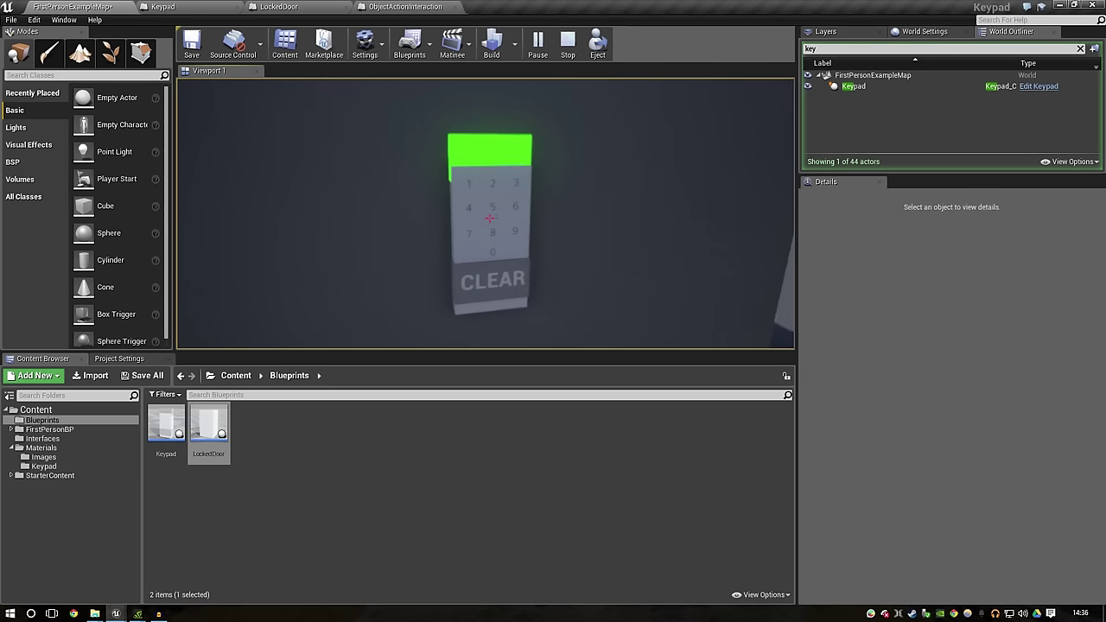
Step: Enter another code on the keypad, then stop the play session
left_click(489, 218)
left_click(490, 218)
left_click(489, 218)
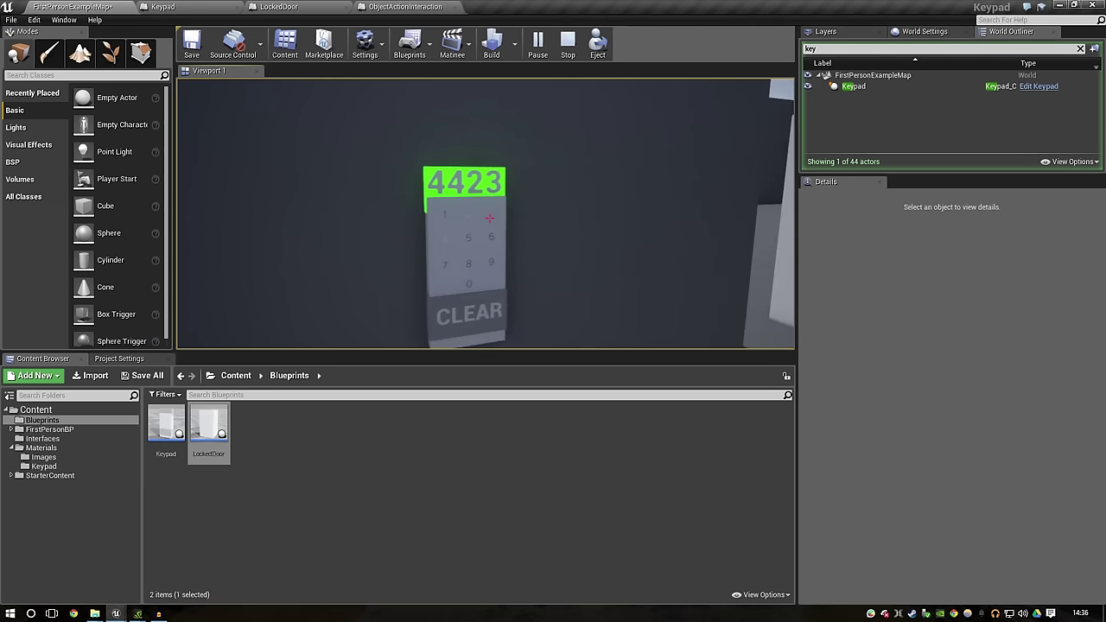
left_click(489, 218)
key("s")
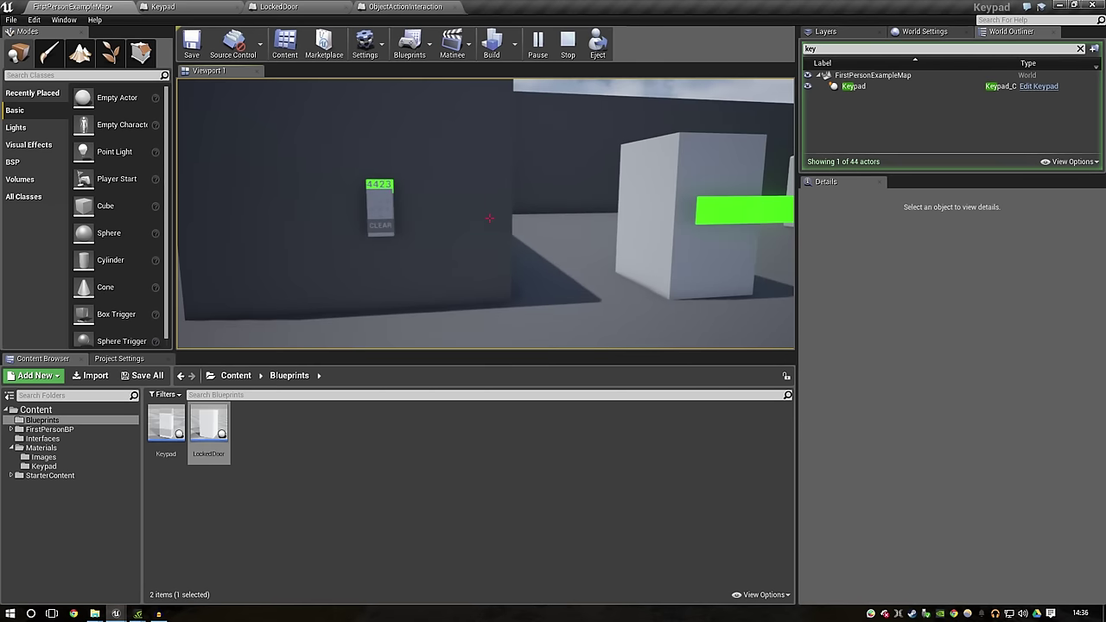
key("Escape")
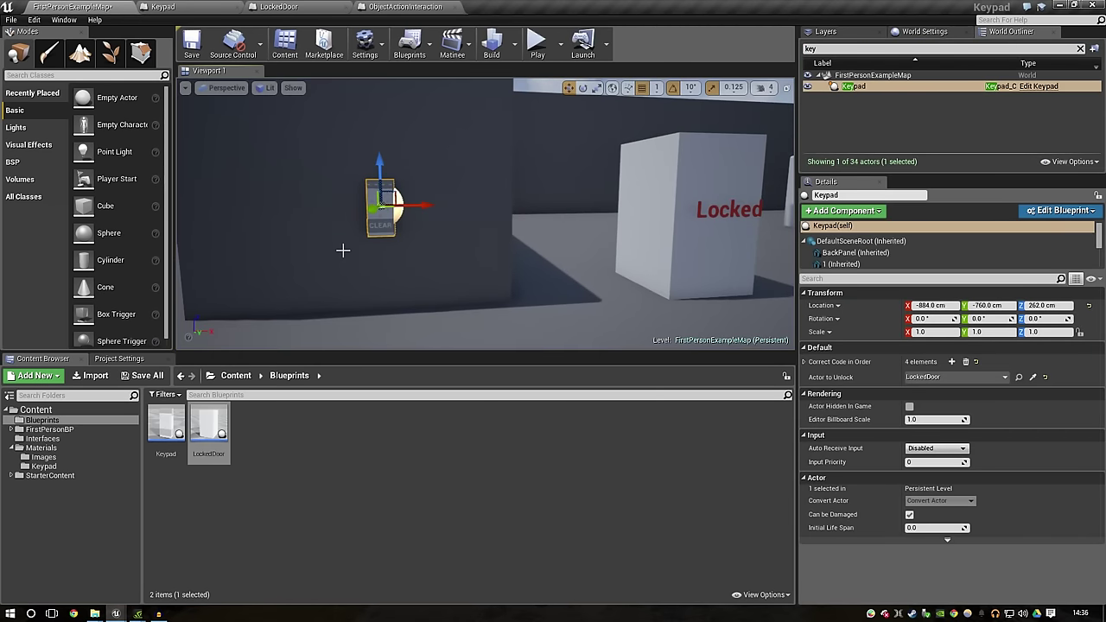
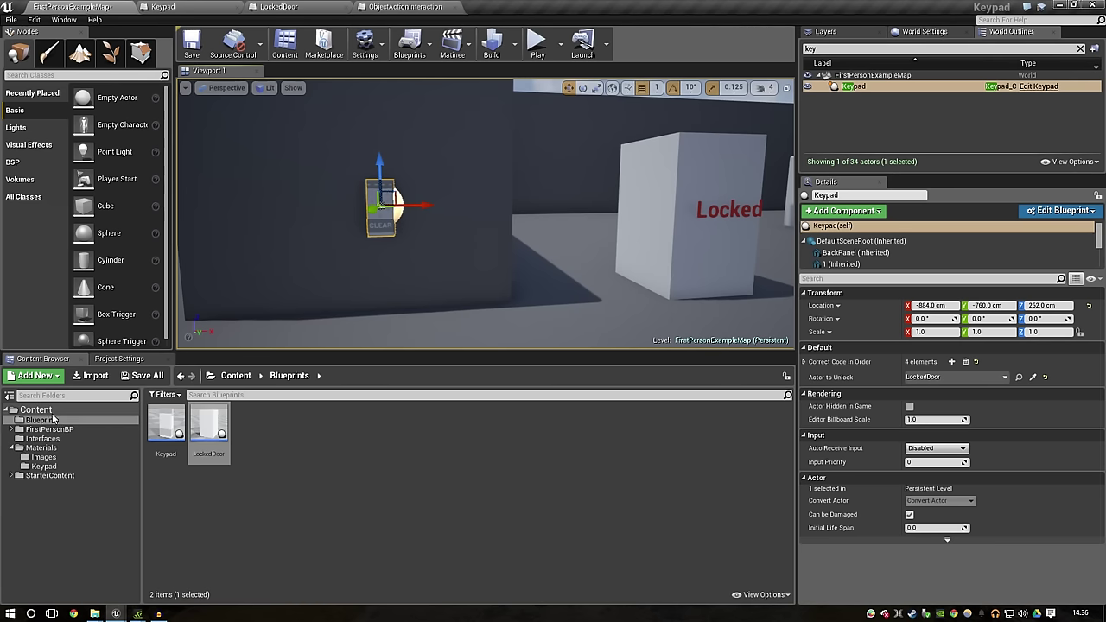
Step: Create a new folder named Sounds under Content in the Content Browser
right_click(50, 410)
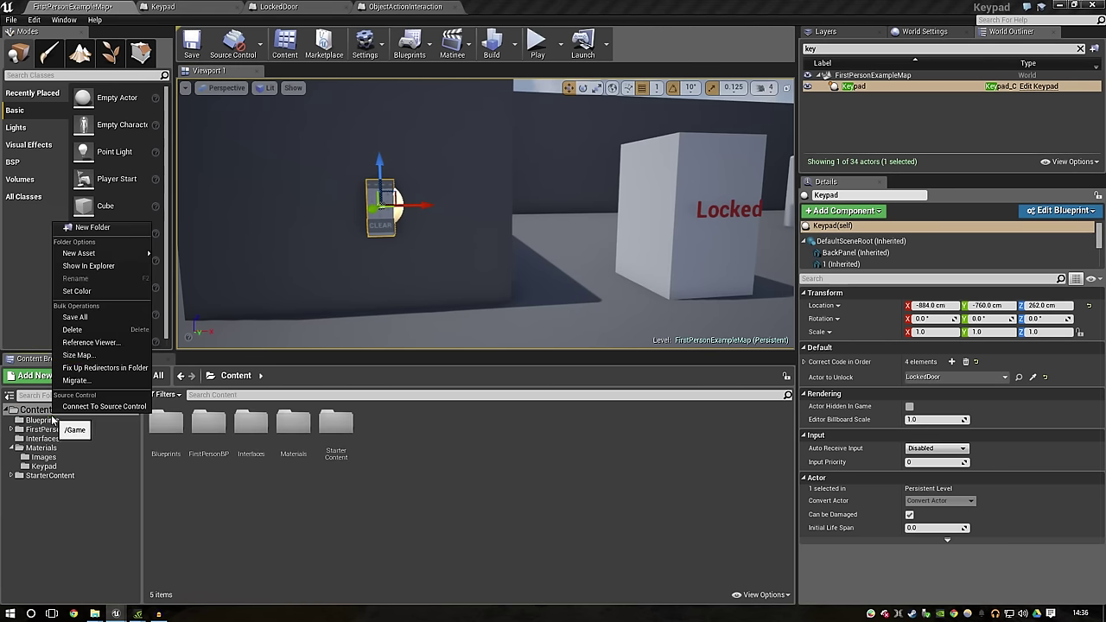
left_click(87, 231)
type("s")
key("Return")
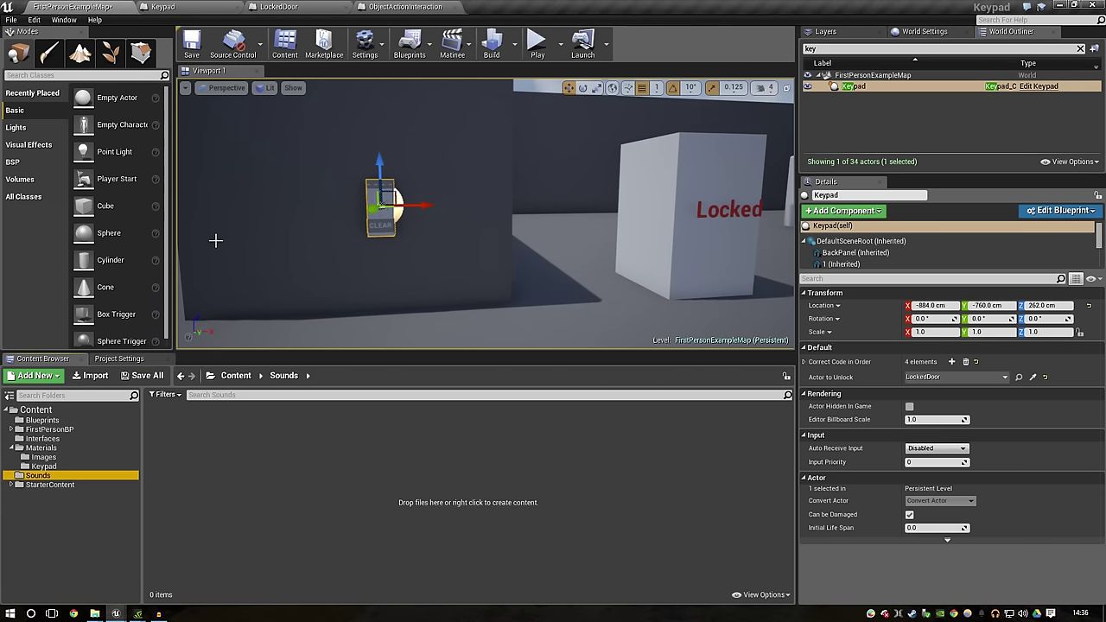
Step: Open the WorkingYoutubeFiles\Sounds folder in File Explorer
mouse_move(95, 613)
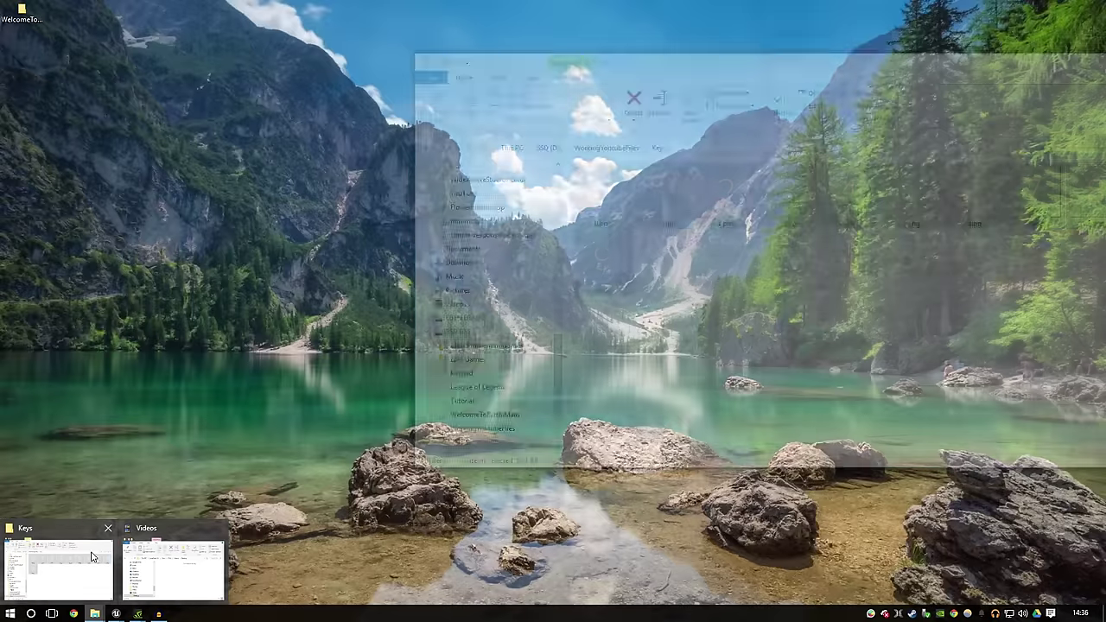
left_click(93, 558)
left_click(593, 149)
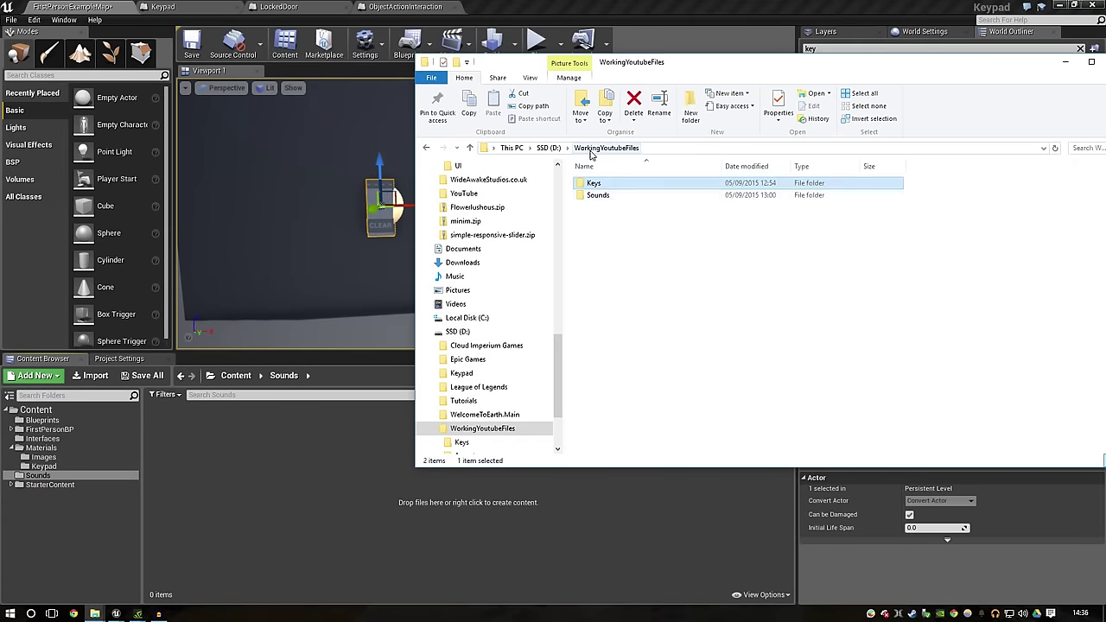
left_click(610, 198)
double_click(609, 198)
Step: Import KeyPadError, KeyPadPress and KeyPadSuccess .wav files into Unreal's Sounds folder and save
left_click_drag(862, 265, 714, 182)
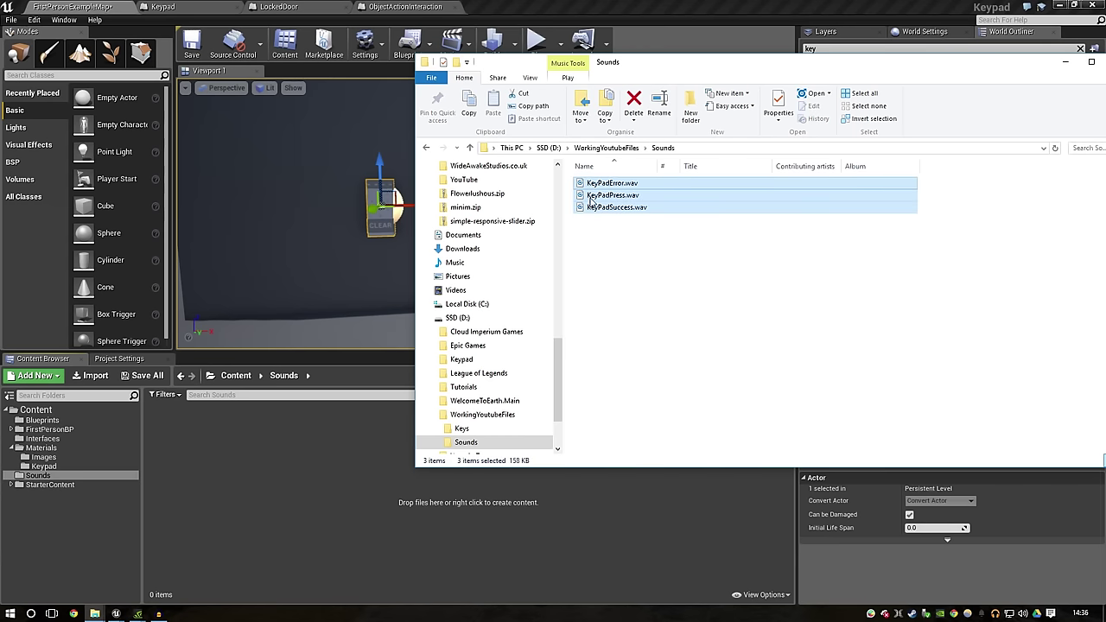
left_click_drag(355, 497, 359, 497)
key("ctrl+s")
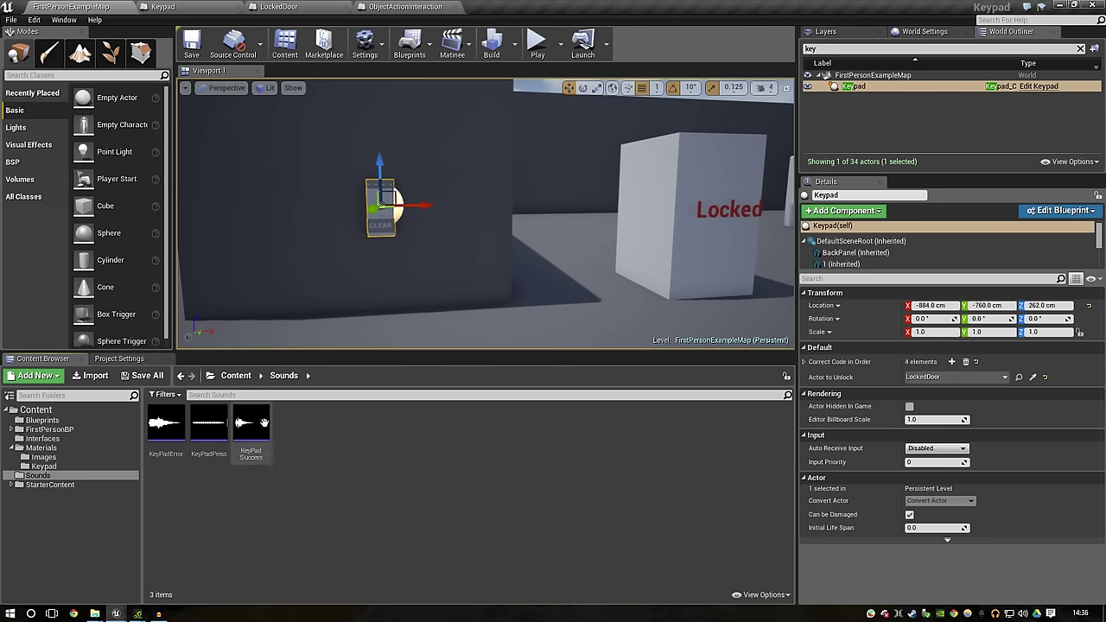
right_click(223, 428)
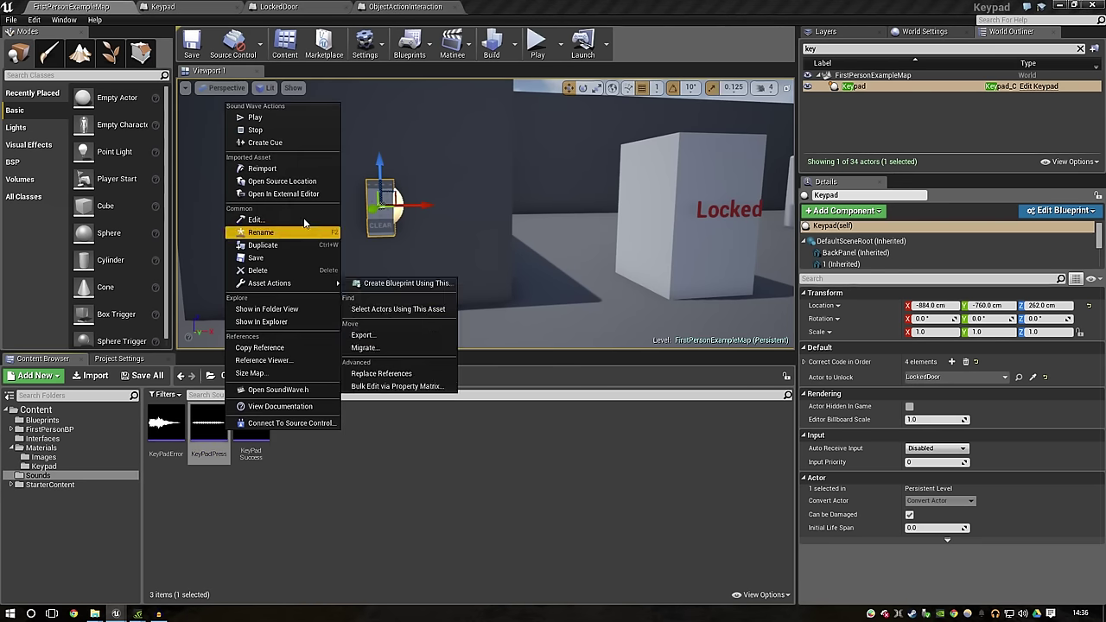
left_click(268, 118)
key("f")
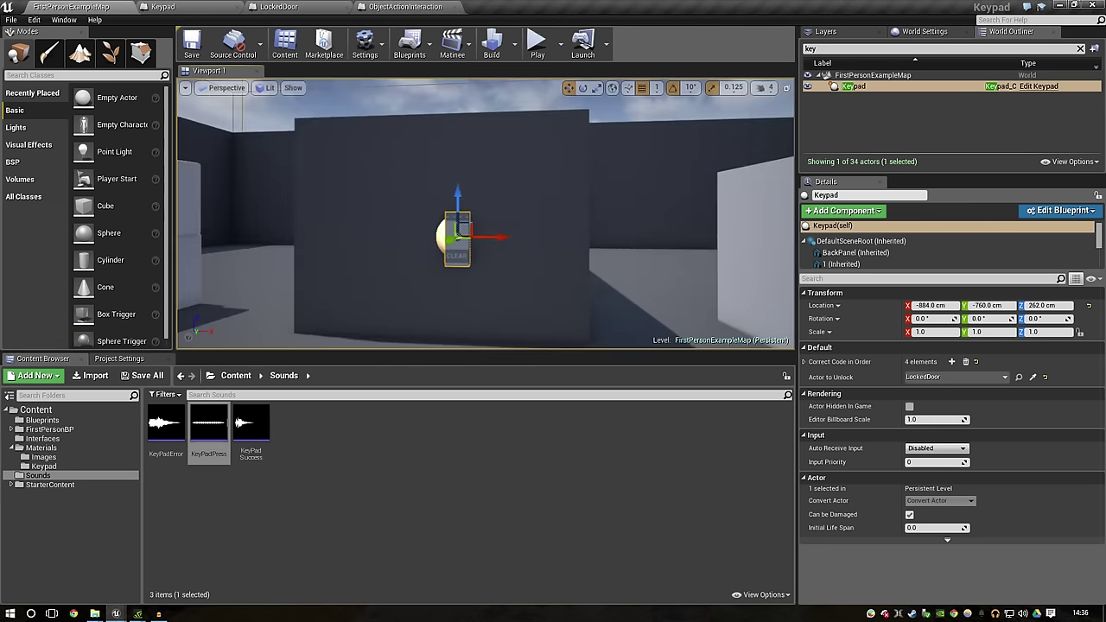
left_click_drag(354, 273, 354, 272, "alt")
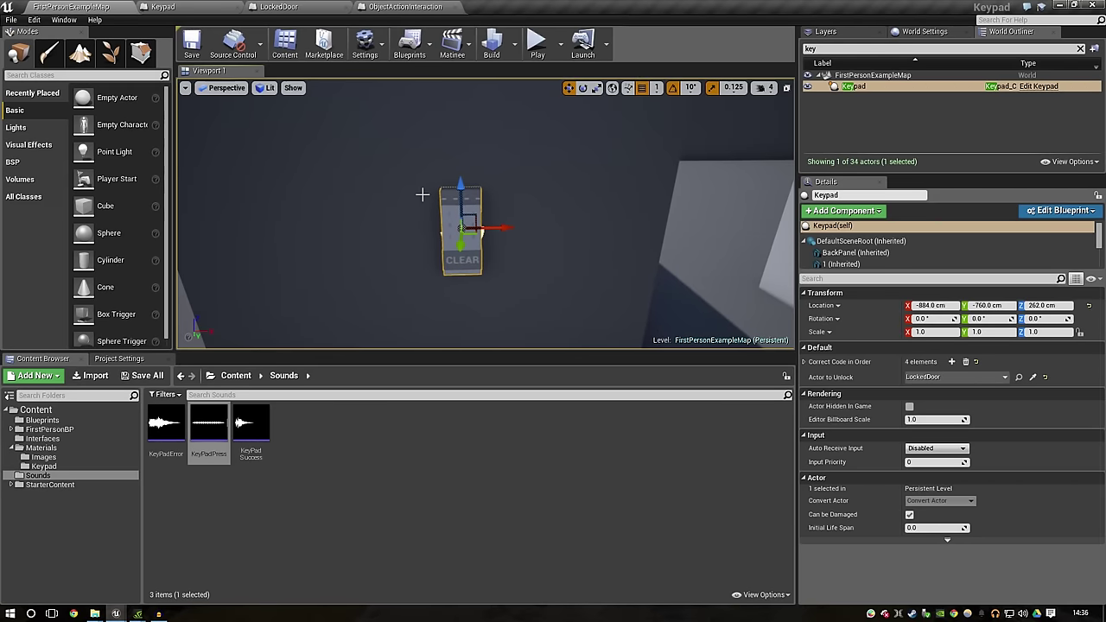
left_click(1072, 210)
Step: Open the Keypad blueprint's event graph and zoom to view its node groups
left_click(985, 229)
scroll(485, 411, "down", 5)
scroll(486, 410, "down", 4)
scroll(420, 185, "down", 1)
scroll(514, 354, "down", 1)
scroll(599, 435, "down", 1)
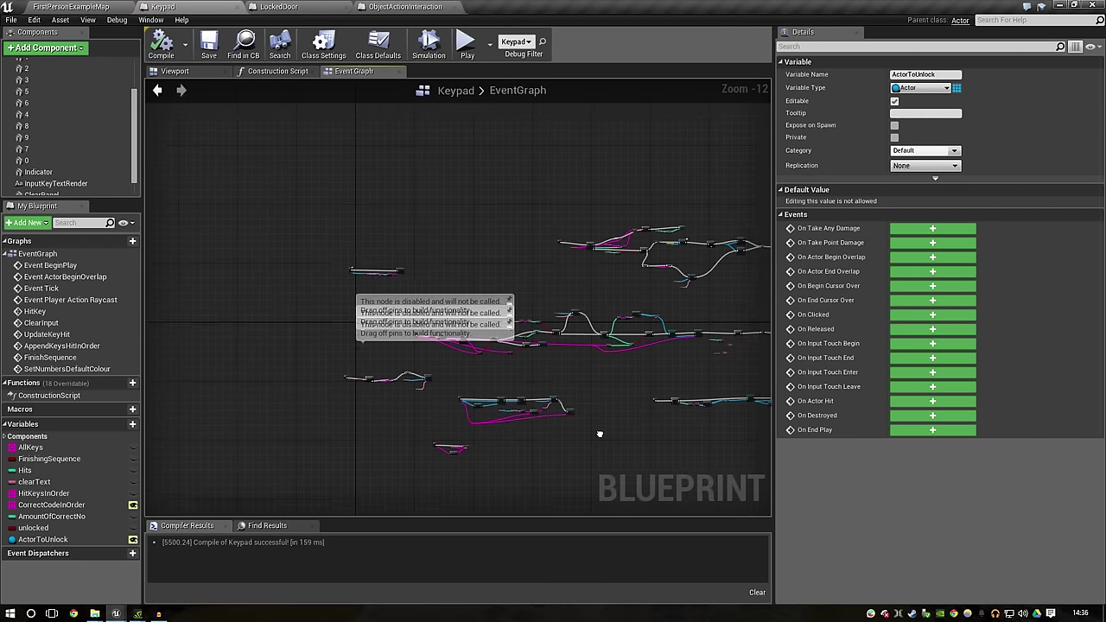
scroll(380, 384, "up", 2)
scroll(221, 280, "up", 2)
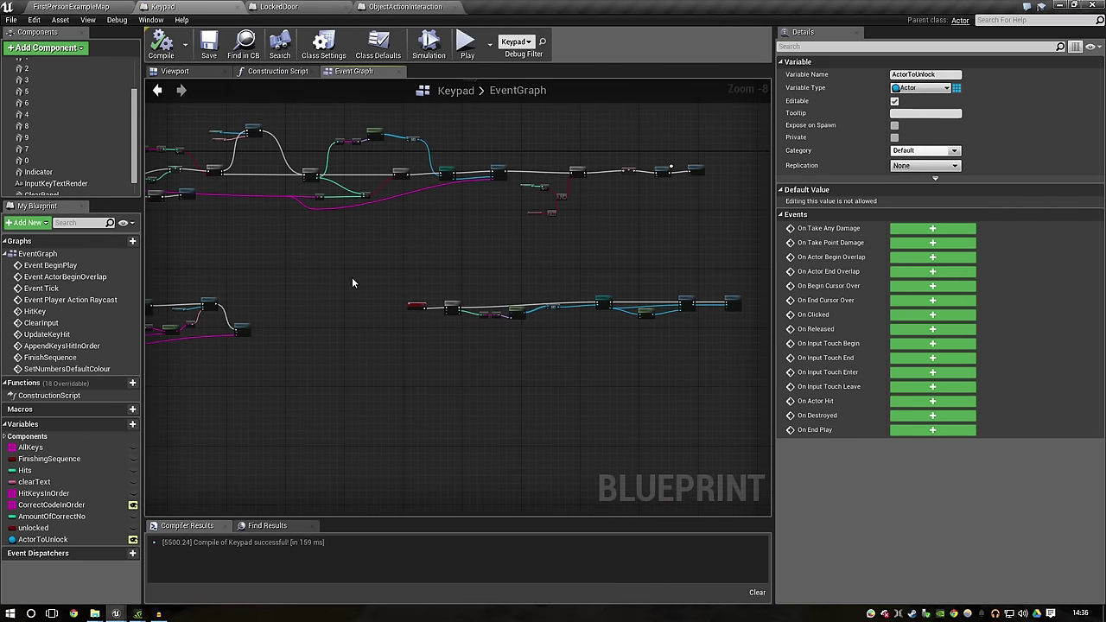
Step: Wrap the lower node groups in comment boxes, then undo both comments
left_click_drag(351, 283, 712, 375)
key("c")
right_click_drag(309, 177, 429, 320)
right_click(429, 319)
left_click(320, 362)
scroll(308, 369, "down", 2)
left_click_drag(378, 372, 190, 480)
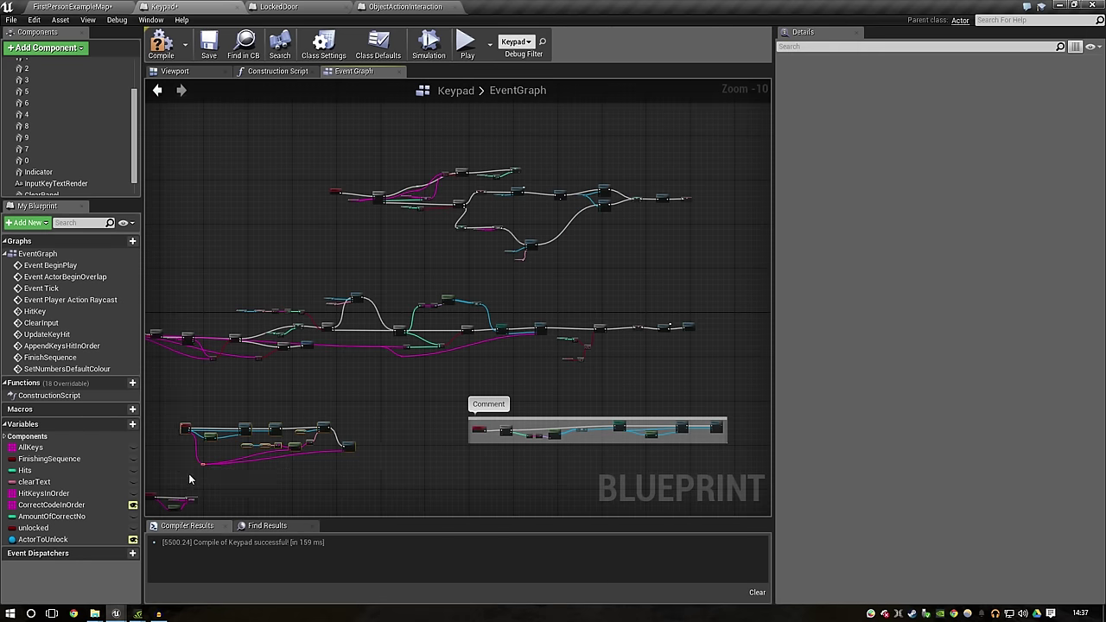
key("c")
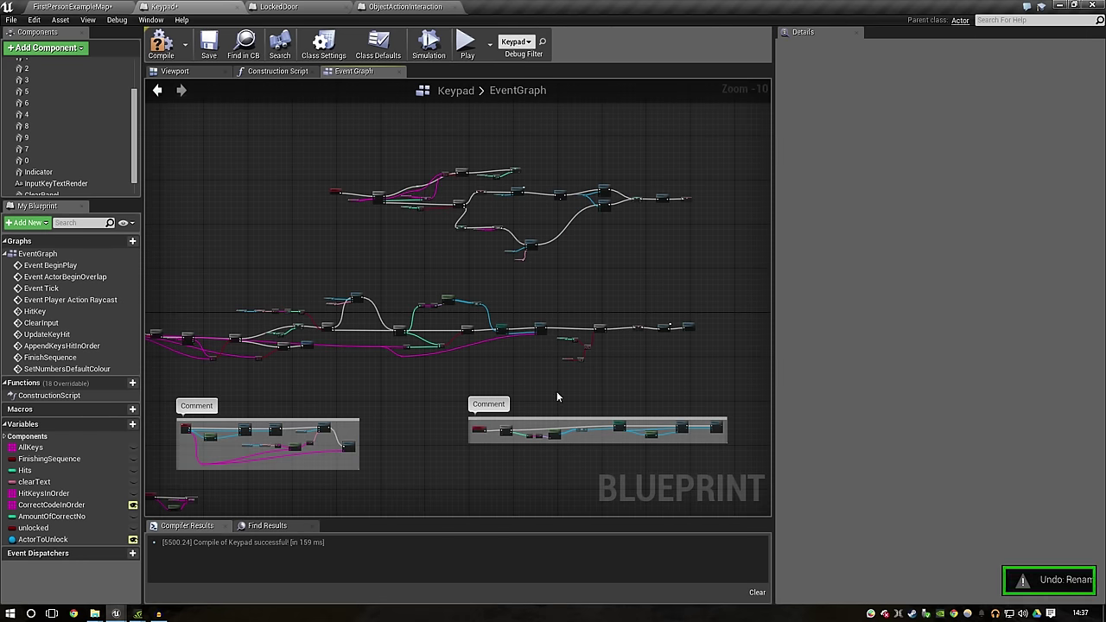
key("ctrl+z")
key("ctrl+z")
Step: Comment the upper node group, then undo that comment box
left_click_drag(696, 137, 315, 262)
key("c")
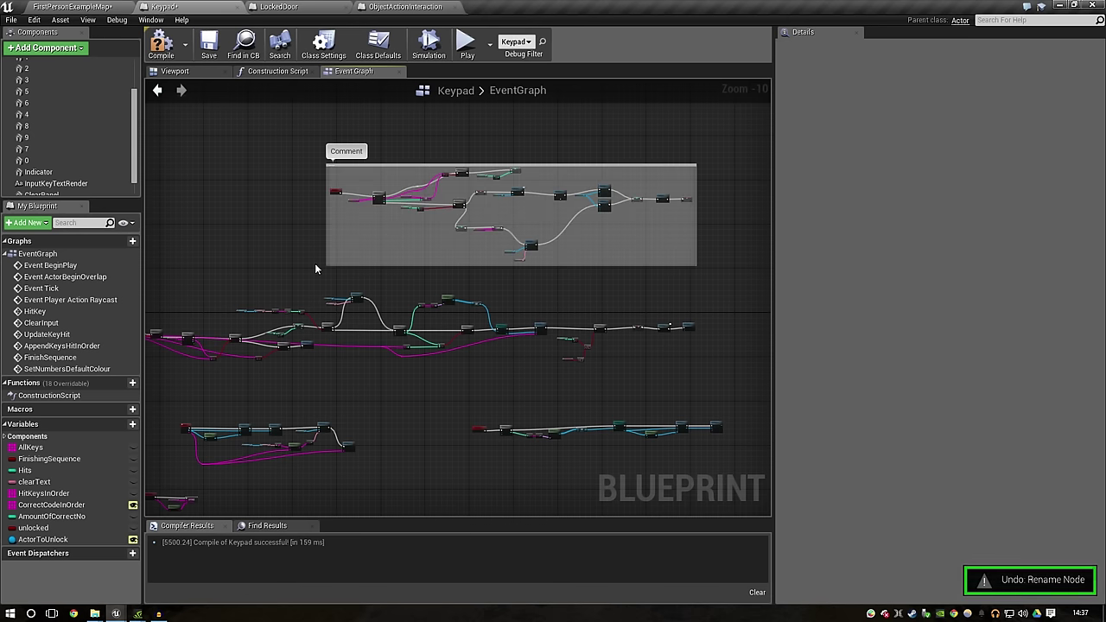
key("ctrl+z")
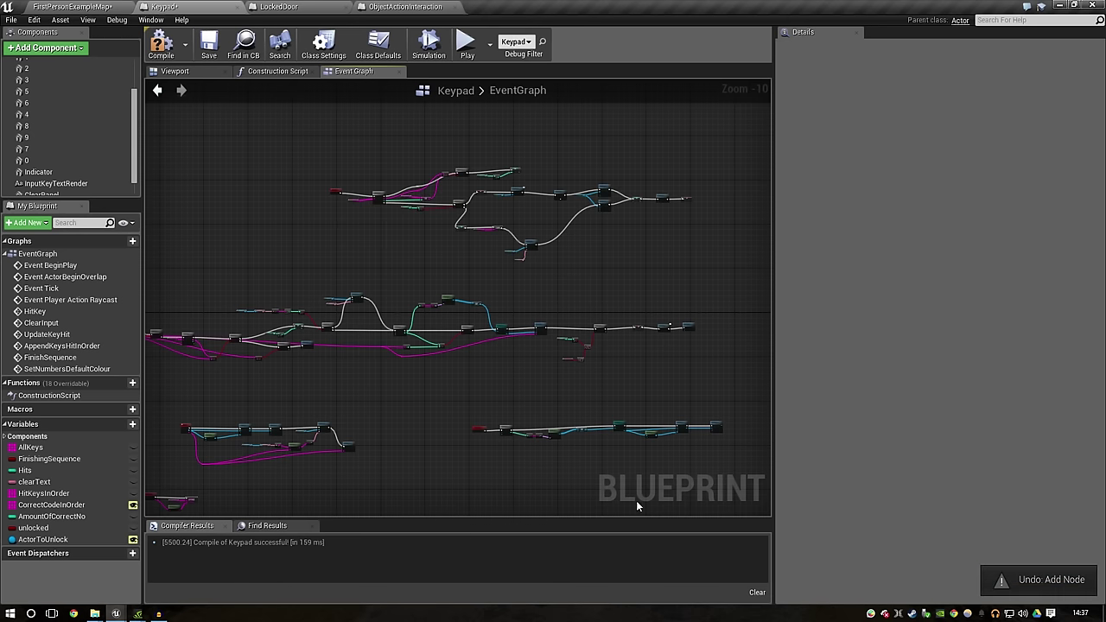
scroll(245, 378, "up", 4)
Step: Inspect the SetNumbersDefaultColour and ForLoop nodes, then pan toward other node groups
right_click_drag(265, 375, 383, 368)
scroll(406, 372, "up", 4)
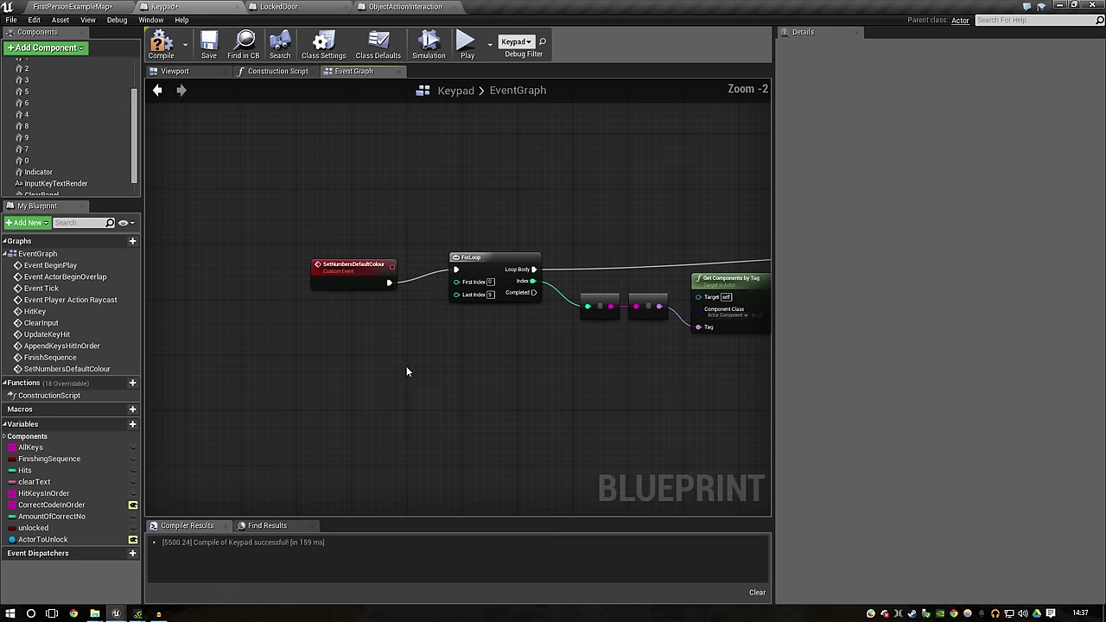
left_click(346, 268)
left_click(316, 207)
scroll(316, 208, "down", 4)
right_click_drag(316, 208, 727, 318)
scroll(727, 319, "up", 1)
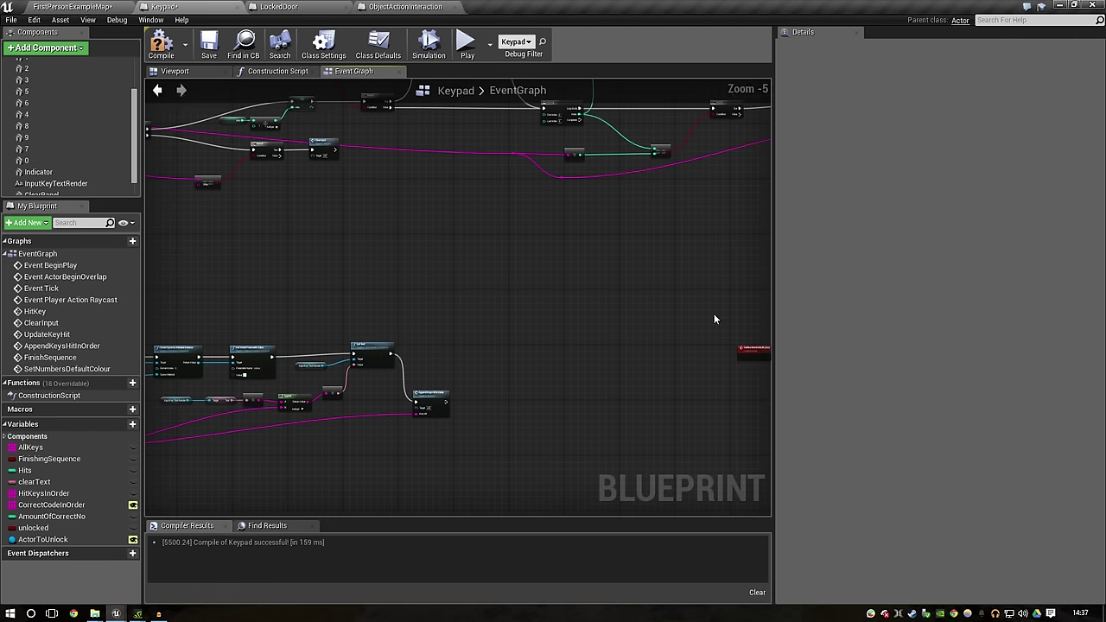
Step: Pan past the Branch and Cast nodes to the Print String and Set Material nodes
right_click_drag(618, 150, 156, 403)
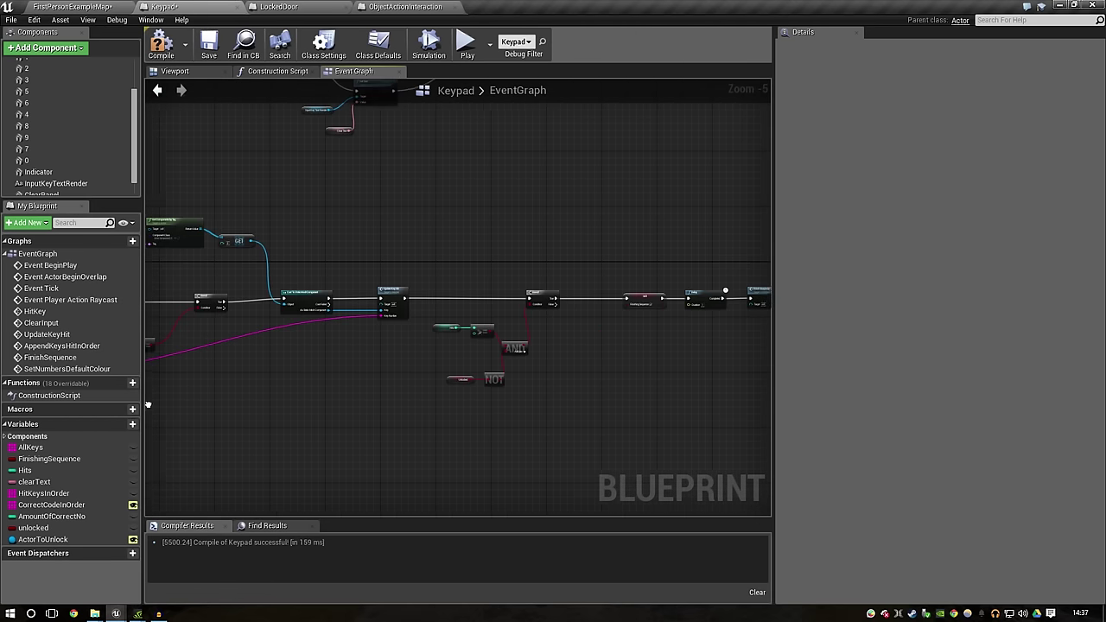
scroll(366, 331, "up", 4)
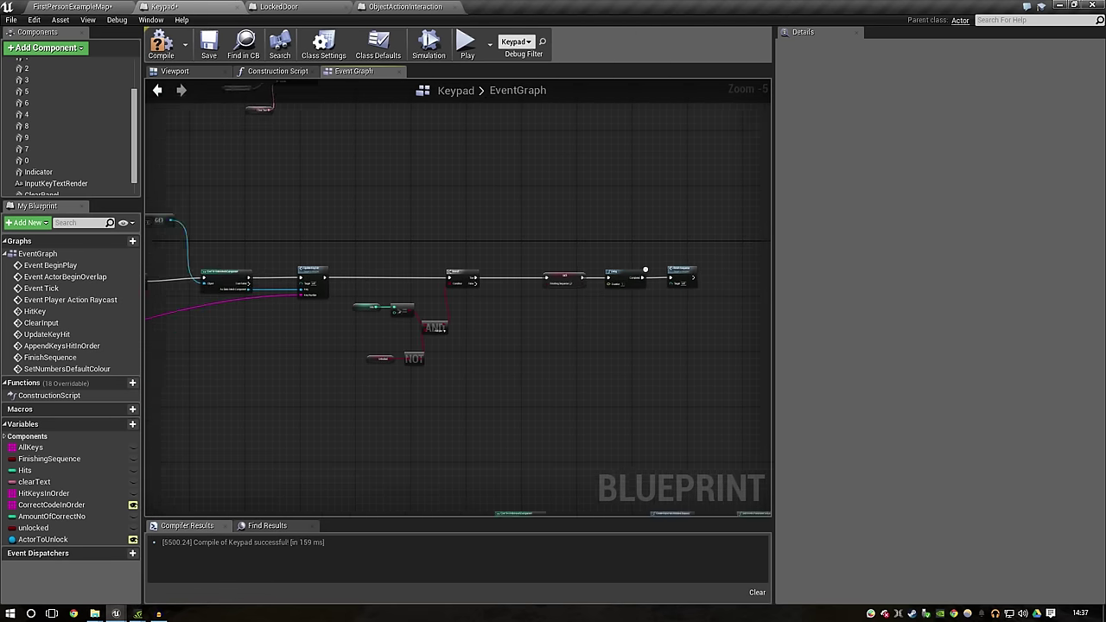
right_click_drag(426, 264, 378, 285)
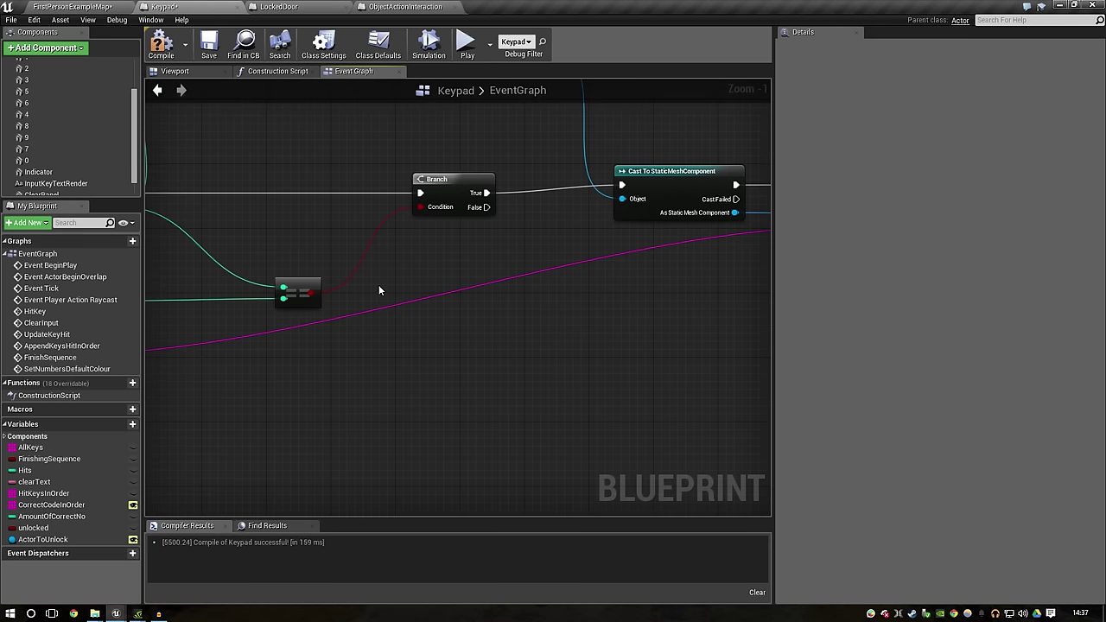
scroll(378, 284, "down", 2)
right_click_drag(394, 333, 380, 420)
scroll(384, 406, "down", 5)
scroll(570, 317, "up", 4)
right_click_drag(370, 197, 341, 384)
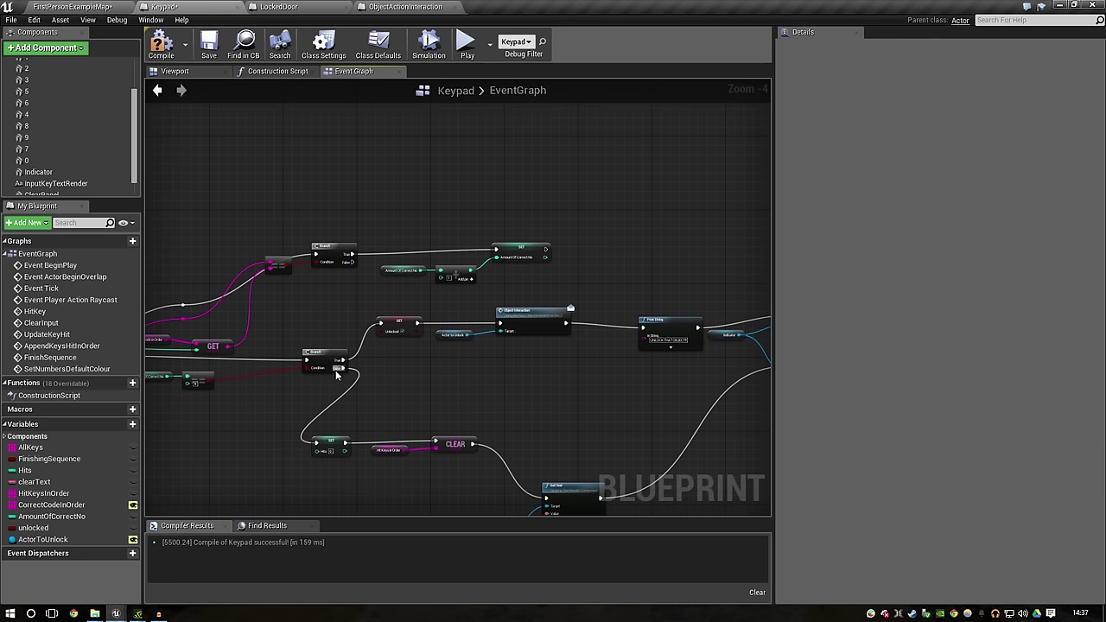
right_click_drag(514, 364, 573, 345)
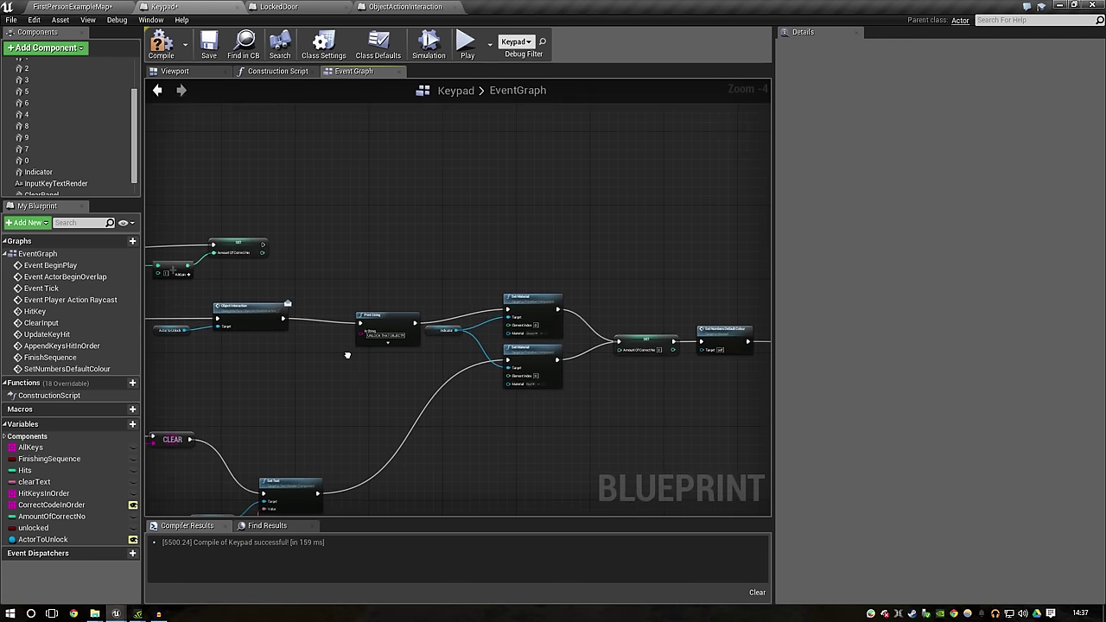
scroll(573, 345, "up", 4)
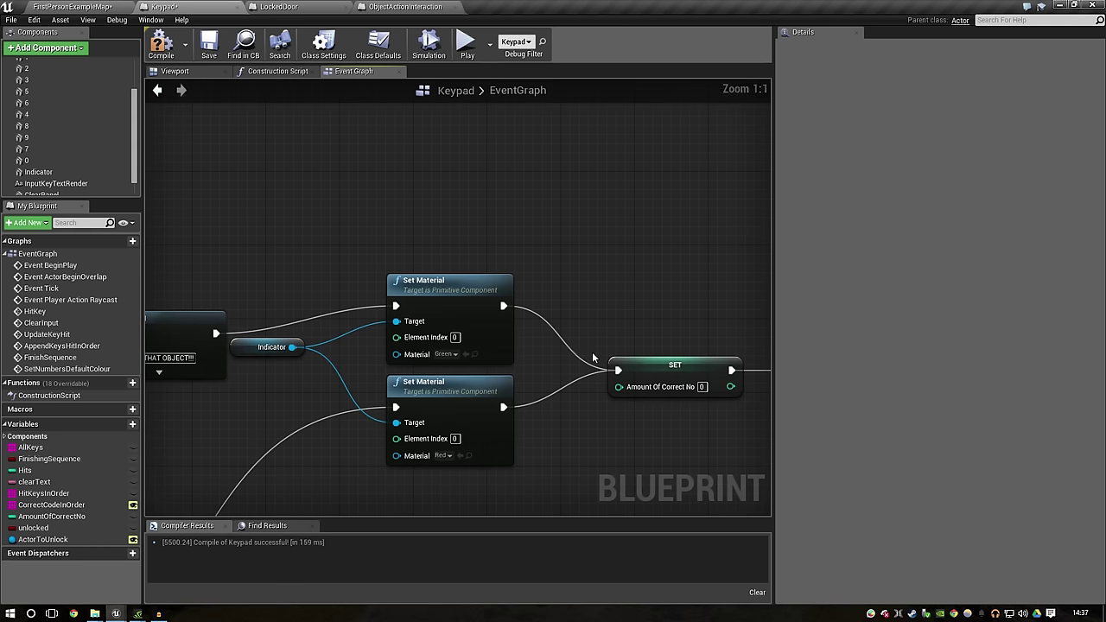
Step: Move Print String, Indicator and the green Set Material nodes up and left
left_click(449, 285)
scroll(449, 285, "down", 2)
mouse_move(211, 240)
left_mouse_down()
mouse_move(488, 333)
mouse_move(414, 248)
mouse_move(506, 216)
mouse_move(551, 216)
left_mouse_up()
left_click(445, 236)
Step: Add a Play Sound at Location node after the green Set Material
type("play sound")
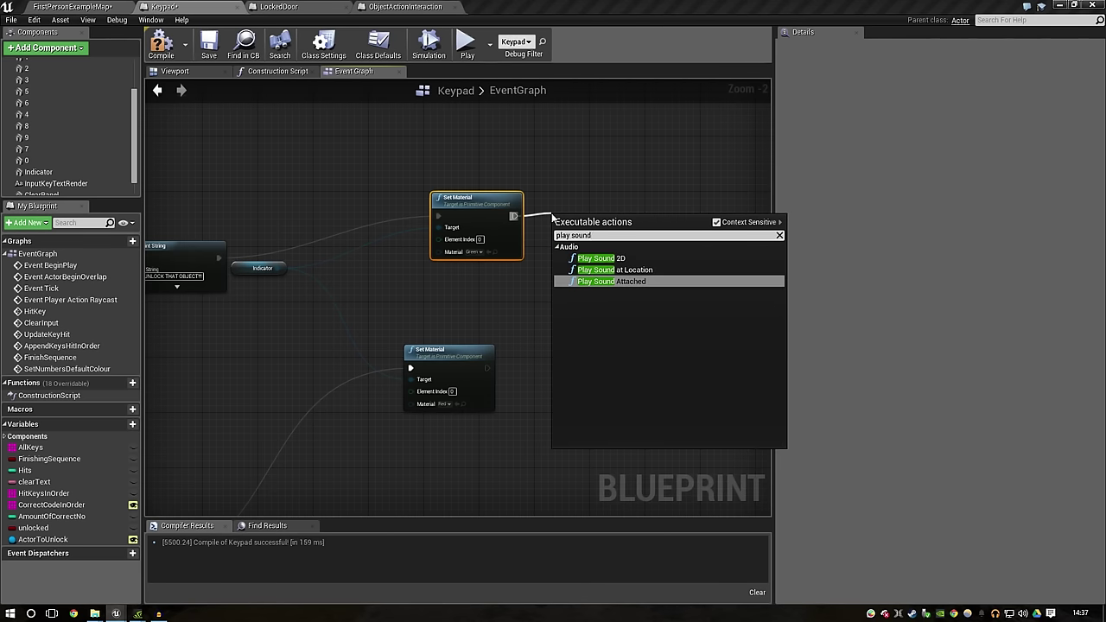
key("Up")
key("Return")
left_click_drag(605, 250, 669, 230)
left_click(507, 139)
right_click_drag(567, 101, 431, 130)
Step: Feed a GetActorLocation node into the sound's Location, removing the extra Self node
right_click(430, 131)
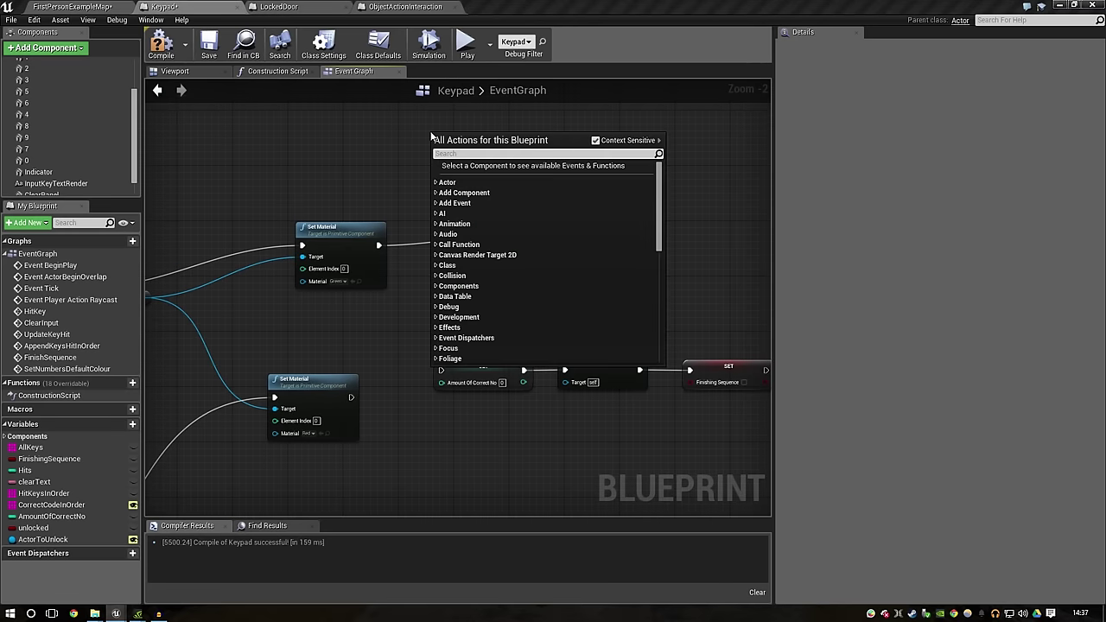
type("this")
key("Return")
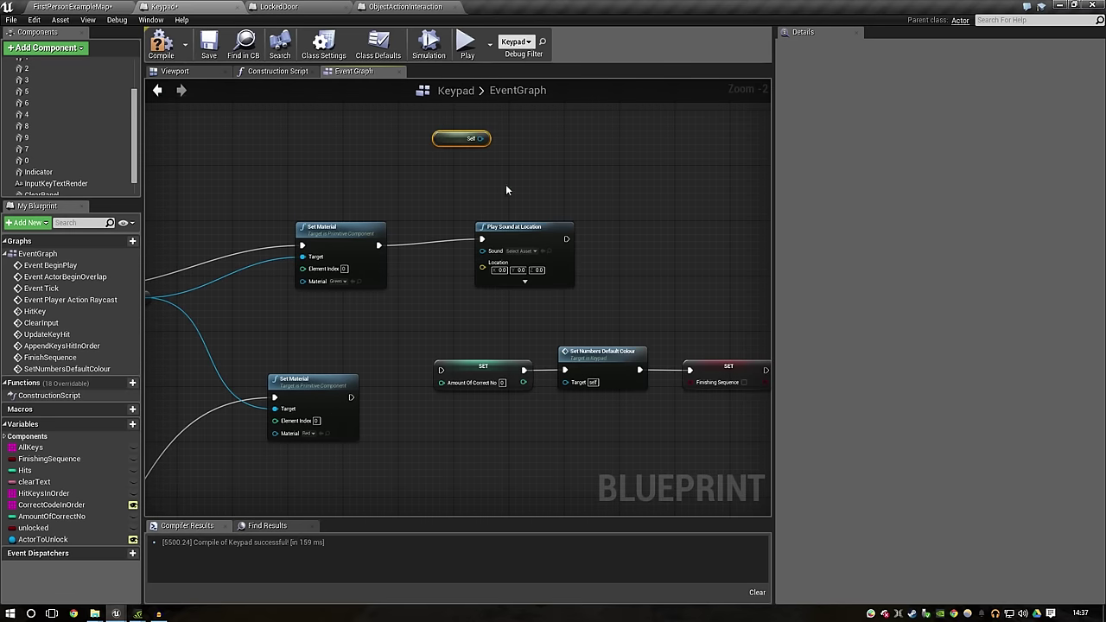
left_click_drag(481, 139, 520, 128)
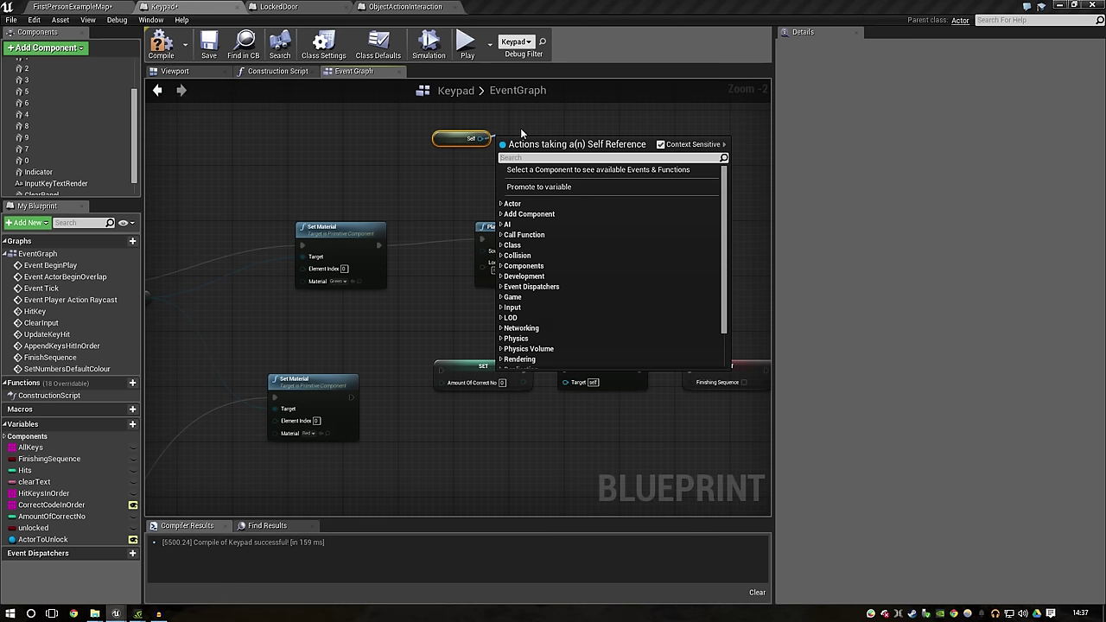
type("get locat")
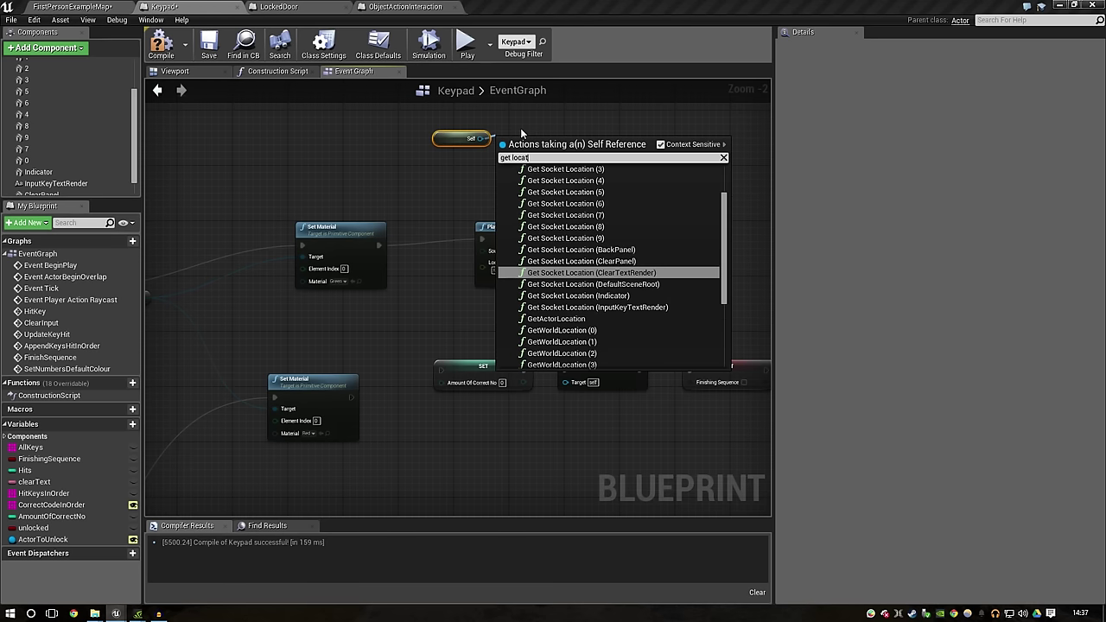
key("Down")
key("Down")
key("Down")
key("Down")
key("Return")
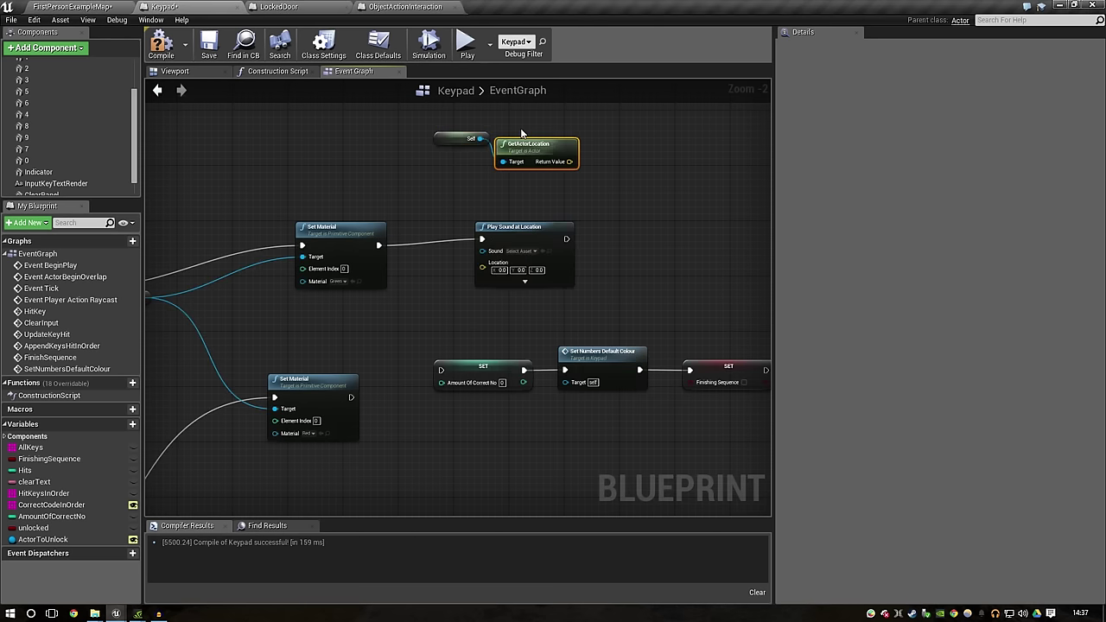
left_click_drag(551, 163, 482, 263)
left_click(467, 138)
key("Delete")
left_click_drag(528, 165, 403, 317)
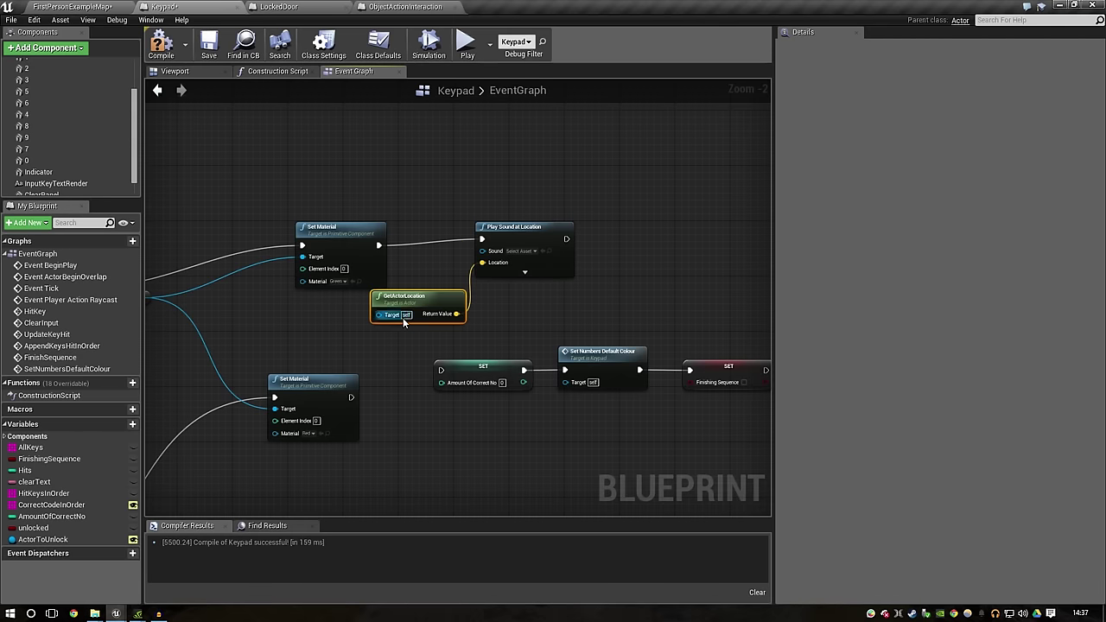
Step: Set the sound to KeyPadSuccess, compile, and wire the node on to SET
left_click(519, 251)
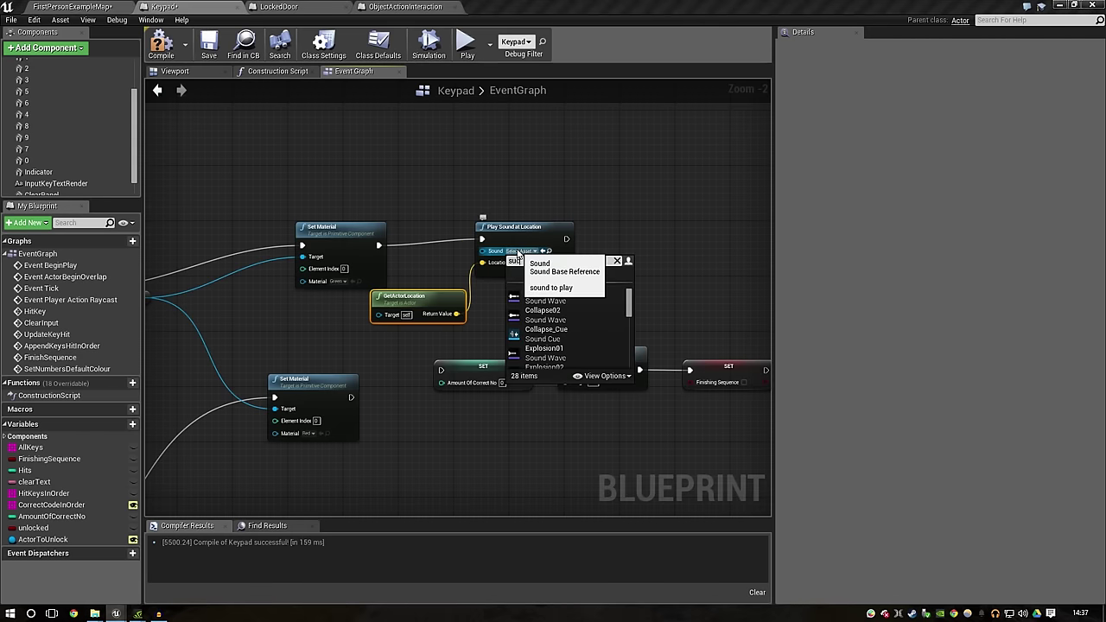
type("cc")
left_click(553, 309)
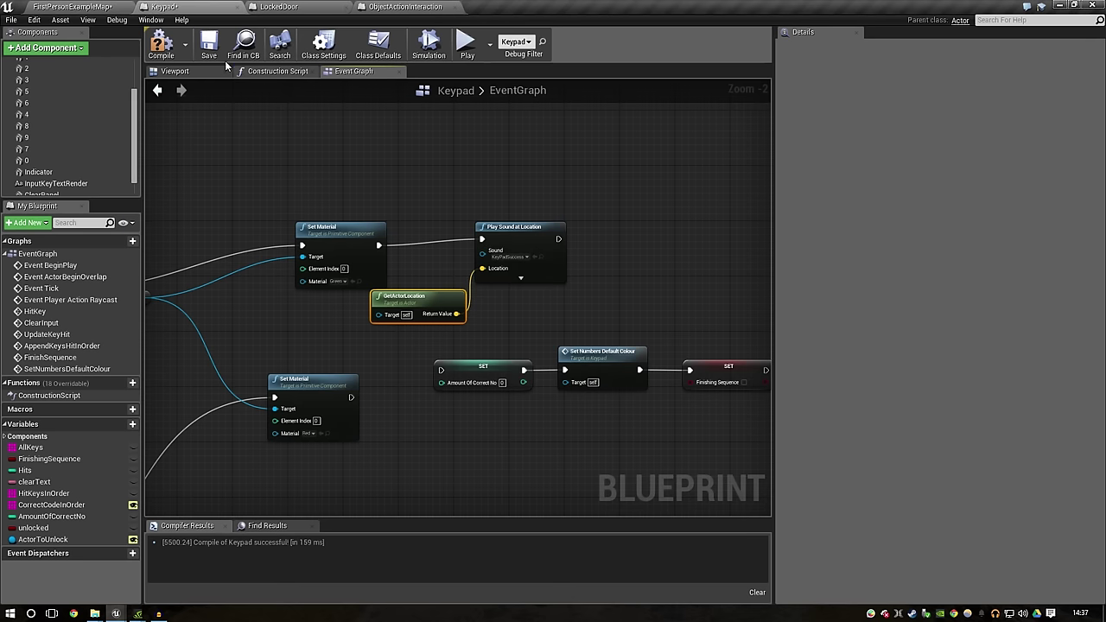
left_click(164, 45)
left_click_drag(363, 227, 321, 217)
left_click_drag(573, 185, 427, 321)
right_click_drag(510, 422, 510, 324)
mouse_move(556, 141)
left_mouse_down()
mouse_move(435, 264)
mouse_move(440, 272)
left_mouse_up()
Step: Duplicate the sound nodes after the red Set Material, play KeyPadError, and compile
key("ctrl+c")
key("ctrl+v")
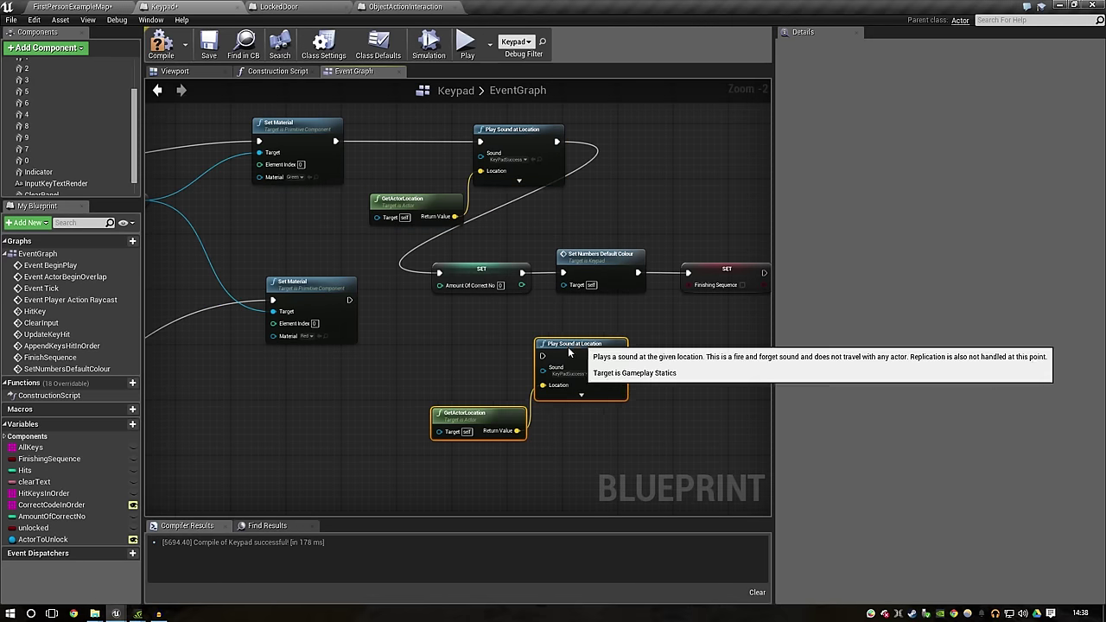
left_click_drag(596, 346, 486, 395)
left_click(389, 372)
left_click_drag(348, 301, 446, 390)
left_click_drag(522, 391, 440, 274)
left_click(486, 408)
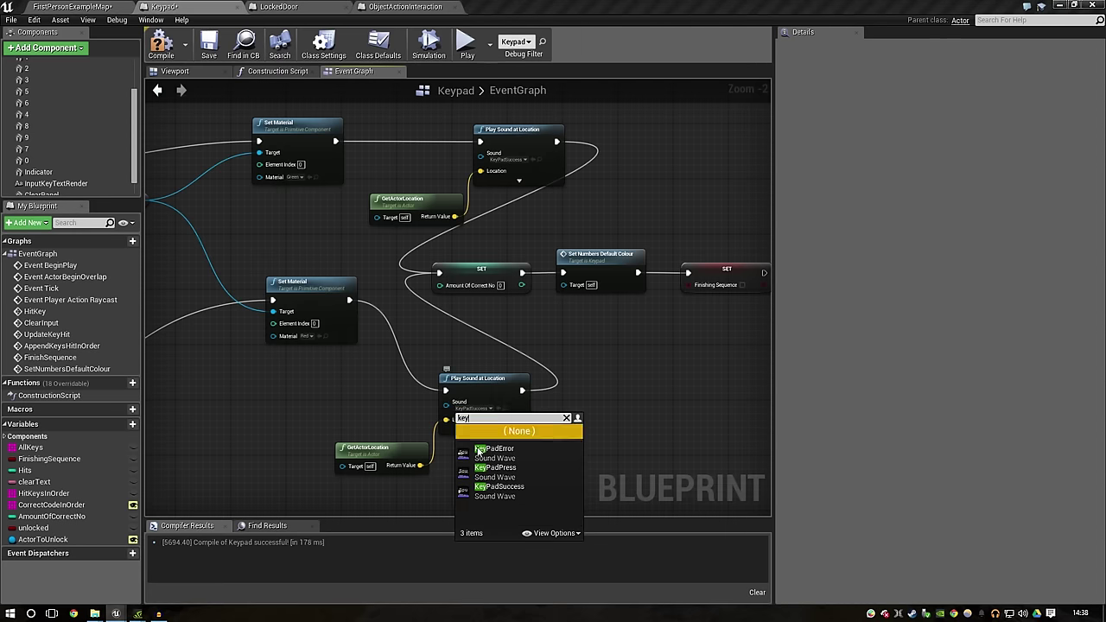
left_click(491, 450)
left_click(161, 47)
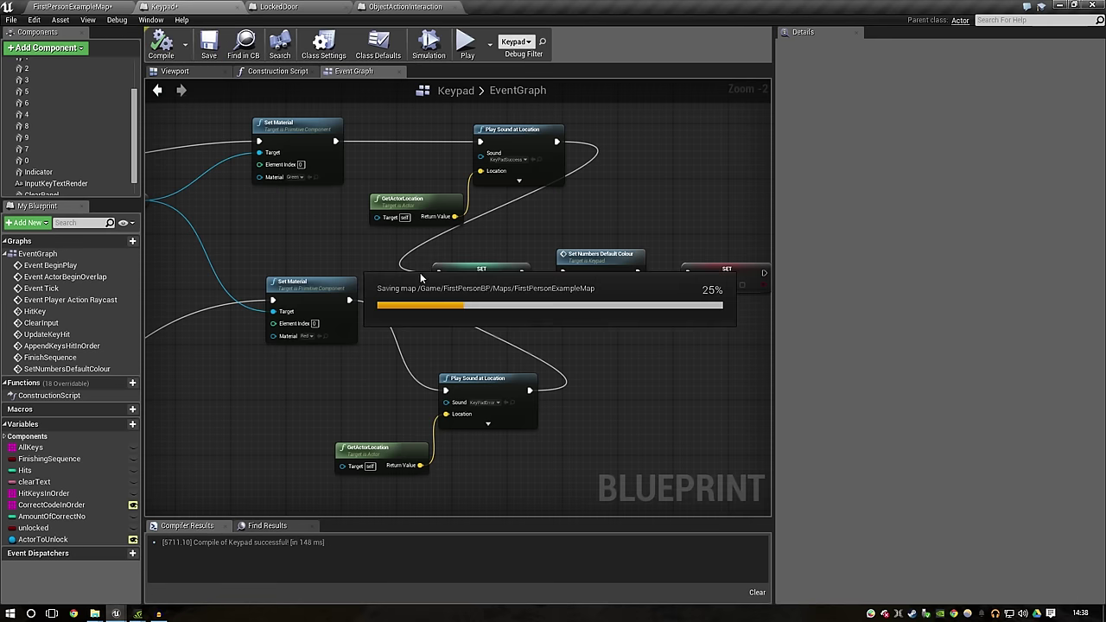
Step: Navigate the graph to the UpdateKeyHit chain and drag from Append Keys Hit in Order
scroll(559, 354, "down", 4)
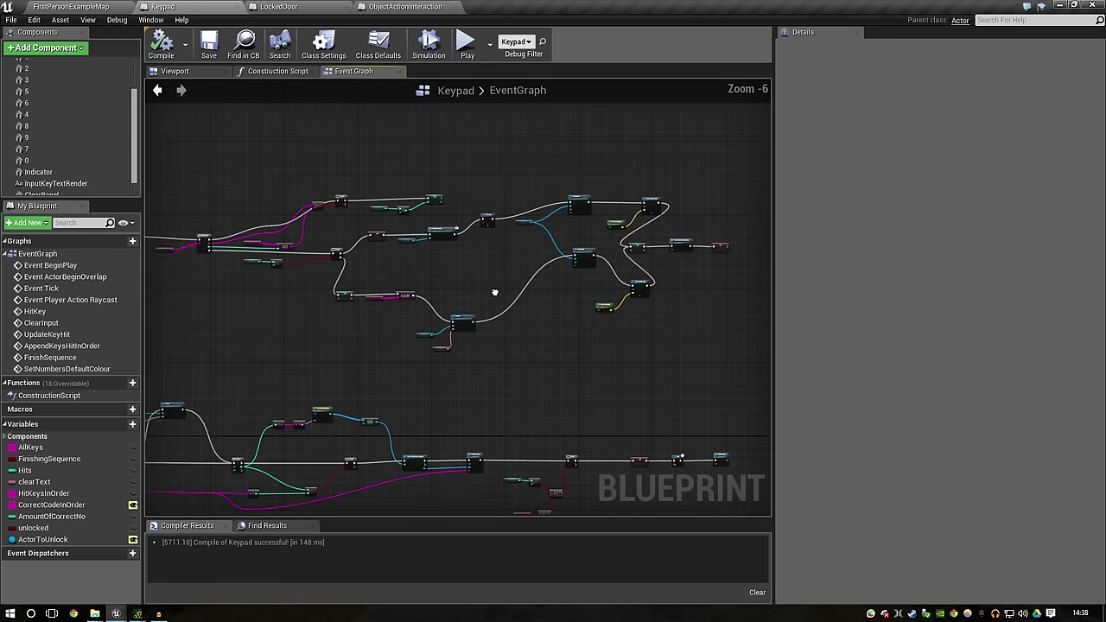
scroll(605, 437, "up", 4)
mouse_move(625, 447)
right_mouse_down()
mouse_move(213, 381)
mouse_move(550, 406)
right_mouse_up()
scroll(233, 381, "down", 2)
scroll(470, 321, "up", 3)
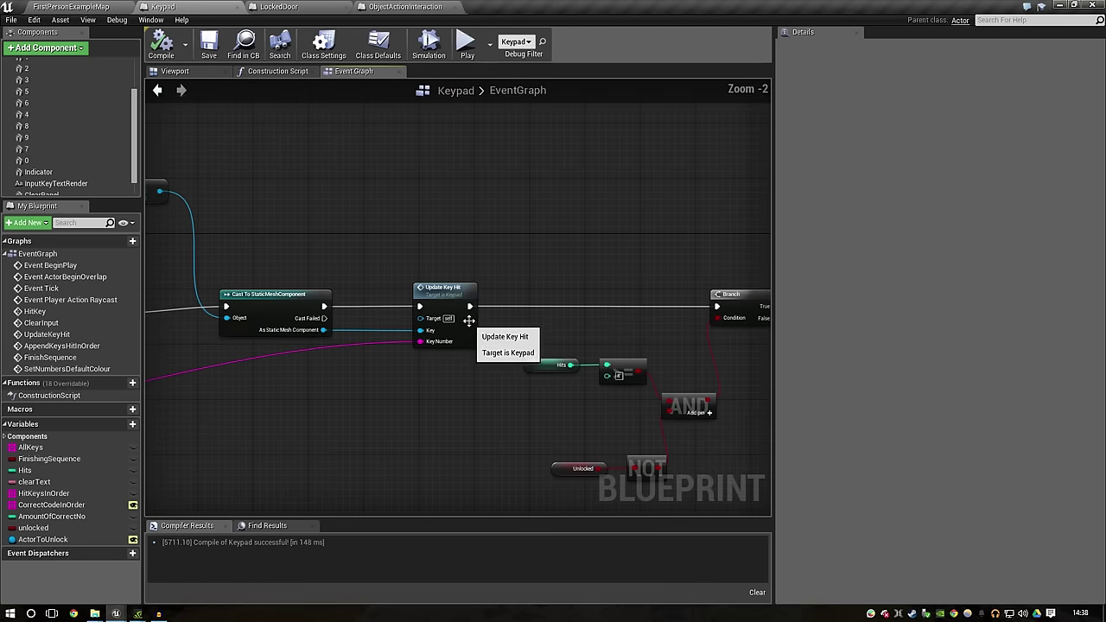
scroll(454, 364, "down", 4)
scroll(453, 364, "down", 2)
scroll(439, 284, "up", 3)
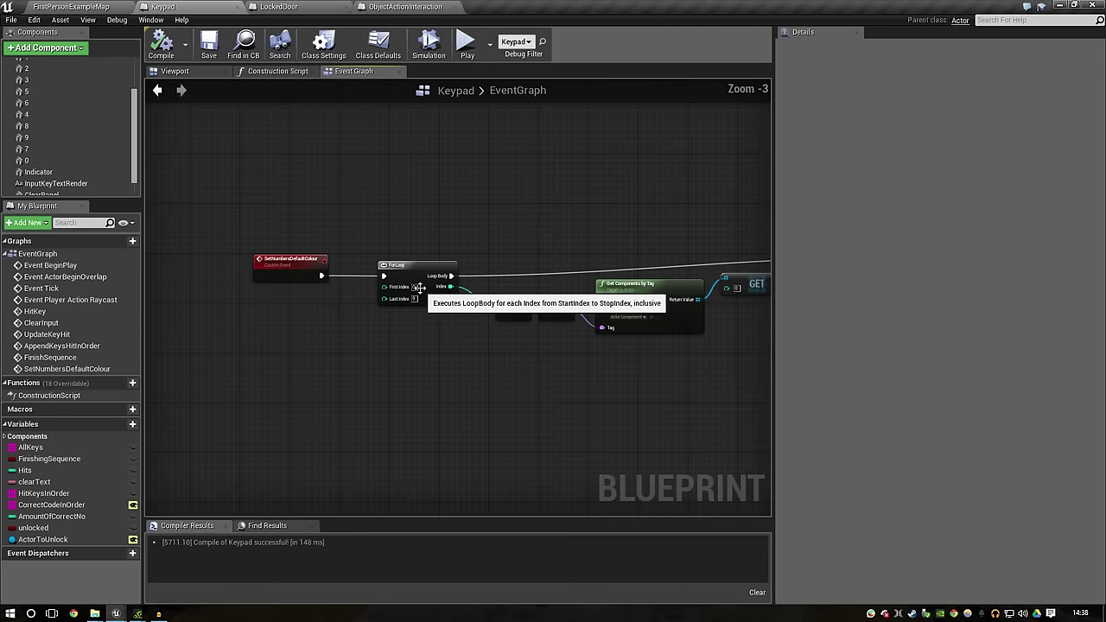
scroll(263, 350, "down", 3)
scroll(496, 324, "up", 1)
scroll(500, 320, "up", 2)
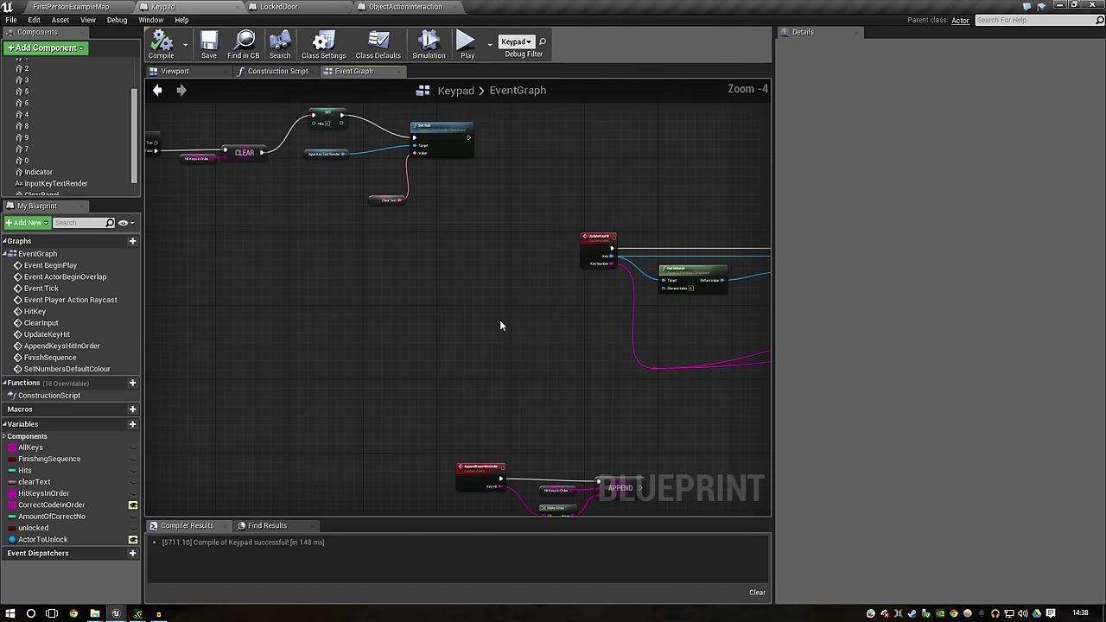
right_click_drag(499, 319, 264, 348)
right_click_drag(523, 325, 199, 334)
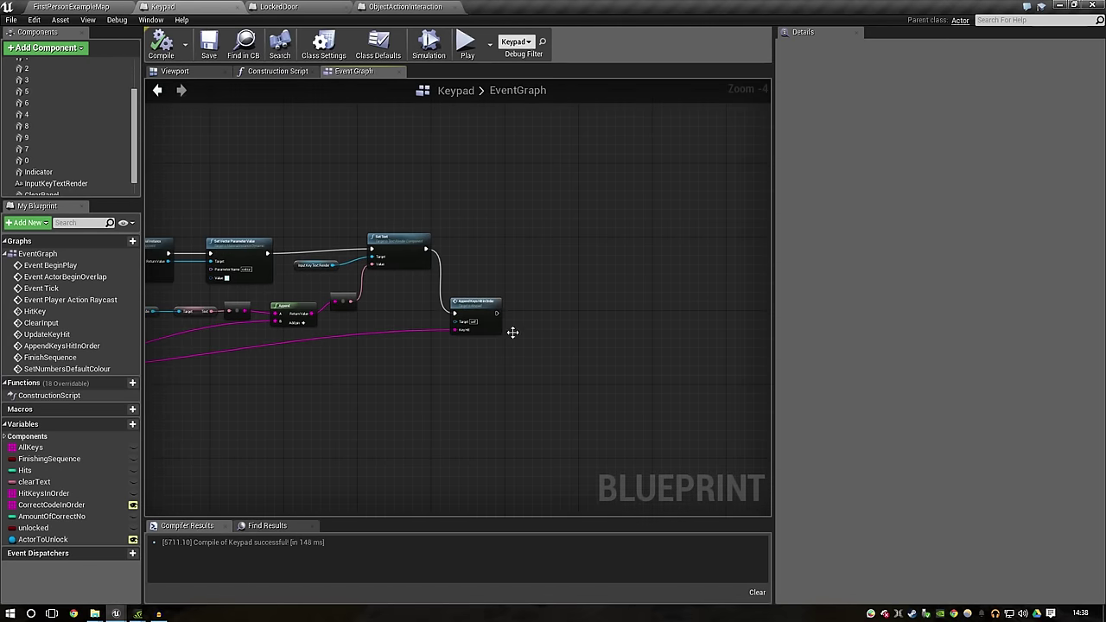
scroll(513, 332, "up", 4)
scroll(513, 293, "down", 3)
left_click_drag(413, 342, 477, 342)
Step: Add a GetActorLocation node and delete the mistakenly added Play Sound Attached node
type("play")
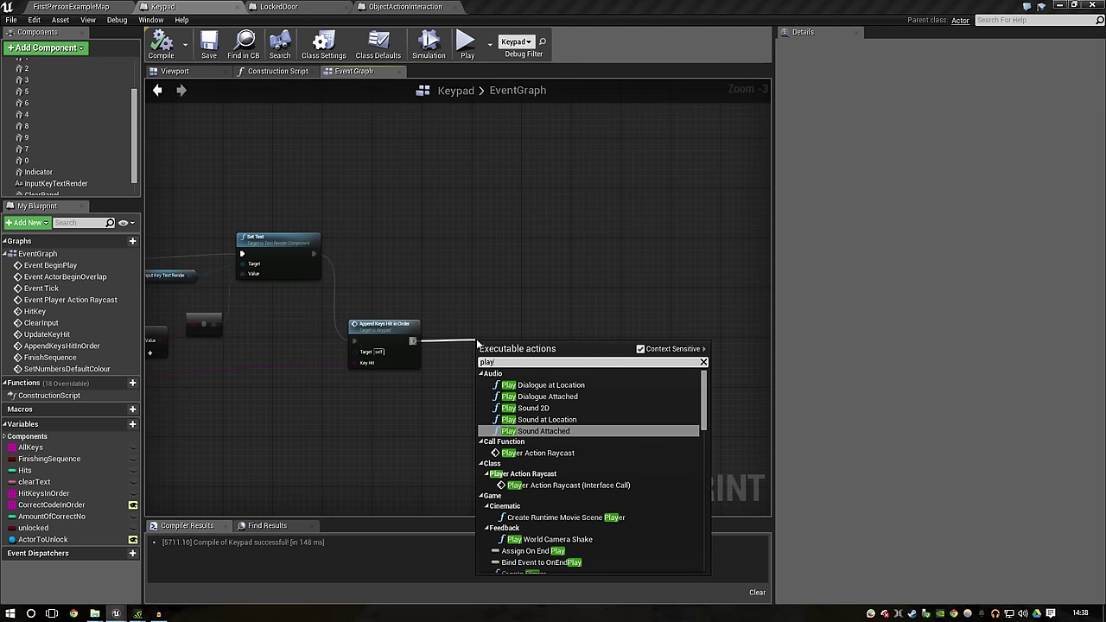
key("Return")
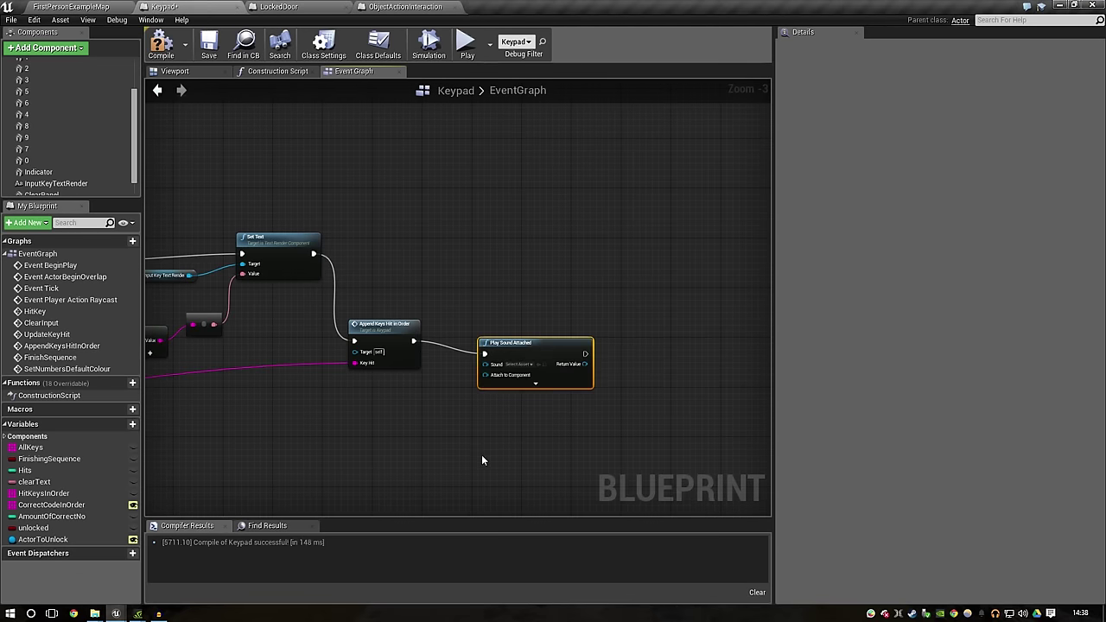
right_click(482, 454)
type("getactorlocation")
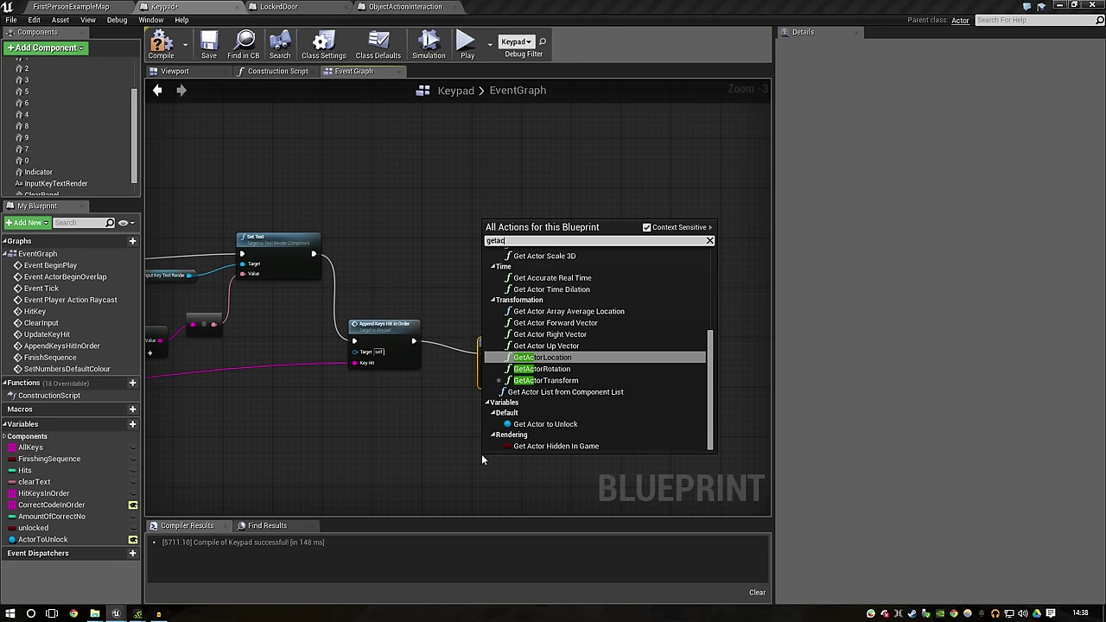
key("Return")
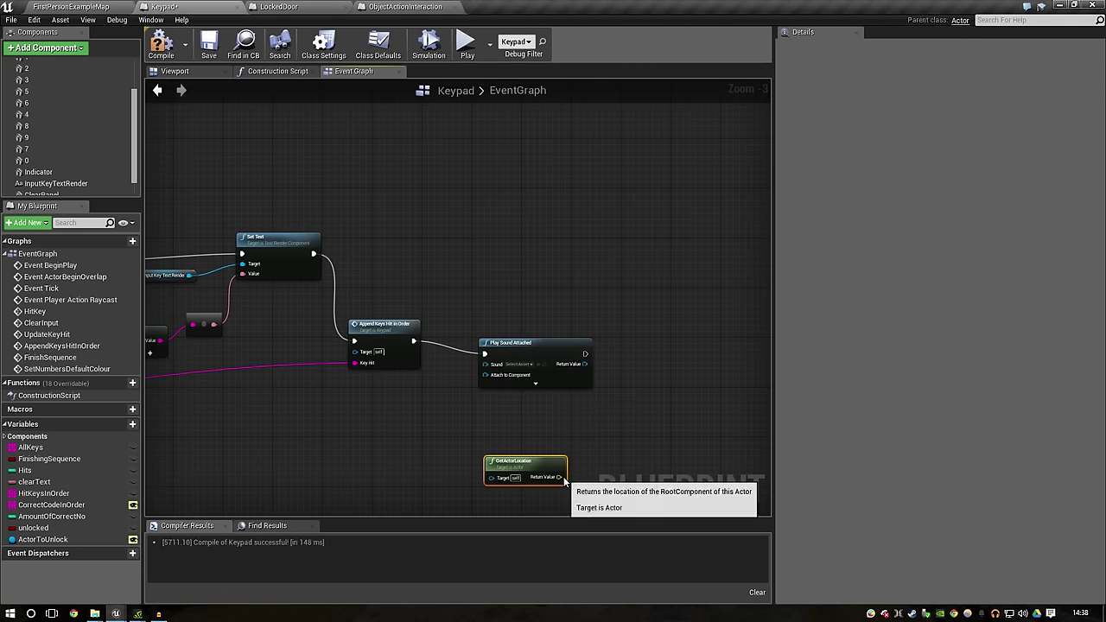
left_click_drag(527, 464, 428, 457)
left_click(568, 353)
key("Delete")
Step: Add Play Sound at Location after Append Keys Hit in Order, fed by GetActorLocation, playing KeyPadPress
left_click_drag(414, 342, 524, 335)
type("play so")
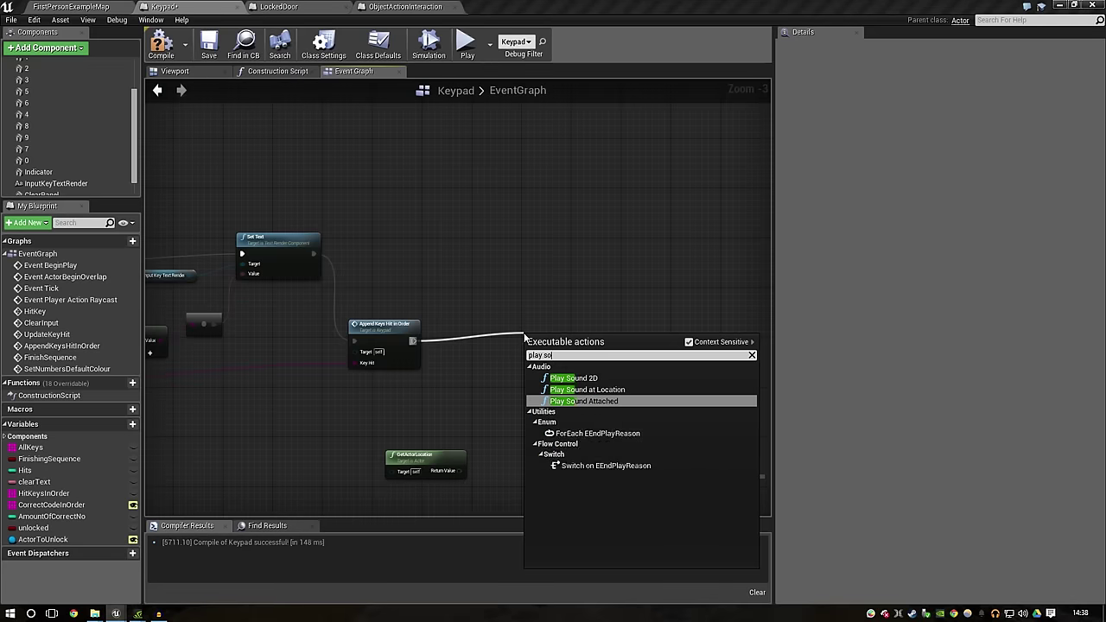
type("und a")
key("Up")
key("Return")
left_click_drag(459, 471, 537, 378)
left_click(563, 357)
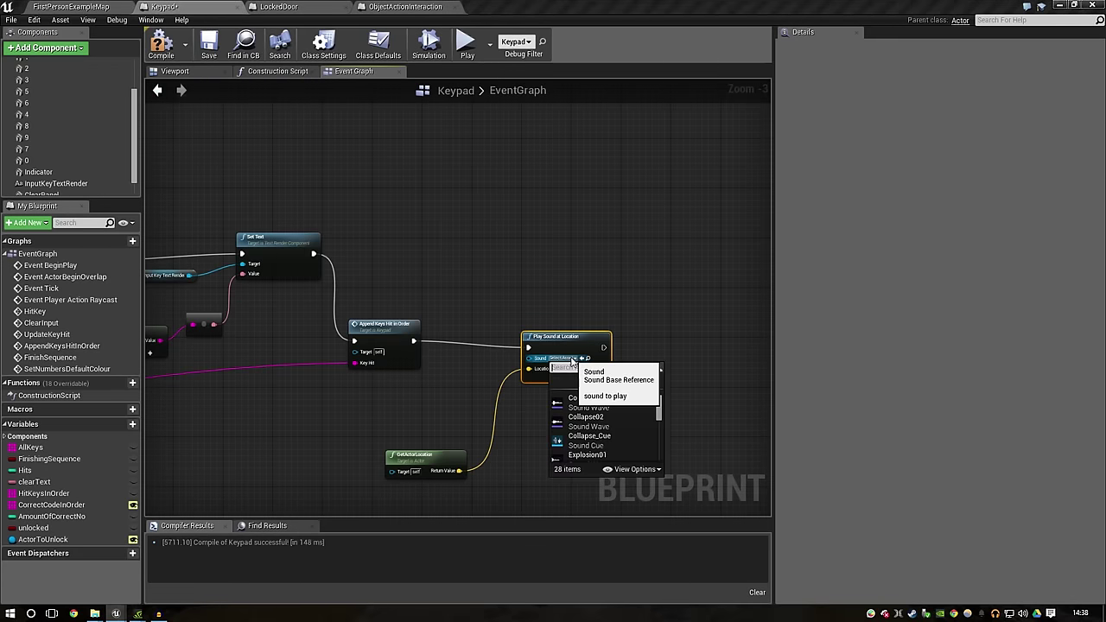
scroll(618, 443, "down", 3)
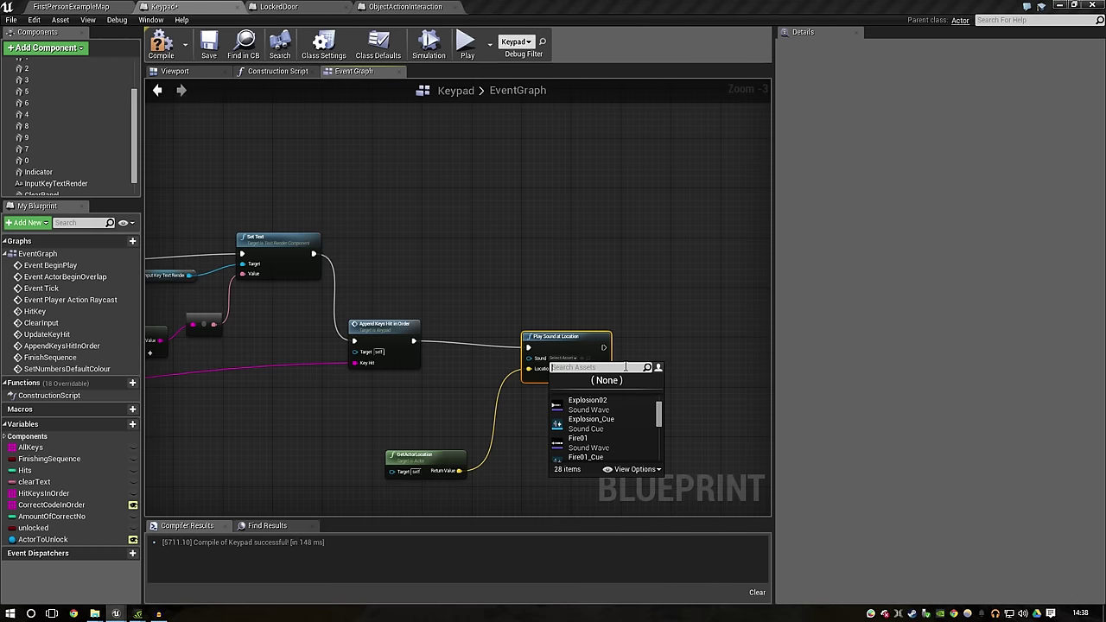
type("key")
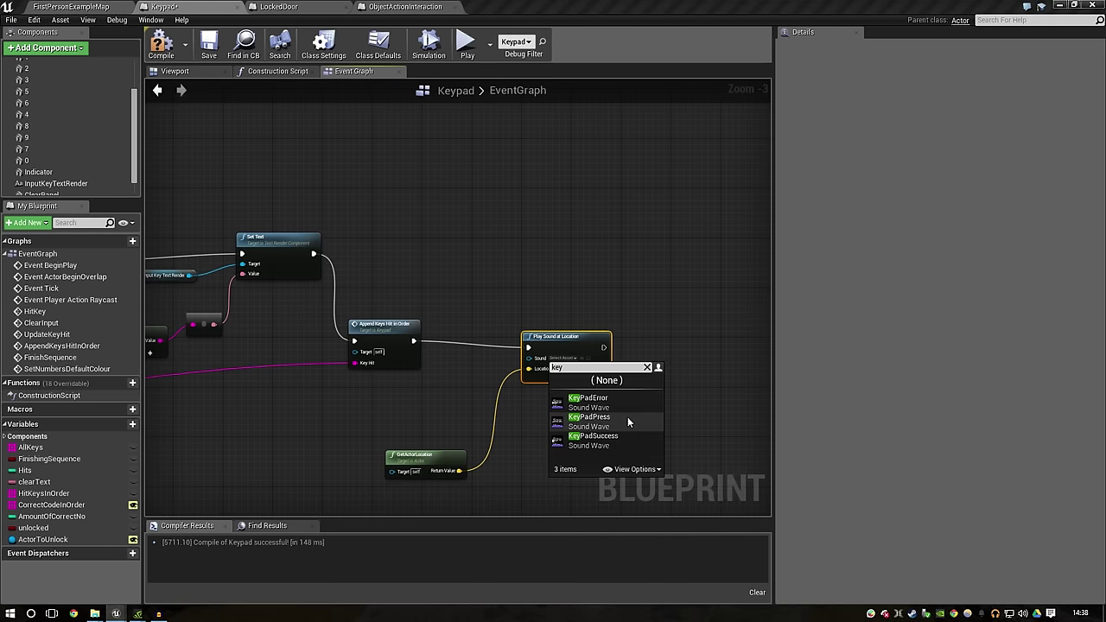
left_click(628, 415)
left_click(104, 7)
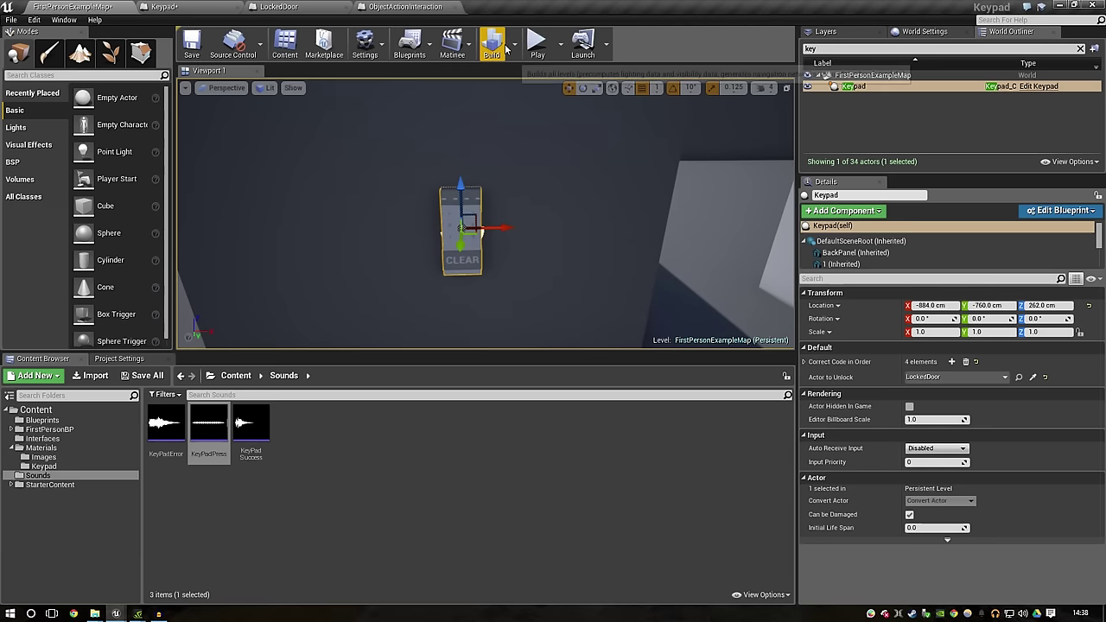
Step: Play in editor, walk to the keypad, enter a wrong code, then enter 4321
left_click(493, 41)
key("w")
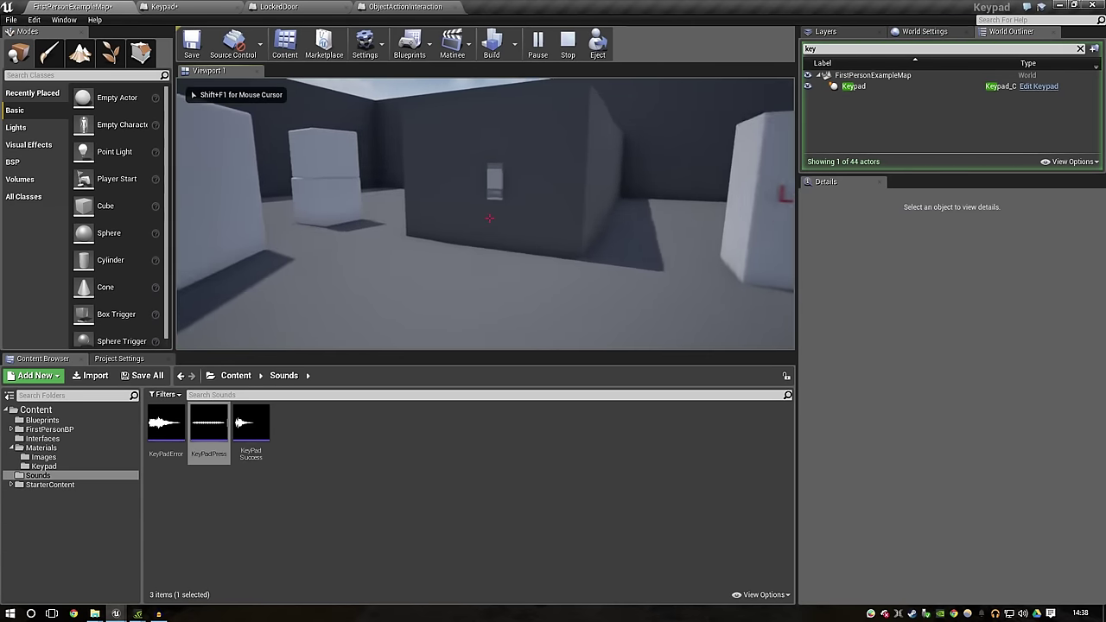
left_click(489, 219)
left_click(489, 219)
left_click(489, 219)
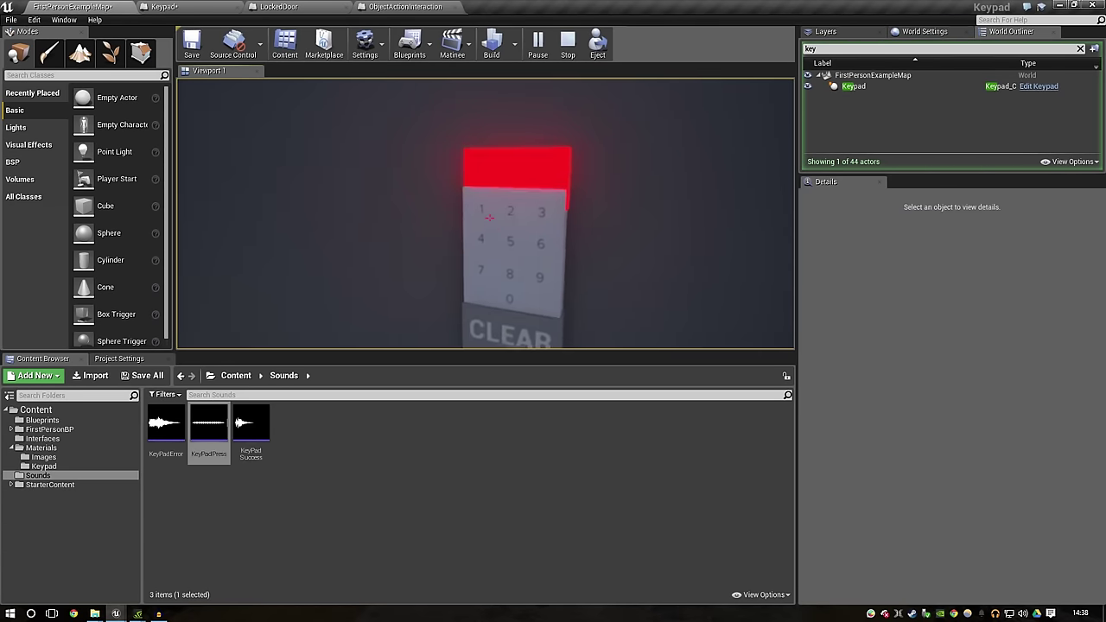
left_click(489, 219)
left_click(489, 218)
left_click(489, 219)
left_click(489, 218)
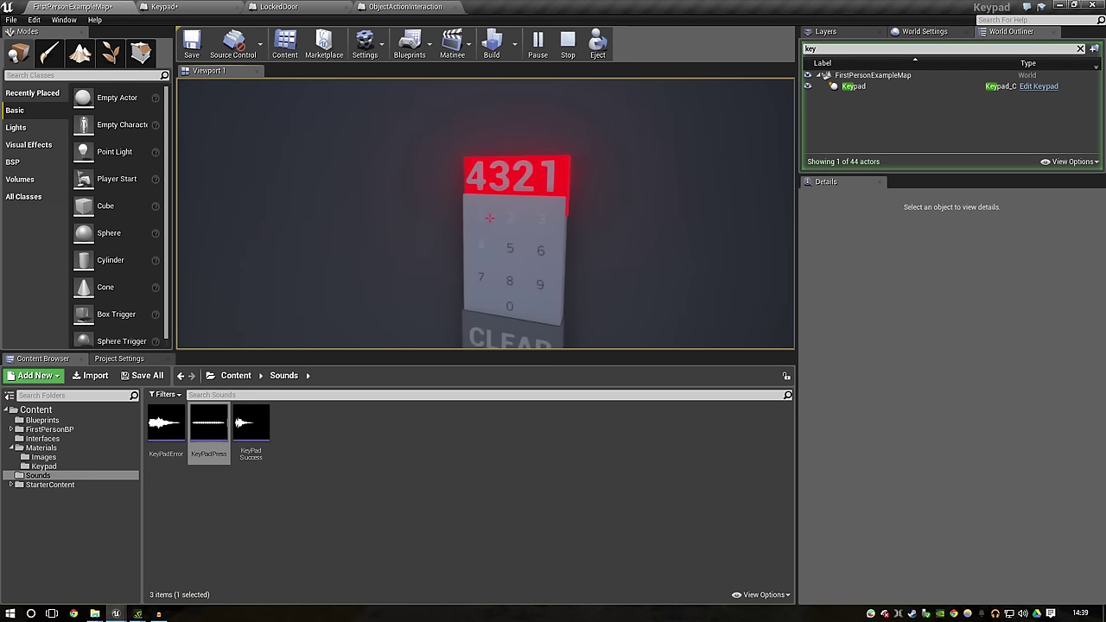
key("s")
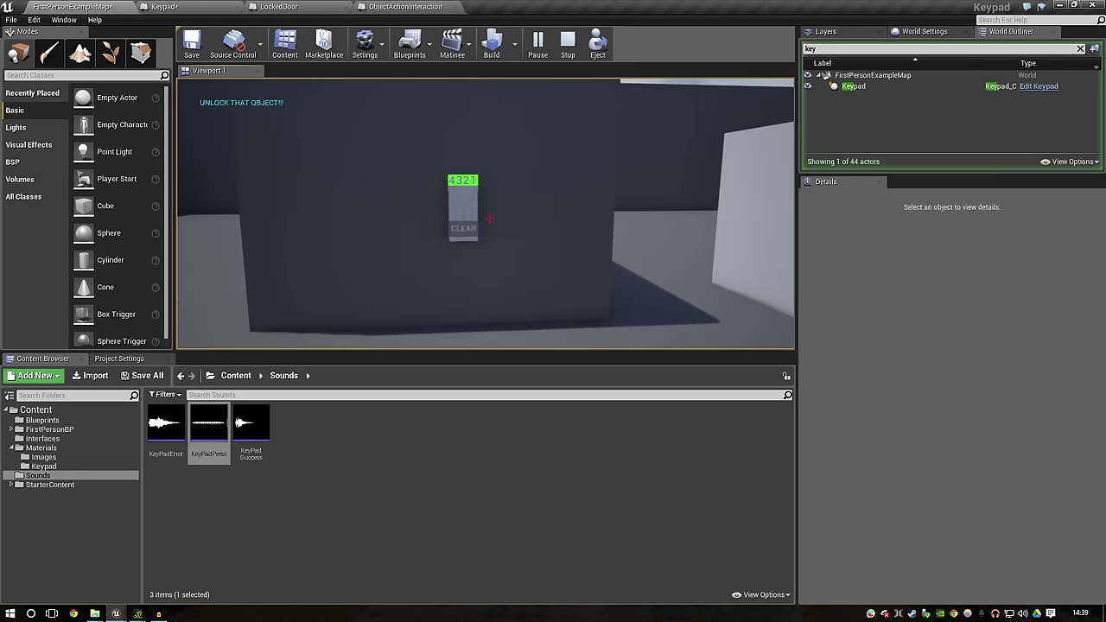
key("a")
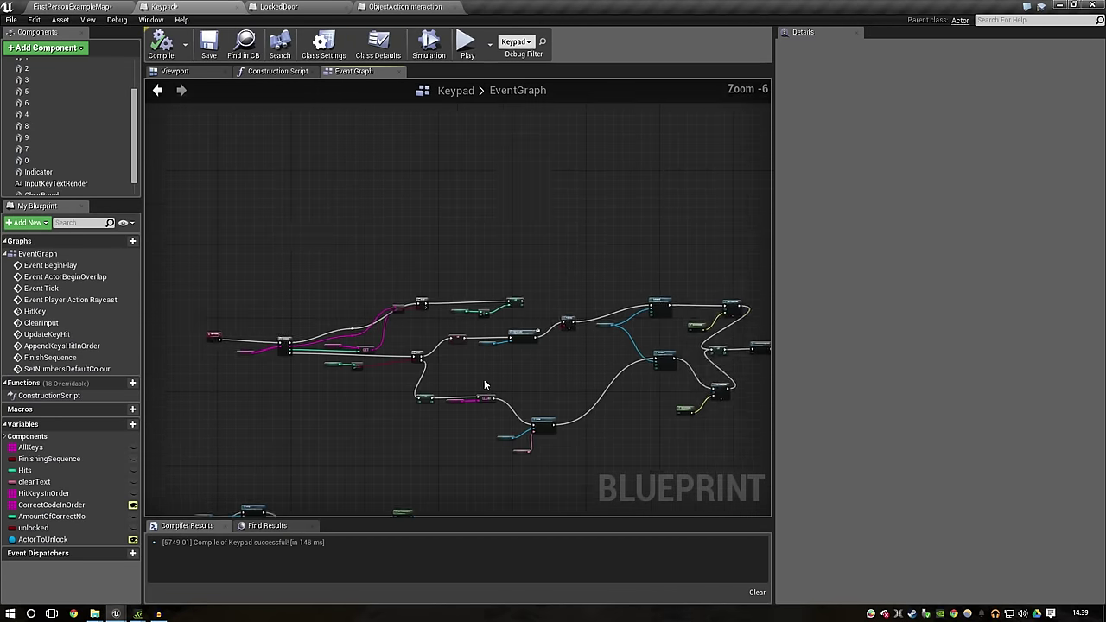
Step: Delete Print String, wire Object Interaction to Set Material, recompile, and return to FirstPersonExampleMap
scroll(484, 385, "up", 3)
left_click(553, 247)
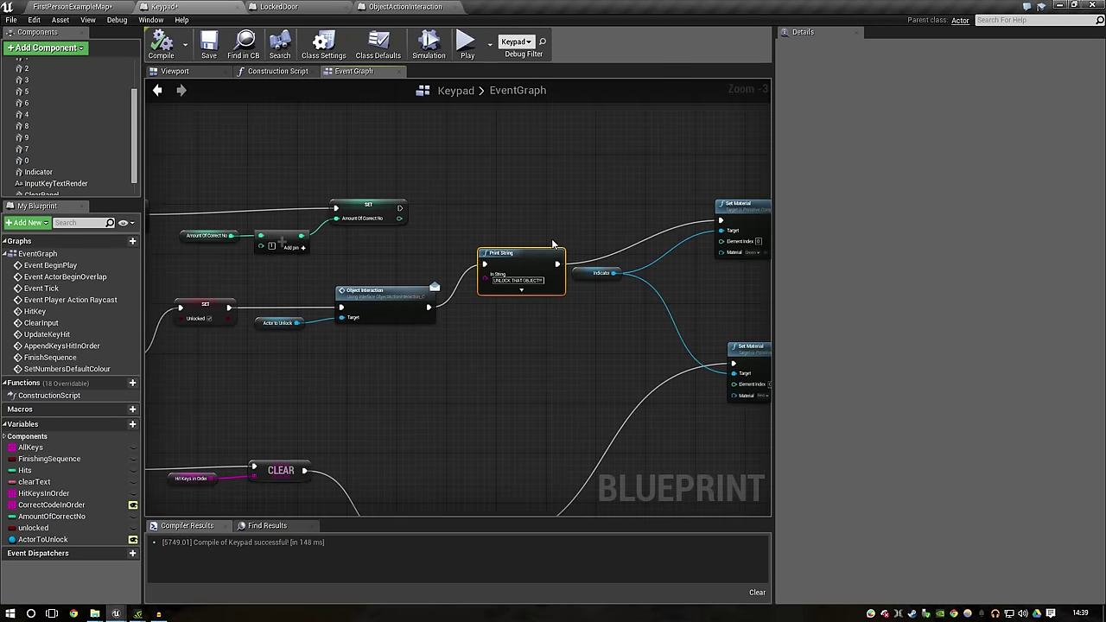
key("Delete")
mouse_move(721, 220)
left_mouse_down()
mouse_move(434, 317)
mouse_move(429, 308)
left_mouse_up()
left_click(161, 43)
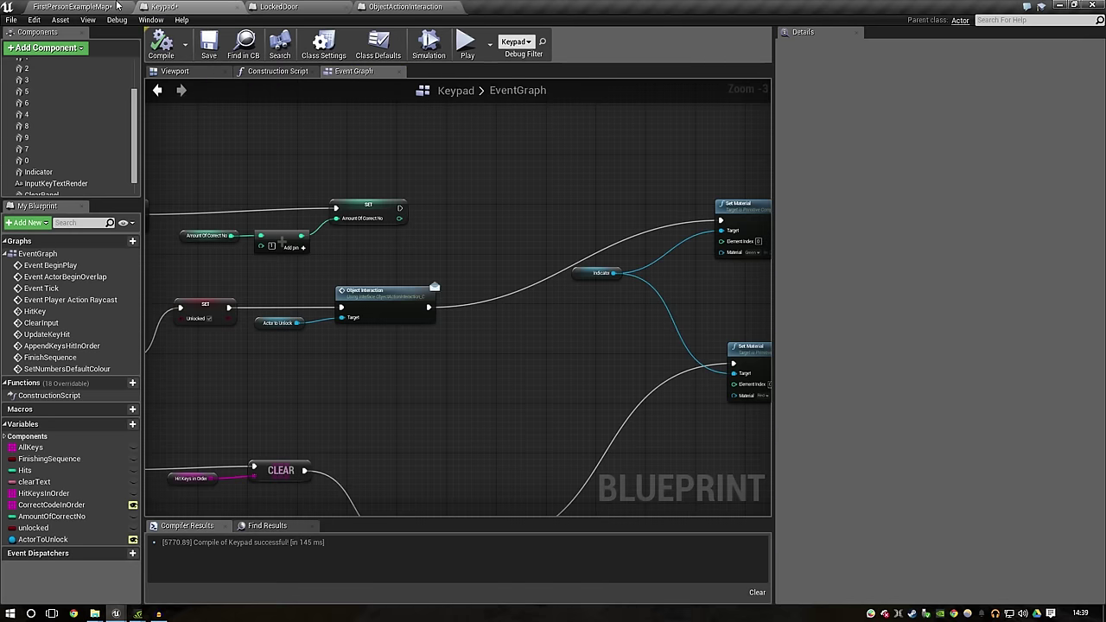
left_click(119, 6)
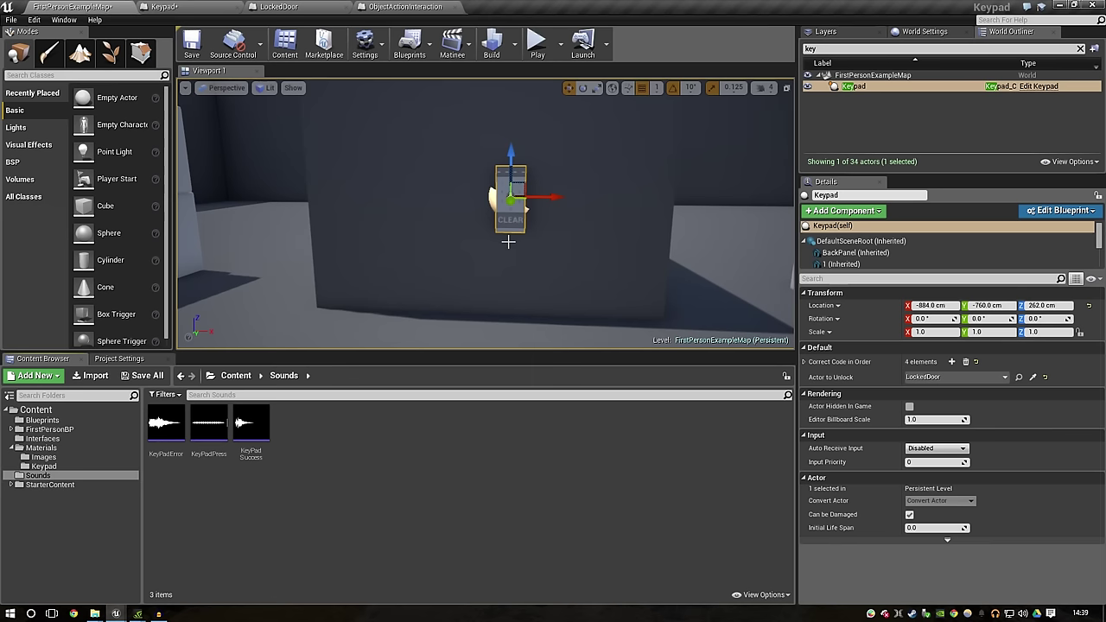
mouse_move(457, 231)
right_mouse_down()
mouse_move(536, 271)
mouse_move(534, 208)
right_mouse_up()
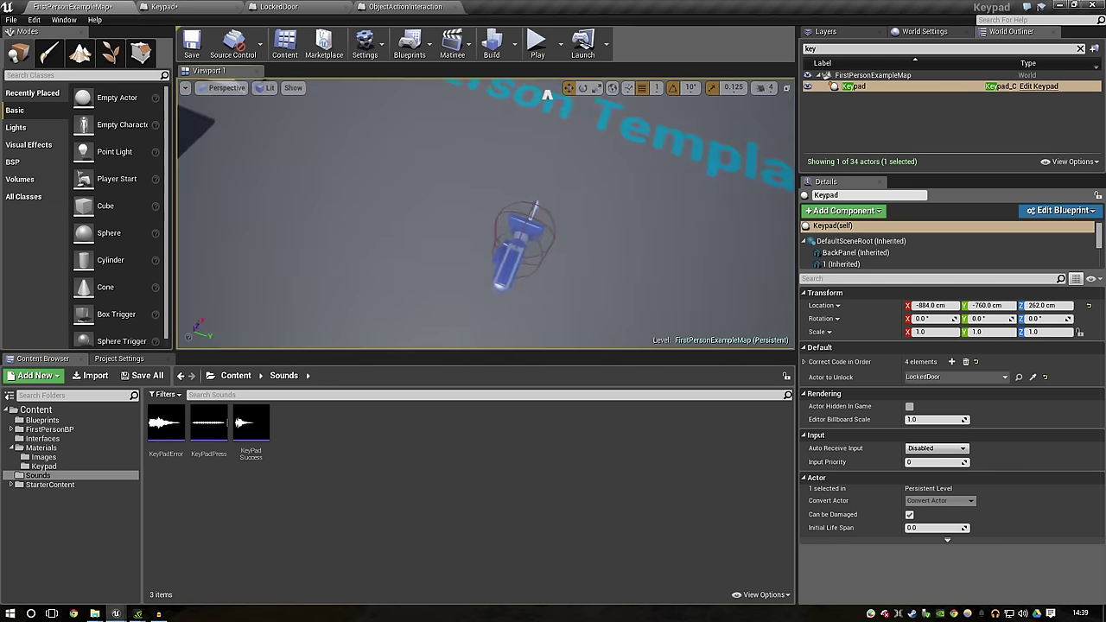
scroll(534, 208, "down", 3)
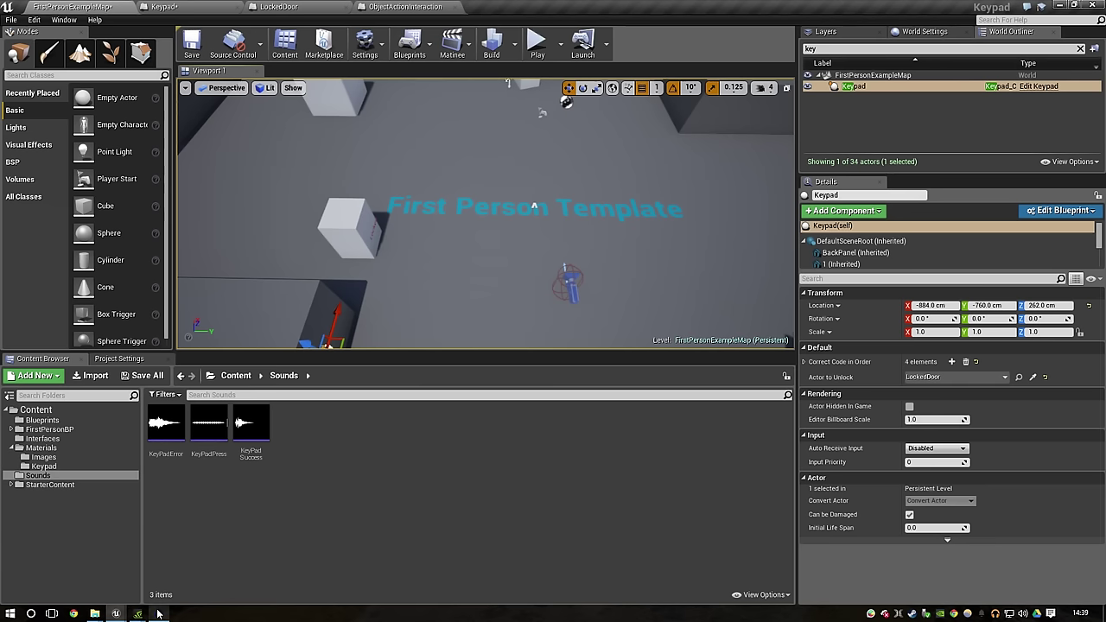
mouse_move(160, 613)
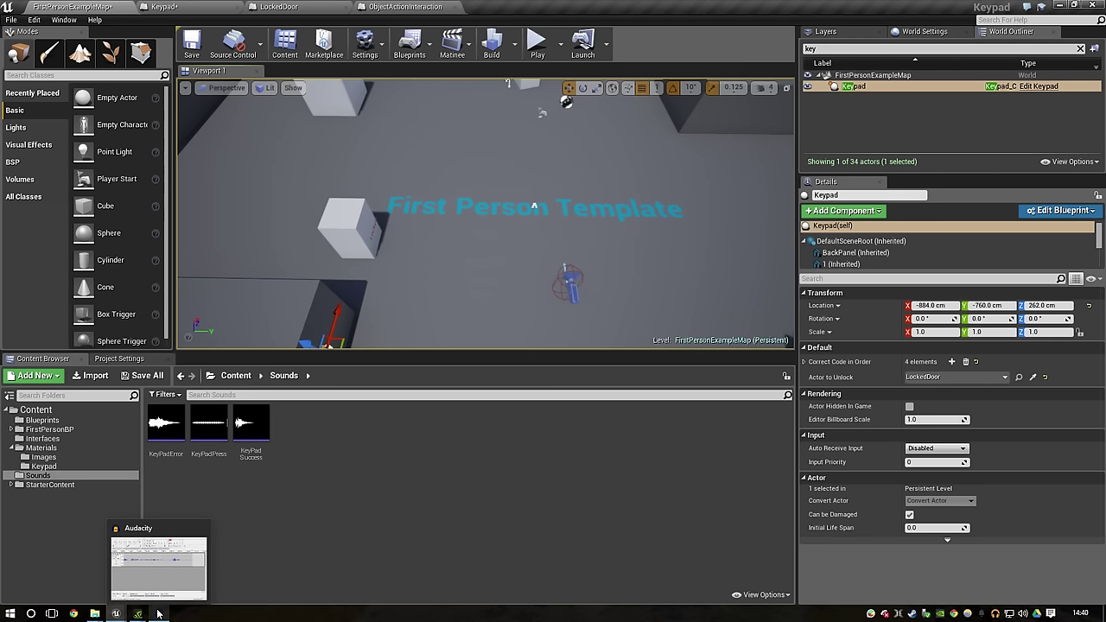